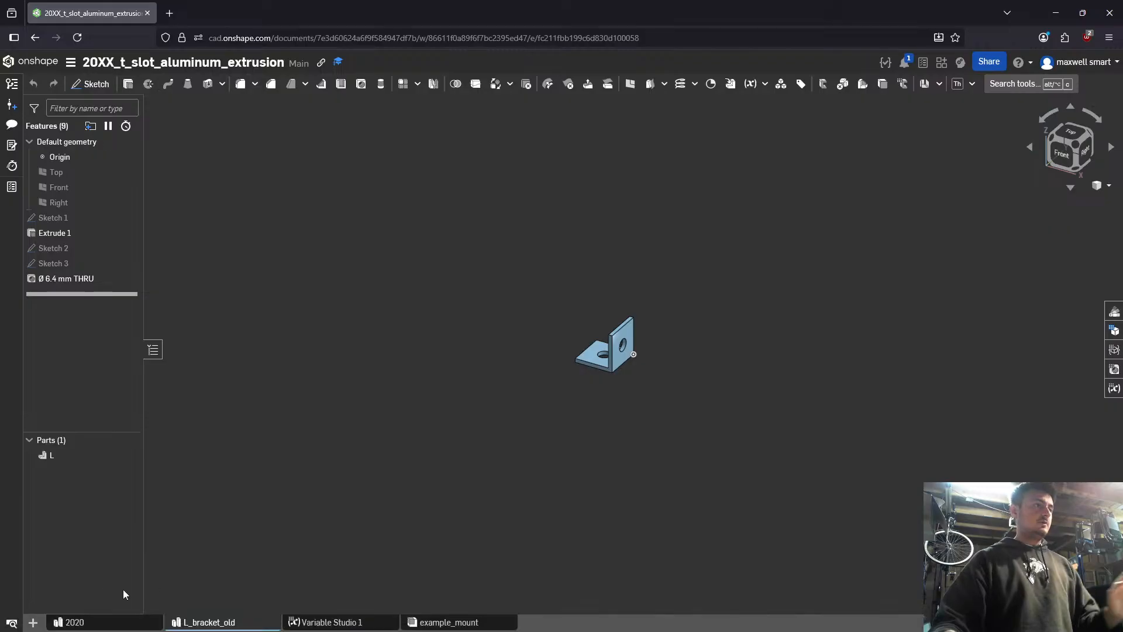
- Create a new Part Studio and move it directly ahead of L_bracket_old in the document
click(32, 622)
click(76, 521)
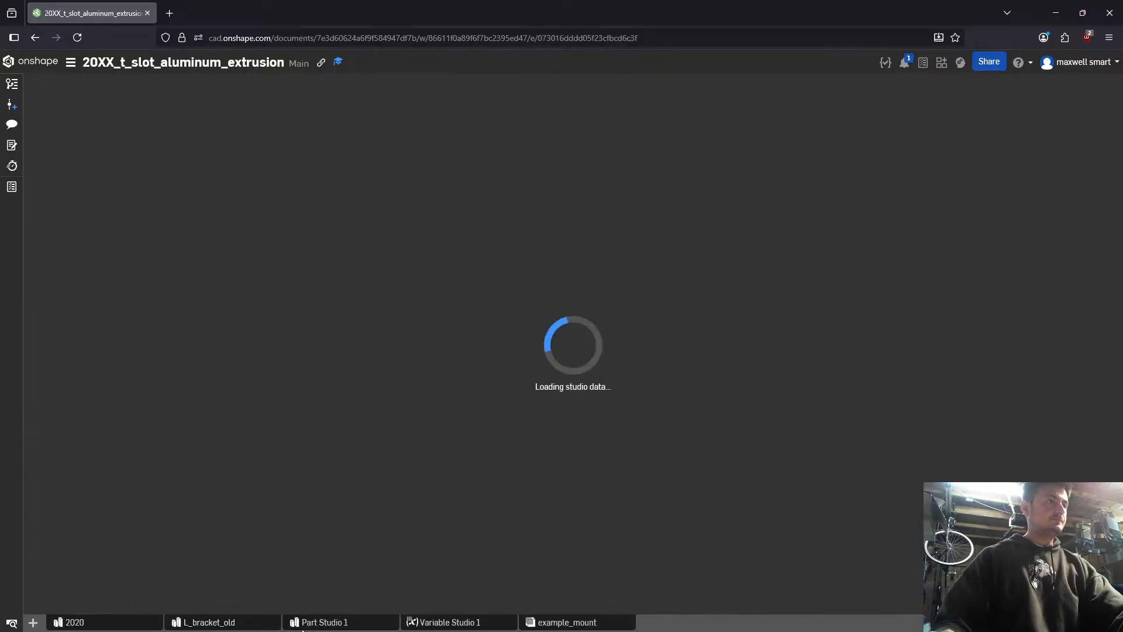
drag(316, 622, 205, 623)
- Rename the new Part Studio as "L bracket"
right_click(205, 623)
click(220, 529)
text(L)
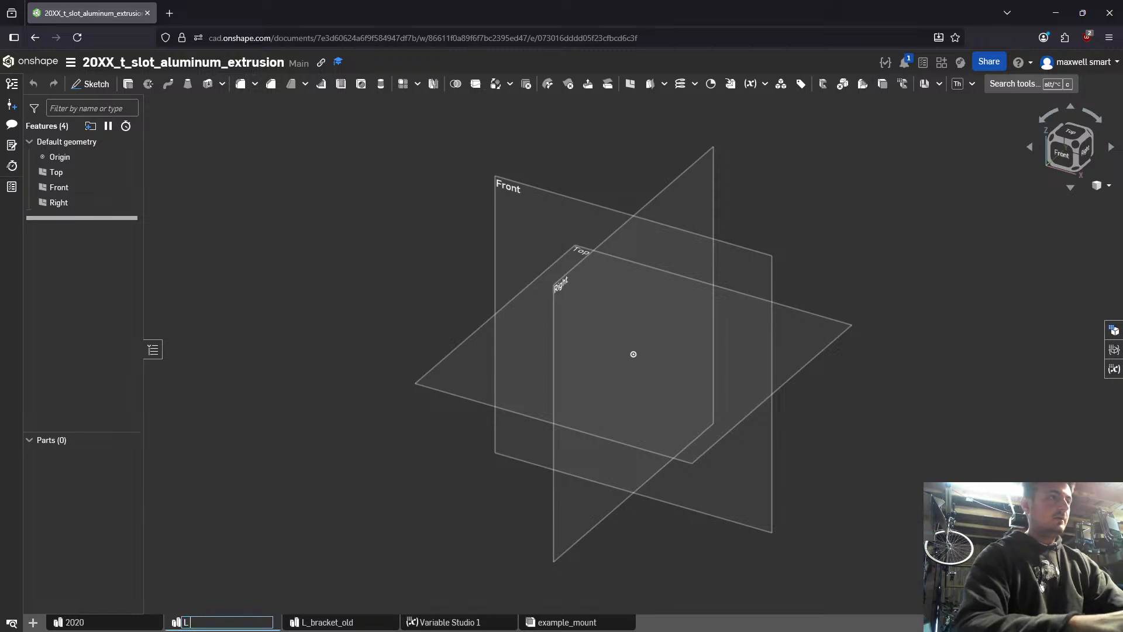
text( bracket)
key(Return)
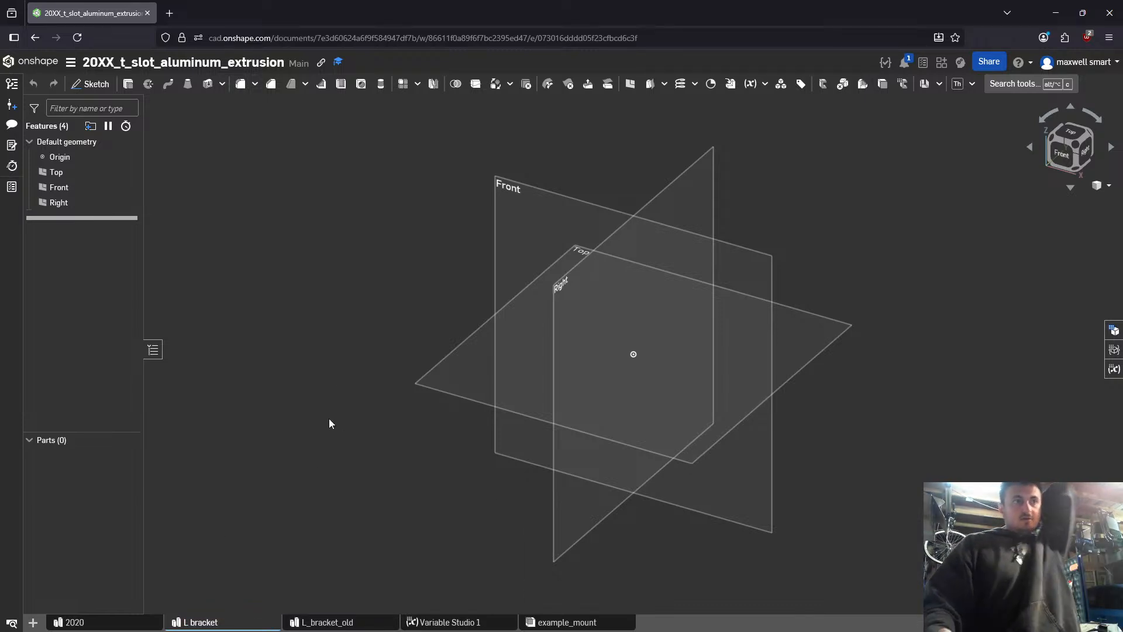
- Examine how the brackets sit on the extrusions in the example_mount assembly, and return to the L bracket studio
click(594, 623)
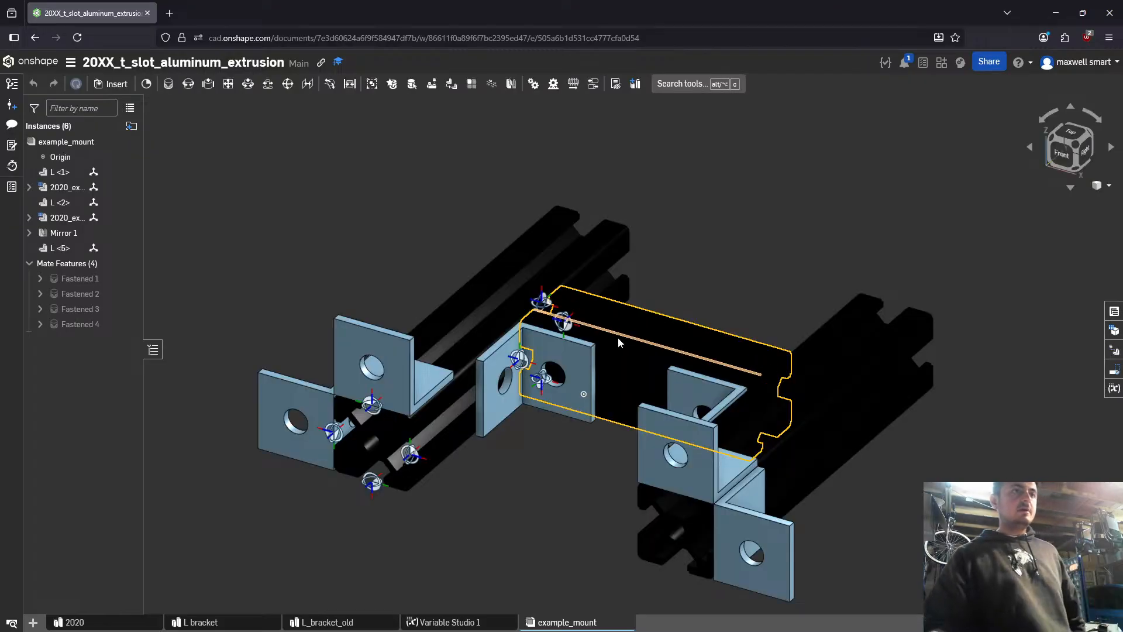
right_drag(618, 337, 495, 377)
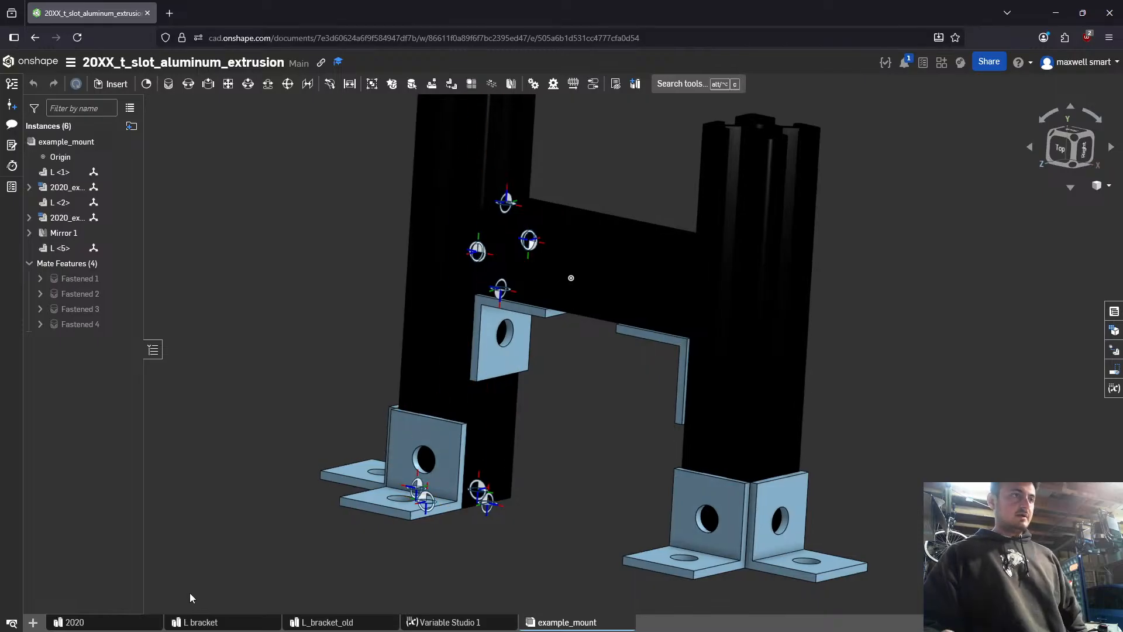
click(202, 621)
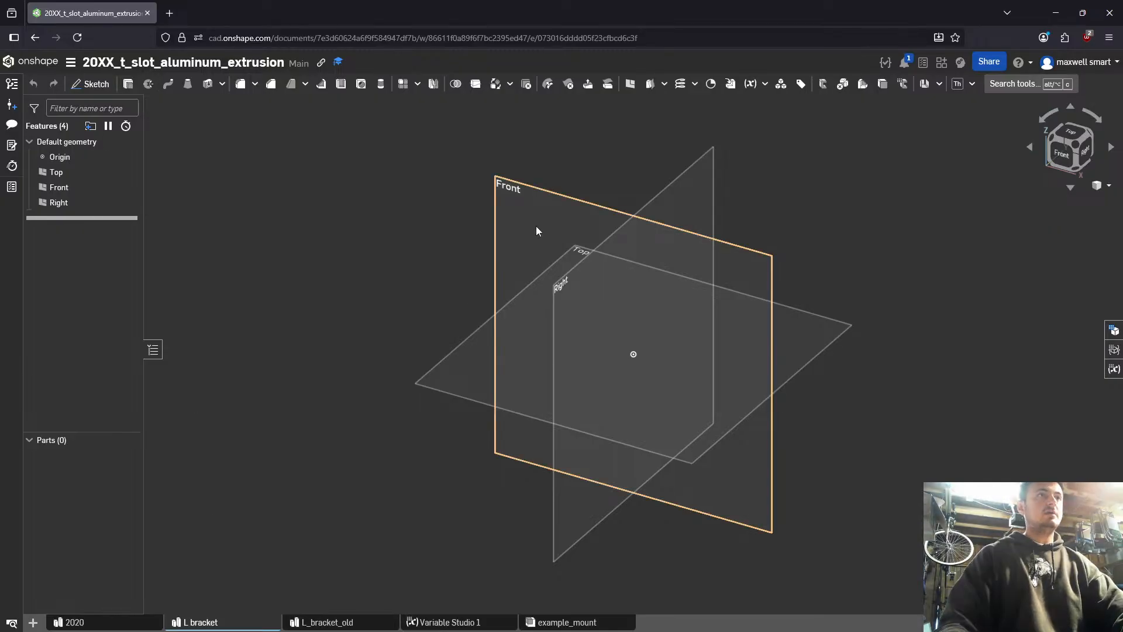
- Sketch on the Right plane a vertical line about 25.5 mm up from the origin, with a horizontal segment about 3.7 mm long at its end
right_drag(536, 226, 538, 294)
click(534, 289)
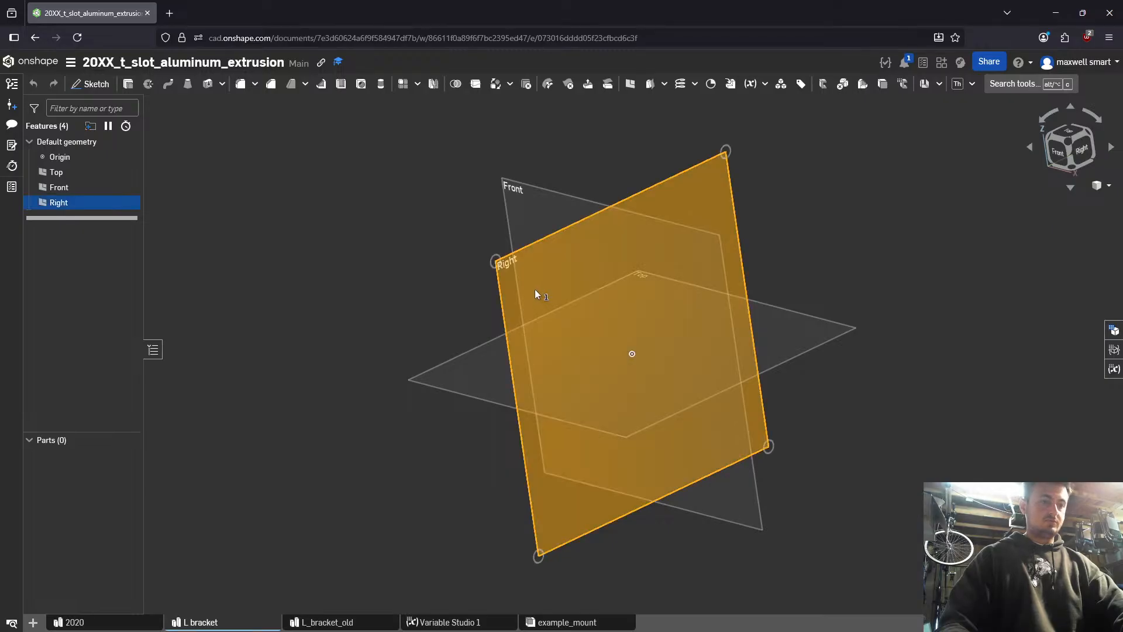
key(shift+s)
key(n)
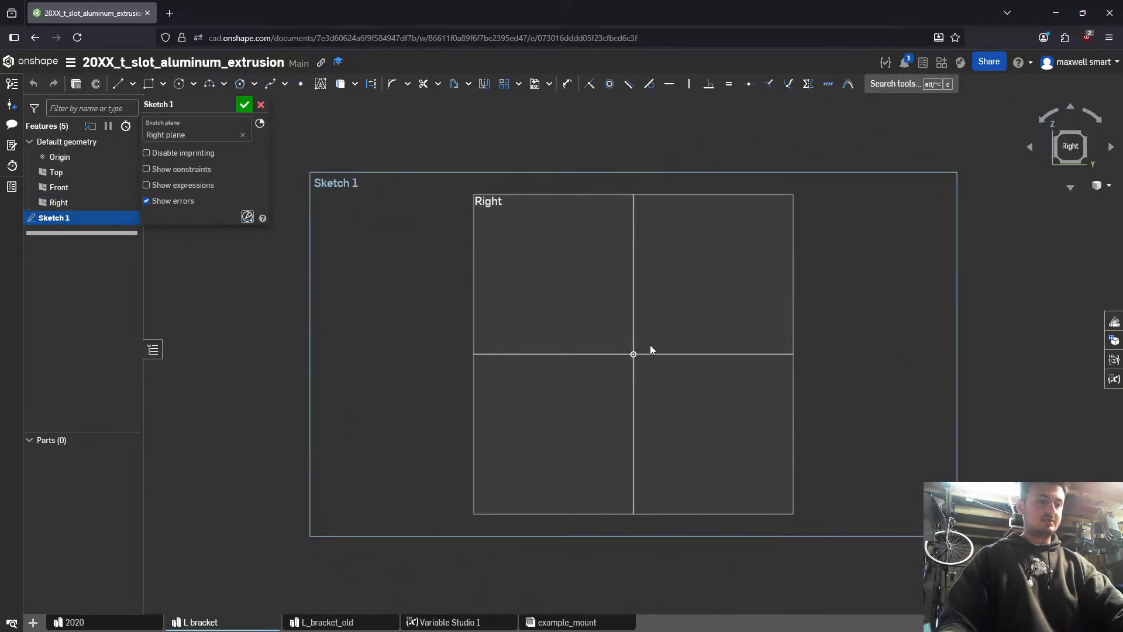
key(l)
click(633, 354)
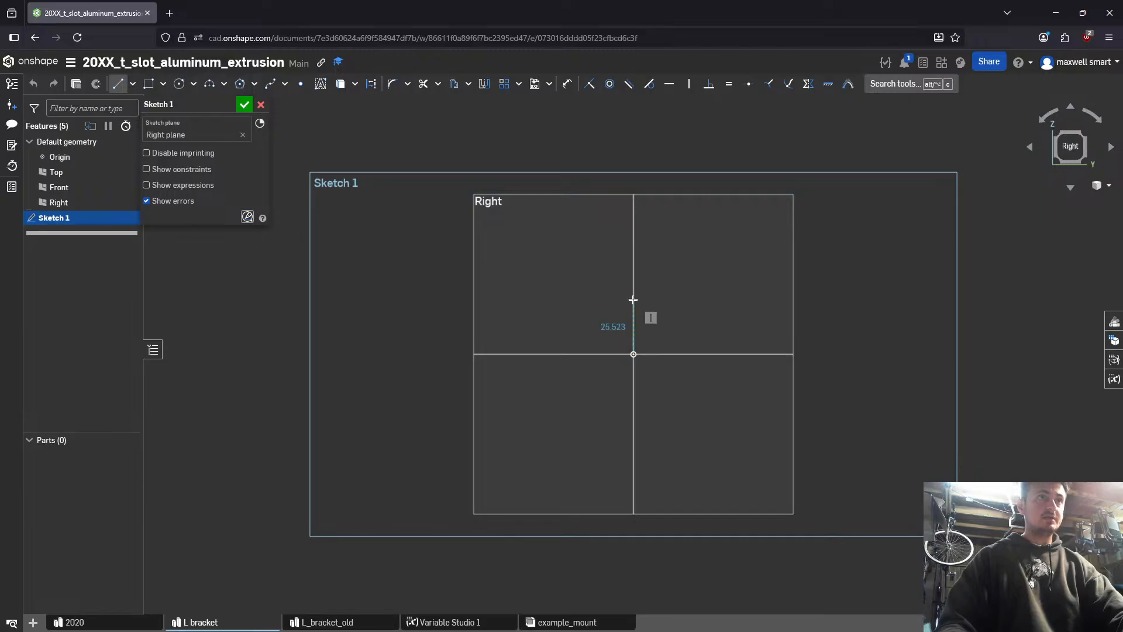
click(636, 298)
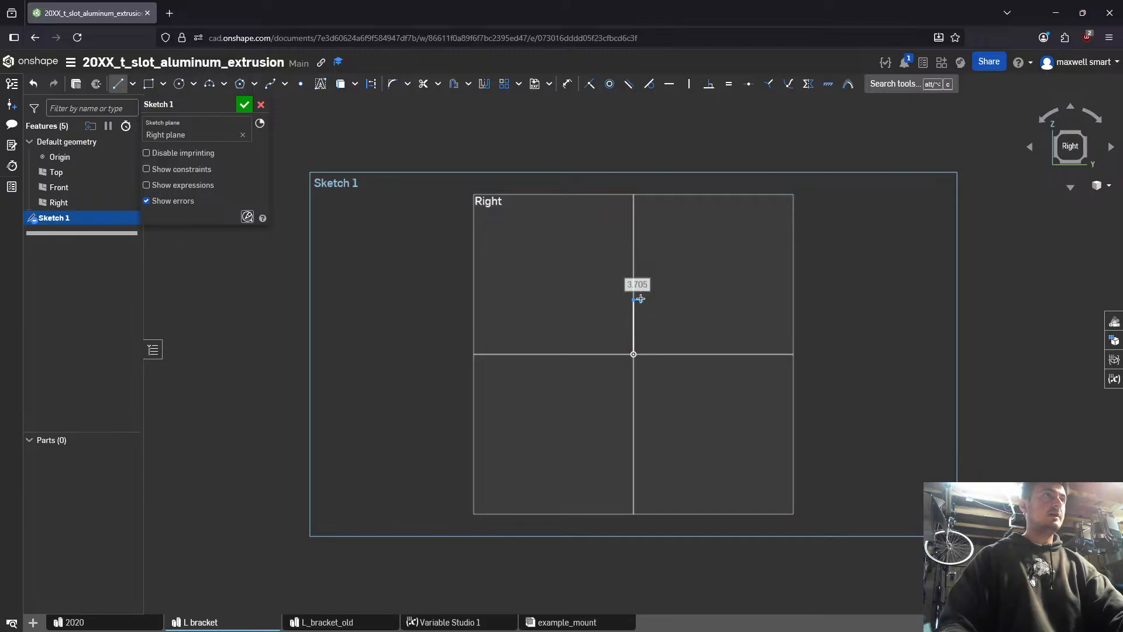
key(Escape)
- Open Variable Studio 1 in a separate browser tab and add a length variable named L_long_side_length
right_click(474, 623)
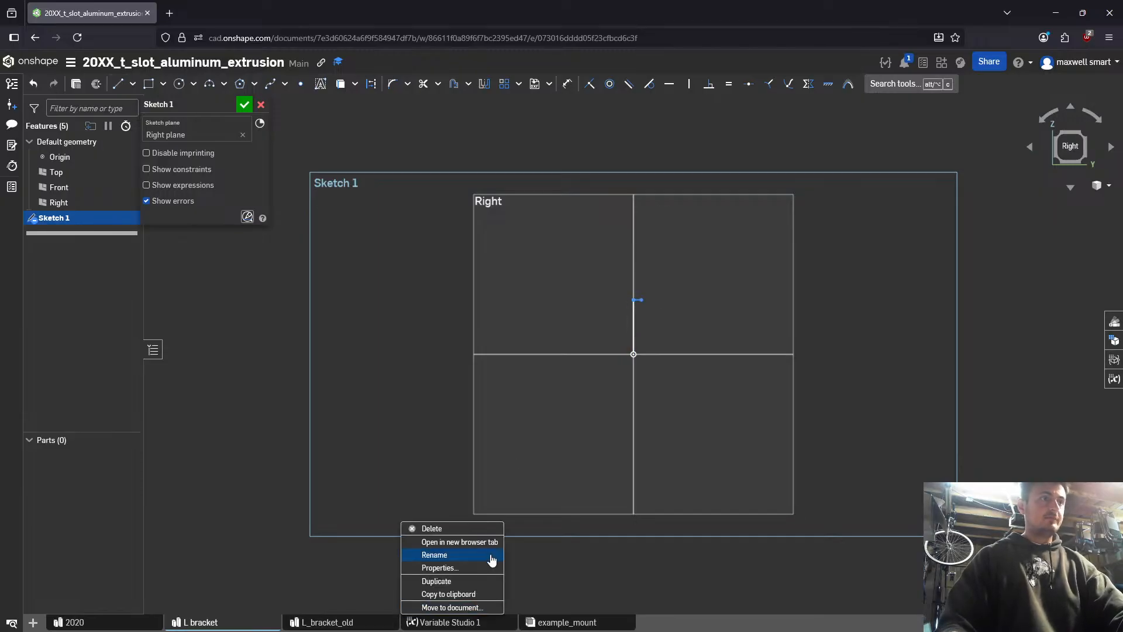
click(463, 541)
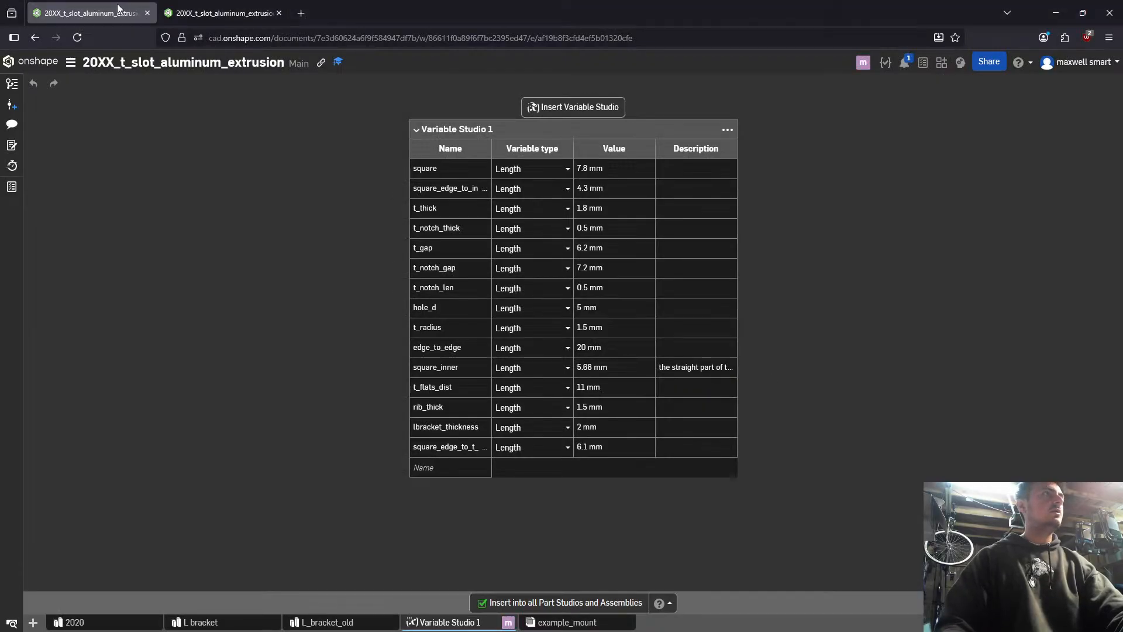
click(449, 465)
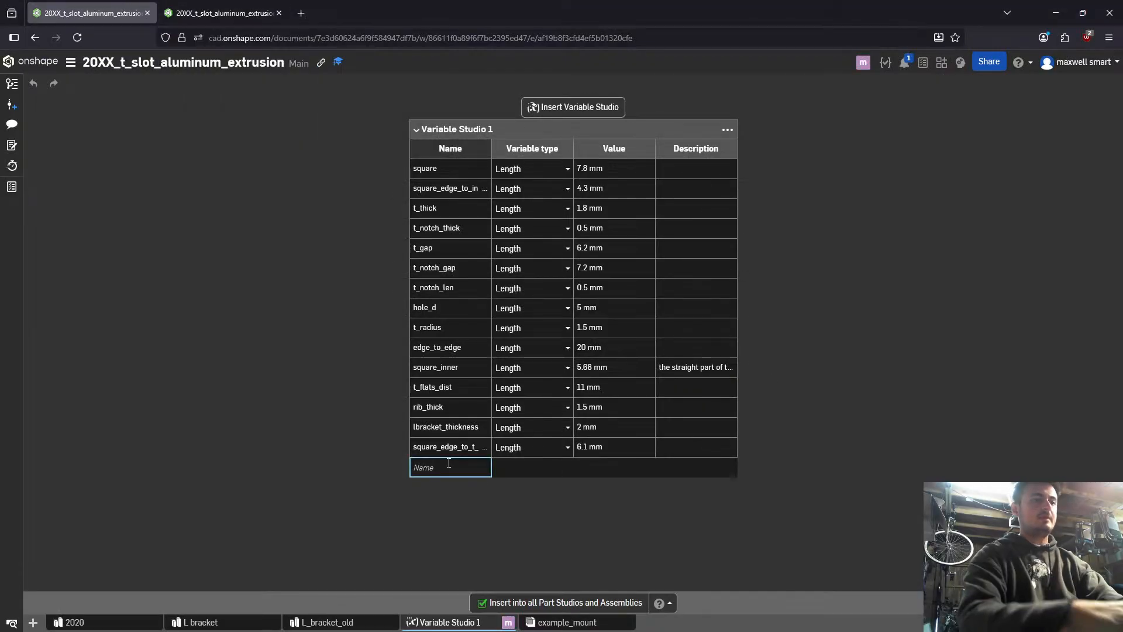
text(L_)
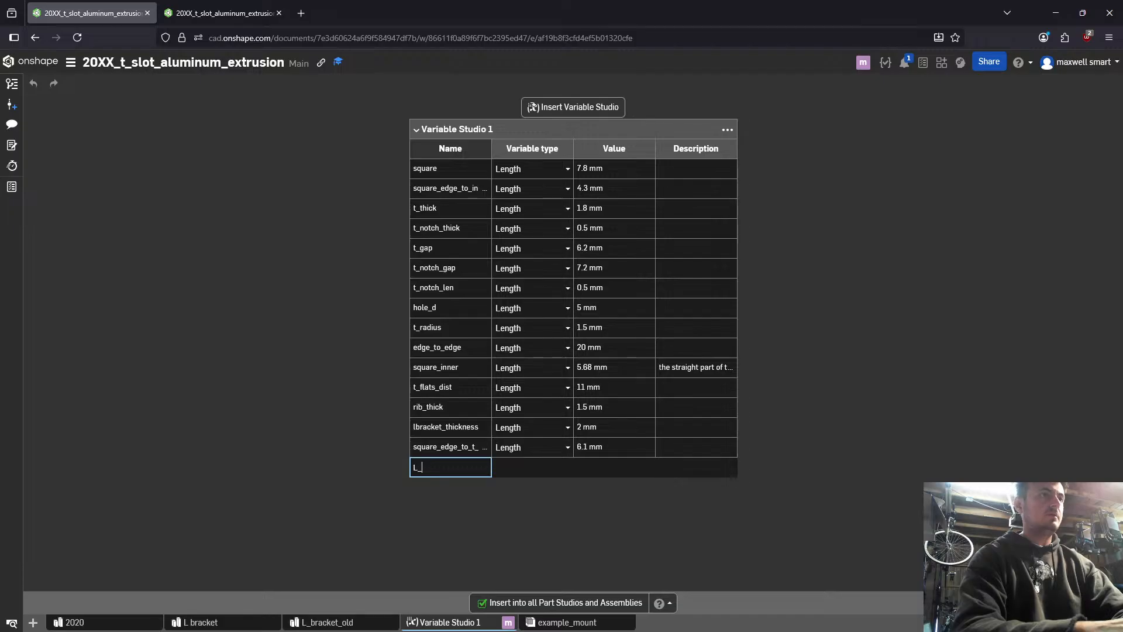
text(long_)
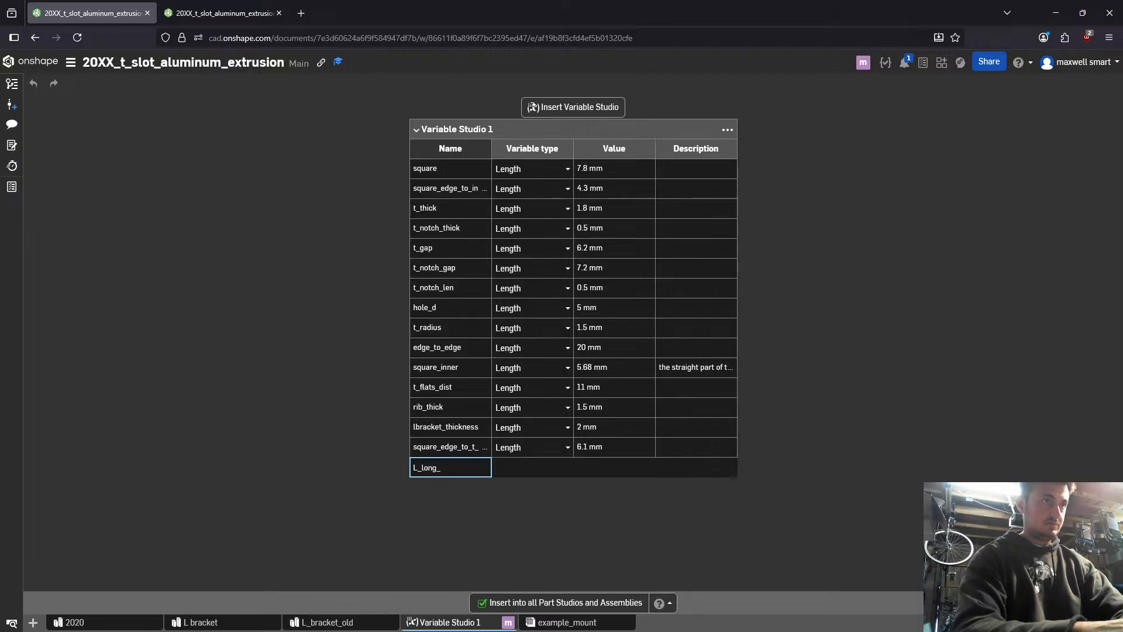
text(side_length)
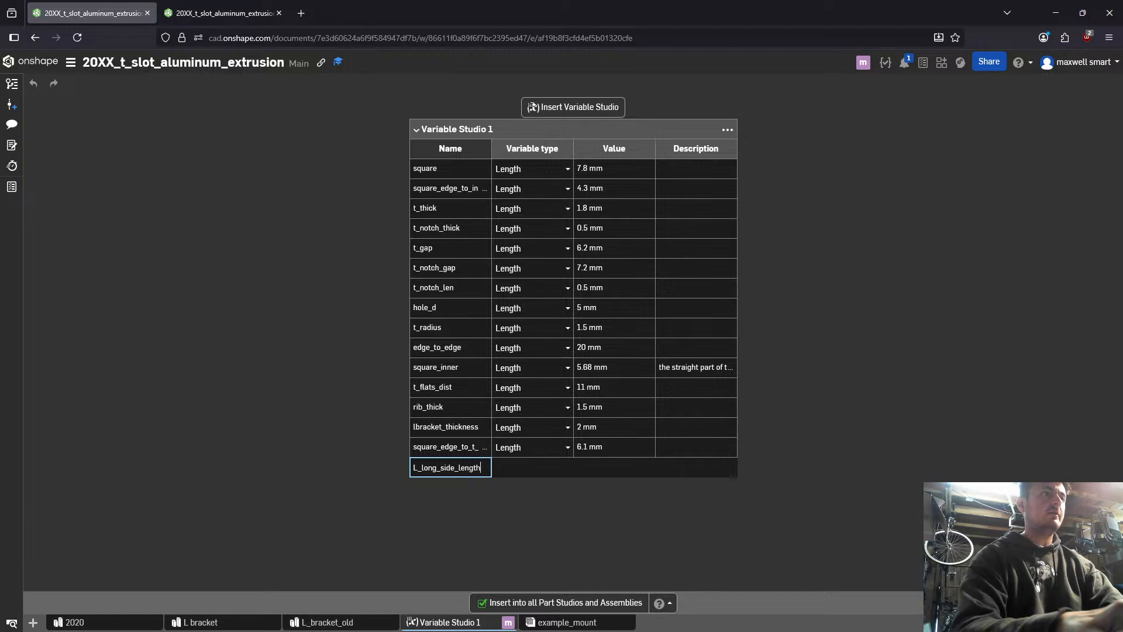
key(Return)
- Set the value of L_long_side_length to 28 mm
key(Tab)
key(Tab)
text(2)
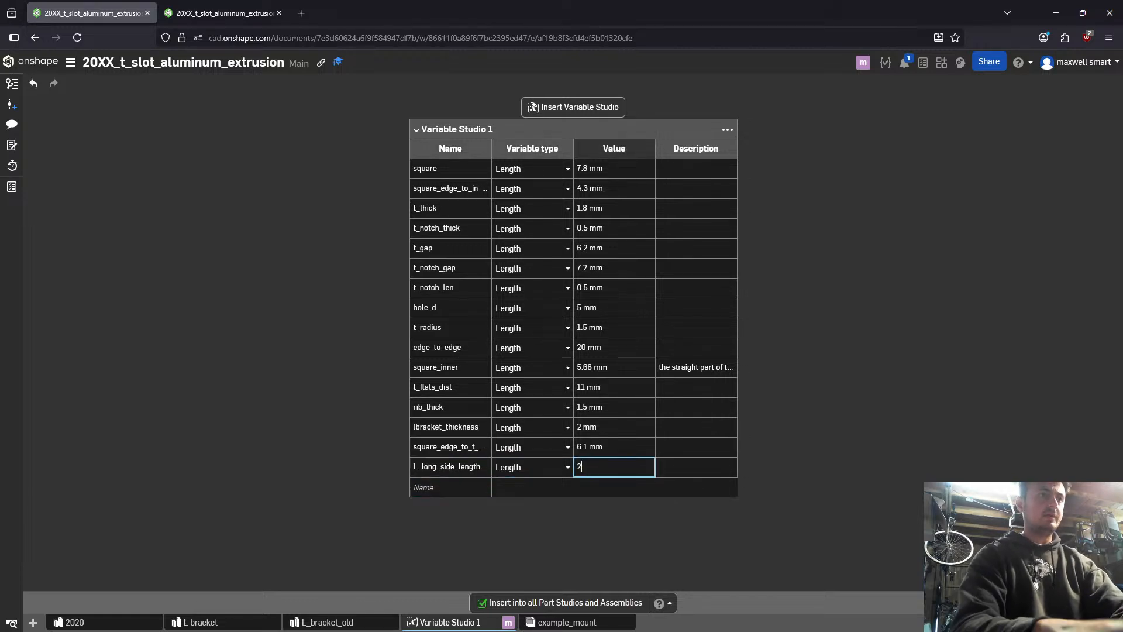
text(00)
key(BackSpace)
key(BackSpace)
text(8)
key(Return)
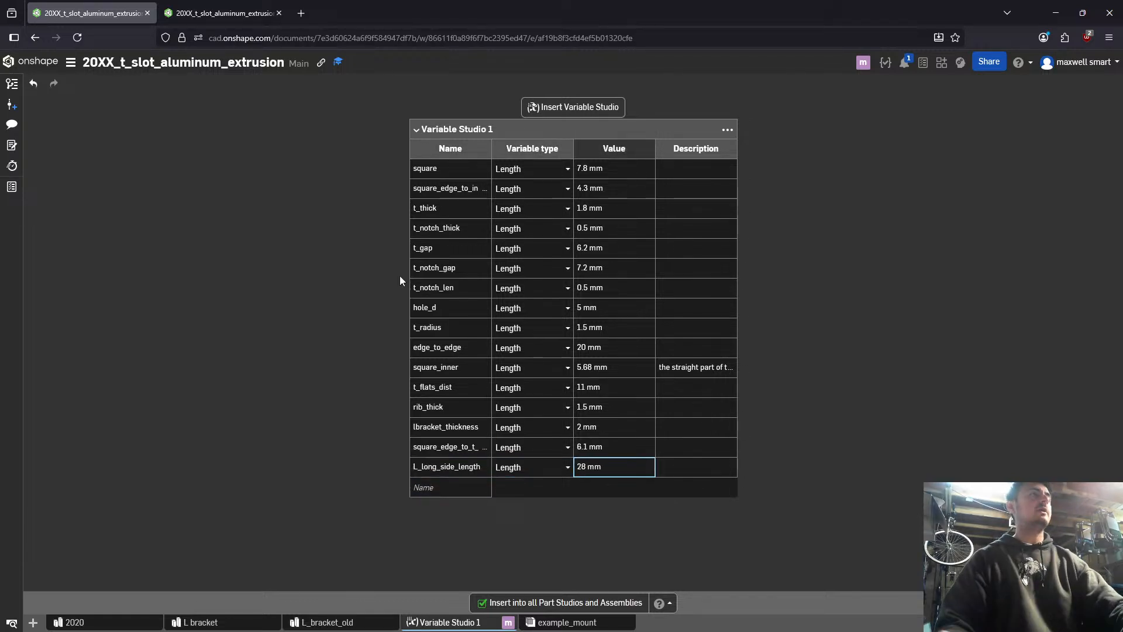
- Bring the L bracket Part Studio back up in the first browser tab
click(165, 6)
click(121, 9)
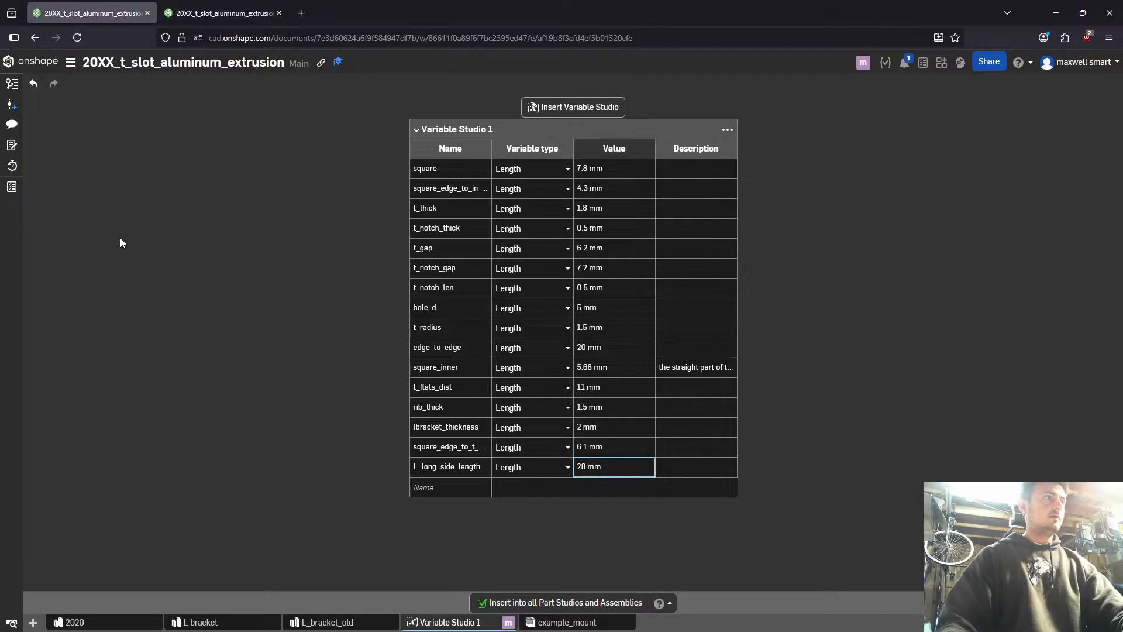
click(219, 621)
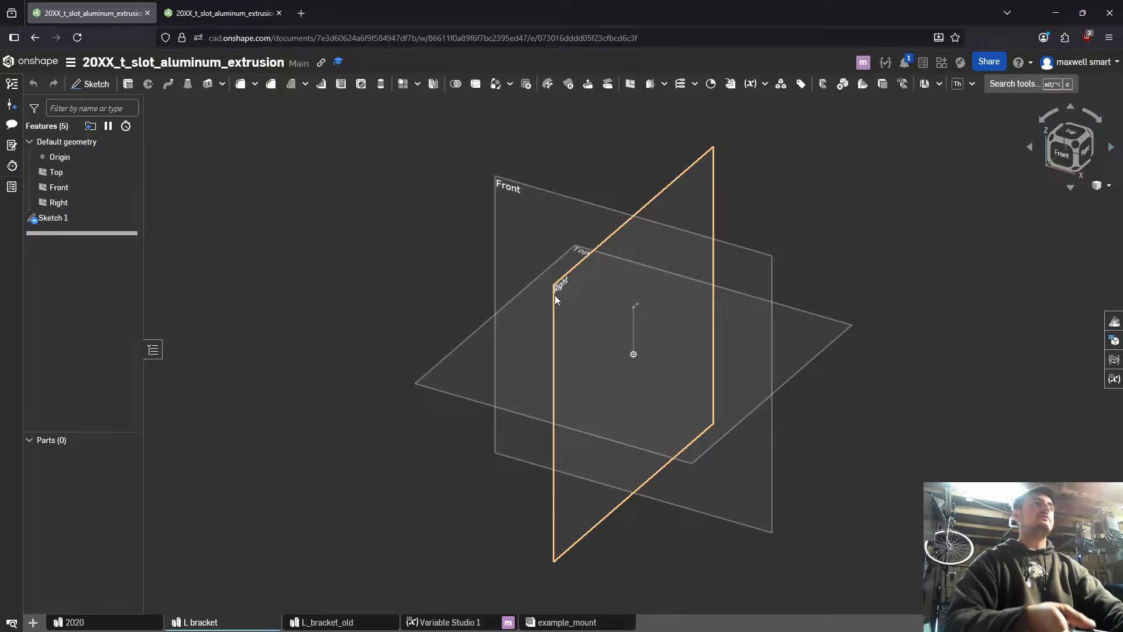
- Add a length variable l_wall with the value 3.5 mm to Variable Studio 1
key(ctrl+Tab)
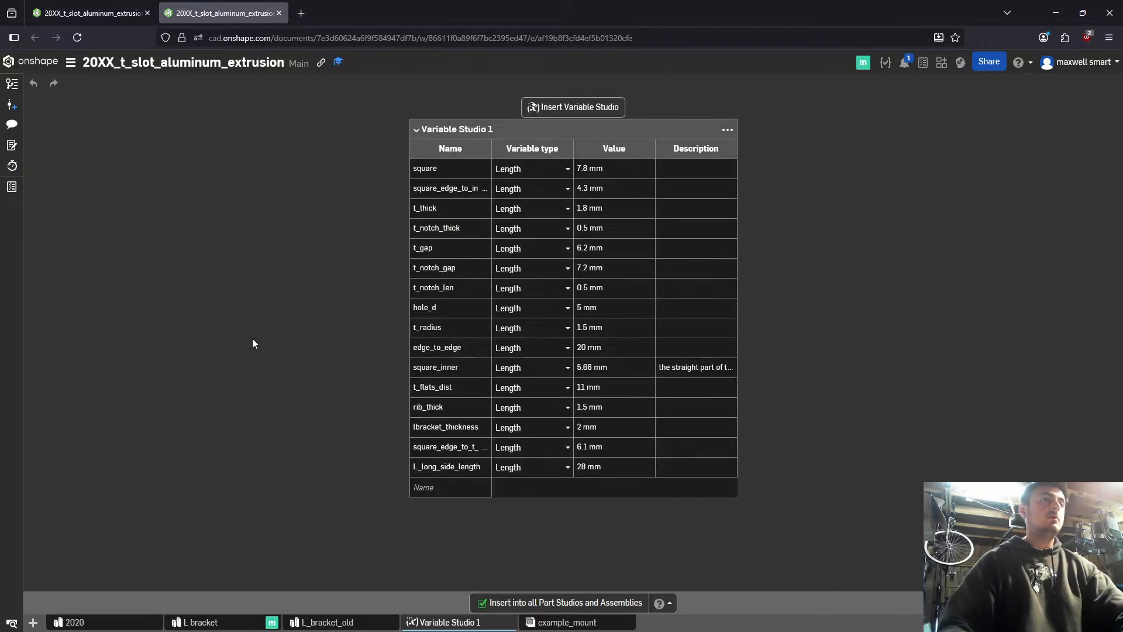
click(428, 488)
text(l))
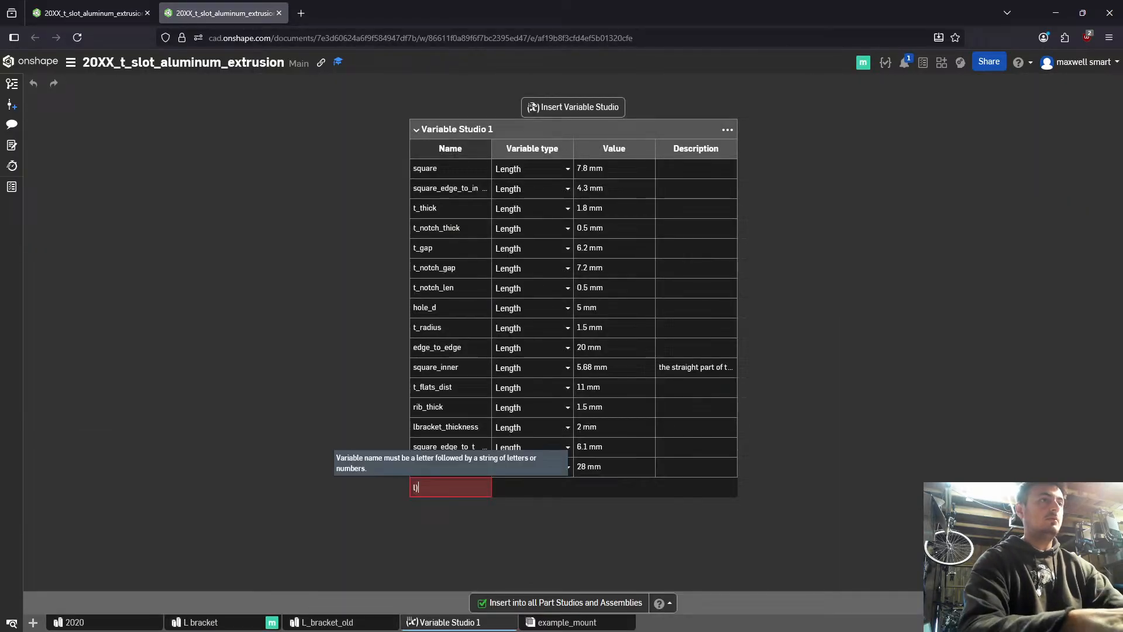
key(BackSpace)
text(_wall)
key(Tab)
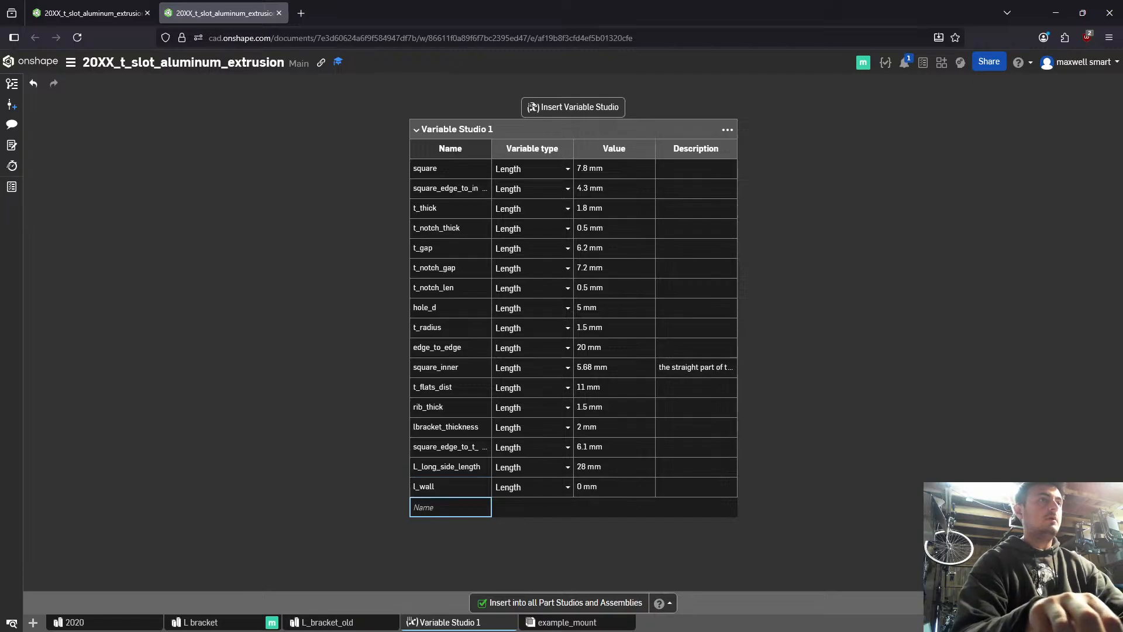
key(Tab)
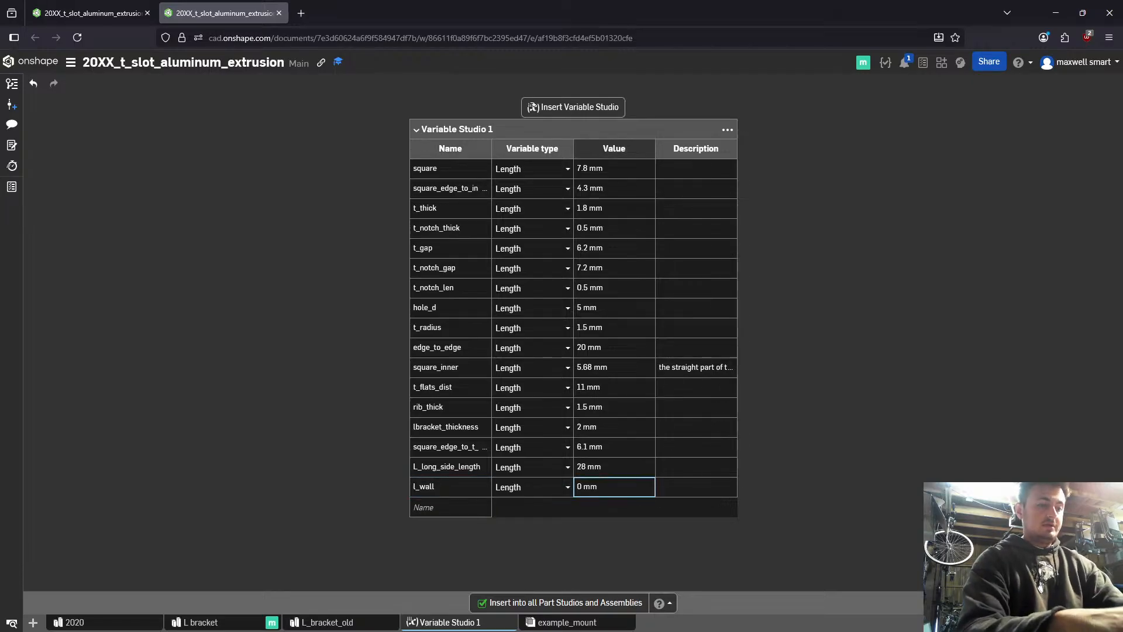
text(3.5)
key(Return)
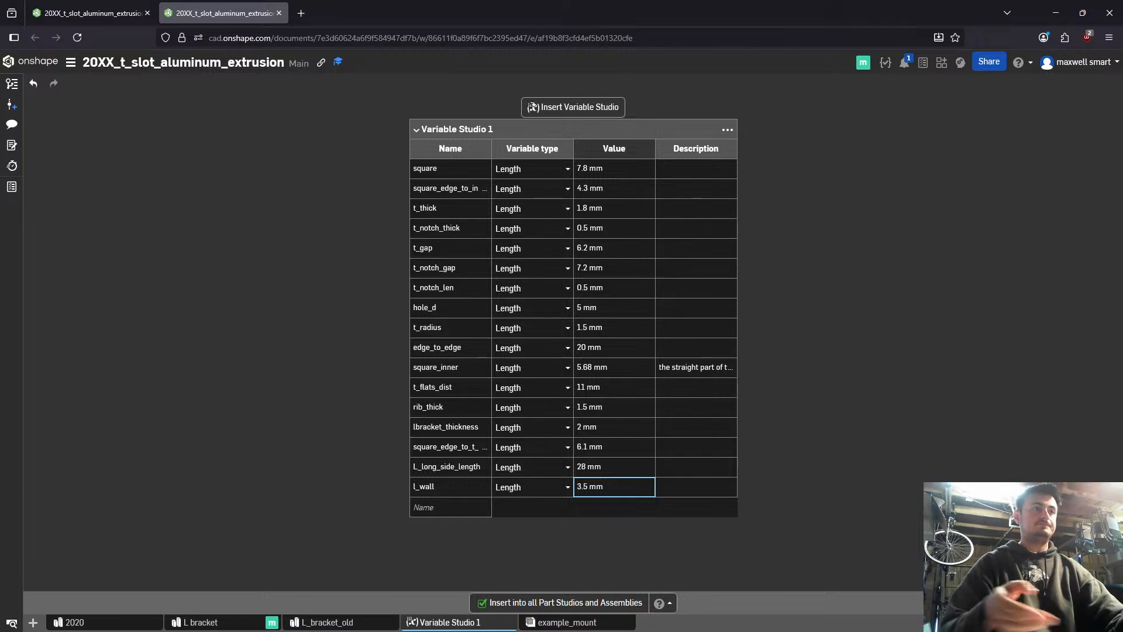
- Add a length variable l_wall_w_notch with the value 5.3 mm
click(440, 506)
text(l)
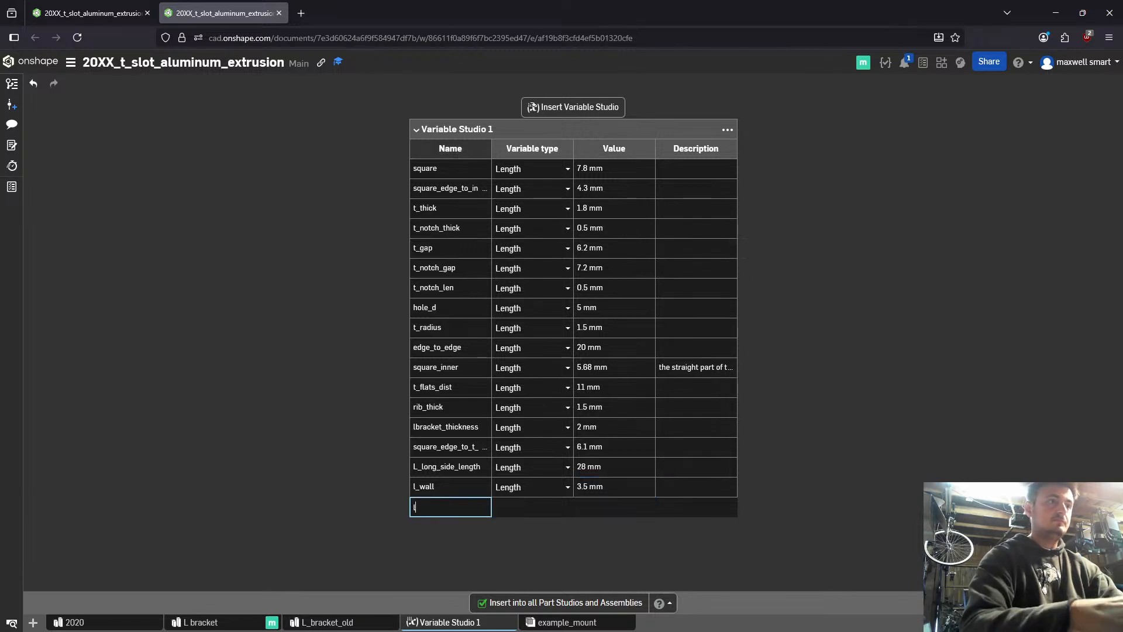
text(_wall_w_no)
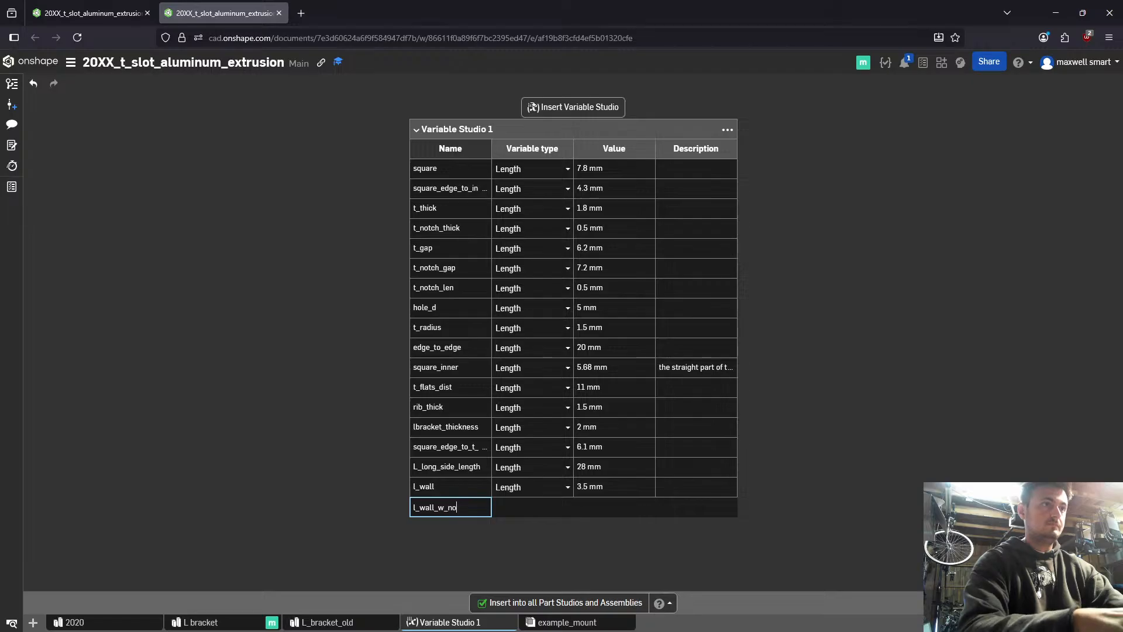
text(tch)
key(Return)
key(Tab)
key(Tab)
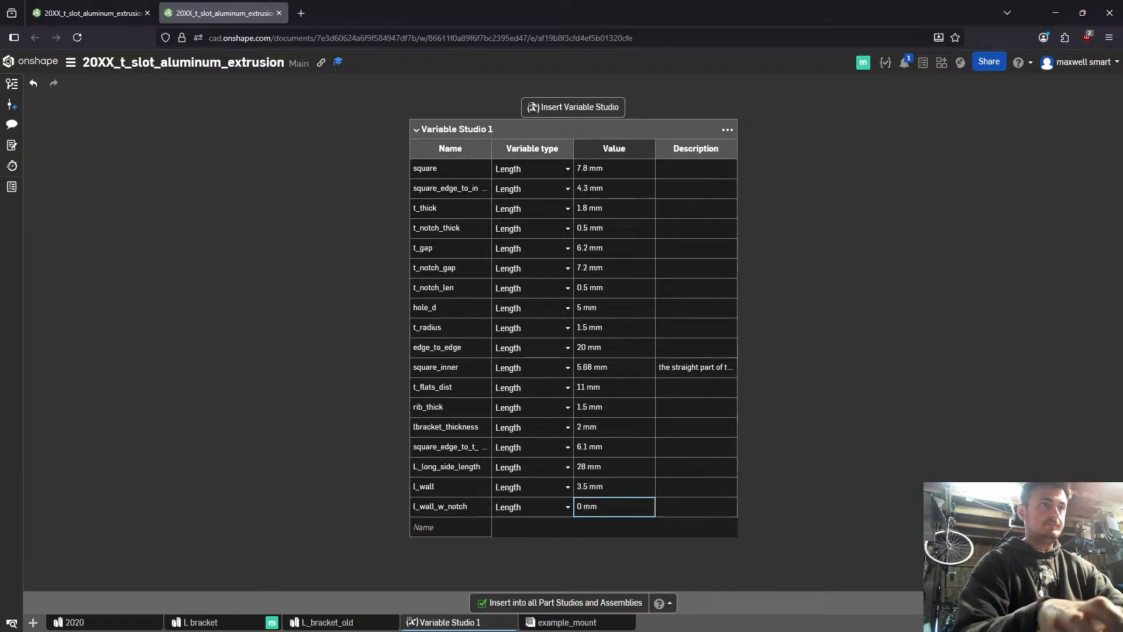
text(5.3)
key(Return)
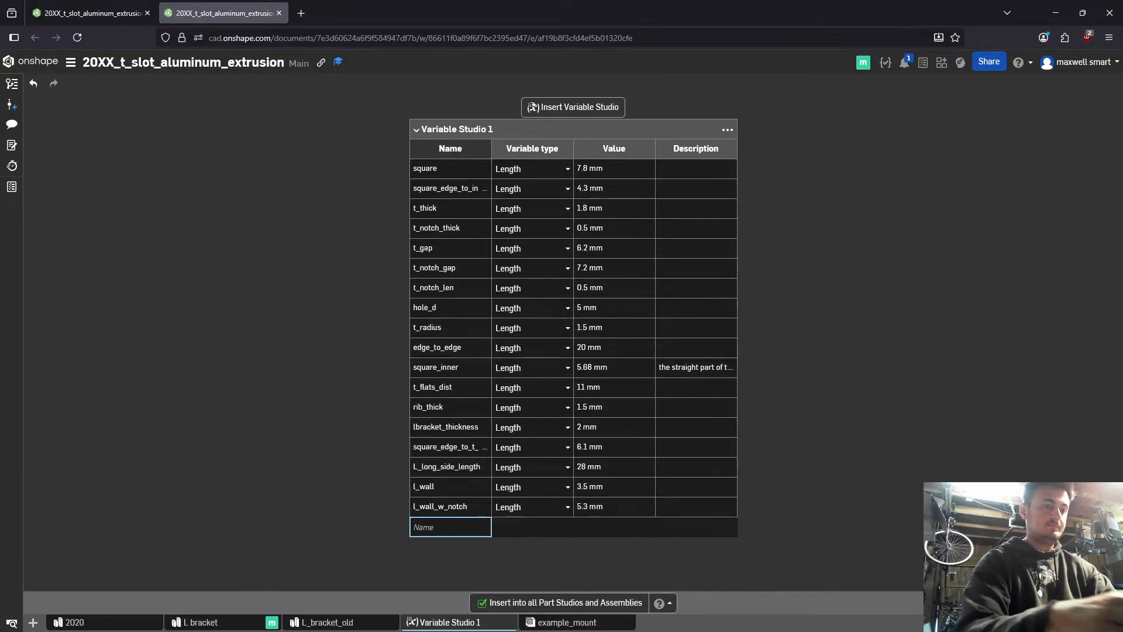
- Add a length variable l_notch defined by the expression #l_wall_w_notch-#l_wall
text(l_notch)
key(Return)
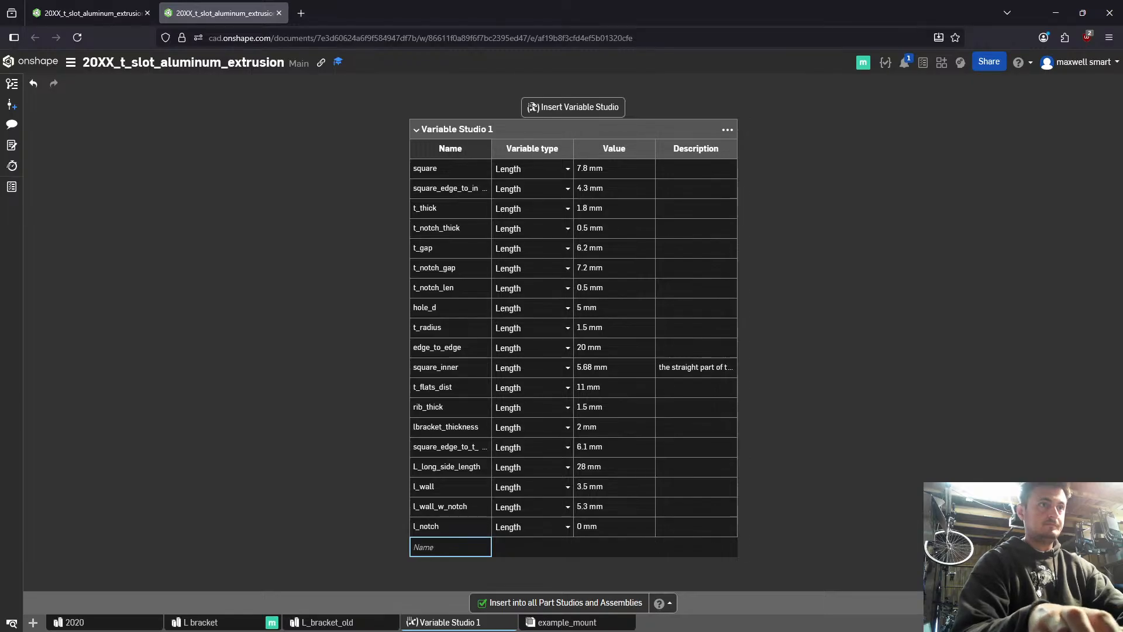
key(Tab)
key(Tab)
text(5)
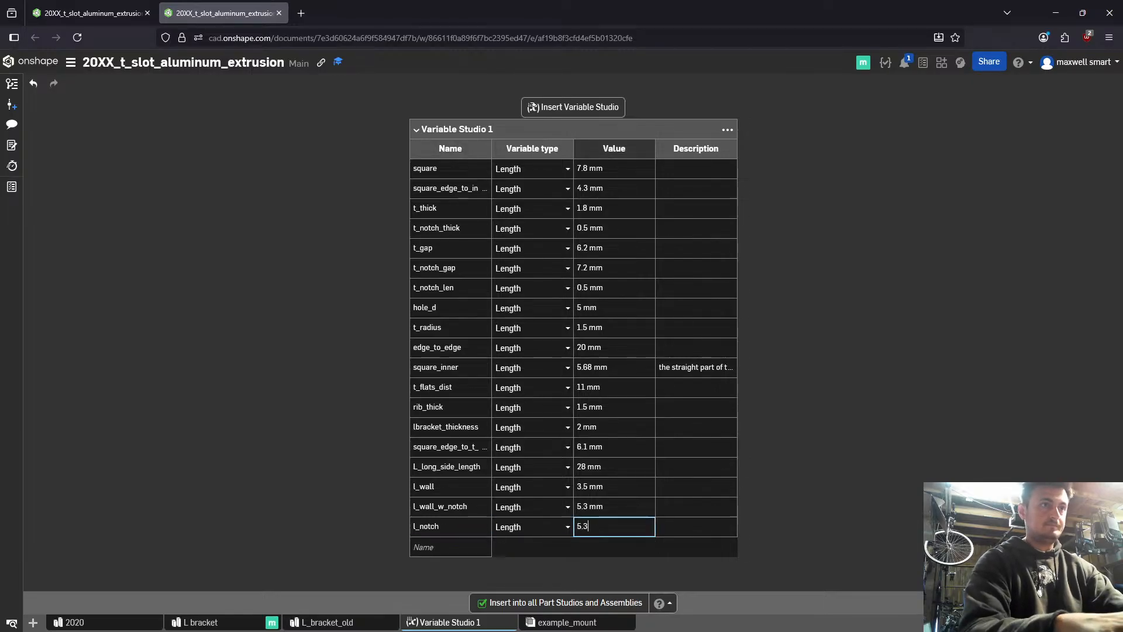
text(lw)
text(n)
key(Return)
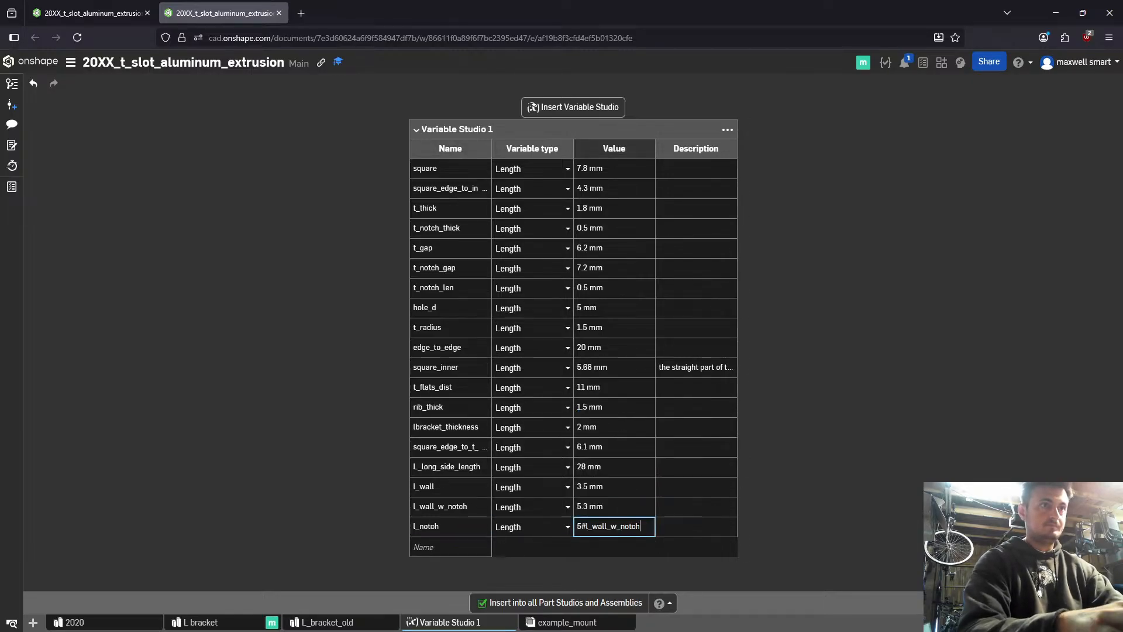
text(-)
key(Home)
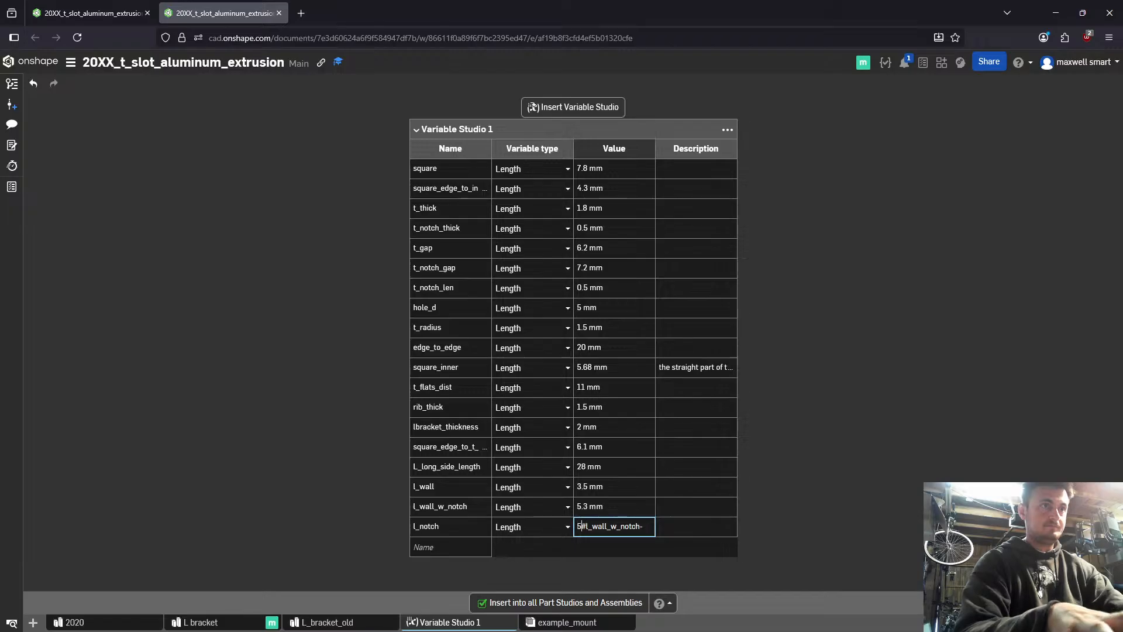
key(Delete)
key(End)
text(lw)
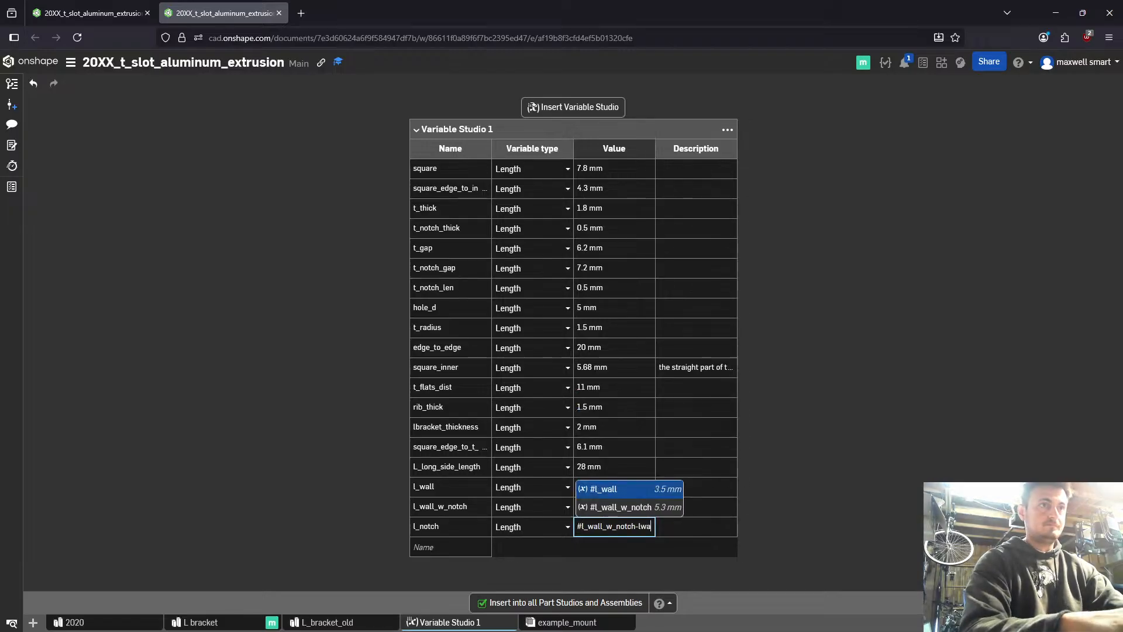
key(Return)
key(Return)
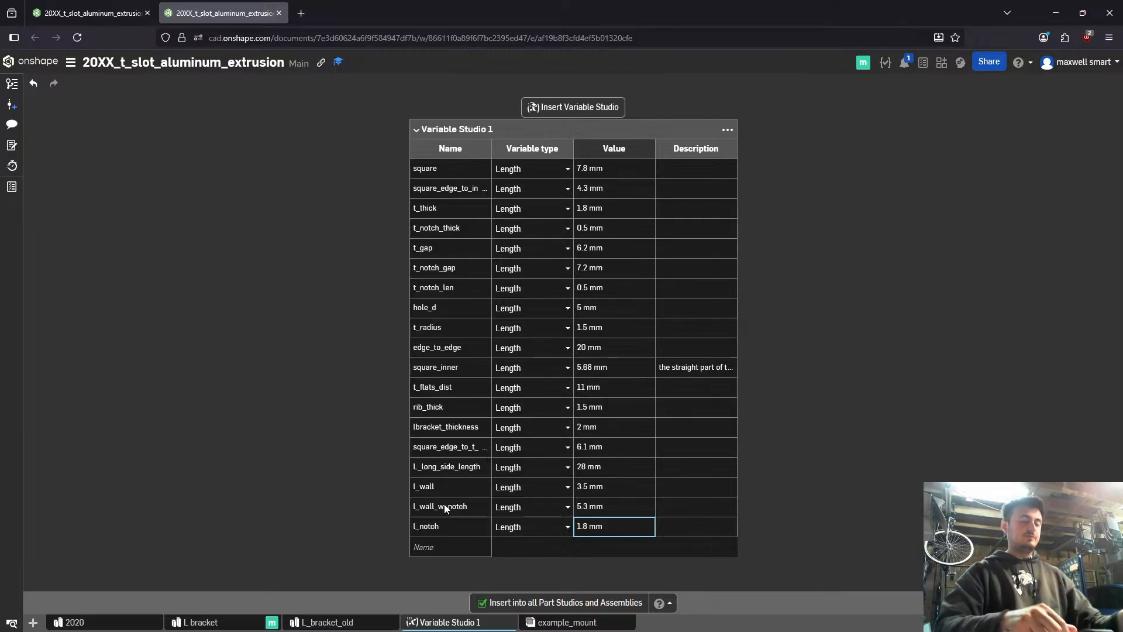
- Add a length variable l_notch_width with the value 4.8 mm to Variable Studio 1
click(473, 545)
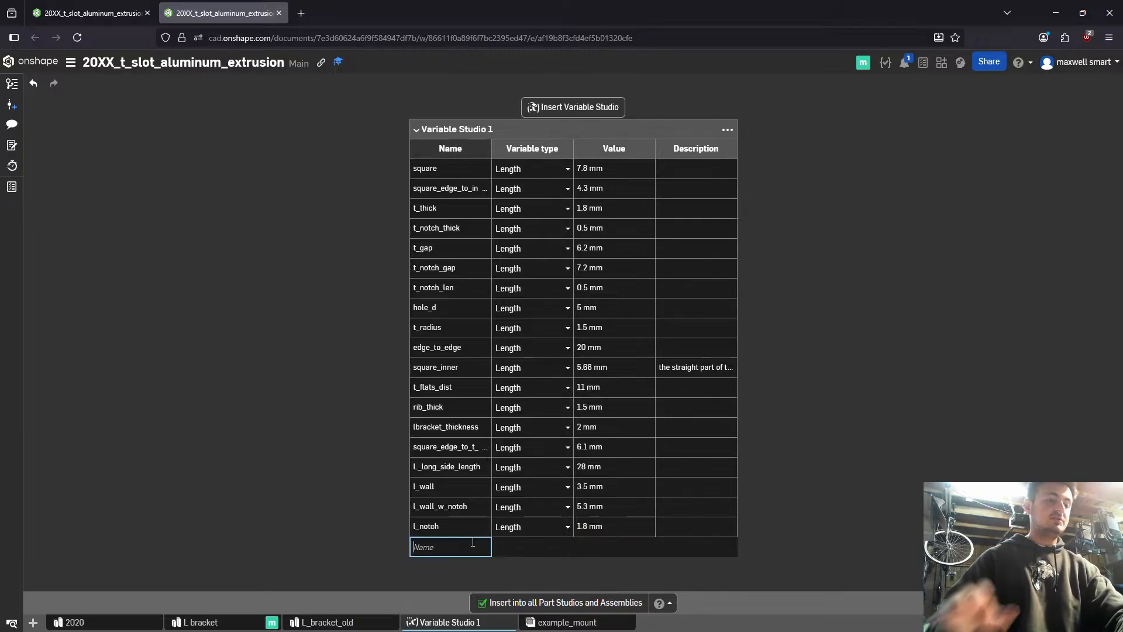
text(l_notch)
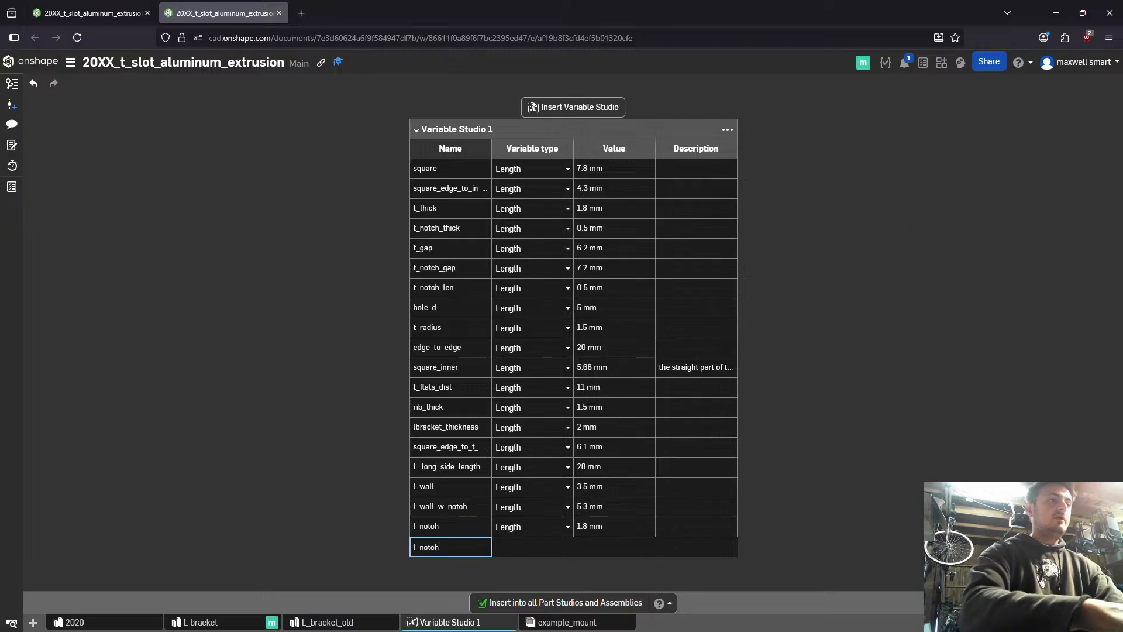
key(Return)
text(l_notch_width)
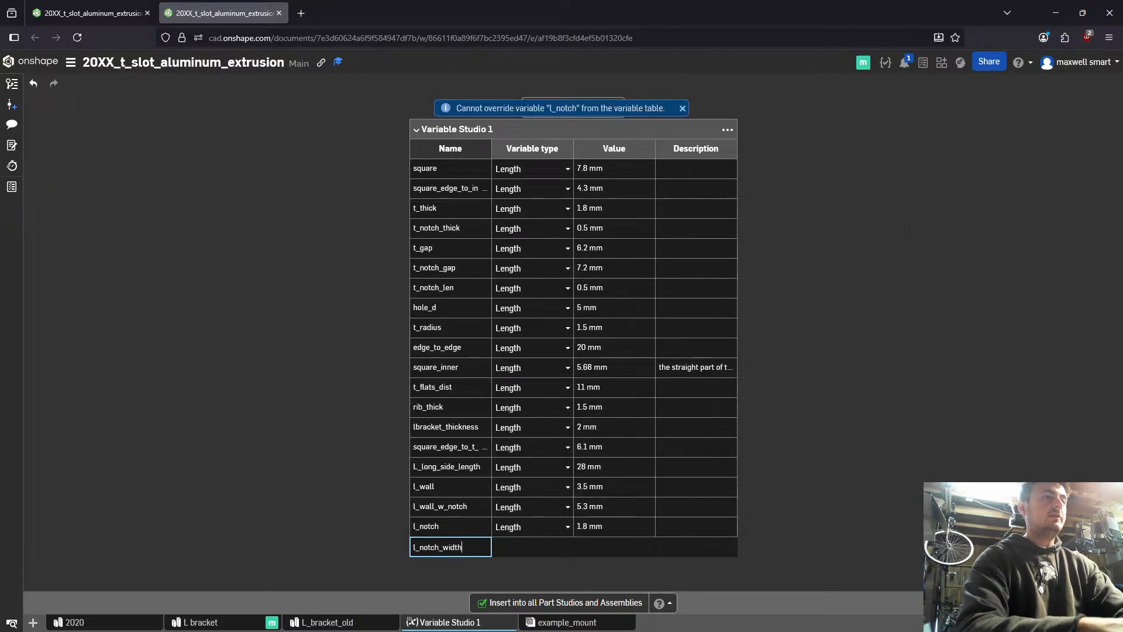
key(Return)
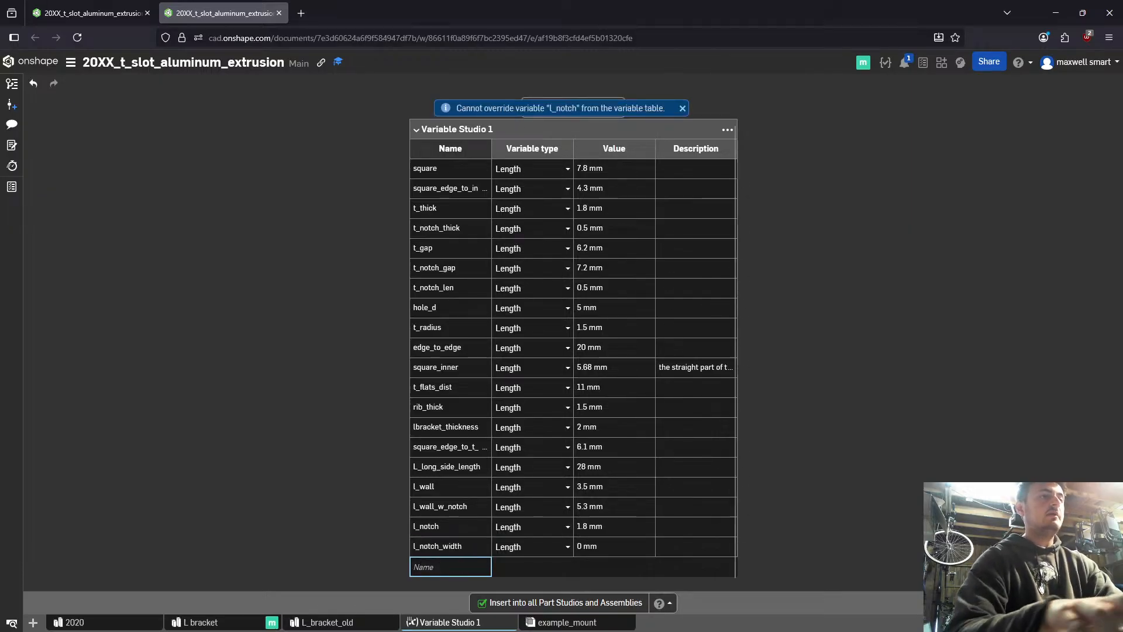
key(Up)
key(Right)
key(Right)
text(4.8)
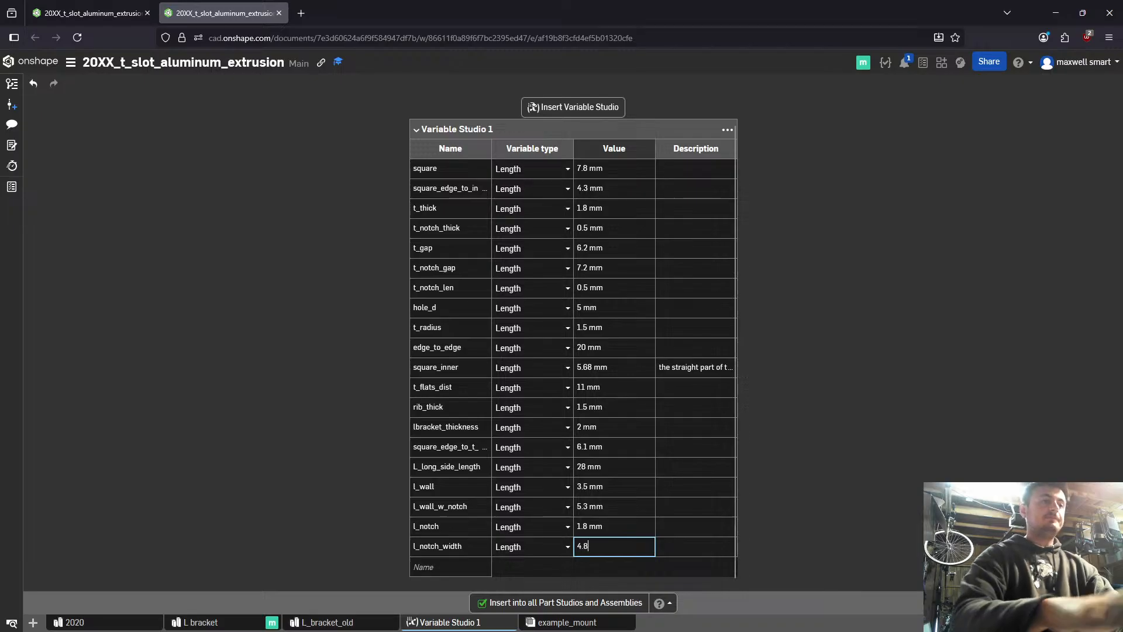
key(Return)
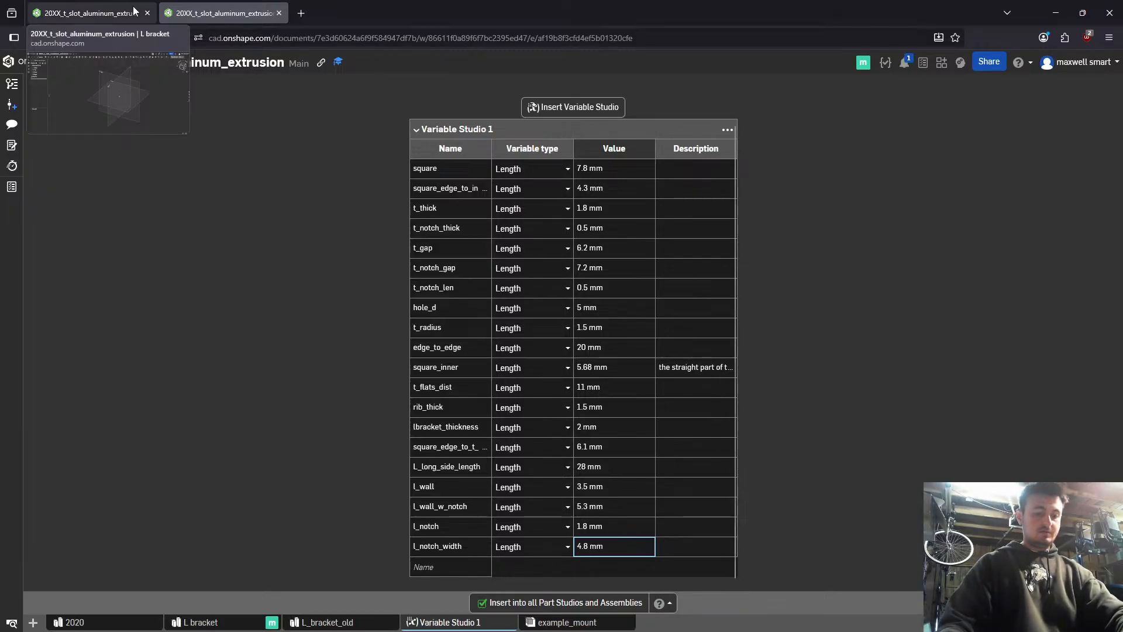
- Add another length variable named l_square_notch_width to the variable table
click(448, 565)
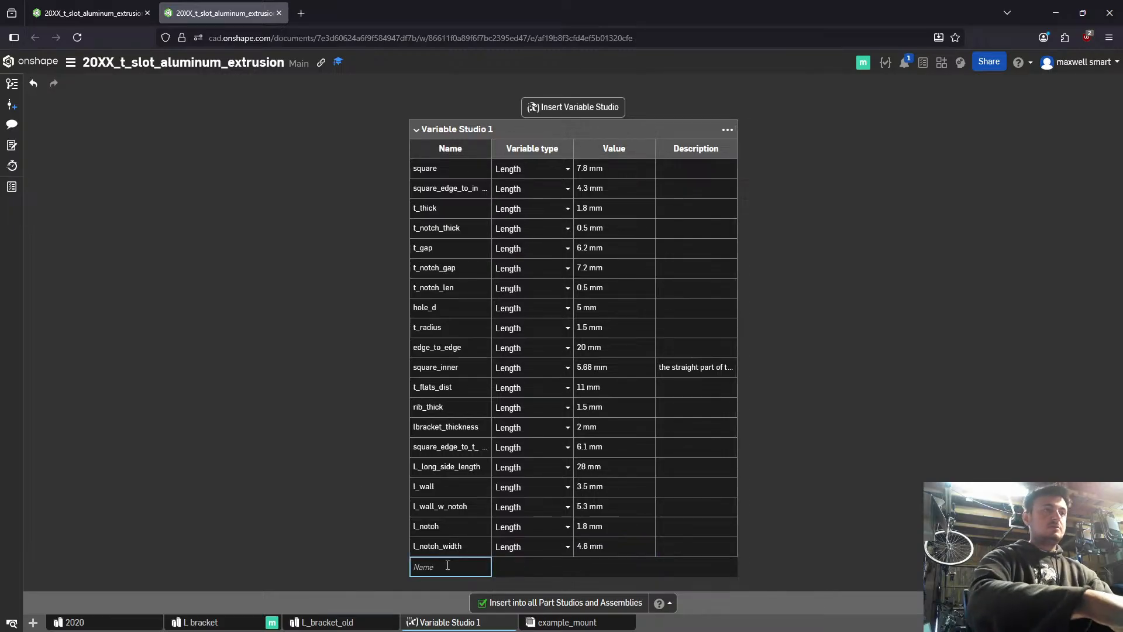
text(l_square)
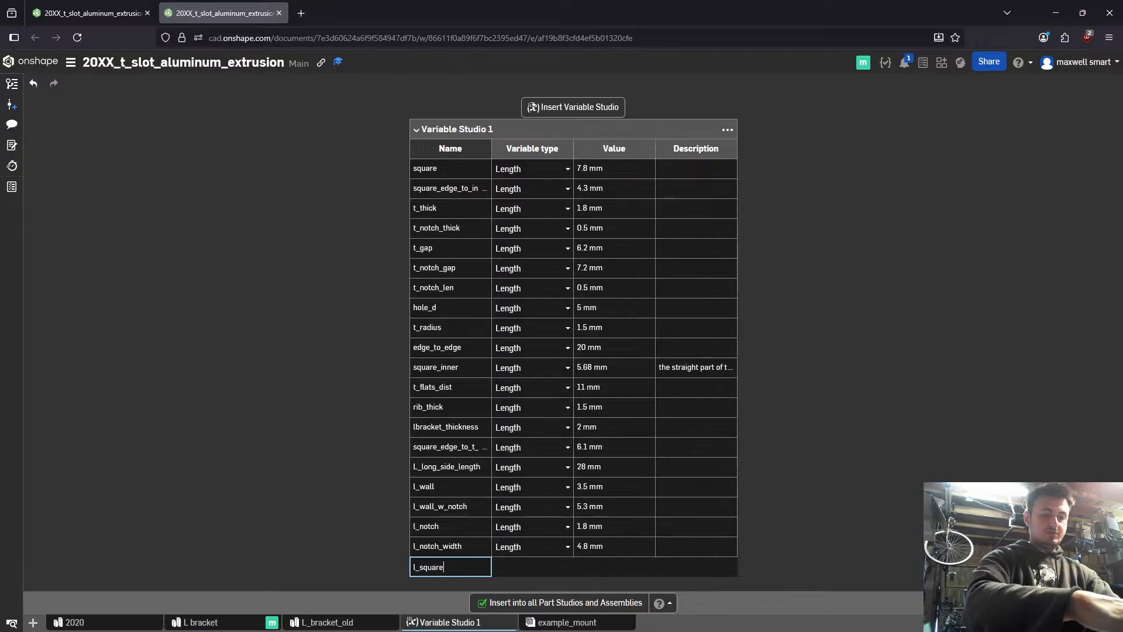
text(_)
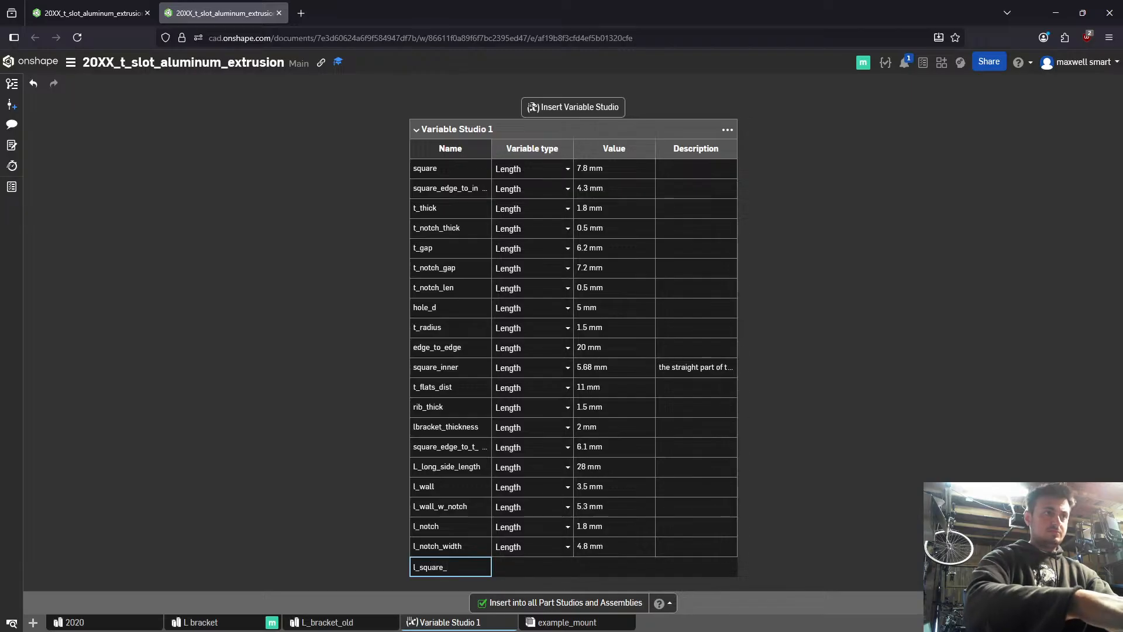
text(notch_widt)
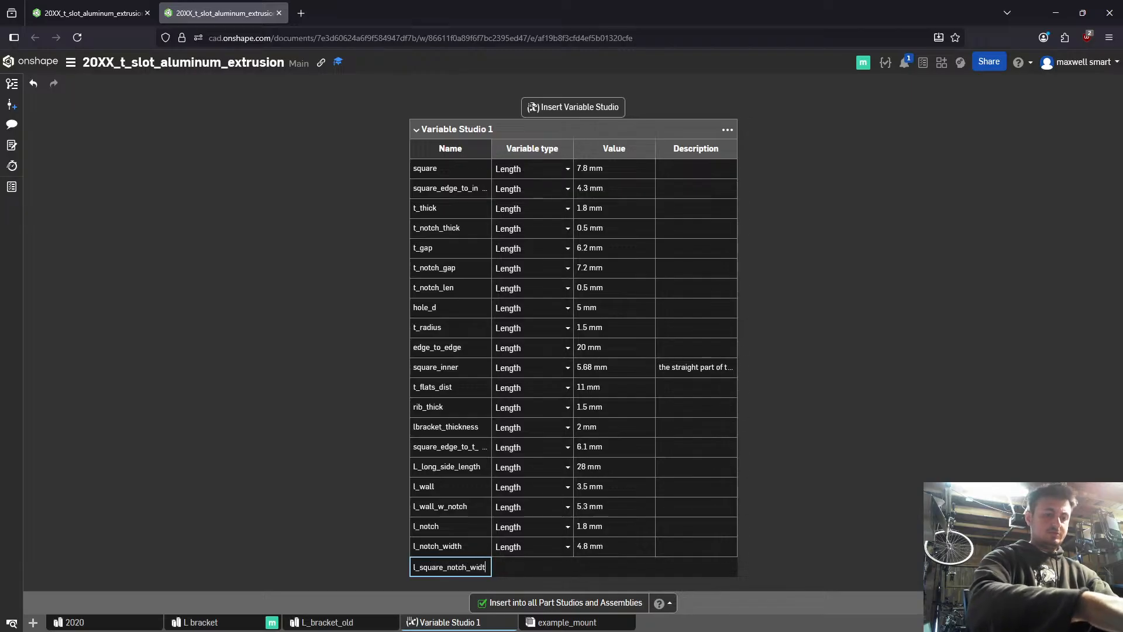
text(h)
key(Return)
- Rename the variable l_notch to l_slot_notch and l_notch_width to l_slot_notch_width
key(Up)
key(Up)
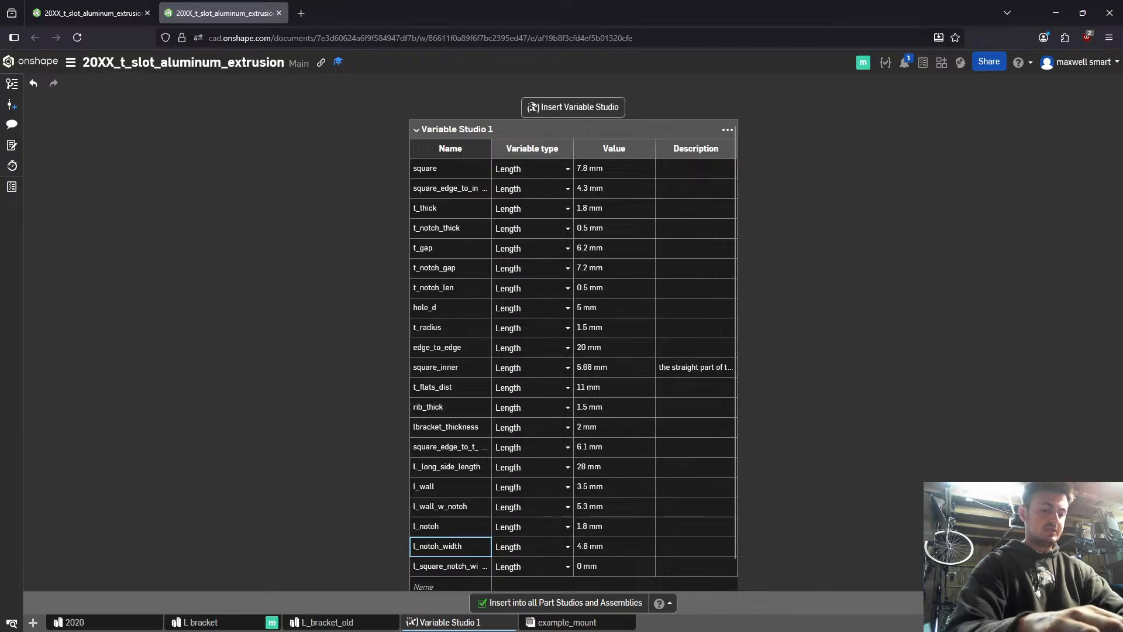
key(Up)
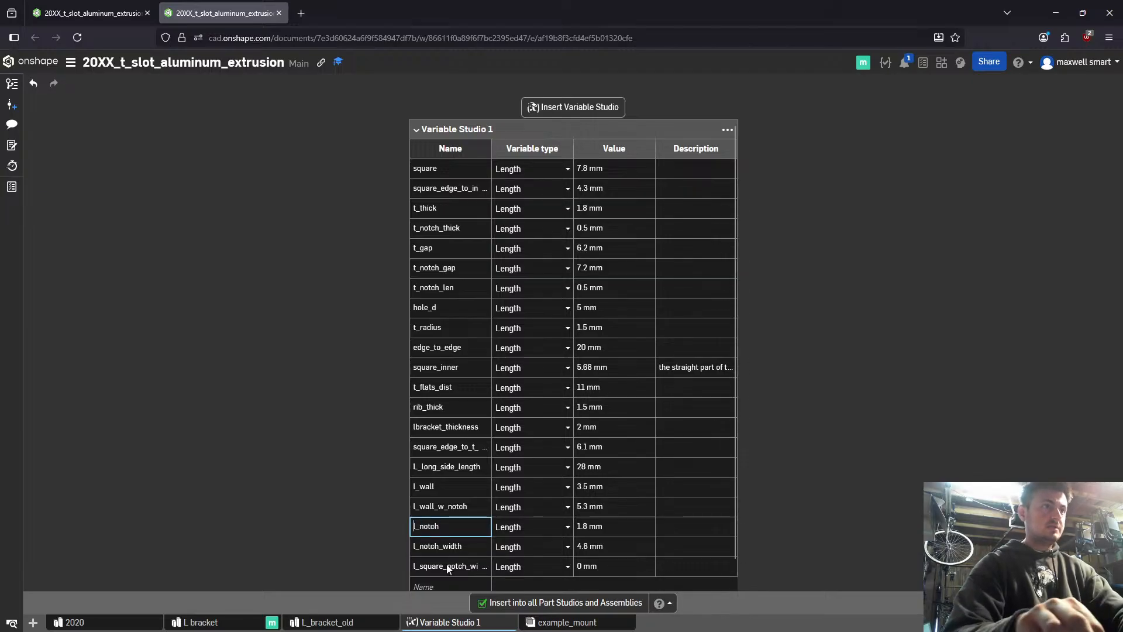
text(slot_no)
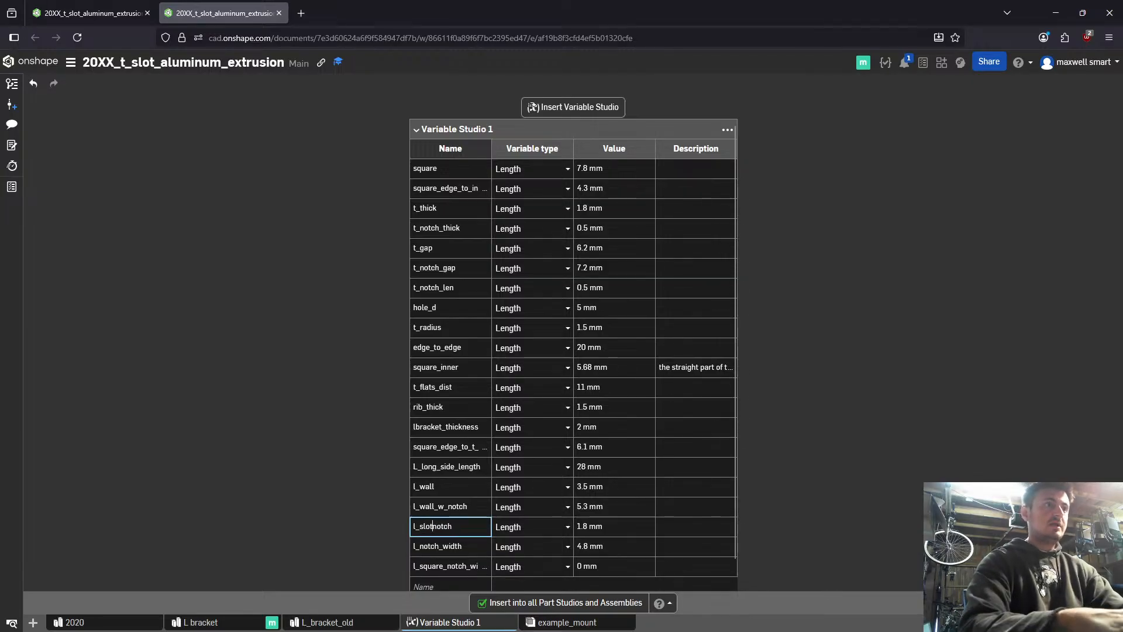
key(BackSpace)
key(BackSpace)
key(Return)
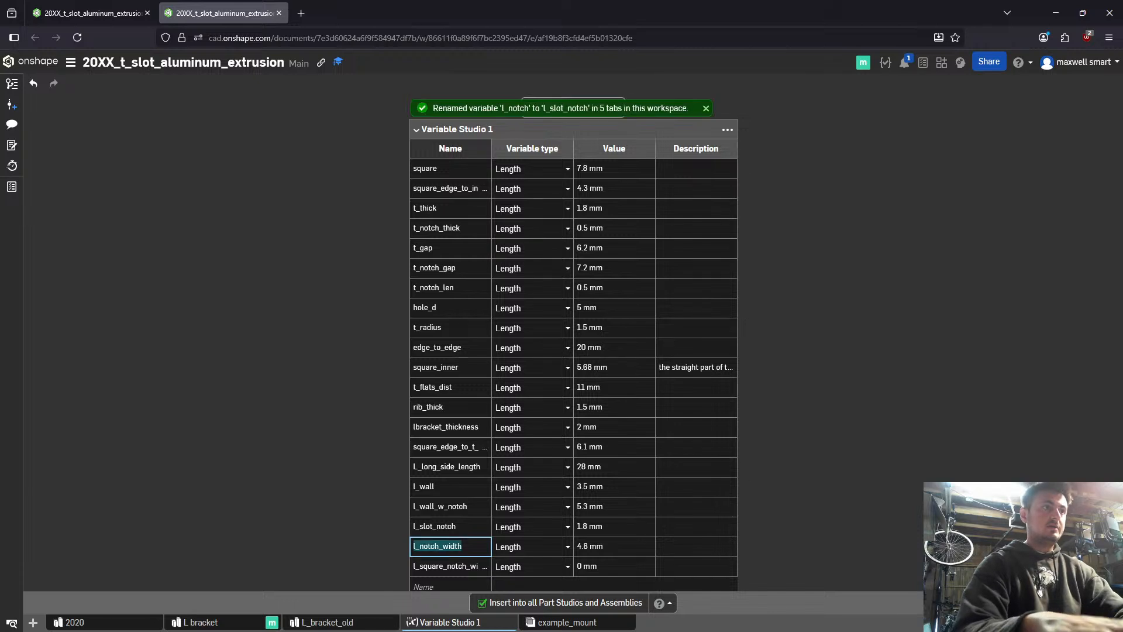
text(slot_)
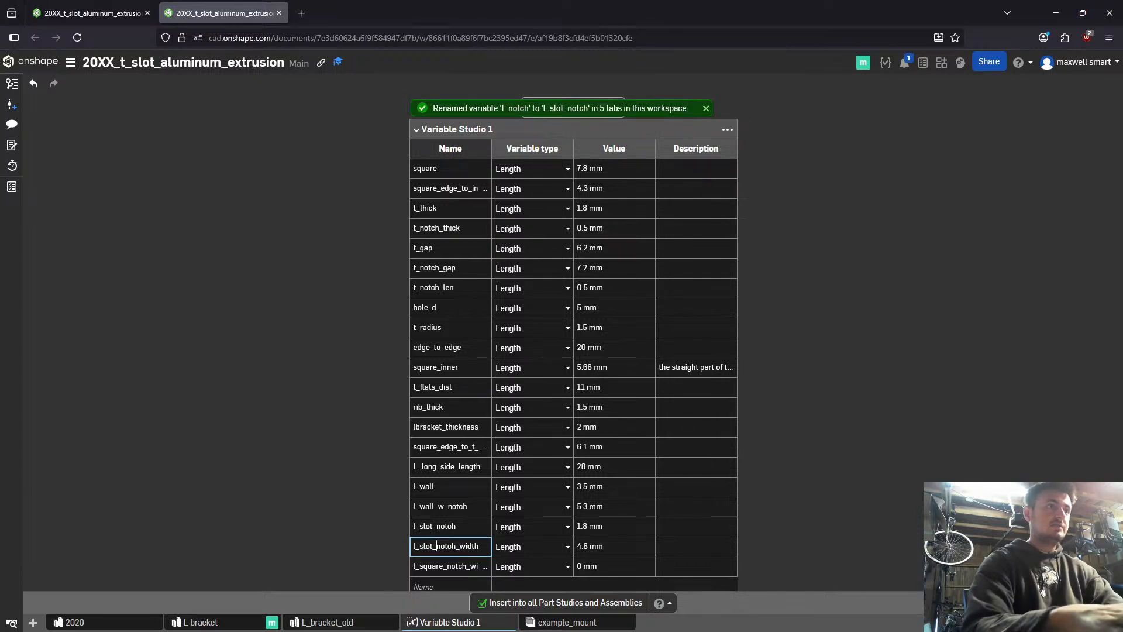
key(Return)
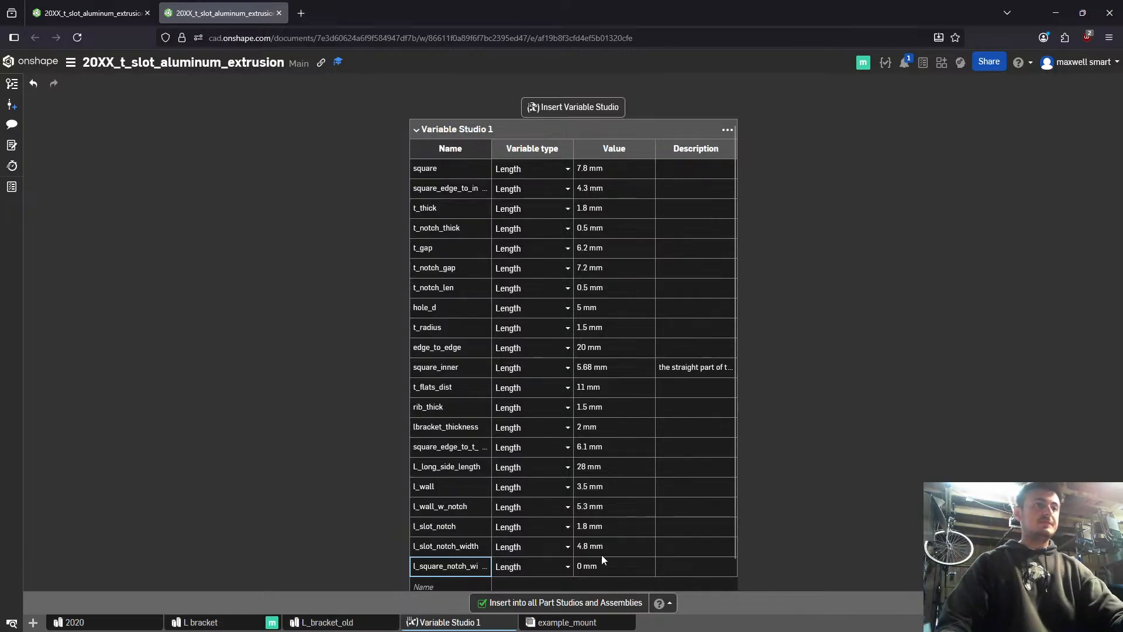
- Set the value of l_square_notch_width to 6.3 mm
click(590, 567)
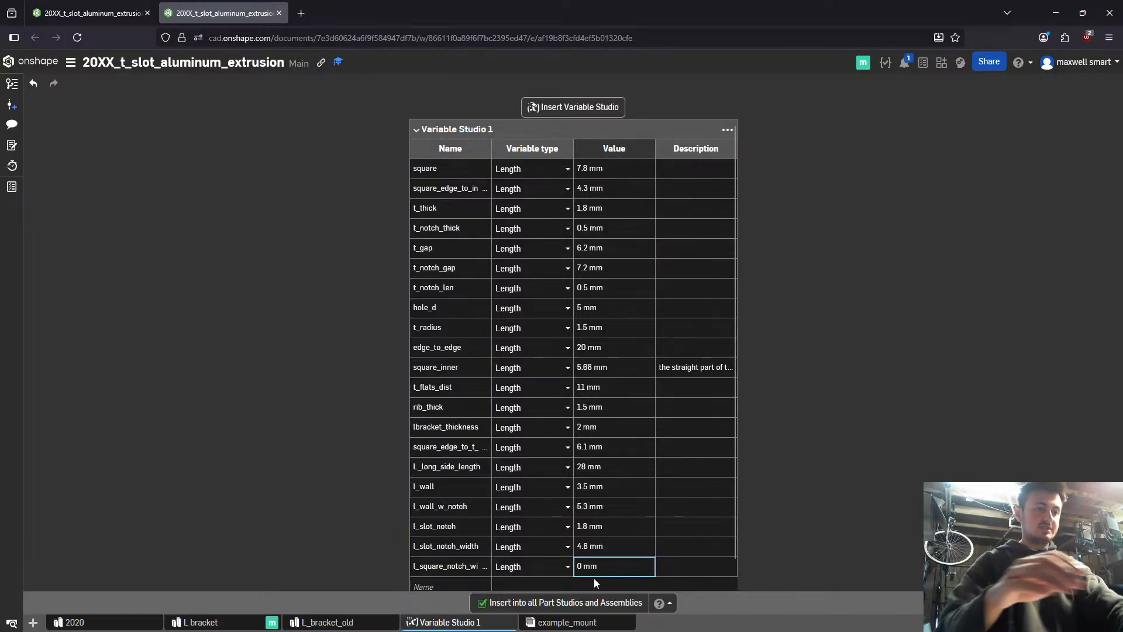
text(6.3)
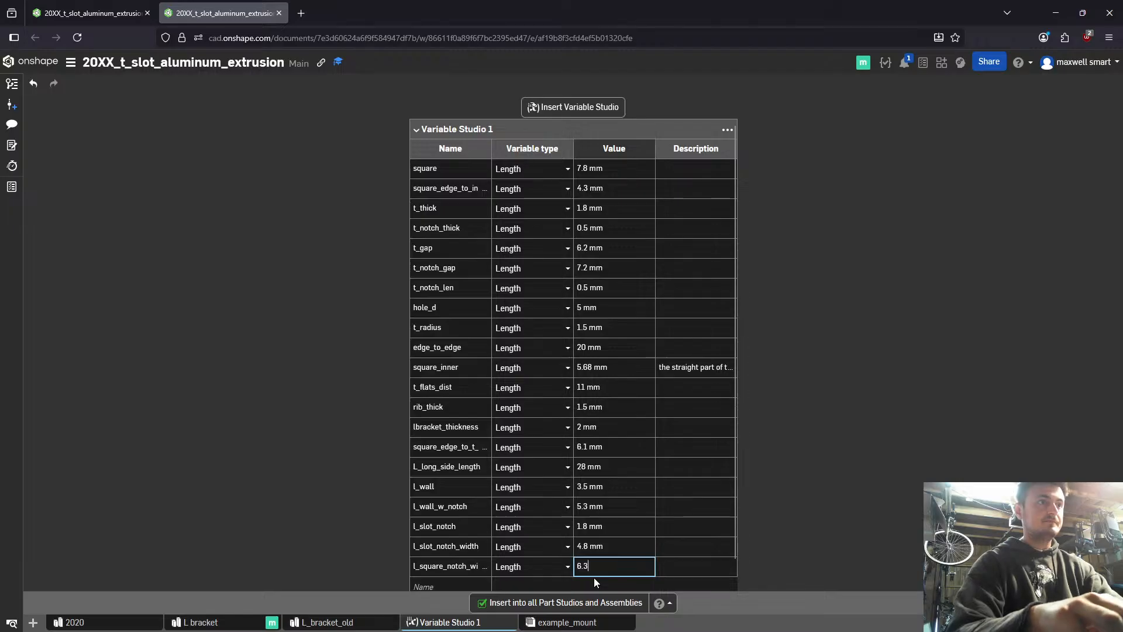
key(Return)
- Rename the variable l_square_notch_width to l_square_notch_w_wall_width
key(Left)
key(Left)
key(Right)
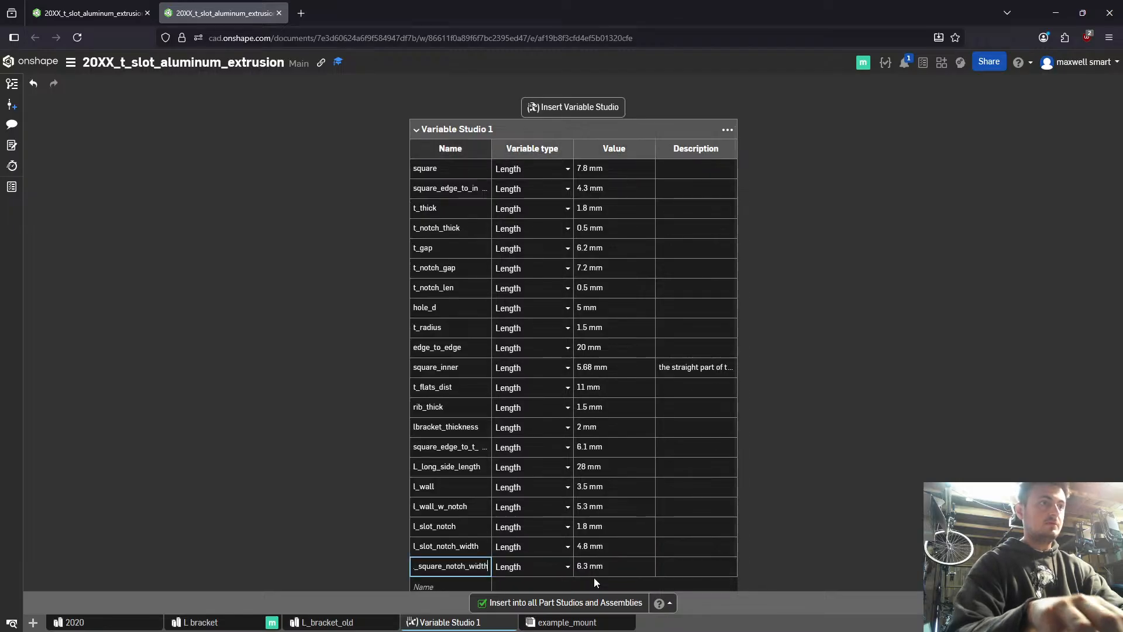
key(Left)
key(Left)
key(Left)
key(Left)
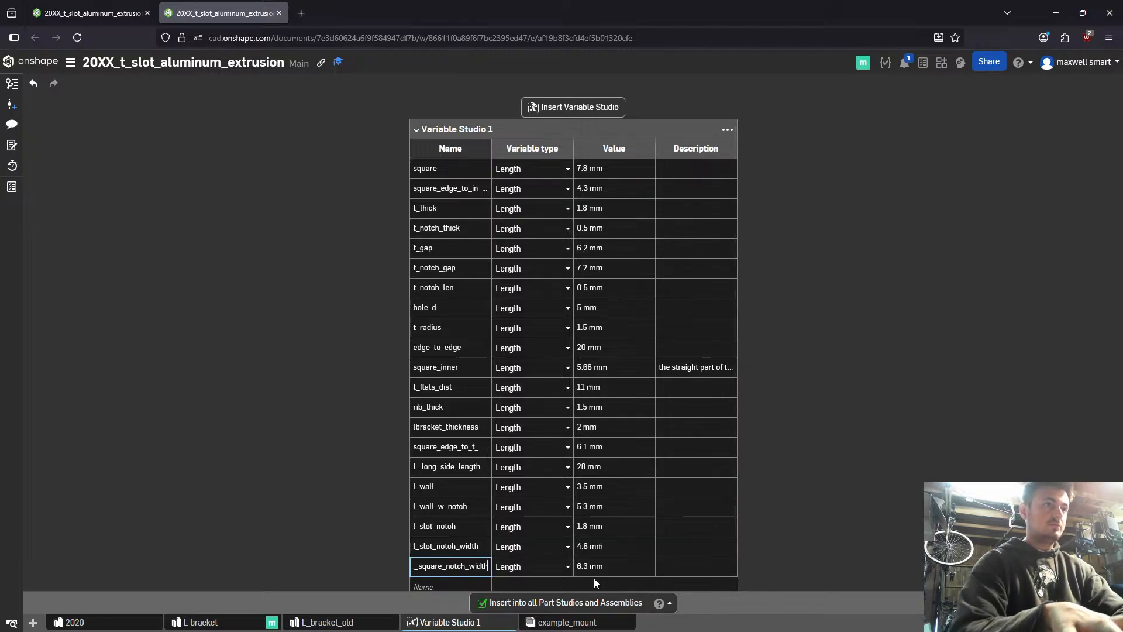
key(BackSpace)
key(BackSpace)
key(BackSpace)
key(BackSpace)
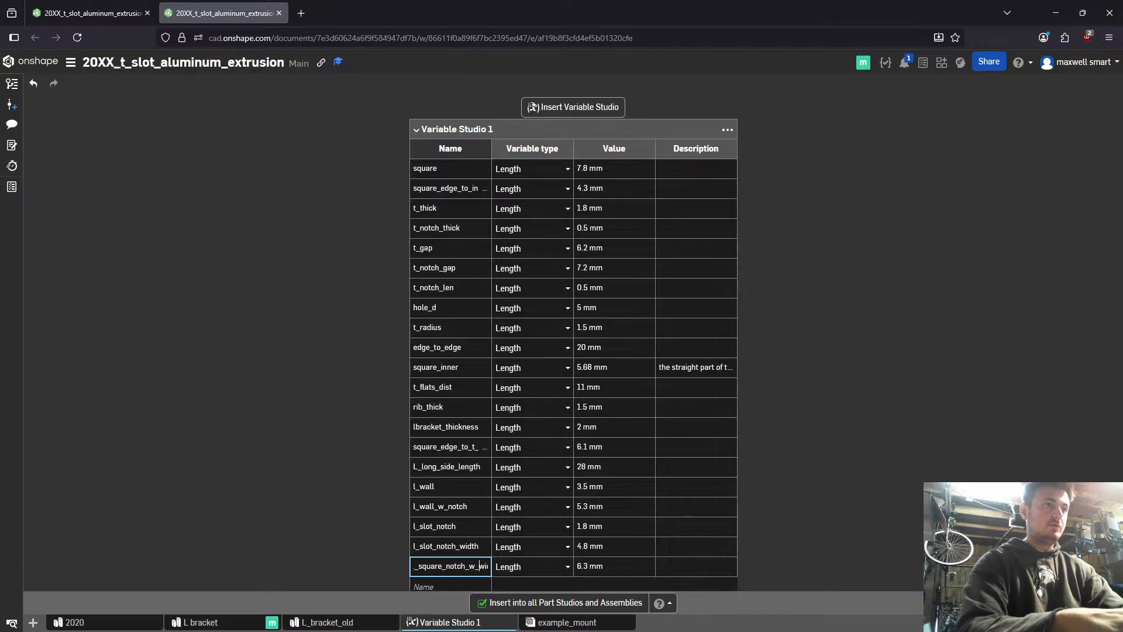
text(_wall)
key(Return)
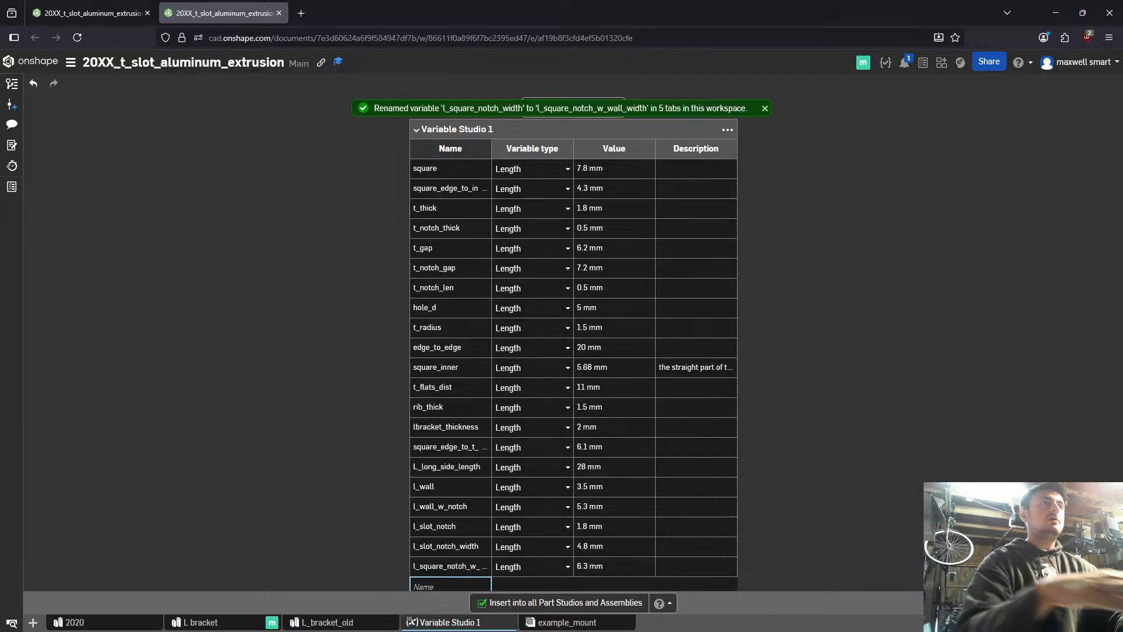
- Return to the L bracket Part Studio in the first browser tab and open Sketch 1 for editing
click(91, 13)
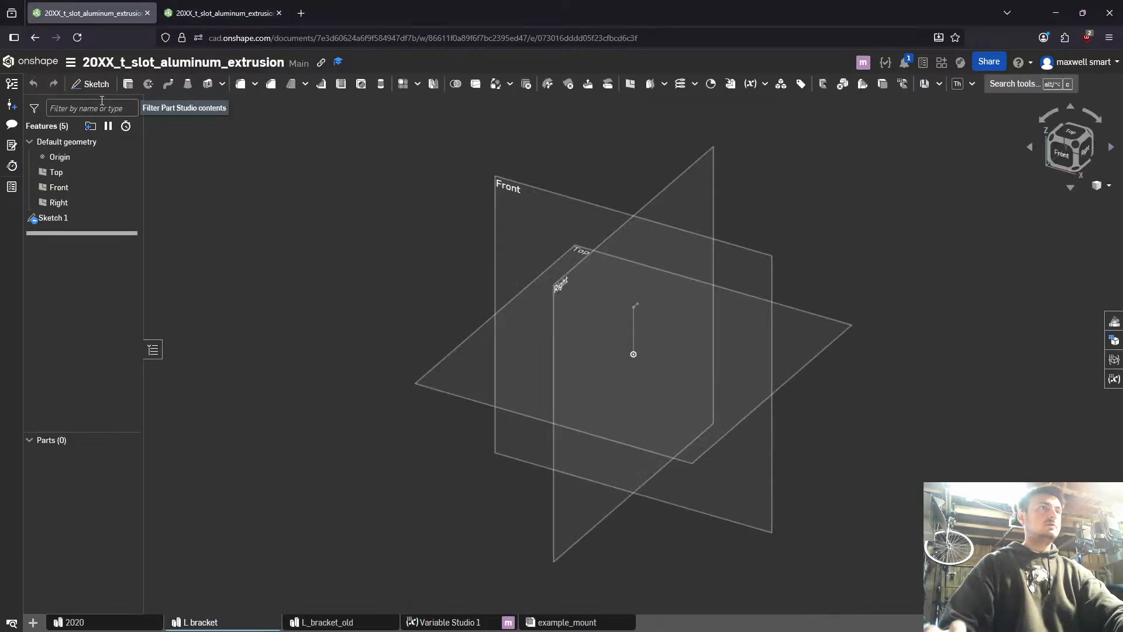
double_click(58, 218)
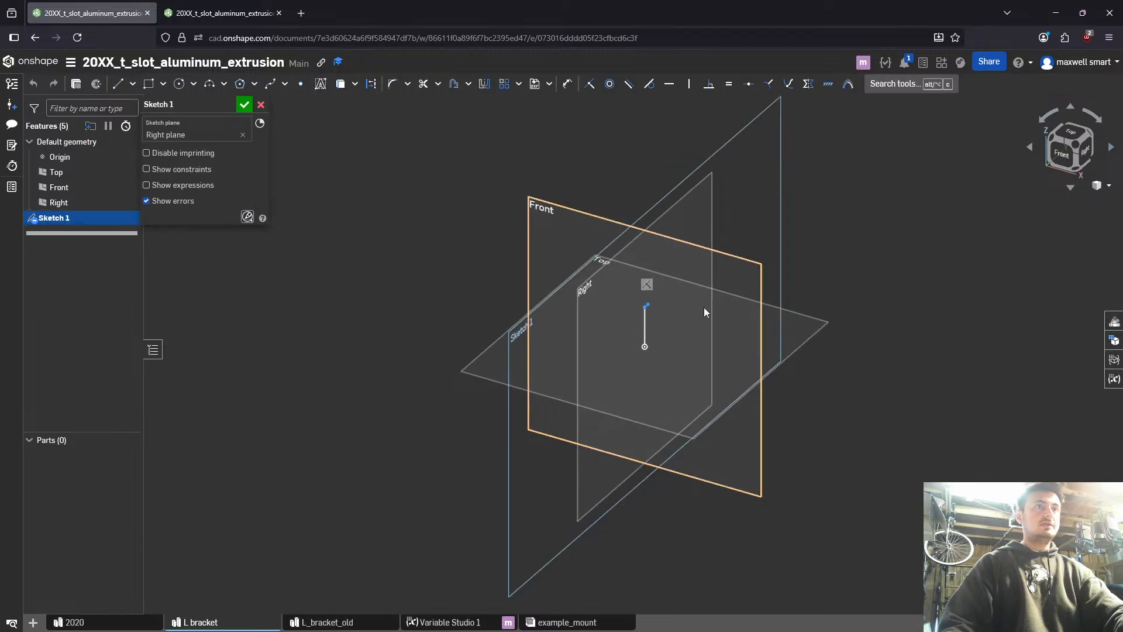
key(n)
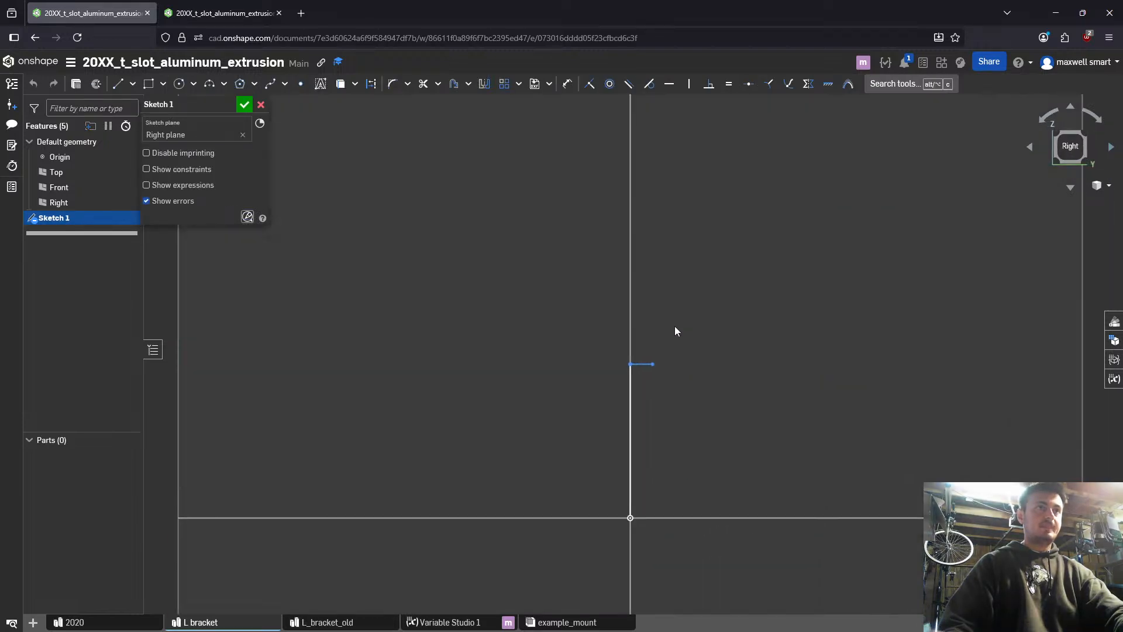
- Dimension the vertical line rising from the origin with the variable #L_long_side_length
middle_drag(640, 361, 494, 346)
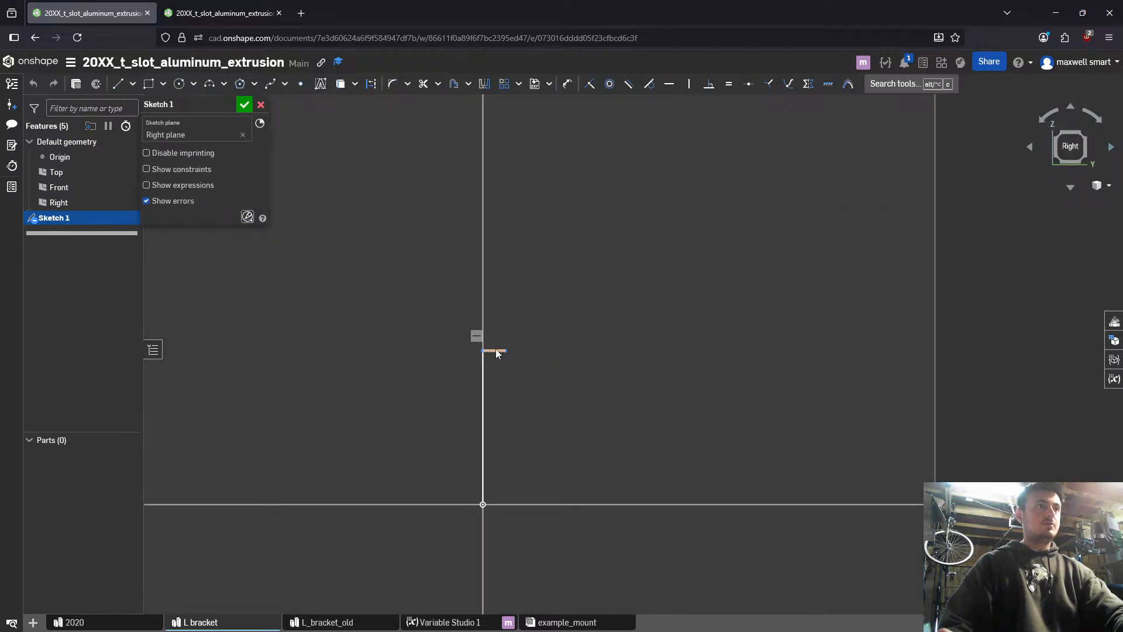
key(d)
click(482, 433)
click(453, 381)
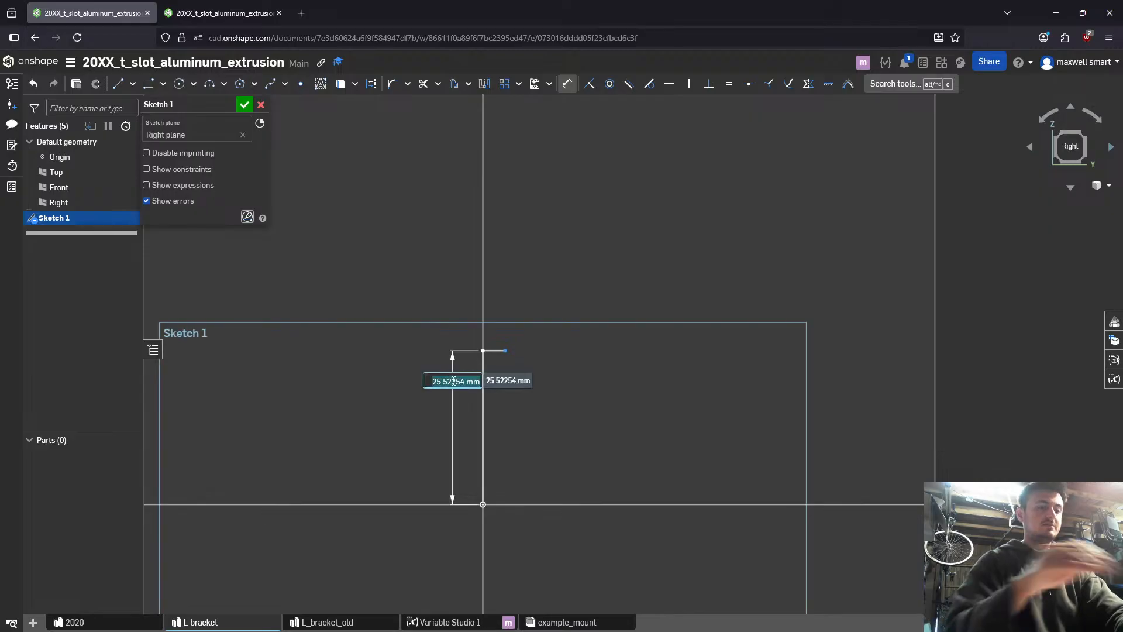
text(#)
key(Left)
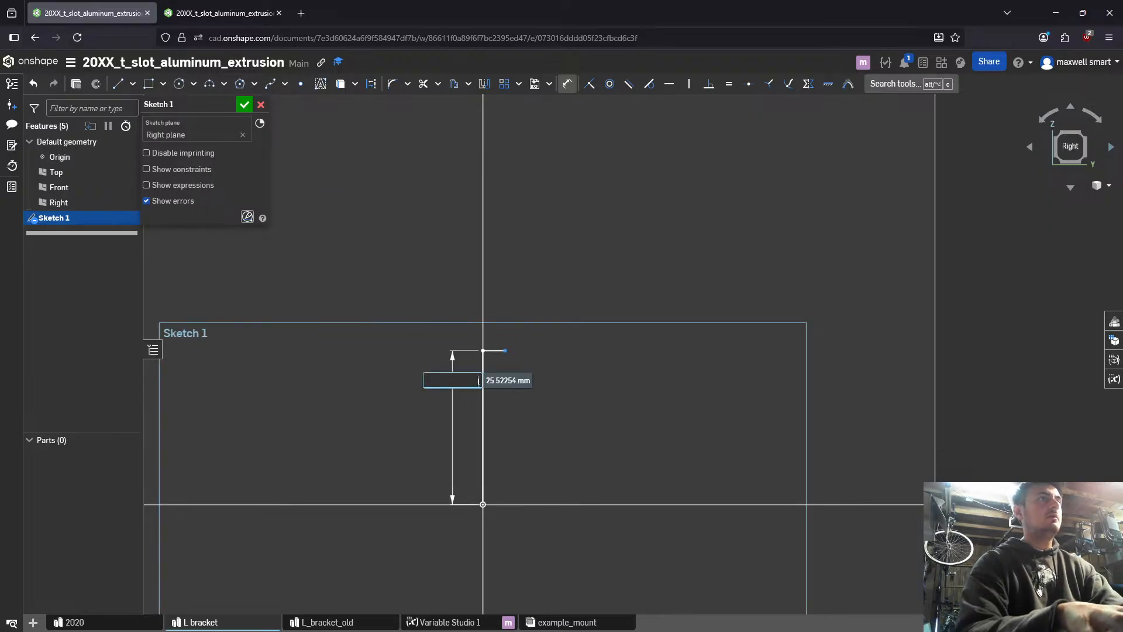
text(l)
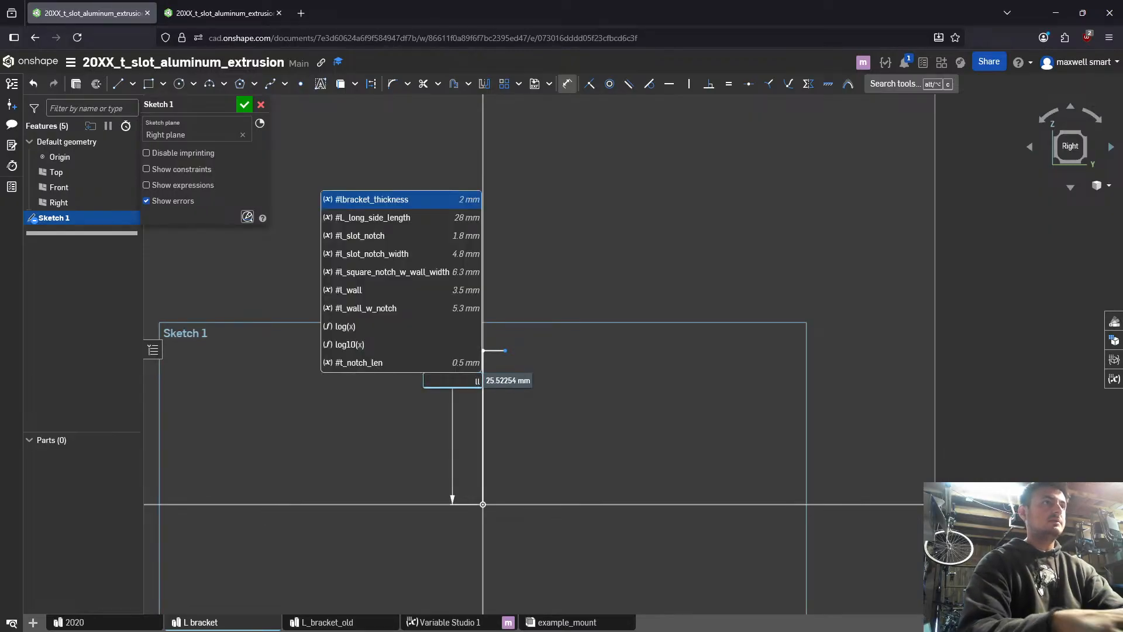
key(Down)
key(Return)
key(Return)
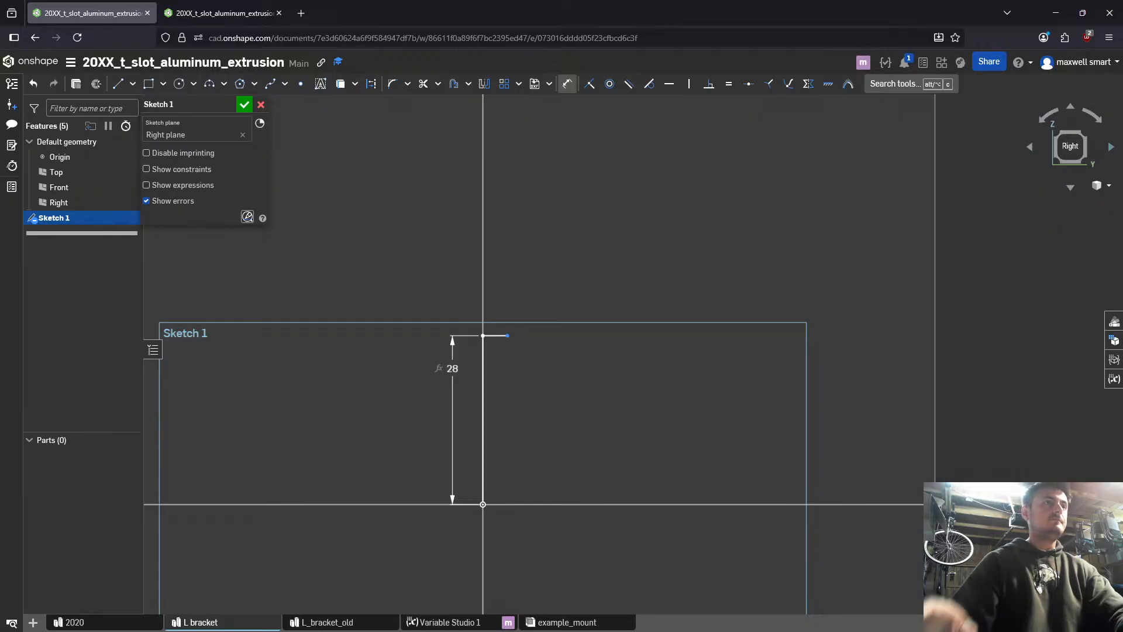
- Dimension the short horizontal line at the top of the vertical line with the variable #l_square_notch_w_wall_width
click(500, 336)
click(500, 302)
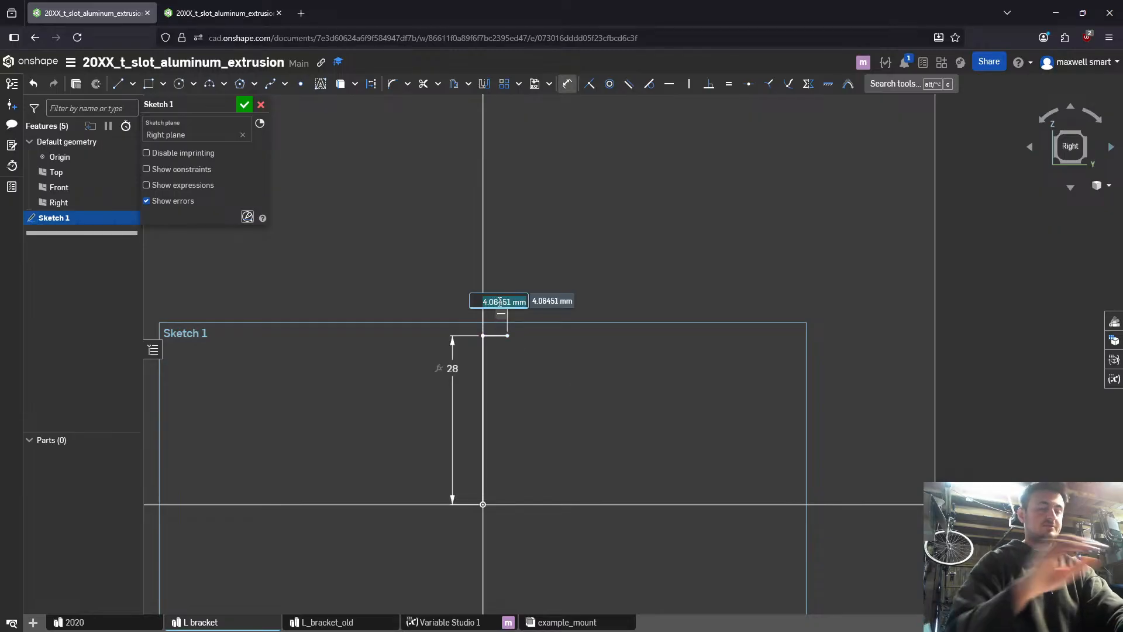
text(lno)
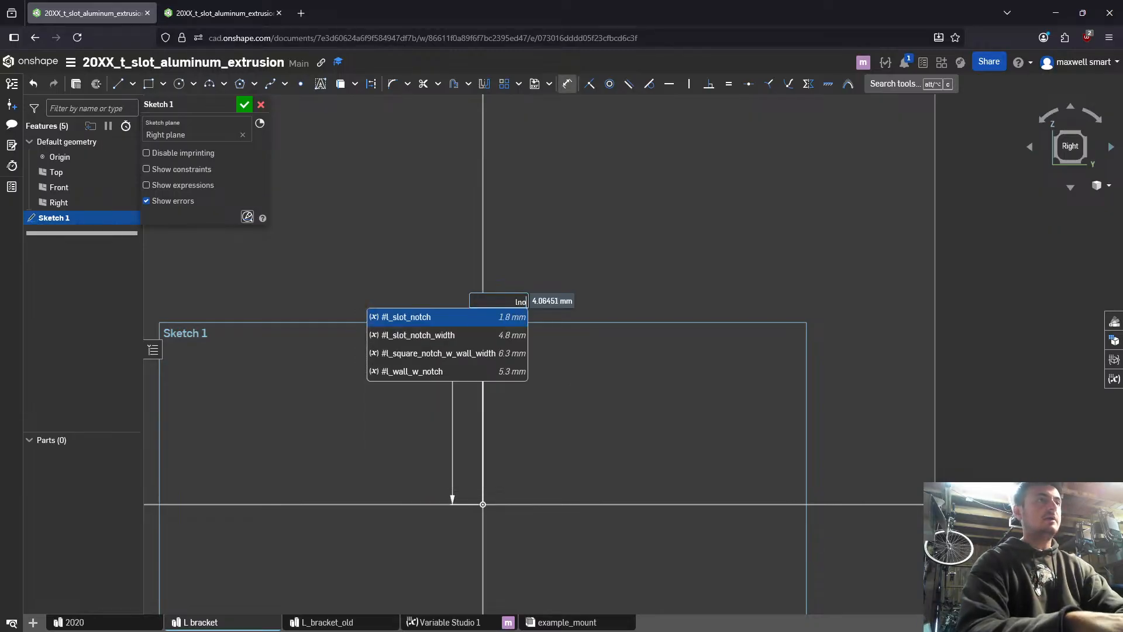
key(Down)
key(Down)
key(Return)
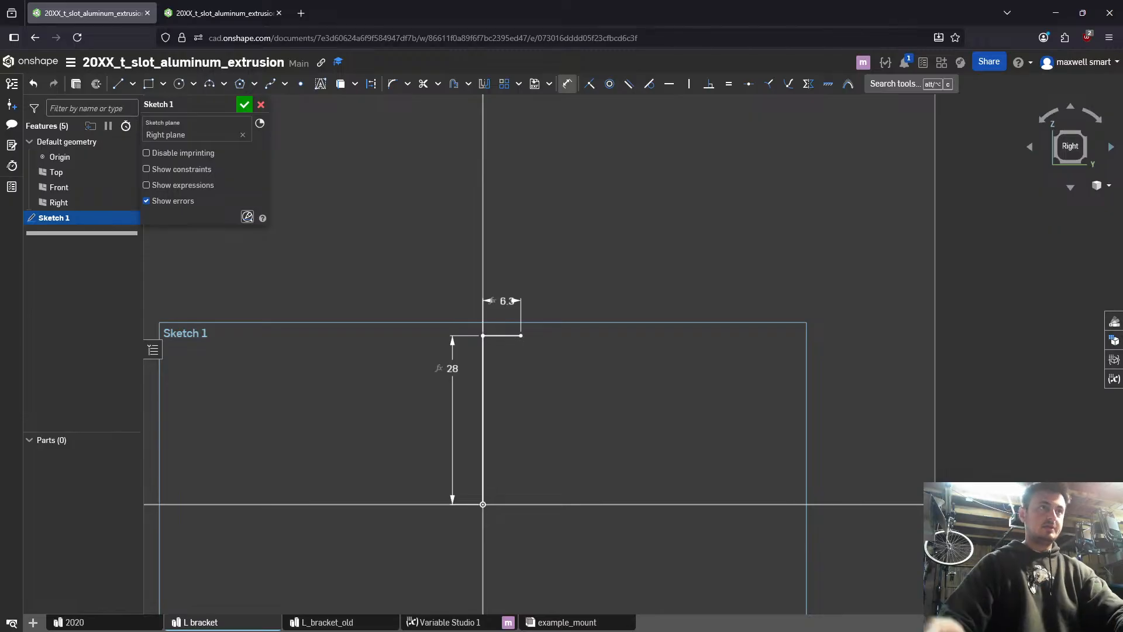
key(l)
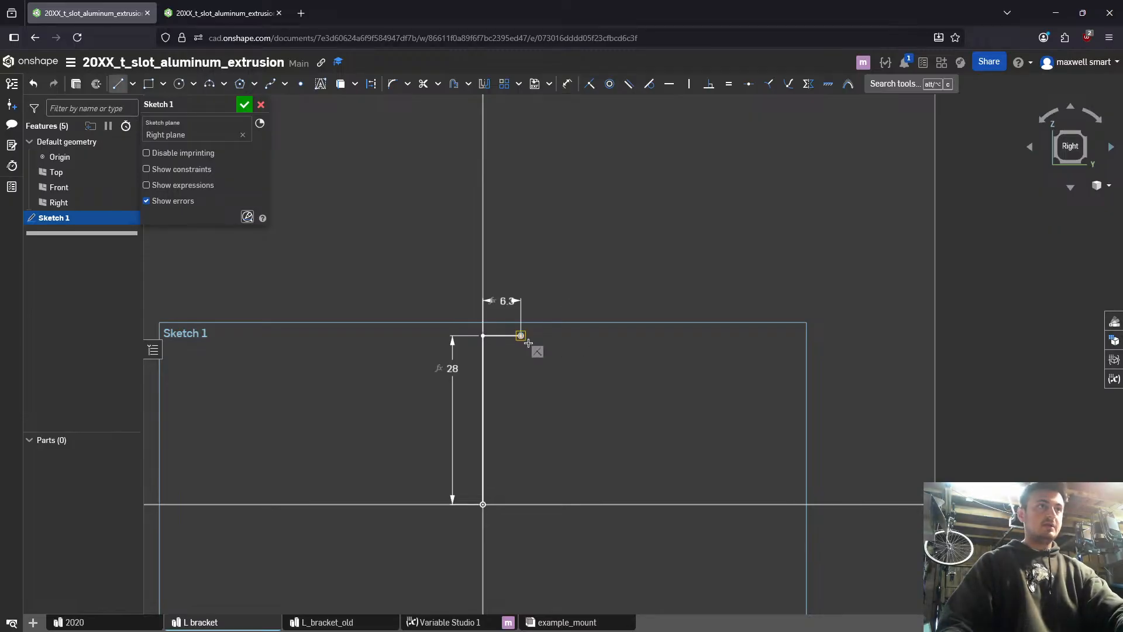
click(520, 336)
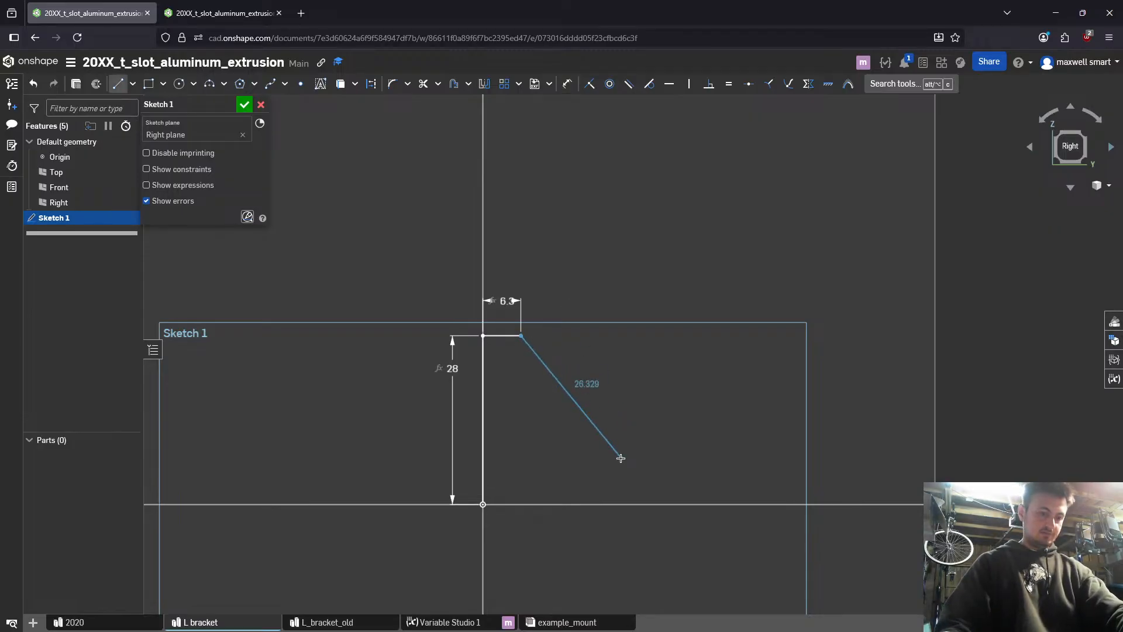
key(Escape)
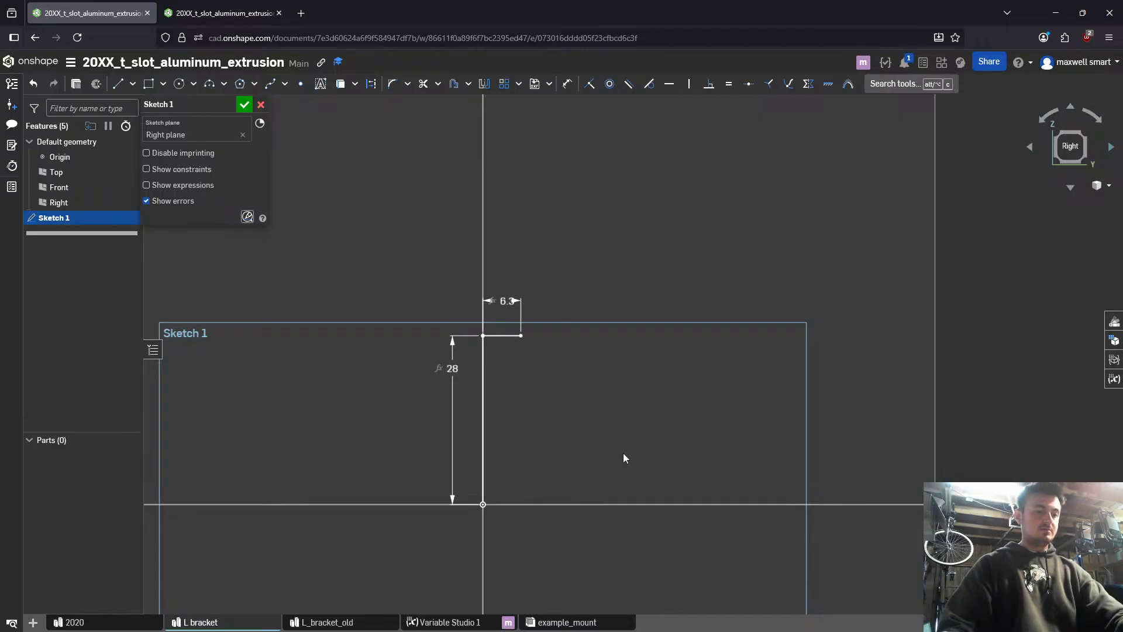
- Sketch the remaining profile lines: about 6.8 mm down, a diagonal of about 22 mm, a ledge of about 7.4 mm, and back to the origin
key(l)
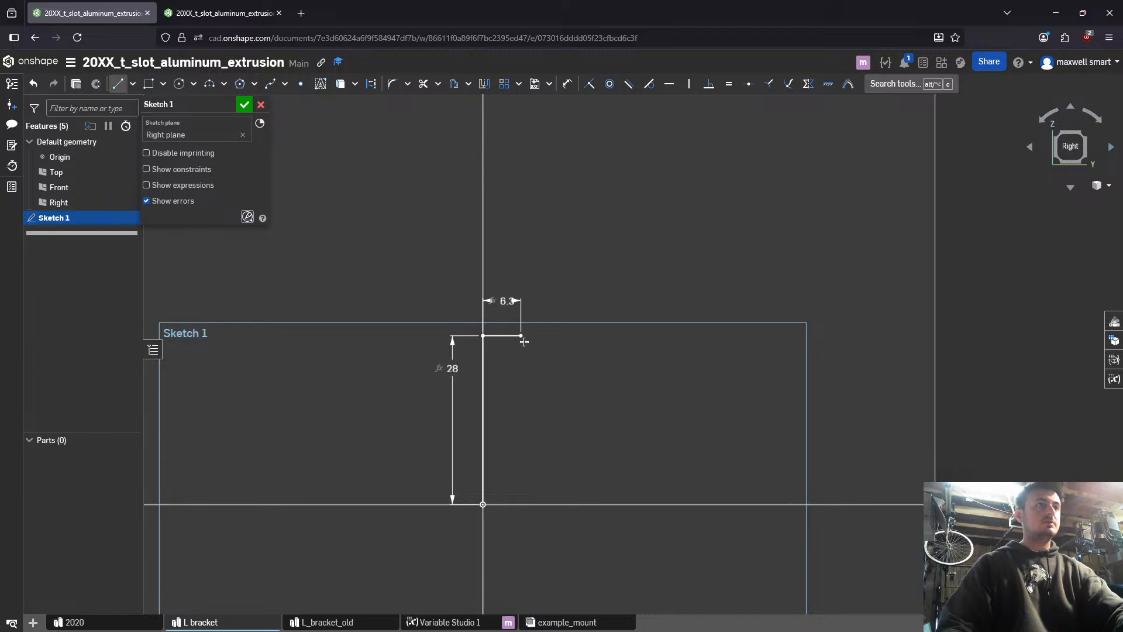
click(521, 335)
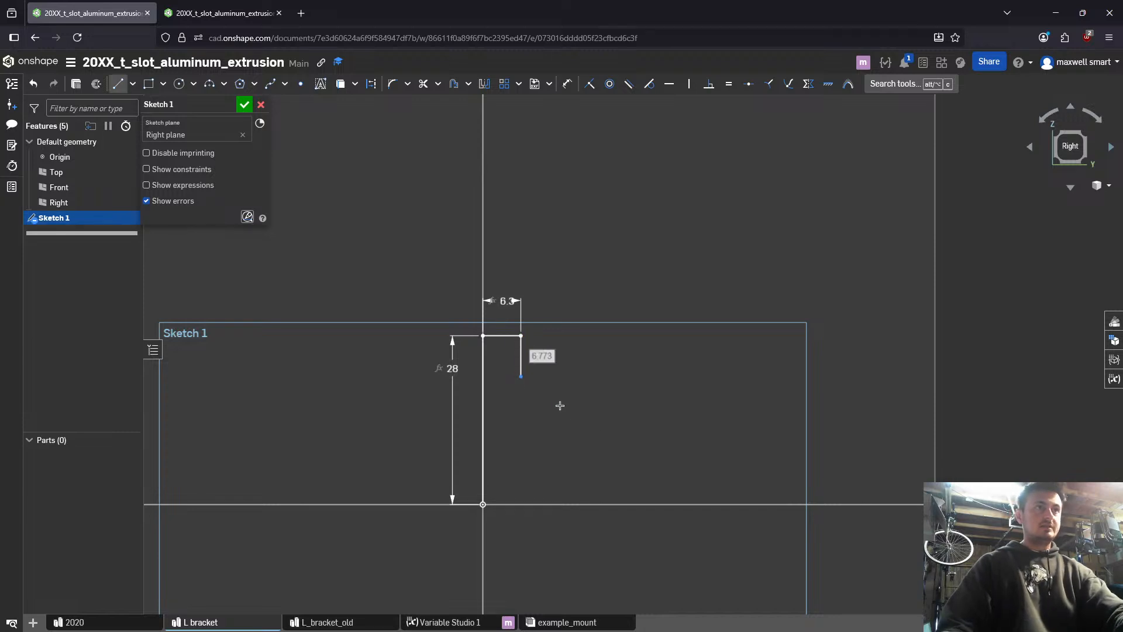
click(521, 376)
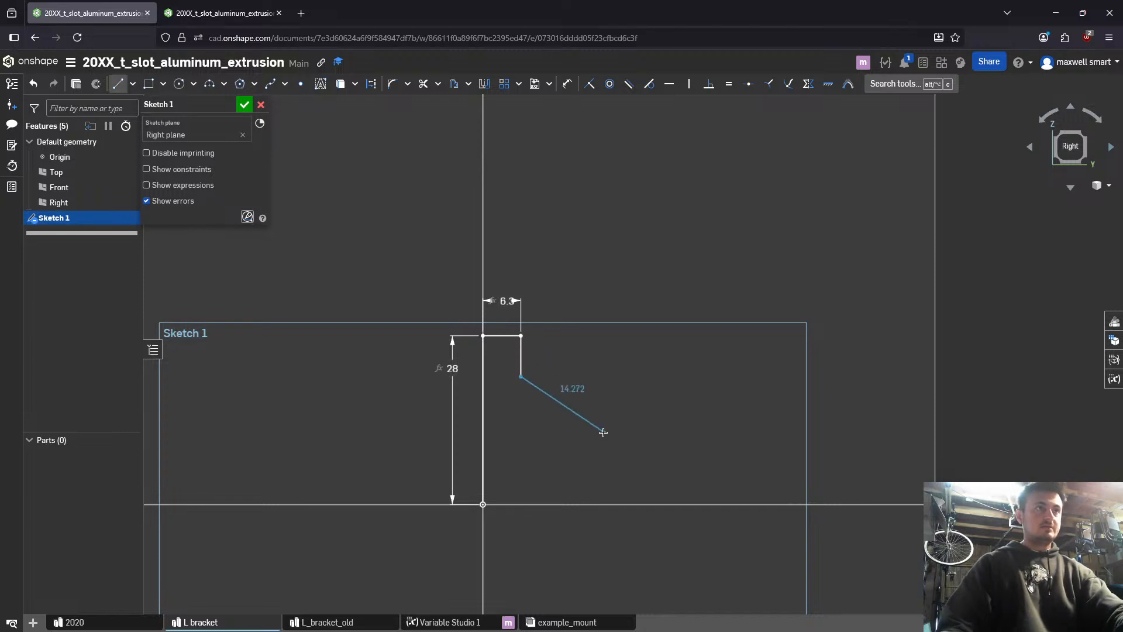
click(615, 469)
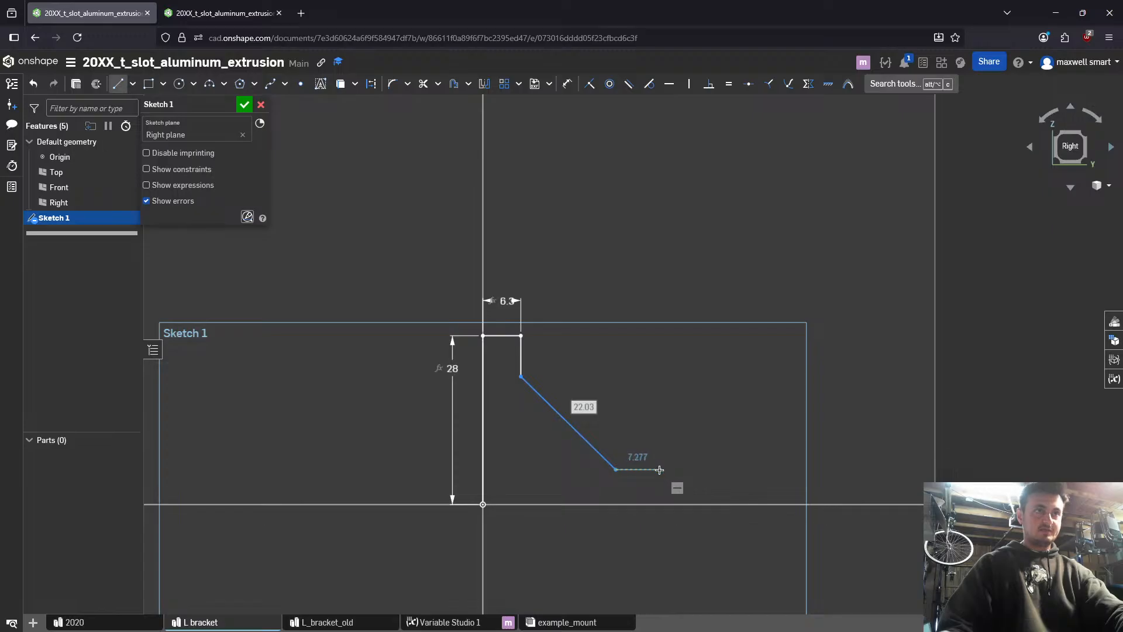
click(659, 470)
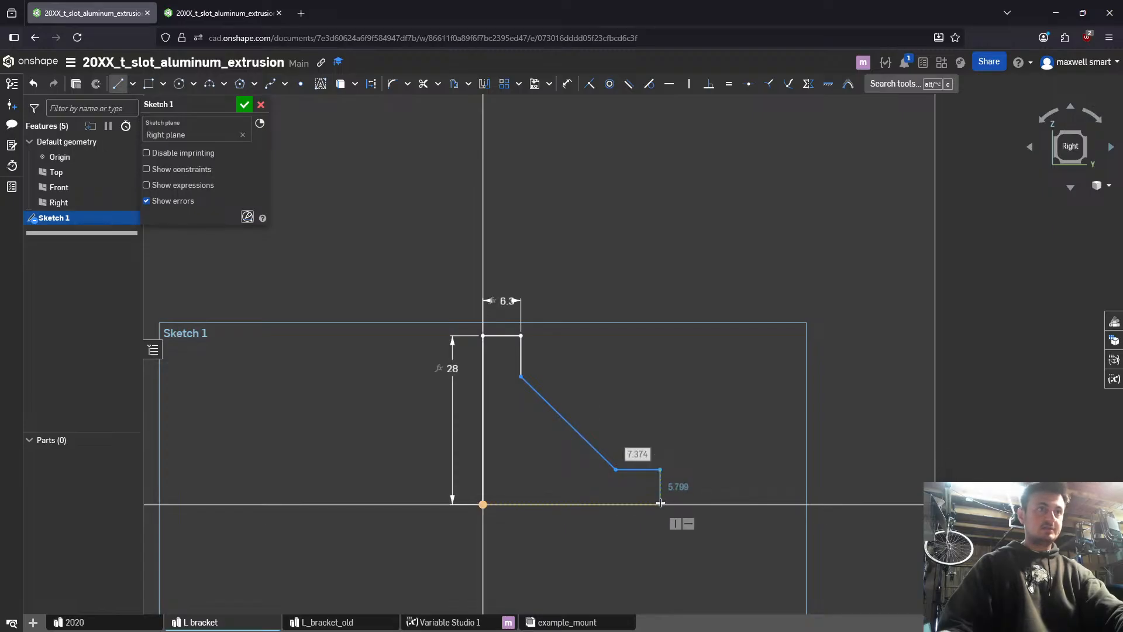
click(660, 504)
click(482, 504)
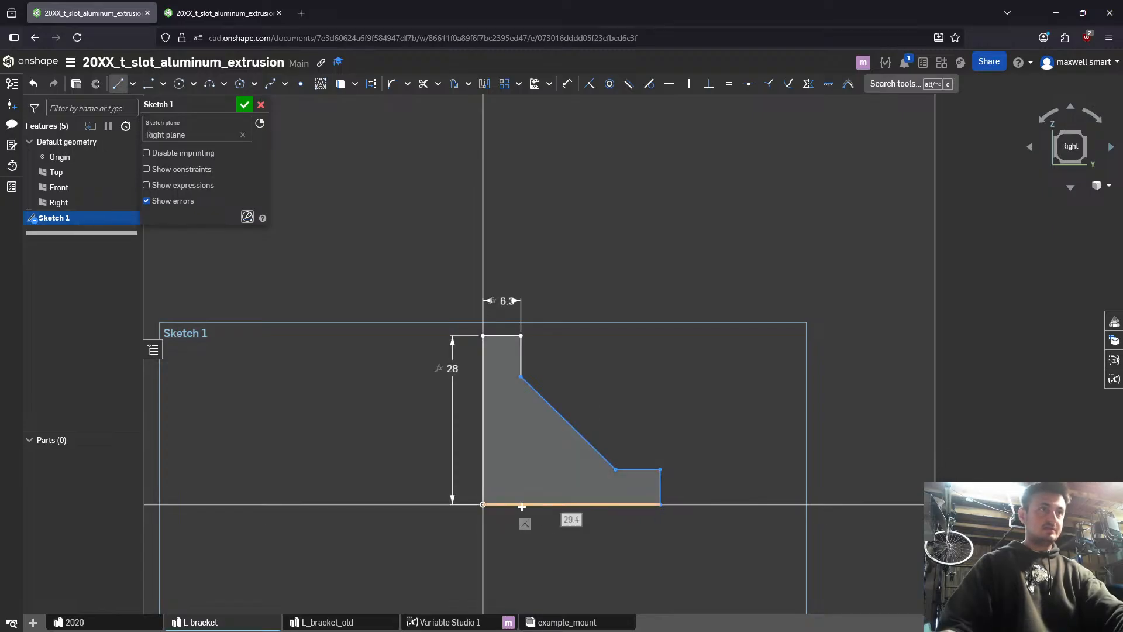
key(d)
click(591, 504)
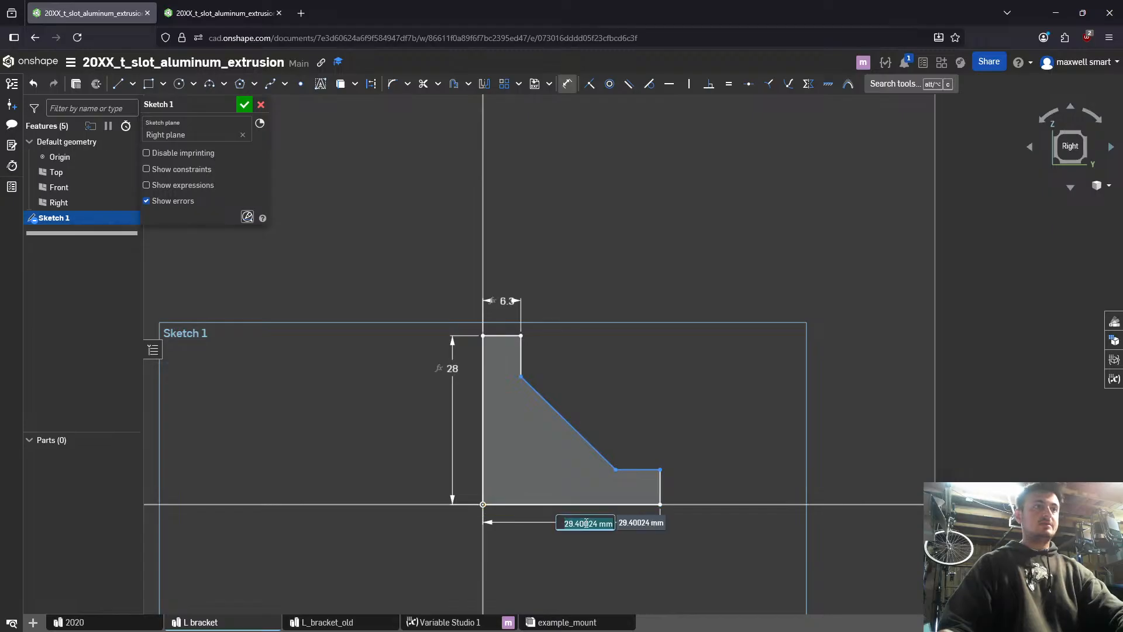
key(Escape)
- Constrain the bottom line equal to the long vertical line, and the short horizontal ledge equal to the short upper vertical line
click(588, 505)
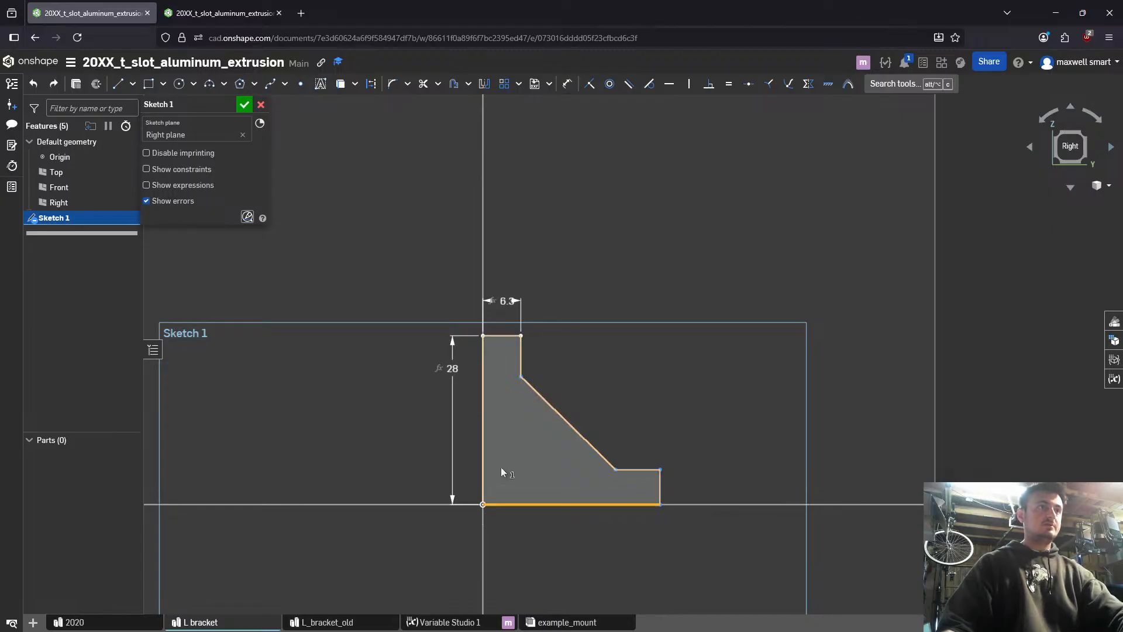
click(484, 471)
key(e)
click(636, 469)
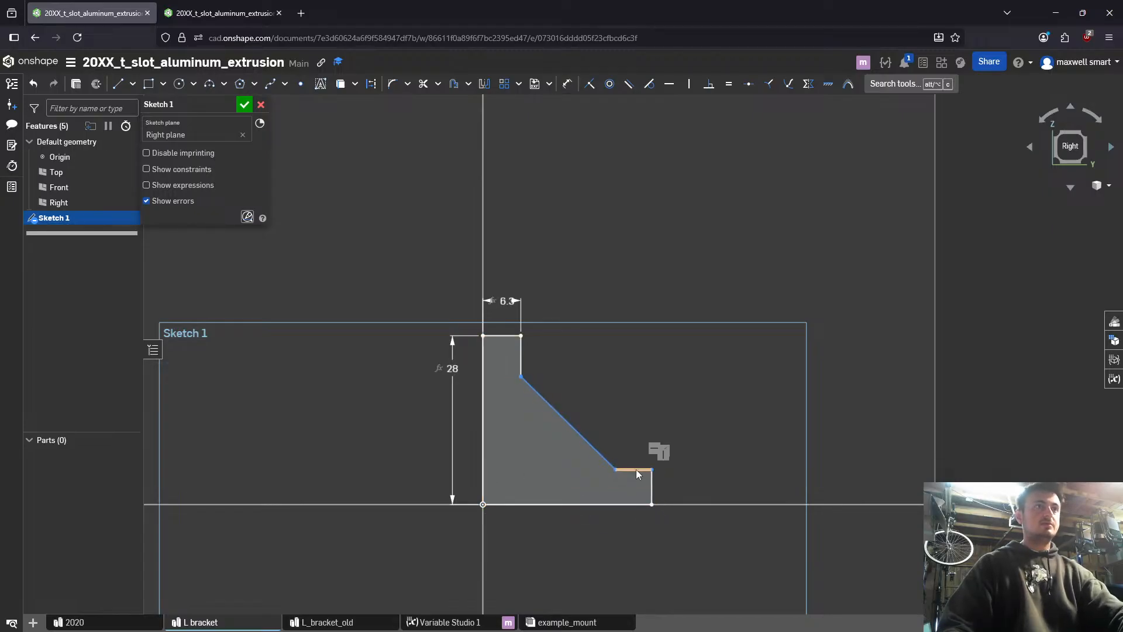
click(520, 354)
key(e)
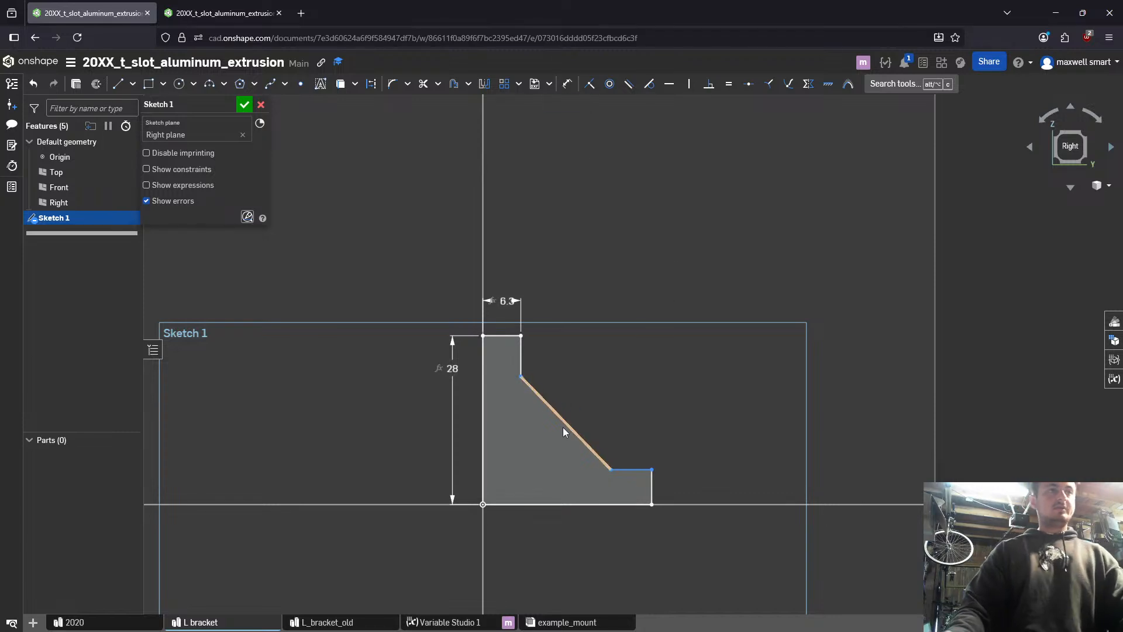
- Dimension the angle between the diagonal and the bottom line at 45°, and shift the diagonal's lower end slightly outward
key(d)
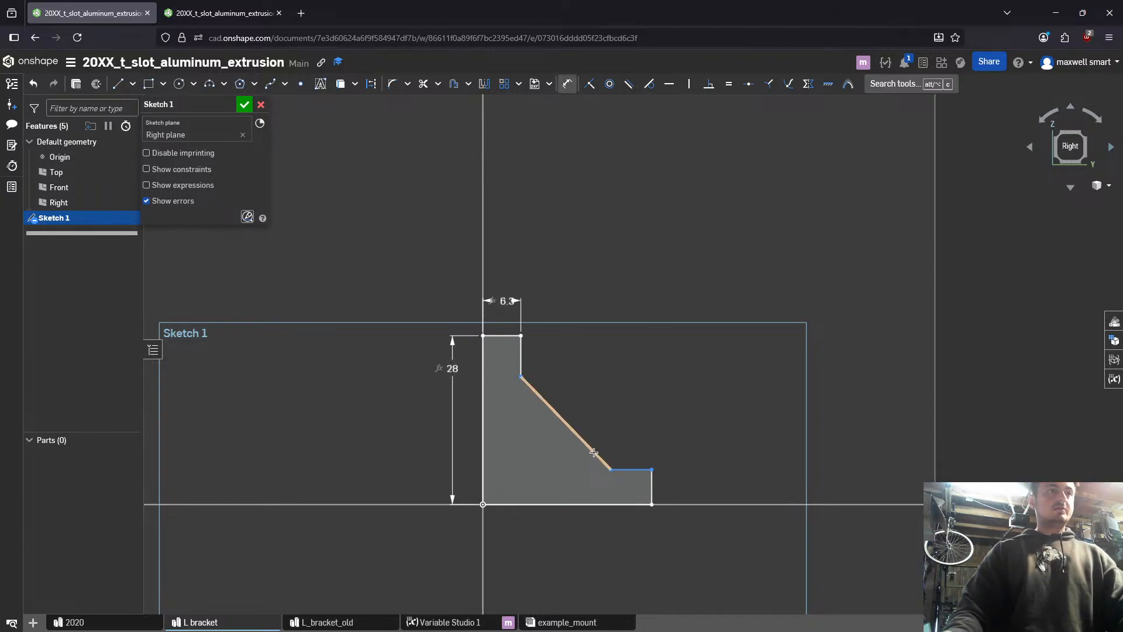
click(594, 452)
click(551, 503)
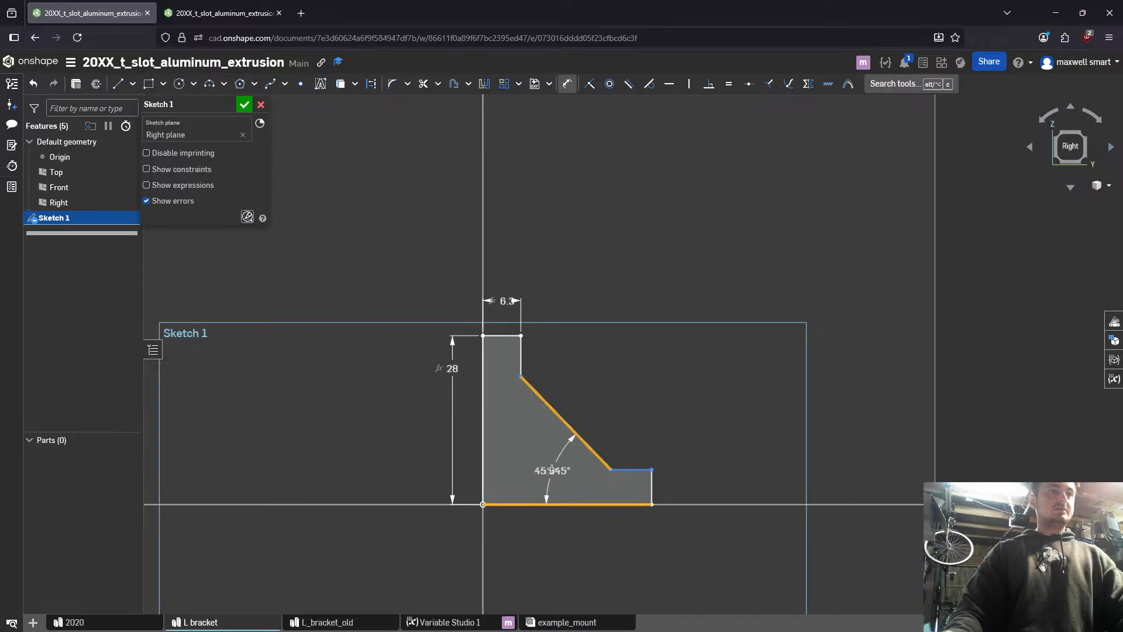
click(553, 462)
text(45)
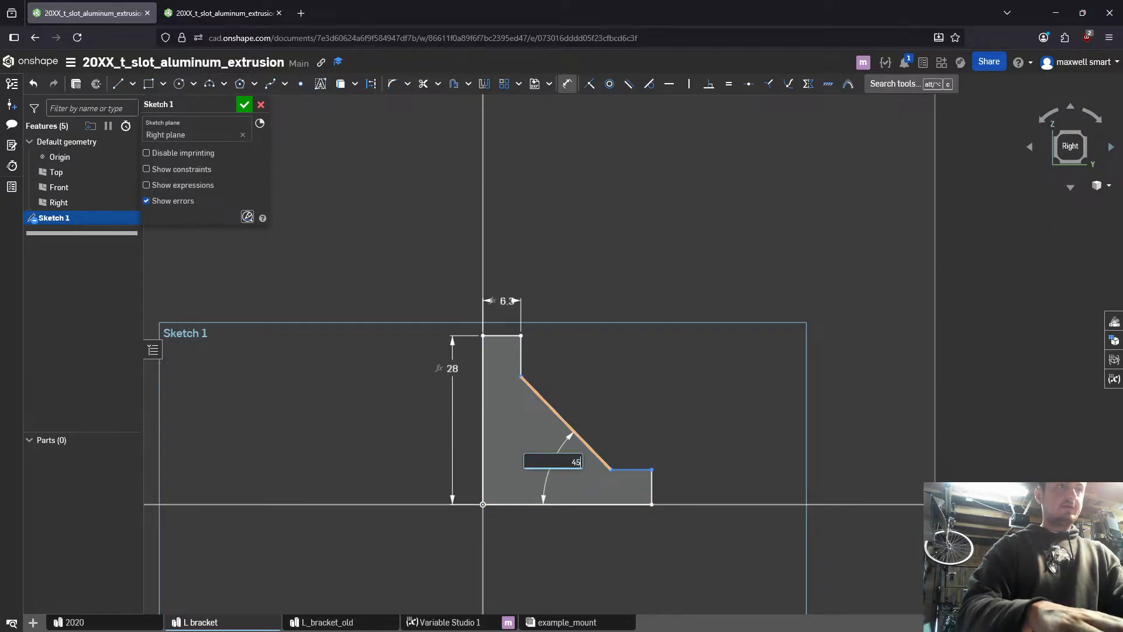
key(Return)
key(Escape)
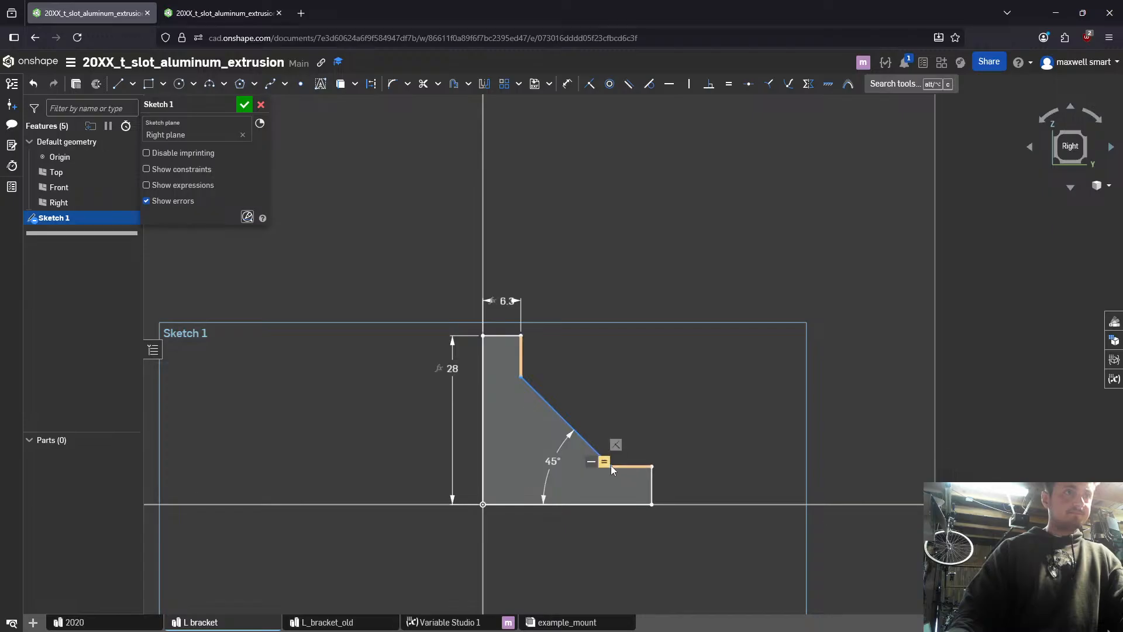
key(n)
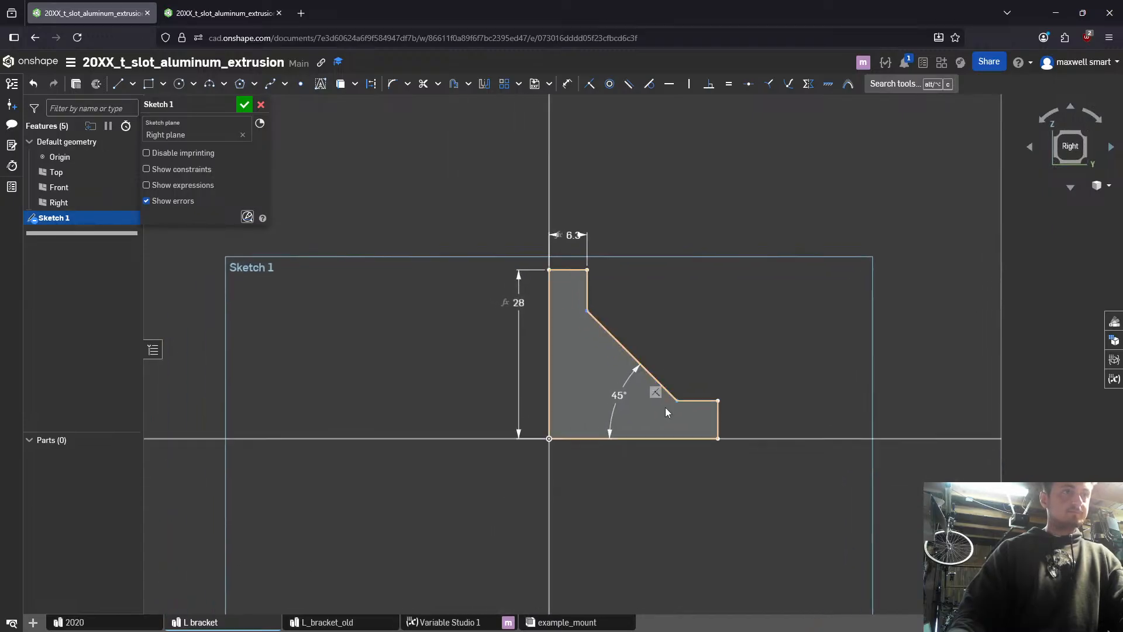
mouse_move(677, 401)
mouse_down()
mouse_move(701, 402)
mouse_move(689, 415)
mouse_up()
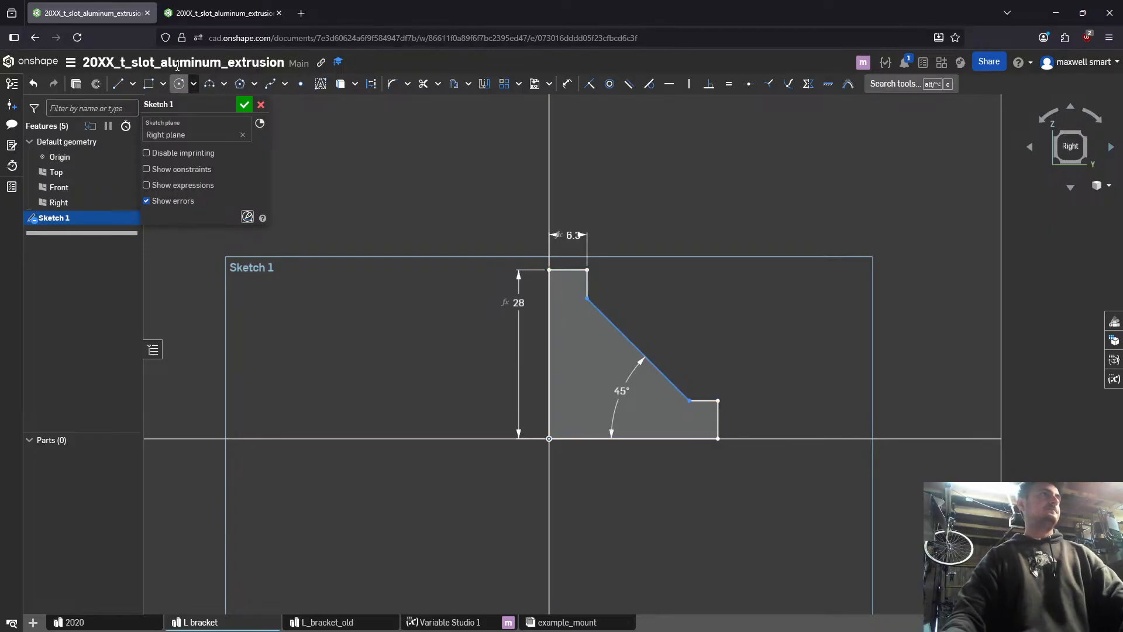
- Add a length variable named l_square_notch_depth with the value 3.3 mm to Variable Studio 1 in the second browser tab
key(ctrl+Tab)
scroll(451, 508, down, 2)
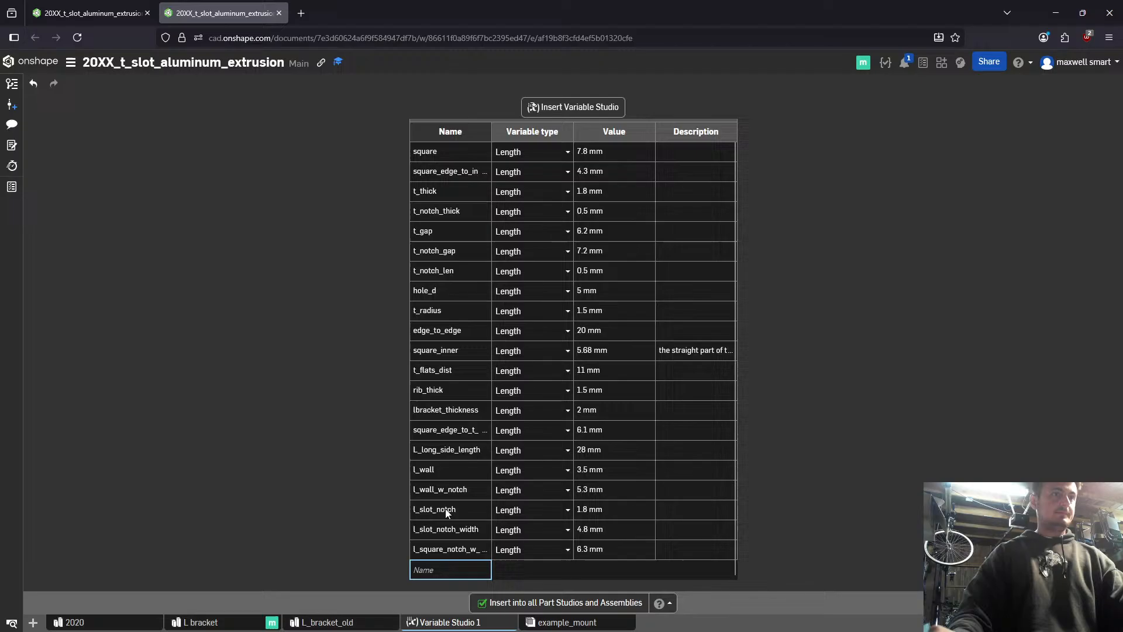
click(462, 564)
text(lsqu)
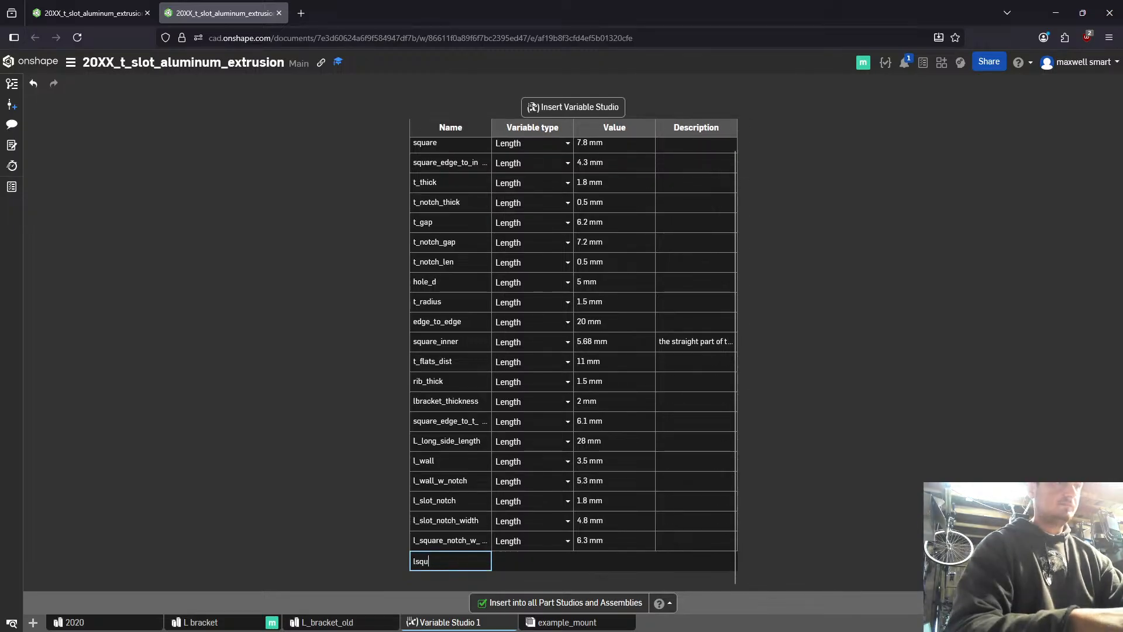
key(BackSpace)
key(BackSpace)
key(BackSpace)
text(_s)
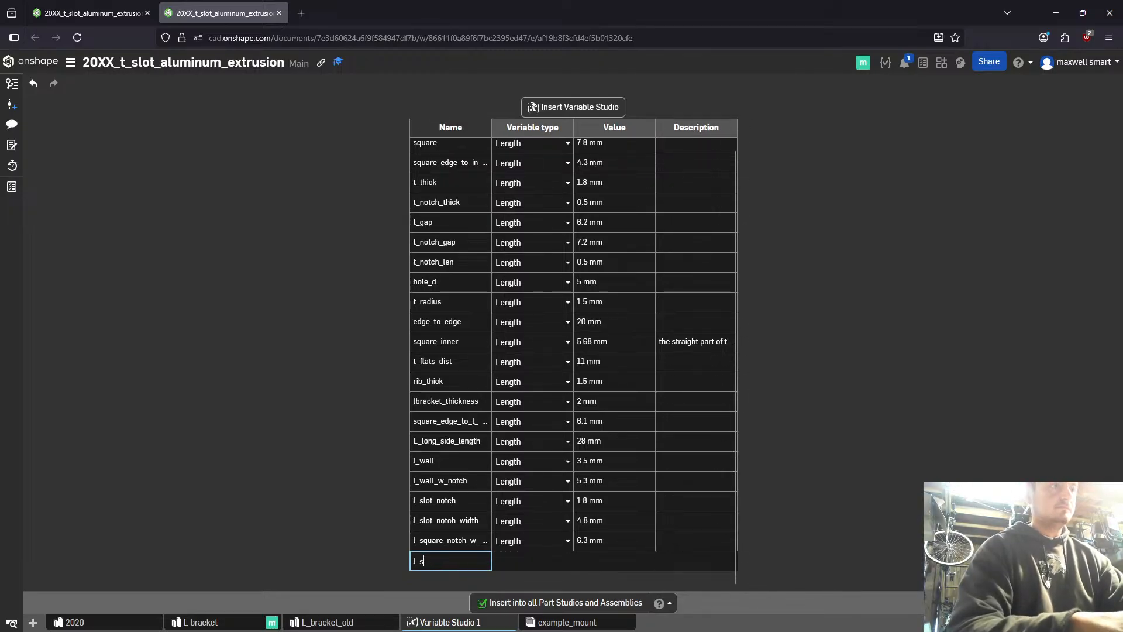
text(quare_notch_depth)
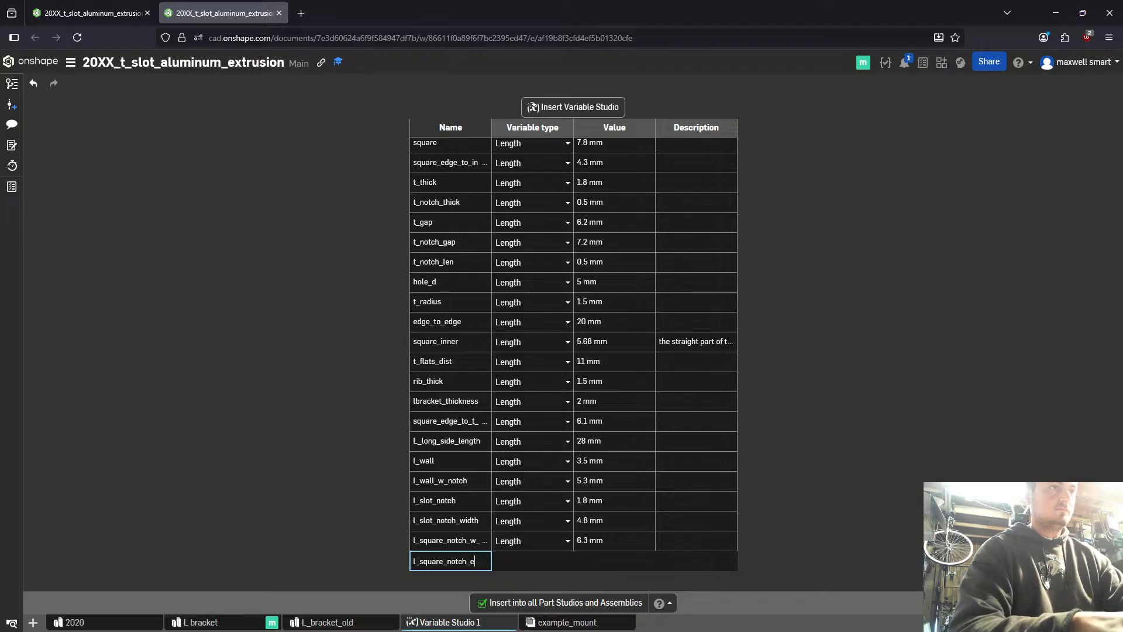
key(Return)
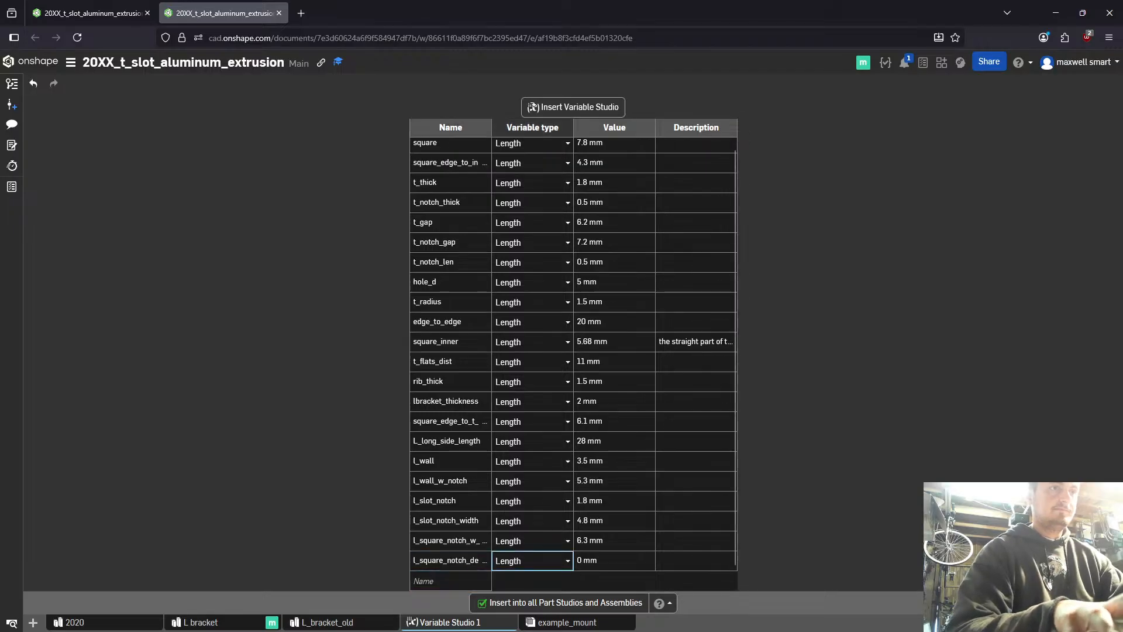
text(3.5)
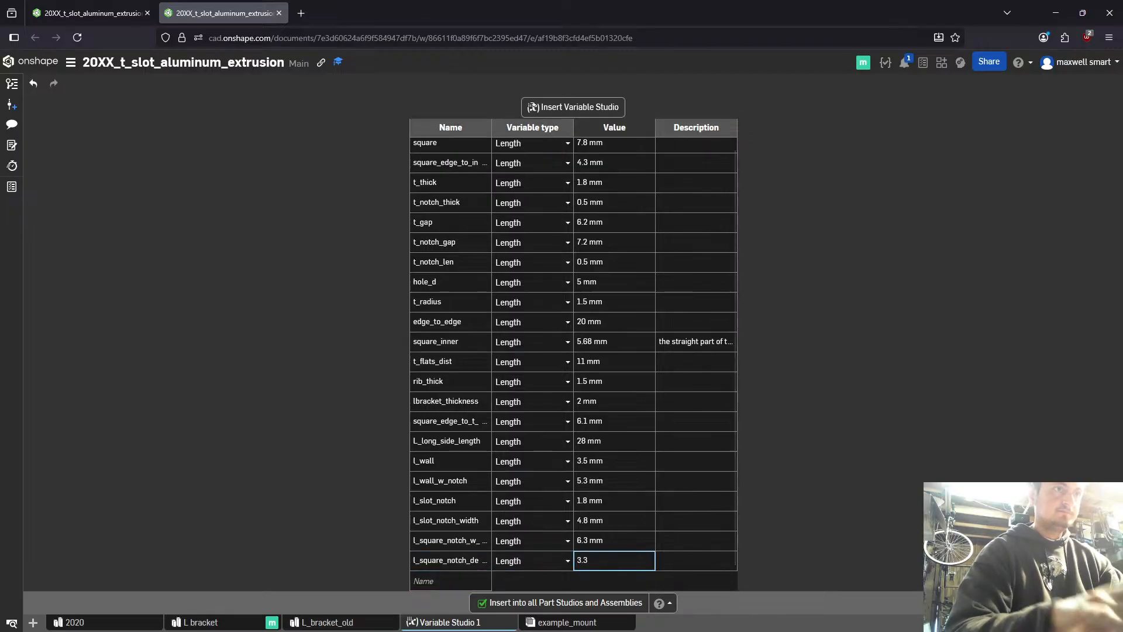
key(Return)
- Dimension the short upper vertical line of the L bracket sketch at 3.3 mm in the first browser tab
key(ctrl+Tab)
key(d)
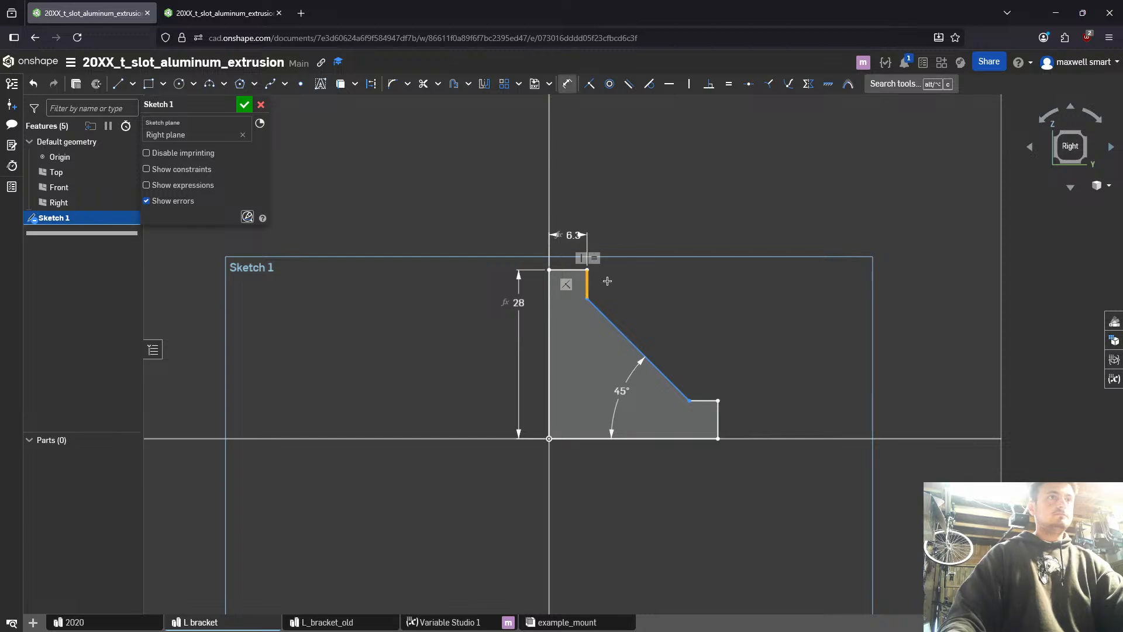
click(587, 285)
click(617, 282)
text(3.3)
key(Return)
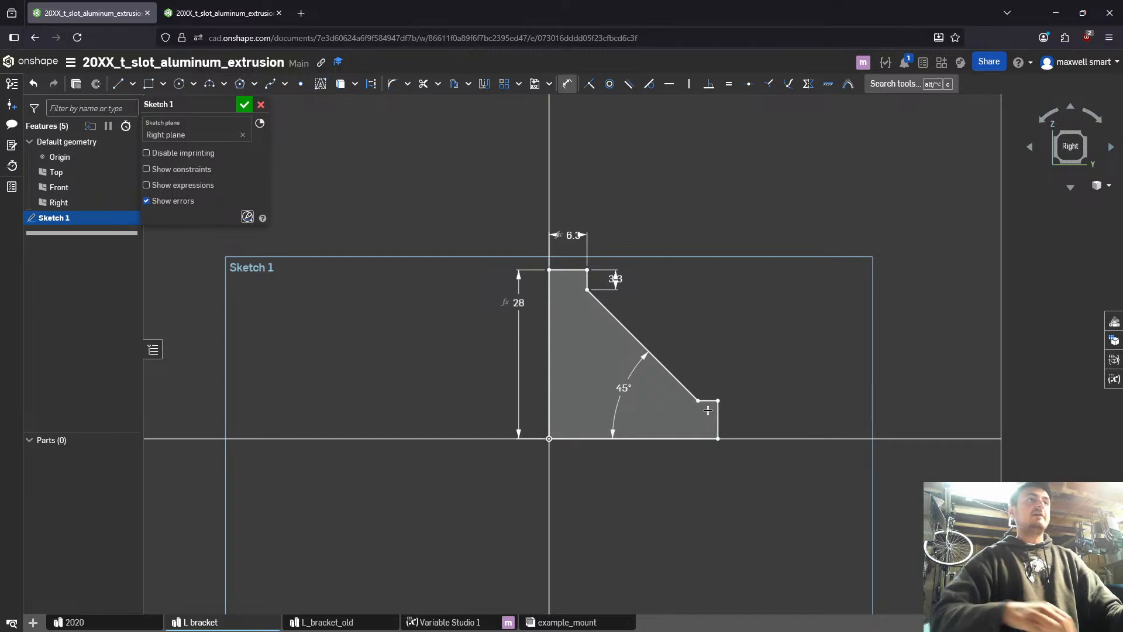
- Set the variable l_square_notch_depth to 5 mm in Variable Studio 1
click(222, 12)
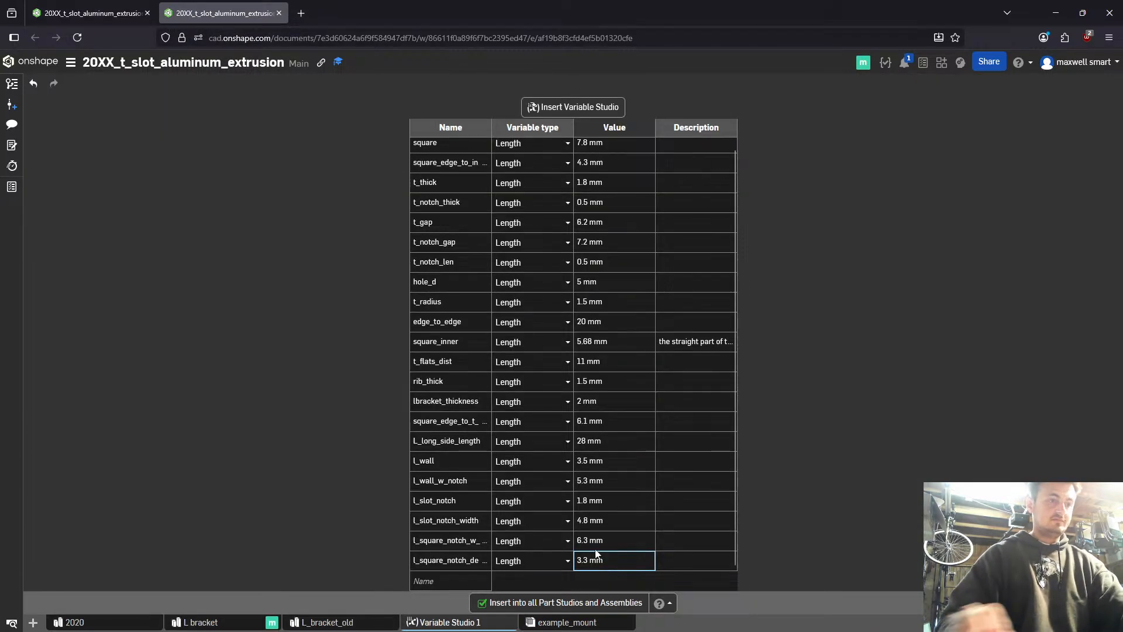
text(5)
key(Return)
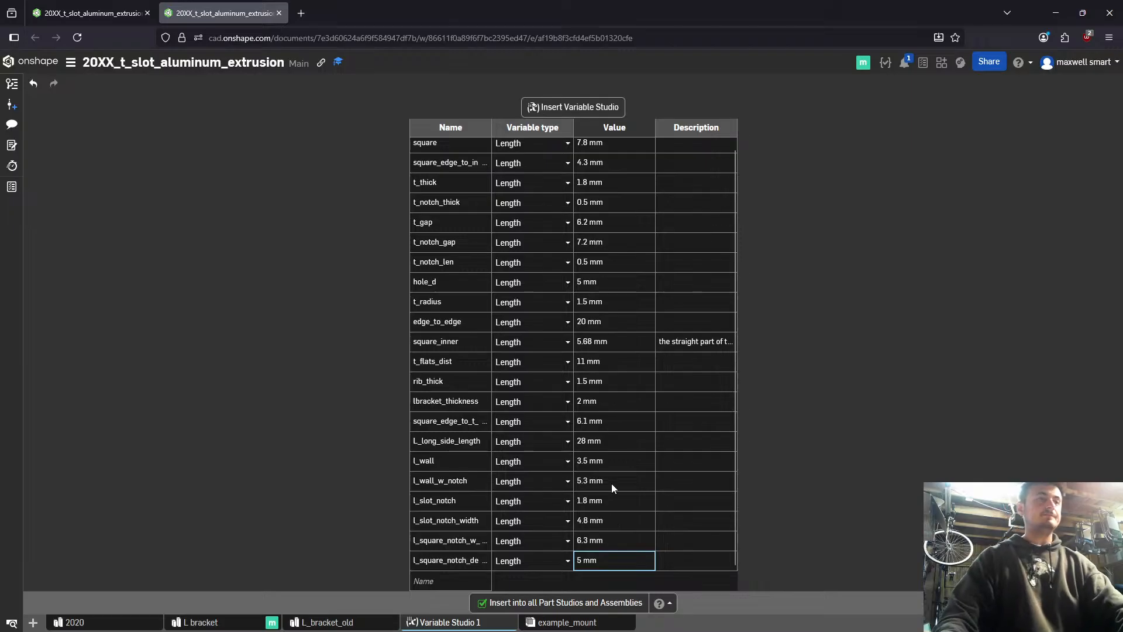
- Return to the L bracket Part Studio, accept Sketch 1 and reopen it for editing
key(ctrl+shift+Tab)
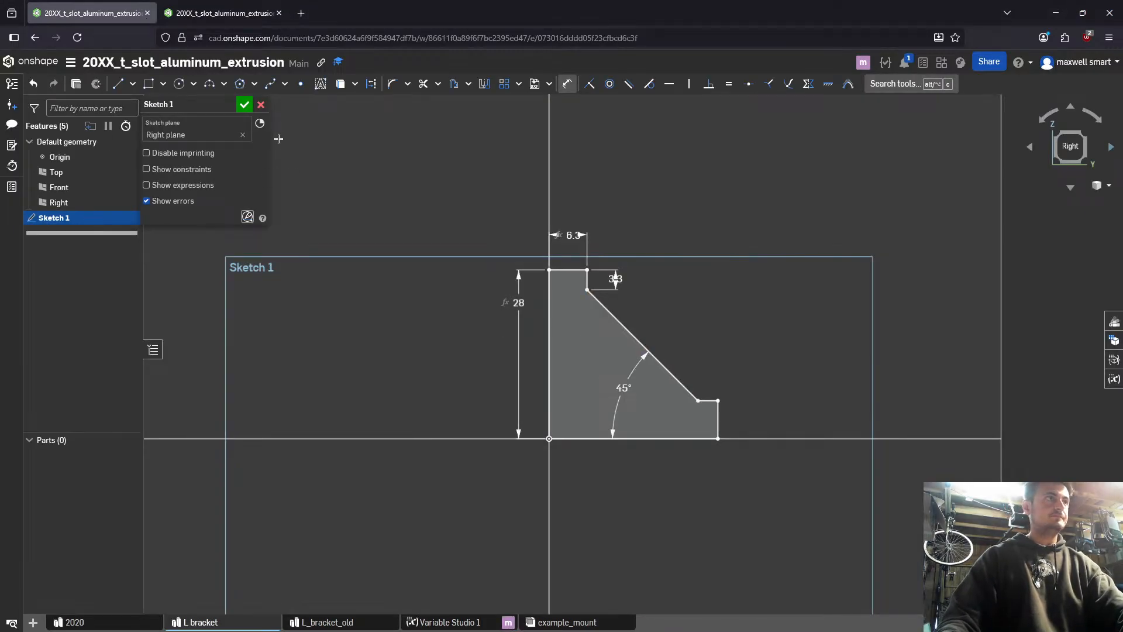
click(242, 105)
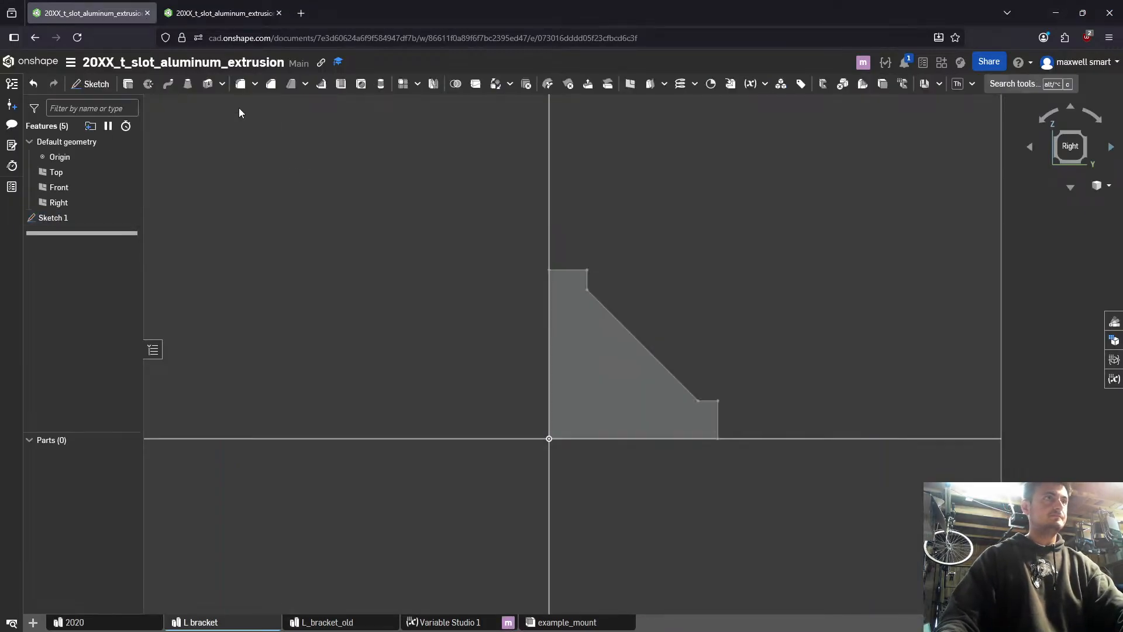
double_click(64, 218)
- Set the short upper vertical line's dimension to the variable #l_square_notch_depth
double_click(623, 279)
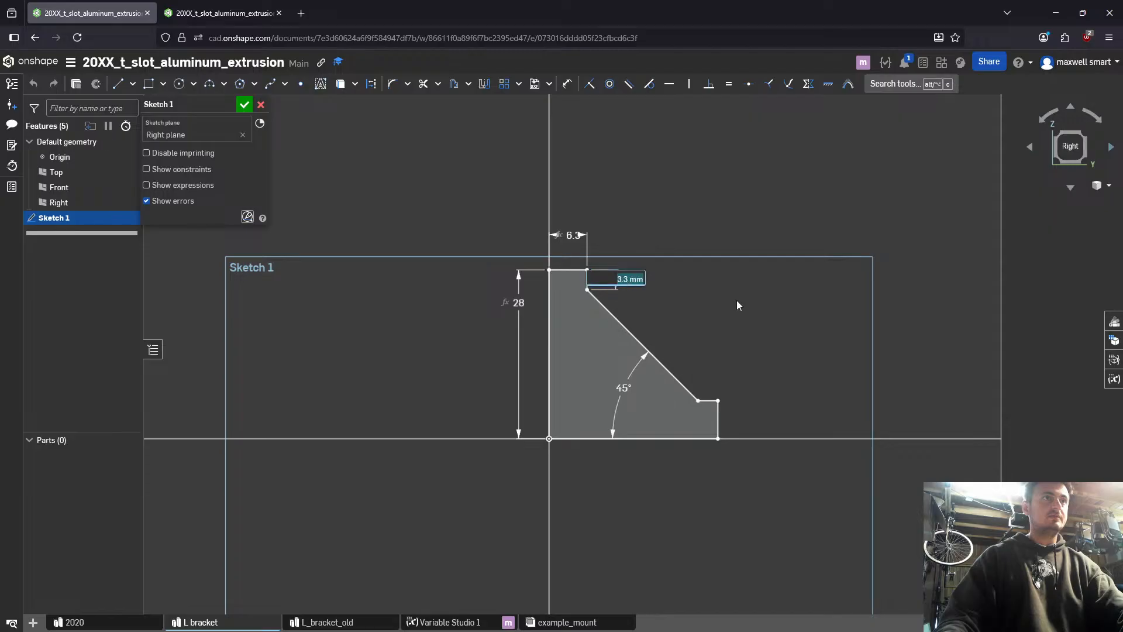
text(lsq)
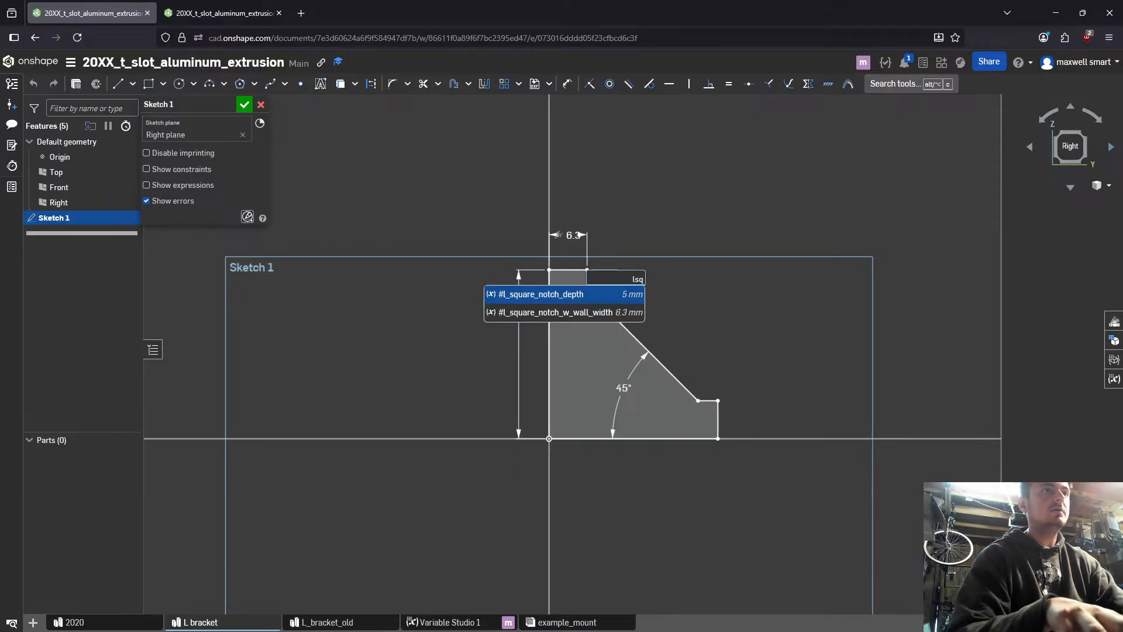
key(Down)
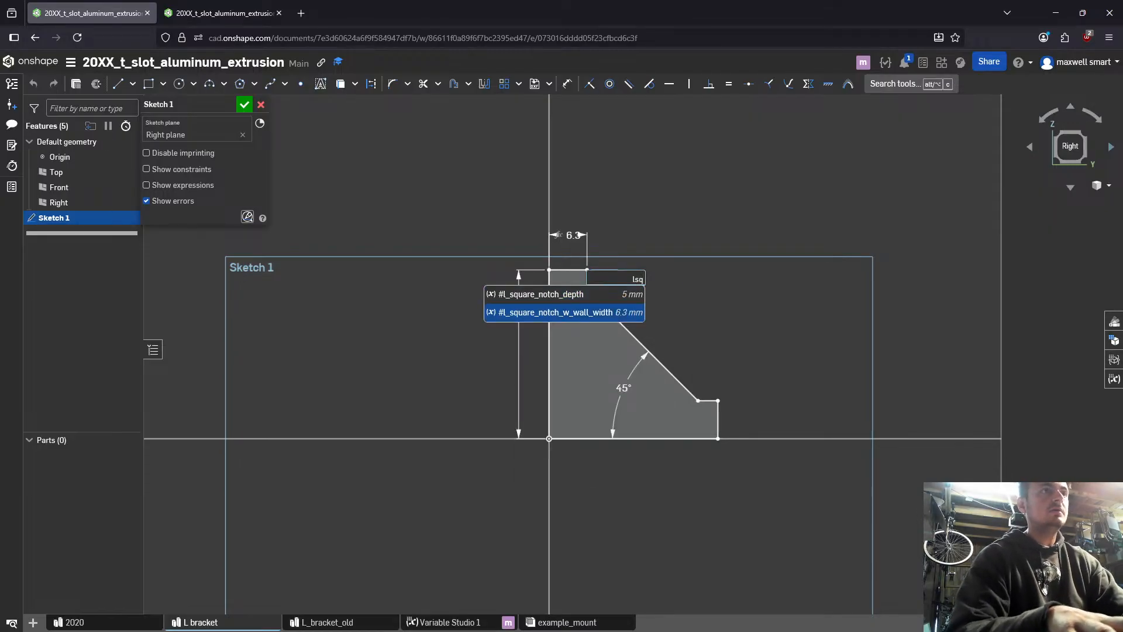
key(Up)
key(Return)
key(Return)
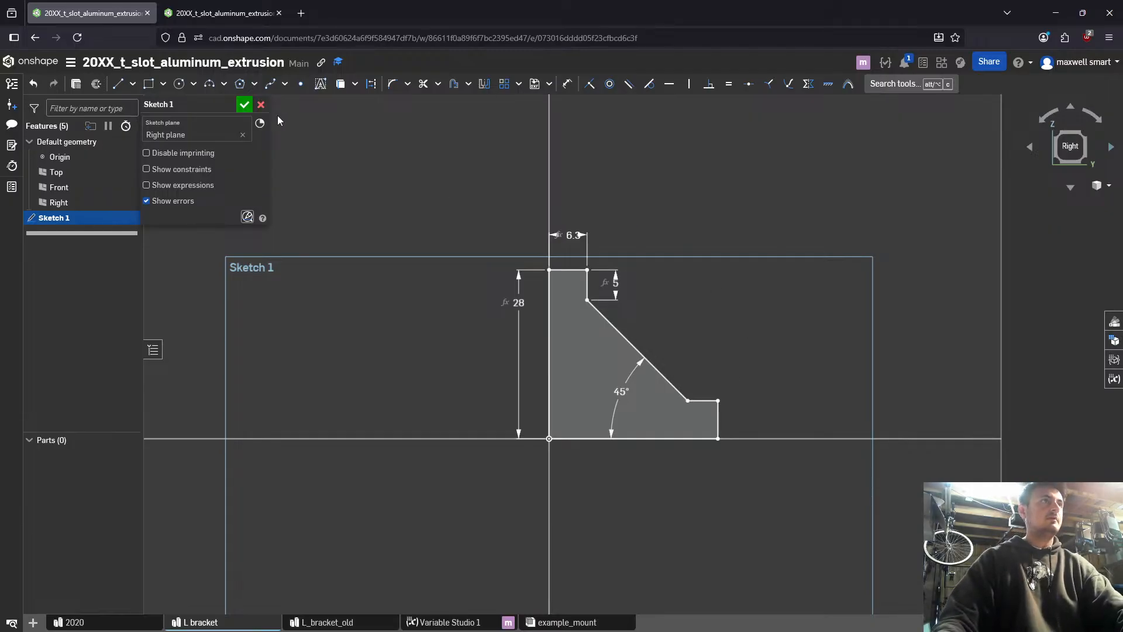
- Accept Sketch 1 of the L bracket with its variable-driven dimensions
click(245, 104)
mouse_move(770, 427)
right_down()
mouse_move(748, 423)
mouse_move(783, 427)
mouse_move(771, 430)
right_up()
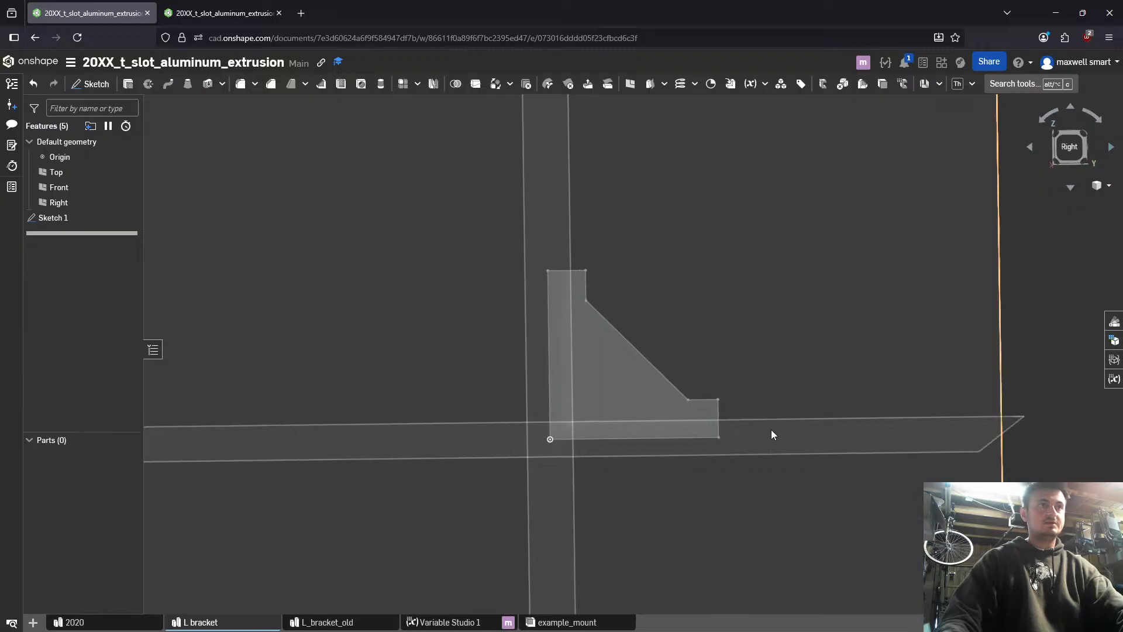
key(n)
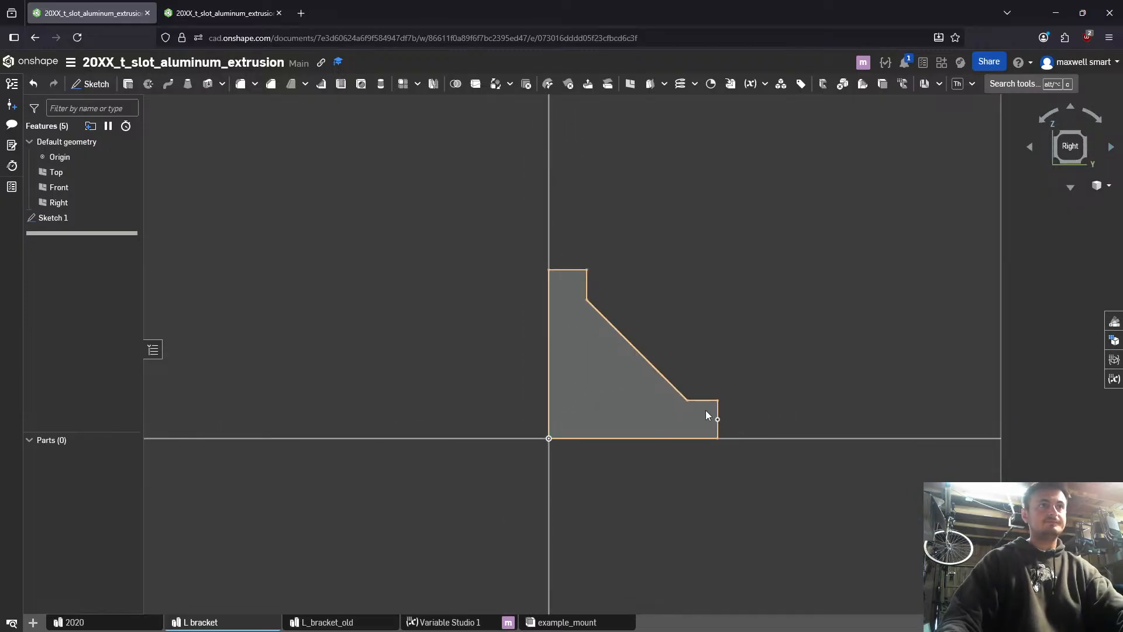
click(680, 401)
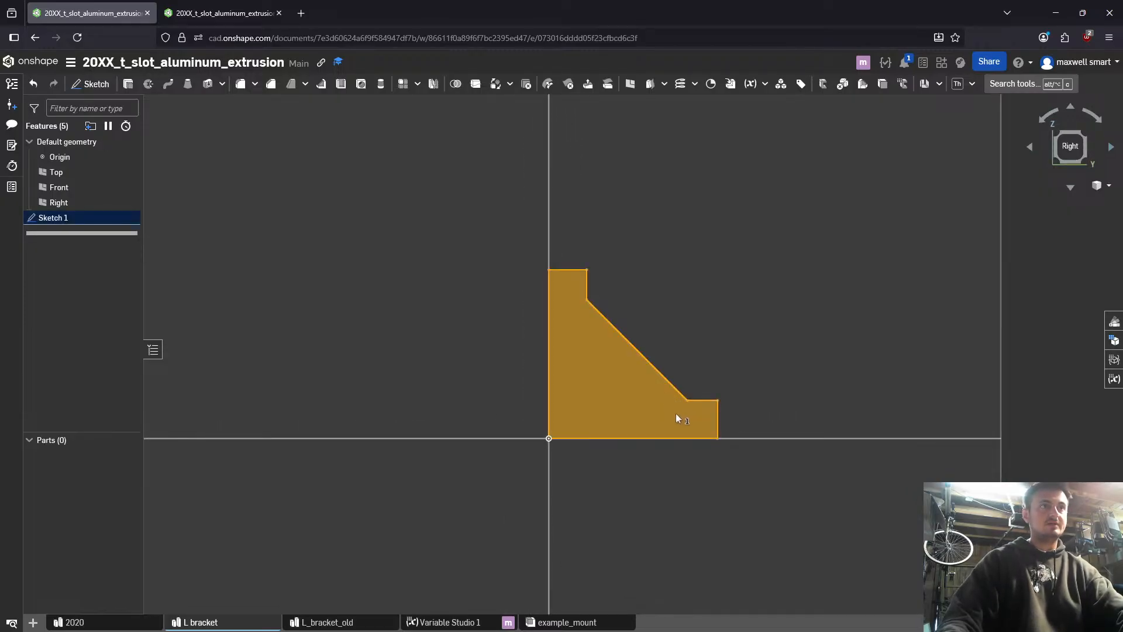
right_drag(676, 413, 675, 413)
right_click(675, 413)
click(615, 409)
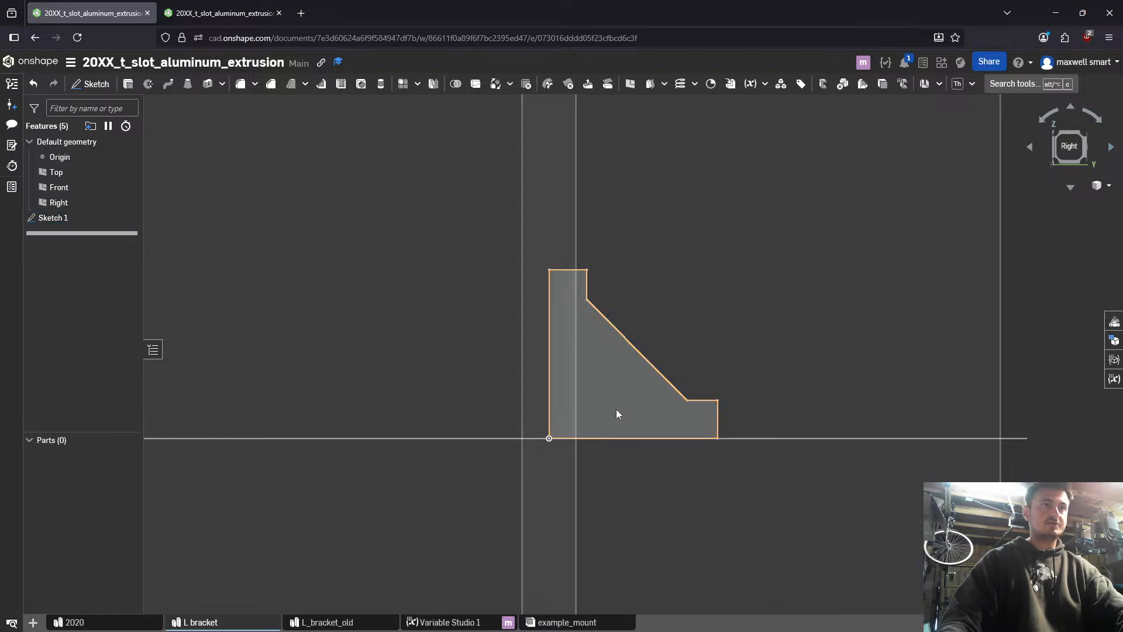
- Extrude the L bracket profile as a new solid with a blind depth of #l_wall
click(623, 405)
key(shift+e)
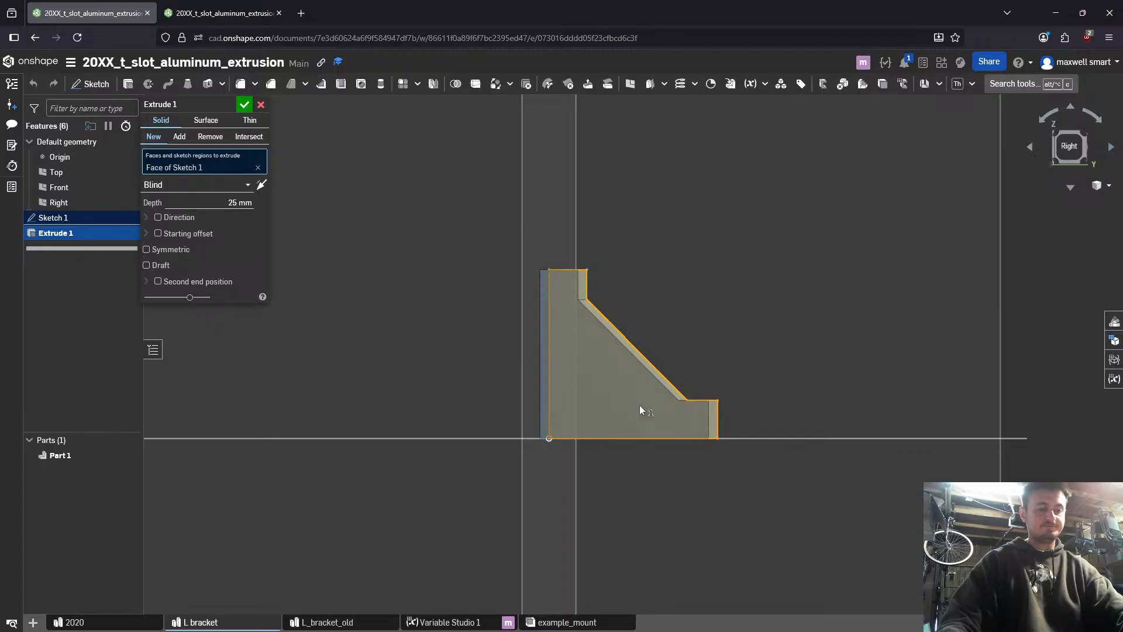
click(256, 202)
text(wa)
key(ctrl+a)
text(#lwal)
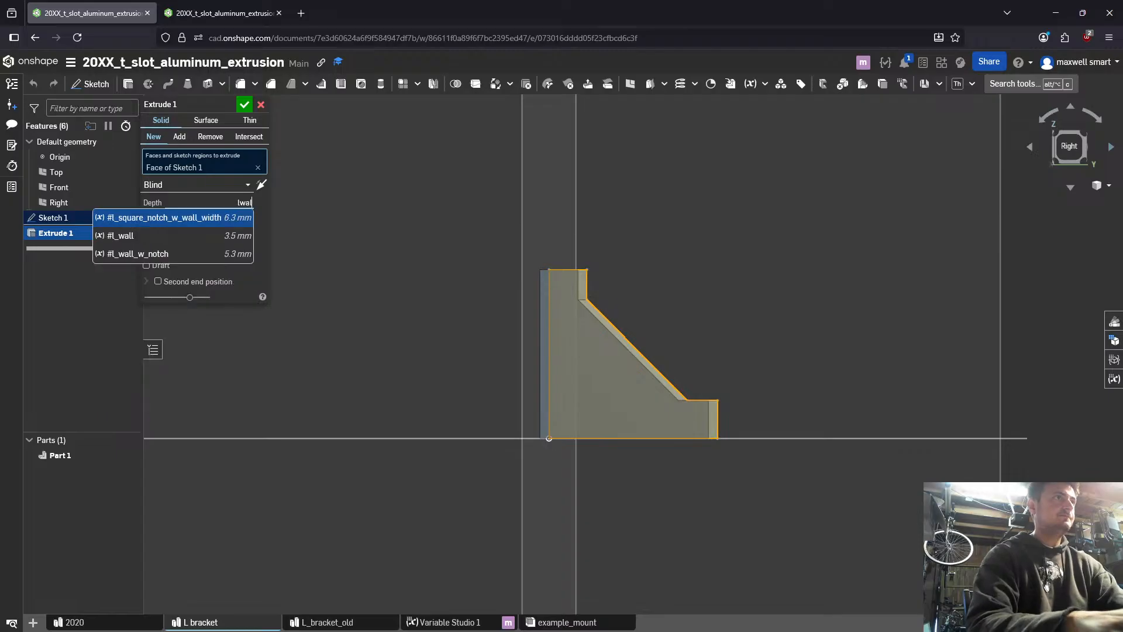
key(Down)
key(Return)
key(Return)
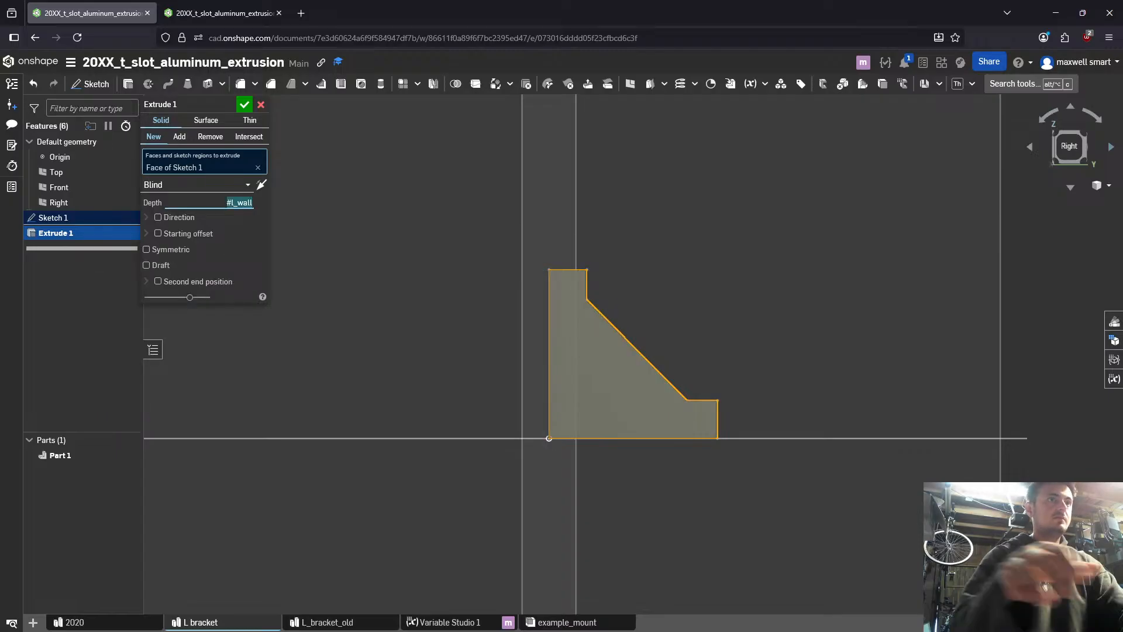
click(250, 105)
- Start a new sketch on the large flat face of the extruded bracket, viewed straight on
right_drag(561, 243, 573, 295)
click(586, 247)
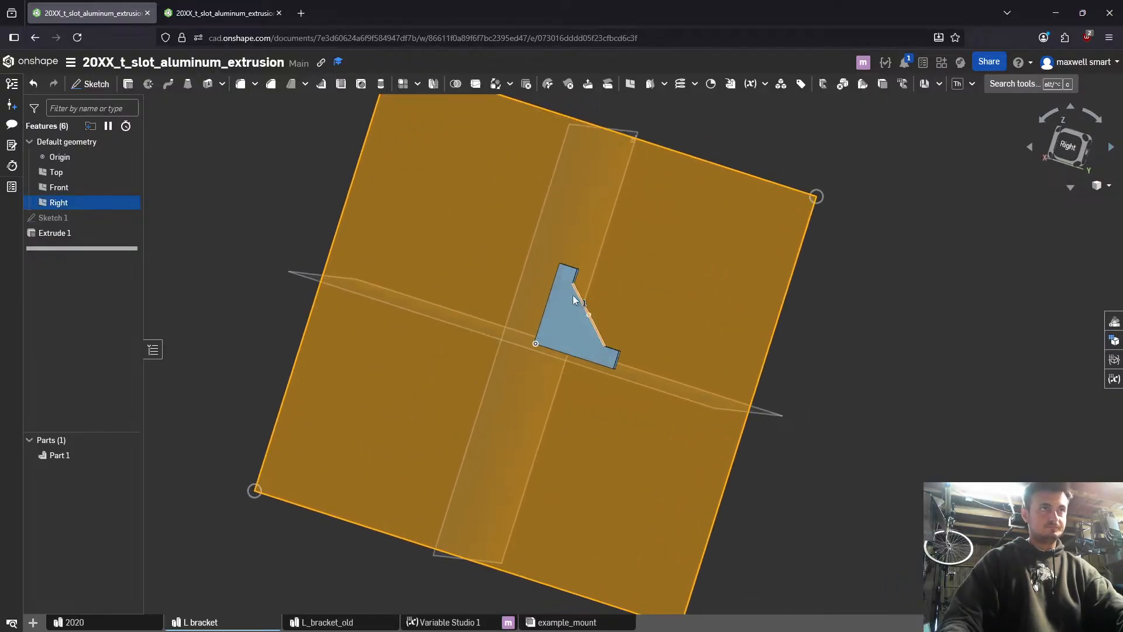
click(594, 331)
key(Escape)
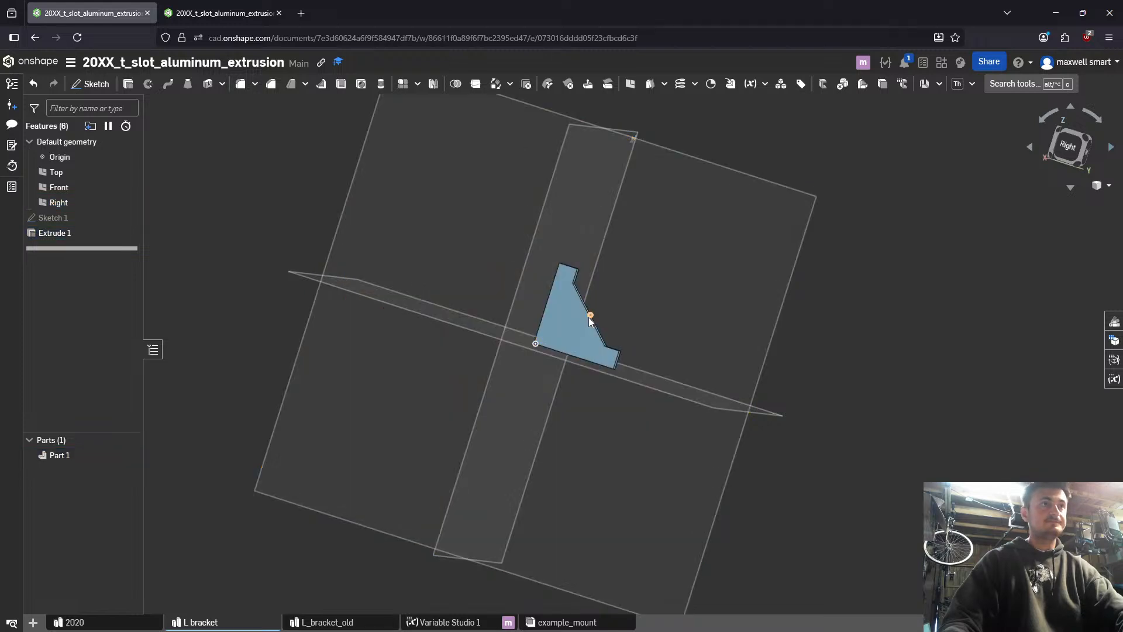
click(579, 323)
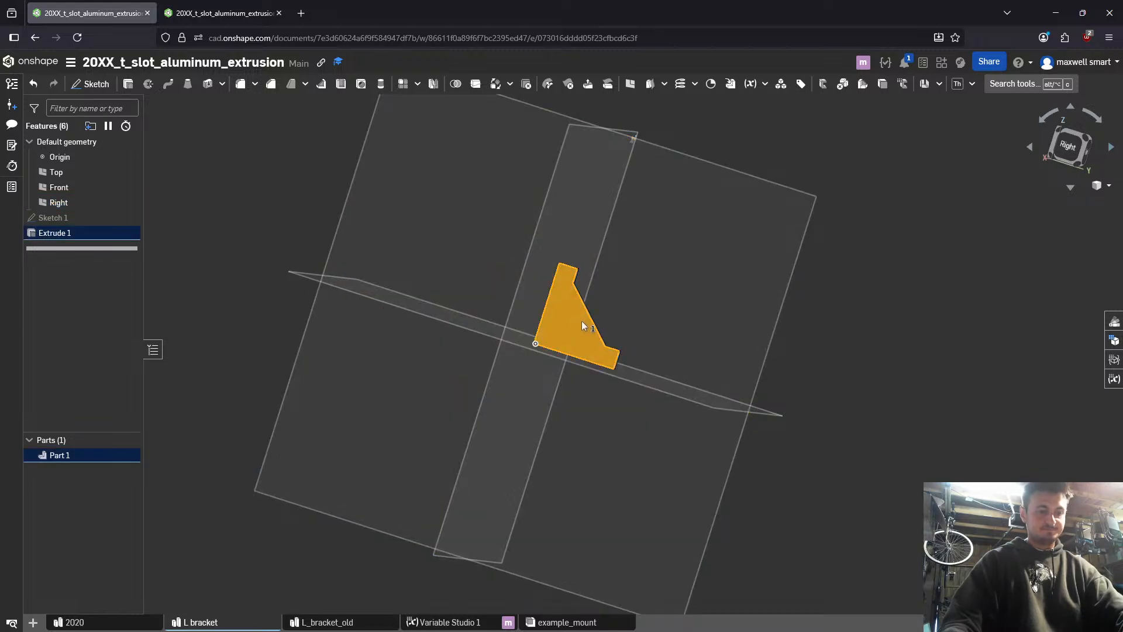
key(n)
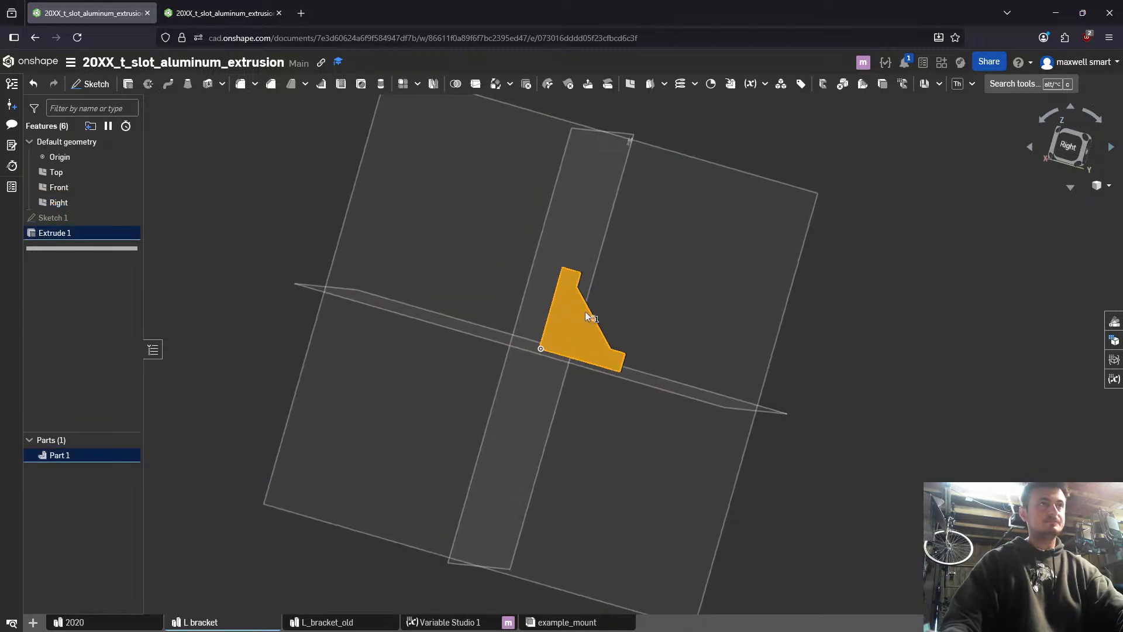
key(shift+s)
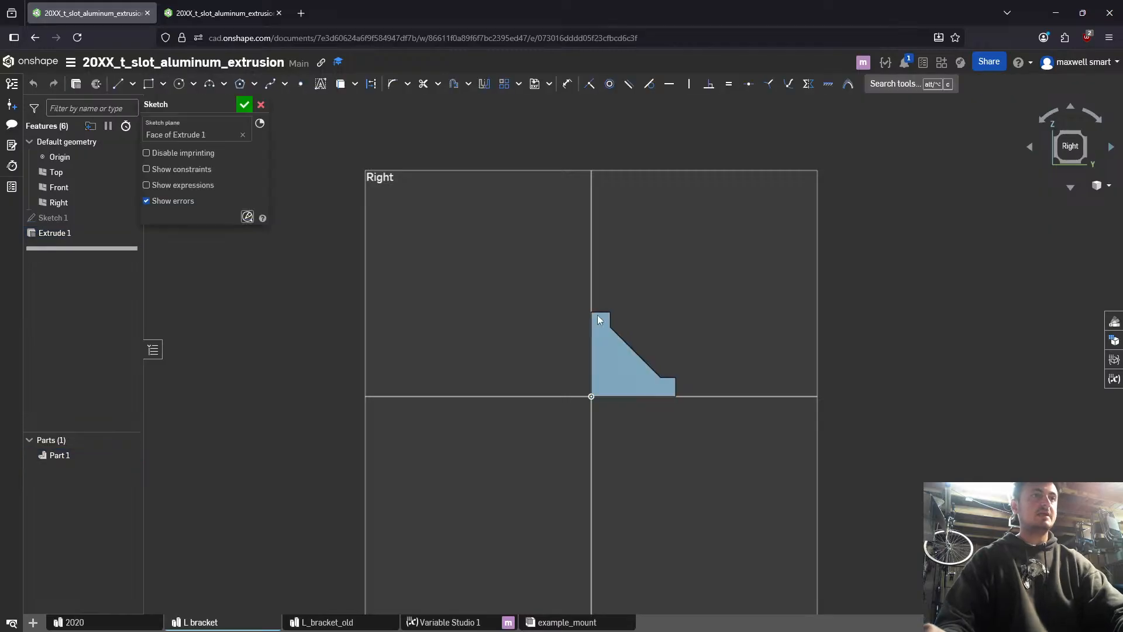
- Draw a horizontal line about 24.7 mm long inward from the bracket's short outer vertical edge, then a vertical line up to the top edge
scroll(598, 316, up, 5)
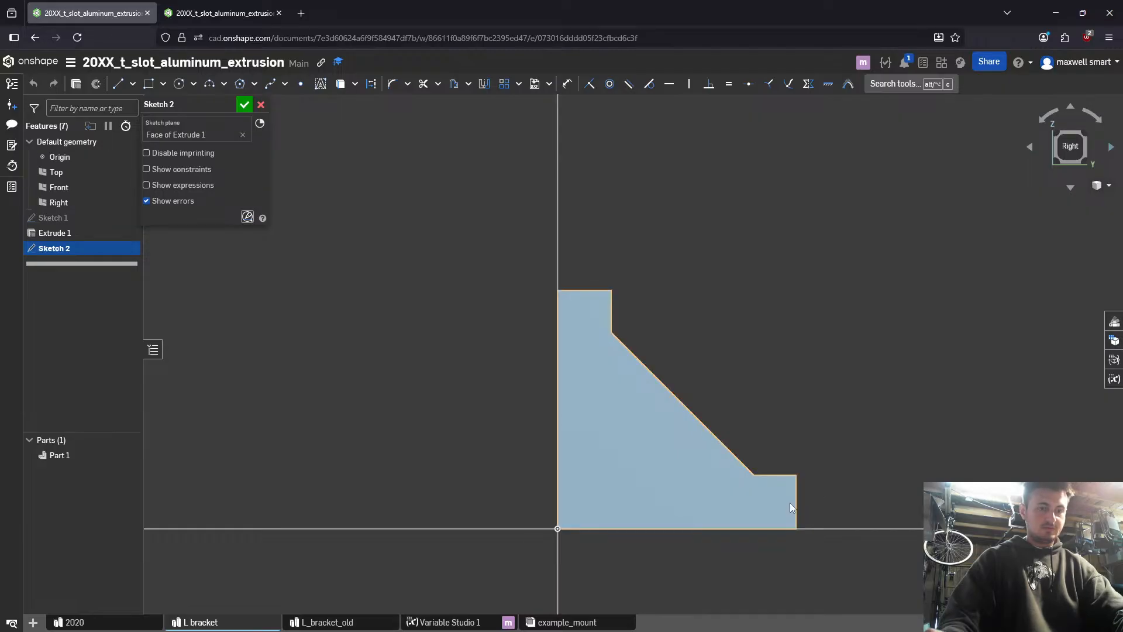
key(l)
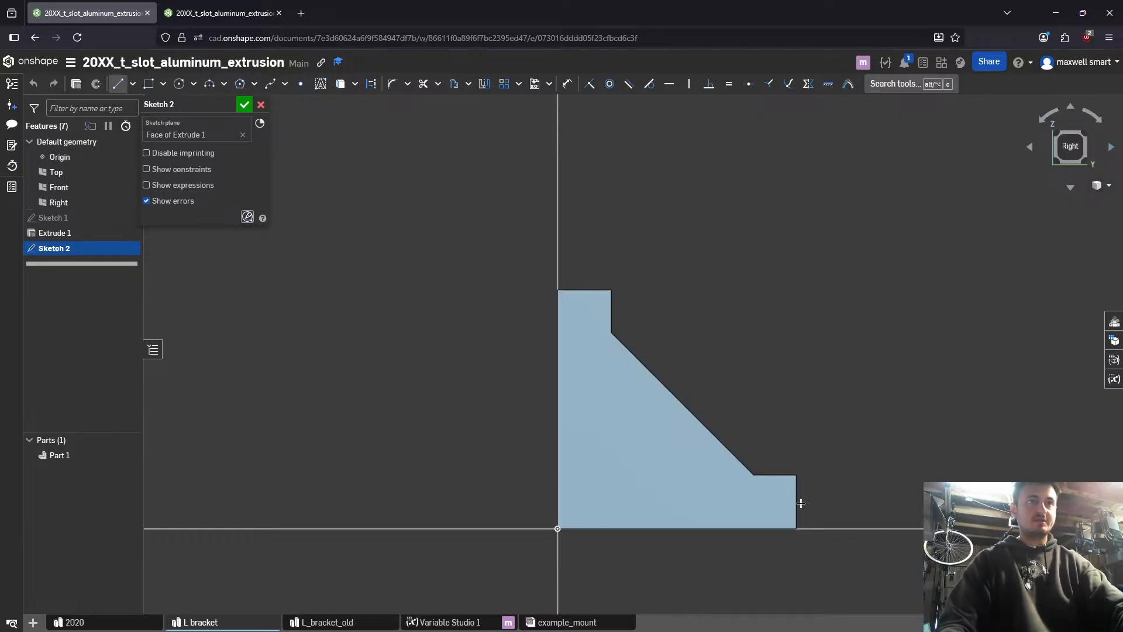
click(796, 502)
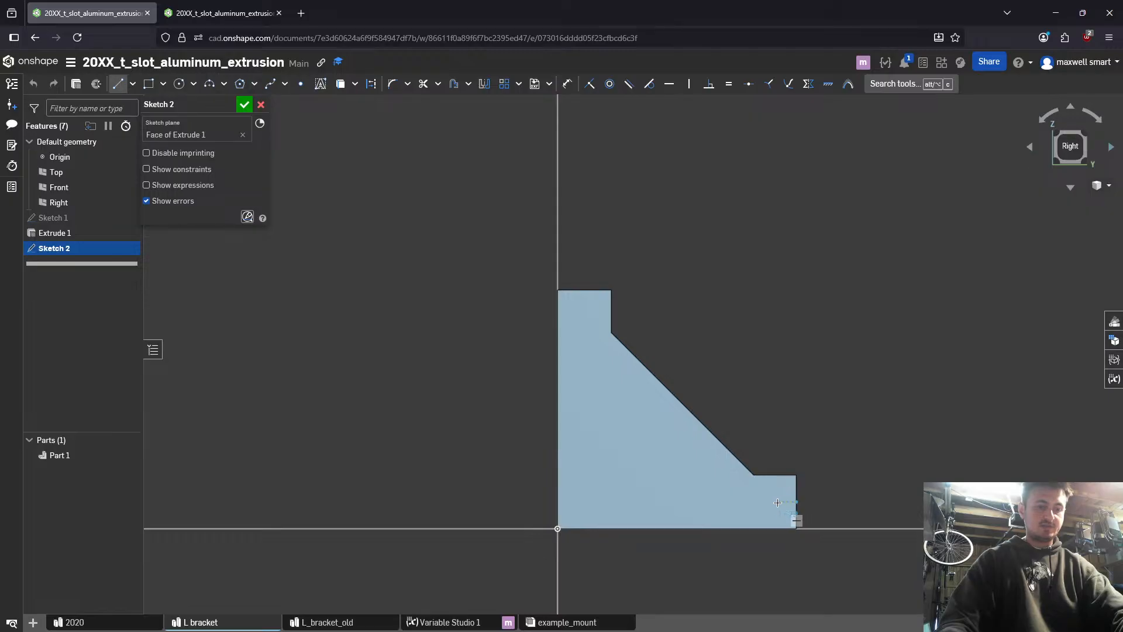
click(585, 503)
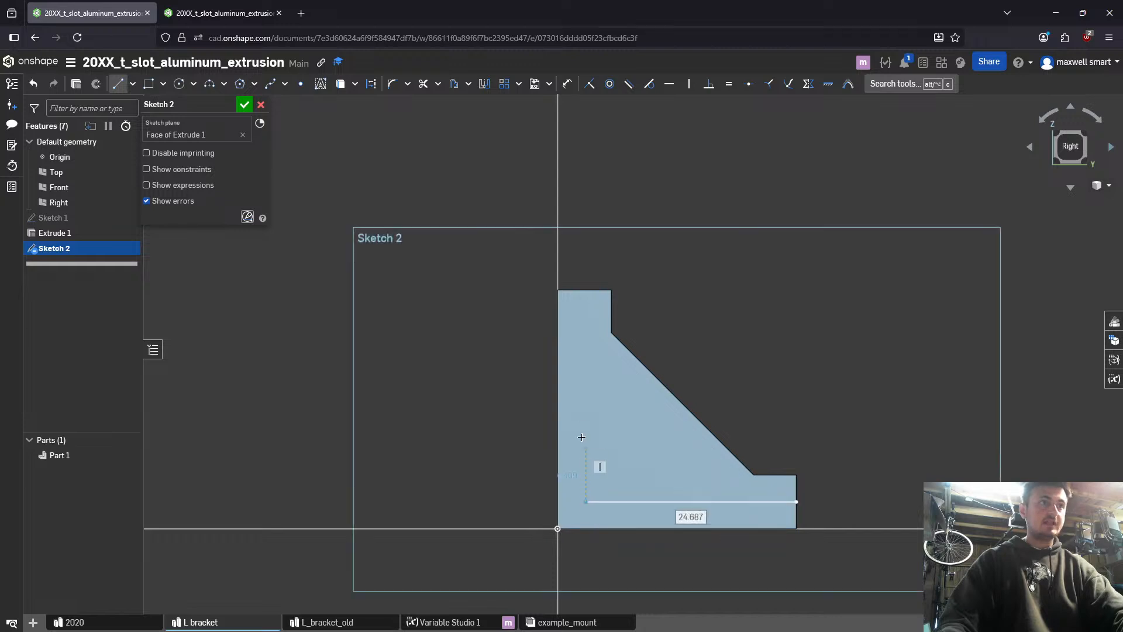
click(586, 290)
key(Escape)
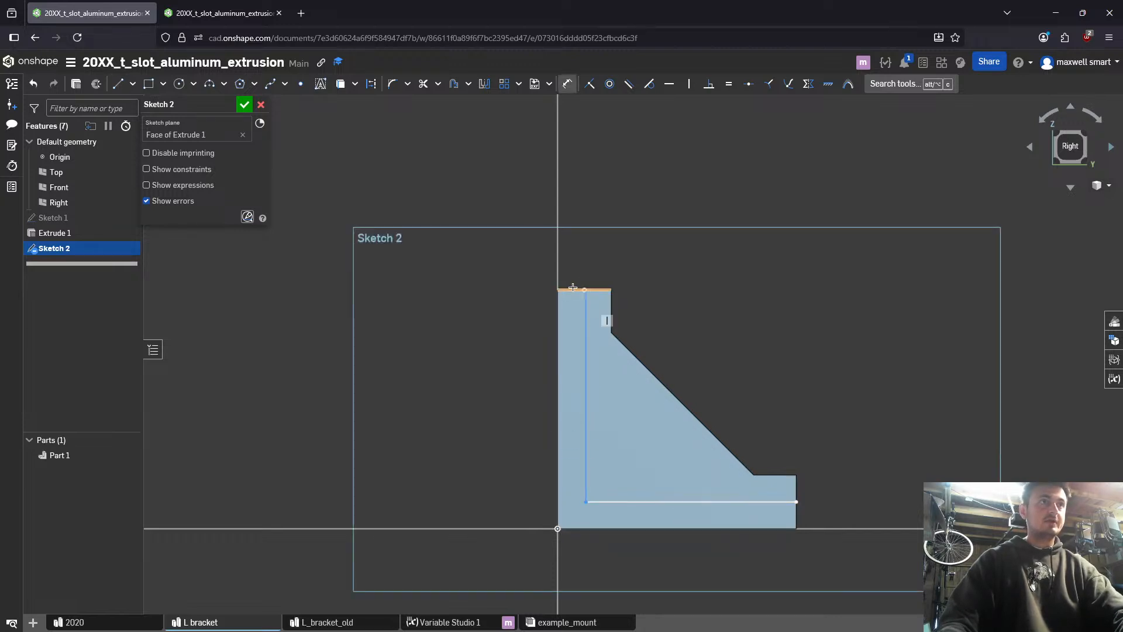
- Dimension the vertical line from the bracket's long vertical edge at #l_wall
key(u)
click(586, 336)
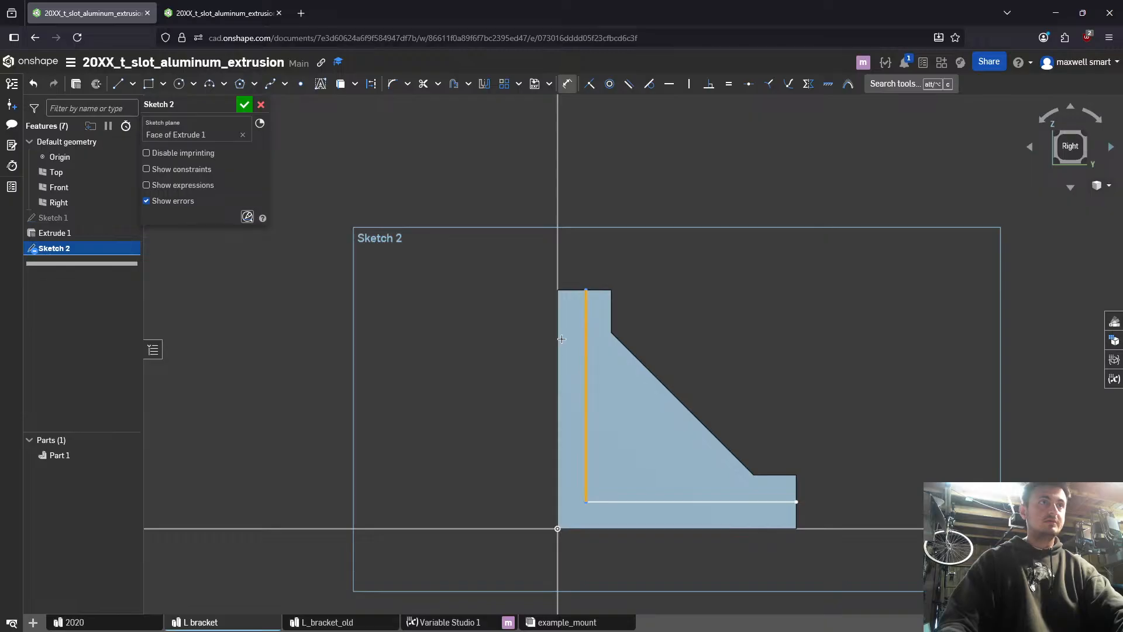
click(558, 338)
click(506, 320)
text(wall)
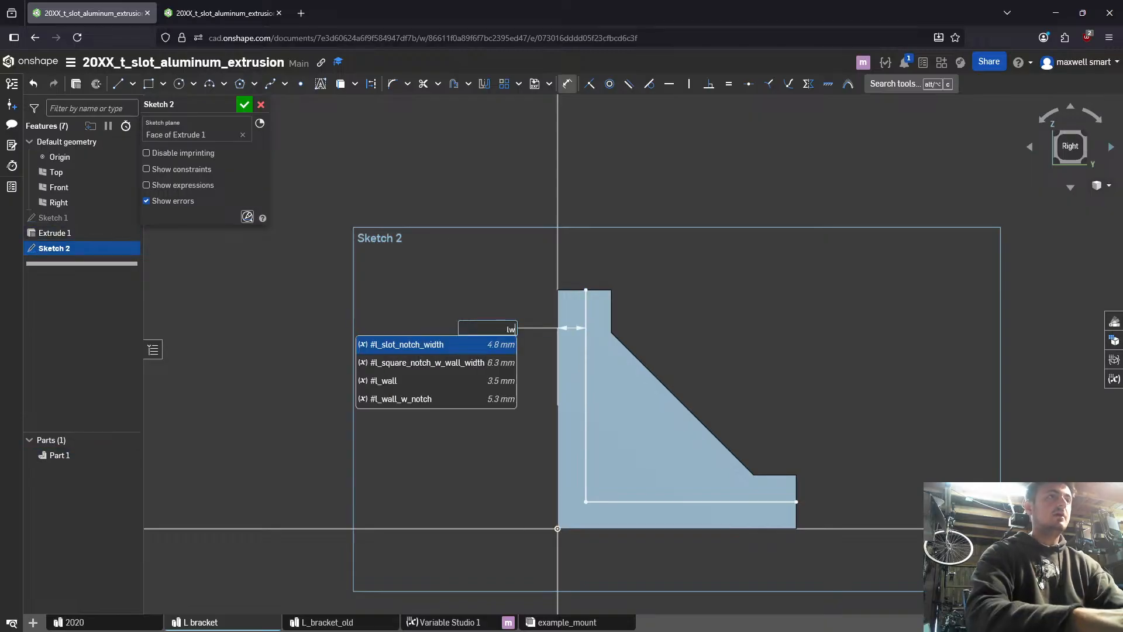
key(Down)
key(Return)
key(Return)
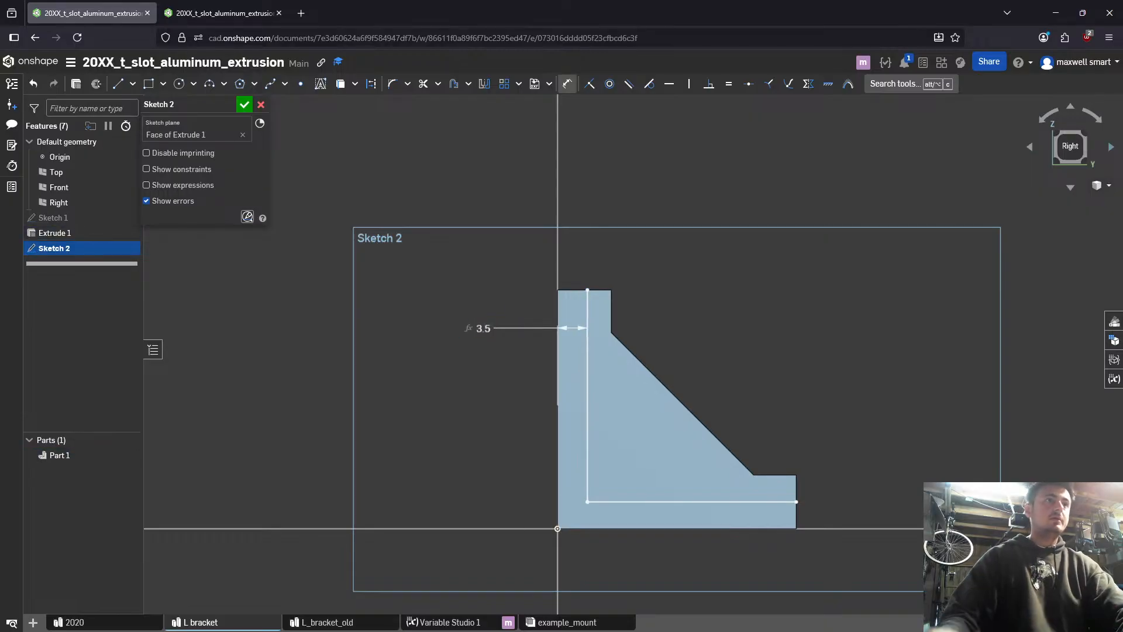
- Try to dimension the horizontal line from the bracket's bottom edge at #l_wall, and delete that dimension
click(783, 501)
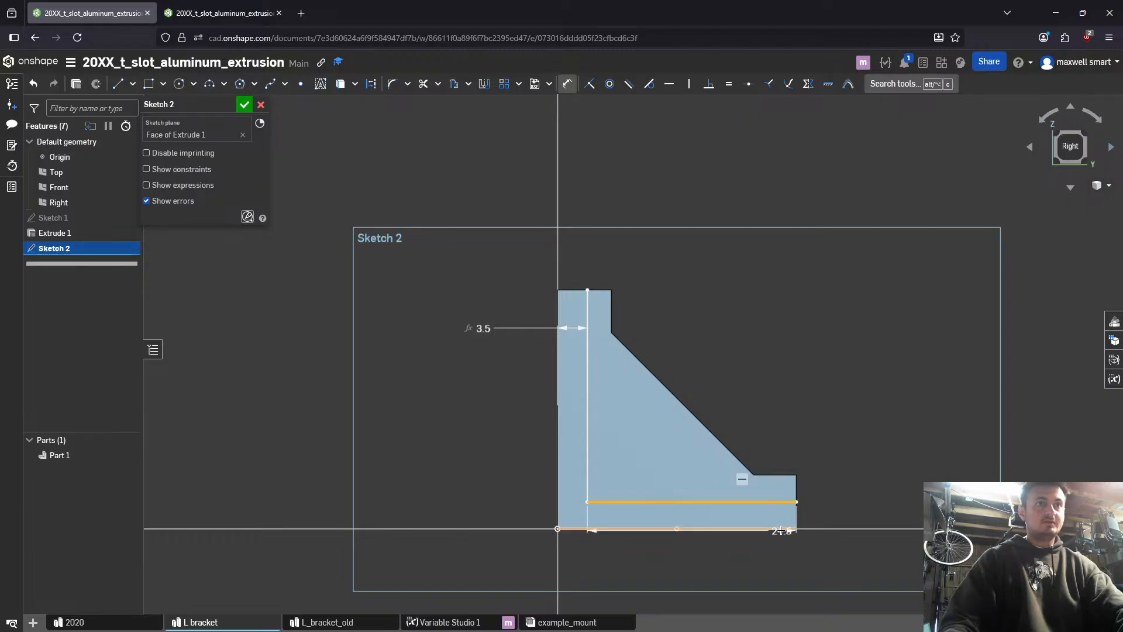
click(784, 528)
click(892, 520)
text(lw)
key(Down)
key(Down)
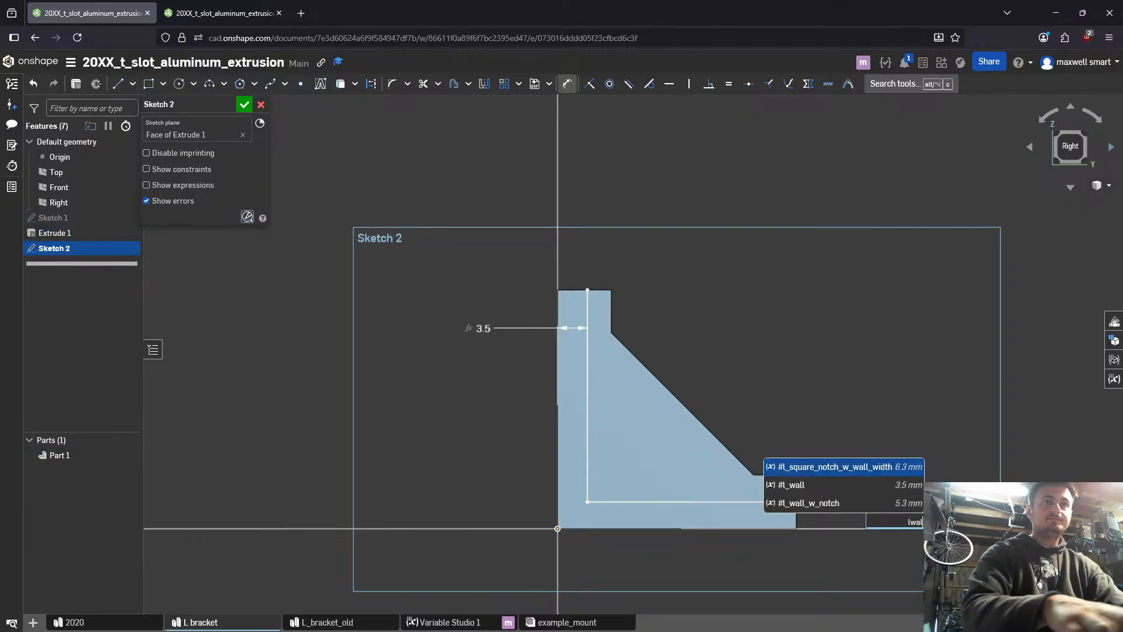
key(Return)
key(Return)
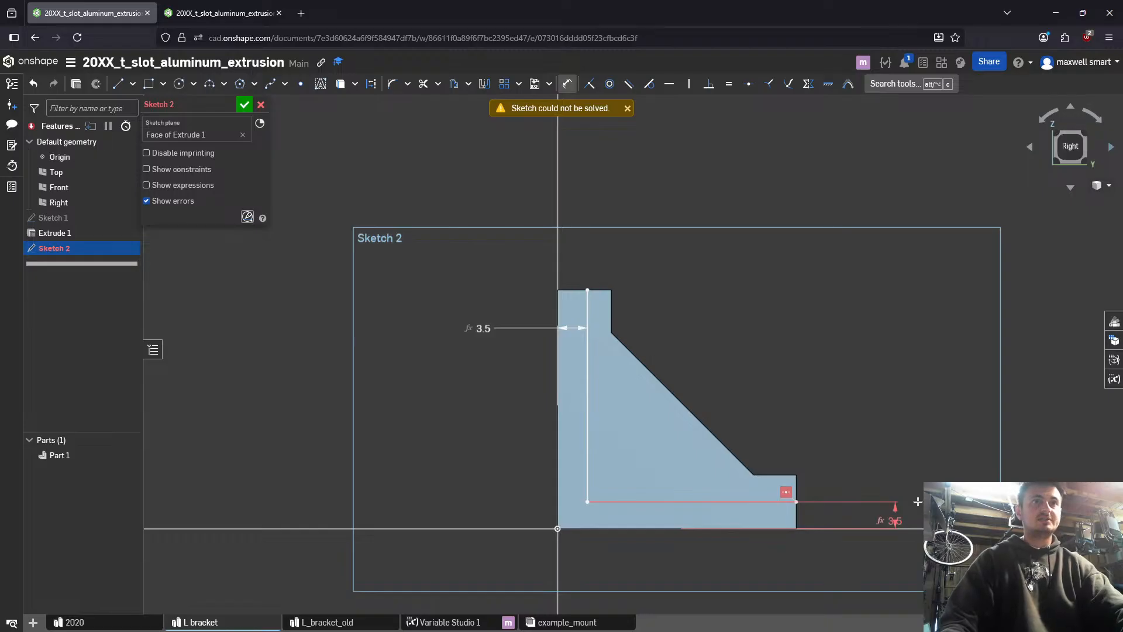
key(Escape)
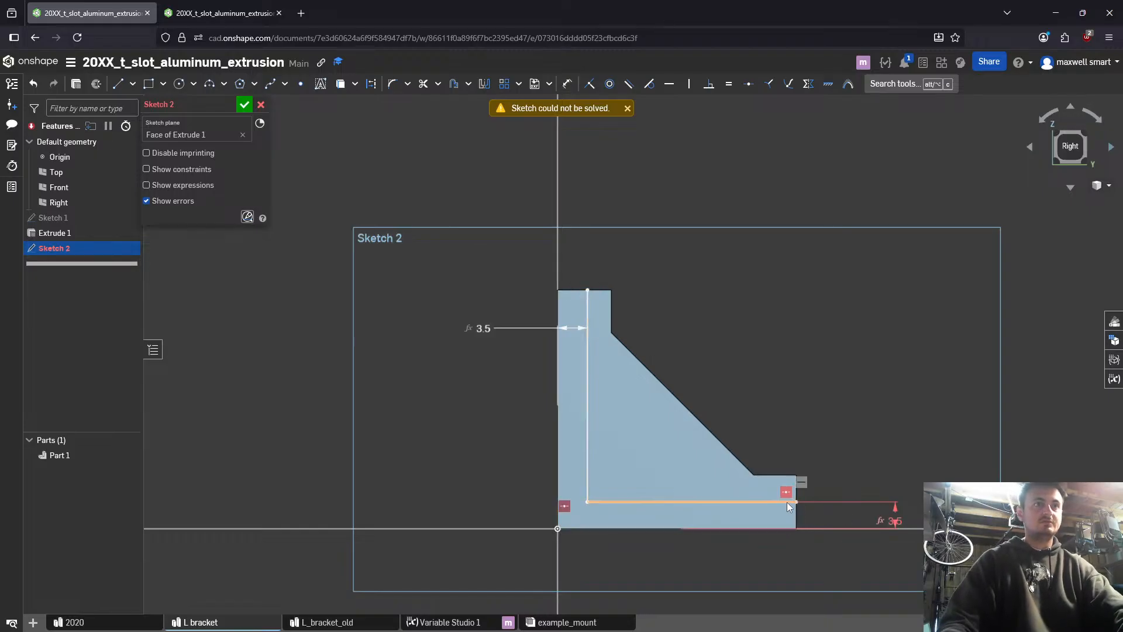
click(889, 514)
key(Delete)
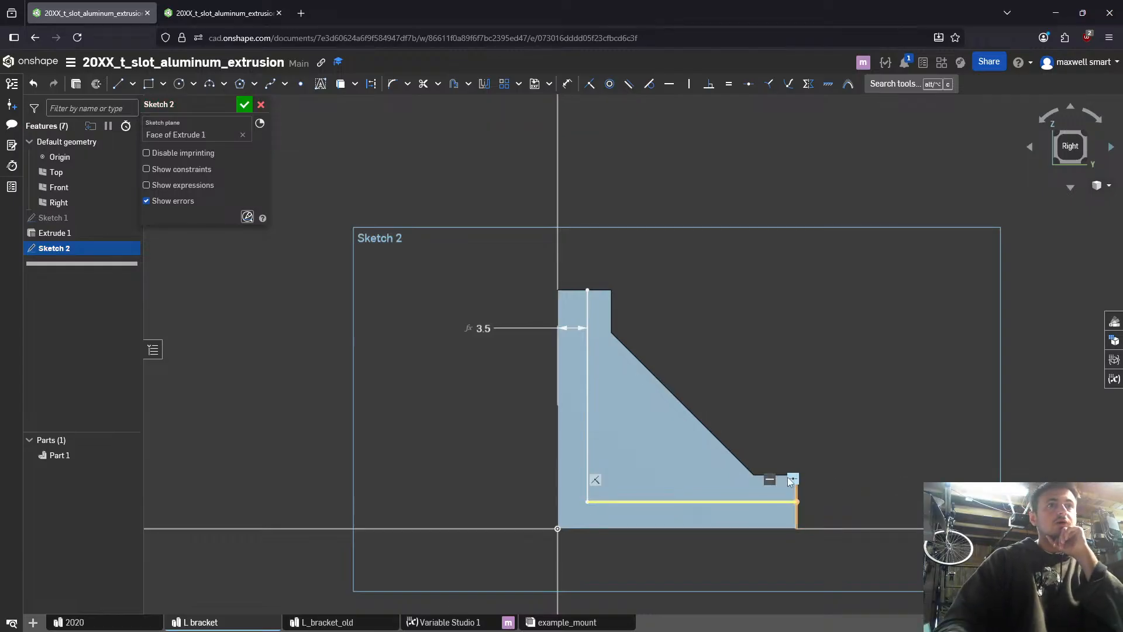
- Remove the midpoint constraint from the horizontal line's outer end and dimension the line from the bracket's bottom edge at #l_wall
click(791, 501)
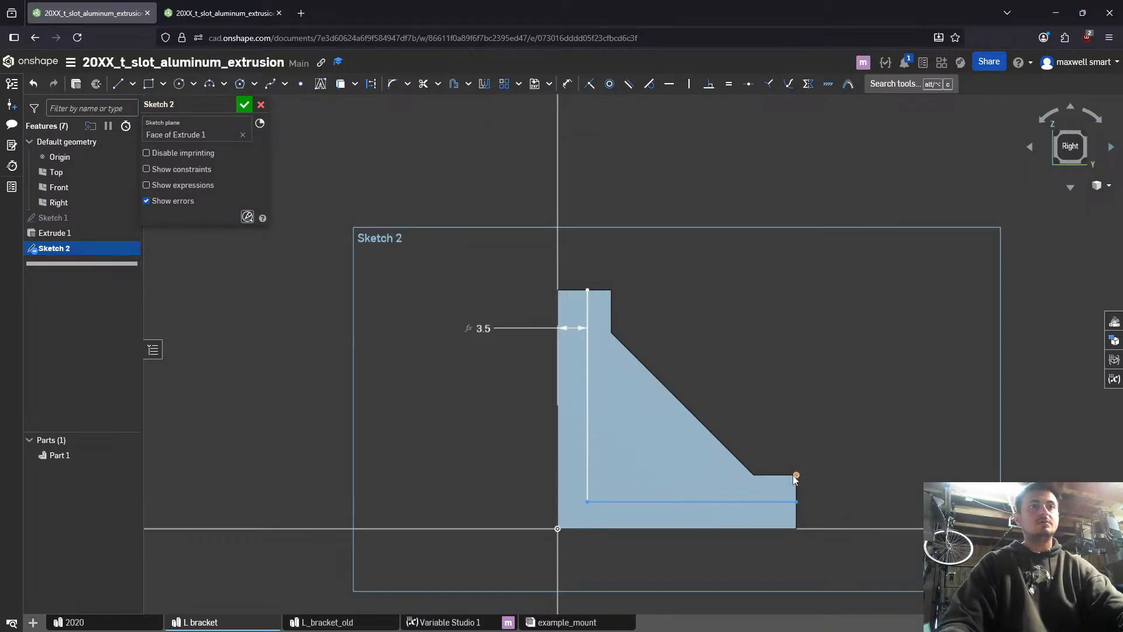
key(d)
click(778, 501)
click(778, 528)
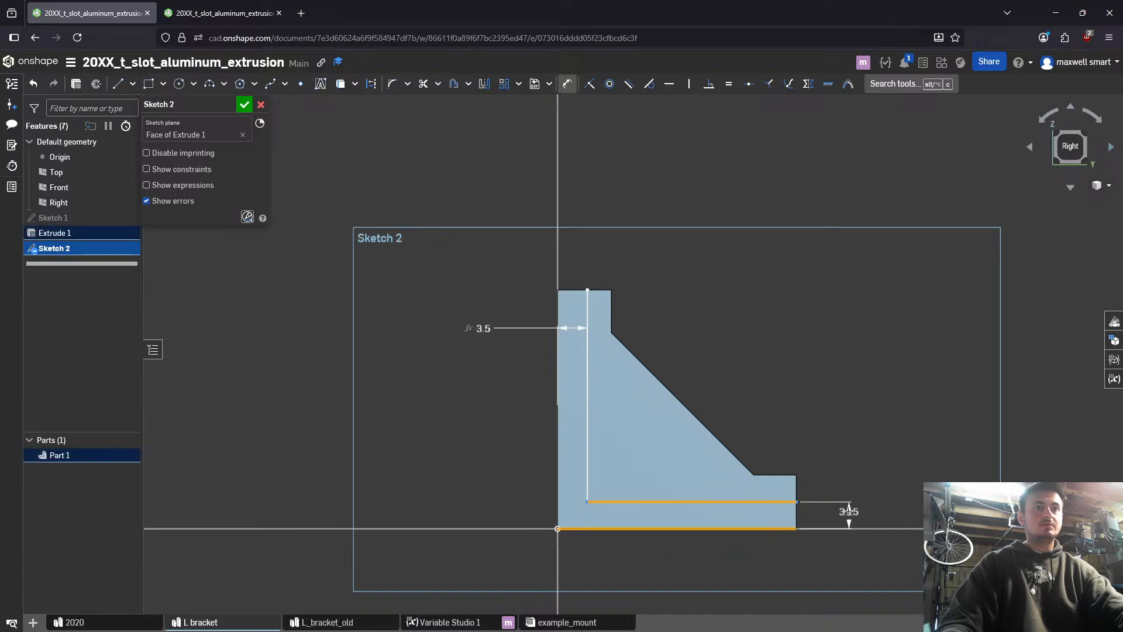
click(848, 512)
text(lwal)
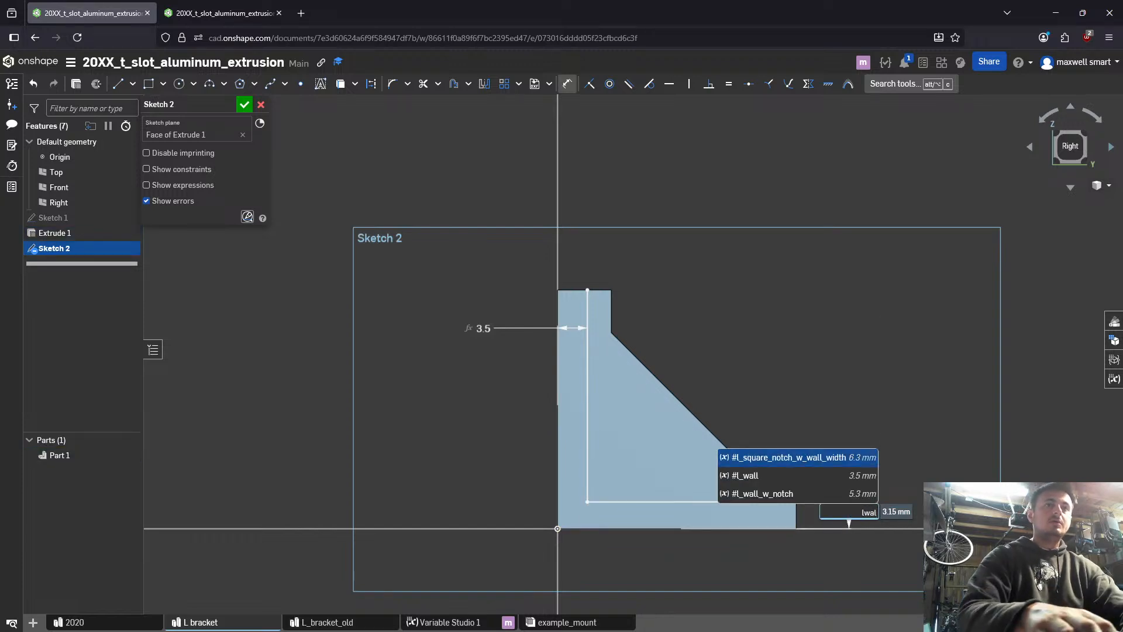
key(Down)
key(Down)
key(Up)
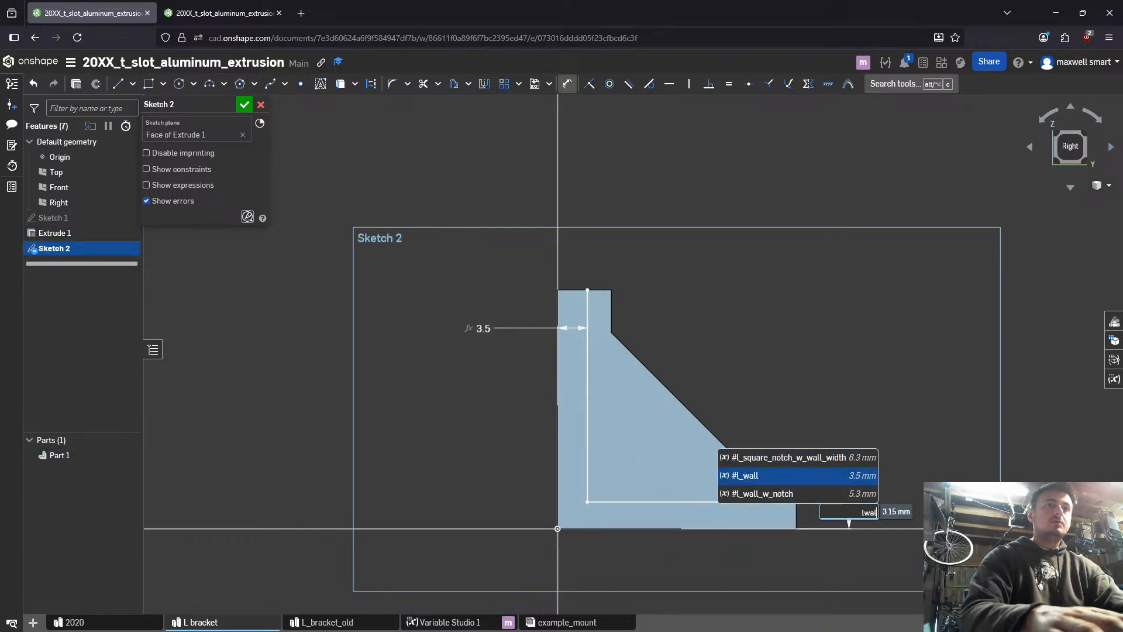
key(Escape)
key(Escape)
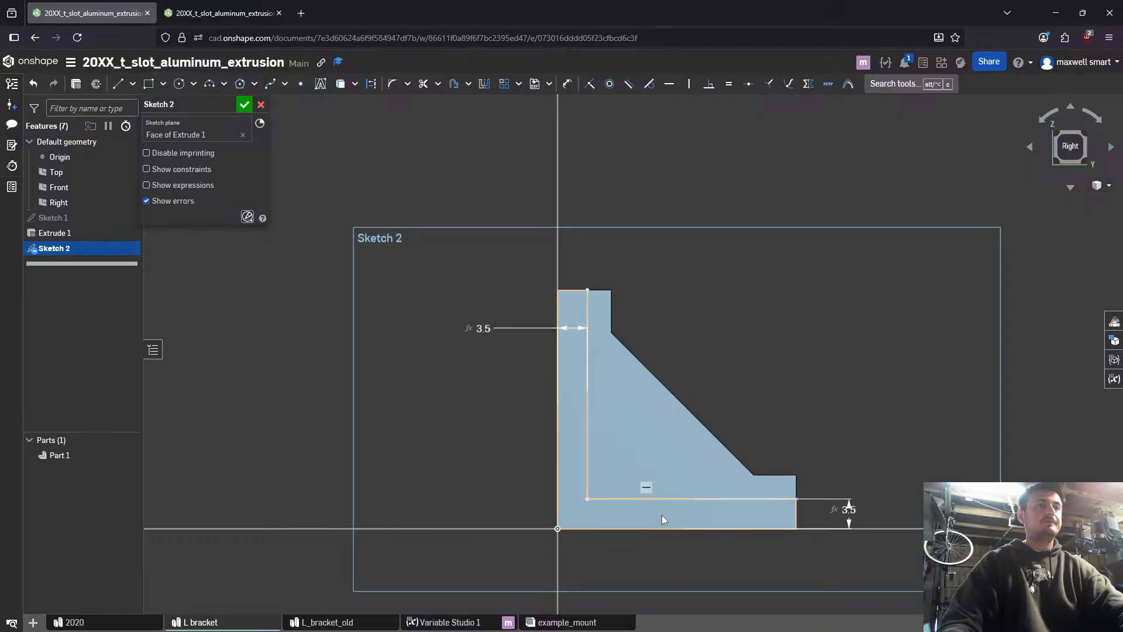
- Start an Add extrusion of the L-shaped region of Sketch 2 and open its depth for editing
click(661, 514)
key(shift+e)
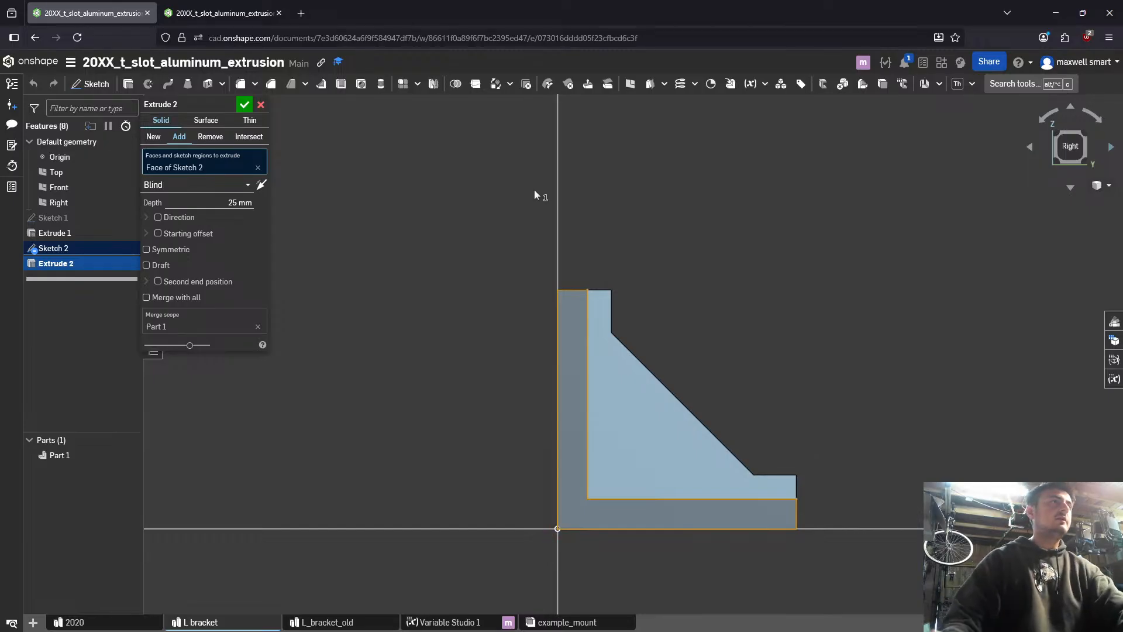
click(231, 203)
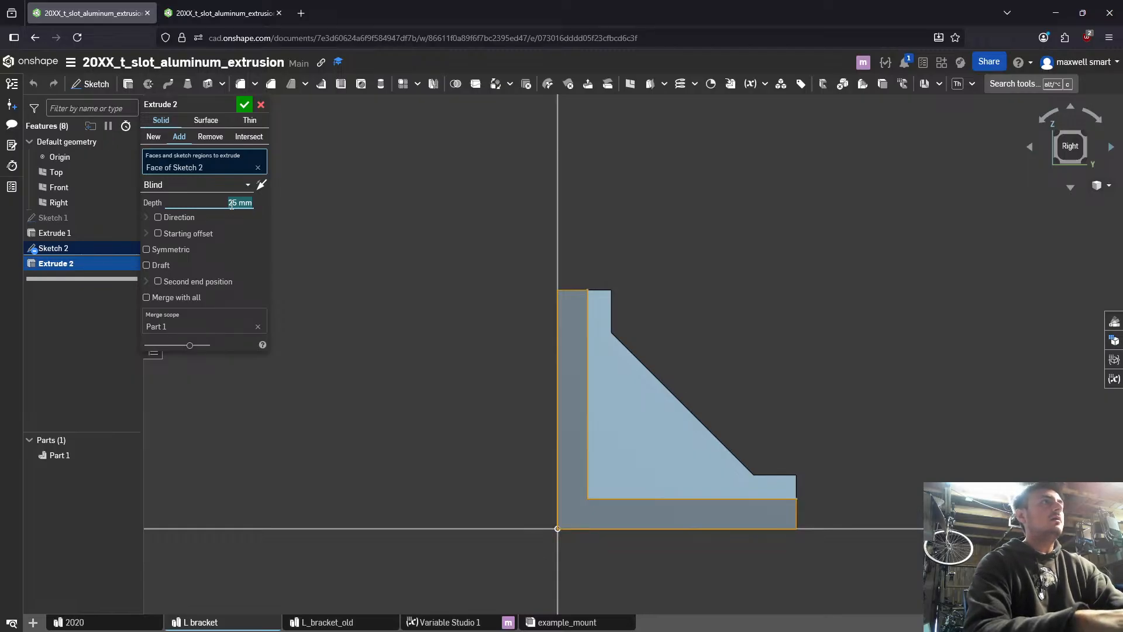
- Add a length variable named l_outer_edge_edge with a value of 20 mm to Variable Studio 1
key(ctrl+Tab)
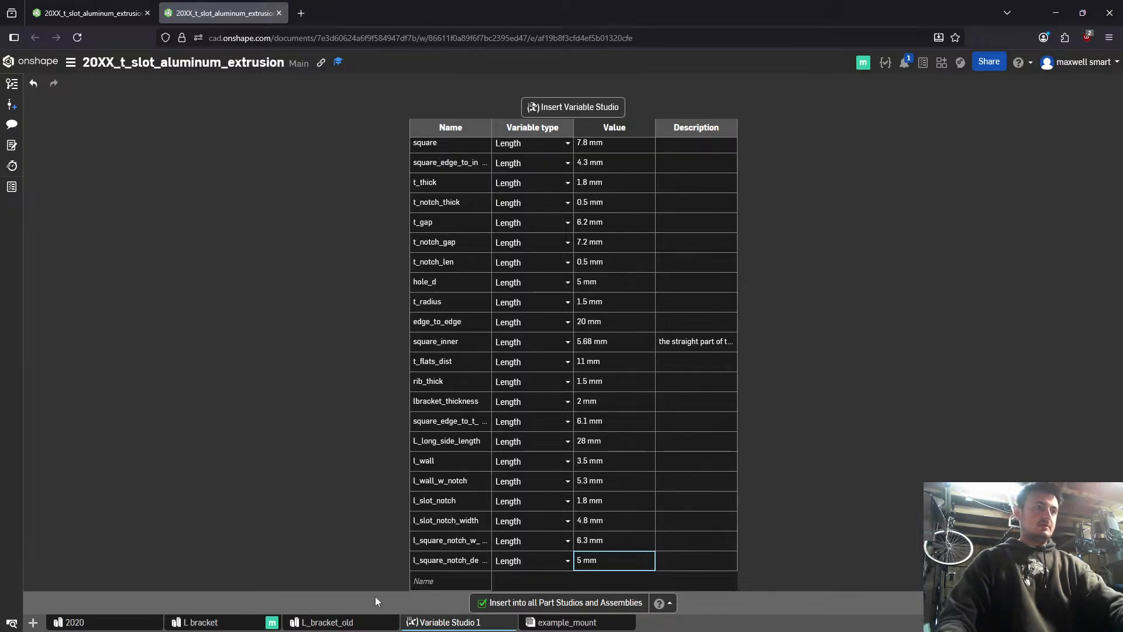
click(425, 579)
text(l_ou)
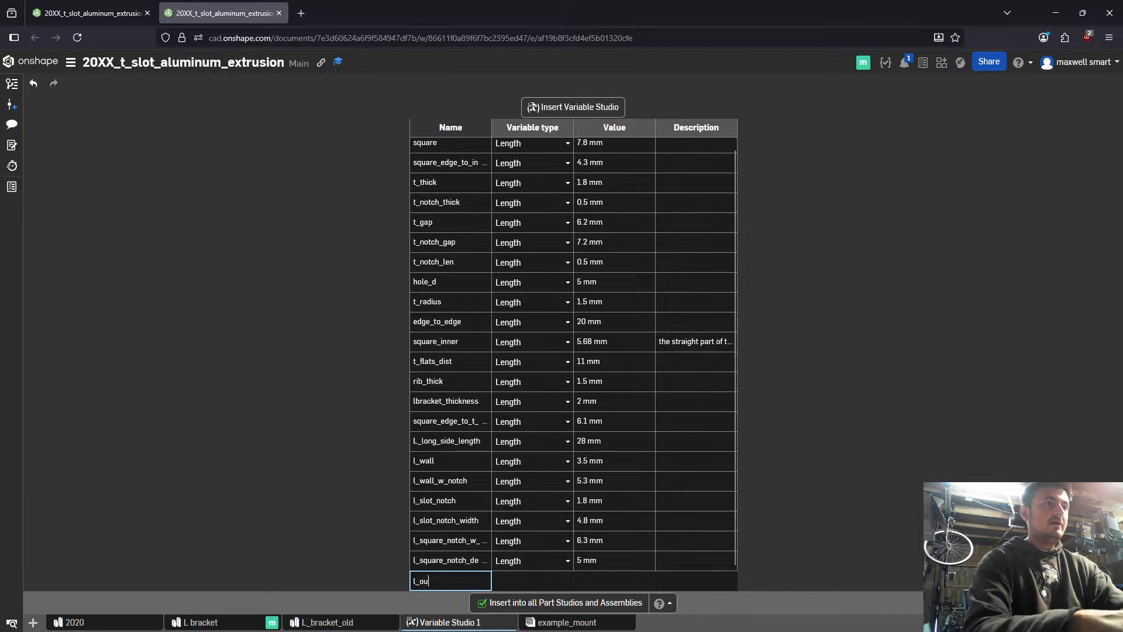
text(ter_edge_edge)
key(Return)
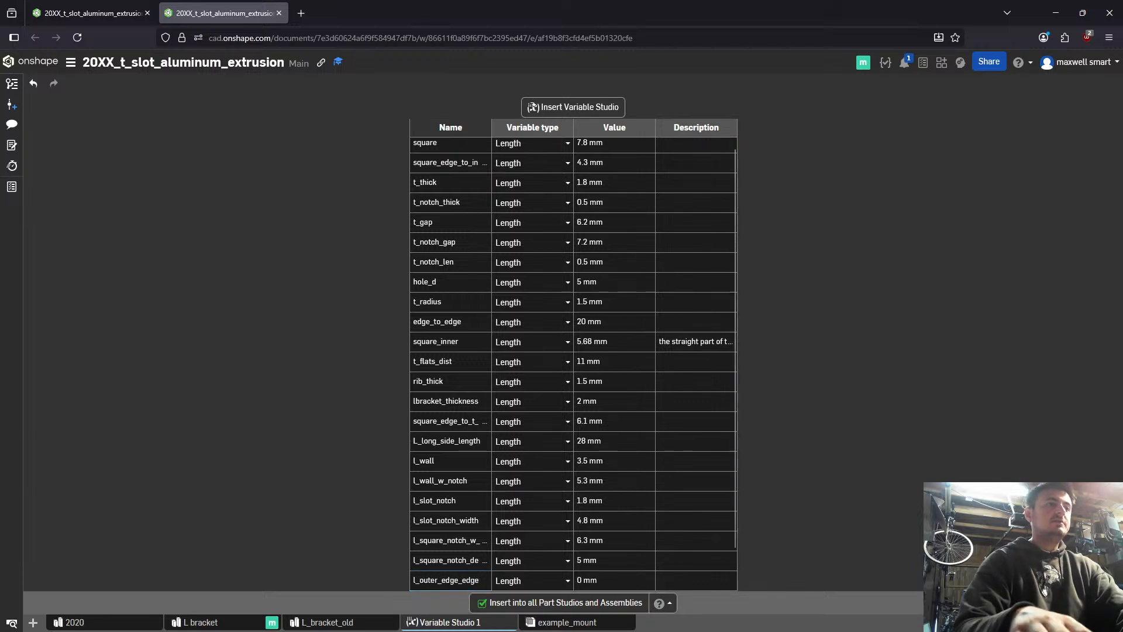
text(20)
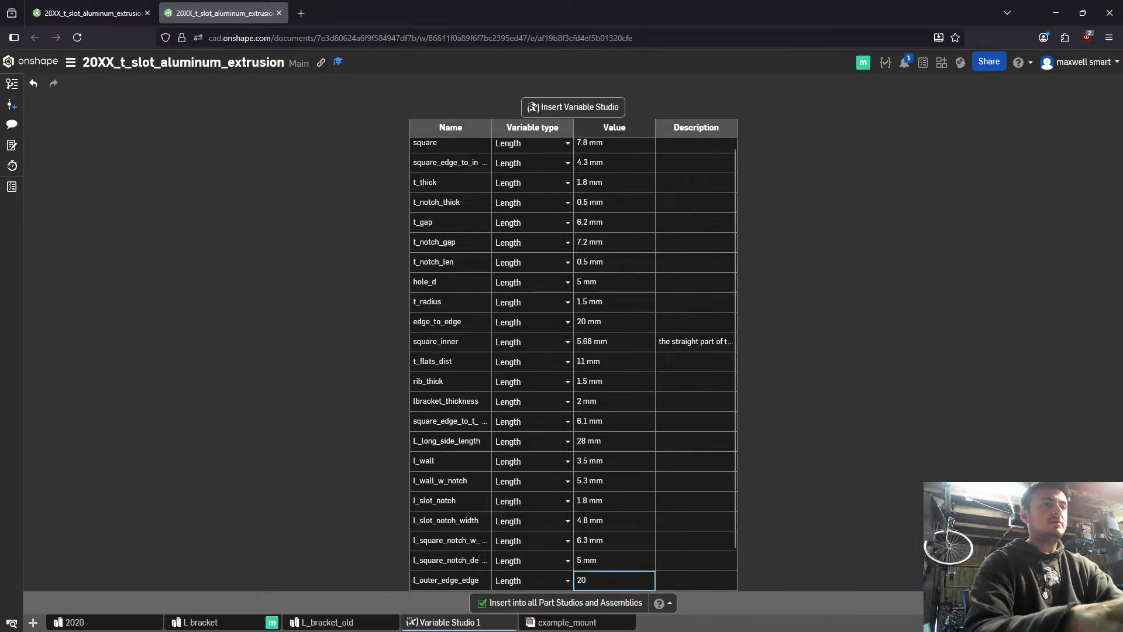
key(Return)
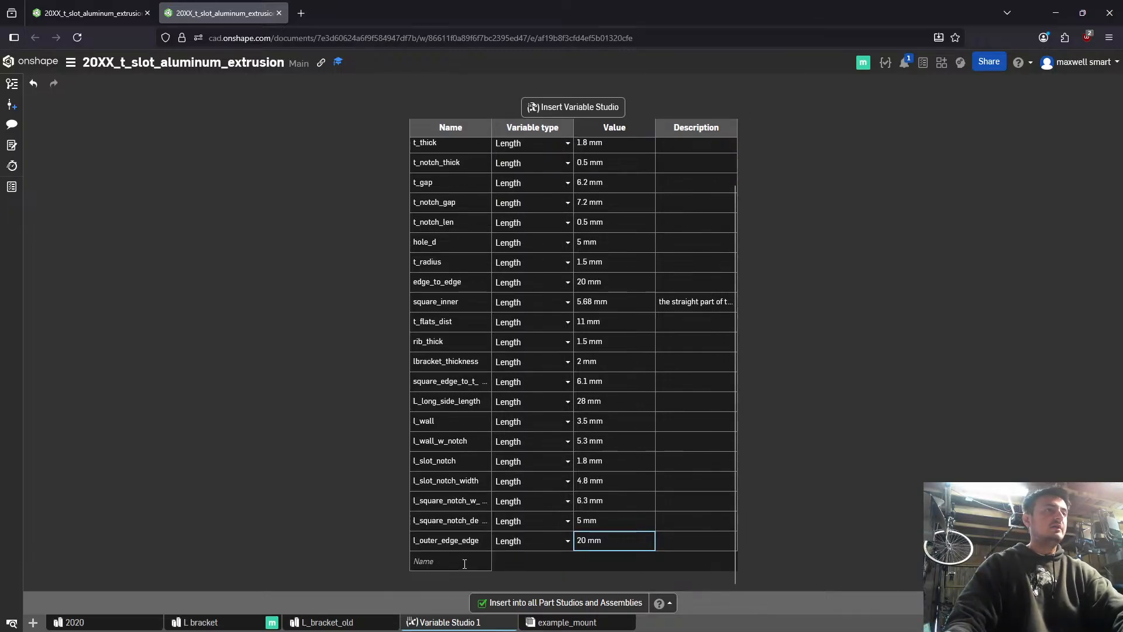
- Set the depth of the L-shaped Add extrusion to #l_outer_edge_edge-2*#l_wall in the L bracket studio and finish the extrusion
key(ctrl+Tab)
text(wall)
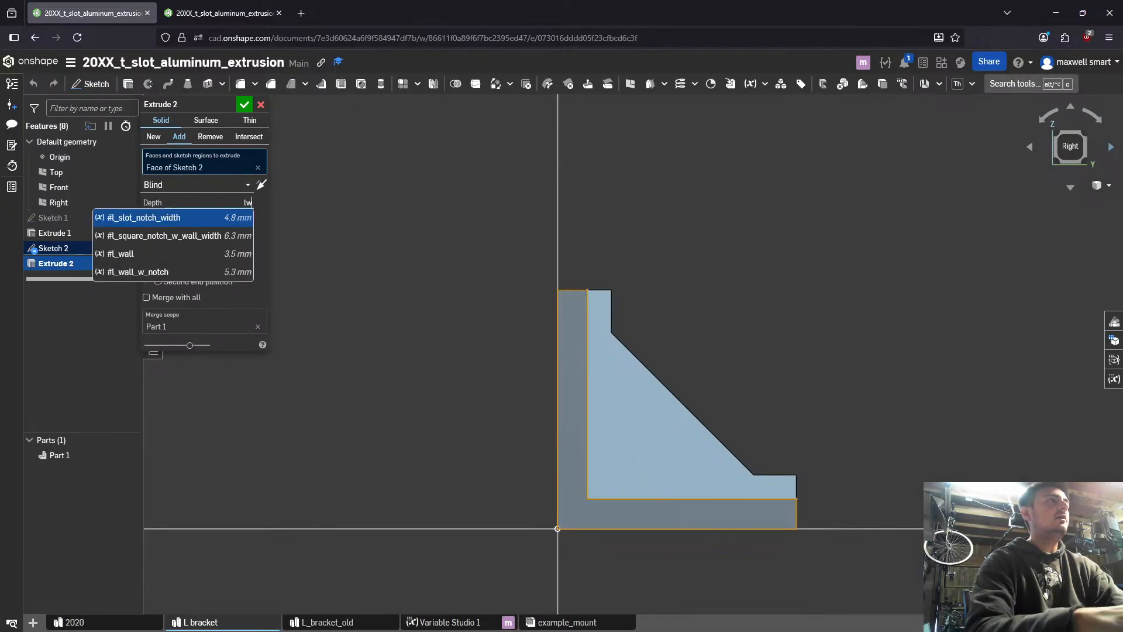
key(BackSpace)
key(BackSpace)
key(BackSpace)
key(BackSpace)
text(edge)
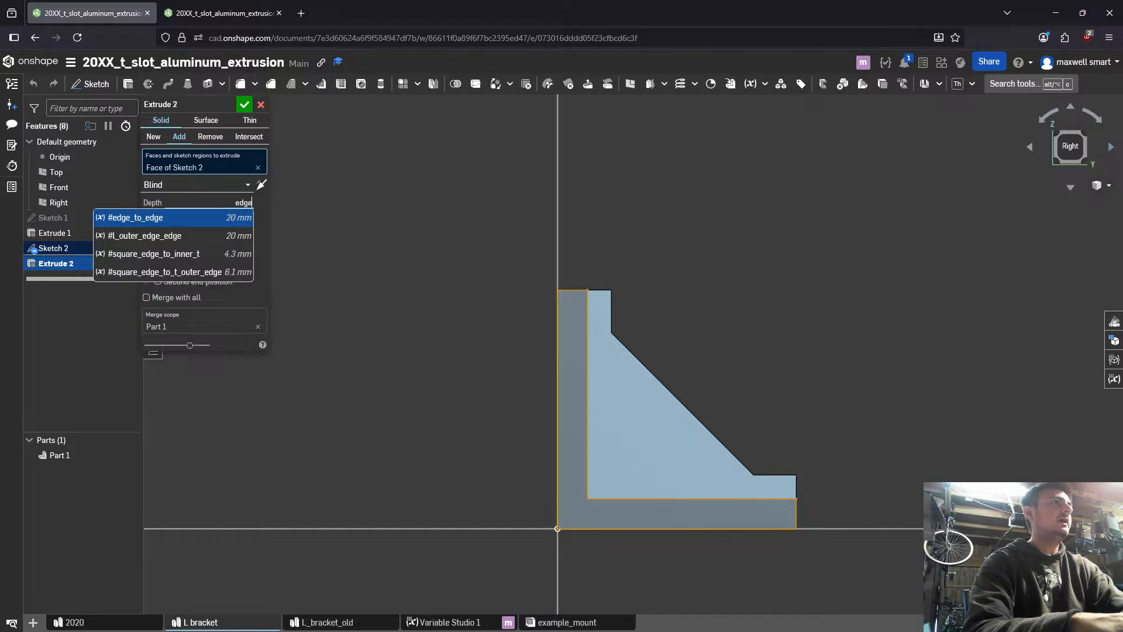
key(Down)
key(Return)
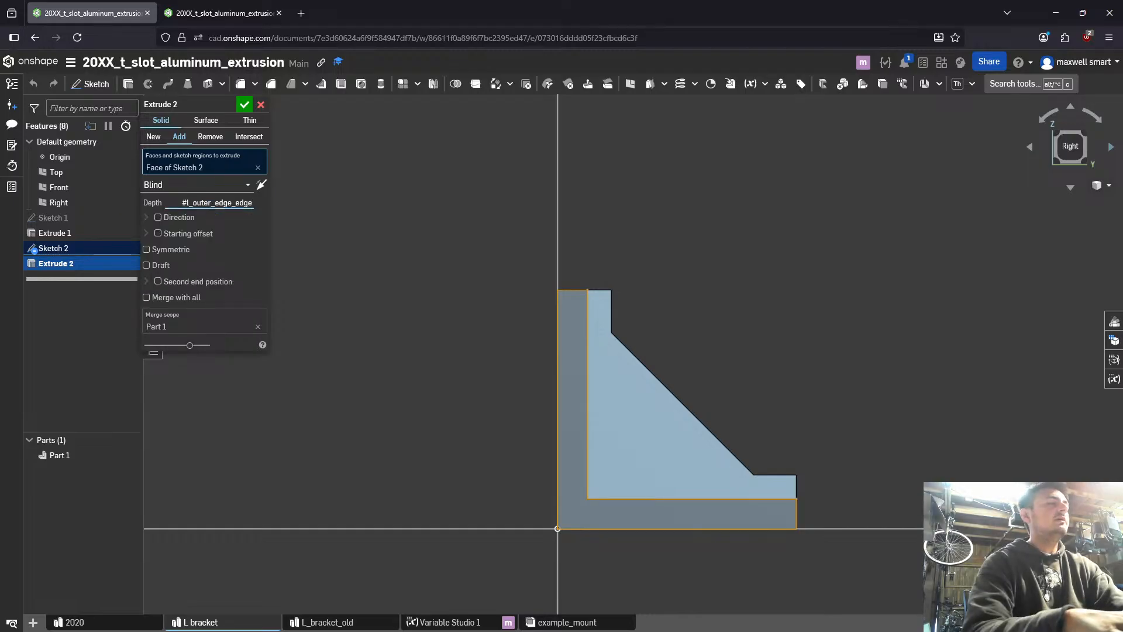
text(-2)
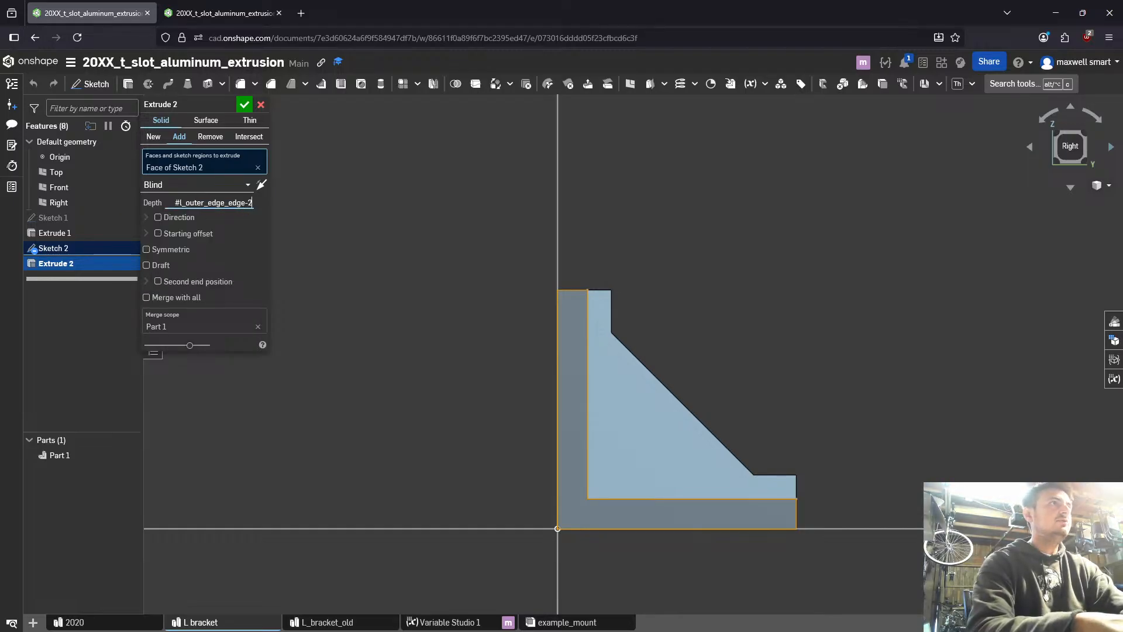
text(*lwal)
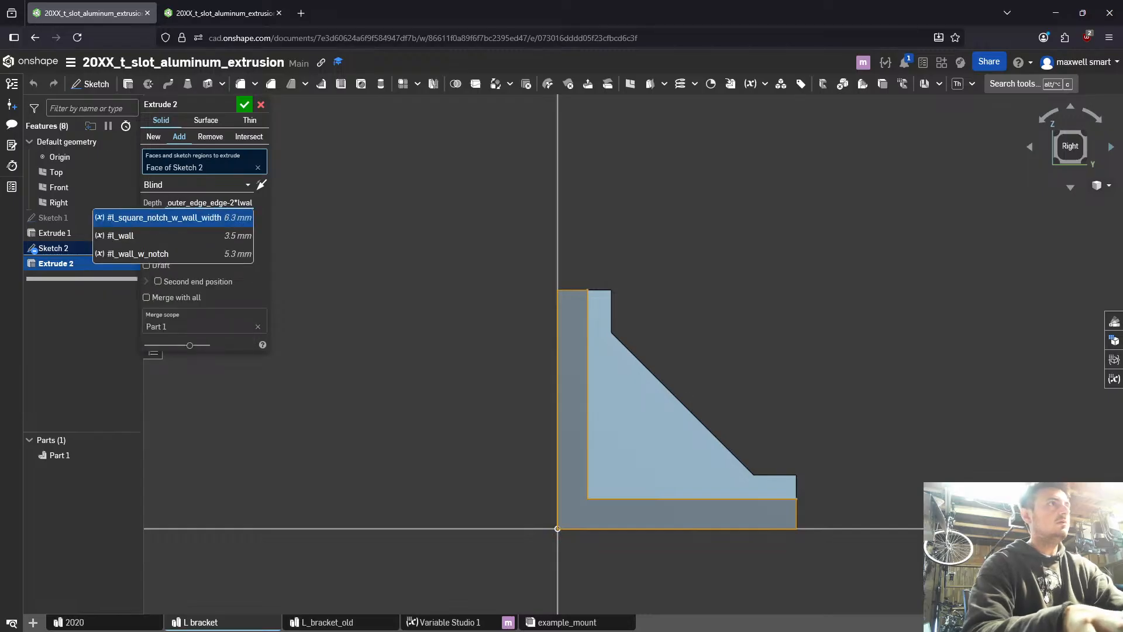
key(Down)
key(Return)
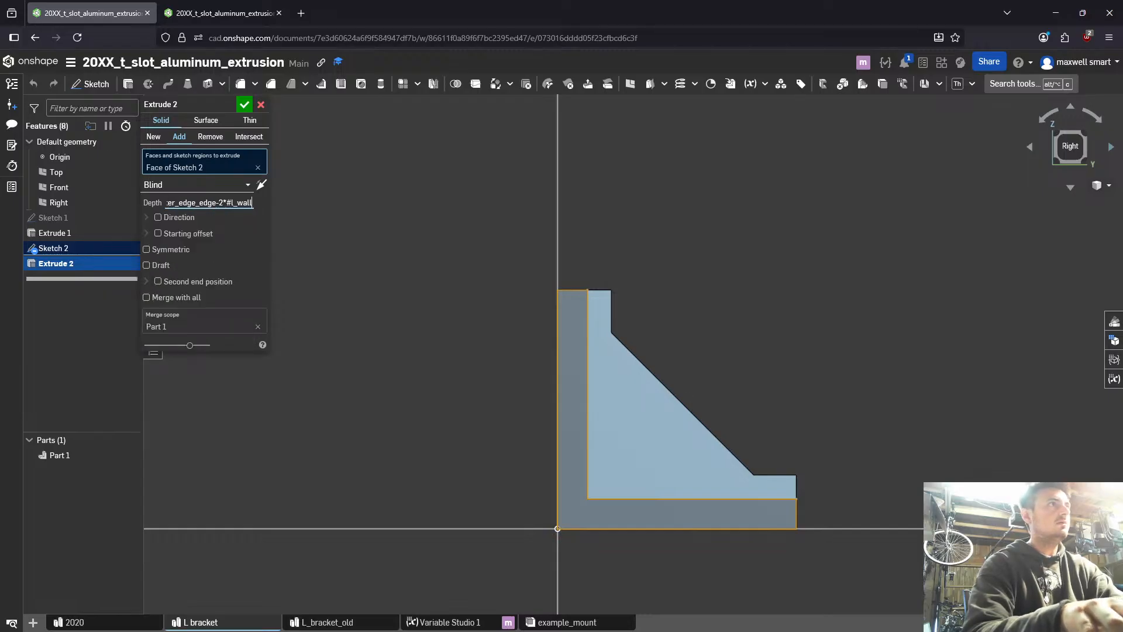
key(Return)
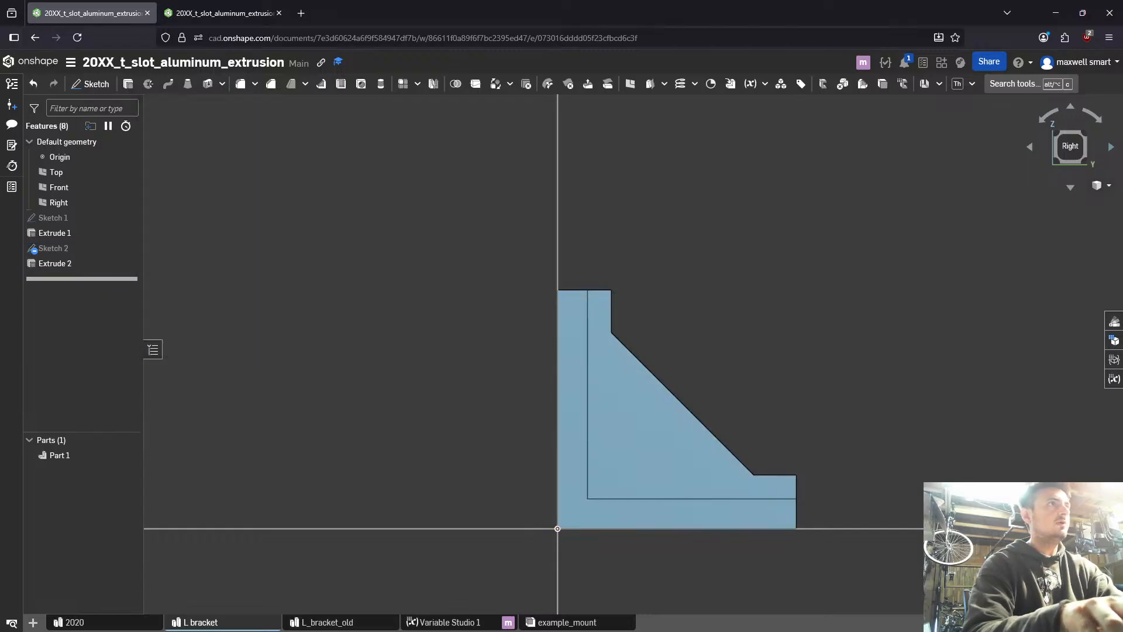
- Reopen Sketch 2 and attach the horizontal line's outer endpoint to the bracket's short outer edge
key(shift+7)
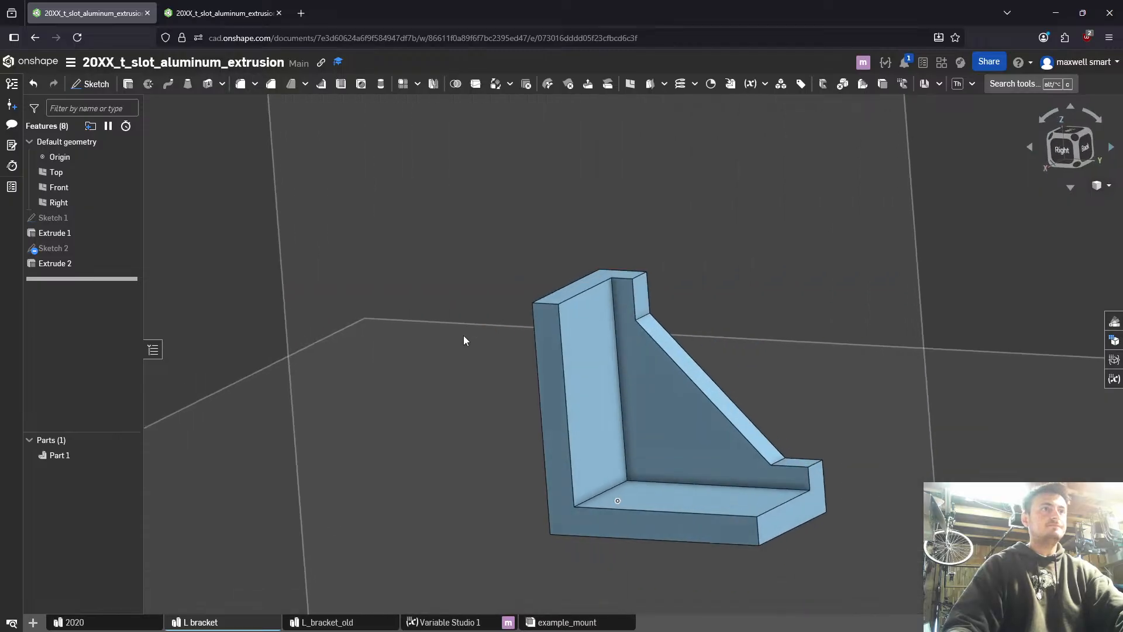
double_click(52, 263)
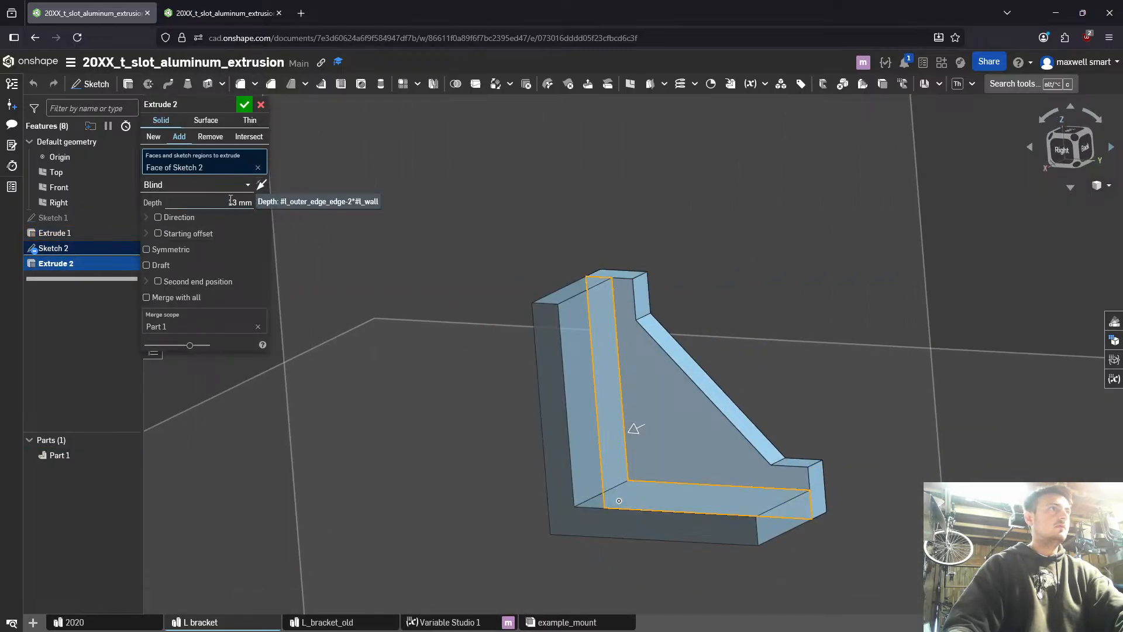
double_click(87, 249)
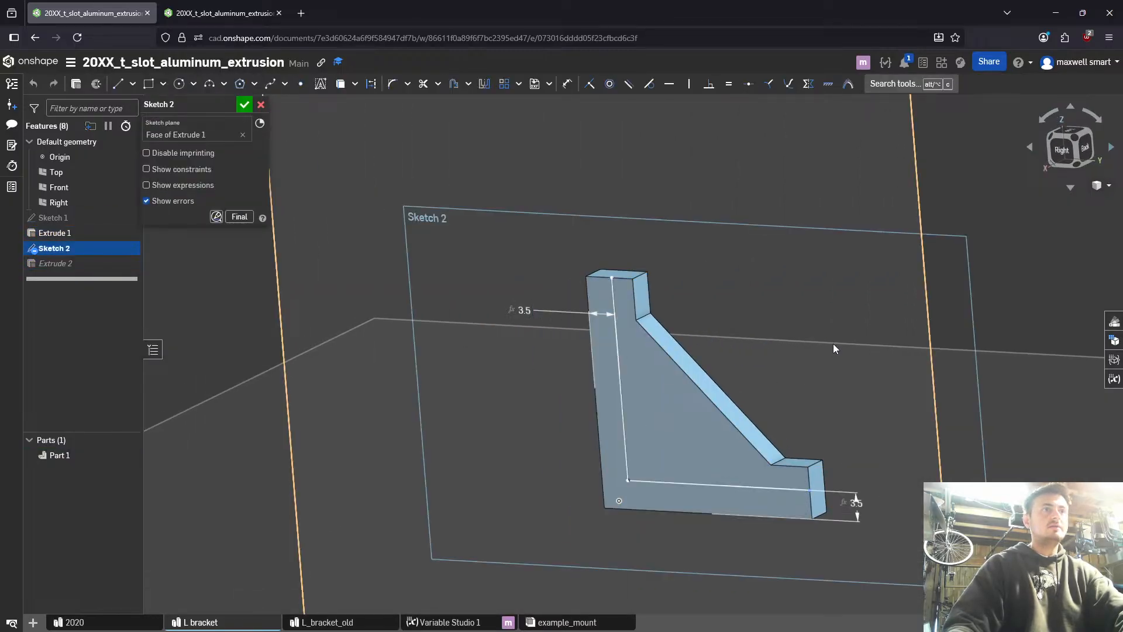
scroll(833, 343, down, 3)
mouse_move(833, 343)
right_down()
mouse_move(798, 335)
mouse_move(816, 340)
right_up()
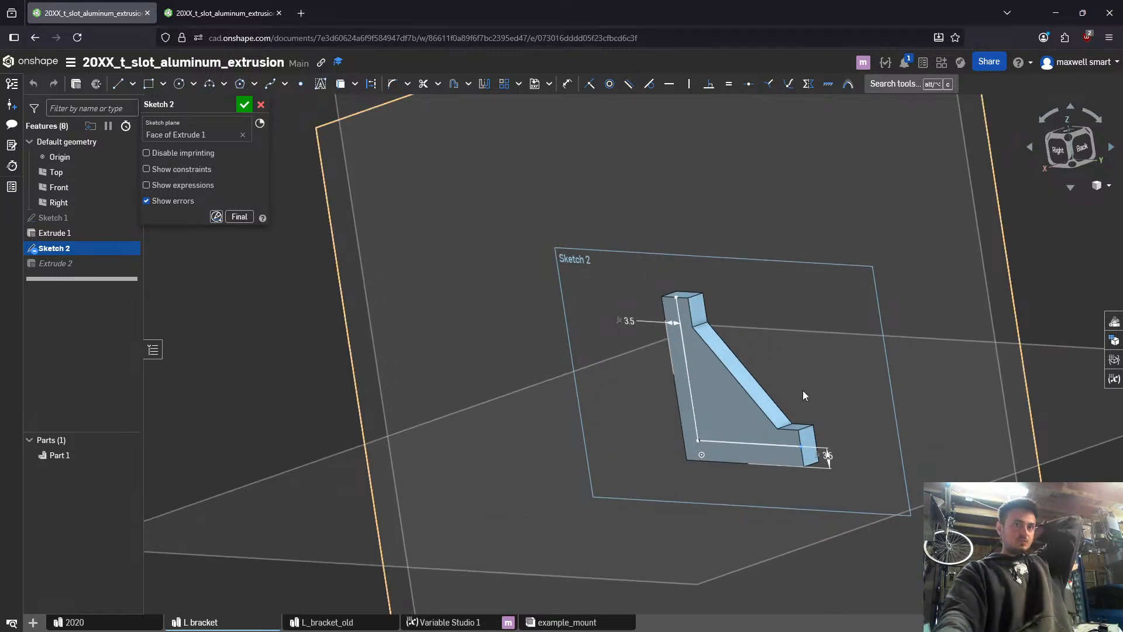
scroll(803, 391, up, 5)
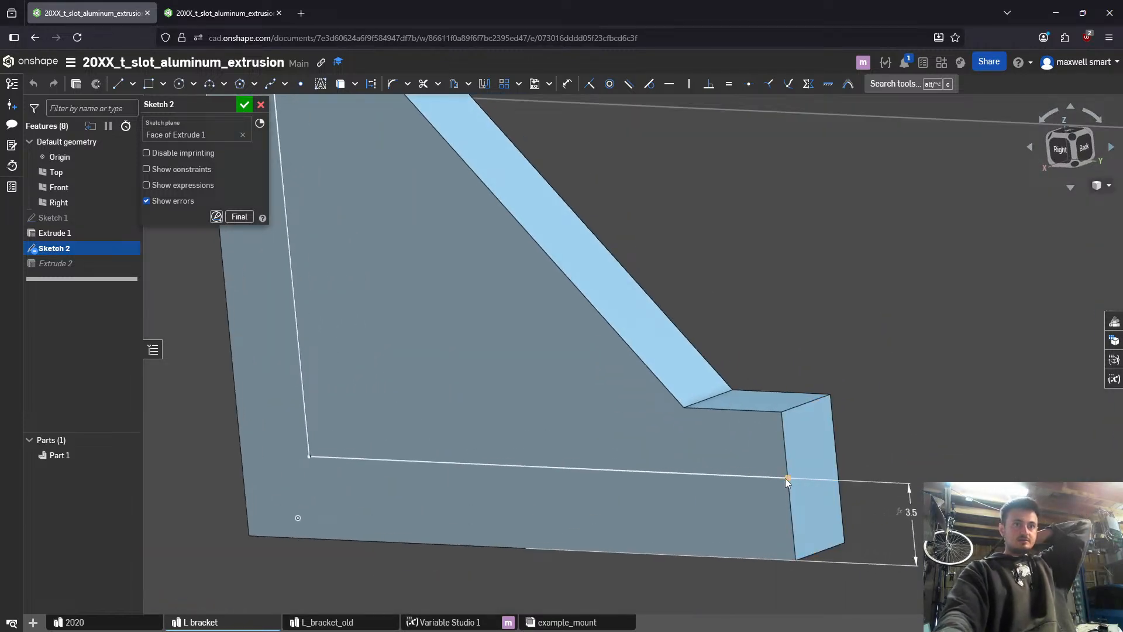
mouse_move(785, 479)
mouse_down()
mouse_move(746, 482)
mouse_move(793, 462)
mouse_move(786, 476)
mouse_up()
scroll(691, 445, up, 6)
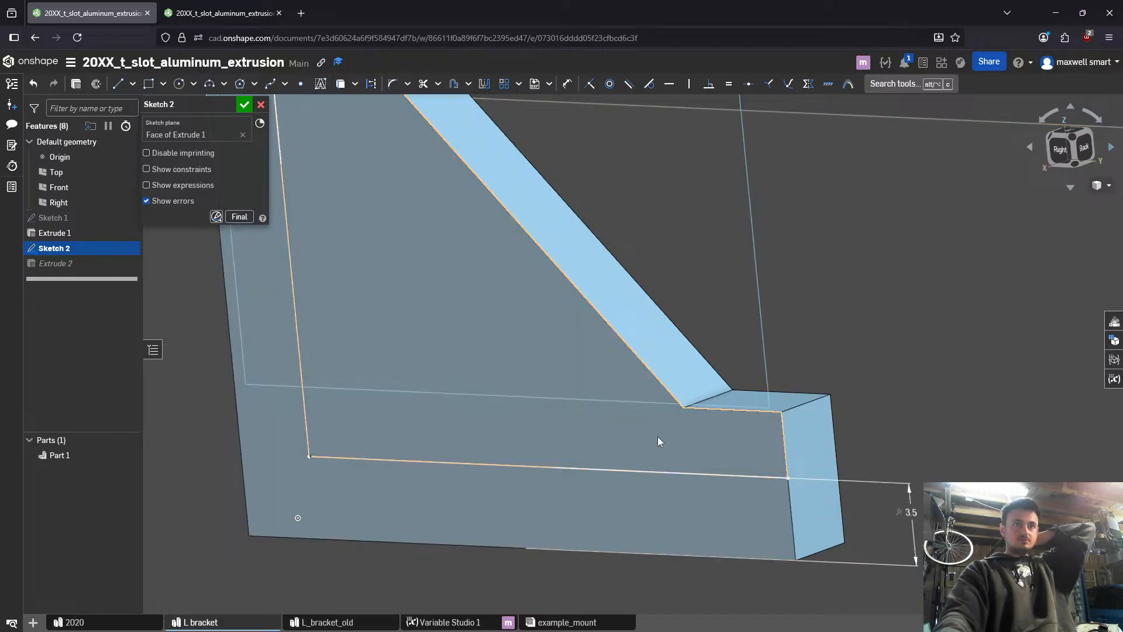
scroll(714, 348, down, 6)
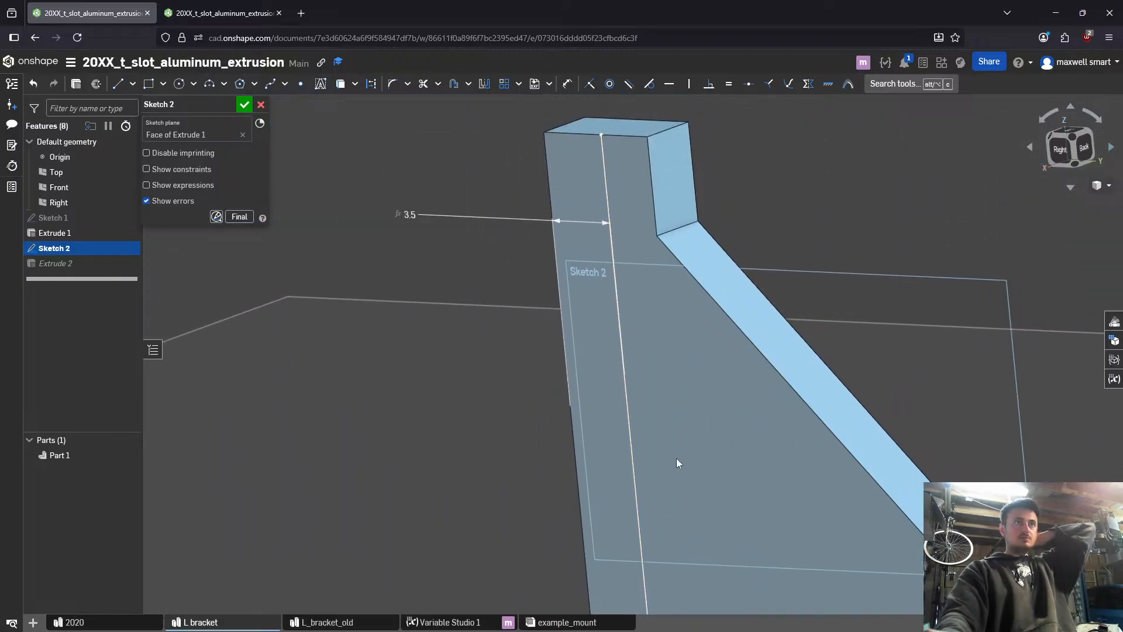
click(245, 109)
scroll(578, 388, down, 8)
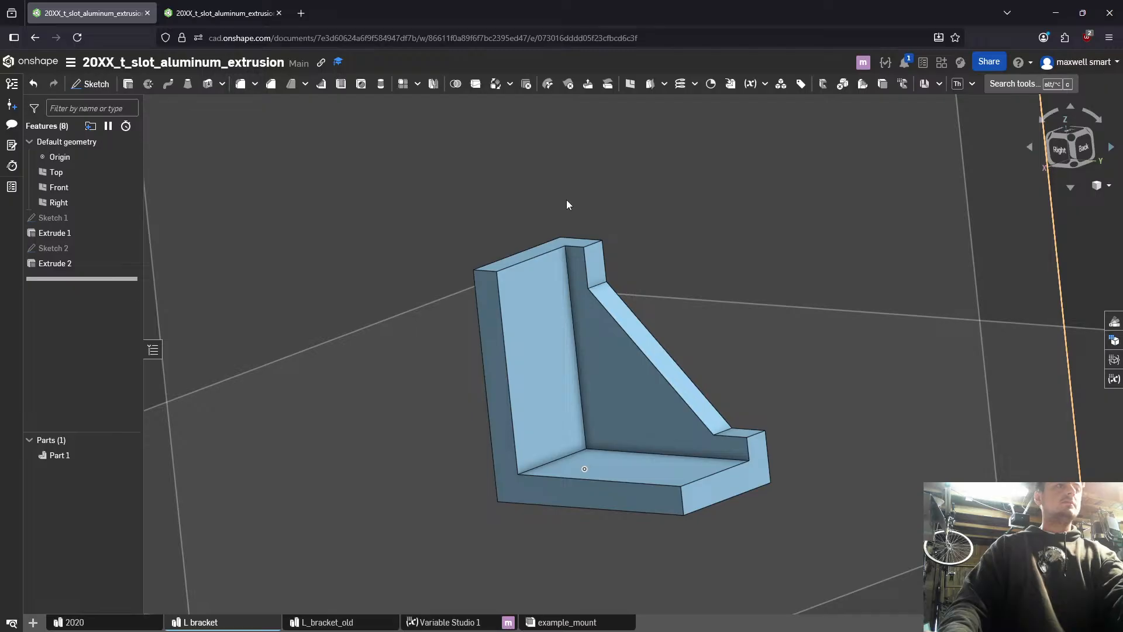
right_drag(566, 202, 577, 244)
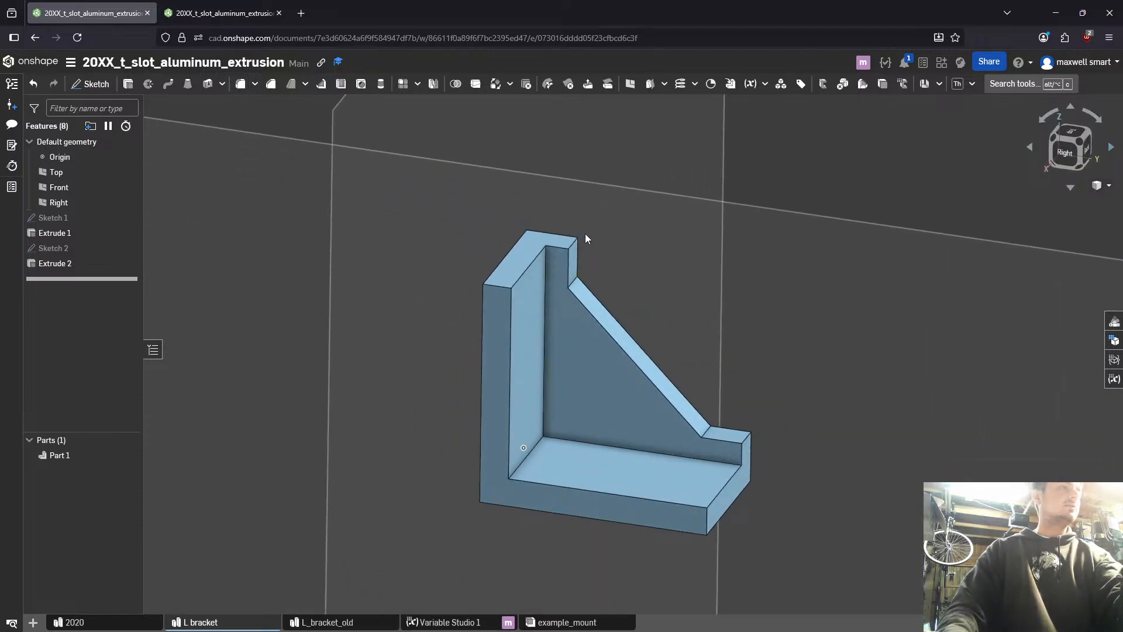
right_drag(584, 238, 707, 460)
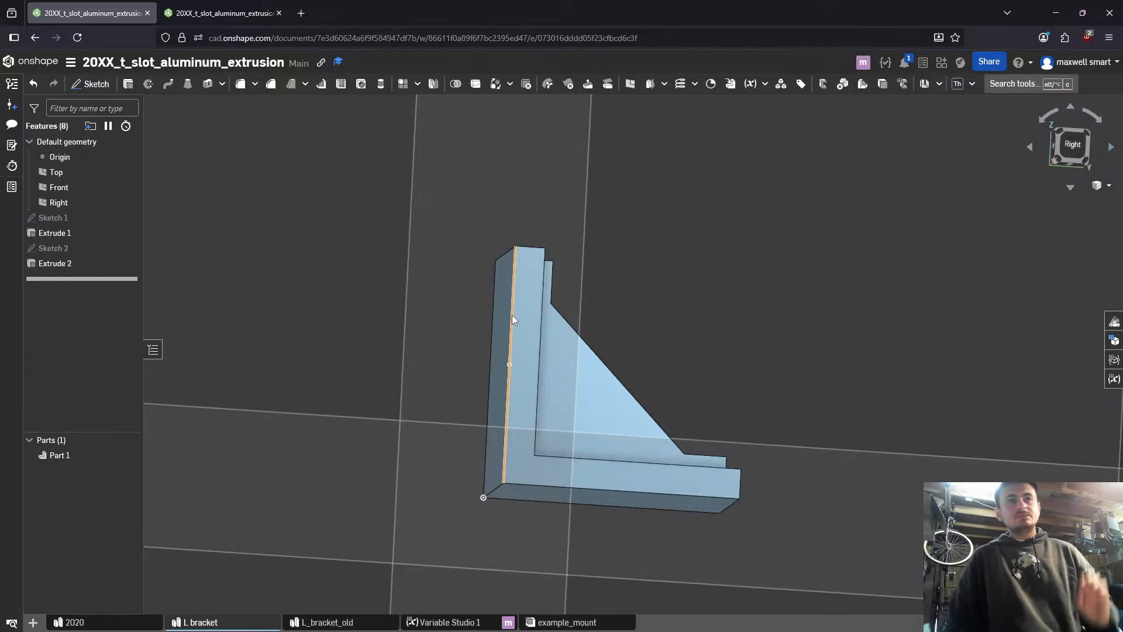
mouse_move(492, 310)
right_down()
mouse_move(551, 371)
mouse_move(469, 381)
mouse_move(665, 363)
right_up()
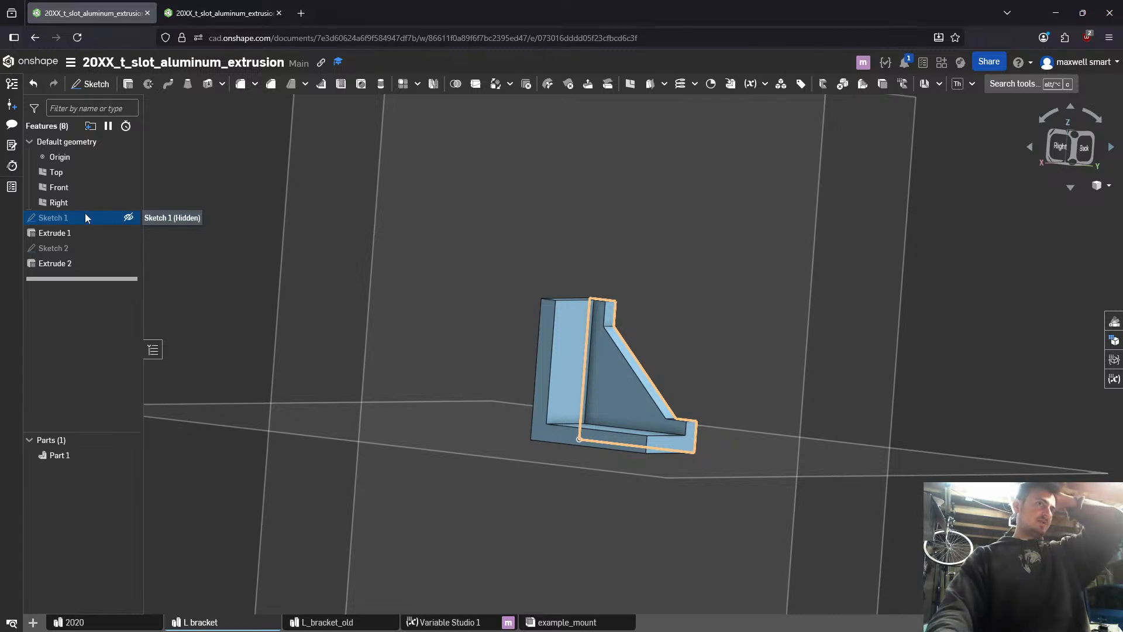
- Halve the depth of Extrude 2 by changing its expression to (#l_outer_edge_edge-2*#l_wall)/2
double_click(78, 266)
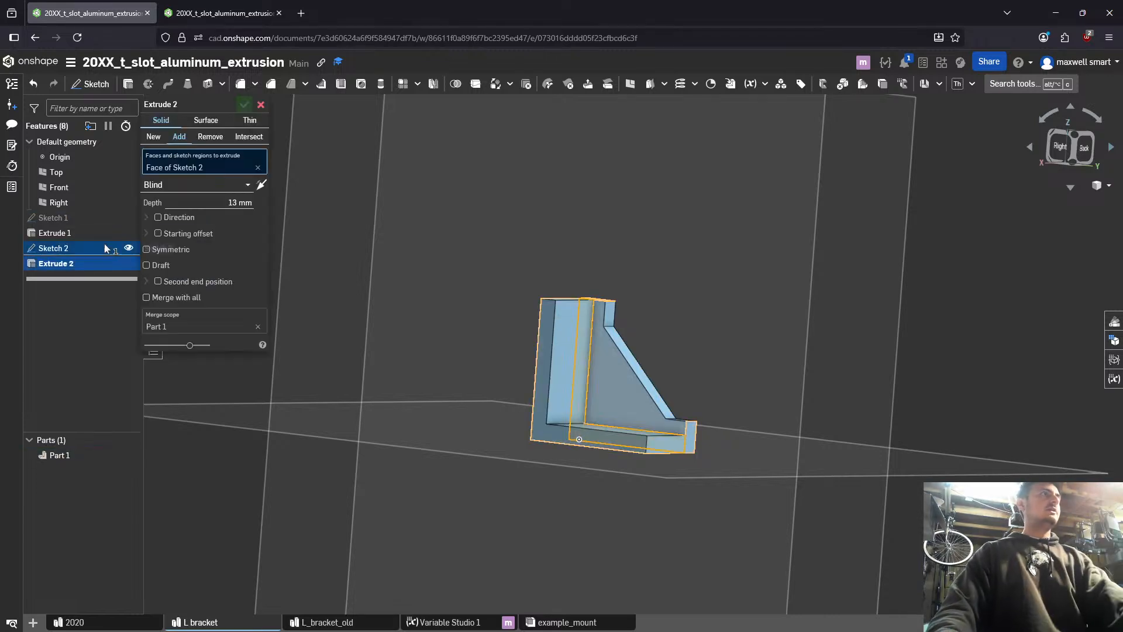
click(234, 202)
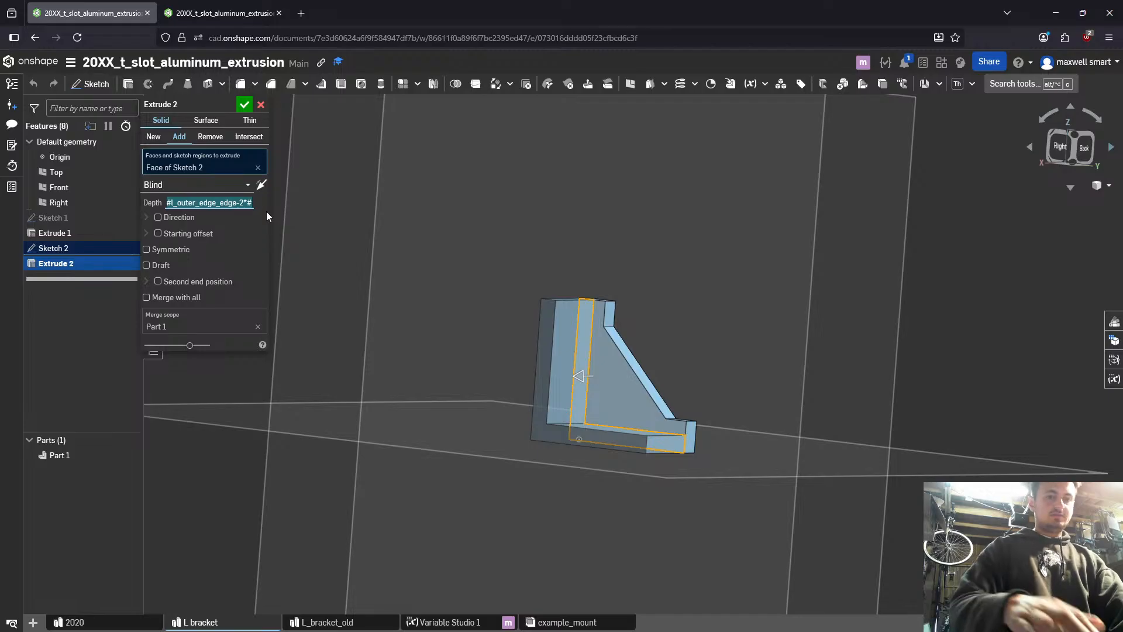
key(Home)
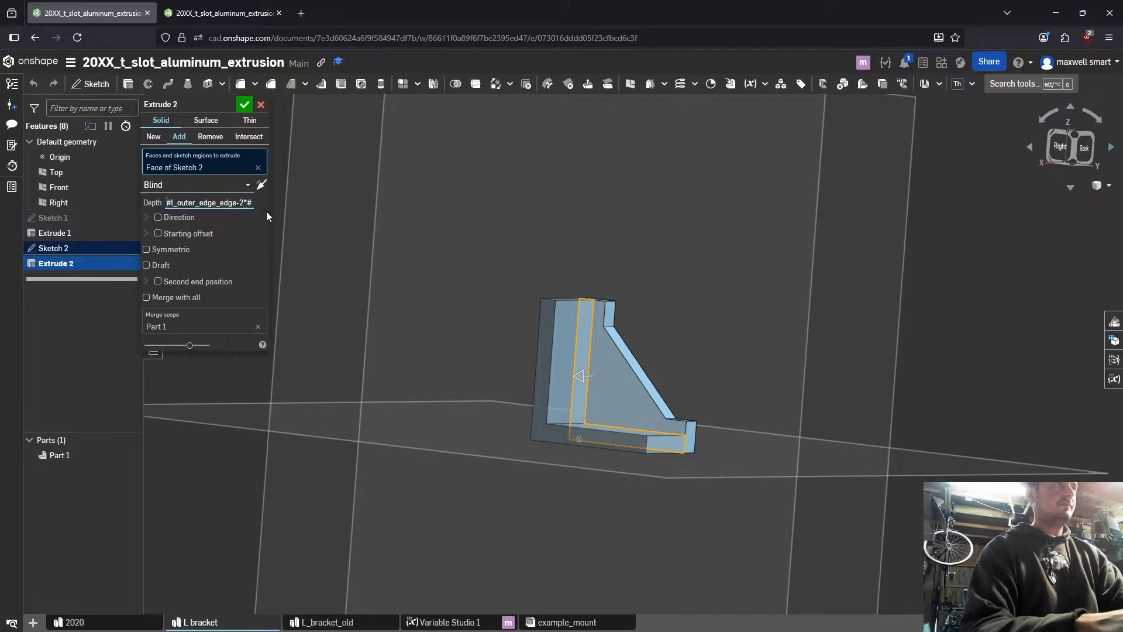
text(()
key(ctrl+e)
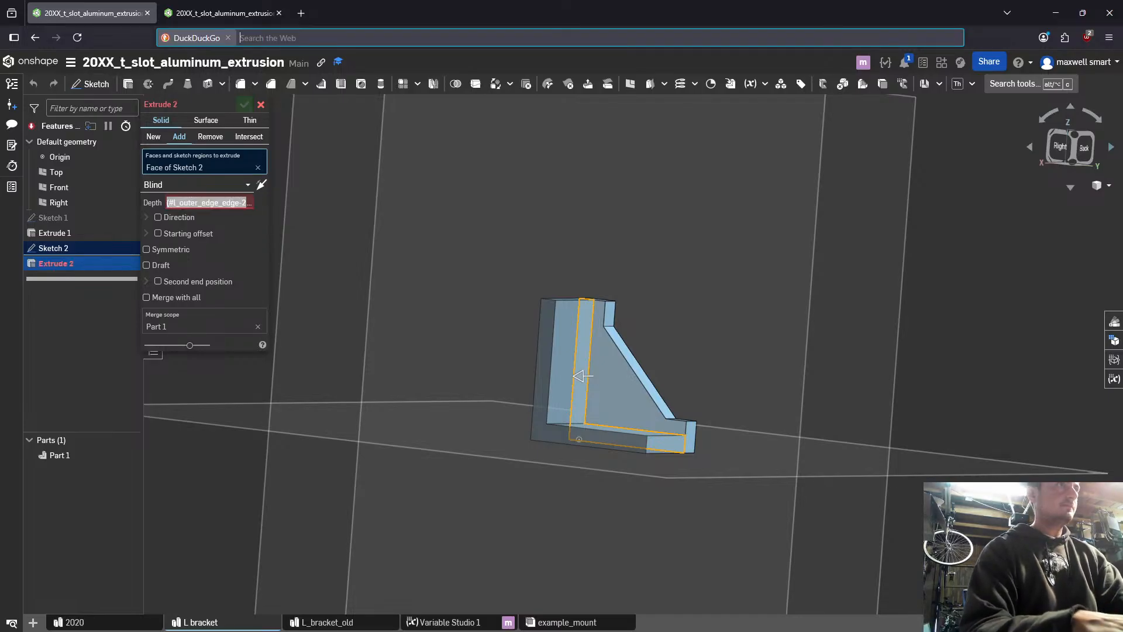
key(Escape)
click(232, 205)
mouse_move(231, 204)
mouse_down()
mouse_move(313, 205)
mouse_move(226, 203)
mouse_move(249, 203)
mouse_up()
key(Right)
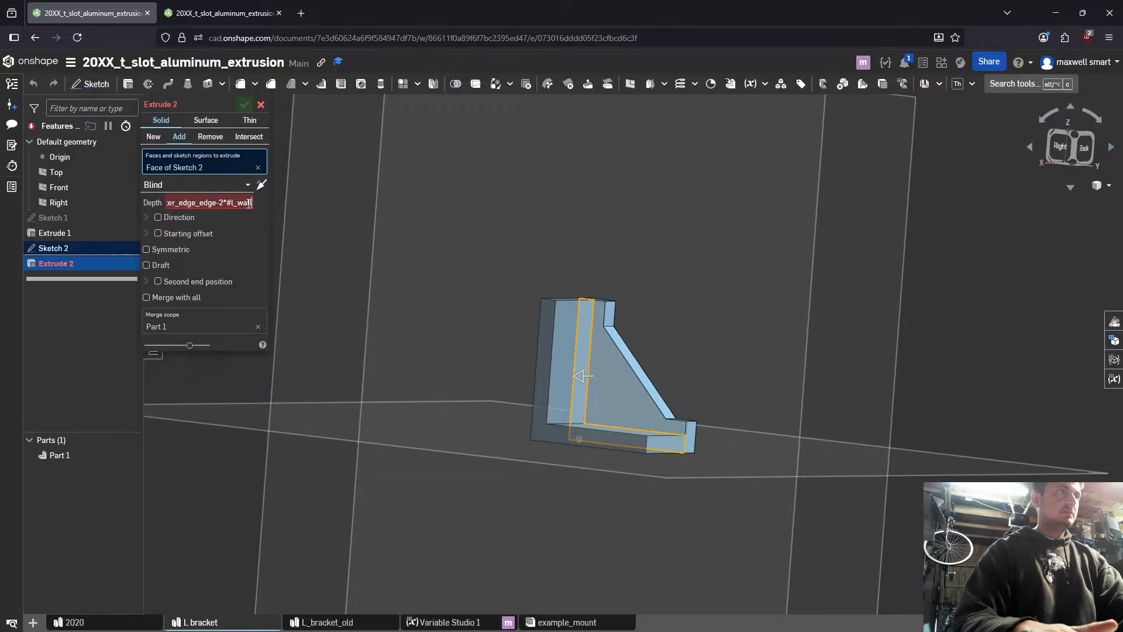
text()/2)
key(Return)
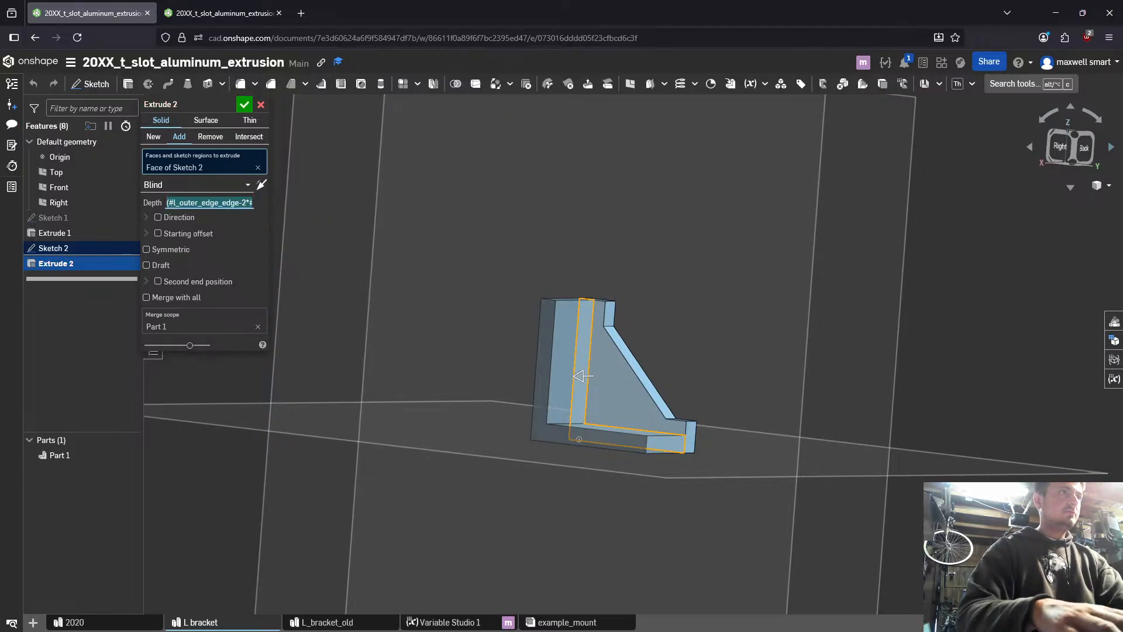
key(Return)
- Mirror Part 1 about the L-shaped end face of Extrude 2, adding the mirrored half to Part 1
right_drag(393, 146, 485, 307)
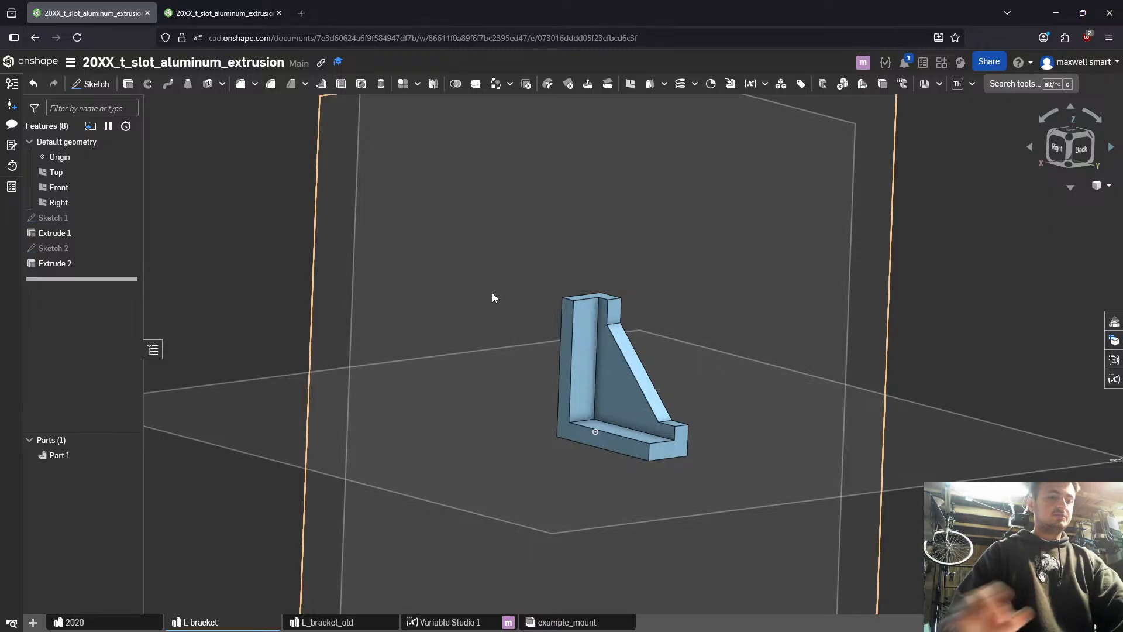
key(alt+c)
text(mi)
key(Return)
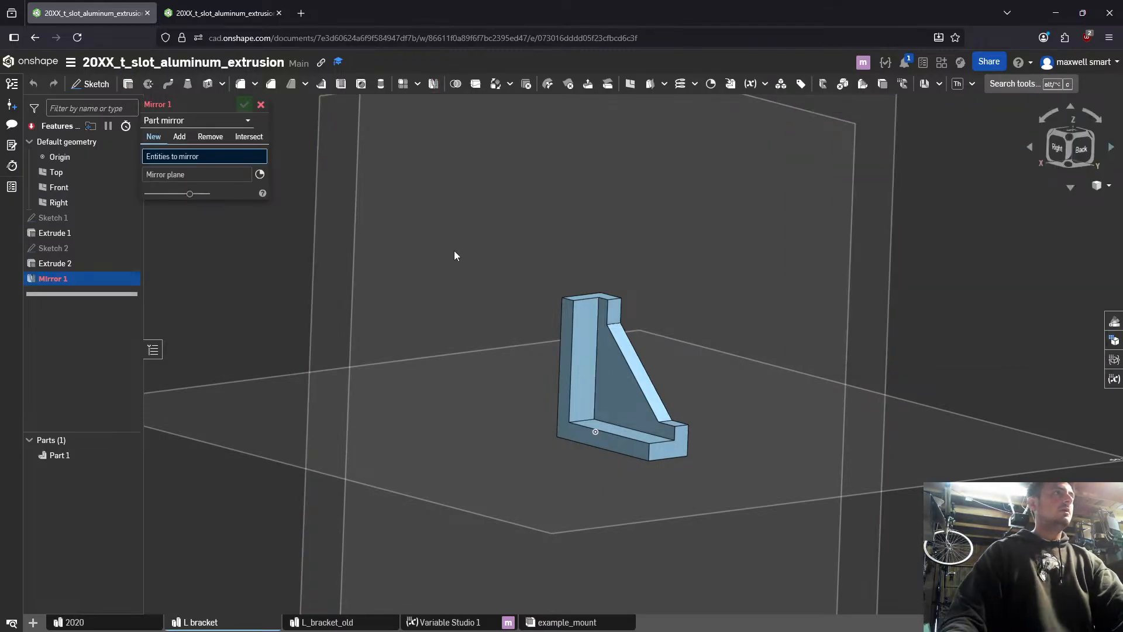
click(184, 141)
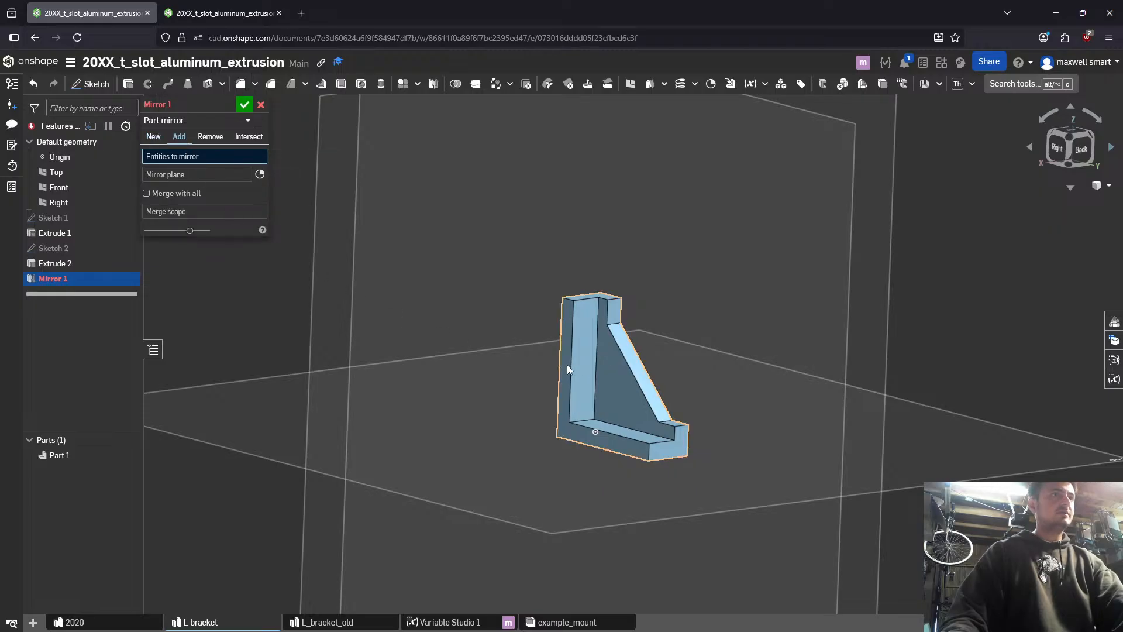
click(567, 364)
click(184, 186)
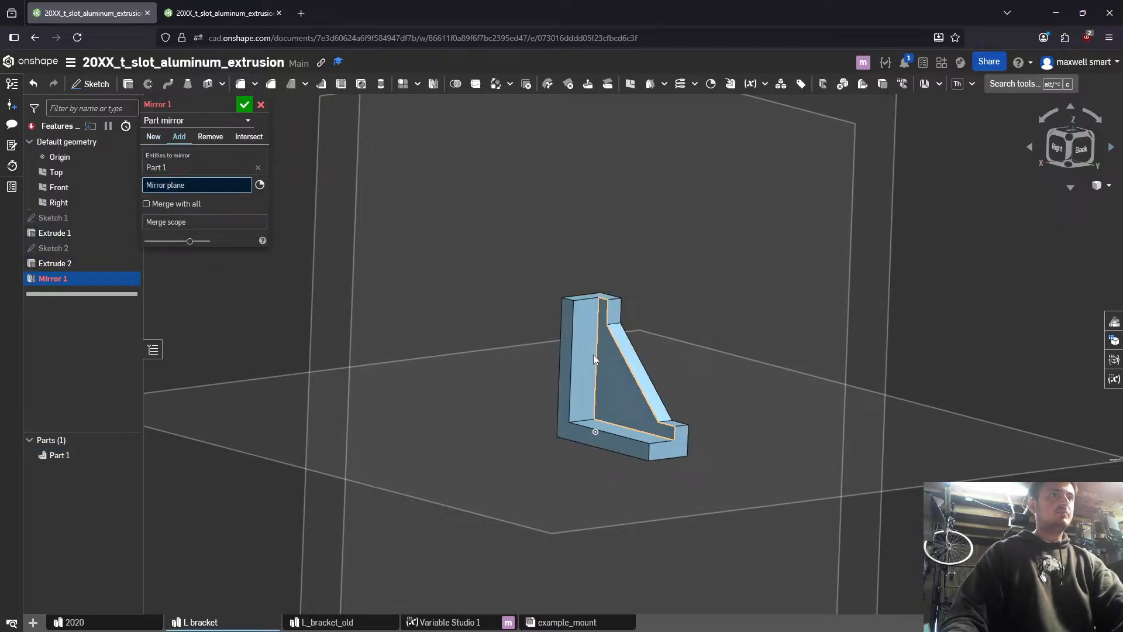
click(564, 342)
right_drag(569, 345, 524, 348)
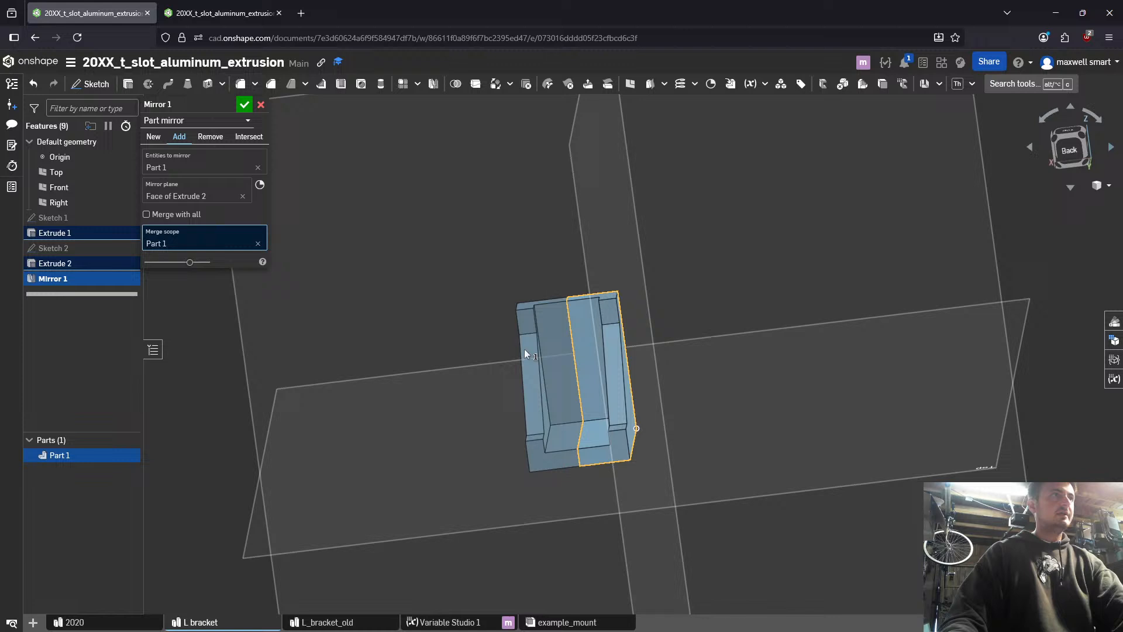
click(245, 106)
right_drag(713, 310, 827, 295)
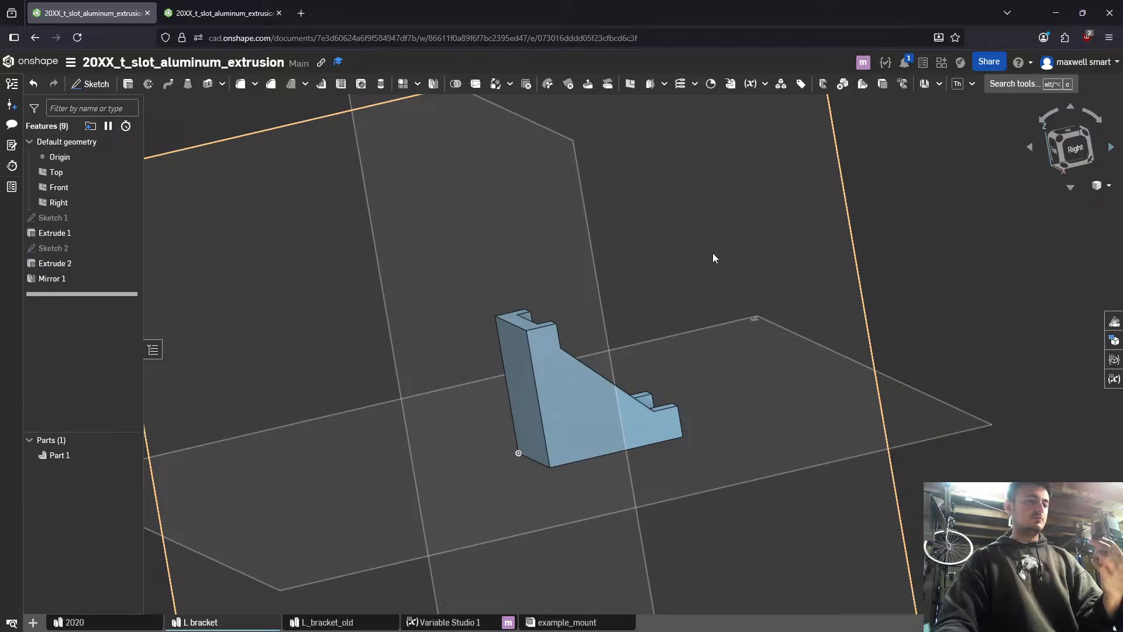
- In Variable Studio 1, add a length variable named l_stadium_slot_width with the value 6.5 mm
click(222, 12)
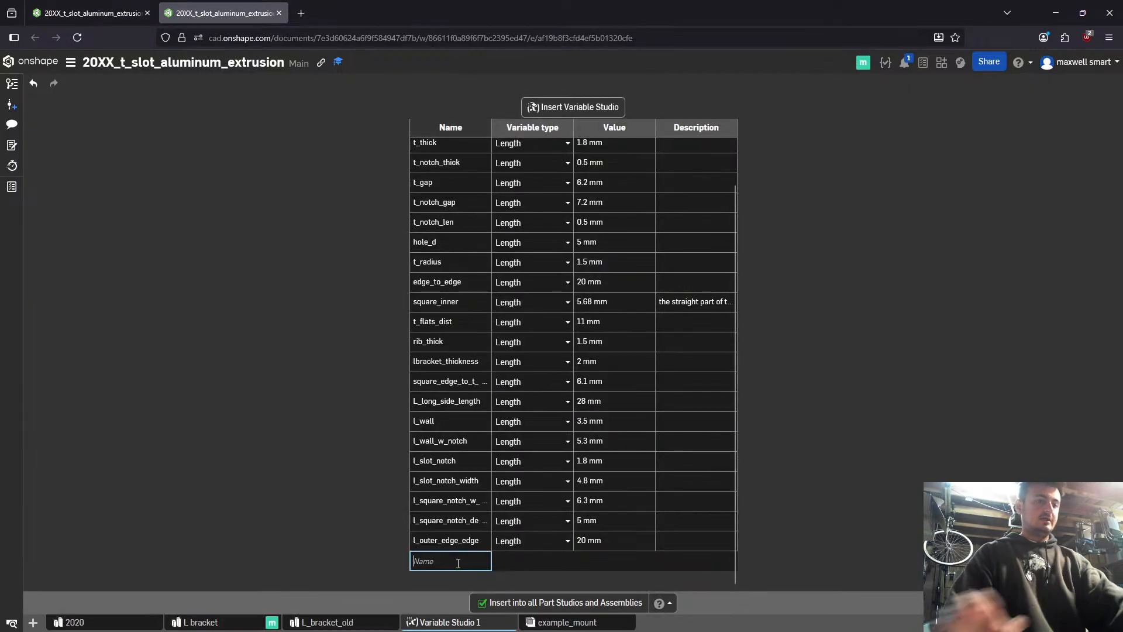
text(l_sl)
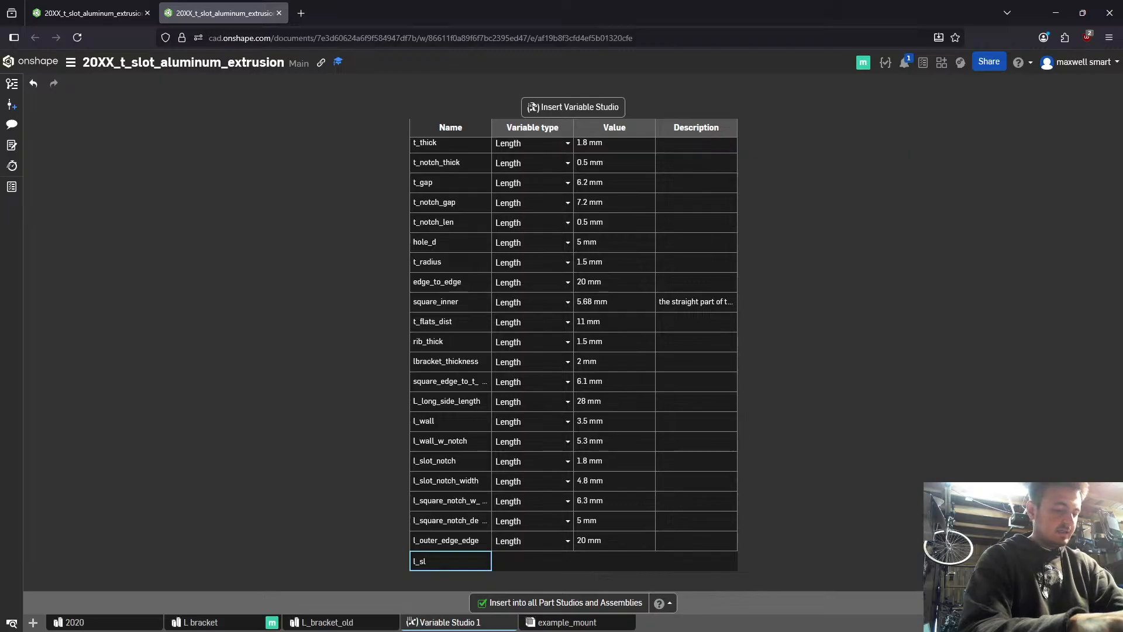
text(ot)
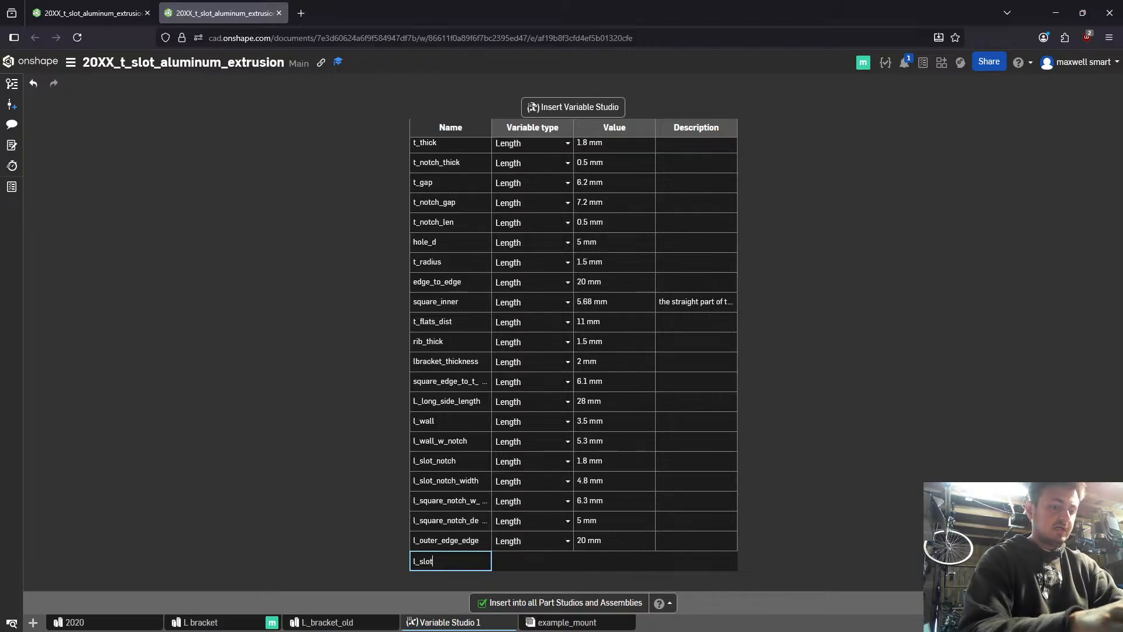
text(_width)
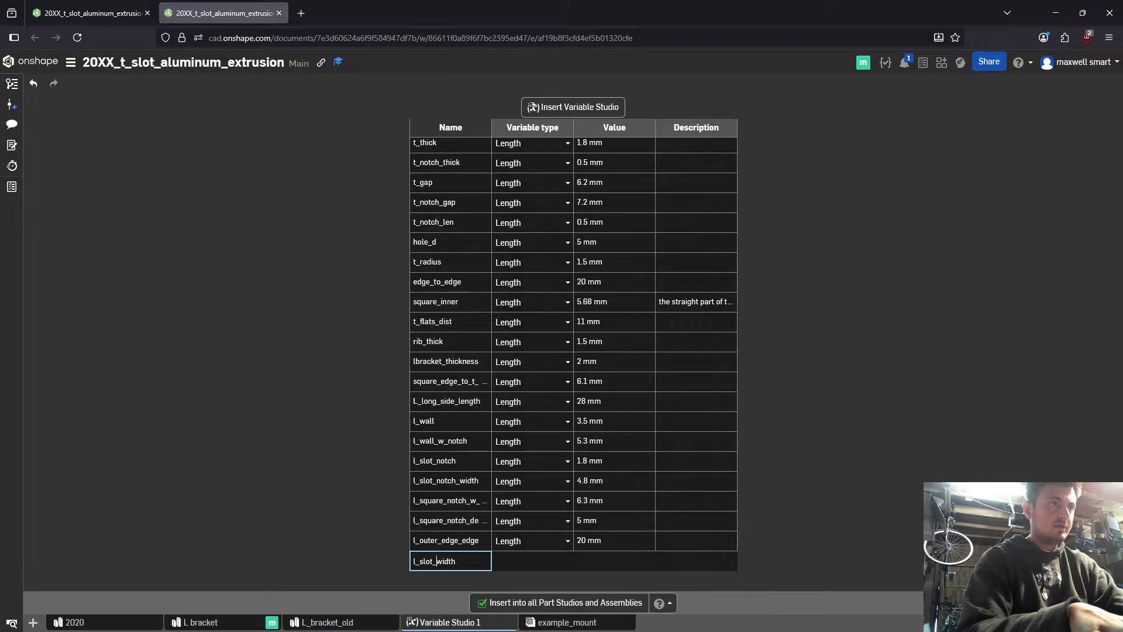
text(stadium)
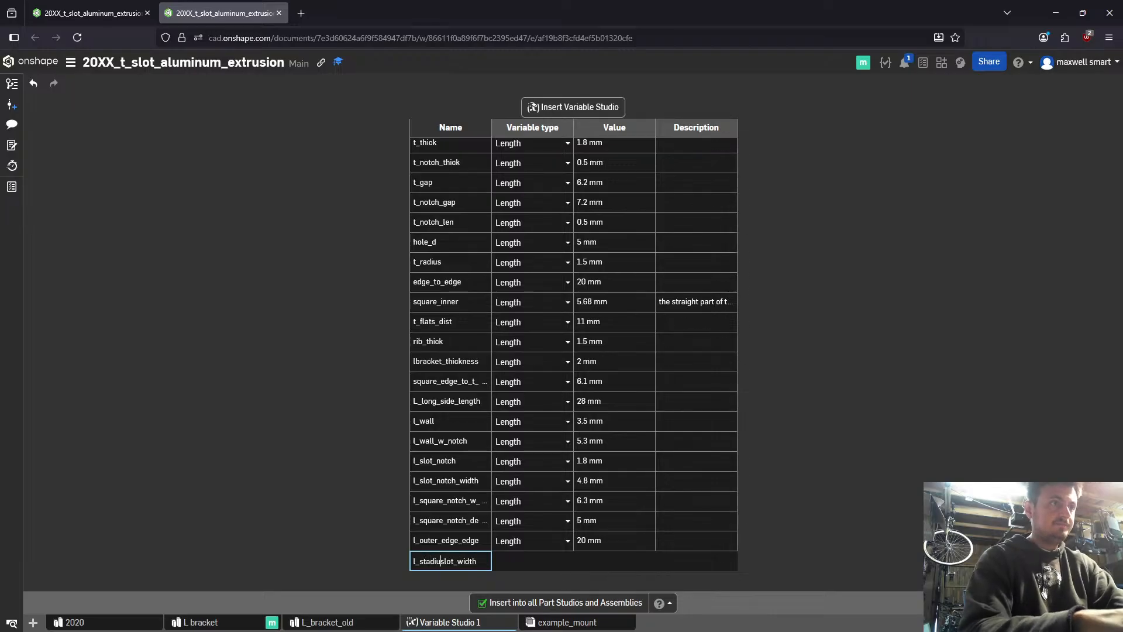
text(_)
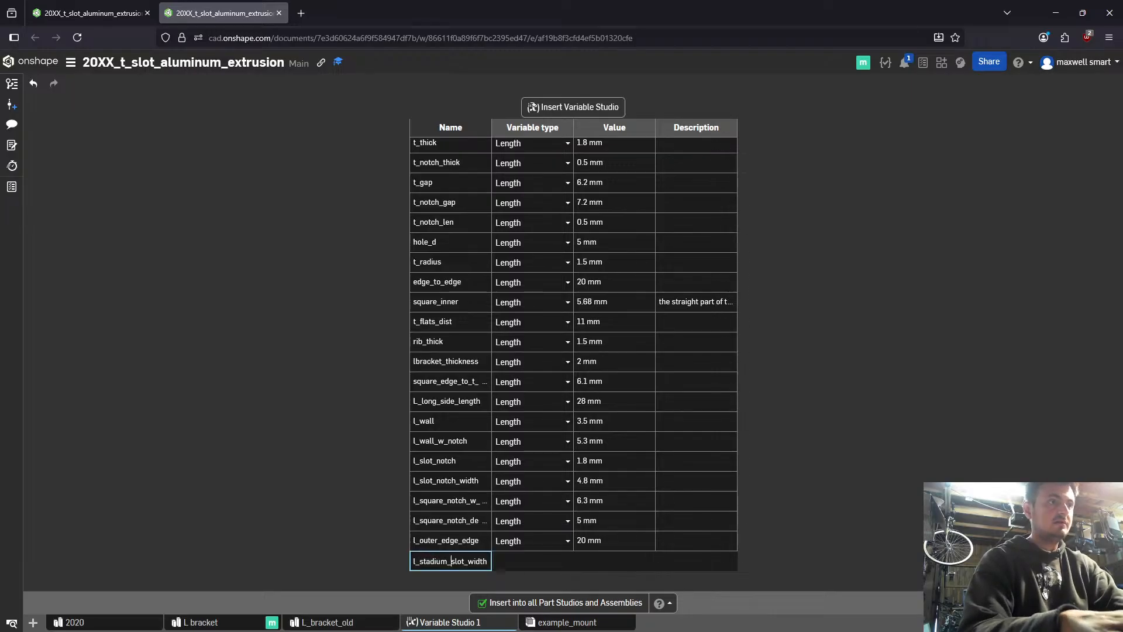
key(Return)
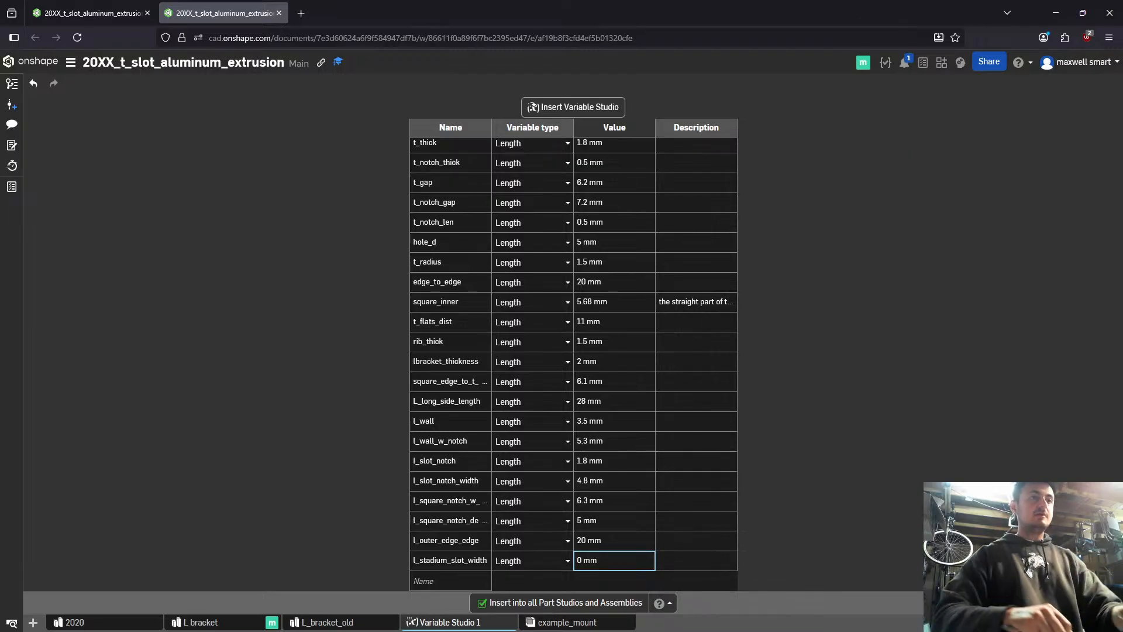
text(6.5)
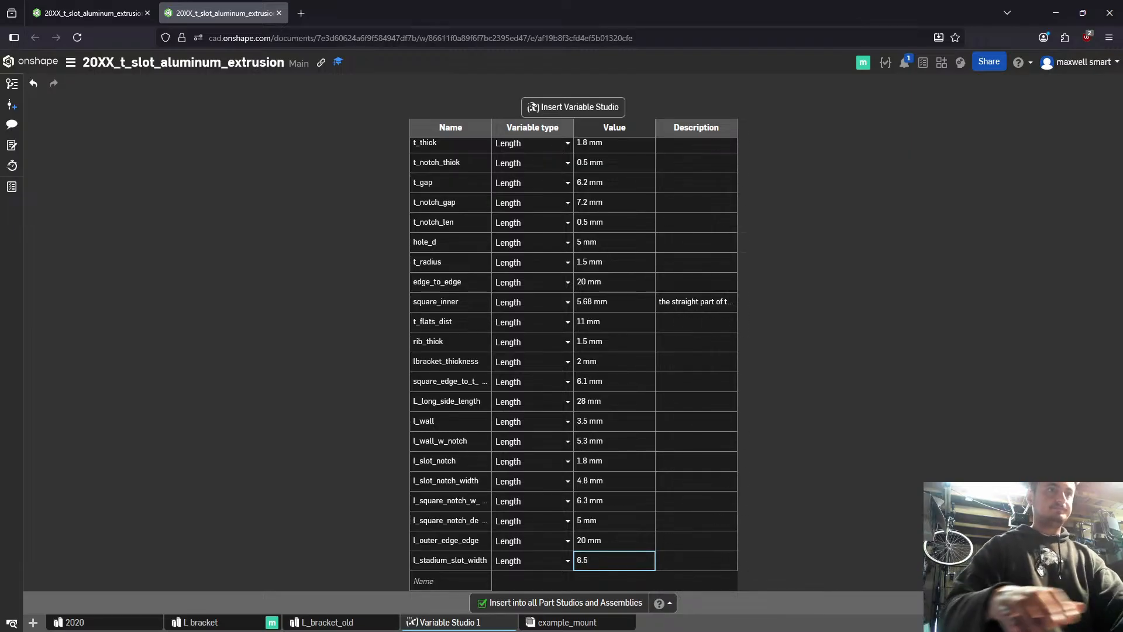
key(Return)
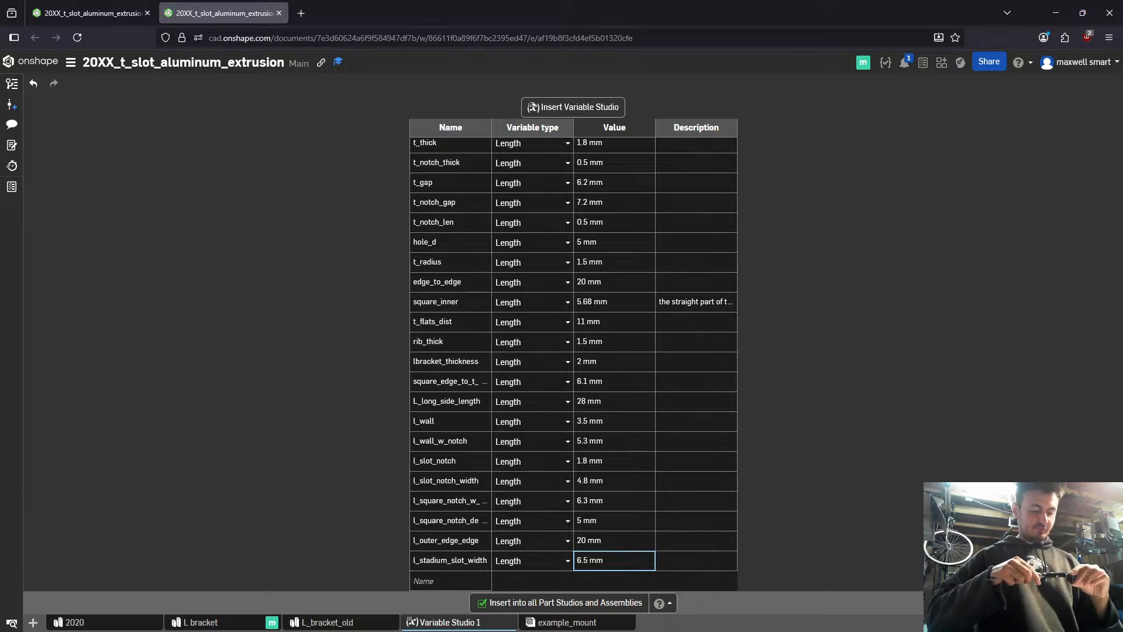
- Add another length variable named l_stadium_slot_length directly below l_stadium_slot_width
key(Left)
key(Left)
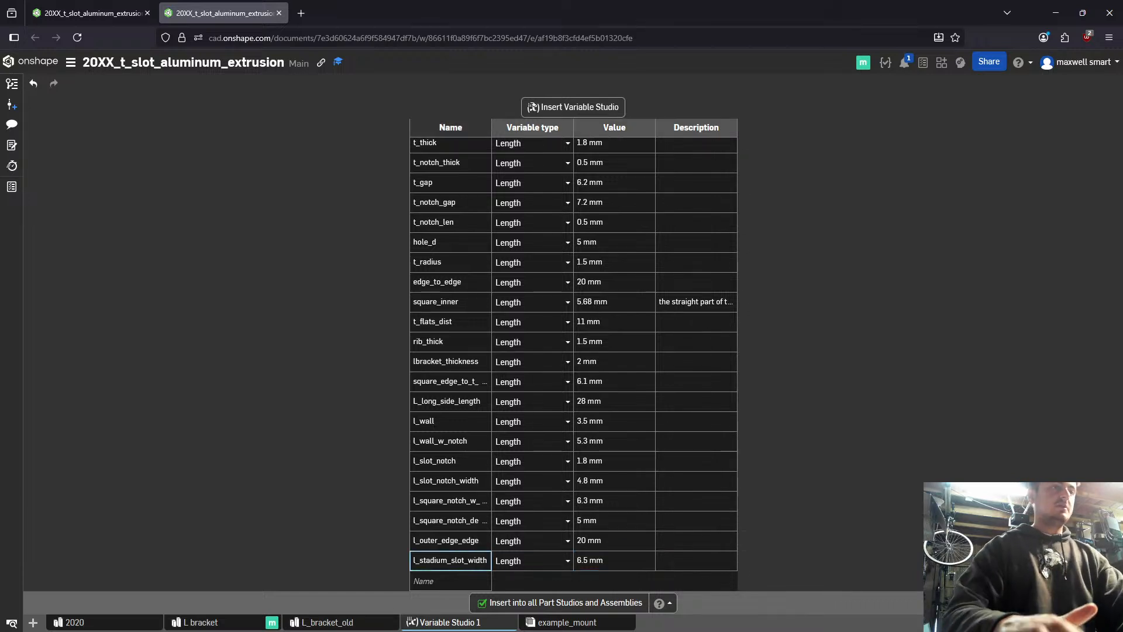
key(Down)
key(Up)
key(Down)
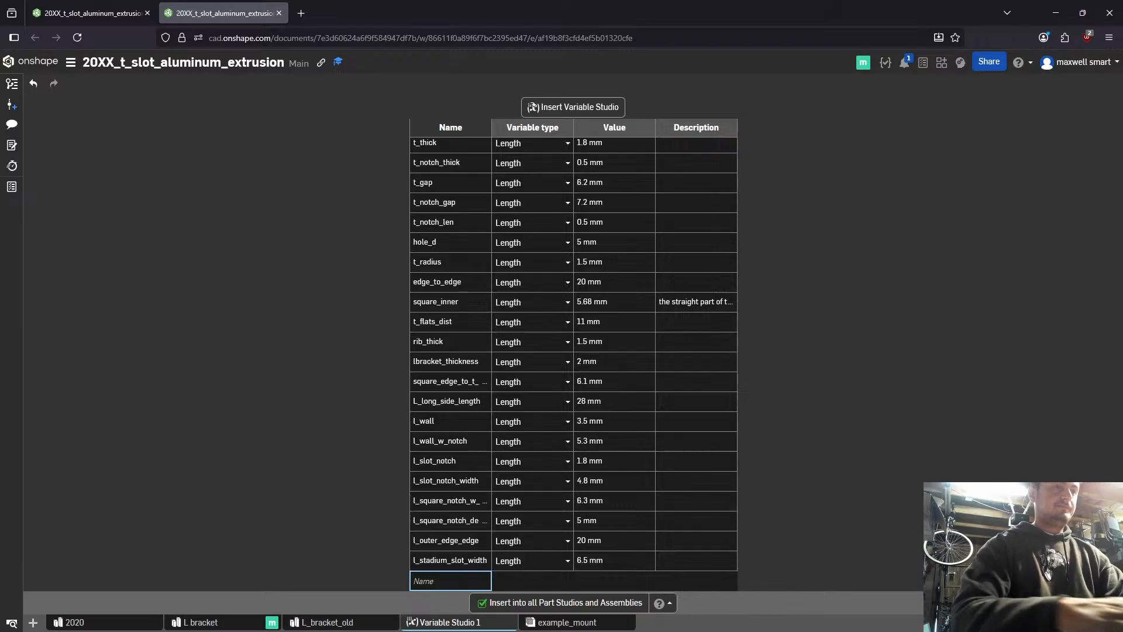
text(l_stadium_slot_lendgh)
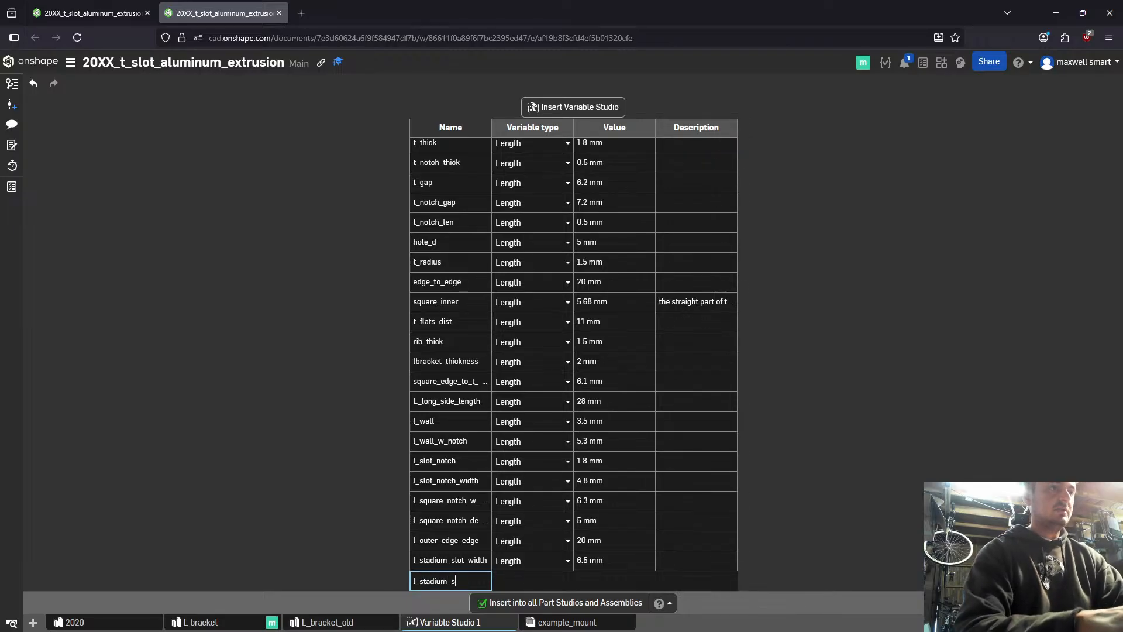
key(BackSpace)
key(BackSpace)
key(BackSpace)
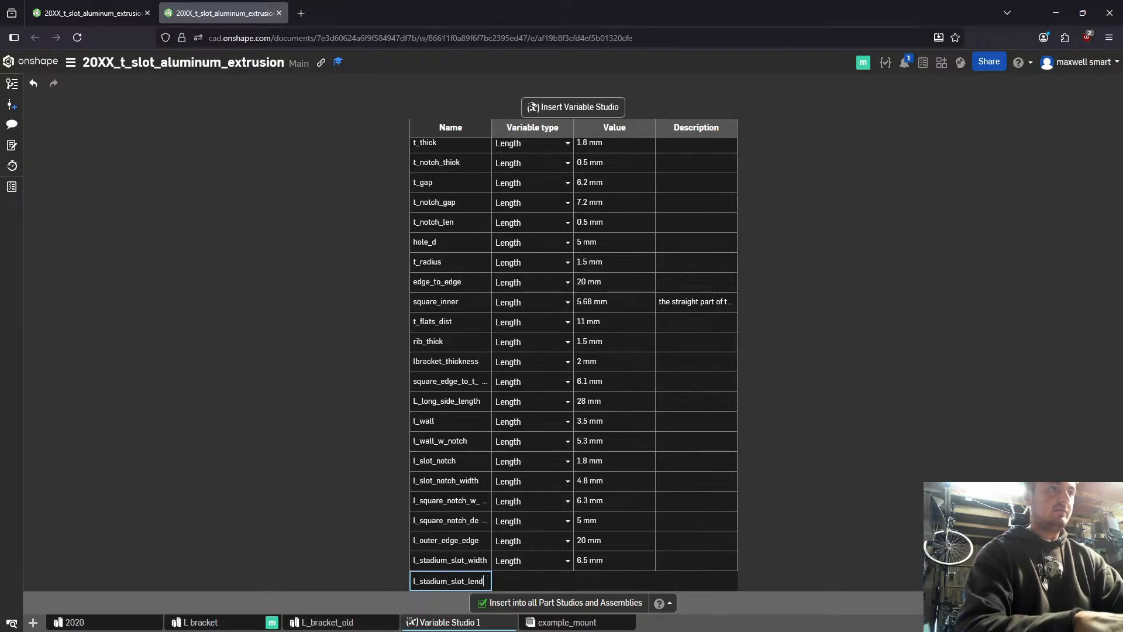
text(th)
key(BackSpace)
key(BackSpace)
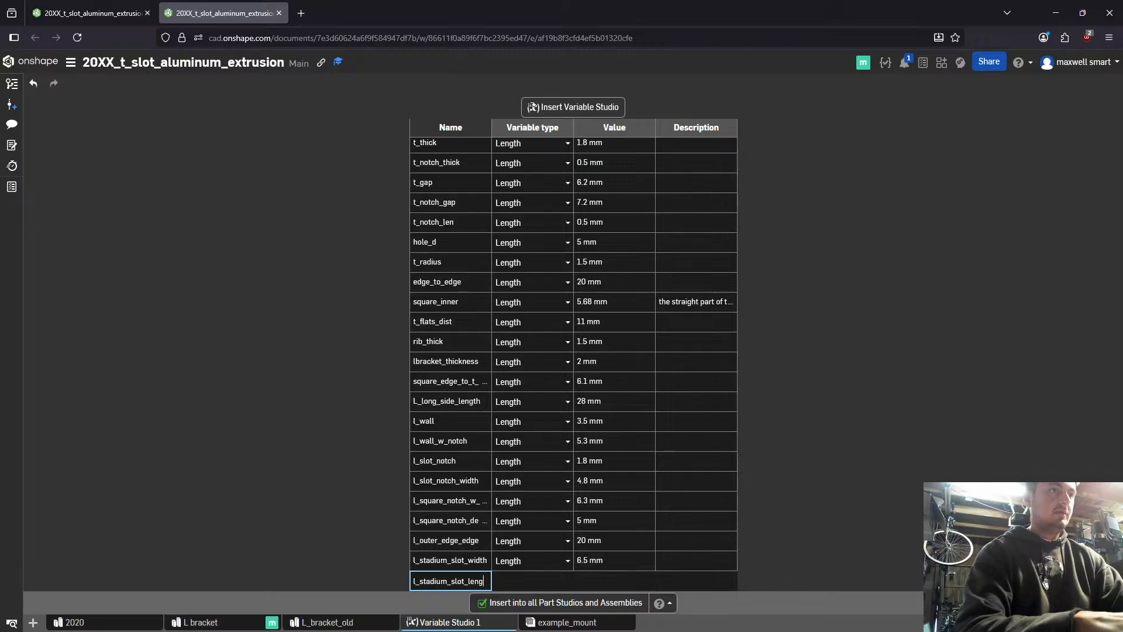
text(gth)
key(BackSpace)
key(Return)
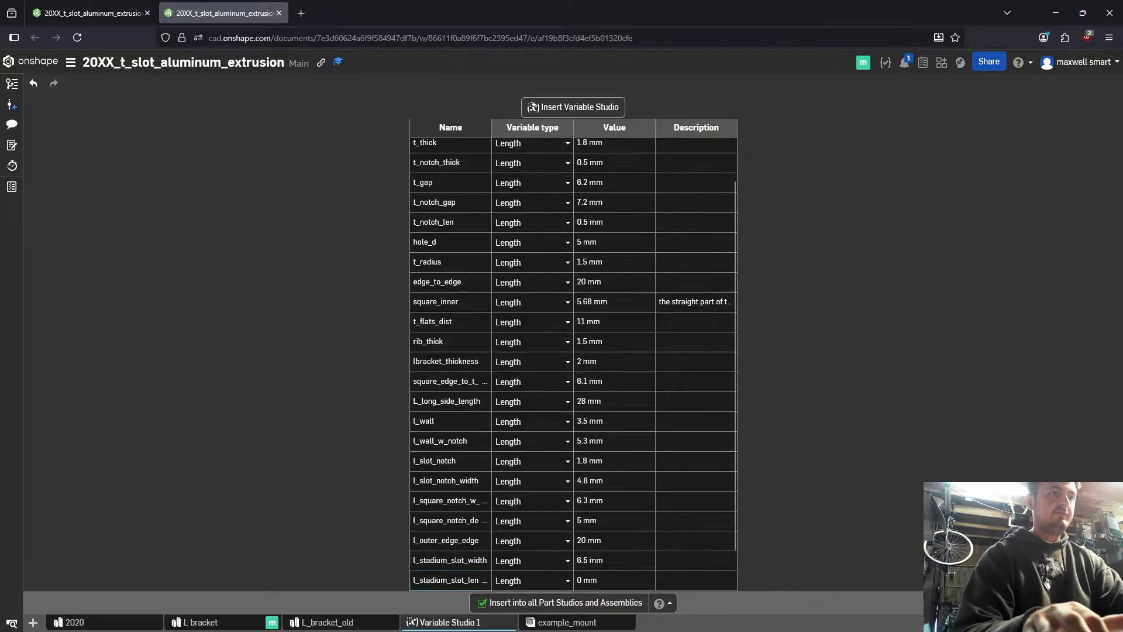
- Set the value of l_stadium_slot_length to 11.5 mm and dismiss the paste notification
key(Tab)
key(Tab)
text(1)
text(1.5 mm)
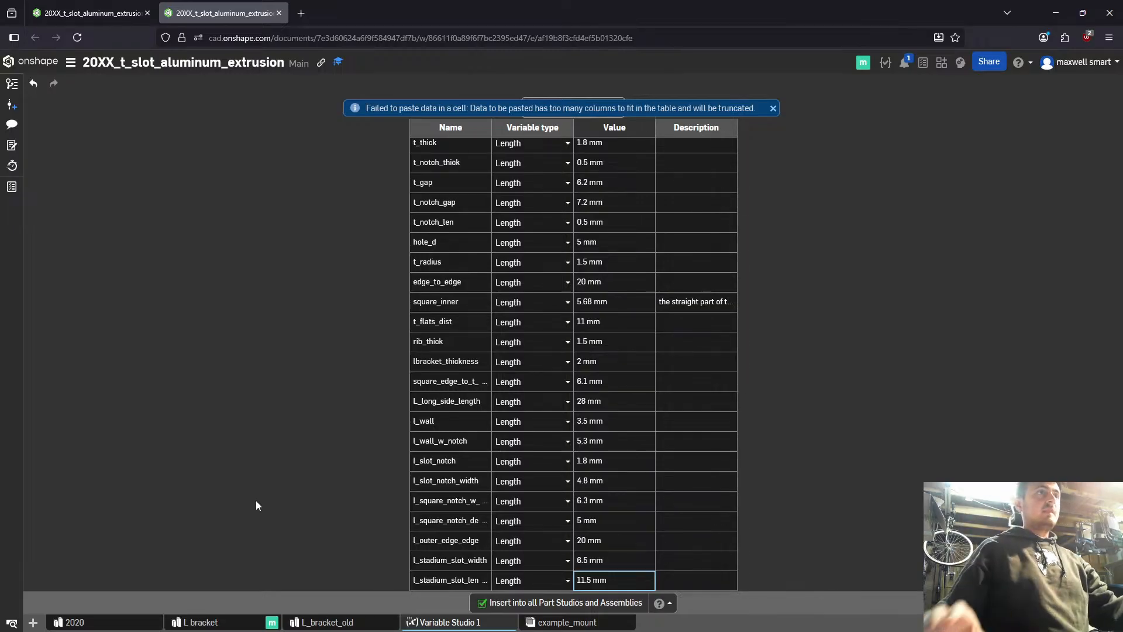
click(277, 416)
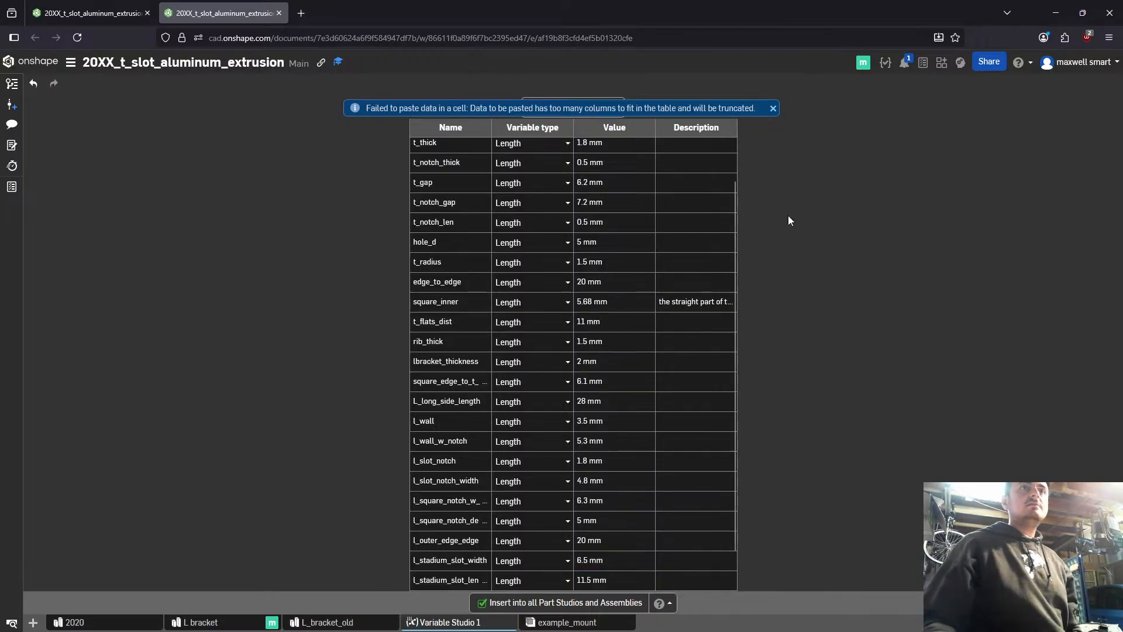
click(772, 108)
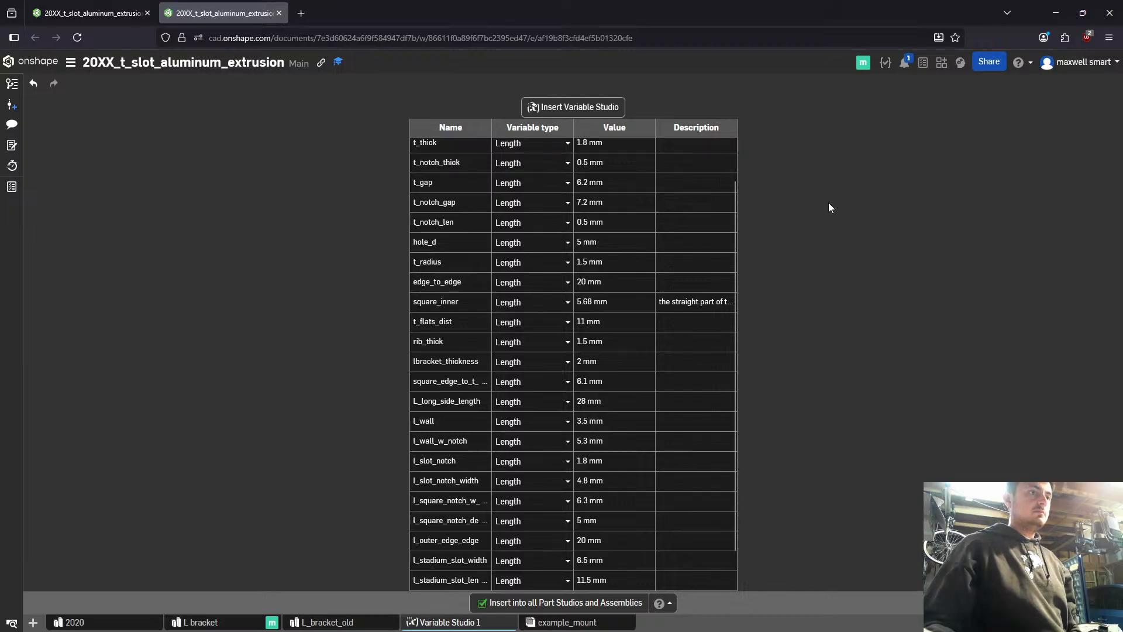
scroll(669, 465, down, 2)
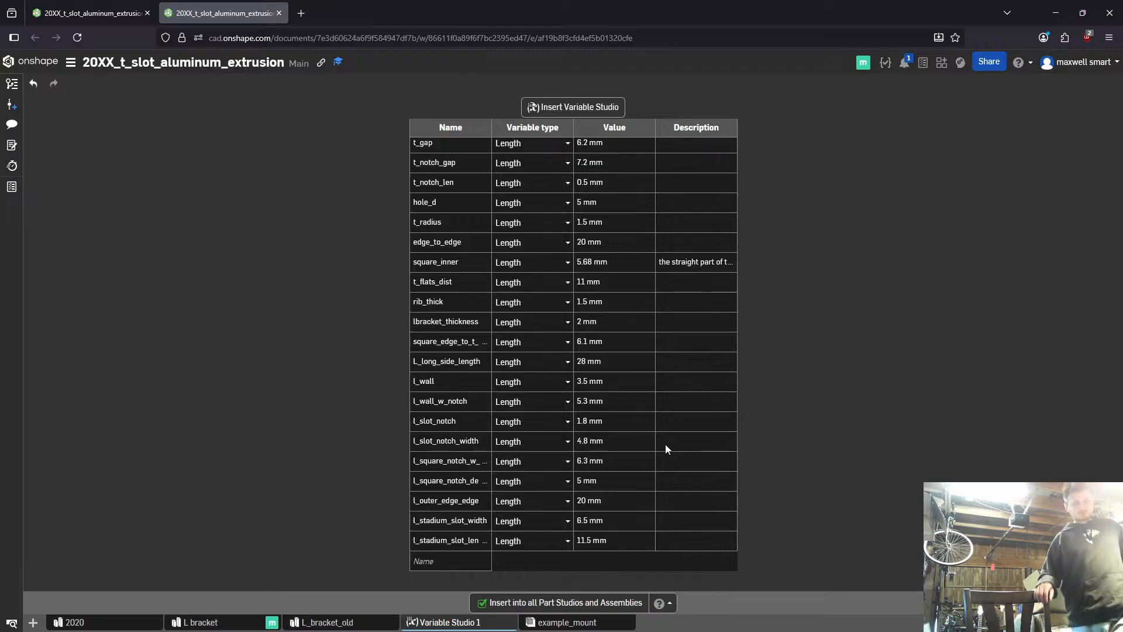
- Return to the L bracket studio and start a sketch on the bracket's recessed inner floor face, viewed straight on
click(71, 6)
right_drag(526, 328, 545, 430)
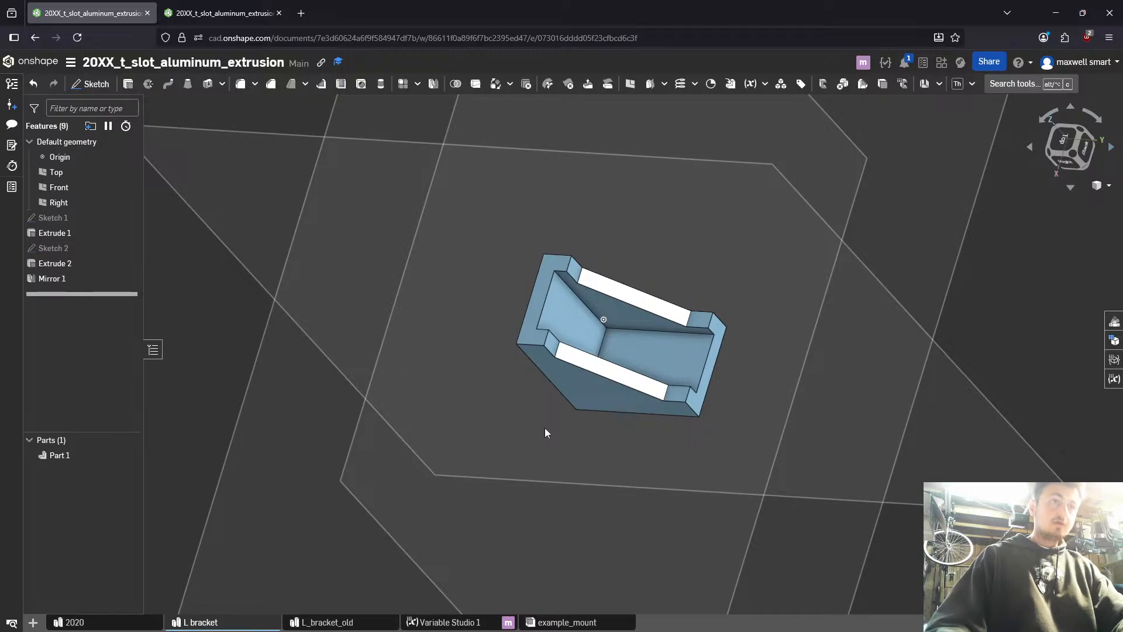
mouse_move(545, 428)
right_down()
mouse_move(524, 444)
mouse_move(566, 410)
mouse_move(524, 430)
right_up()
click(688, 387)
key(shift+s)
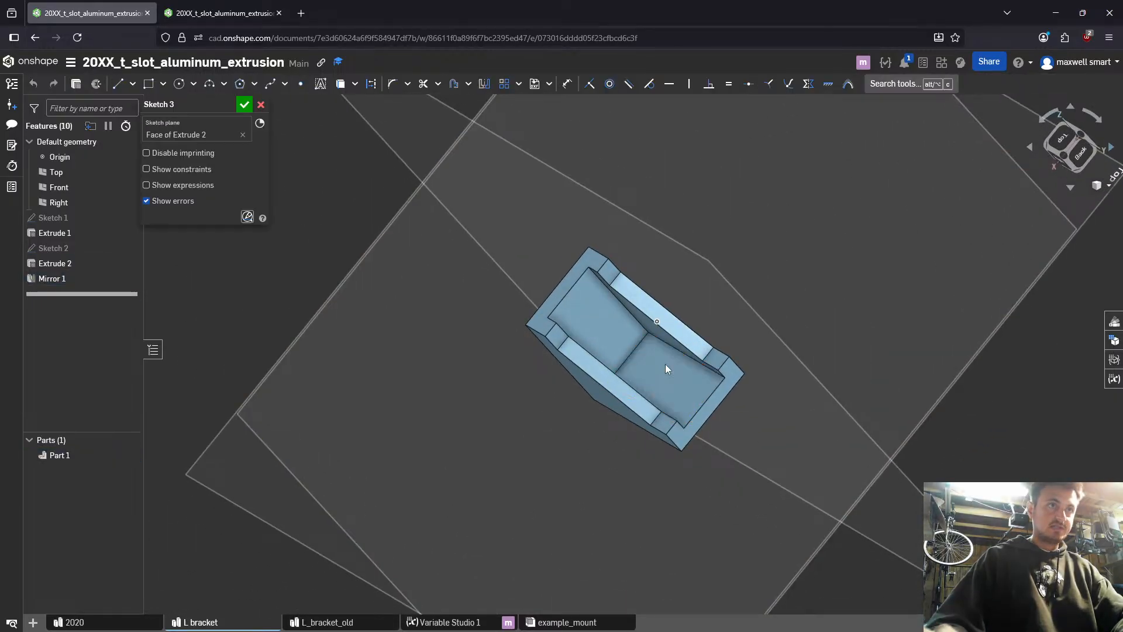
key(n)
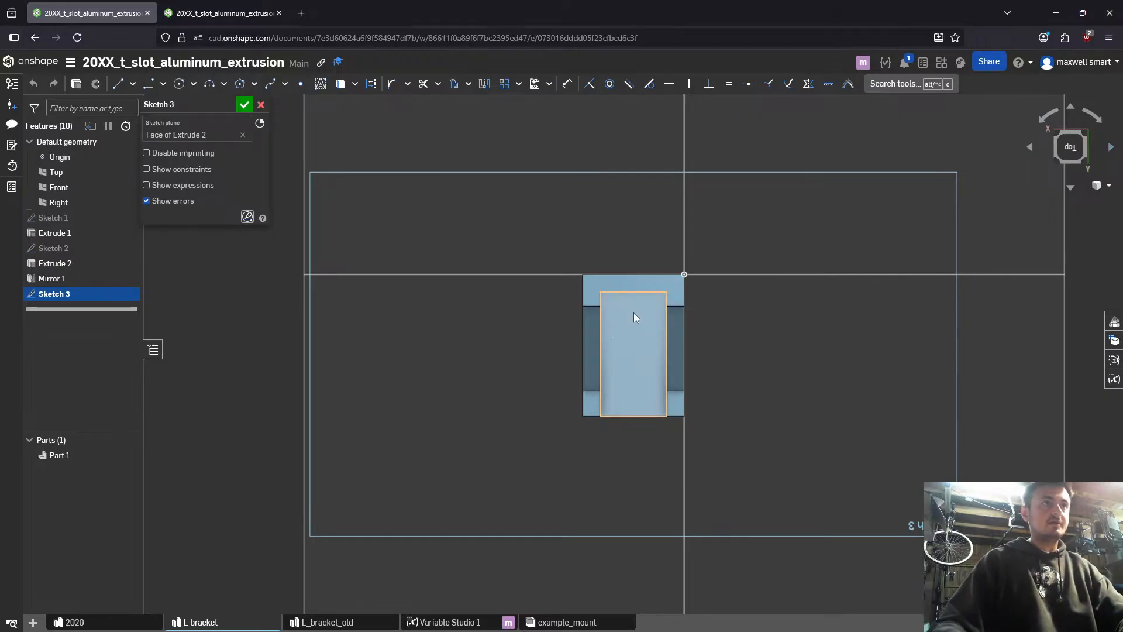
- Sketch a corner rectangle about 5.9 by 12.5 mm in the middle of the recessed face, with its long sides along the recess
key(l)
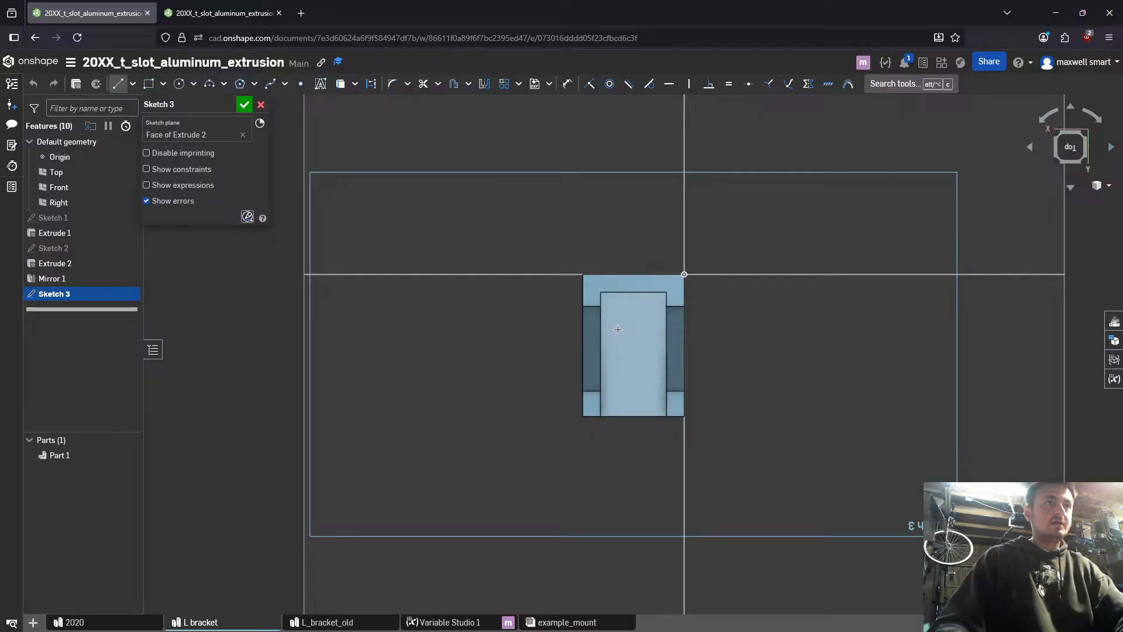
key(g)
click(617, 323)
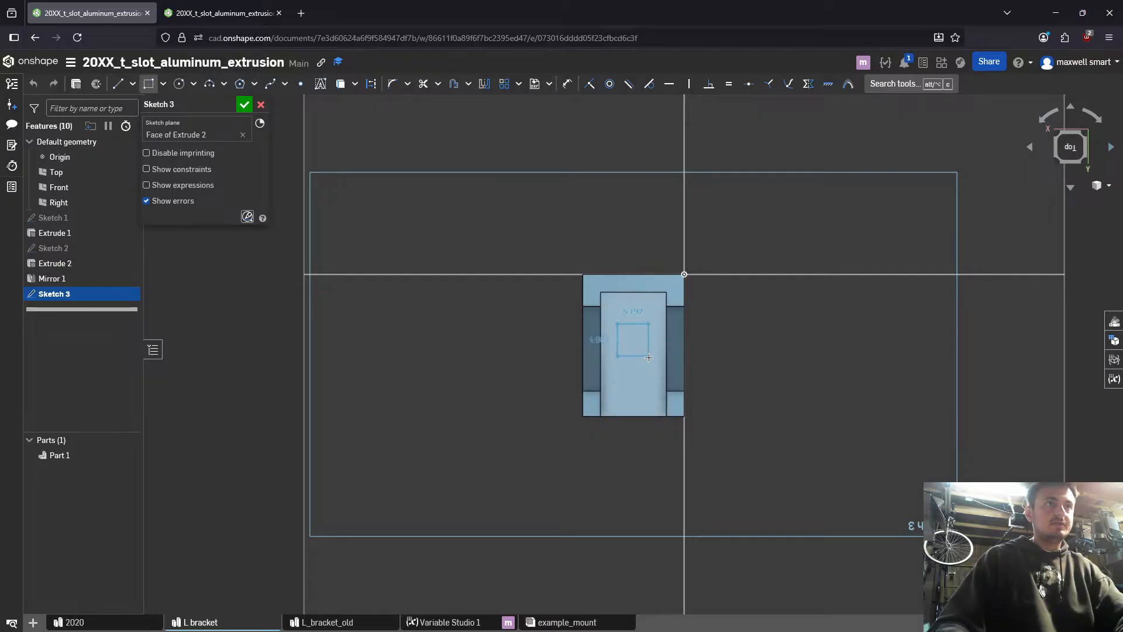
click(647, 387)
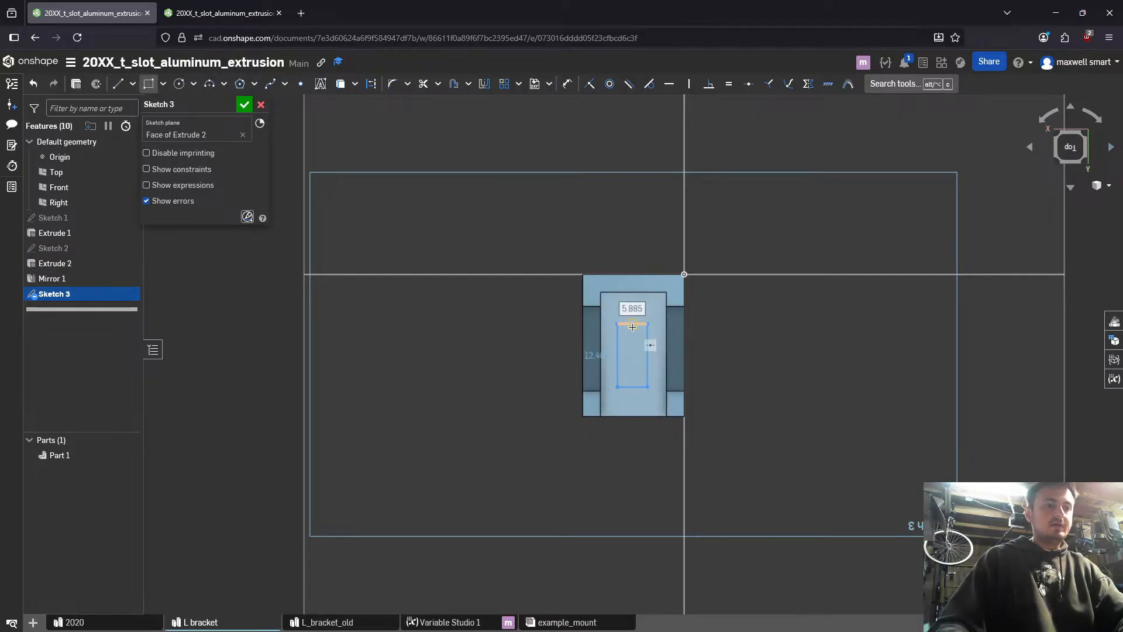
- Try to add a tangent arc across the rectangle's upper short edge
key(alt+c)
text(arc)
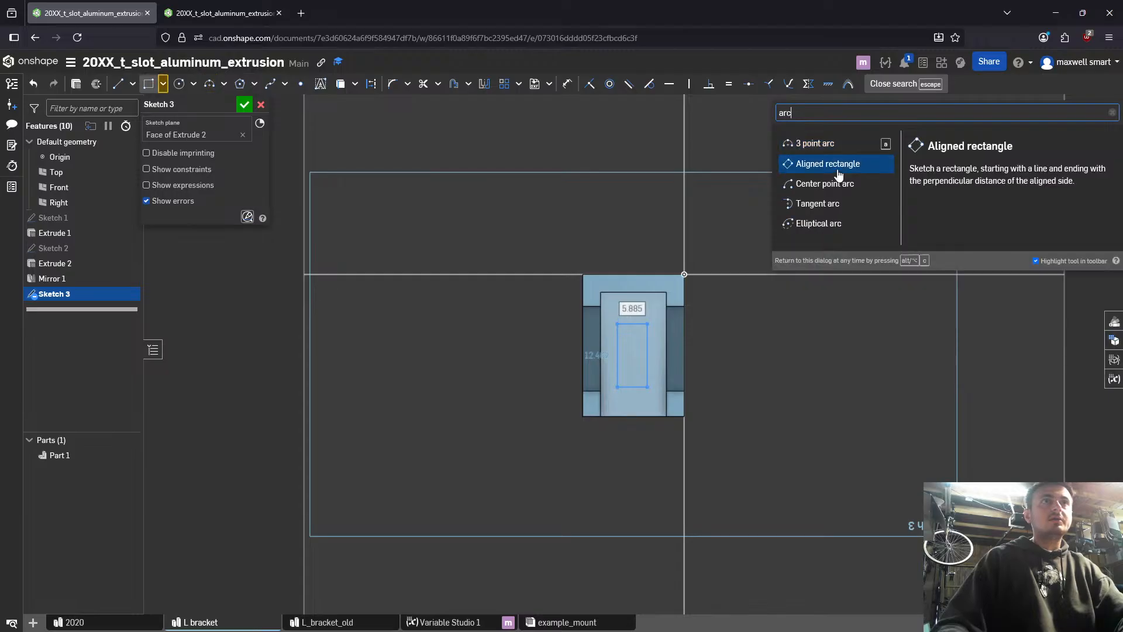
click(832, 207)
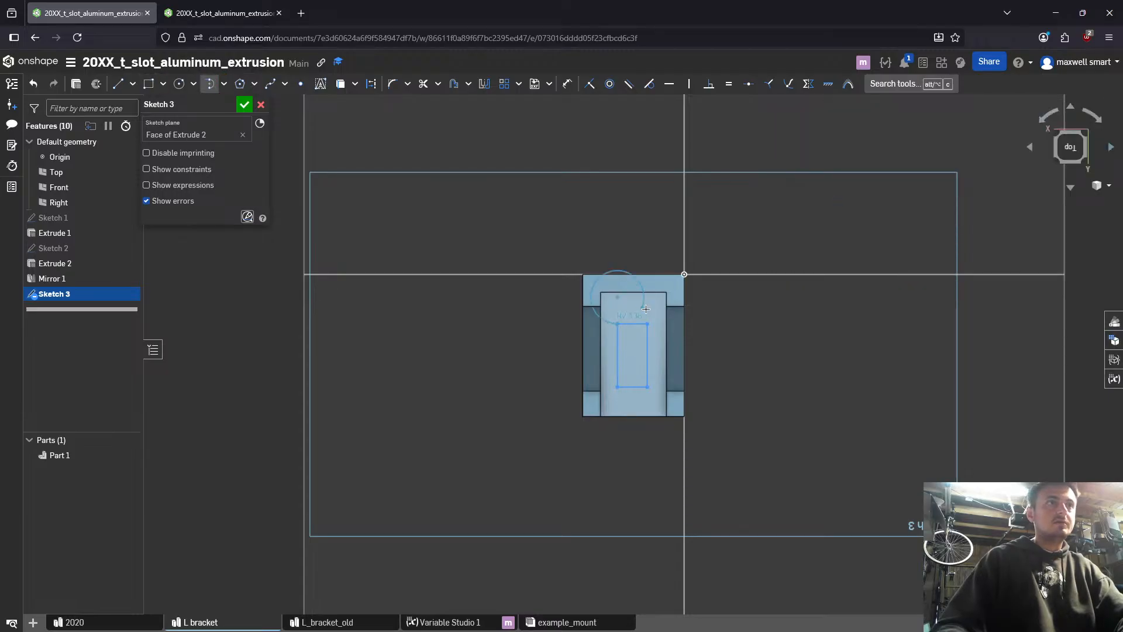
click(648, 324)
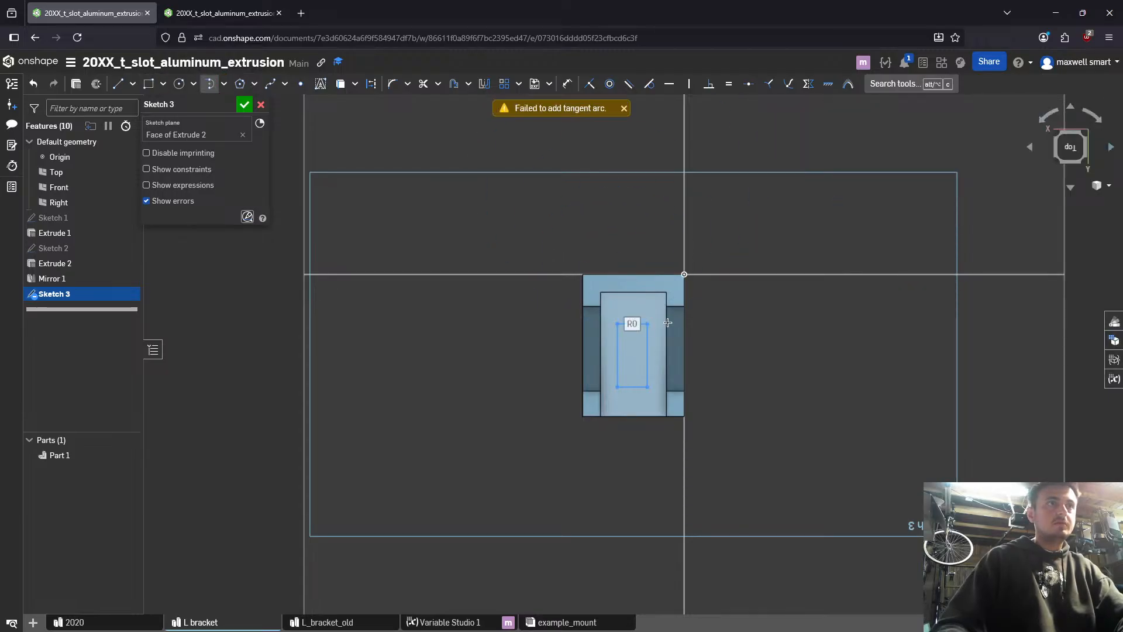
- Cap both short ends of the rectangle with outward semicircular 3 point arcs to form a stadium slot outline
key(alt+c)
text(arc)
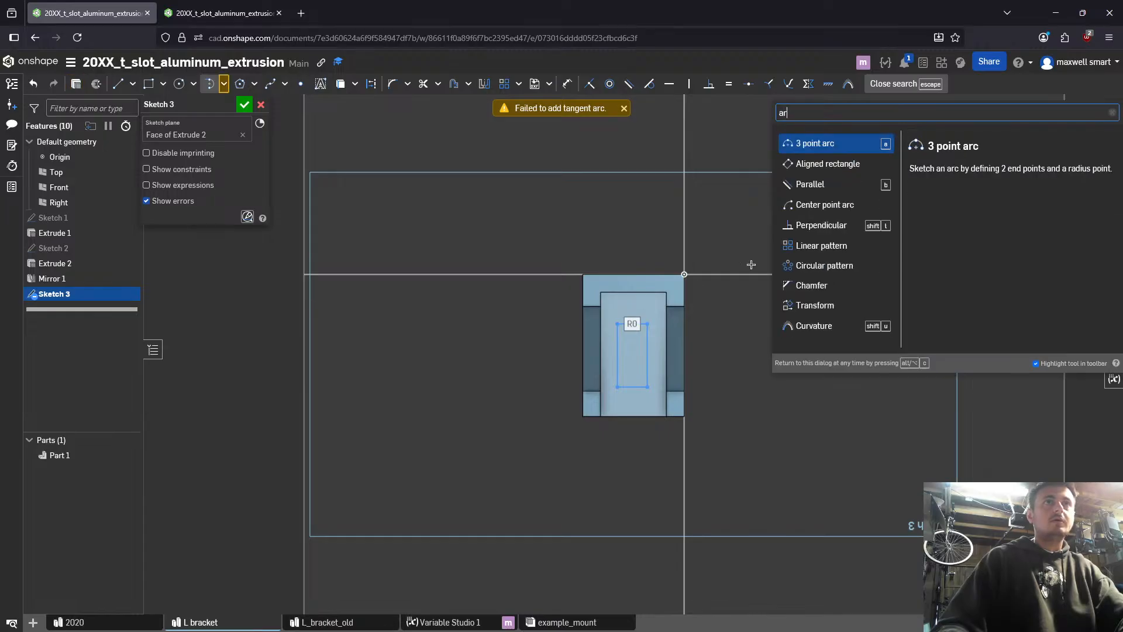
click(835, 147)
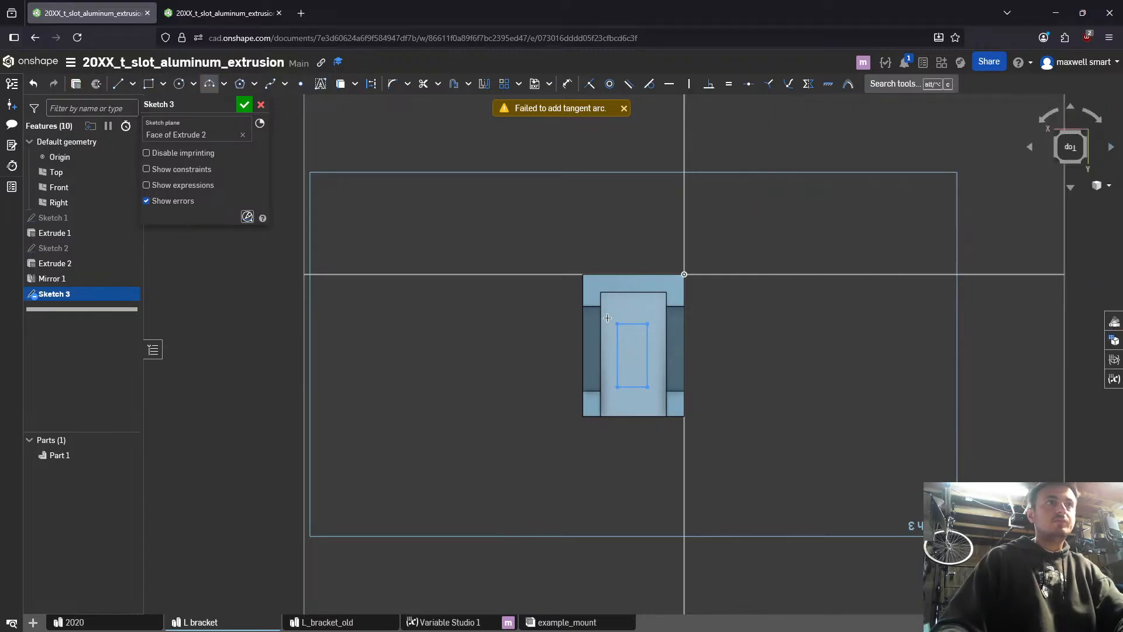
click(619, 324)
click(648, 324)
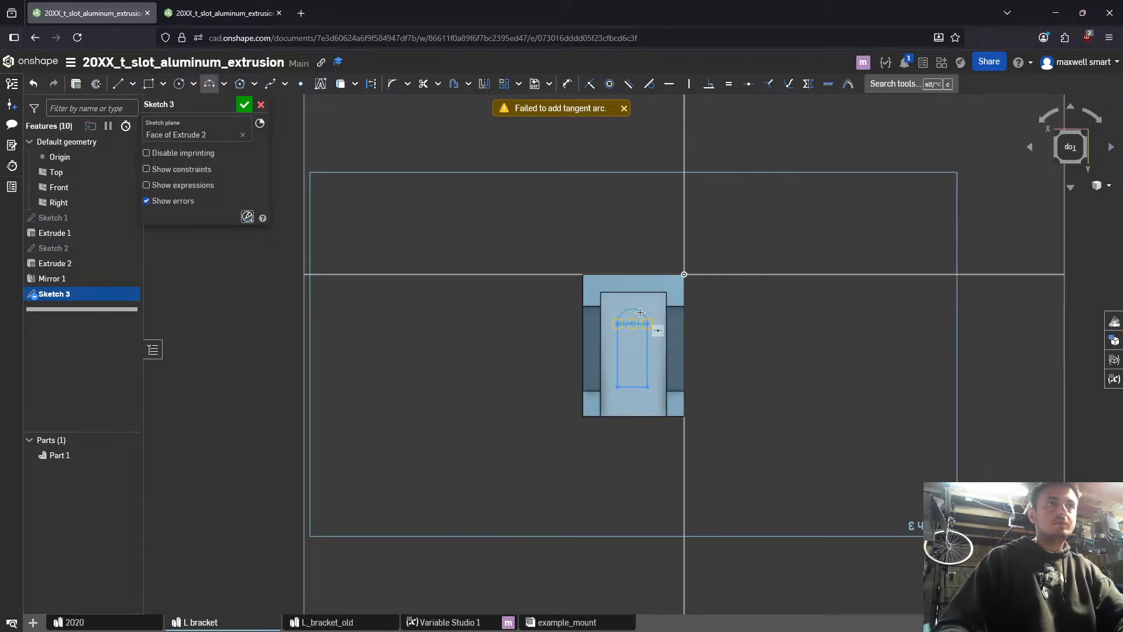
click(639, 310)
click(618, 387)
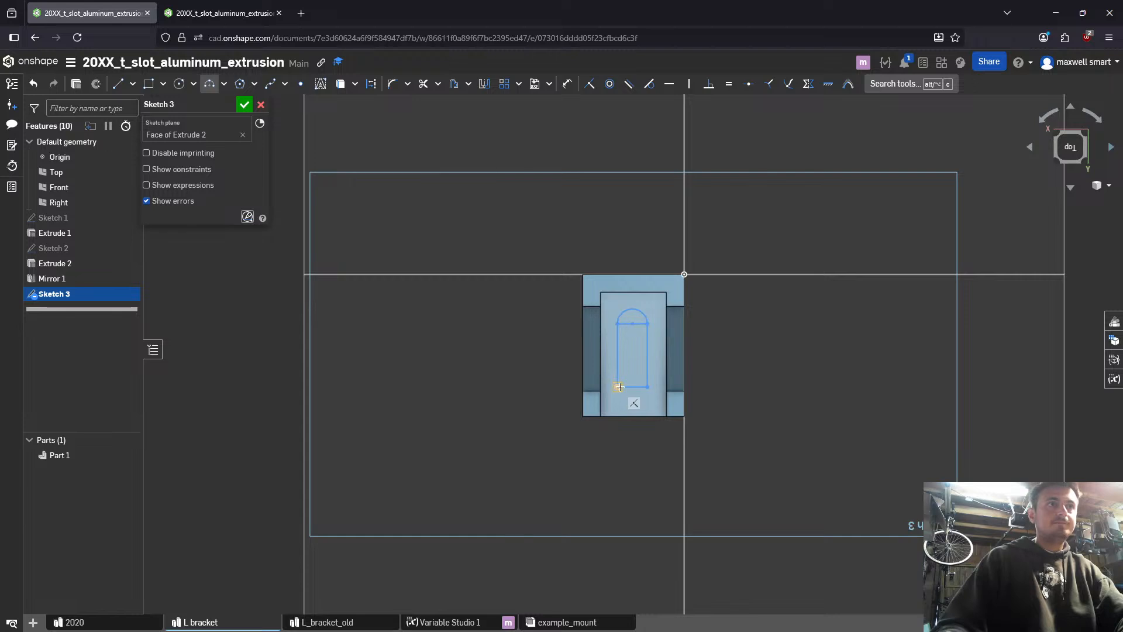
click(647, 387)
click(633, 401)
key(Escape)
- Dimension the slot's overall length between the outer points of its two end arcs with the variable #l_stadium_slot_length
scroll(672, 405, up, 3)
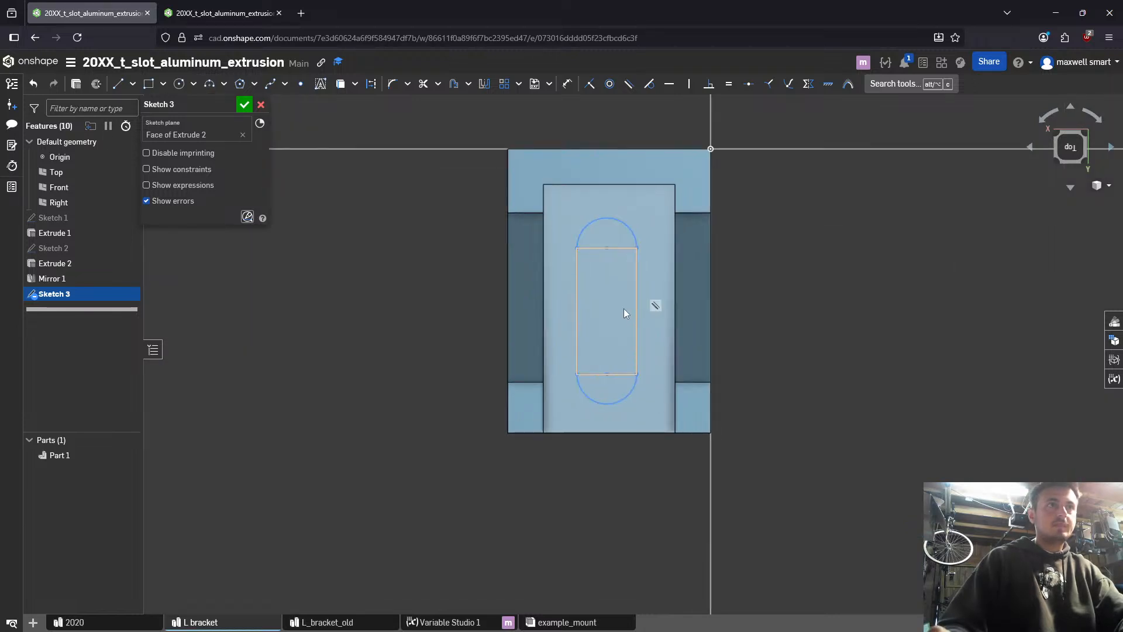
middle_drag(624, 308, 648, 321)
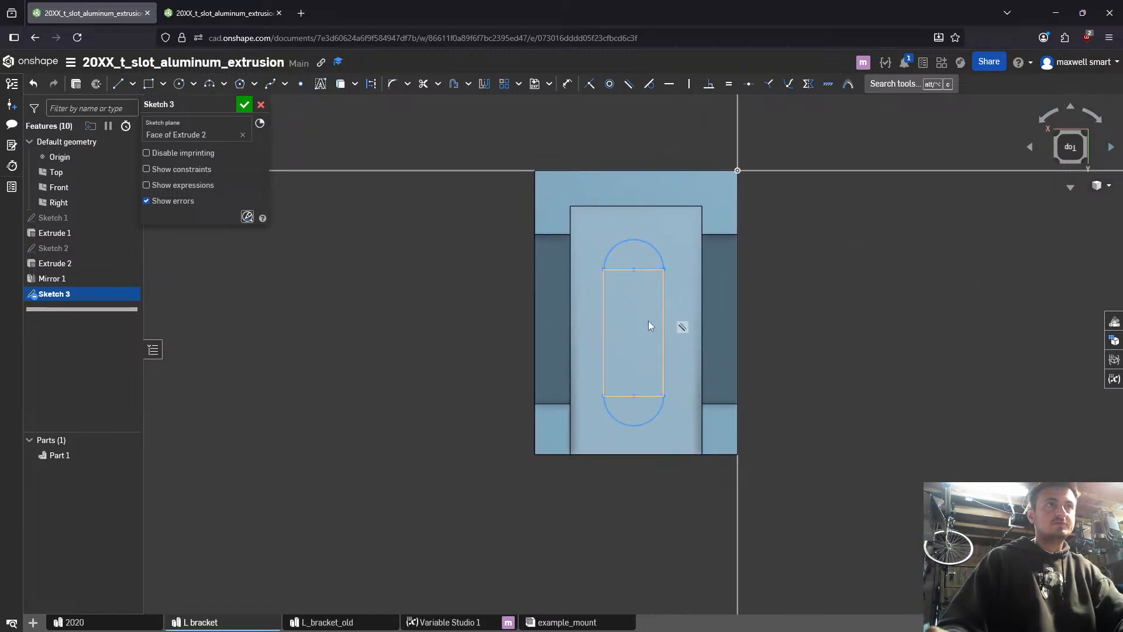
key(d)
click(633, 240)
click(634, 427)
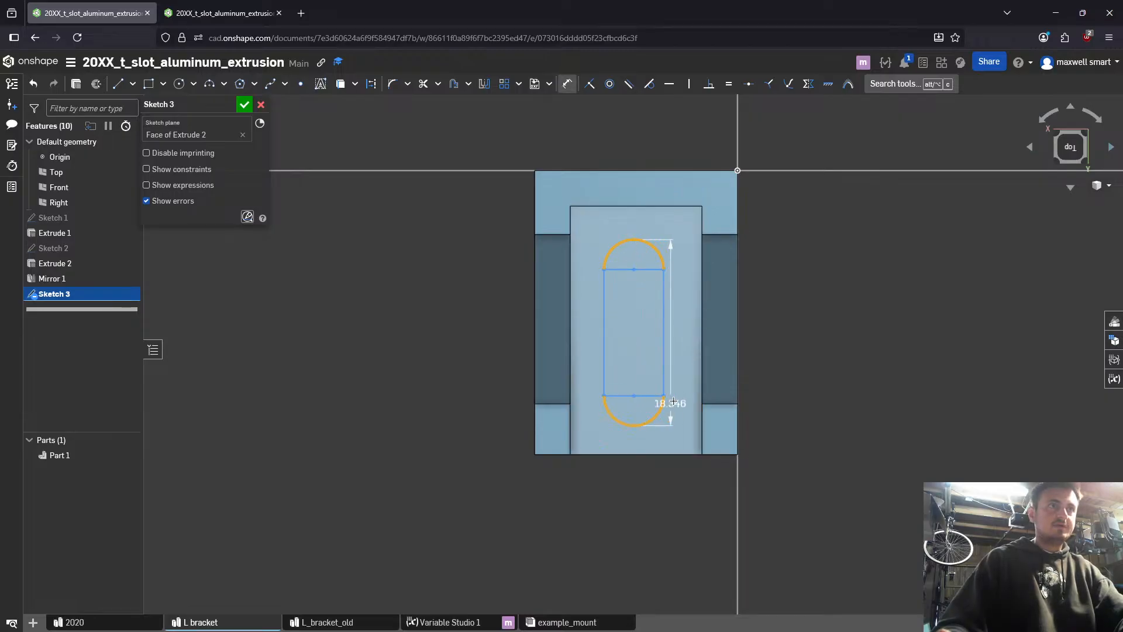
click(685, 395)
text(length)
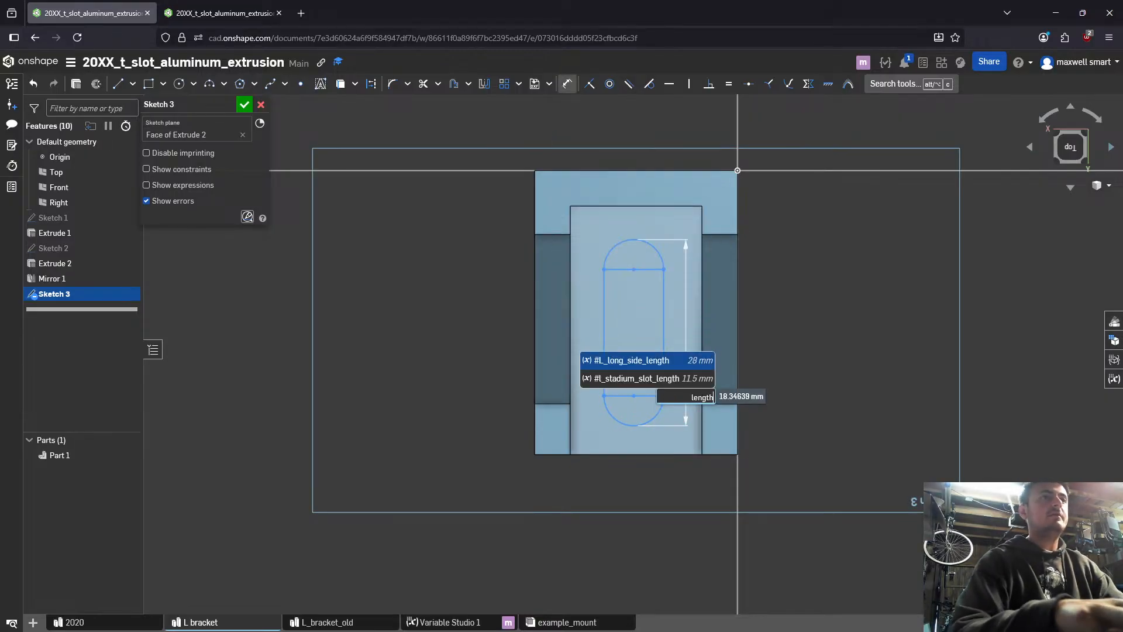
key(Down)
key(Return)
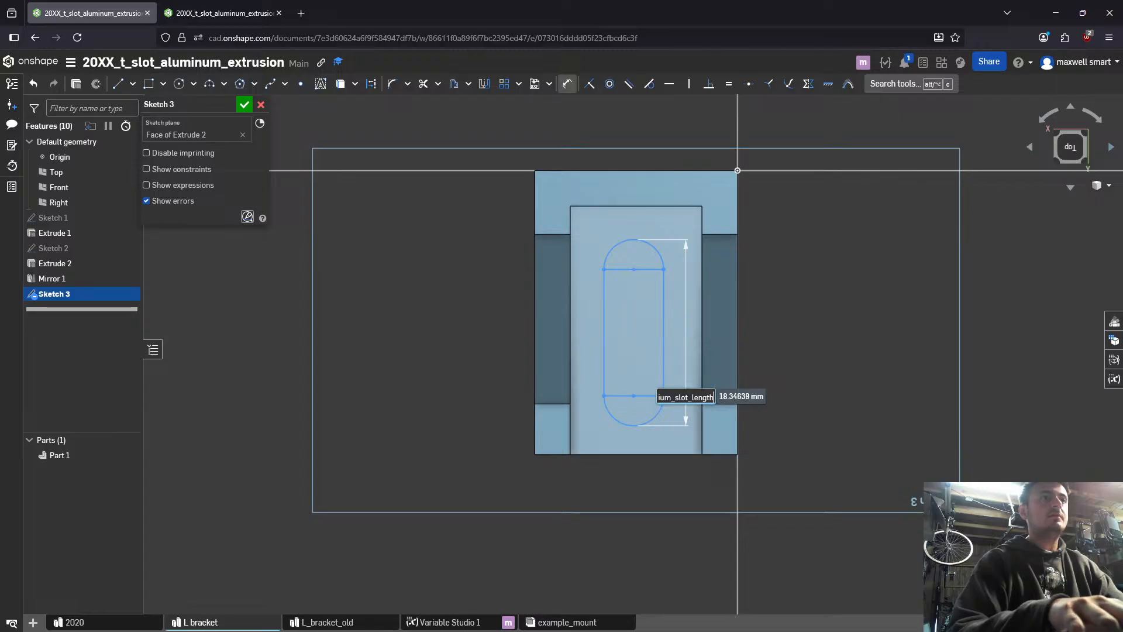
key(Return)
- Dimension the slot's width between its two long sides with the variable #l_stadium_slot_width
click(653, 328)
click(615, 328)
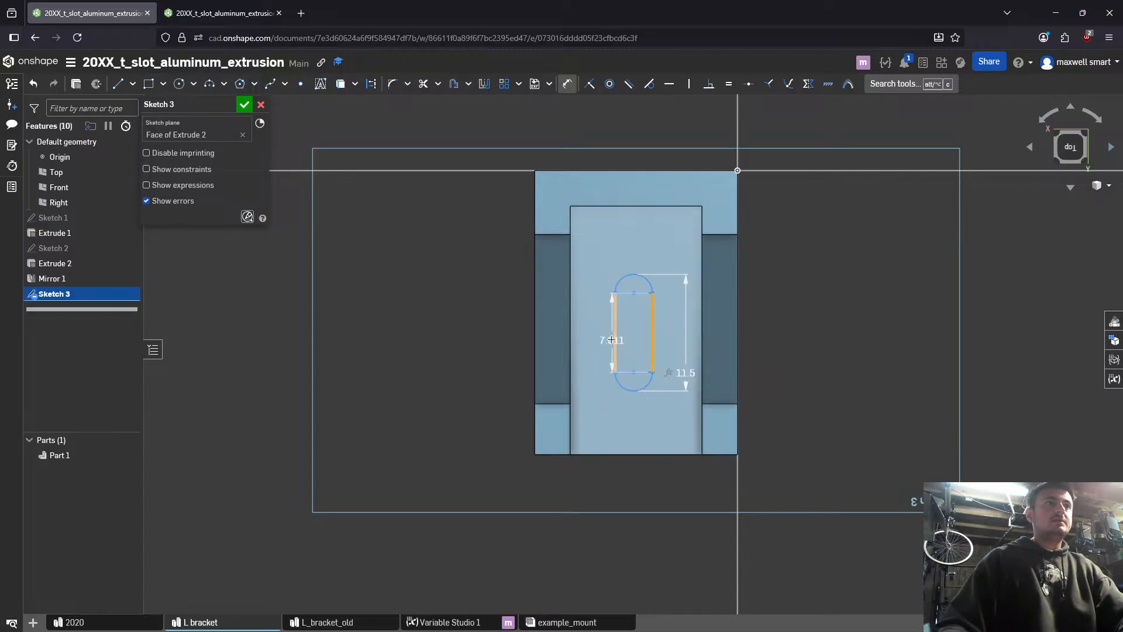
click(595, 338)
text(stad)
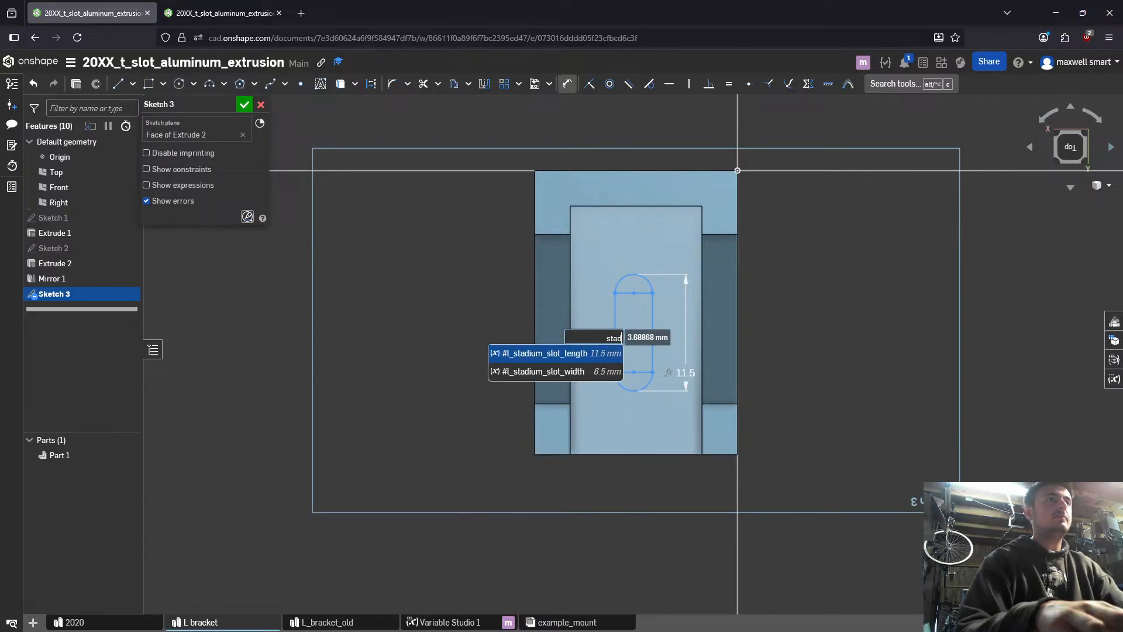
key(Down)
key(Return)
key(Return)
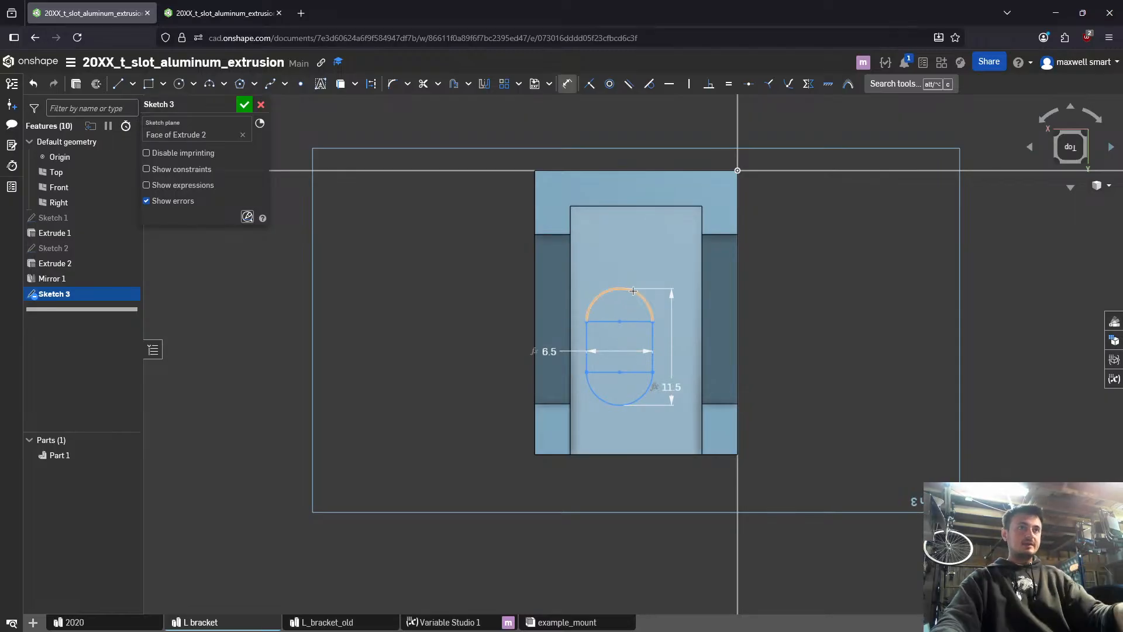
key(Escape)
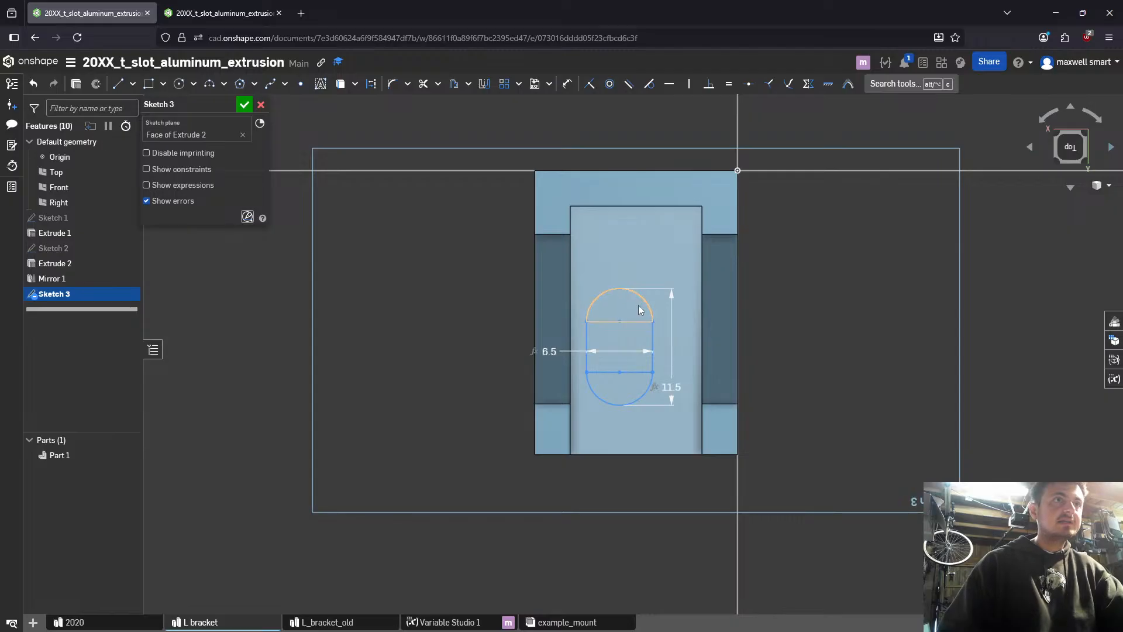
- Try pulling the slot's upper end arc to reshape it, and undo that move
mouse_move(654, 321)
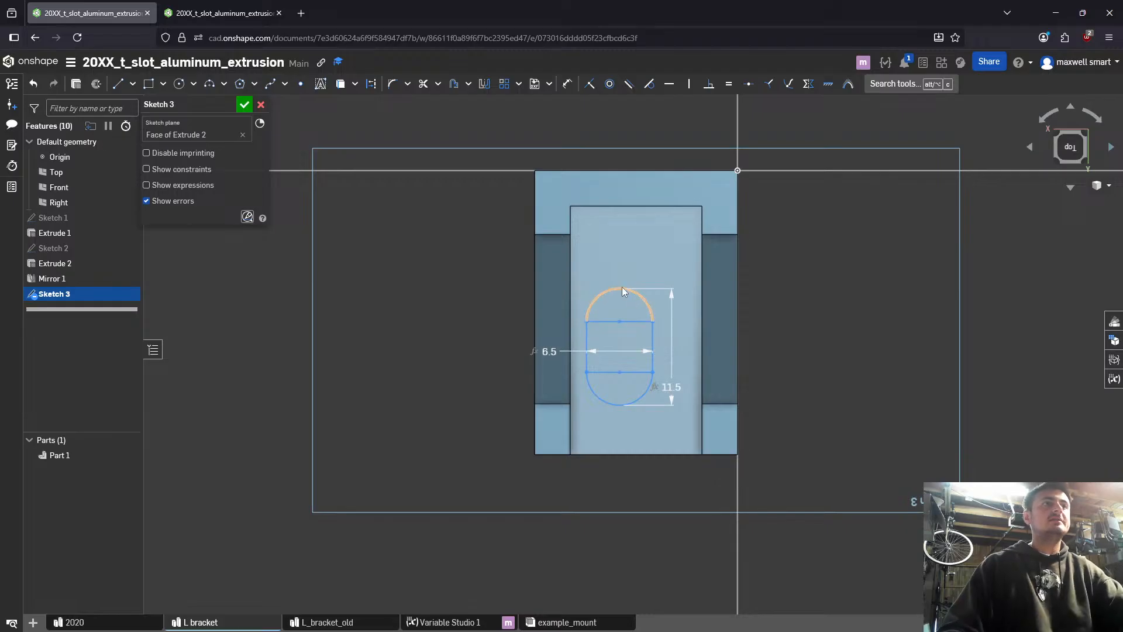
mouse_move(622, 287)
mouse_down()
mouse_move(621, 304)
mouse_move(627, 281)
mouse_move(636, 291)
mouse_up()
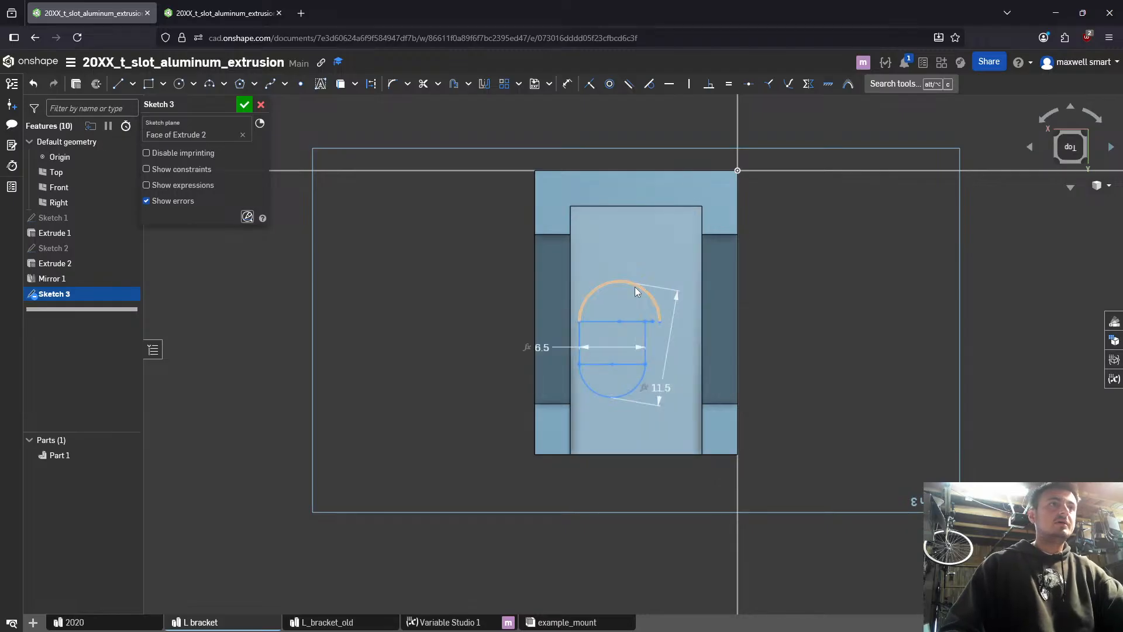
key(ctrl+z)
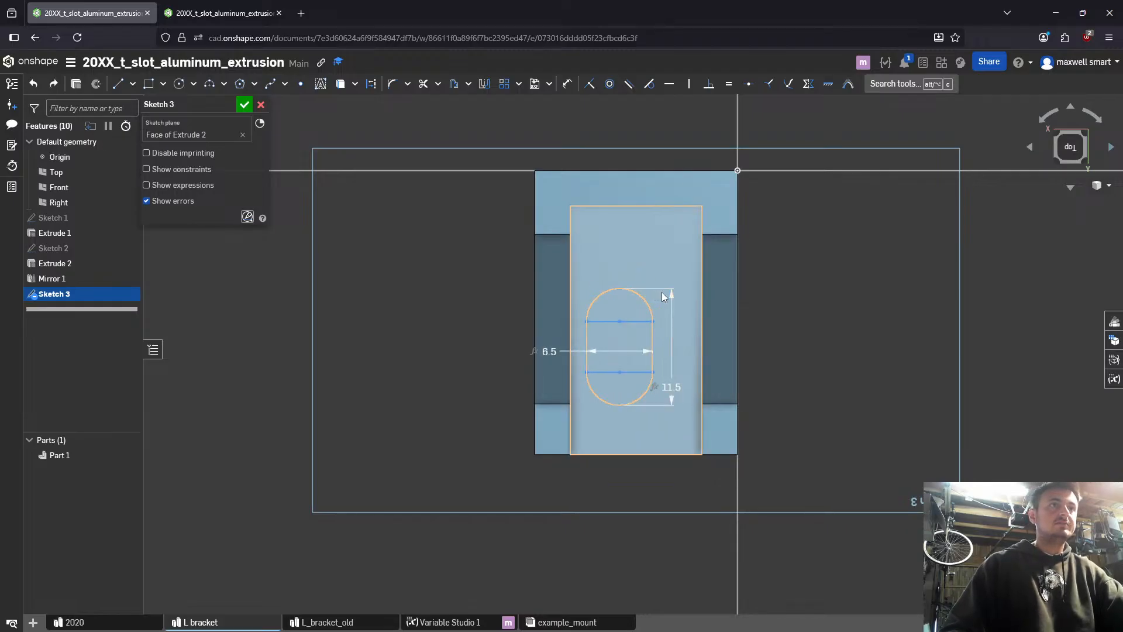
- Undo the slot's width and length dimensions and both end arcs, back to the plain rectangle
key(ctrl+z)
key(ctrl+z)
key(ctrl+z)
key(ctrl+z)
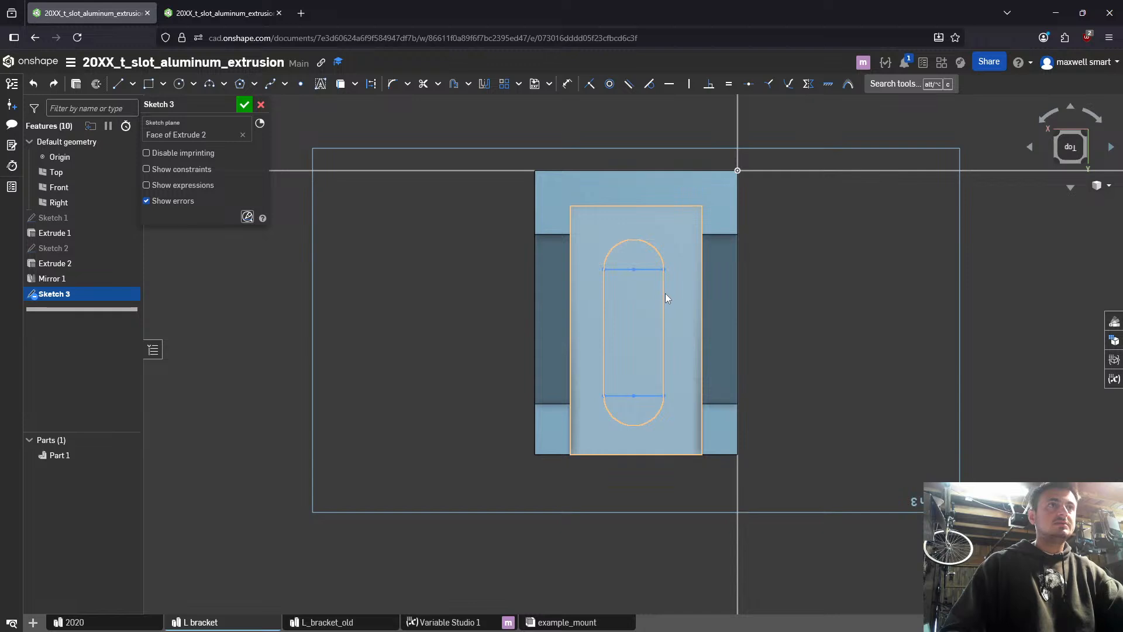
key(ctrl+z)
key(ctrl+z)
key(ctrl+z)
key(ctrl+z)
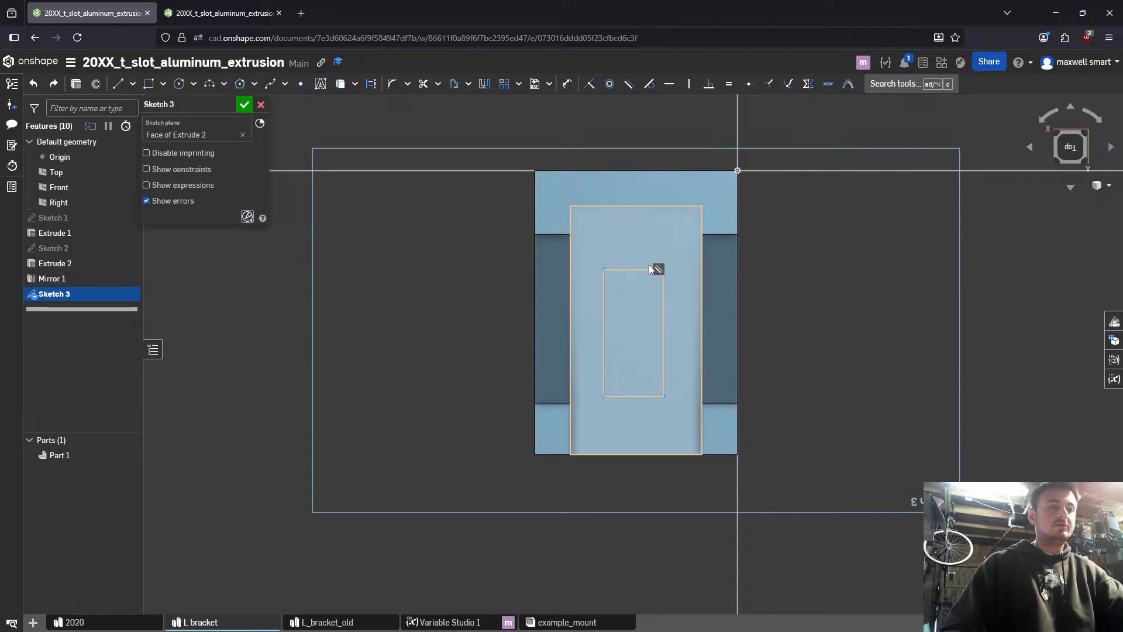
- Cap the rectangle's upper short edge with a shallow outward 3 point arc of about 3.6 mm radius
key(alt+c)
text(3)
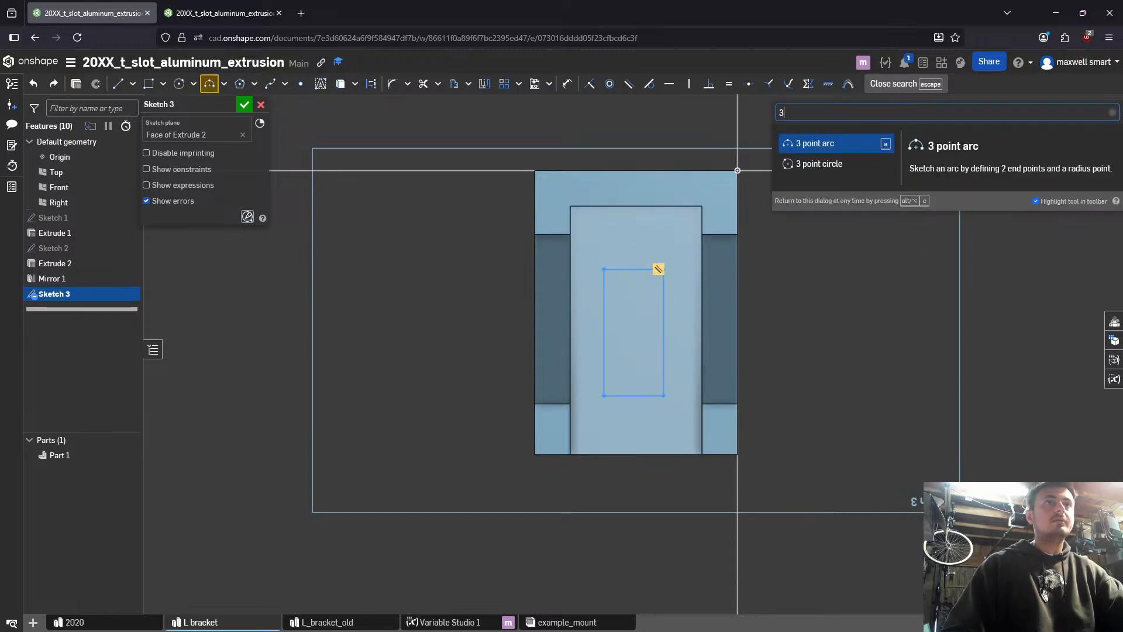
key(Down)
key(Up)
key(Return)
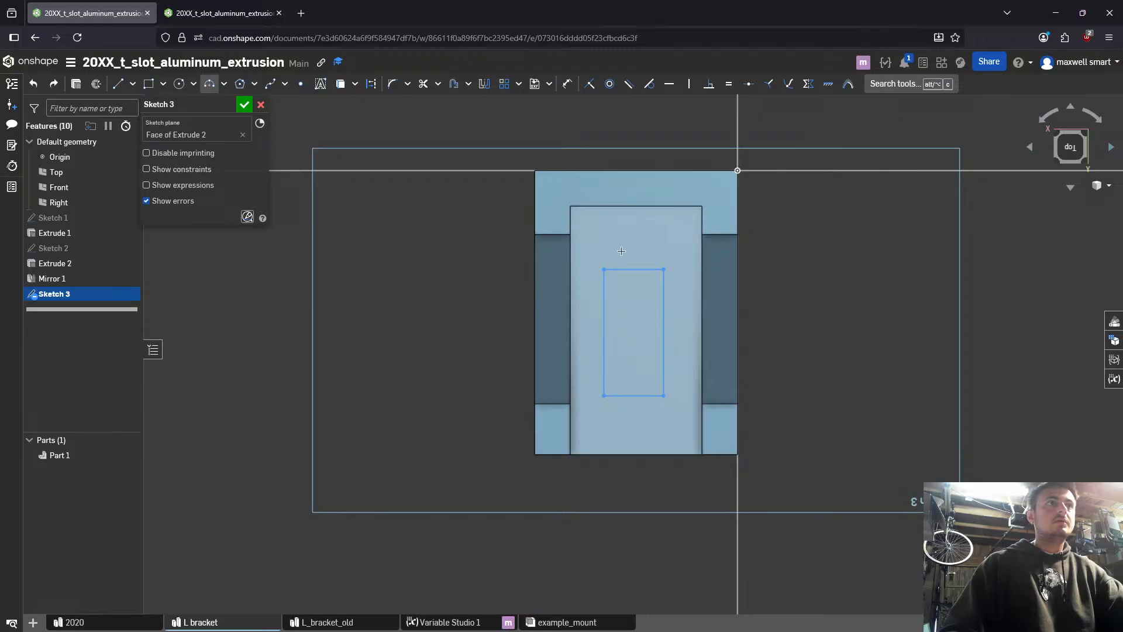
click(604, 269)
click(664, 269)
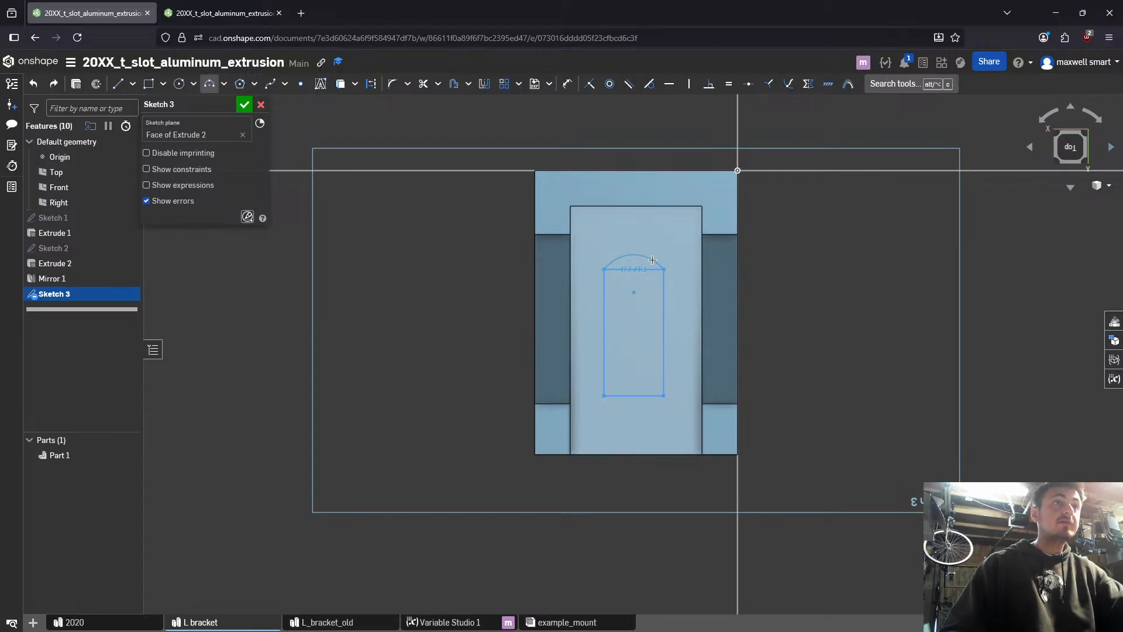
click(652, 259)
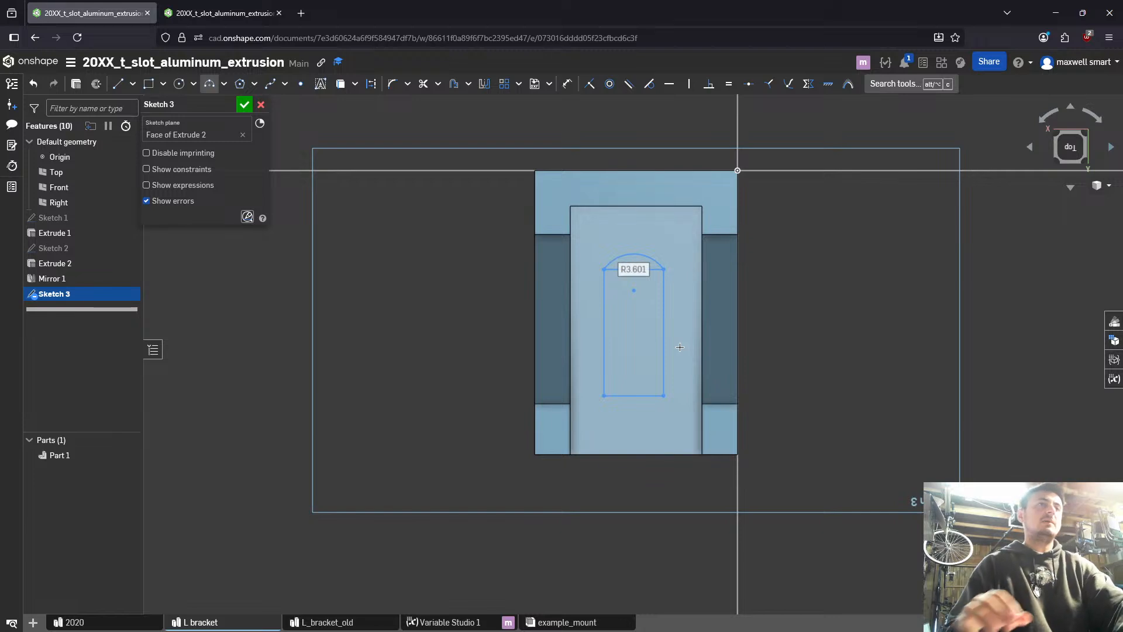
- Add a new length variable named l_stadium_radius to Variable Studio 1
click(222, 13)
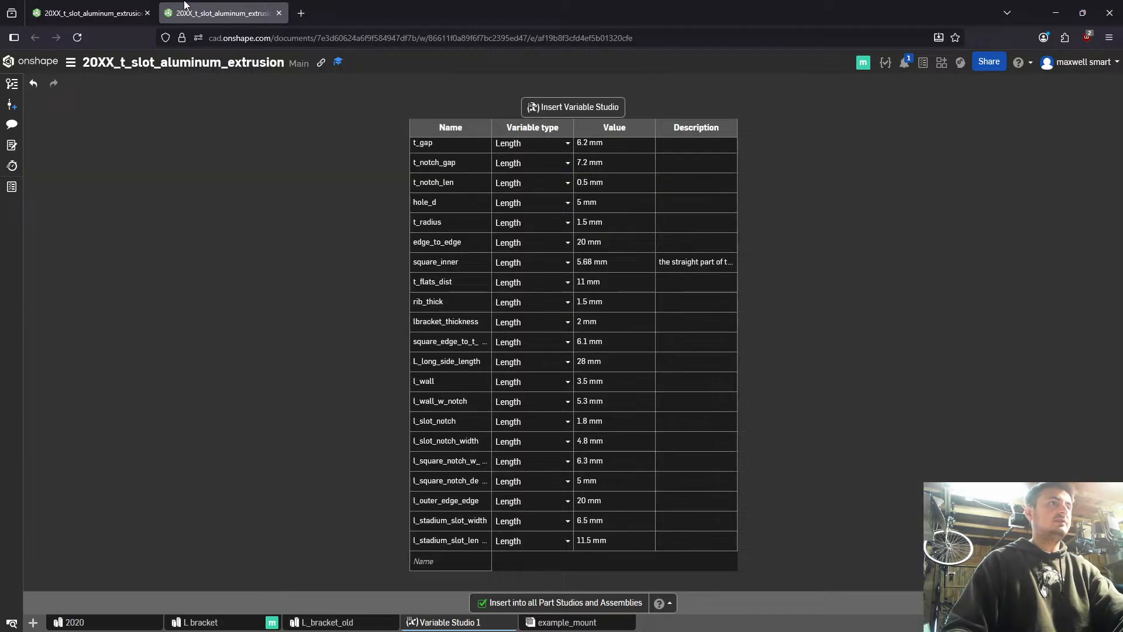
click(434, 560)
text(l_stadiu)
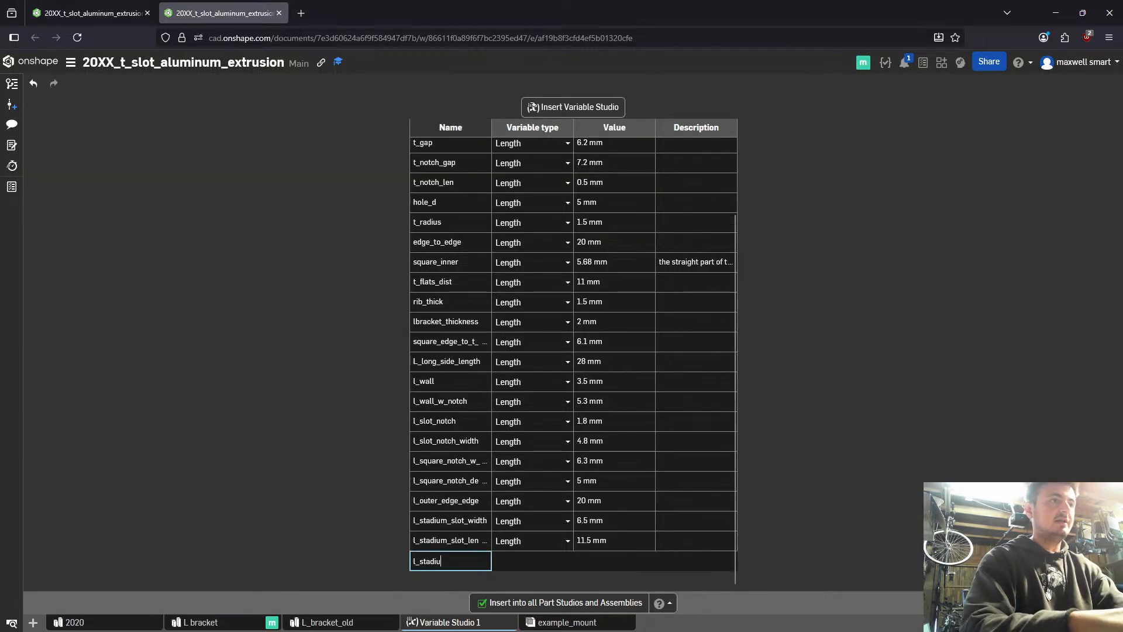
text(m_radius)
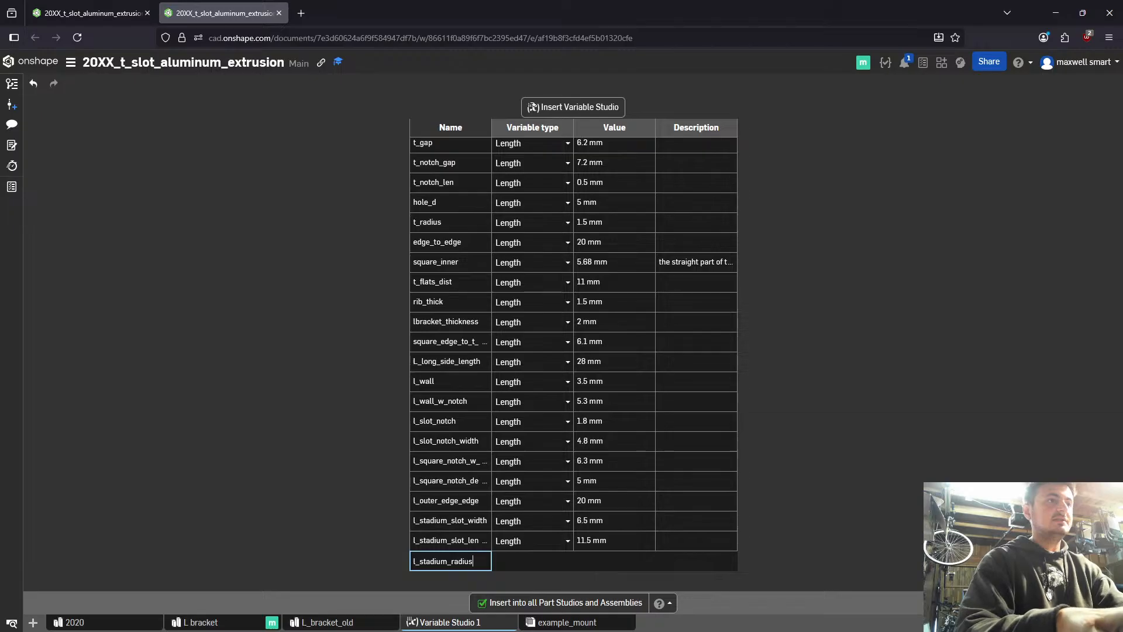
key(Return)
- Set the value of l_stadium_radius to 3.5 mm and its description to "guess"
key(Up)
key(Right)
key(Right)
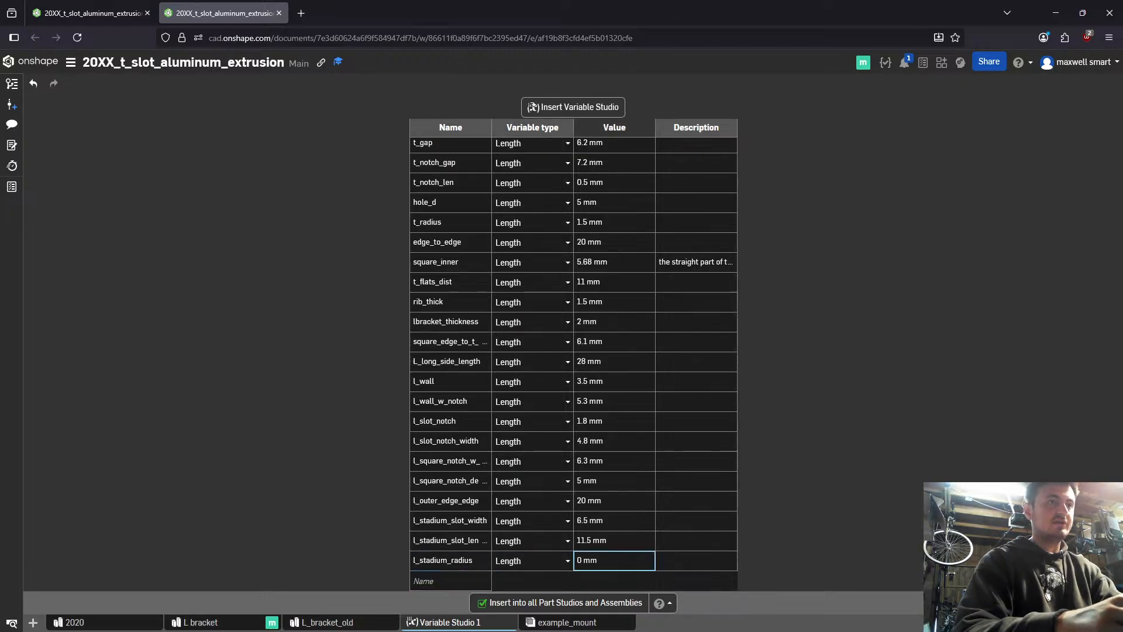
text(3.5)
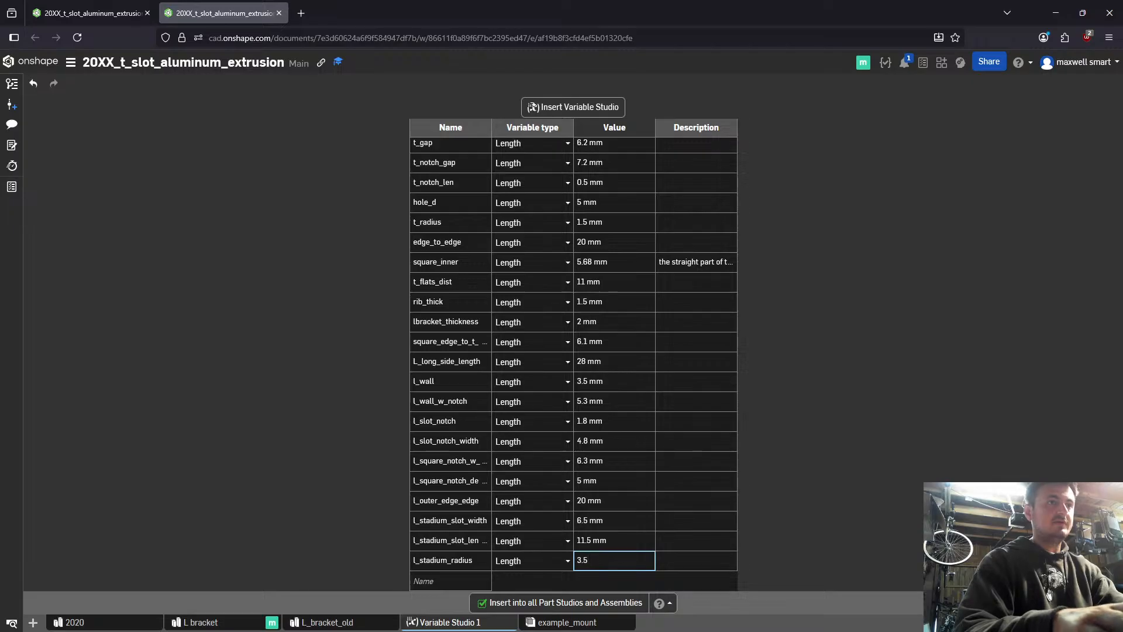
key(Tab)
text(g)
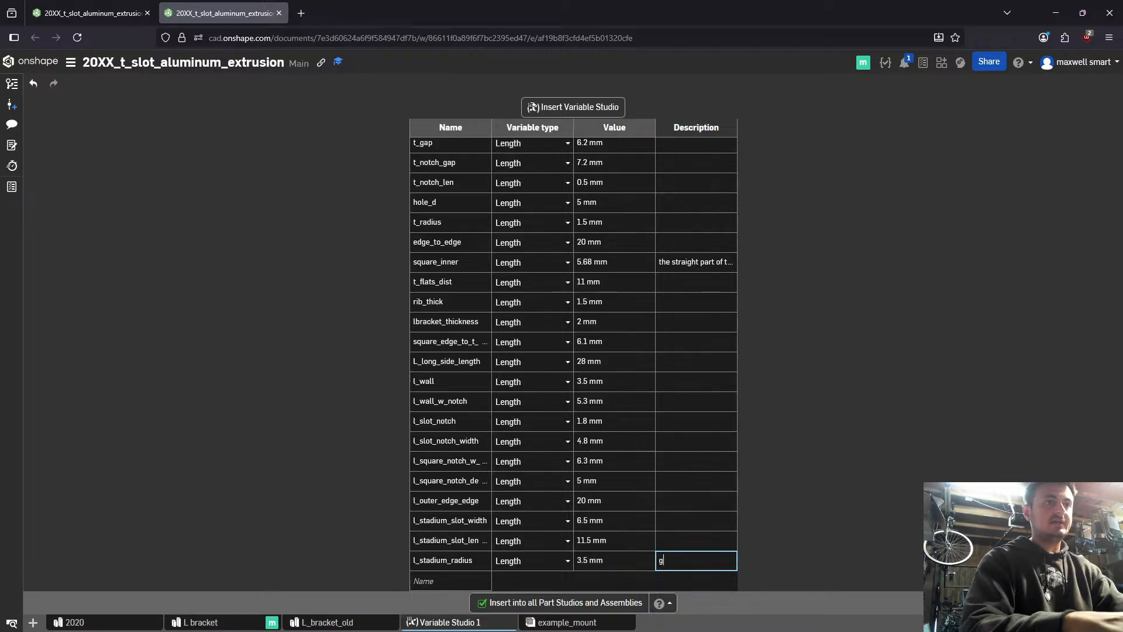
text(uess)
- Return to the L bracket sketch and set the upper arc's radius to the variable #l_stadium_radius
key(ctrl+Tab)
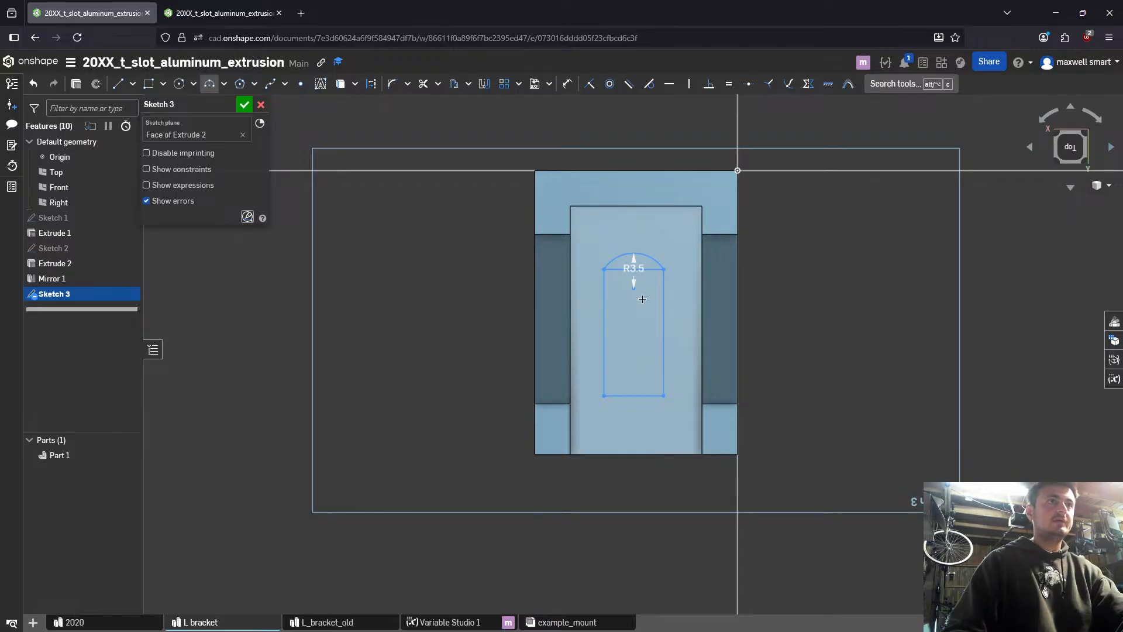
double_click(631, 268)
text(sta)
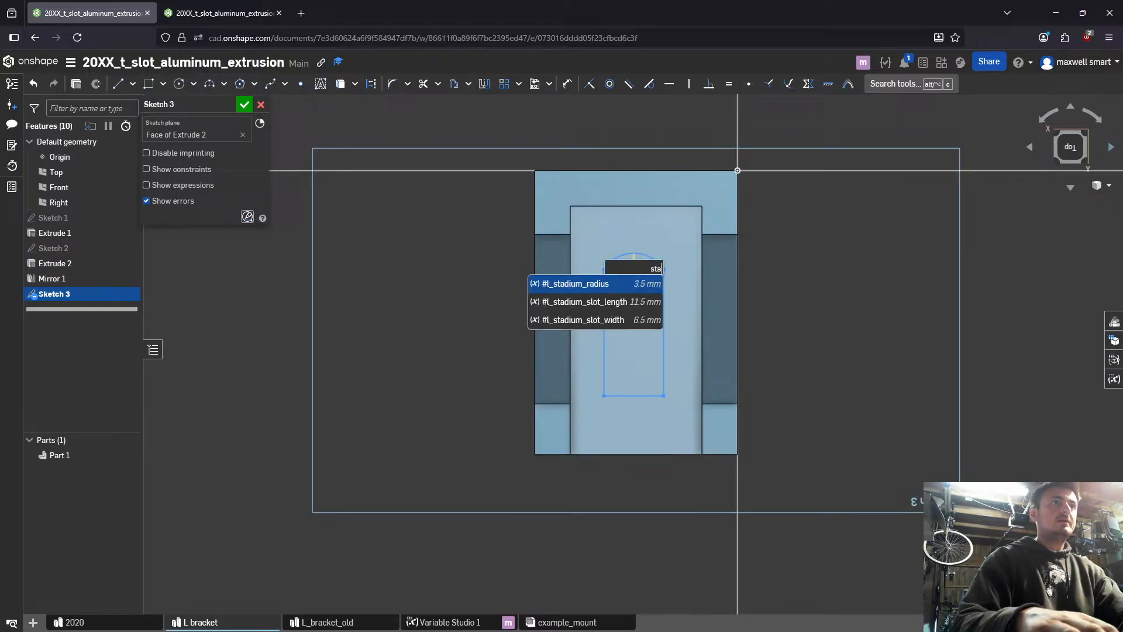
key(Return)
key(Return)
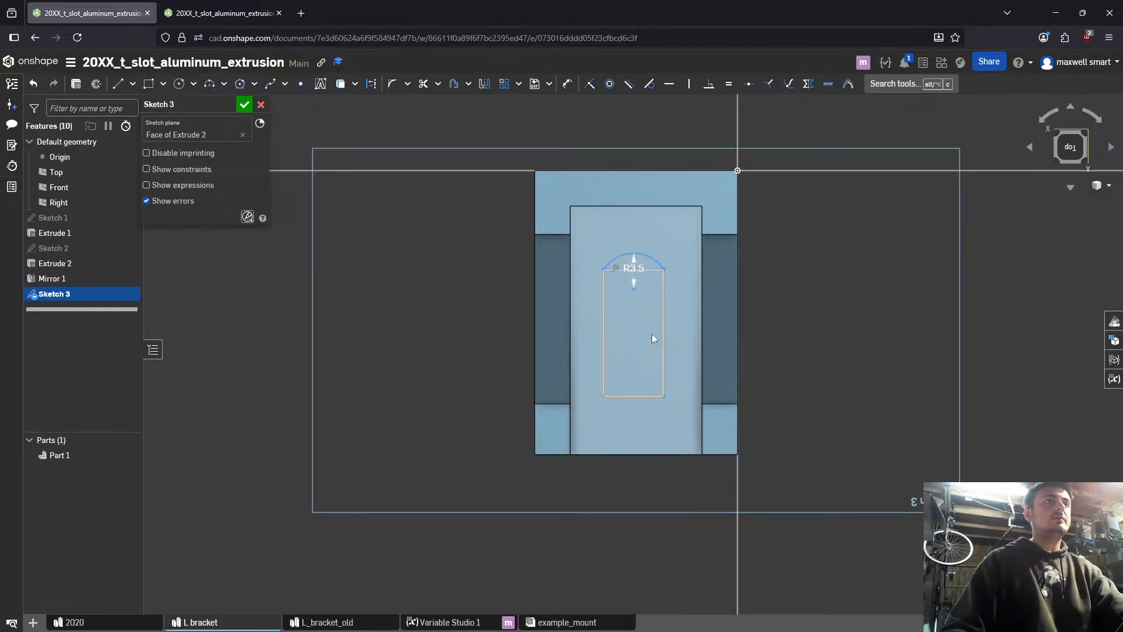
- Cap the rectangle's lower short edge with an outward 3 point arc whose radius is #l_stadium_radius
key(alt+c)
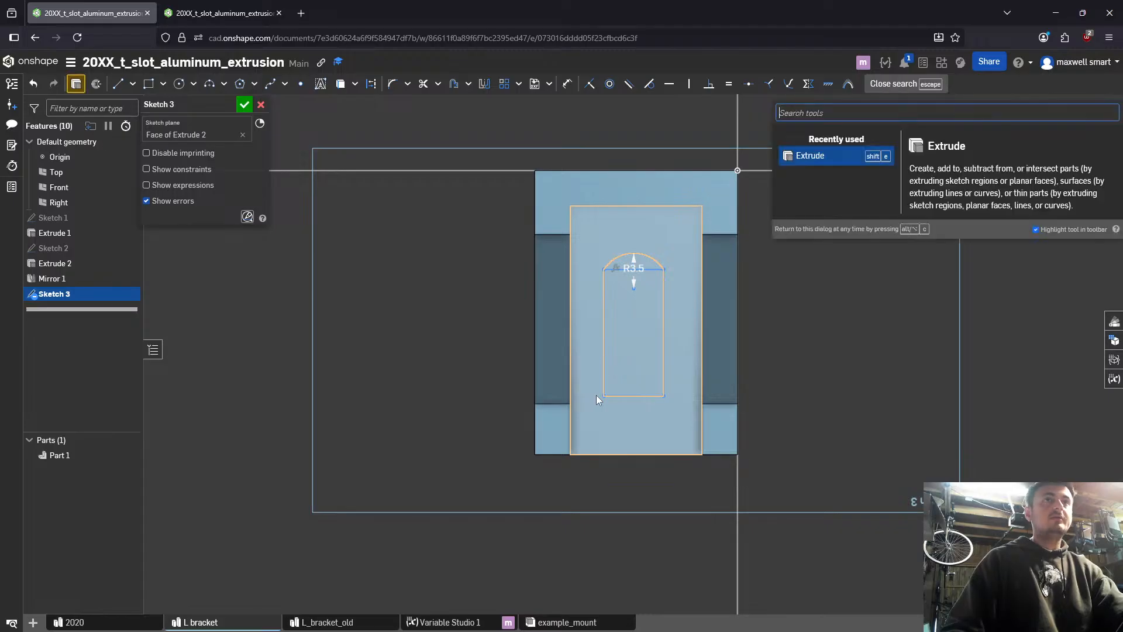
text(3)
key(Return)
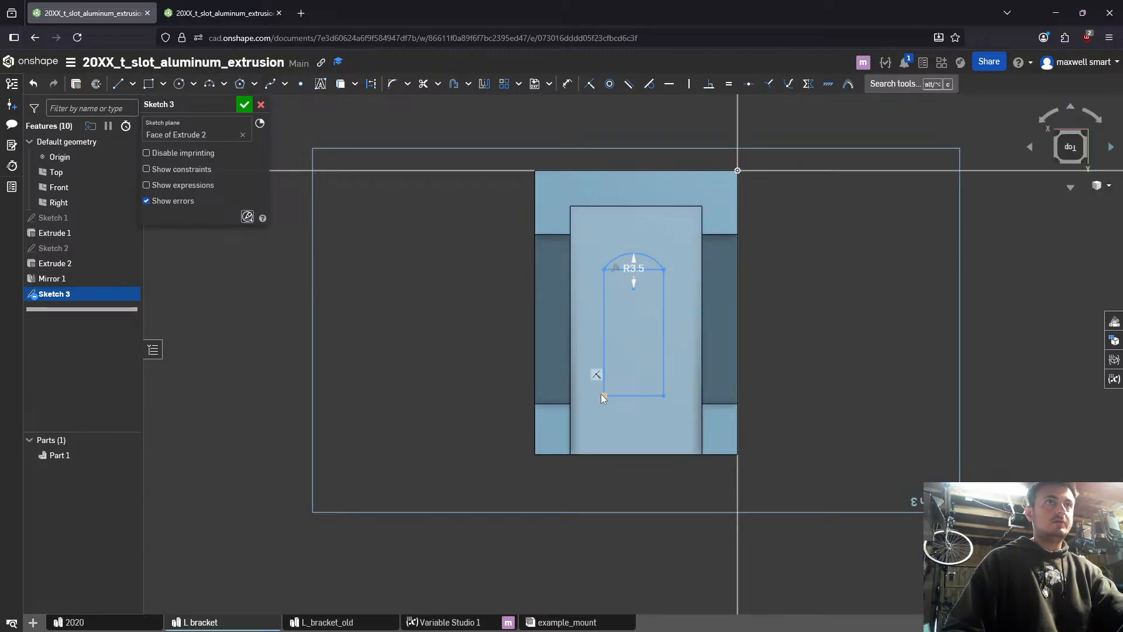
click(603, 395)
click(664, 398)
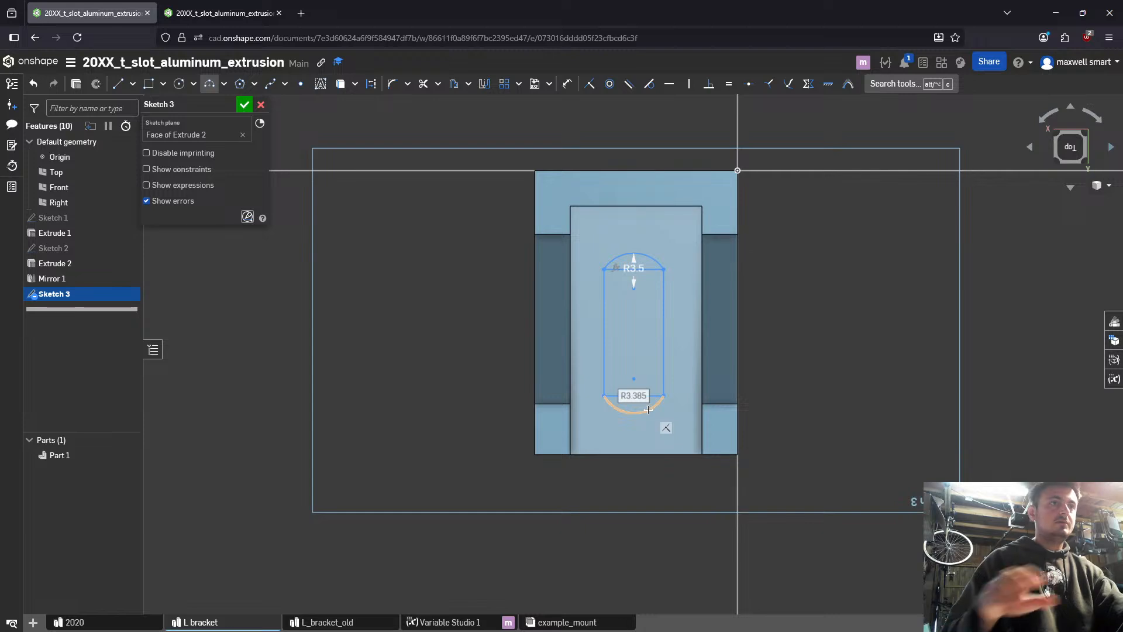
key(shift)
text(#l_stadium_radius)
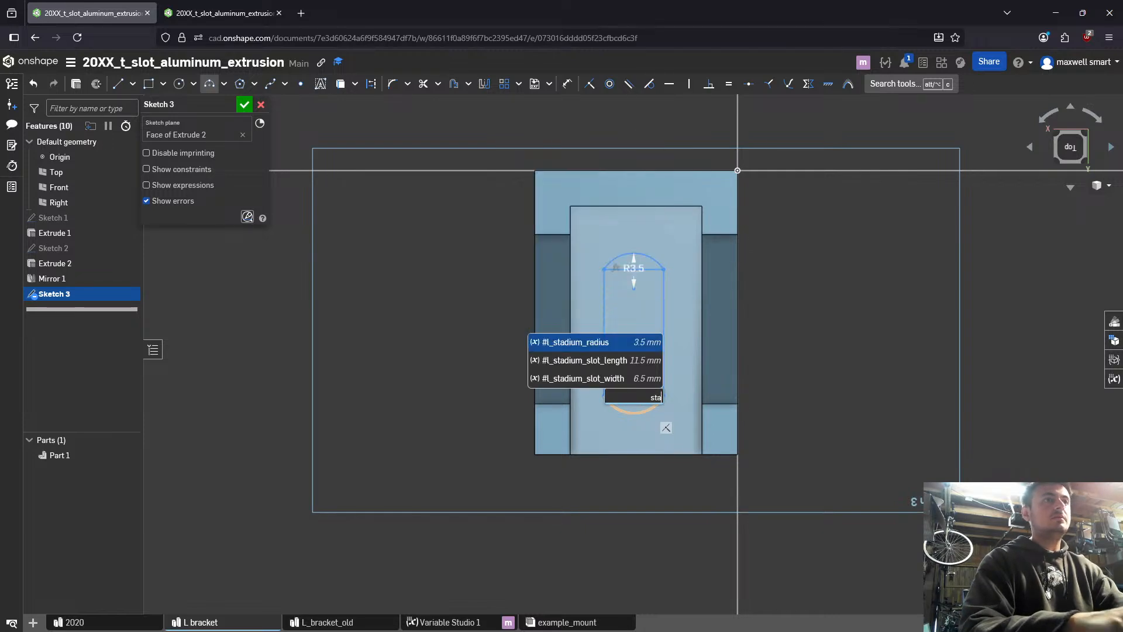
key(Return)
key(Return)
key(Escape)
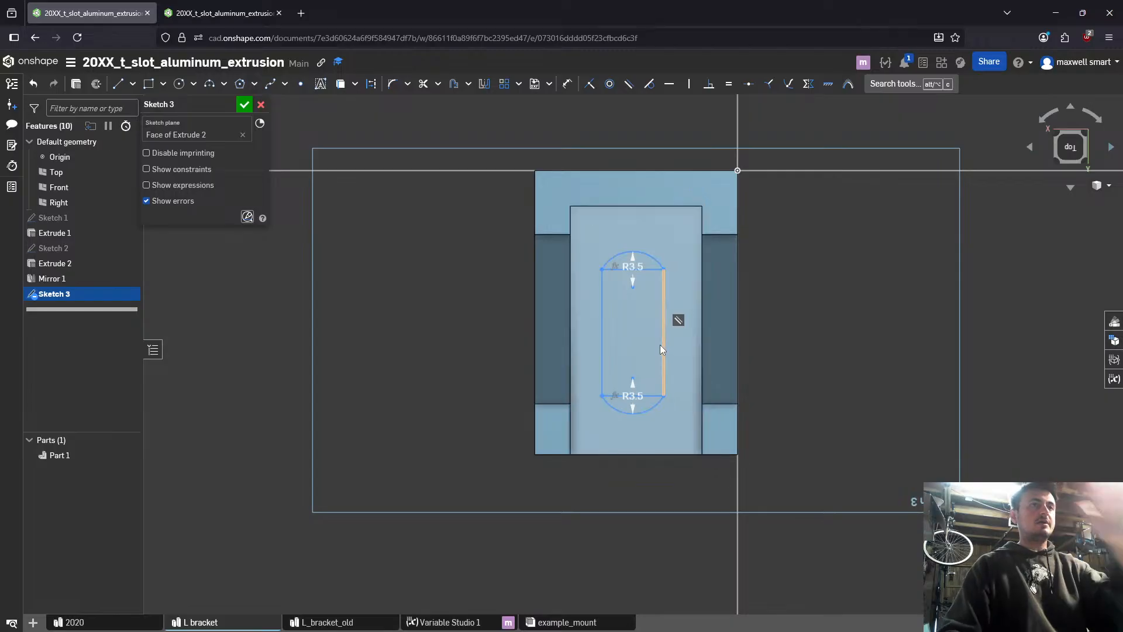
- Draw horizontal construction lines from the slot's lower corners to the recess's two side edges, centring the slot across the recess
key(u)
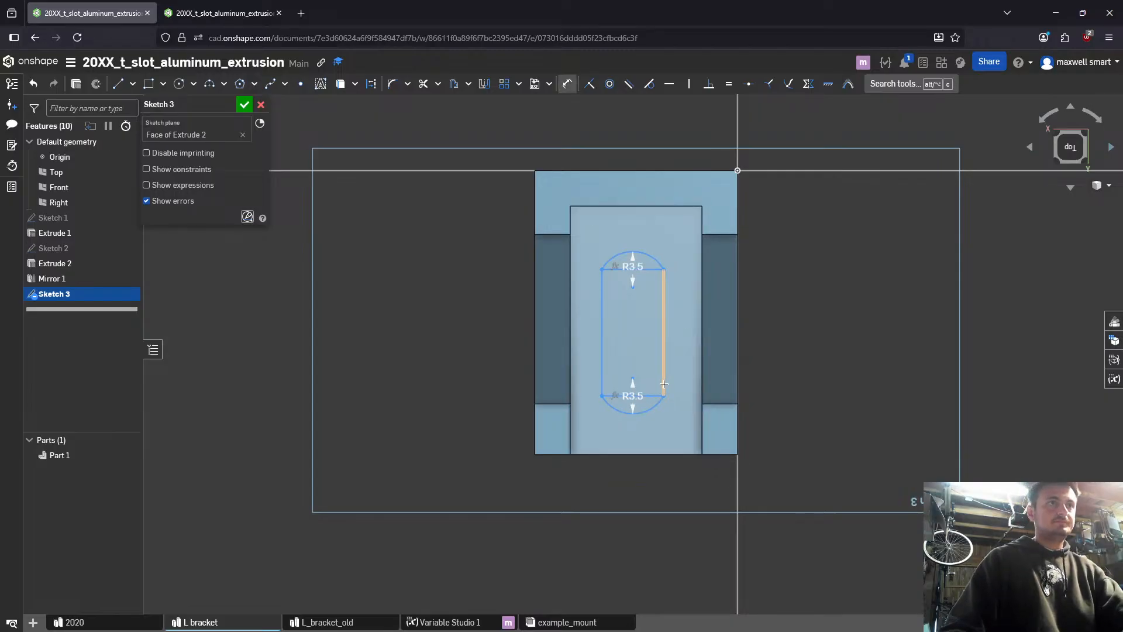
key(l)
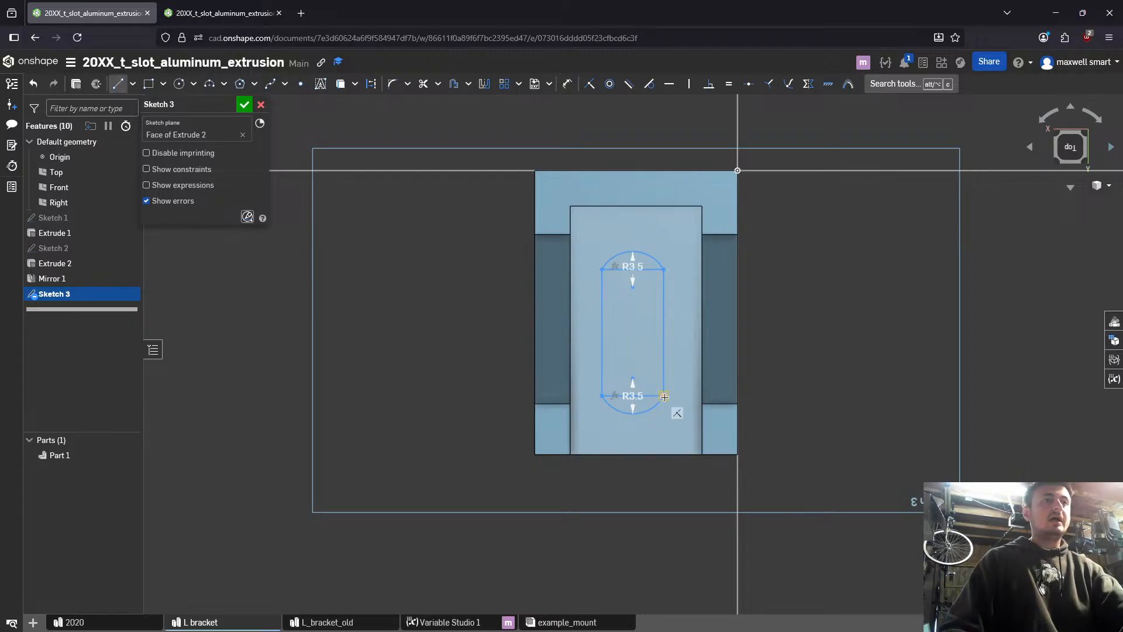
click(702, 395)
click(604, 395)
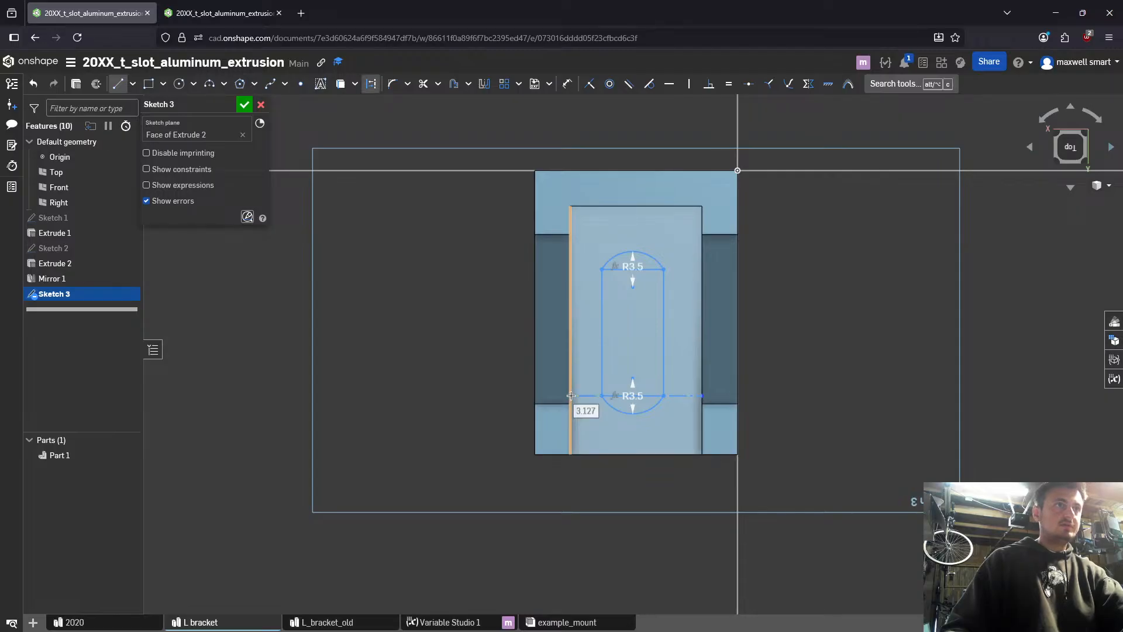
click(571, 396)
key(Escape)
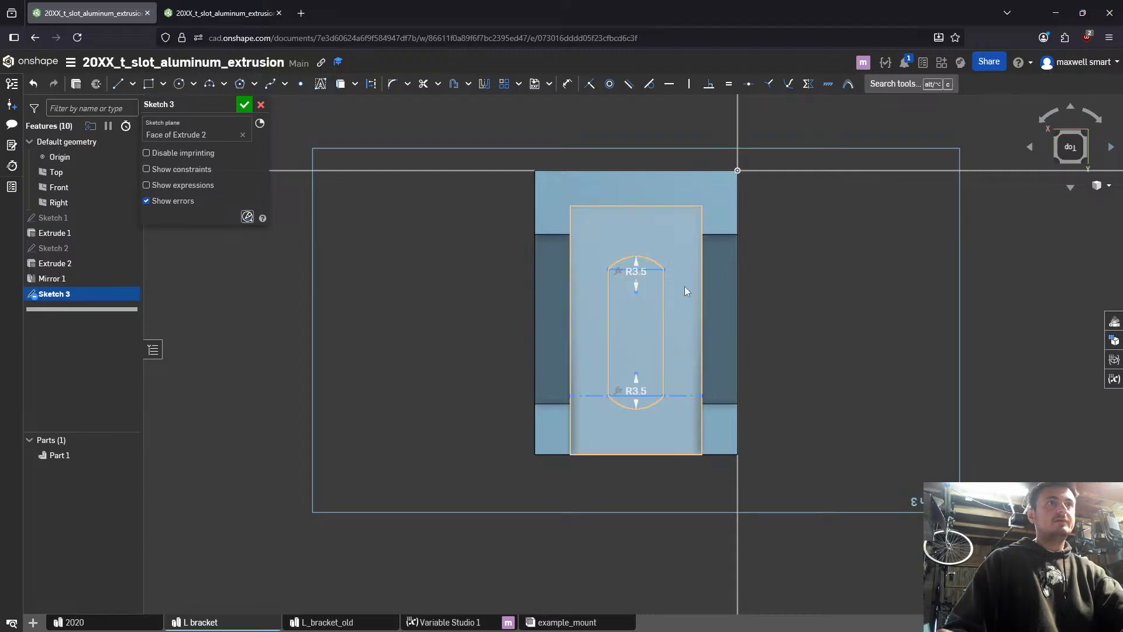
- Connect the arc peaks to the midpoints of the recess's upper and lower edges with vertical construction lines, centring the slot lengthwise
key(l)
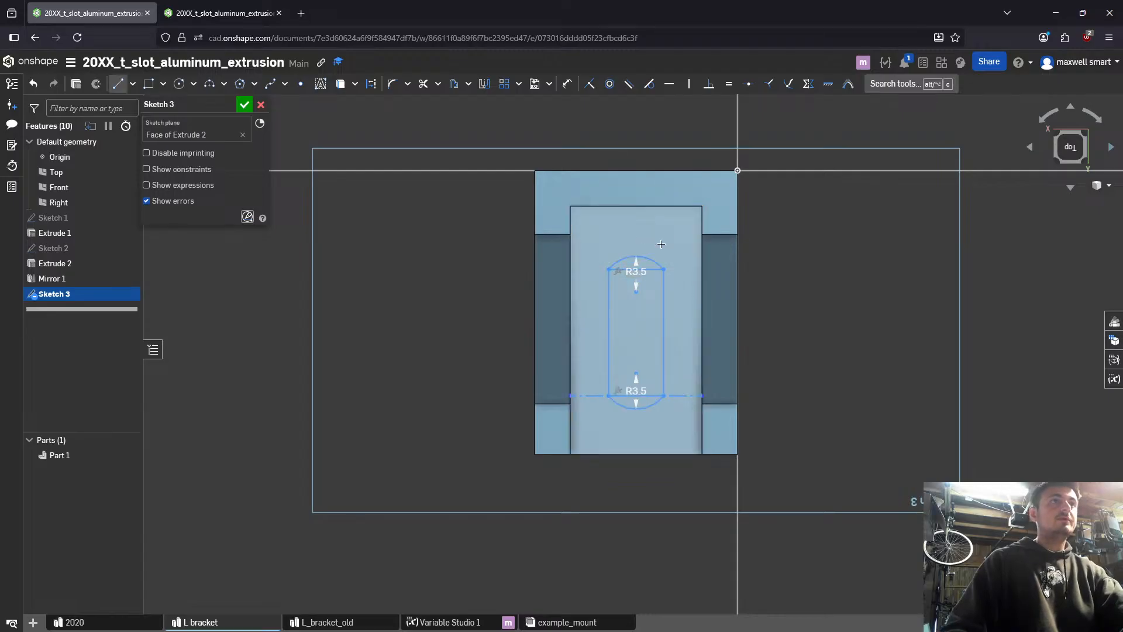
click(636, 203)
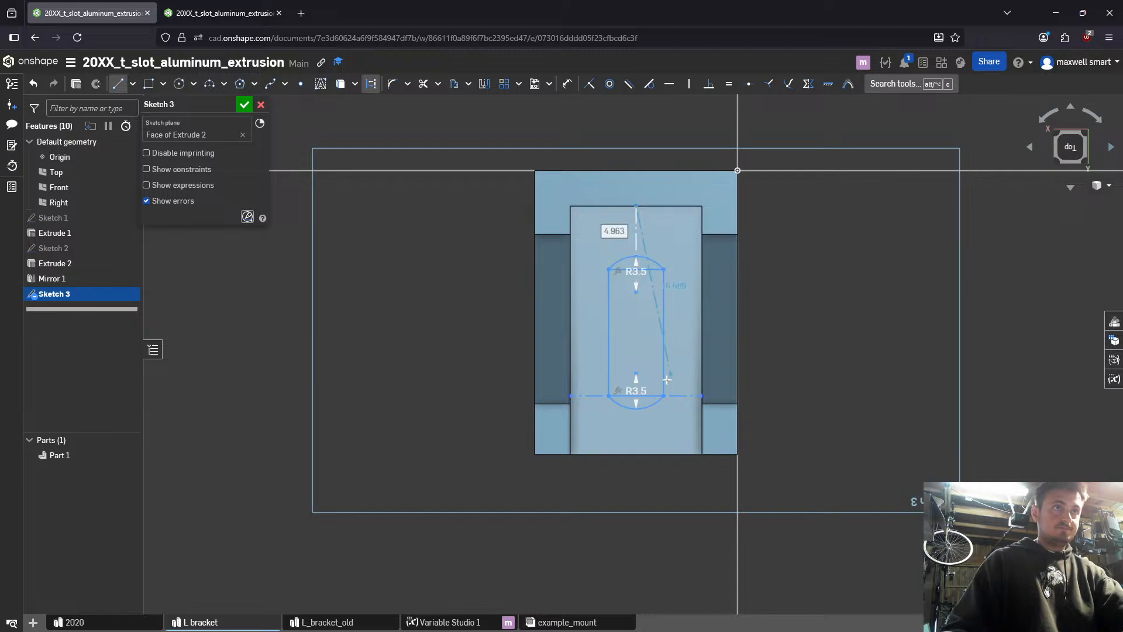
click(636, 408)
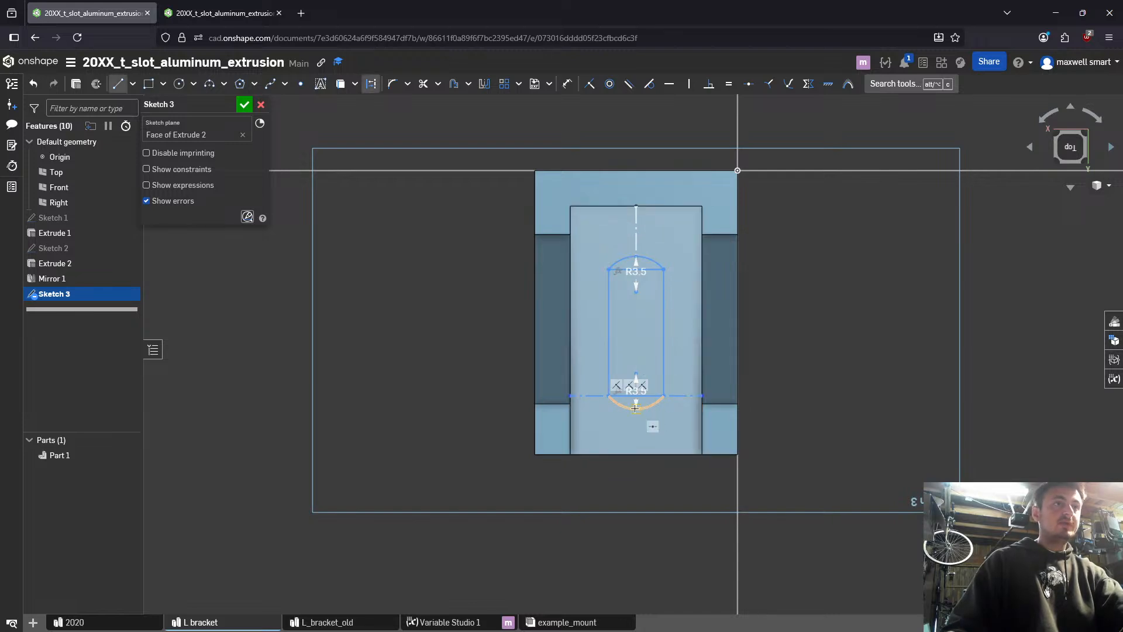
click(636, 454)
key(Escape)
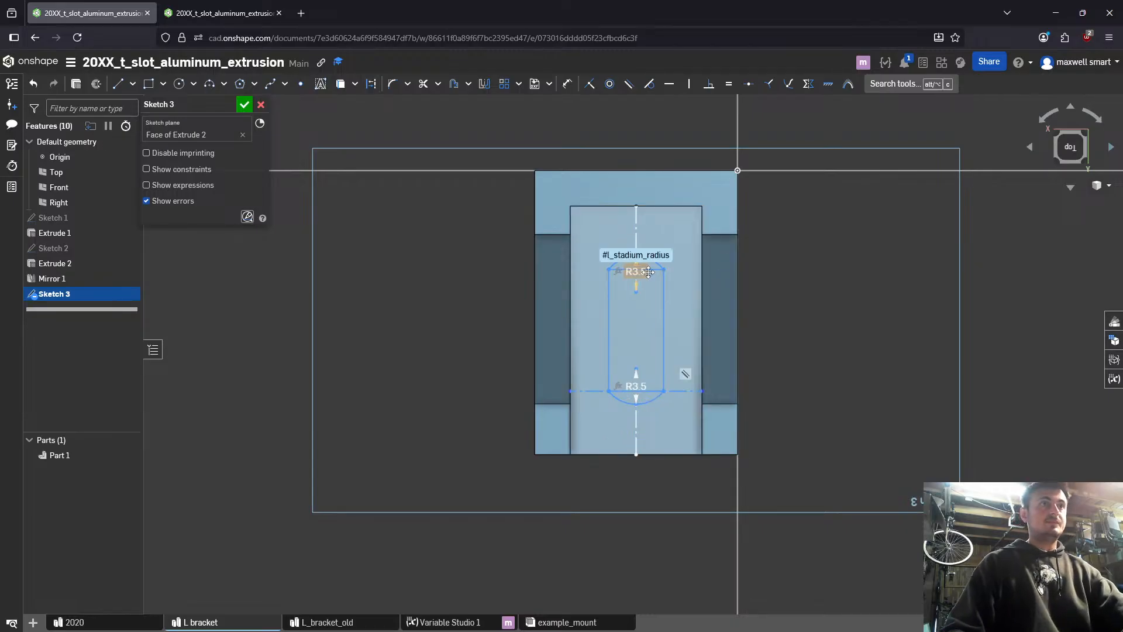
- Dimension the slot's overall length between the two end arcs as #l_stadium_slot_length
key(d)
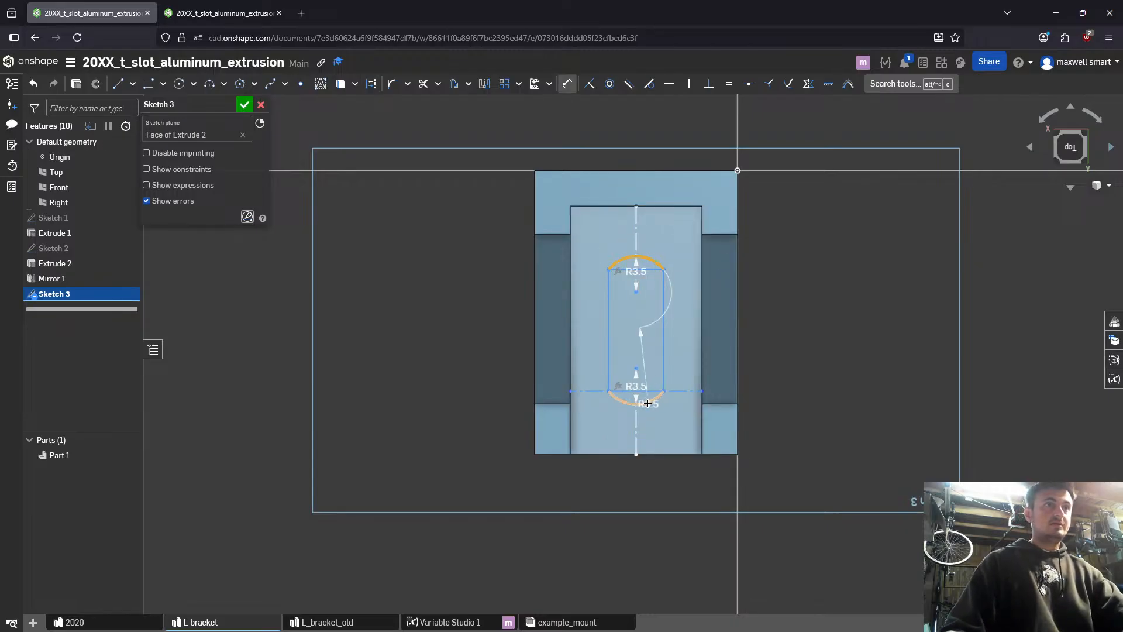
click(647, 404)
click(800, 345)
text(l)
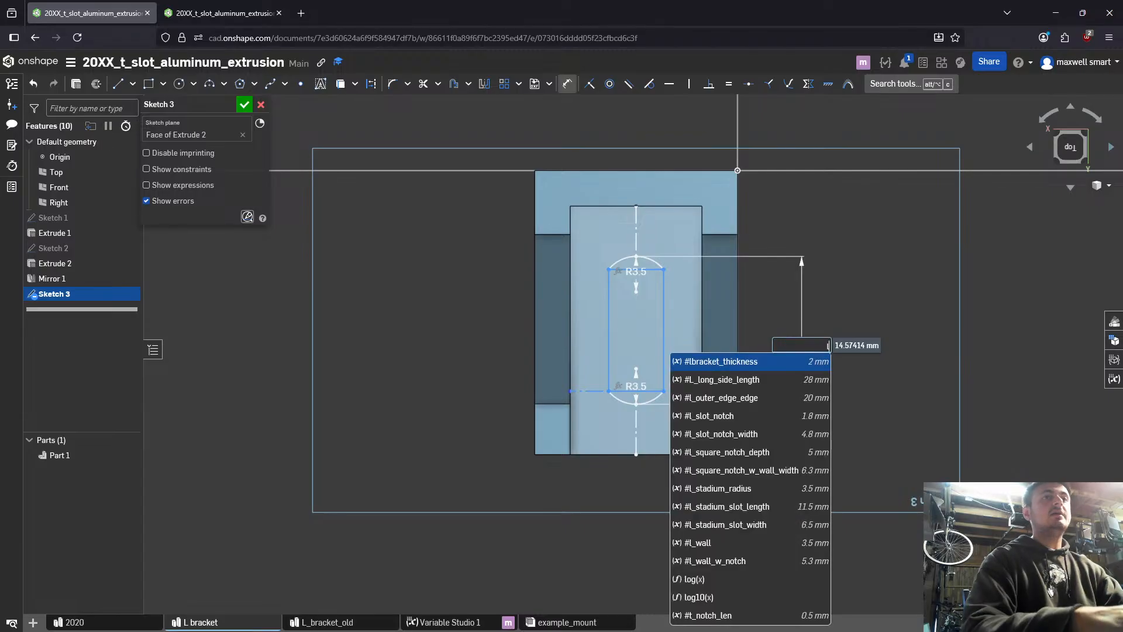
text(st)
click(752, 379)
key(Return)
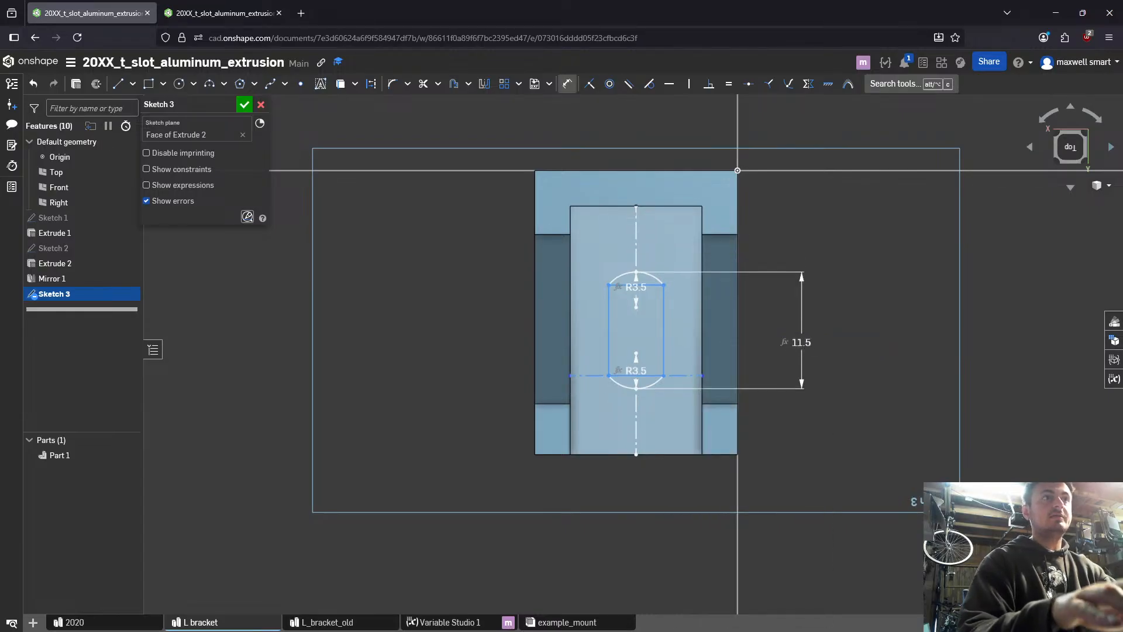
- Dimension the width between the slot's two long sides, using the variable #l_stadium_slot_width
click(662, 317)
click(605, 321)
click(503, 309)
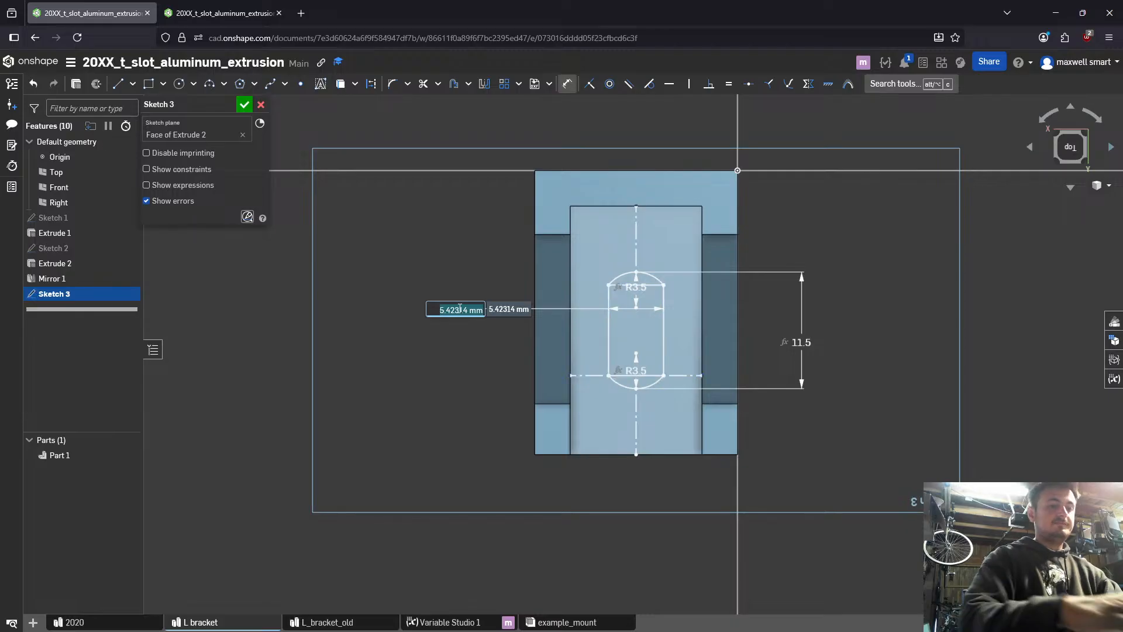
text(lsta)
key(Down)
key(Down)
key(Return)
key(Return)
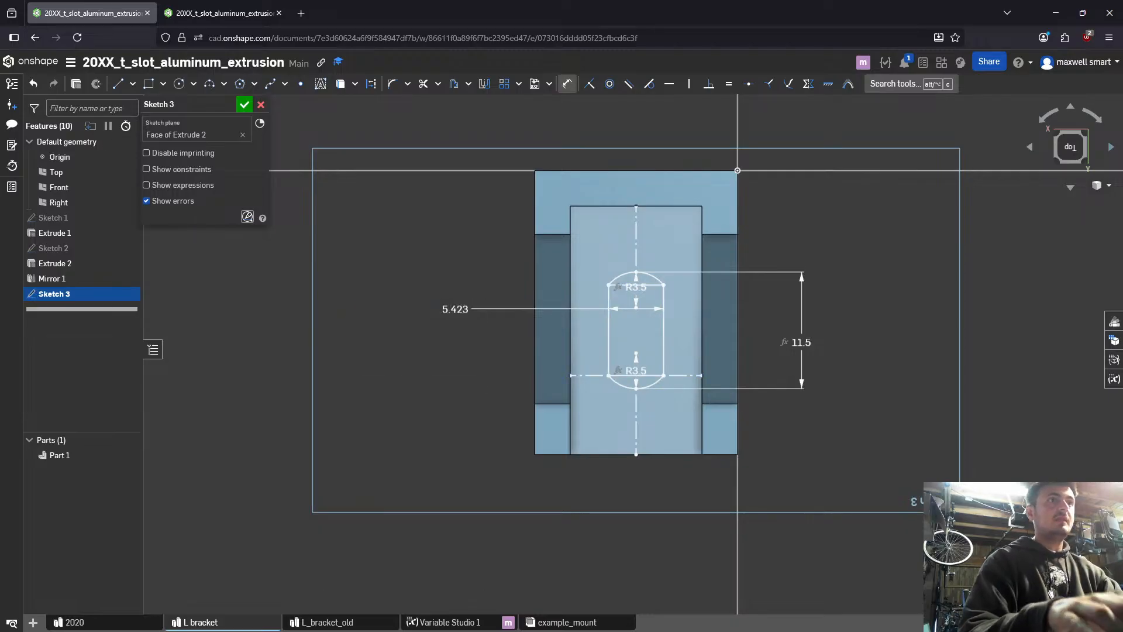
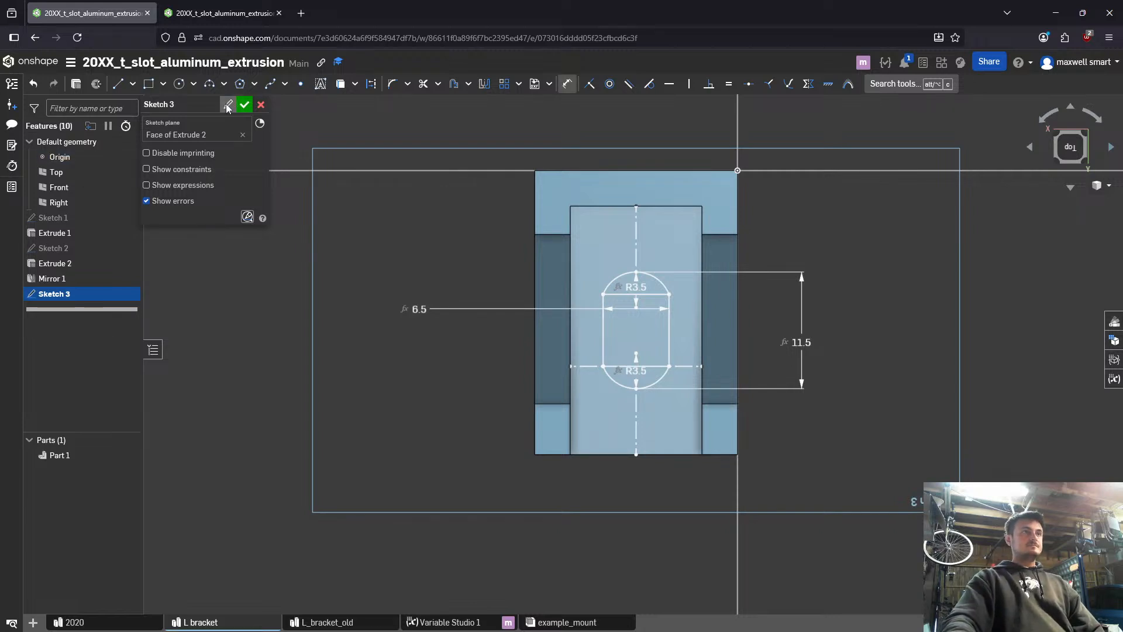
- Finish the slot sketch and extrude its three regions as a Remove cut through all of the bracket's base
click(244, 108)
mouse_move(525, 415)
right_down()
mouse_move(609, 363)
mouse_move(609, 458)
mouse_move(630, 367)
right_up()
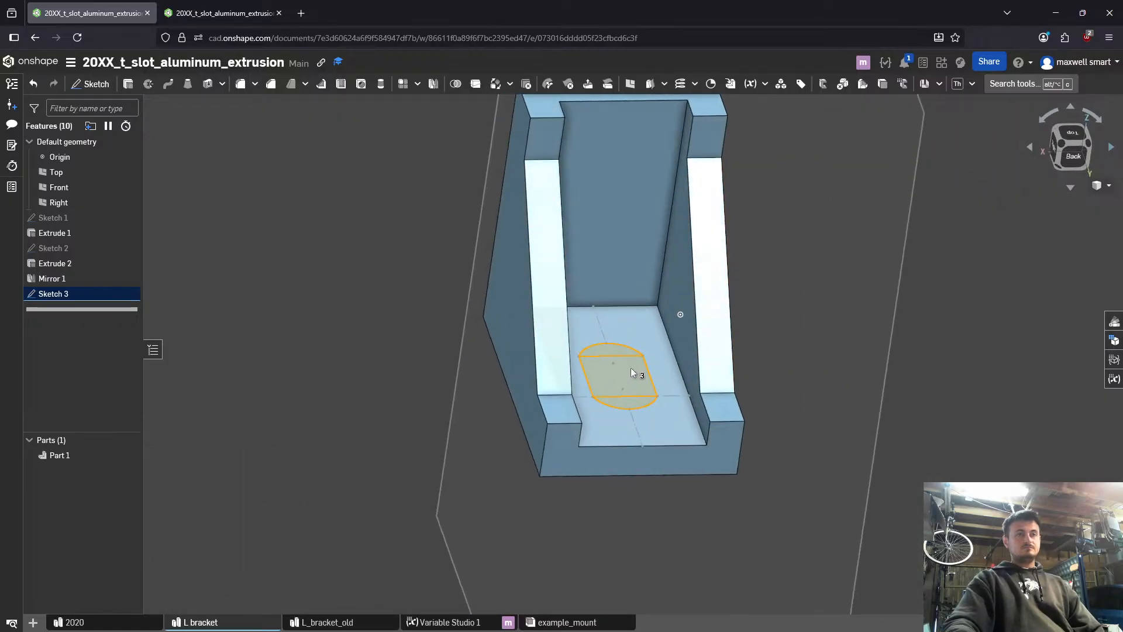
key(shift+e)
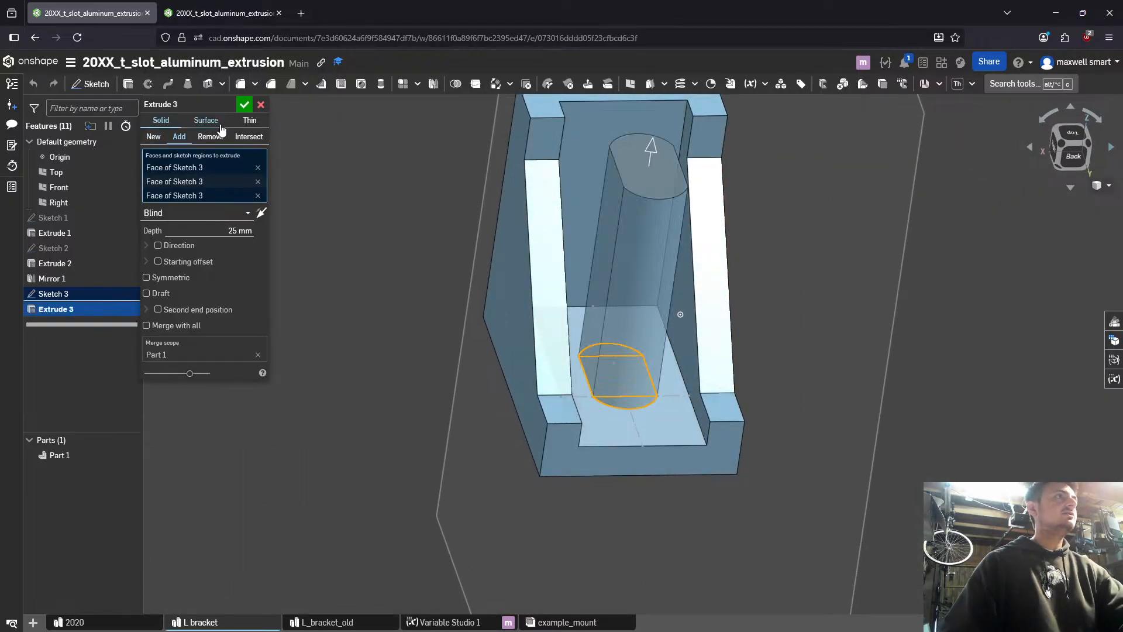
click(234, 213)
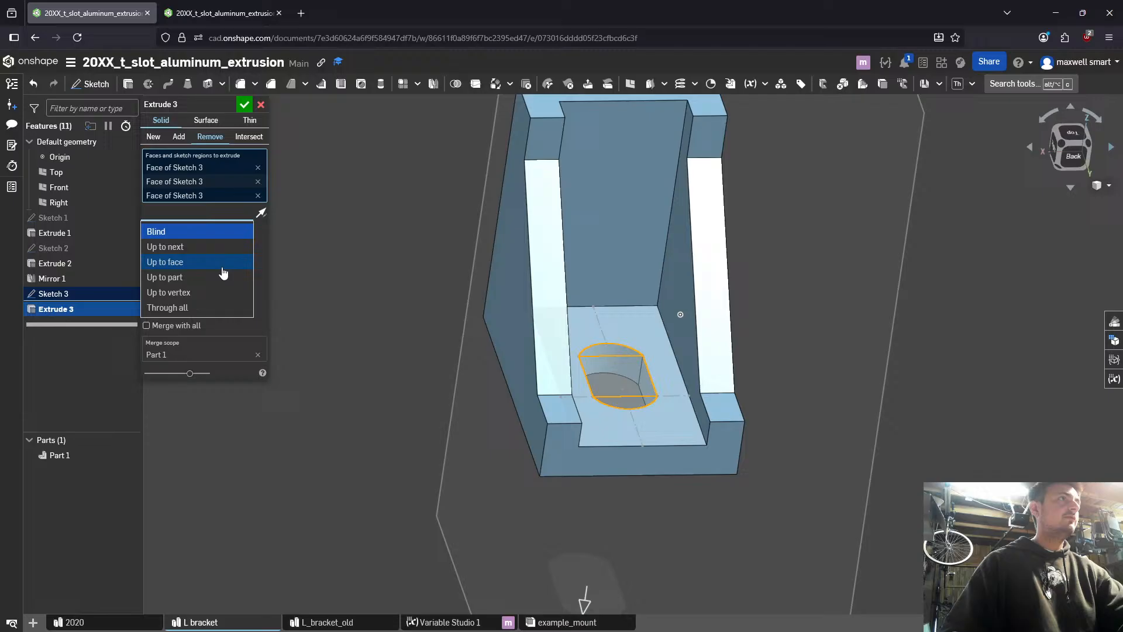
click(208, 306)
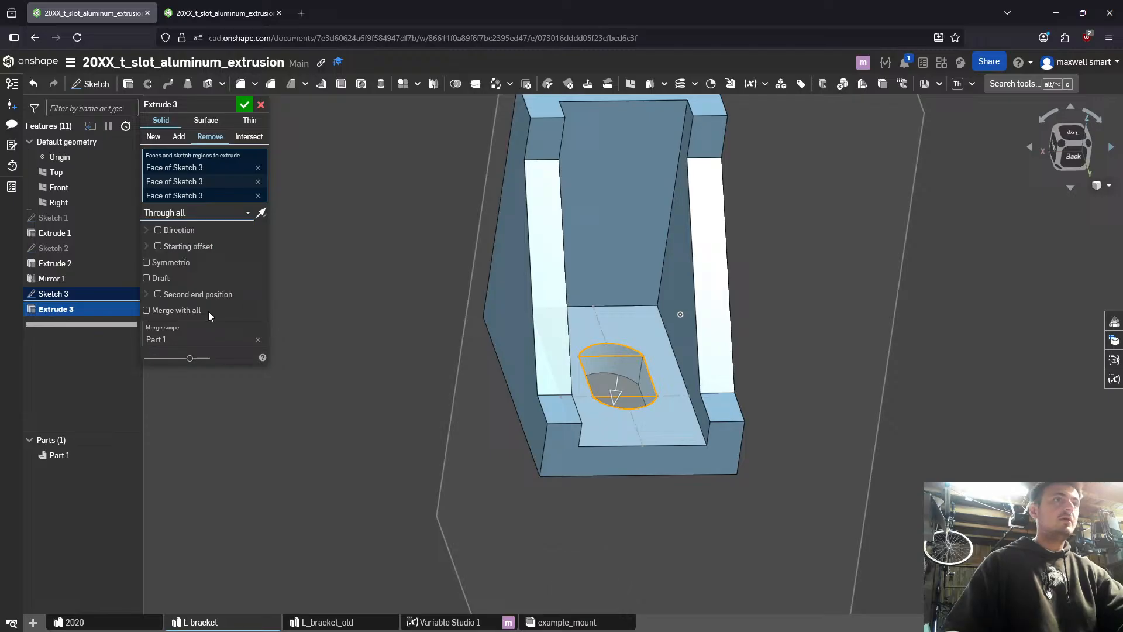
click(244, 105)
- Start a circular feature pattern with the slot cut Extrude 3 as the feature to repeat
key(alt+c)
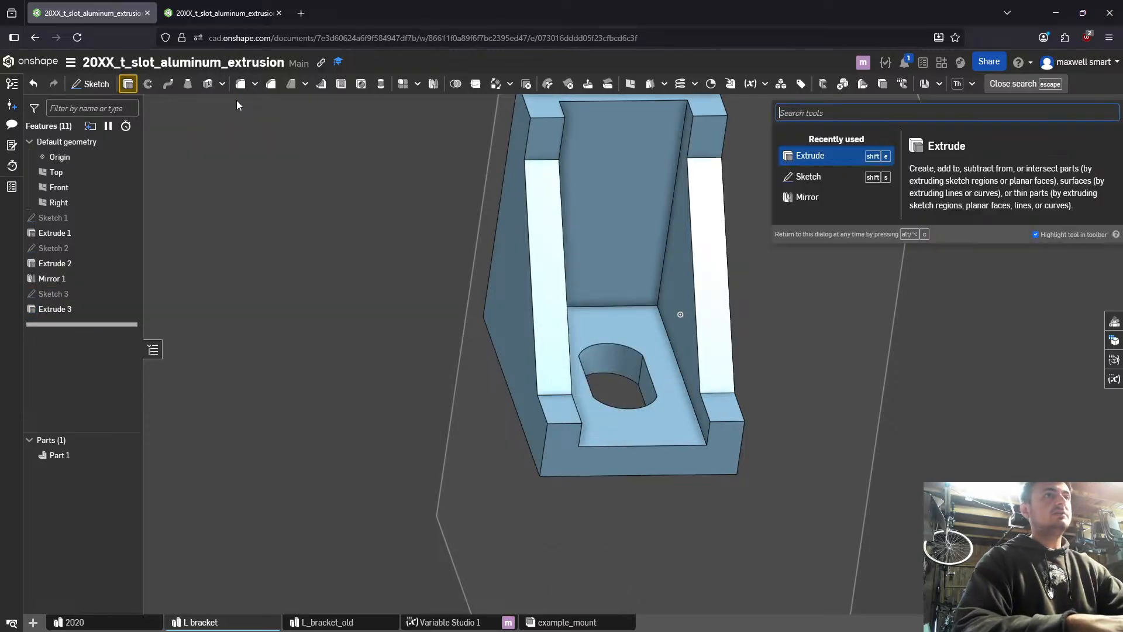
text(cir)
key(Return)
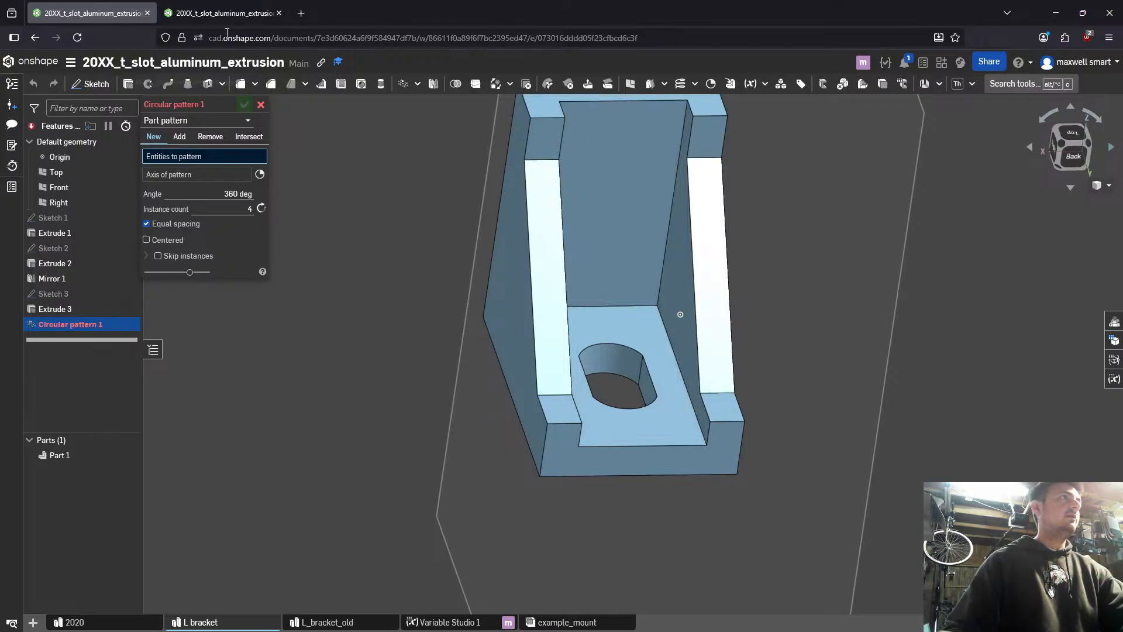
click(193, 121)
click(183, 153)
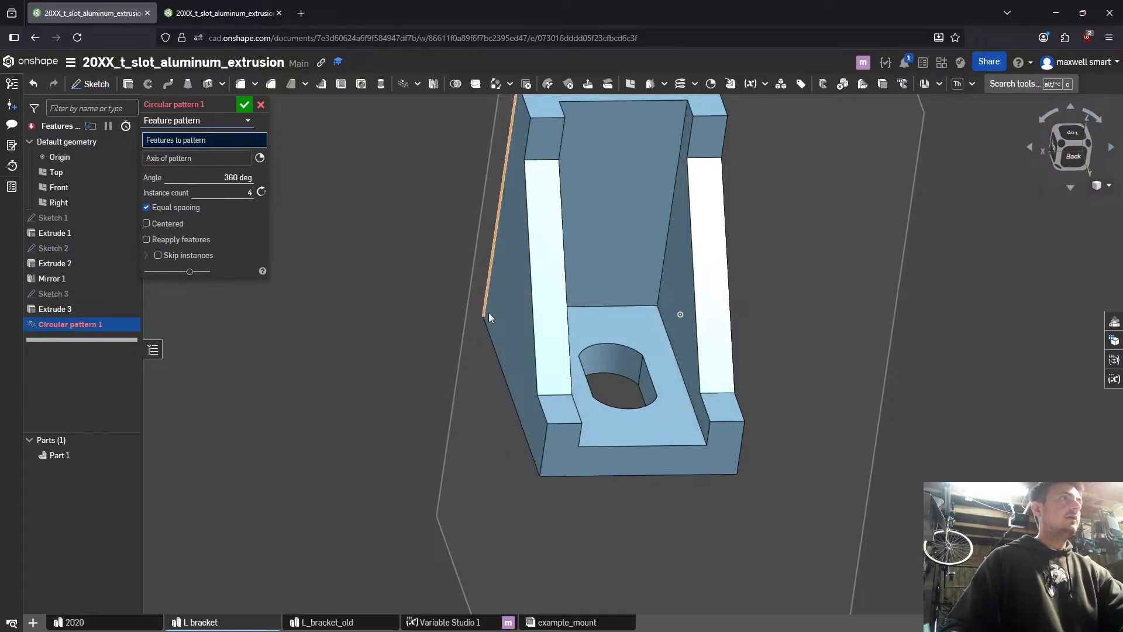
right_drag(641, 308, 574, 285)
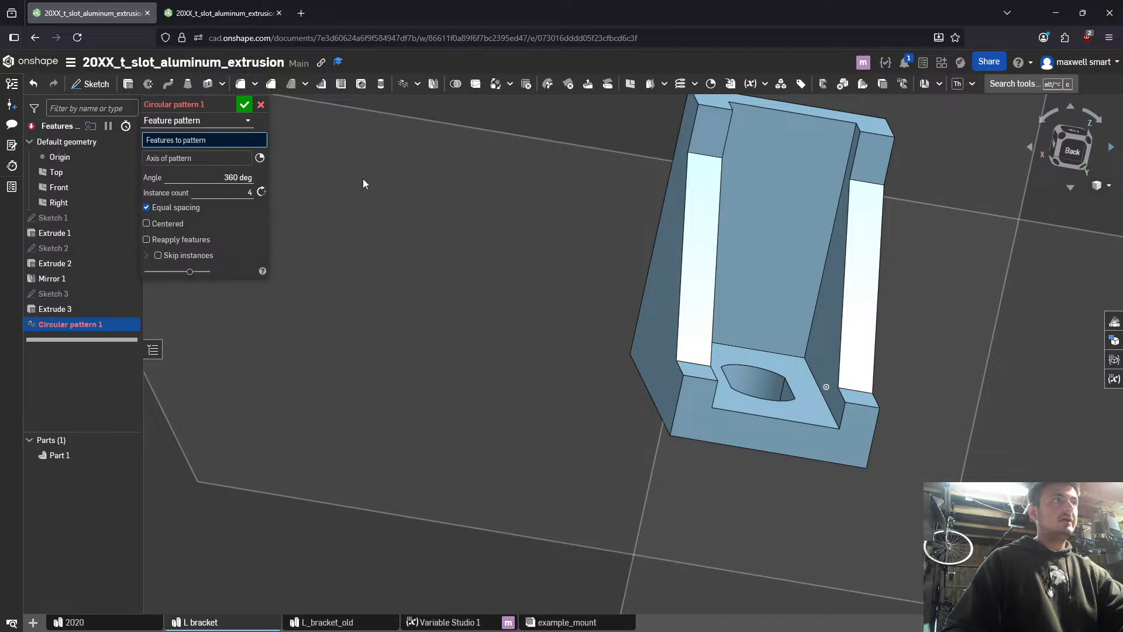
click(83, 308)
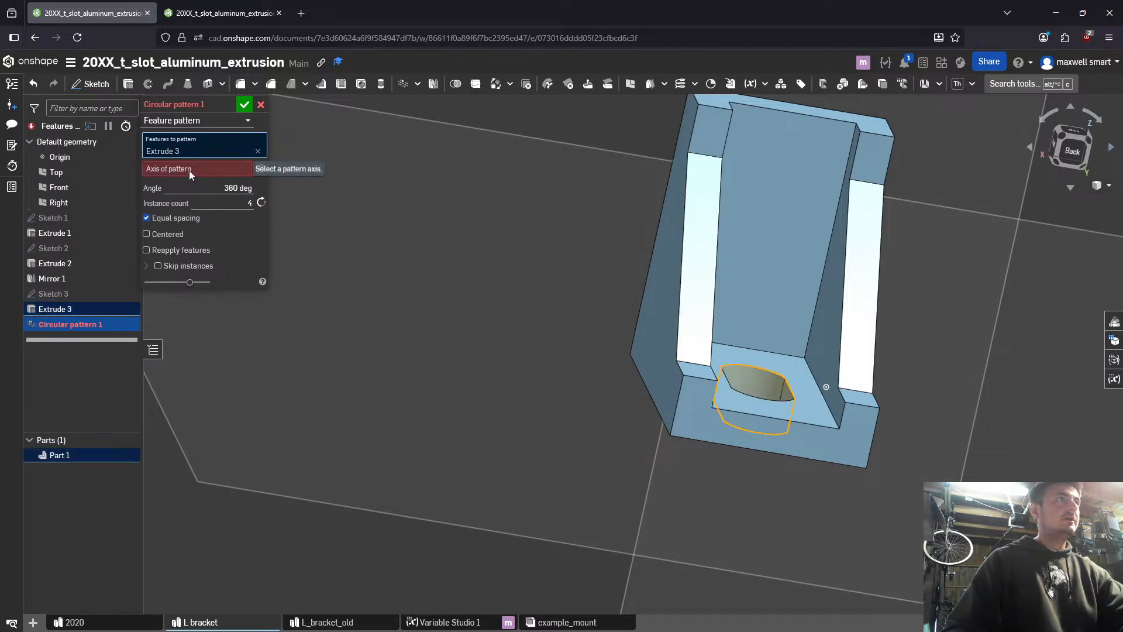
- Try the bracket's outer edges as the pattern axis, then use the inner corner edge with 2 instances
right_drag(731, 266, 793, 320)
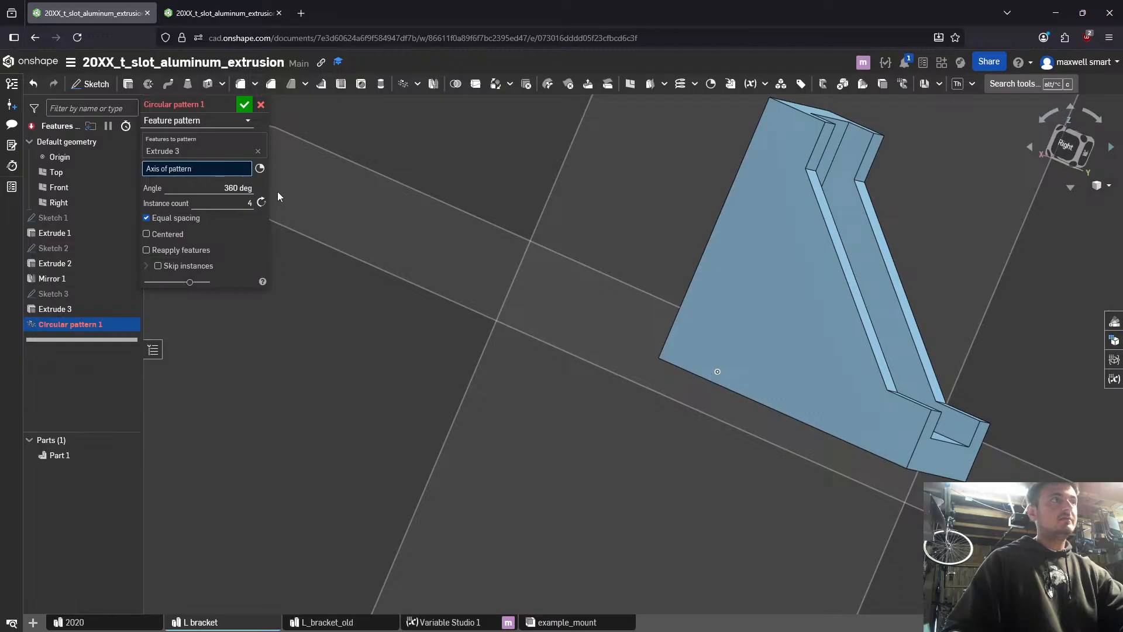
click(689, 287)
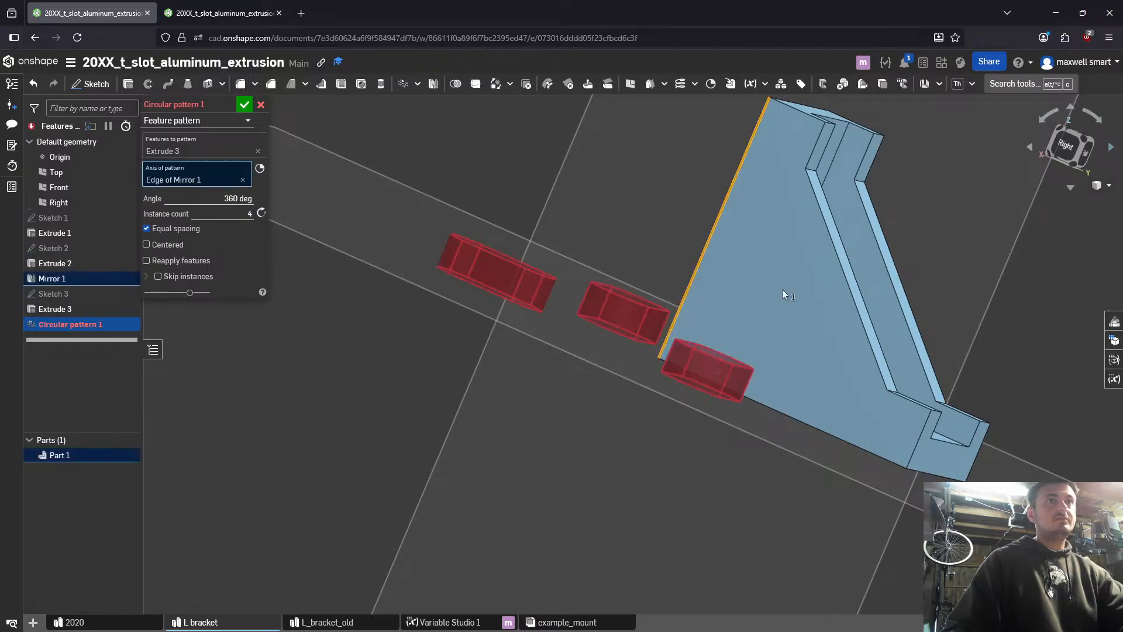
right_drag(782, 289, 840, 282)
click(694, 272)
mouse_move(722, 276)
right_down()
mouse_move(688, 360)
mouse_move(629, 385)
mouse_move(725, 341)
mouse_move(696, 342)
mouse_move(778, 355)
mouse_move(693, 340)
right_up()
click(657, 380)
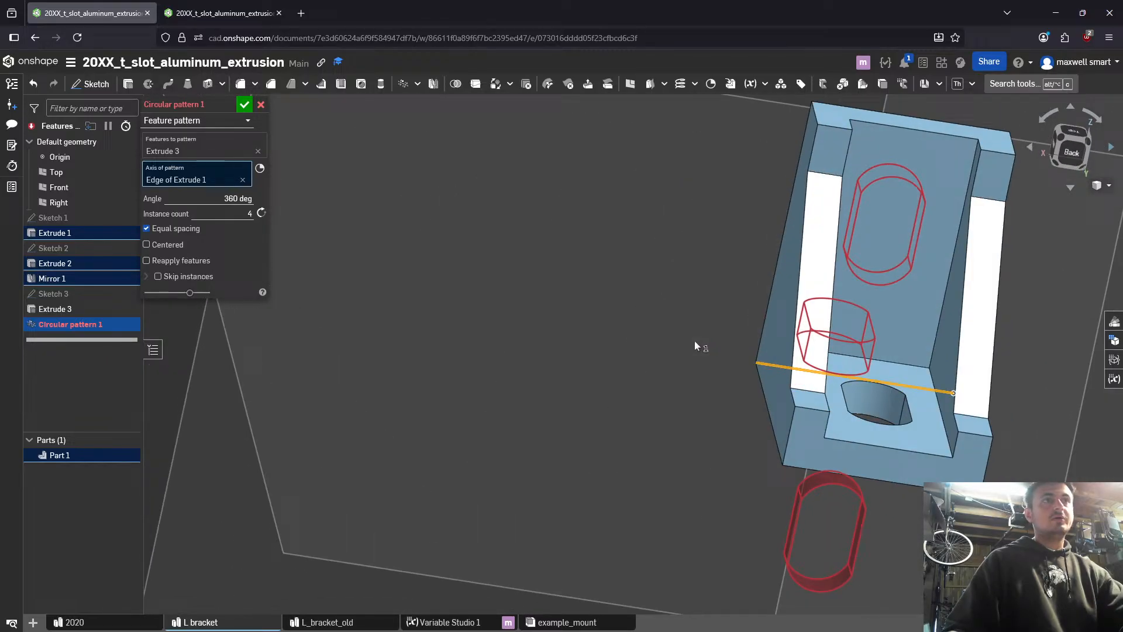
click(574, 256)
click(897, 359)
right_drag(935, 349, 902, 346)
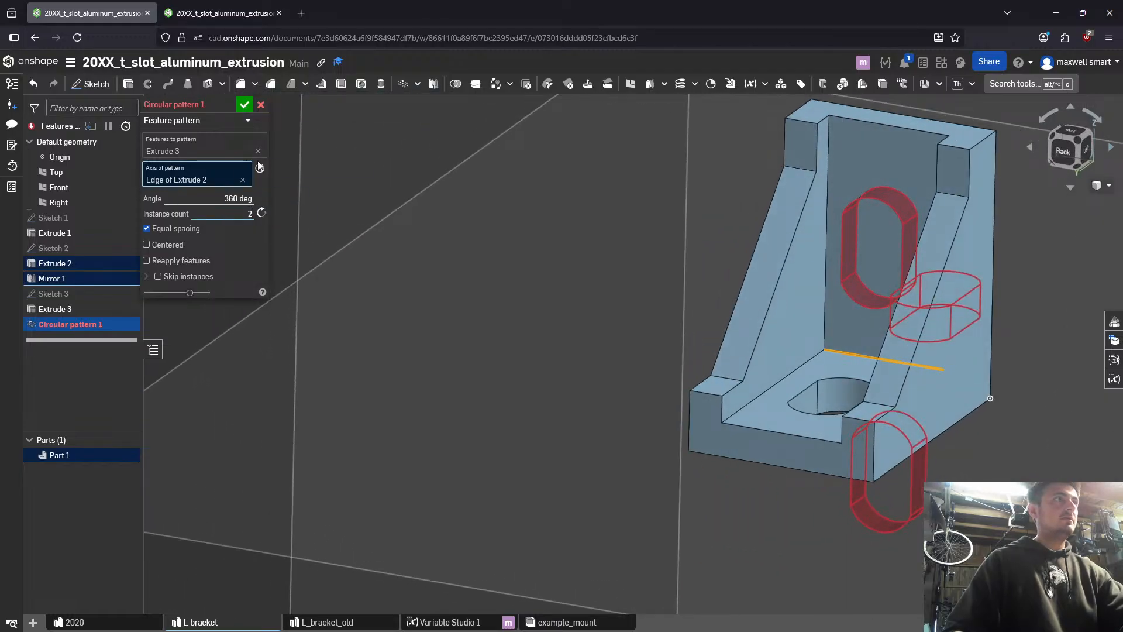
- Set the circular pattern's angle to 90 degrees and reverse its direction toward the upright wall
right_drag(456, 218, 445, 251)
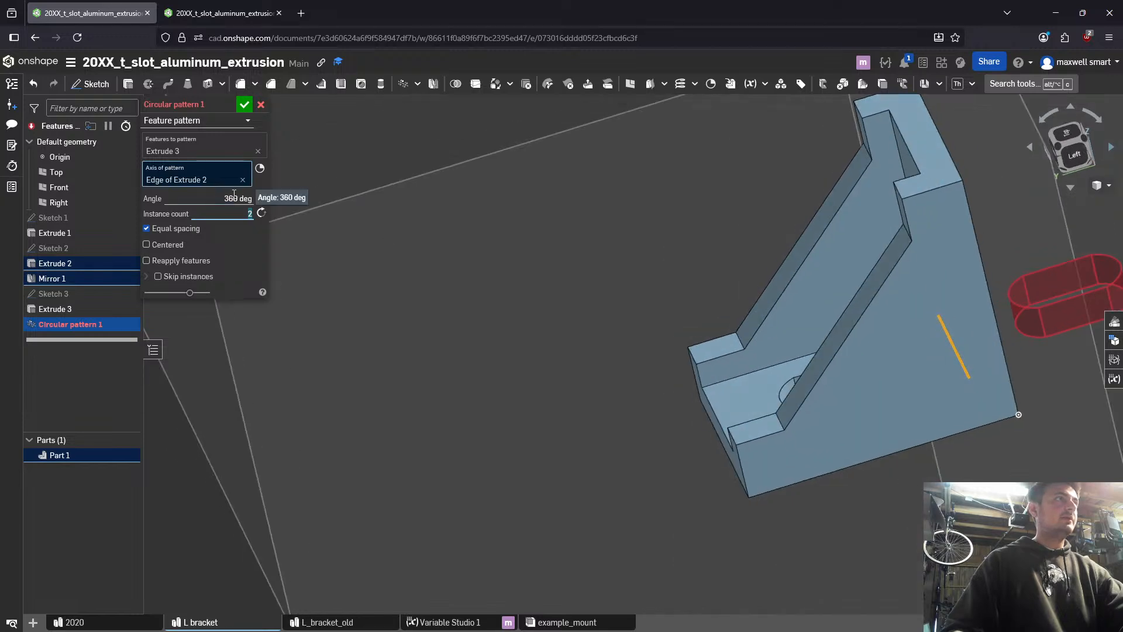
click(222, 200)
text(90)
key(Return)
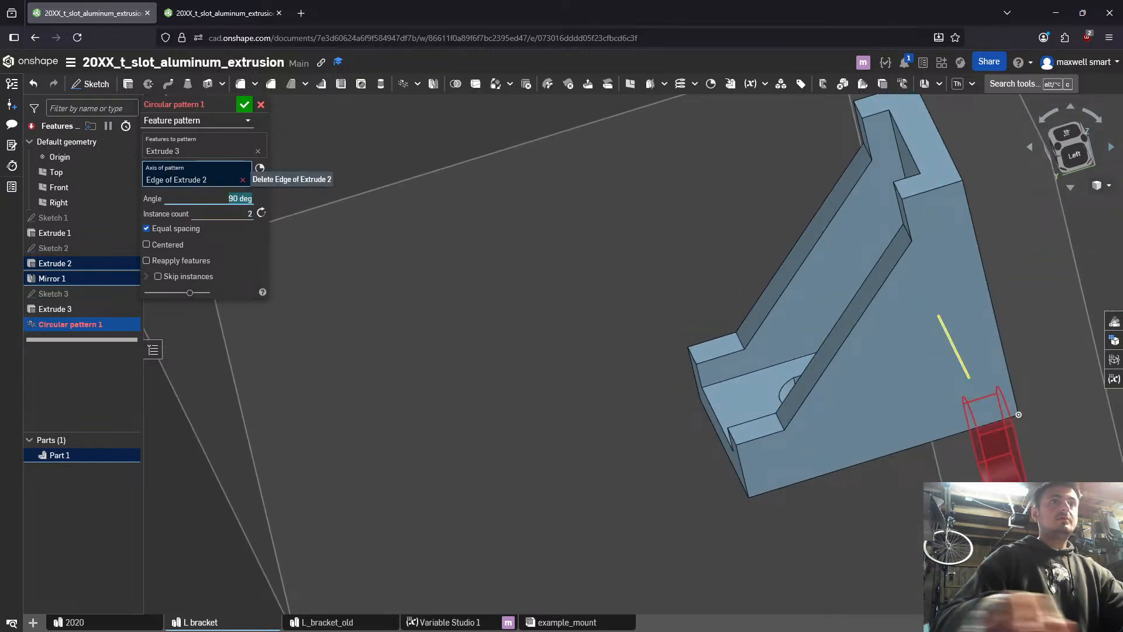
right_drag(657, 179, 730, 230)
click(261, 213)
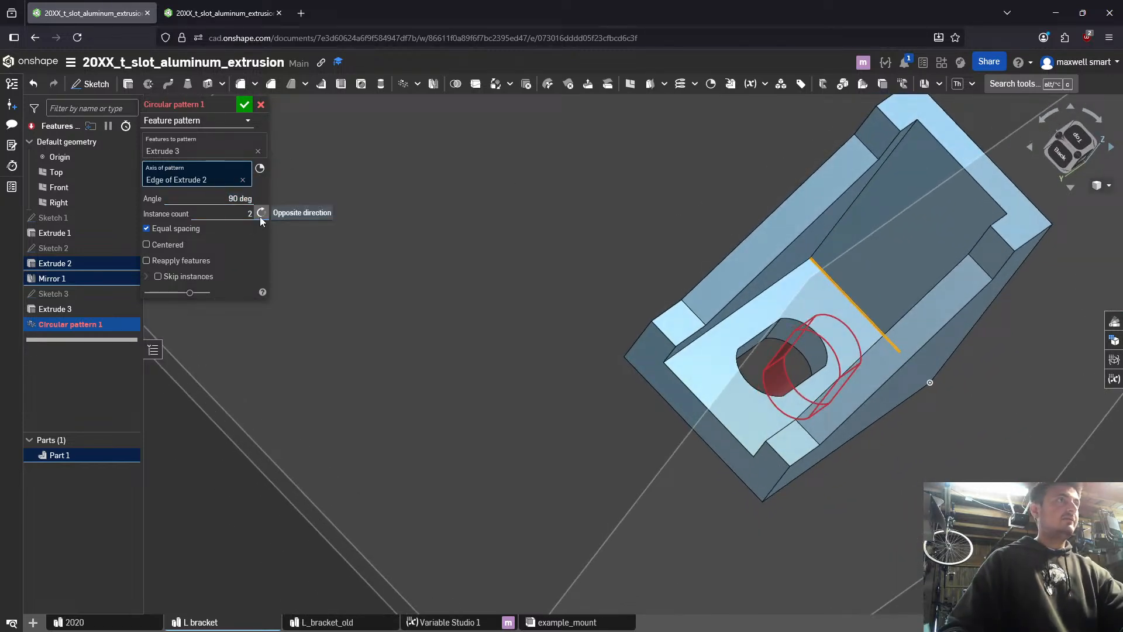
right_drag(679, 285, 619, 275)
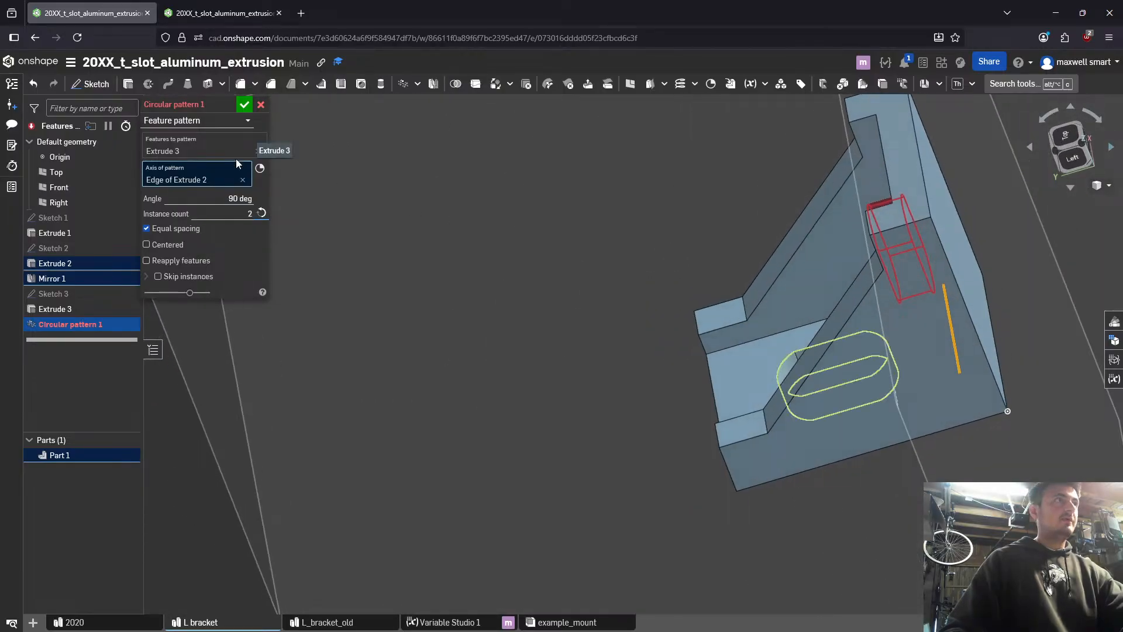
- Try the bracket's outer corner edge as the pattern axis, then return to the inner corner edge
click(244, 181)
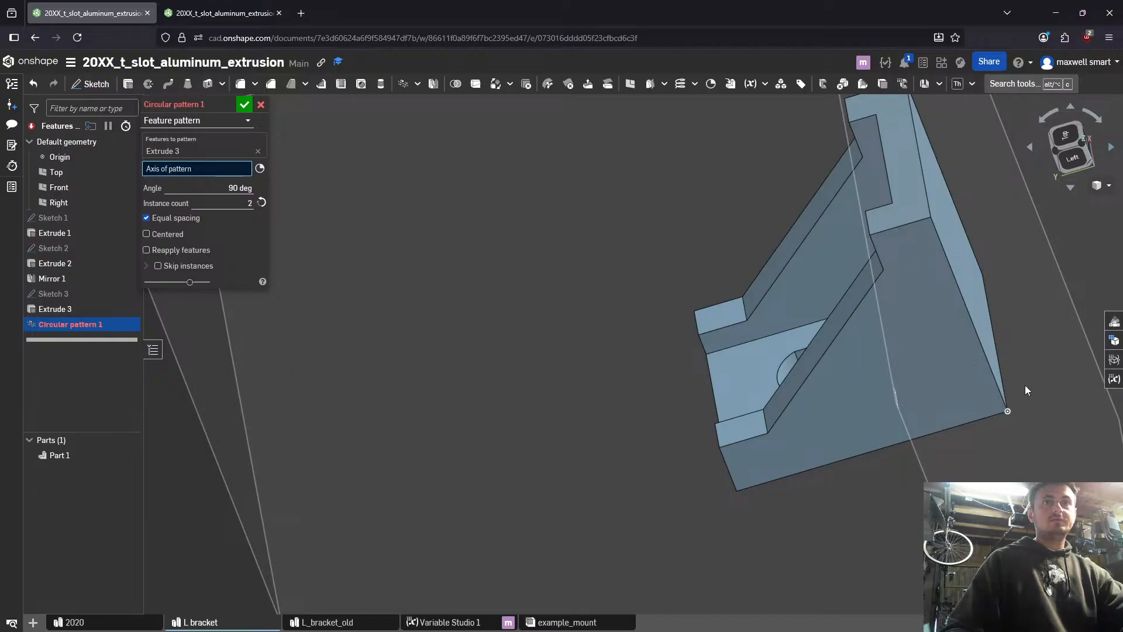
click(1004, 386)
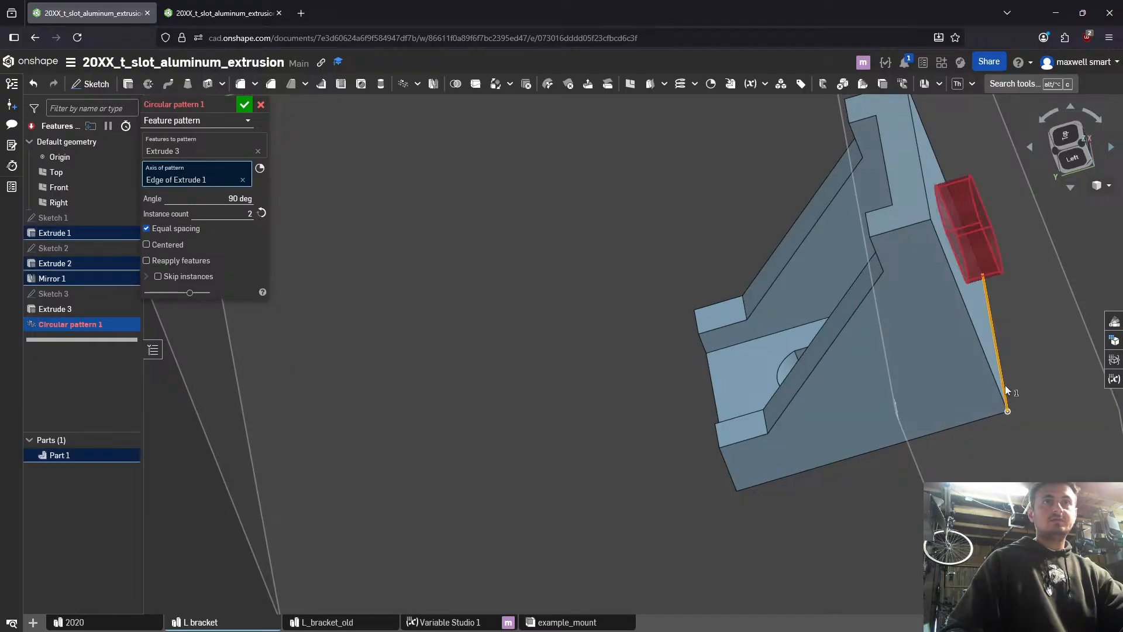
right_drag(1005, 385, 843, 392)
click(852, 362)
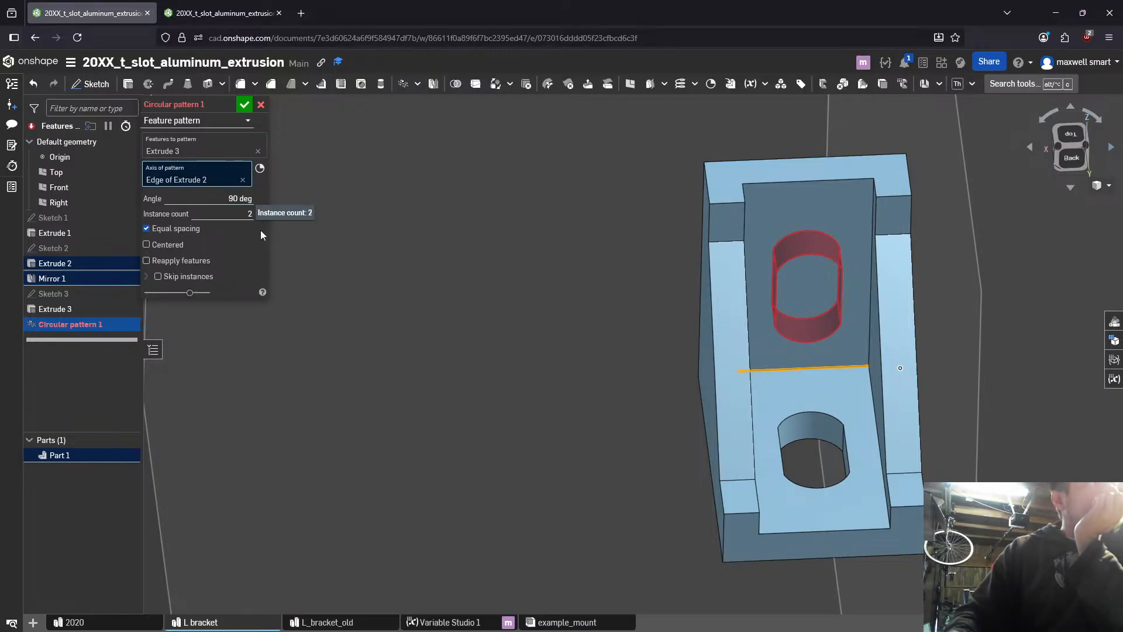
- Try the pattern's opposite direction, Centered, Reapply features, Skip instances and Equal spacing options, then discard the circular pattern
click(261, 213)
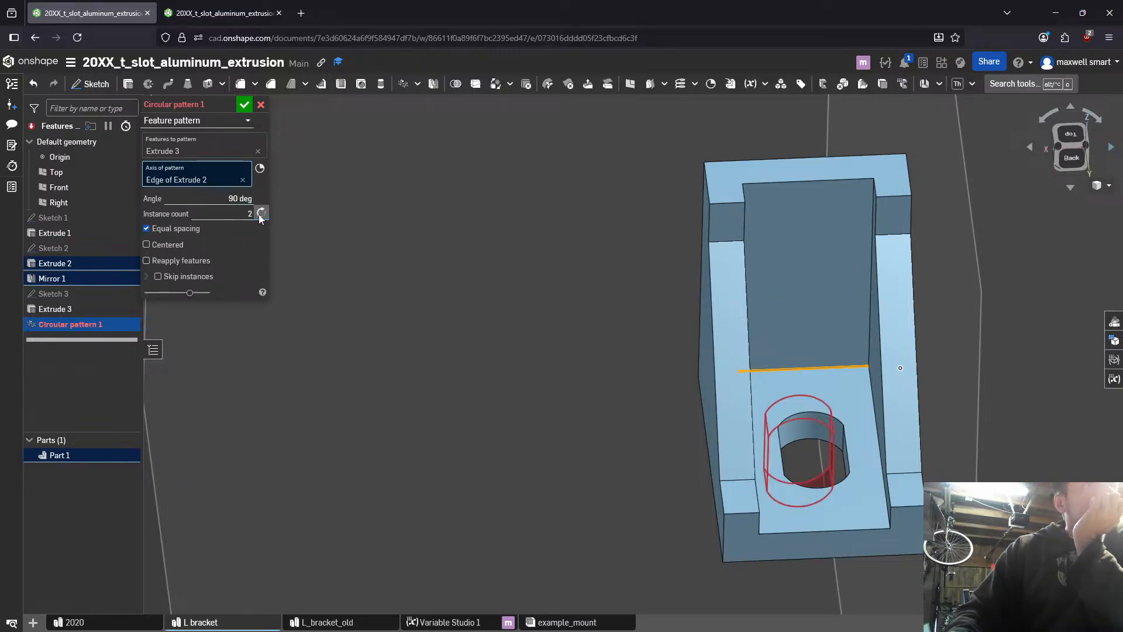
click(260, 216)
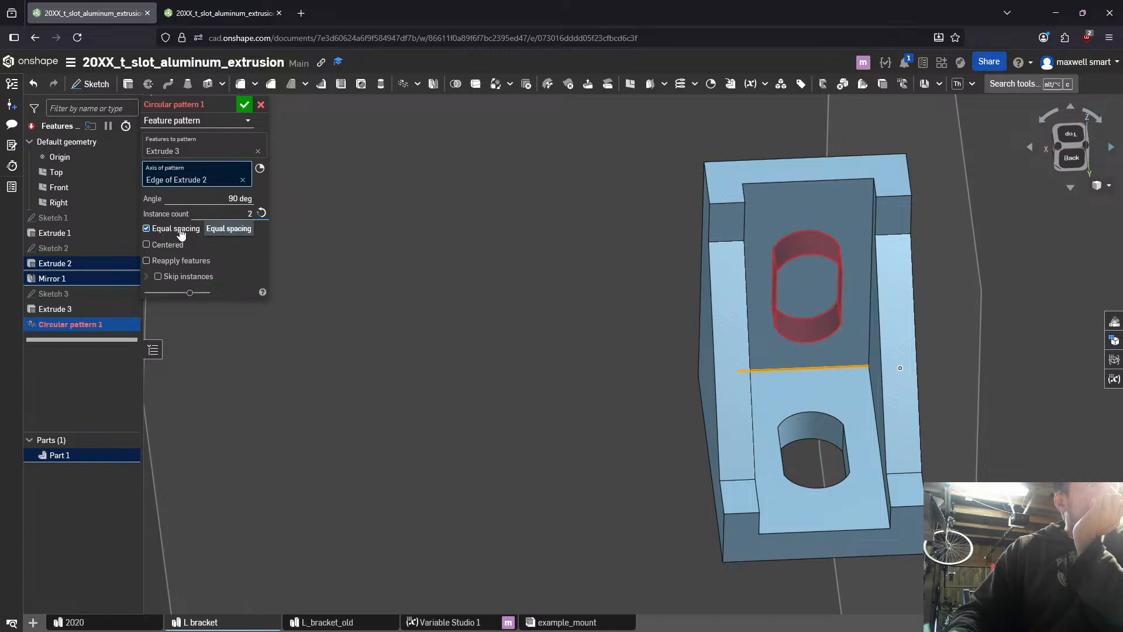
click(165, 246)
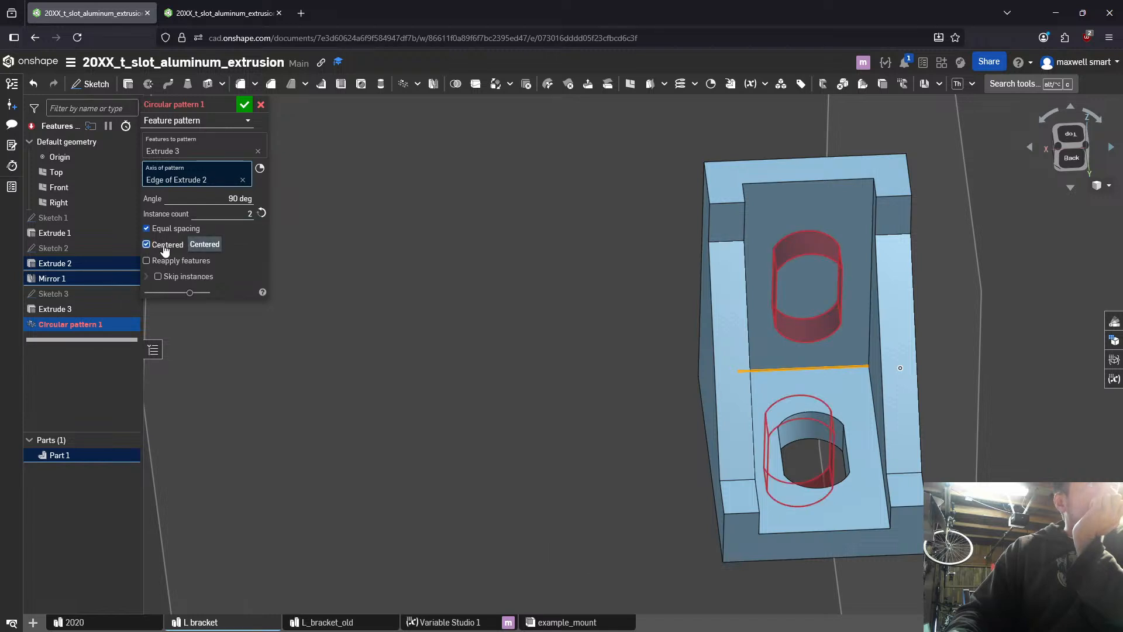
click(158, 261)
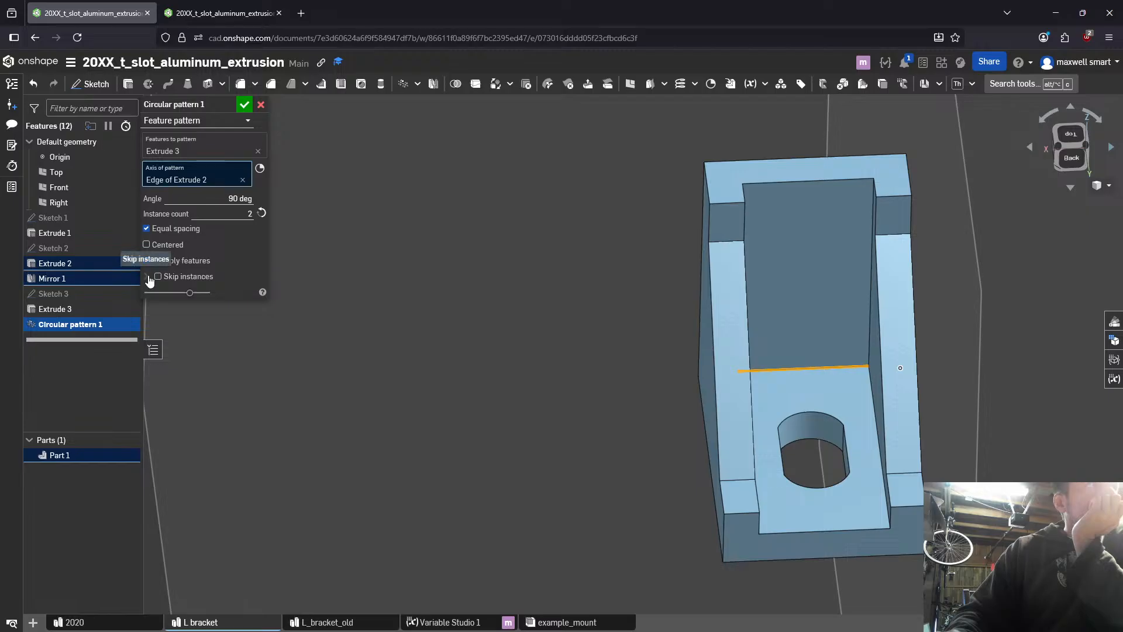
click(158, 276)
click(158, 276)
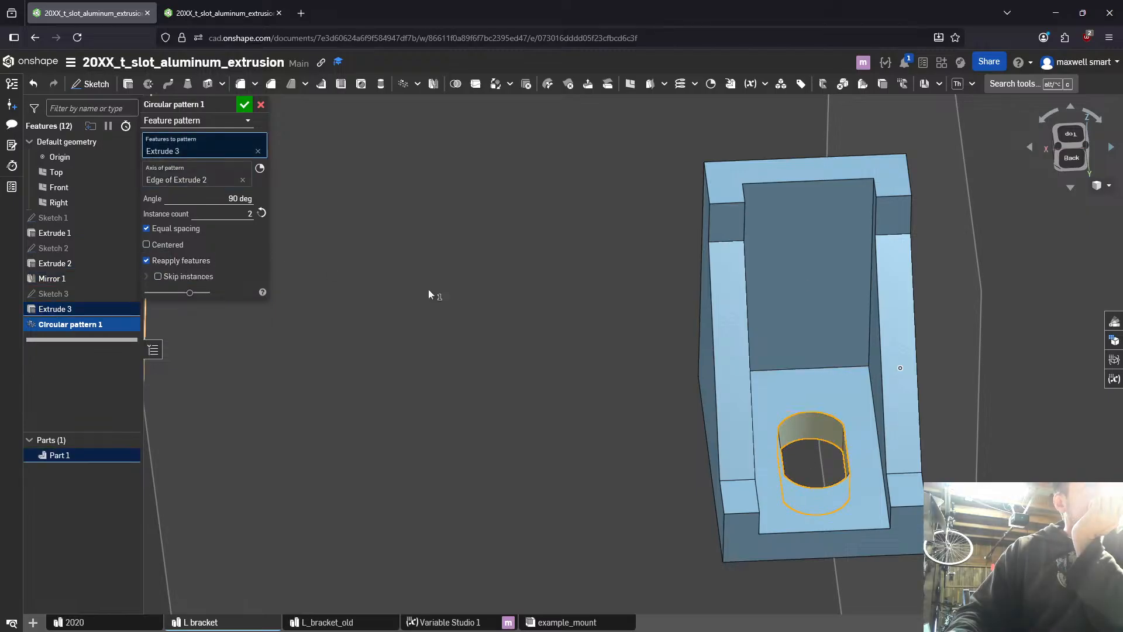
right_drag(854, 343, 810, 341)
click(187, 230)
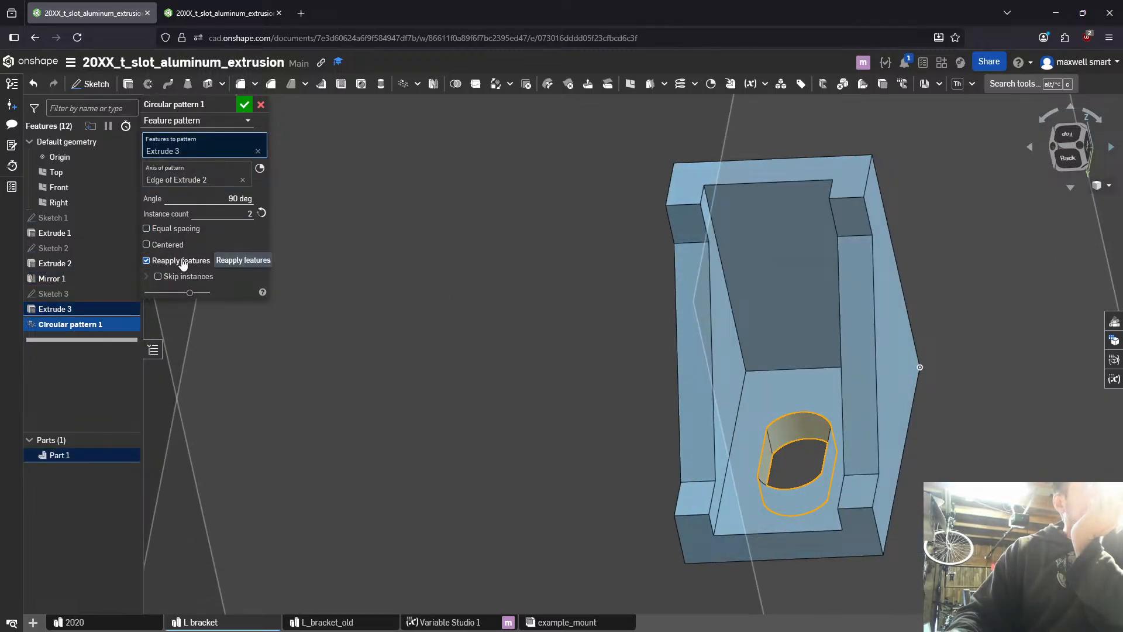
click(147, 261)
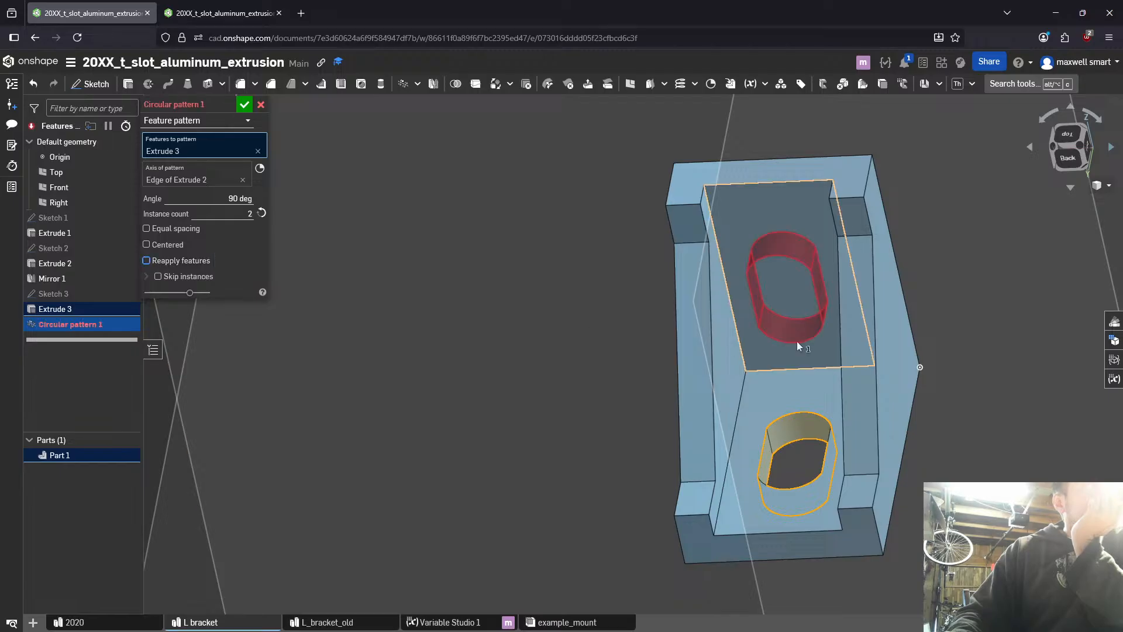
right_drag(797, 342, 535, 271)
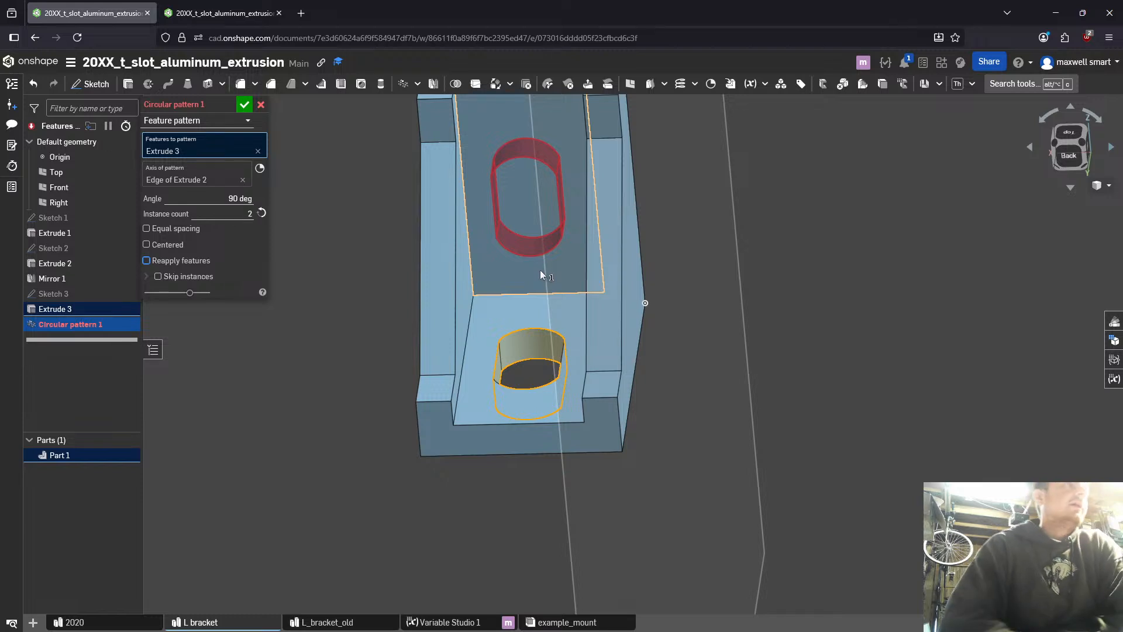
click(261, 104)
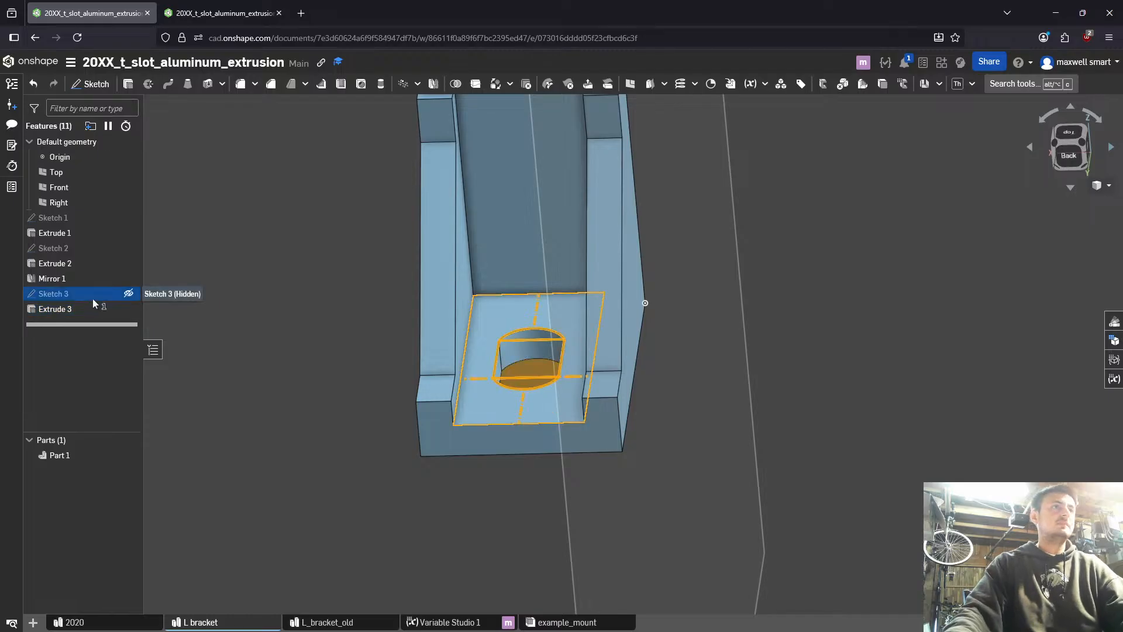
- Start a new sketch on the recessed inner face of the bracket's upright wall
click(128, 293)
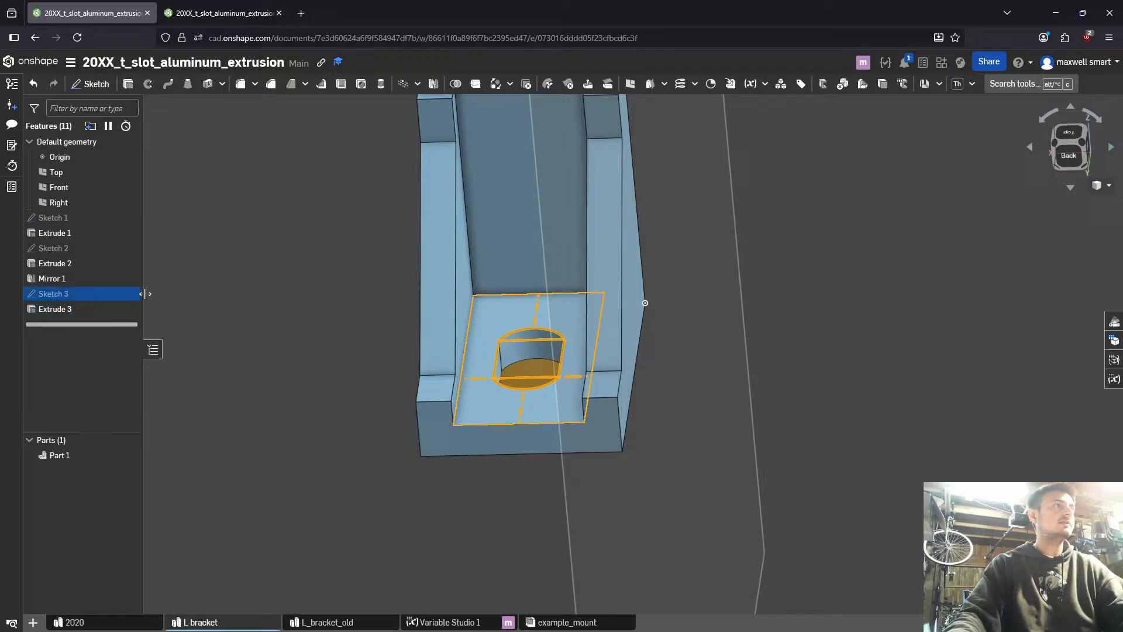
click(517, 208)
key(shift+s)
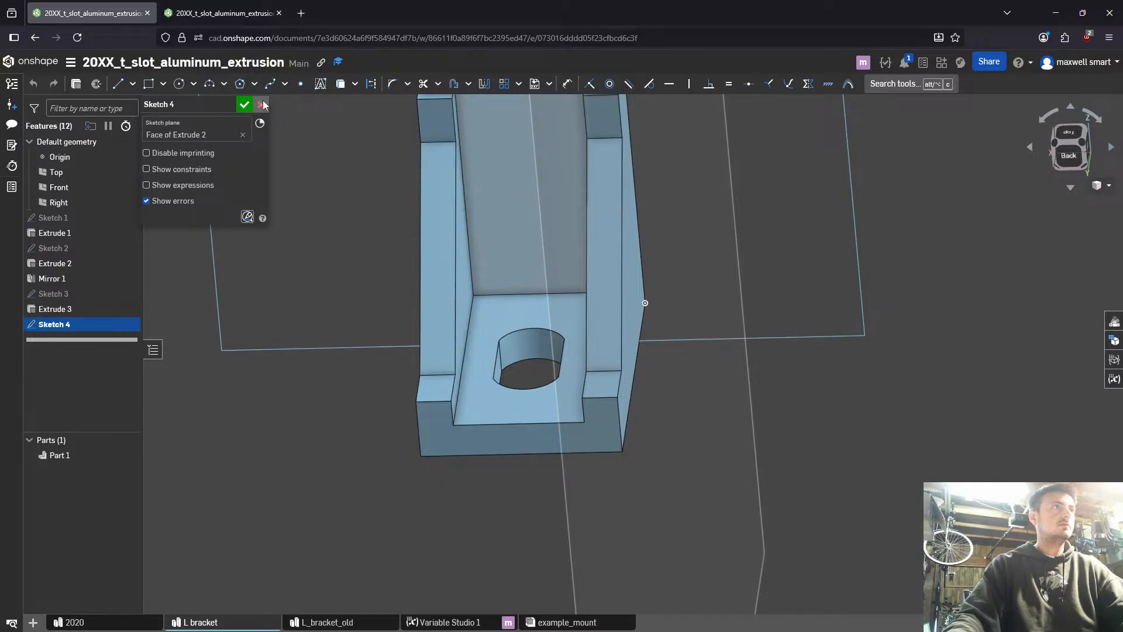
middle_drag(418, 153, 450, 395)
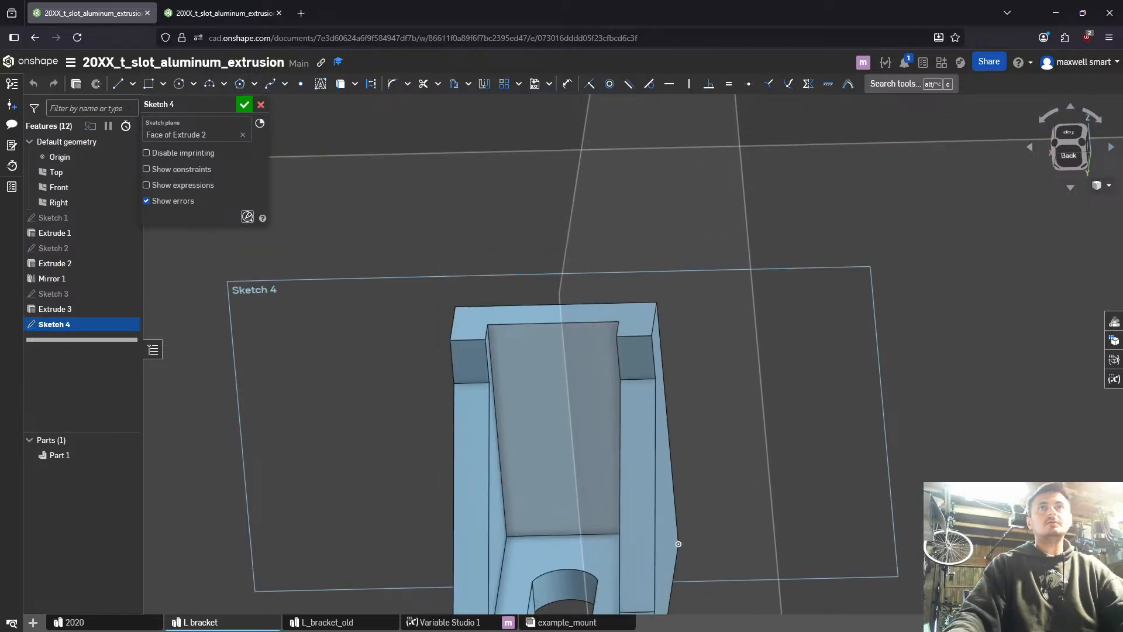
- Search the web in a new browser tab for "onshape copy sketch to another plane"
key(ctrl+t)
text(onshape c)
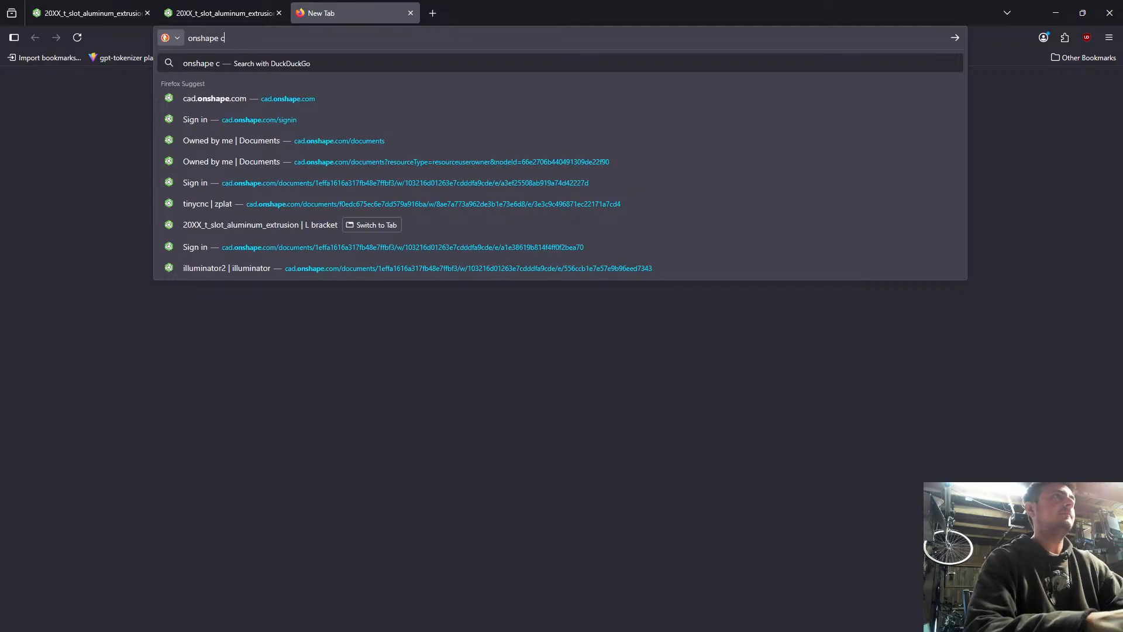
text(opy sketch)
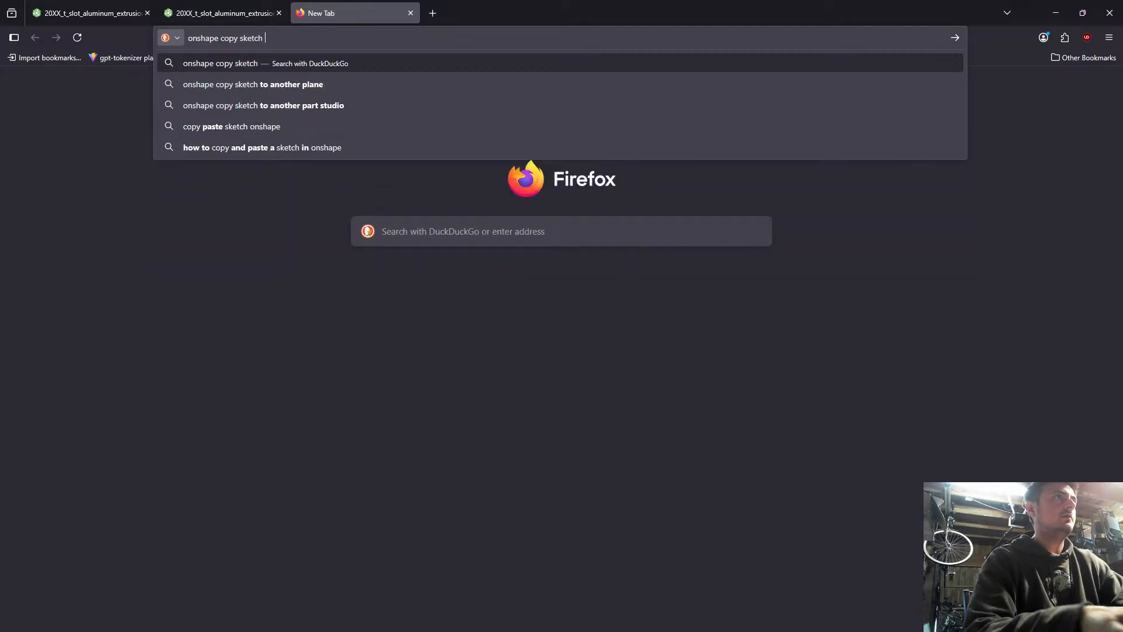
key(Down)
key(Return)
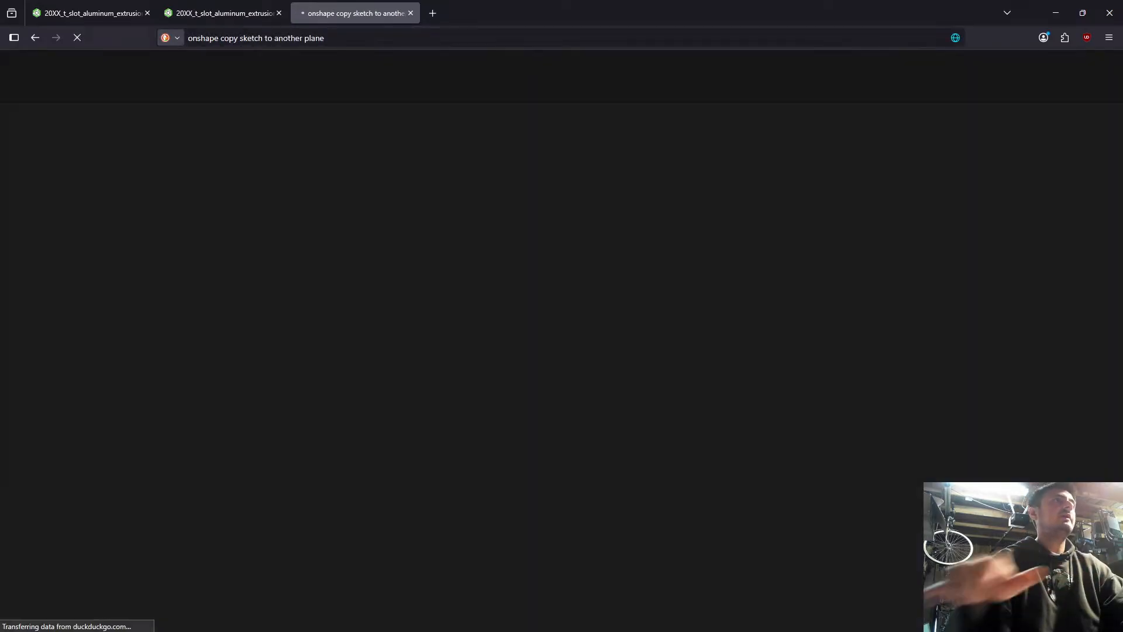
- Open the Onshape forum discussion on copying a sketch to another plane, read its best answers, and return to the bracket model
click(117, 164)
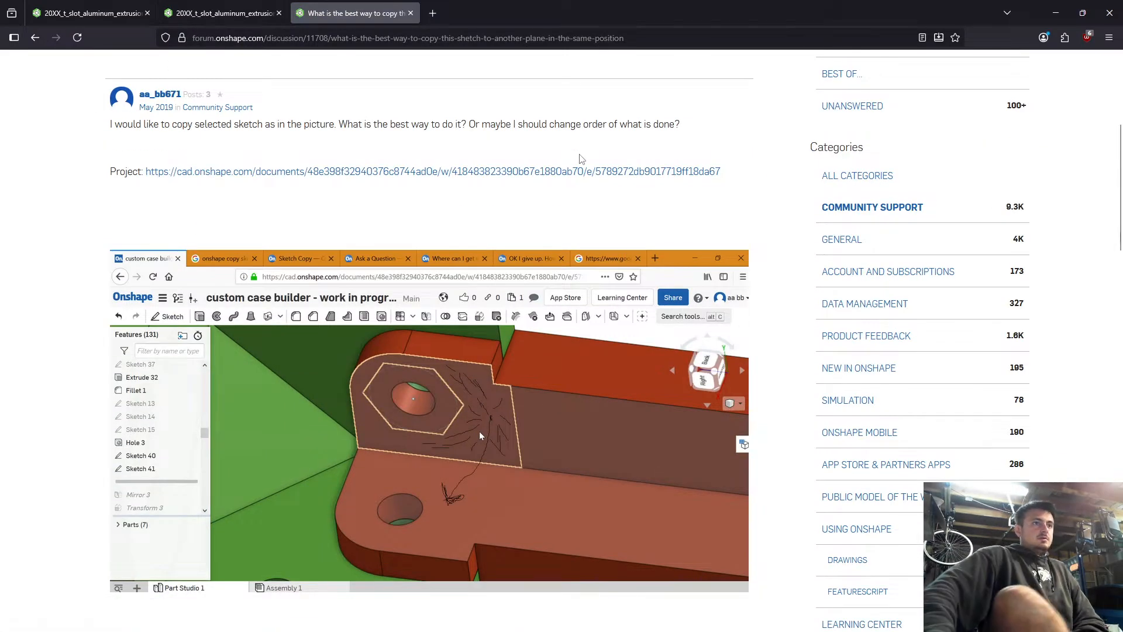
scroll(477, 327, down, 5)
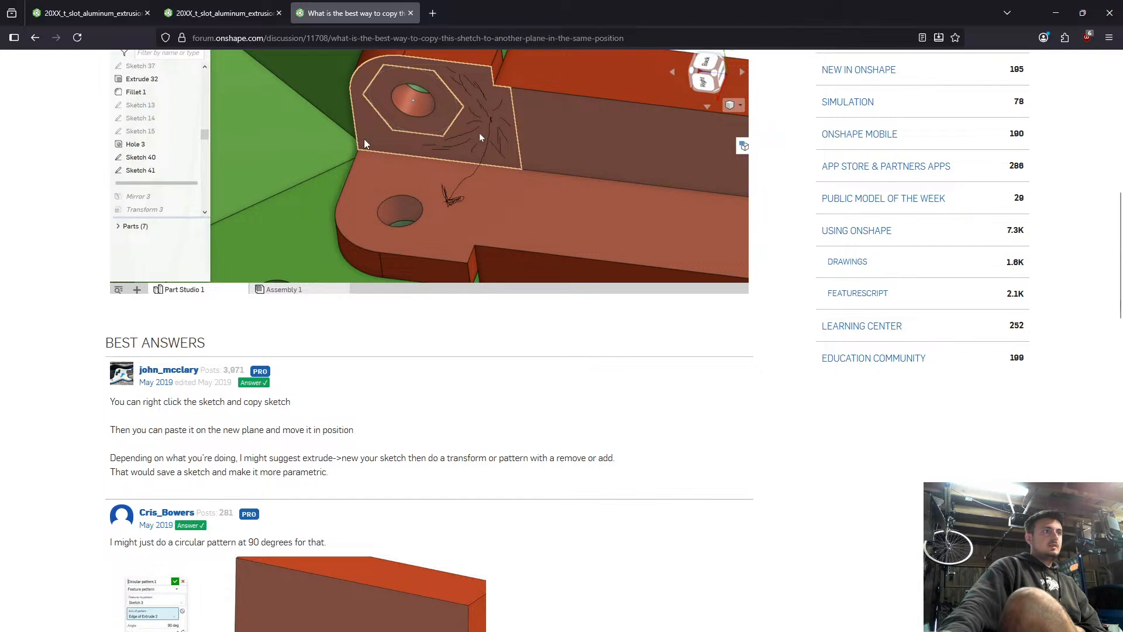
click(245, 8)
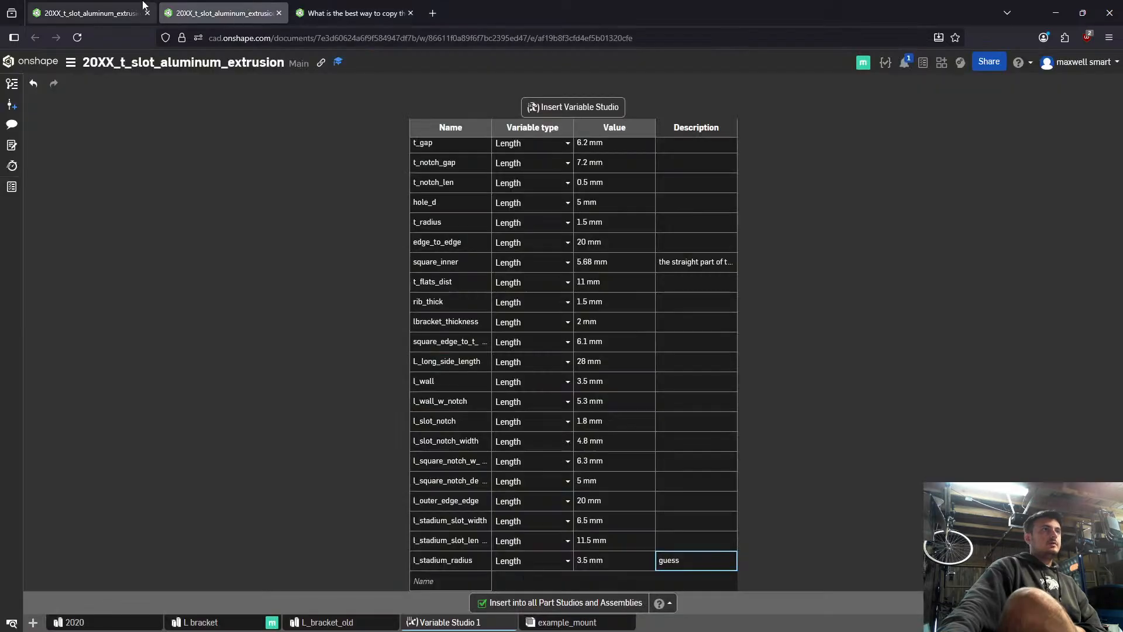
click(93, 13)
- Discard the empty sketch and paste a copy of the base slot's Sketch 3 onto the upright wall's recessed inner face
click(261, 104)
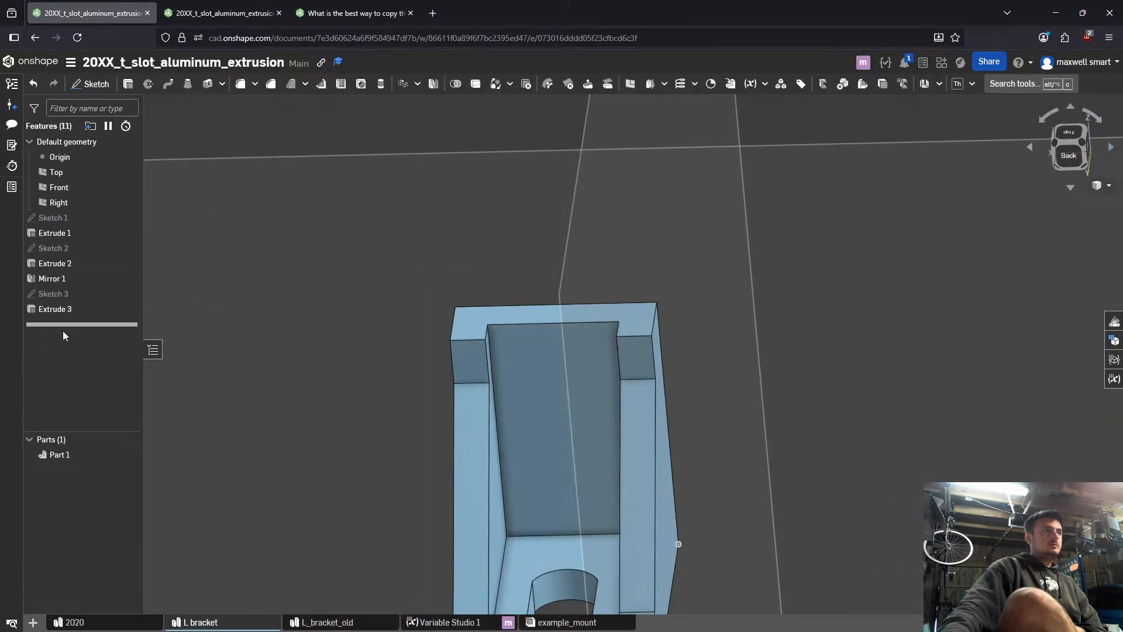
right_click(77, 295)
click(115, 338)
click(565, 409)
right_click(565, 409)
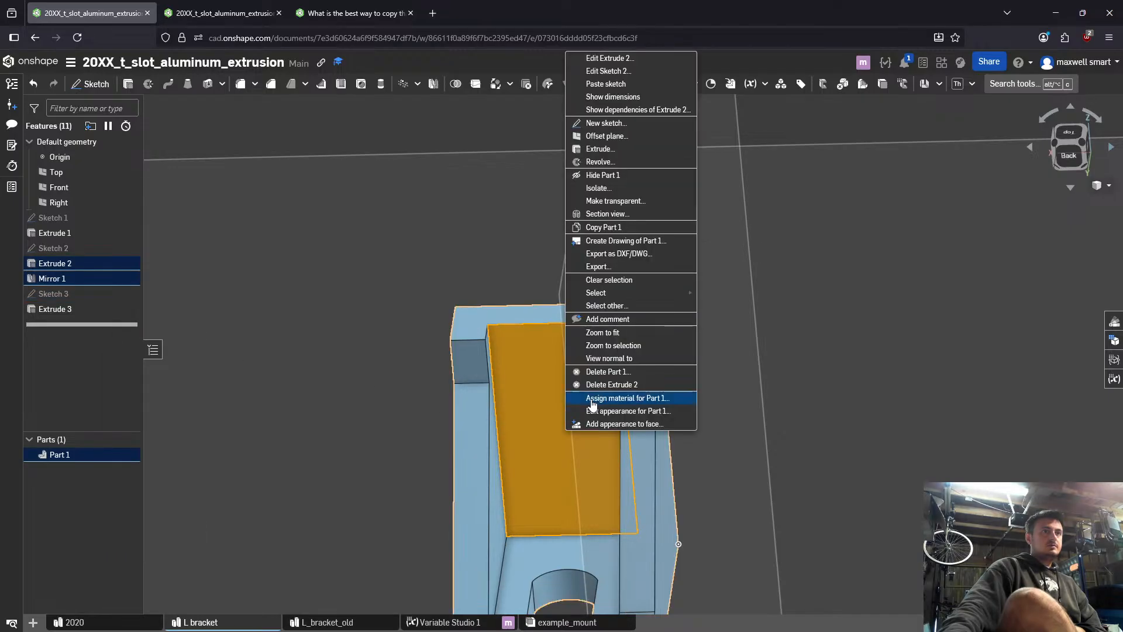
click(606, 83)
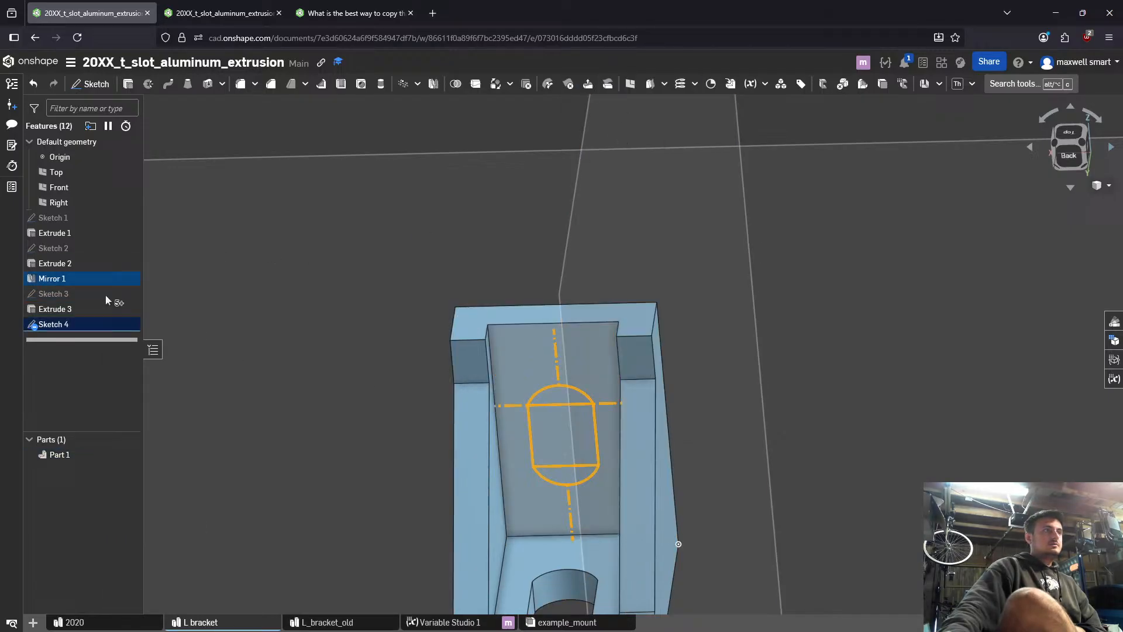
- Edit the pasted slot sketch and shift the slot so its lower construction line ends near the bracket's inner corner edge
double_click(88, 324)
scroll(539, 376, up, 5)
right_drag(617, 272, 632, 262)
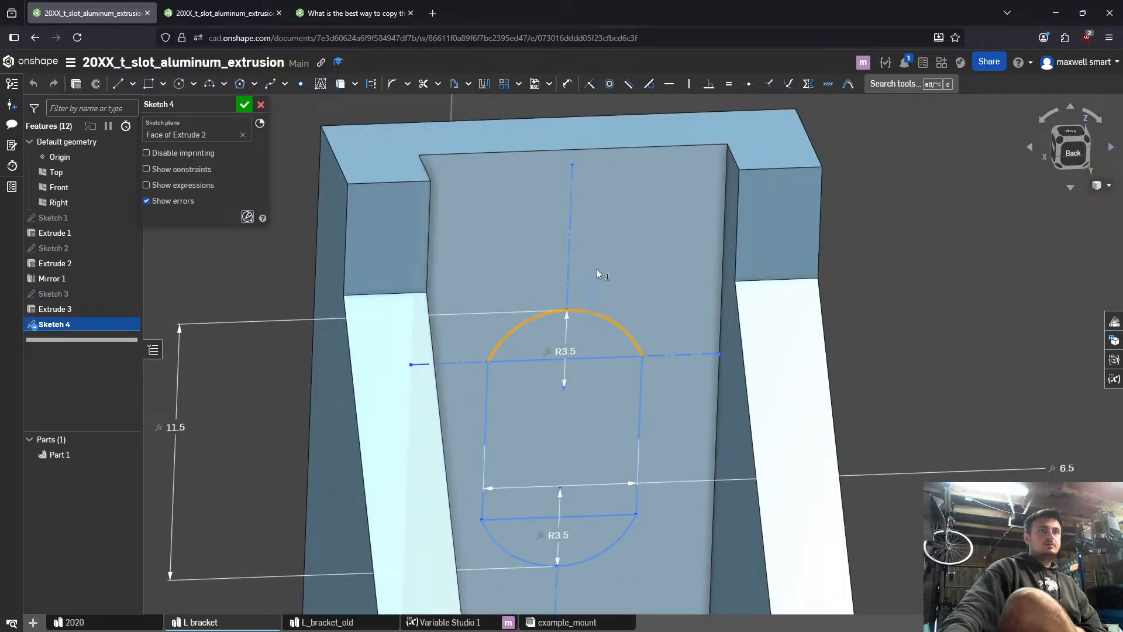
click(571, 284)
scroll(573, 297, down, 5)
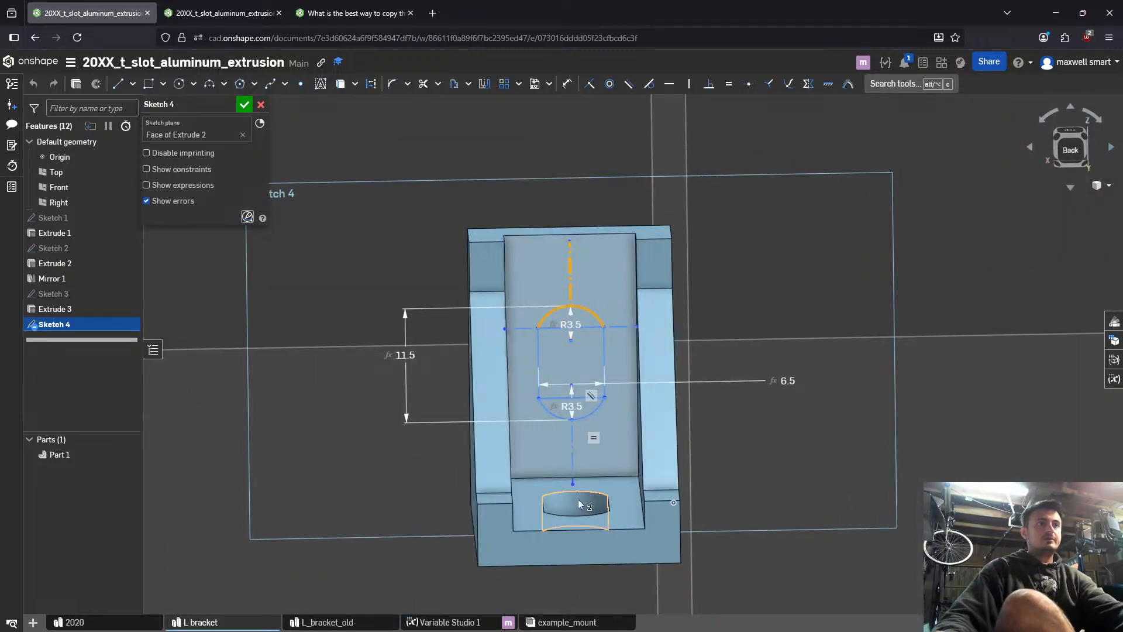
drag(574, 483, 574, 476)
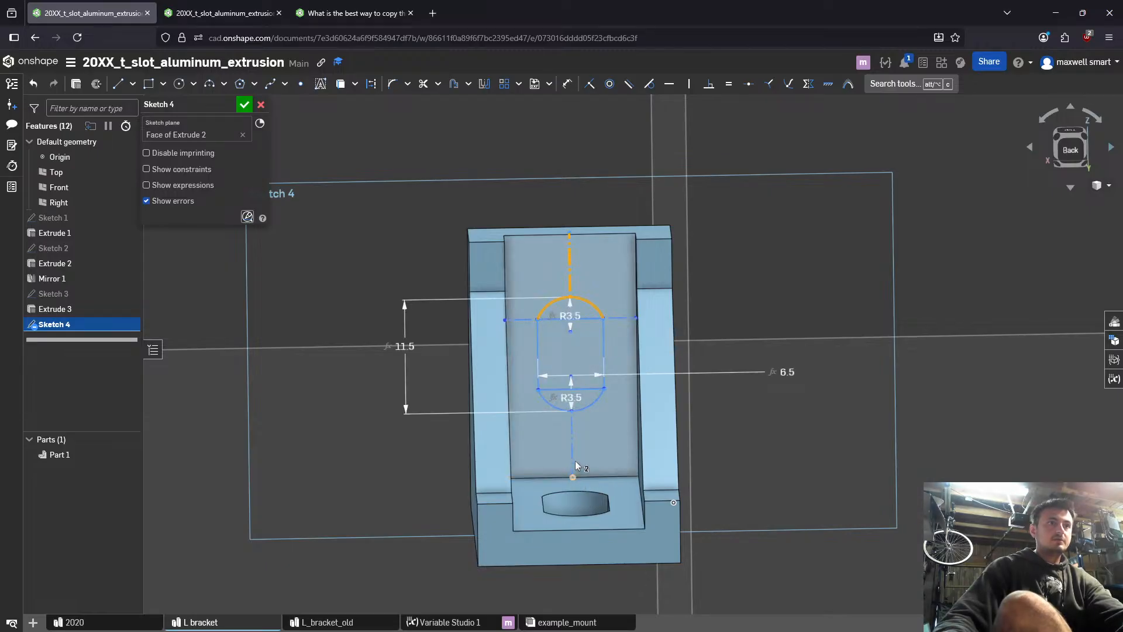
mouse_move(572, 476)
mouse_down()
mouse_move(591, 454)
mouse_move(575, 475)
mouse_up()
- Try to make the slot's lower construction line coincident with the bracket's inner corner edge
scroll(575, 475, up, 3)
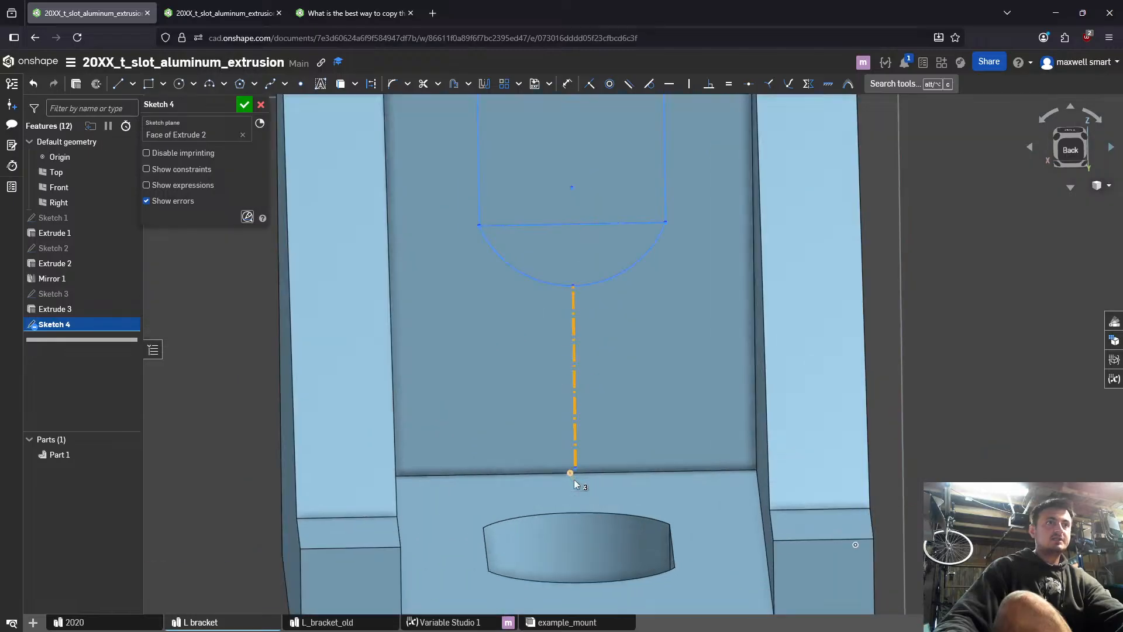
click(587, 474)
key(i)
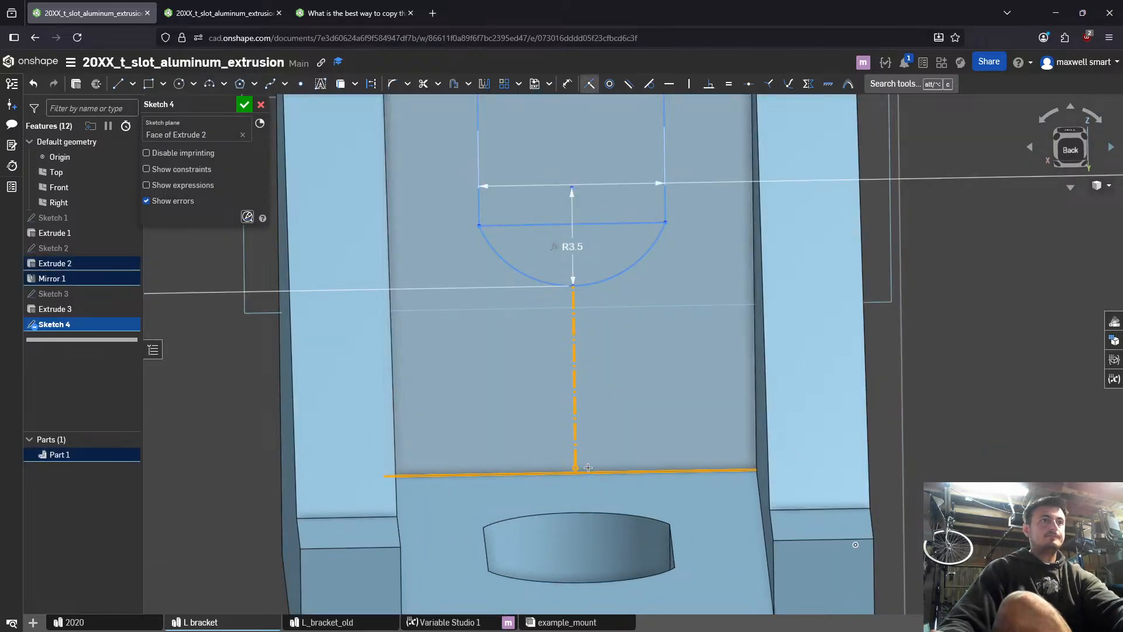
click(588, 466)
scroll(591, 457, down, 5)
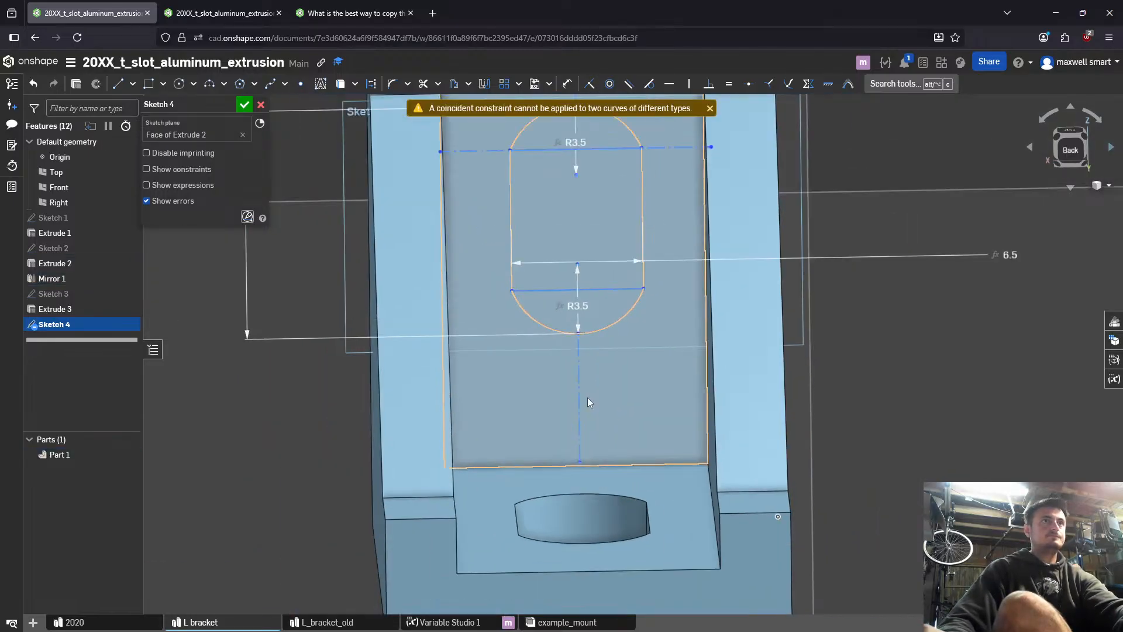
- Reposition the pasted slot on the wall by its lower and left construction line endpoints
scroll(566, 434, up, 5)
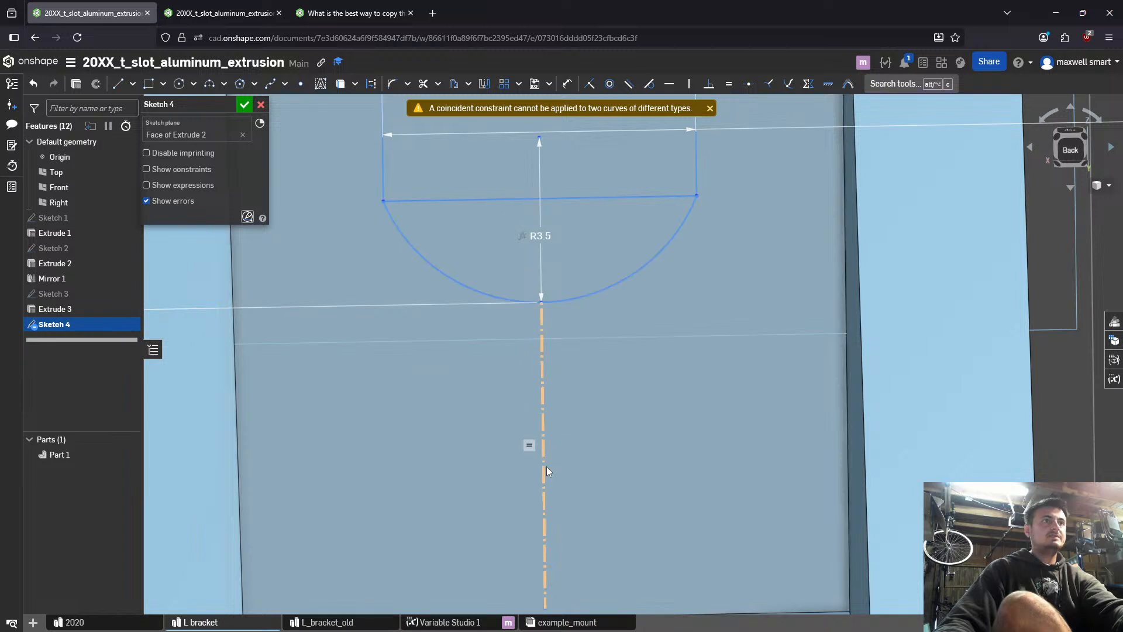
click(546, 465)
scroll(573, 466, down, 3)
middle_drag(573, 465, 571, 458)
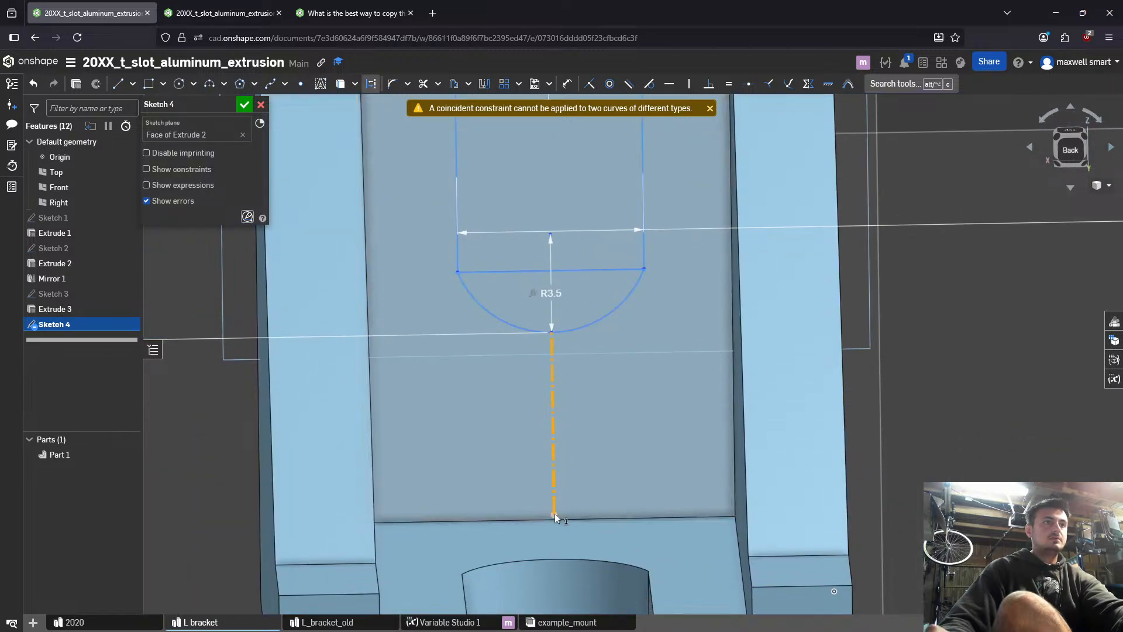
drag(554, 513, 545, 455)
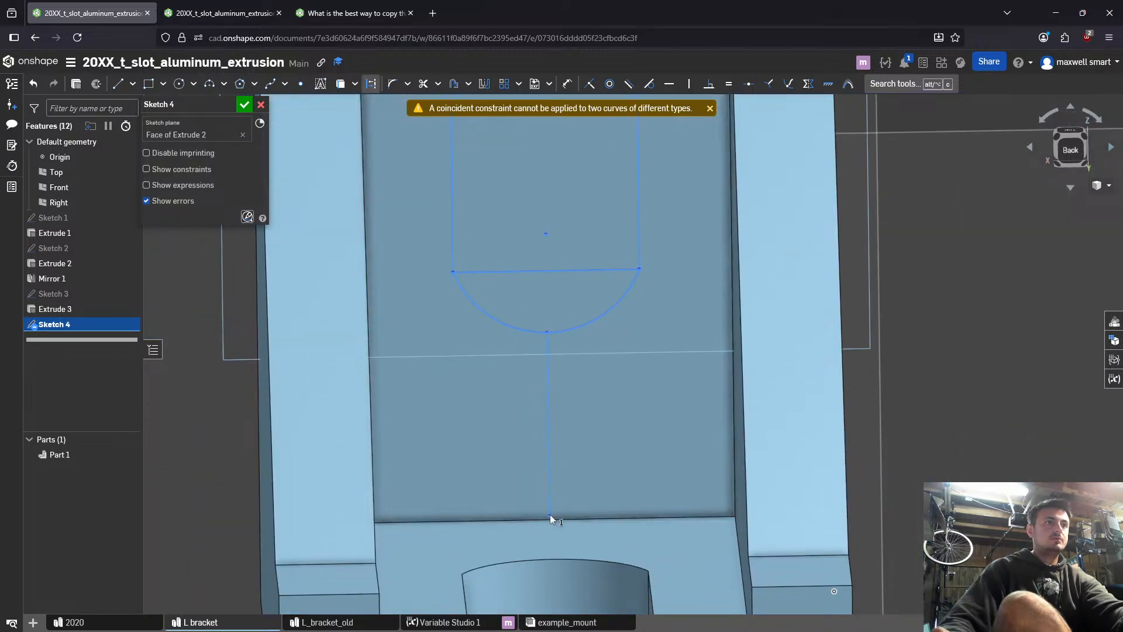
drag(550, 515, 546, 470)
scroll(544, 459, down, 4)
scroll(543, 448, up, 2)
middle_drag(568, 418, 543, 450)
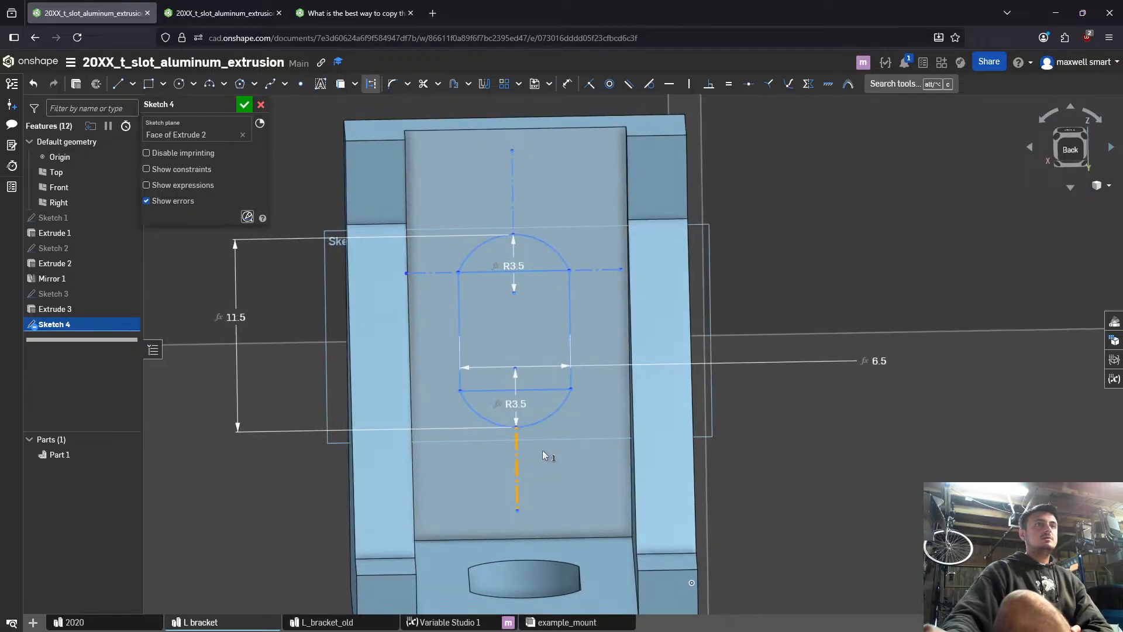
right_drag(543, 450, 530, 451)
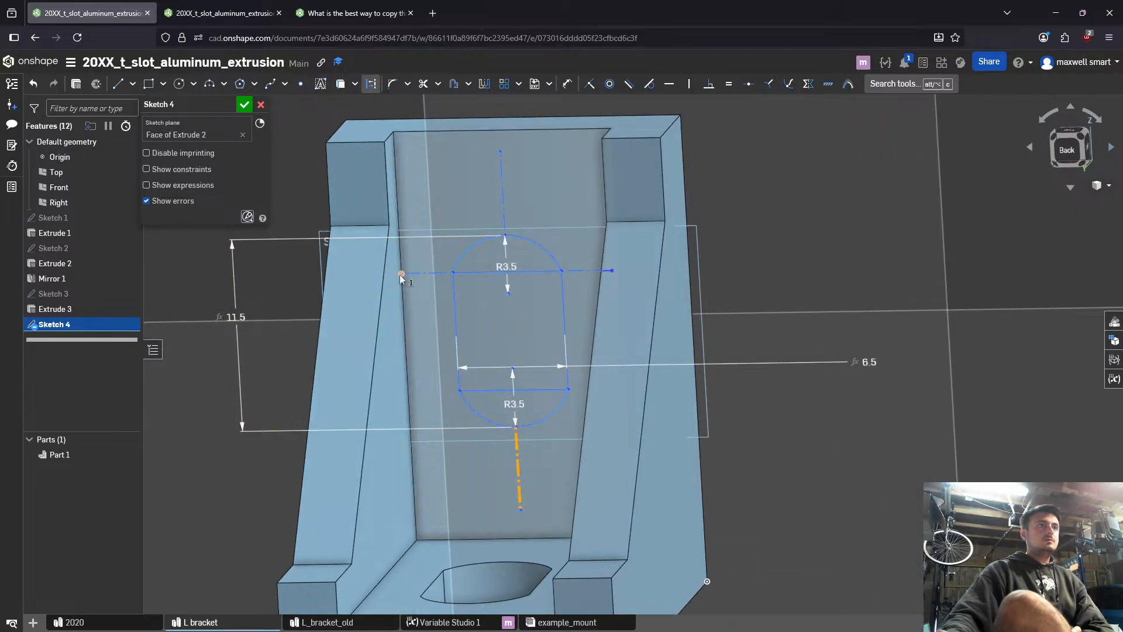
mouse_move(401, 274)
mouse_down()
mouse_move(421, 274)
mouse_move(402, 271)
mouse_move(411, 296)
mouse_up()
drag(408, 258, 396, 257)
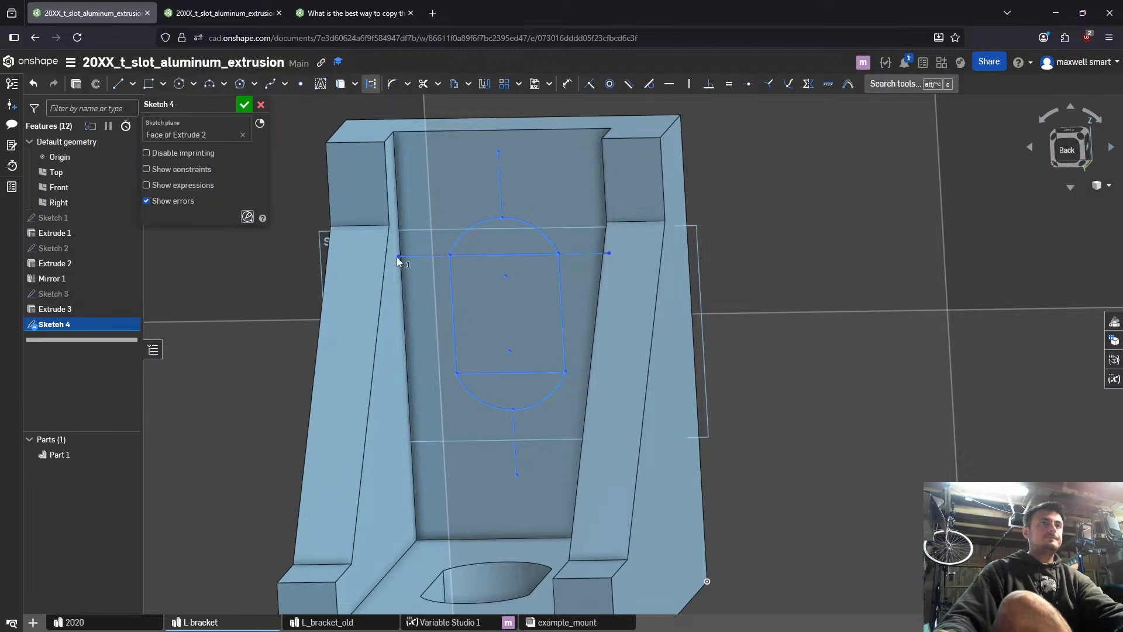
- Try to make the endpoint of the slot's right construction line coincident with the recess's side edge, and examine the conflicting constraints
key(n)
scroll(623, 298, up, 5)
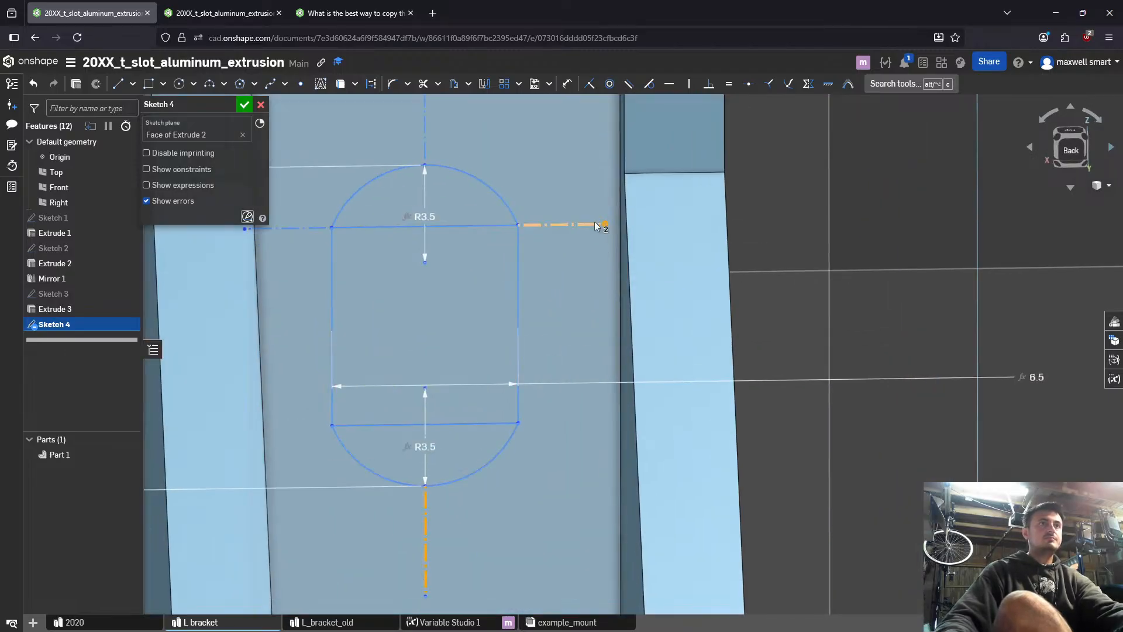
click(624, 238)
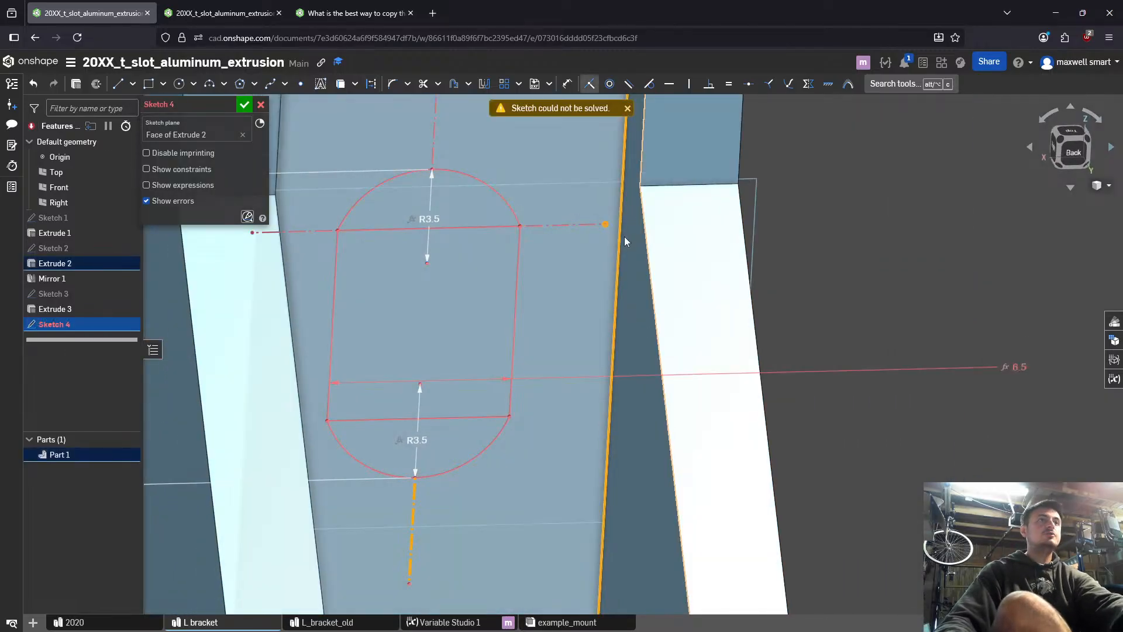
right_drag(588, 231, 565, 237)
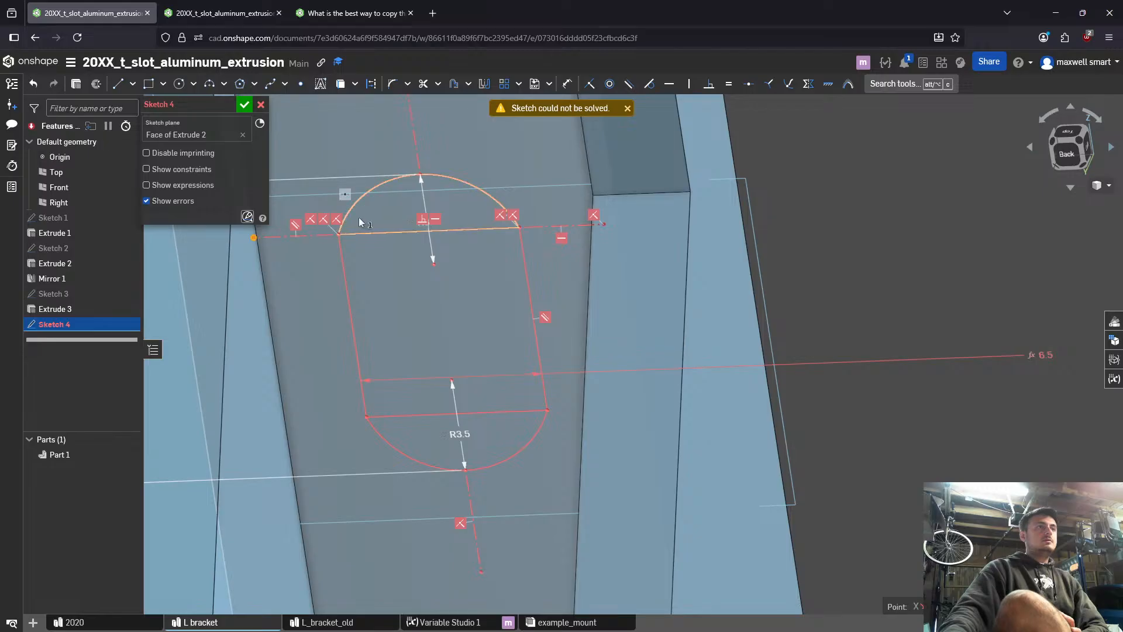
right_drag(565, 296, 573, 276)
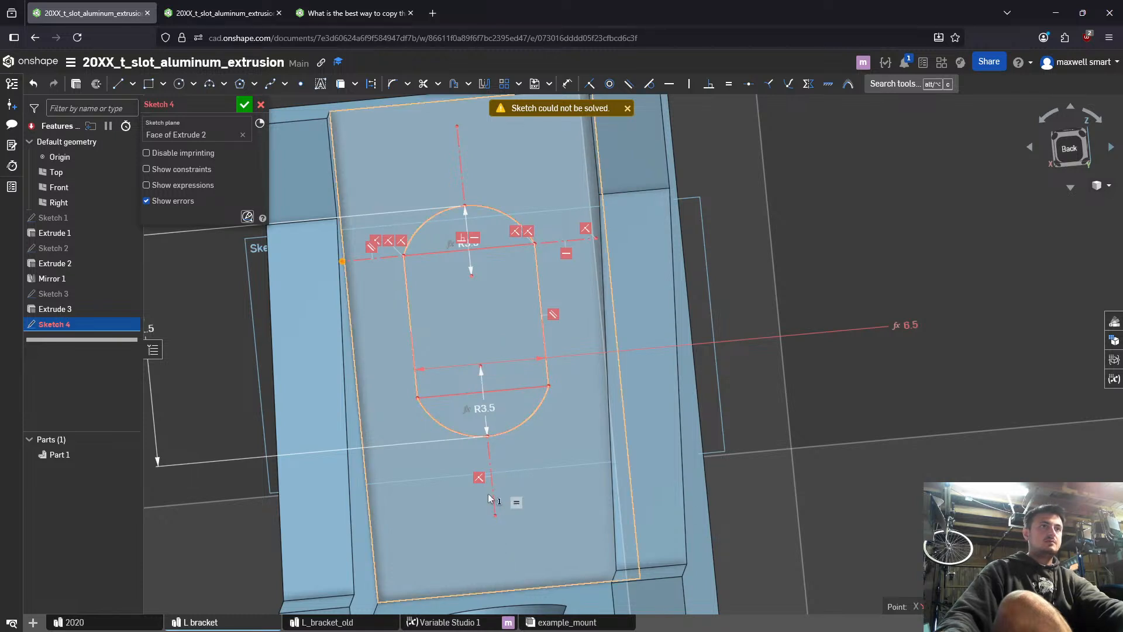
- Undo the recent constraint and position changes, close the sketch, and delete the pasted slot sketch
key(ctrl+z)
key(ctrl+z)
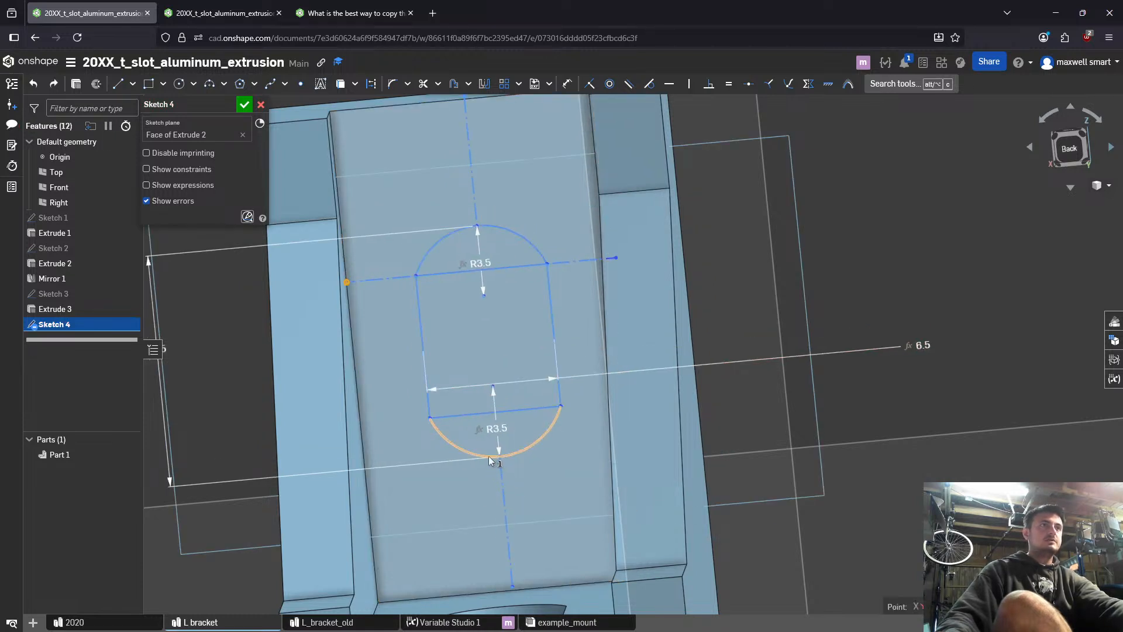
key(ctrl+z)
key(ctrl+z)
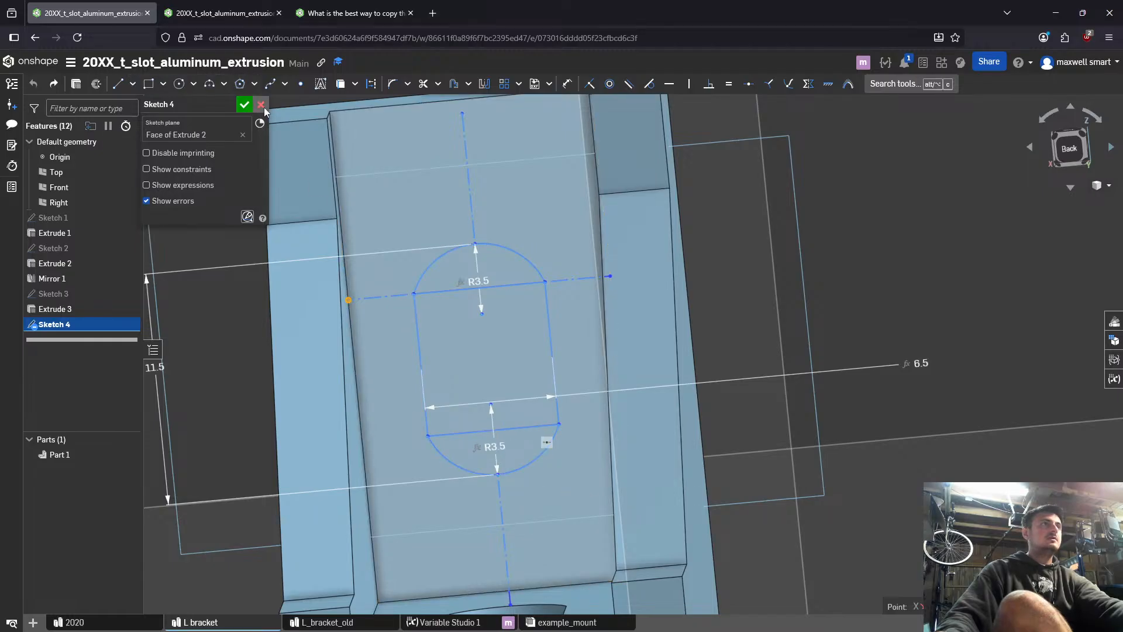
click(244, 104)
key(Delete)
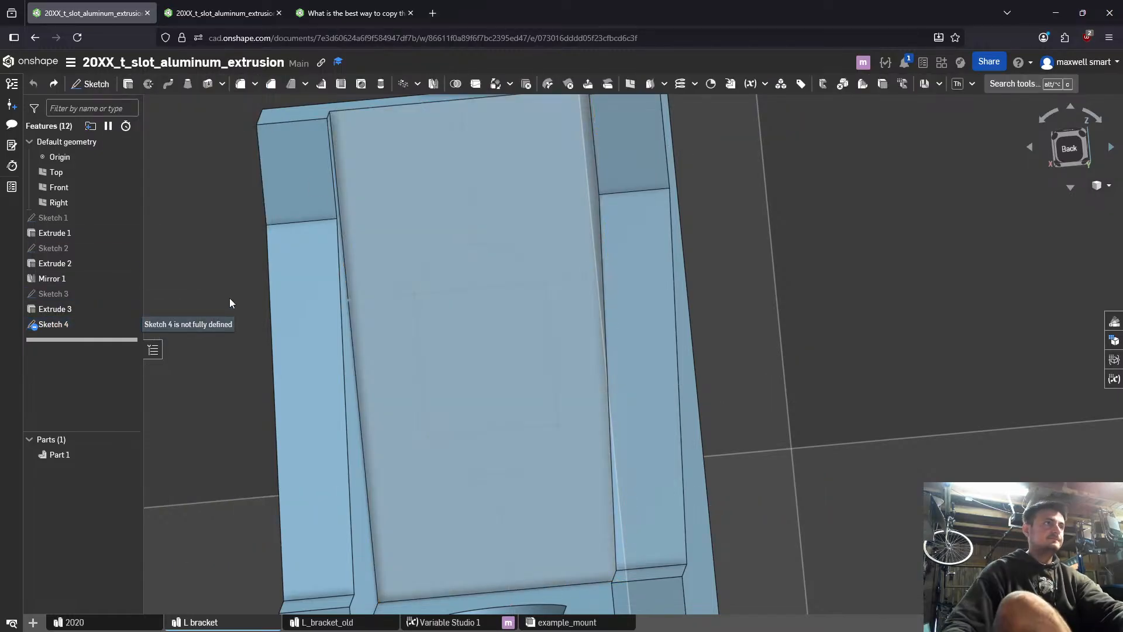
- Start a new sketch on the upright's recessed inner face and draw an upright center-point rectangle near its middle
click(514, 304)
key(shift+s)
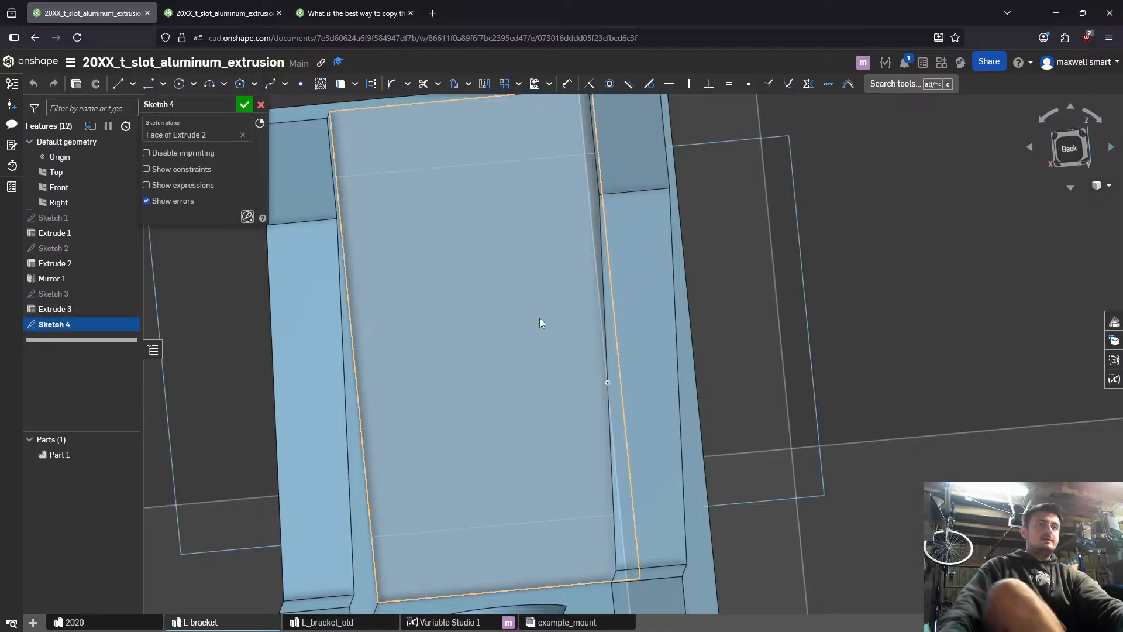
scroll(516, 323, down, 2)
key(n)
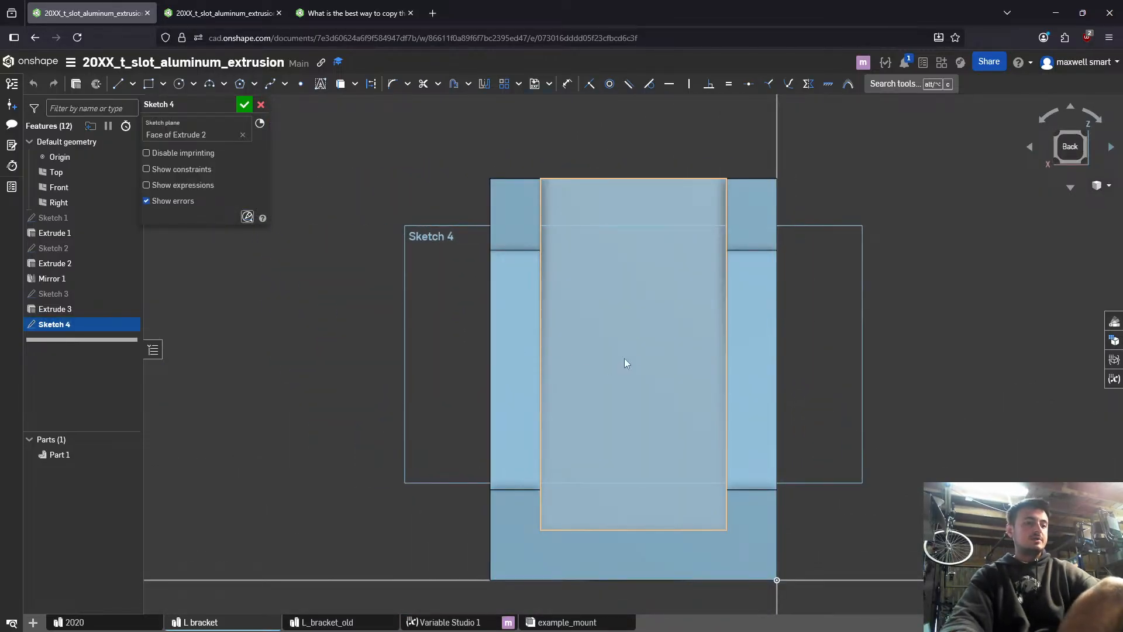
key(g)
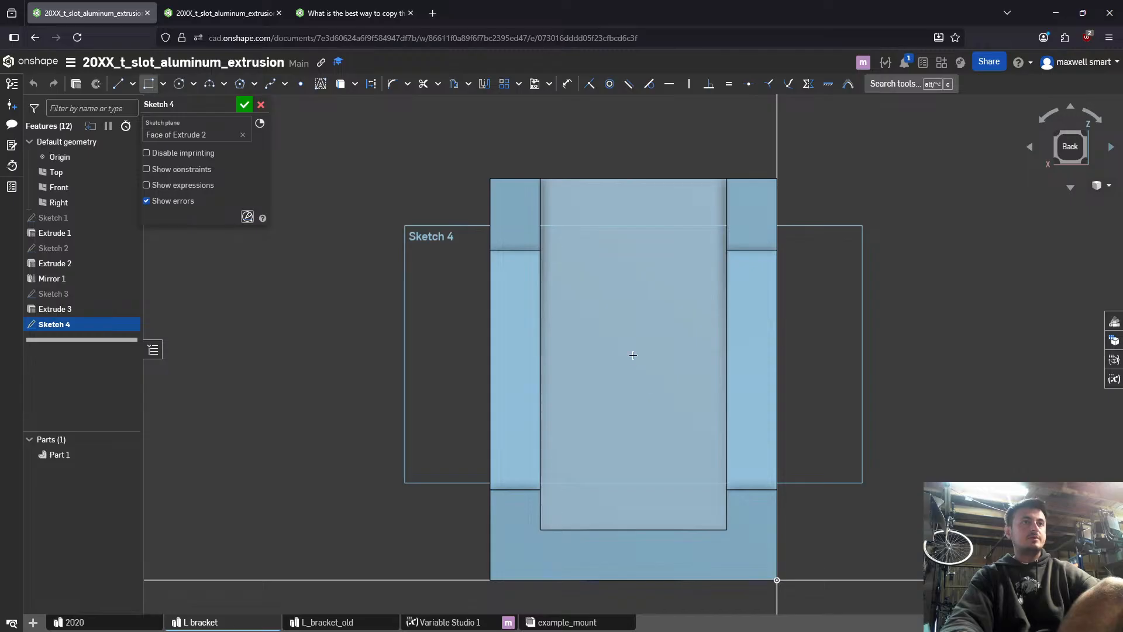
click(630, 357)
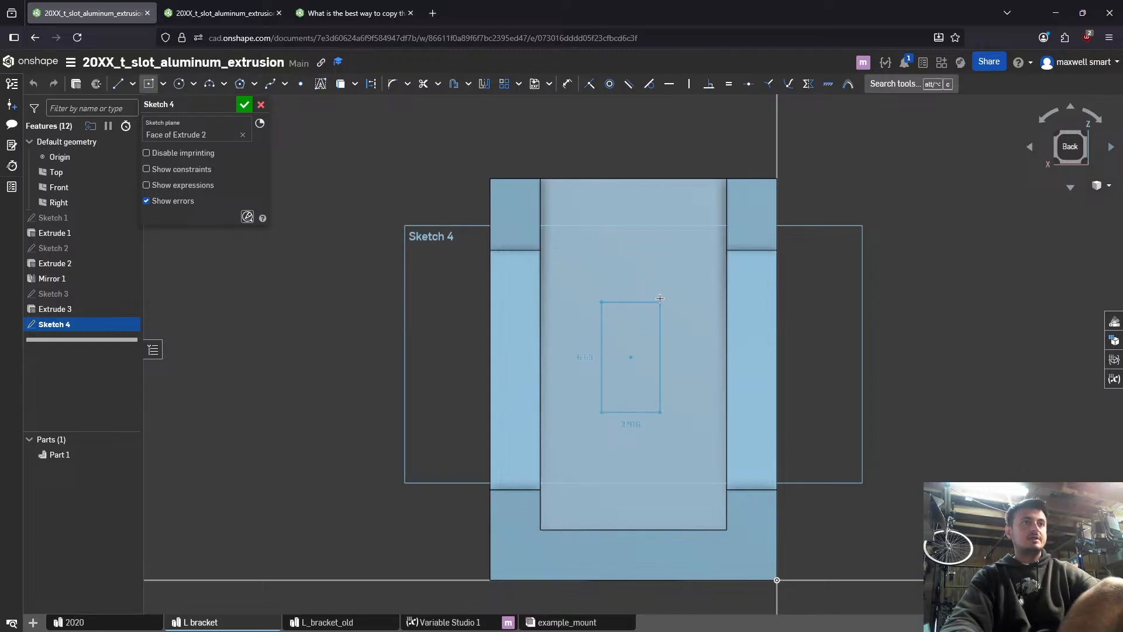
click(681, 265)
- Draw outward-bulging three-point arcs across the rectangle's upper and lower short sides
click(582, 264)
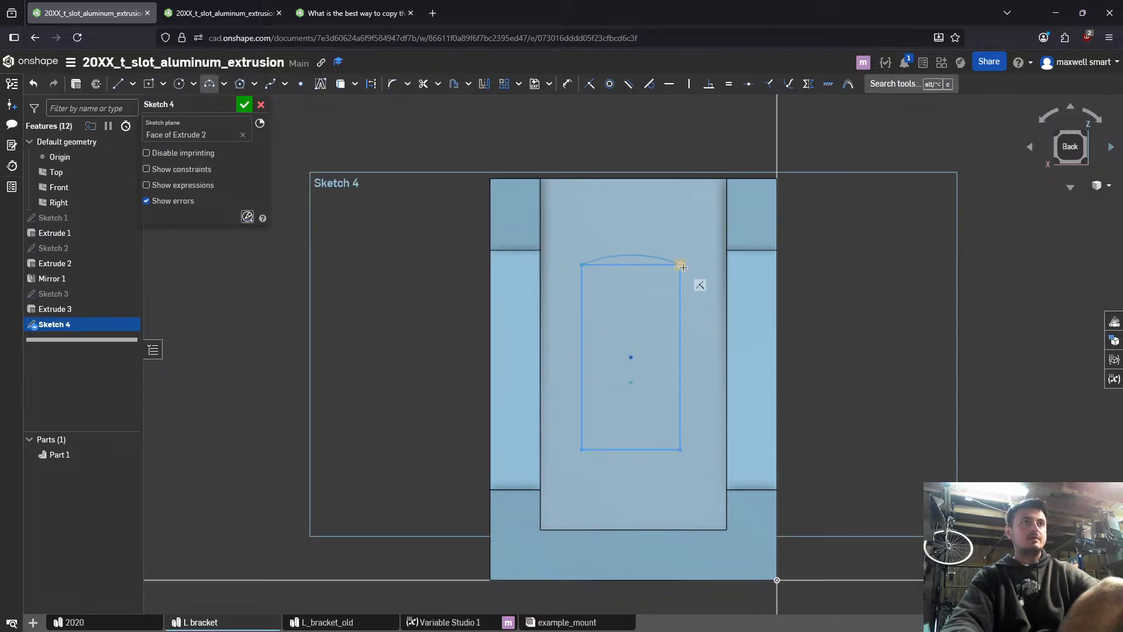
click(679, 265)
click(662, 251)
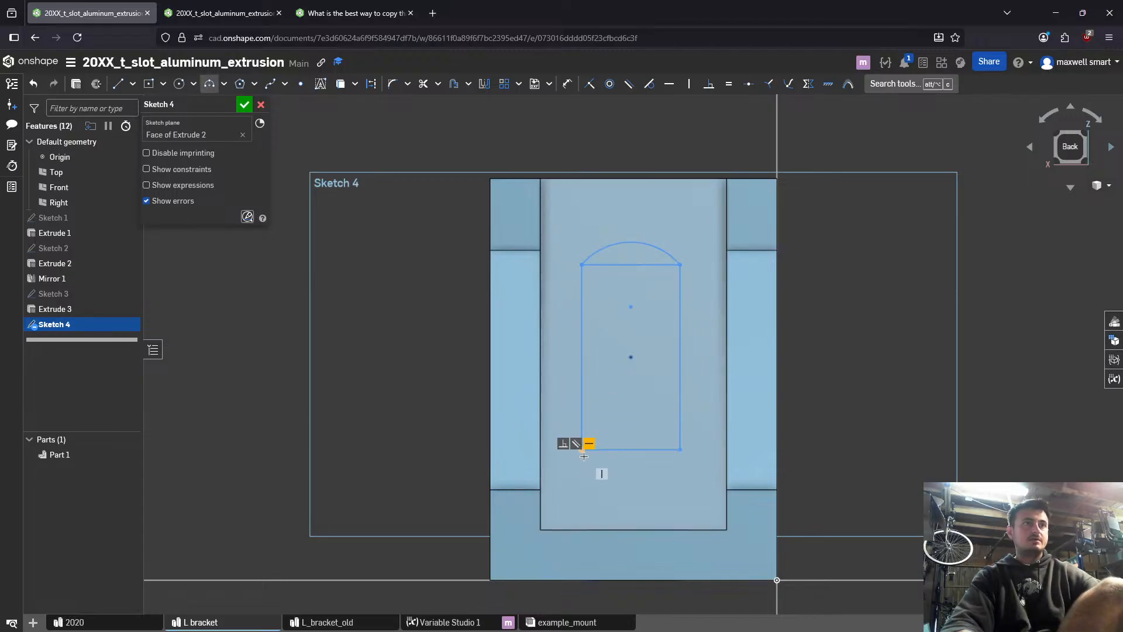
click(680, 449)
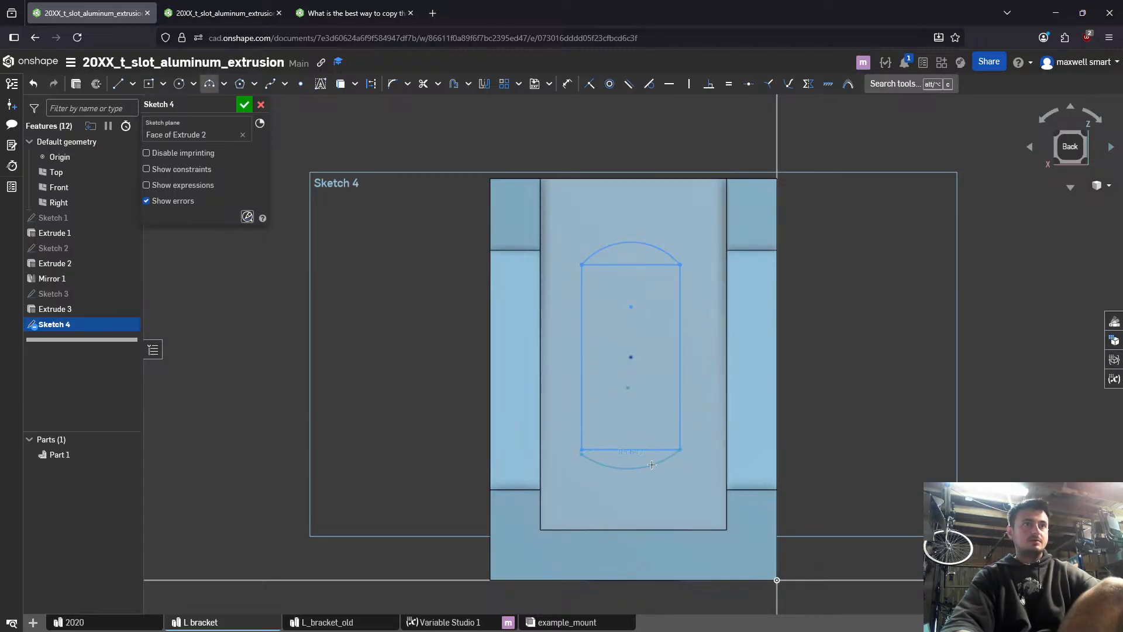
click(652, 472)
- Draw a horizontal construction line from the rectangle's lower-right corner to the recess's adjacent side edge
key(l)
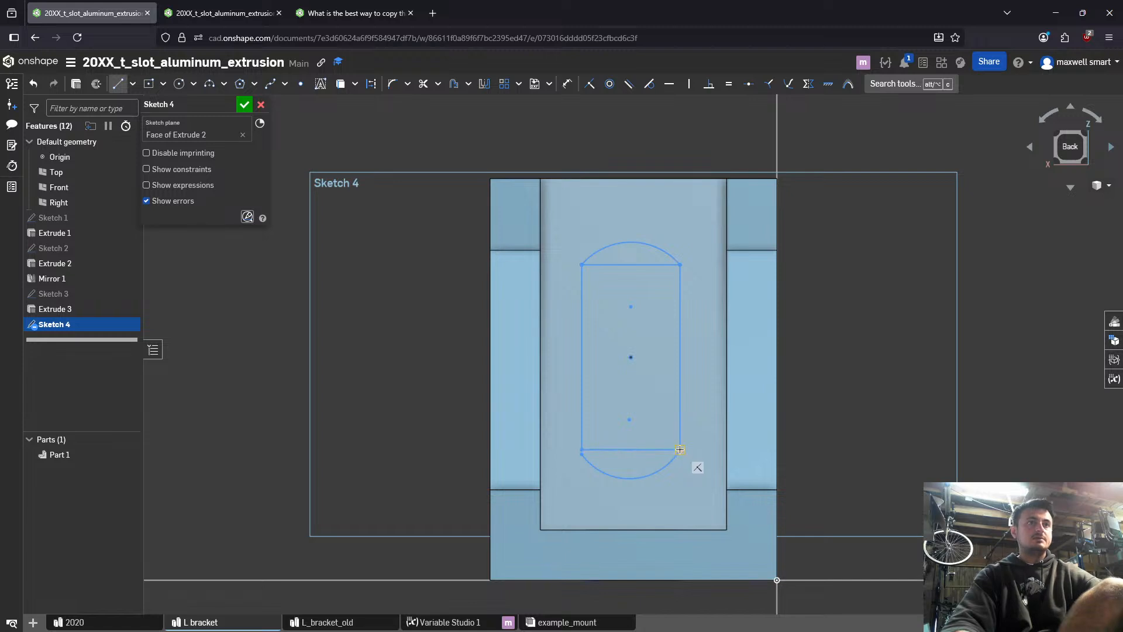
click(728, 450)
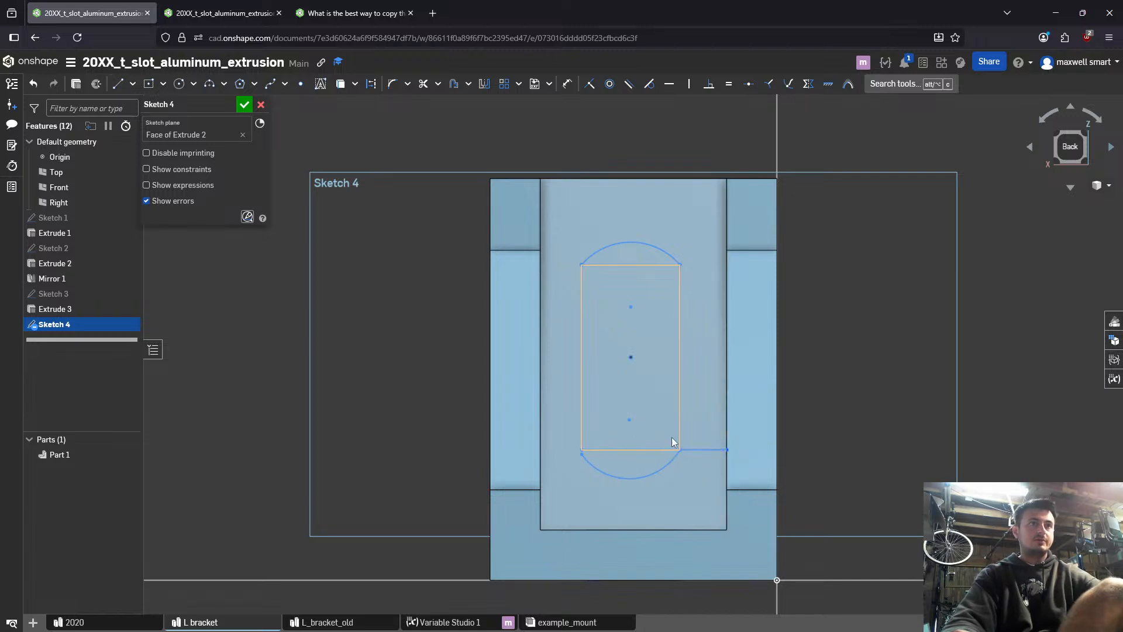
key(l)
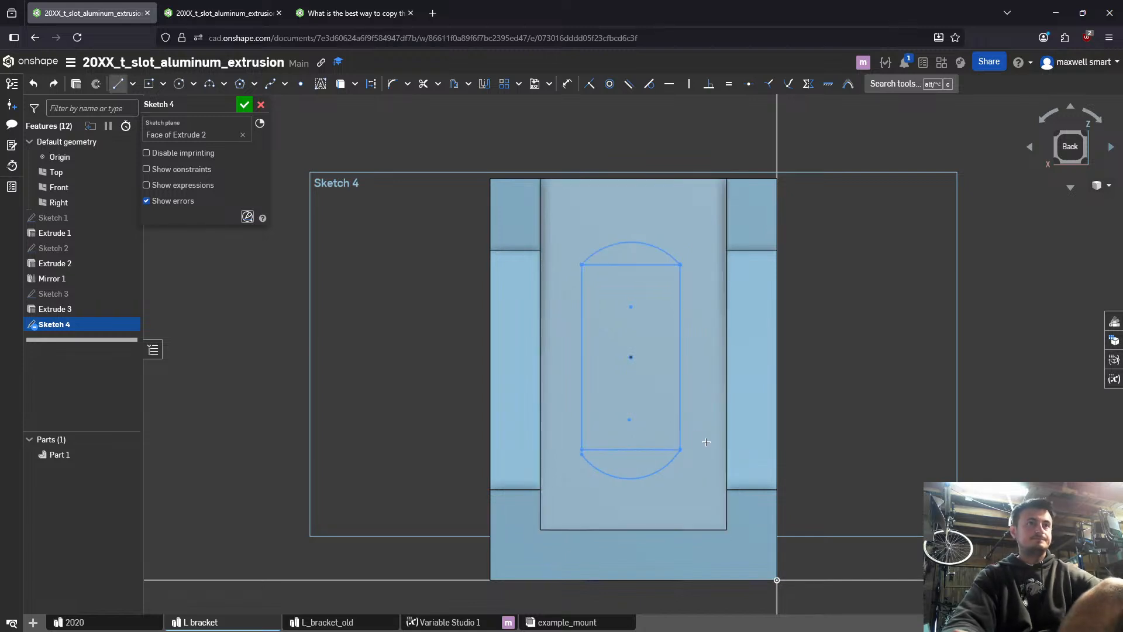
click(680, 449)
click(725, 449)
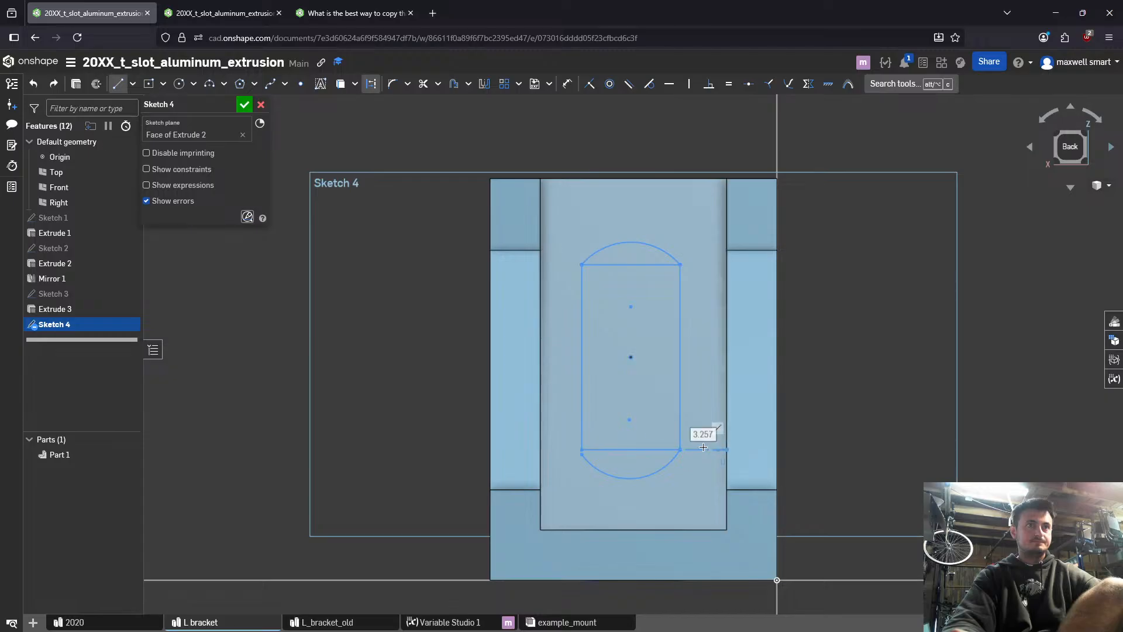
key(Escape)
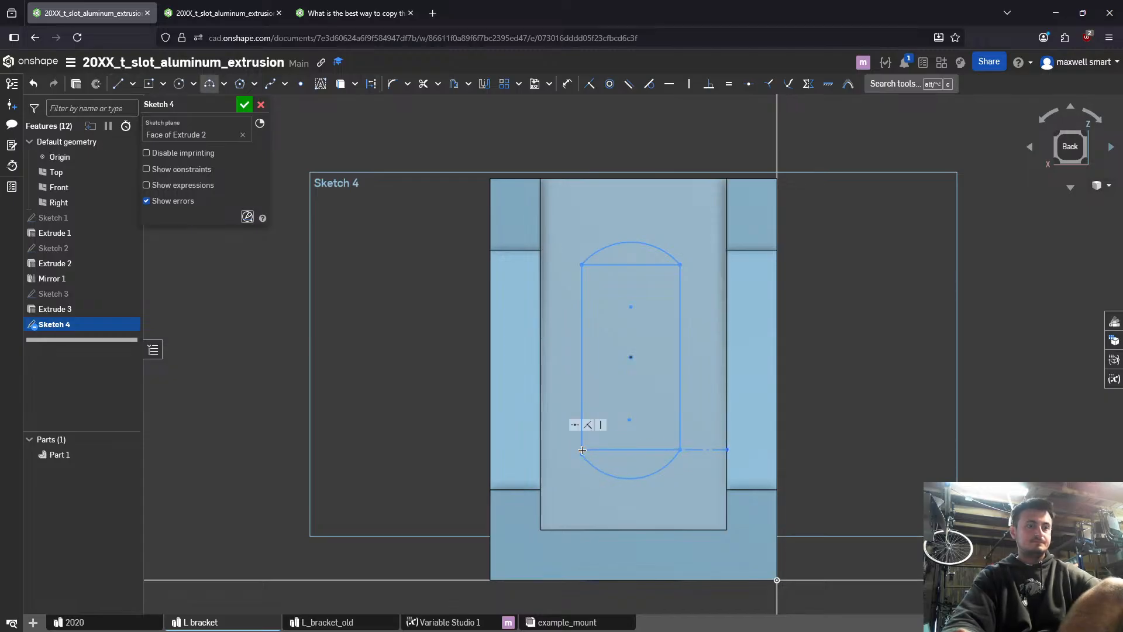
- Draw a horizontal construction line from the rectangle's lower-left corner to the recess's opposite side edge
key(l)
click(582, 449)
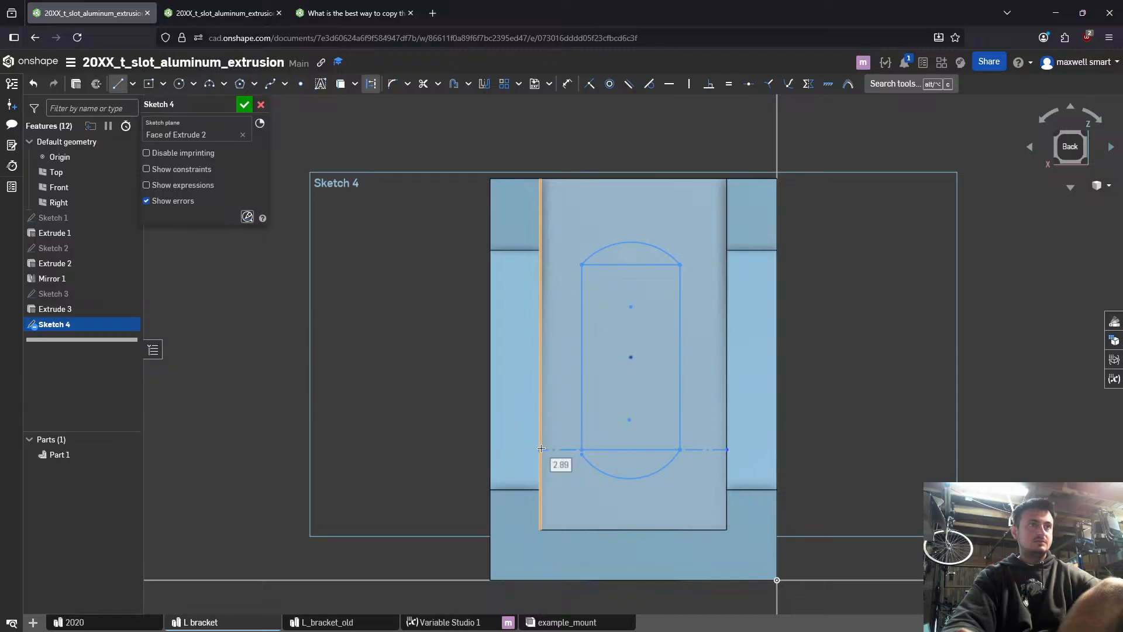
click(541, 449)
right_click(567, 282)
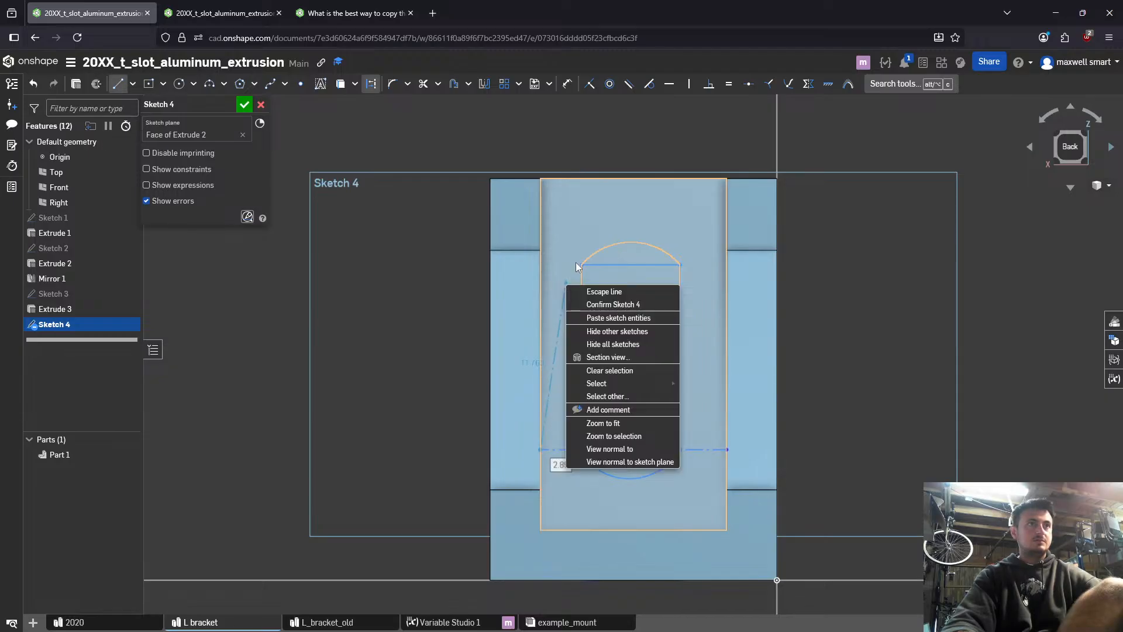
click(604, 292)
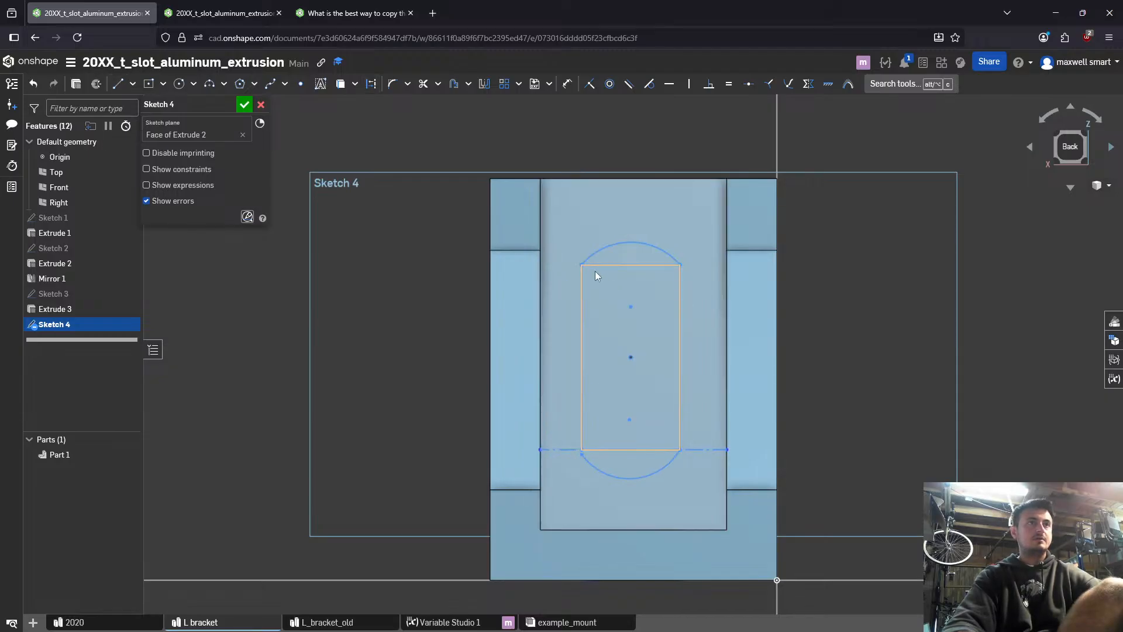
- Draw horizontal construction lines from the rectangle's two upper corners to the recess's side edges
key(l)
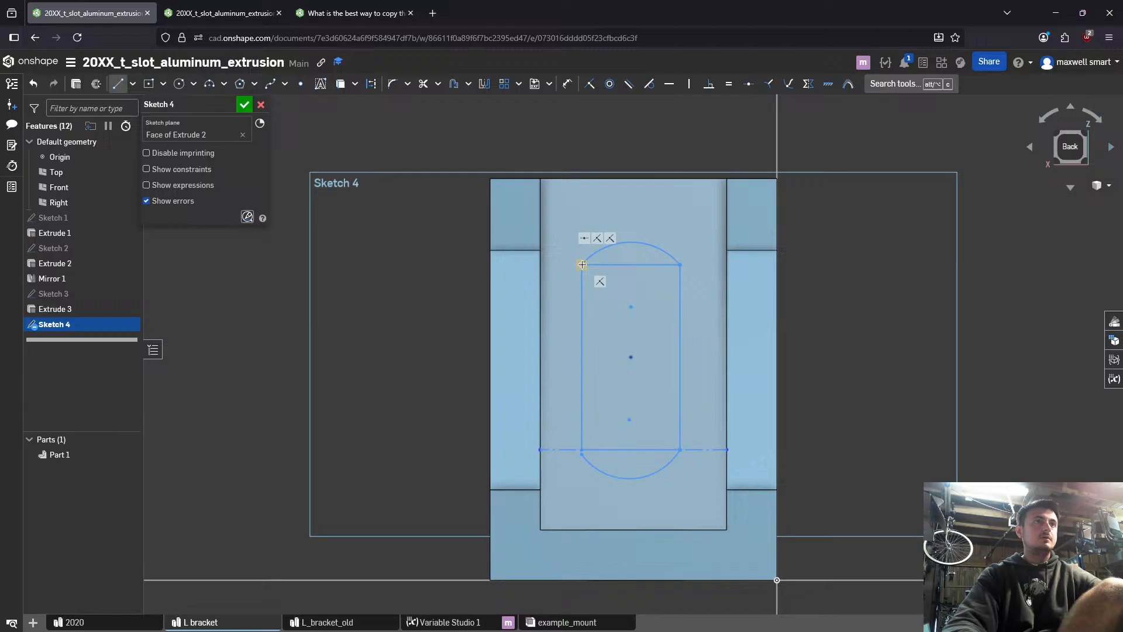
click(540, 265)
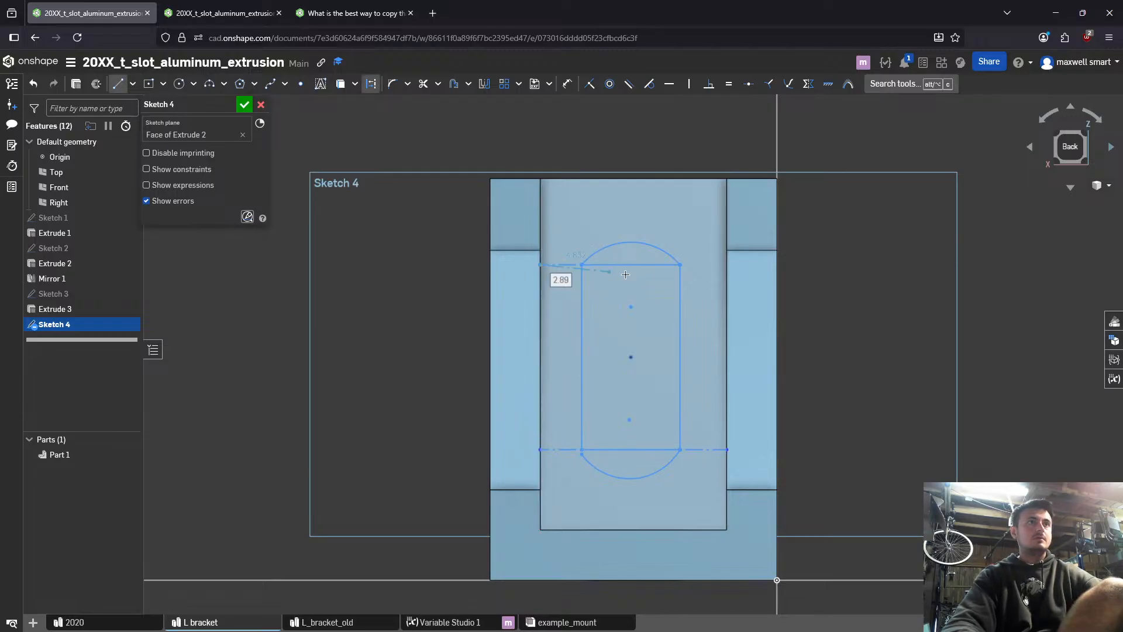
click(678, 265)
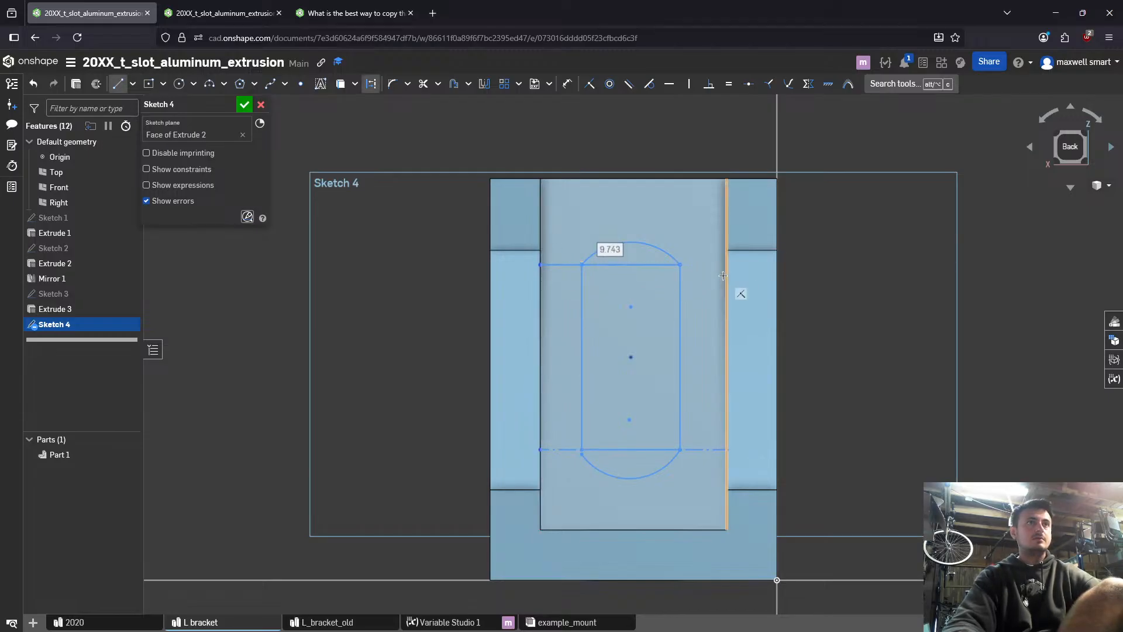
key(Escape)
key(l)
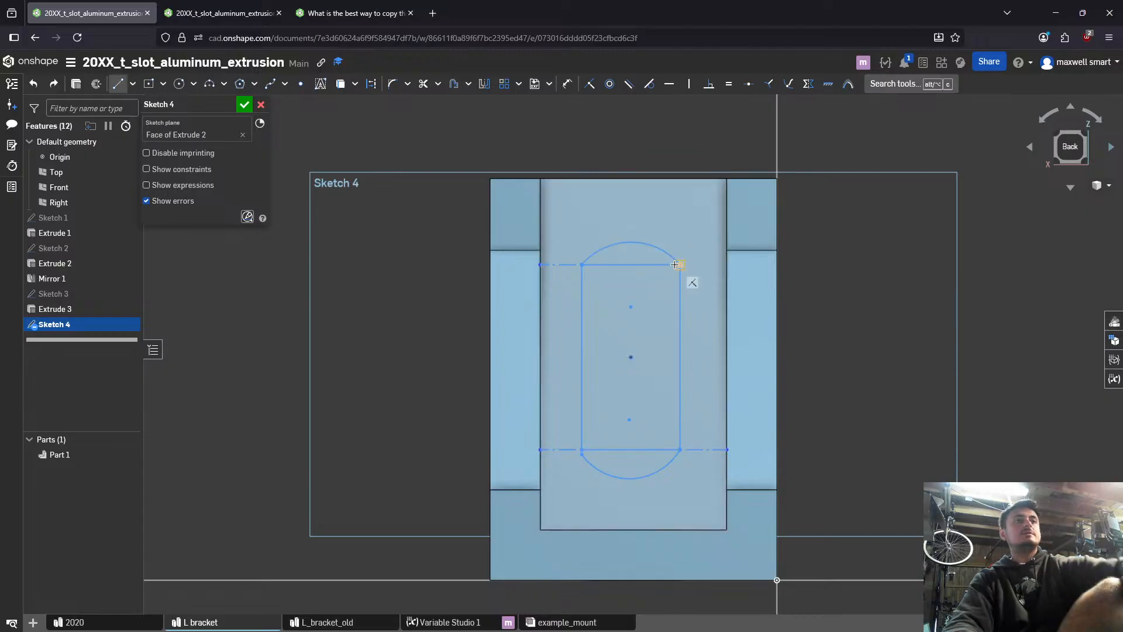
click(679, 265)
click(725, 267)
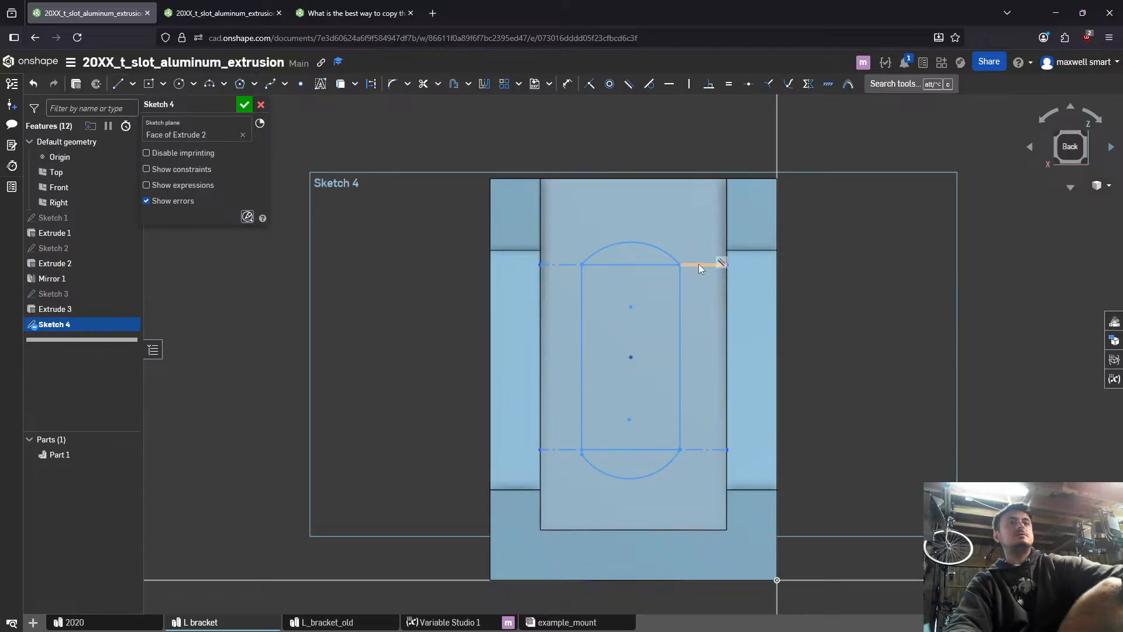
click(699, 264)
key(q)
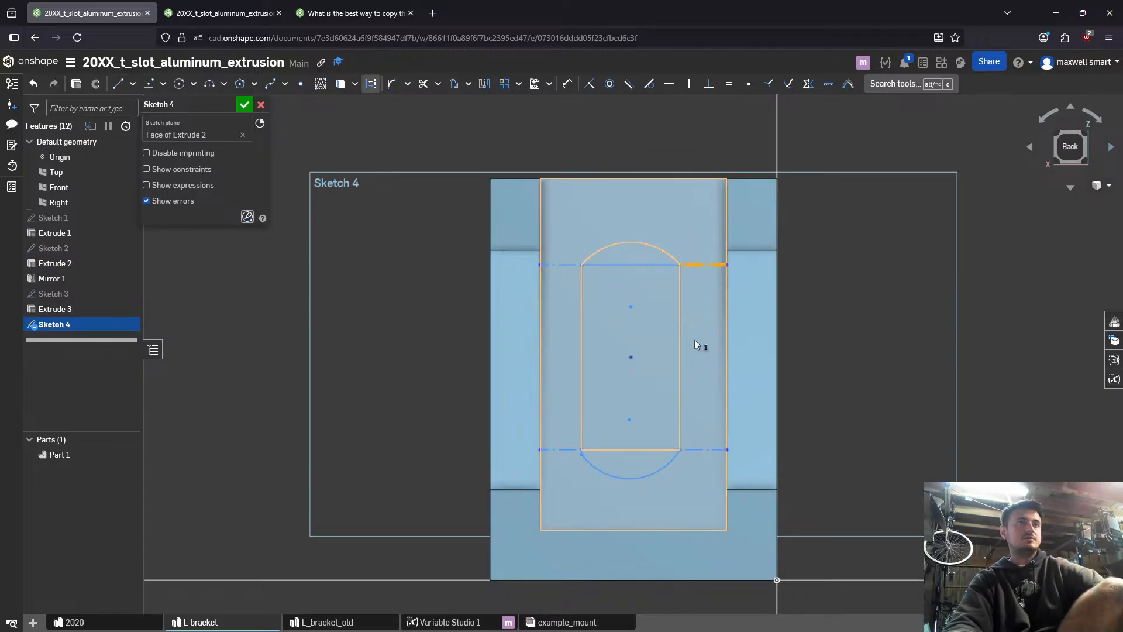
- Delete the two horizontal construction lines at the rectangle's upper corners
key(Delete)
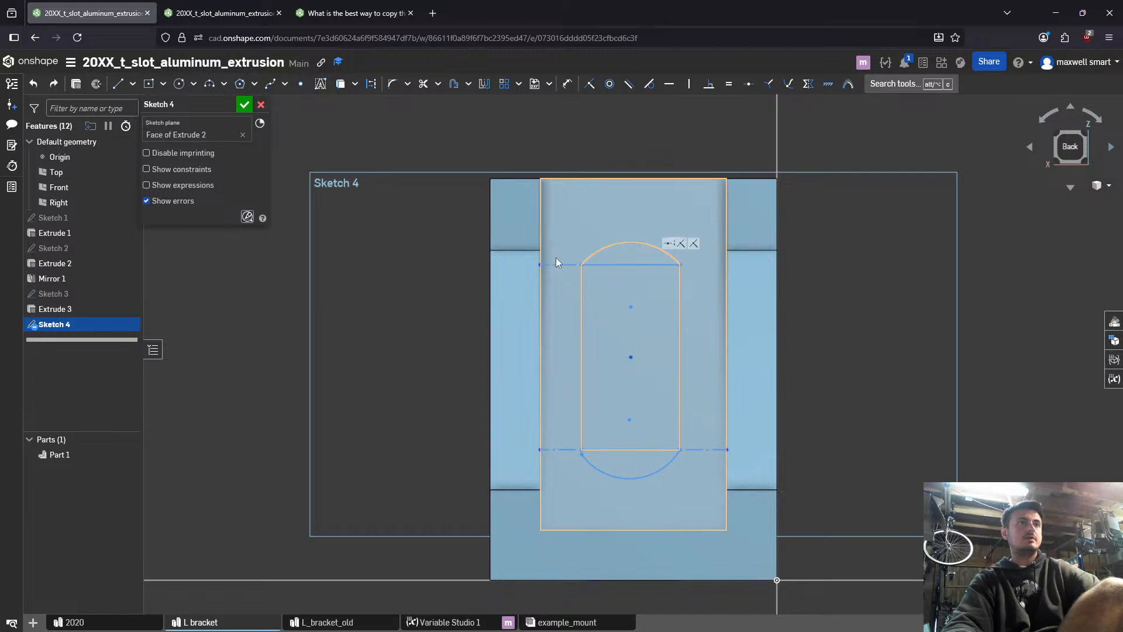
click(558, 264)
key(Delete)
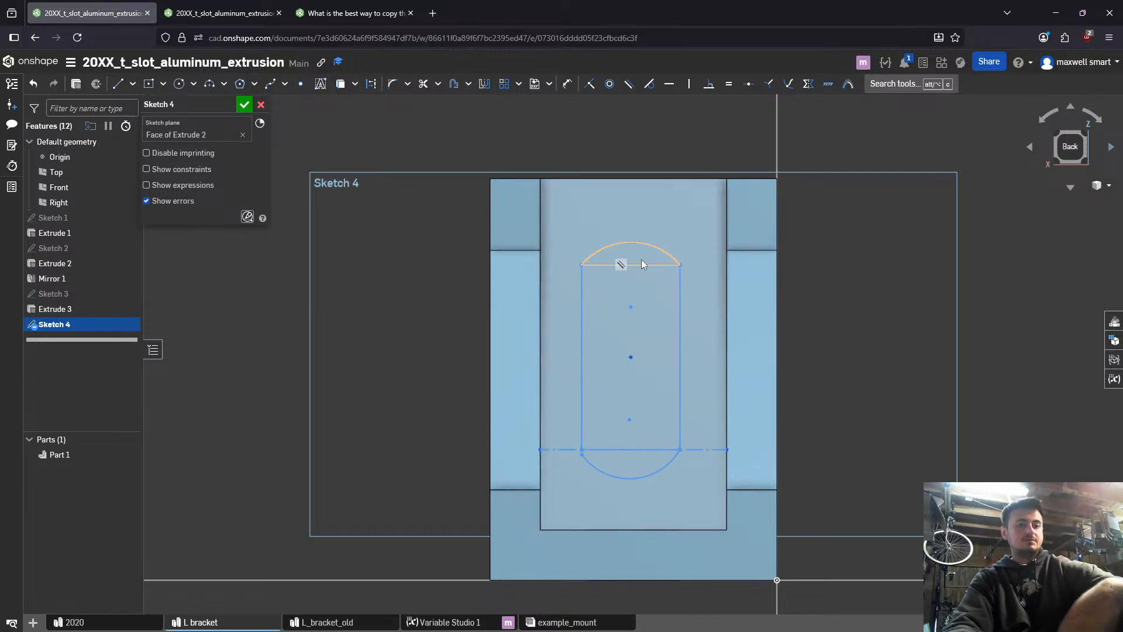
- Draw a vertical line from the upper arc's midpoint to the recess's top edge
key(l)
click(629, 243)
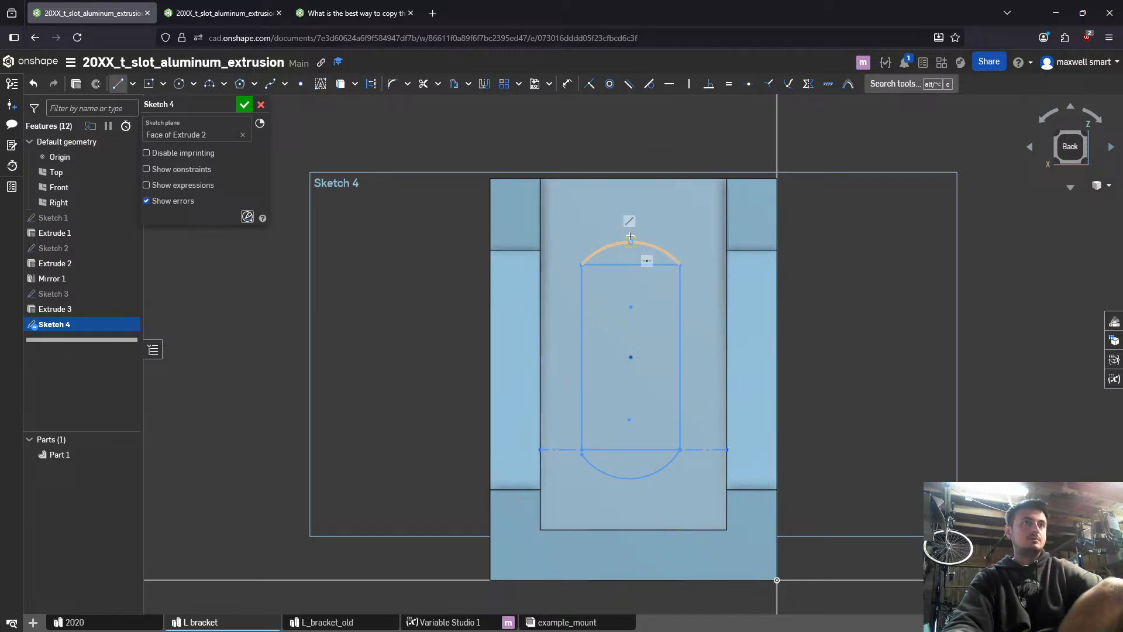
click(632, 179)
key(Escape)
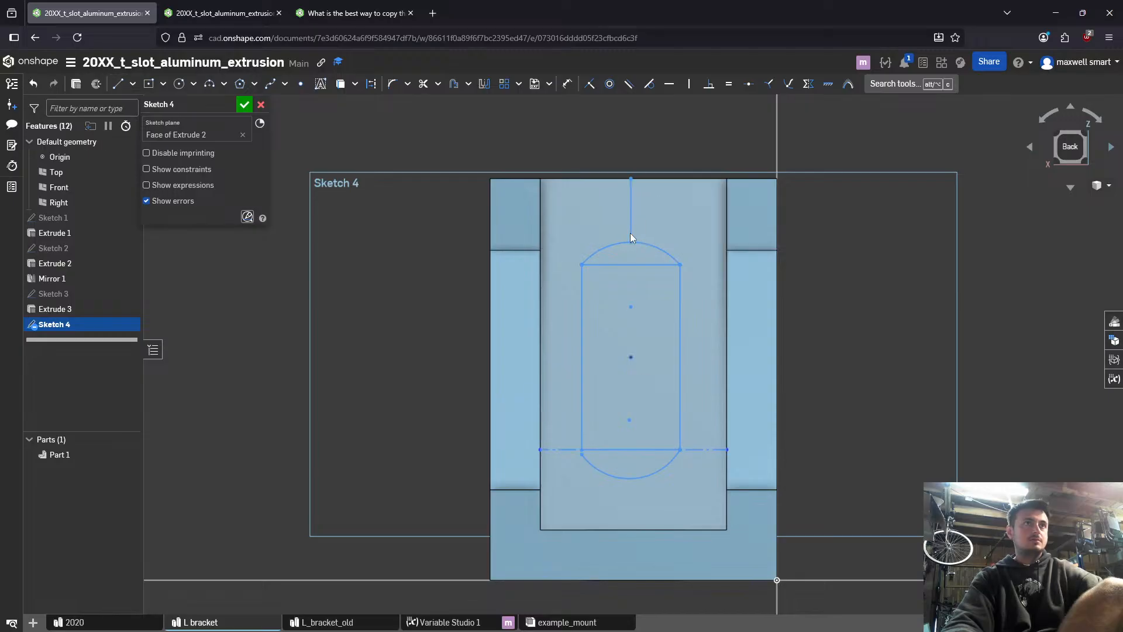
key(l)
click(631, 479)
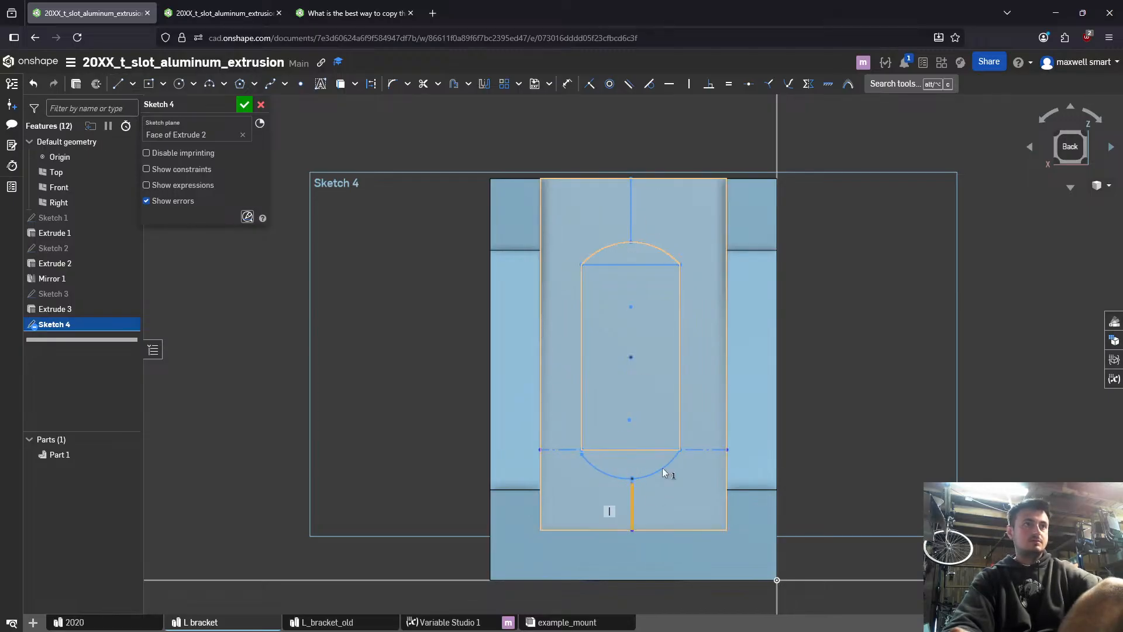
scroll(644, 497, up, 8)
mouse_move(588, 421)
mouse_down()
mouse_move(589, 399)
mouse_move(584, 412)
mouse_up()
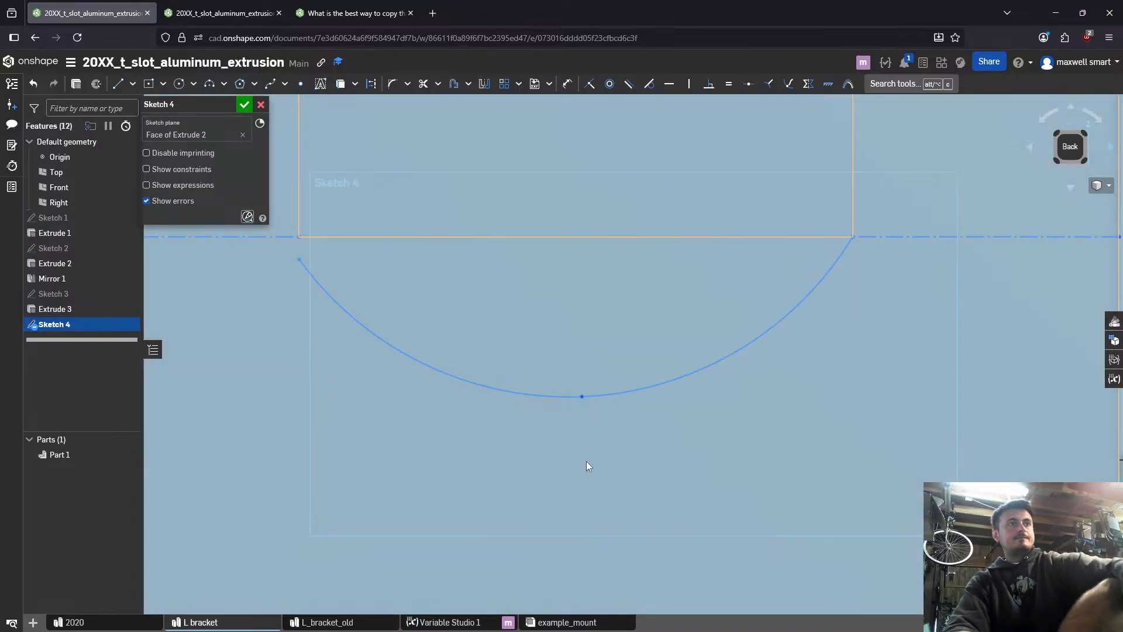
scroll(586, 461, down, 8)
- Draw a vertical construction line from the lower arc's midpoint to the recess's bottom edge, and convert the upper vertical line to construction
key(l)
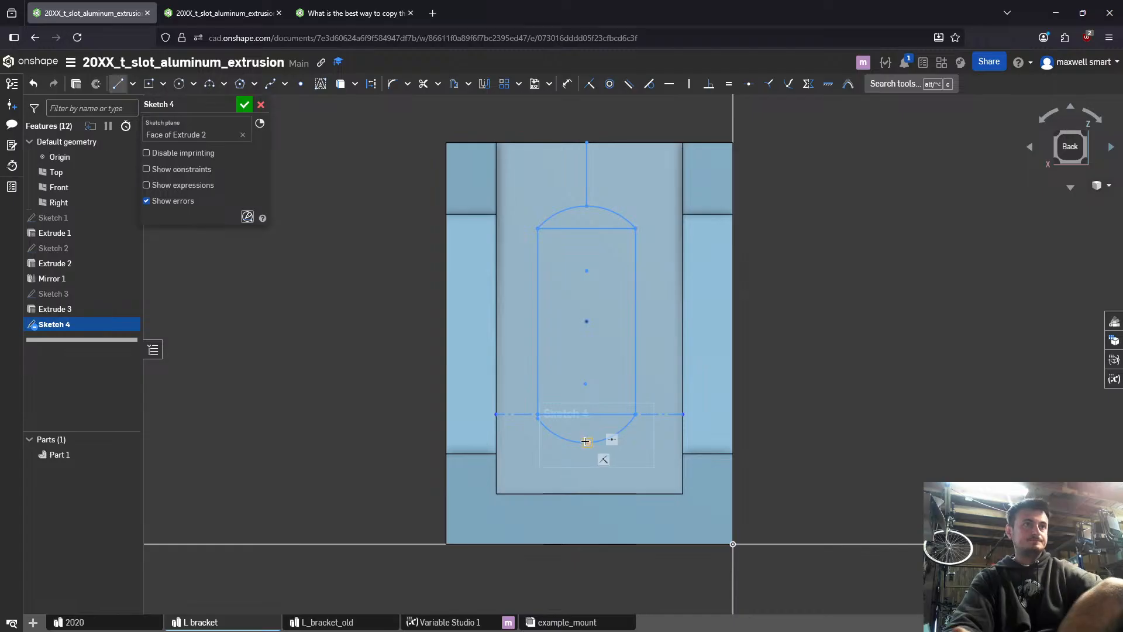
click(587, 443)
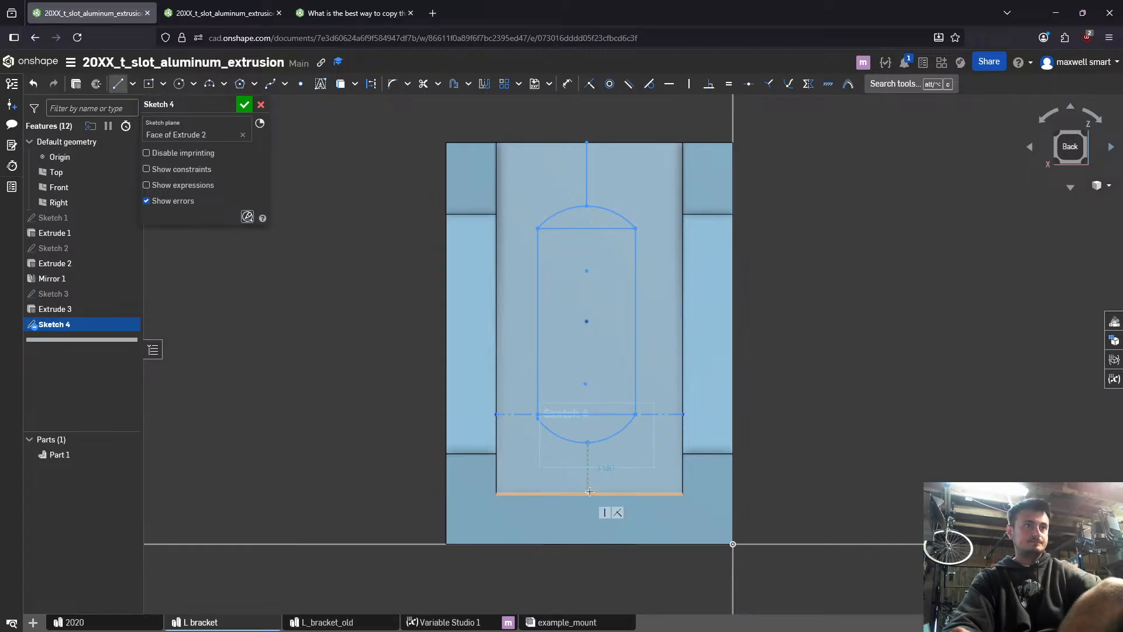
key(Escape)
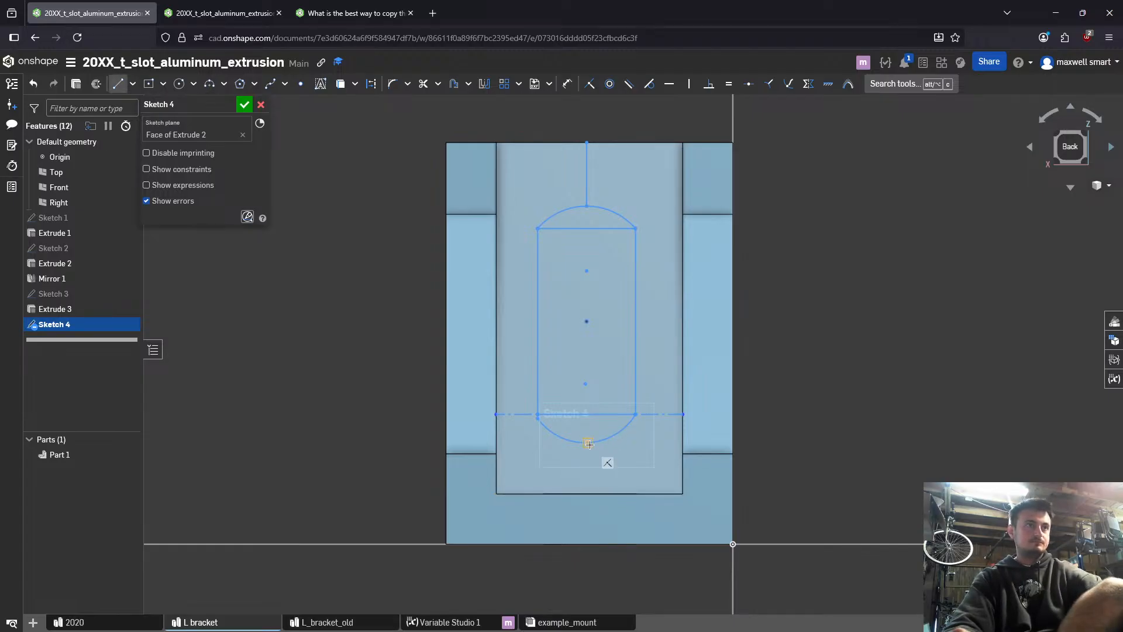
click(588, 494)
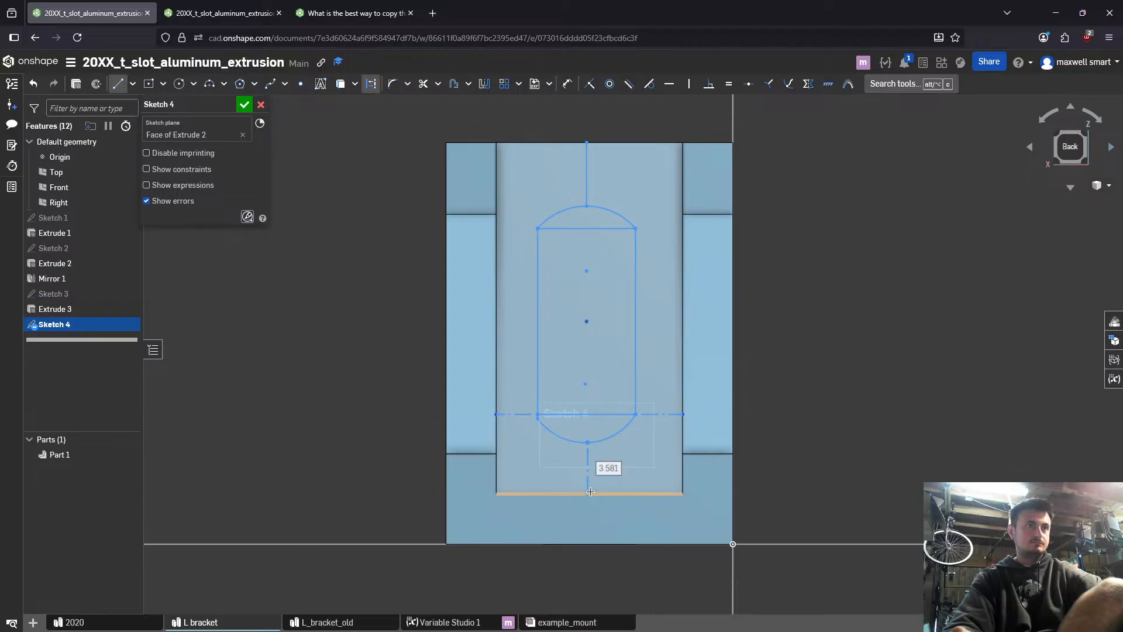
key(Escape)
click(586, 169)
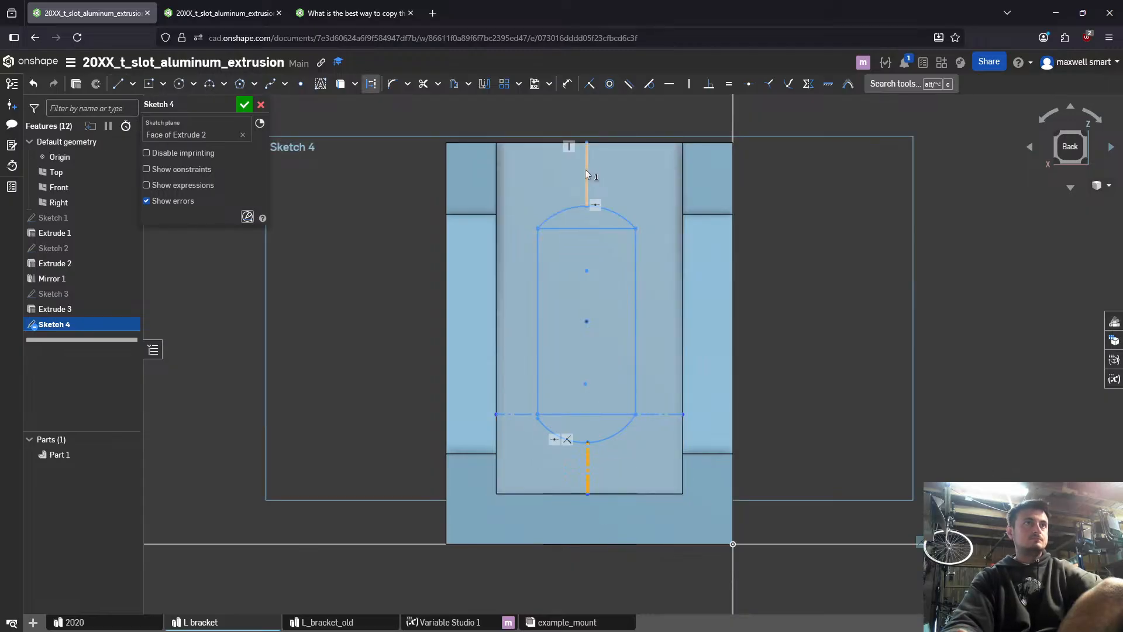
key(q)
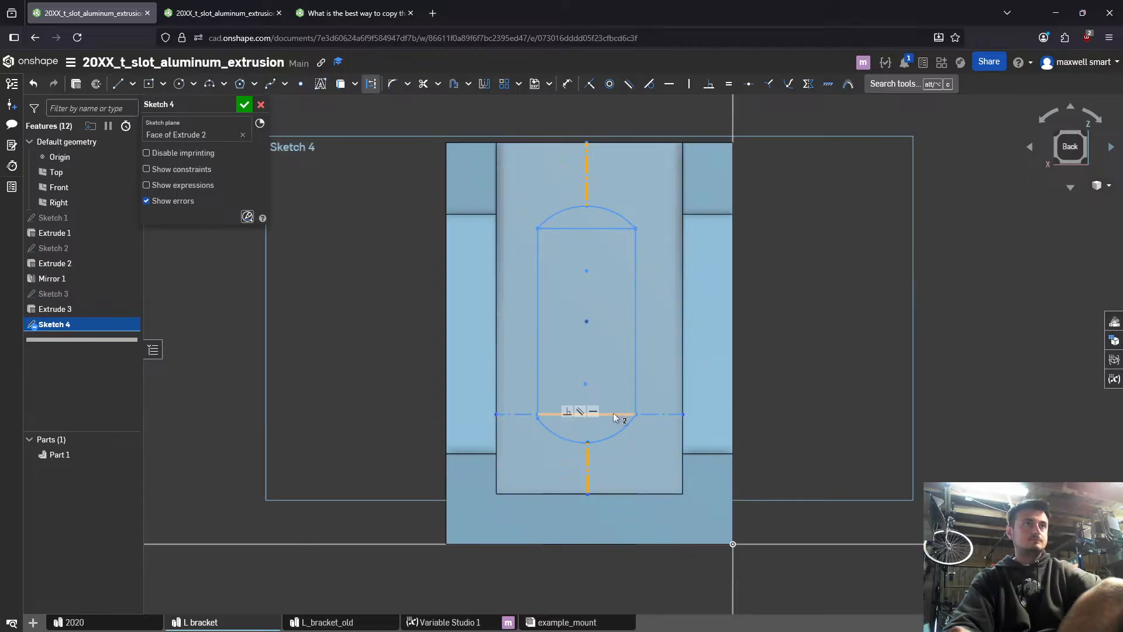
- Make the two vertical construction lines equal in length, and likewise the two horizontal construction lines beside the rectangle
key(e)
click(654, 415)
click(518, 414)
key(e)
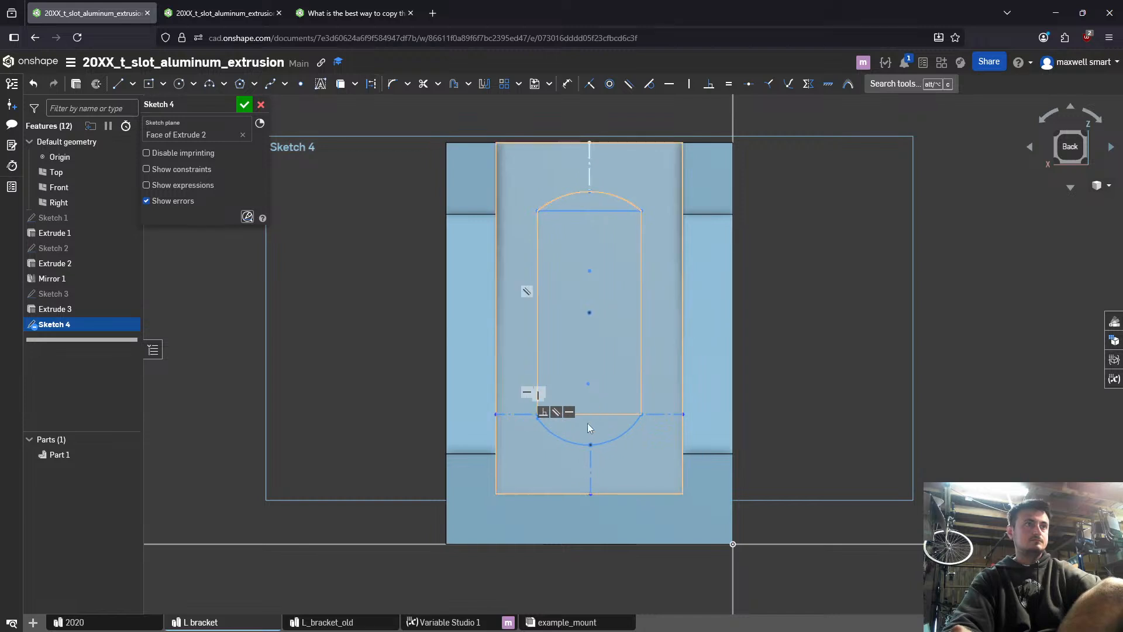
- Dimension the vertical distance between the two arcs' midpoints with the variable stadium_slot_length
key(d)
click(589, 191)
click(590, 444)
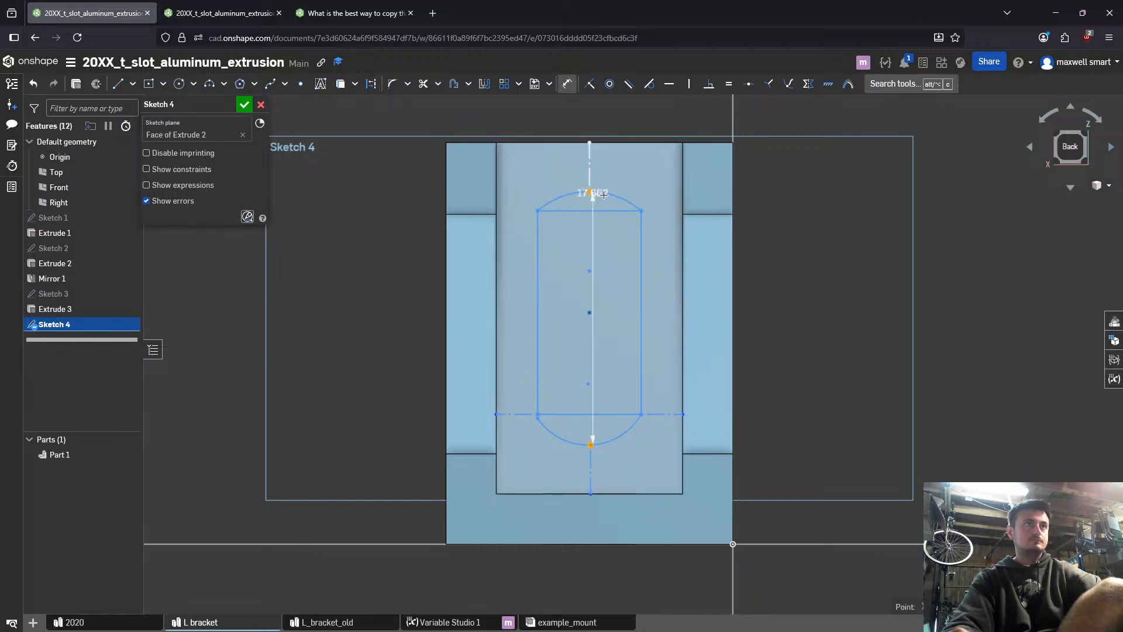
click(881, 247)
text(sta)
key(Down)
key(Return)
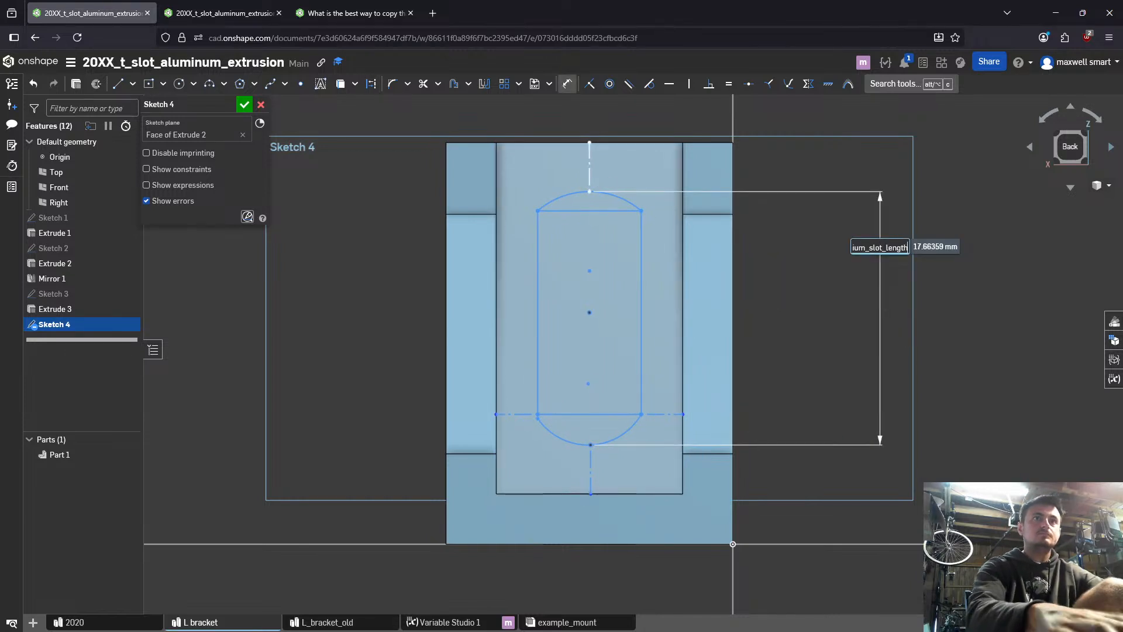
key(Return)
key(Escape)
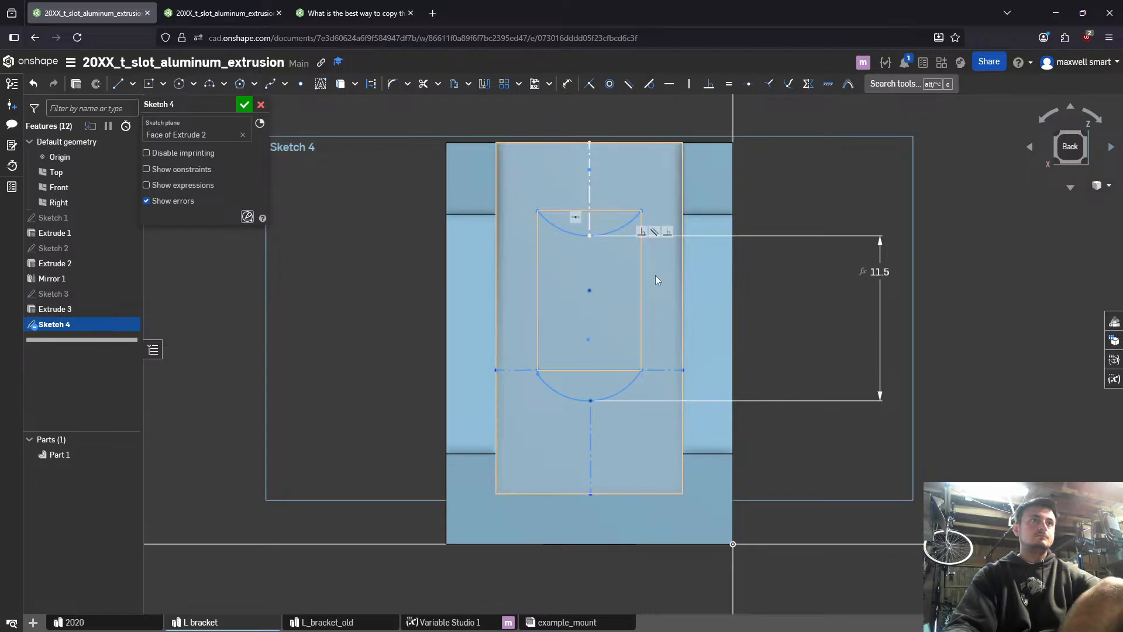
- Dimension the length of the rectangle's right vertical side, keeping its drawn value
click(589, 235)
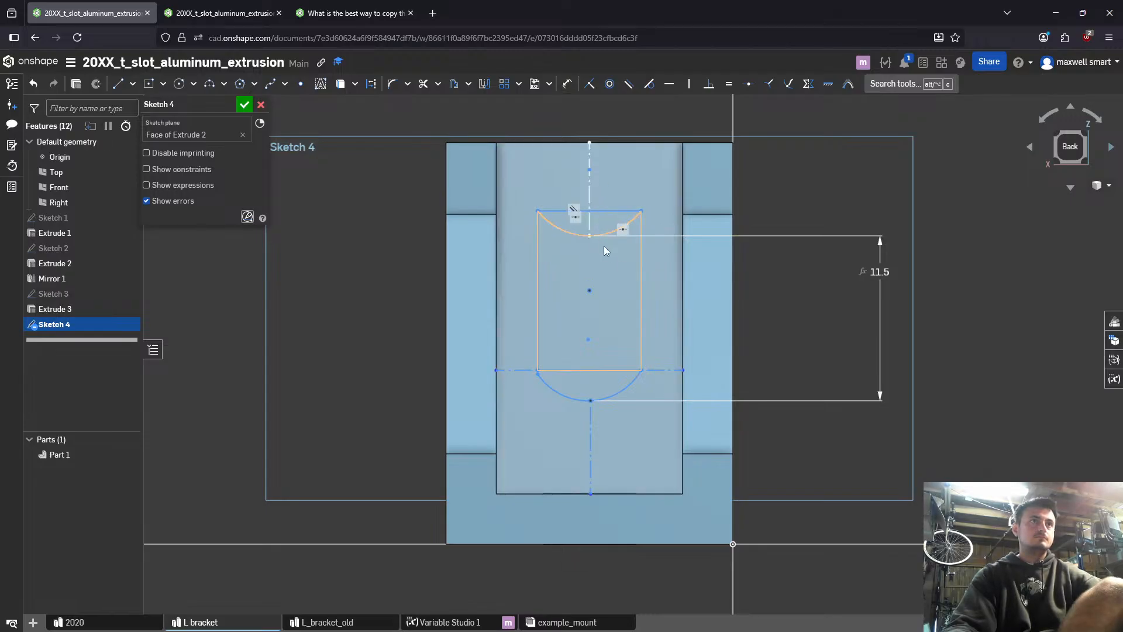
key(Escape)
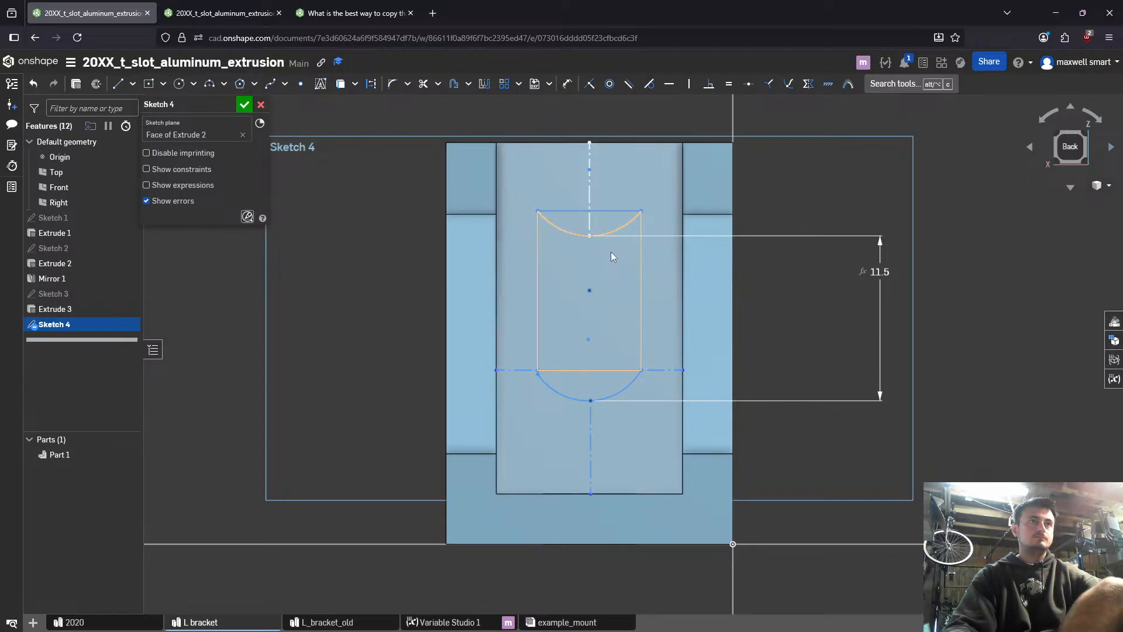
key(d)
click(642, 261)
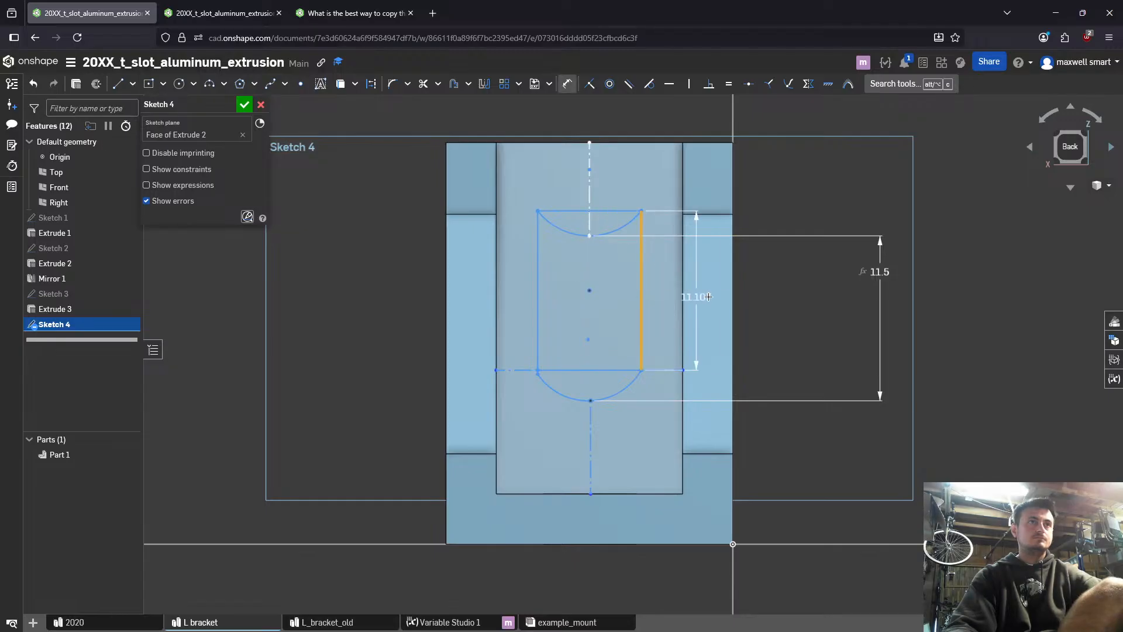
click(799, 297)
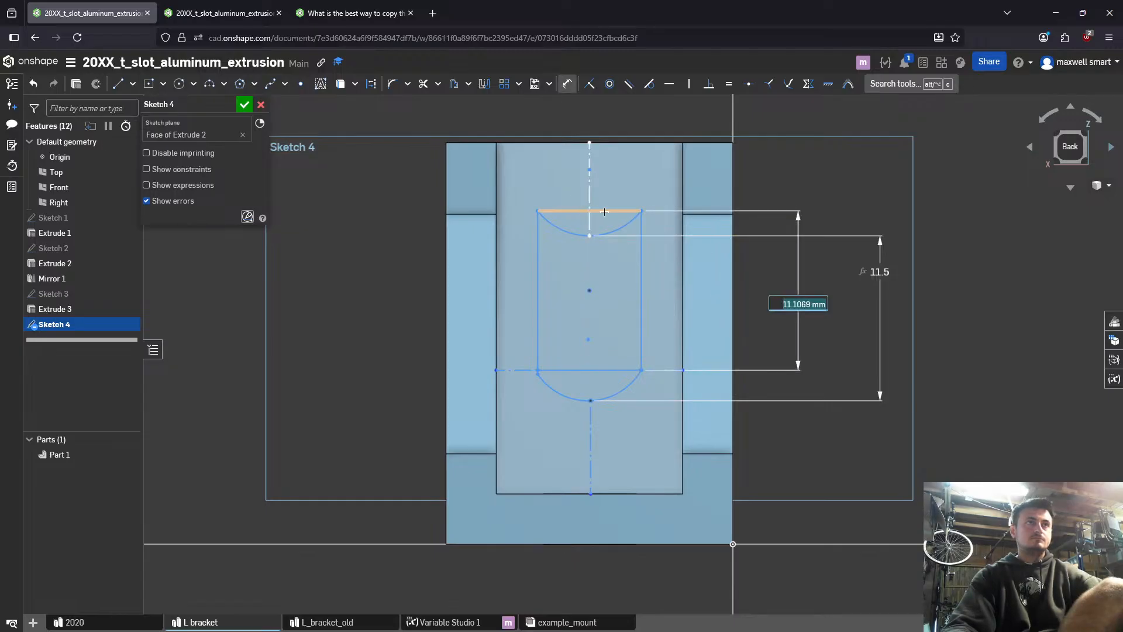
key(Return)
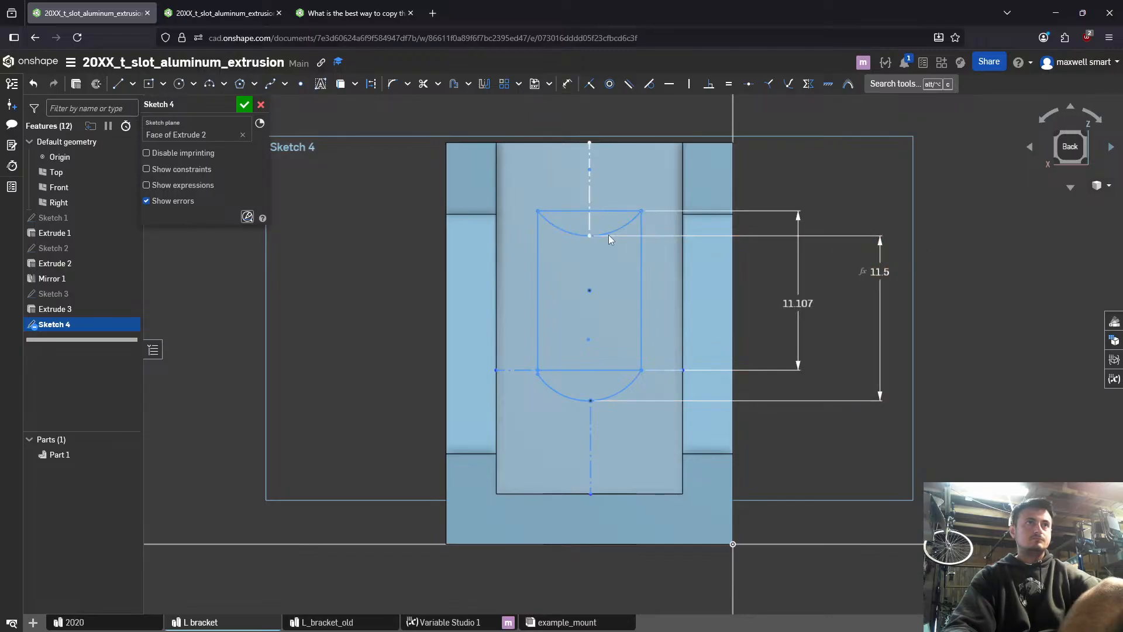
- Reshape the slot profile and make the lower arc's left endpoint coincident with the rectangle's lower-left corner
key(Escape)
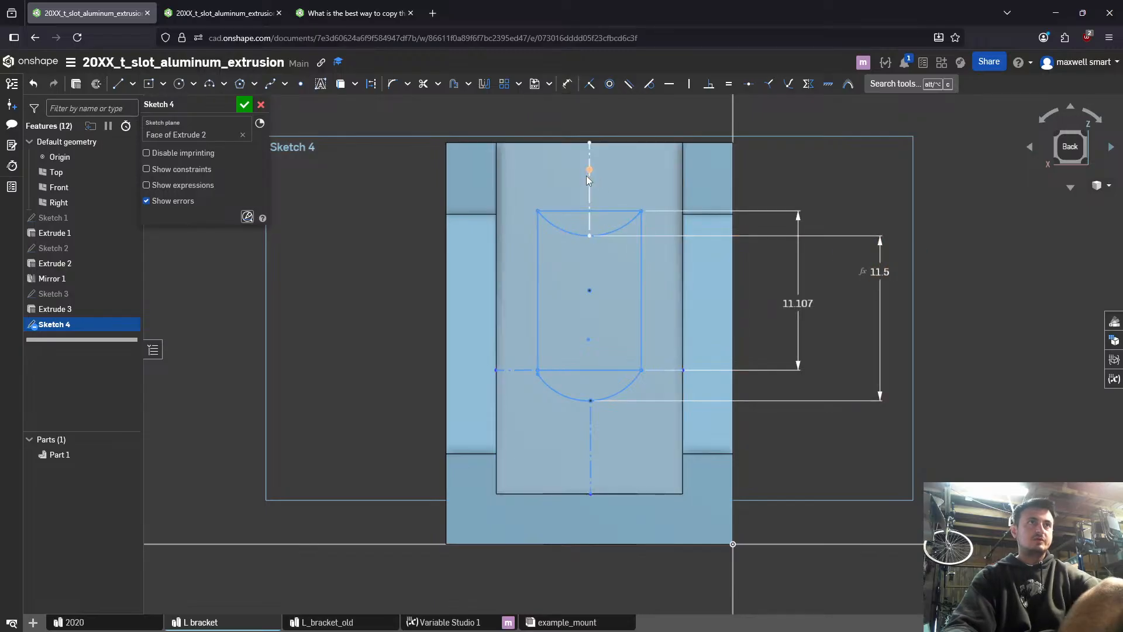
mouse_move(589, 169)
mouse_down()
mouse_move(589, 249)
mouse_move(602, 225)
mouse_up()
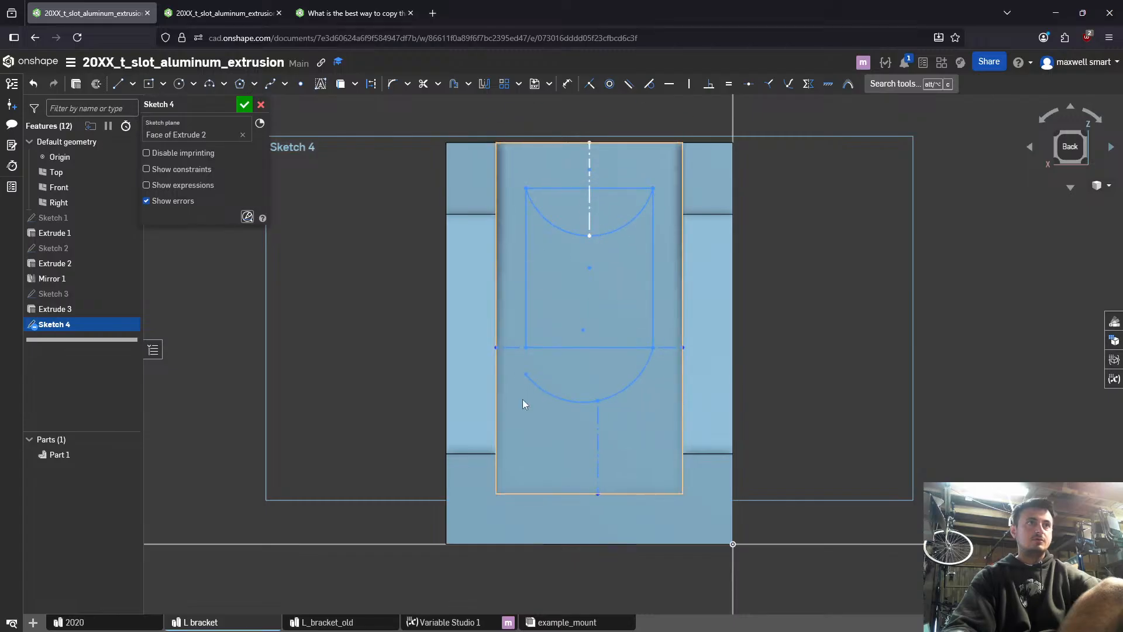
drag(525, 373, 535, 346)
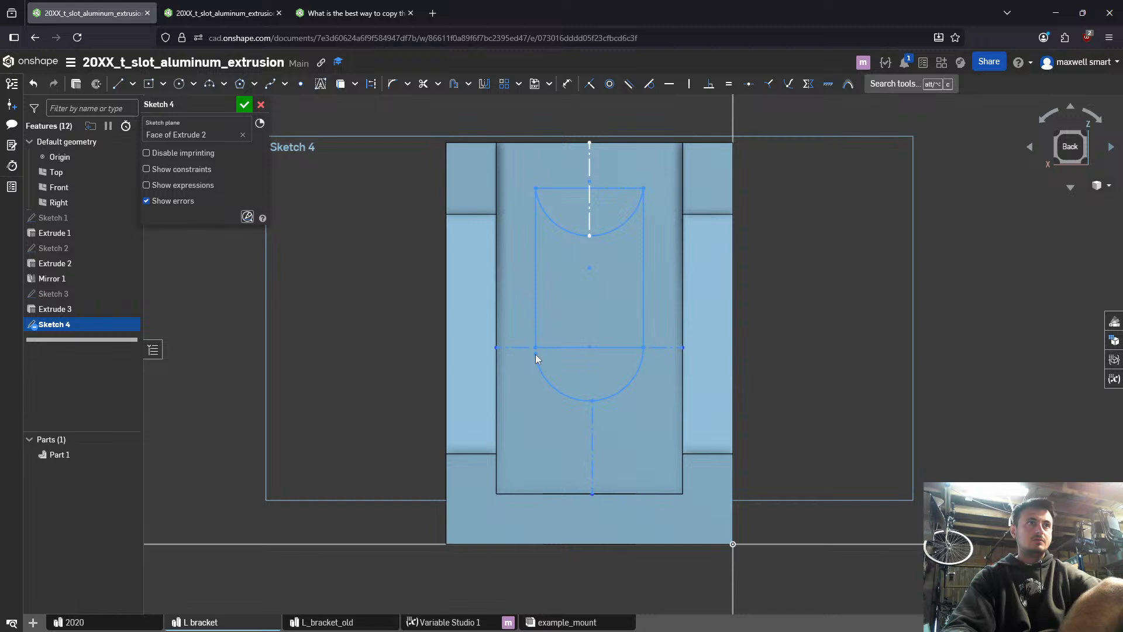
scroll(535, 353, up, 4)
click(536, 344)
key(i)
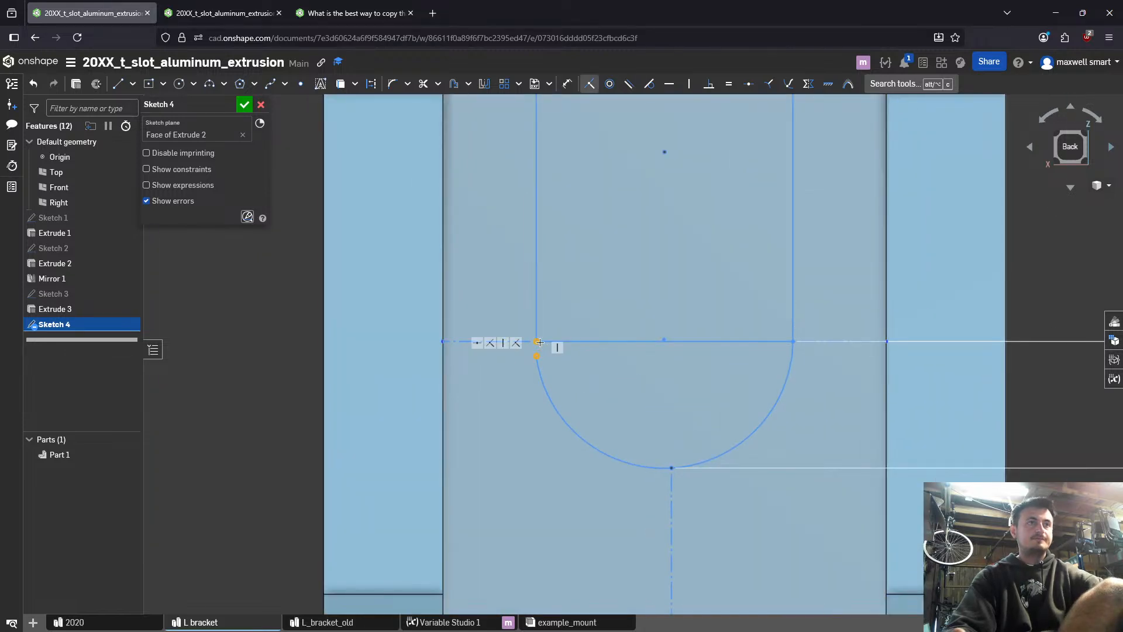
- Shift the slot rectangle slightly lower in the recess to test how the two arcs follow it
key(Escape)
click(858, 342)
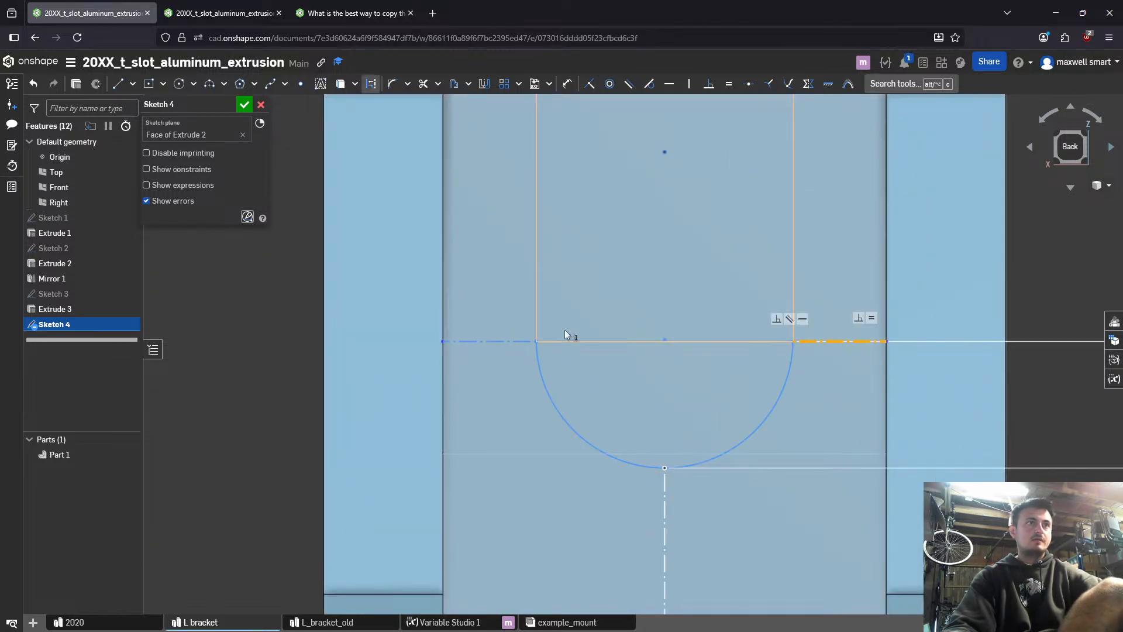
click(504, 342)
key(Escape)
scroll(624, 393, down, 3)
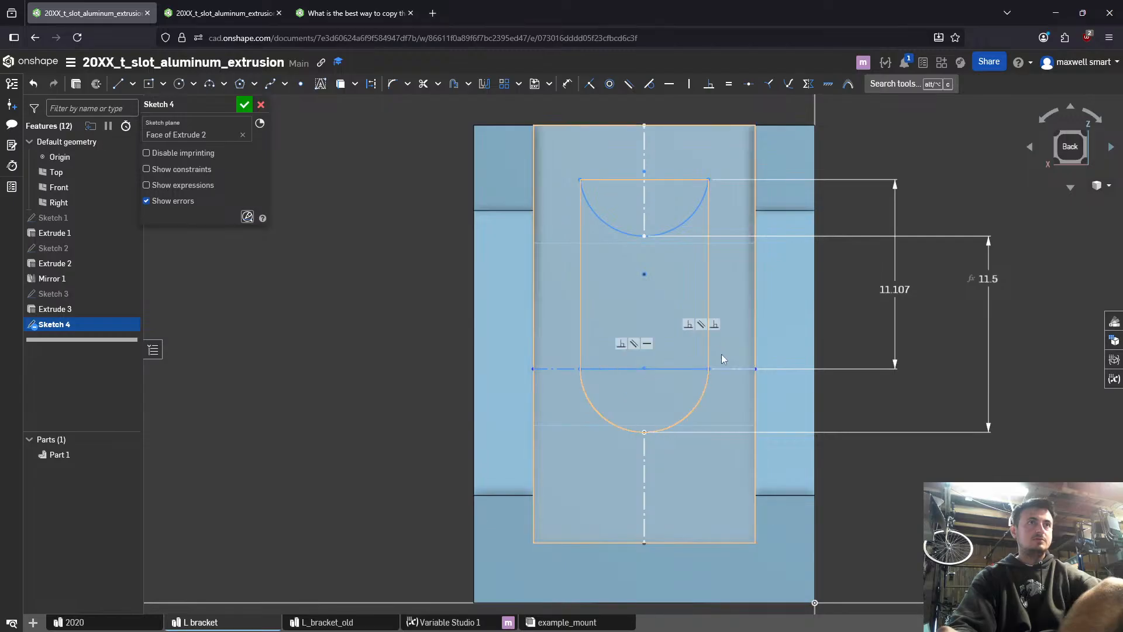
mouse_move(636, 307)
mouse_down()
mouse_move(641, 286)
mouse_move(649, 398)
mouse_move(660, 348)
mouse_up()
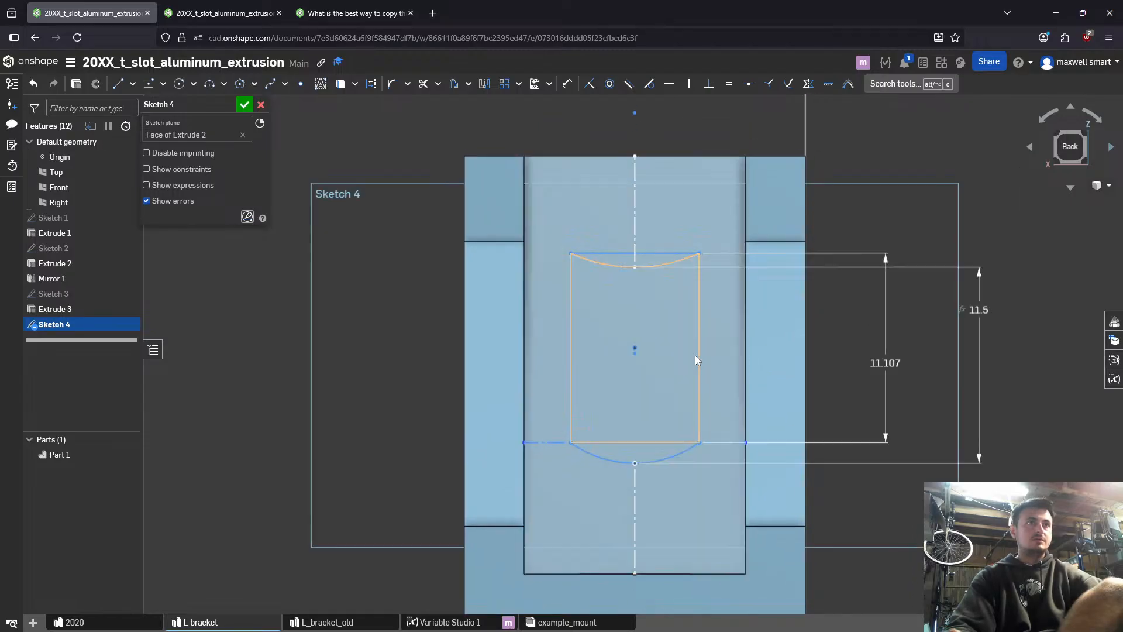
double_click(872, 361)
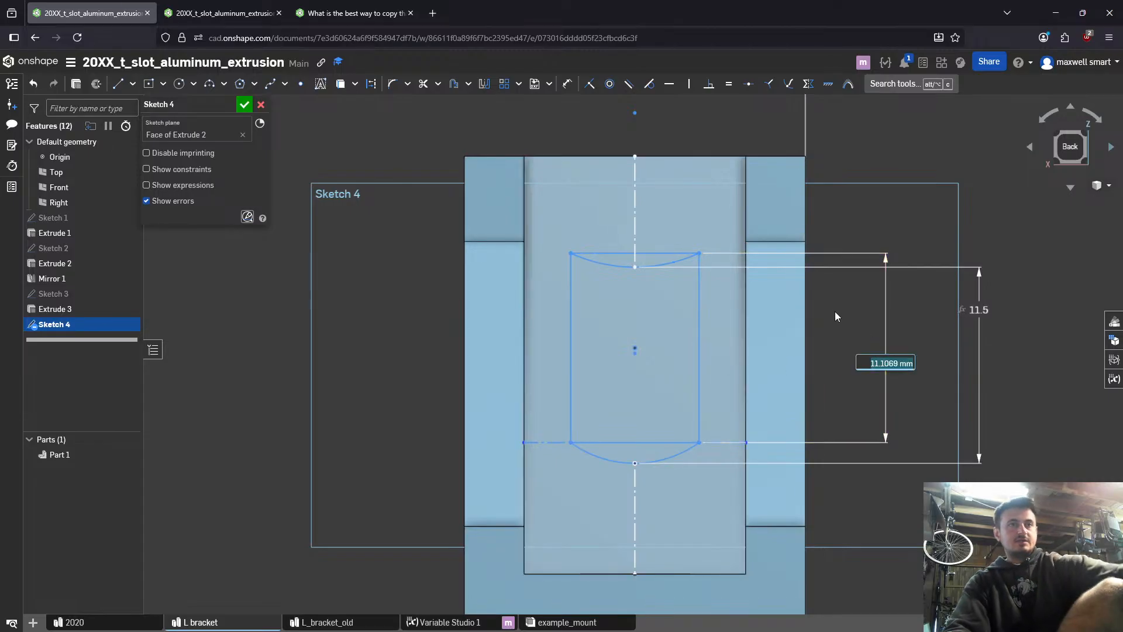
click(845, 344)
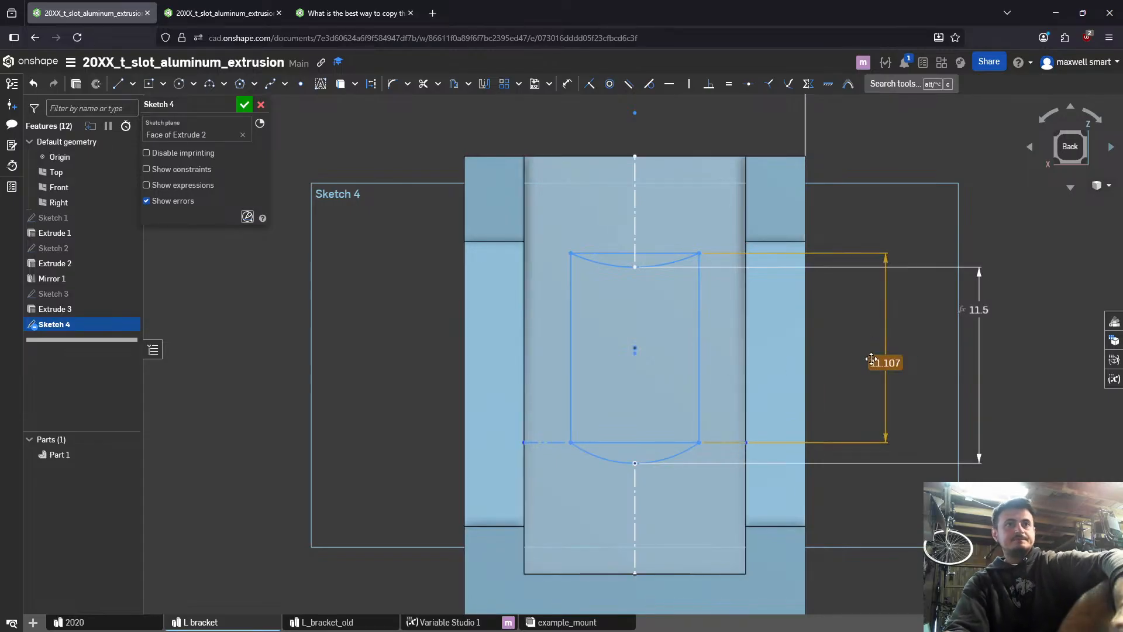
key(Delete)
mouse_move(634, 268)
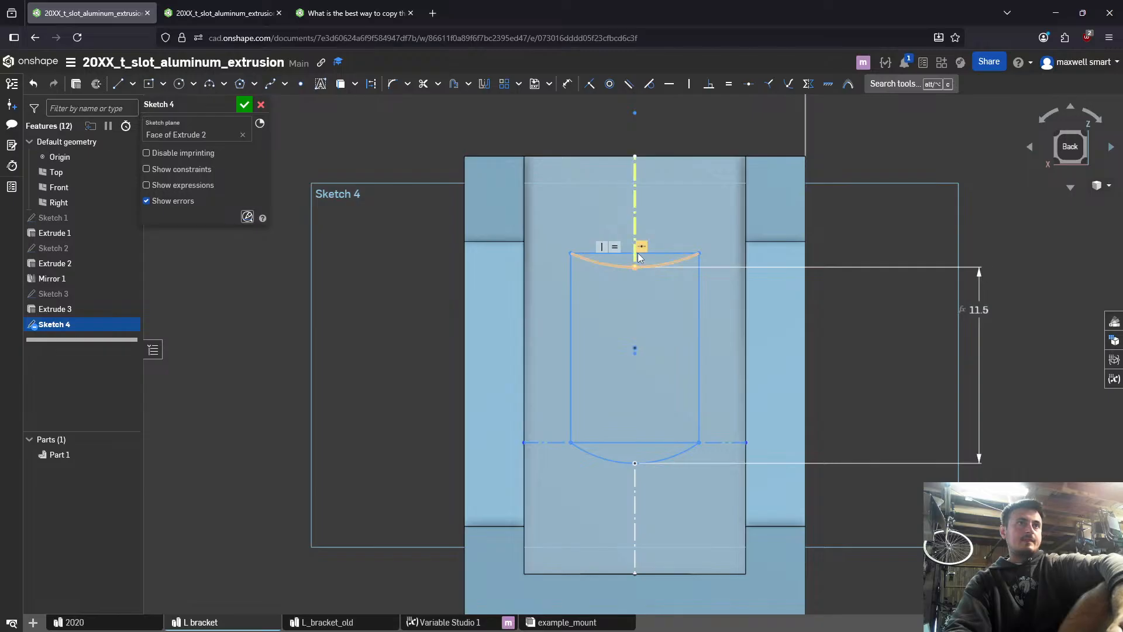
mouse_move(635, 347)
mouse_down()
mouse_move(637, 322)
mouse_move(634, 380)
mouse_up()
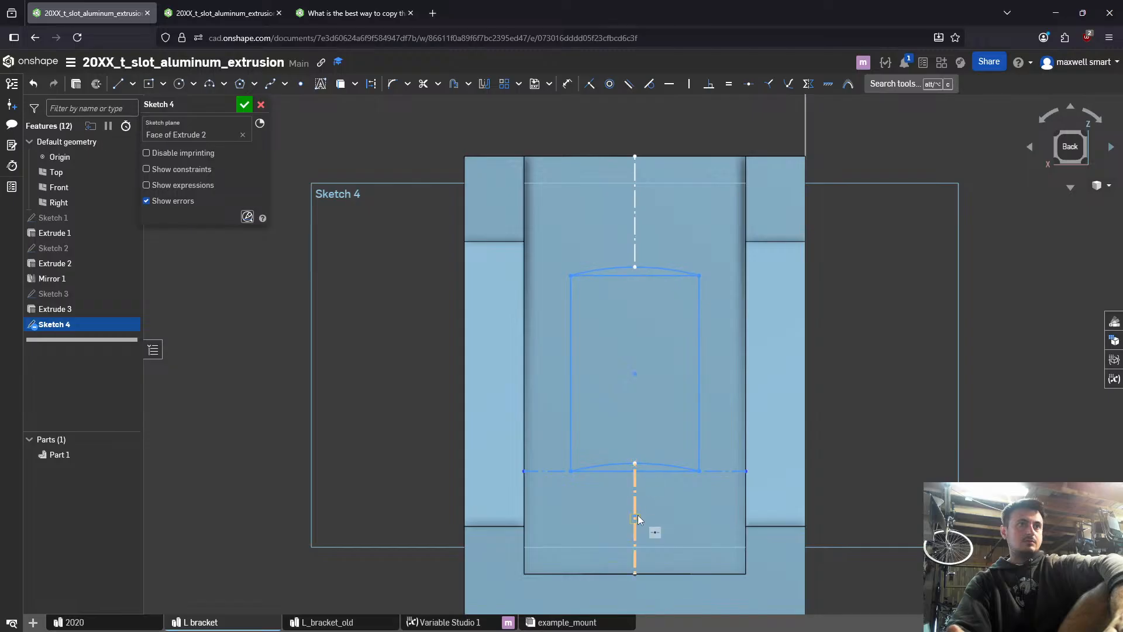
key(super)
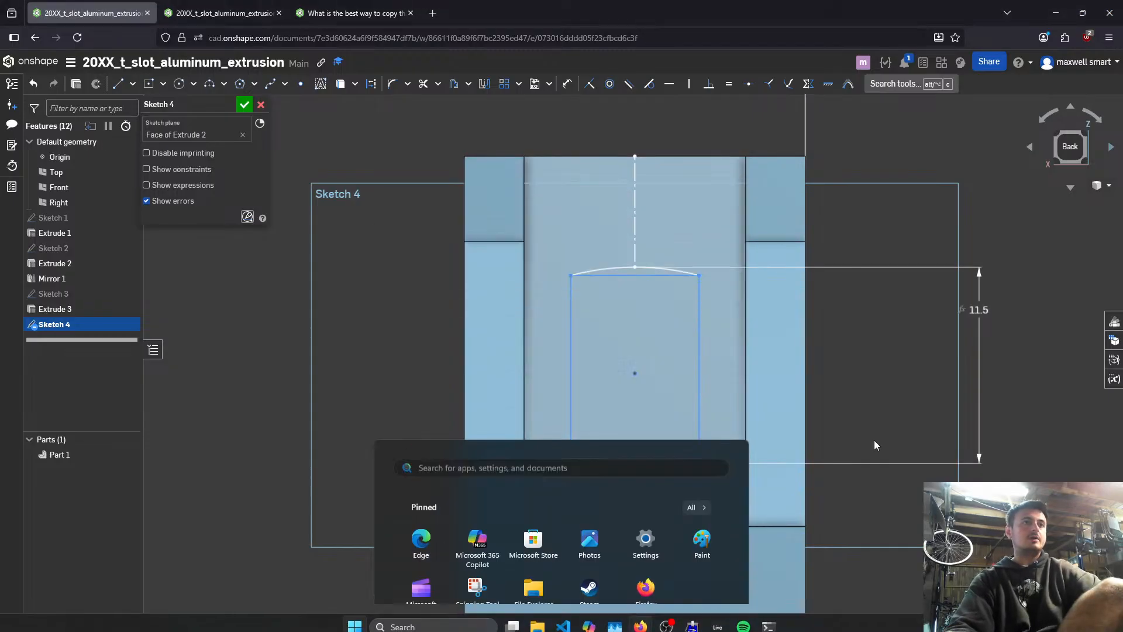
click(874, 439)
key(ctrl+z)
key(ctrl+z)
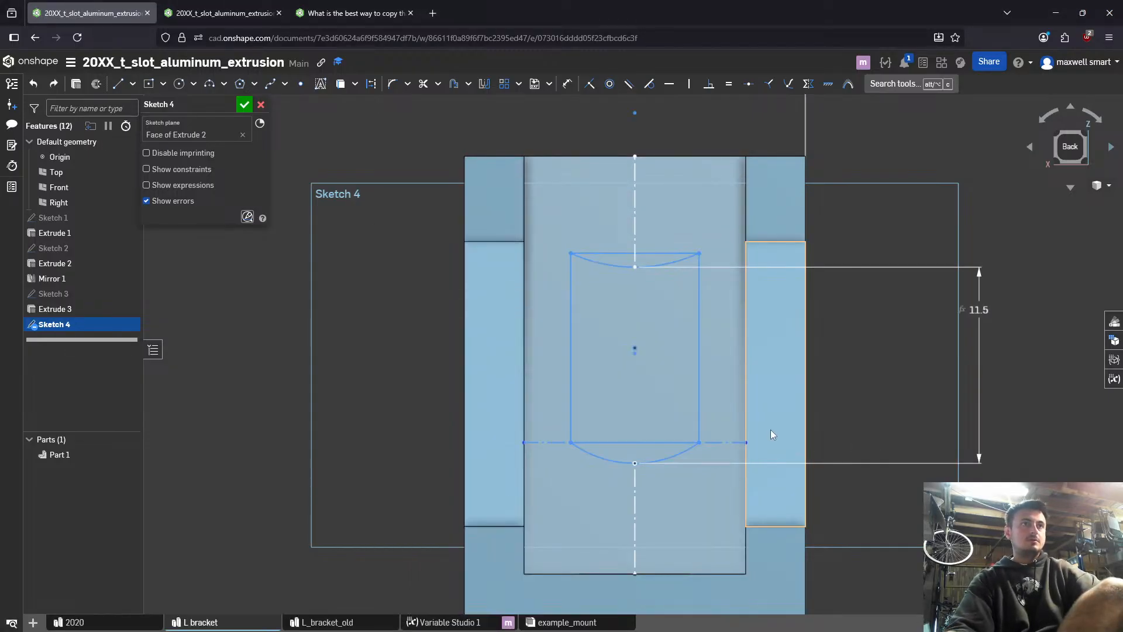
key(ctrl+z)
- Set the length of the rectangle's vertical side to #l_stadium_slot_length-#l_stadium_radius
double_click(895, 363)
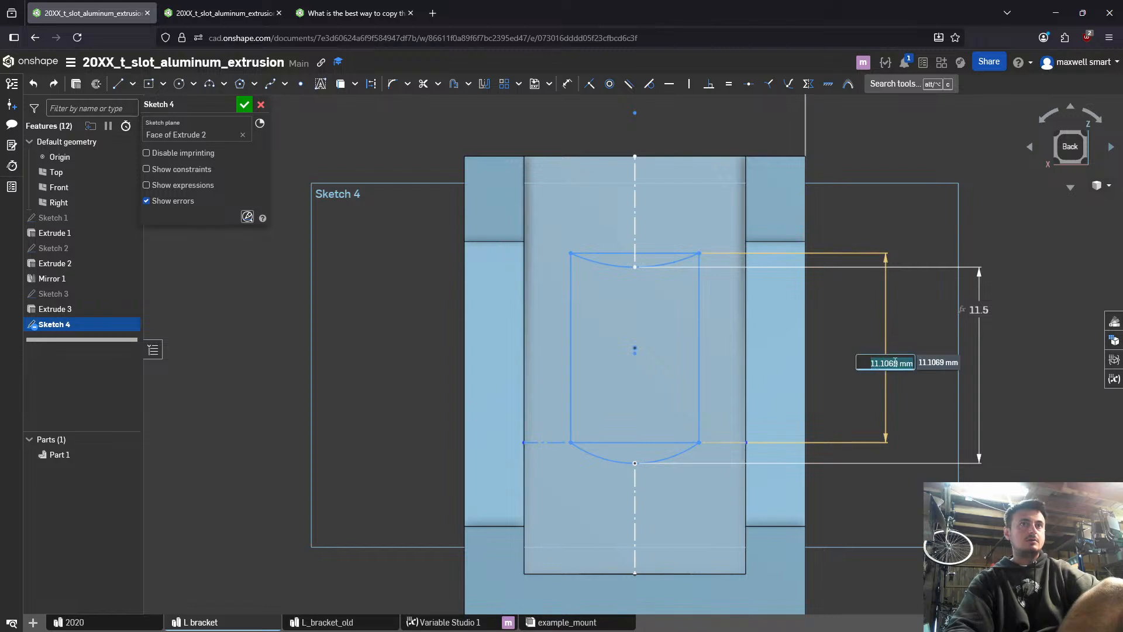
text(sta)
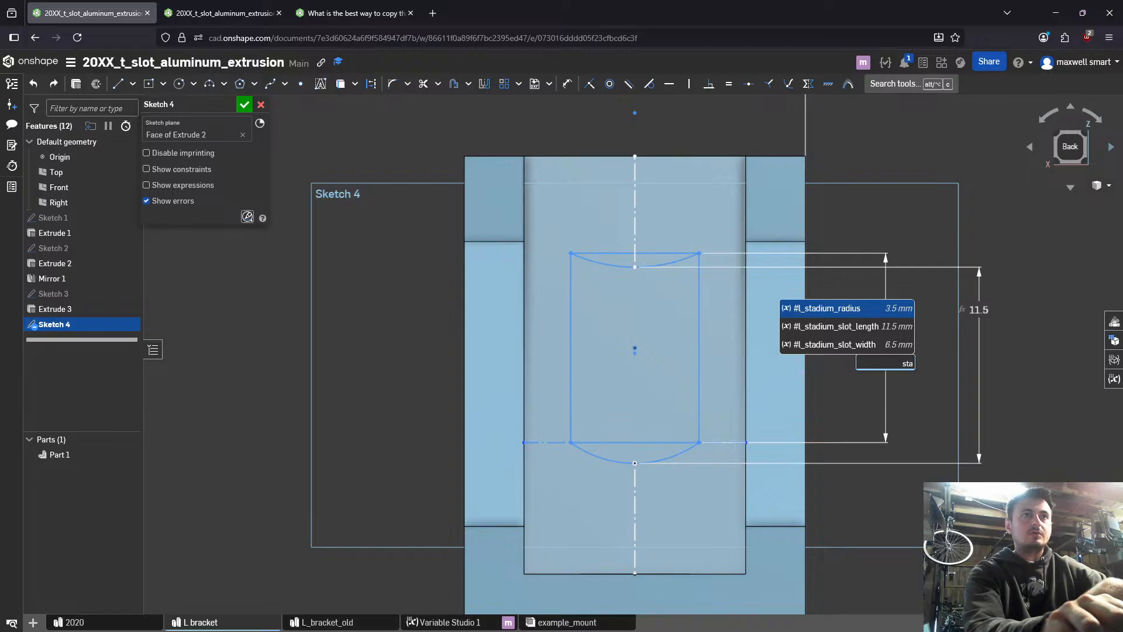
key(Down)
key(Return)
text(-sta)
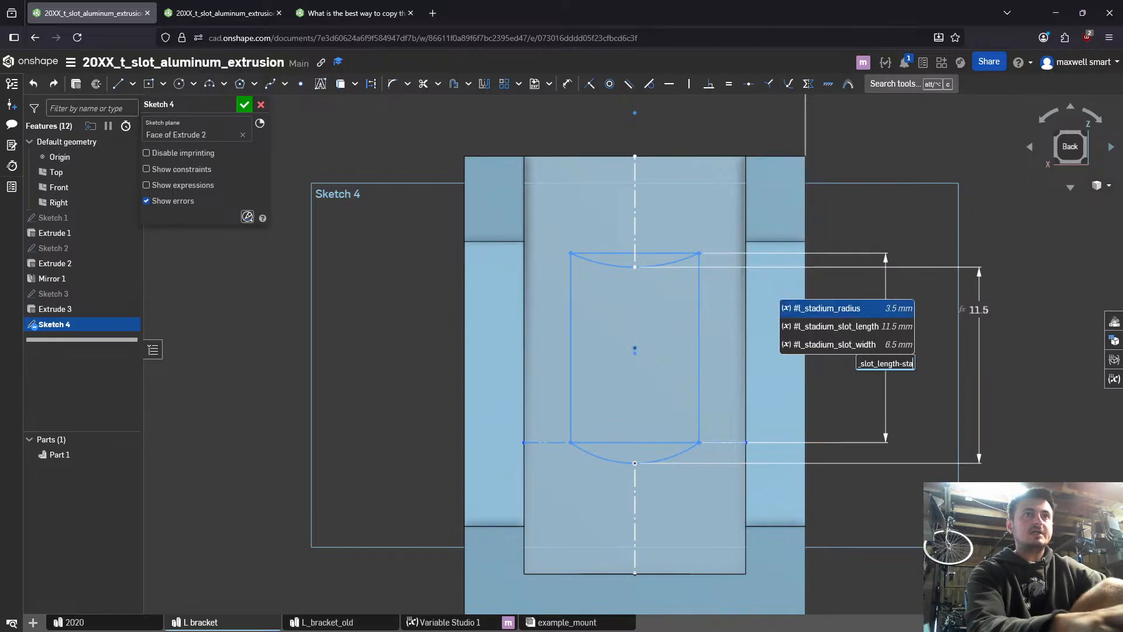
key(Return)
key(Return)
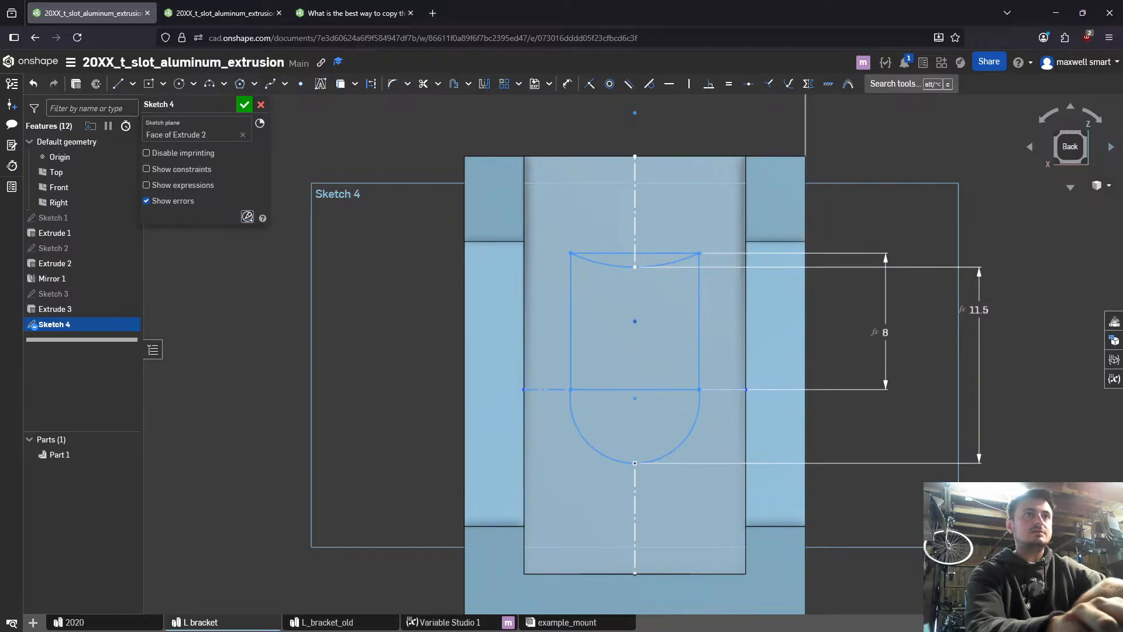
- Delete the #l_stadium_slot_length dimension between the arcs' midpoints and move the upper arc's midpoint above the rectangle
click(634, 212)
mouse_move(914, 400)
right_down()
mouse_move(834, 388)
mouse_move(948, 491)
mouse_move(885, 446)
mouse_move(912, 445)
mouse_move(873, 439)
mouse_move(887, 427)
right_up()
scroll(886, 441, up, 5)
scroll(808, 341, up, 4)
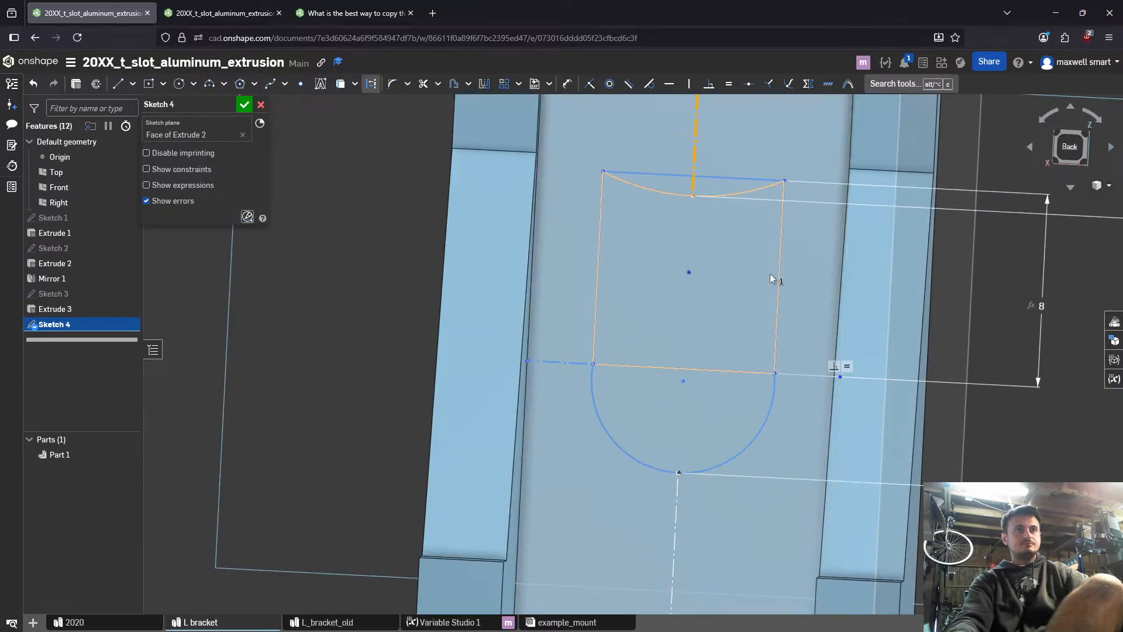
scroll(981, 288, down, 2)
middle_drag(1016, 283, 815, 288)
click(932, 288)
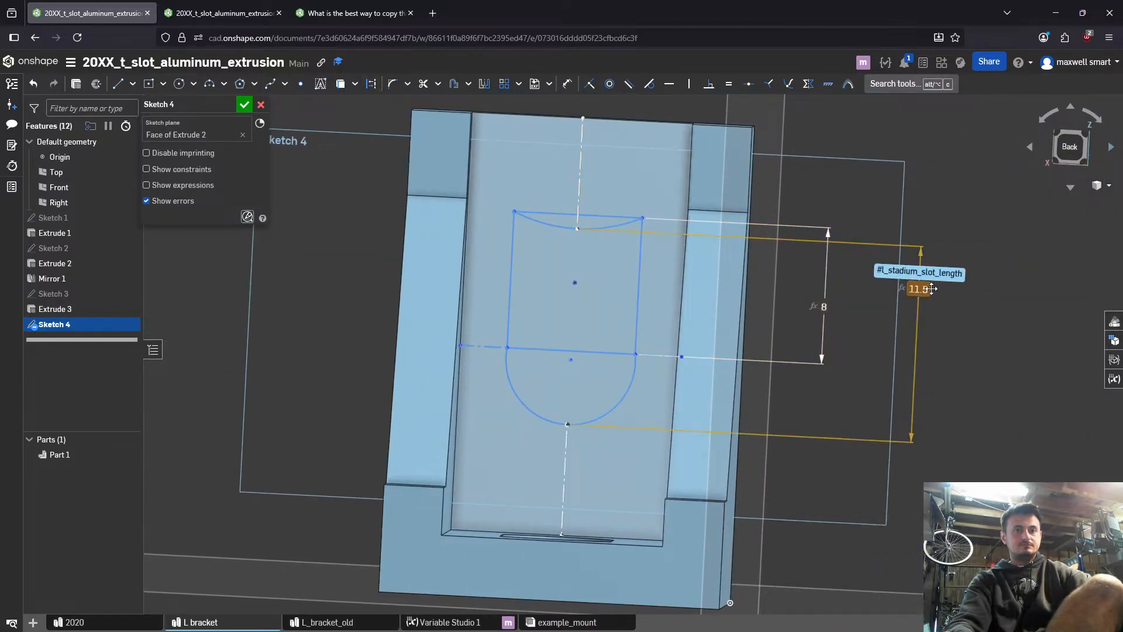
click(932, 288)
key(Delete)
drag(578, 227, 616, 174)
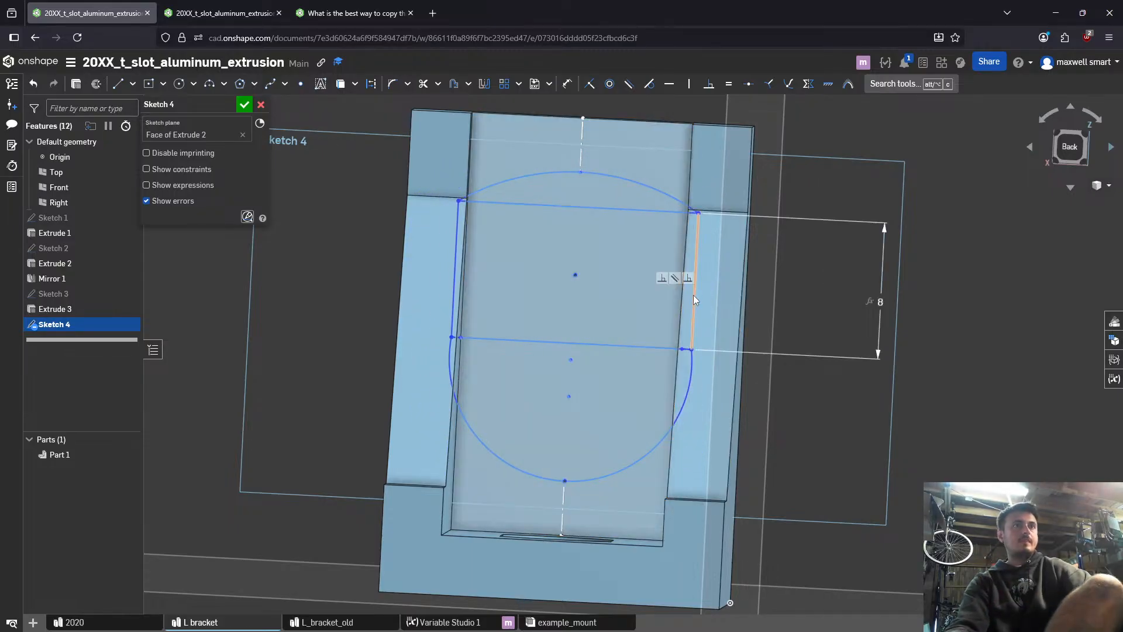
- Dimension the distance between the rectangle's two vertical sides with the variable #l_stadium_slot_width
key(d)
click(693, 295)
click(456, 263)
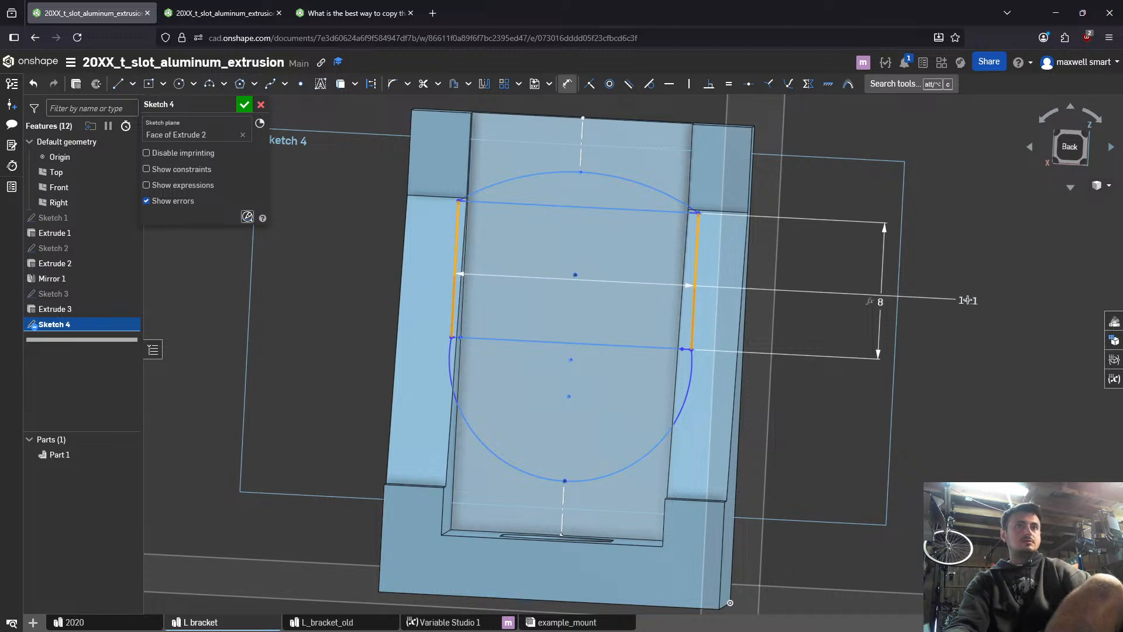
click(967, 300)
text(sta)
key(Down)
key(Down)
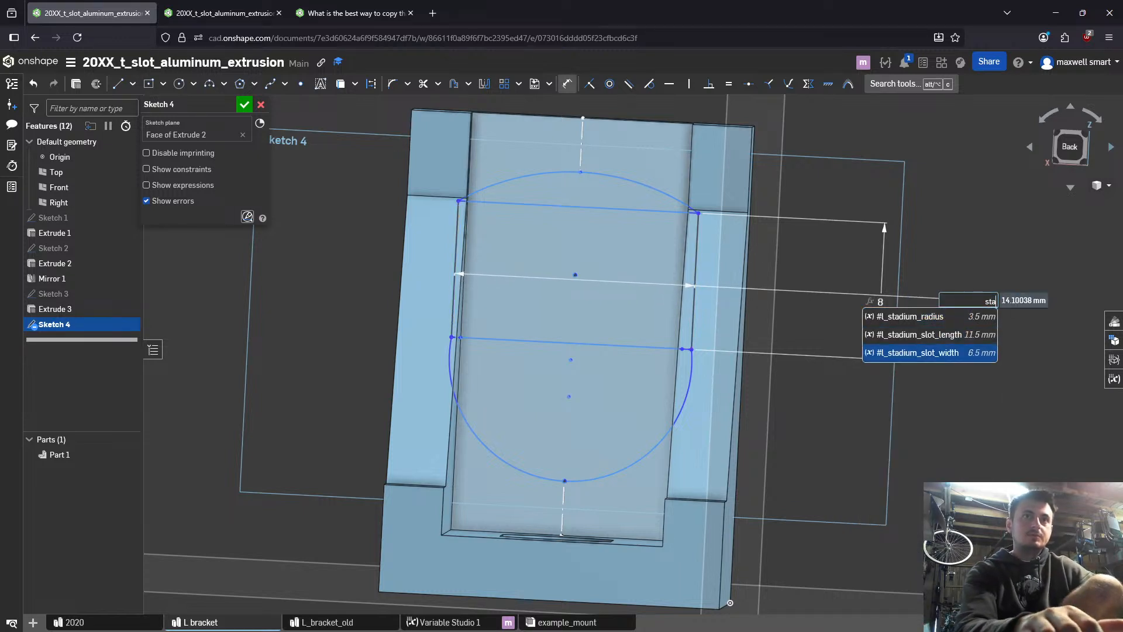
key(Return)
key(Return)
scroll(589, 362, down, 1)
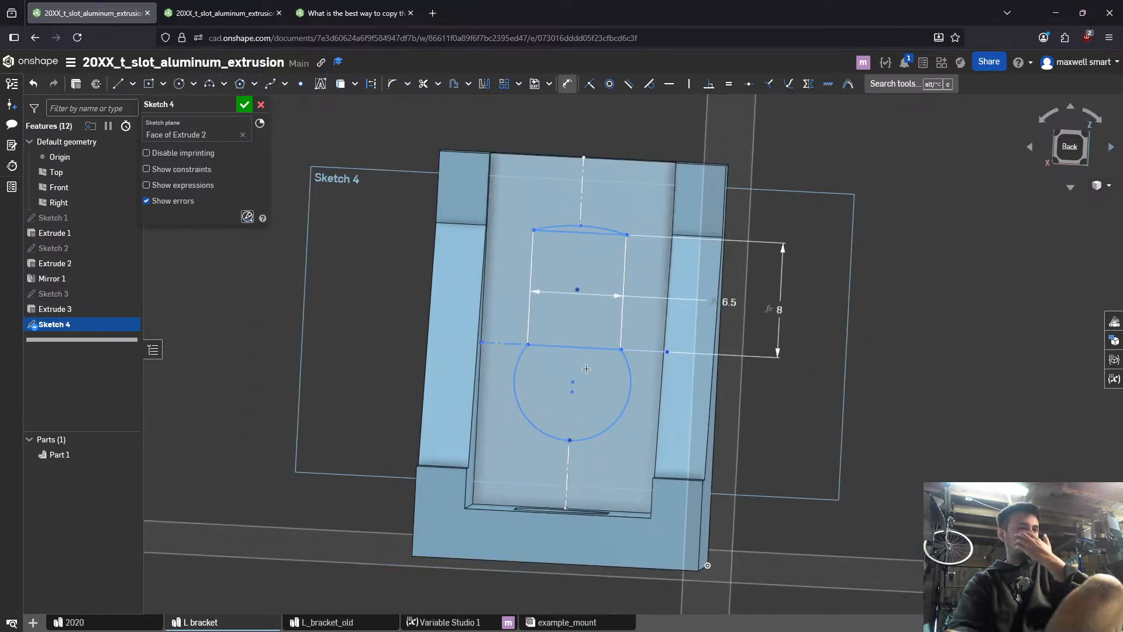
- Dimension the radius of the lower arc with the variable #l_stadium_radius
scroll(582, 368, up, 6)
scroll(551, 448, down, 3)
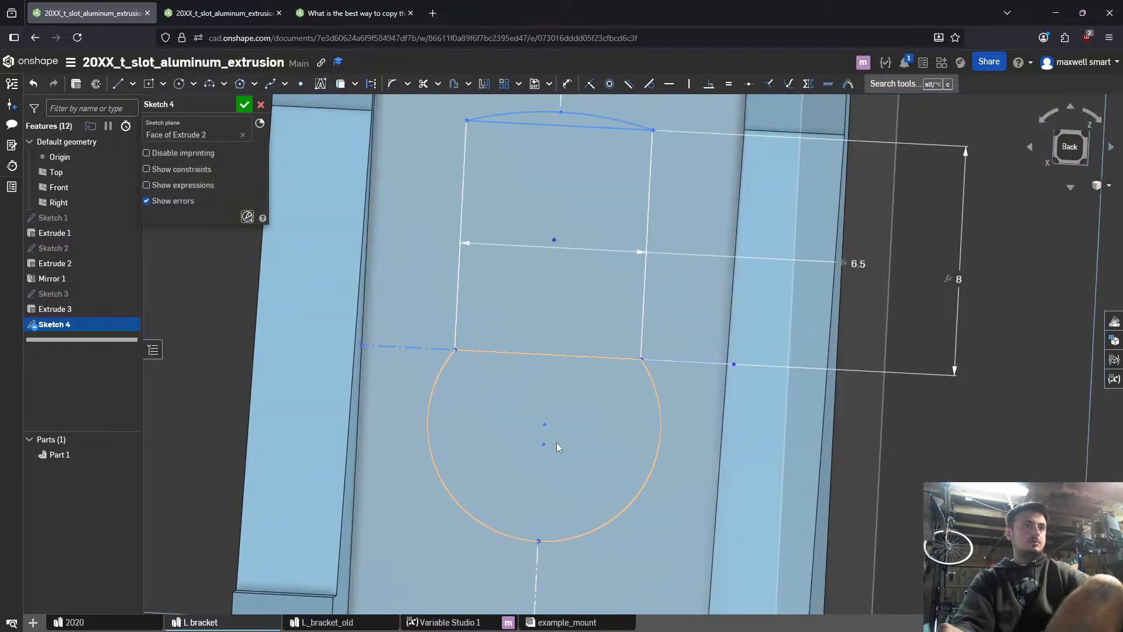
key(d)
click(597, 532)
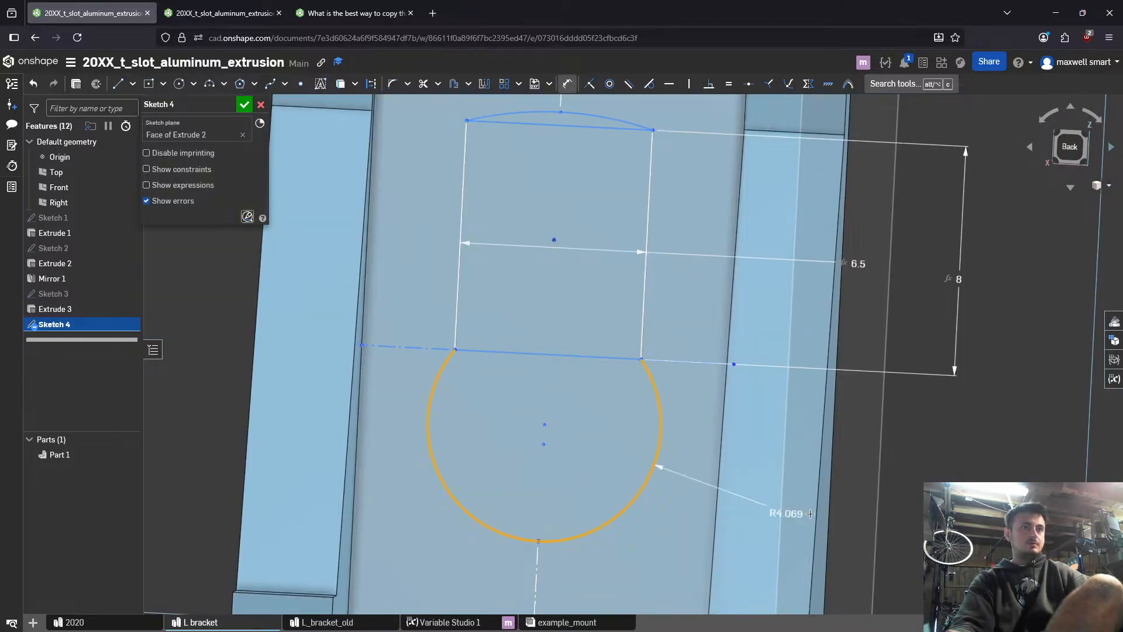
click(903, 509)
text(#stadium_radius)
key(Return)
key(Return)
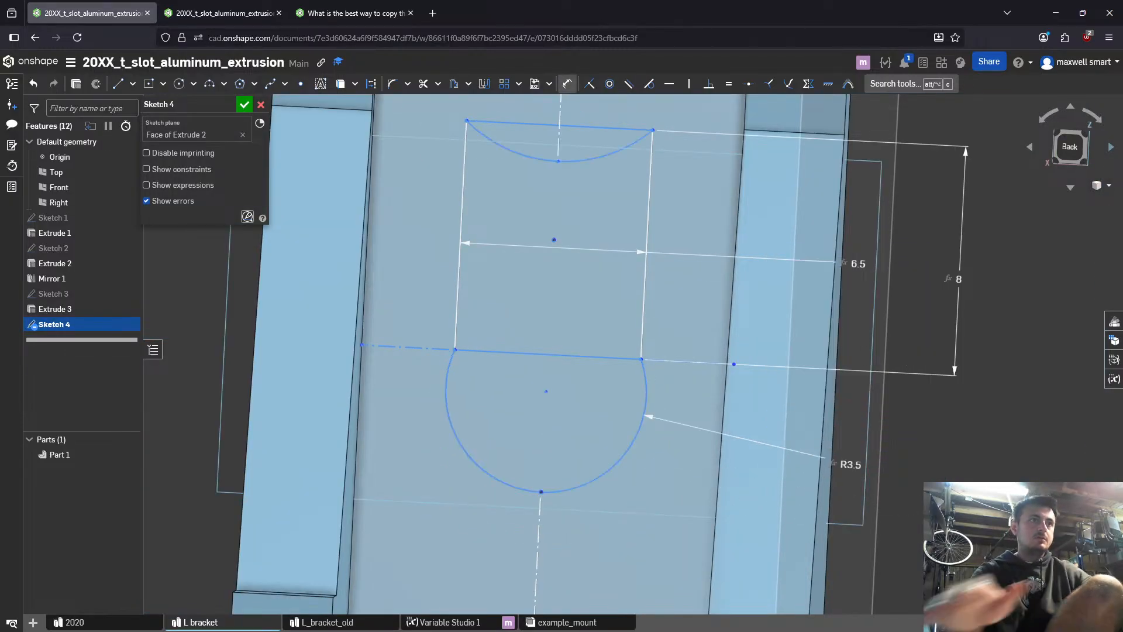
- Flip the upper arc so that it bulges outward above the rectangle's top edge
scroll(623, 398, up, 1)
middle_drag(575, 233, 536, 482)
key(Escape)
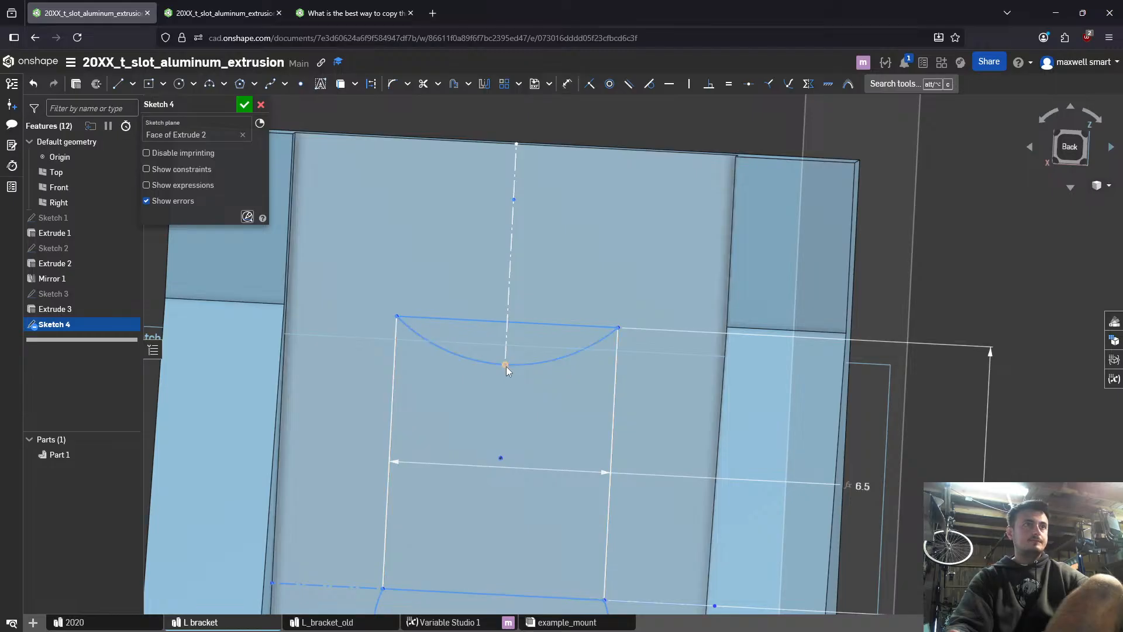
mouse_move(506, 364)
mouse_down()
mouse_move(514, 261)
mouse_move(515, 290)
mouse_up()
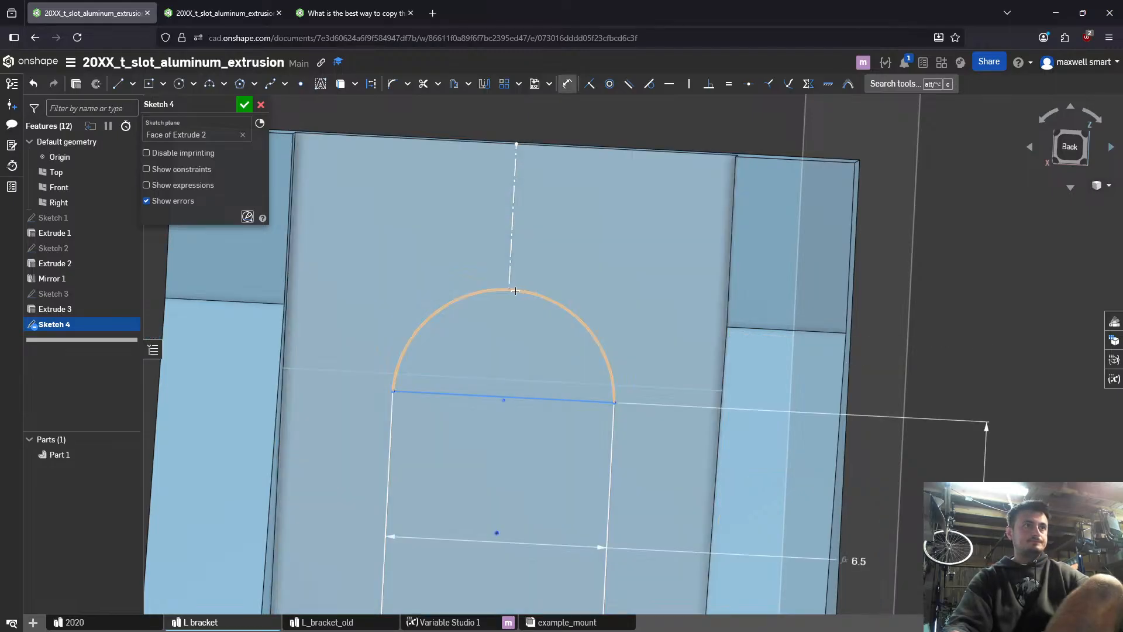
click(528, 291)
click(597, 271)
key(Escape)
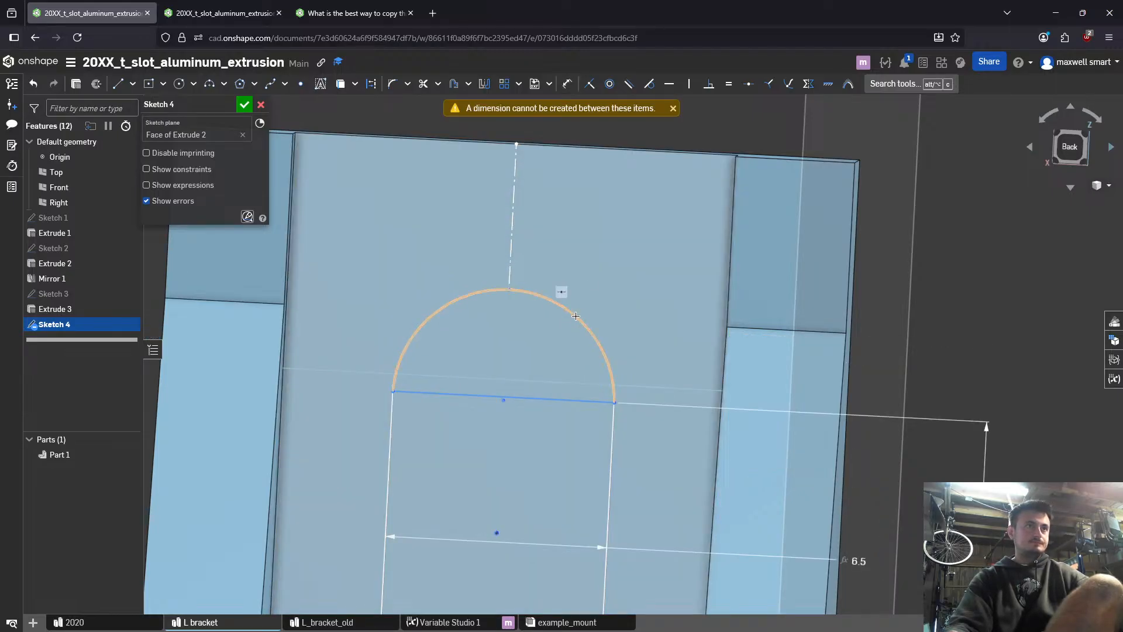
- Dimension the radius of the upper arc with the variable #l_stadium_radius
key(d)
click(583, 315)
click(694, 298)
text(#stadium_radius)
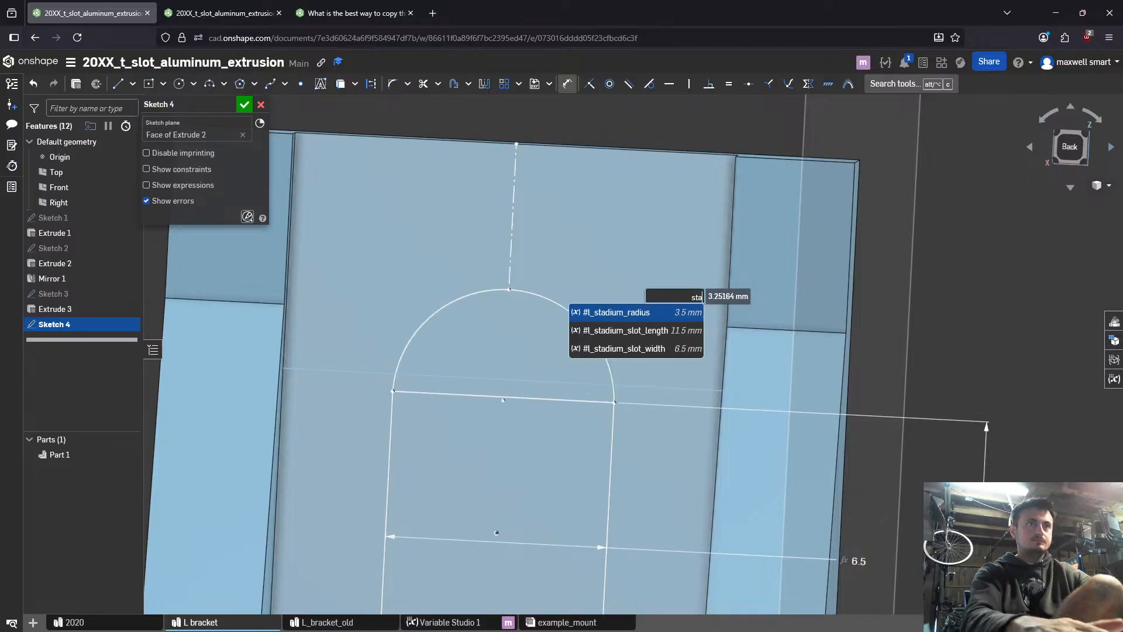
key(Return)
key(Return)
- Try to delete the lower arc of the slot profile
scroll(731, 222, down, 5)
scroll(642, 373, up, 5)
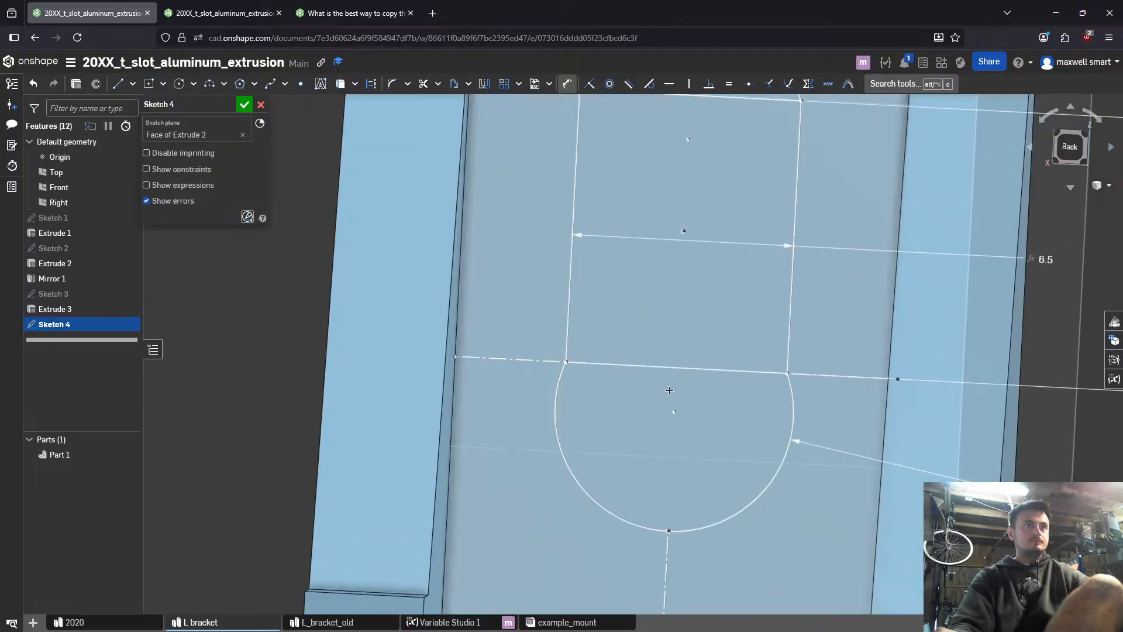
key(Escape)
middle_drag(725, 486, 705, 432)
click(647, 479)
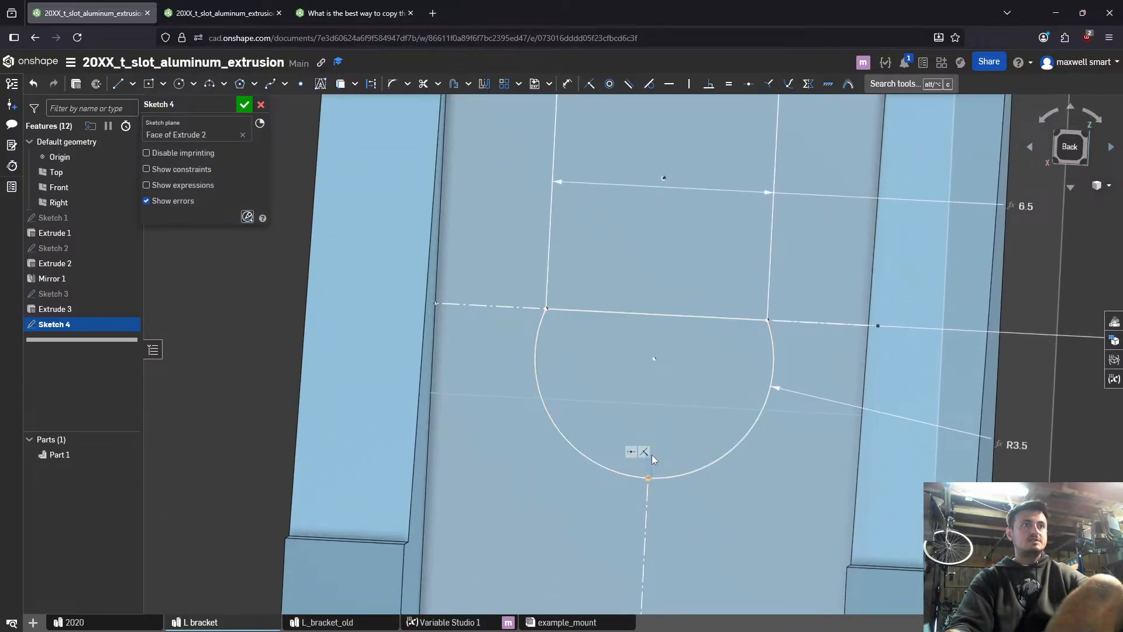
click(729, 454)
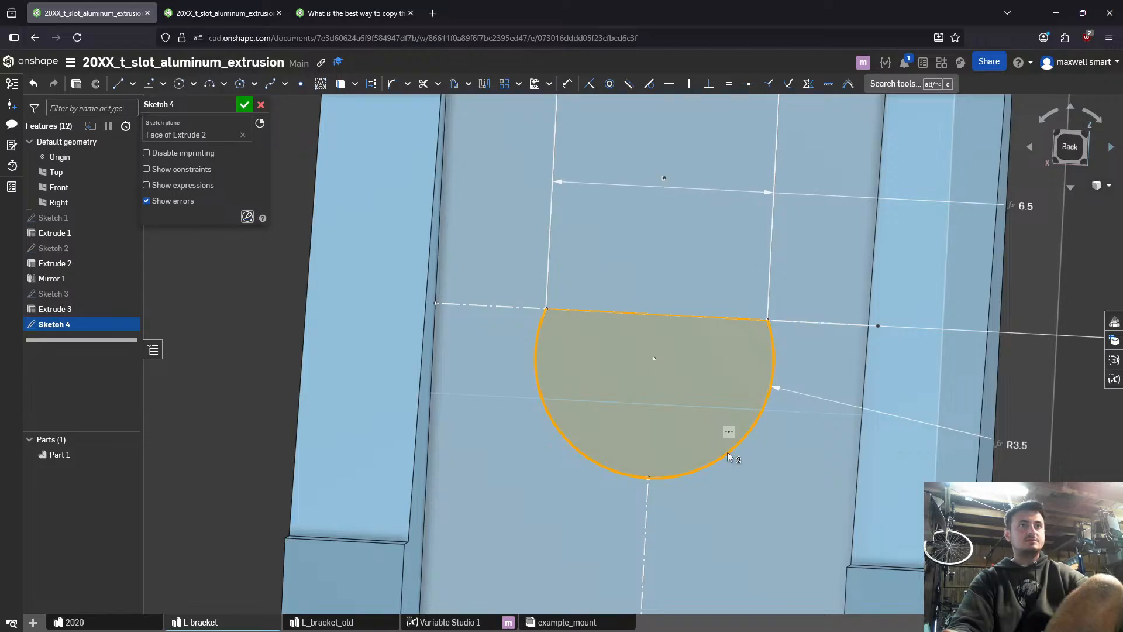
key(Delete)
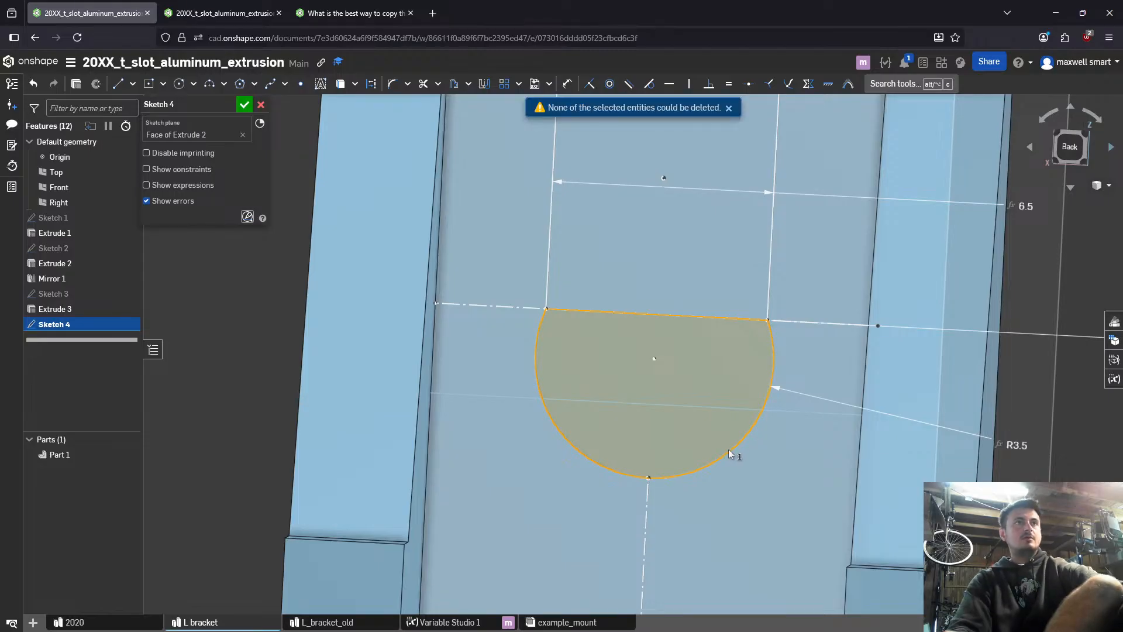
click(760, 416)
key(Delete)
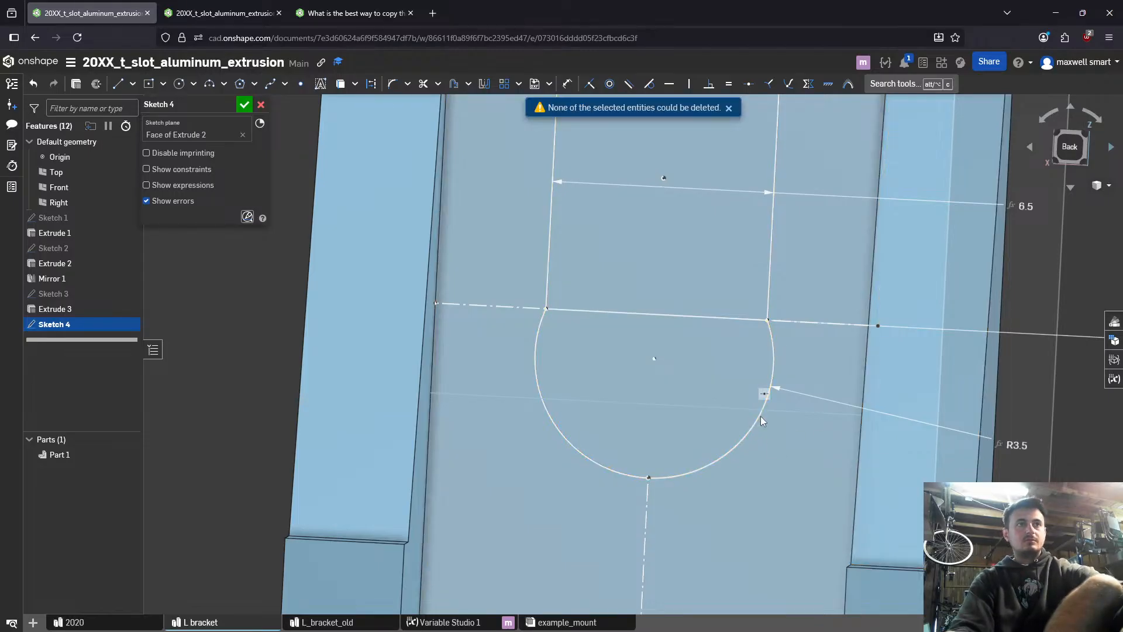
- Draw a new lower arc between the rectangle's two bottom corners, bulging downward, with radius #l_stadium_radius
scroll(763, 416, down, 4)
middle_drag(767, 410, 756, 422)
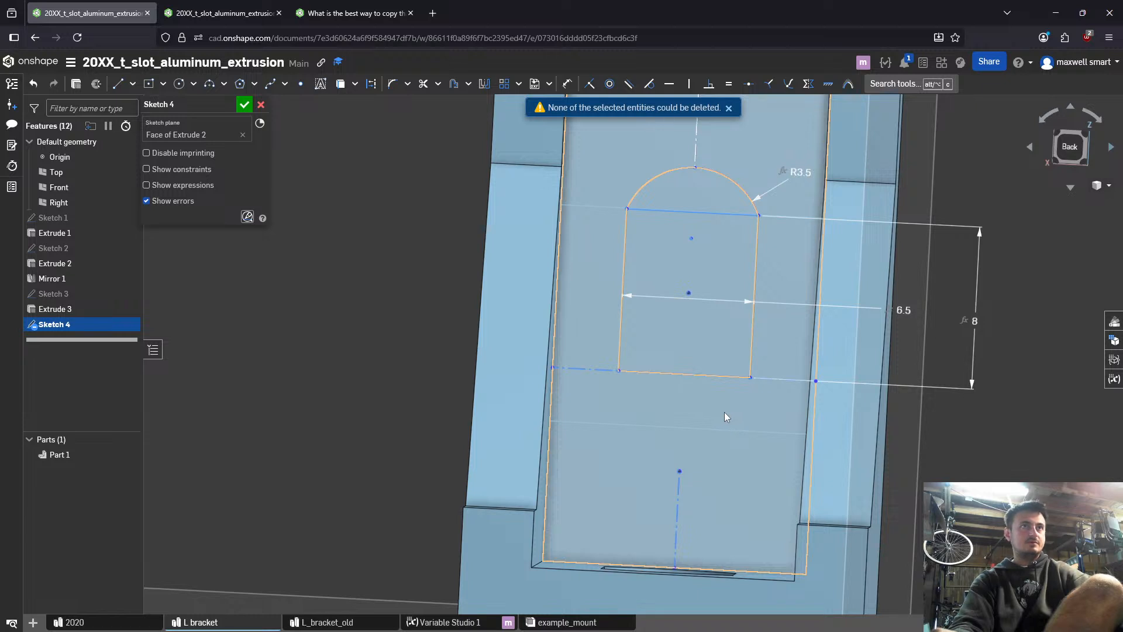
scroll(722, 415, down, 2)
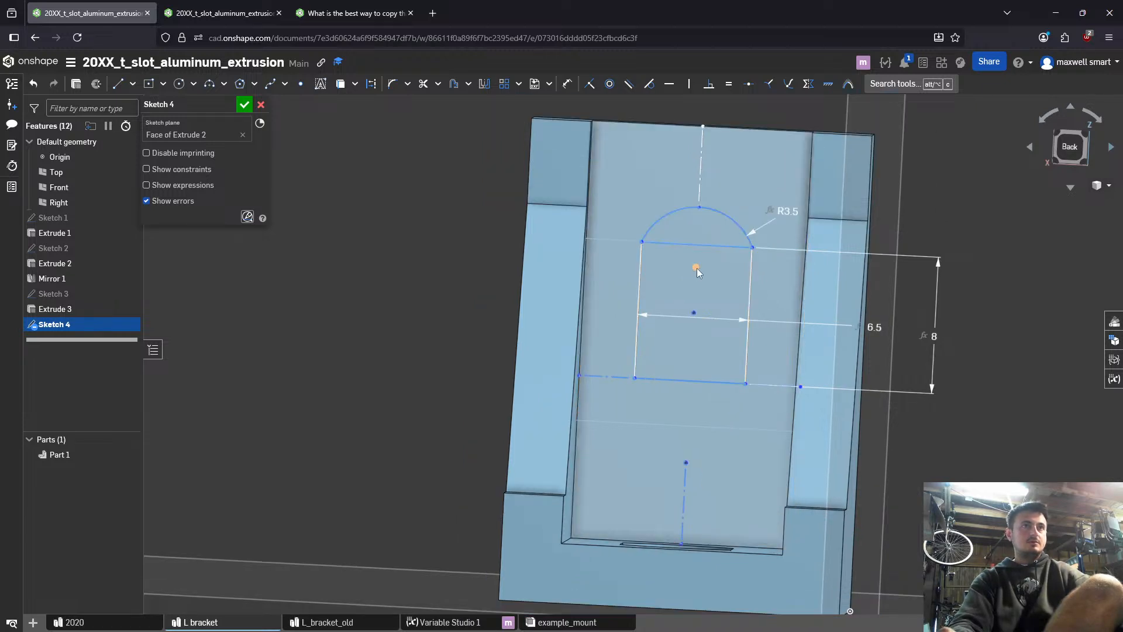
mouse_move(696, 268)
mouse_down()
mouse_move(693, 286)
mouse_move(701, 264)
mouse_up()
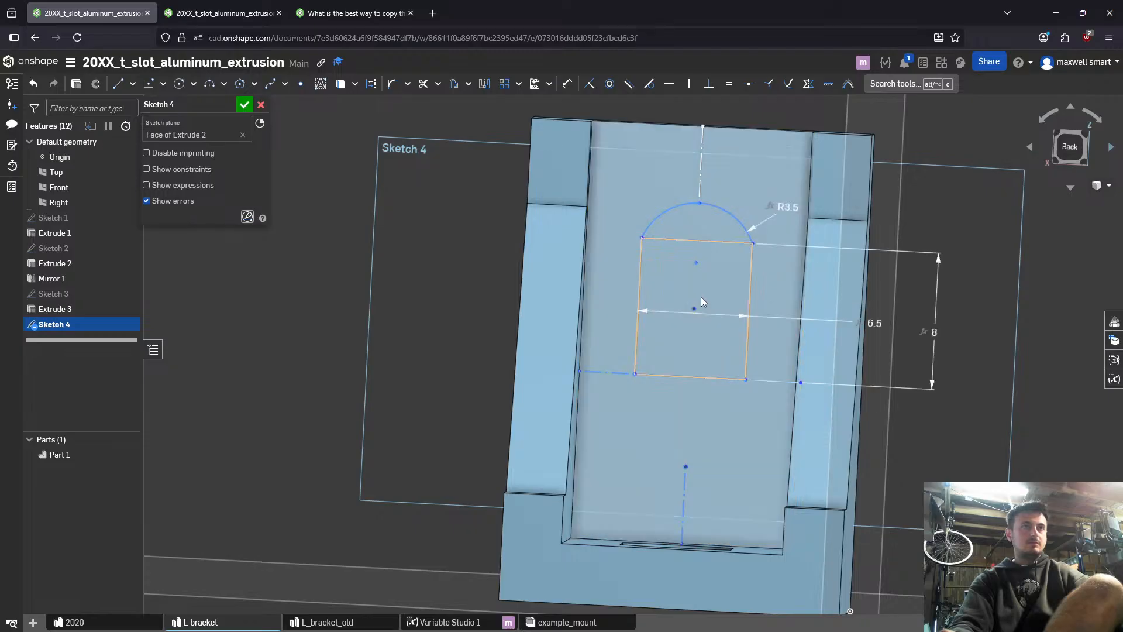
key(a)
scroll(634, 375, up, 10)
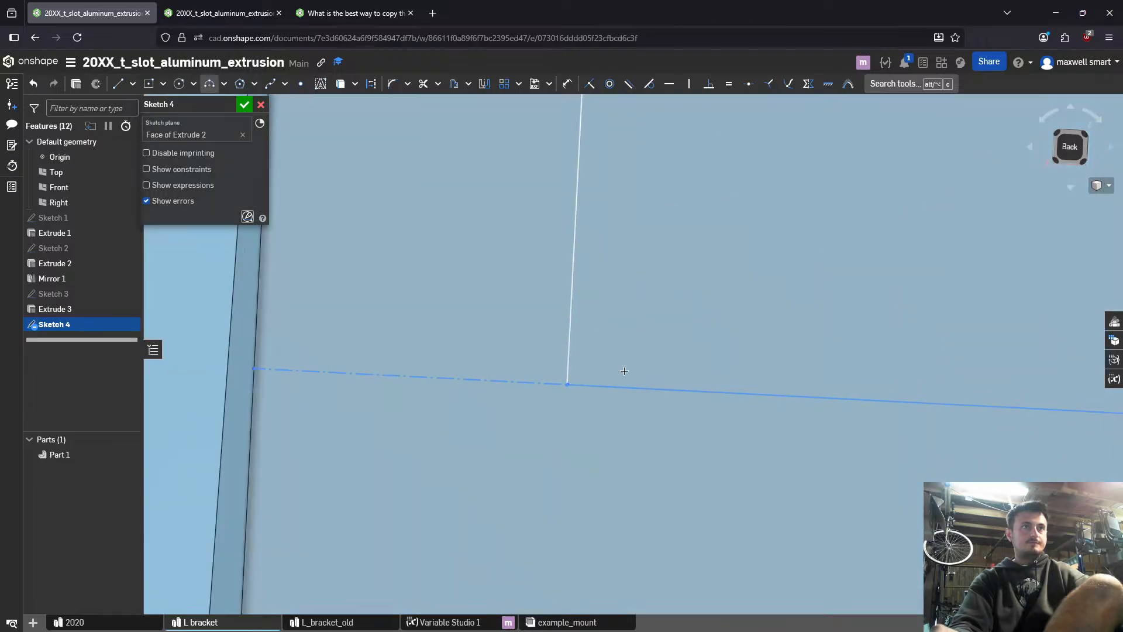
click(535, 349)
scroll(574, 357, down, 6)
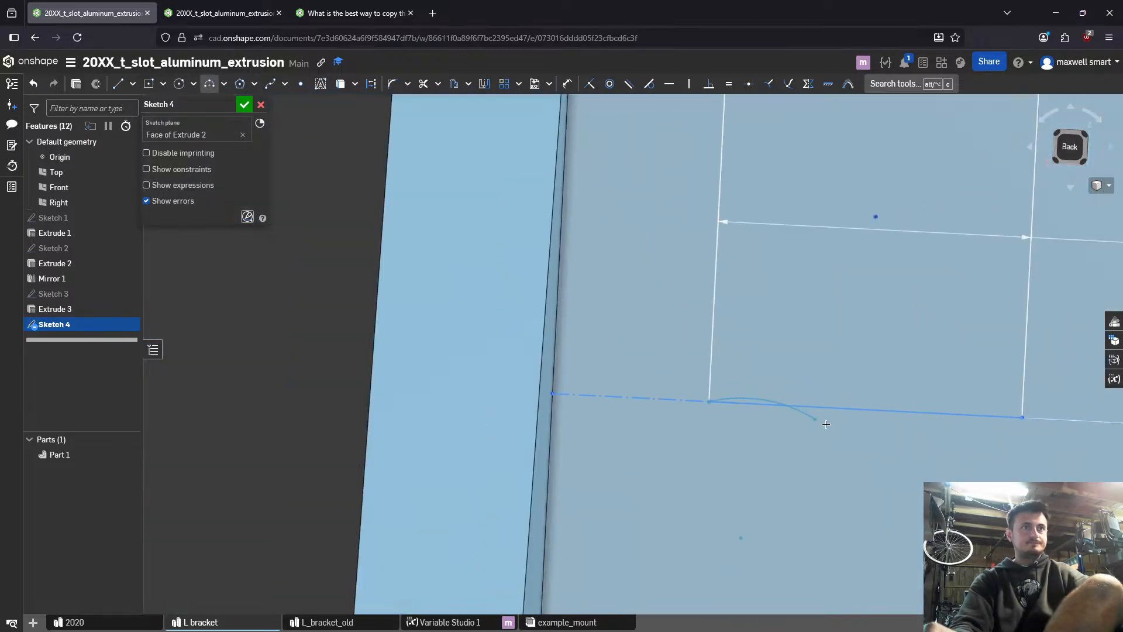
click(634, 365)
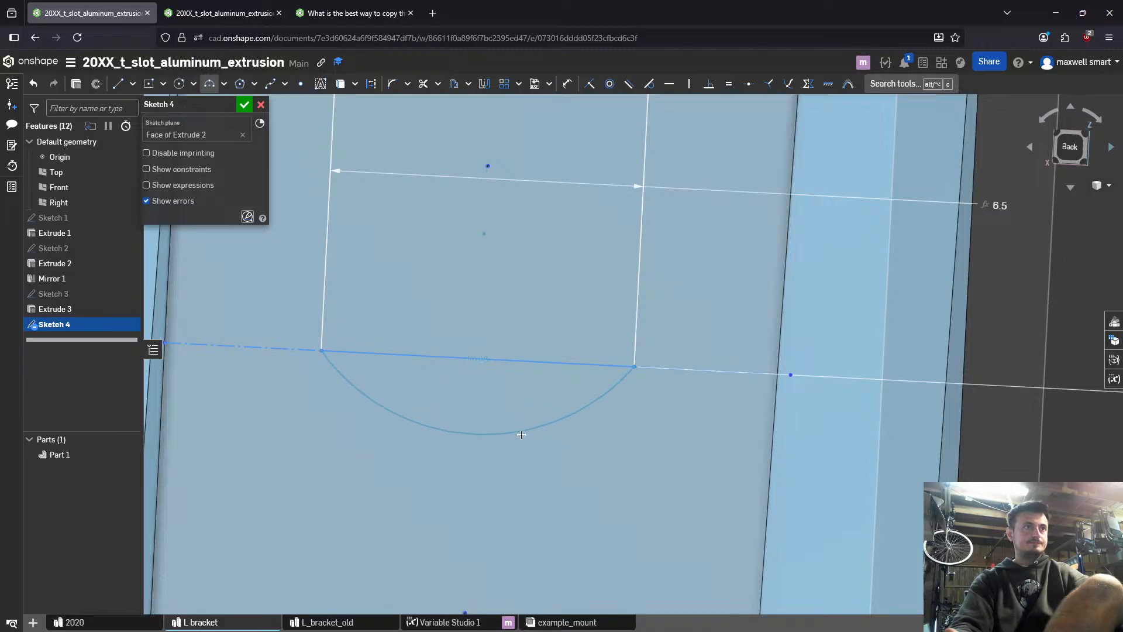
text(sta)
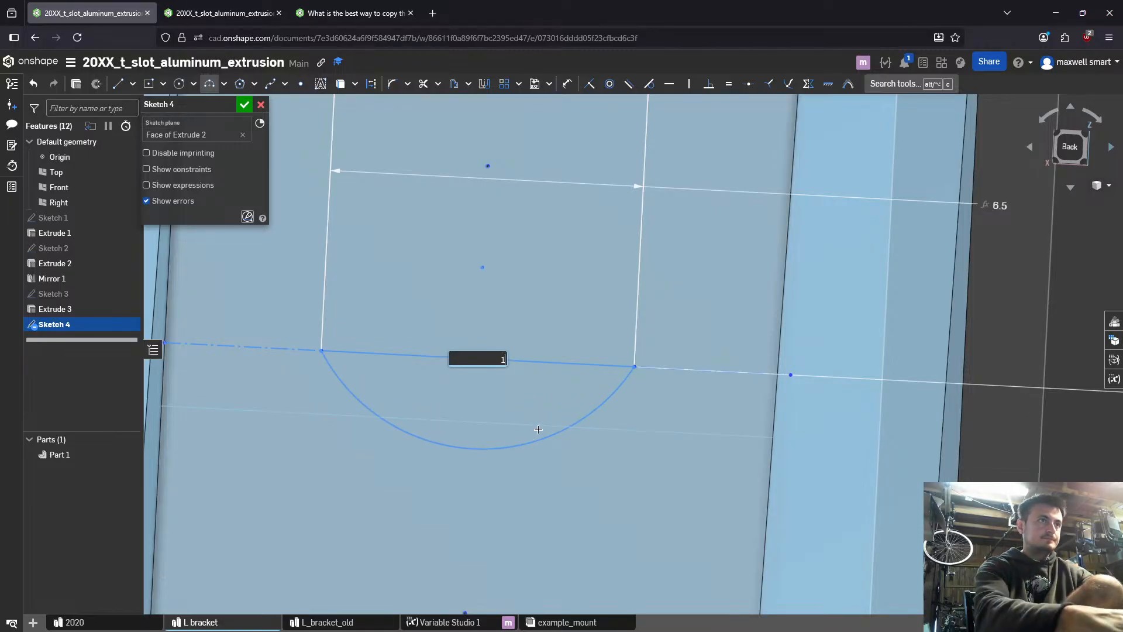
key(Return)
key(Return)
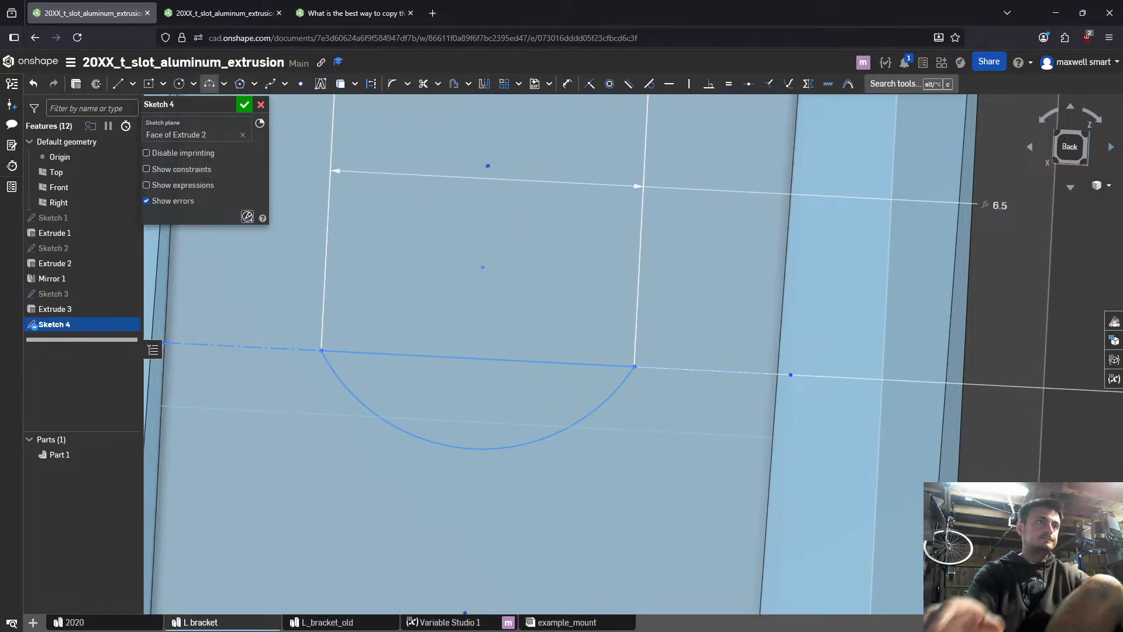
- Remove the leftover vertical construction line below the slot's lower arc
scroll(504, 423, down, 5)
scroll(497, 444, up, 5)
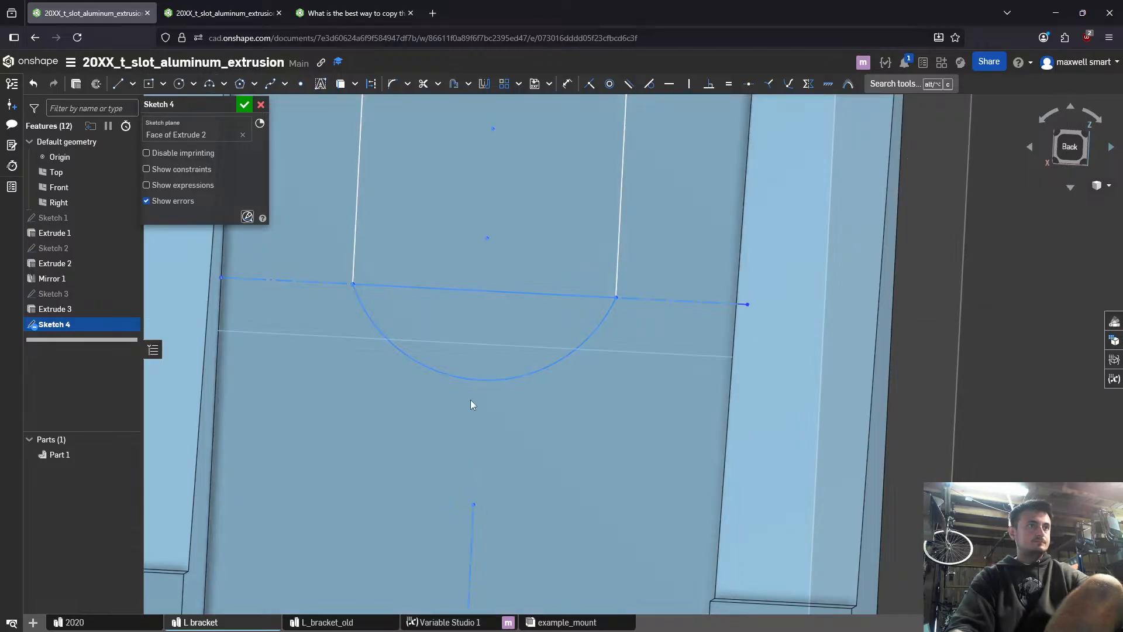
drag(470, 399, 477, 496)
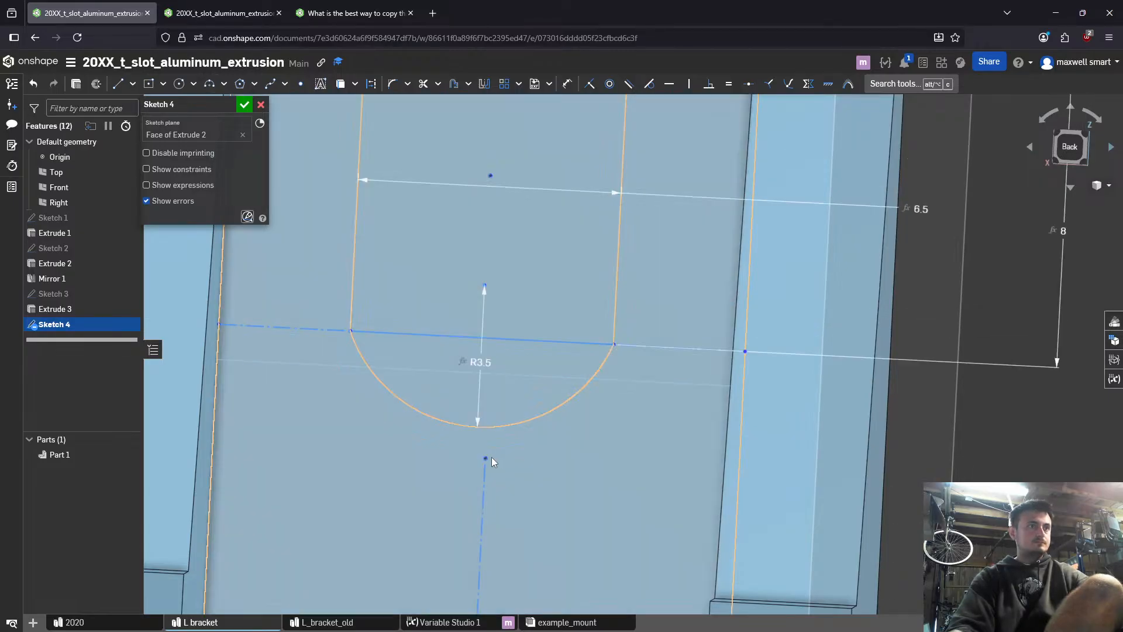
mouse_move(486, 457)
mouse_down()
mouse_move(451, 454)
mouse_move(485, 442)
mouse_move(474, 455)
mouse_move(483, 481)
mouse_up()
scroll(484, 475, down, 5)
drag(483, 424, 522, 490)
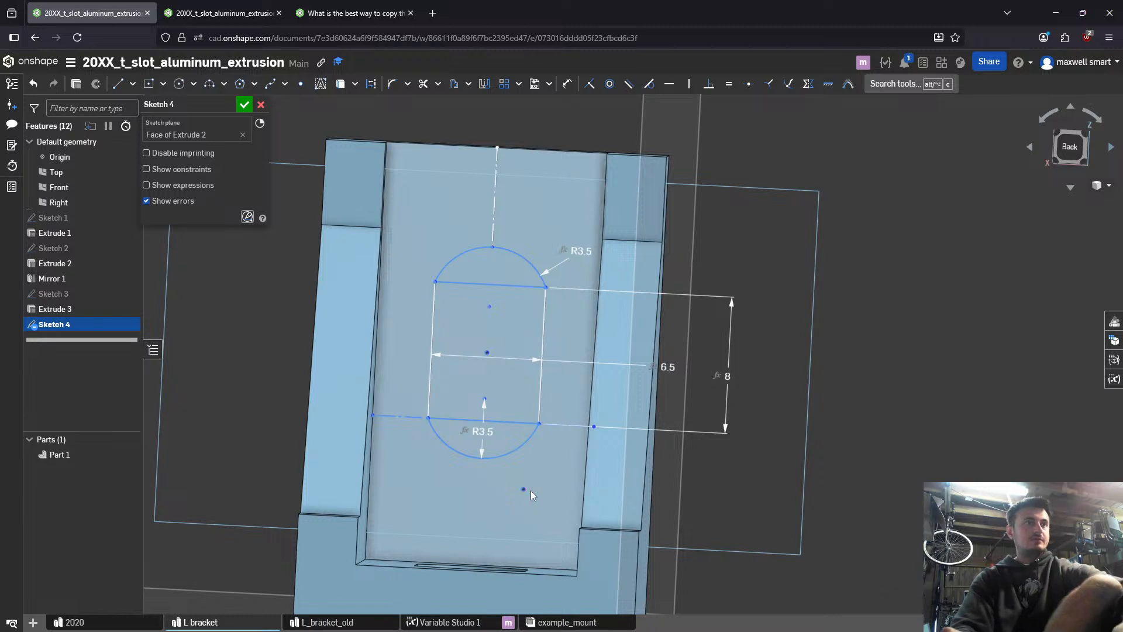
scroll(515, 477, up, 3)
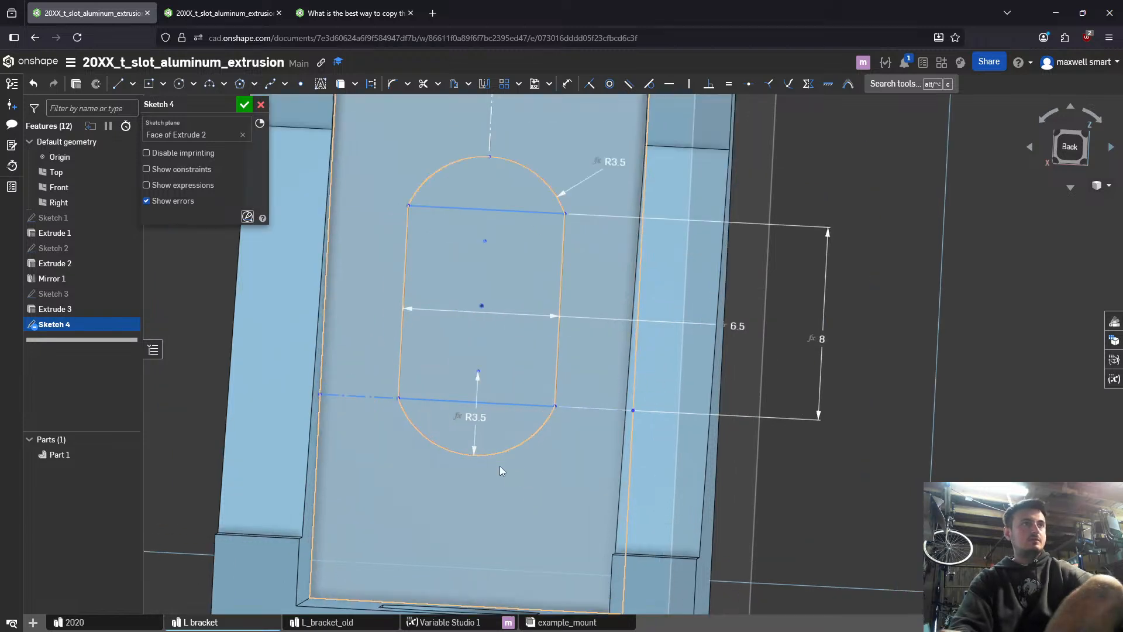
key(d)
click(486, 241)
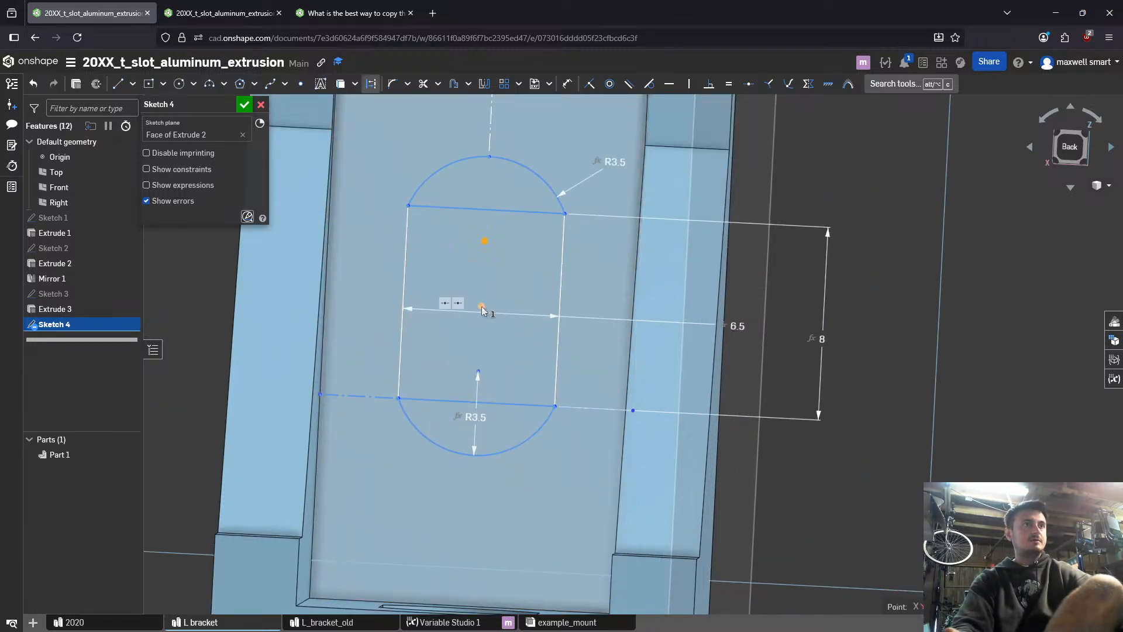
mouse_move(482, 306)
mouse_down()
mouse_move(493, 285)
mouse_move(486, 294)
mouse_up()
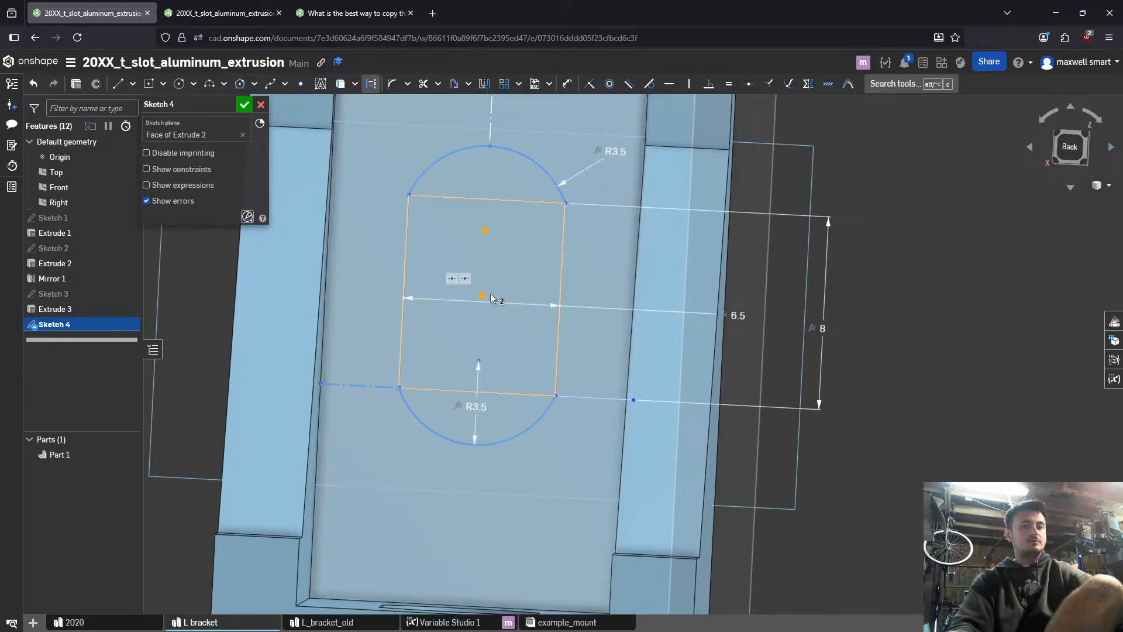
key(space)
click(487, 231)
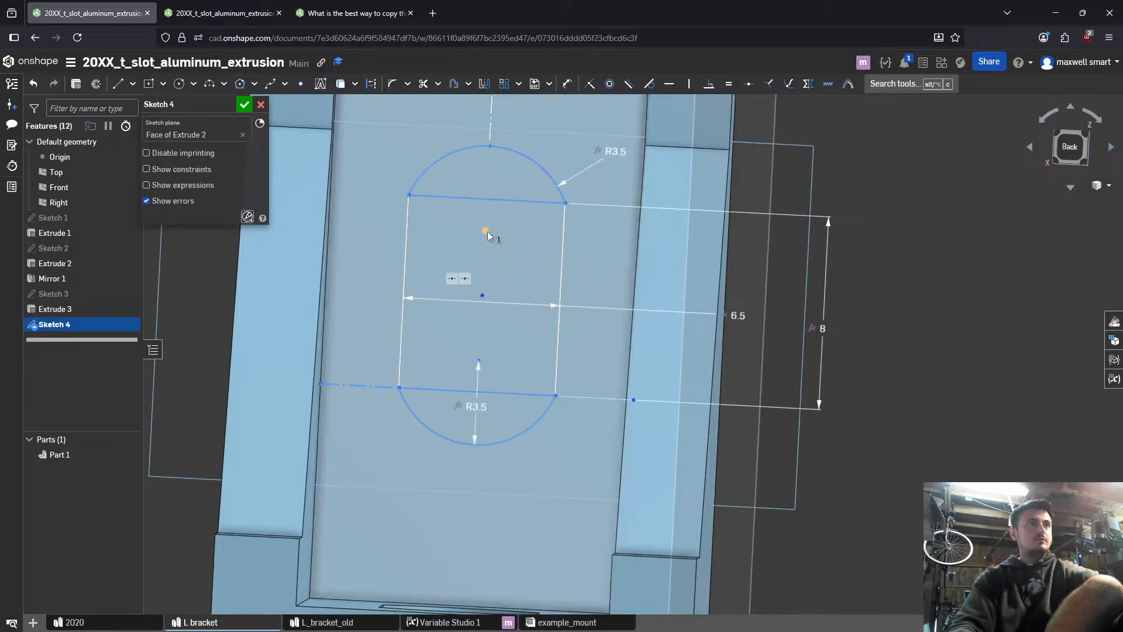
key(q)
drag(510, 244, 489, 233)
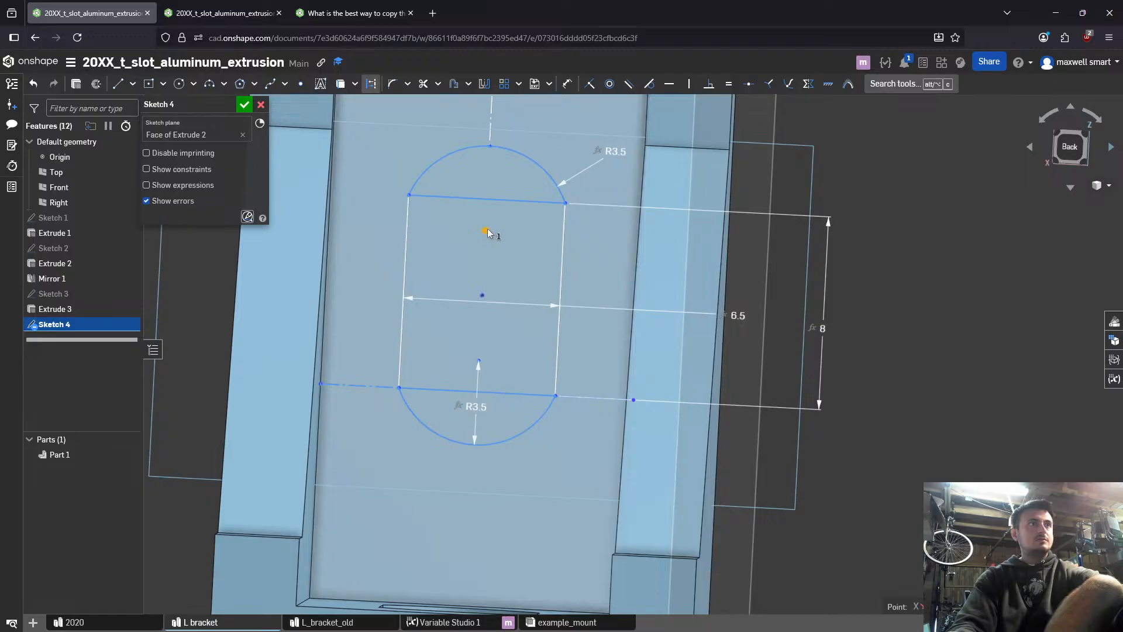
key(space)
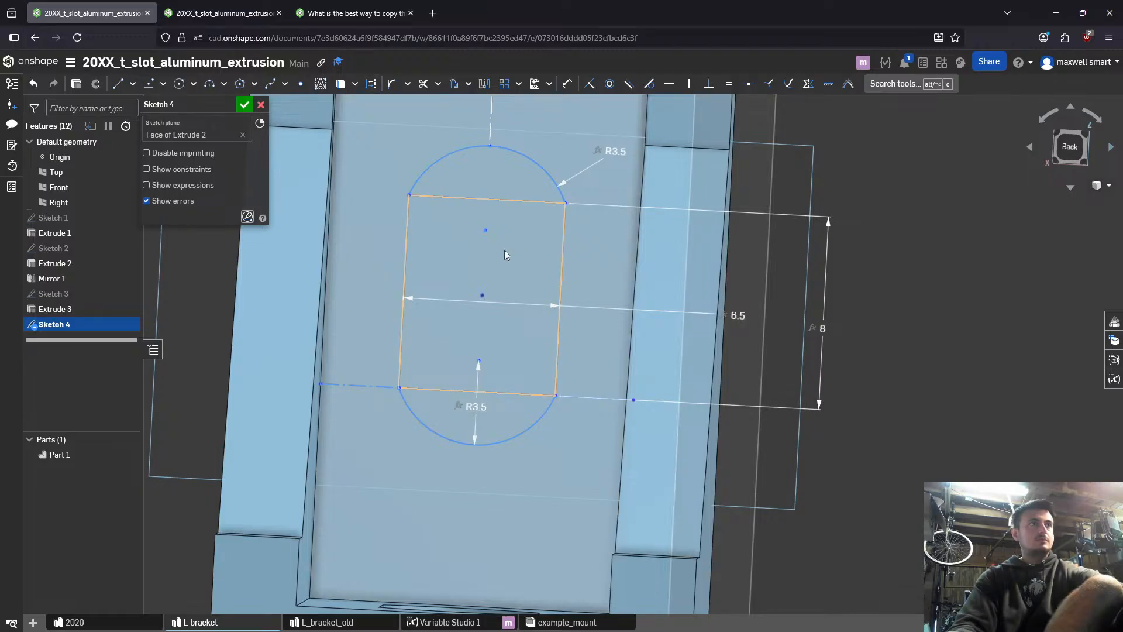
click(487, 229)
key(space)
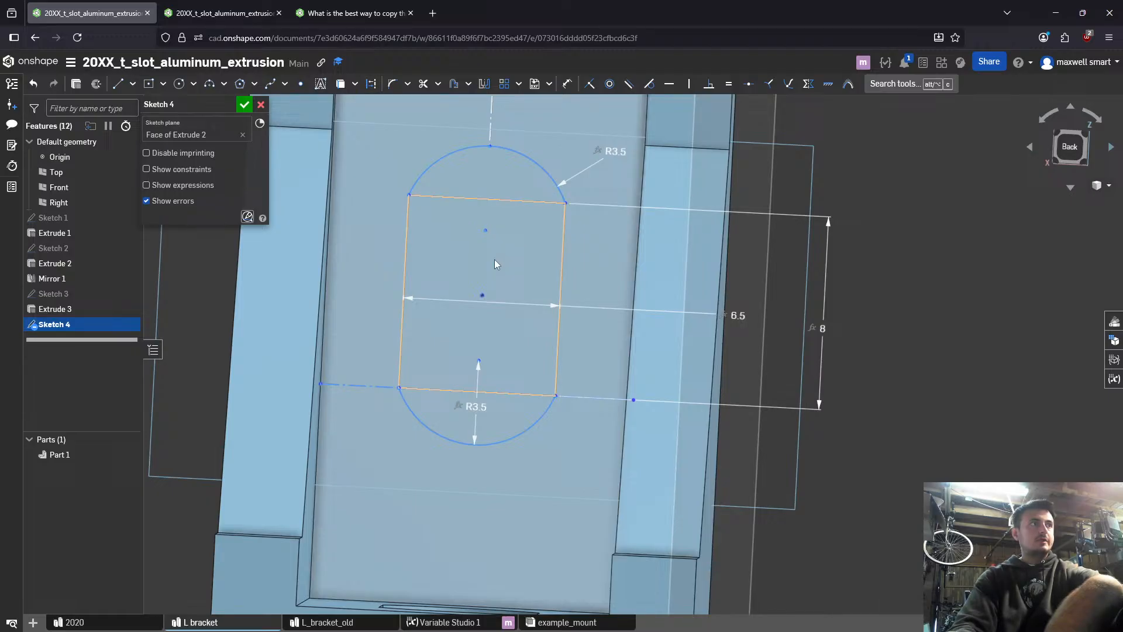
- Draw a vertical construction line from the lower arc's midpoint to the midpoint of the wall face's bottom edge
key(l)
click(475, 446)
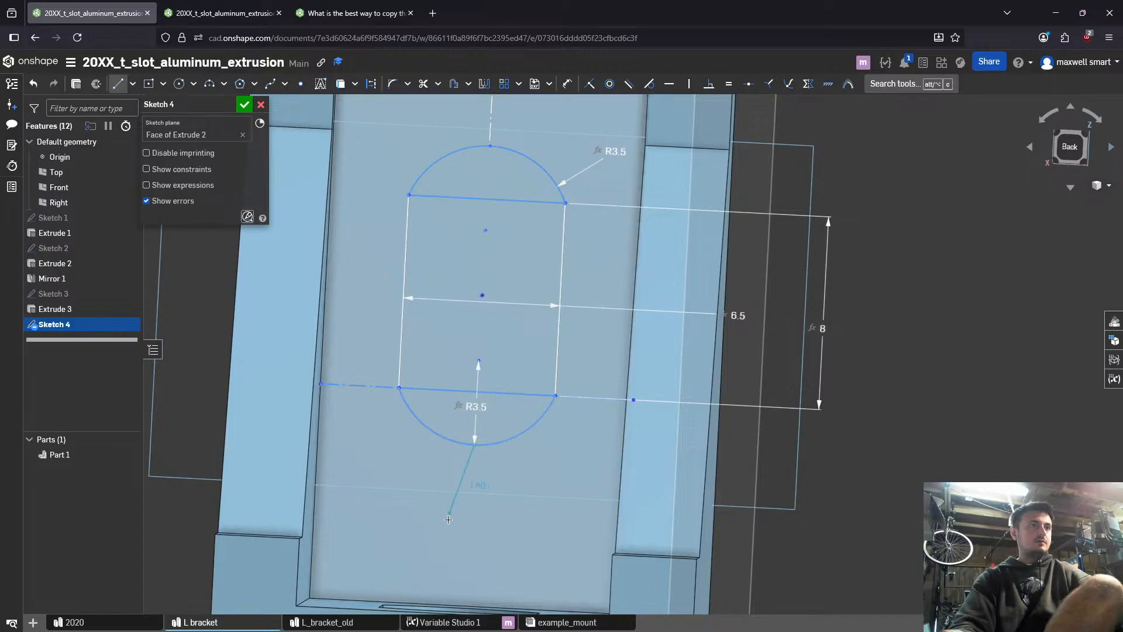
middle_drag(450, 521, 495, 402)
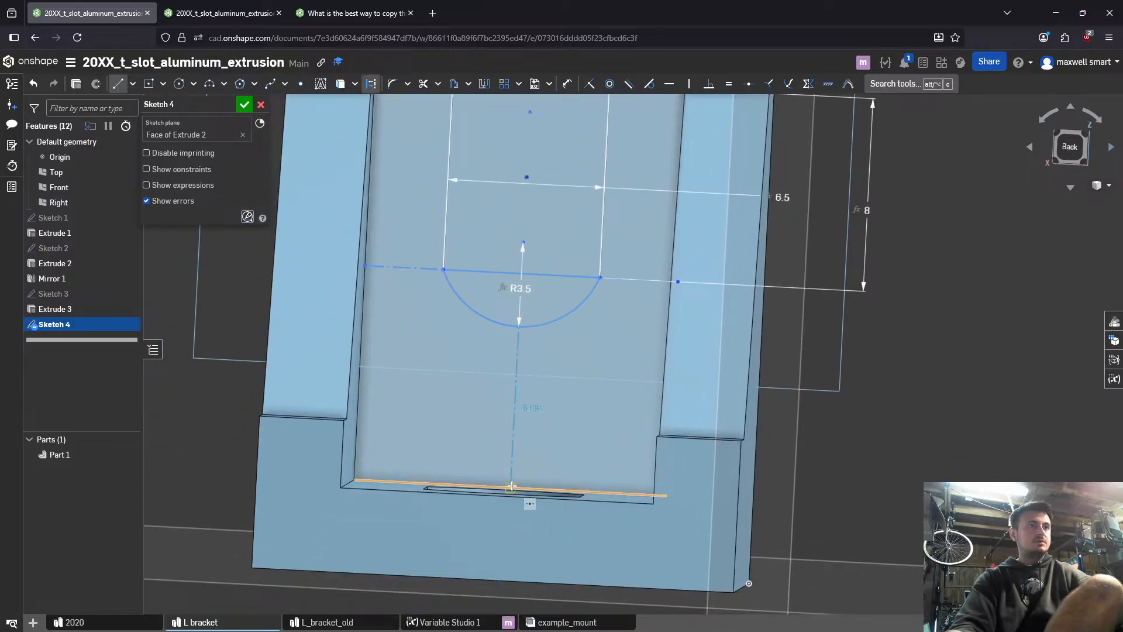
click(513, 486)
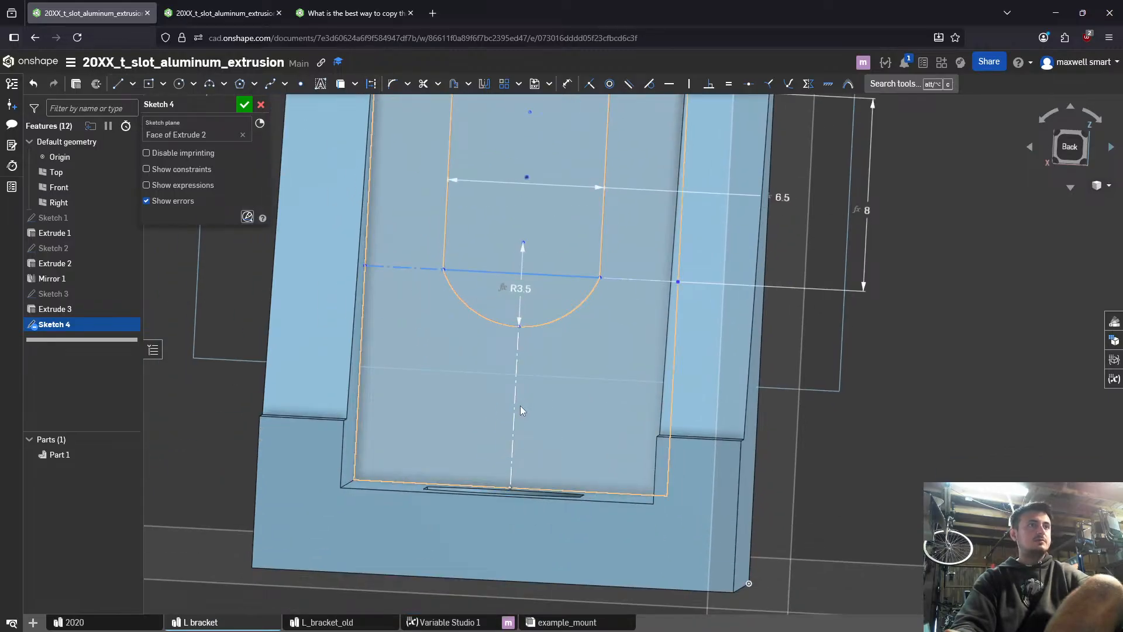
- Make the construction lines above and below the slot equal in length
scroll(514, 405, down, 5)
middle_drag(522, 347, 509, 489)
click(511, 316)
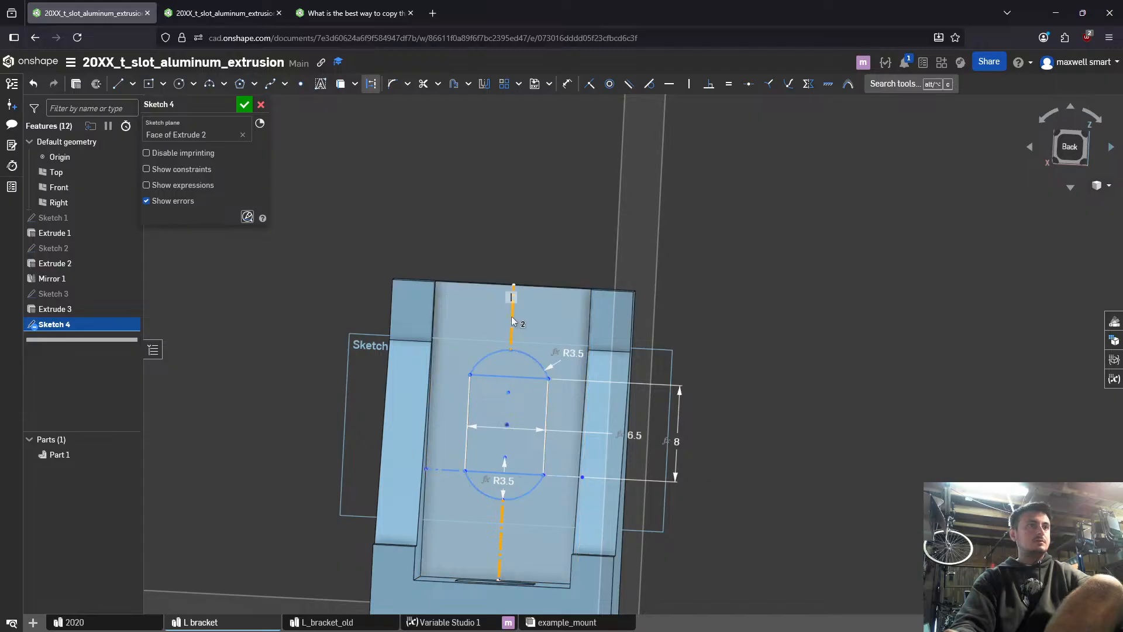
key(e)
scroll(531, 383, down, 3)
scroll(538, 465, up, 5)
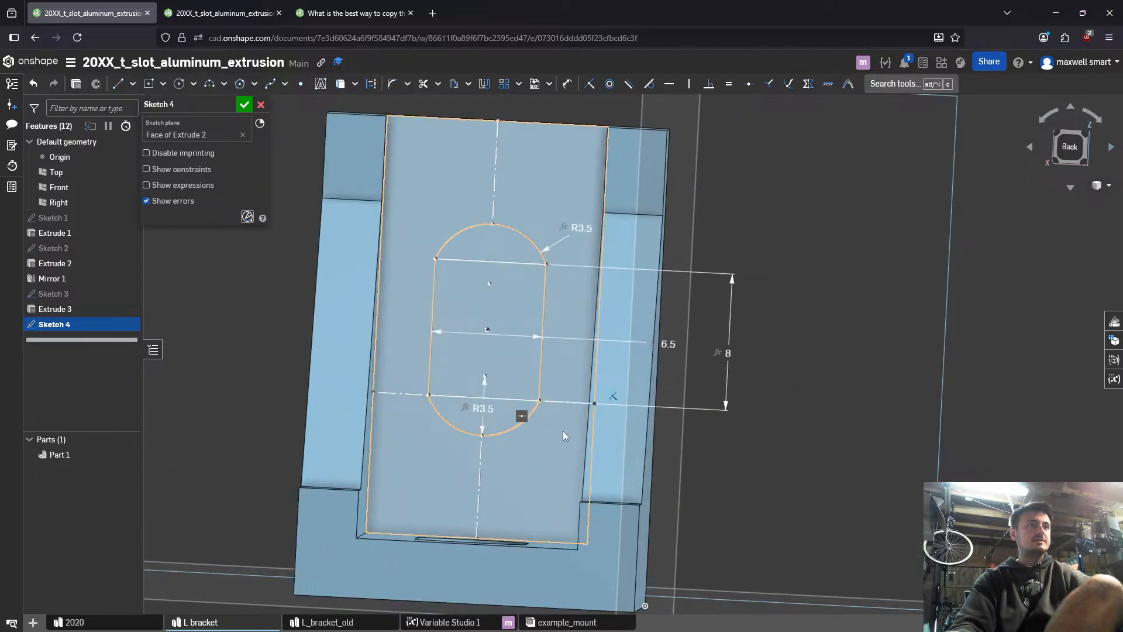
- Delete the slot rectangle's height dimension, defined by #l_stadium_slot_length-#l_stadium_radius
mouse_move(563, 433)
right_down()
mouse_move(589, 427)
mouse_move(516, 393)
right_up()
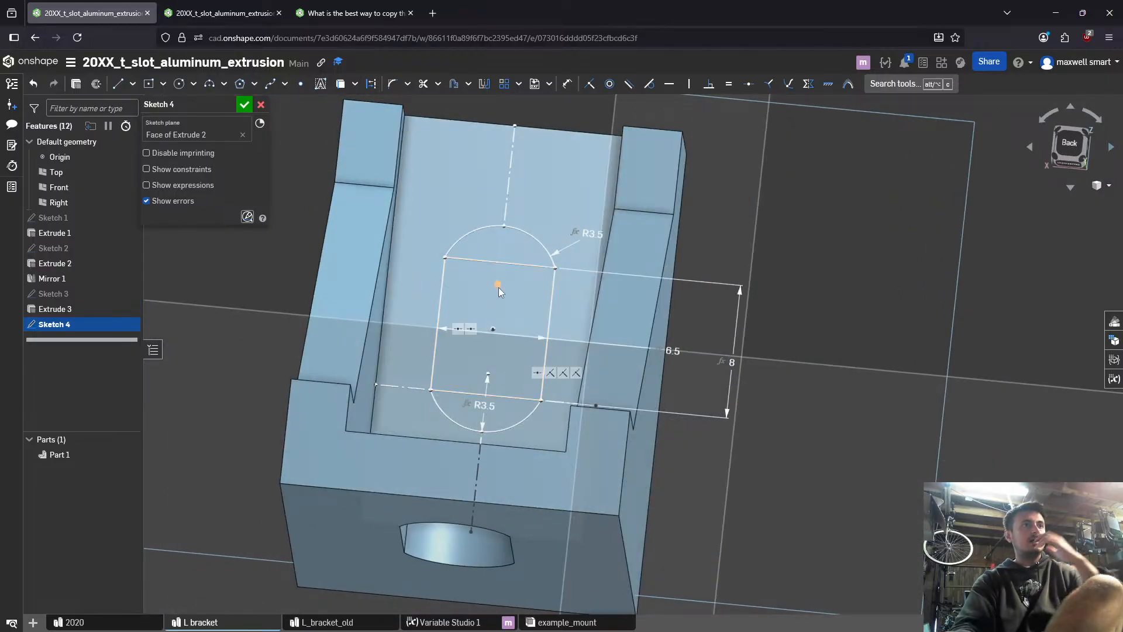
scroll(495, 306, down, 3)
key(n)
scroll(494, 341, up, 2)
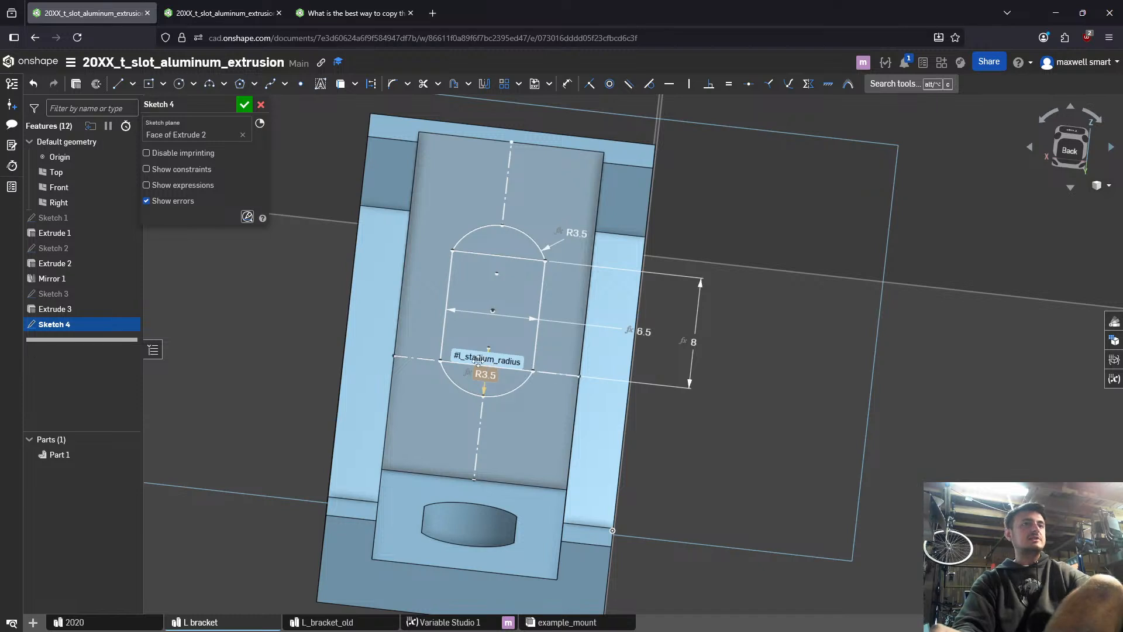
double_click(695, 341)
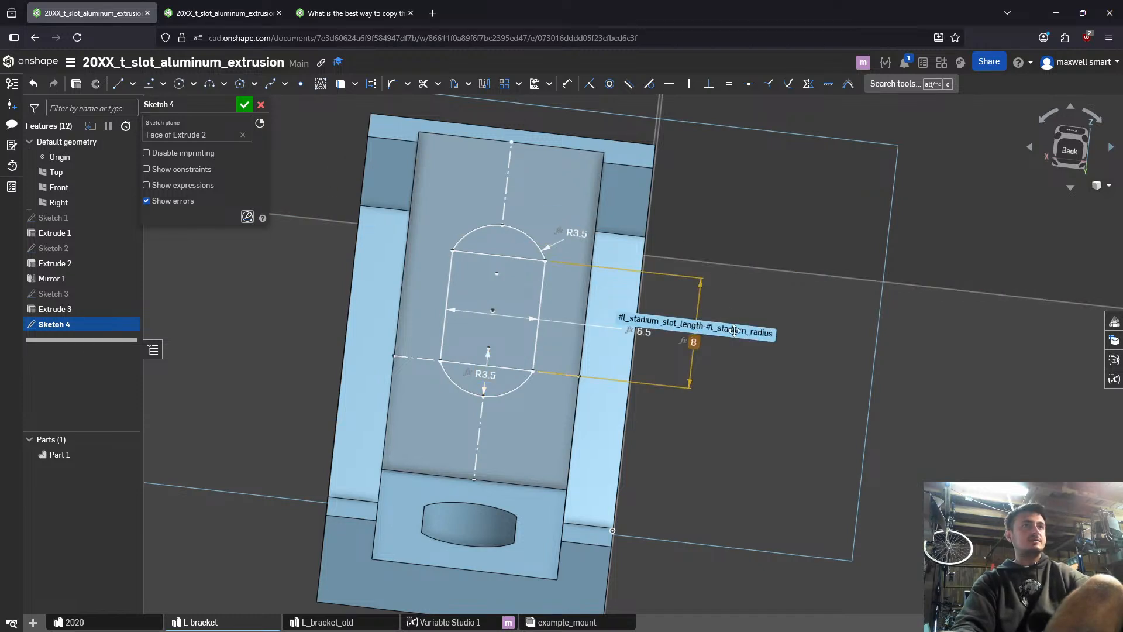
key(Escape)
key(Delete)
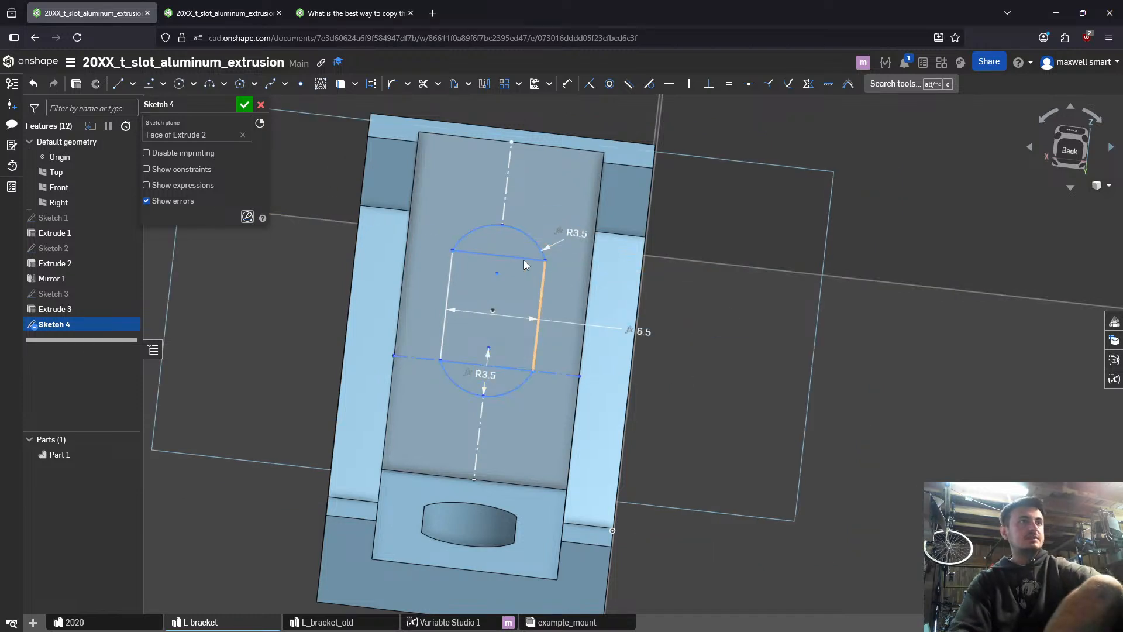
- Dimension the overall slot length between the outer extremes of both arcs with #l_stadium_slot_length and finish the sketch
key(d)
click(512, 232)
click(498, 396)
click(742, 363)
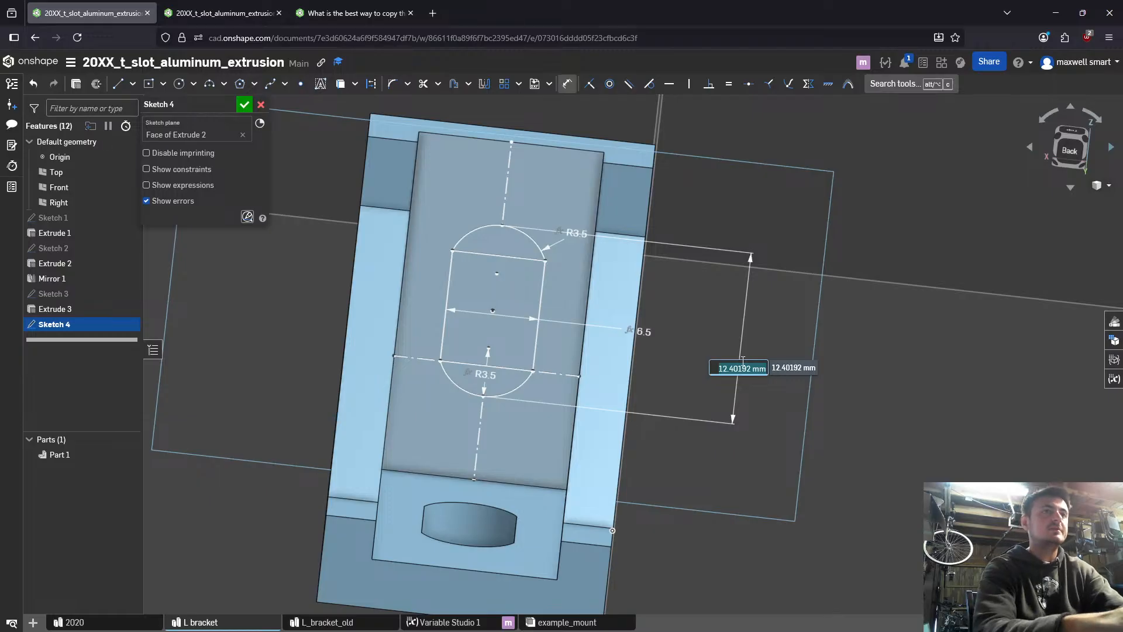
text(sta)
key(Down)
key(Return)
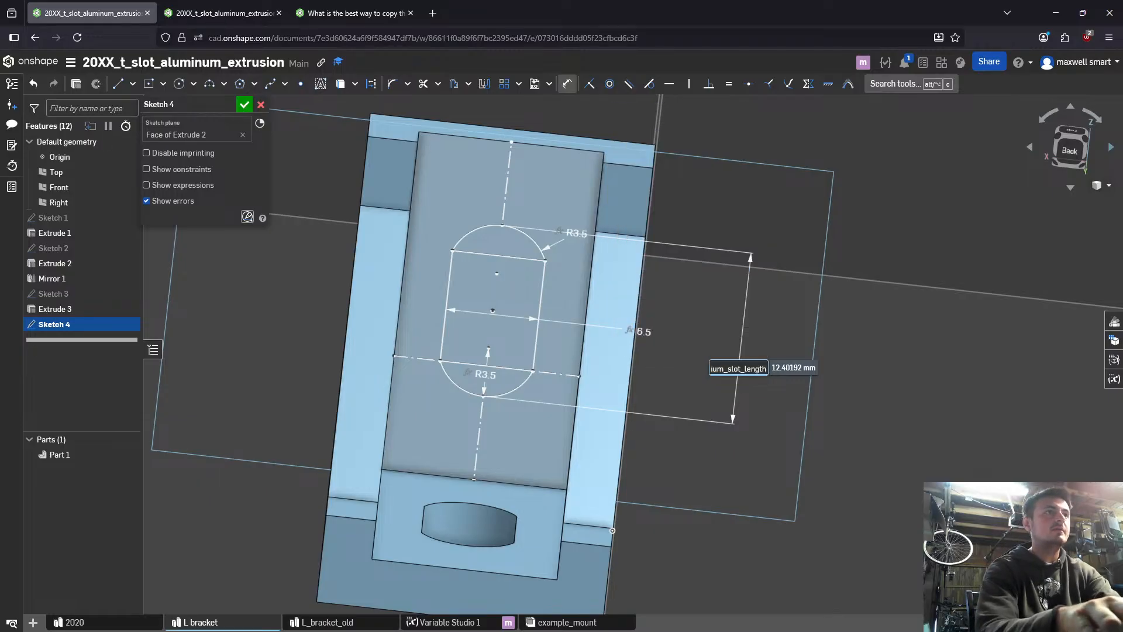
key(Return)
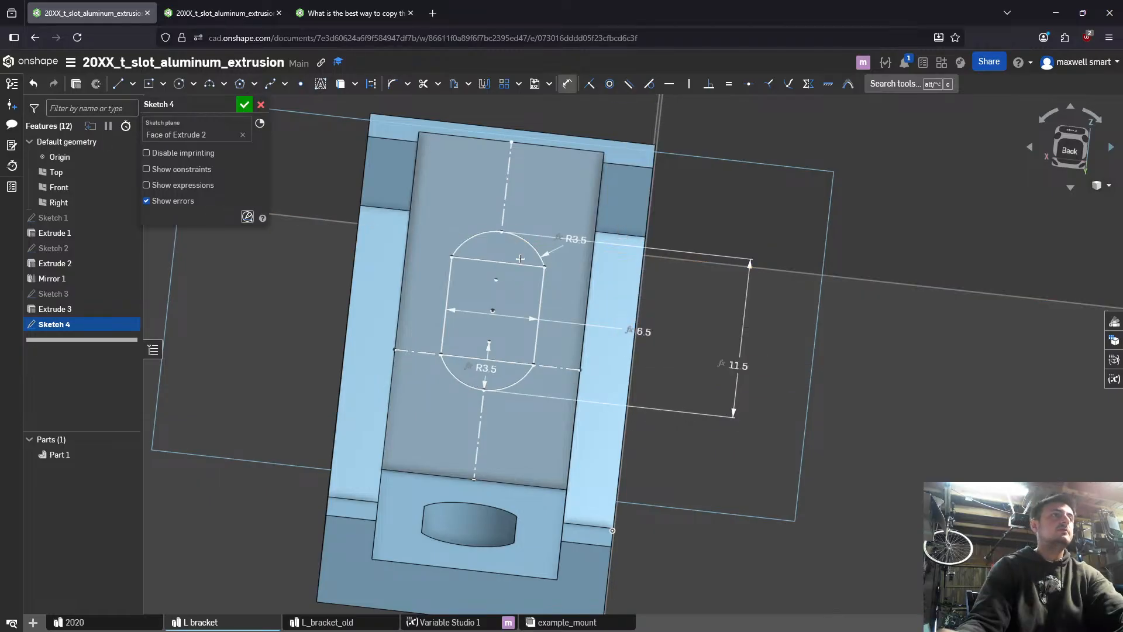
right_drag(520, 258, 485, 363)
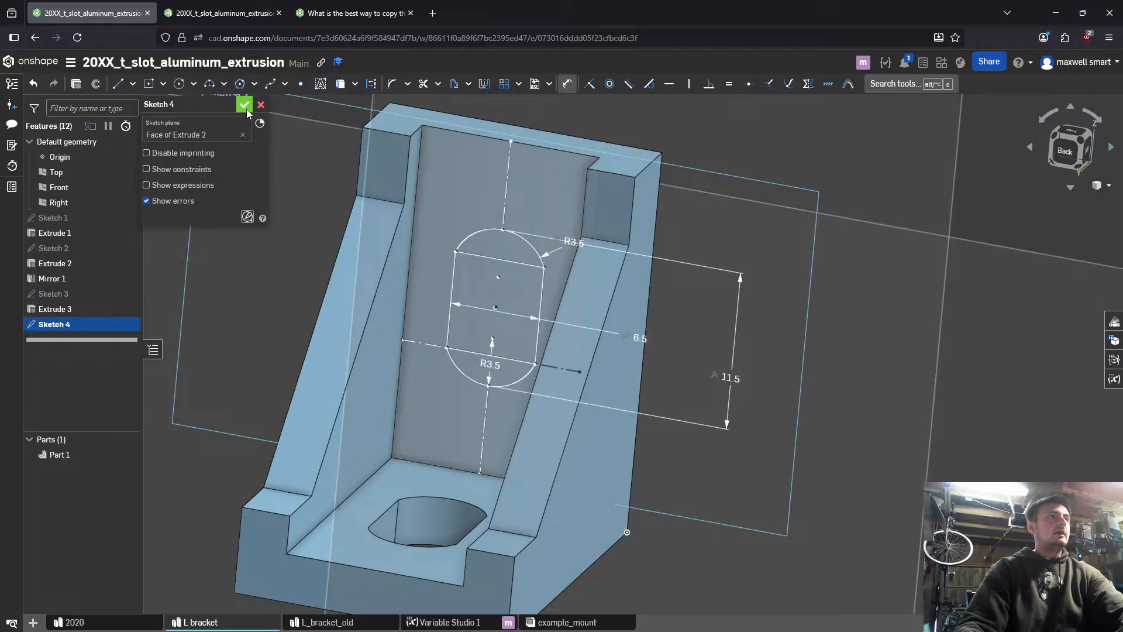
click(244, 105)
- Cut the three slot regions through the upright wall with a Remove extrude set to Through all
click(490, 245)
click(468, 312)
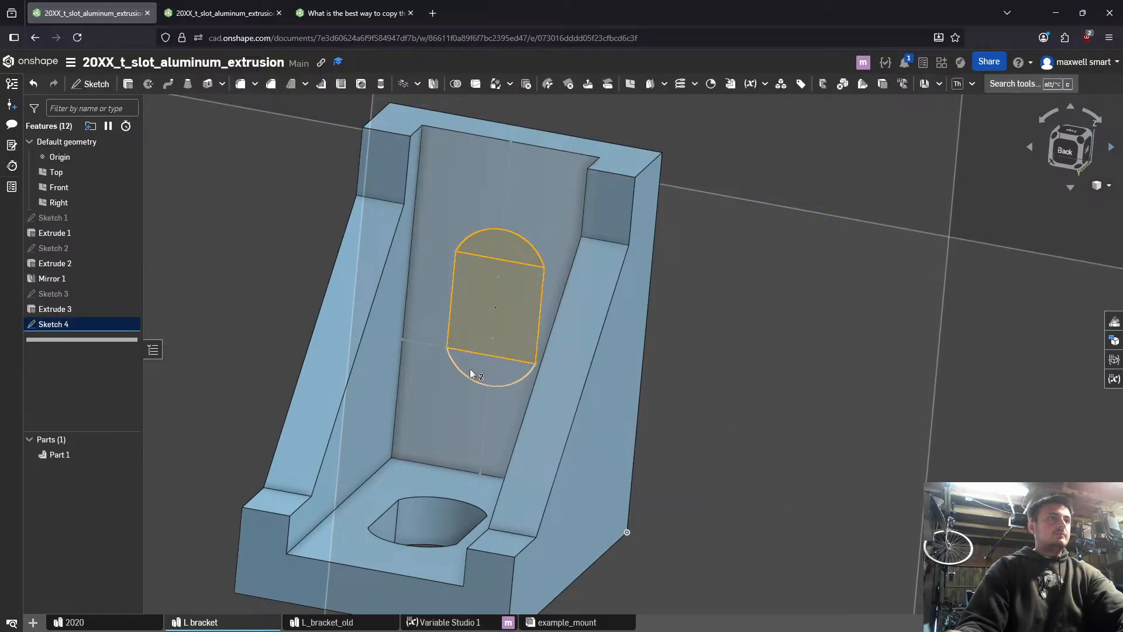
click(471, 367)
key(shift+e)
click(212, 140)
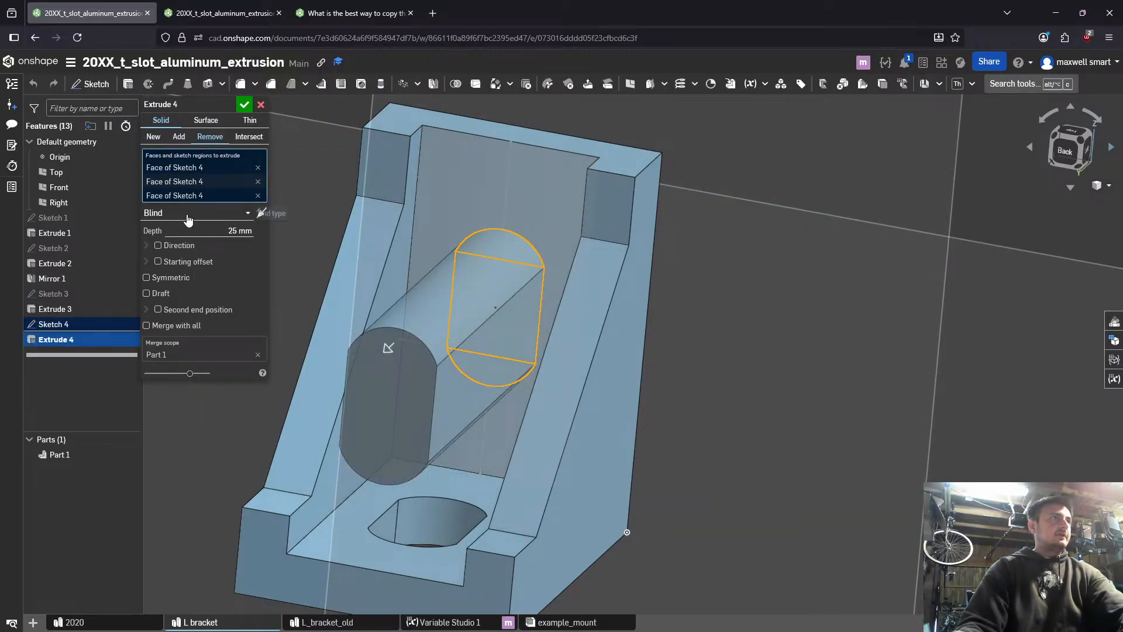
click(245, 213)
click(210, 306)
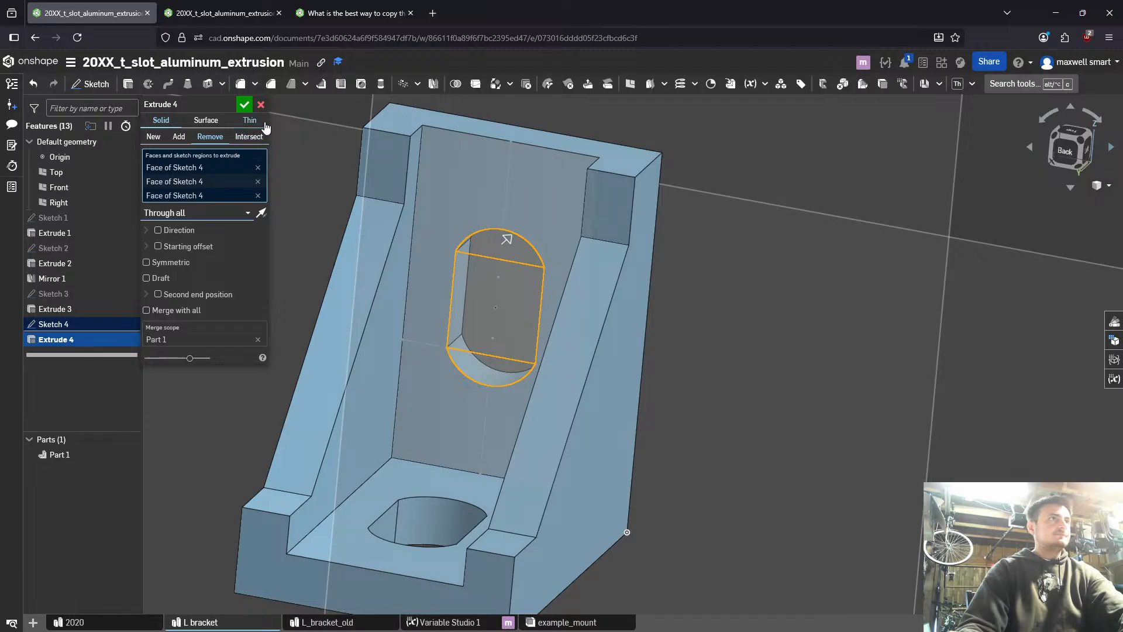
click(245, 106)
- Hide the default reference planes around the bracket
right_drag(592, 219, 681, 276)
key(p)
click(553, 257)
right_drag(553, 258, 560, 276)
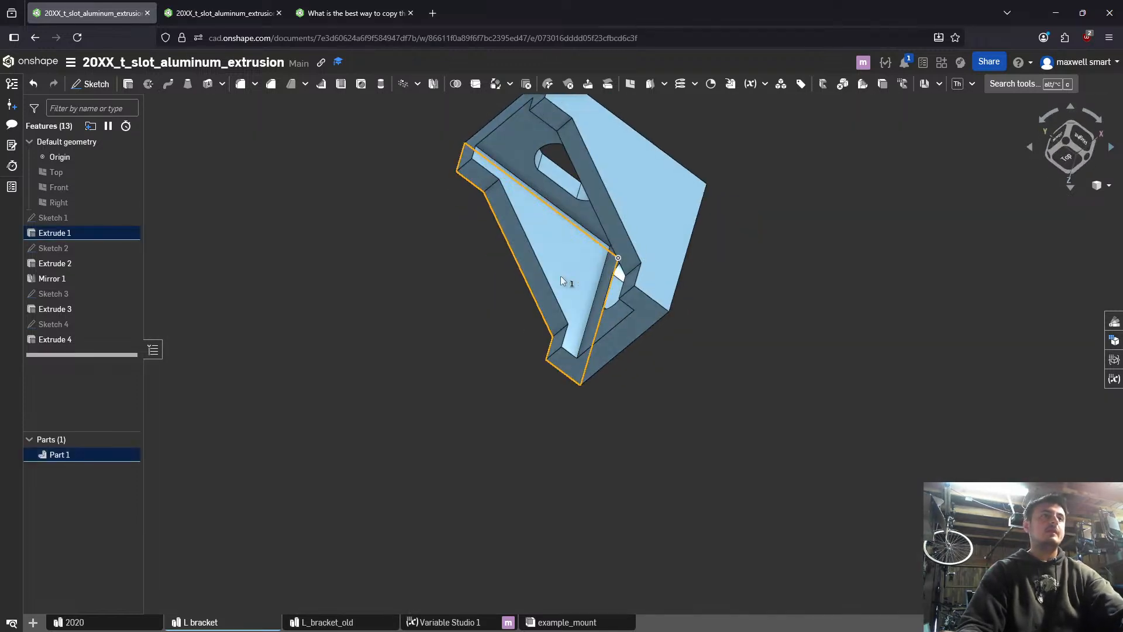
- Create a mid plane between the bracket's two opposite outer side faces
click(642, 209)
key(alt+c)
text(p)
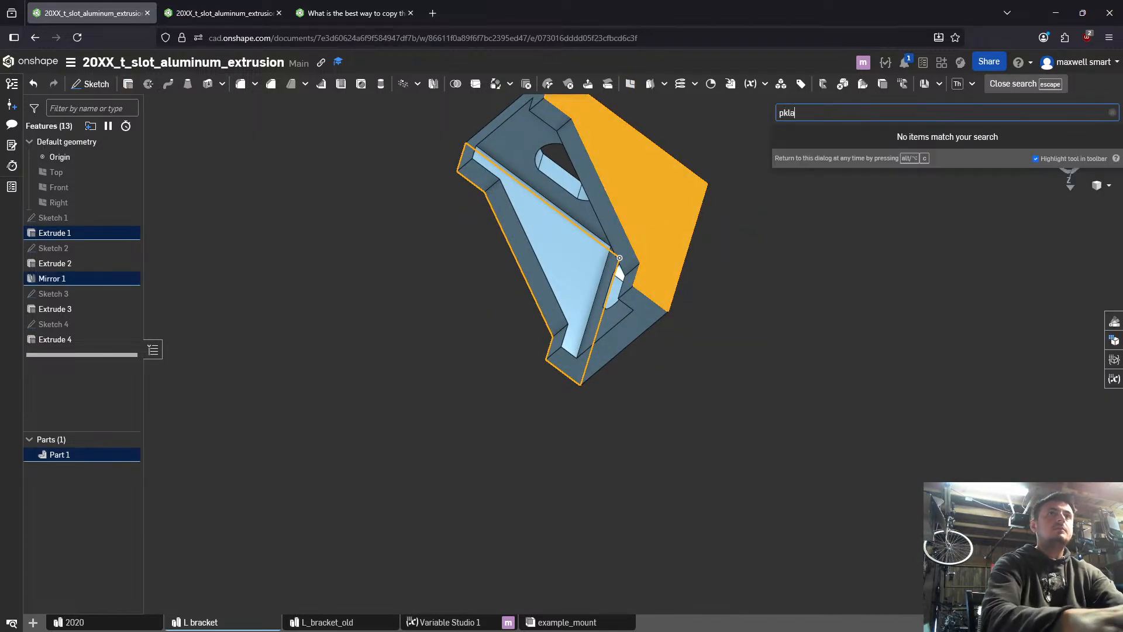
key(Return)
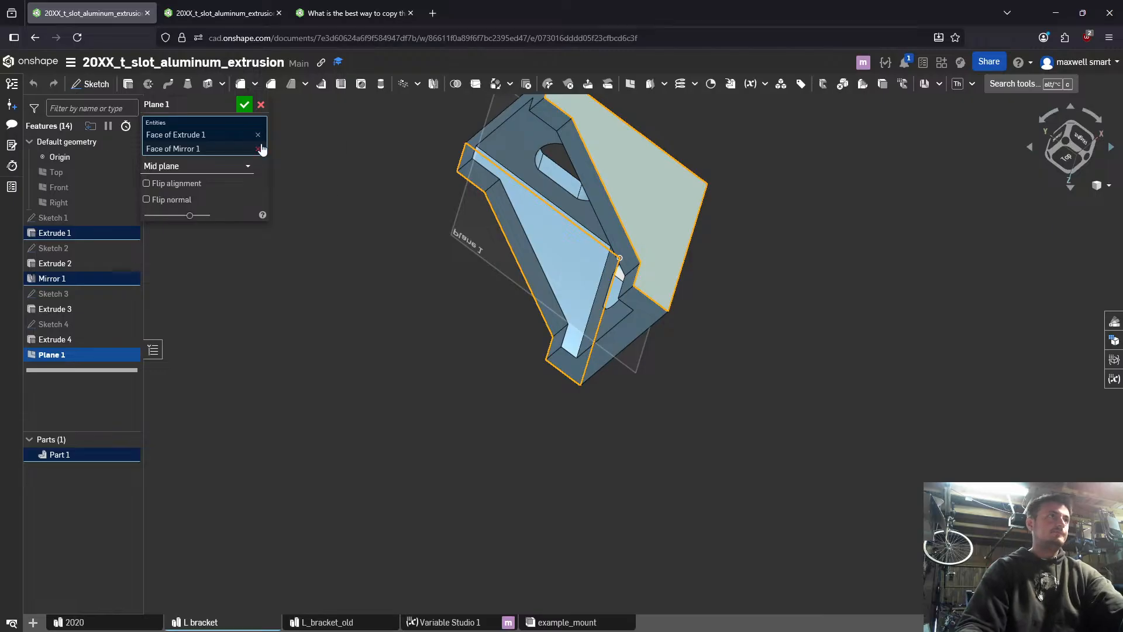
click(245, 105)
- Start a sketch on the mid plane and draw an open three-line slanted tab profile below the bracket's bottom edge, near its outer end
key(n)
click(689, 151)
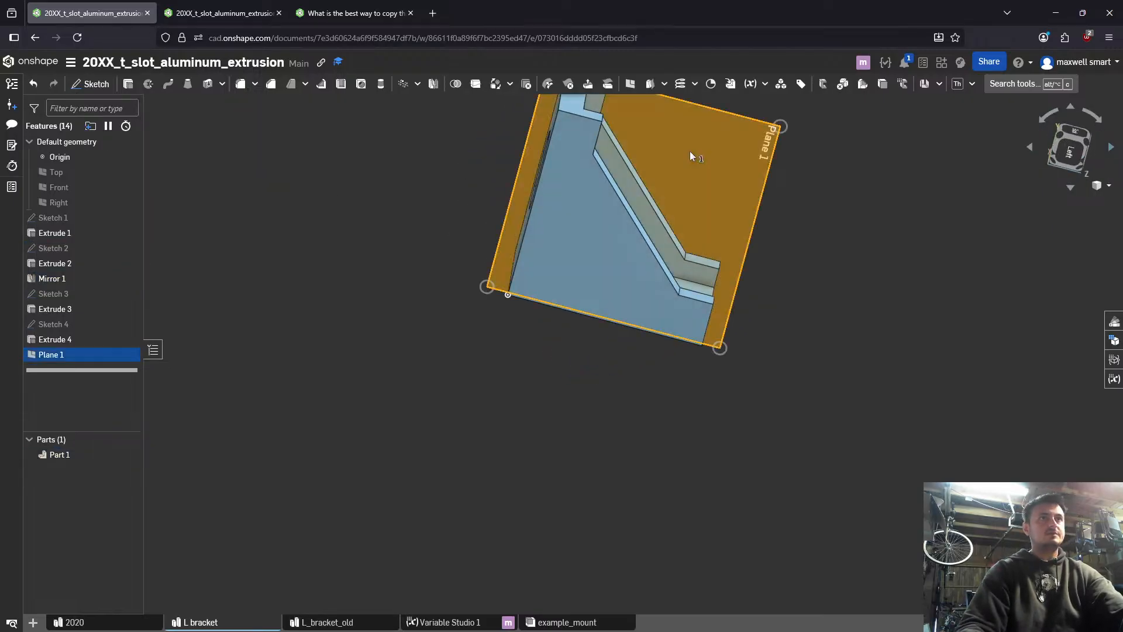
key(shift+s)
key(n)
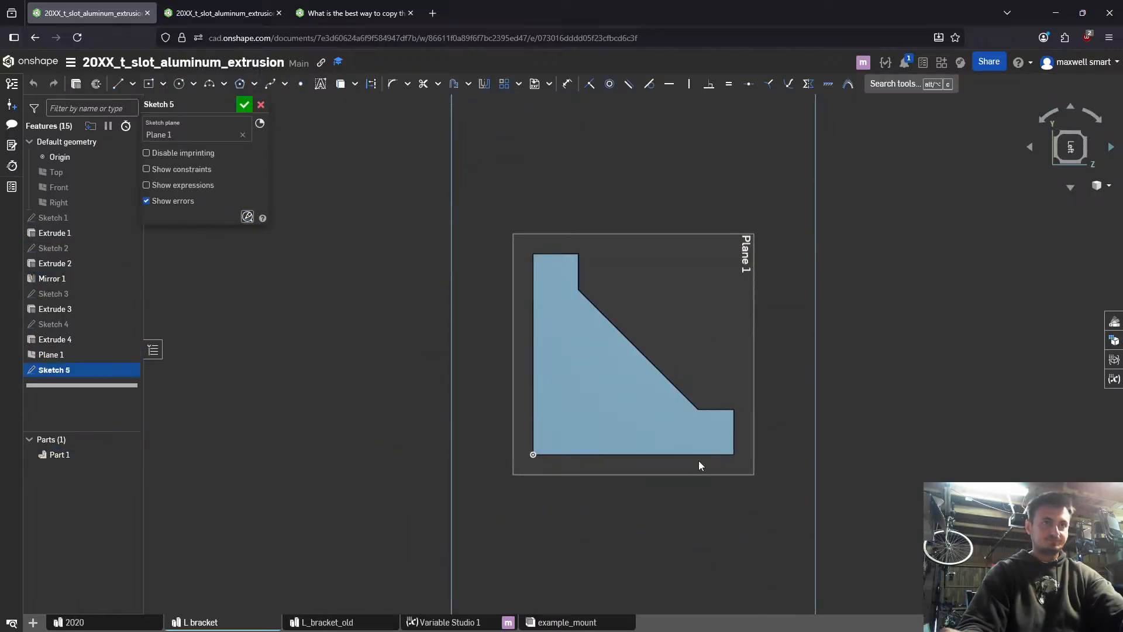
key(l)
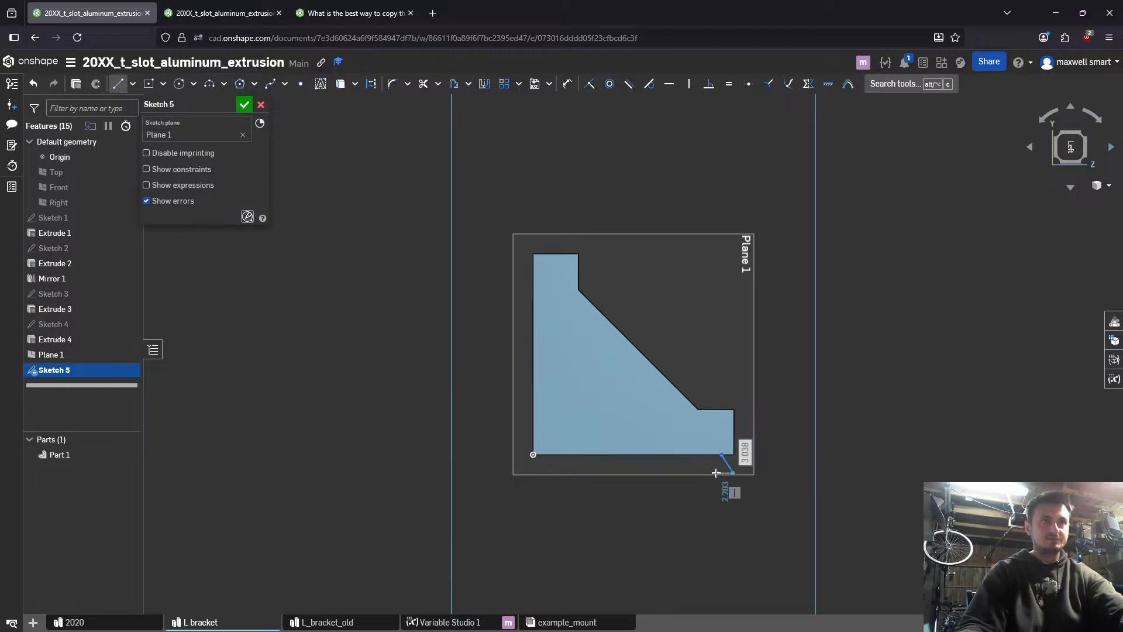
click(718, 472)
key(Escape)
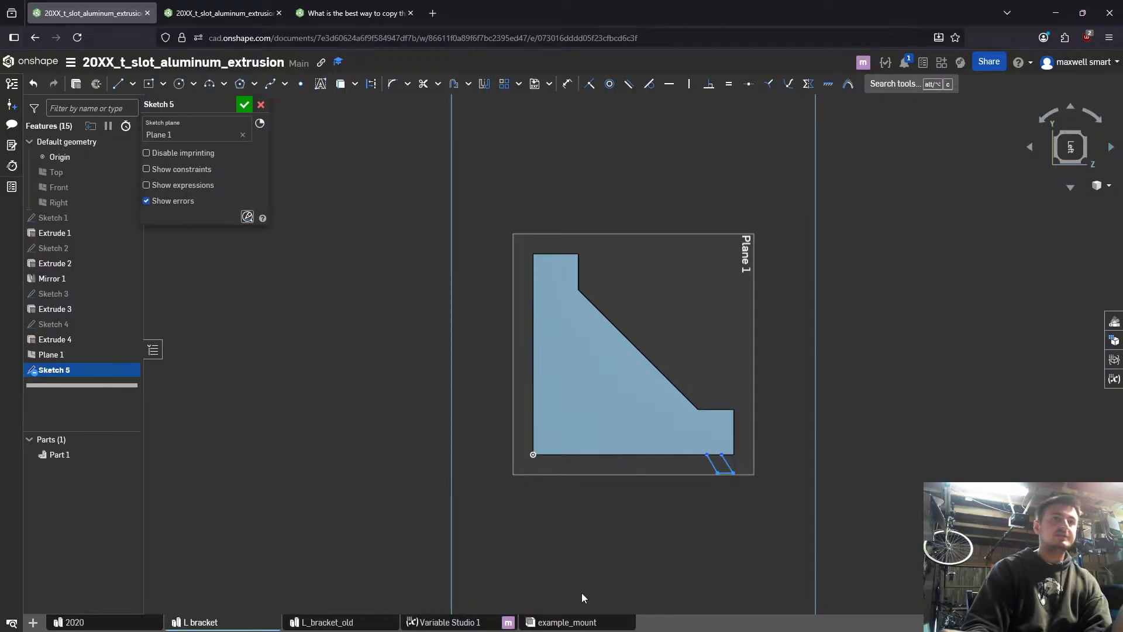
- Set the angle between the tab profile's outer slanted line and the bracket's bottom edge to 45 degrees
scroll(696, 485, up, 5)
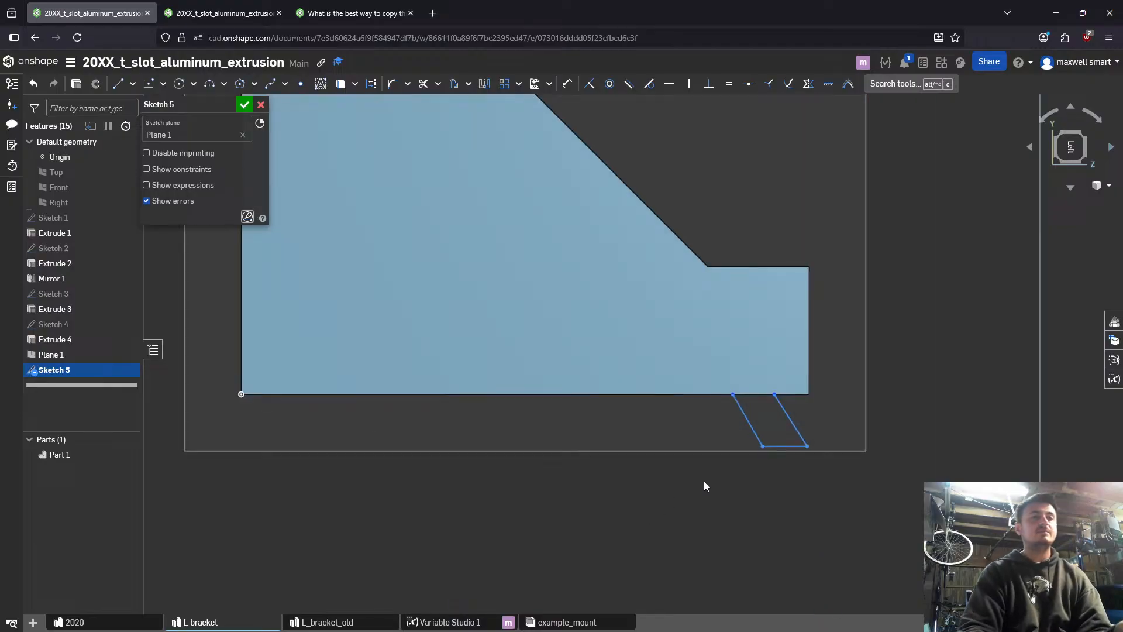
click(785, 417)
click(793, 394)
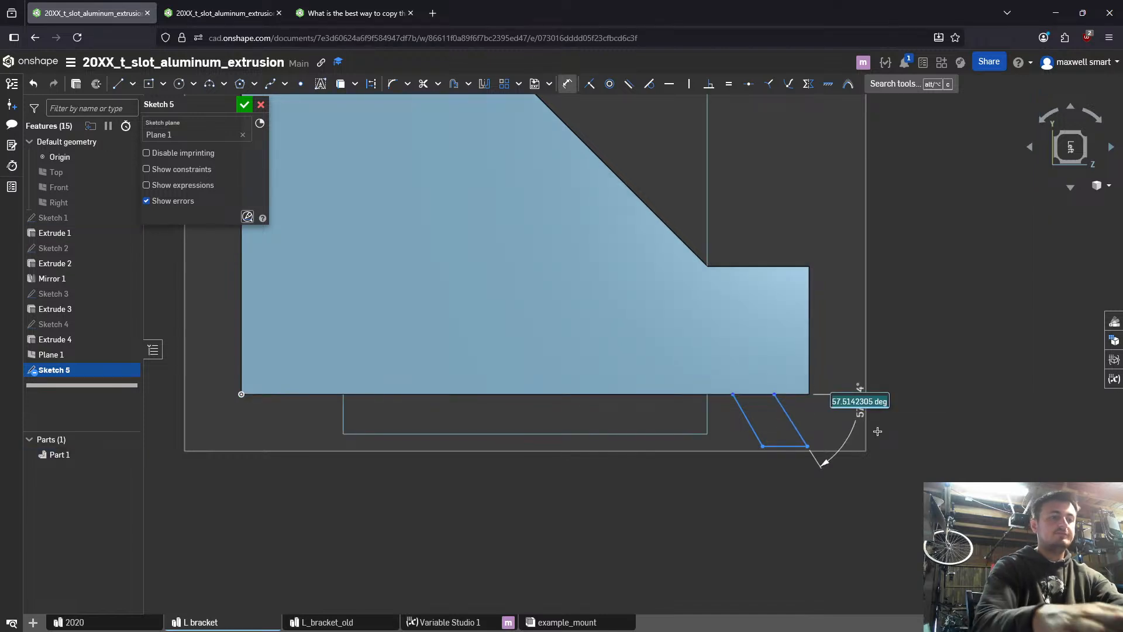
text(45)
key(Return)
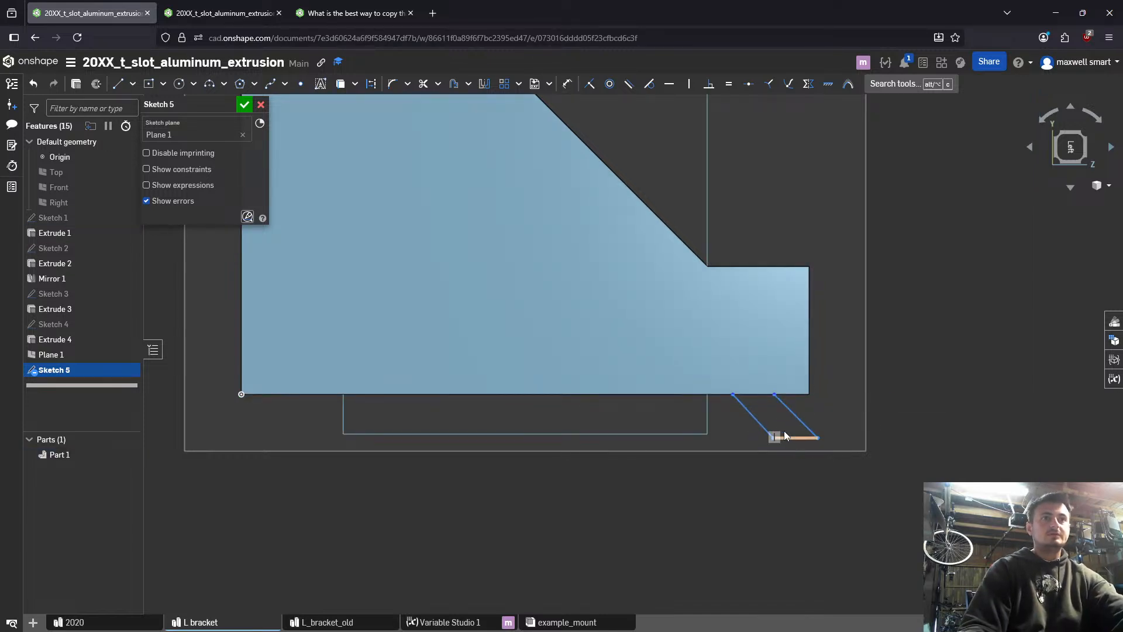
- Delete the 45-degree angle dimension from the tab profile's outer slanted line
key(d)
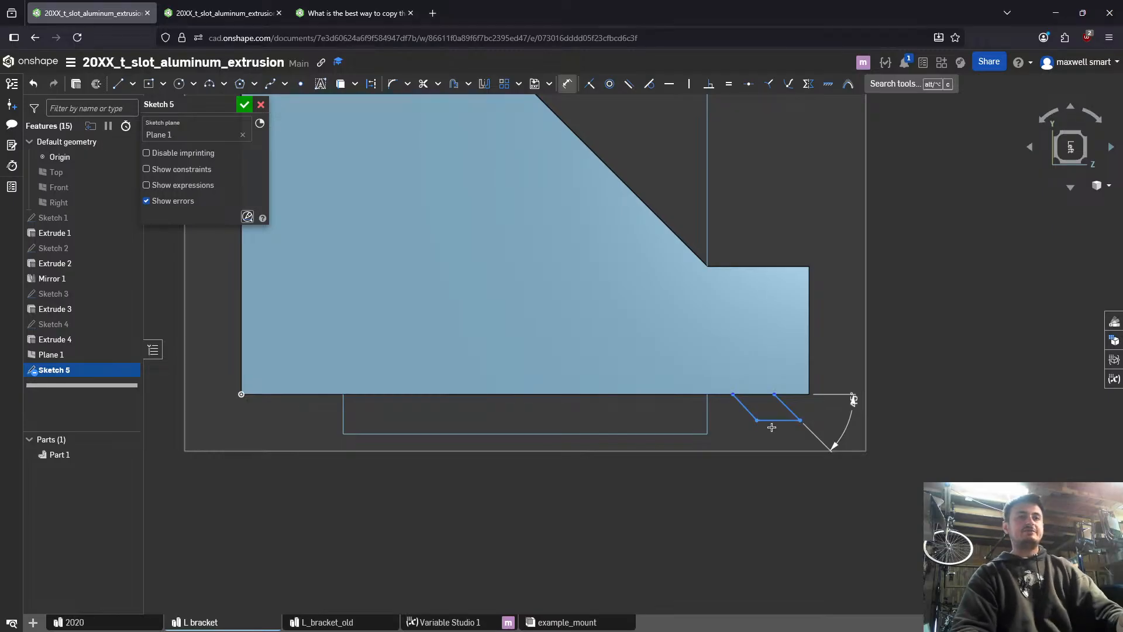
key(Escape)
click(854, 402)
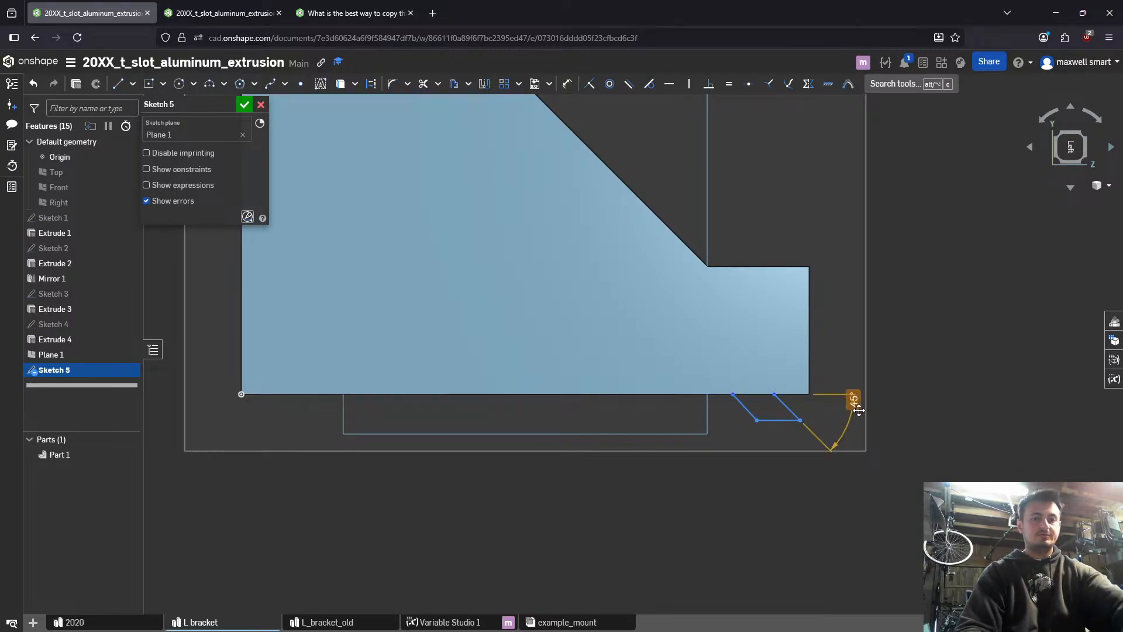
key(Delete)
- Try to dimension the angle between the inner slanted line and the bottom edge, and undo it
key(d)
click(746, 406)
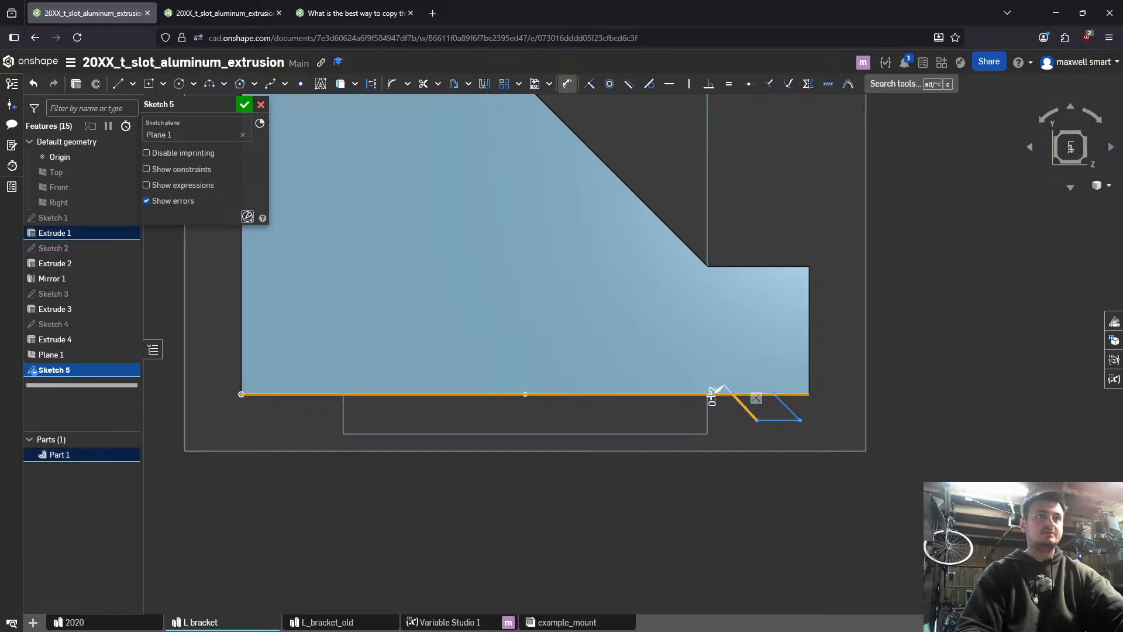
click(723, 394)
click(699, 356)
key(Escape)
key(Escape)
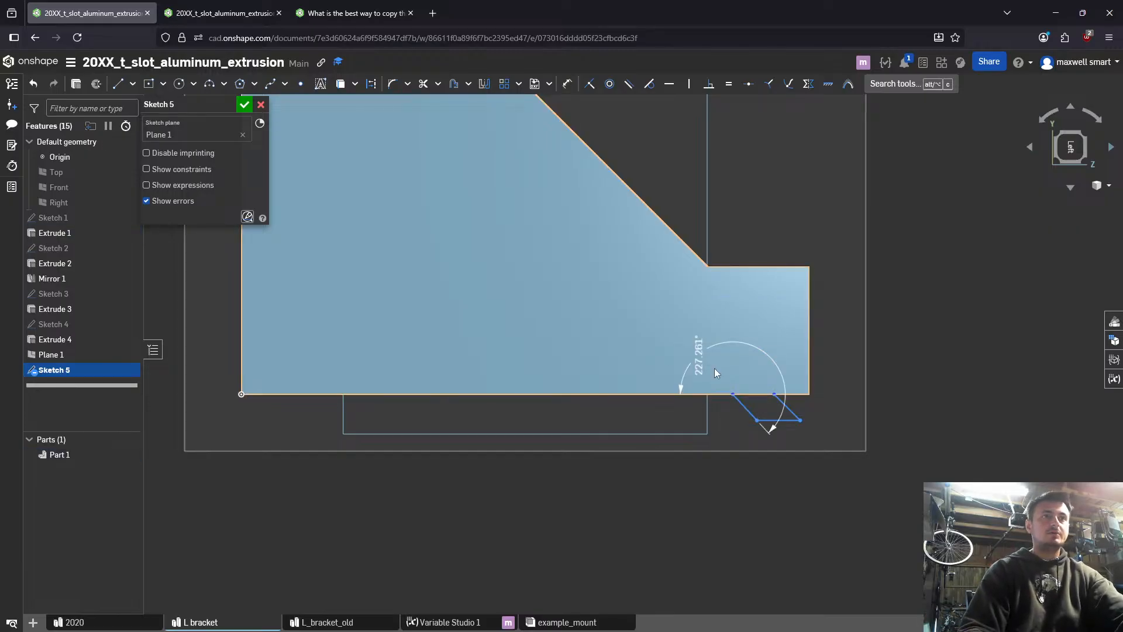
key(ctrl+z)
- Set the angle between the tab profile's inner slanted line and the bracket's bottom edge to 45 degrees
key(d)
click(741, 402)
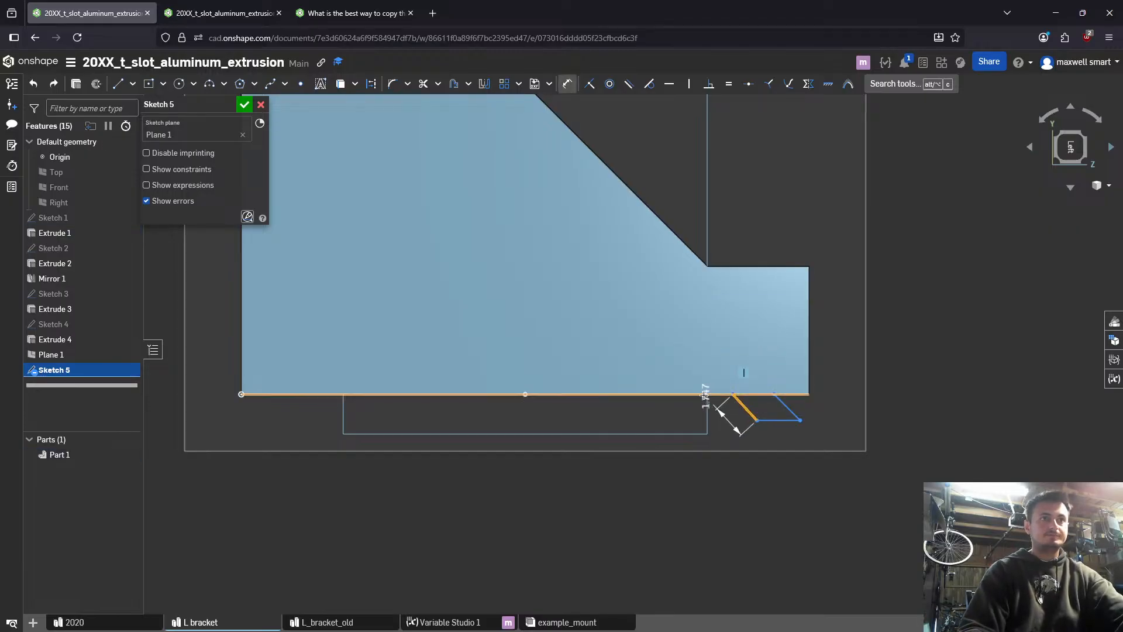
click(702, 394)
click(703, 403)
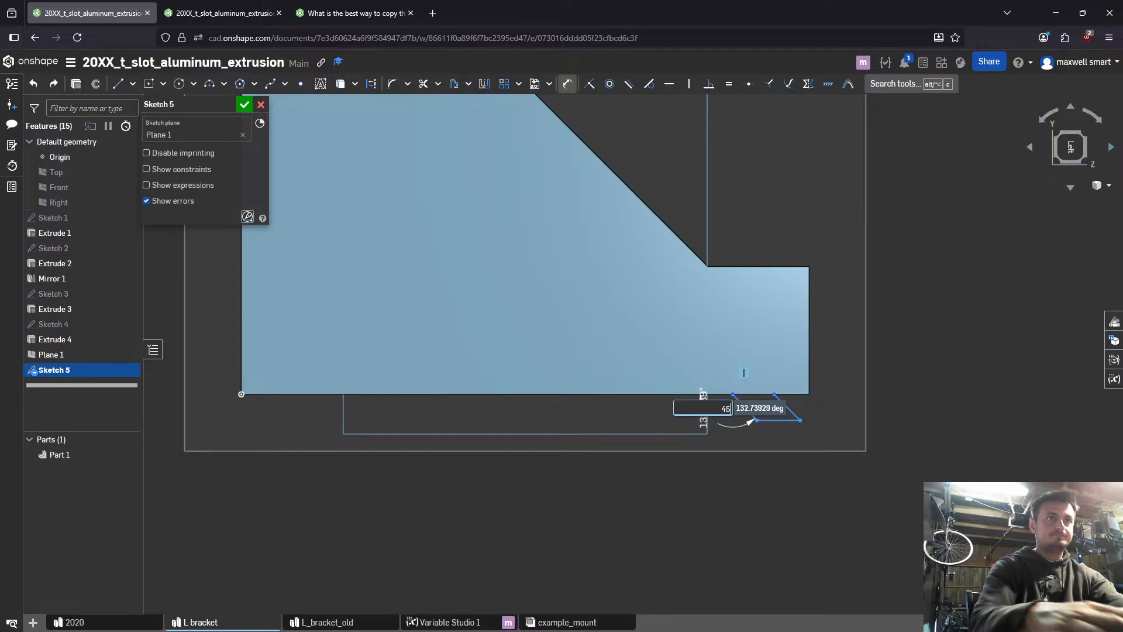
key(Return)
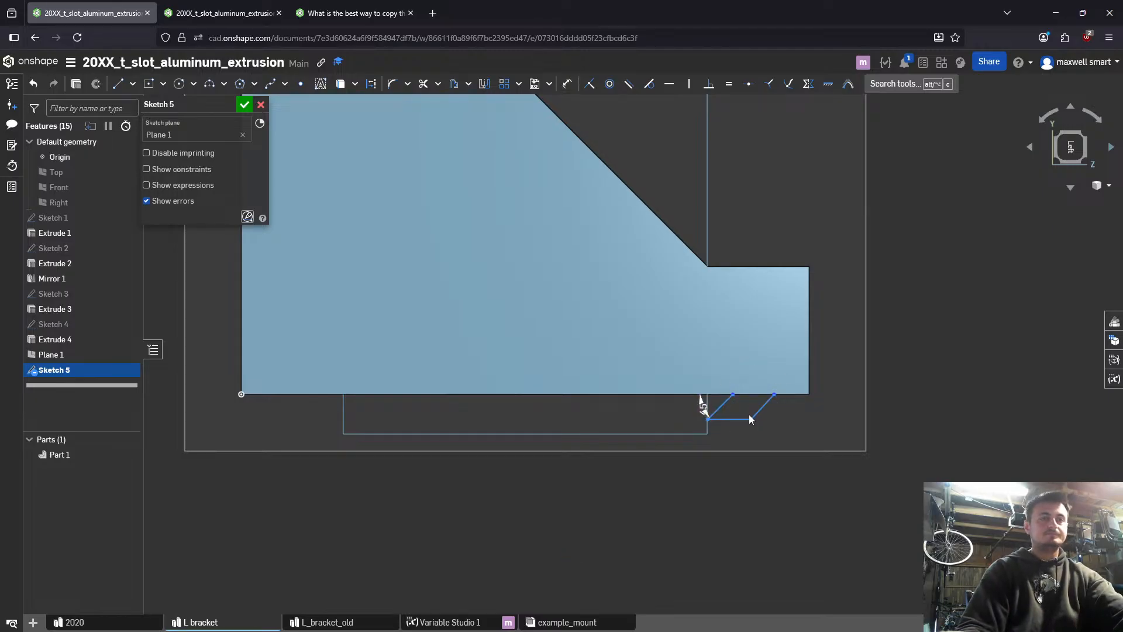
- Check the notch variables in the Variable Studio table and dimension the tab profile's depth below the bottom edge with #l_slot_notch
scroll(749, 413, down, 2)
click(719, 398)
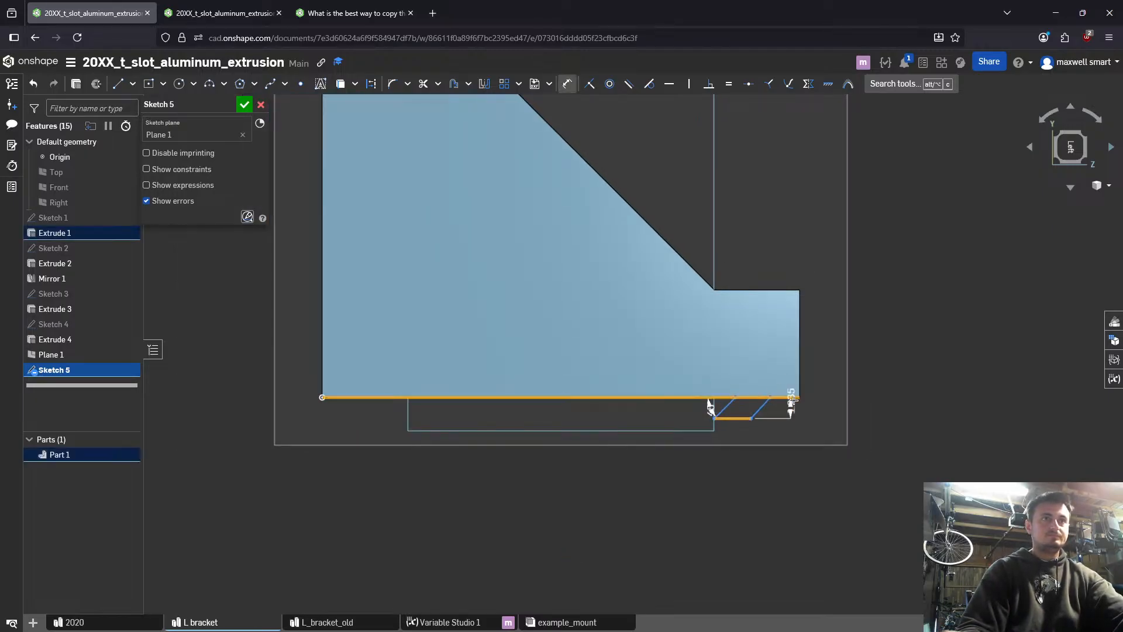
click(827, 406)
text(tab)
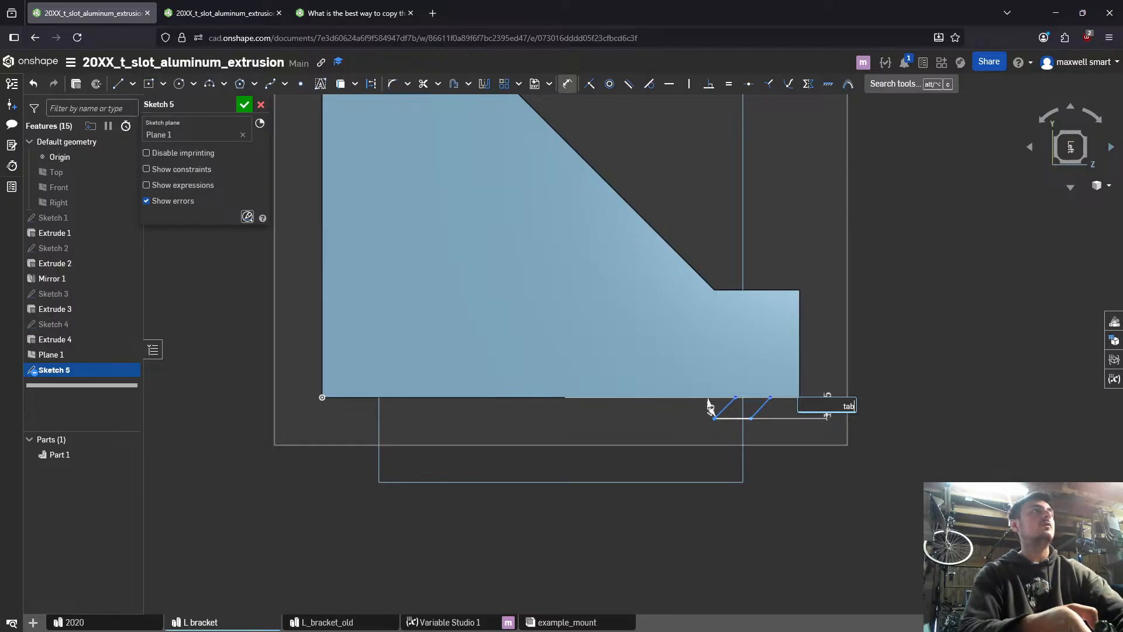
key(ctrl+Tab)
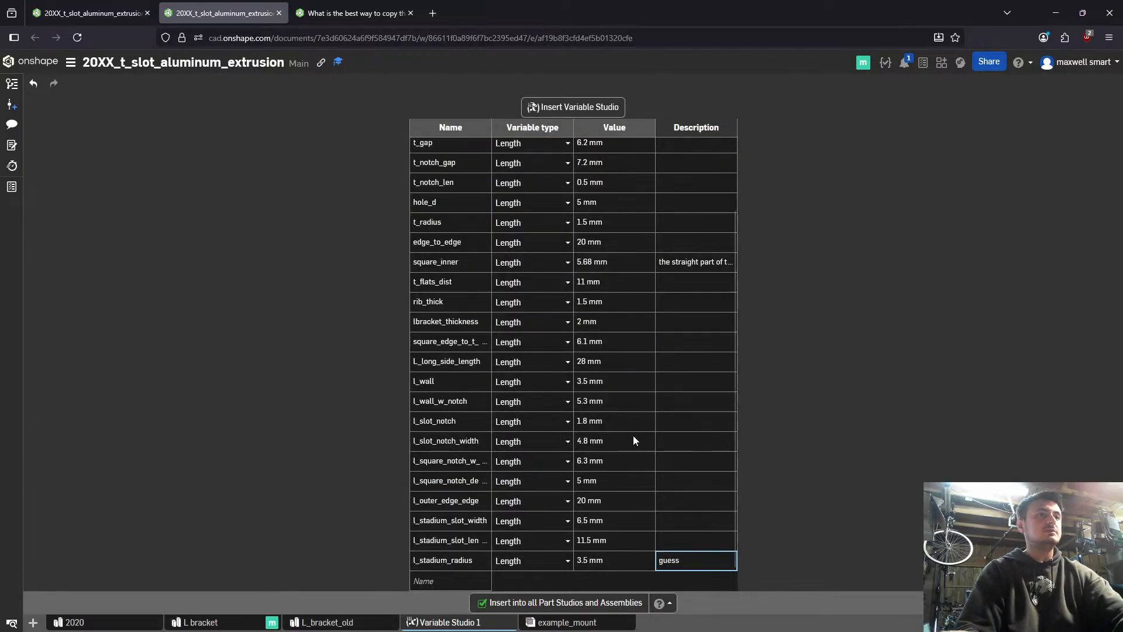
scroll(612, 281, down, 1)
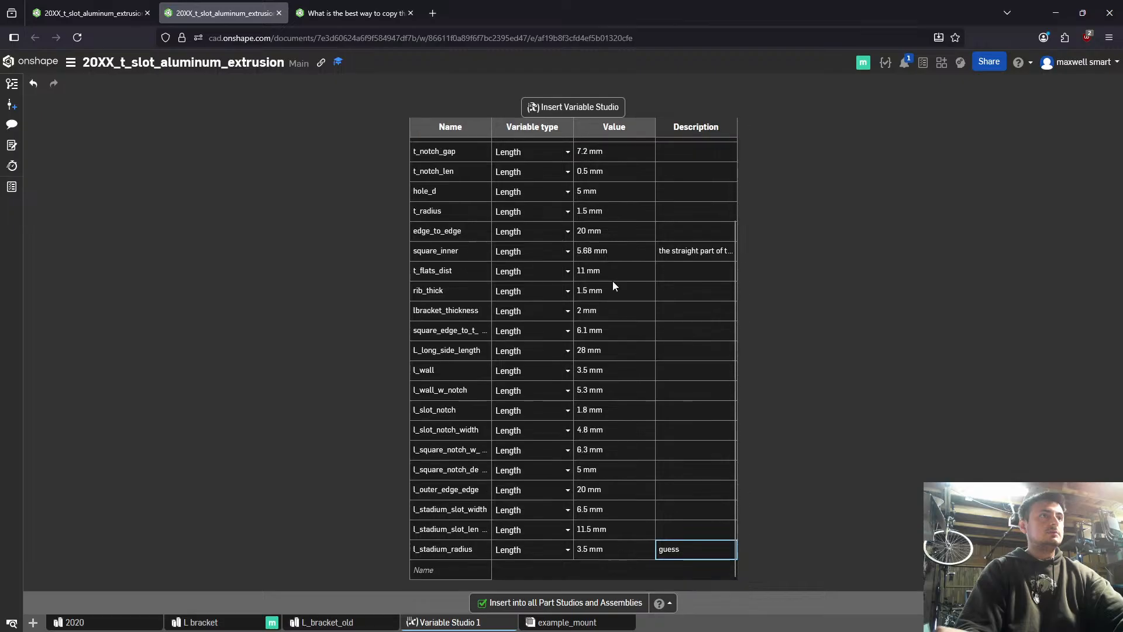
click(602, 385)
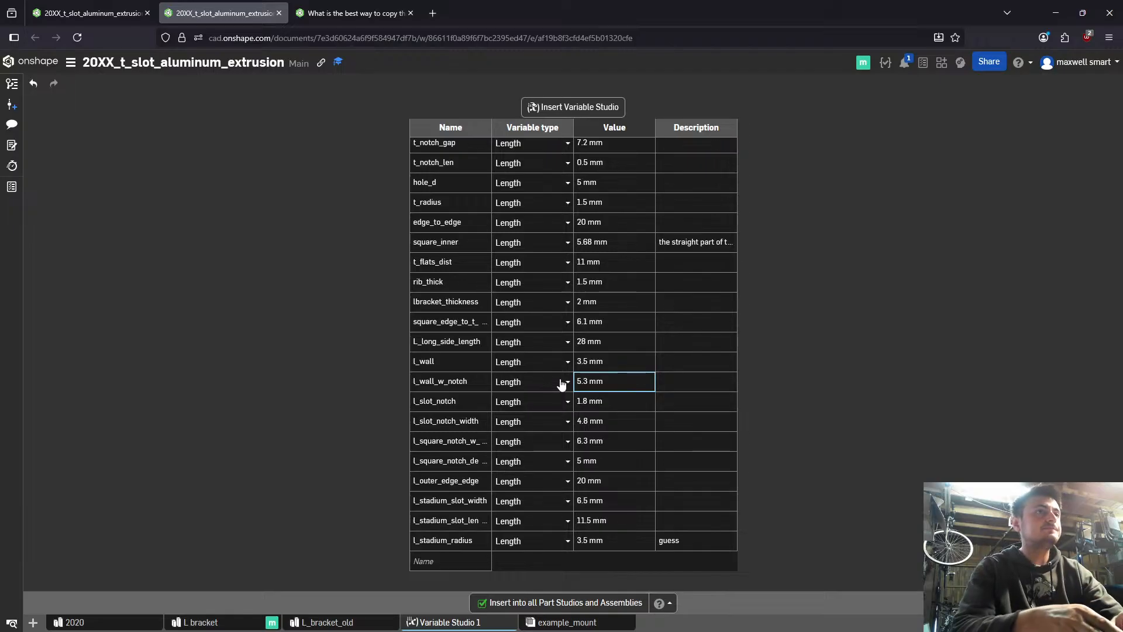
click(70, 12)
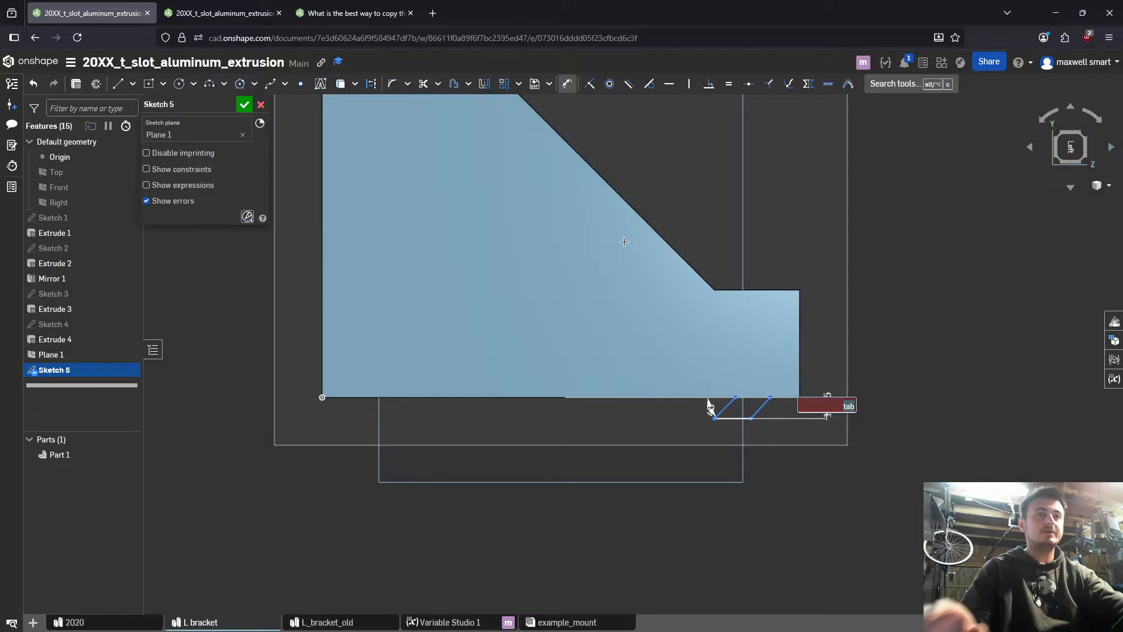
text(slot)
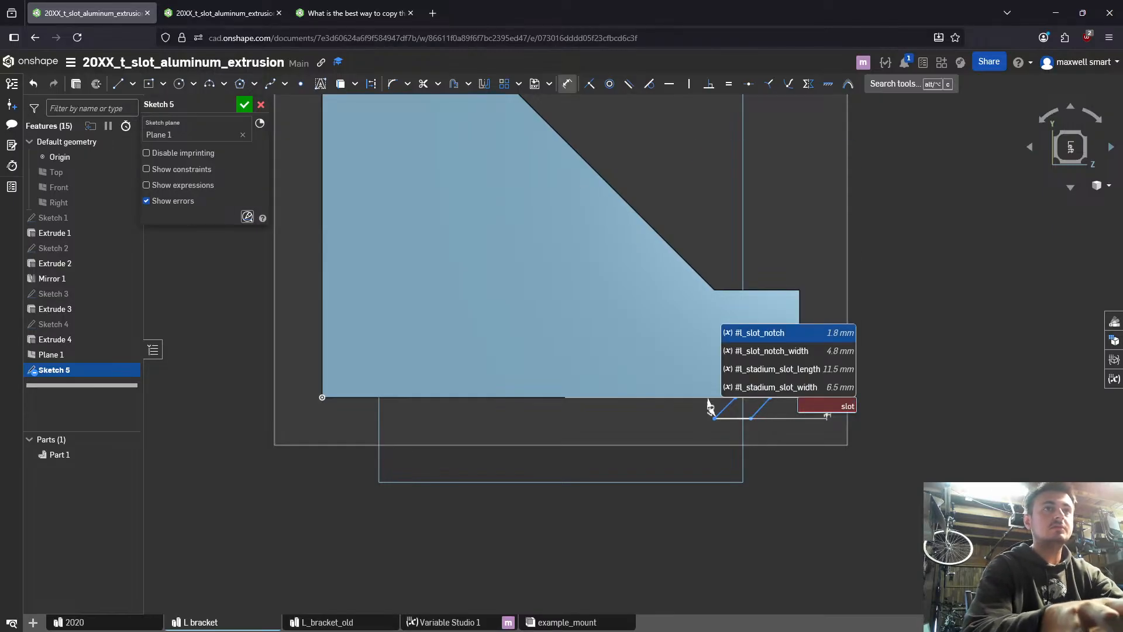
key(Return)
key(Return)
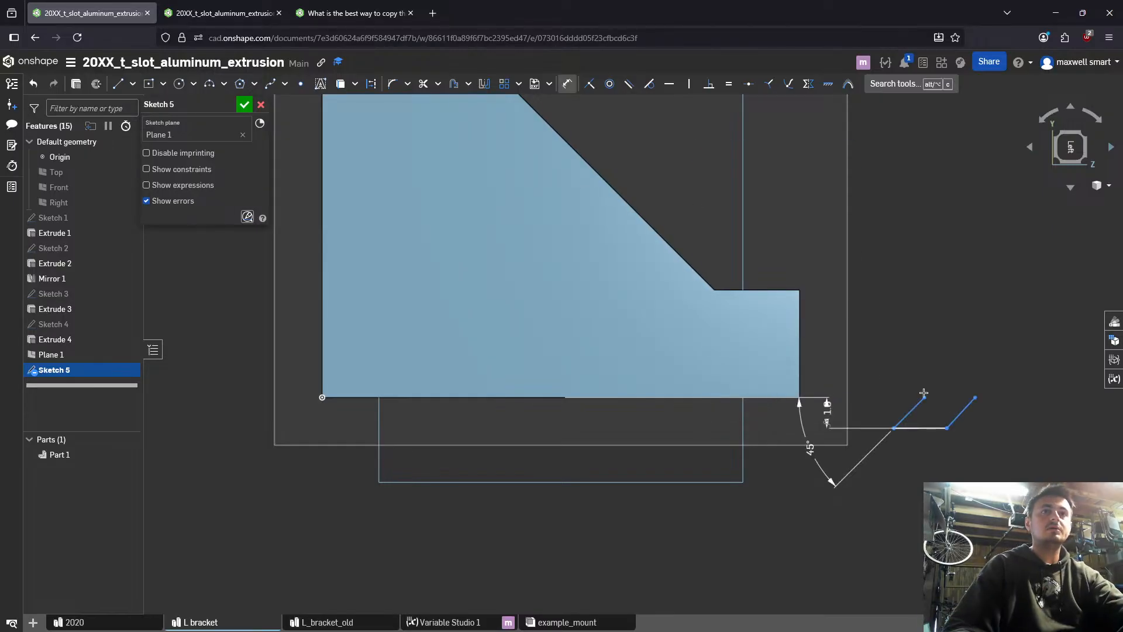
- Move both slanted lines back under the bracket's outer end and close the tab profile with a line along the bottom edge
key(Escape)
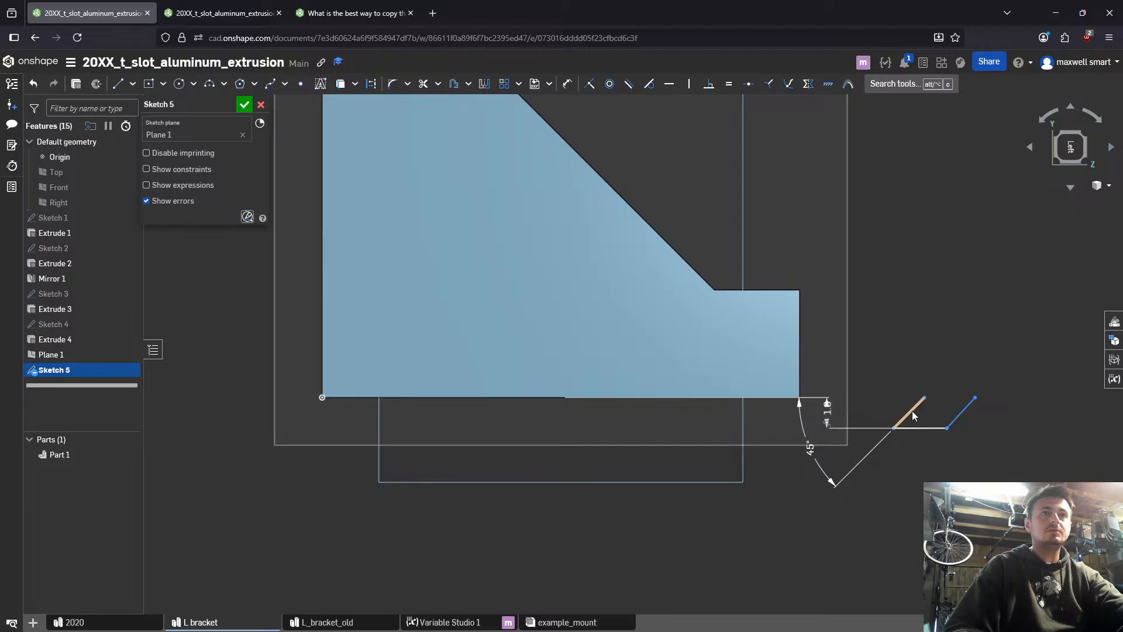
drag(914, 416, 693, 414)
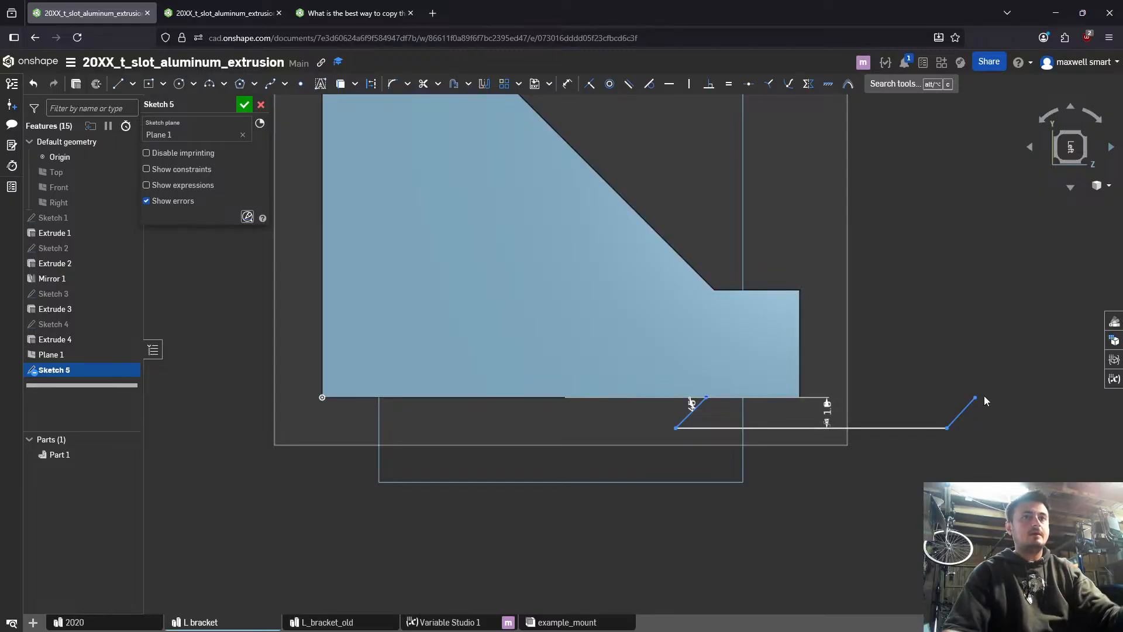
mouse_move(951, 422)
mouse_down()
mouse_move(770, 413)
mouse_move(778, 401)
mouse_up()
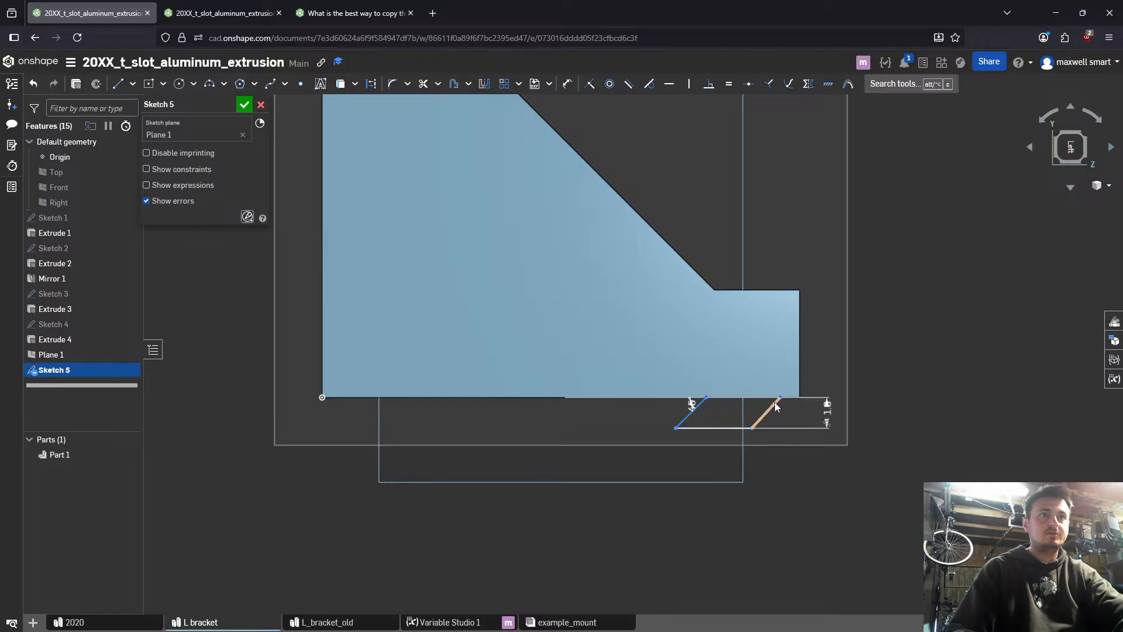
key(u)
key(l)
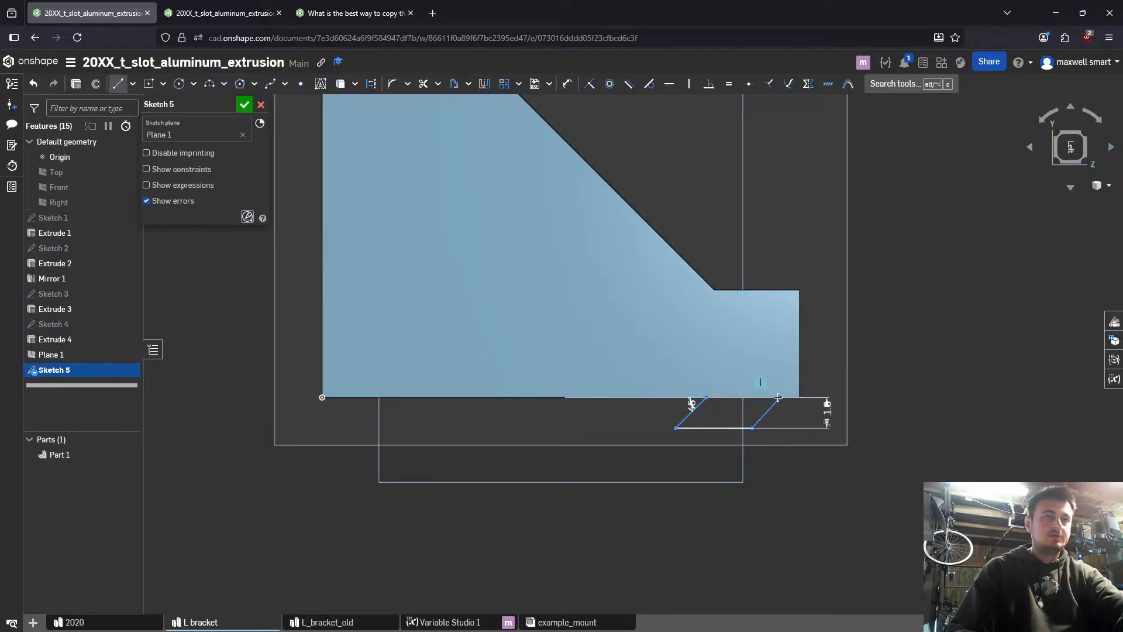
click(778, 397)
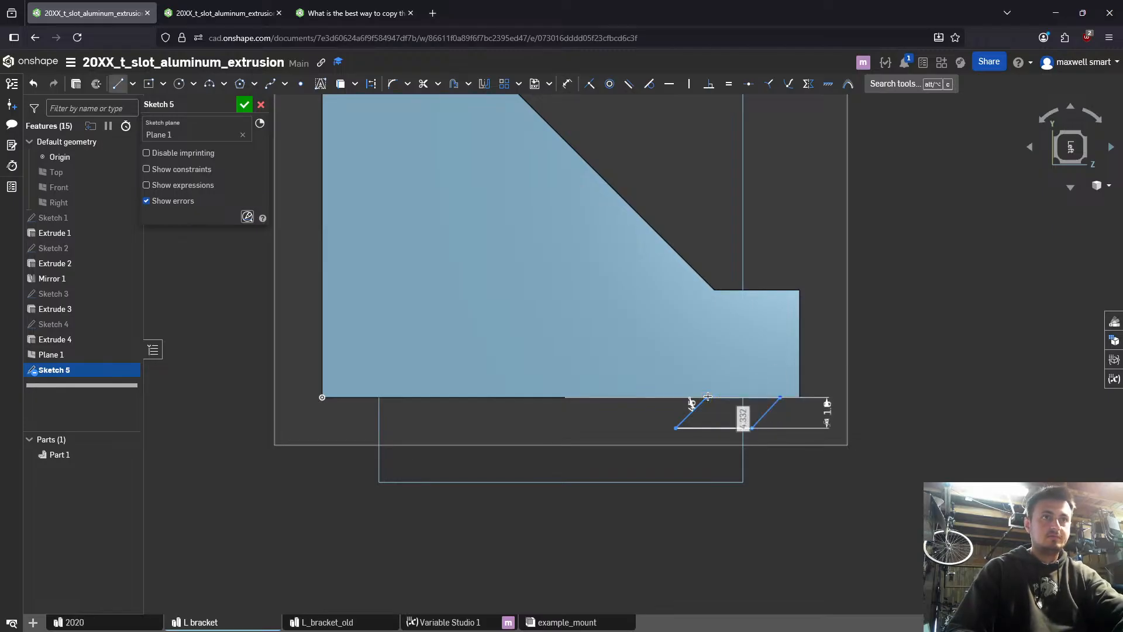
click(707, 397)
- Set the horizontal distance from the tab profile's upper outer corner to the bracket's bottom outer corner to 2.5 mm
key(u)
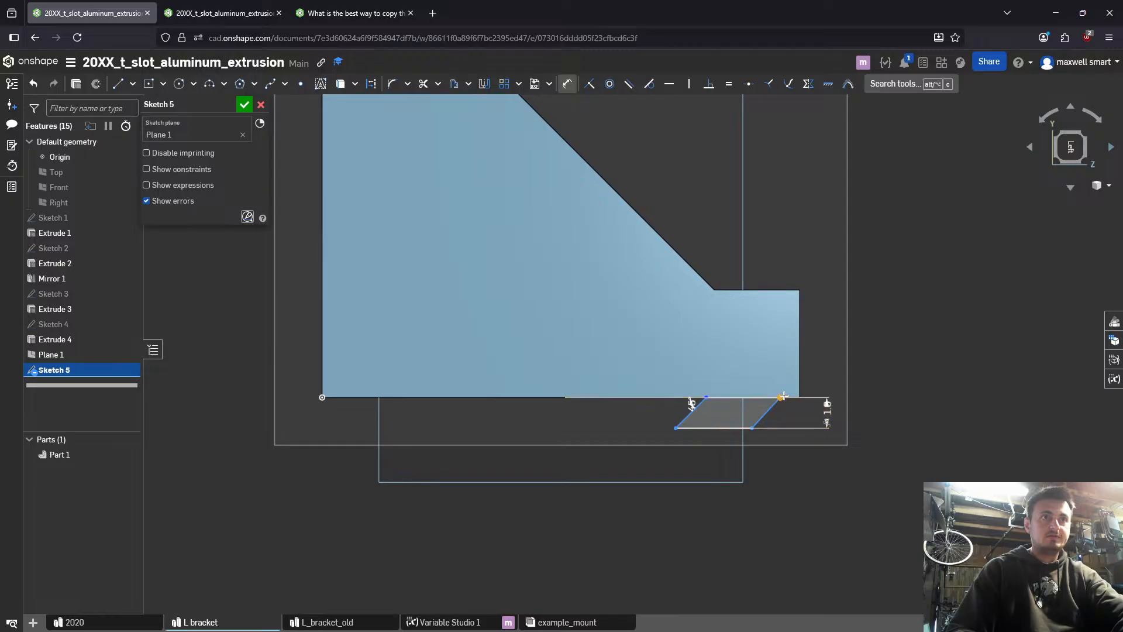
click(799, 397)
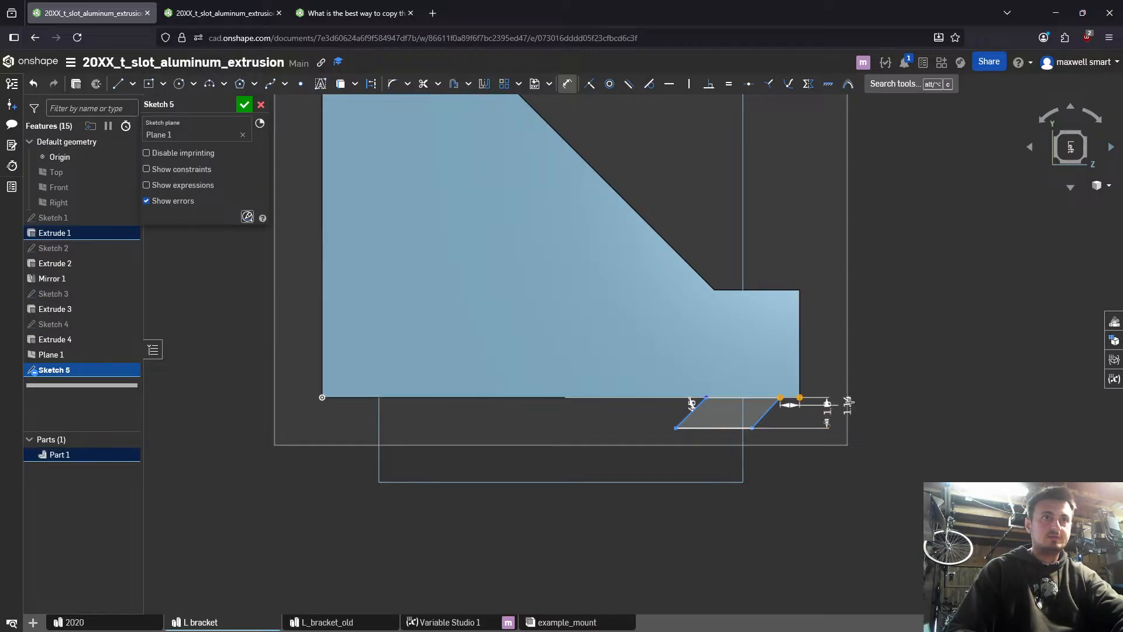
click(871, 365)
text(2.5)
key(Return)
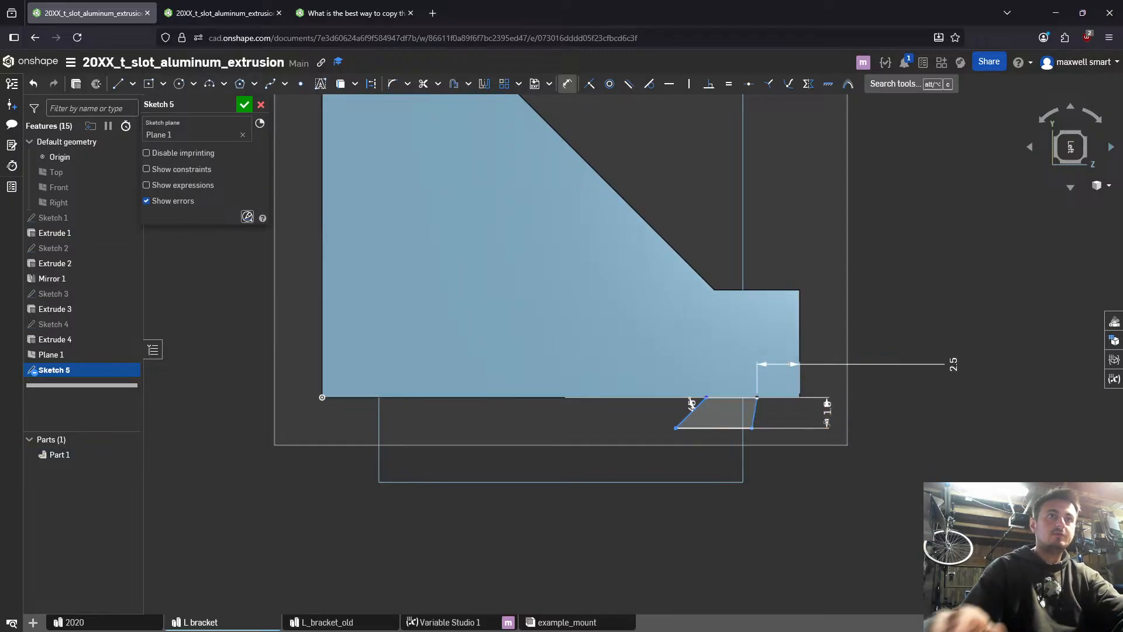
key(Escape)
- Constrain the tab profile's two slanted side lines to be parallel
click(755, 417)
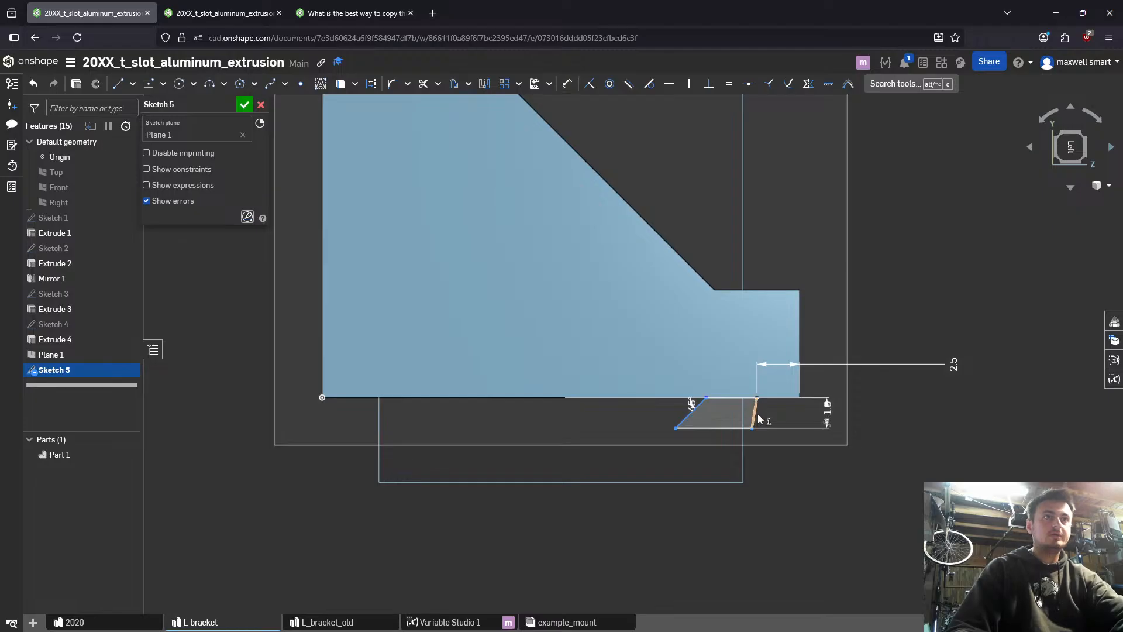
click(688, 415)
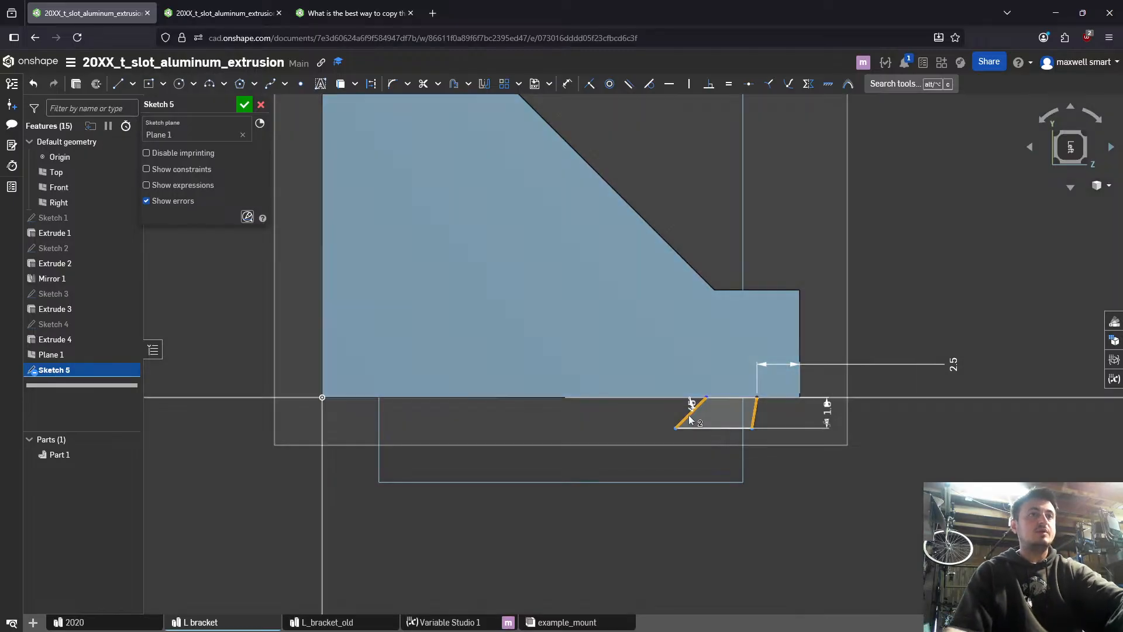
key(alt+c)
text(par)
key(Return)
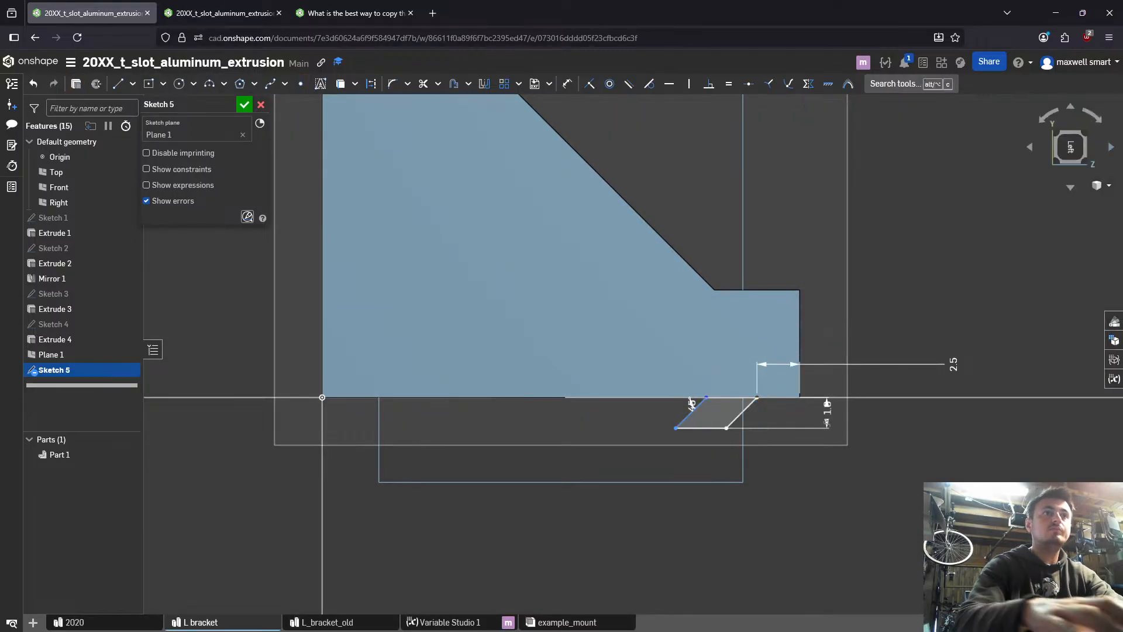
- Set the distance between the tab profile's two slanted side lines to 2.3 mm
key(d)
click(740, 414)
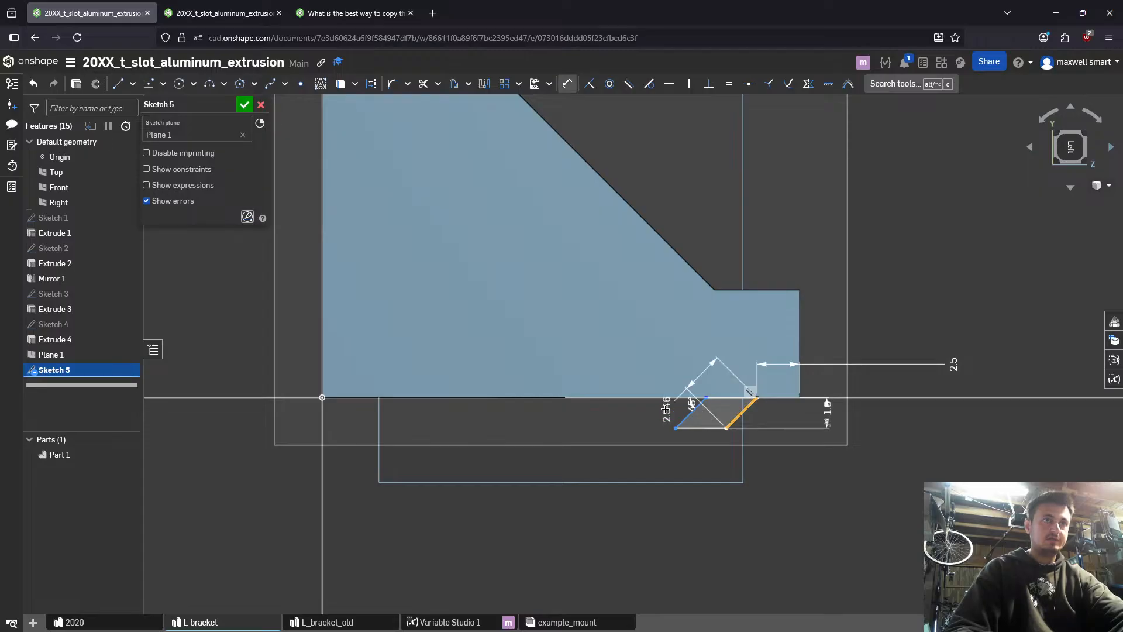
click(689, 414)
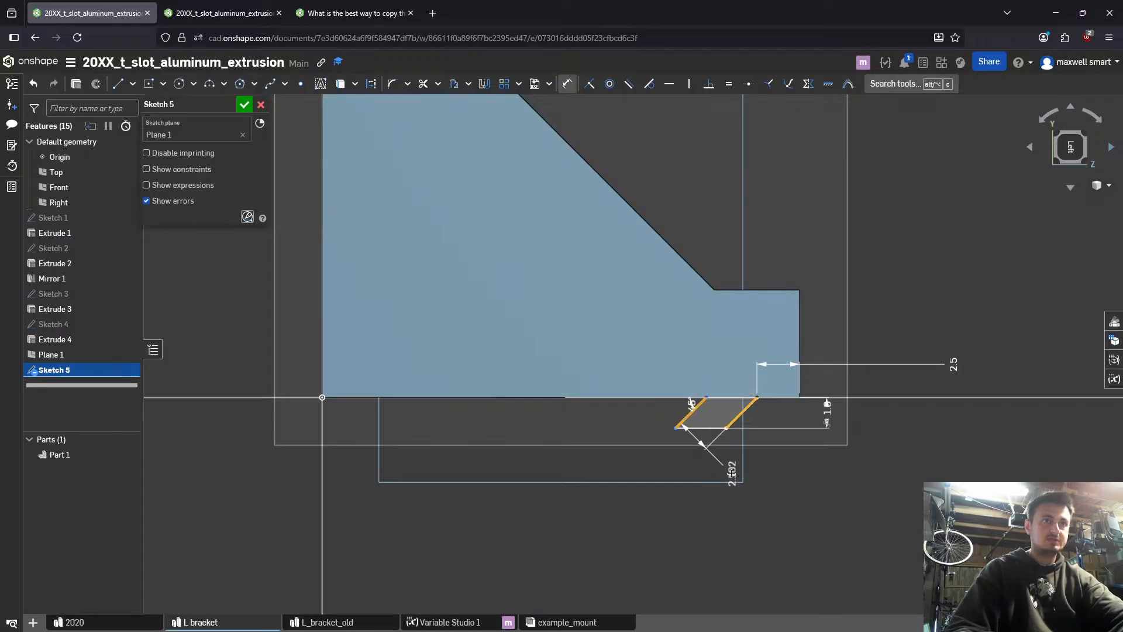
click(704, 511)
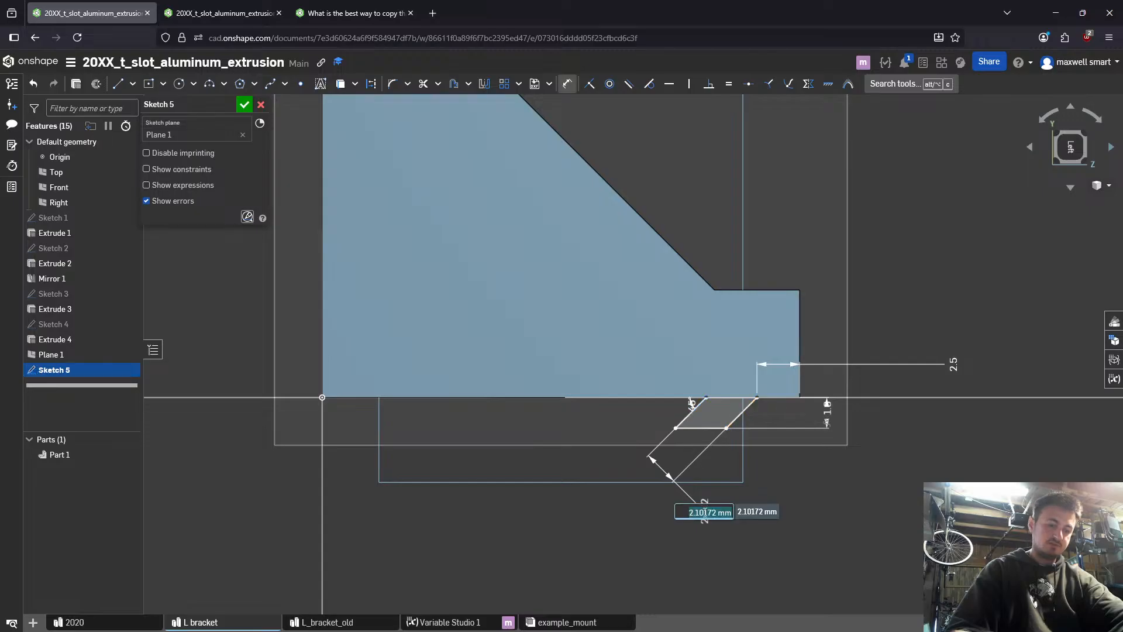
text(2.3)
key(Return)
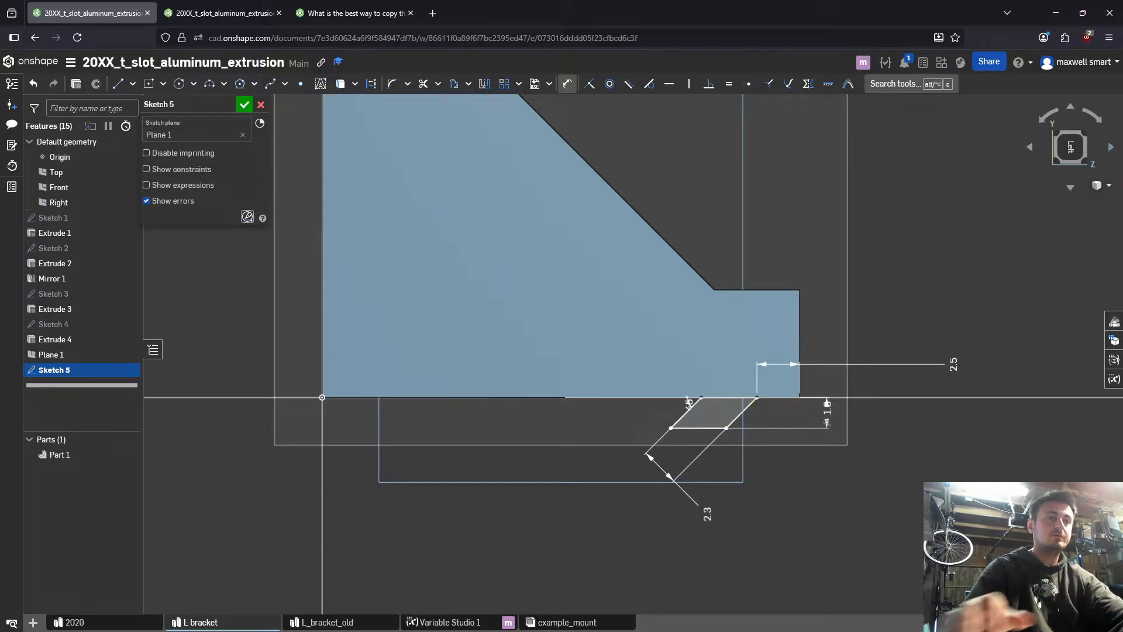
key(Escape)
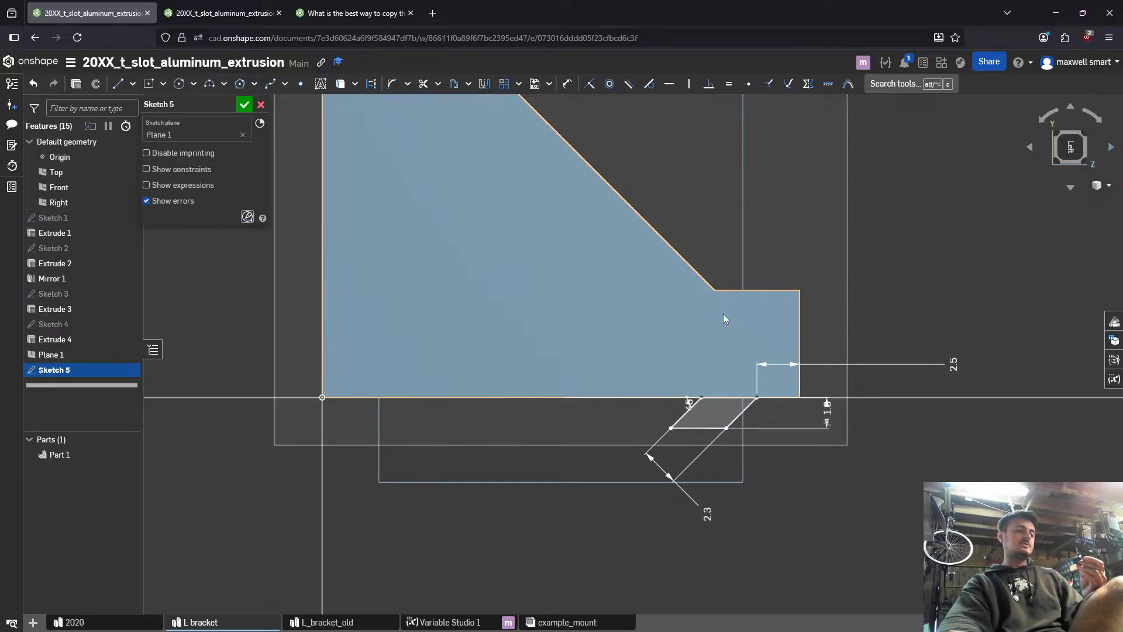
- Try to extrude the tab profile symmetrically from its sketch plane, adding it to the bracket
right_drag(803, 300, 806, 346)
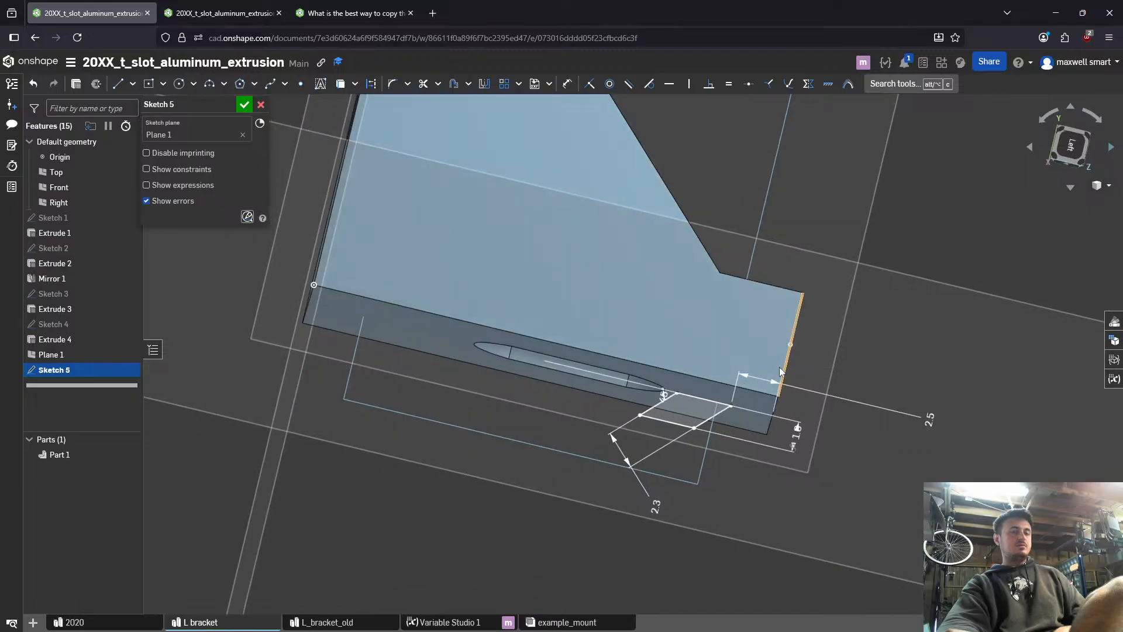
click(691, 417)
scroll(692, 414, down, 2)
key(Escape)
scroll(697, 410, up, 3)
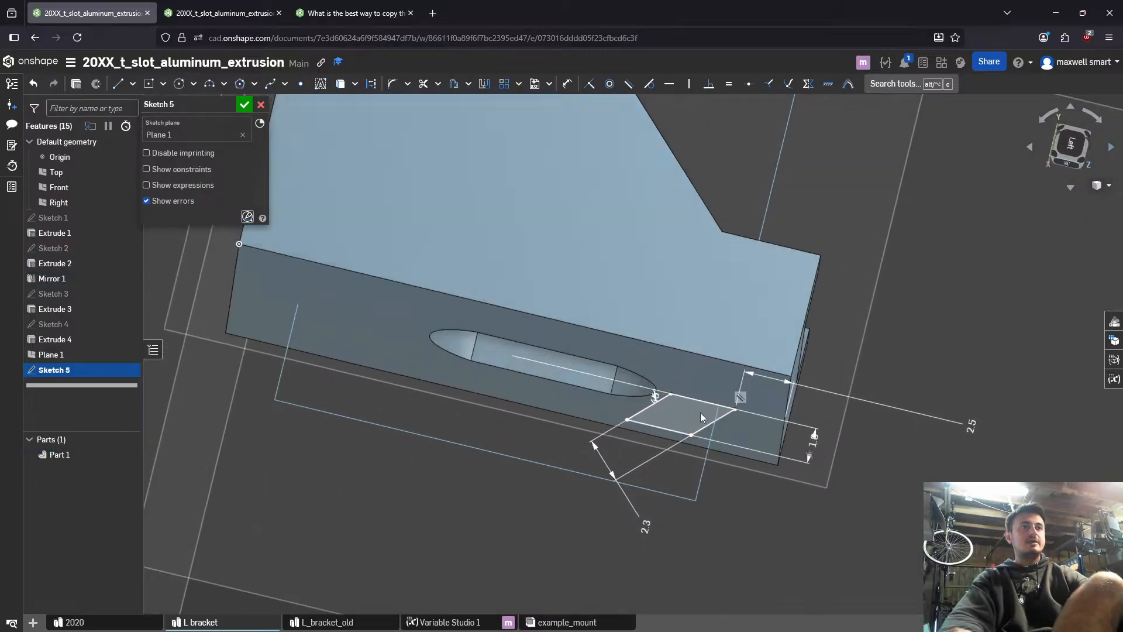
click(684, 428)
key(shift+e)
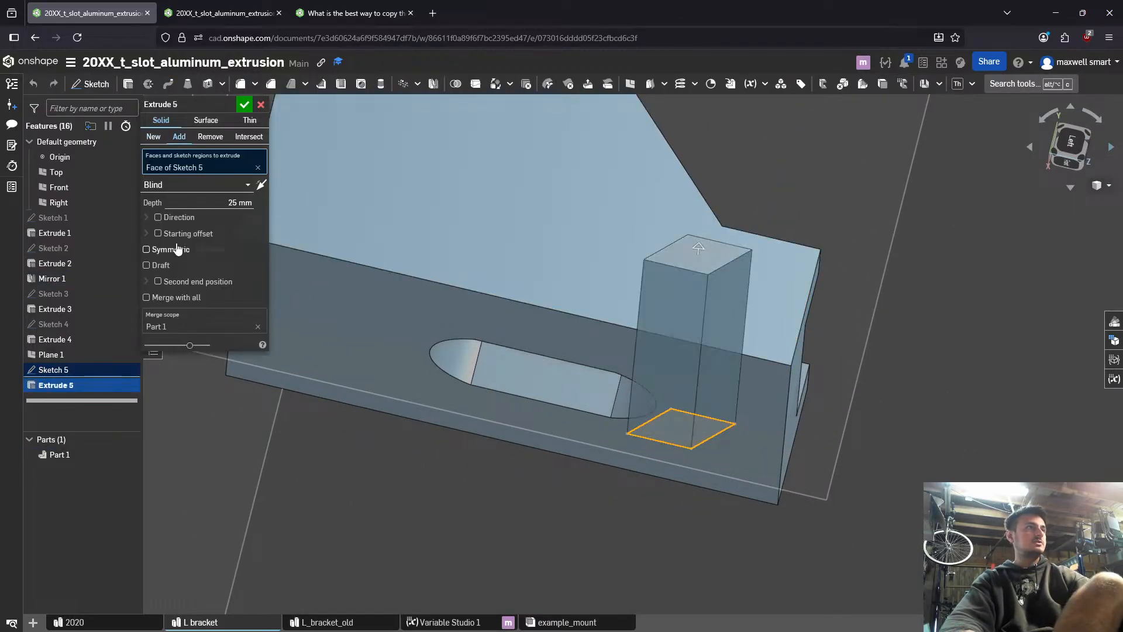
click(147, 249)
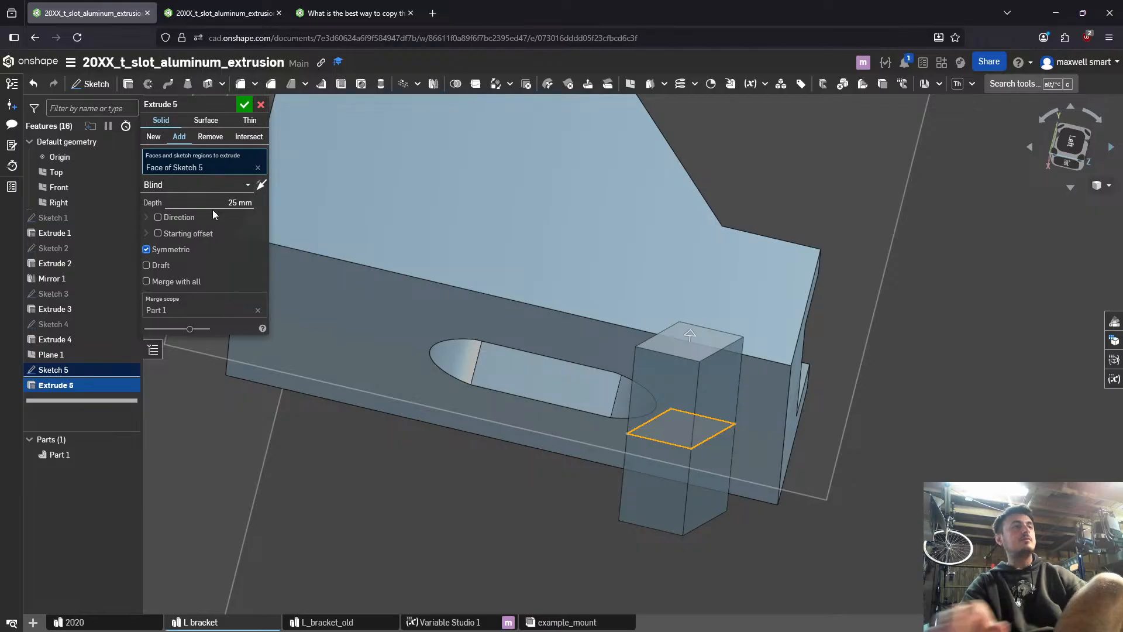
- Try #l_slot_notch_width as the tab extrusion's symmetric depth, then discard the extrusion
key(Tab)
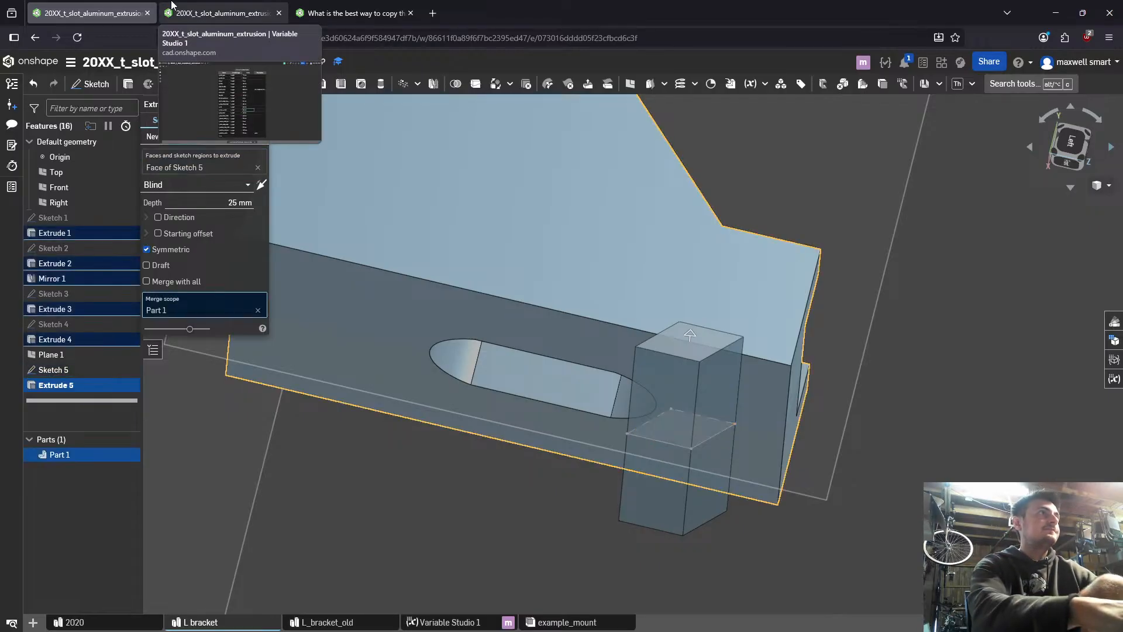
click(236, 184)
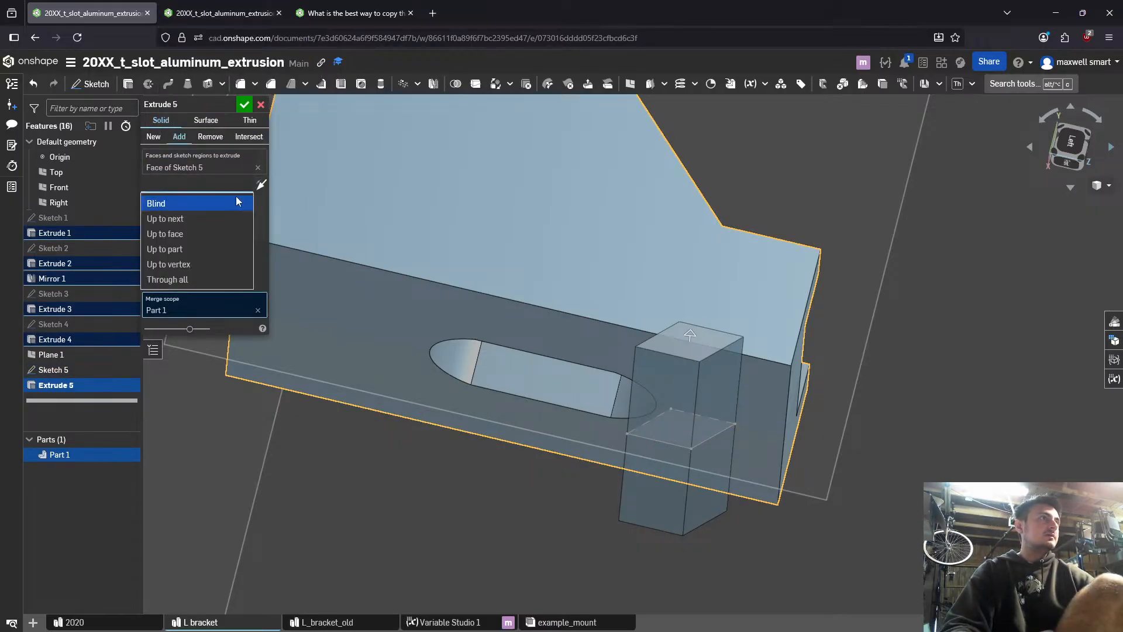
click(245, 193)
click(244, 190)
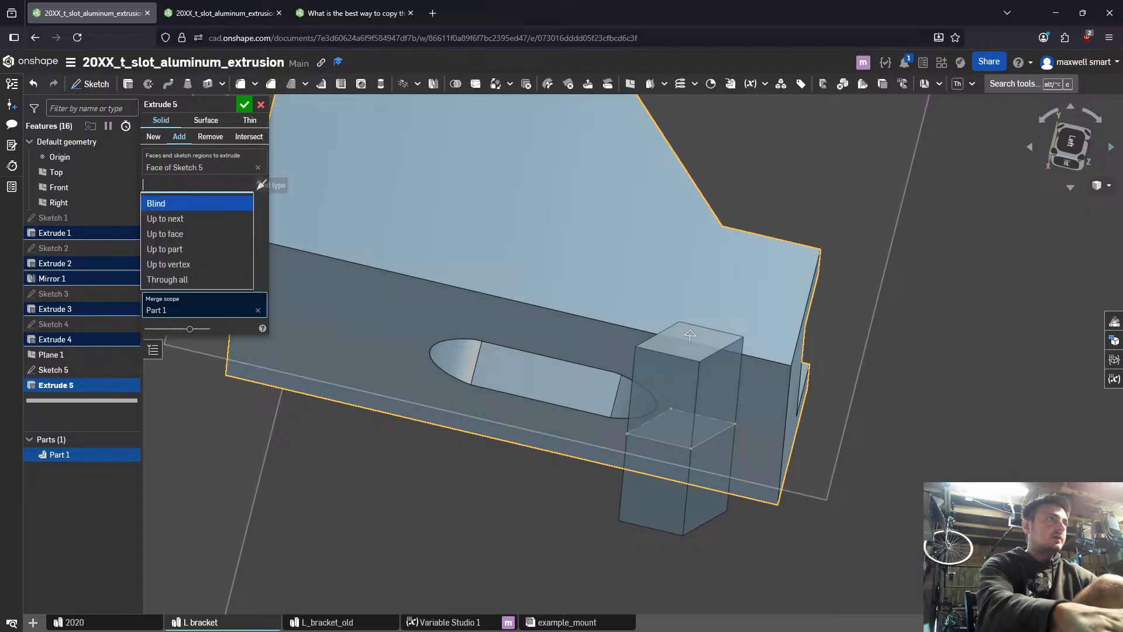
click(178, 138)
click(236, 201)
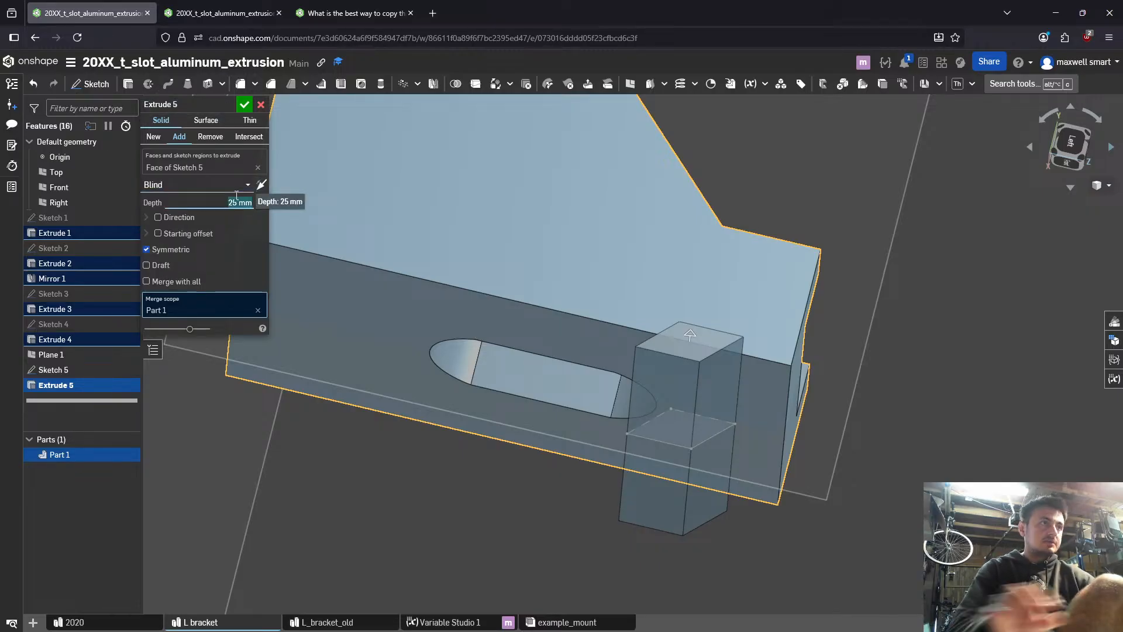
text(slot)
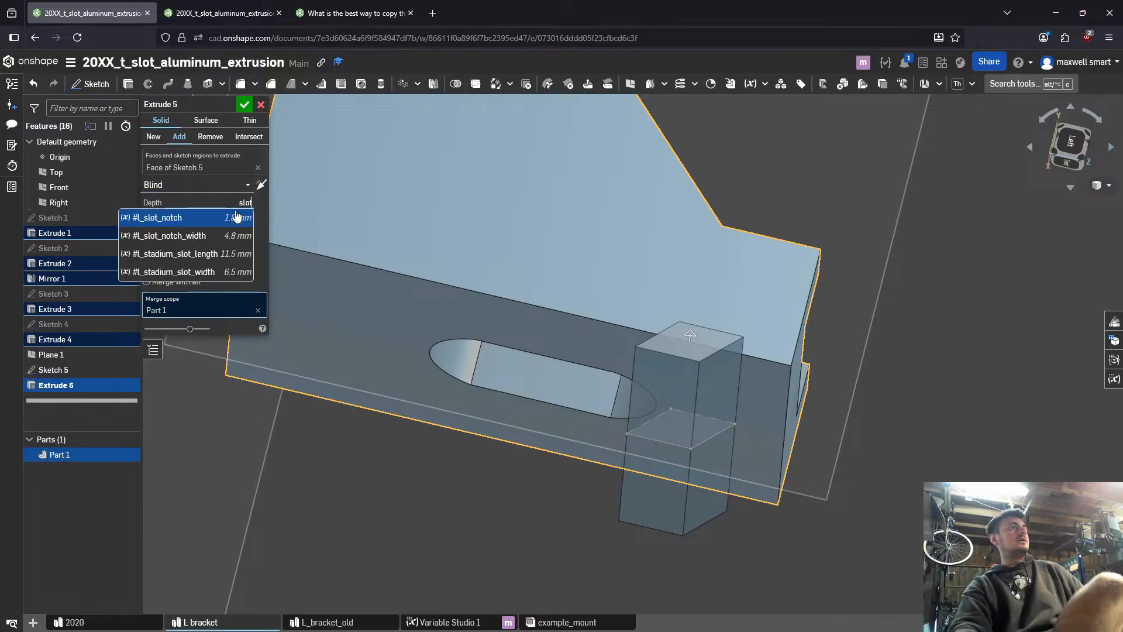
click(229, 235)
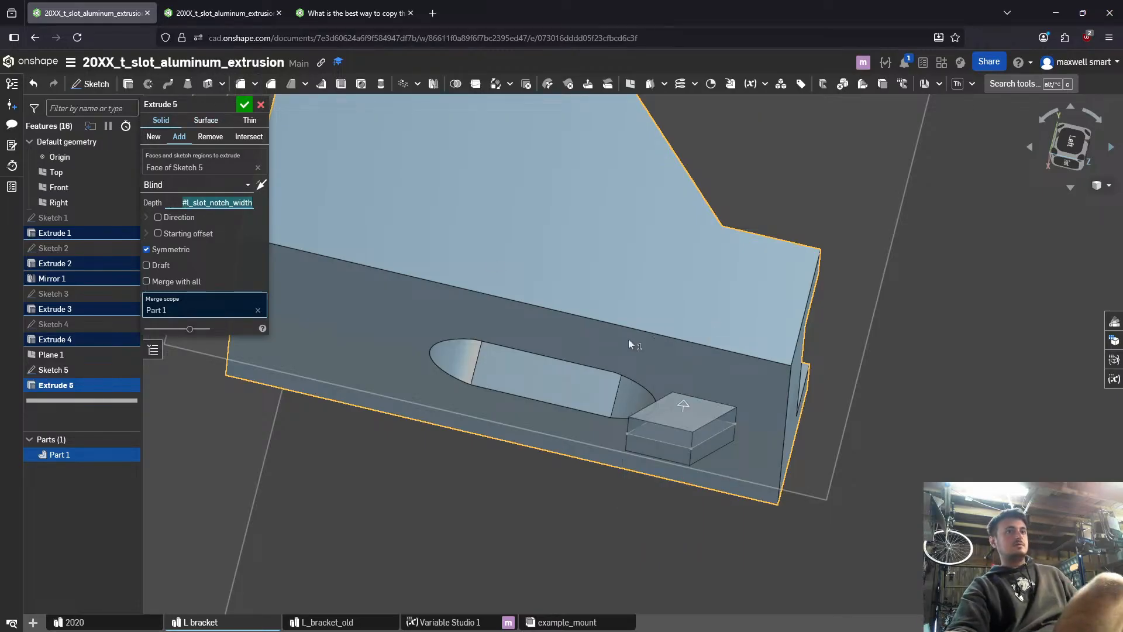
mouse_move(629, 342)
right_down()
mouse_move(627, 361)
mouse_move(720, 351)
mouse_move(613, 336)
mouse_move(622, 346)
right_up()
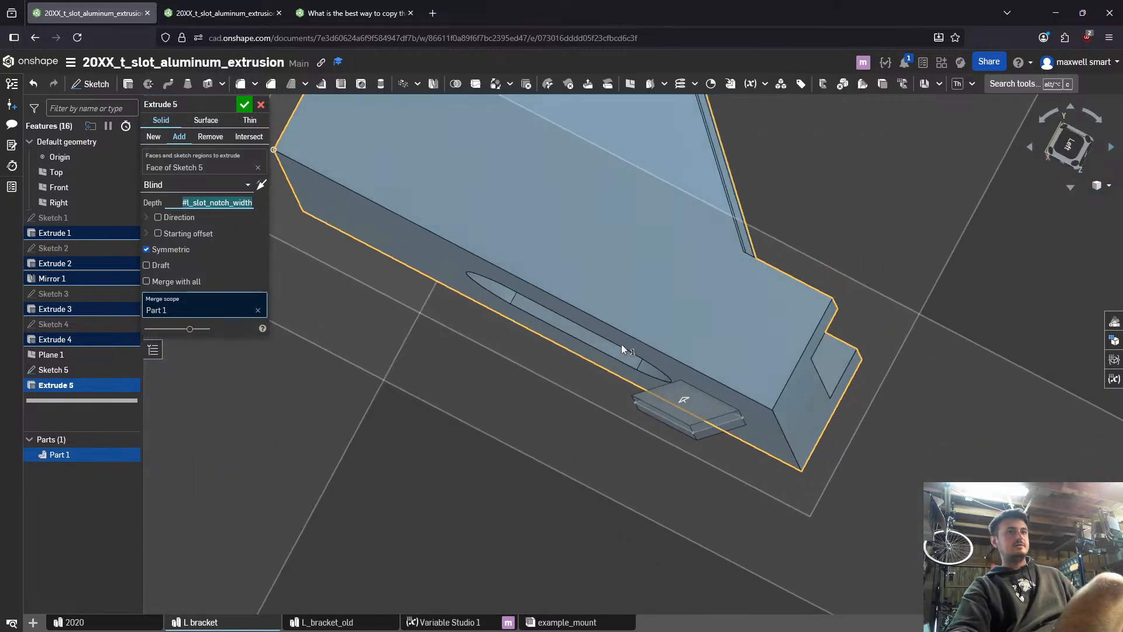
scroll(622, 346, down, 3)
scroll(369, 202, down, 3)
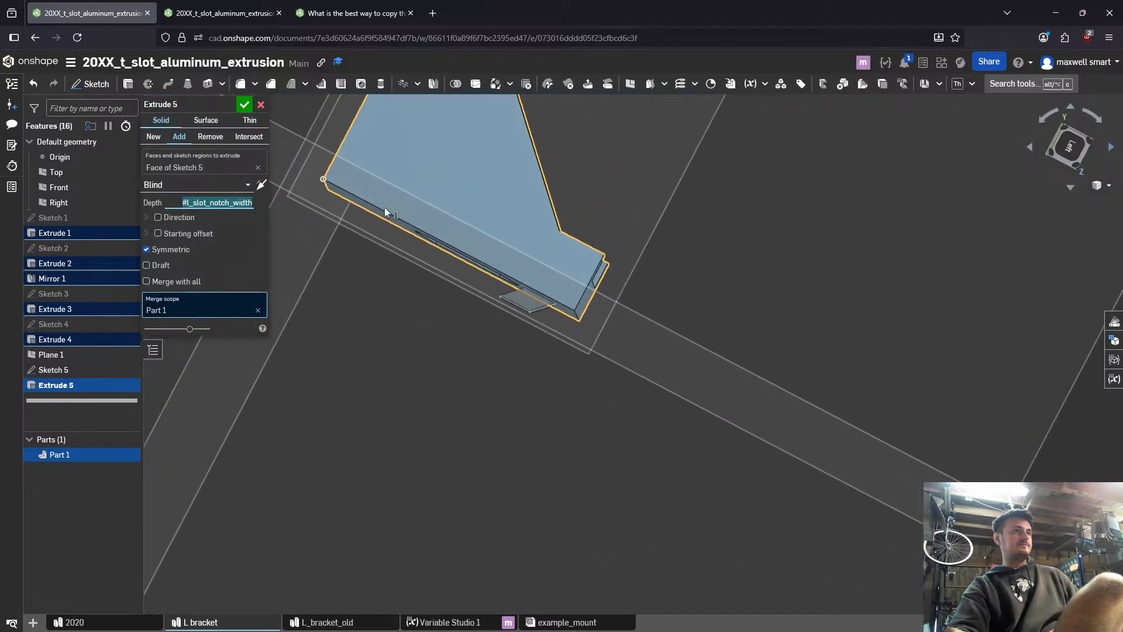
middle_drag(384, 207, 462, 233)
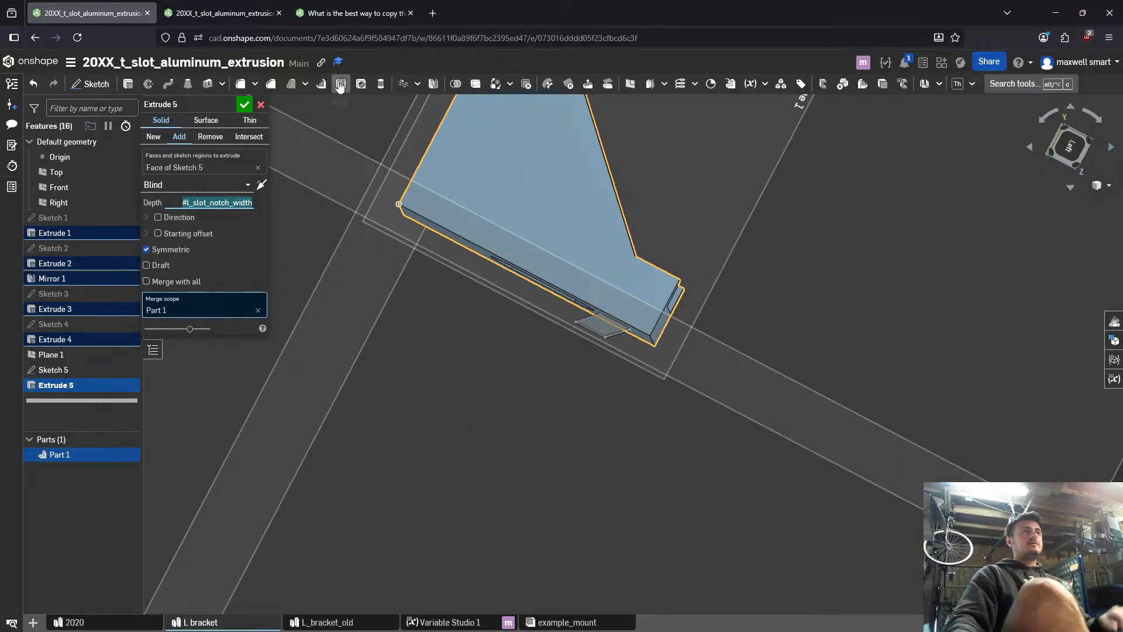
click(261, 104)
- Open the illuminator2 document from the documents list in a separate browser tab and display its illuminator assembly
right_drag(509, 387, 491, 337)
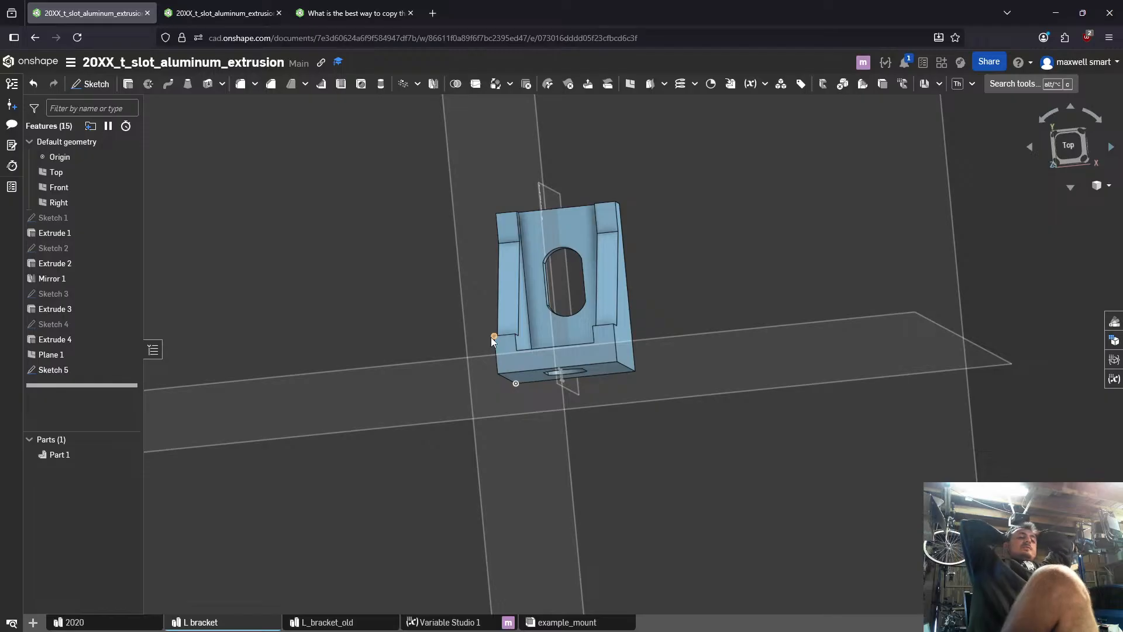
middle_click(31, 57)
drag(235, 6, 154, 11)
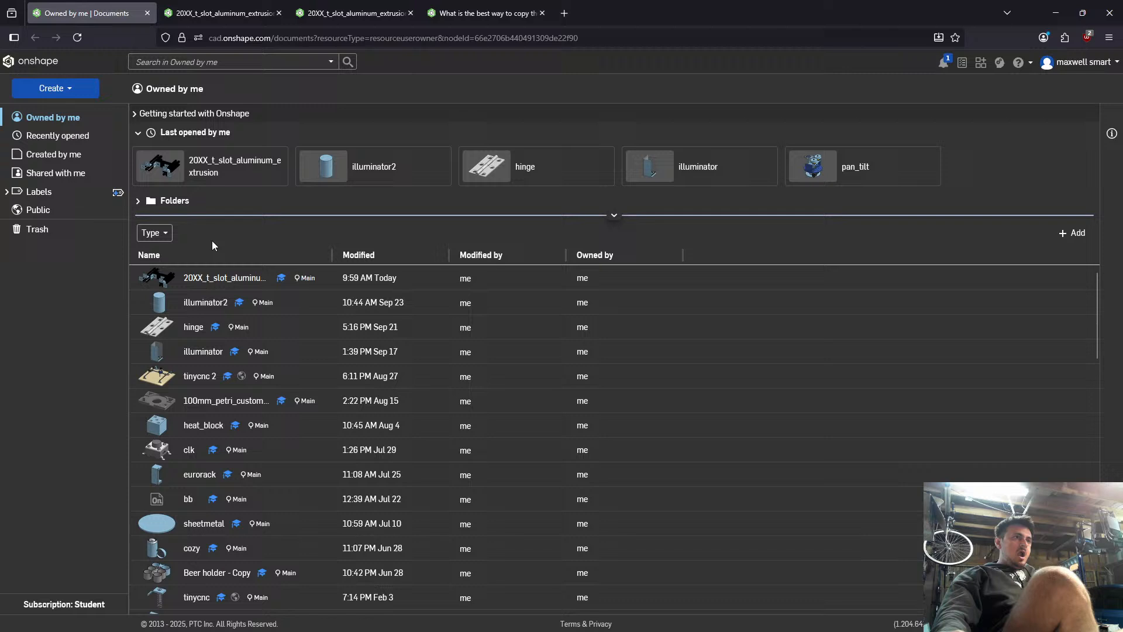
click(222, 278)
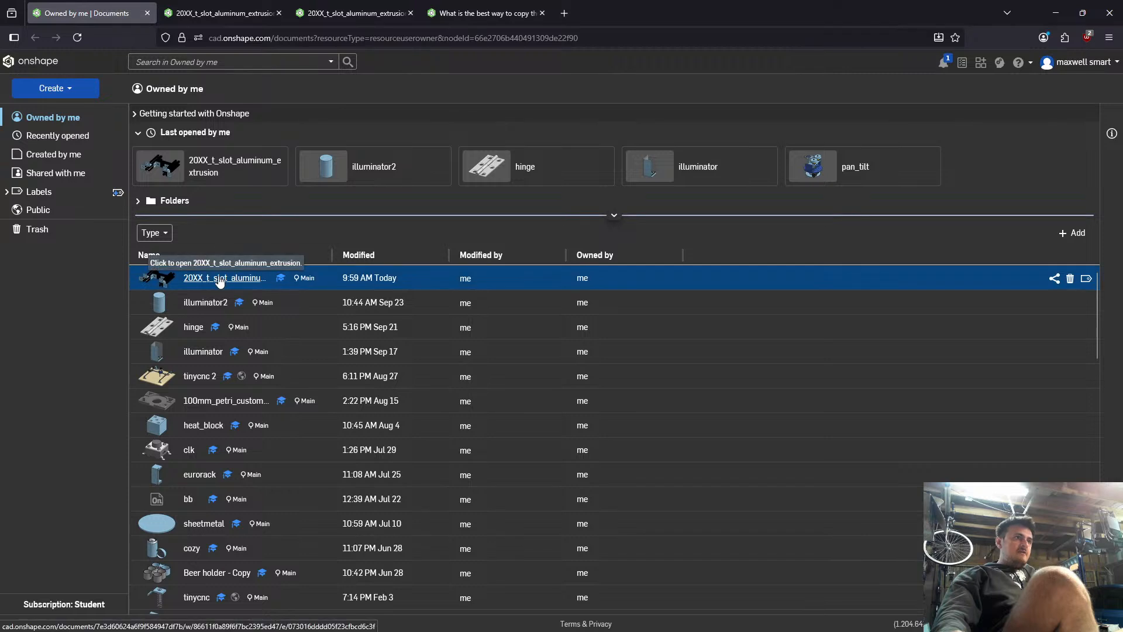
key(alt+Left)
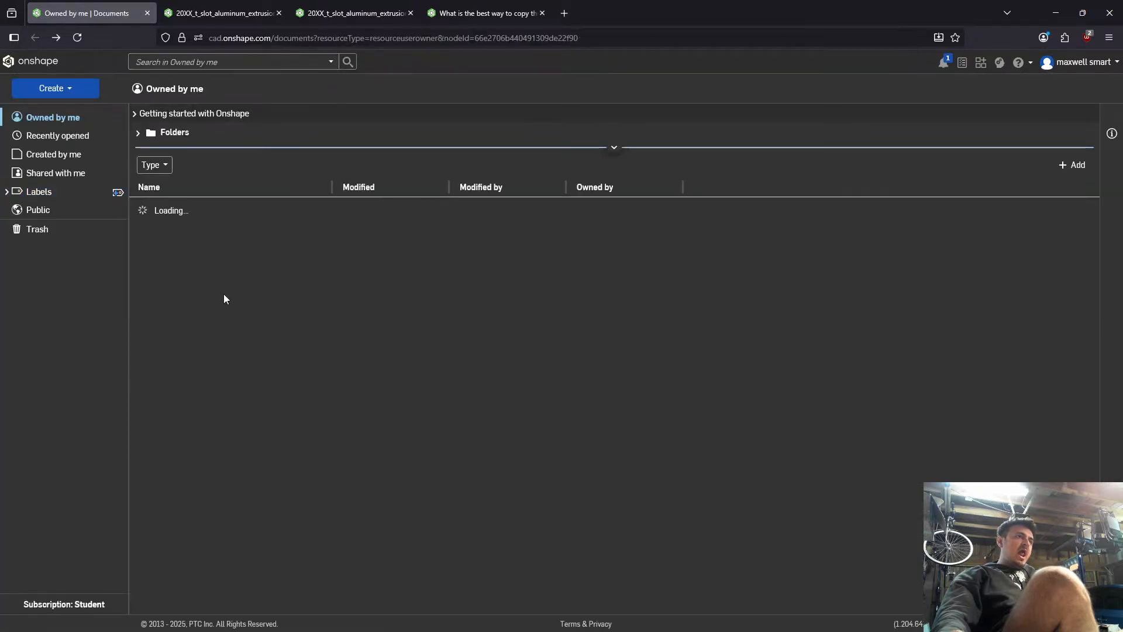
click(212, 304)
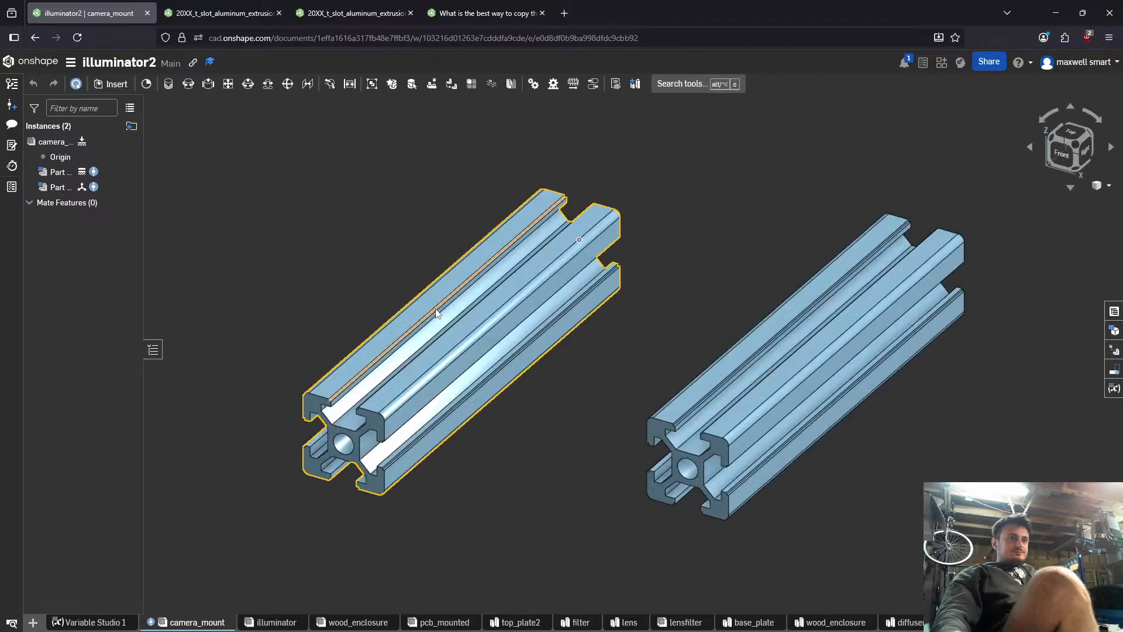
click(251, 620)
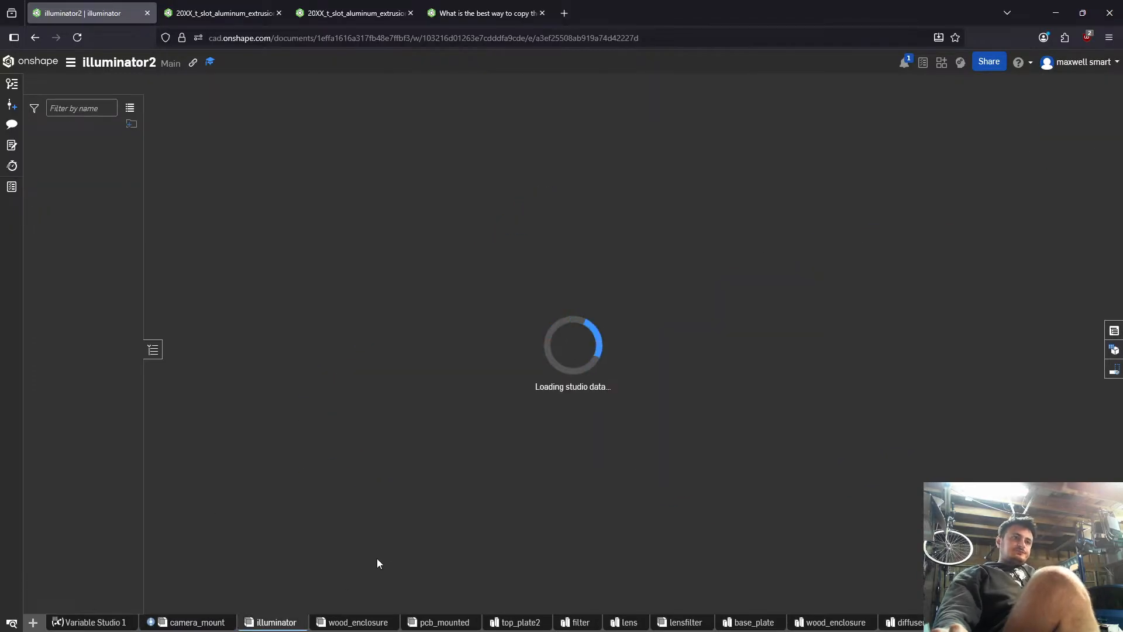
- Examine how the T-slot extrusion frame and its brackets sit on the illuminator enclosure's top plate
right_drag(576, 374, 475, 333)
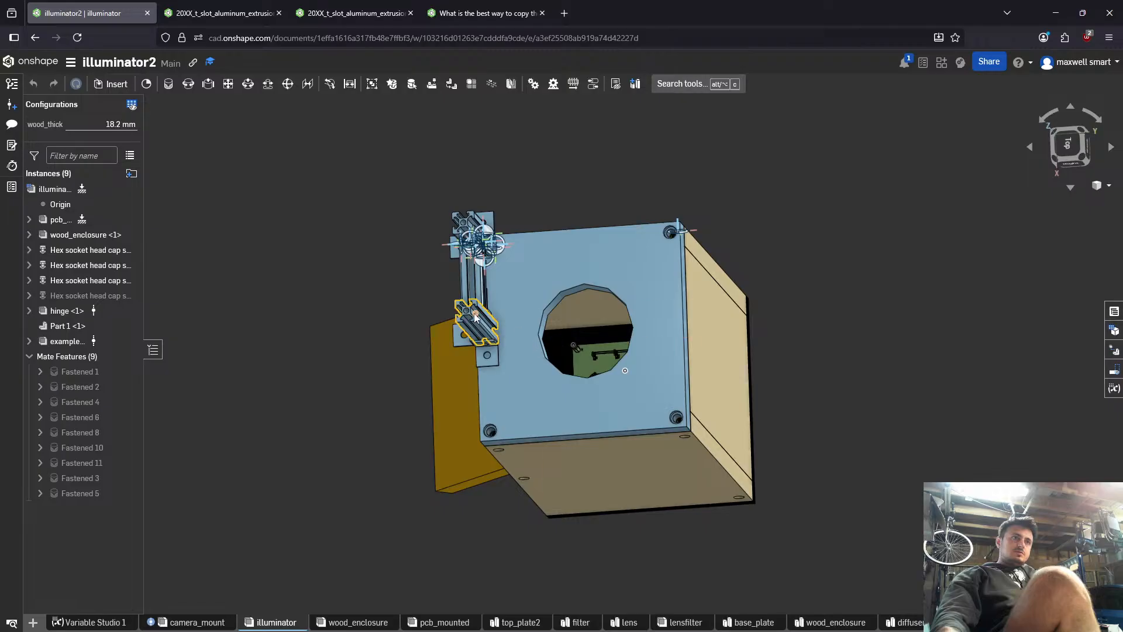
scroll(475, 318, up, 3)
right_drag(475, 317, 458, 290)
scroll(462, 328, up, 4)
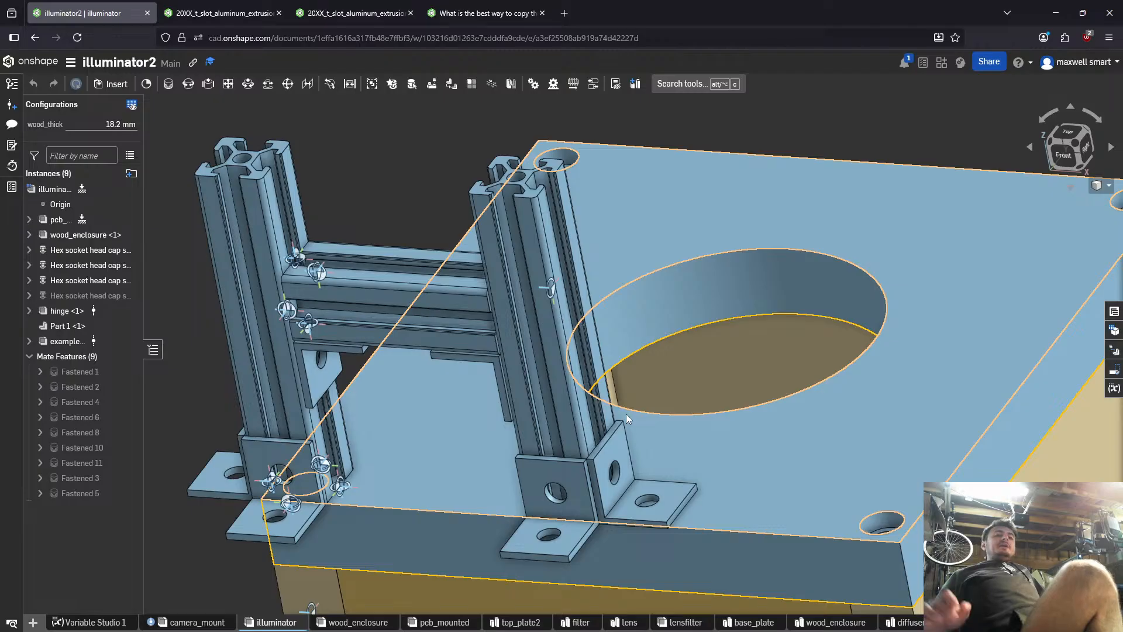
right_drag(886, 510, 923, 528)
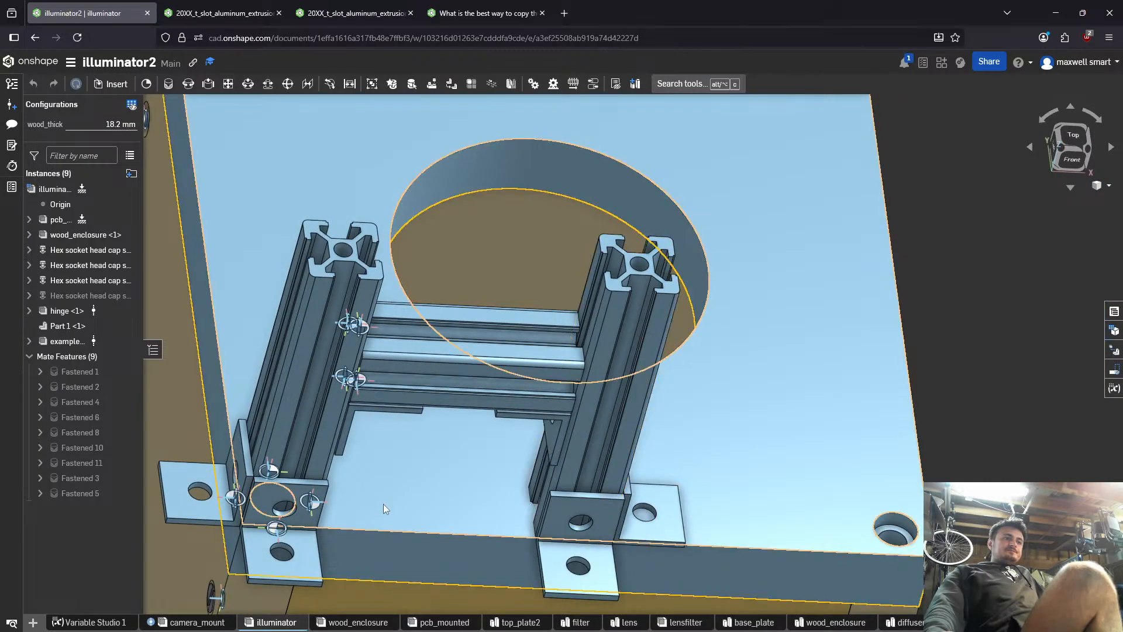
scroll(392, 509, down, 2)
right_drag(395, 511, 447, 507)
- Delete the top plate (Part 1) and the extrusion frame instance from the illuminator assembly
click(464, 508)
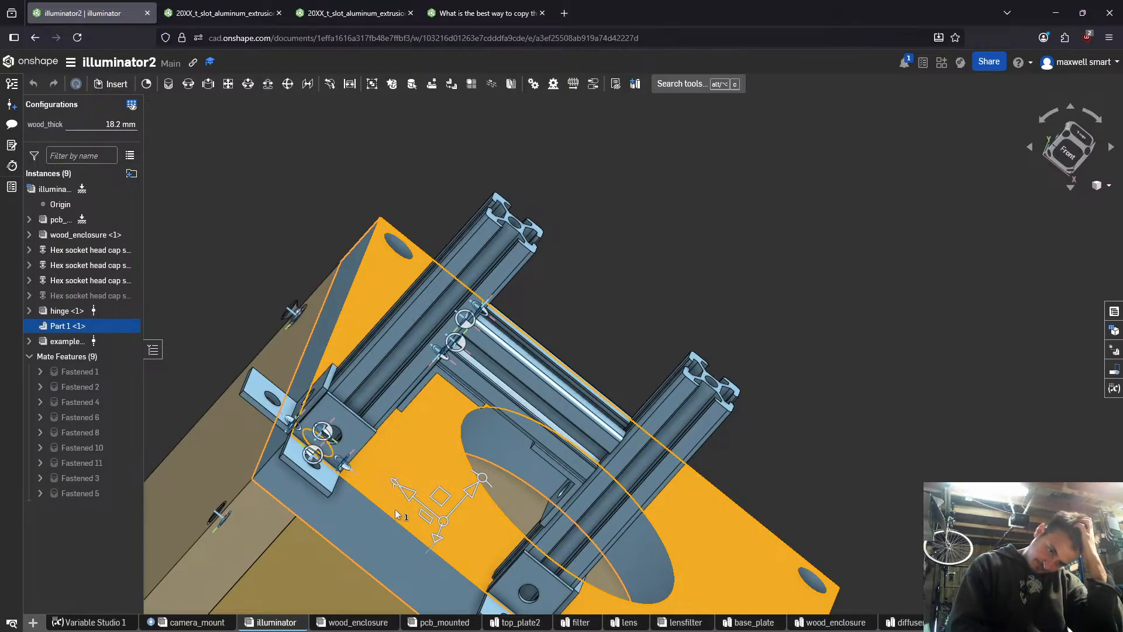
right_drag(403, 474, 250, 469)
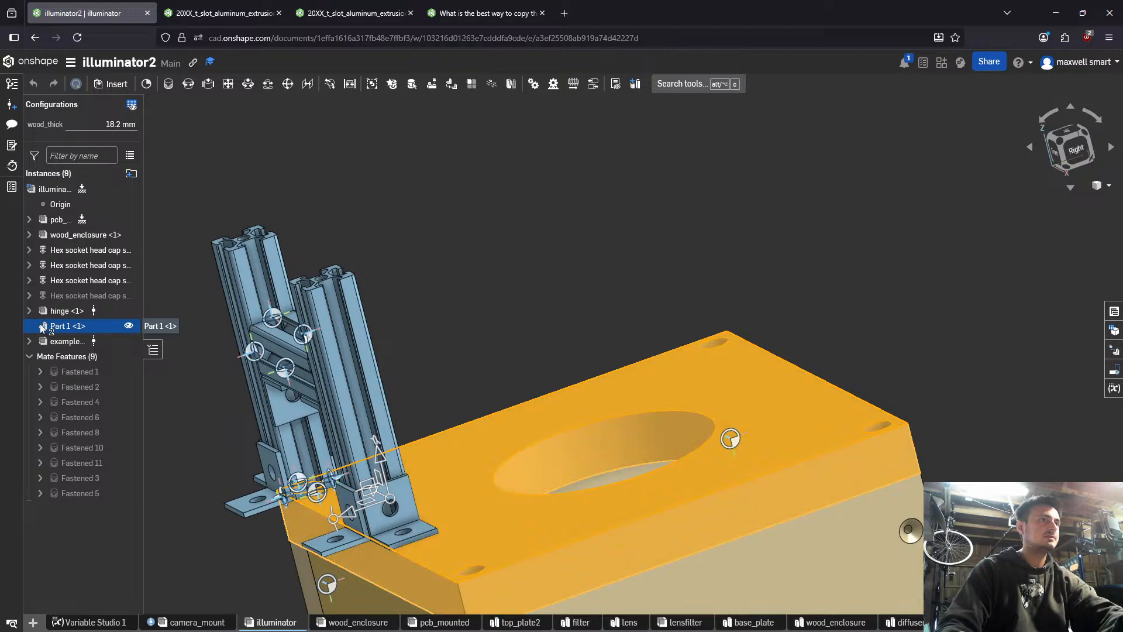
key(Delete)
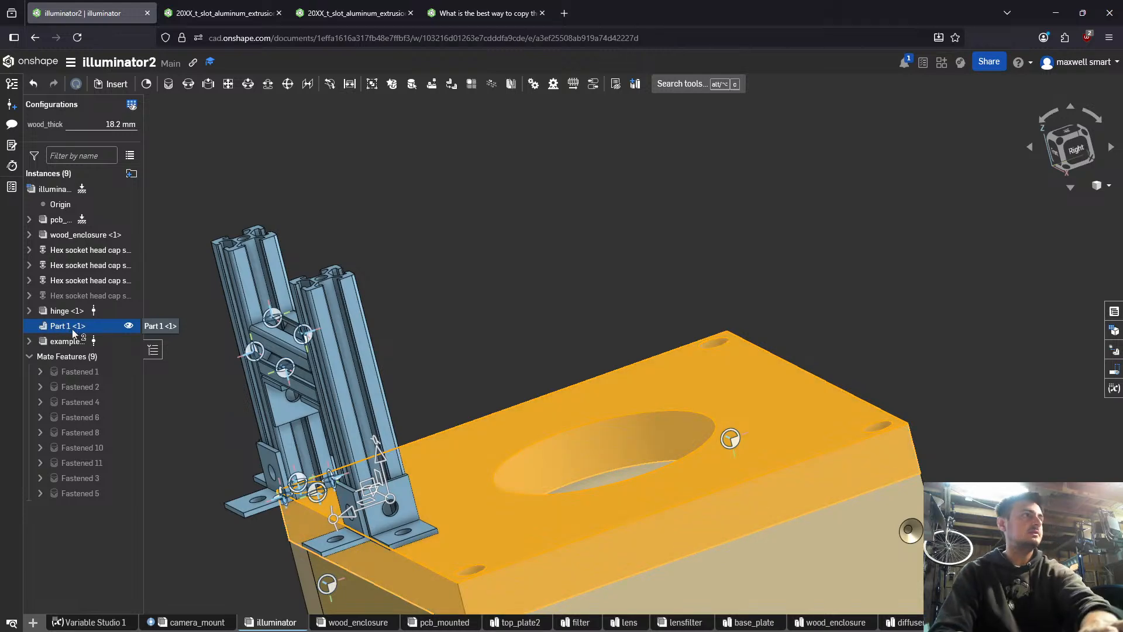
key(Delete)
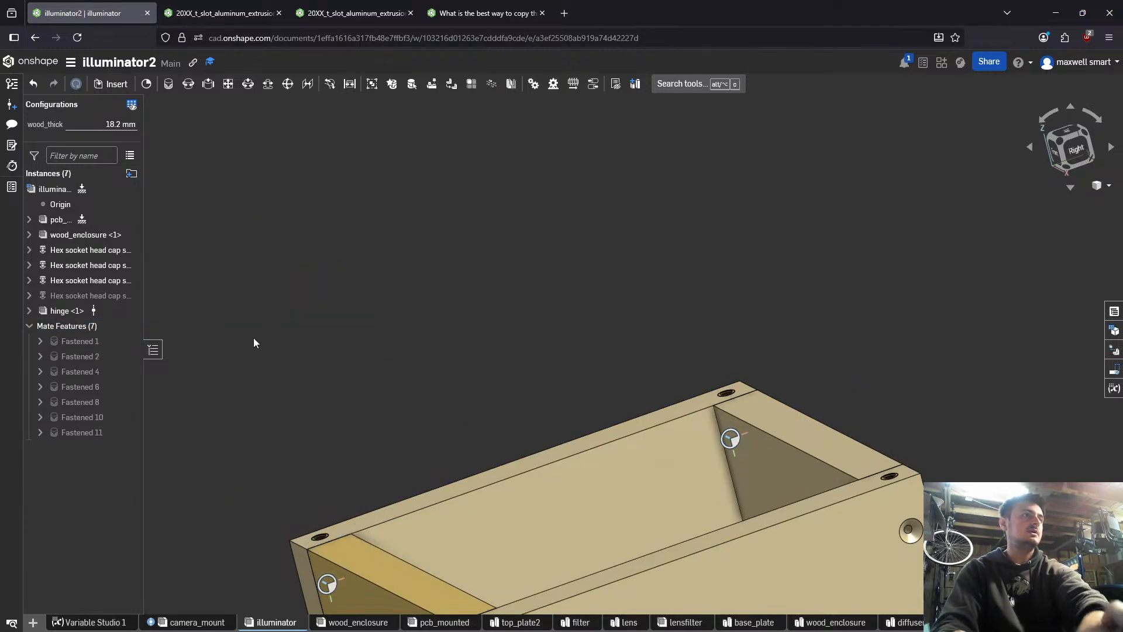
- Create a new part studio in the illuminator2 document and name it camera_mount
click(37, 622)
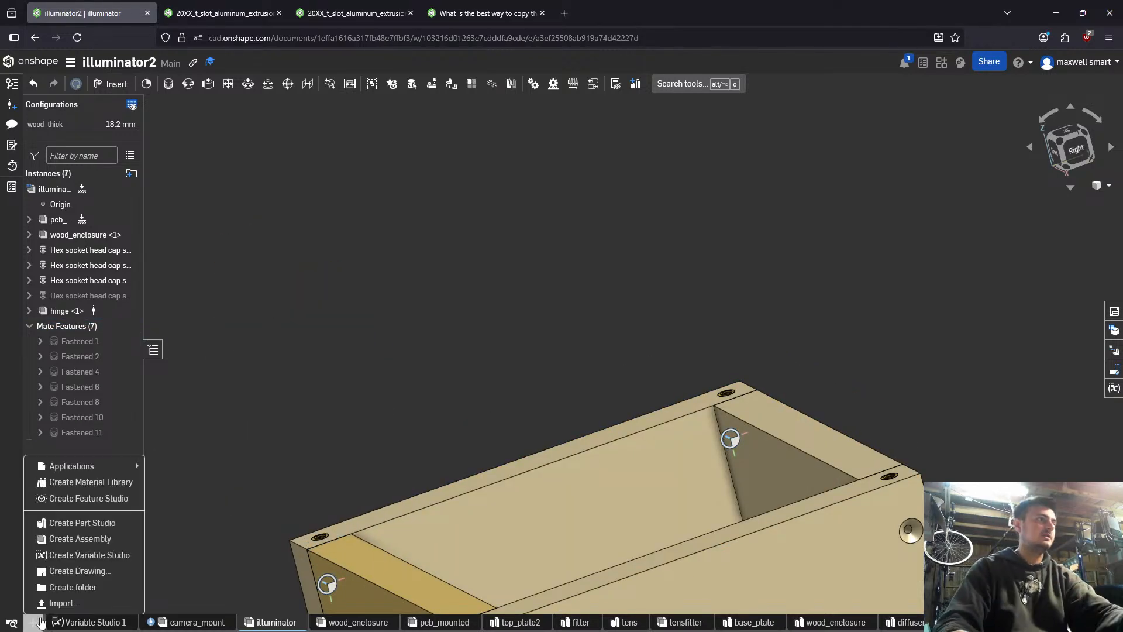
click(83, 524)
right_click(347, 624)
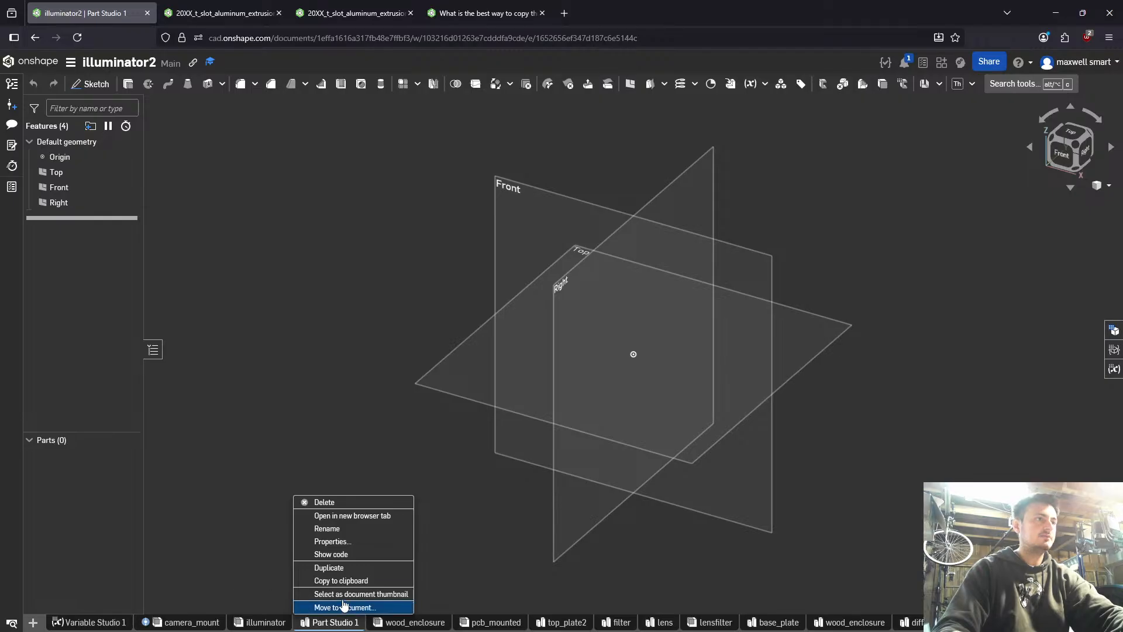
click(332, 529)
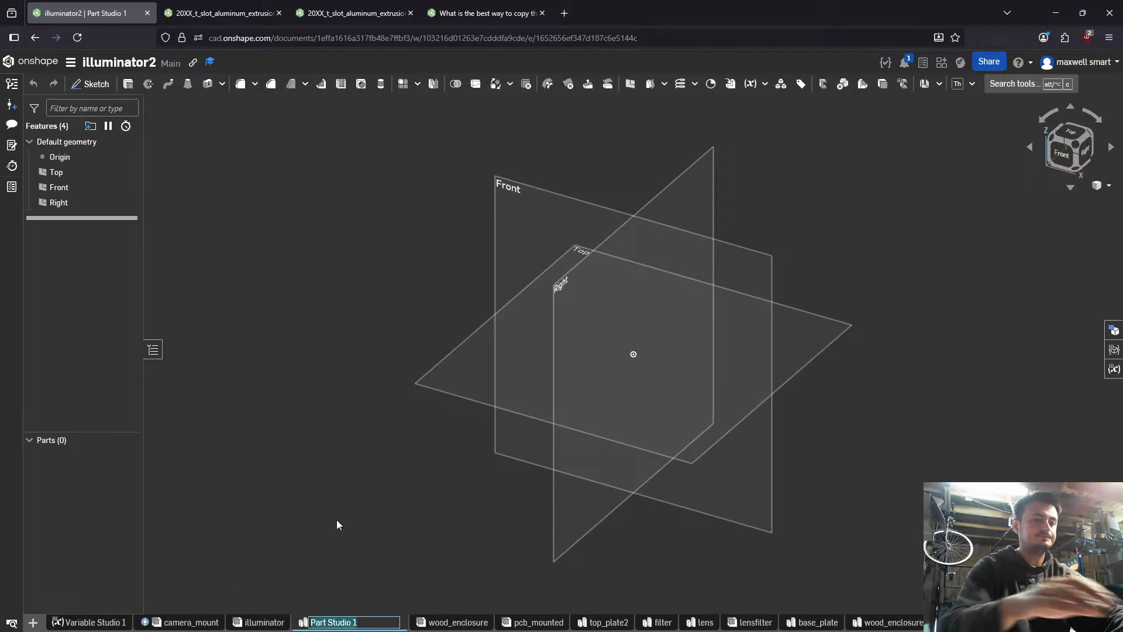
text(camera)
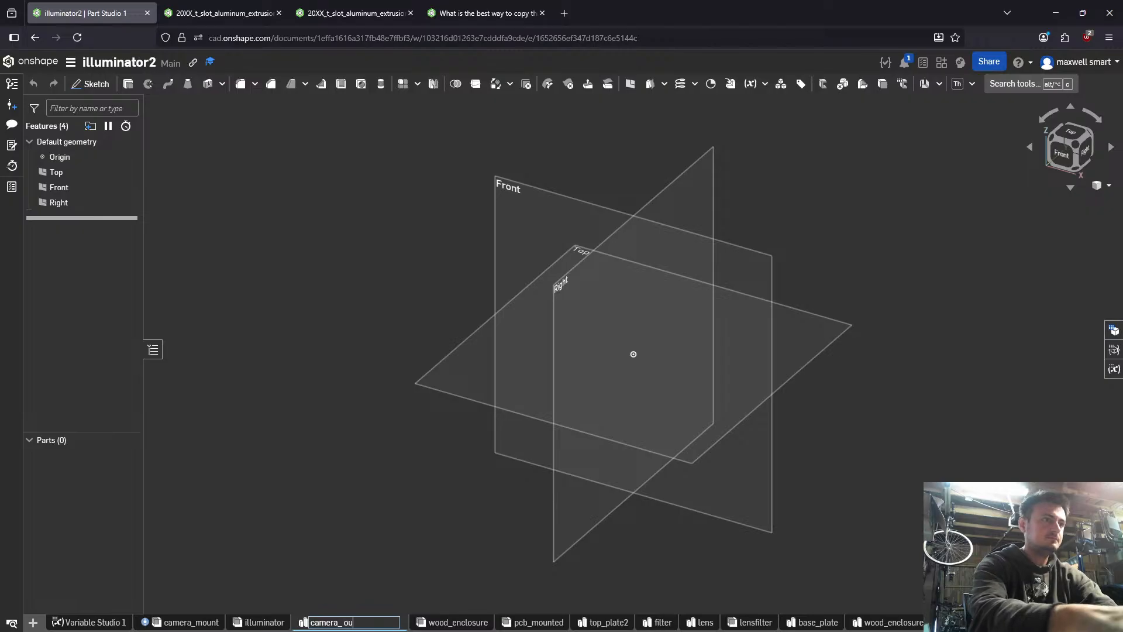
text(_mount)
key(Return)
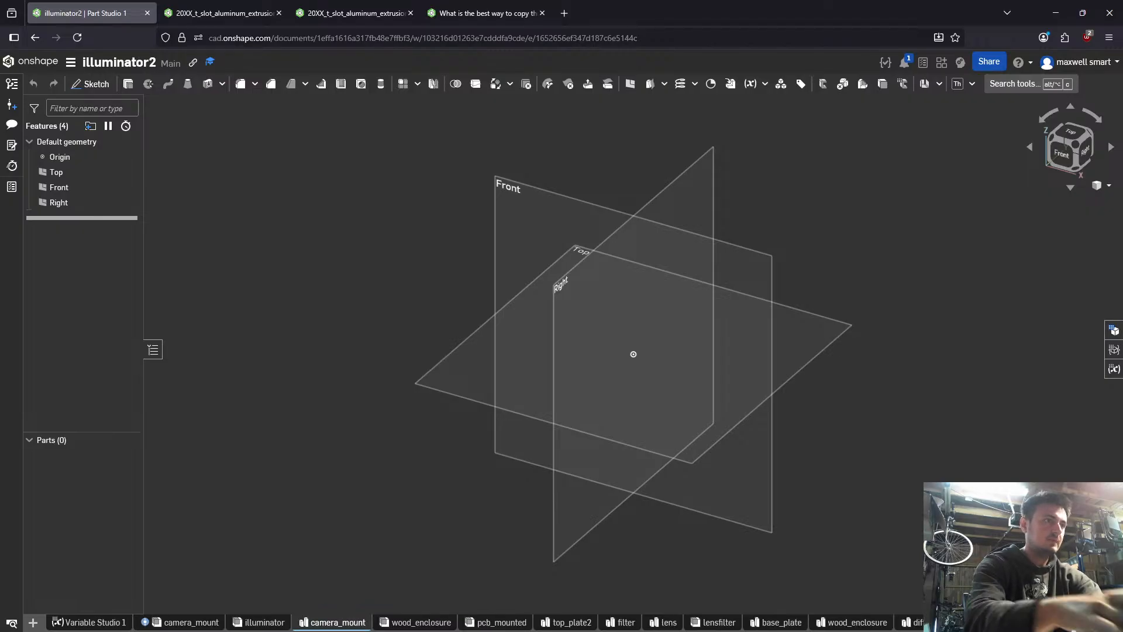
- Create a new assembly in the illuminator2 document and name it top
click(33, 622)
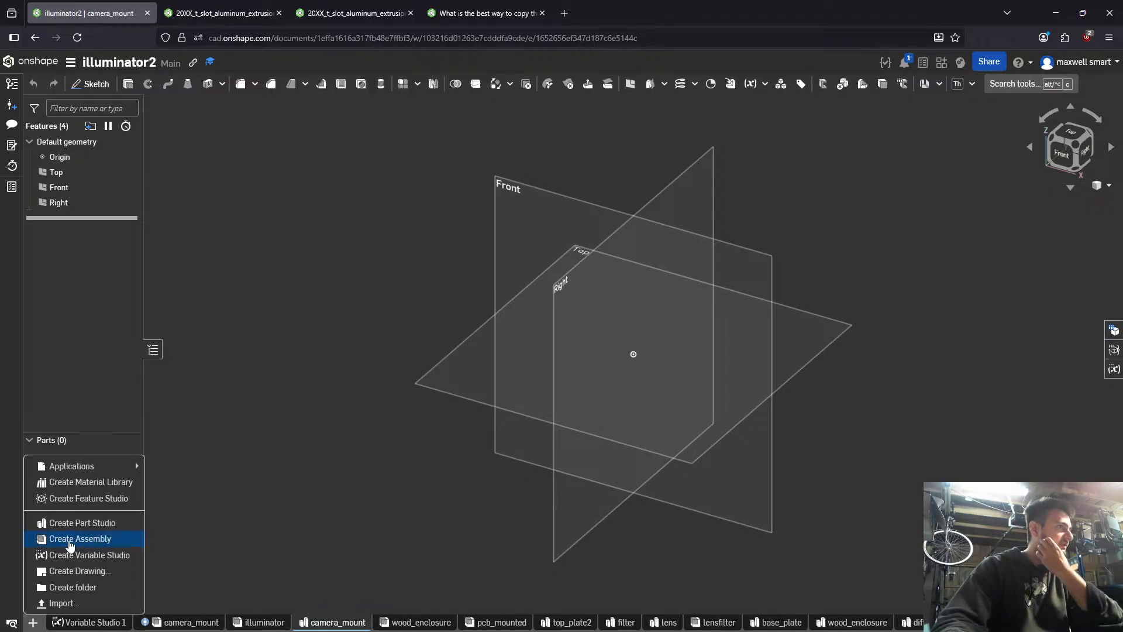
click(121, 537)
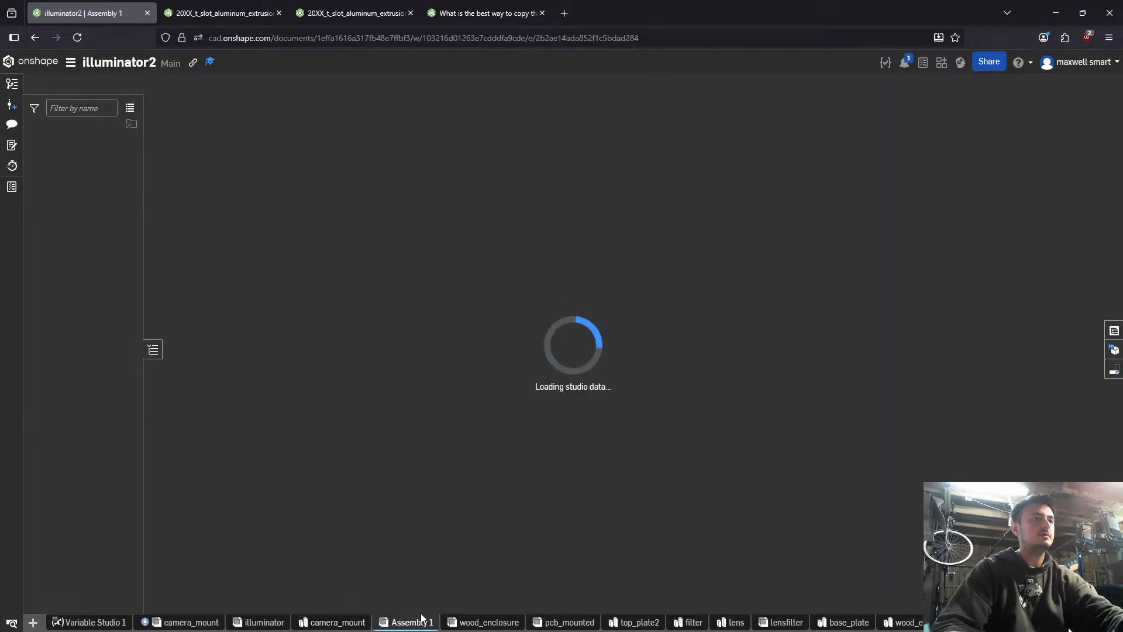
right_click(415, 618)
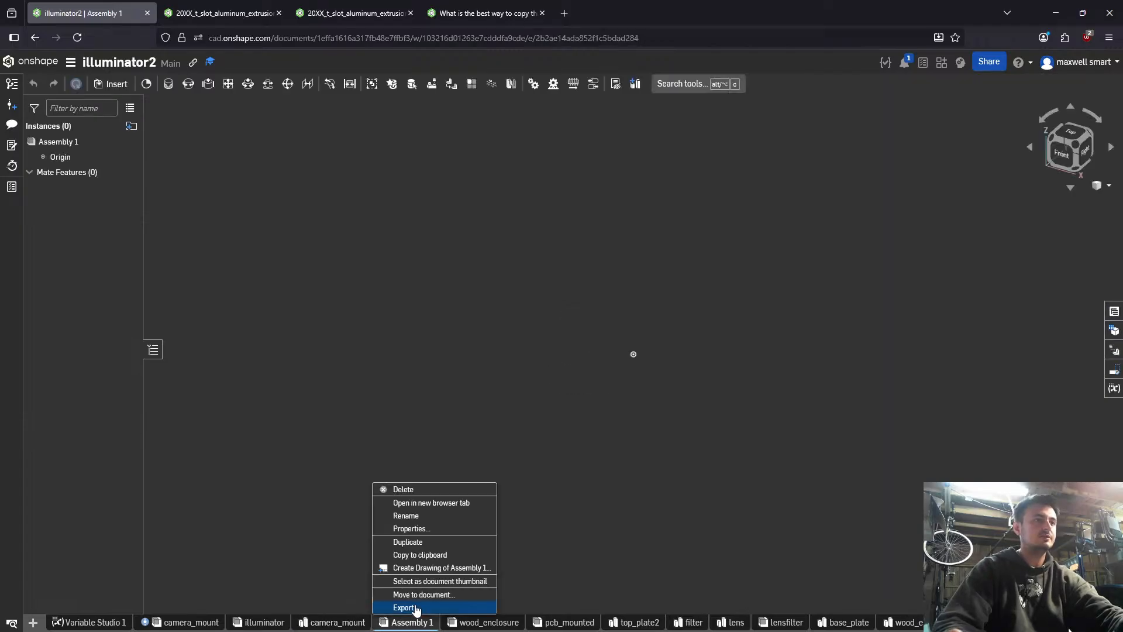
click(416, 516)
key(Return)
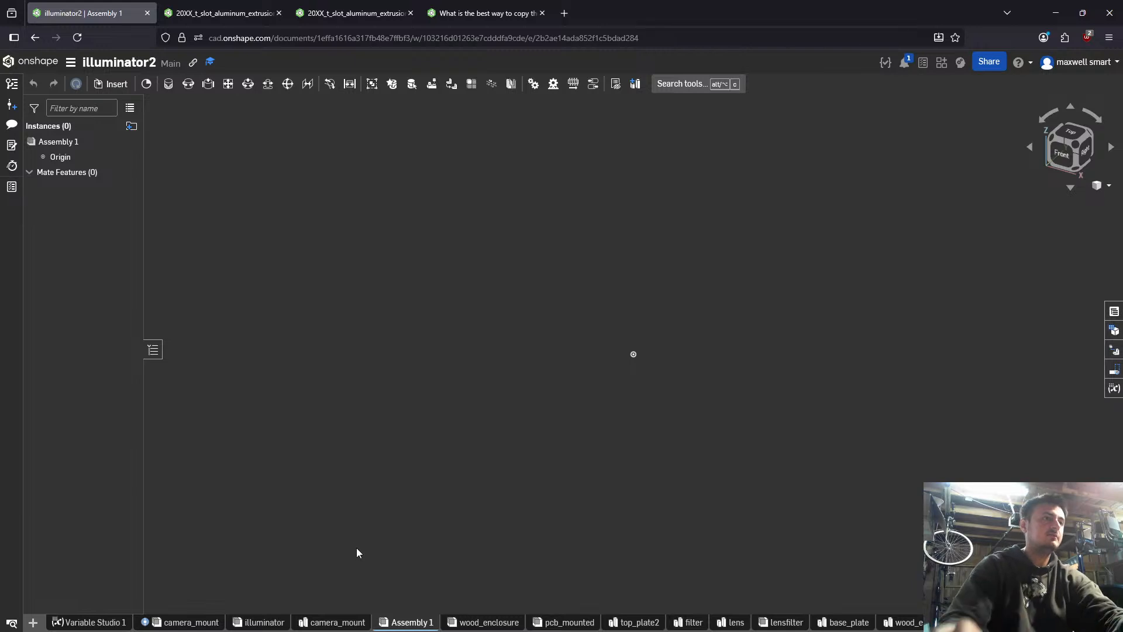
right_click(408, 623)
click(419, 517)
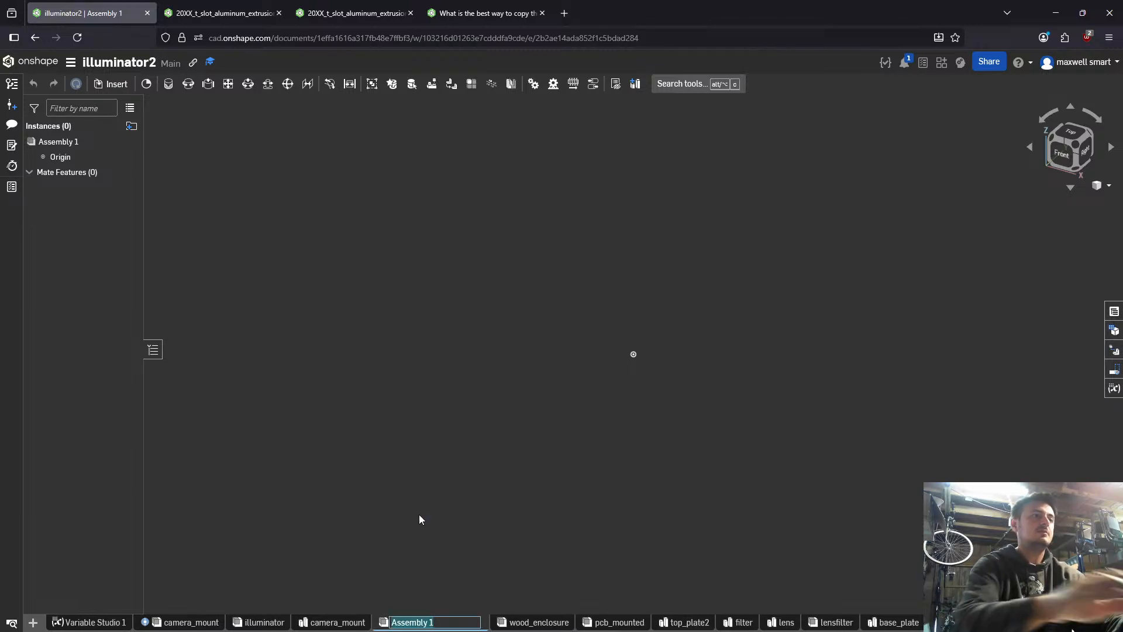
text(top)
key(Return)
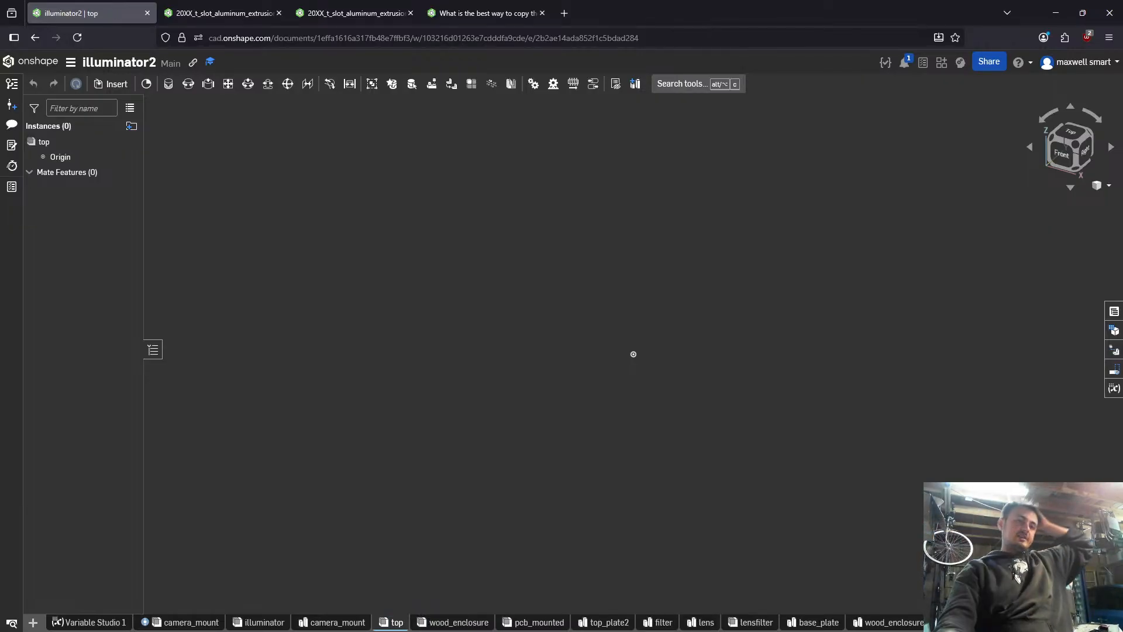
- Open the top_plate2 part studio and view the plate's top face with its central opening and corner holes
click(595, 627)
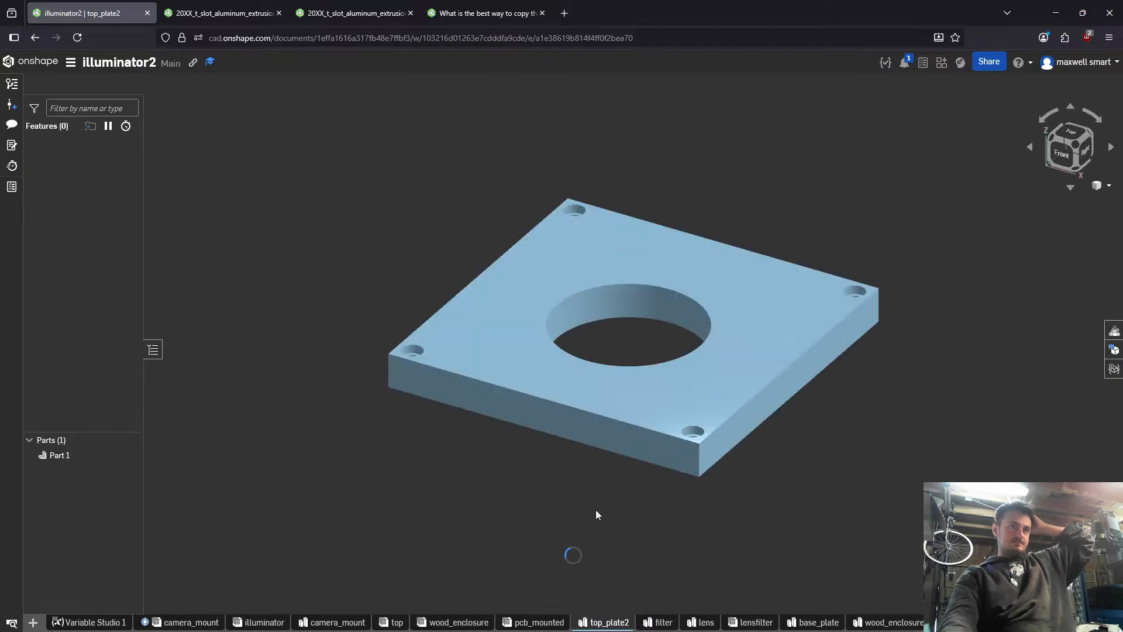
right_drag(595, 389, 557, 546)
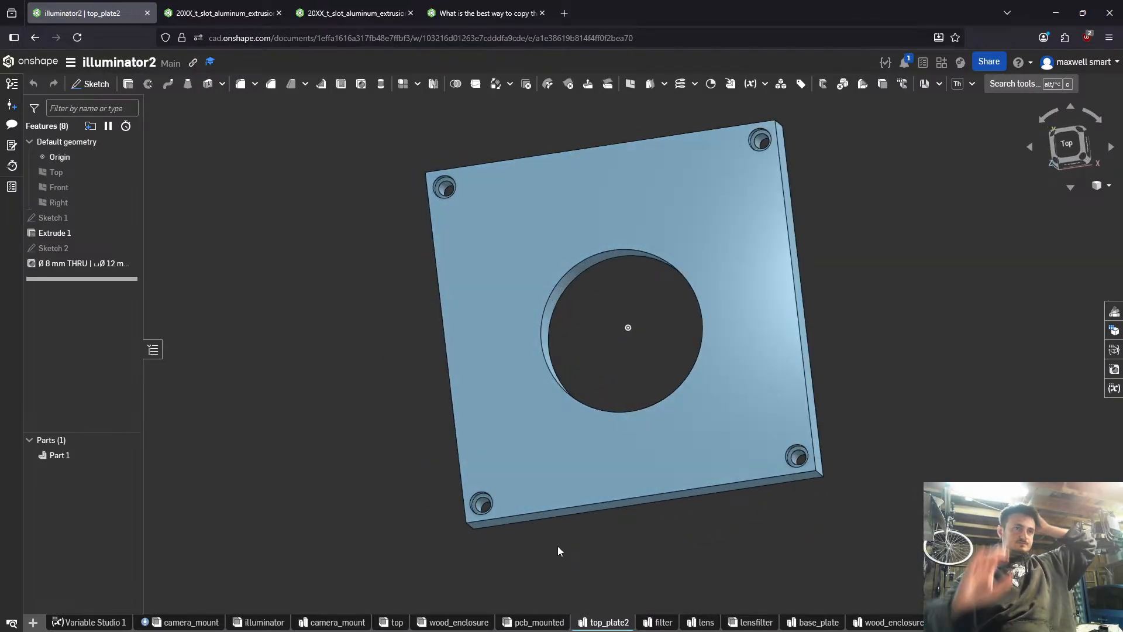
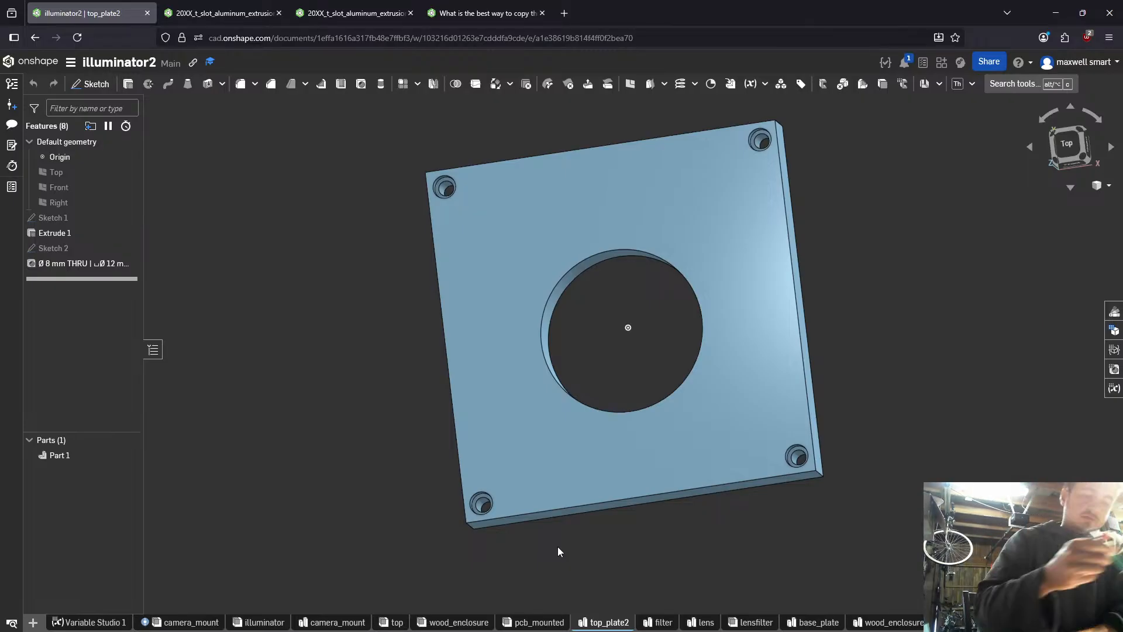
- Measure across the plate between its two opposite side faces
right_drag(585, 402, 617, 434)
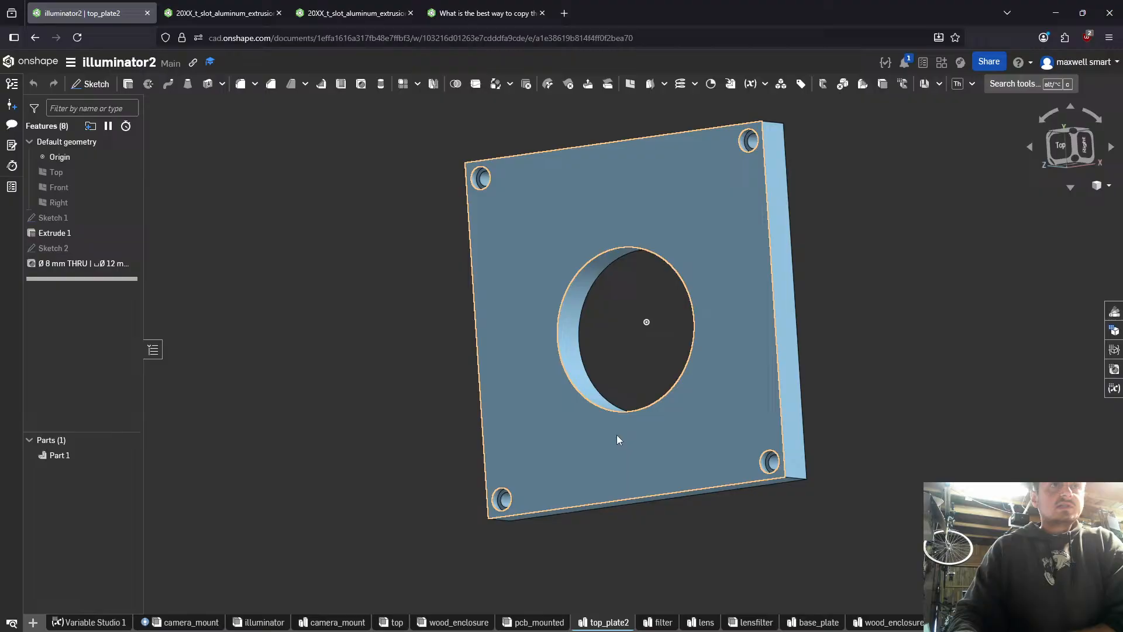
click(784, 393)
right_drag(822, 389, 648, 391)
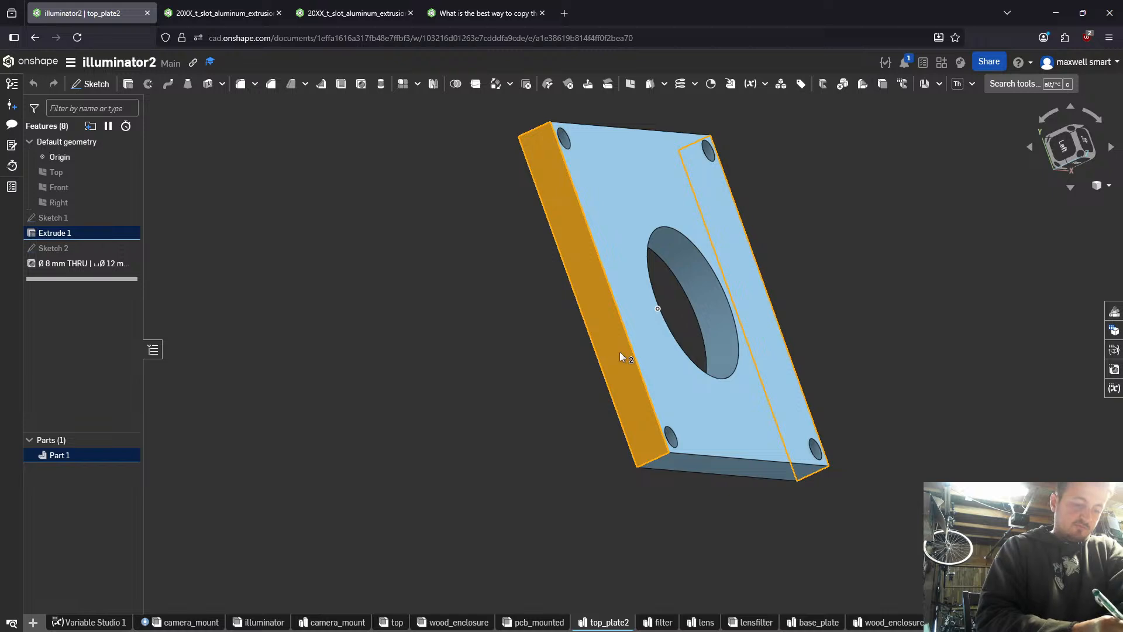
right_drag(619, 352, 467, 360)
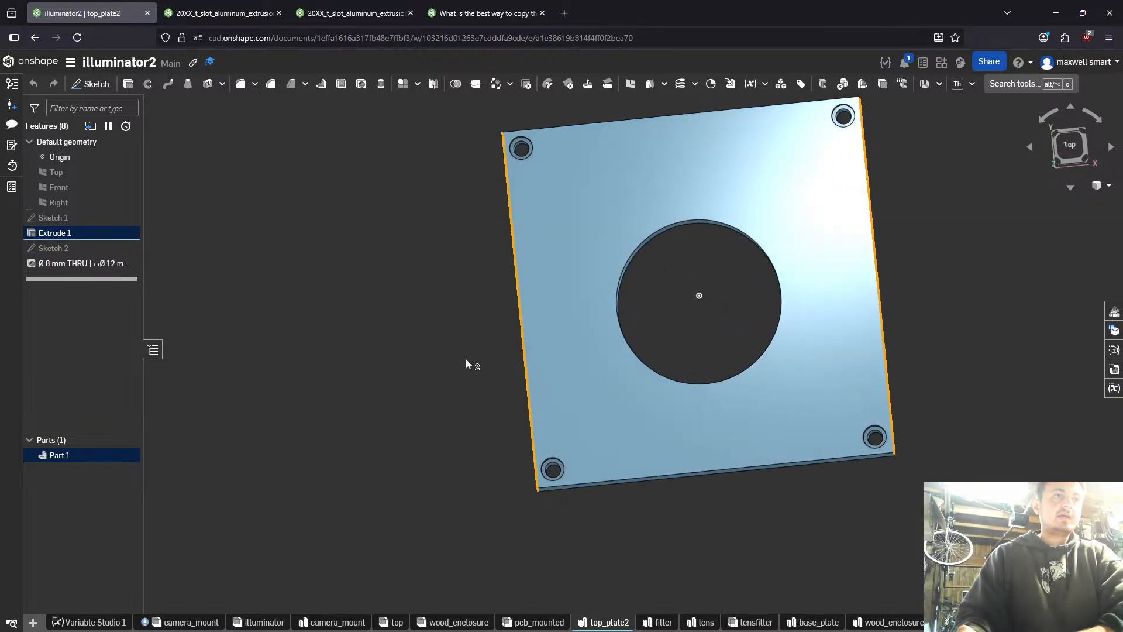
- Measure the gaps between the central opening's rim and the plate's two opposite side edges
right_drag(774, 416, 949, 344)
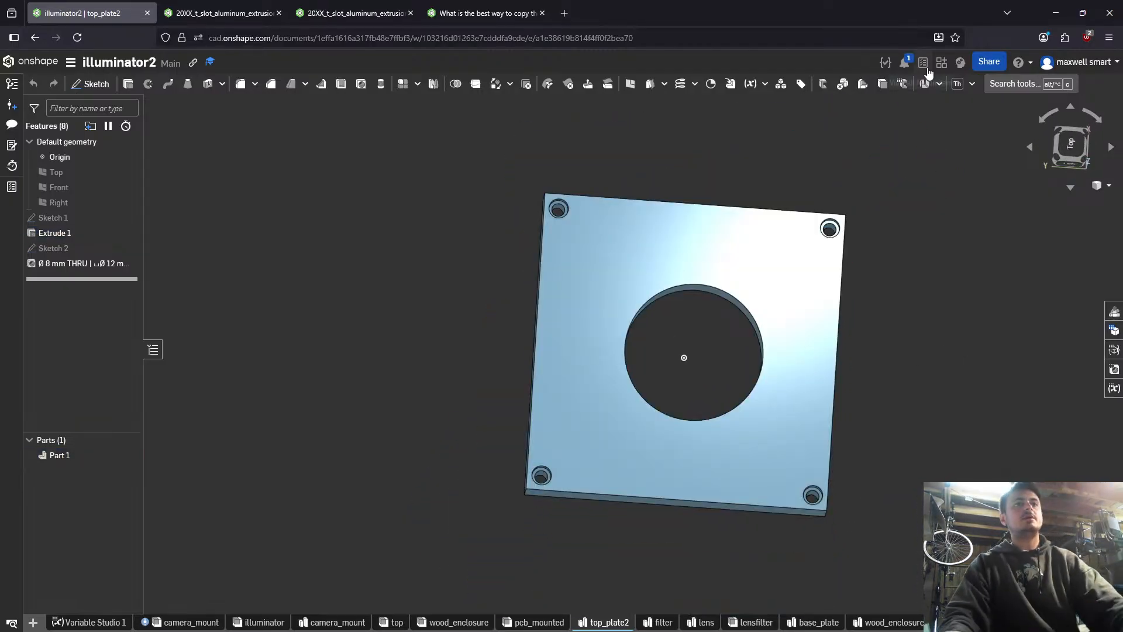
right_drag(914, 269, 837, 278)
scroll(770, 331, up, 3)
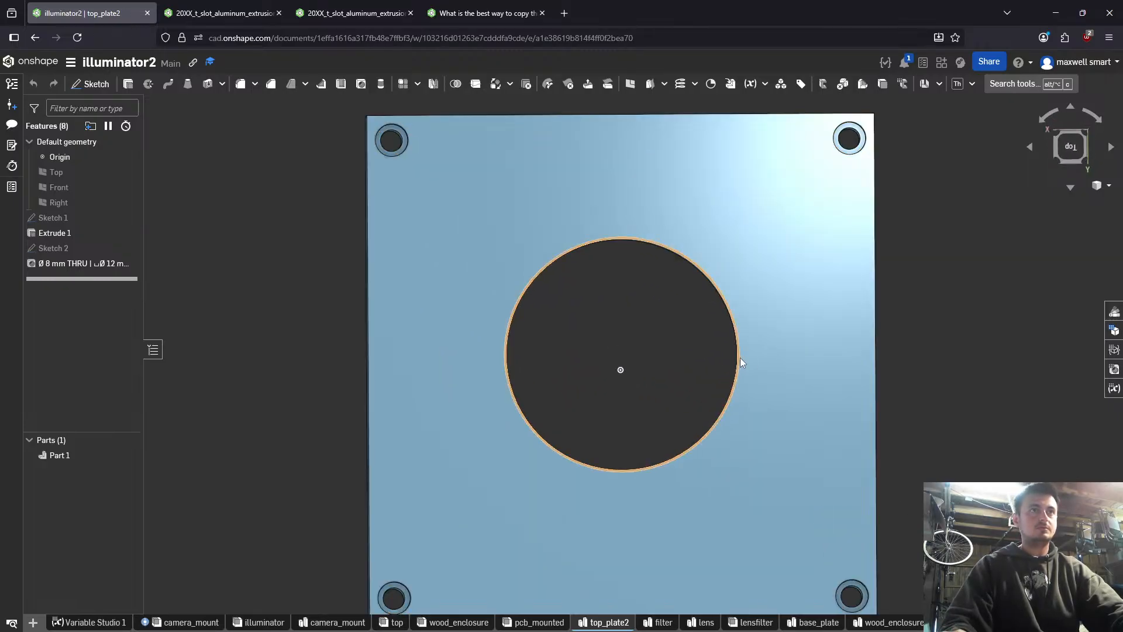
click(739, 357)
click(835, 357)
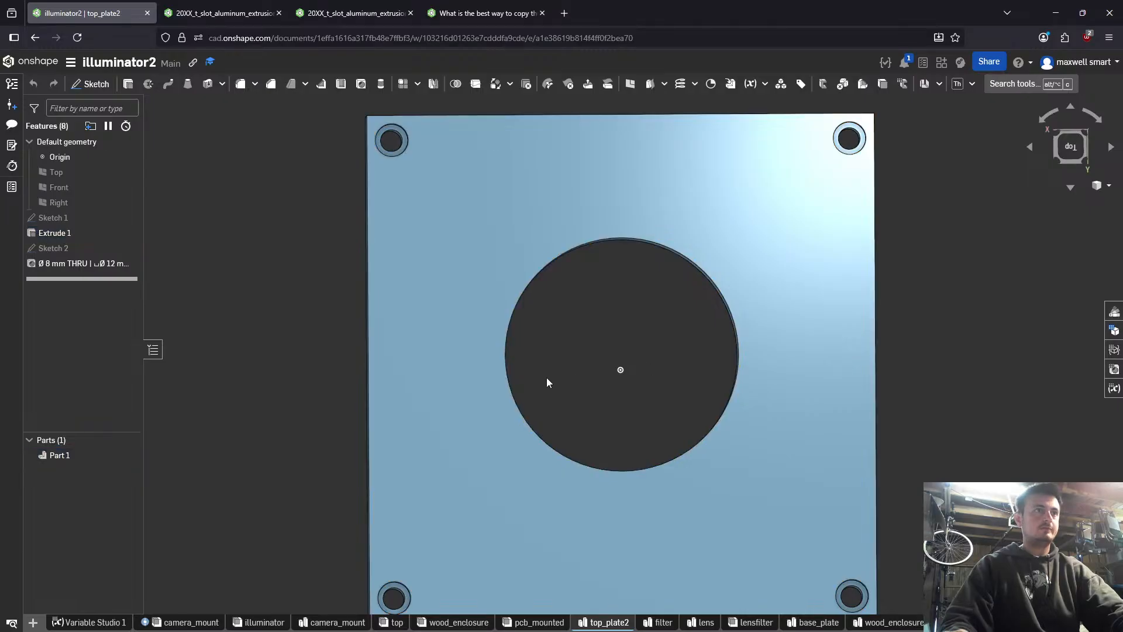
click(505, 364)
click(365, 338)
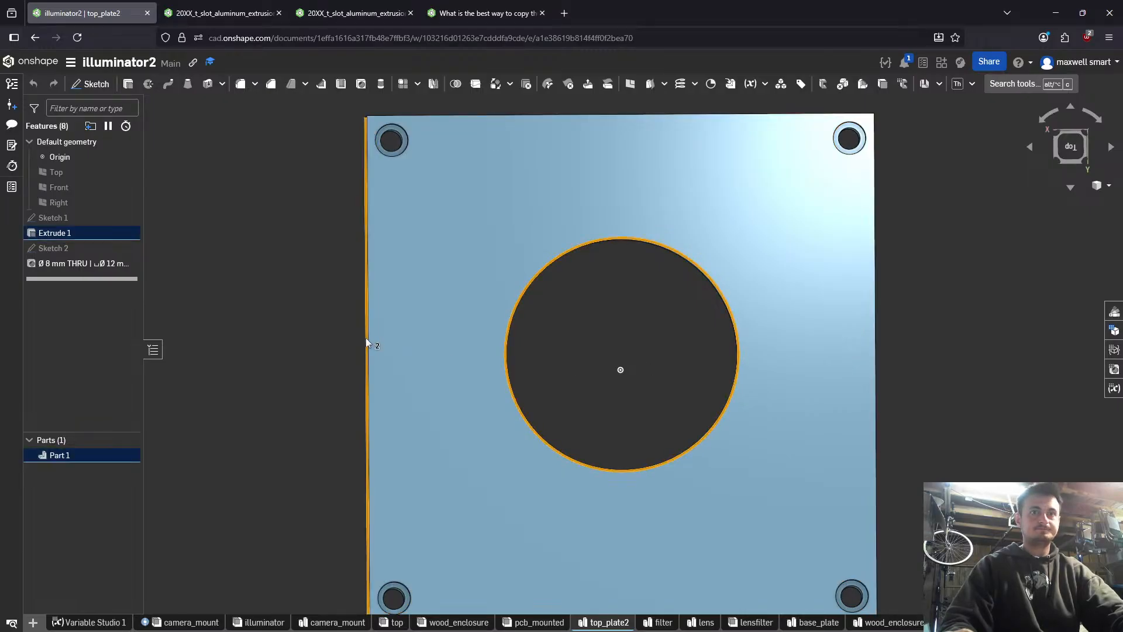
right_drag(366, 338, 379, 333)
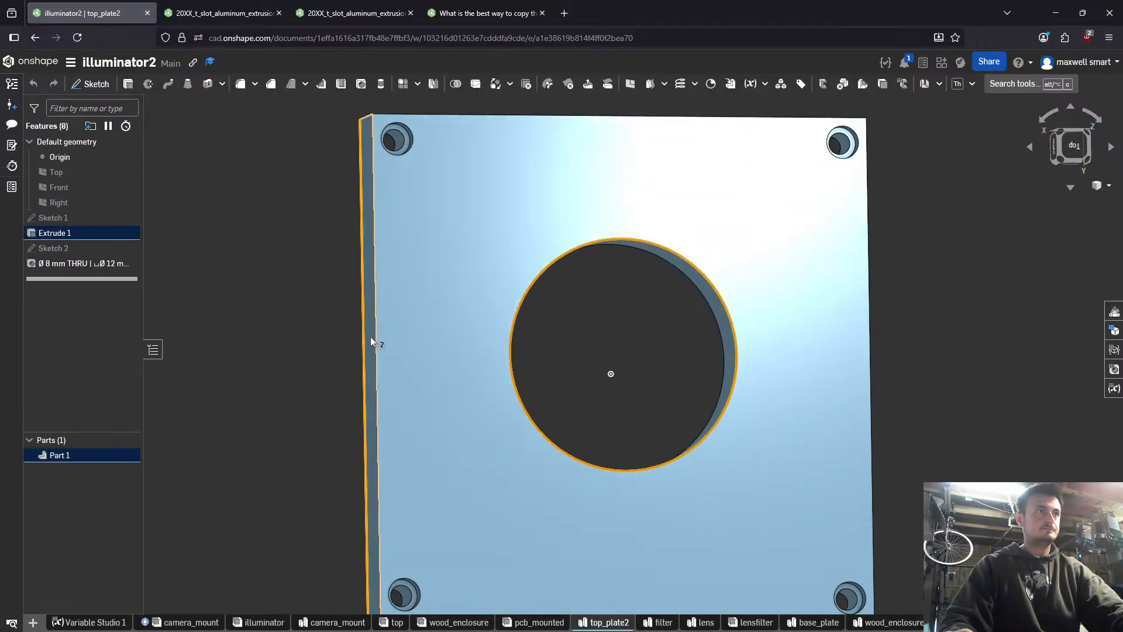
right_click(364, 339)
click(513, 372)
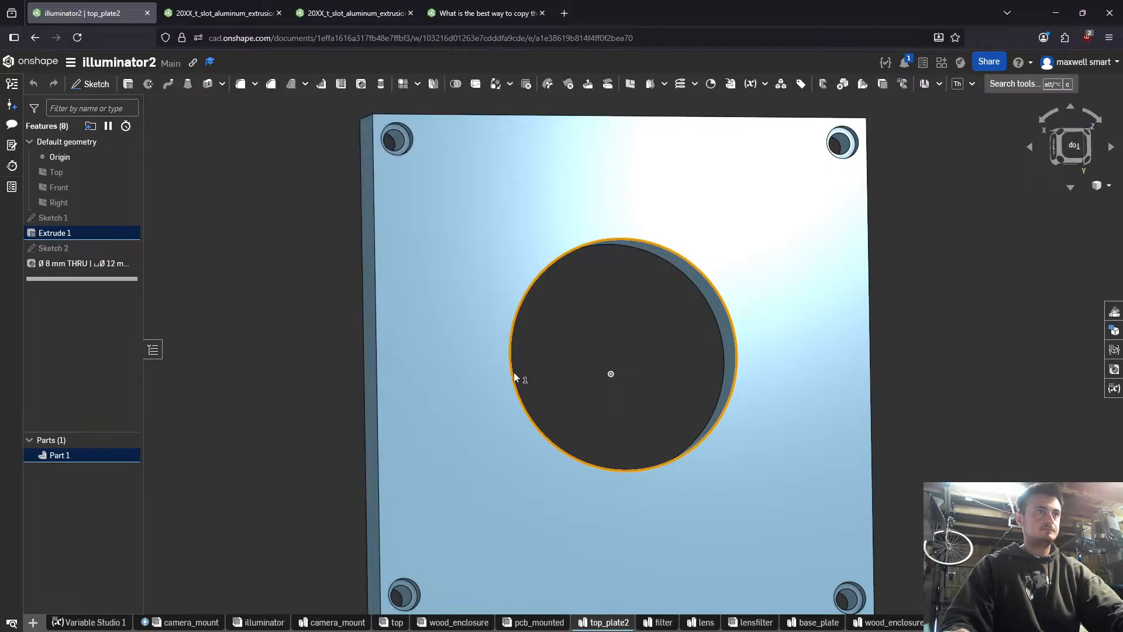
click(512, 372)
click(512, 369)
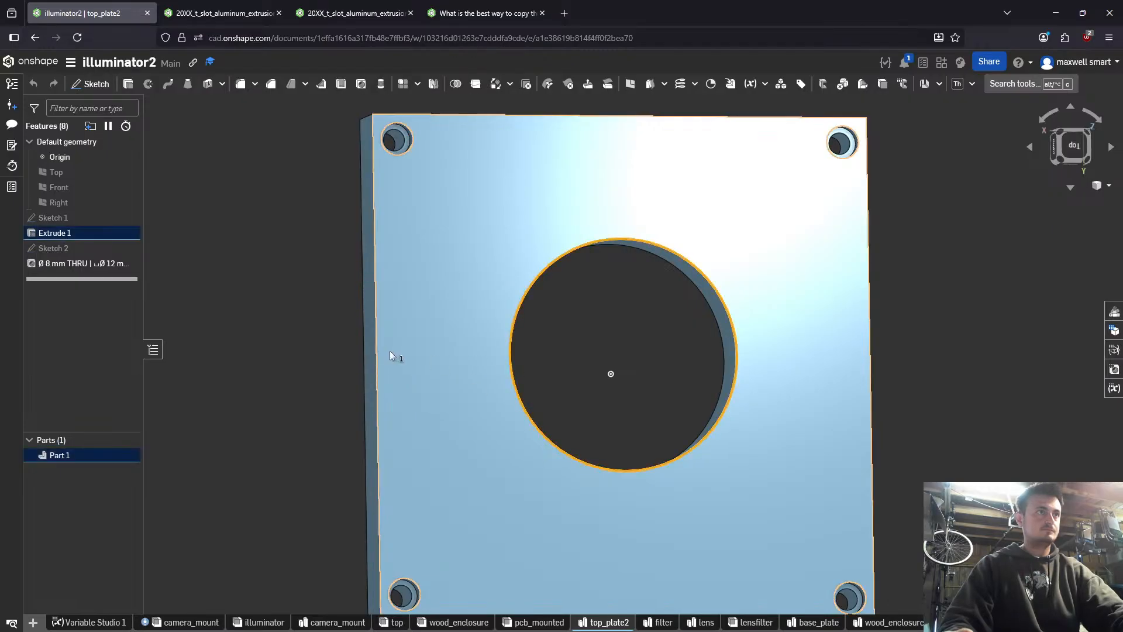
click(377, 352)
- Measure the gap between the central opening's rim and the adjacent end edge of the plate
click(609, 272)
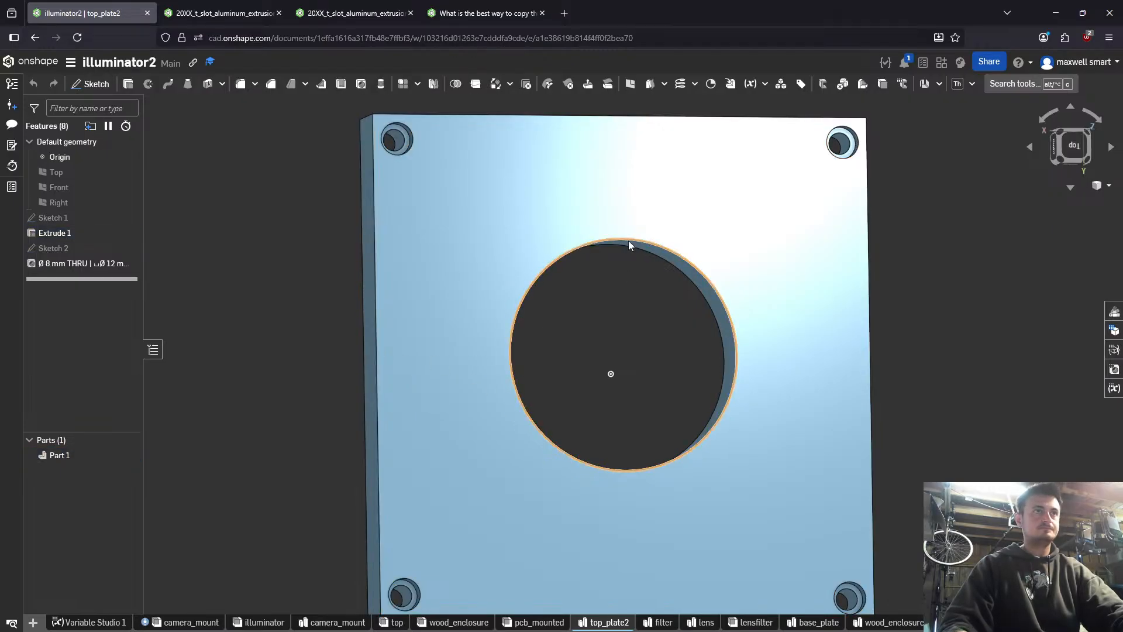
click(628, 242)
click(610, 117)
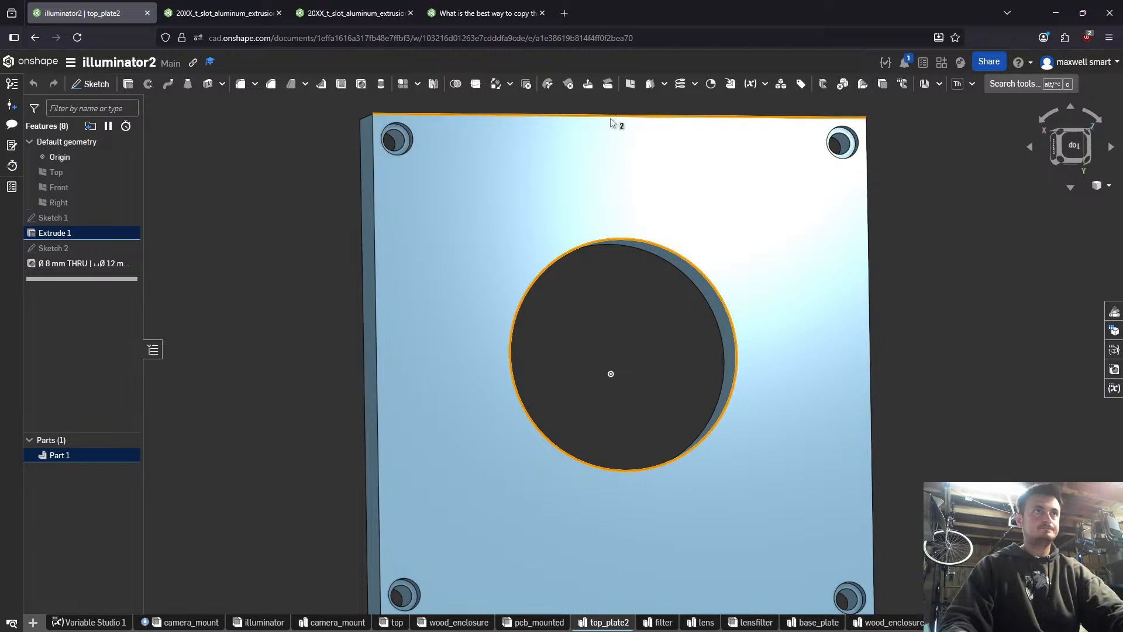
- Start a sketch on the plate's counterbored face and draw a text box between the central opening and the nearby edge
scroll(619, 178, down, 3)
middle_drag(620, 228, 591, 189)
click(589, 269)
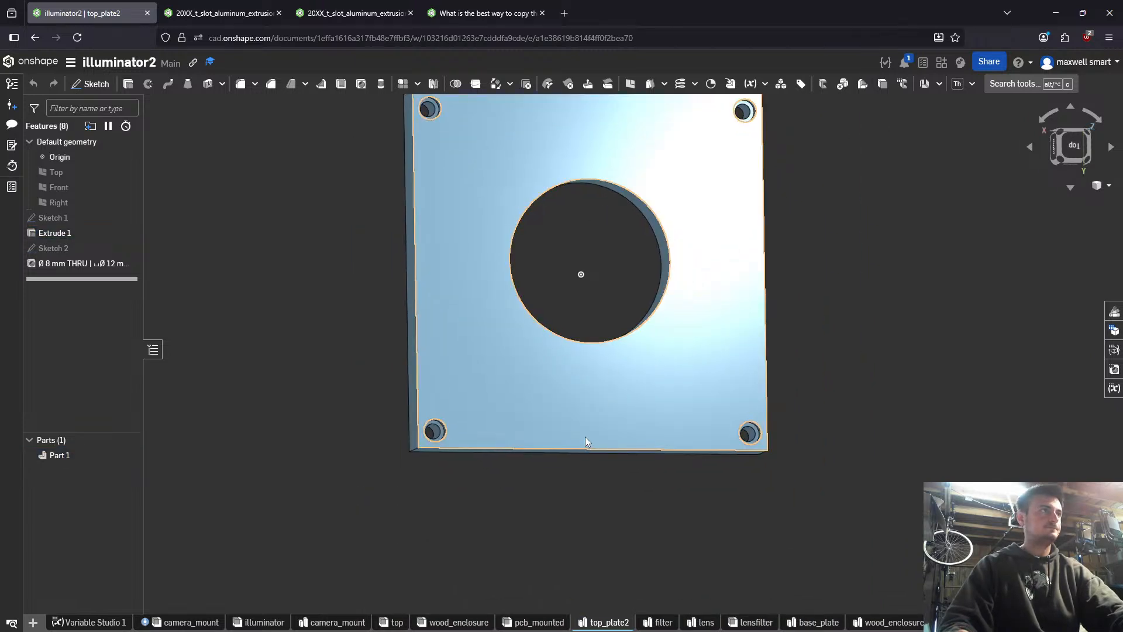
click(585, 436)
key(shift+s)
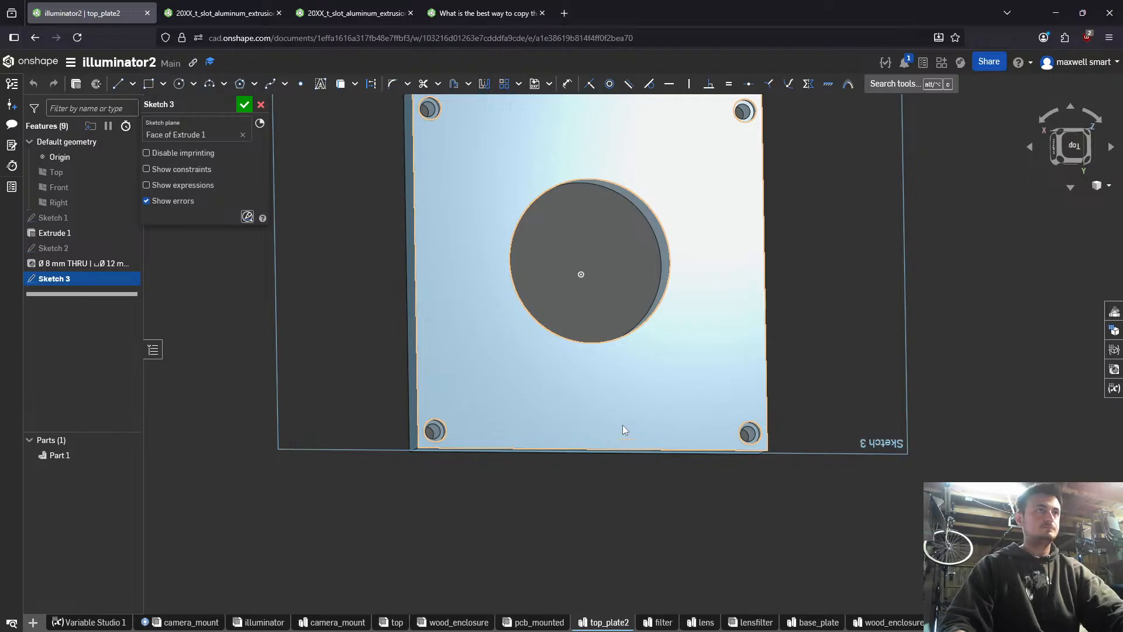
key(n)
key(alt+c)
text(te)
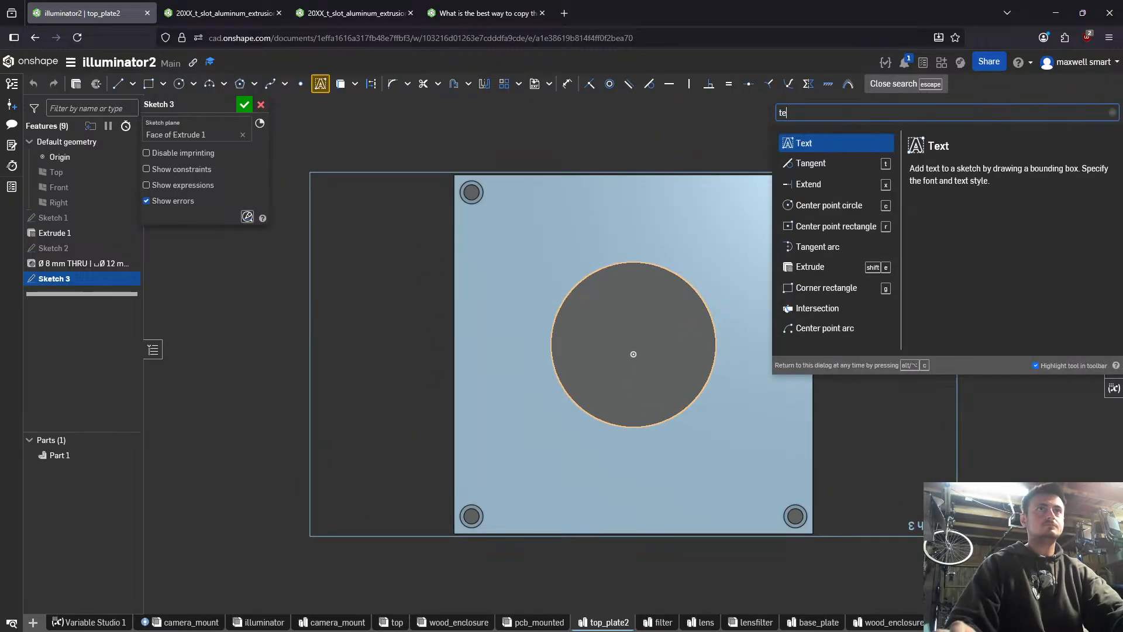
click(840, 143)
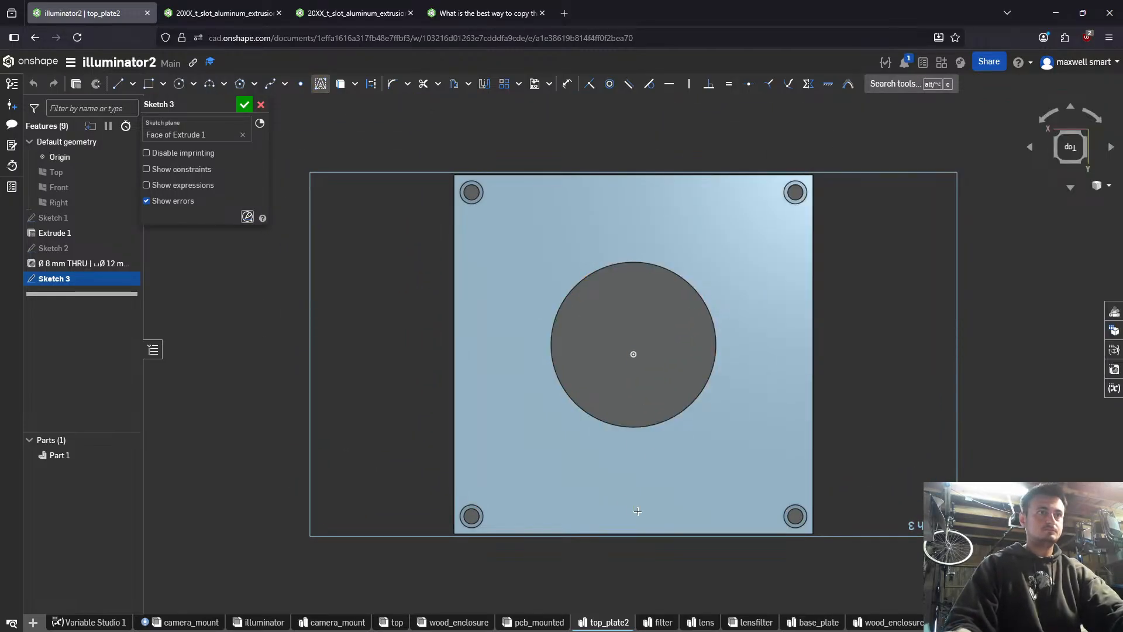
drag(633, 511, 685, 485)
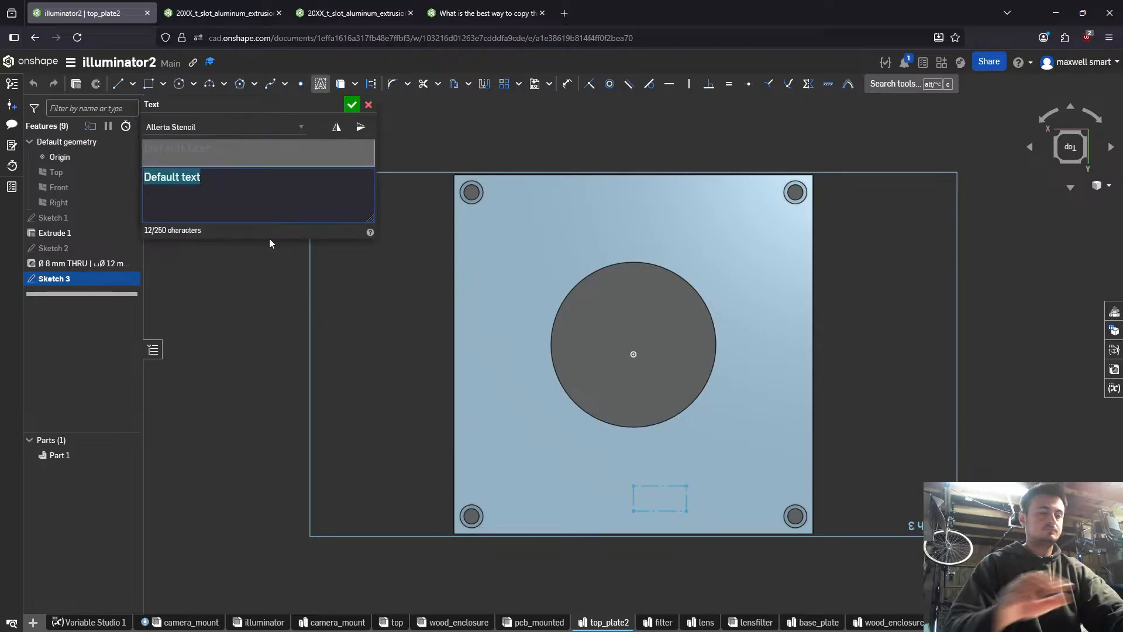
- Enter "bottom" as the sketch text and accept it, leaving the font as Allerta Stencil
text(f)
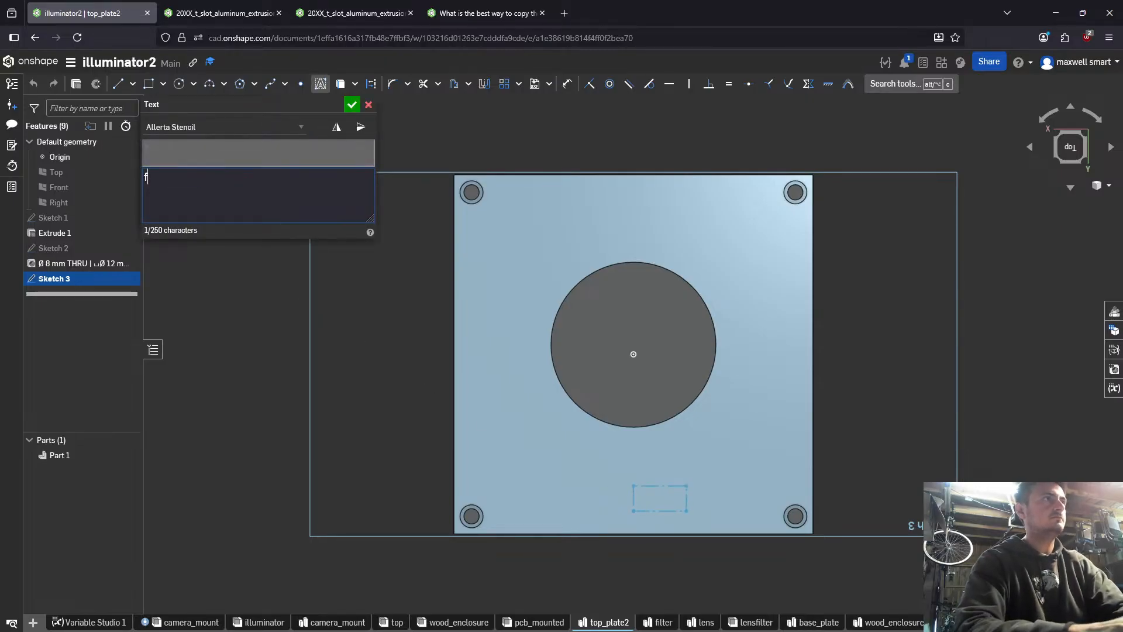
text(ottom)
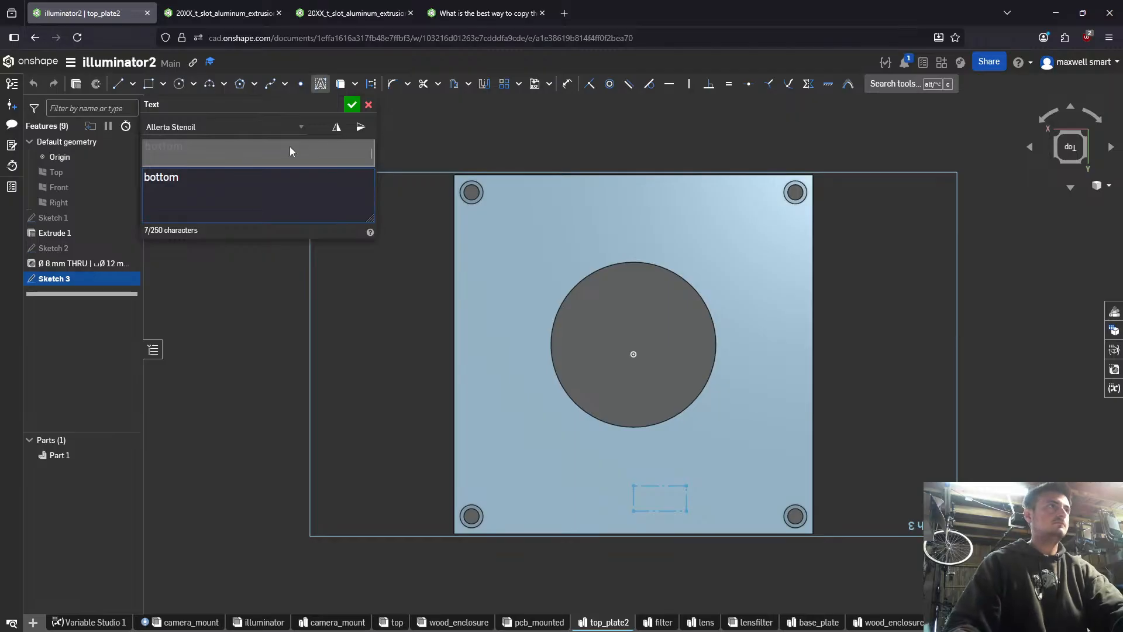
click(262, 124)
click(262, 124)
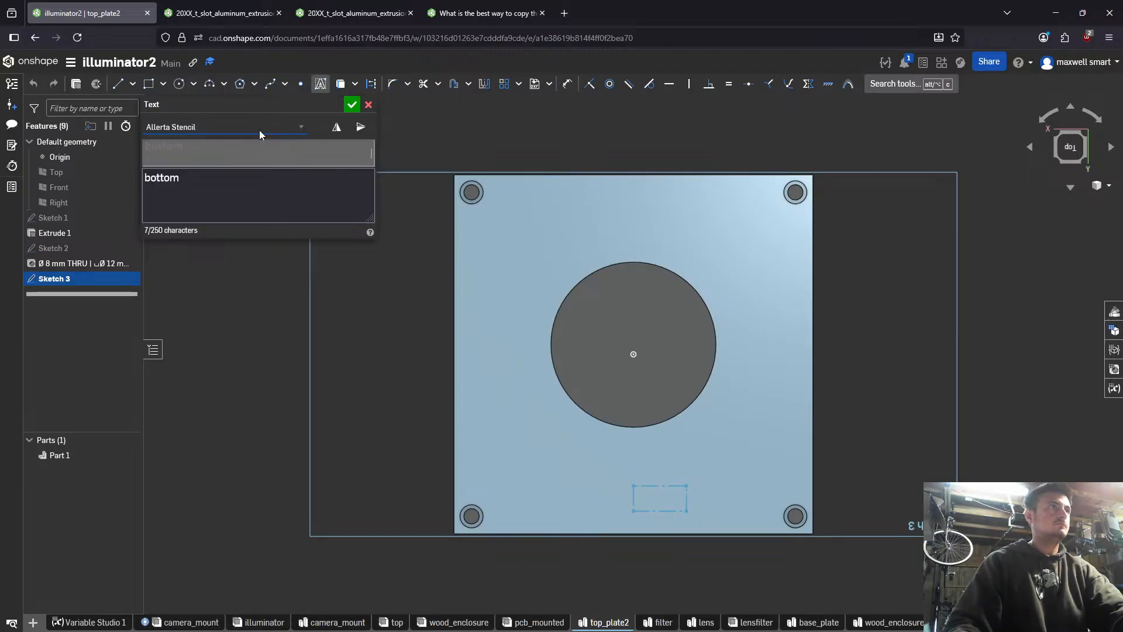
click(221, 188)
text(#)
click(279, 131)
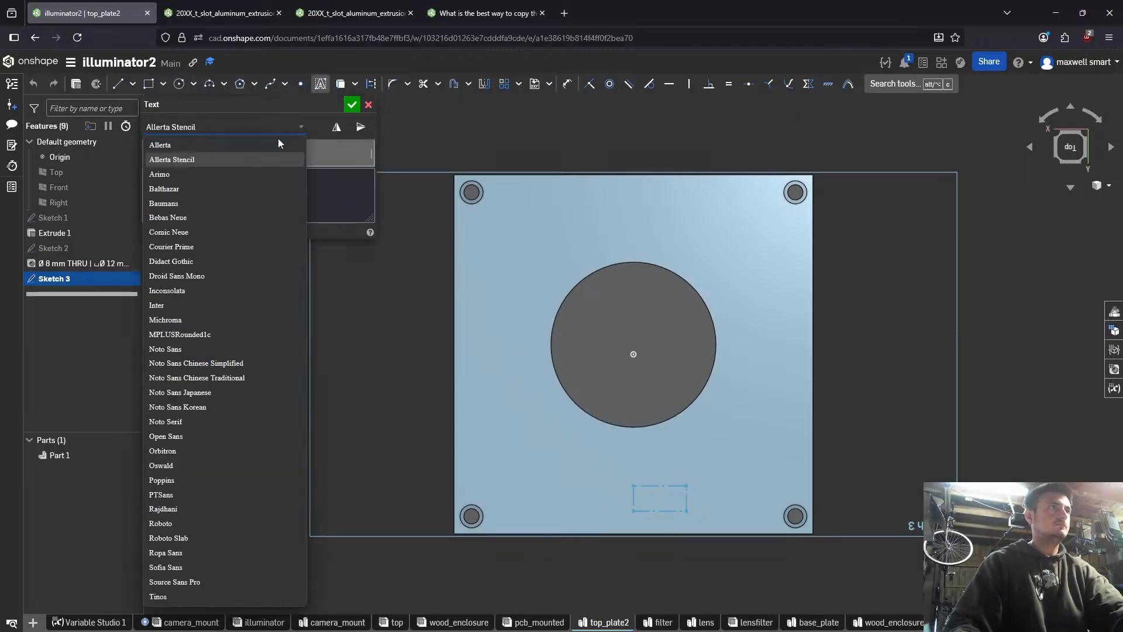
click(344, 180)
click(342, 181)
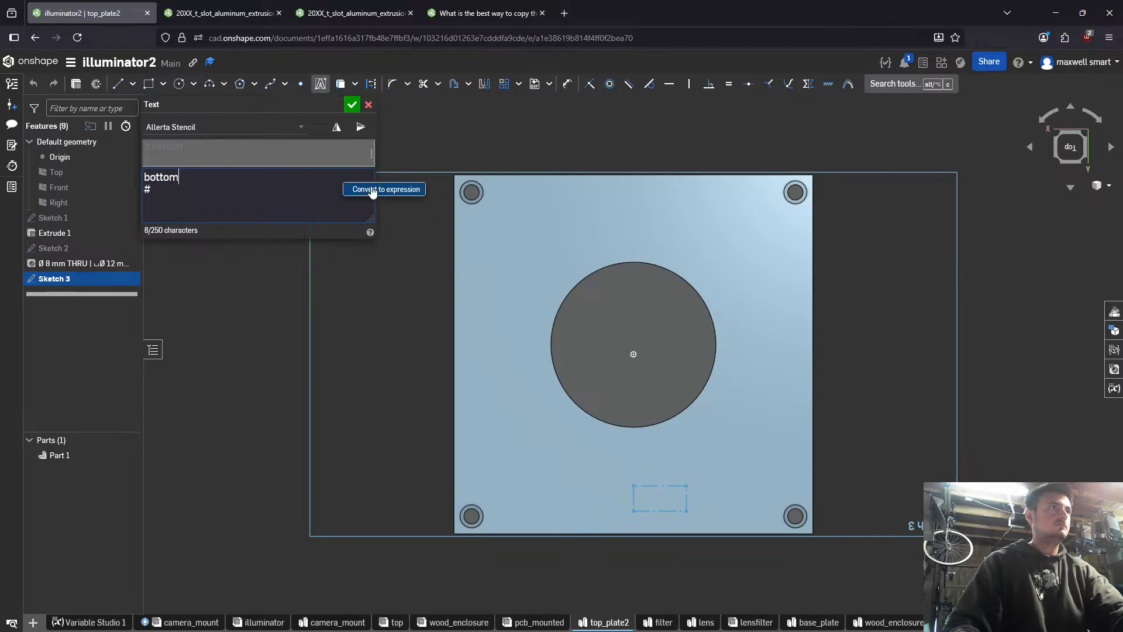
key(Delete)
key(Delete)
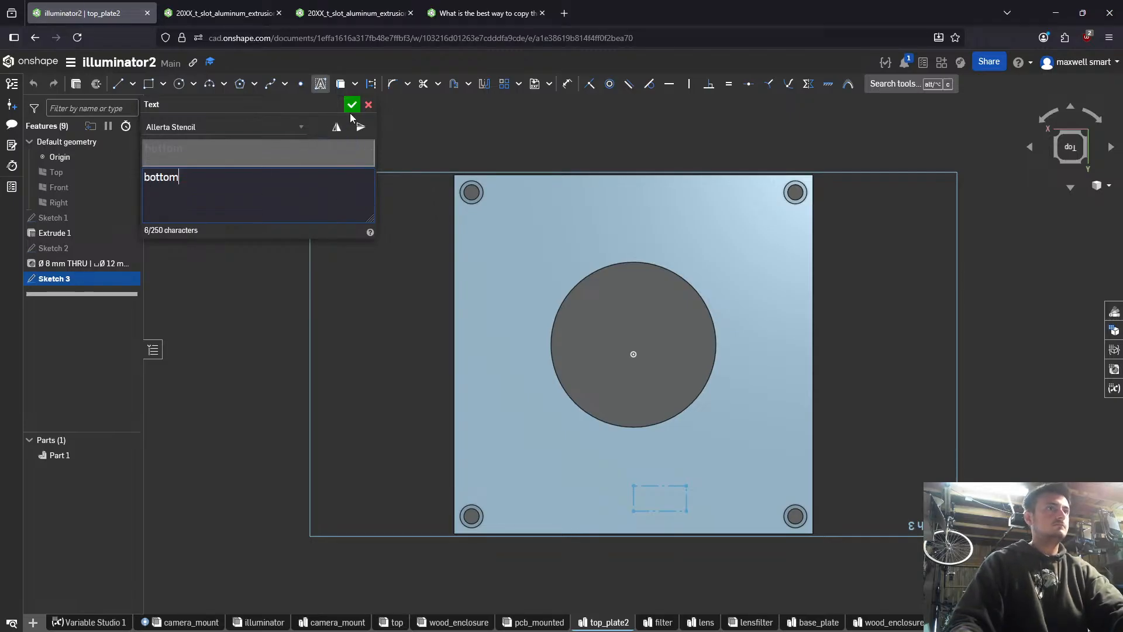
key(Return)
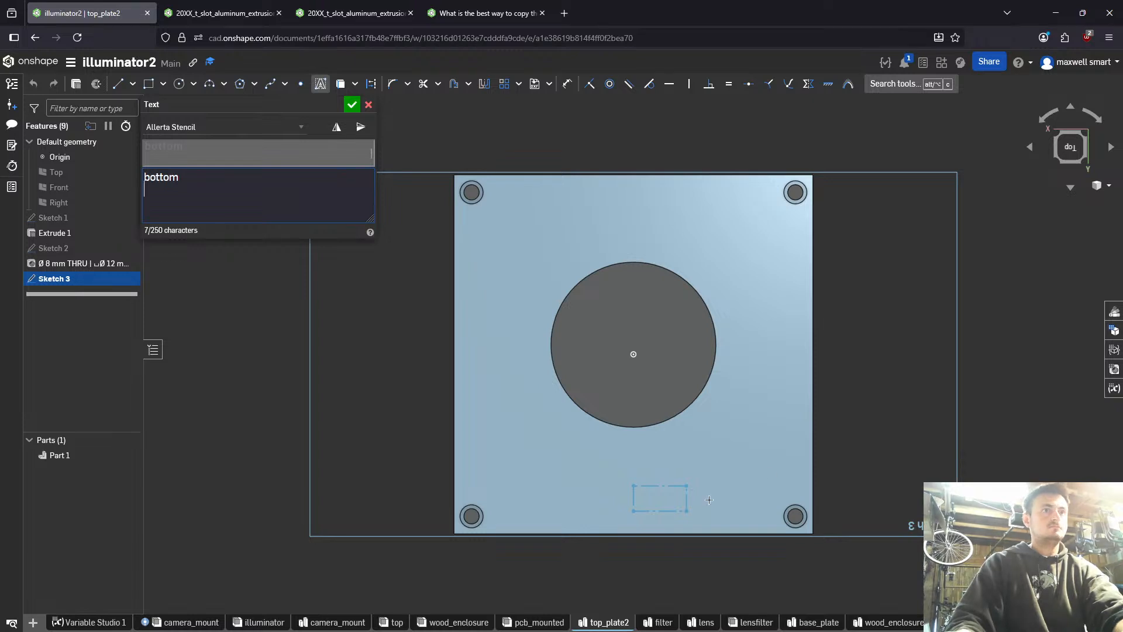
click(352, 106)
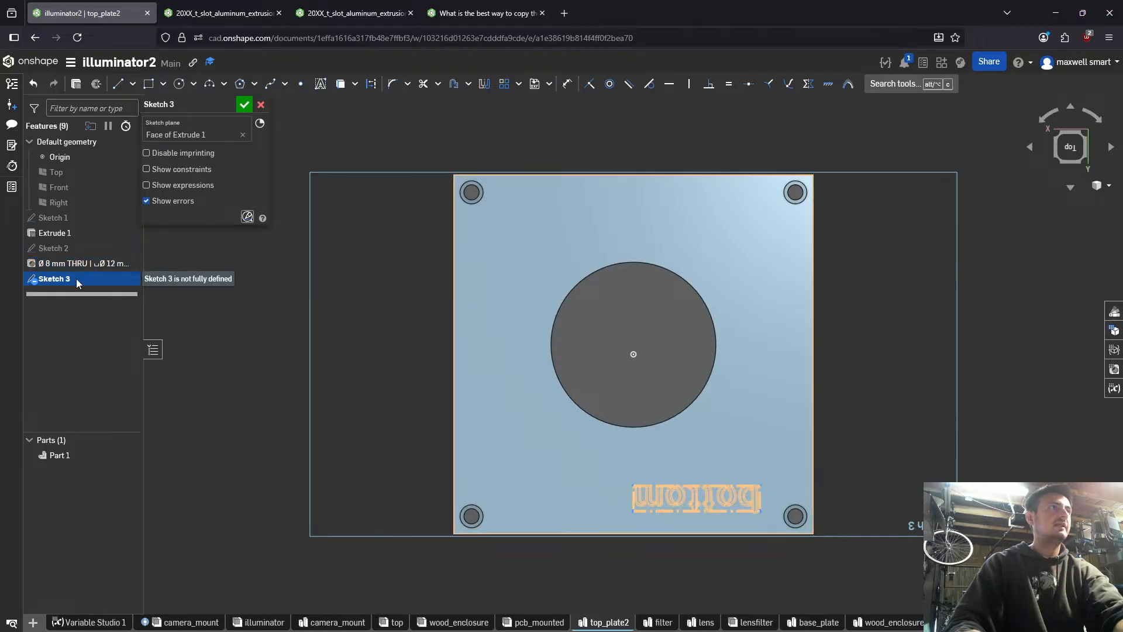
- Move the "bottom" text slightly away from the plate's edge toward the central opening
drag(760, 510, 703, 497)
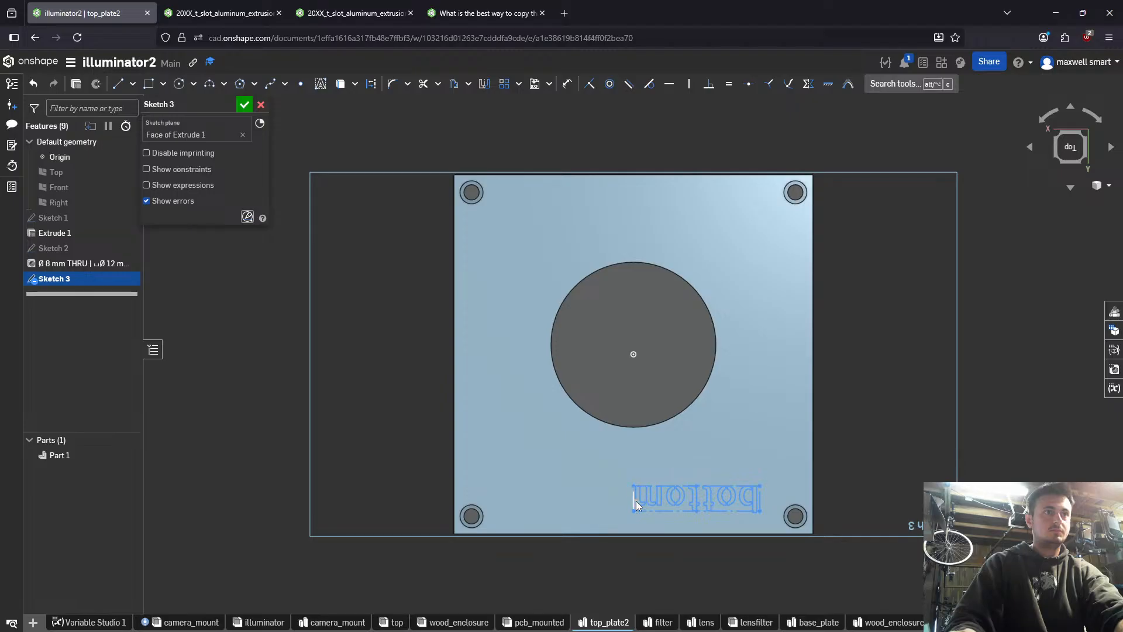
drag(634, 510, 638, 475)
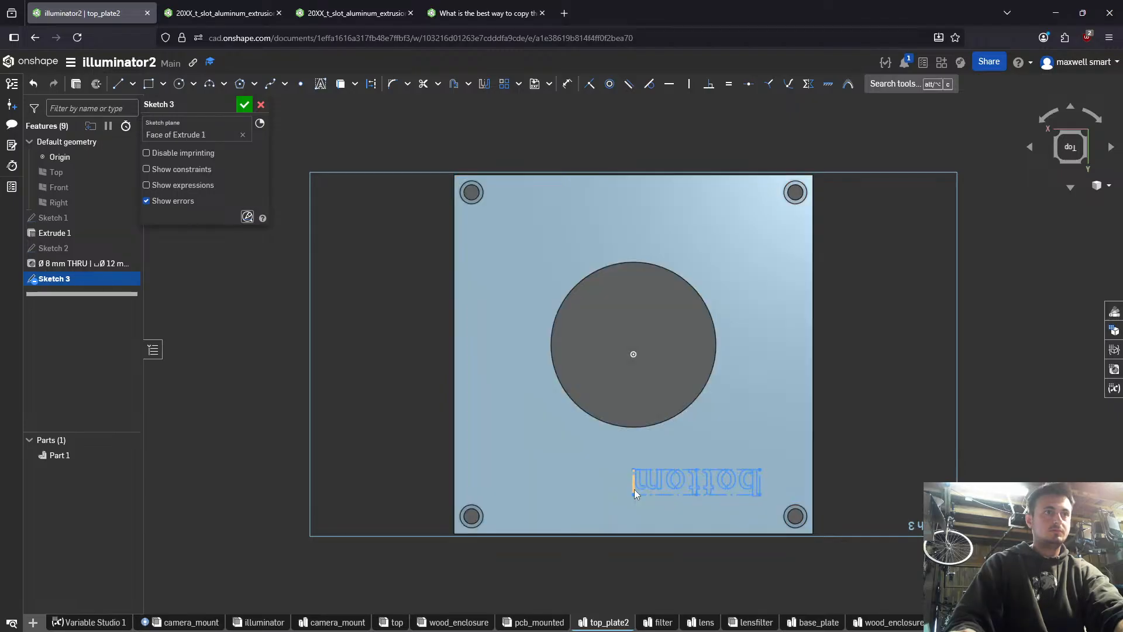
- Edit the "bottom" text and flip it both horizontally and vertically
right_drag(693, 500, 660, 508)
key(n)
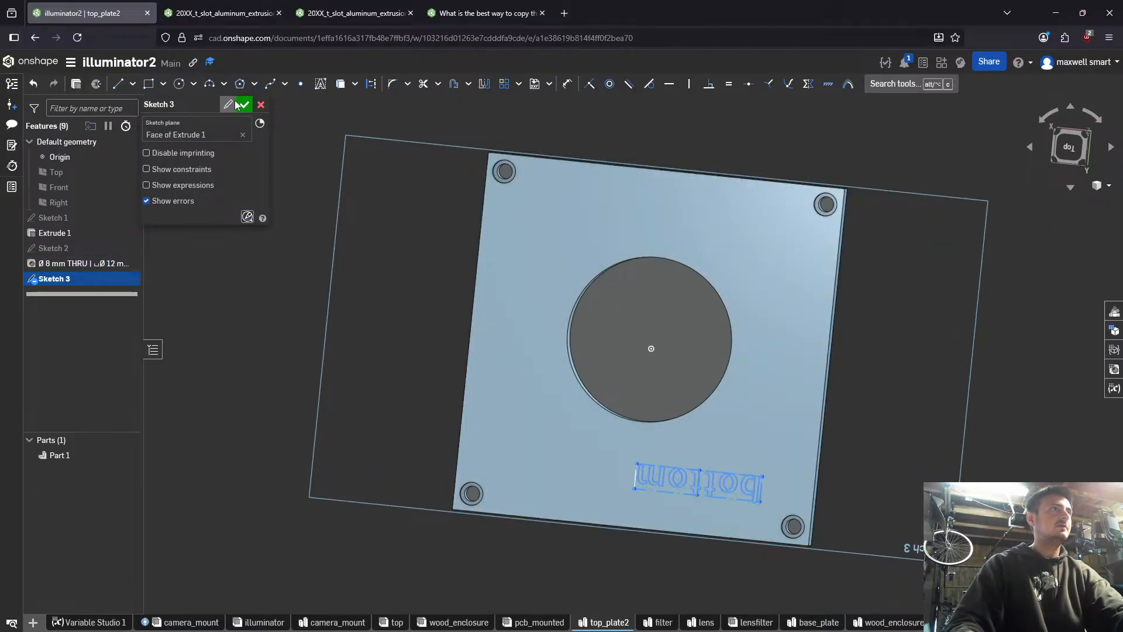
right_click(654, 474)
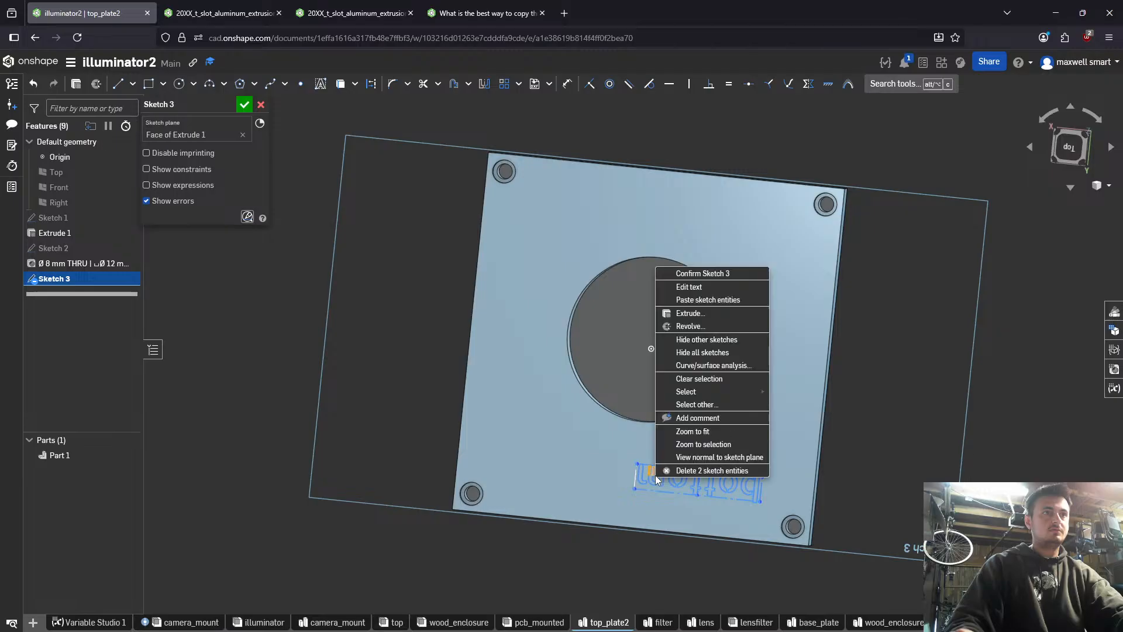
click(688, 286)
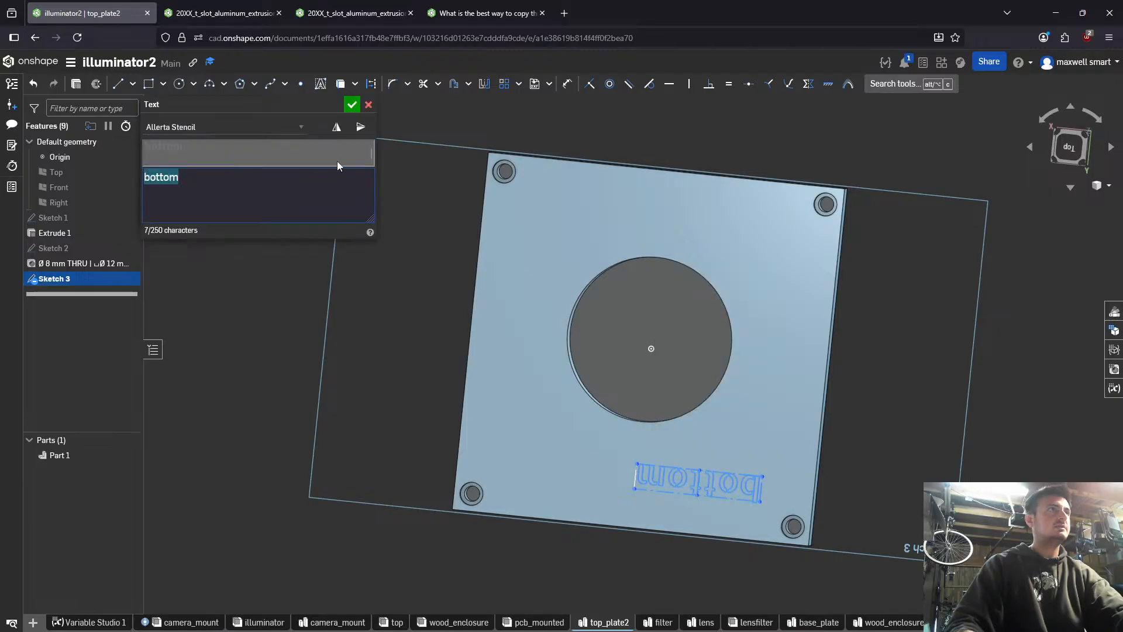
click(338, 128)
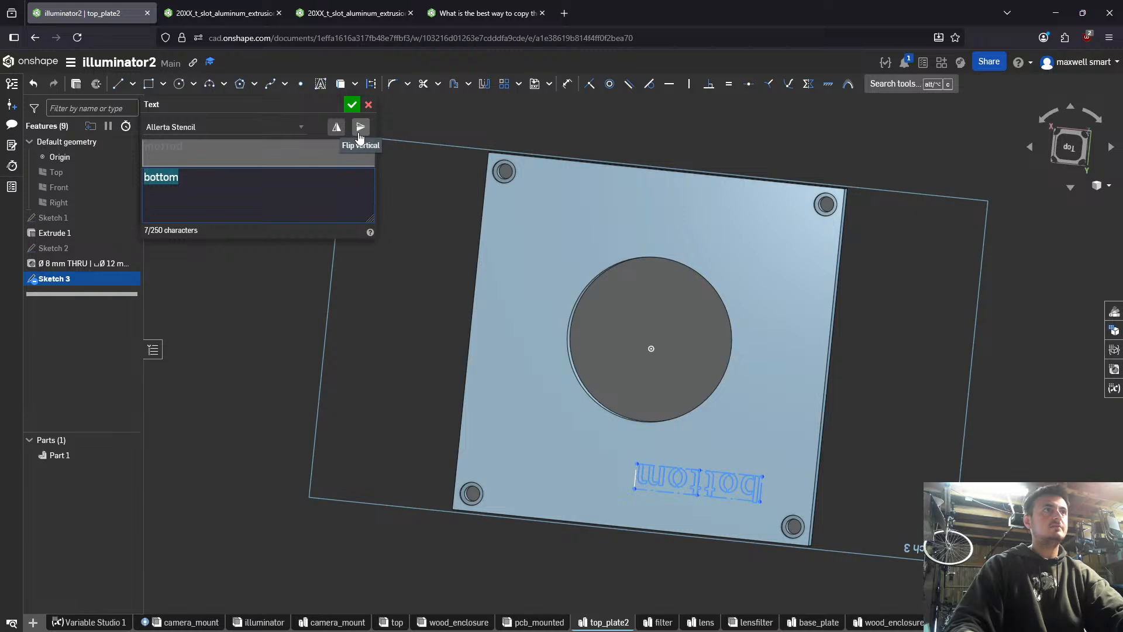
click(359, 133)
click(351, 104)
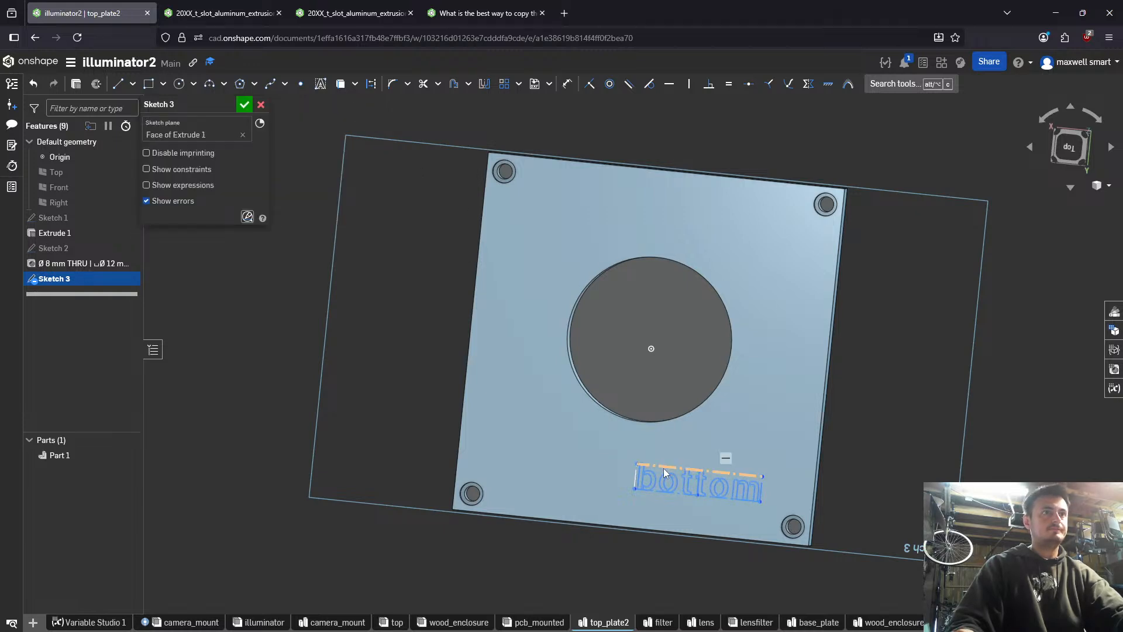
- Reposition the "bottom" text roughly centred between the central opening and the plate's edge, and shrink its bounding box
drag(664, 468, 628, 468)
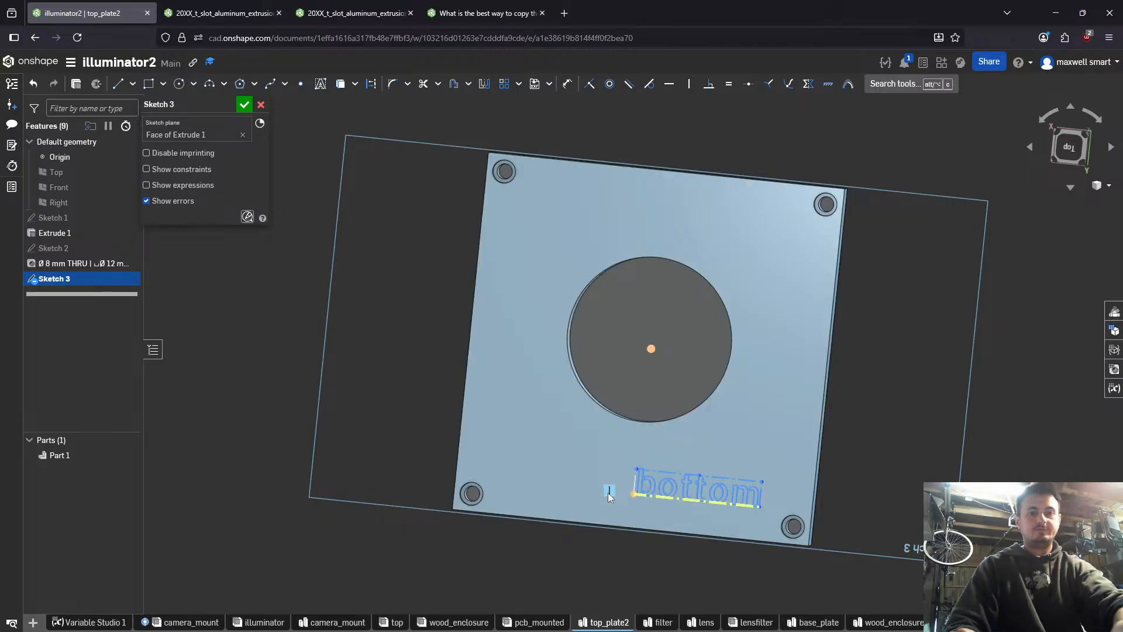
drag(699, 472, 631, 491)
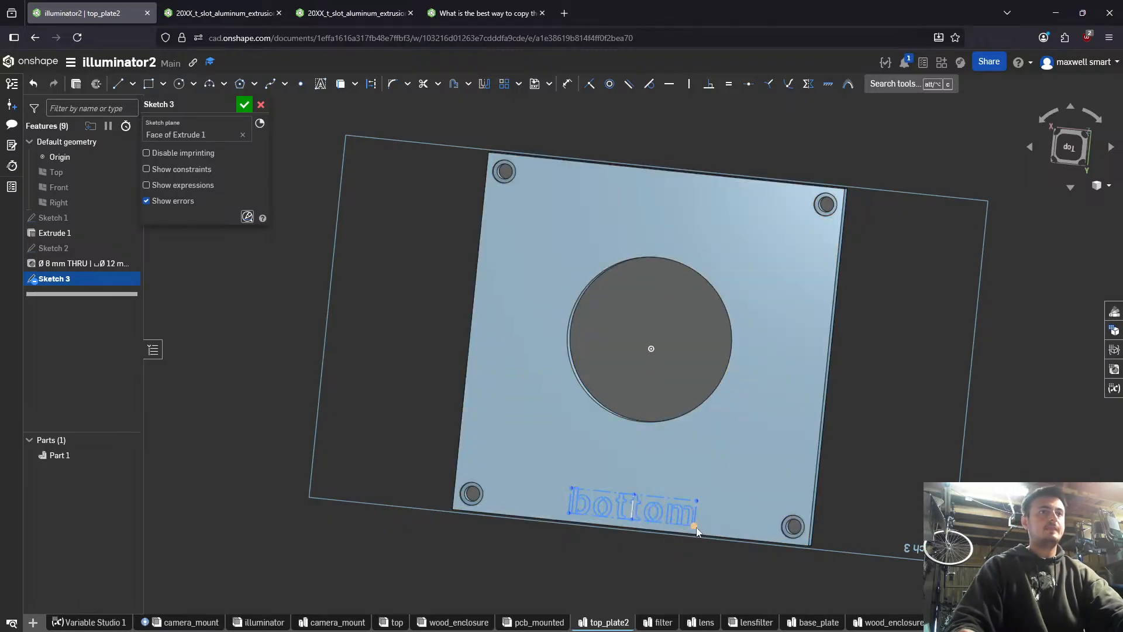
drag(696, 527, 676, 512)
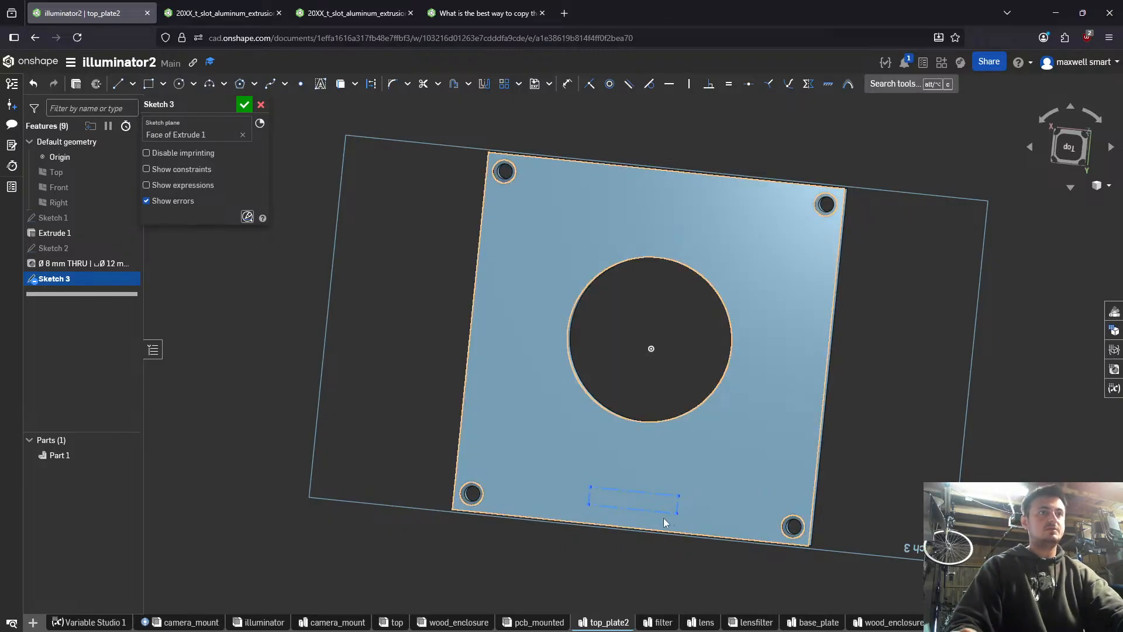
- Adjust the "bottom" text box so it sits centred below the round opening near the plate's edge
drag(587, 505, 609, 503)
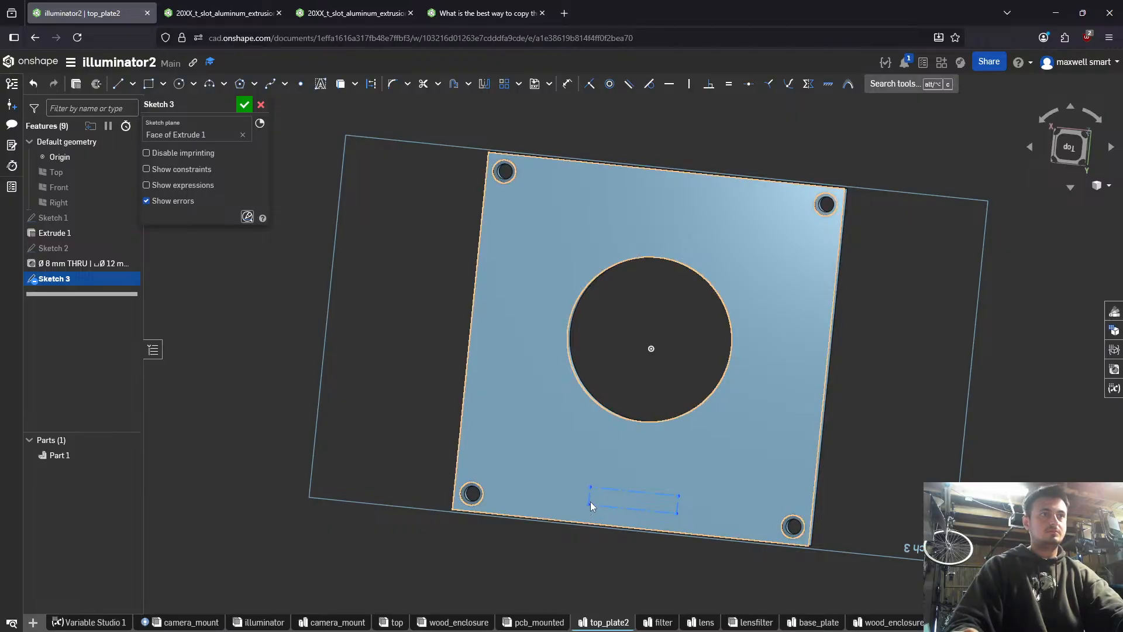
right_drag(630, 492, 681, 496)
scroll(681, 496, up, 5)
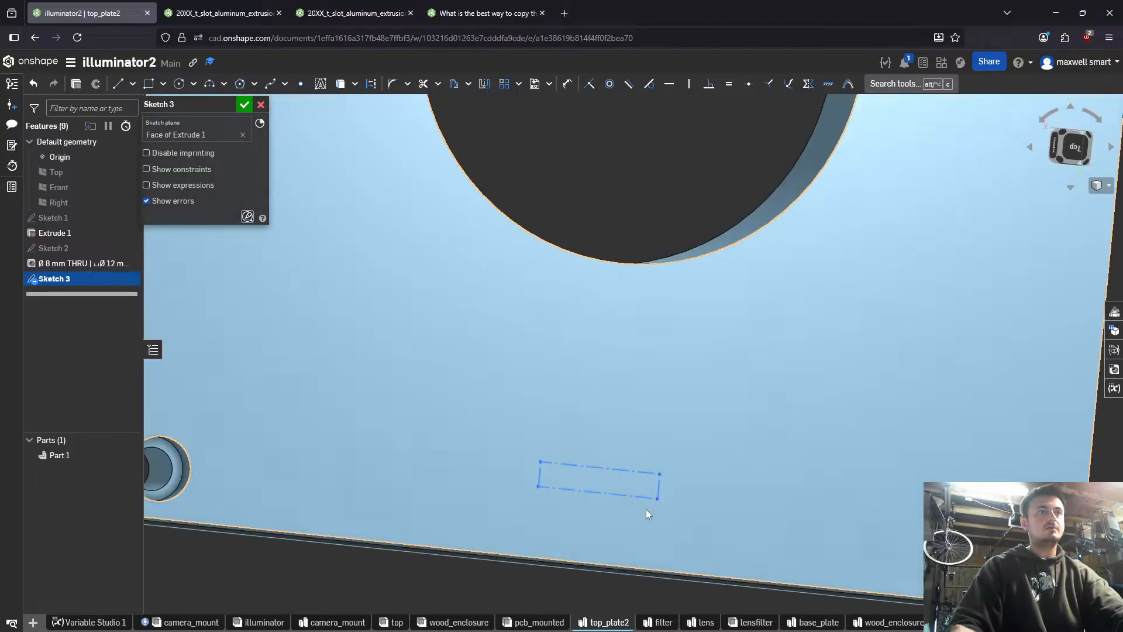
click(583, 476)
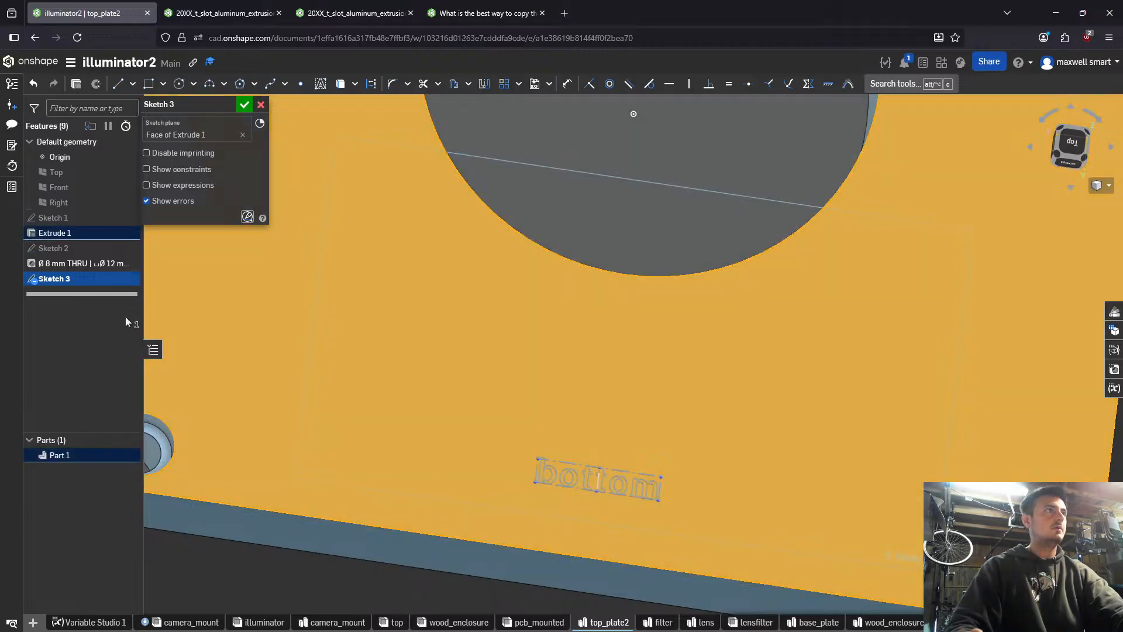
scroll(390, 421, down, 5)
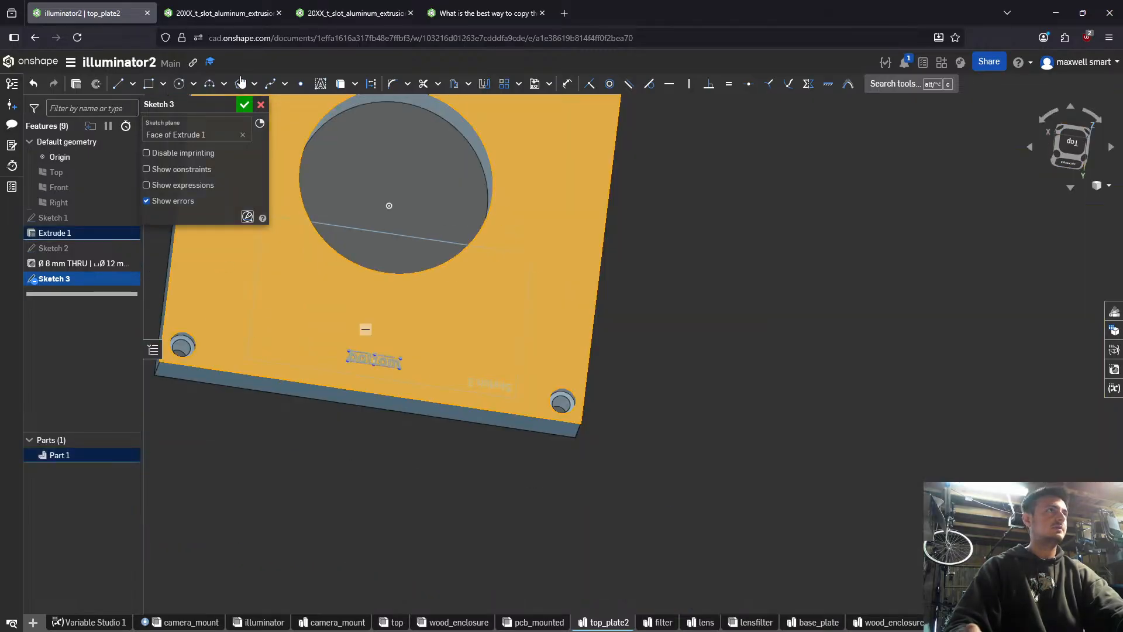
scroll(391, 337, up, 5)
click(462, 534)
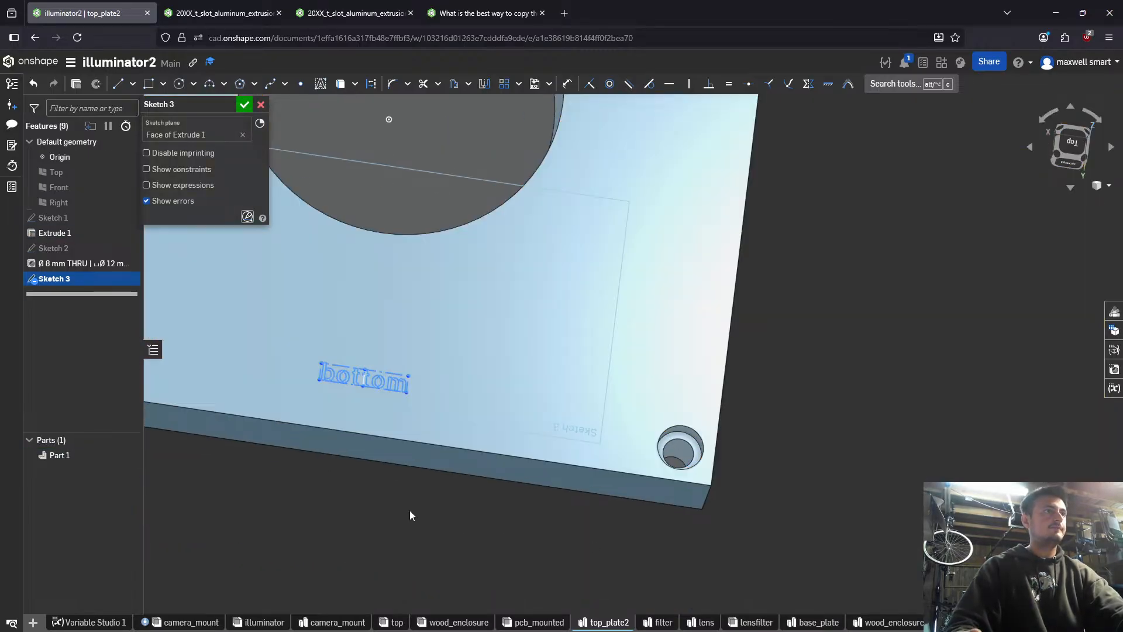
- Accept the sketch and extrude its "bottom" text as a blind Remove cut 2 mm deep into the plate
key(Return)
key(shift+e)
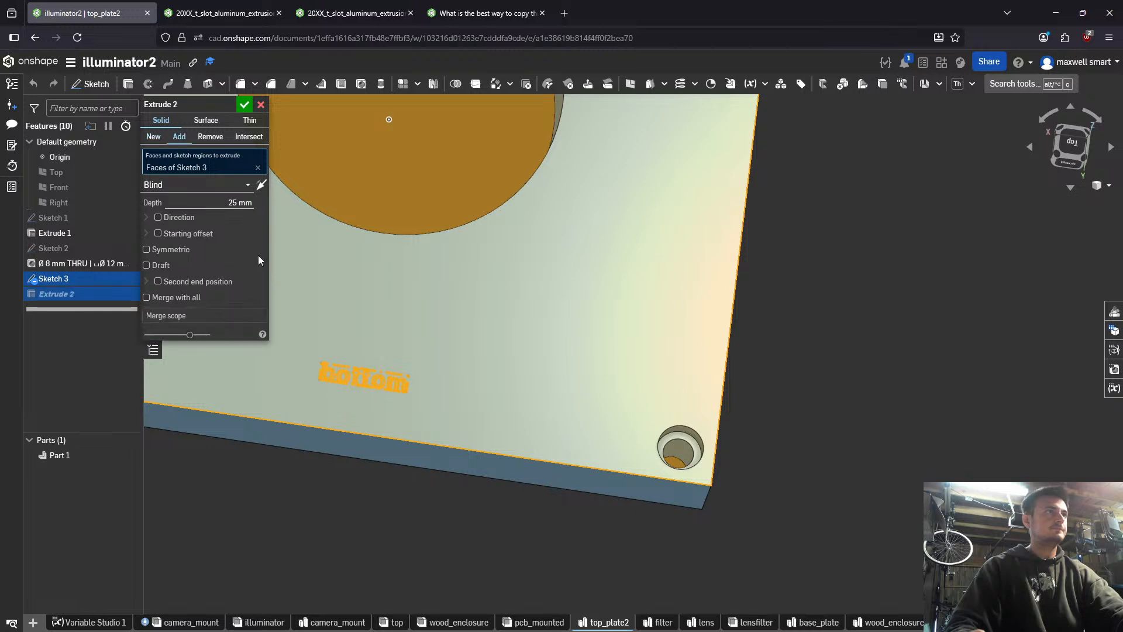
middle_drag(425, 288, 564, 286)
right_drag(563, 285, 565, 282)
click(210, 136)
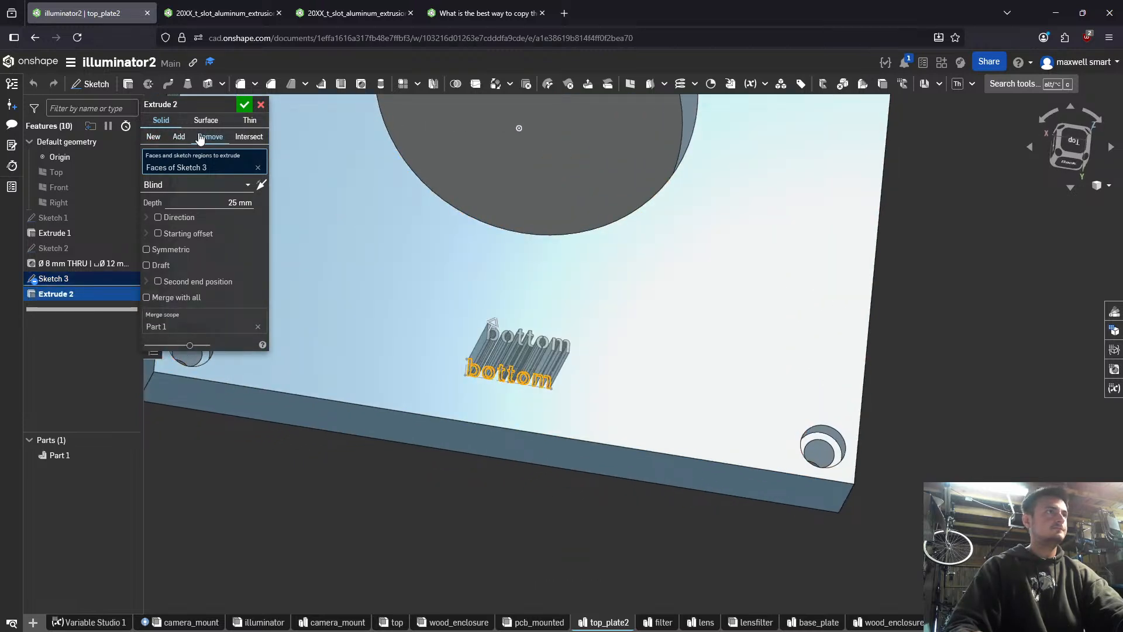
click(240, 202)
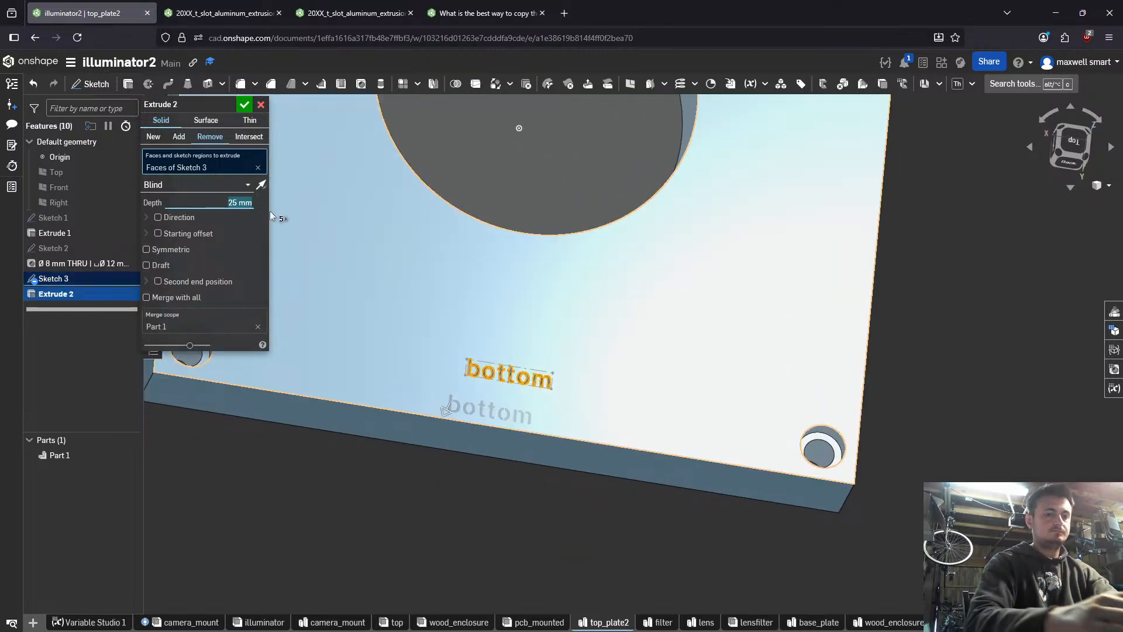
text(2)
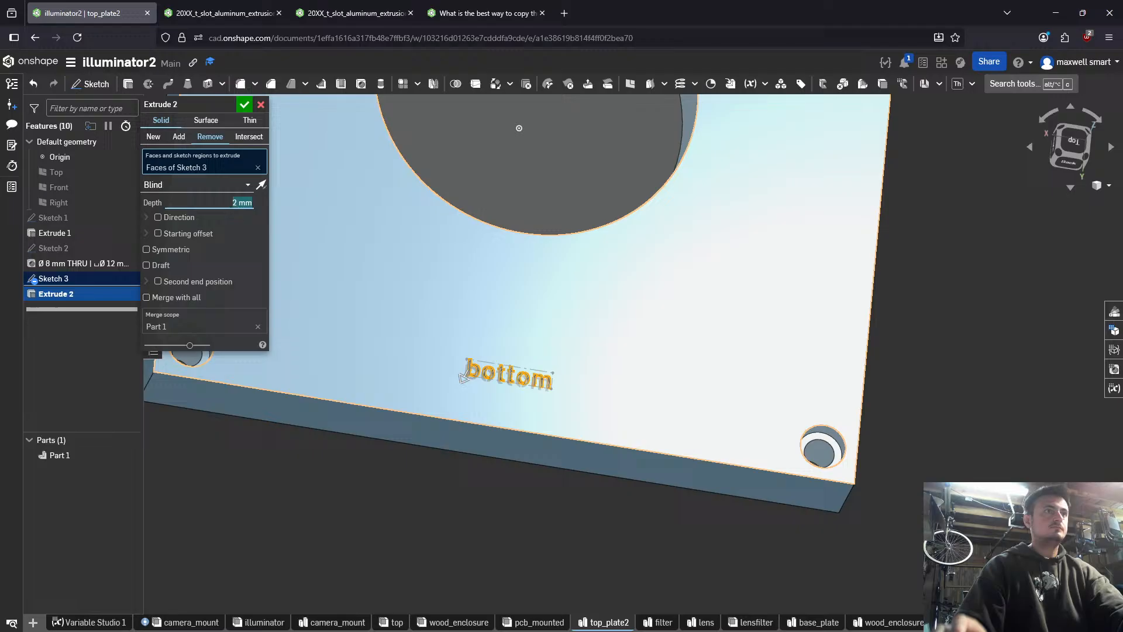
click(244, 105)
scroll(511, 325, down, 3)
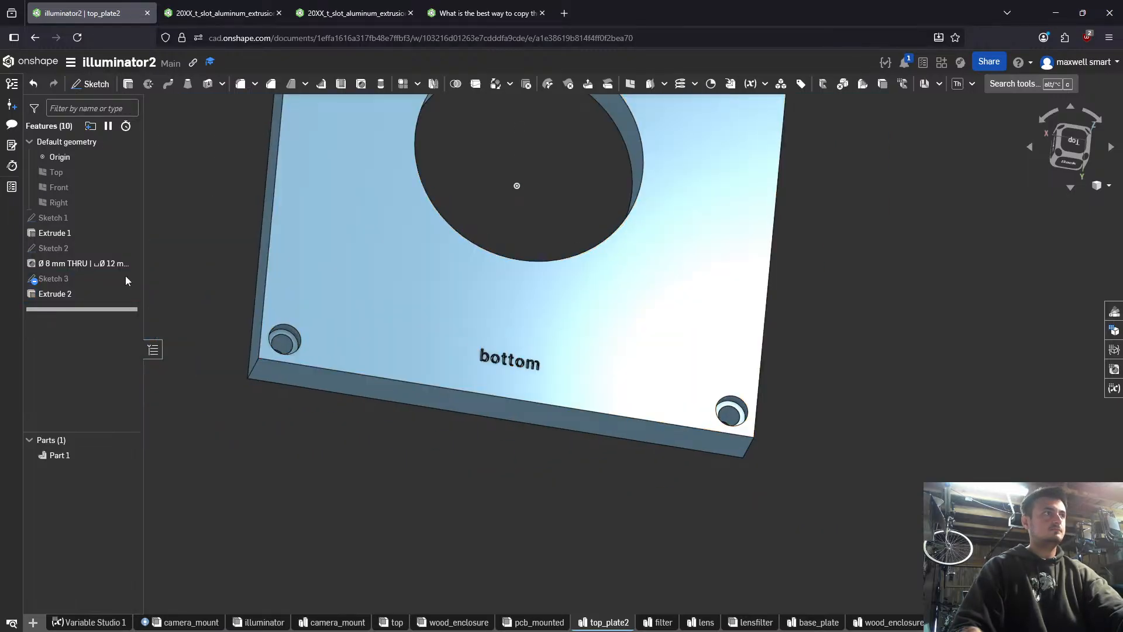
- Reopen Sketch 3 and dimension the "bottom" text box's width as 20 mm
double_click(56, 279)
scroll(511, 356, up, 3)
key(d)
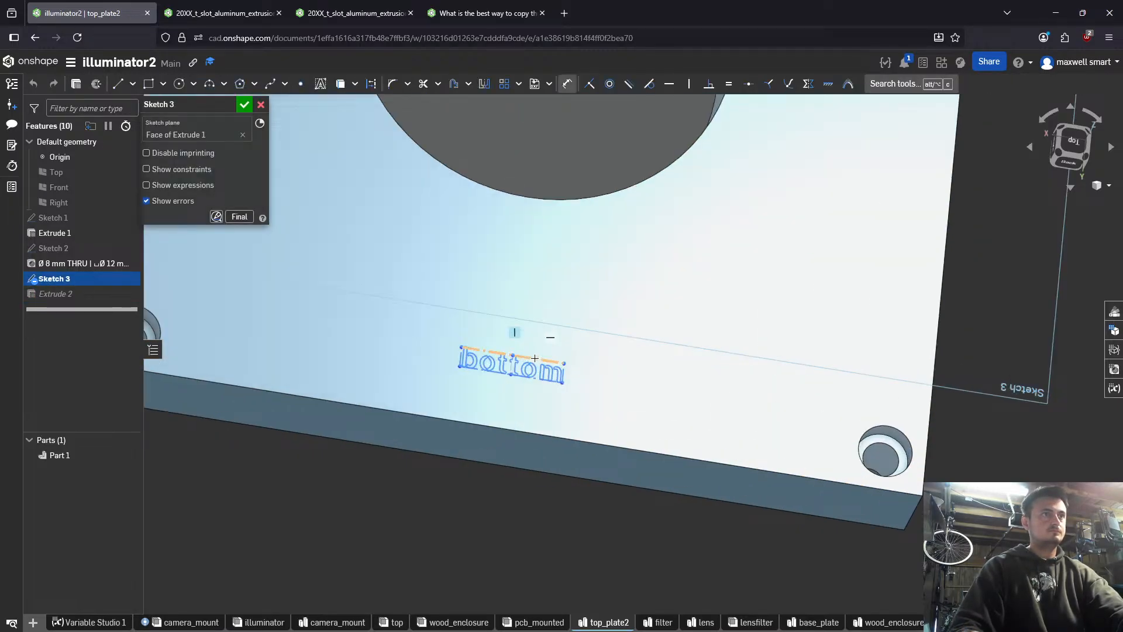
click(532, 358)
click(527, 481)
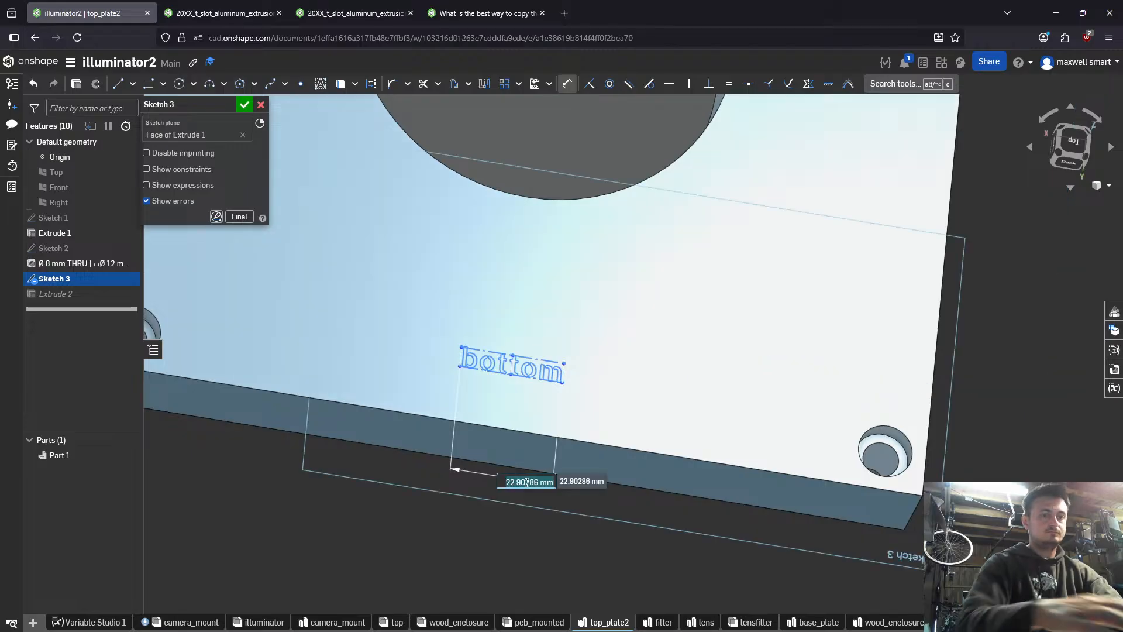
text(20)
key(Return)
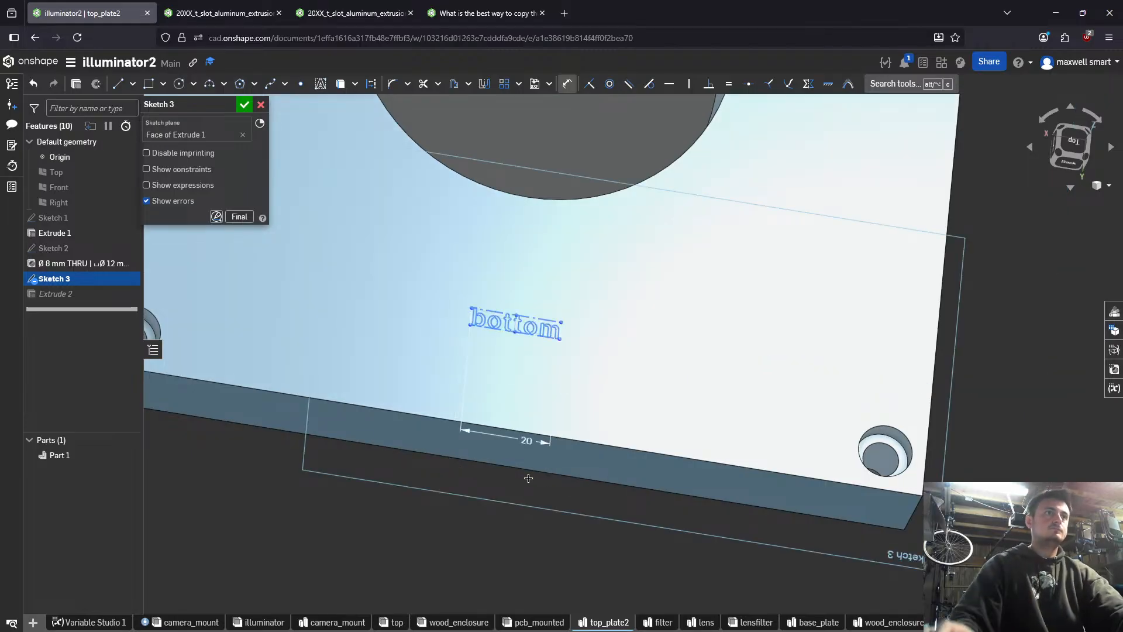
- Dimension the distance from the "bottom" text box to the nearest plate edge as 10 mm and accept the sketch
key(d)
click(529, 334)
click(511, 426)
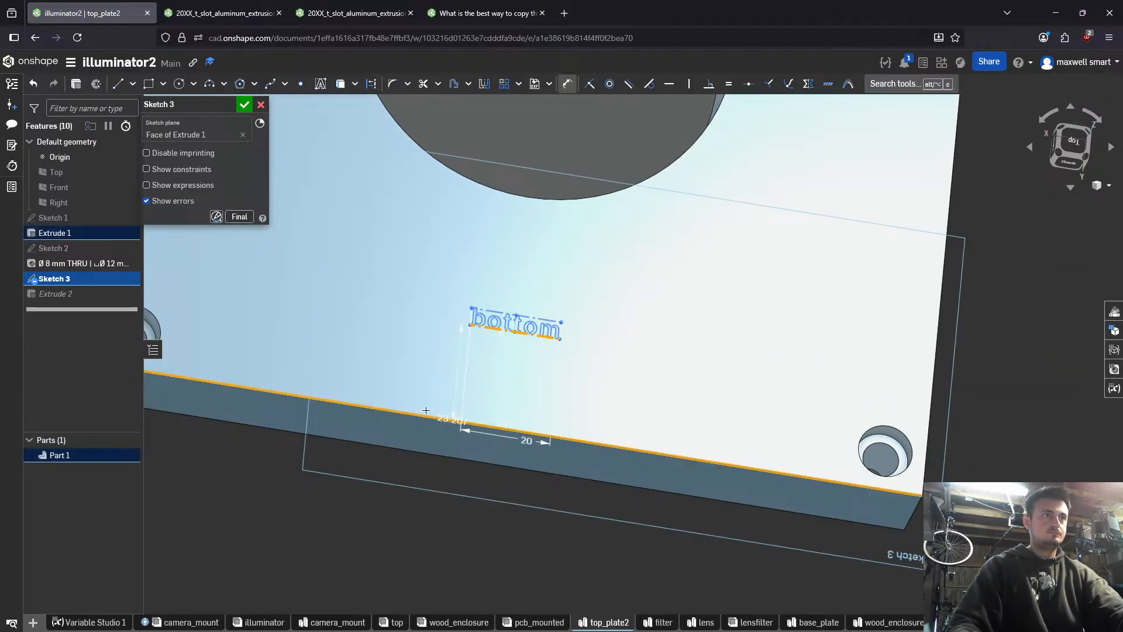
click(386, 374)
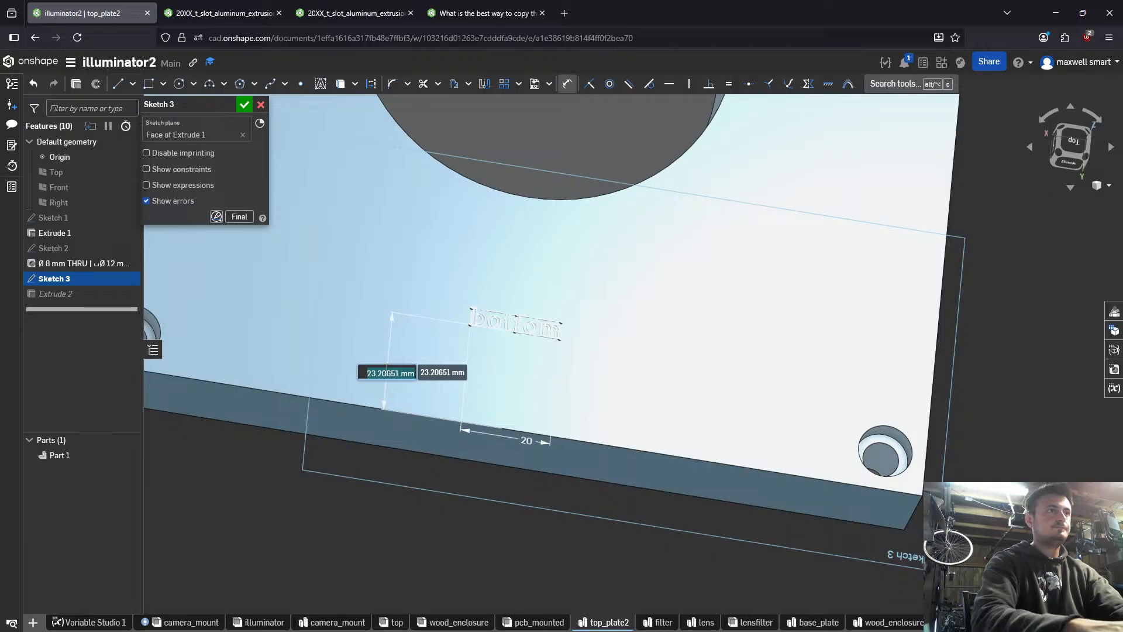
text(10)
key(Return)
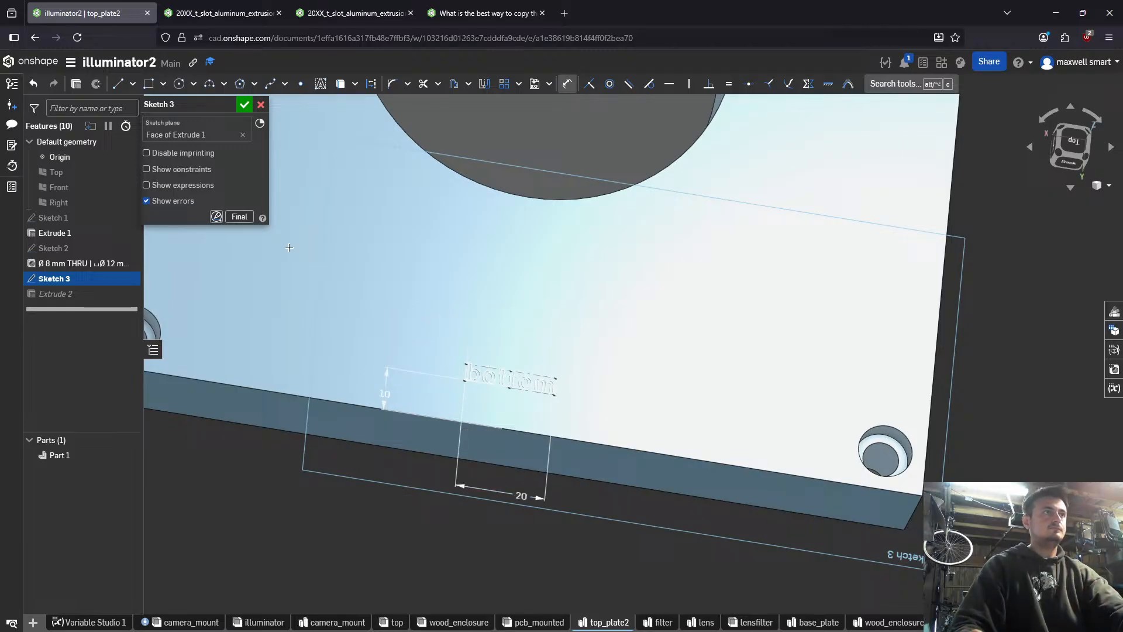
click(245, 104)
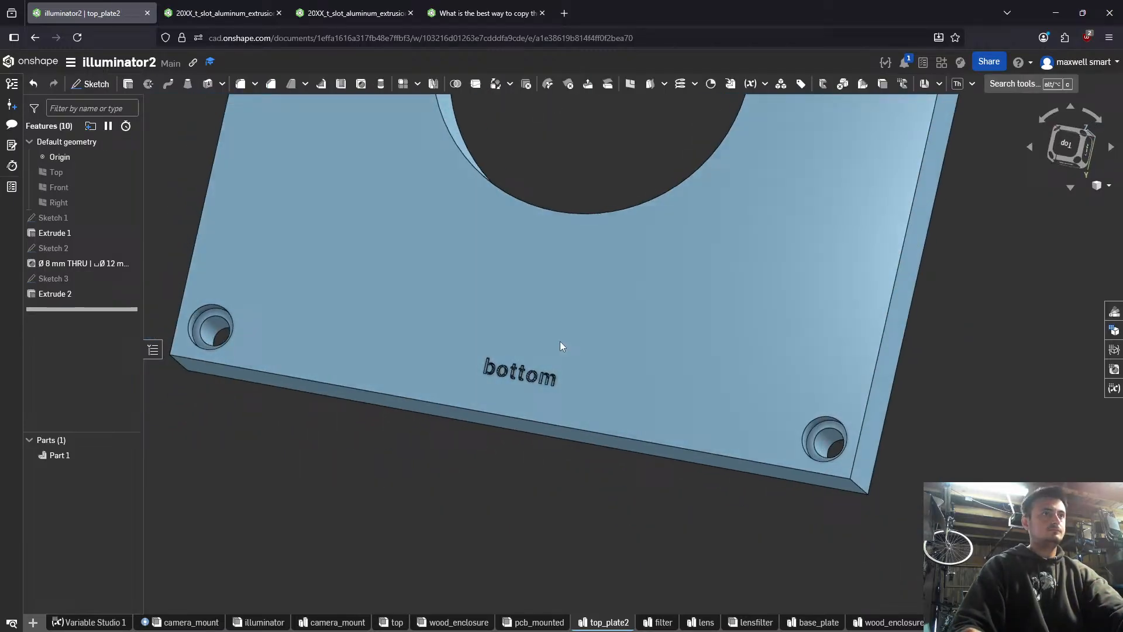
- Examine the engraved label on the plate, look up "bottom" with a web search, and return to the model
right_drag(560, 342, 520, 339)
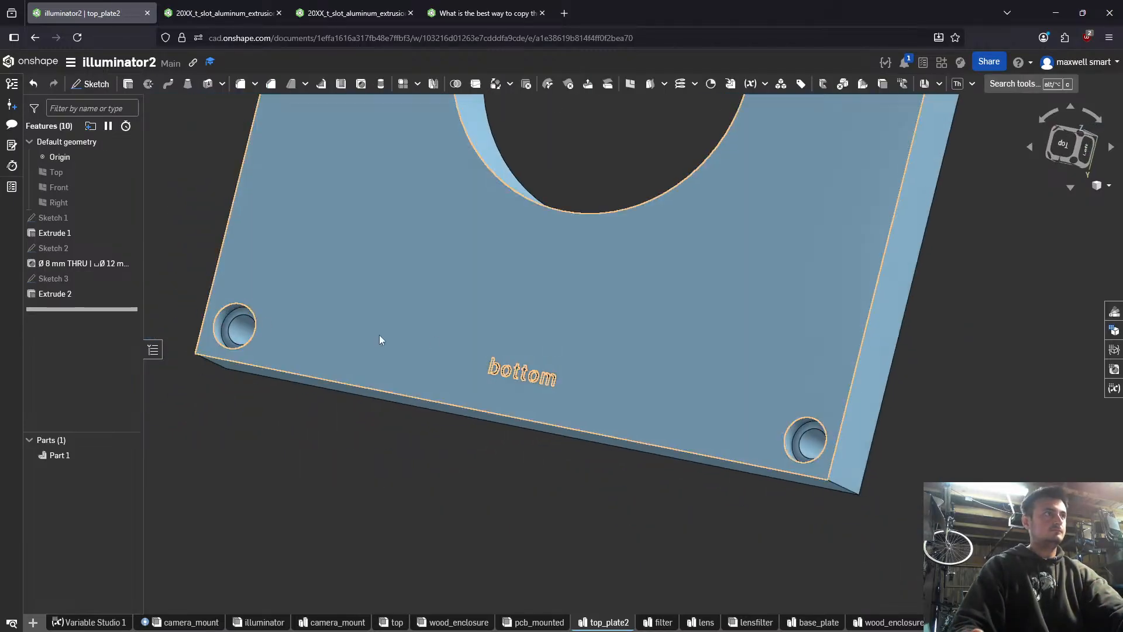
scroll(427, 350, down, 3)
right_drag(430, 530, 480, 466)
scroll(480, 471, down, 3)
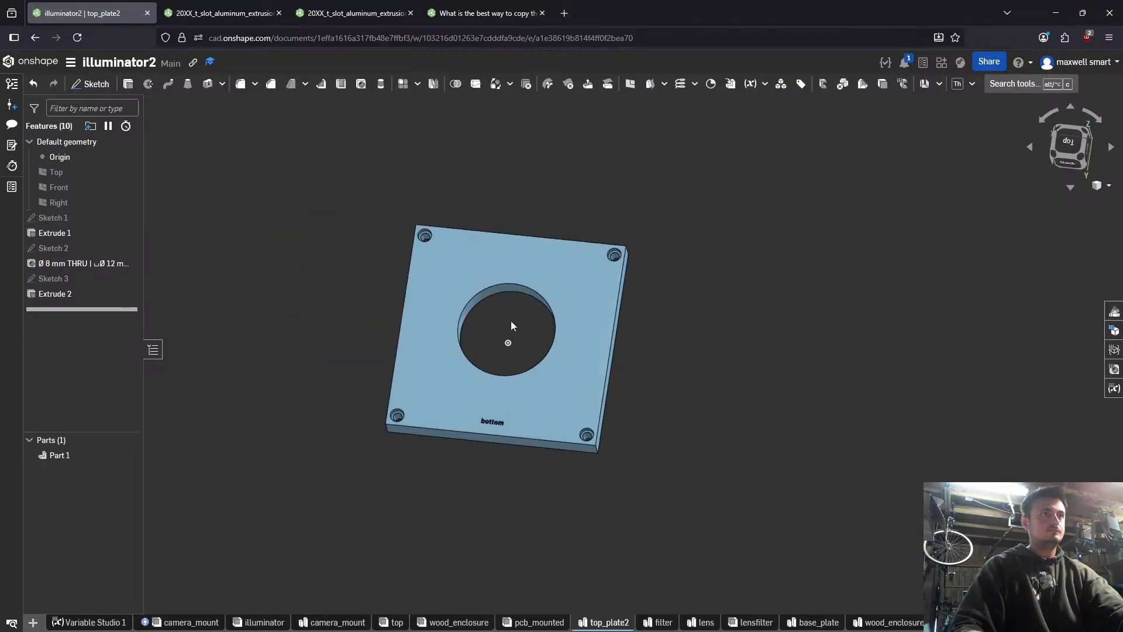
right_drag(523, 328, 534, 349)
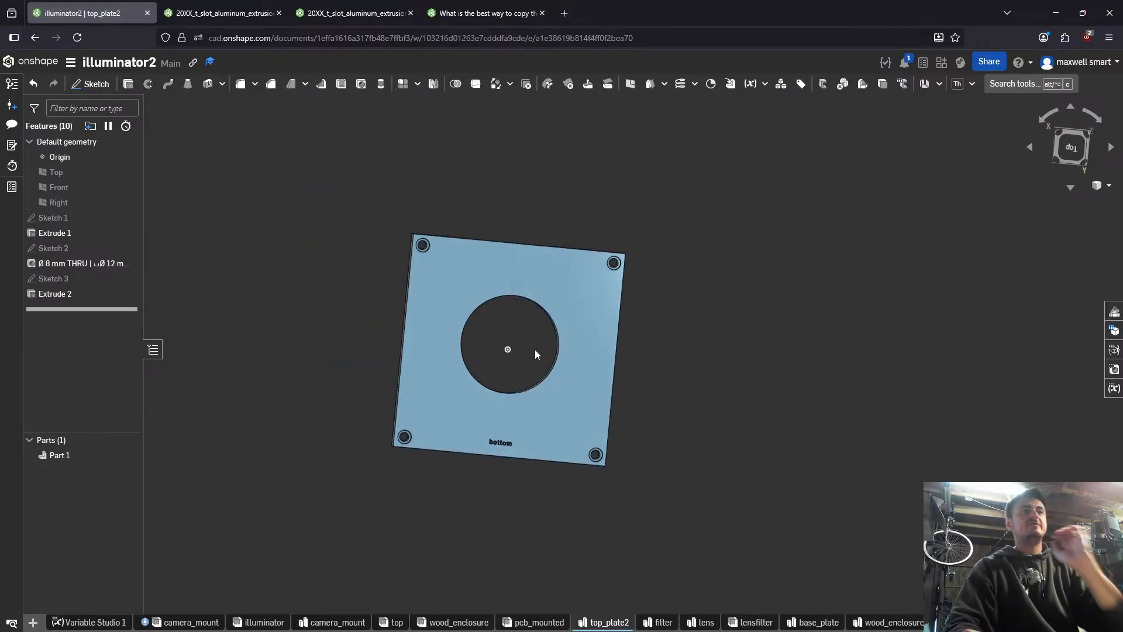
scroll(523, 456, up, 8)
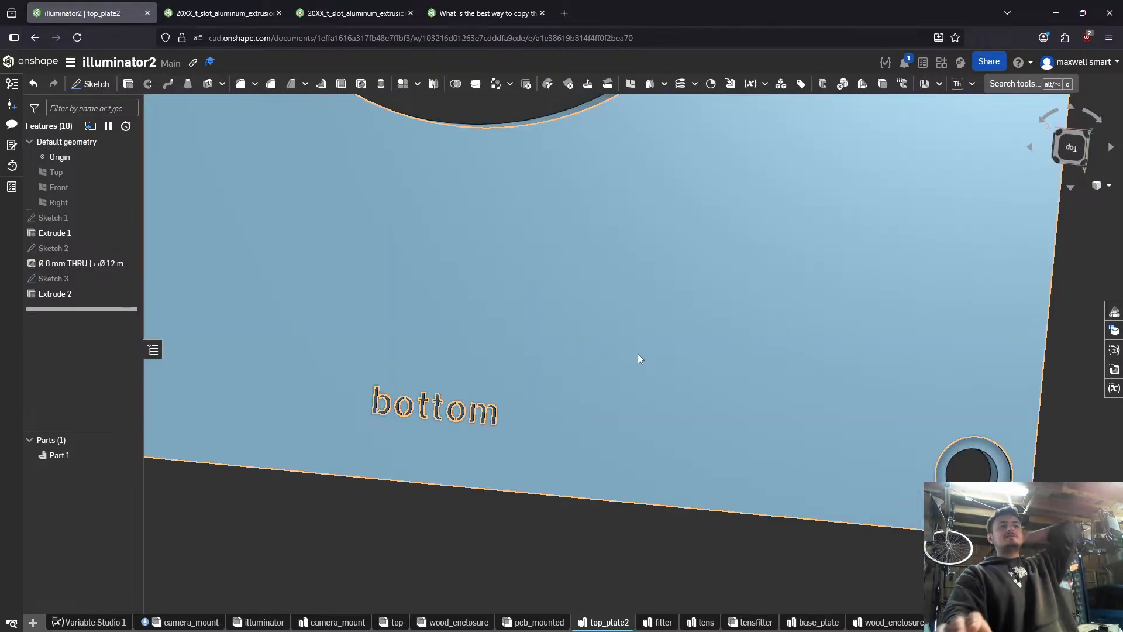
key(ctrl+t)
text(bottom)
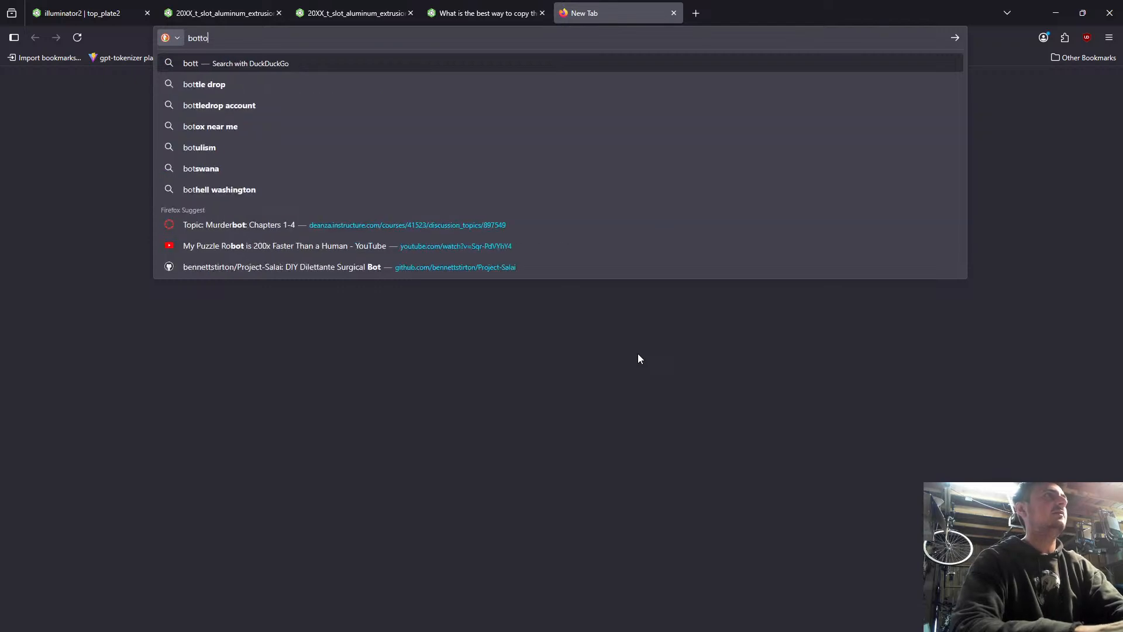
key(Return)
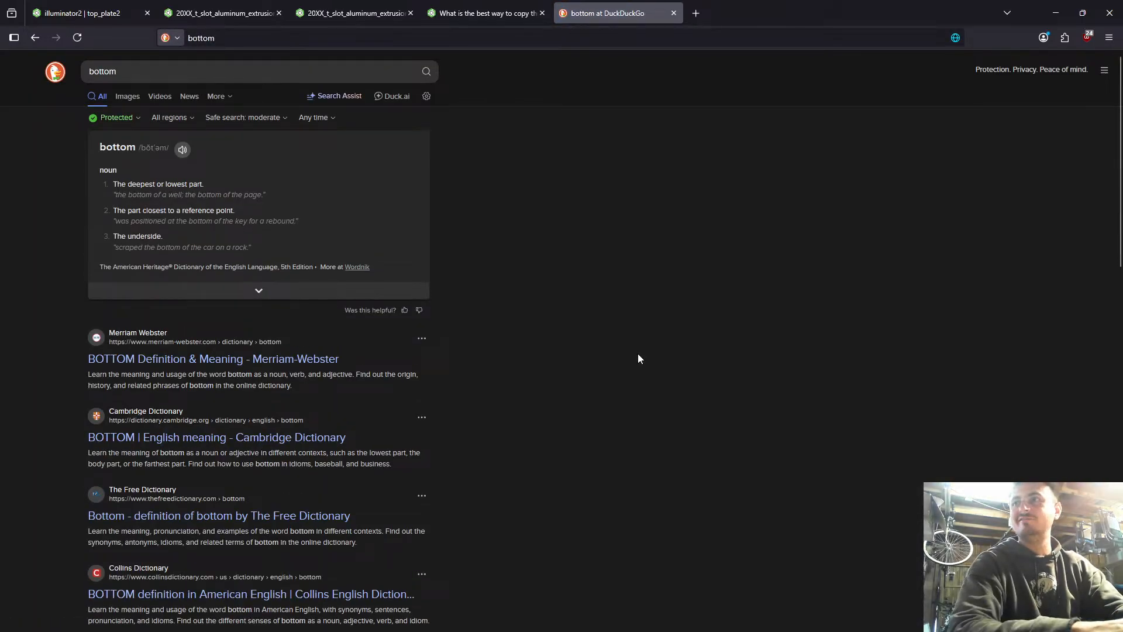
key(ctrl+w)
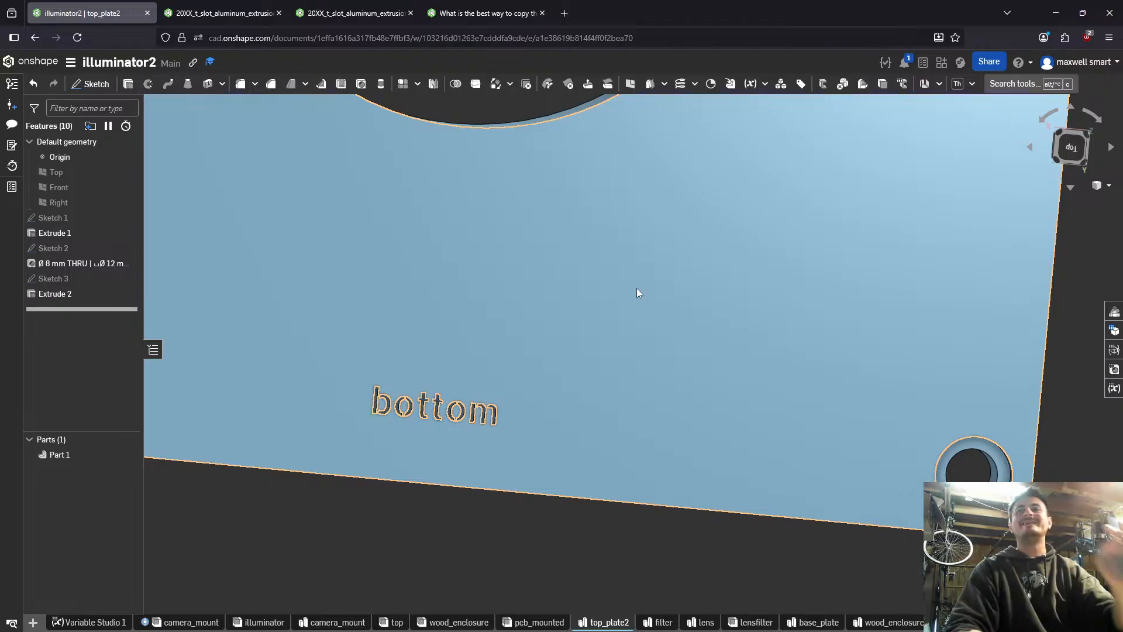
scroll(634, 292, down, 3)
right_drag(625, 304, 598, 295)
scroll(597, 292, down, 3)
middle_drag(611, 317, 689, 451)
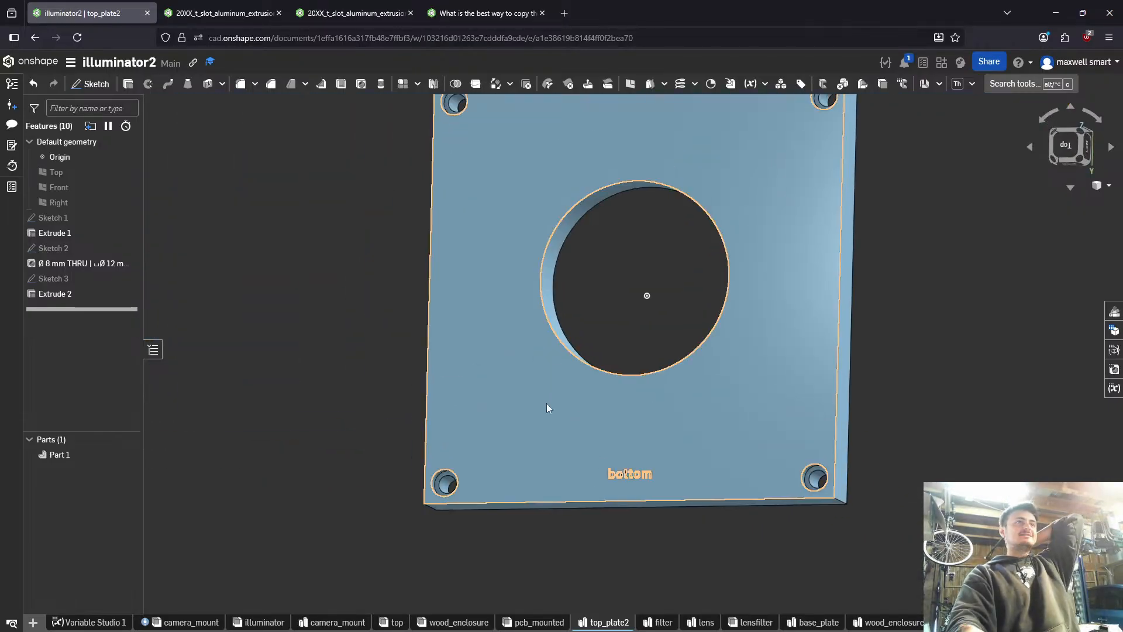
scroll(545, 402, down, 2)
right_drag(426, 525, 451, 522)
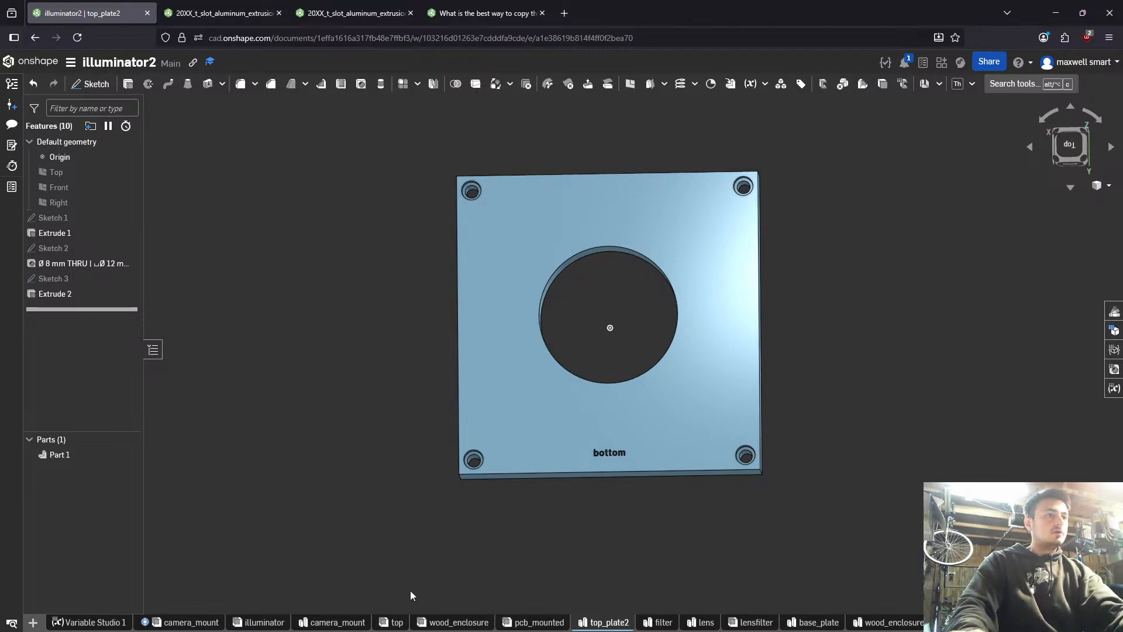
- Open the illuminator assembly and undo the removal of the example extrusion frame subassembly
click(193, 622)
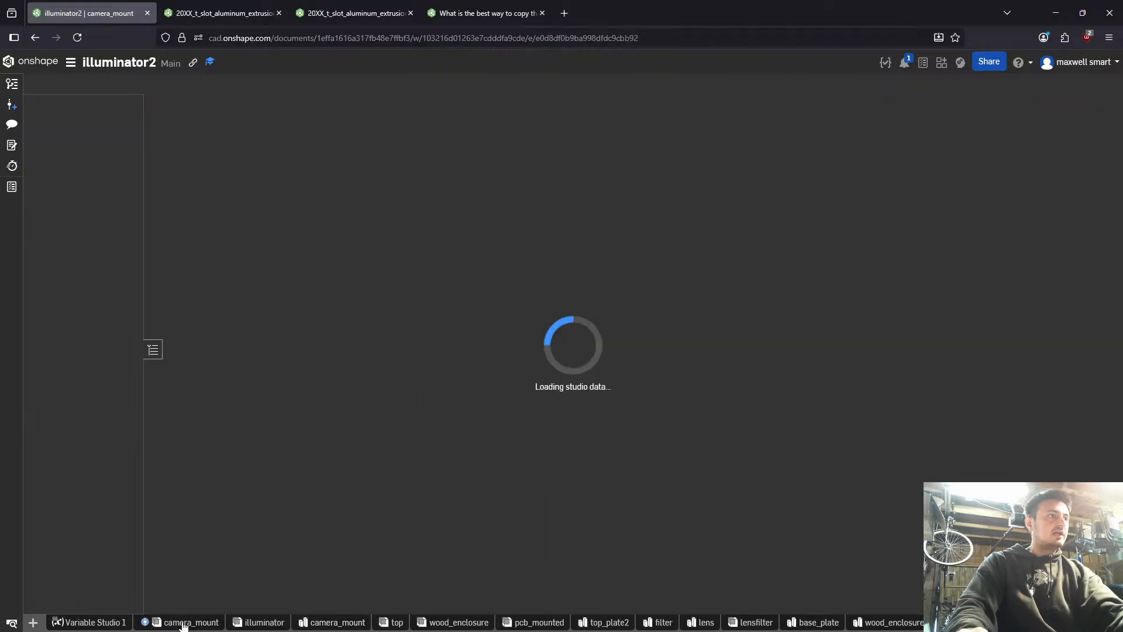
click(265, 621)
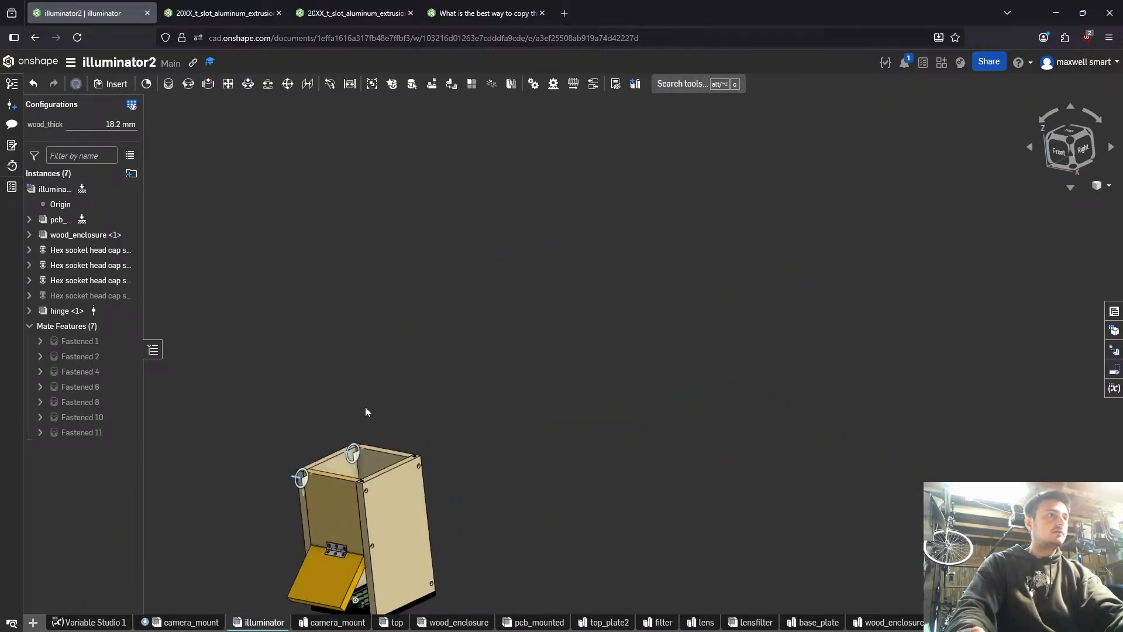
key(ctrl+z)
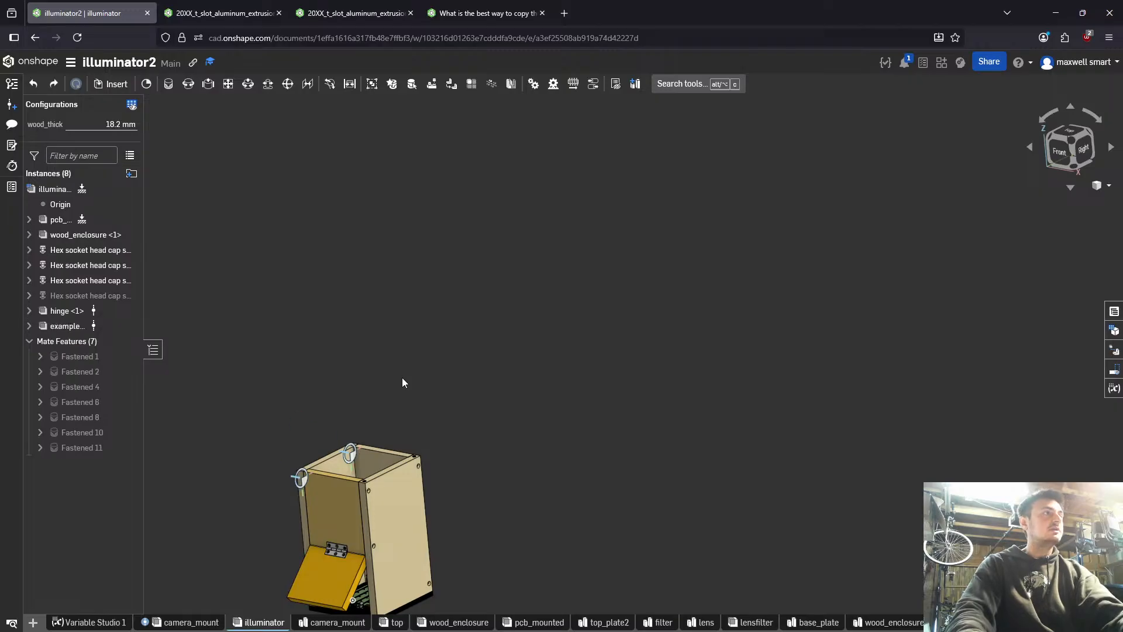
- Examine the example extrusion frame, its corner brackets and its placement relative to the top of the wooden enclosure
scroll(321, 442, up, 10)
right_drag(320, 442, 453, 304)
scroll(455, 278, up, 5)
click(444, 270)
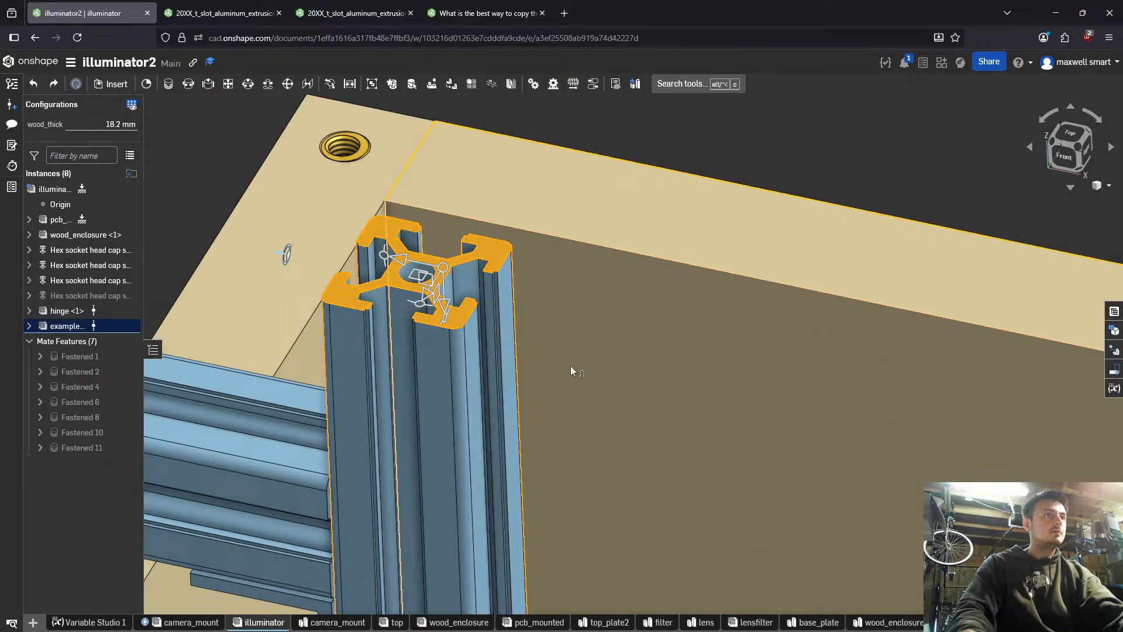
key(space)
right_drag(524, 330, 343, 346)
scroll(443, 324, down, 4)
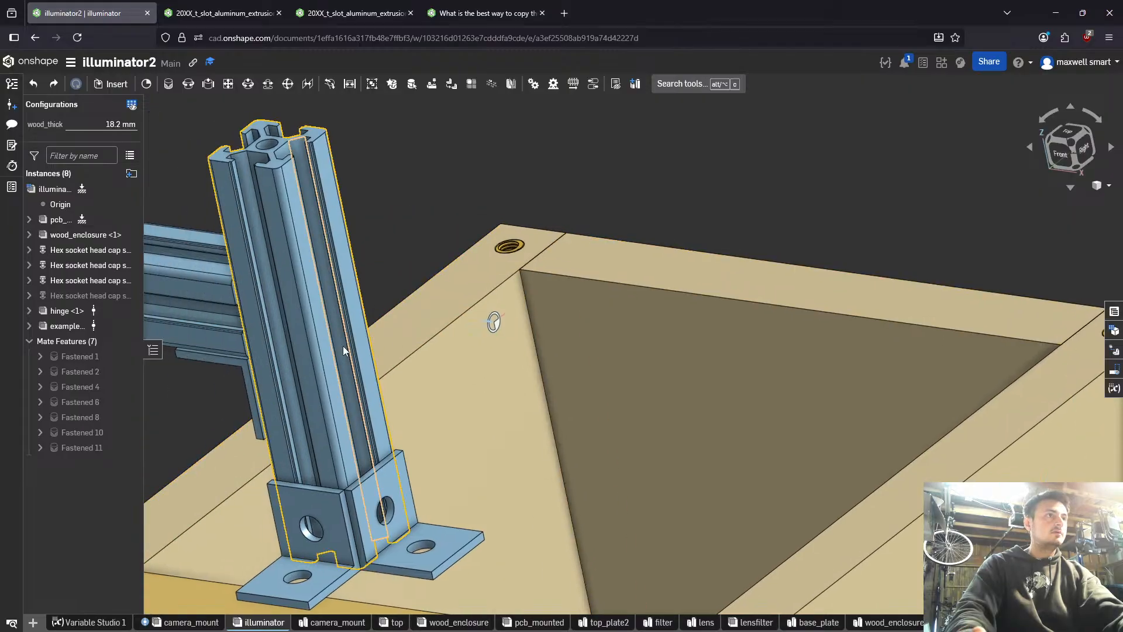
click(332, 348)
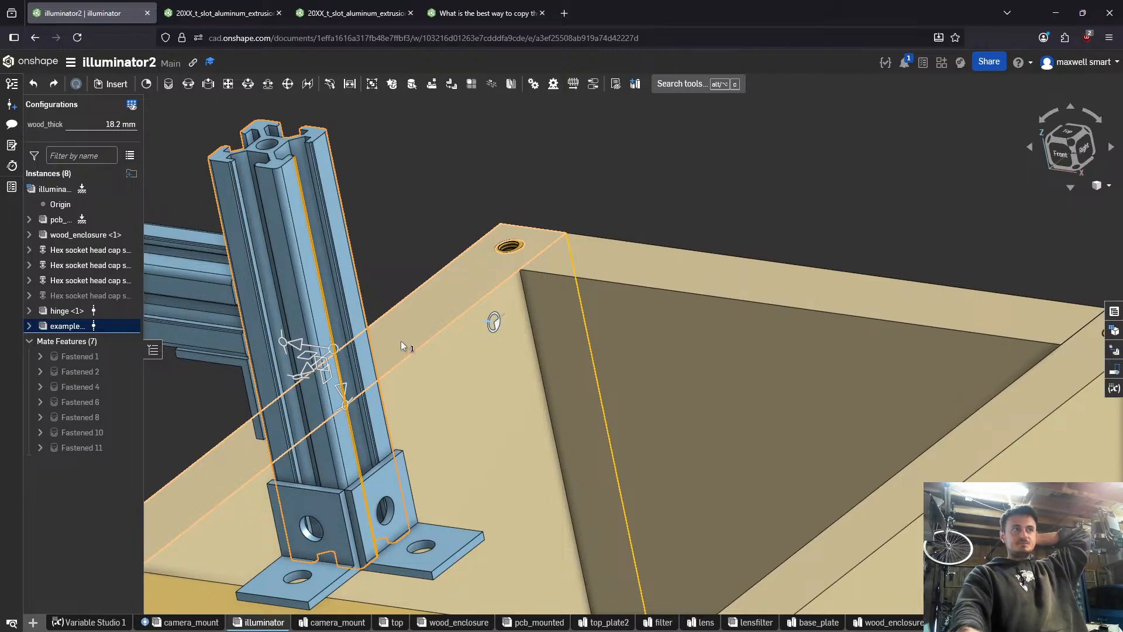
scroll(401, 340, down, 5)
right_drag(401, 341, 524, 301)
scroll(517, 312, down, 2)
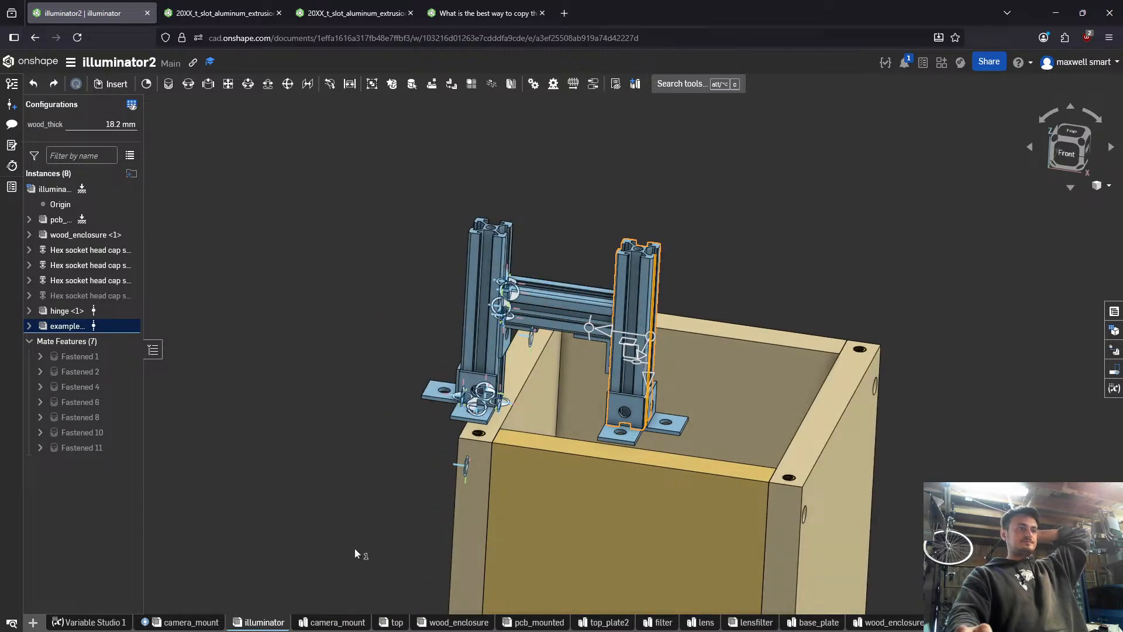
- Delete the empty camera_mount part studio and create a new assembly beside the illuminator assembly
click(358, 622)
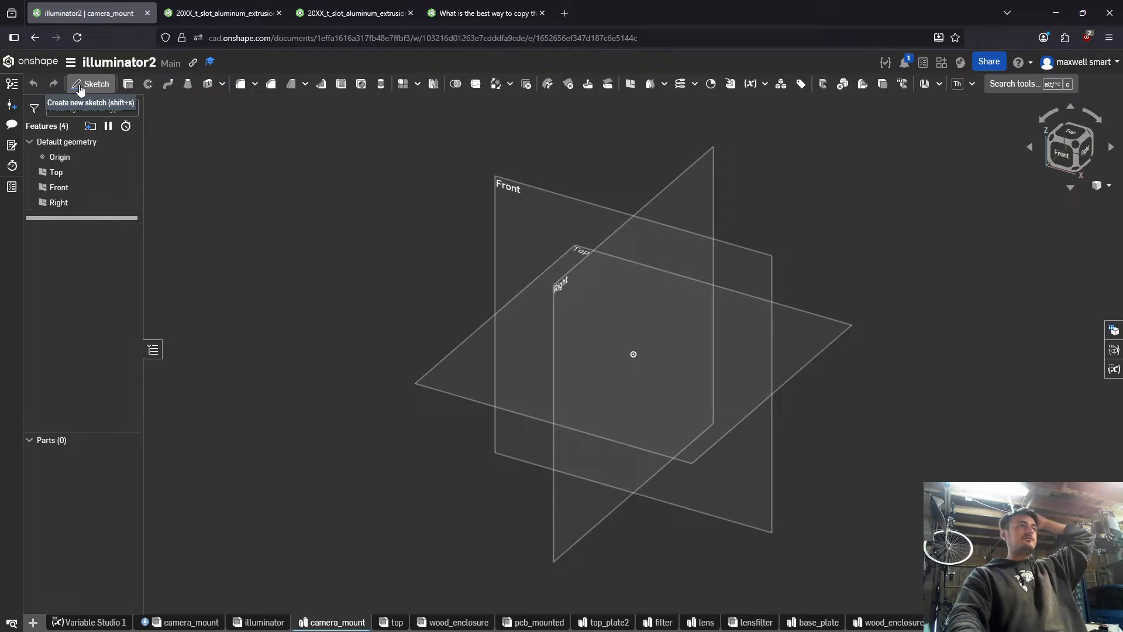
right_click(334, 621)
click(347, 510)
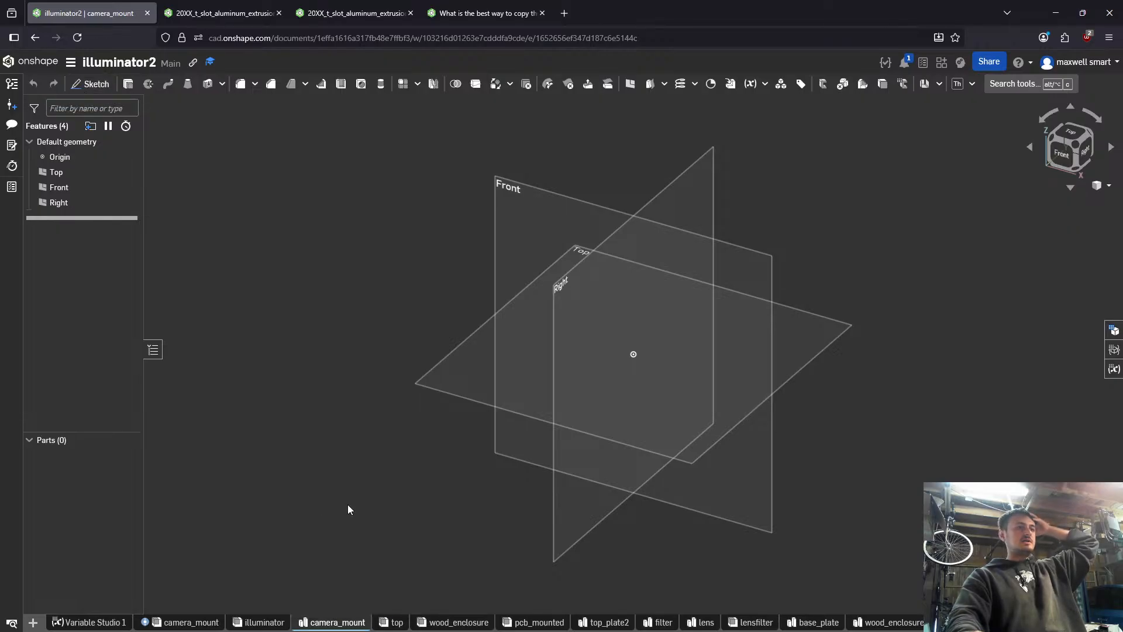
click(33, 621)
click(398, 543)
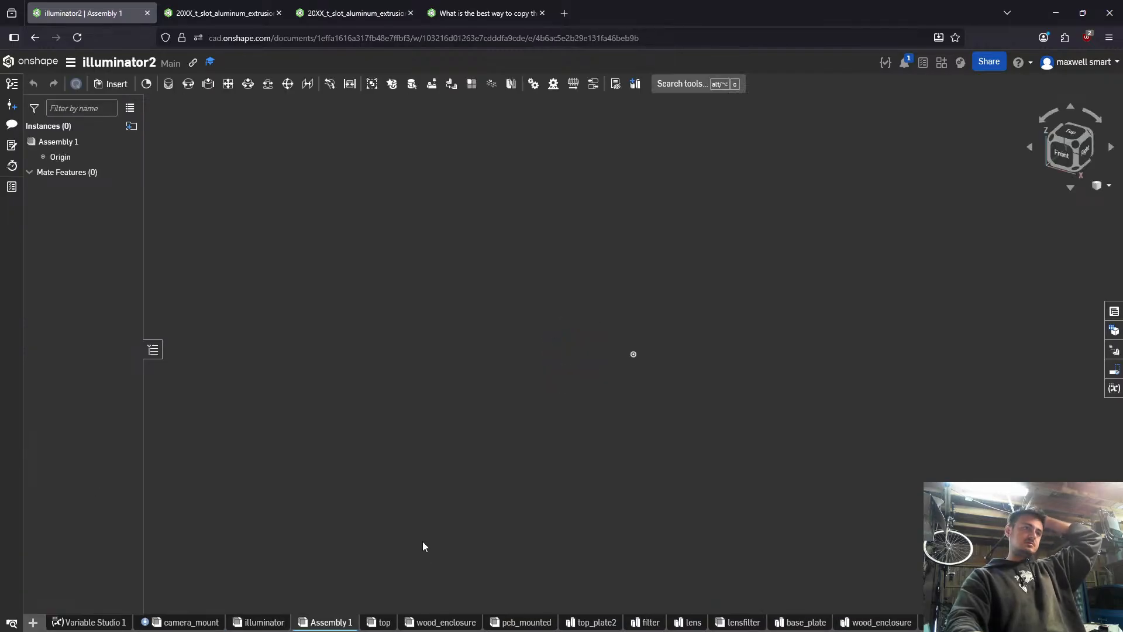
- Rename the new assembly as camera_mount
right_click(328, 622)
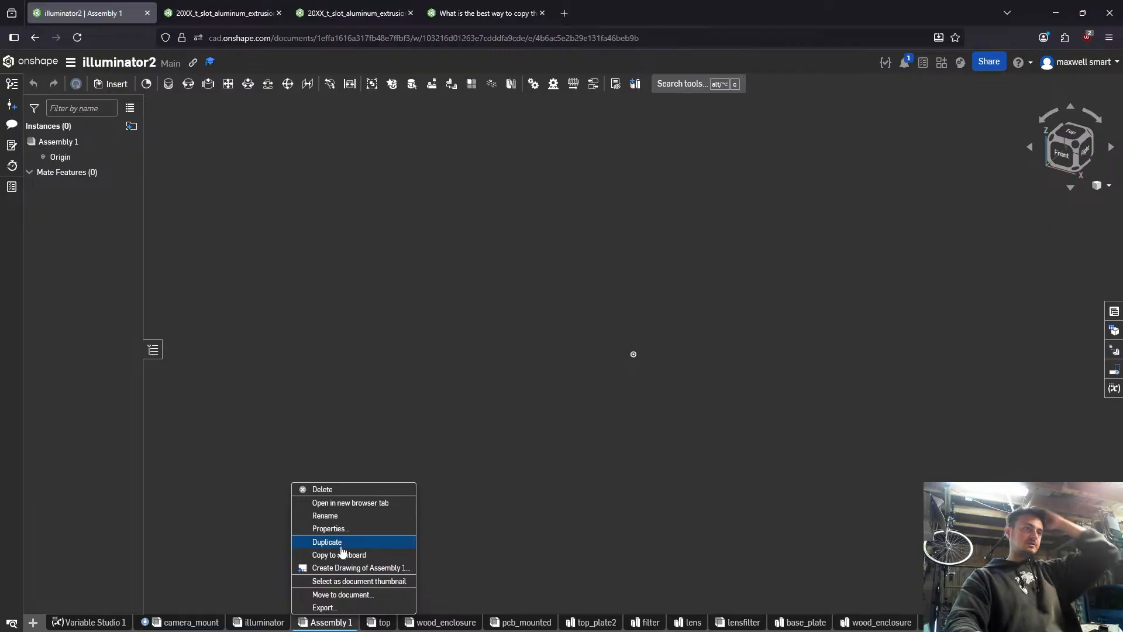
click(338, 516)
text(cam)
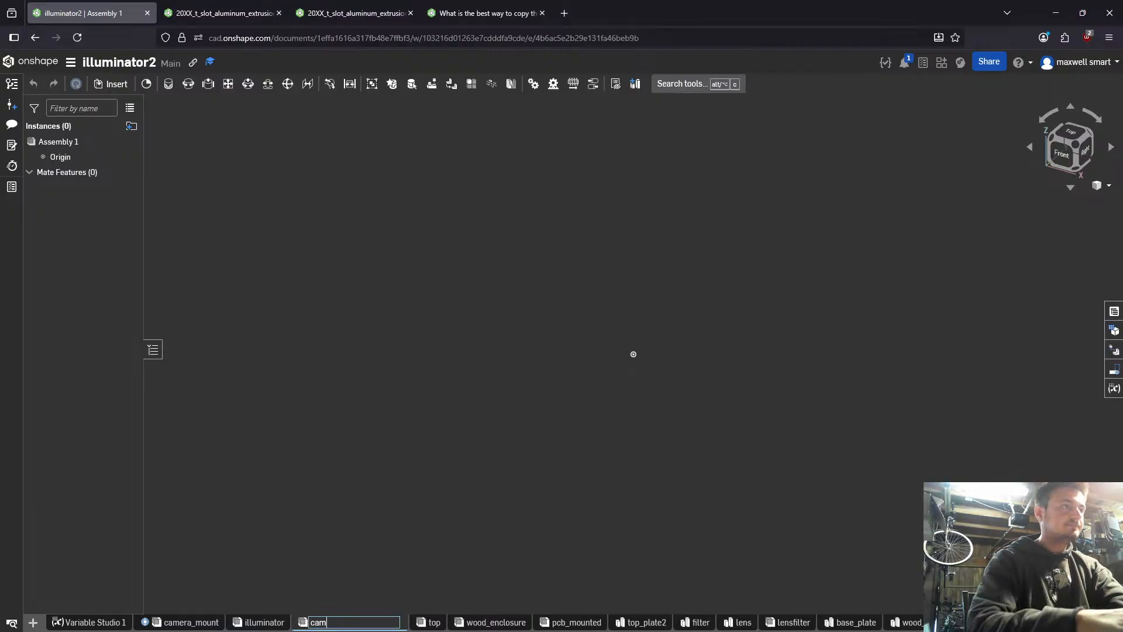
text(era_mount)
key(Return)
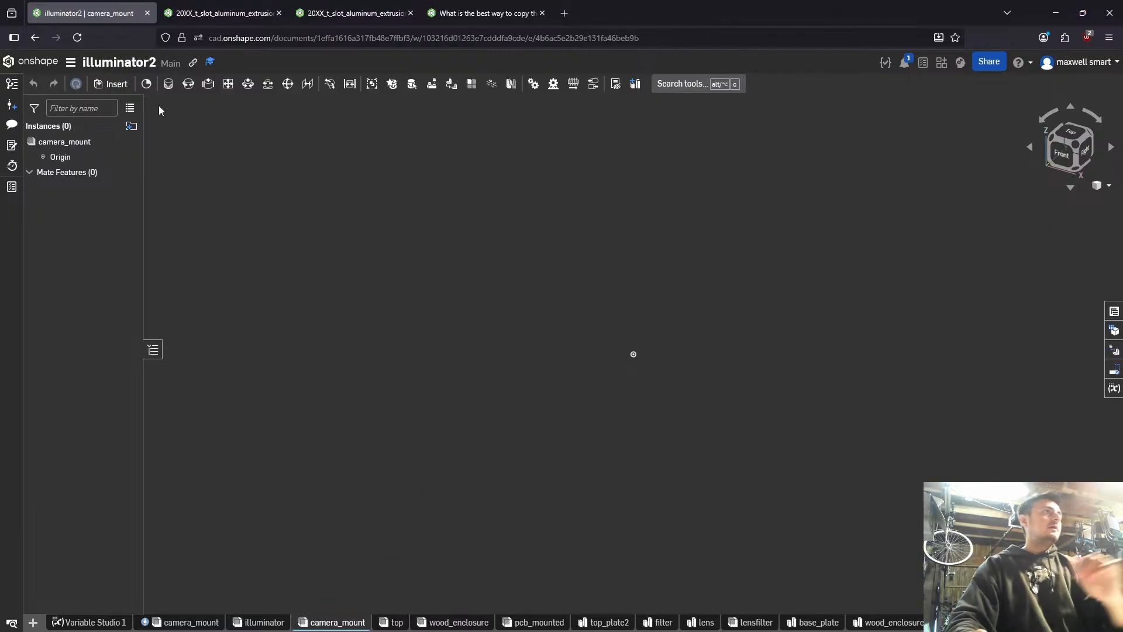
- From the insert dialog for other documents, create version V3 of 20XX_t_slot_aluminum_extrusion with the description "new bracket"
click(111, 84)
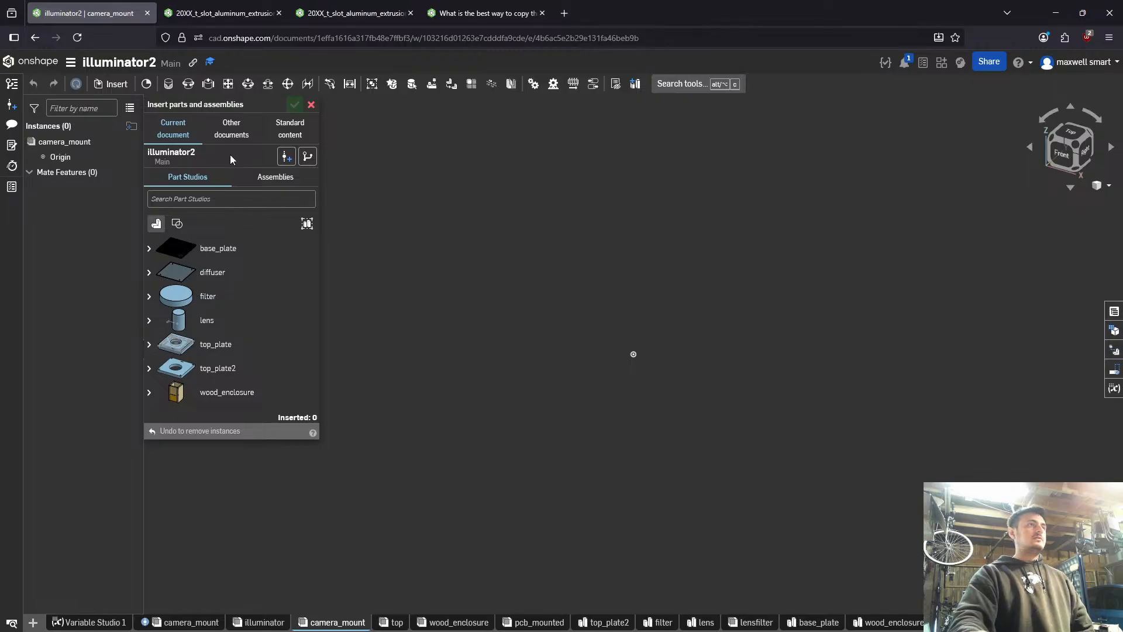
click(232, 128)
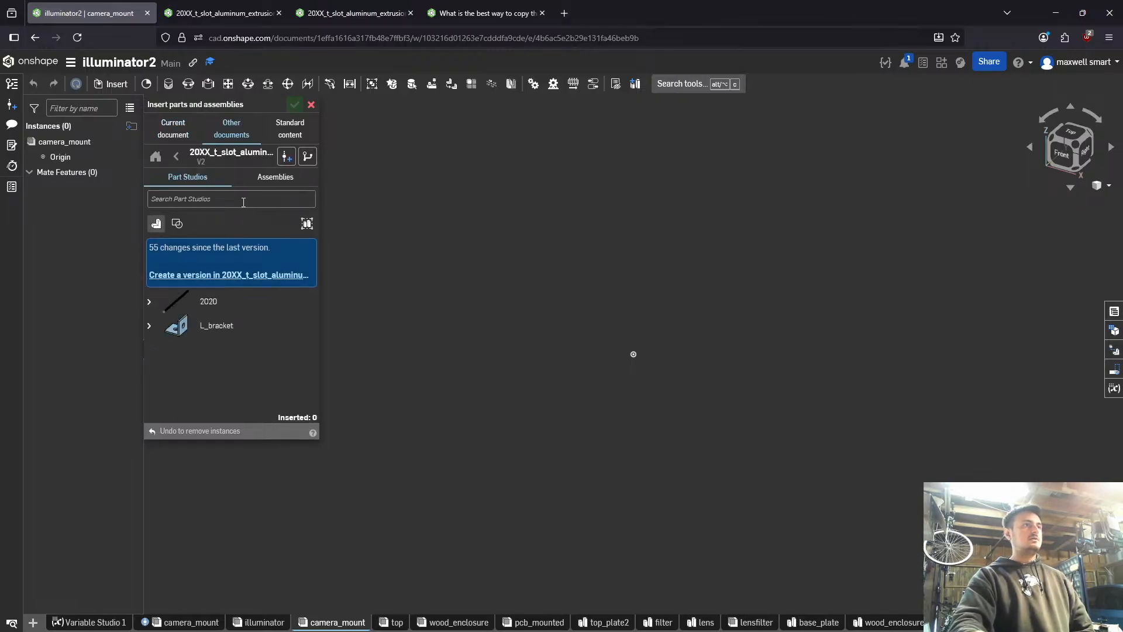
click(265, 275)
click(396, 183)
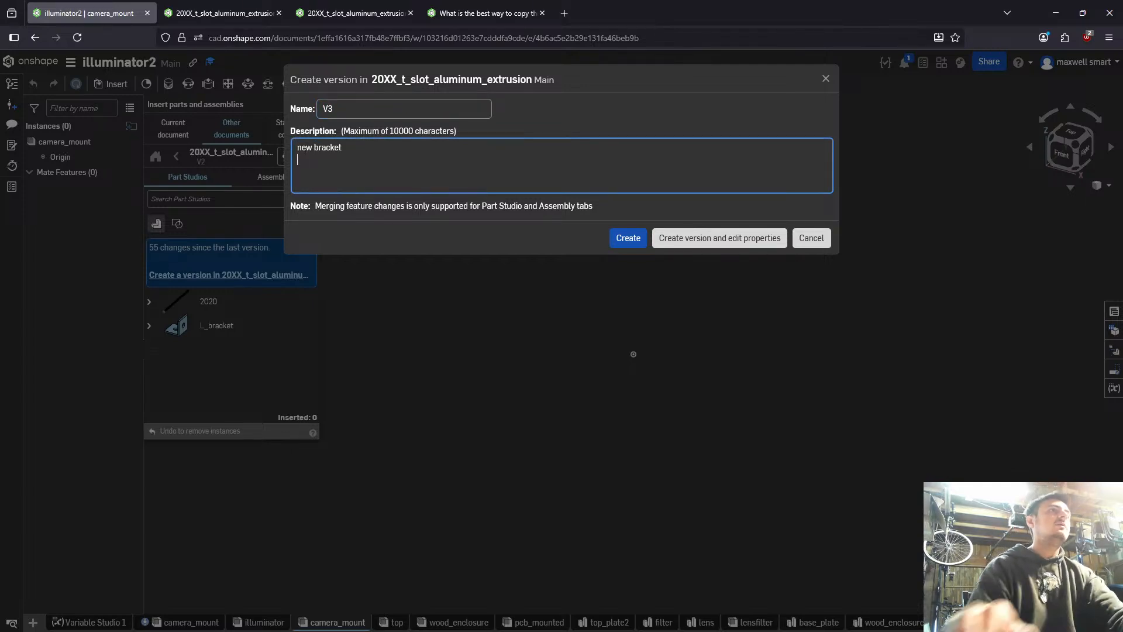
click(628, 238)
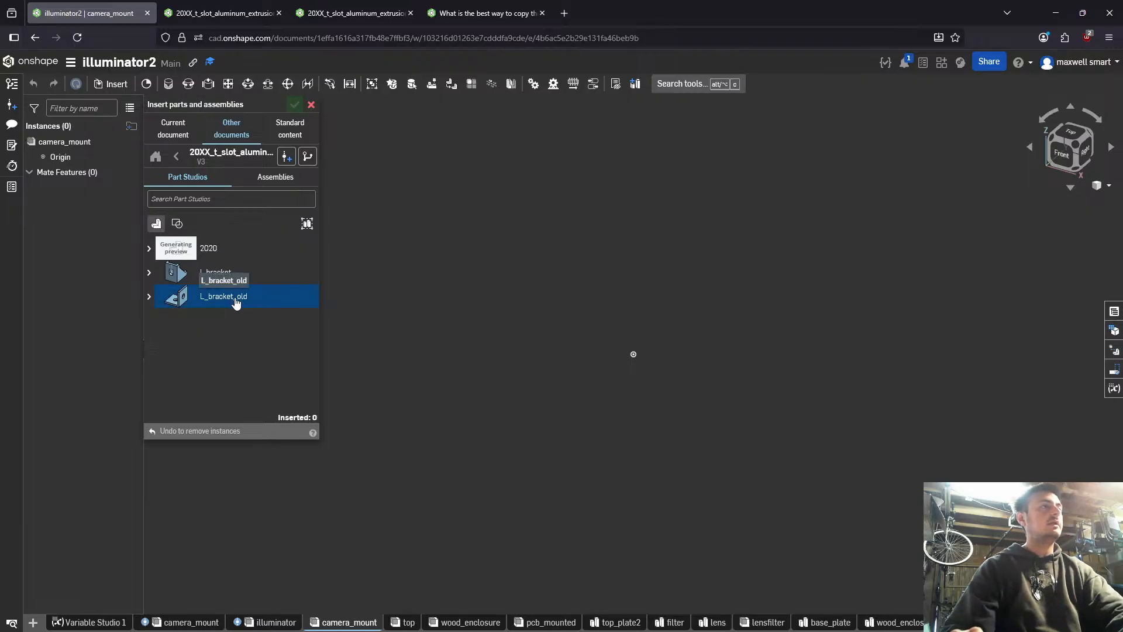
- Insert two 2020_extrusion parts with a length of 100 mm and move one of them clear of the other
click(168, 258)
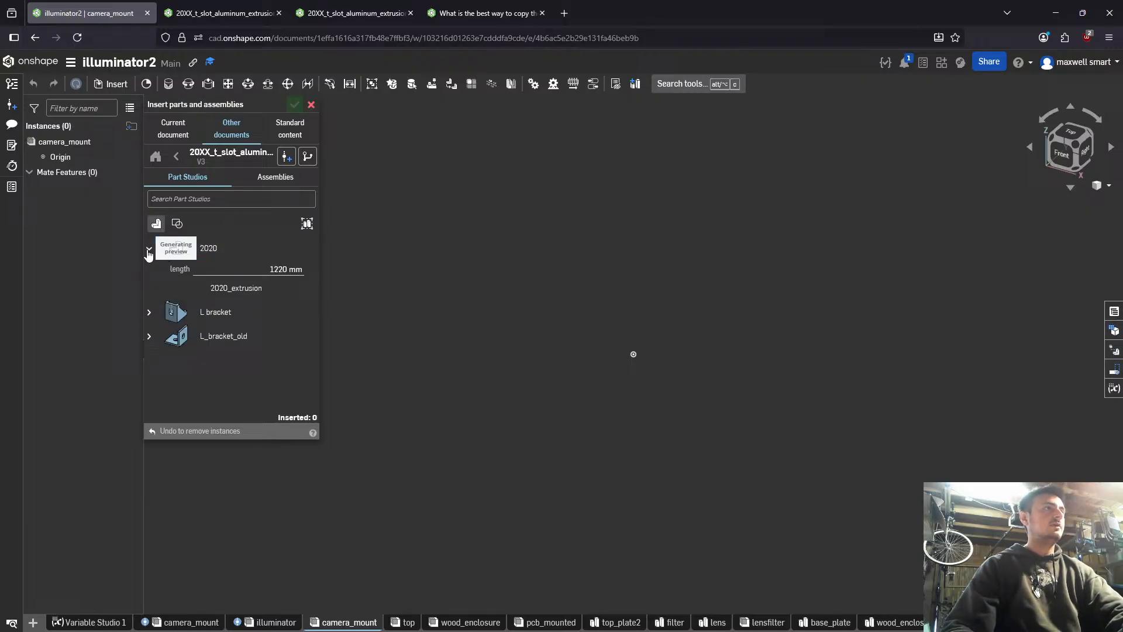
click(256, 269)
text(100)
key(Return)
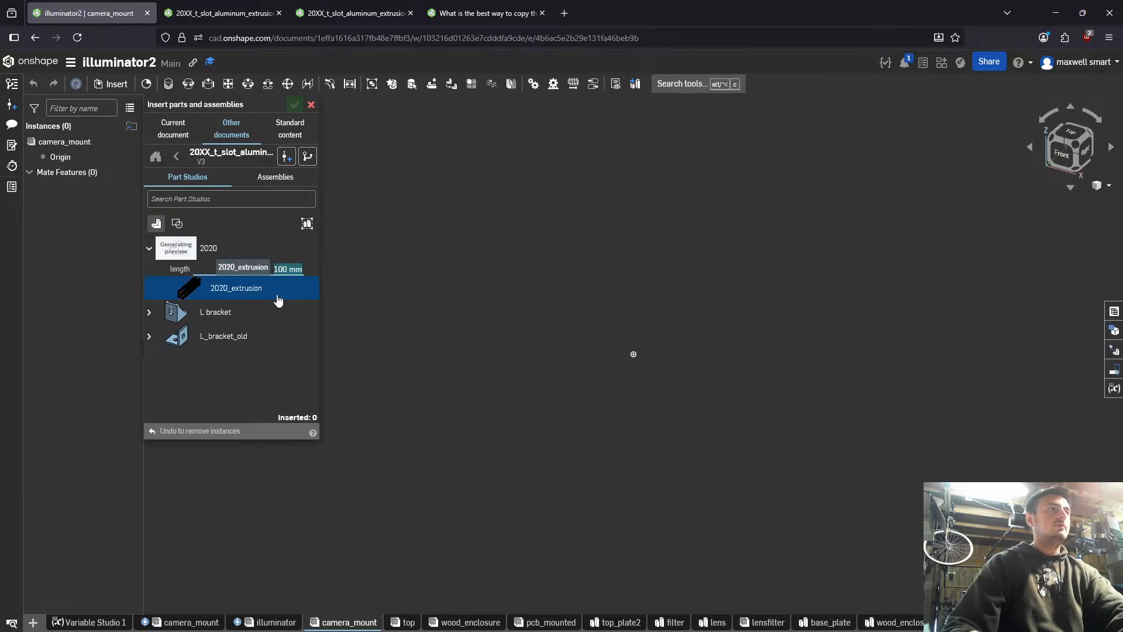
double_click(276, 295)
scroll(524, 338, down, 5)
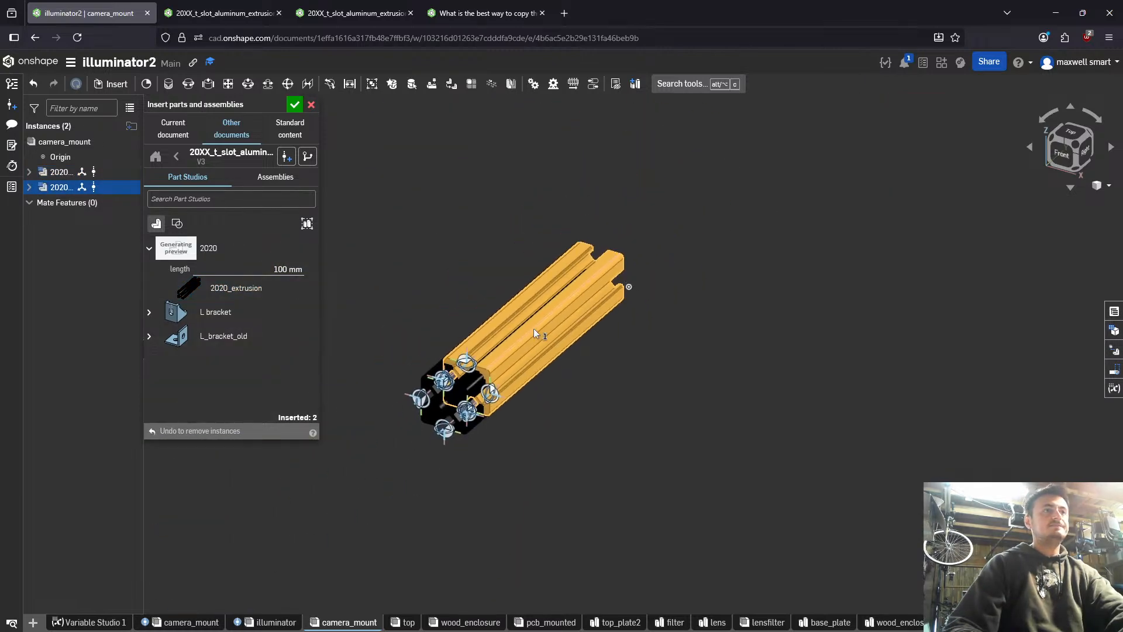
click(534, 328)
drag(549, 357, 826, 456)
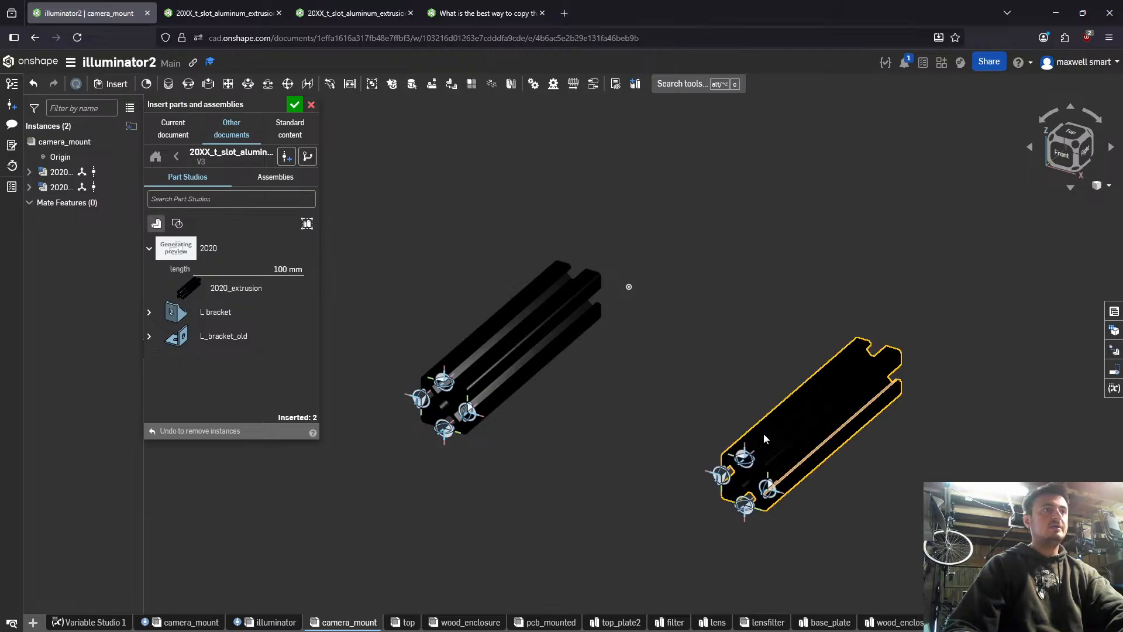
right_drag(760, 435, 574, 468)
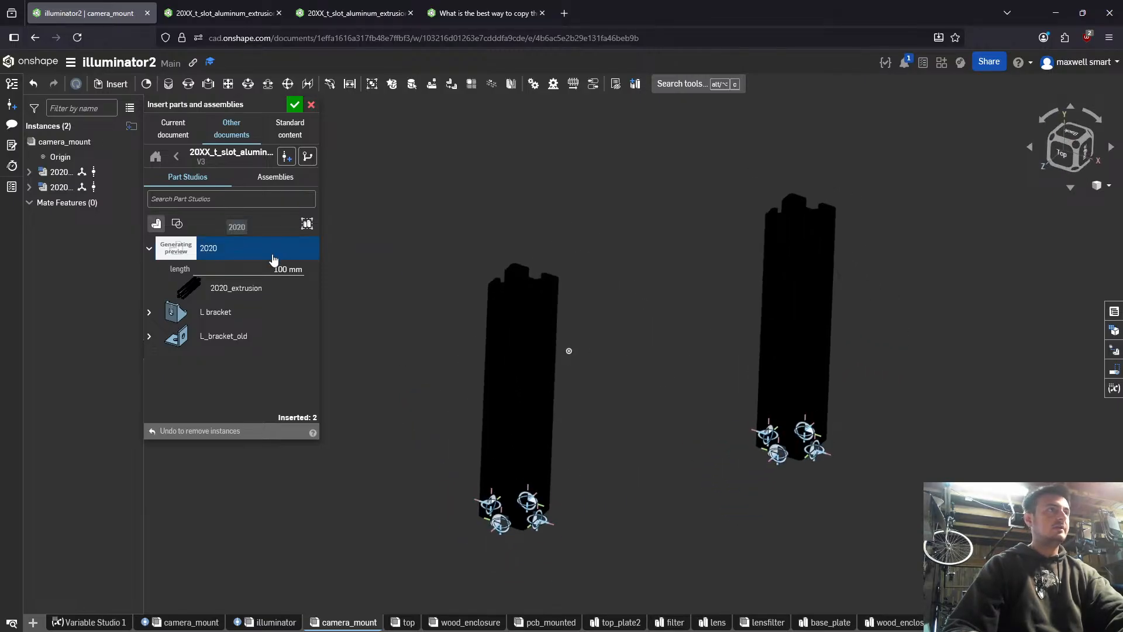
- Fix the first 2020 extrusion in place in the assembly
click(70, 172)
right_click(70, 172)
click(117, 263)
scroll(530, 410, down, 5)
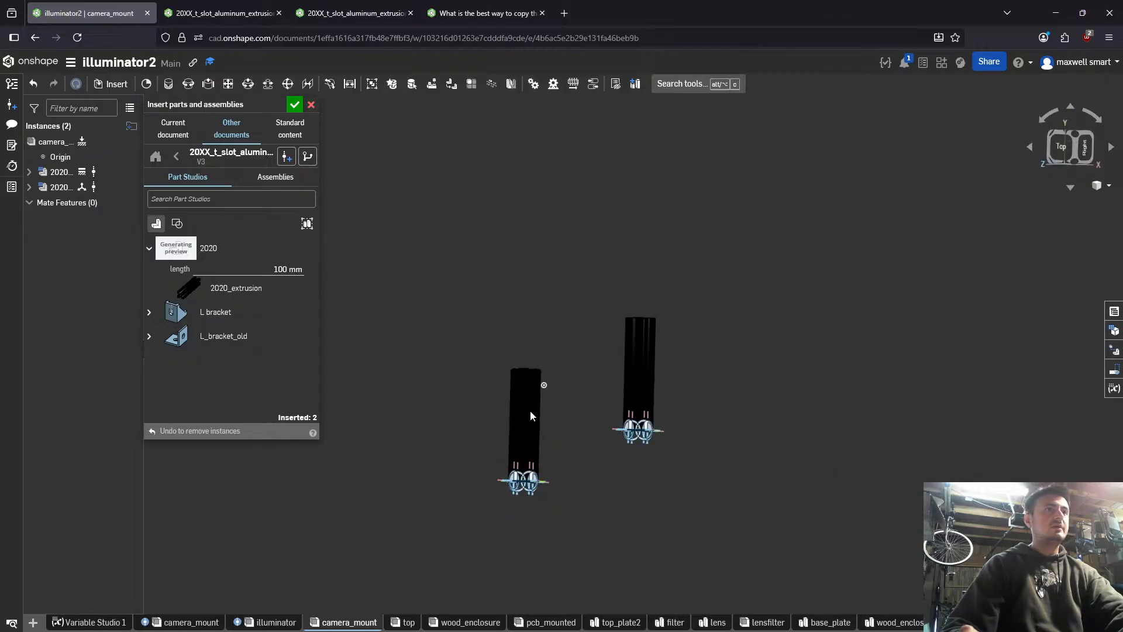
- Add a Fastened mate between the end-face centres of the two 2020 extrusions
right_drag(635, 378, 598, 374)
scroll(633, 380, up, 5)
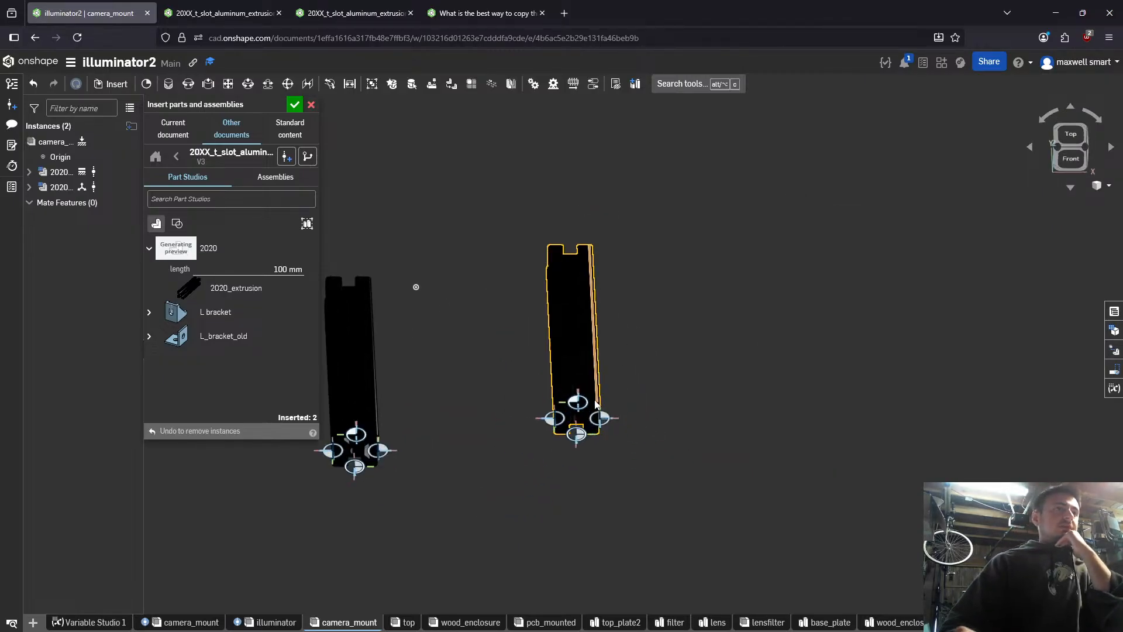
scroll(573, 447, up, 5)
right_drag(570, 451, 572, 425)
scroll(573, 429, down, 5)
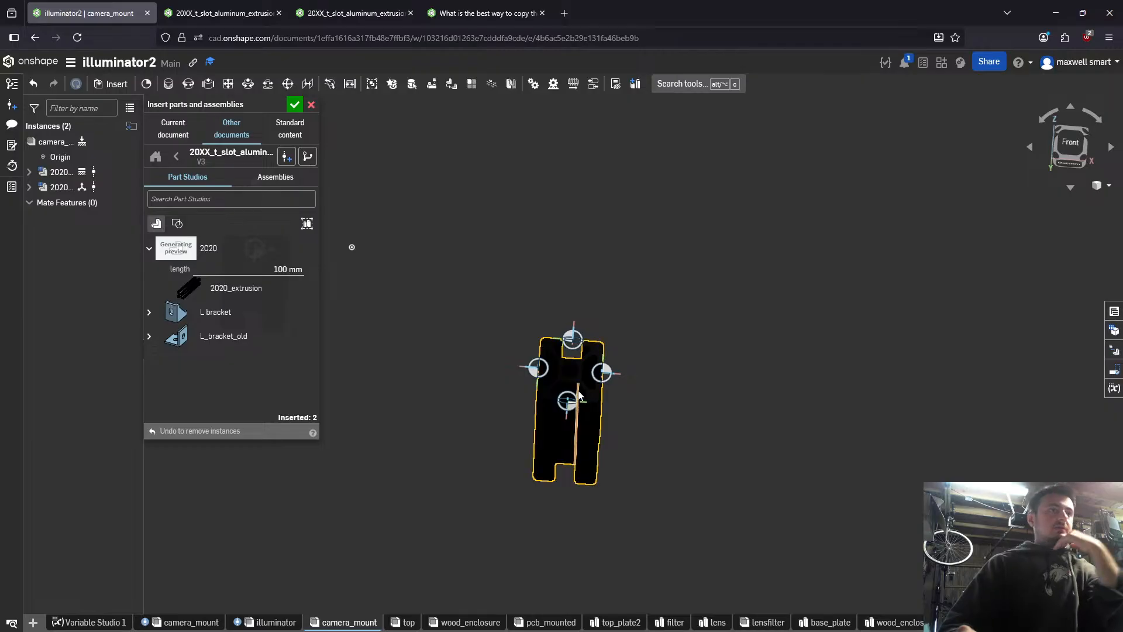
key(f)
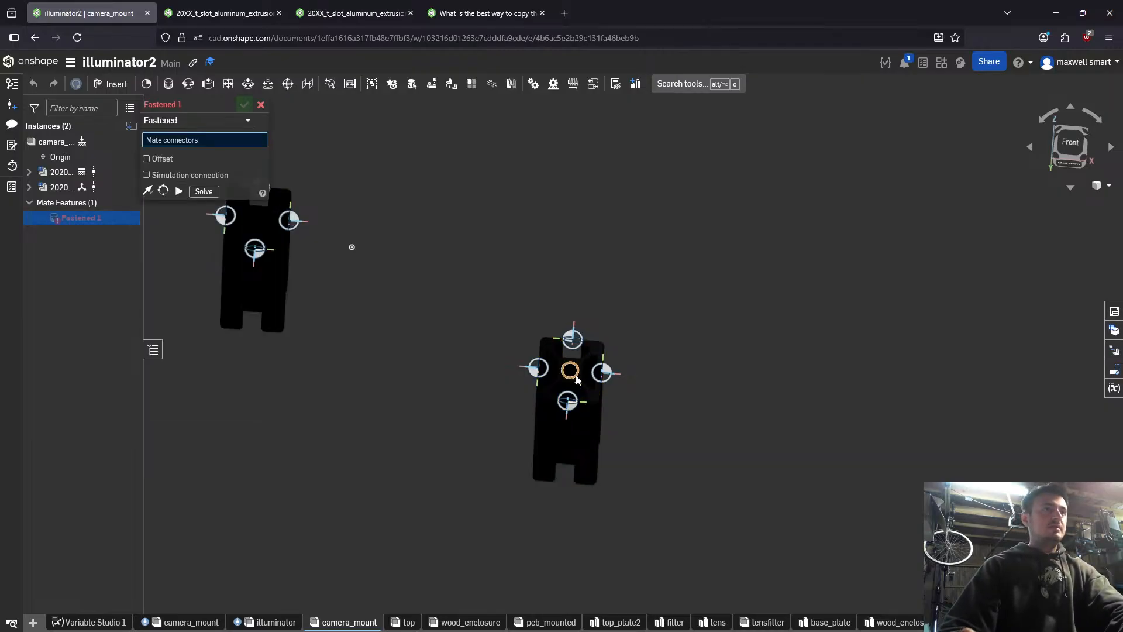
click(576, 375)
right_drag(271, 257, 283, 279)
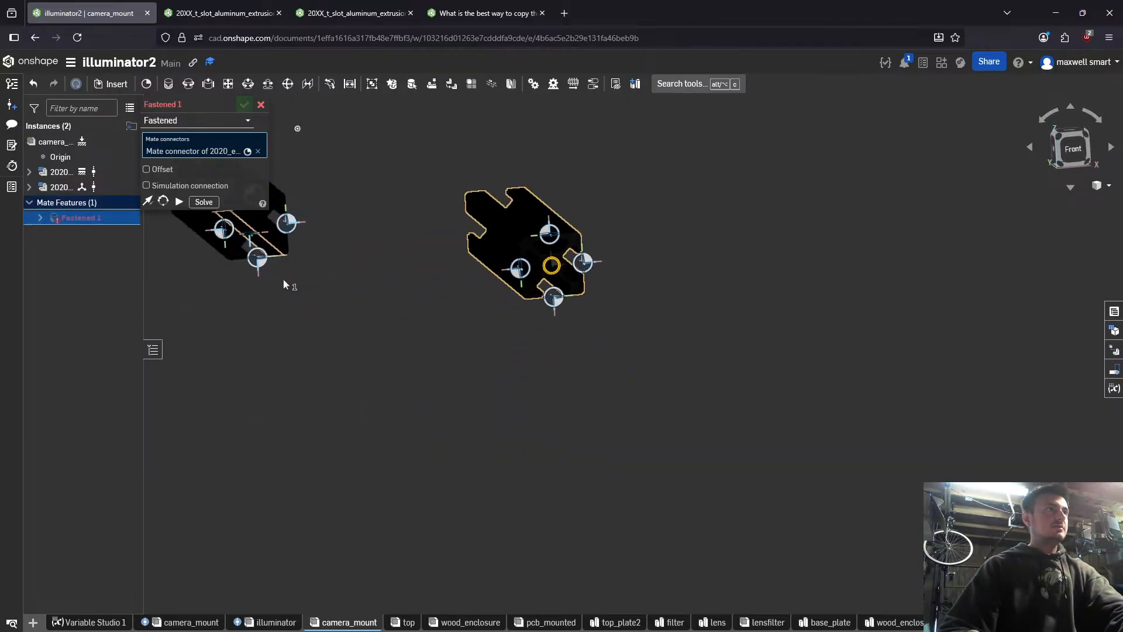
middle_drag(283, 280, 538, 408)
scroll(461, 342, up, 5)
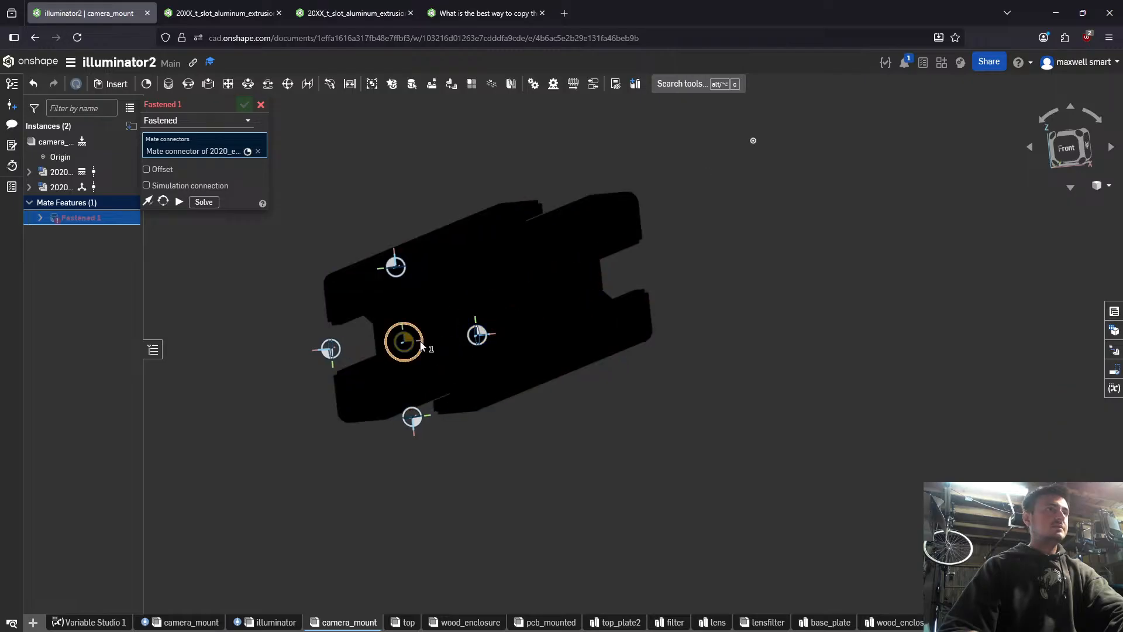
click(424, 346)
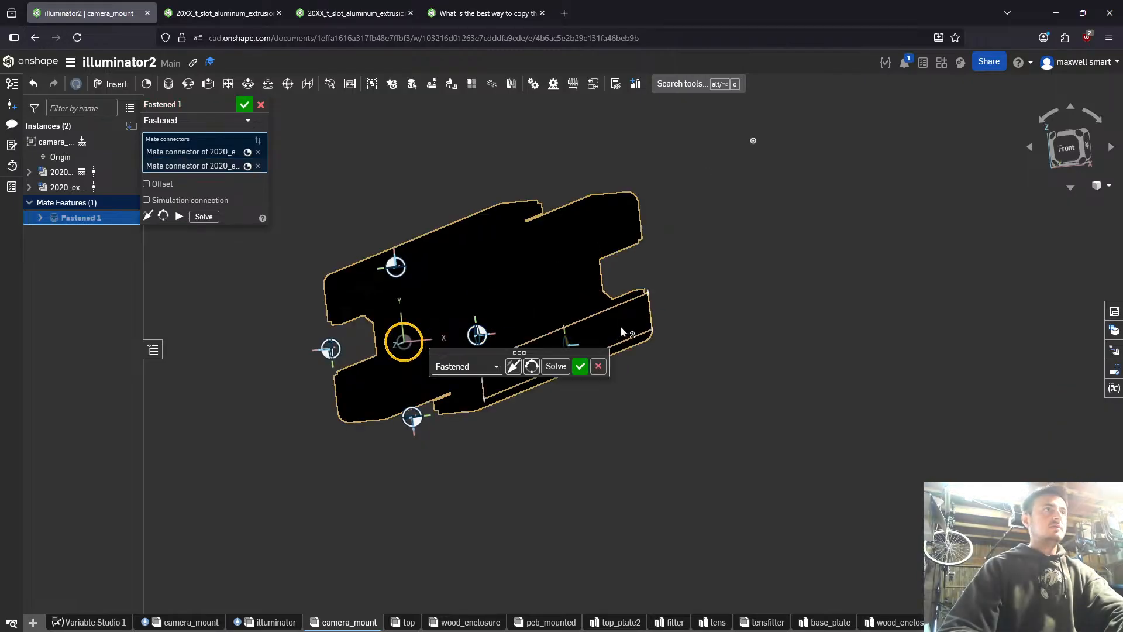
- Offset the Fastened mate in X by #base_plate_edge_edge-2*10mm and accept the mate
scroll(621, 326, down, 3)
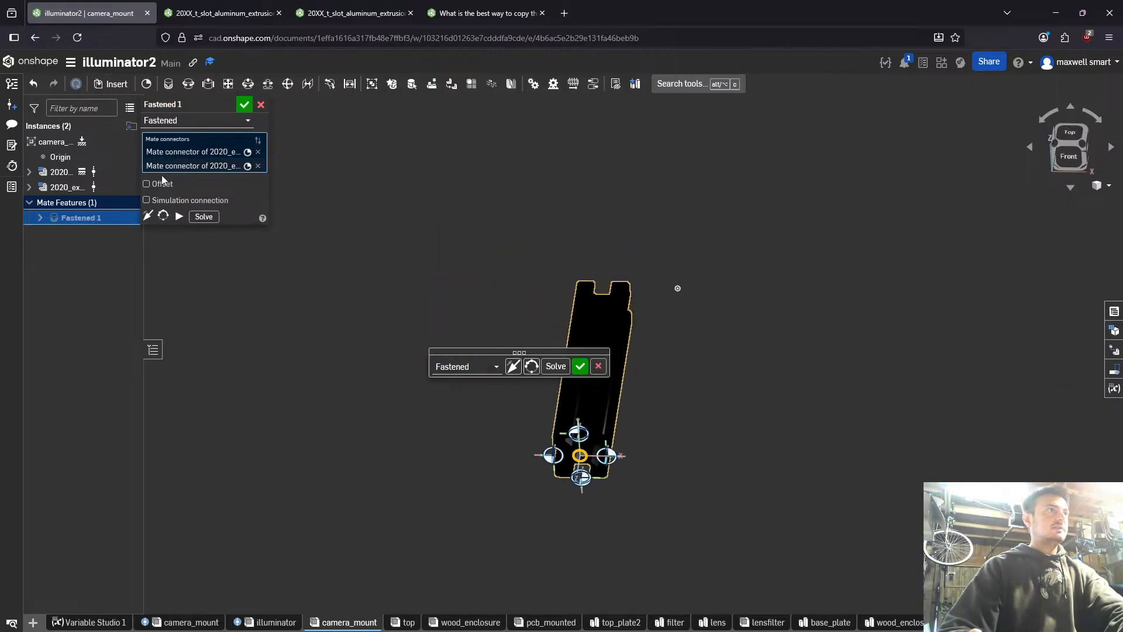
click(146, 184)
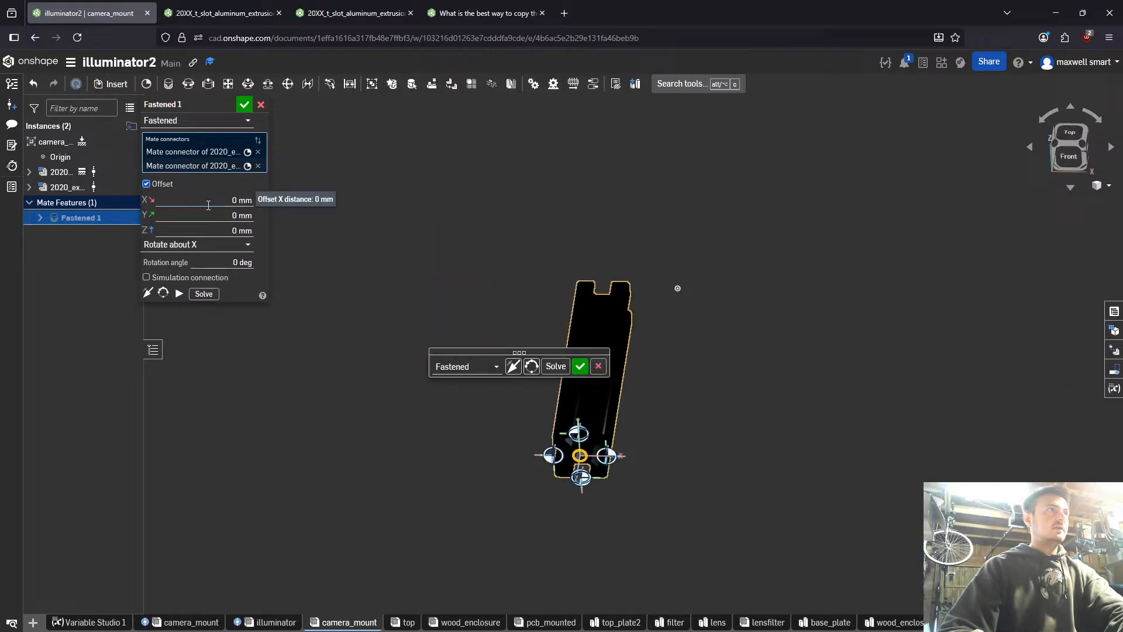
click(248, 200)
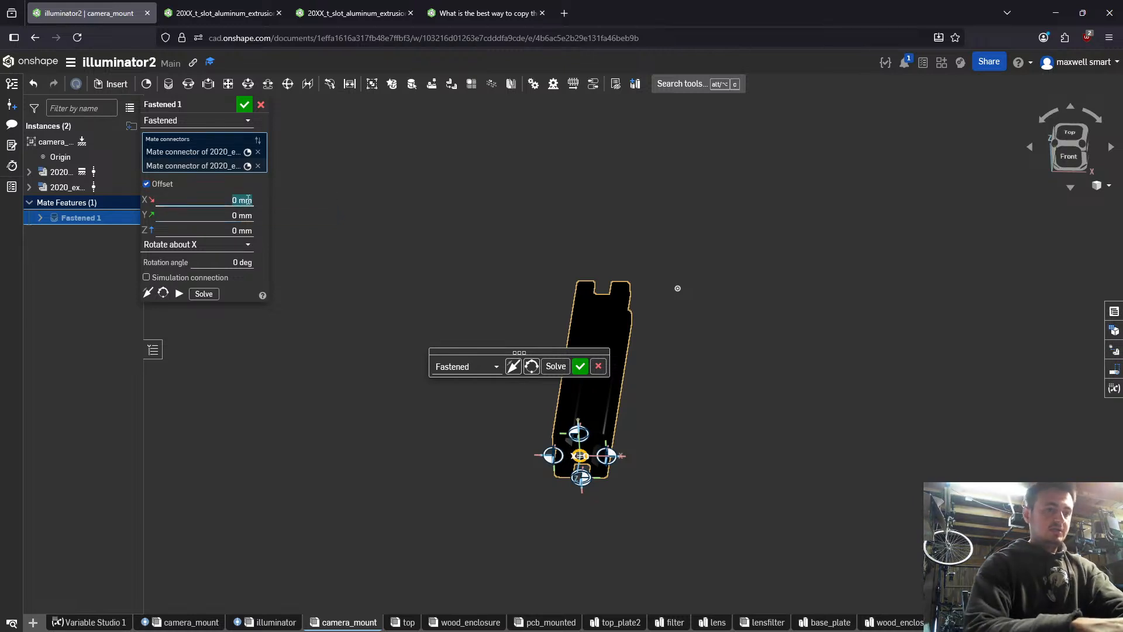
text(#)
key(Return)
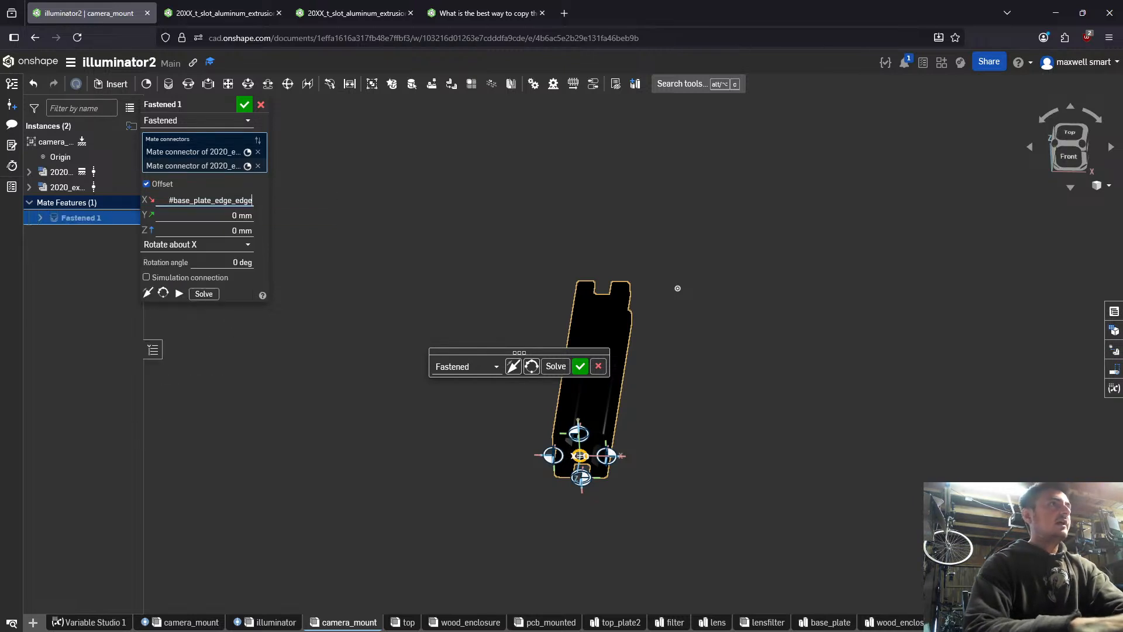
text(*)
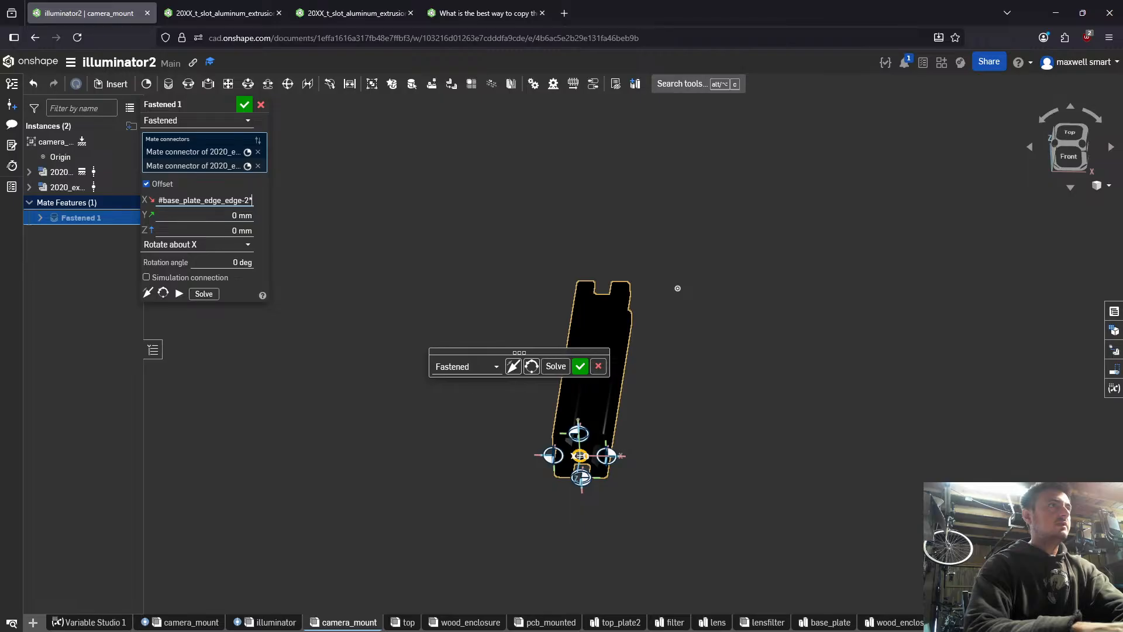
text(10mm)
key(Return)
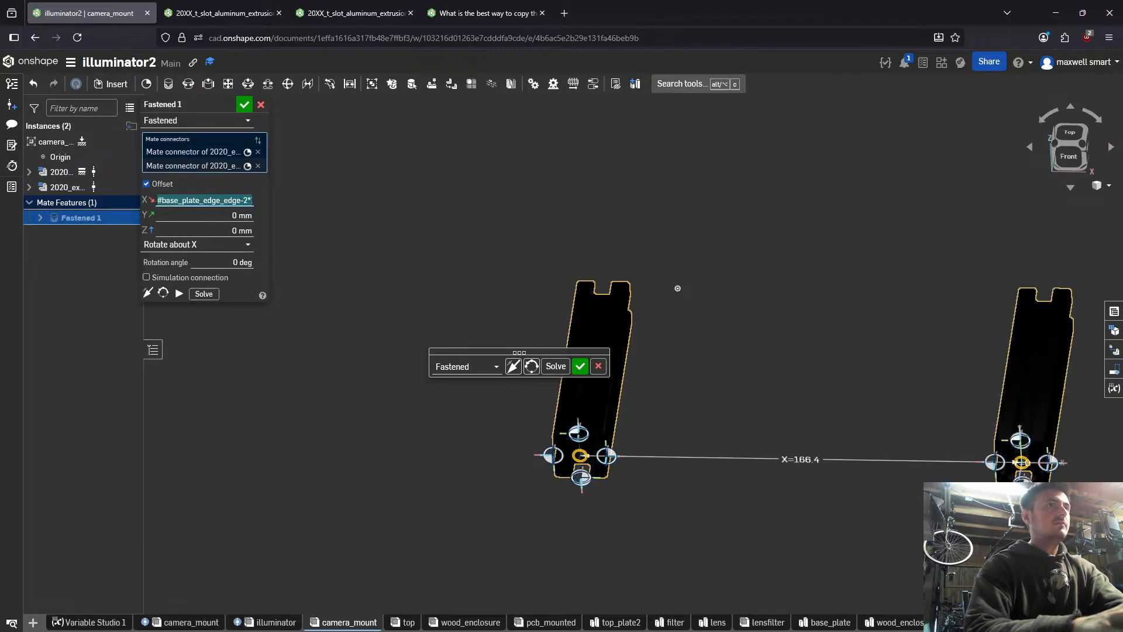
right_drag(644, 409, 648, 465)
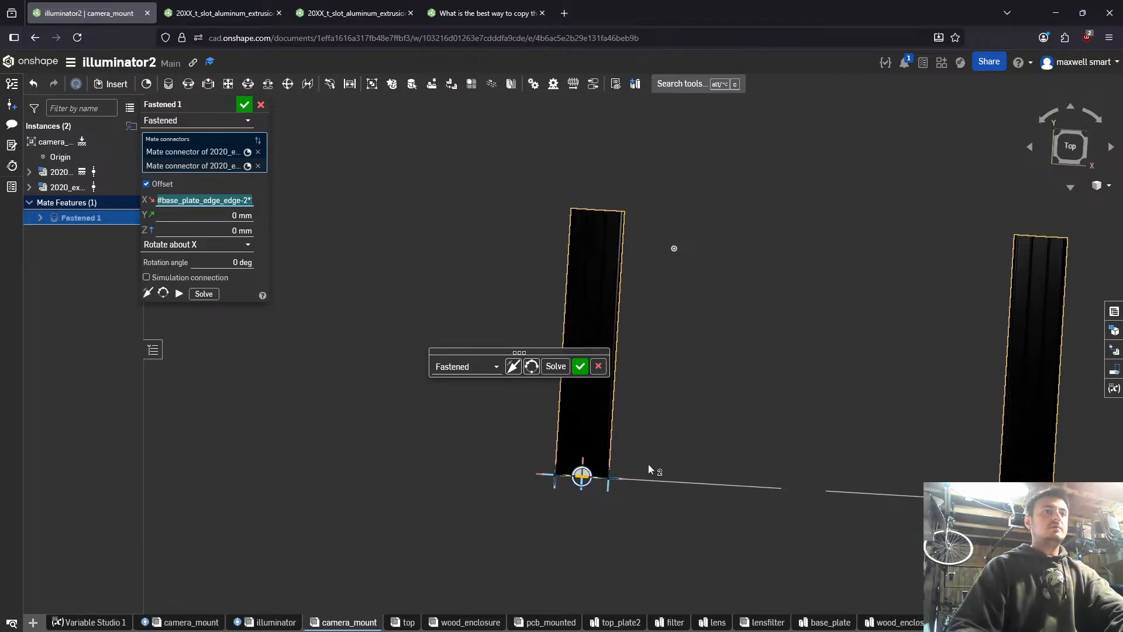
click(579, 367)
- Insert four instances of the L bracket part from the 20XX_t_slot_aluminum_extrusion document near the two extrusions
scroll(833, 507, down, 3)
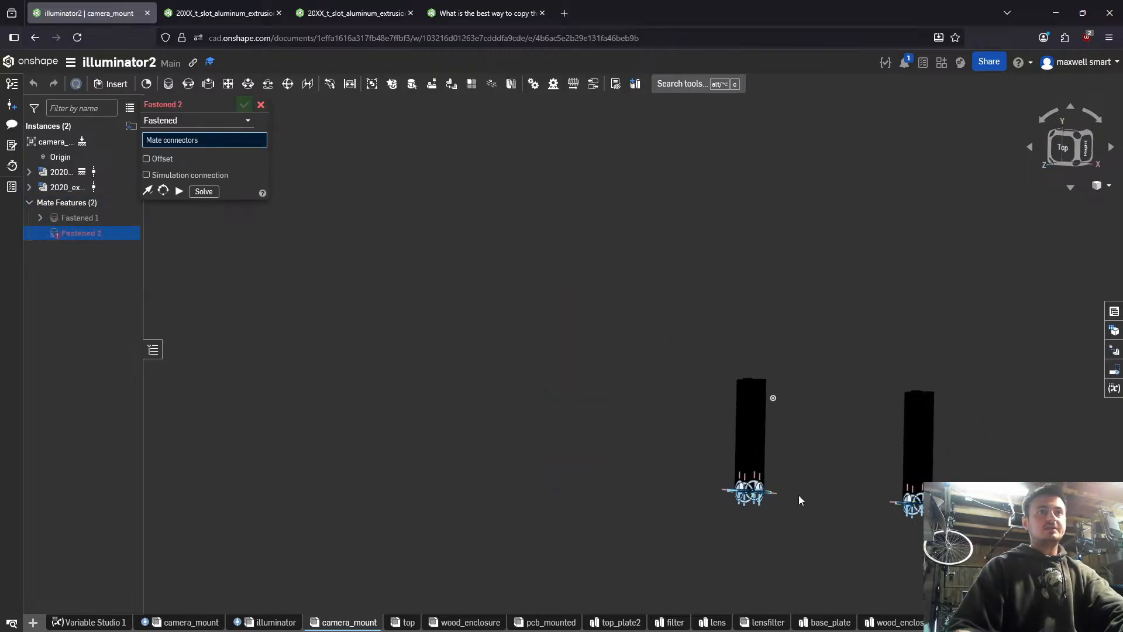
mouse_move(777, 425)
right_down()
mouse_move(806, 411)
mouse_move(802, 391)
mouse_move(790, 432)
right_up()
middle_drag(767, 410, 667, 379)
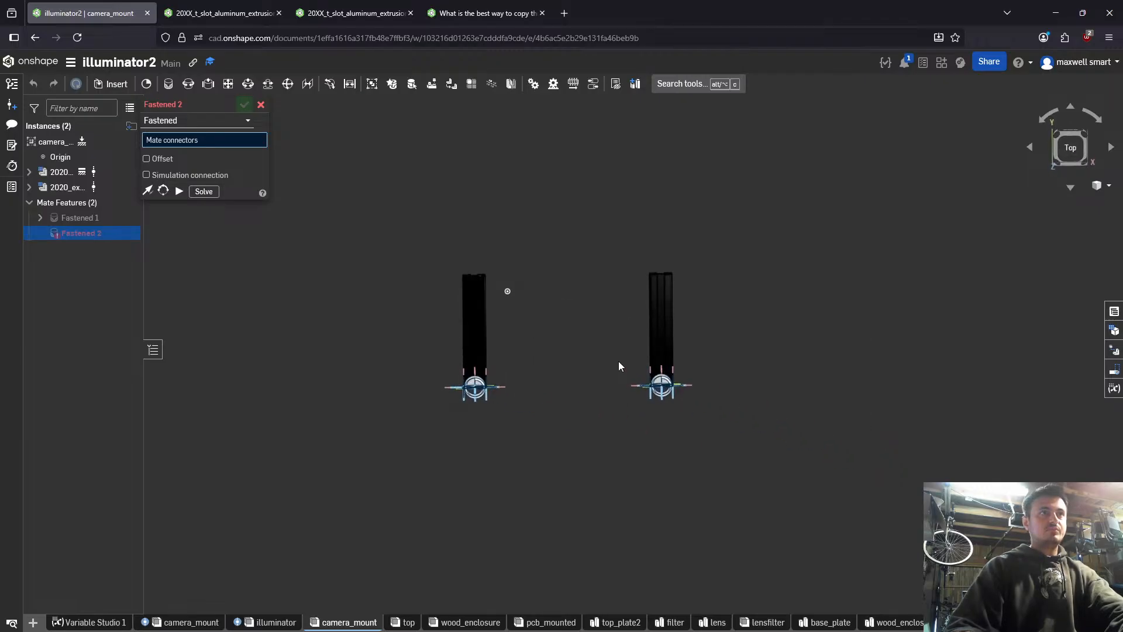
scroll(616, 359, up, 3)
right_drag(615, 363, 594, 327)
click(111, 84)
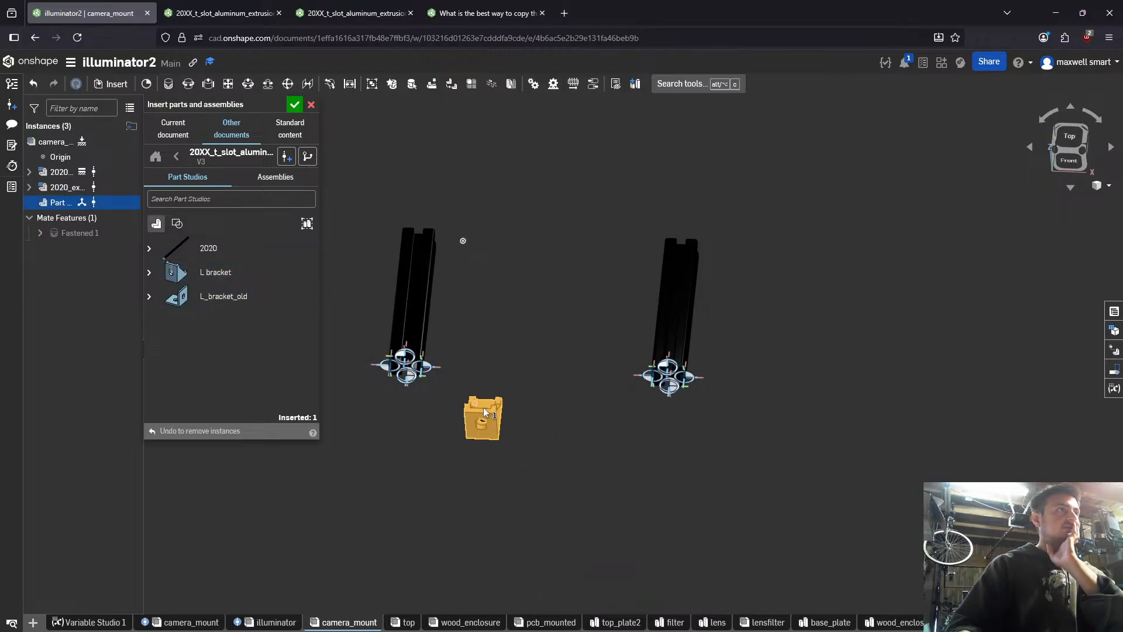
click(232, 277)
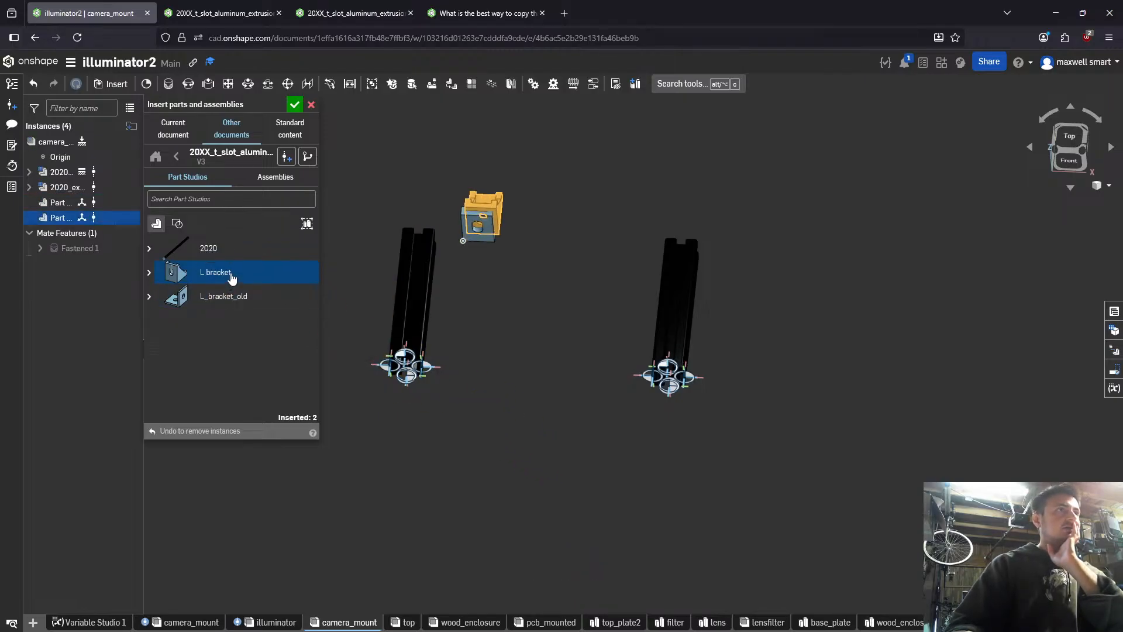
click(232, 278)
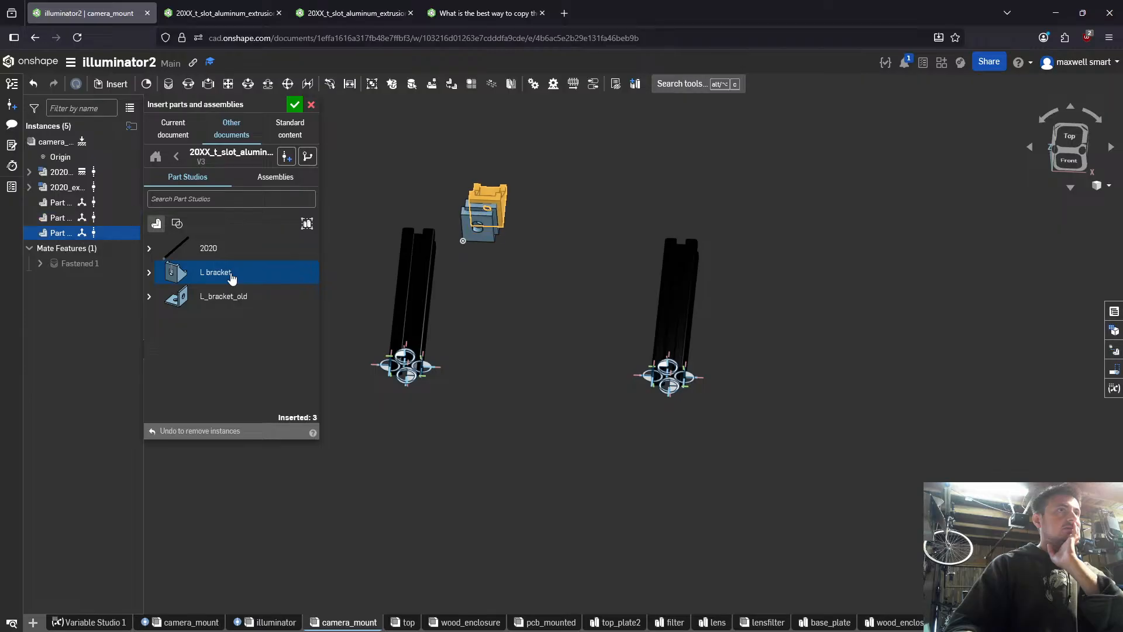
click(232, 278)
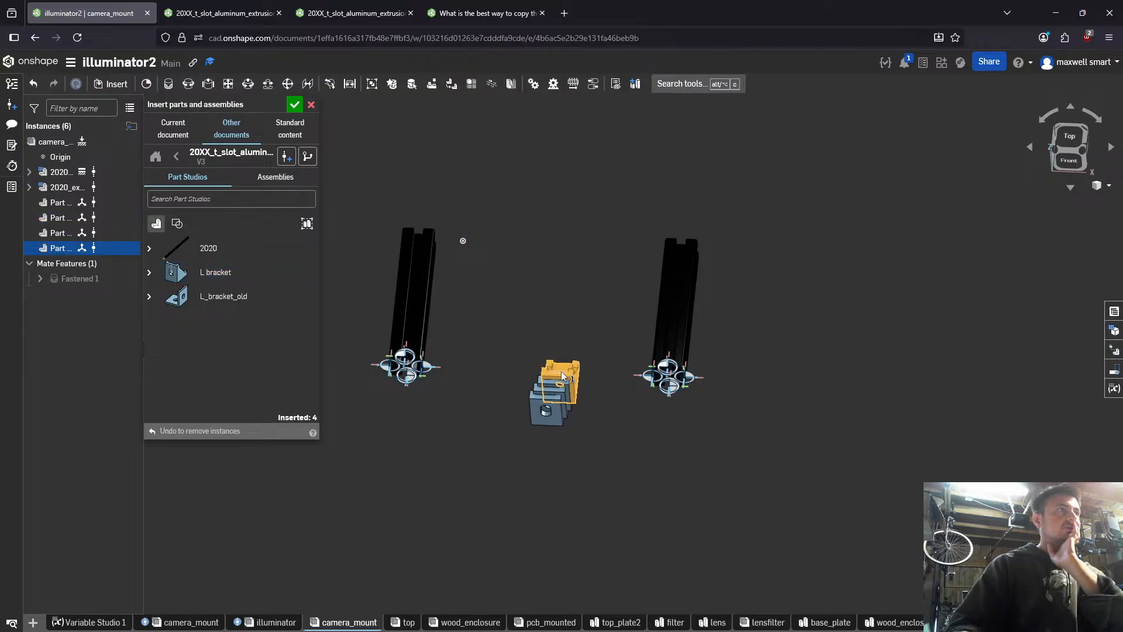
- Switch to the 20XX_t_slot_aluminum_extrusion document and rename Part 1 in the L bracket part studio as L
click(224, 13)
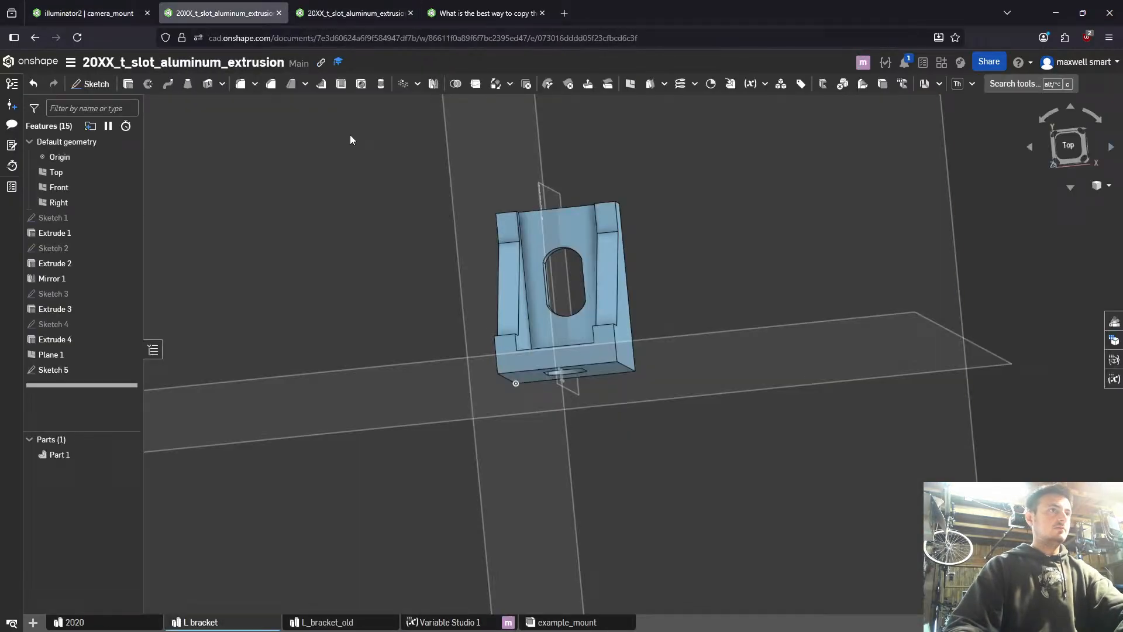
click(61, 456)
double_click(60, 455)
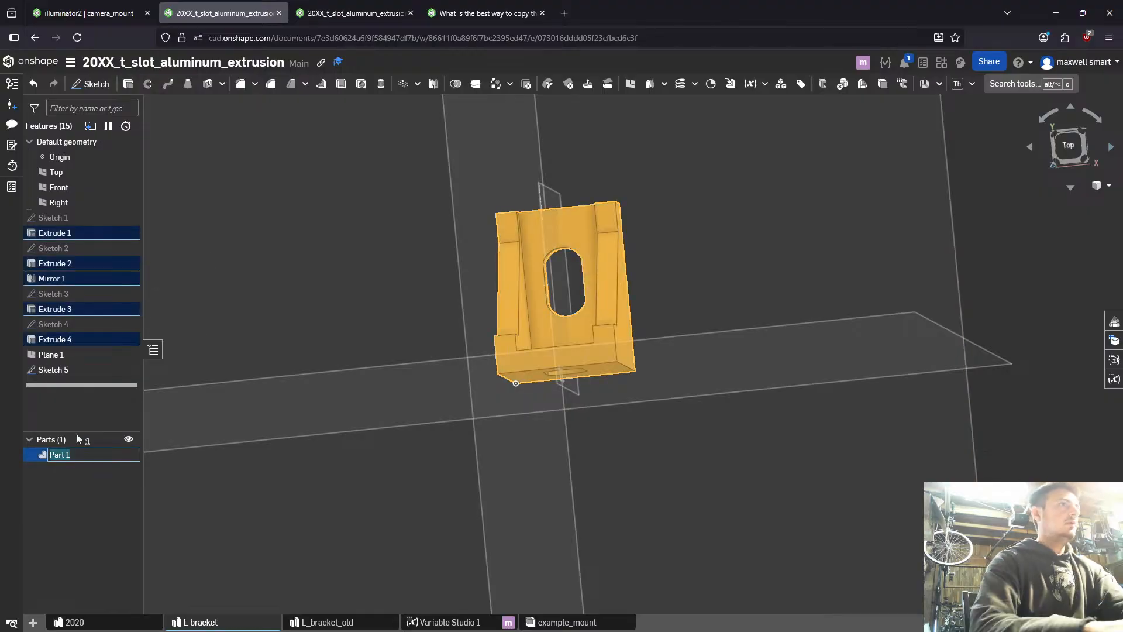
text(L)
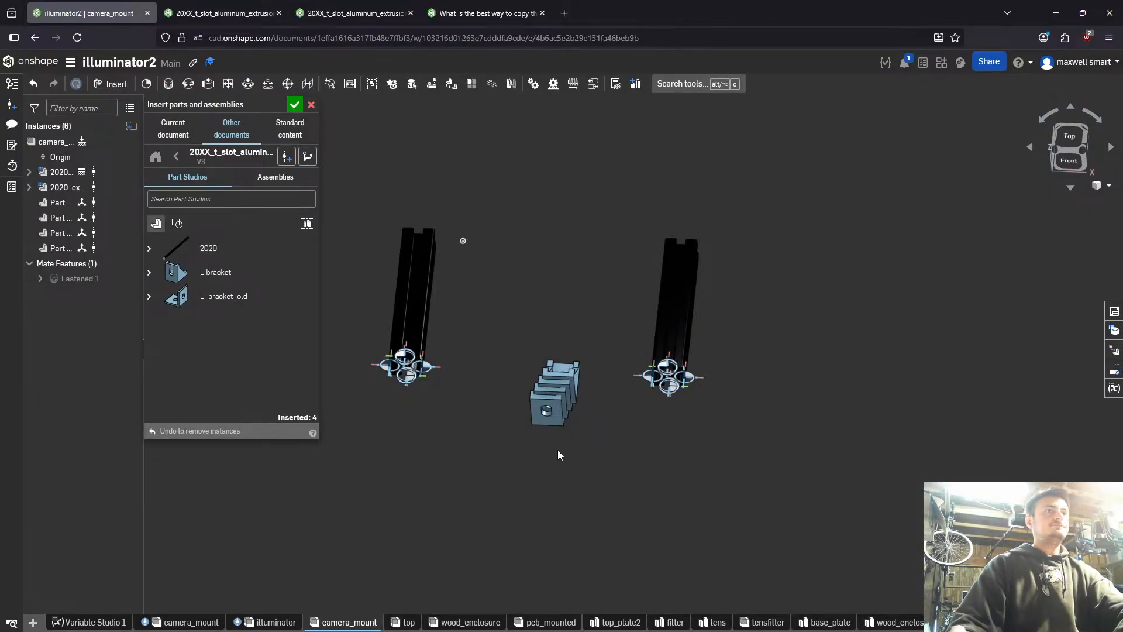
- Return to the camera_mount assembly and move one L bracket away from the stack of four
right_drag(558, 454, 488, 363)
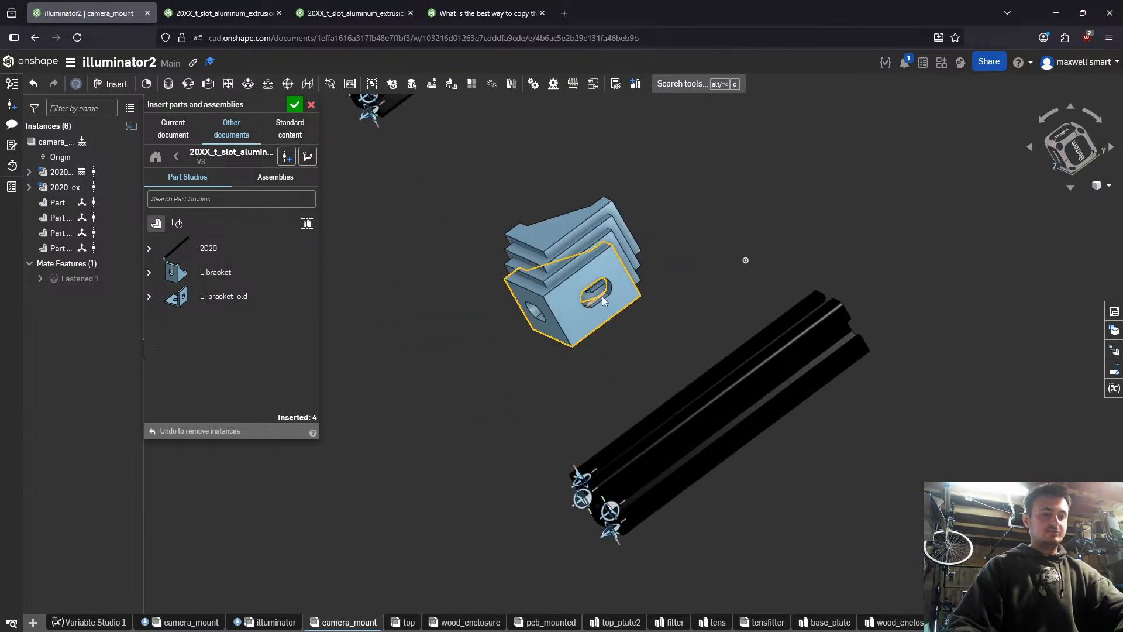
right_drag(601, 296, 566, 377)
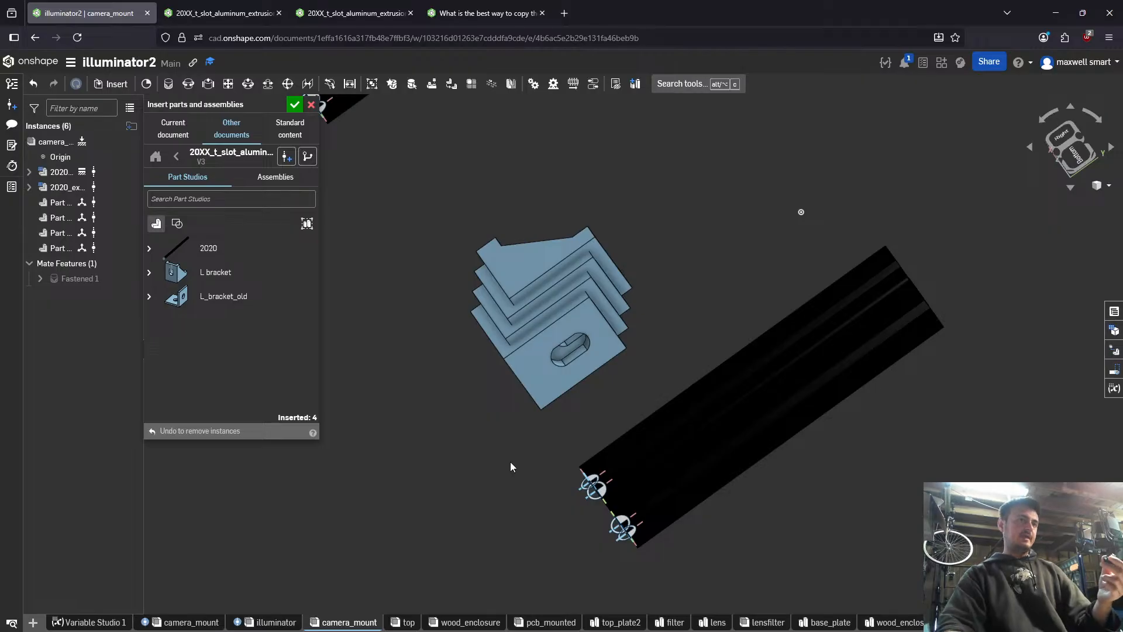
right_drag(509, 466, 777, 489)
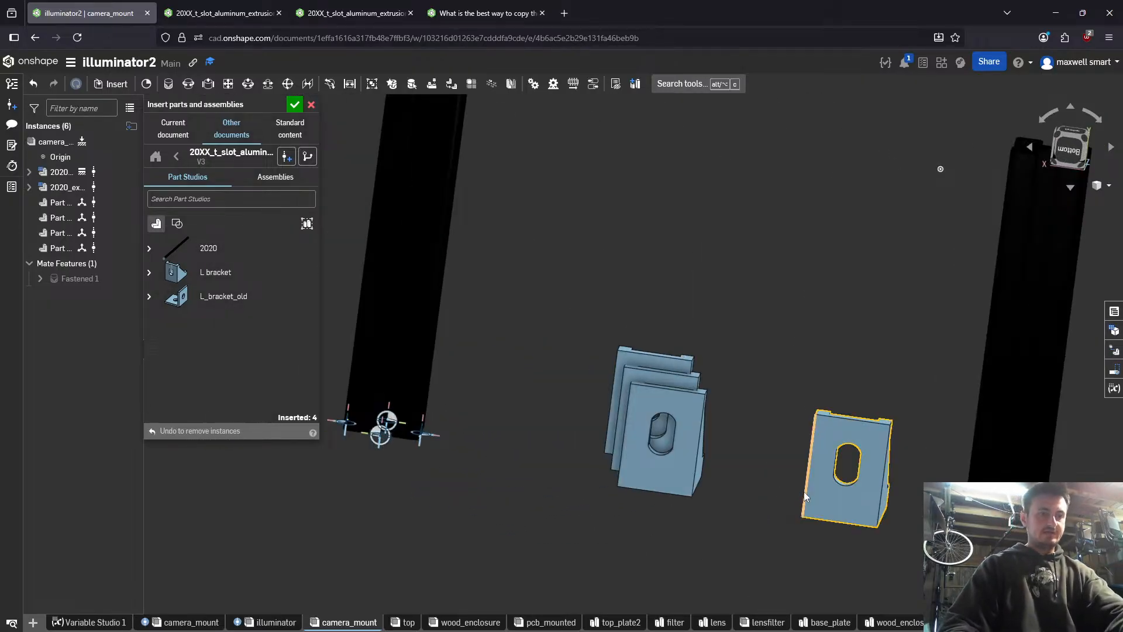
- Start a Fastened mate from the arc centre at the end of the separated L bracket's slot
key(f)
scroll(857, 496, up, 3)
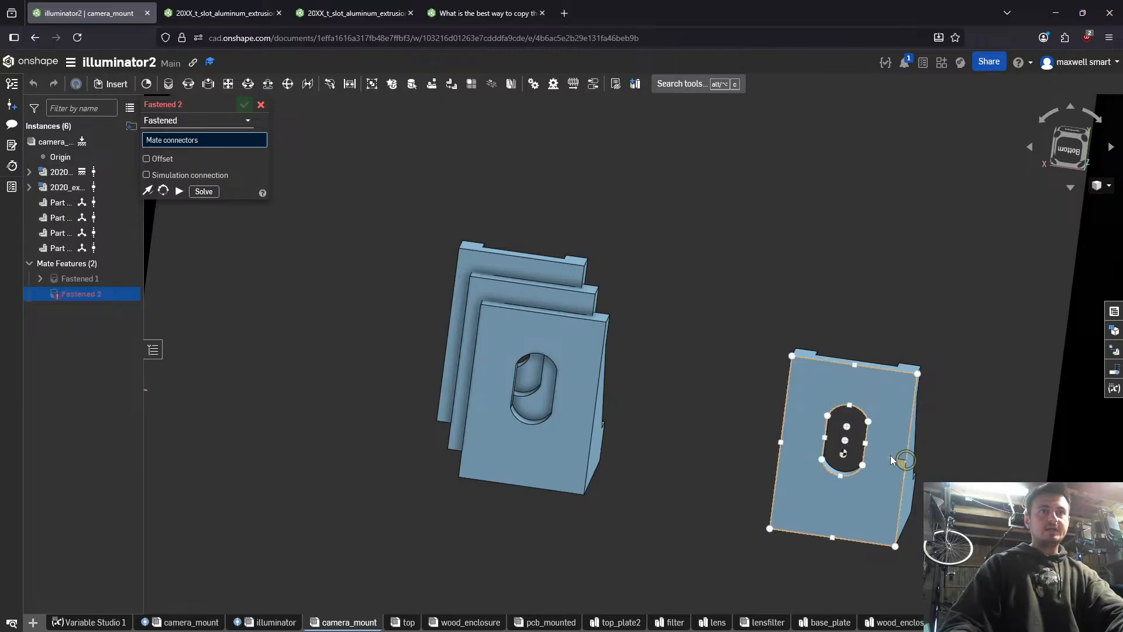
mouse_move(854, 492)
right_down()
mouse_move(841, 437)
mouse_move(833, 497)
mouse_move(844, 472)
right_up()
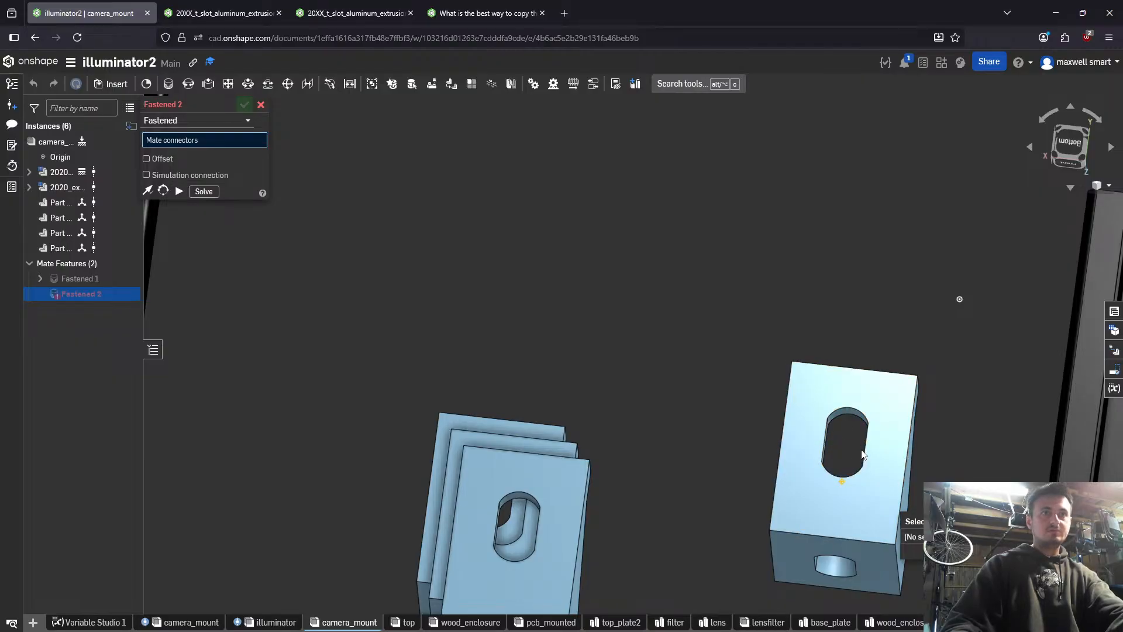
right_drag(828, 441, 627, 493)
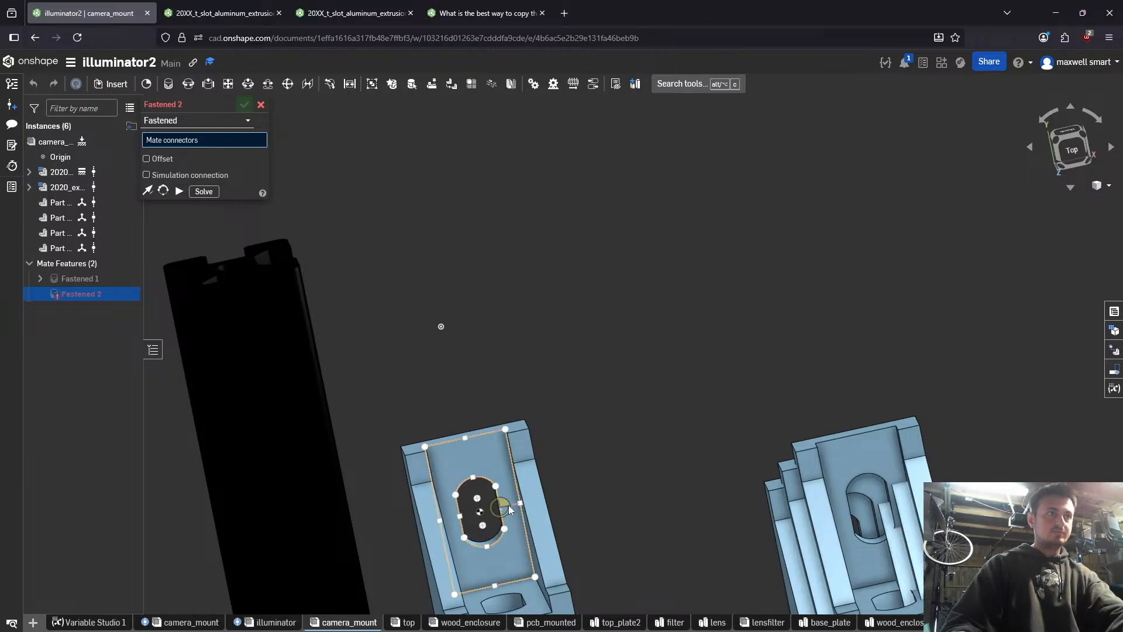
right_drag(510, 509, 652, 503)
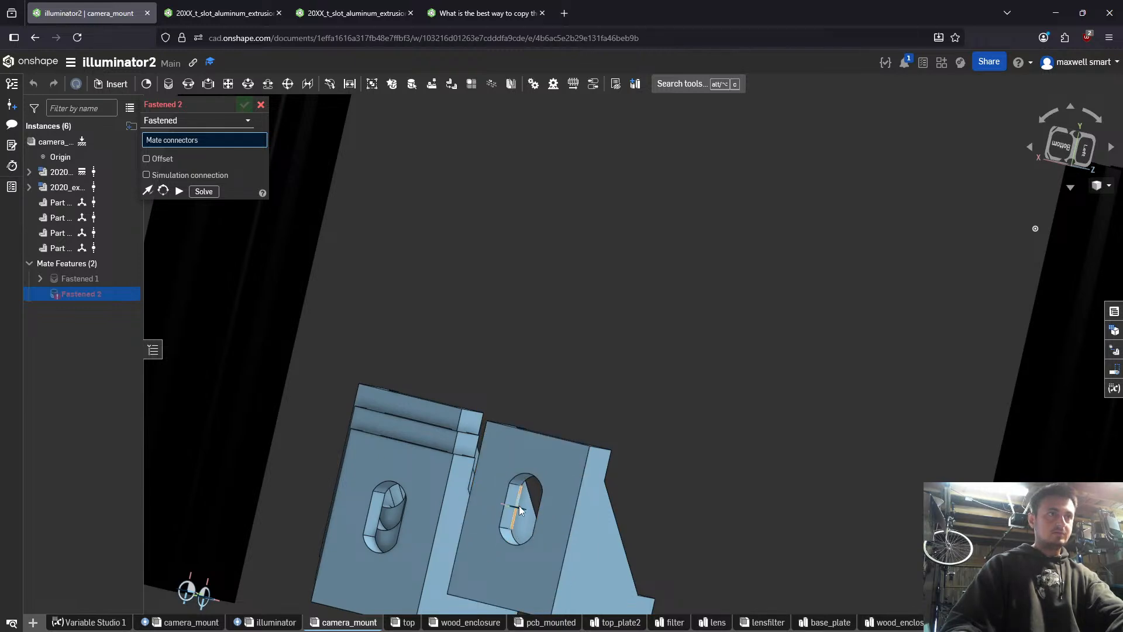
key(n)
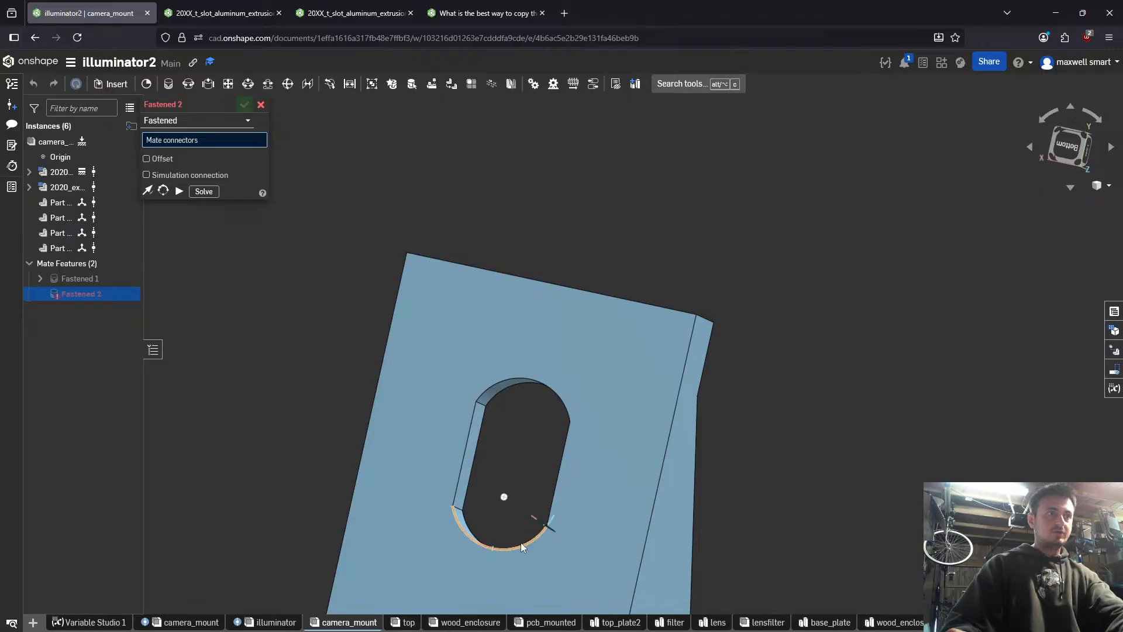
scroll(518, 543, up, 2)
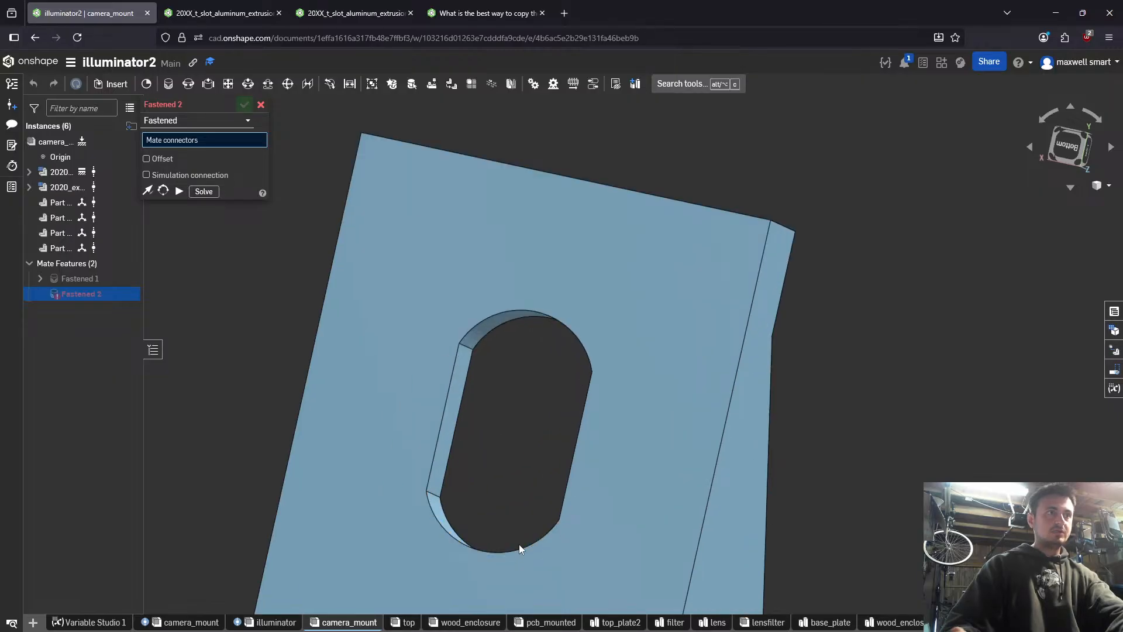
click(518, 546)
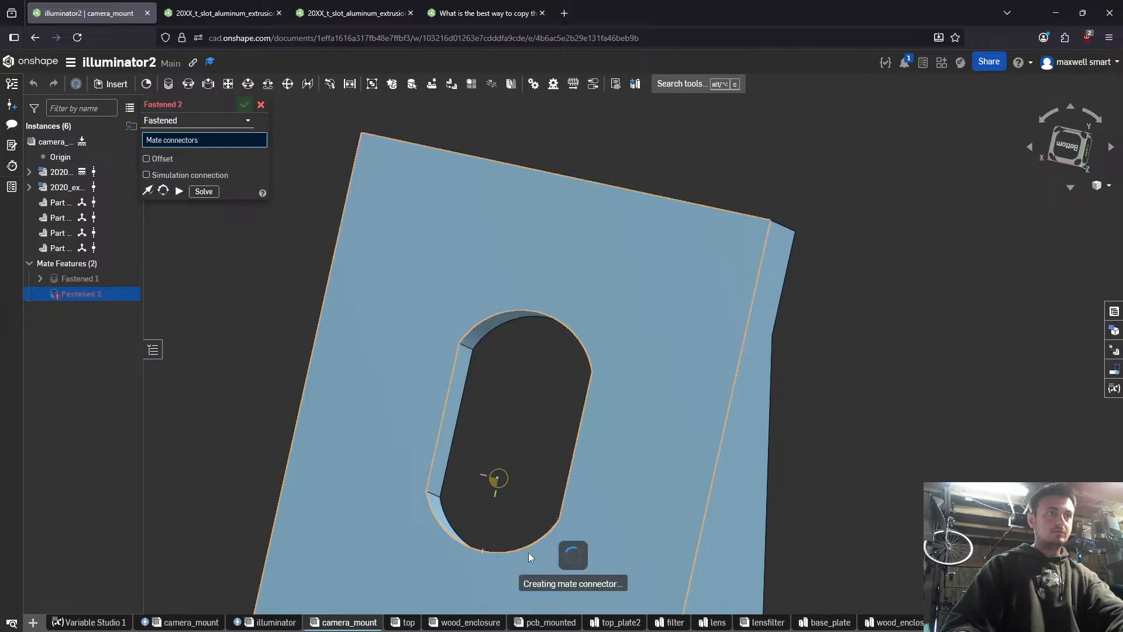
- Try to fasten the bracket's slot connector to Mate connector 2 of the 2020 extrusion with the primary axis flipped, and cancel the mate
scroll(528, 552, down, 3)
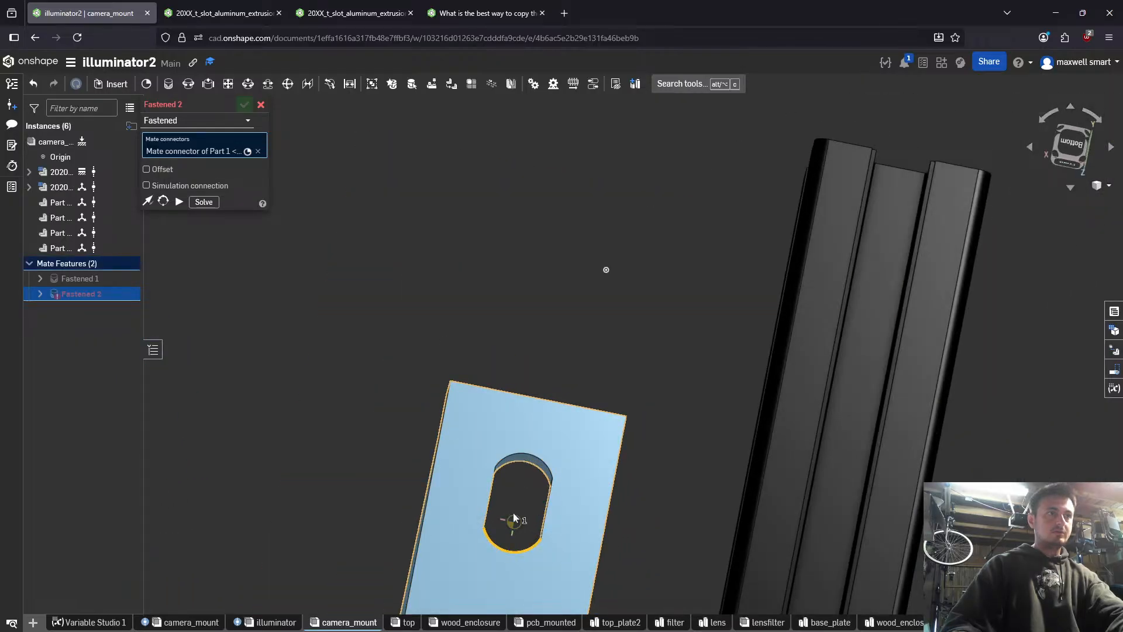
right_drag(513, 518, 657, 549)
scroll(655, 550, down, 5)
right_drag(580, 556, 528, 547)
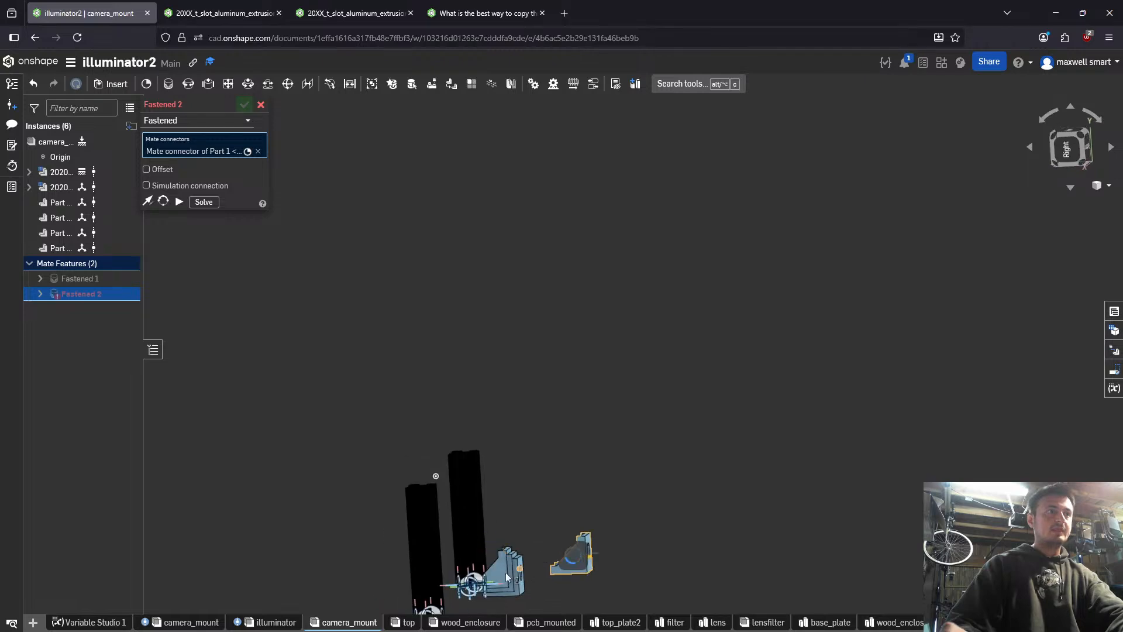
scroll(506, 572, up, 5)
scroll(501, 563, down, 5)
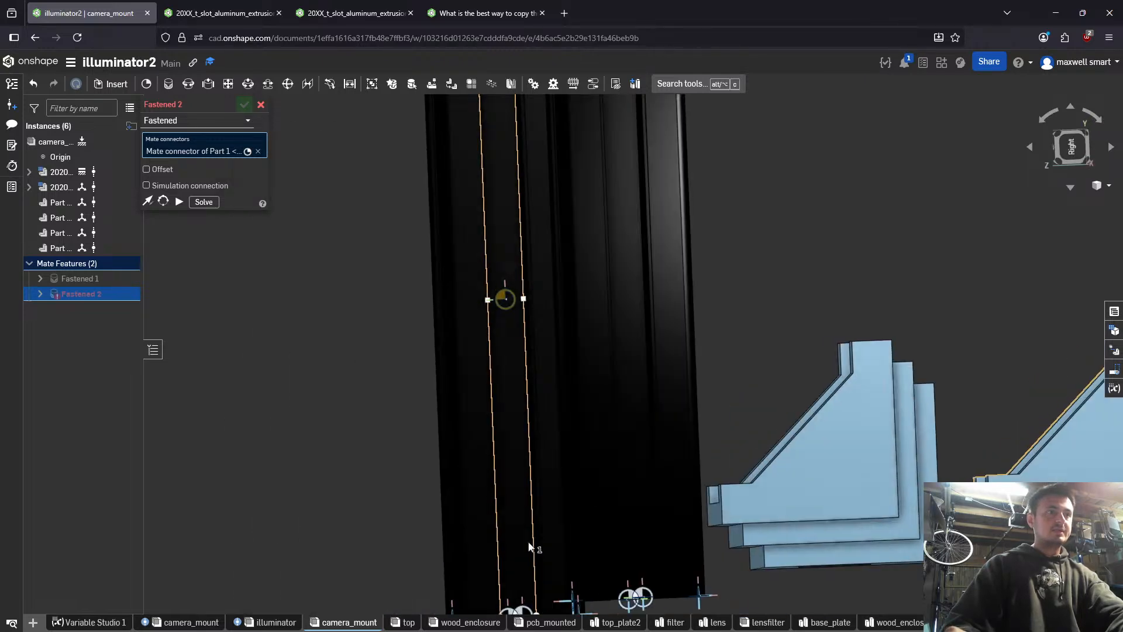
click(528, 604)
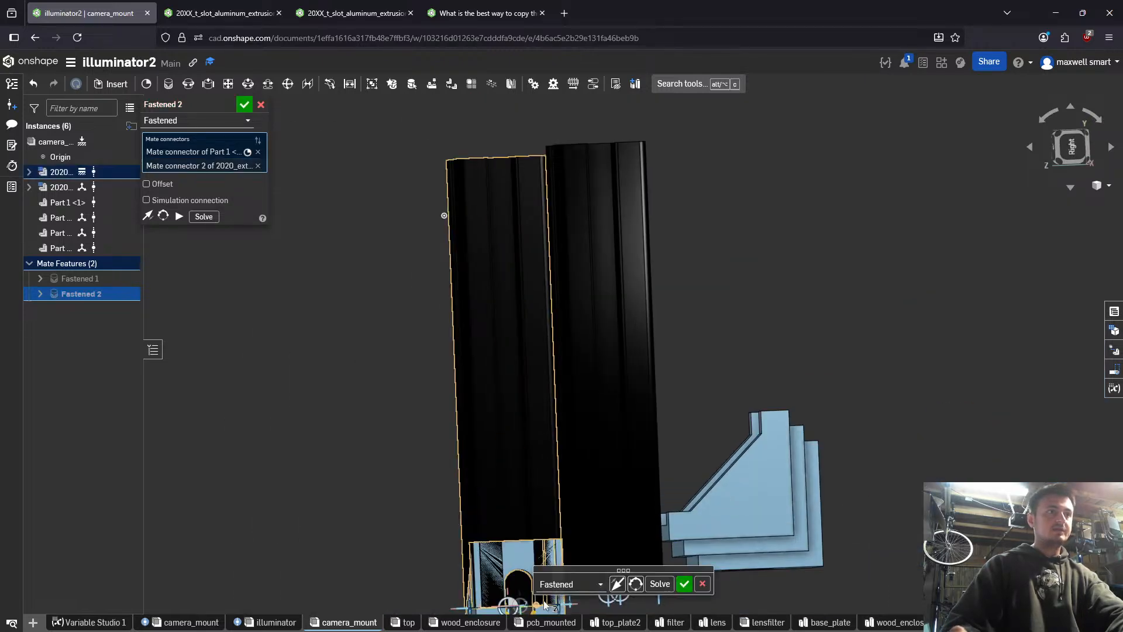
right_drag(452, 508, 573, 436)
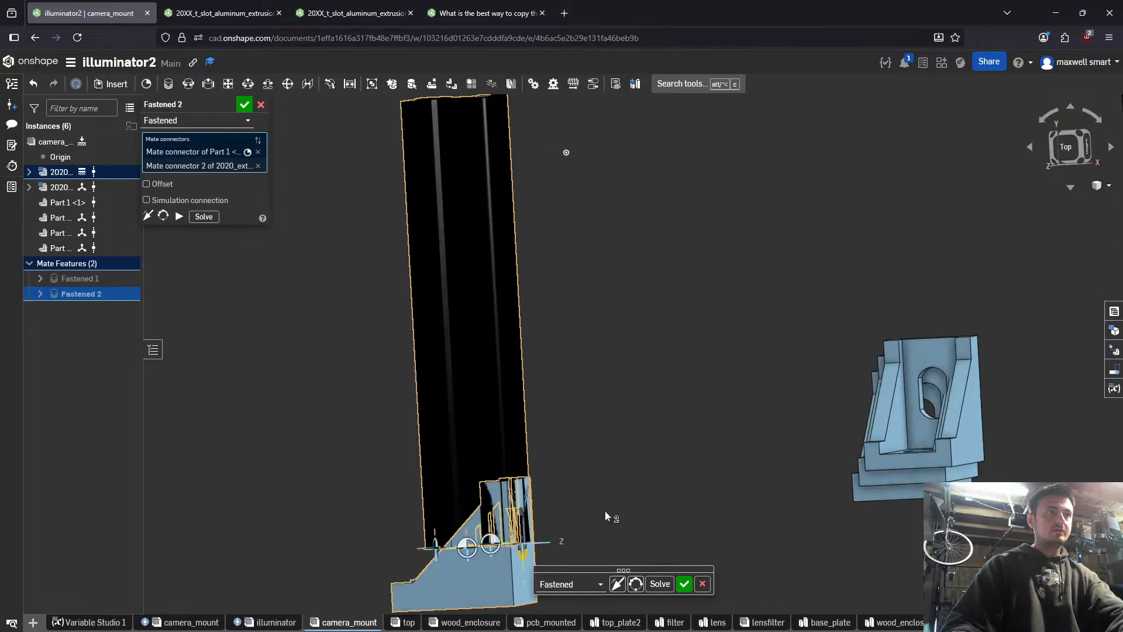
click(621, 583)
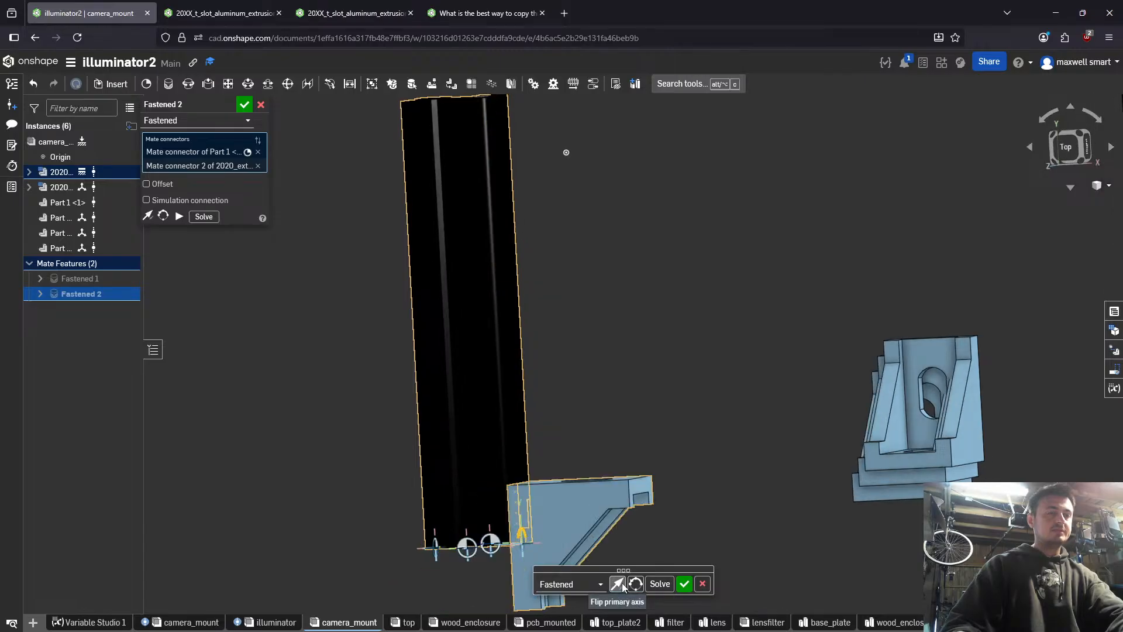
right_drag(611, 547, 598, 455)
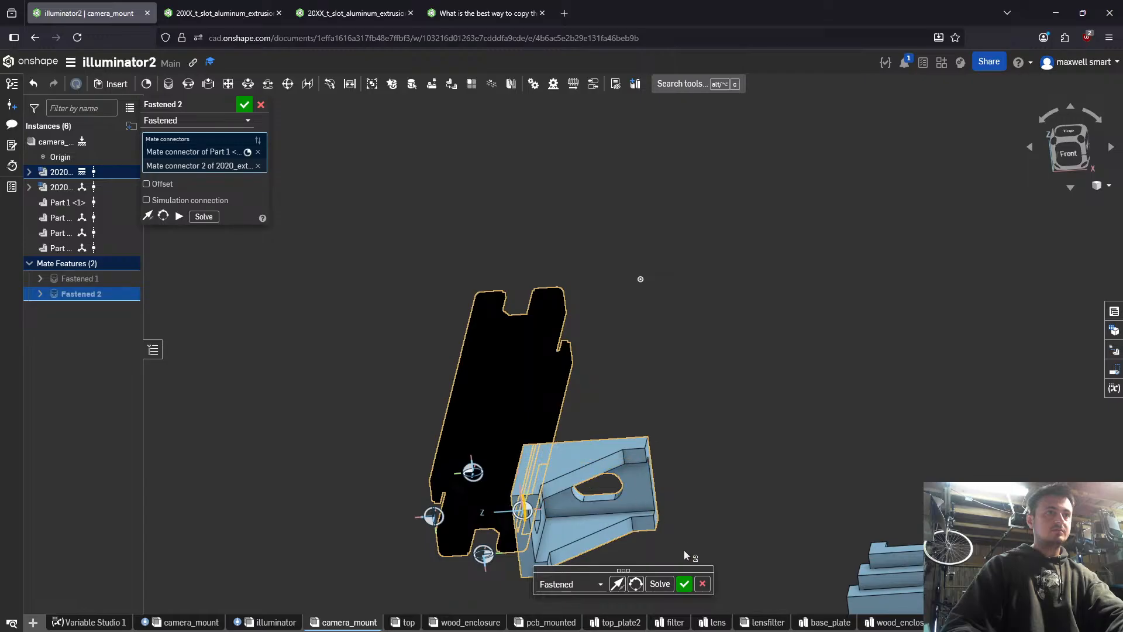
click(702, 583)
- Start a new Fastened mate from the centre of the separated L bracket's outer slotted face
right_drag(675, 567, 584, 476)
scroll(567, 562, up, 3)
click(565, 565)
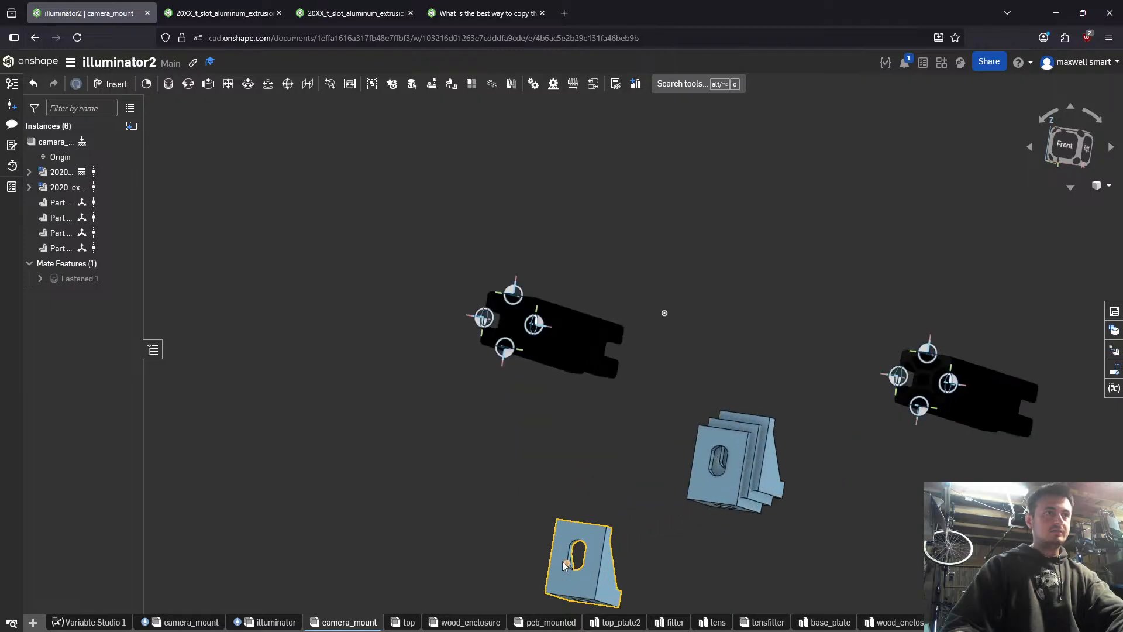
key(m)
scroll(587, 566, up, 4)
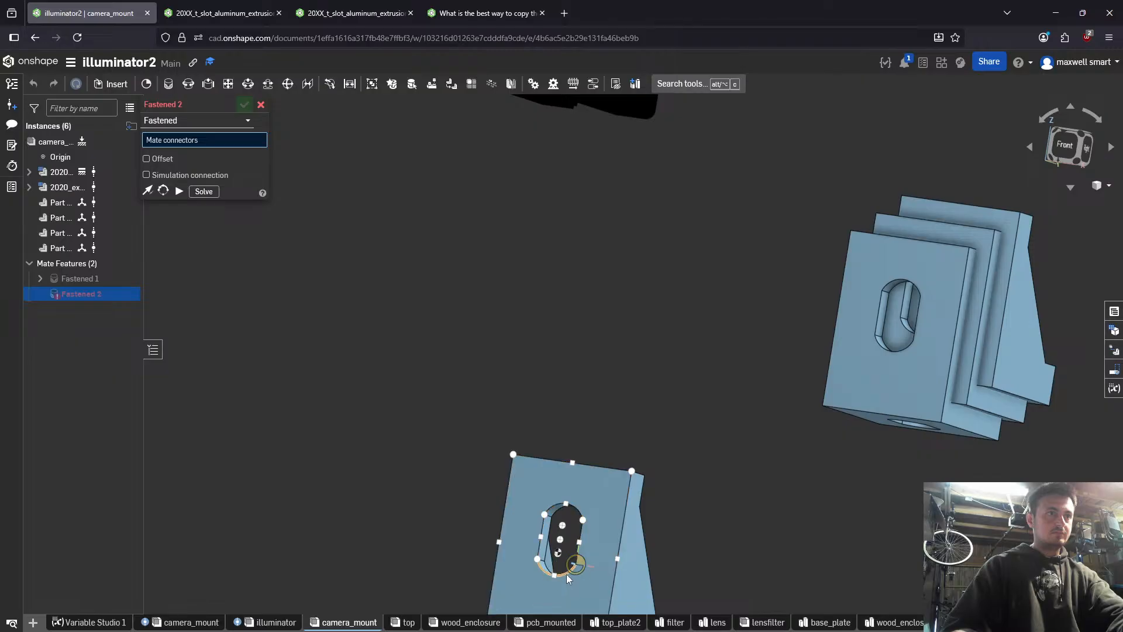
scroll(577, 592, up, 5)
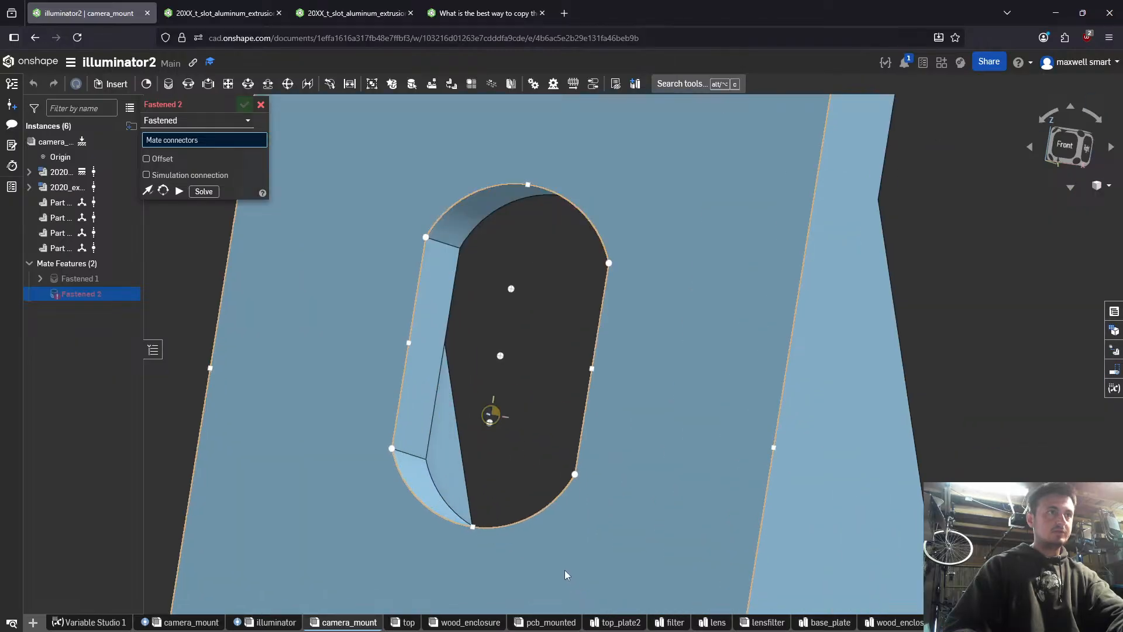
click(563, 570)
scroll(569, 561, down, 10)
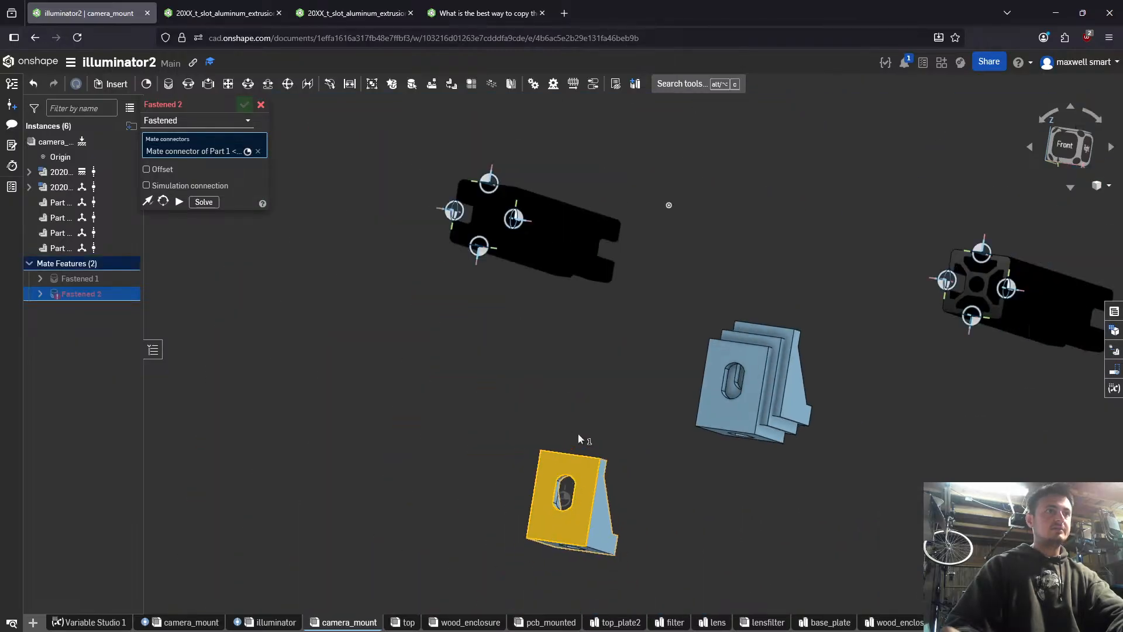
- Try to fasten the bracket's face centre to Mate connector 2 of the 2020 extrusion, testing both primary axis directions, and cancel the mate
scroll(550, 271, up, 5)
click(550, 271)
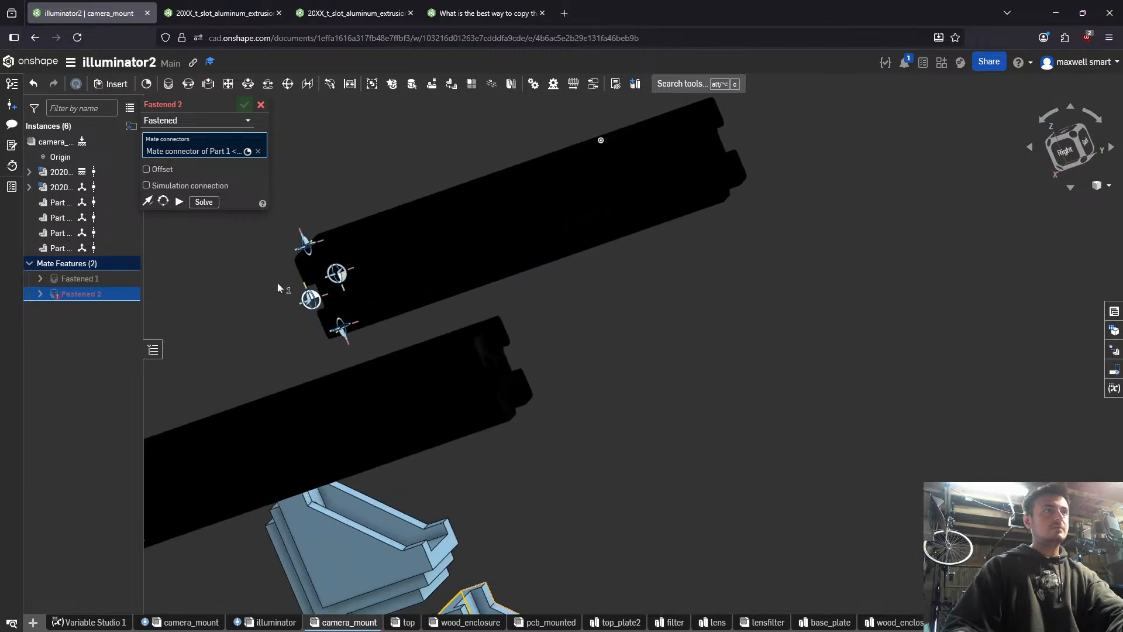
scroll(340, 301, down, 3)
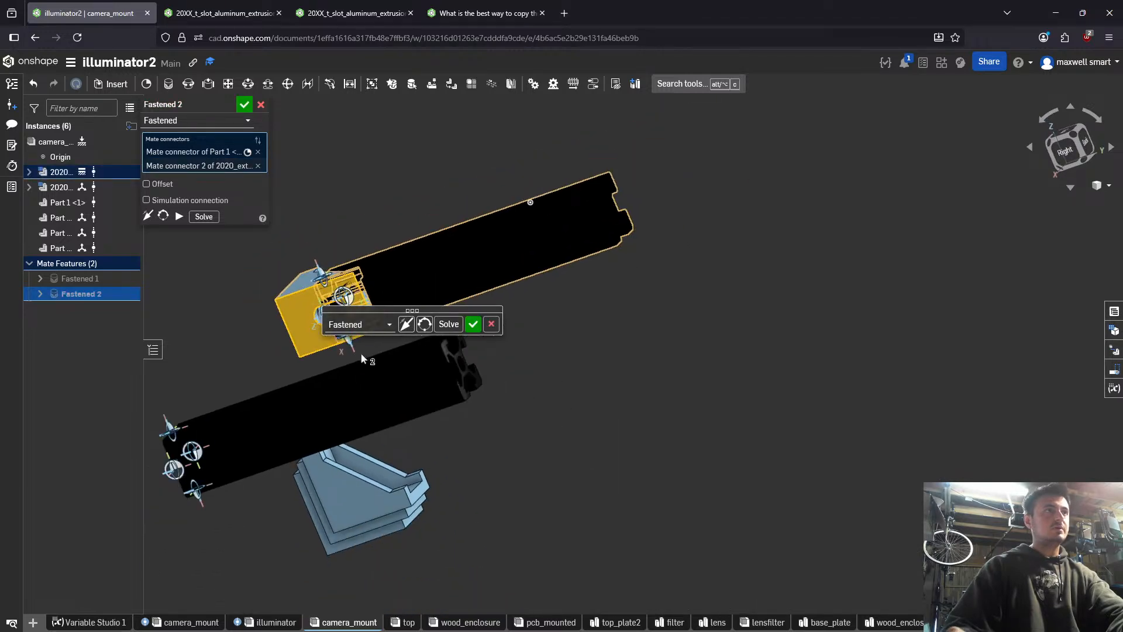
right_drag(354, 292, 442, 306)
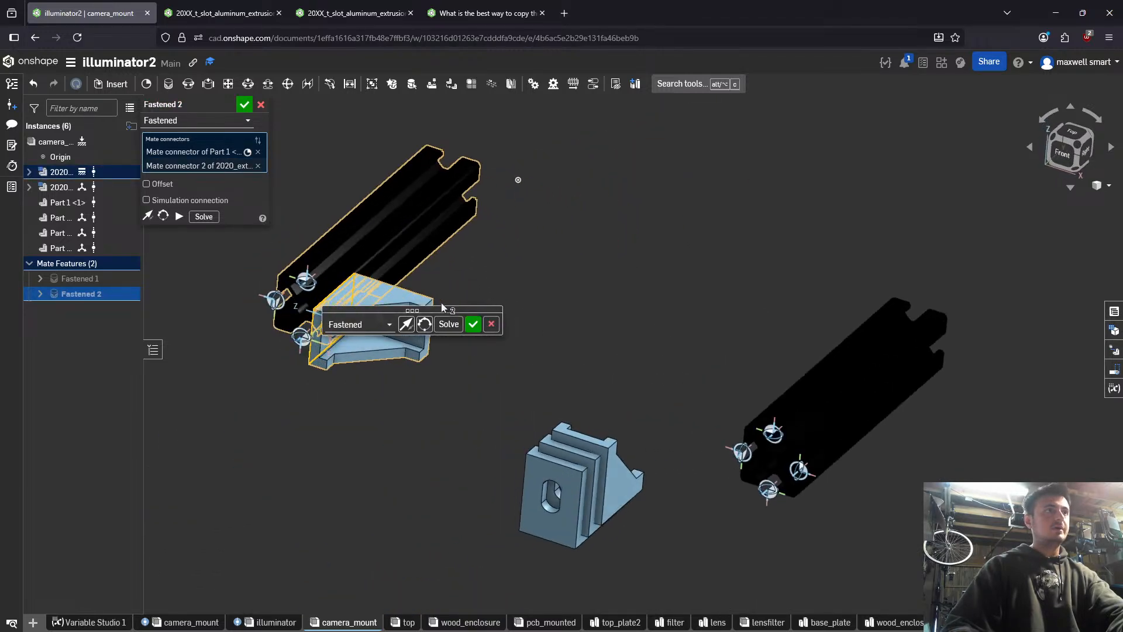
click(407, 327)
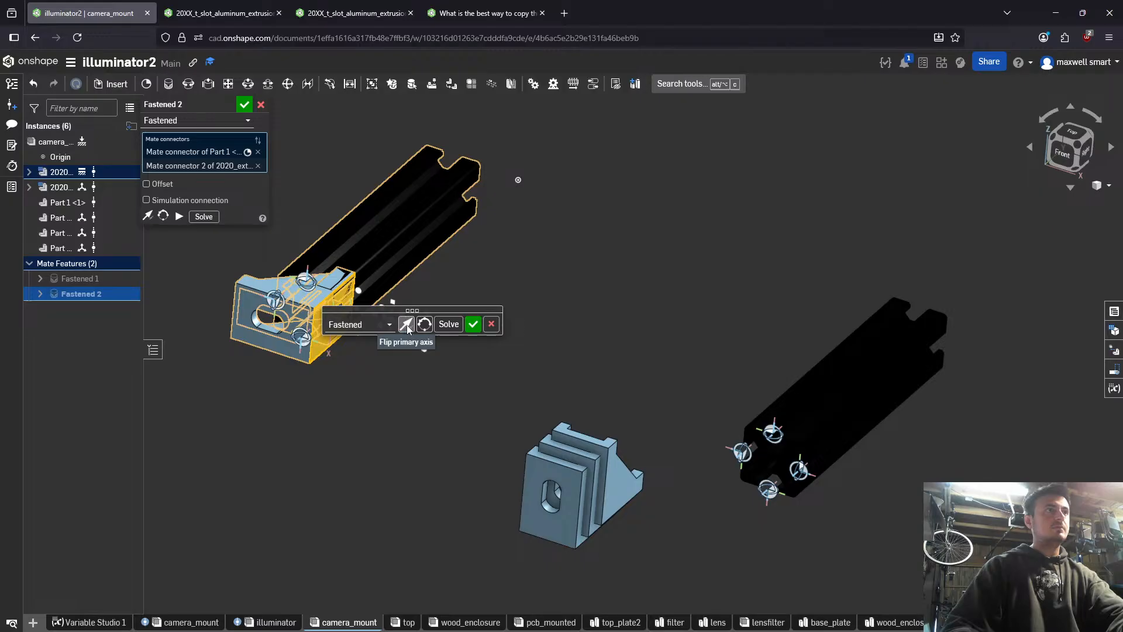
click(407, 328)
right_drag(407, 329, 380, 393)
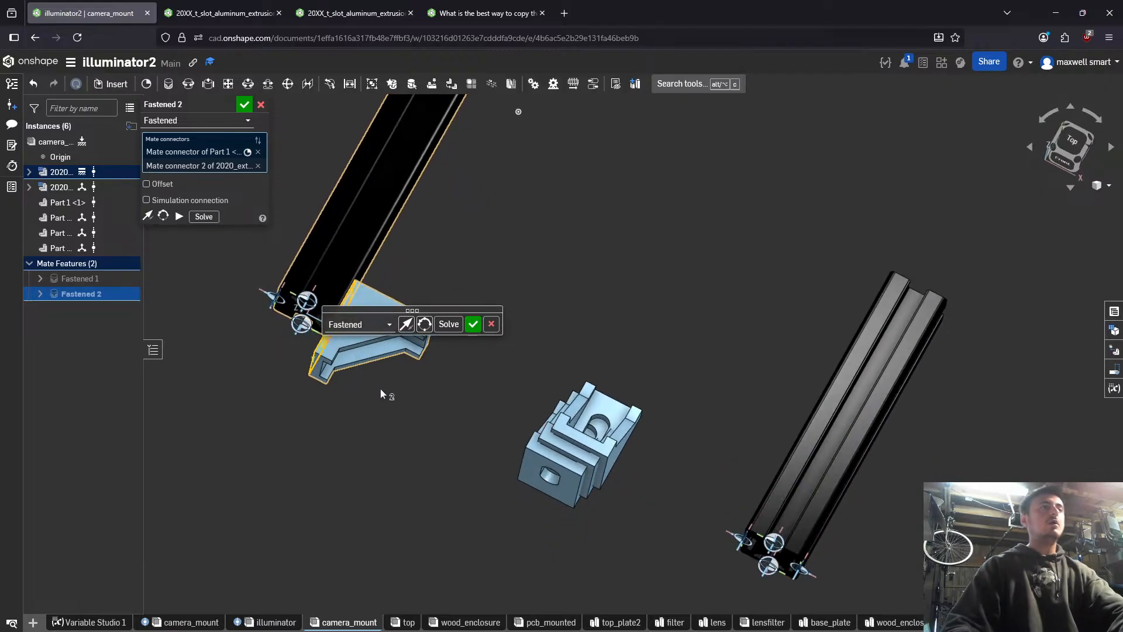
click(492, 325)
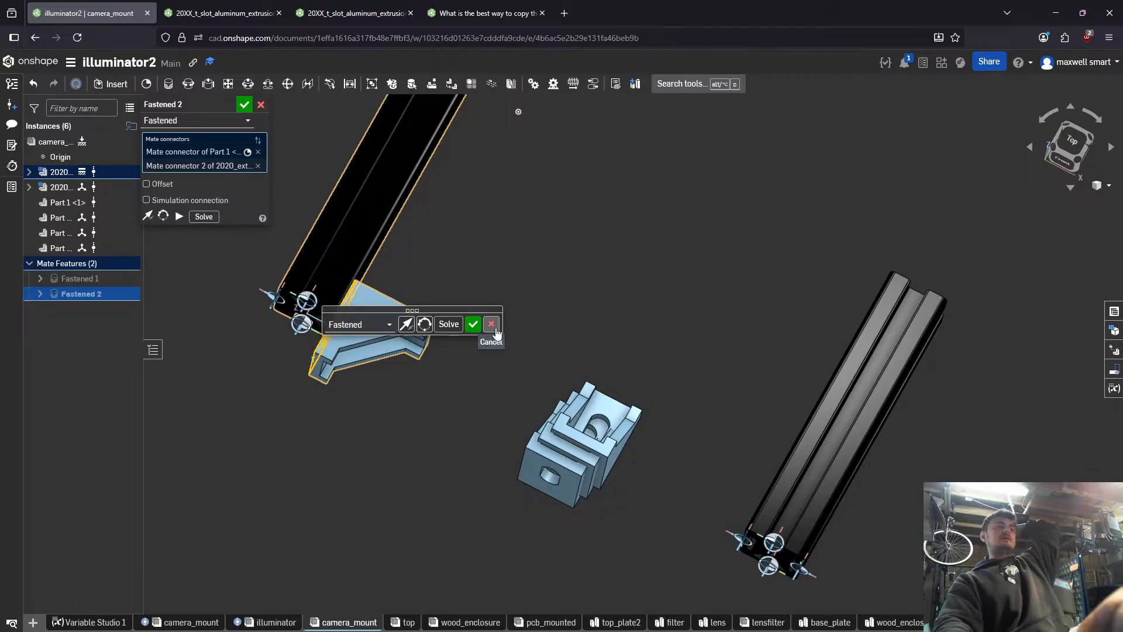
- Examine which mate connector points the separated L bracket's slotted face offers for a Fastened mate
right_drag(373, 463, 391, 426)
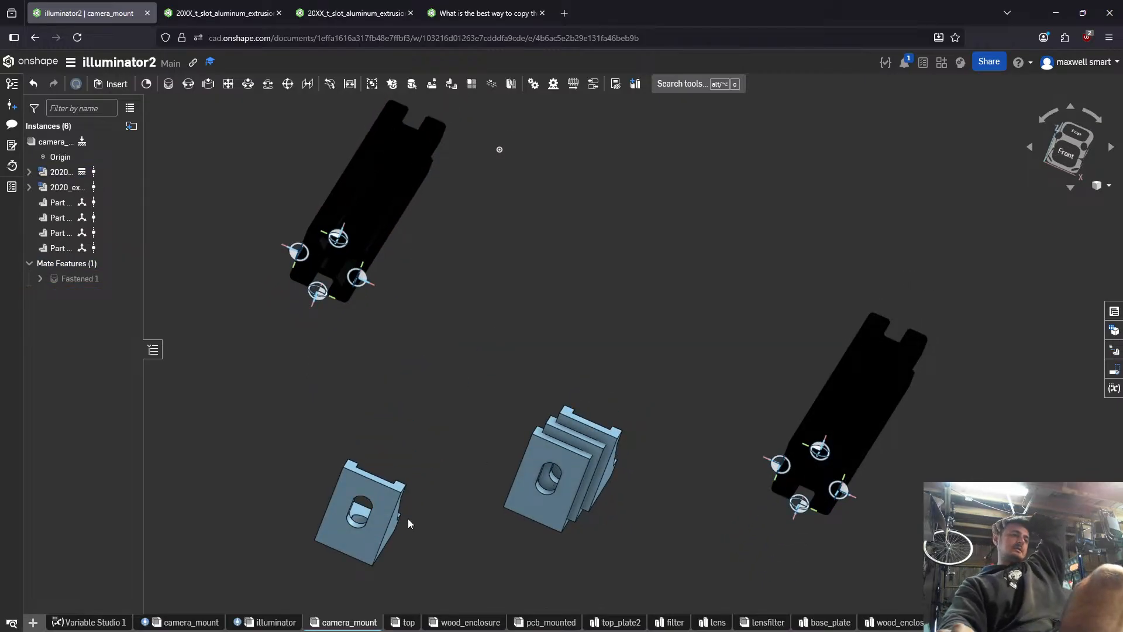
scroll(434, 538, up, 5)
right_drag(267, 490, 284, 447)
click(290, 491)
scroll(252, 497, up, 4)
right_drag(251, 497, 159, 455)
key(f)
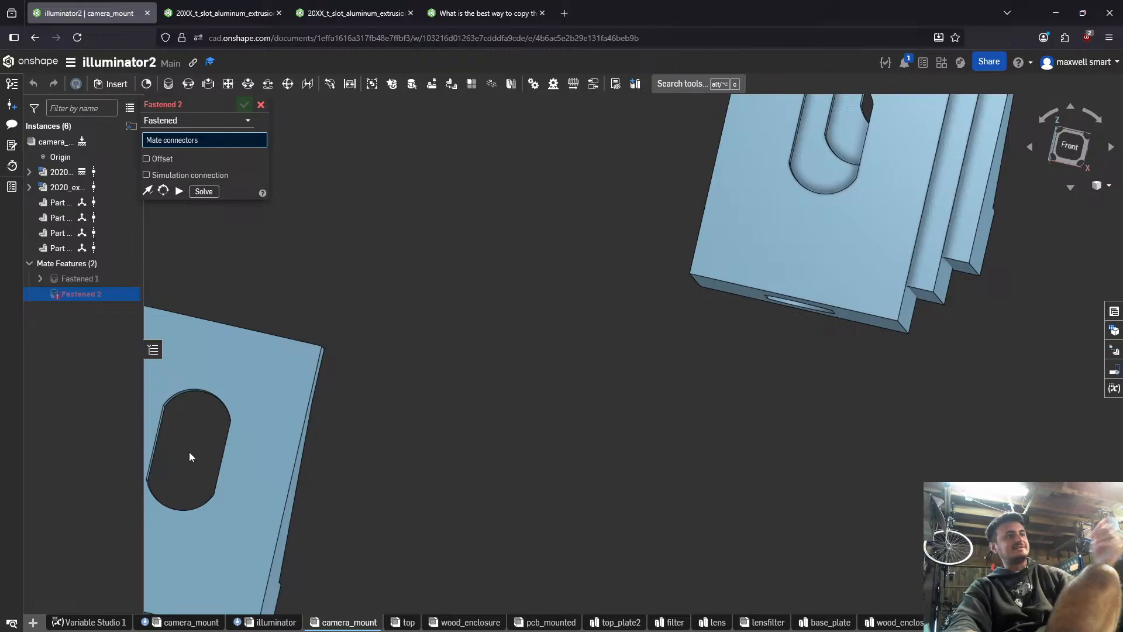
middle_drag(188, 451, 386, 425)
scroll(417, 417, up, 4)
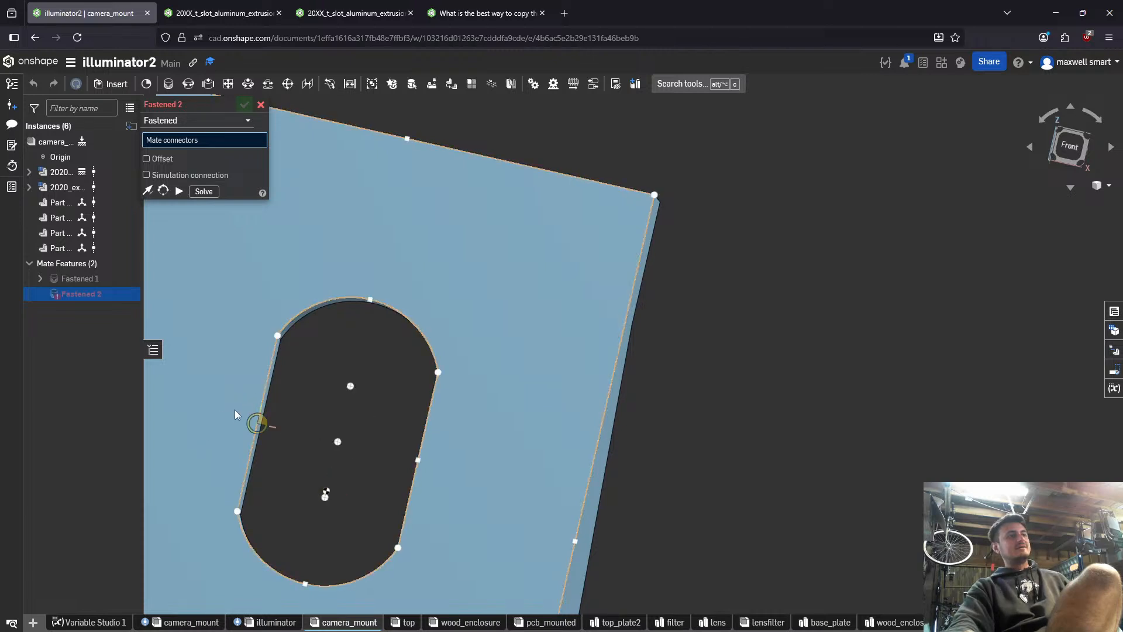
scroll(346, 437, down, 4)
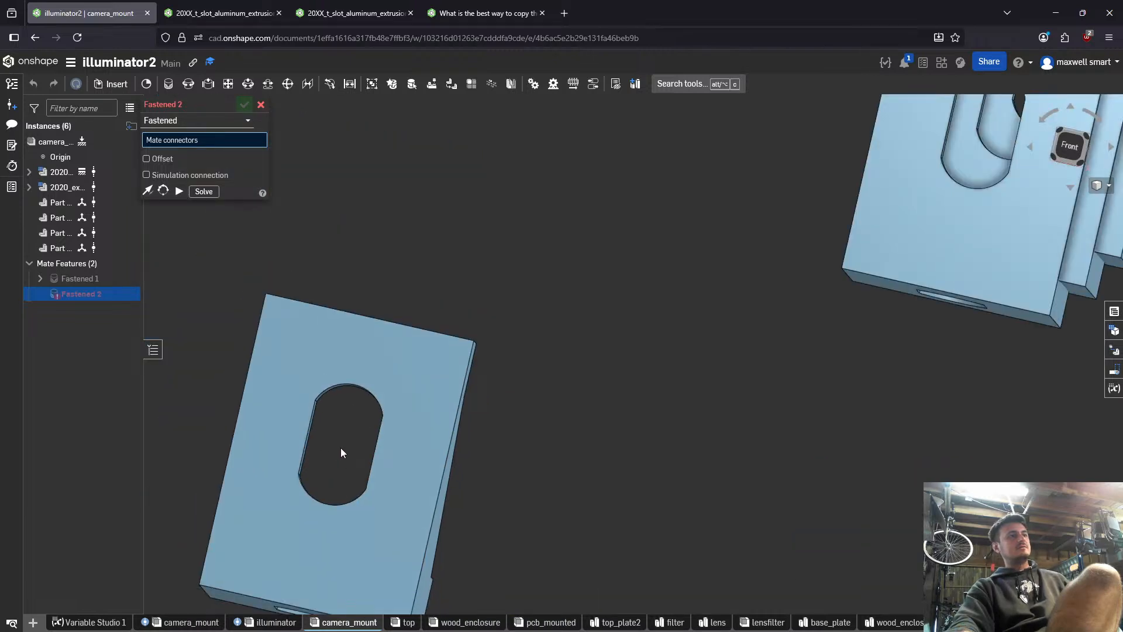
- Switch to the L bracket part studio in the 20XX_t_slot_aluminum_extrusion document, clear the selection and show Sketch 4
click(220, 14)
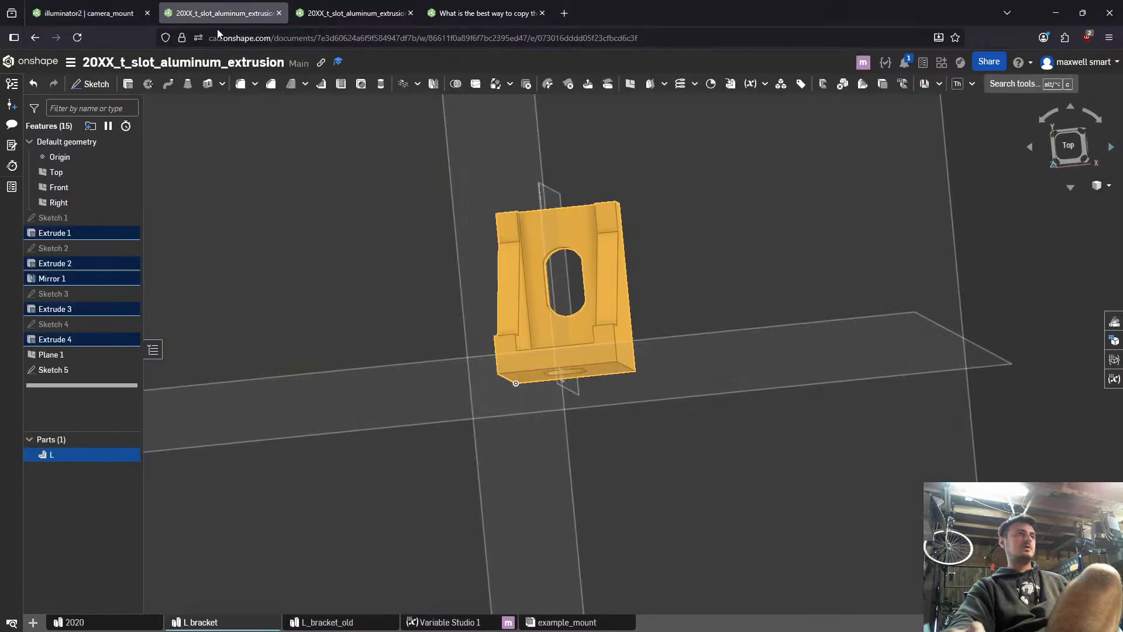
click(703, 365)
scroll(703, 365, down, 4)
mouse_move(703, 365)
right_down()
mouse_move(665, 430)
mouse_move(521, 431)
right_up()
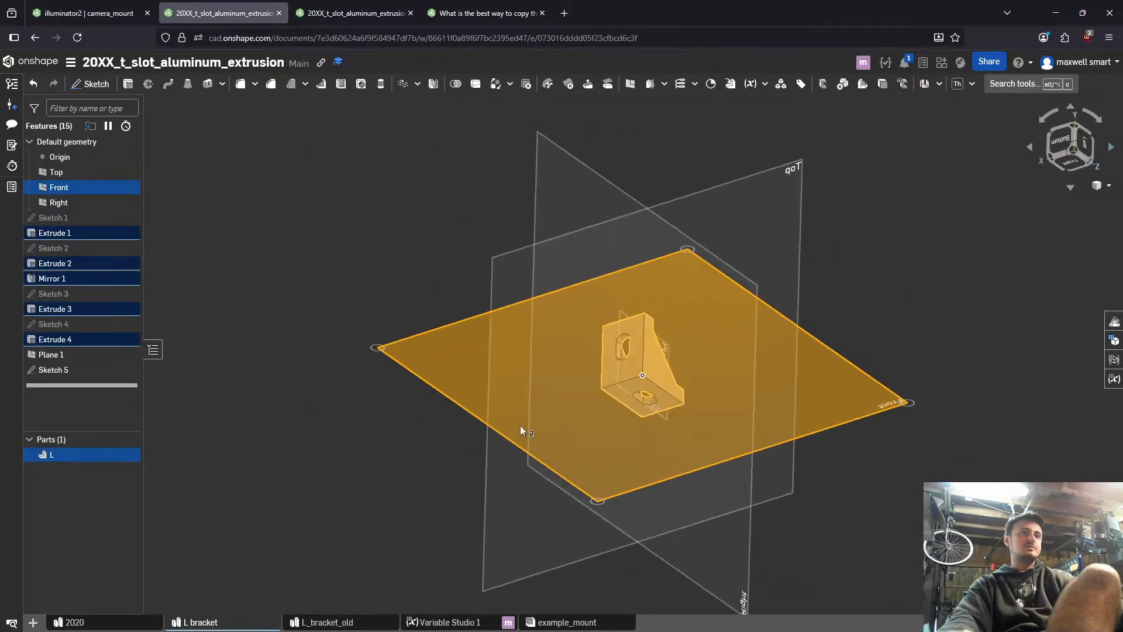
key(Escape)
click(75, 325)
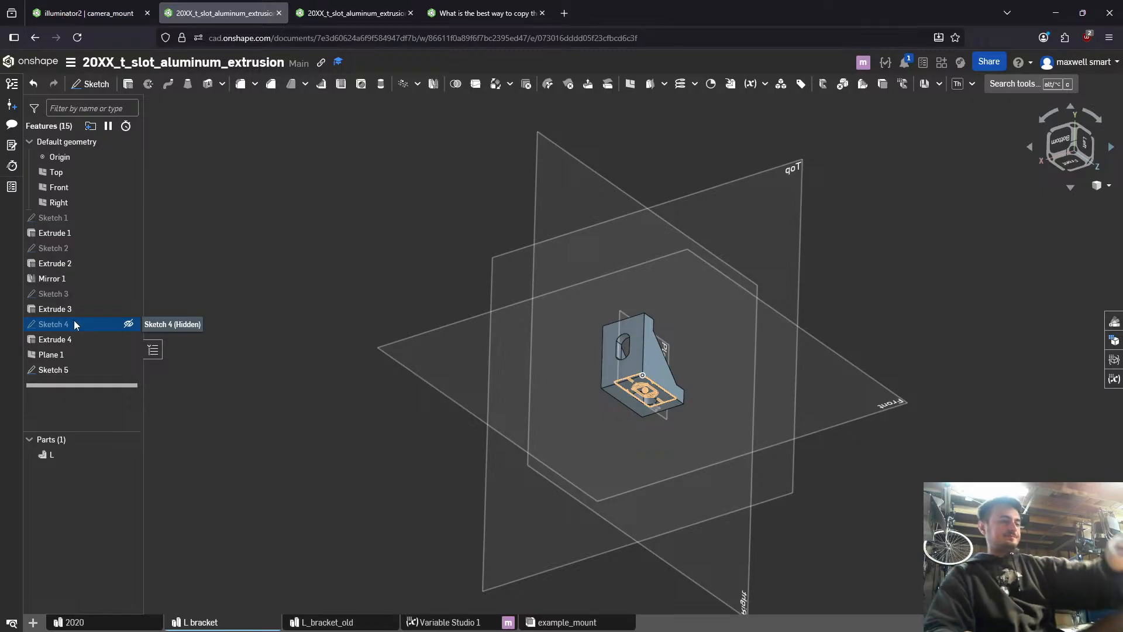
click(129, 324)
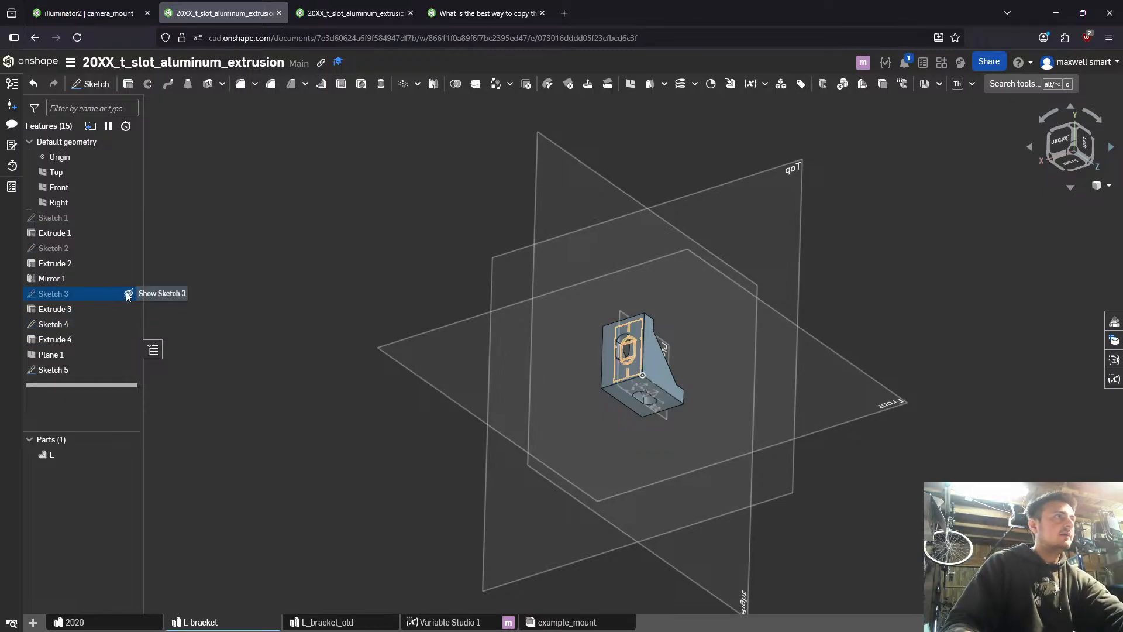
- Show Sketch 3 and inspect its slot geometry on the L bracket's slotted face
click(129, 294)
scroll(498, 316, down, 2)
right_drag(497, 316, 529, 335)
scroll(528, 335, up, 10)
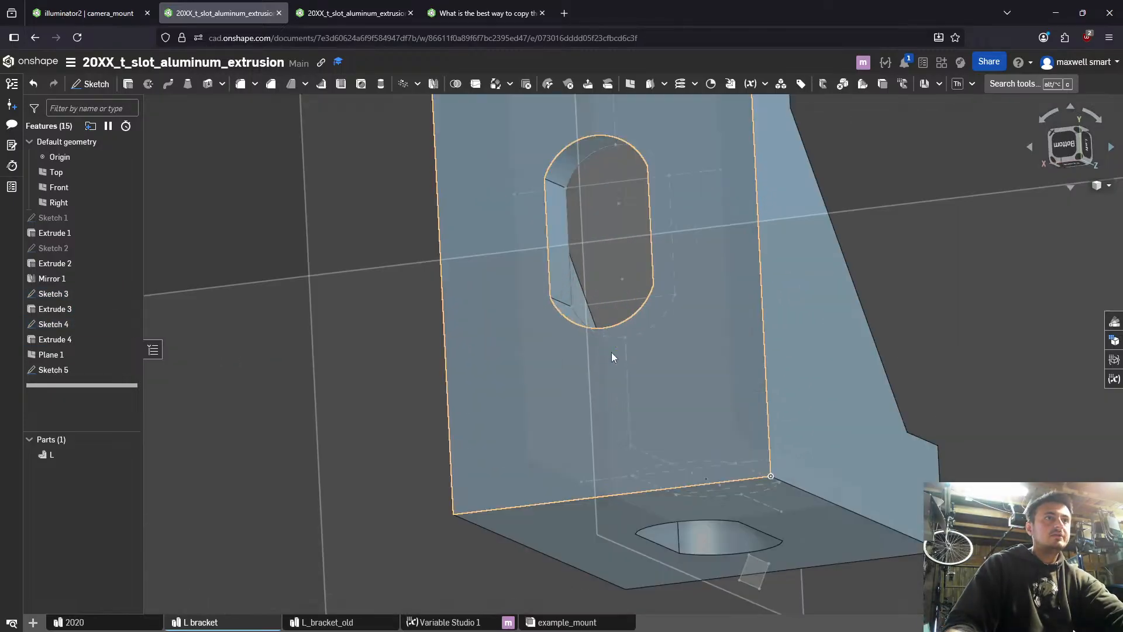
mouse_move(612, 230)
right_down()
mouse_move(640, 212)
mouse_move(625, 225)
right_up()
- Try adding points at the slot's centre and on its straight edge in Sketch 3
double_click(70, 294)
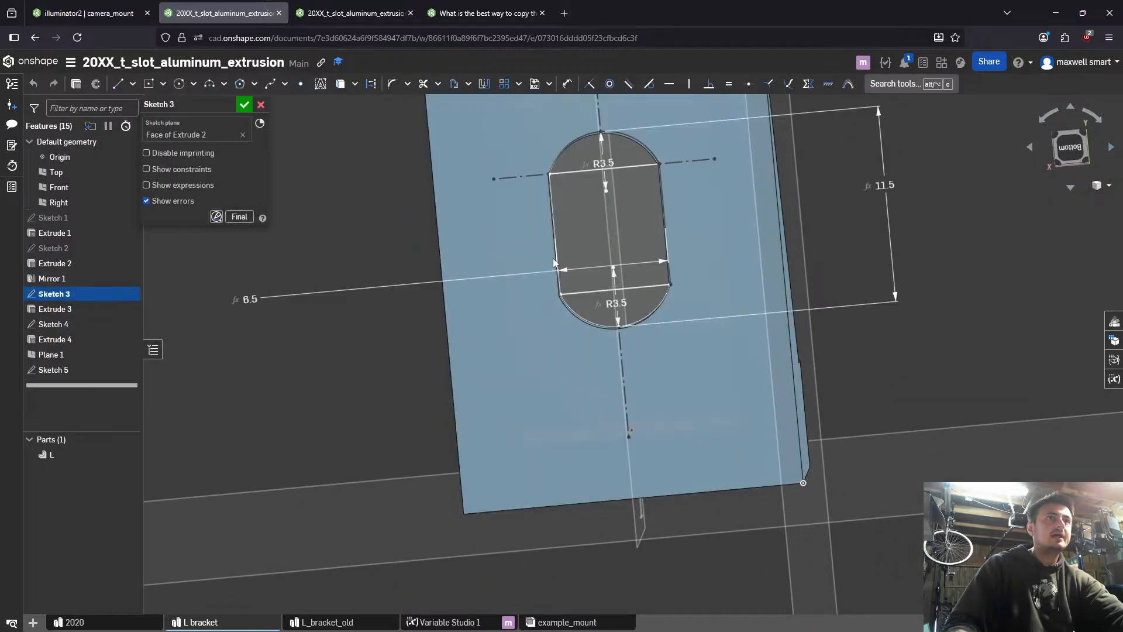
scroll(618, 244, down, 2)
middle_drag(619, 244, 589, 306)
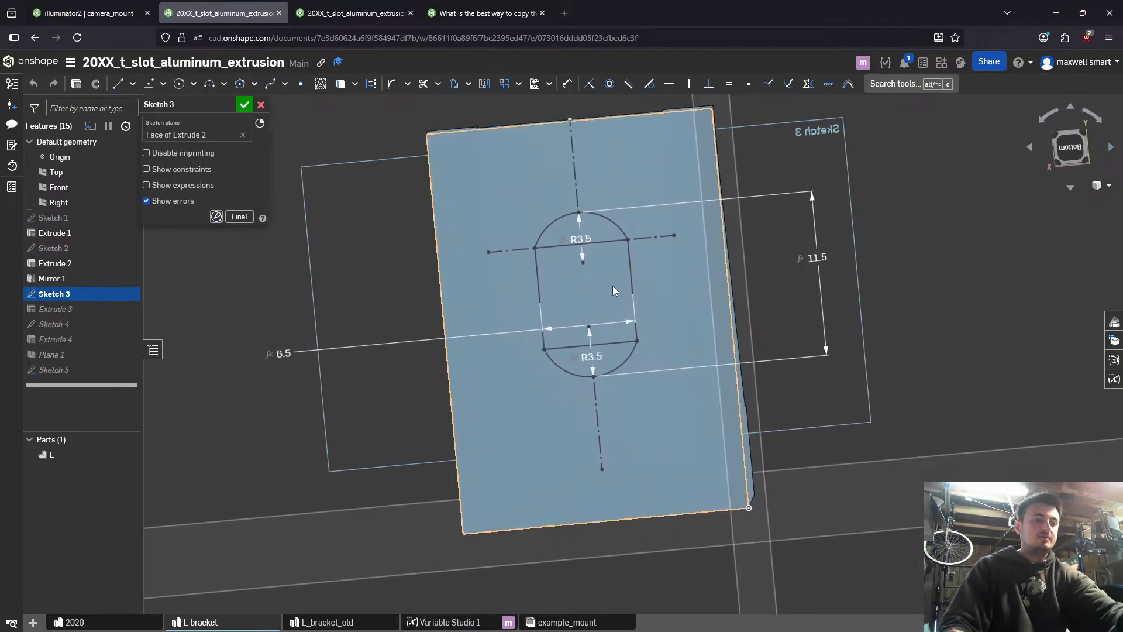
key(shift+p)
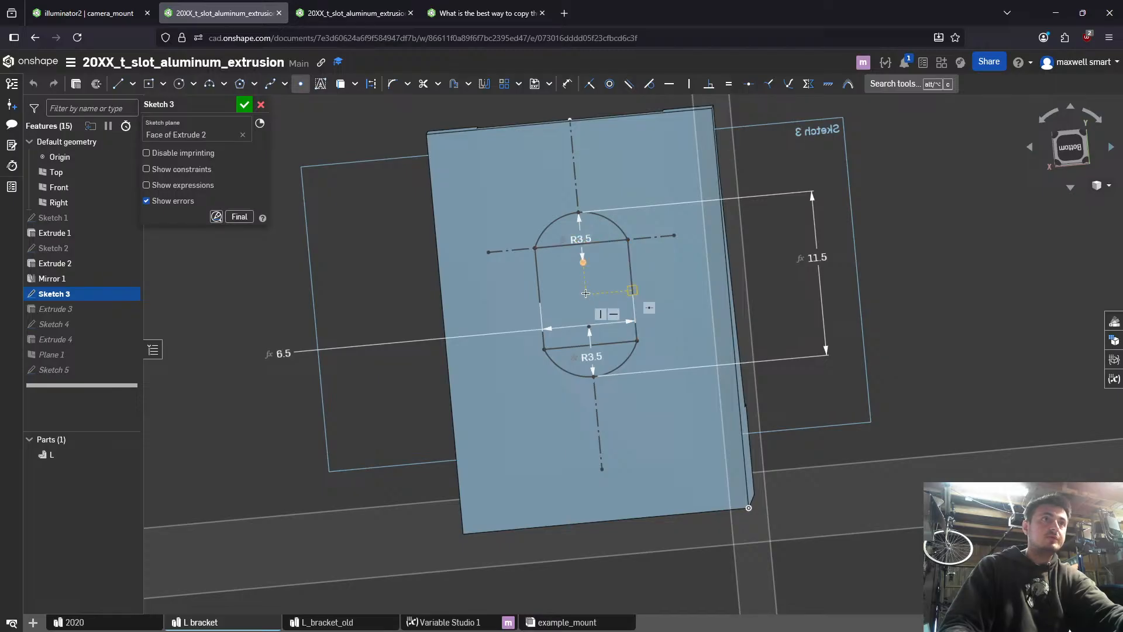
click(632, 291)
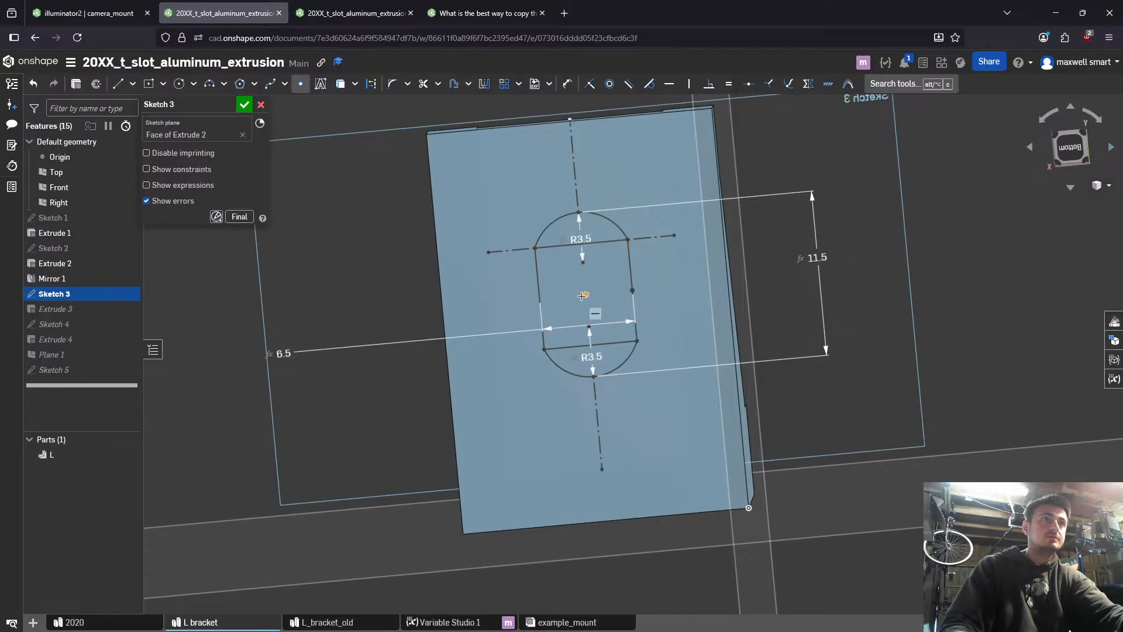
click(243, 106)
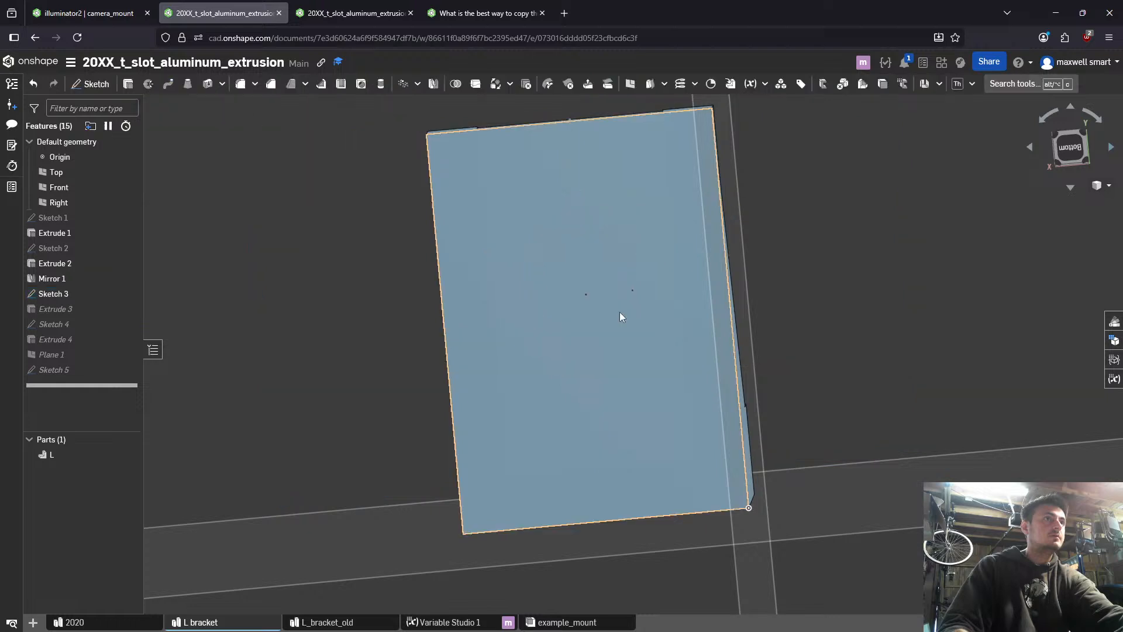
- Start a new sketch on the bracket's outer bottom-side slotted face and place points at the slot's centre and on its edges
mouse_move(619, 311)
right_down()
mouse_move(695, 363)
mouse_move(644, 371)
mouse_move(676, 363)
right_up()
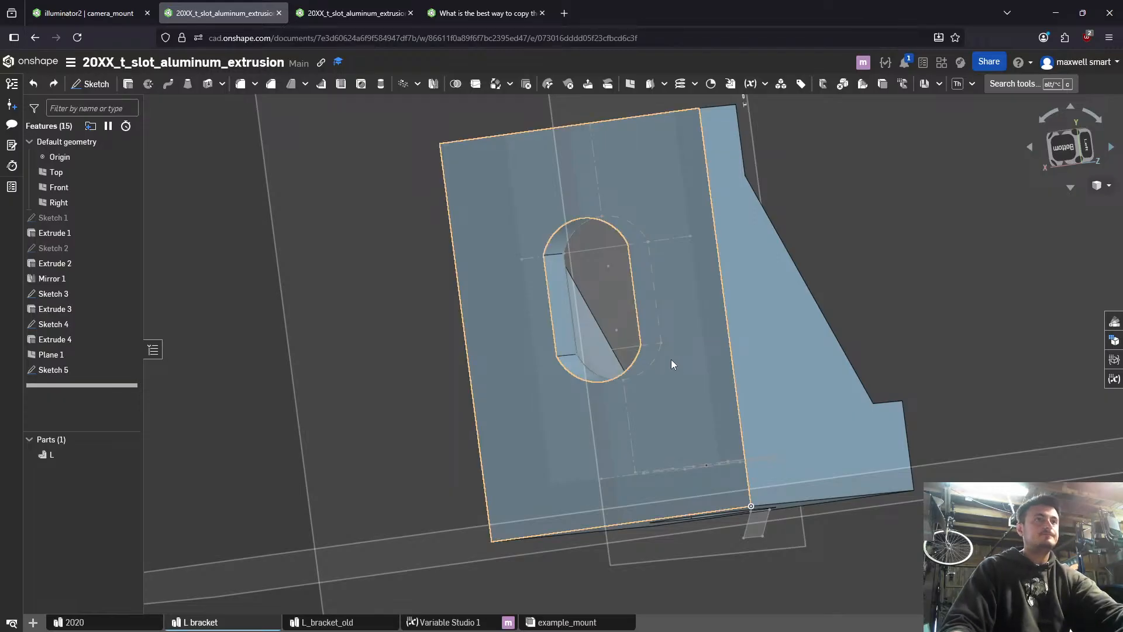
click(103, 370)
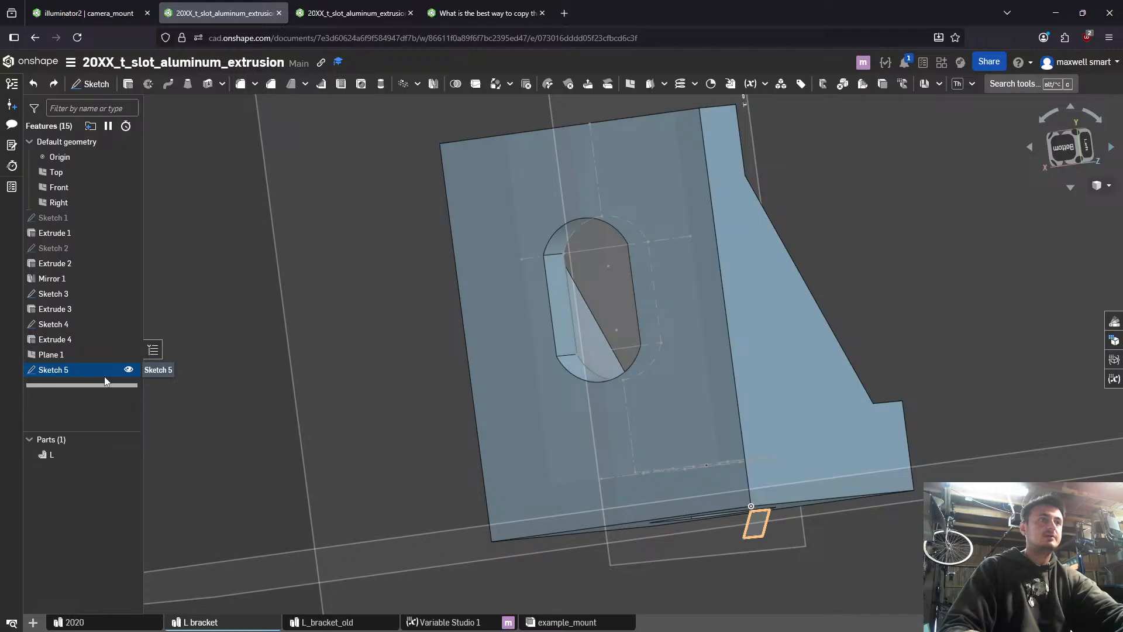
click(718, 375)
right_drag(718, 375, 715, 379)
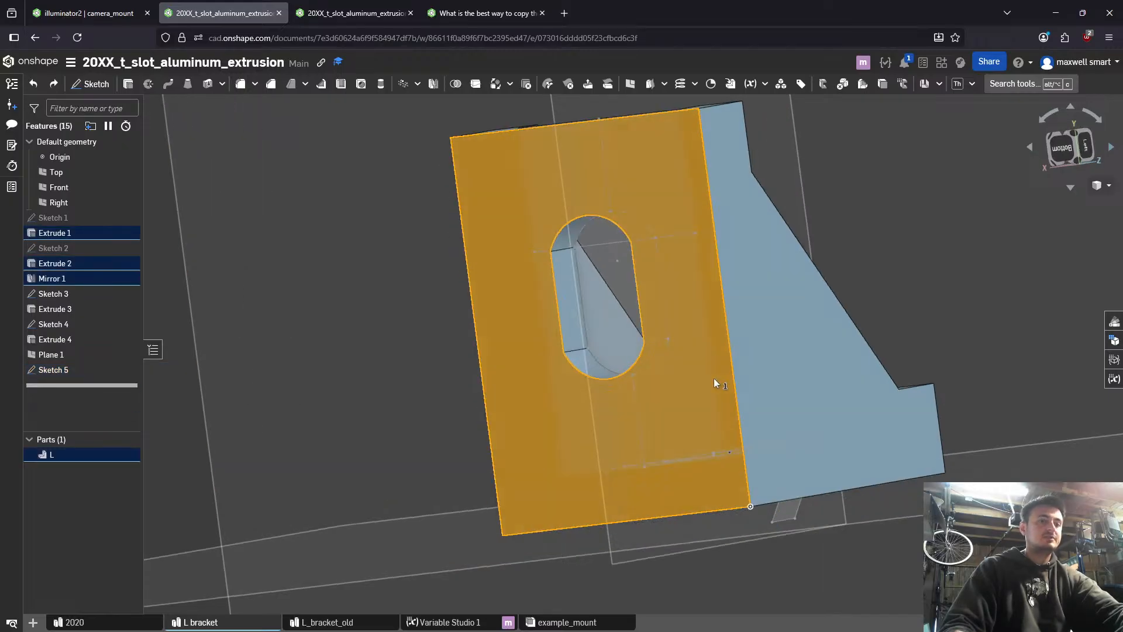
key(shift+s)
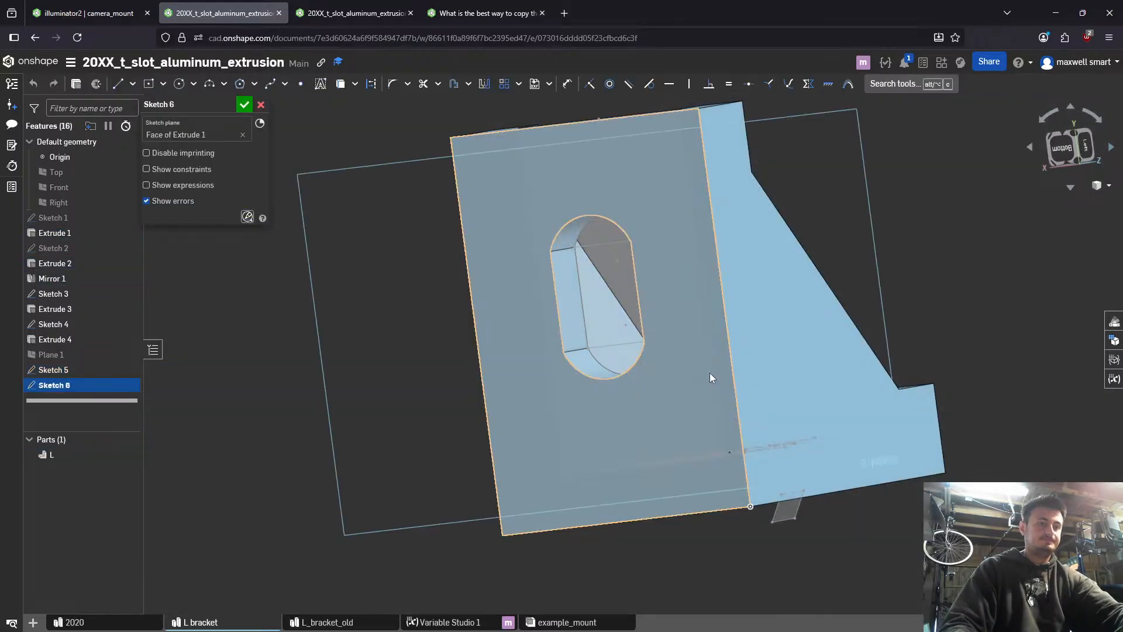
key(p)
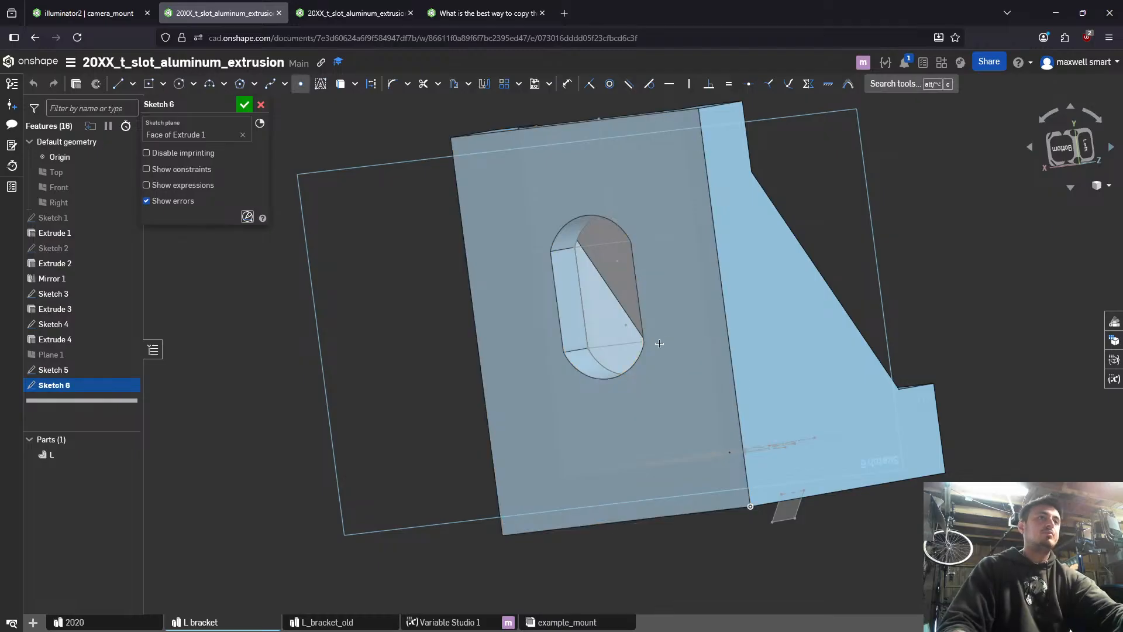
right_drag(657, 343, 686, 327)
right_drag(635, 296, 659, 305)
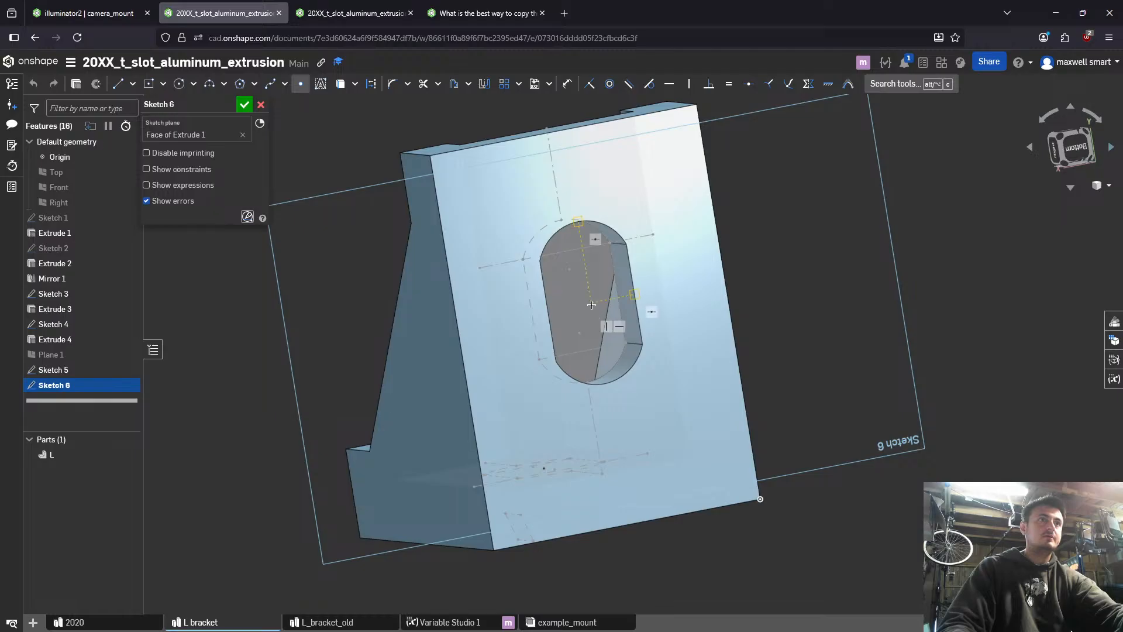
right_drag(591, 304, 291, 179)
click(244, 105)
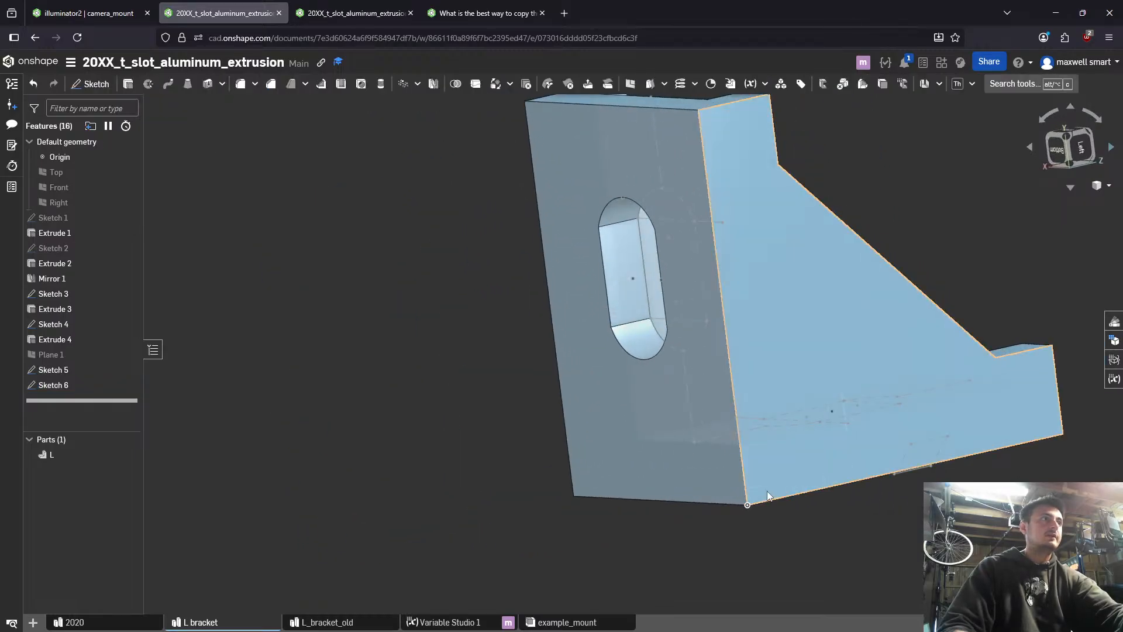
- Sketch points at the slot's centre and edge midpoints on the bracket's other outer slotted face
mouse_move(767, 490)
right_down()
mouse_move(648, 302)
mouse_move(728, 424)
right_up()
key(shift+s)
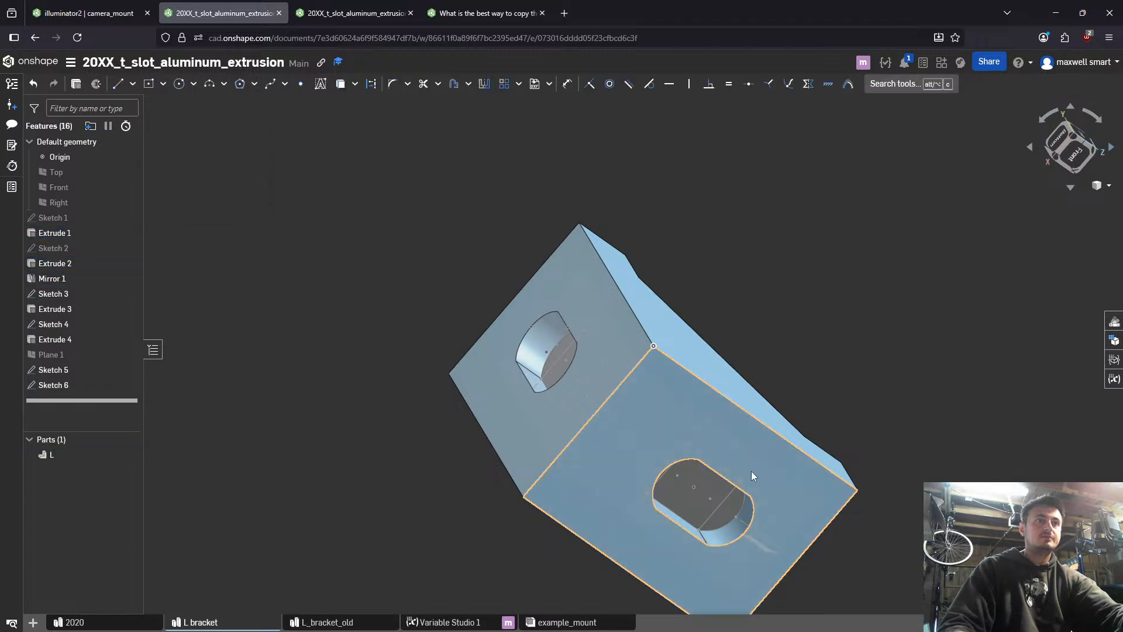
key(n)
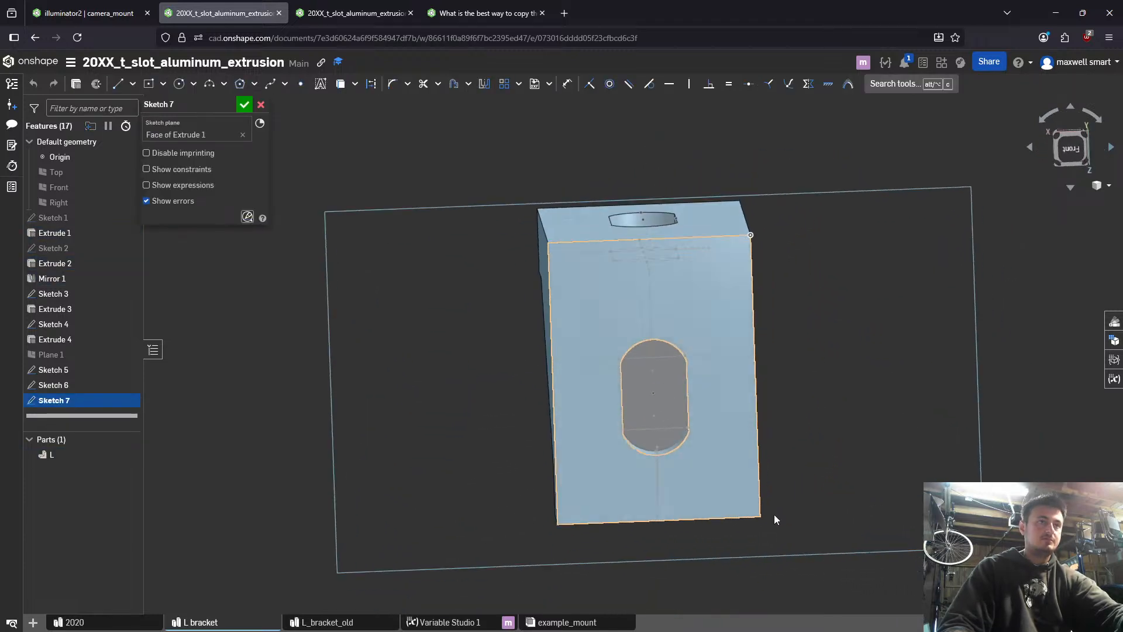
key(p)
scroll(623, 341, up, 3)
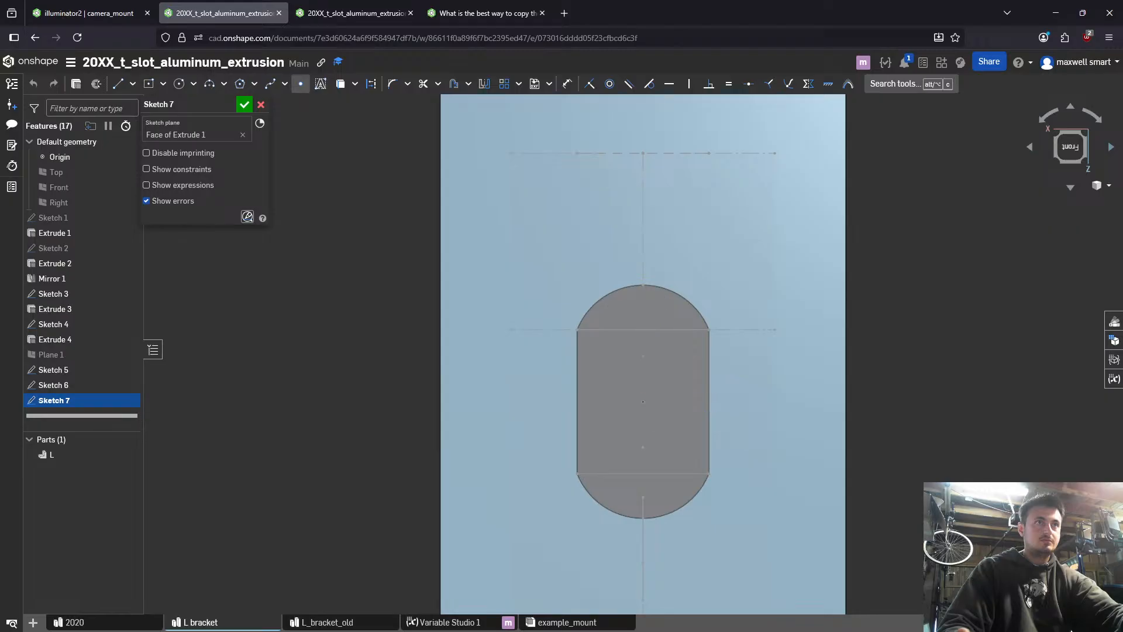
click(243, 105)
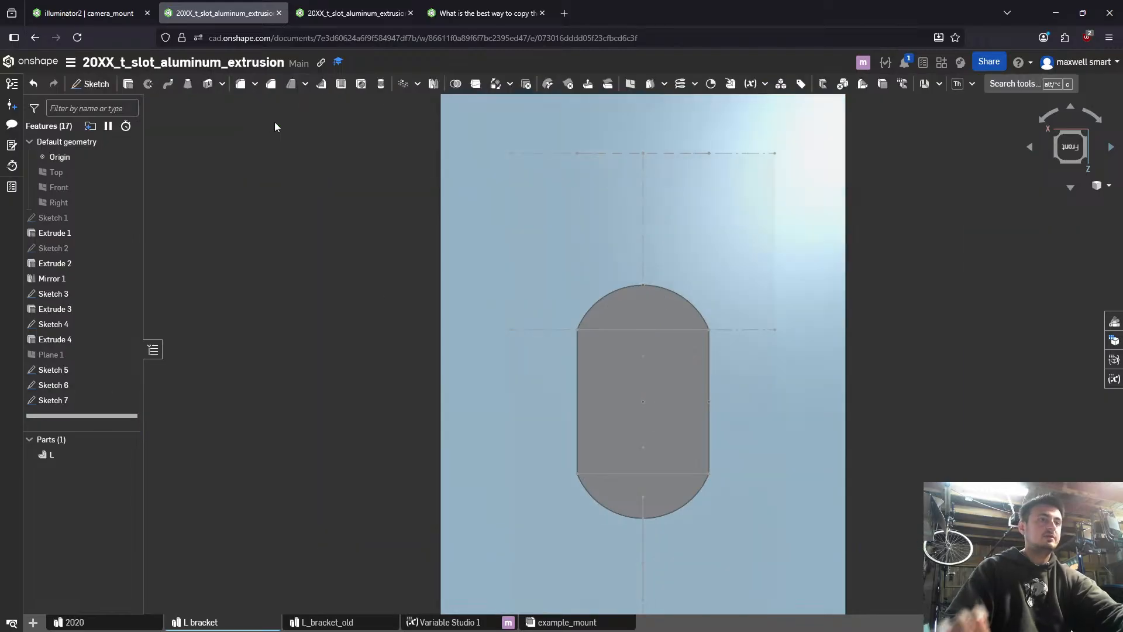
- Try to place a mate connector on Sketch 7's slot centre point, flipping its primary axis and clearing the owner entity
key(alt+c)
text(ma)
key(Return)
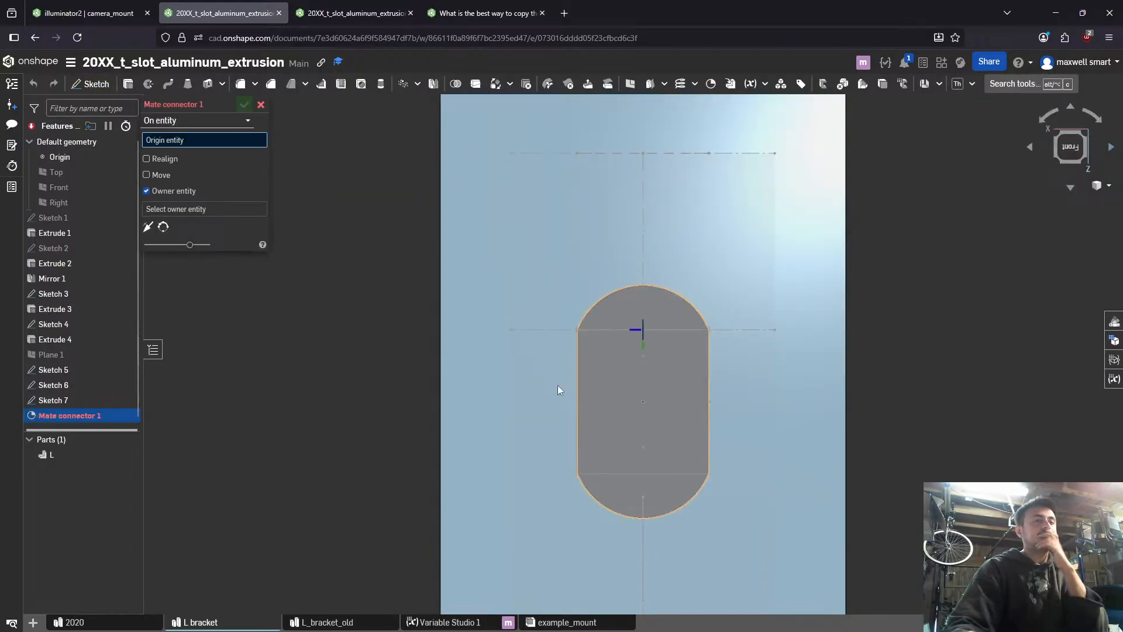
right_drag(640, 402, 608, 409)
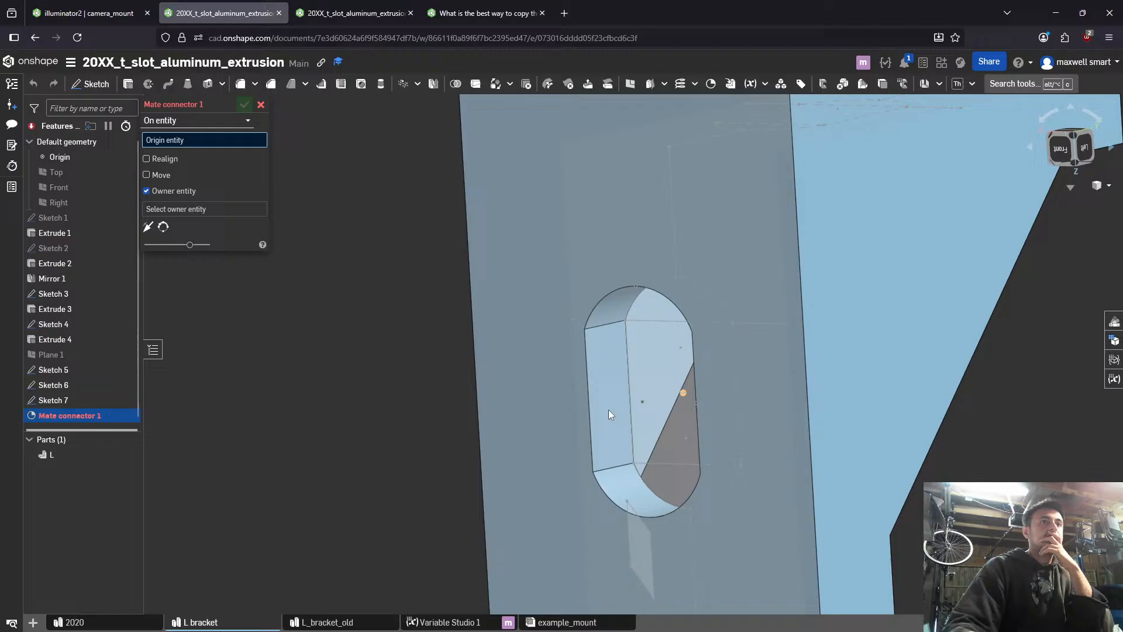
click(643, 402)
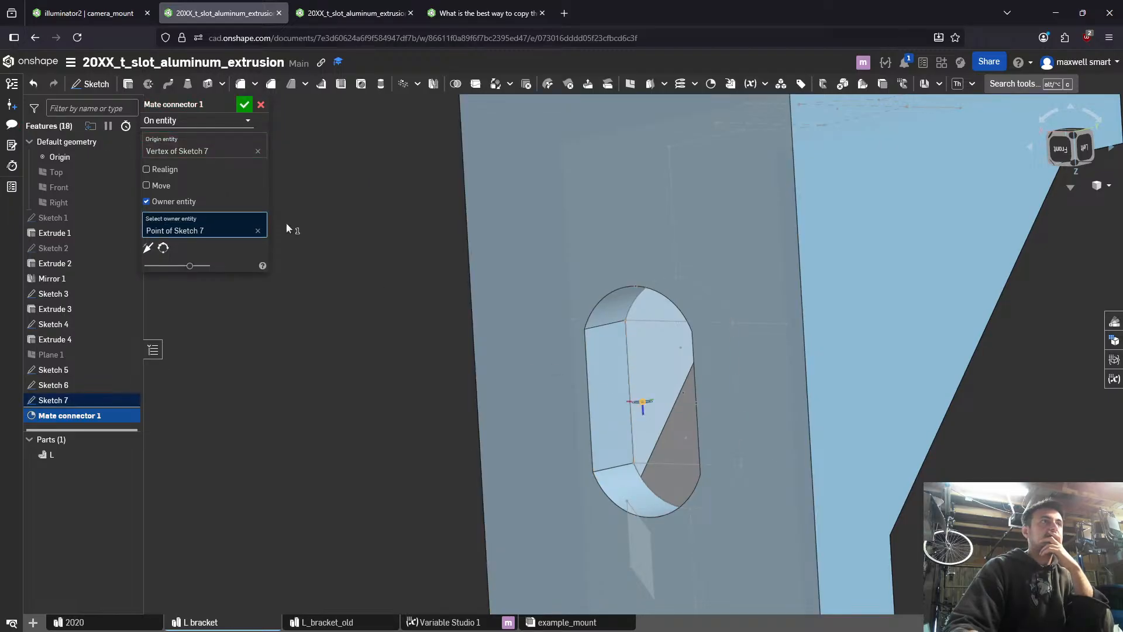
click(150, 248)
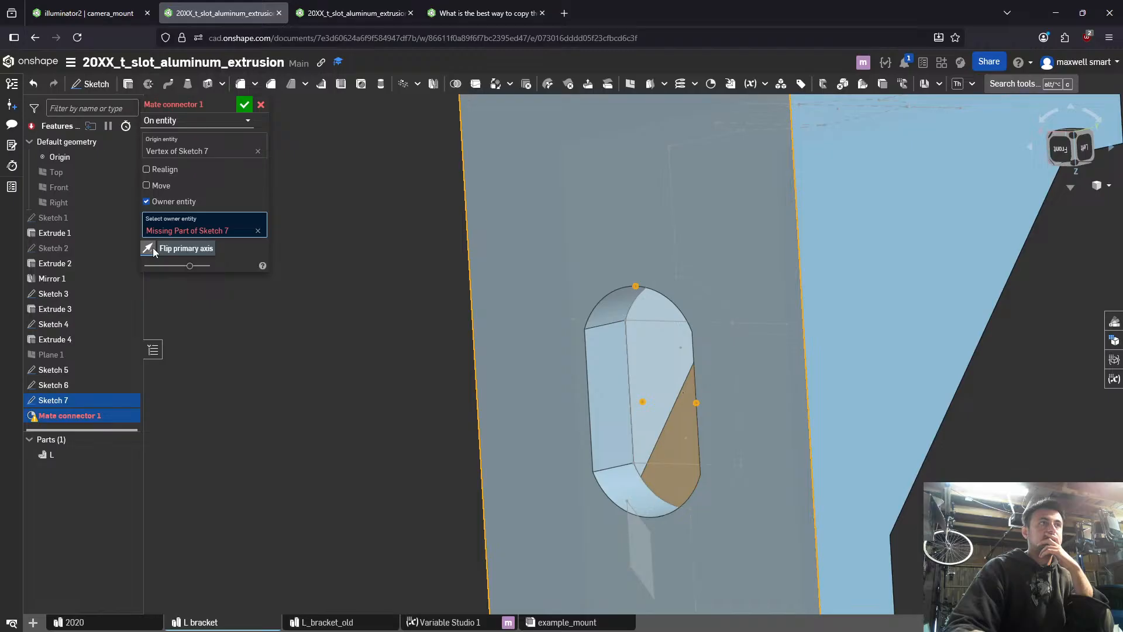
click(258, 230)
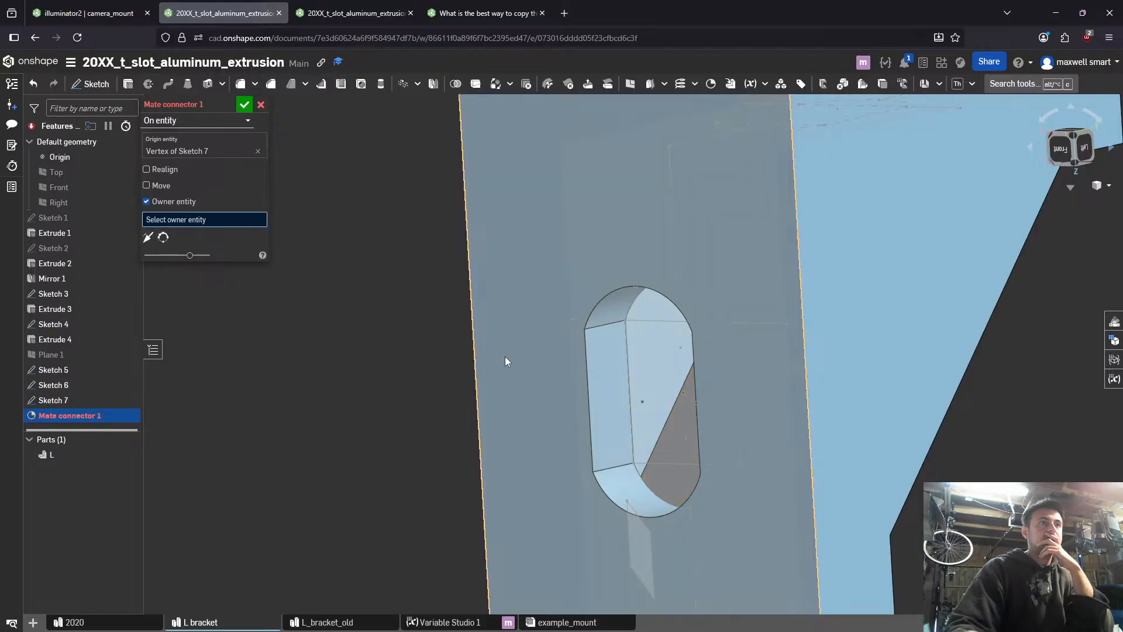
- Hide Sketches 5, 4 and 3 while editing the mate connector, and cancel the connector
mouse_move(651, 405)
right_down()
mouse_move(614, 450)
mouse_move(573, 433)
right_up()
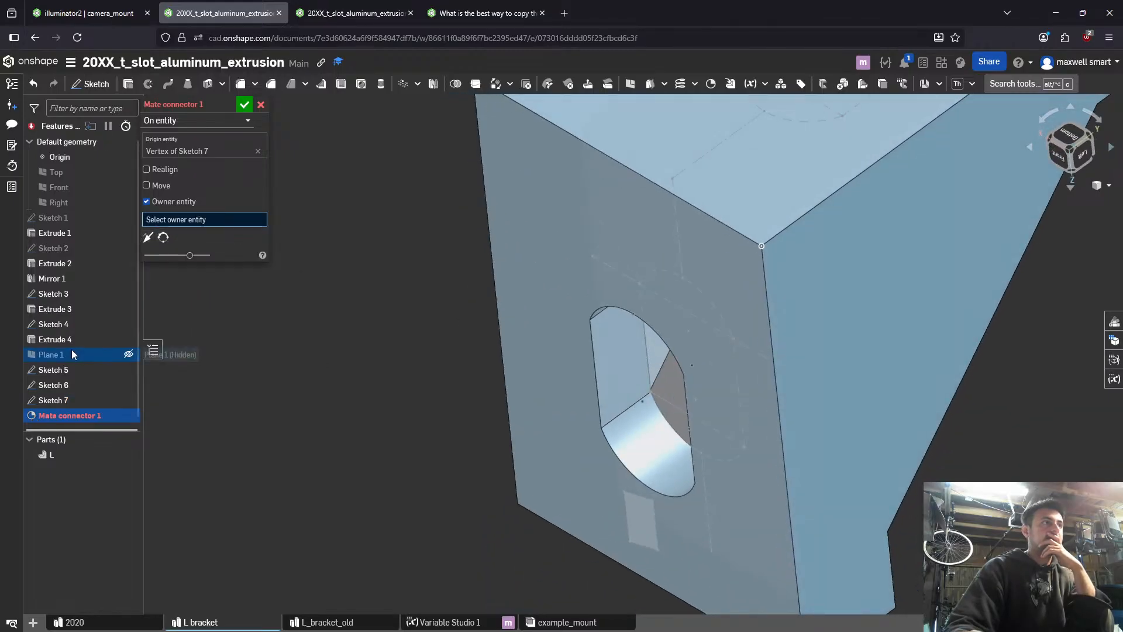
click(129, 370)
click(128, 324)
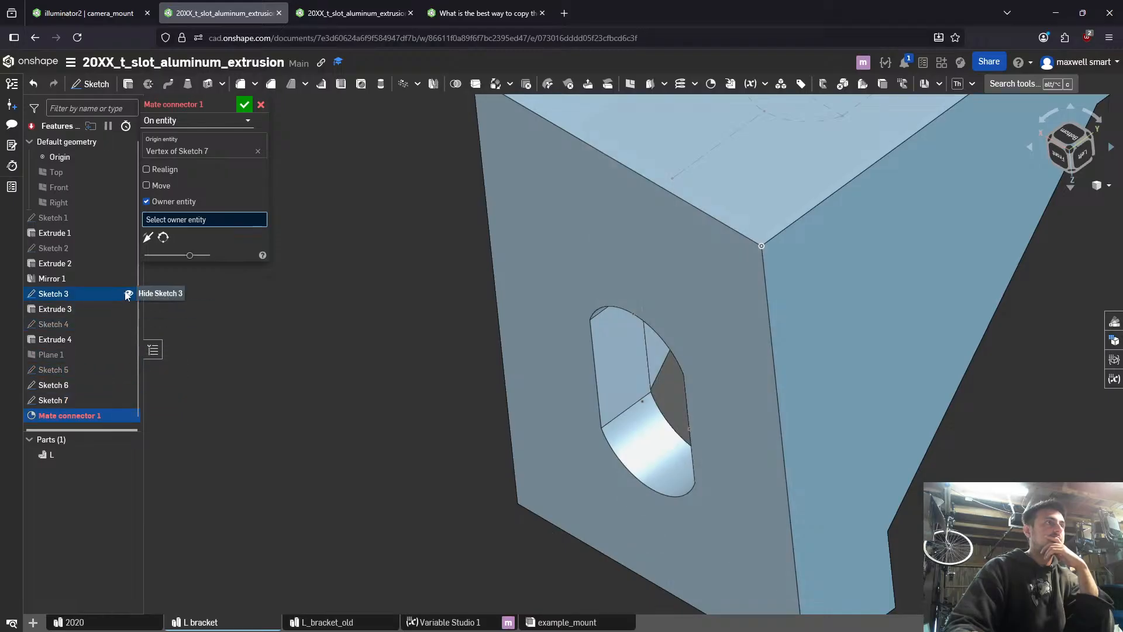
click(128, 294)
mouse_move(230, 366)
right_down()
mouse_move(315, 367)
mouse_move(346, 336)
right_up()
click(260, 105)
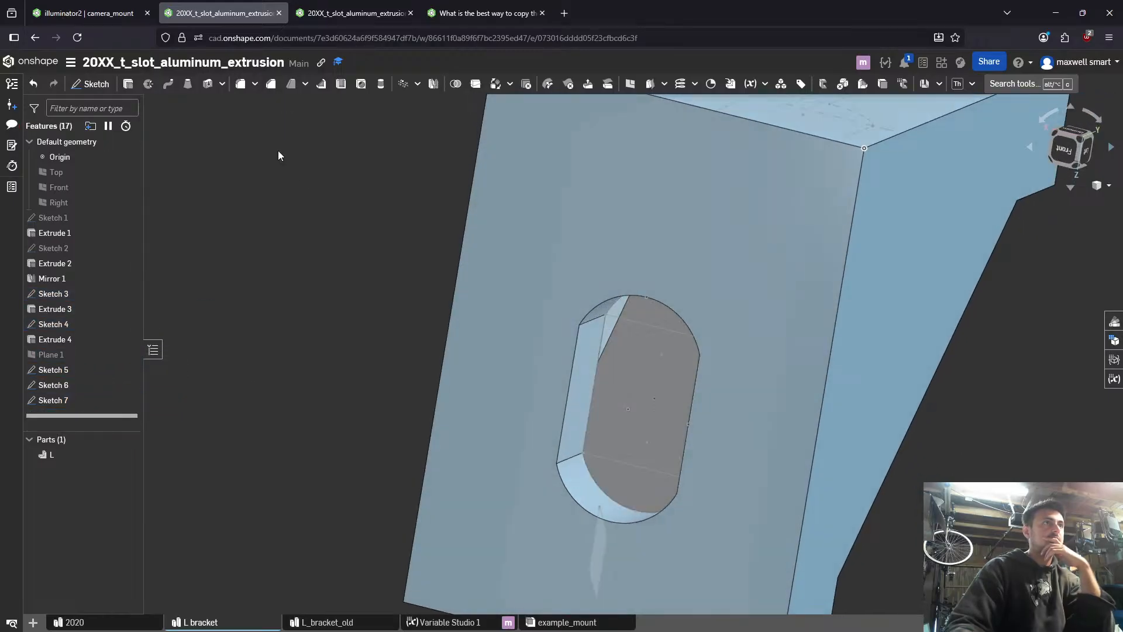
- Abandon the new mate connector command and hide Sketch 3 and Sketch 4
key(alt+c)
text(mat)
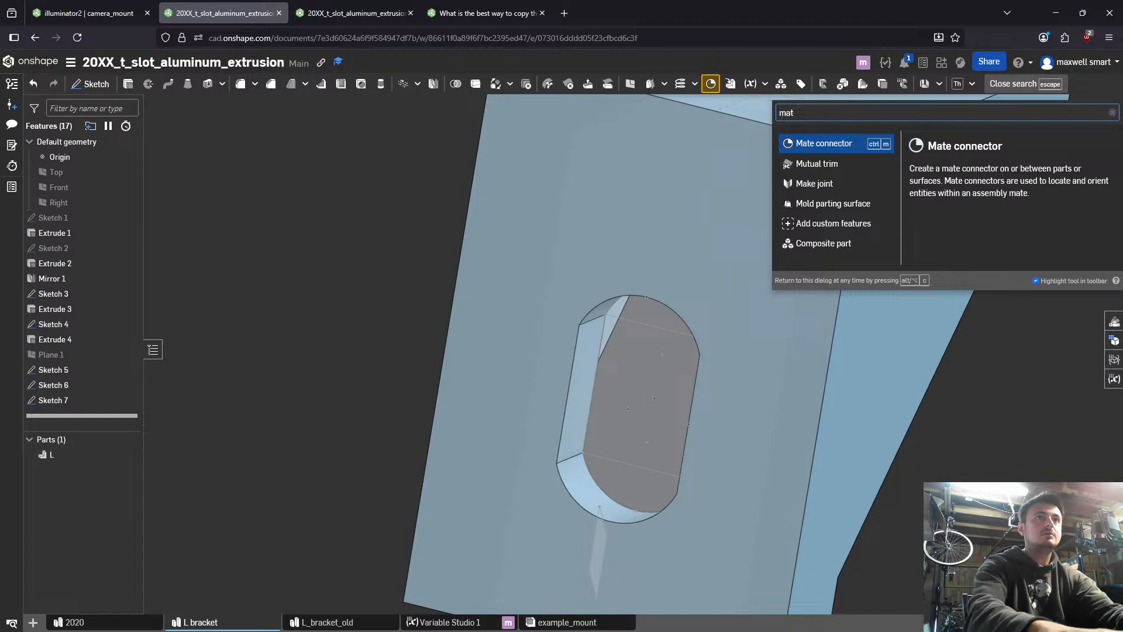
key(Escape)
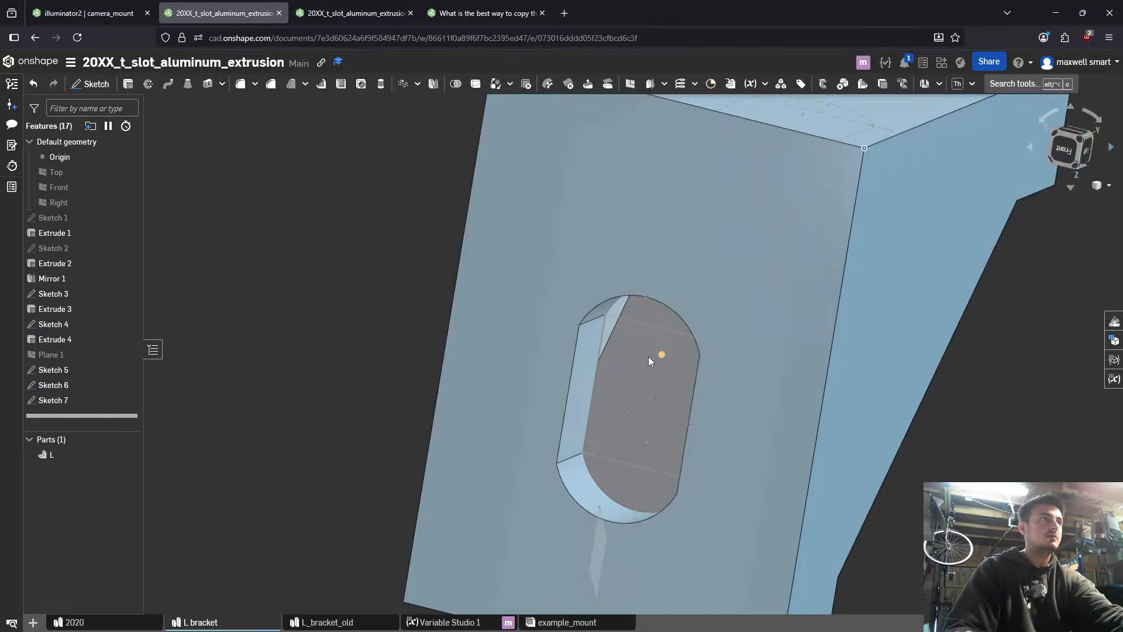
click(128, 324)
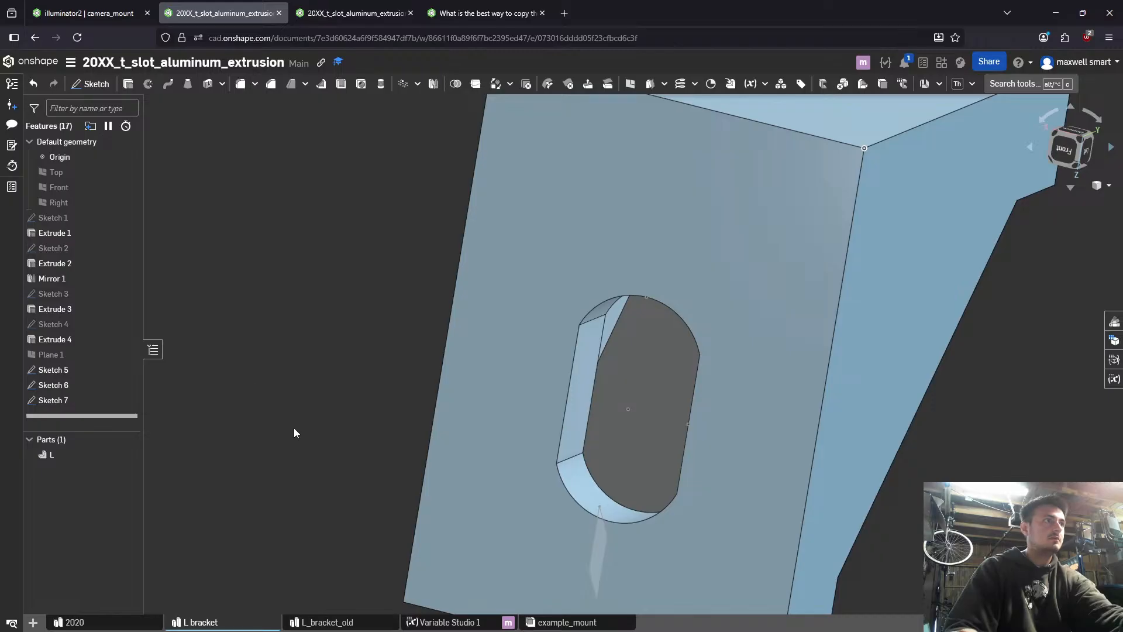
- Start a new mate connector with its origin at the centre of Sketch 7's slot region on the front slotted face
key(alt+c)
text(mat)
key(Return)
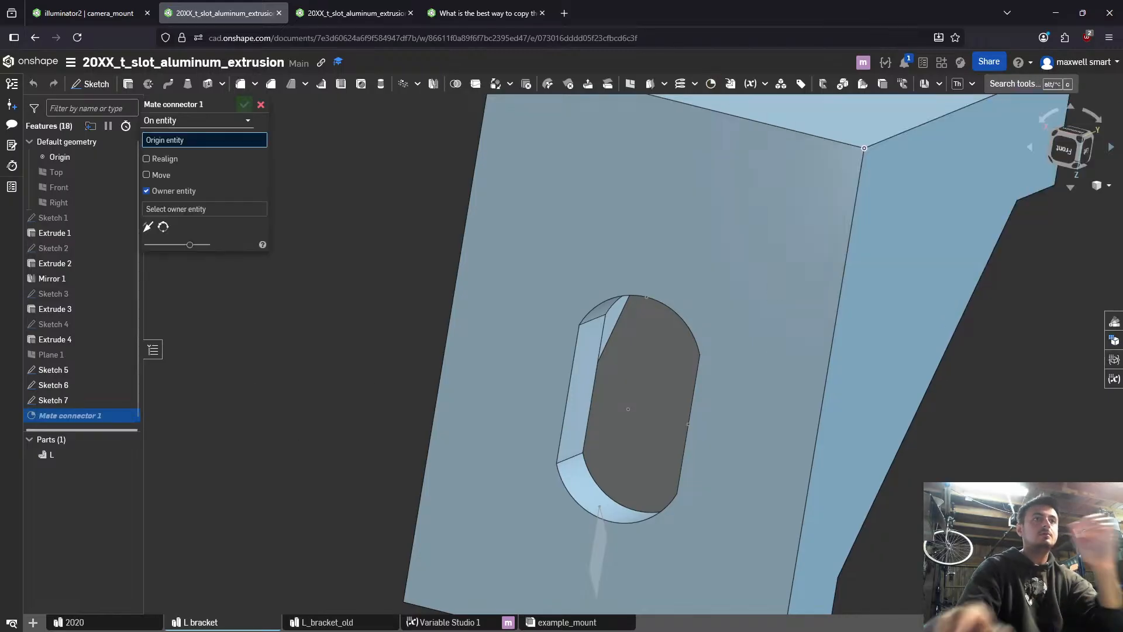
right_drag(621, 349, 617, 413)
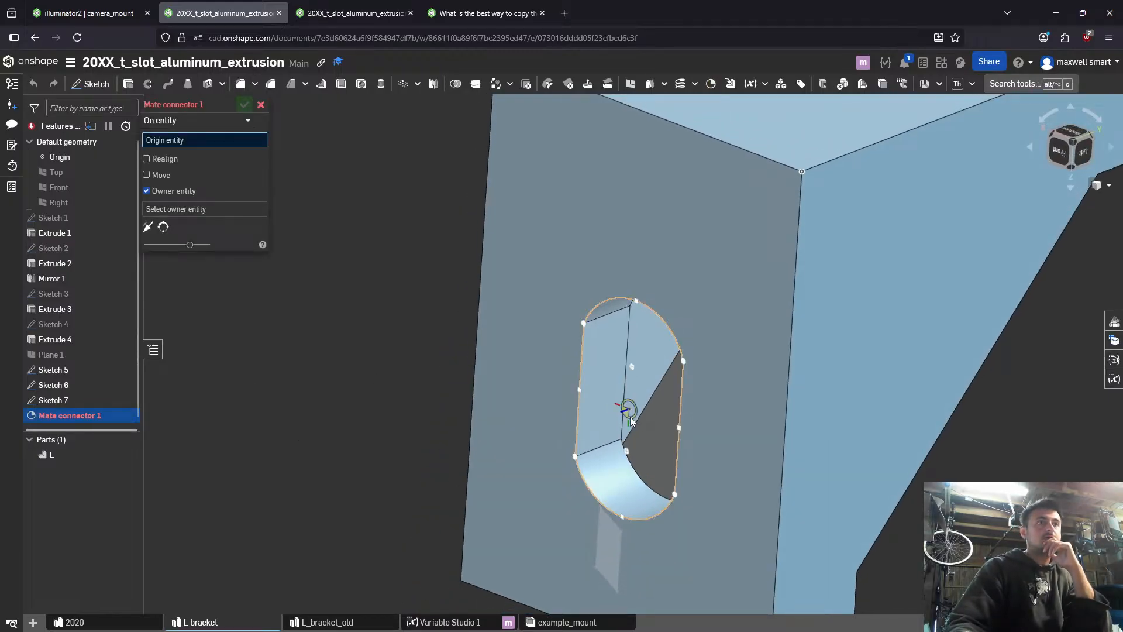
click(630, 417)
scroll(644, 412, down, 5)
mouse_move(652, 410)
right_down()
mouse_move(686, 390)
mouse_move(669, 409)
mouse_move(678, 448)
mouse_move(715, 497)
mouse_move(749, 484)
mouse_move(705, 422)
mouse_move(737, 303)
right_up()
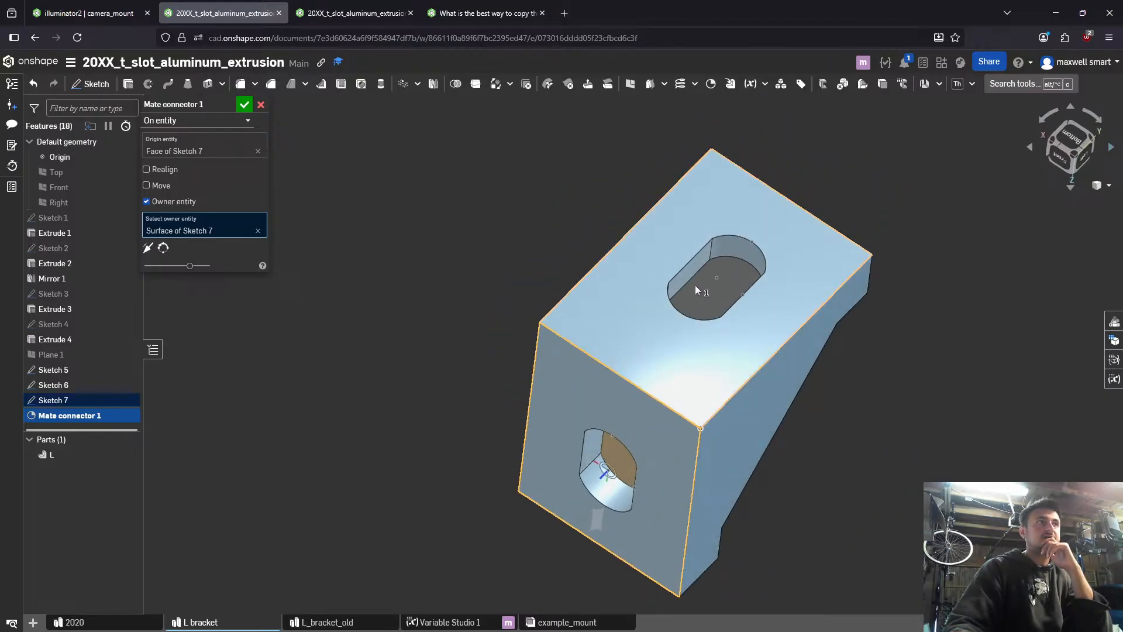
- Change the mate connector's origin to the centre of Sketch 6's slot region and accept it
click(161, 151)
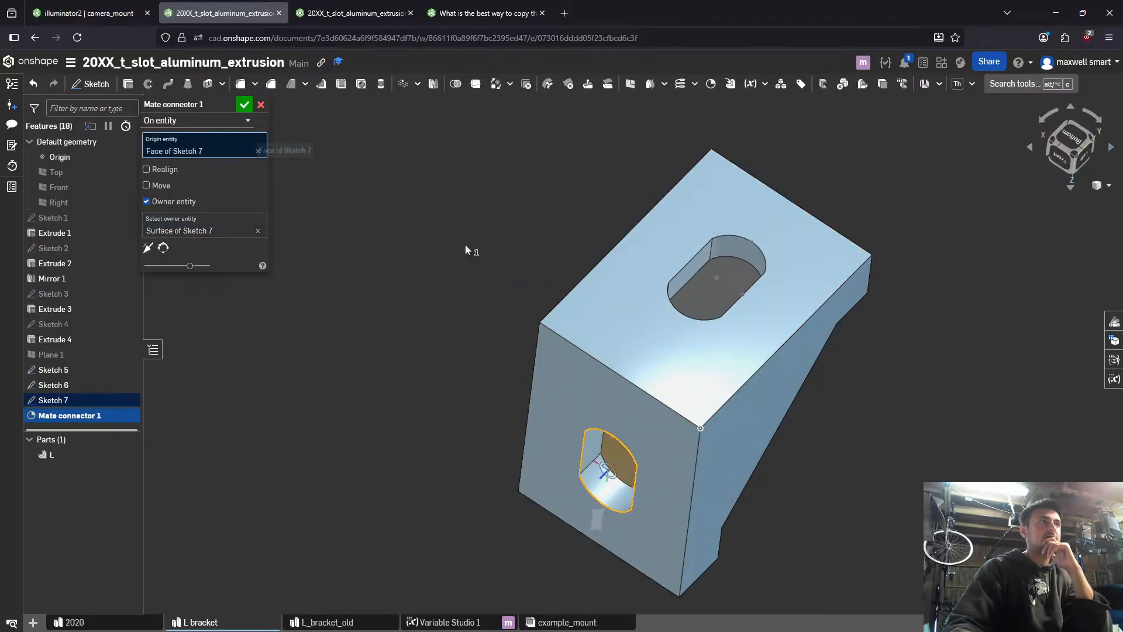
click(722, 279)
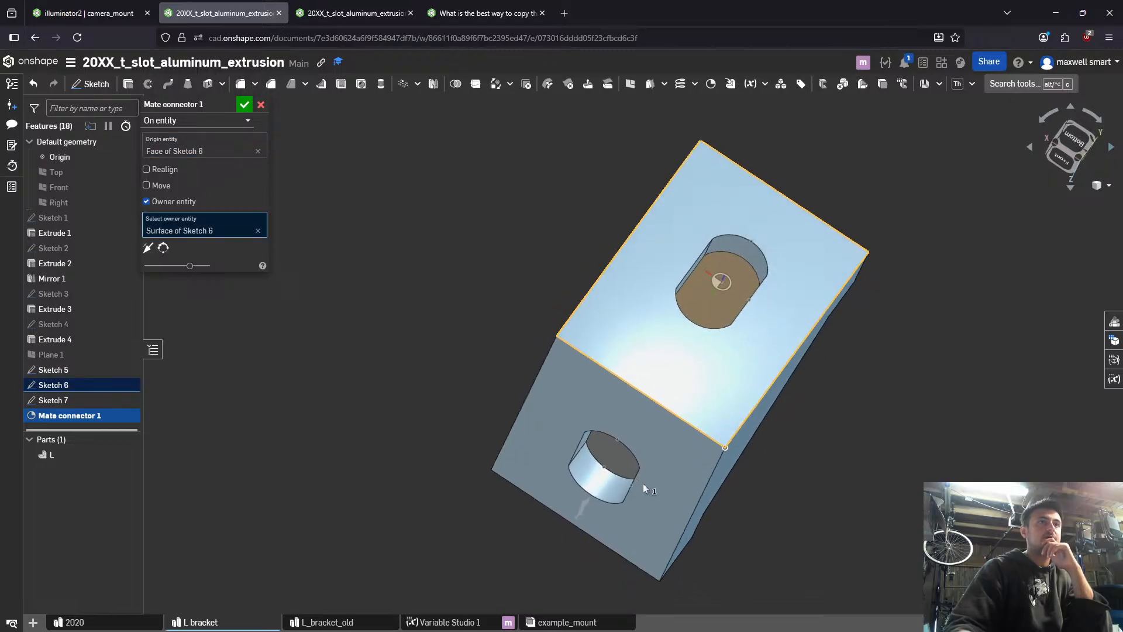
right_drag(643, 484, 672, 487)
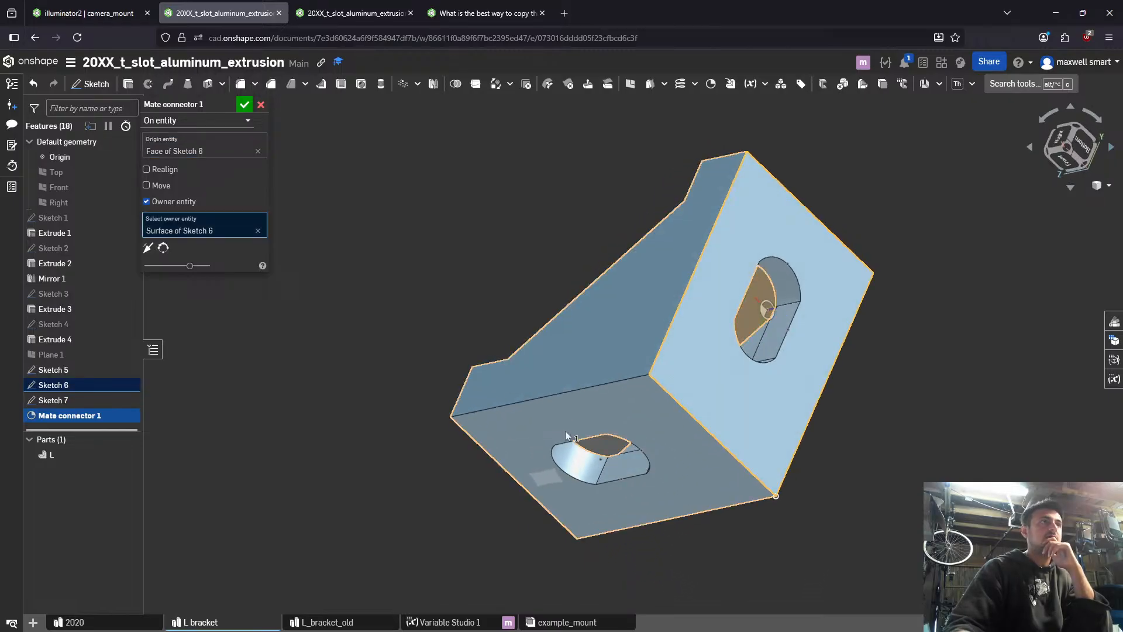
click(244, 106)
- Create another mate connector at the centre of Sketch 7's slot region with part L as its owner entity
key(alt+c)
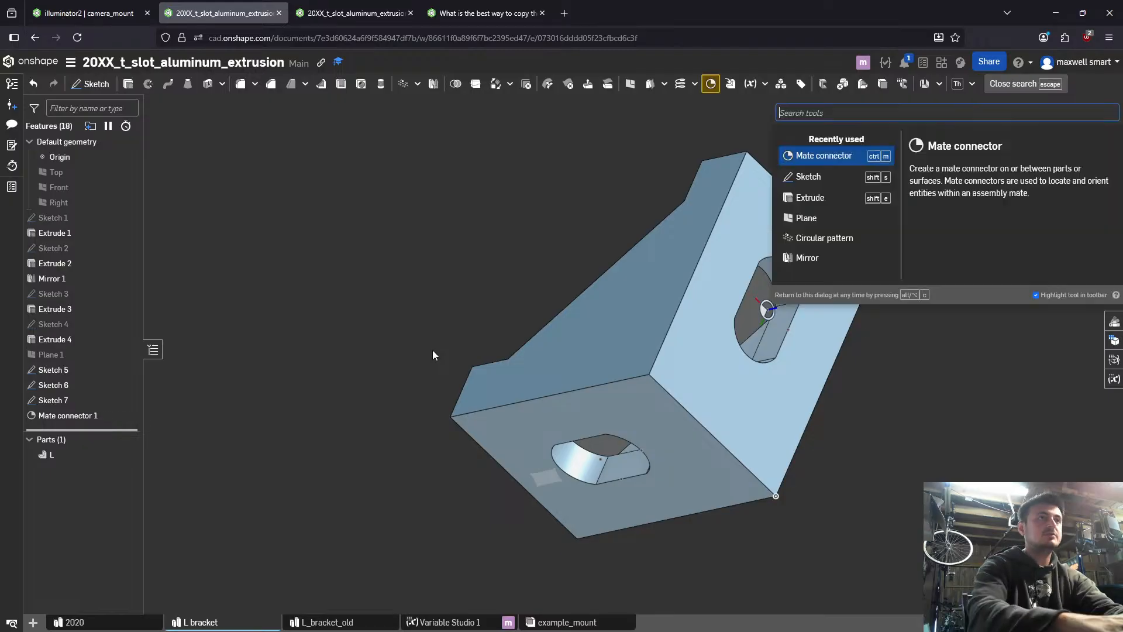
text(mat)
key(Return)
mouse_move(650, 507)
right_down()
mouse_move(629, 435)
mouse_move(605, 462)
mouse_move(442, 439)
right_up()
click(605, 461)
click(627, 489)
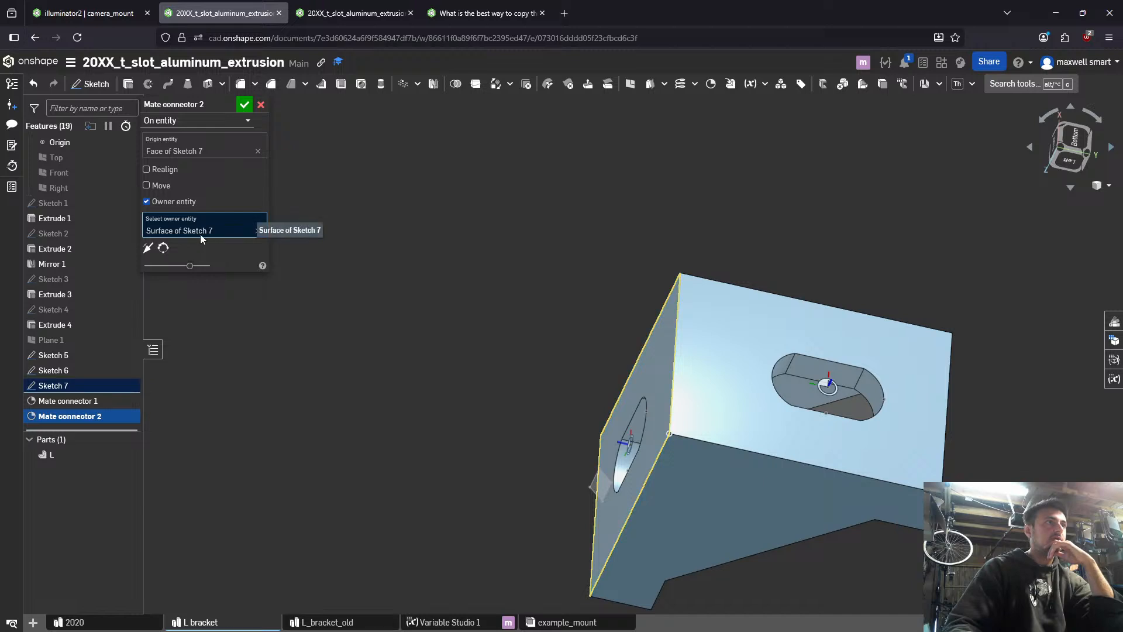
click(258, 231)
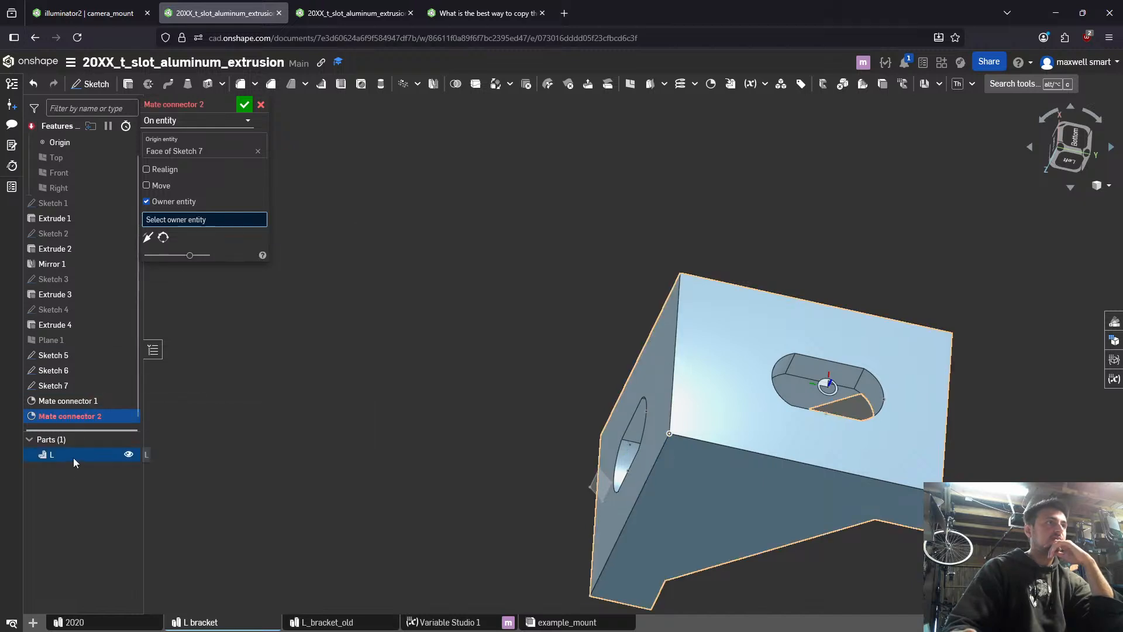
click(72, 456)
click(248, 107)
- Change the owner entity of Mate connector 1 to part L
right_drag(643, 403, 679, 362)
double_click(117, 400)
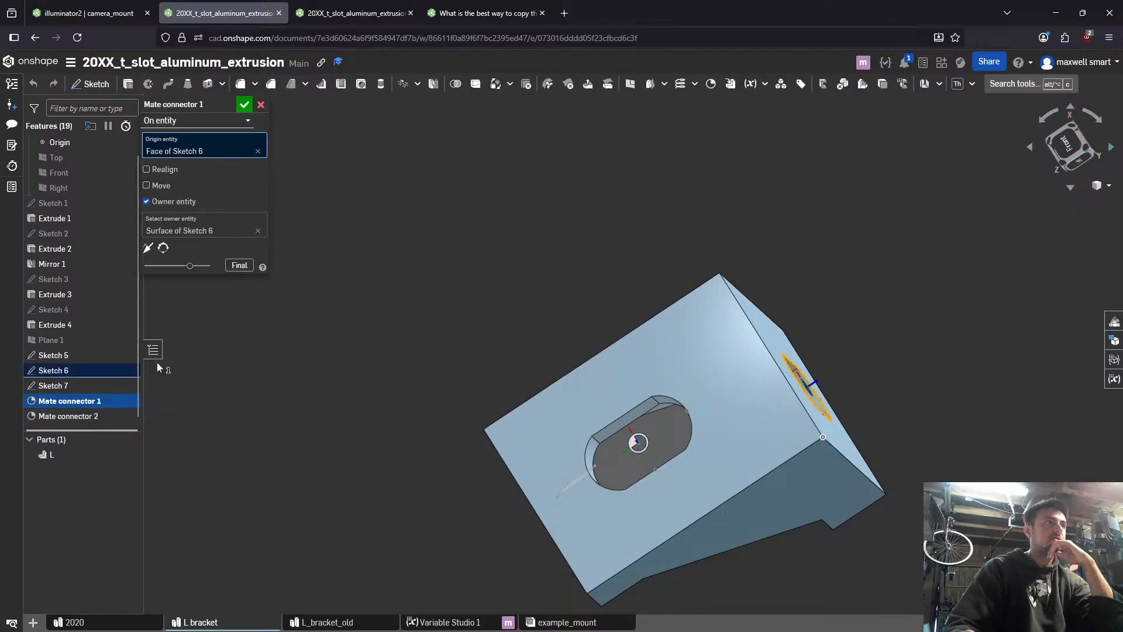
click(258, 230)
click(78, 455)
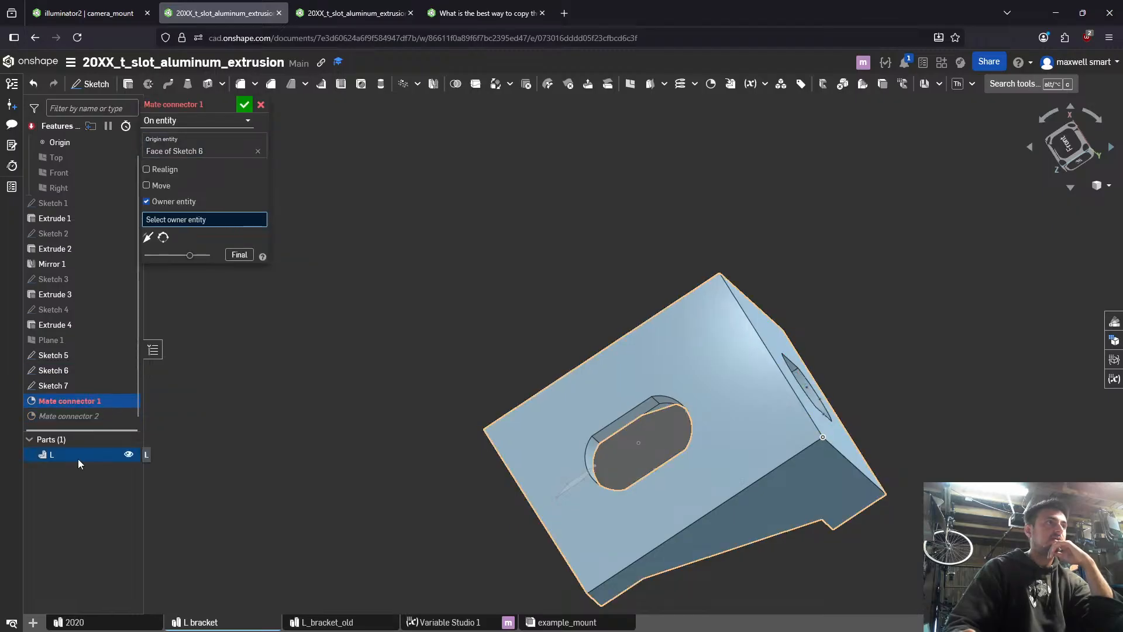
click(245, 105)
right_drag(657, 279, 658, 482)
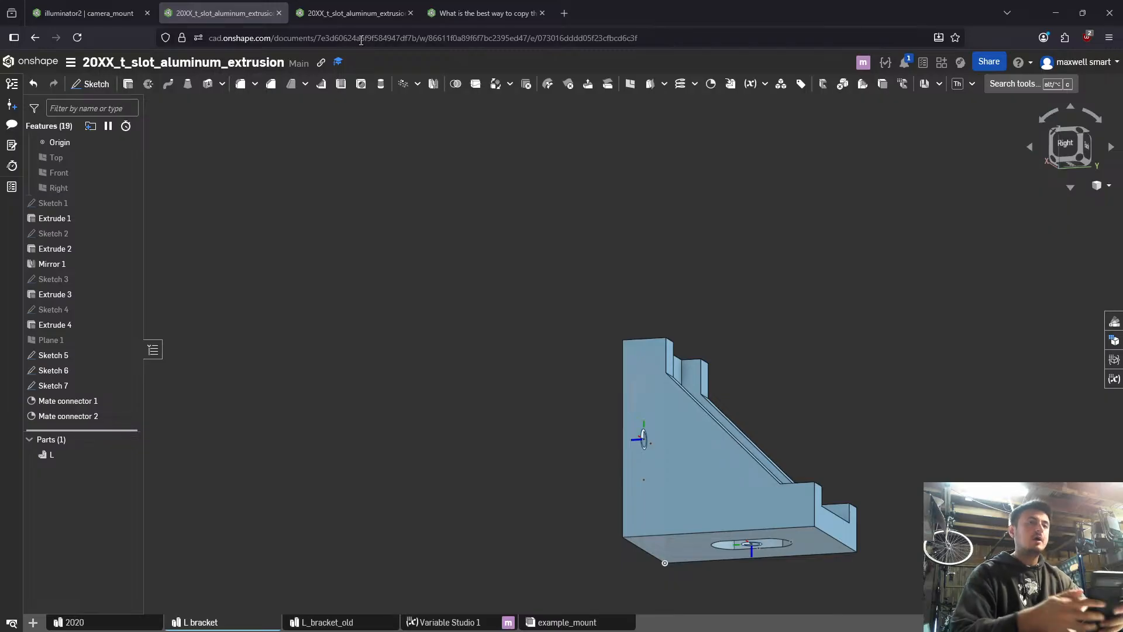
right_drag(760, 293, 778, 409)
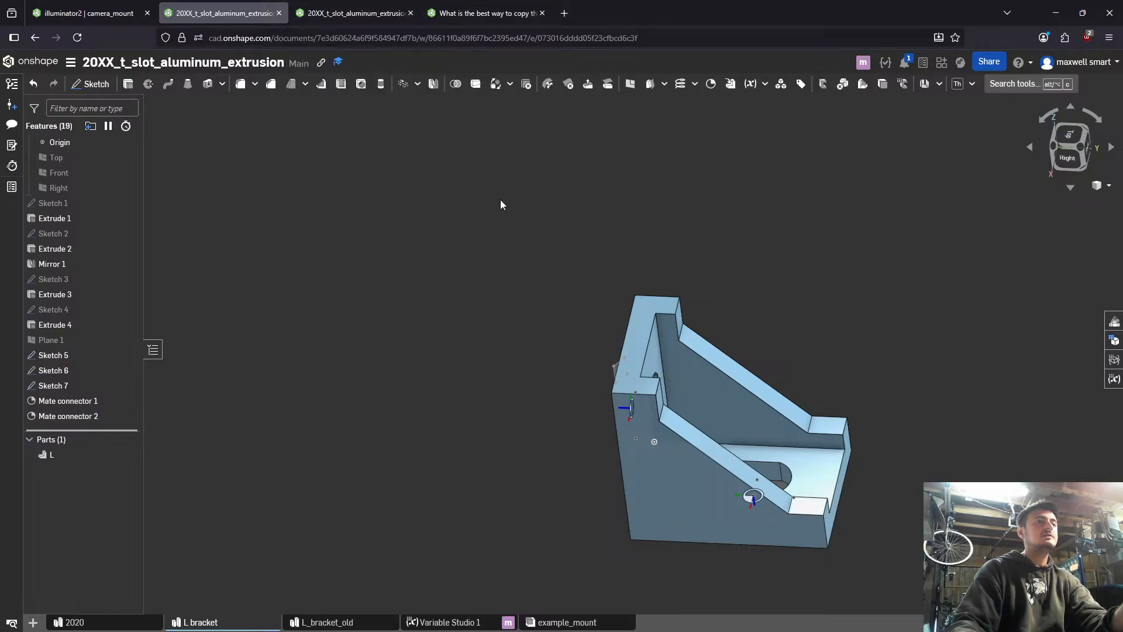
- Close the forum discussion page and cancel the pending Fastened 2 mate in the camera_mount assembly
click(483, 13)
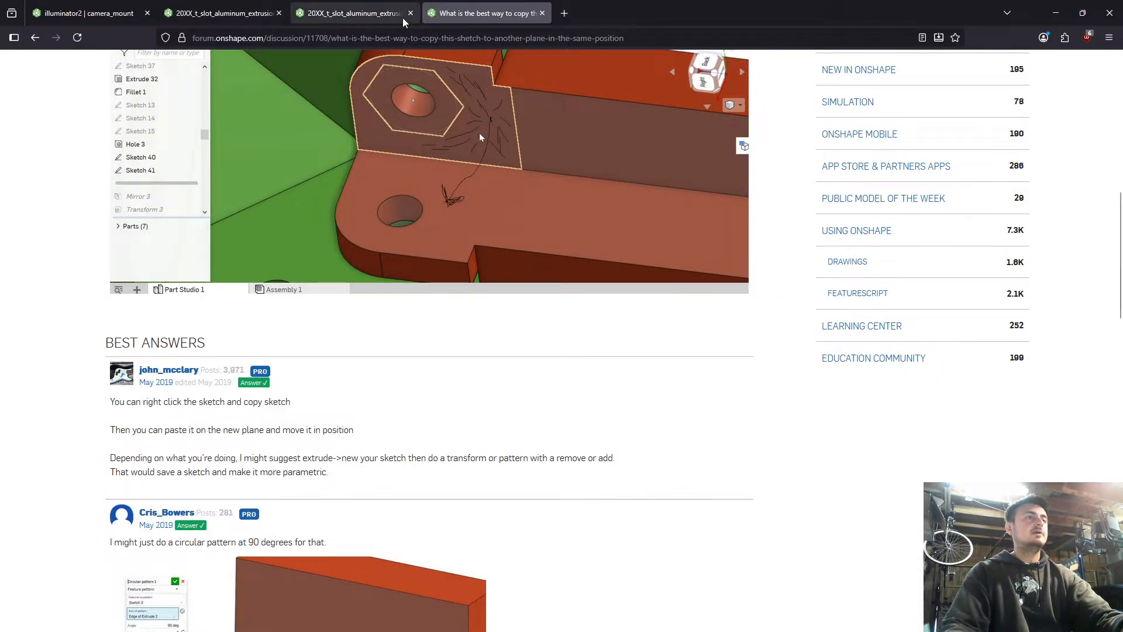
key(ctrl+w)
click(140, 6)
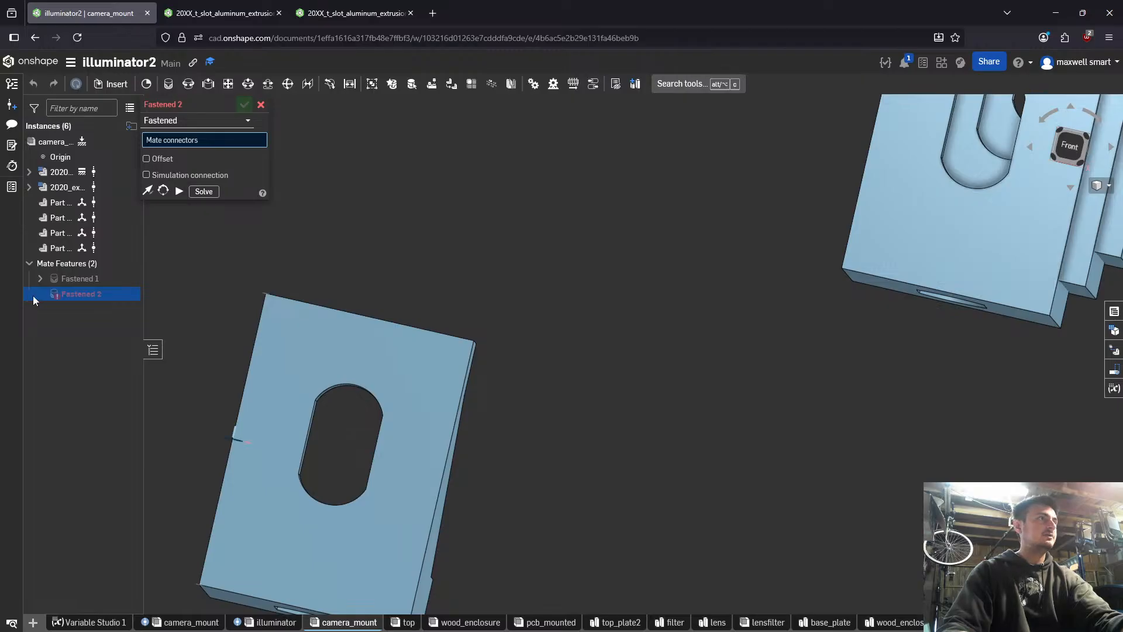
right_click(63, 220)
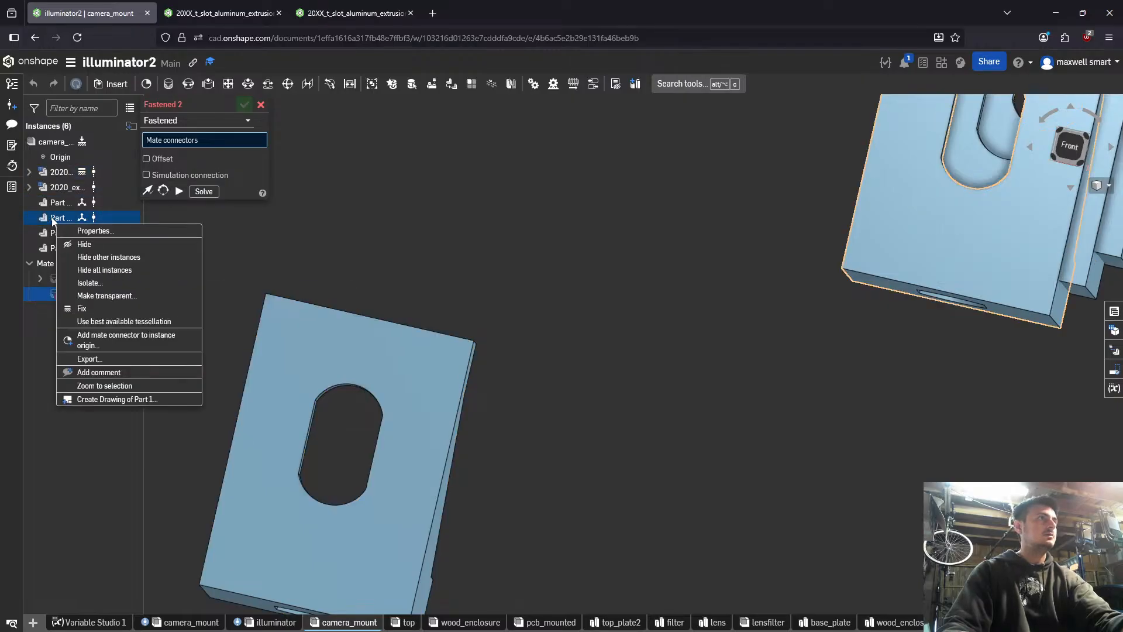
click(264, 109)
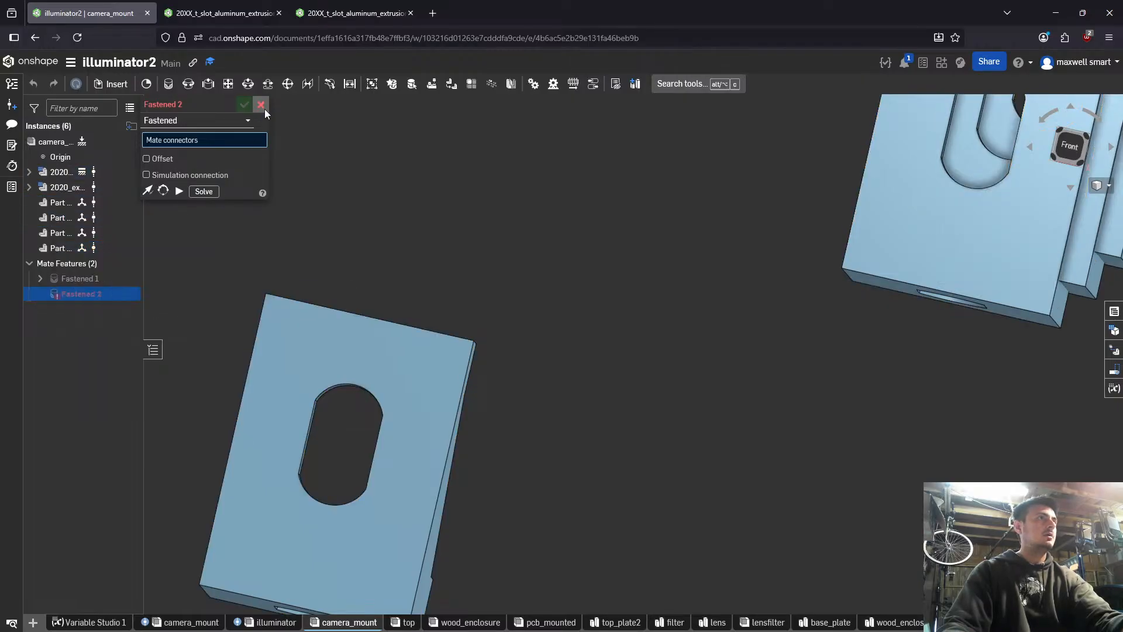
click(261, 105)
- Check the available versions of the 20XX_t_slot_aluminum_extrusion document linked to the first bracket instance
right_click(62, 188)
right_click(61, 205)
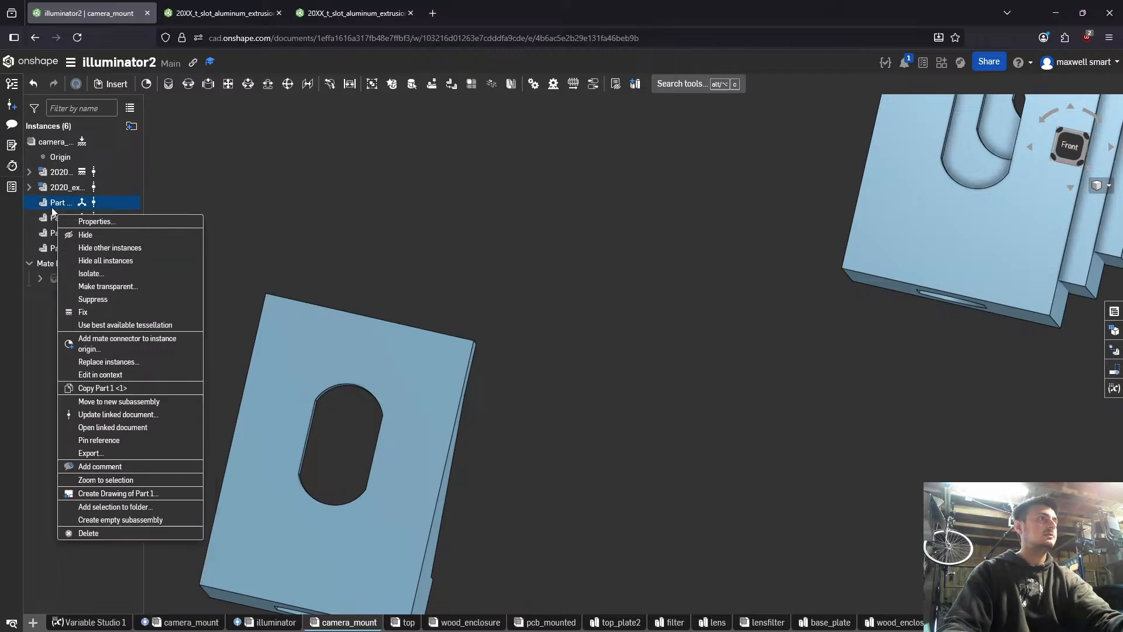
click(161, 416)
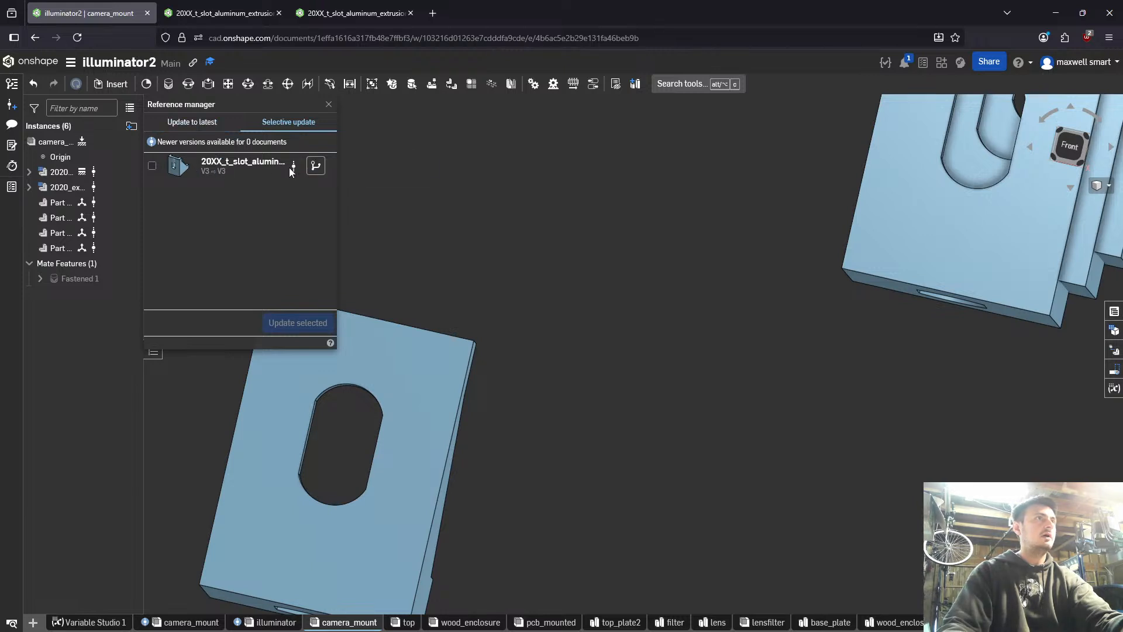
click(315, 166)
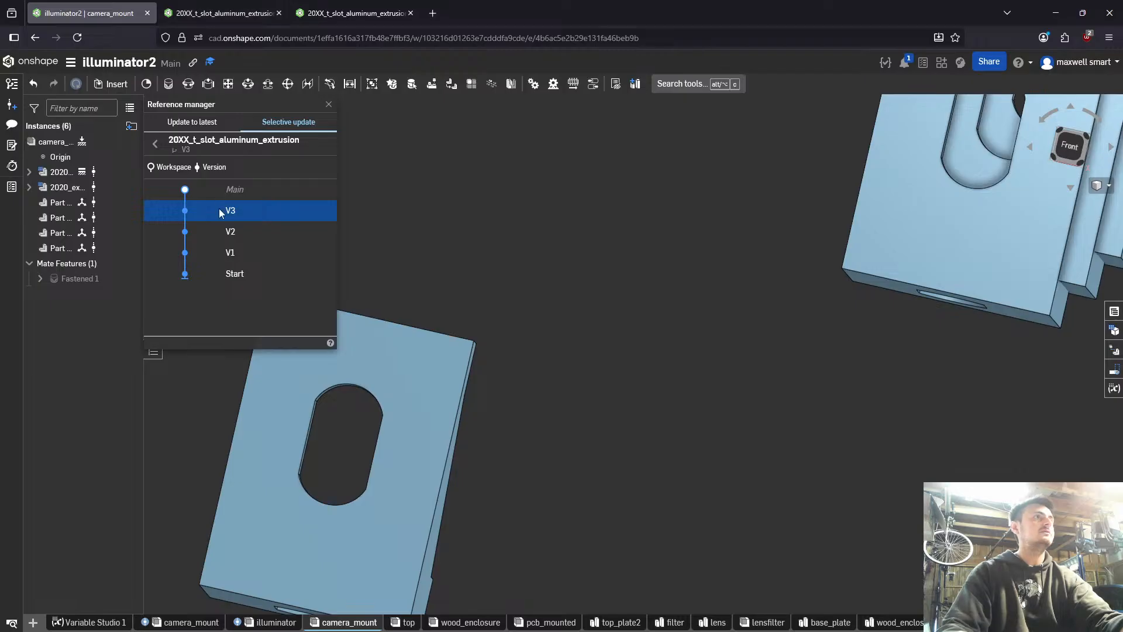
- Create version V4 of the 20XX_t_slot_aluminum_extrusion document
click(266, 9)
click(313, 7)
click(260, 9)
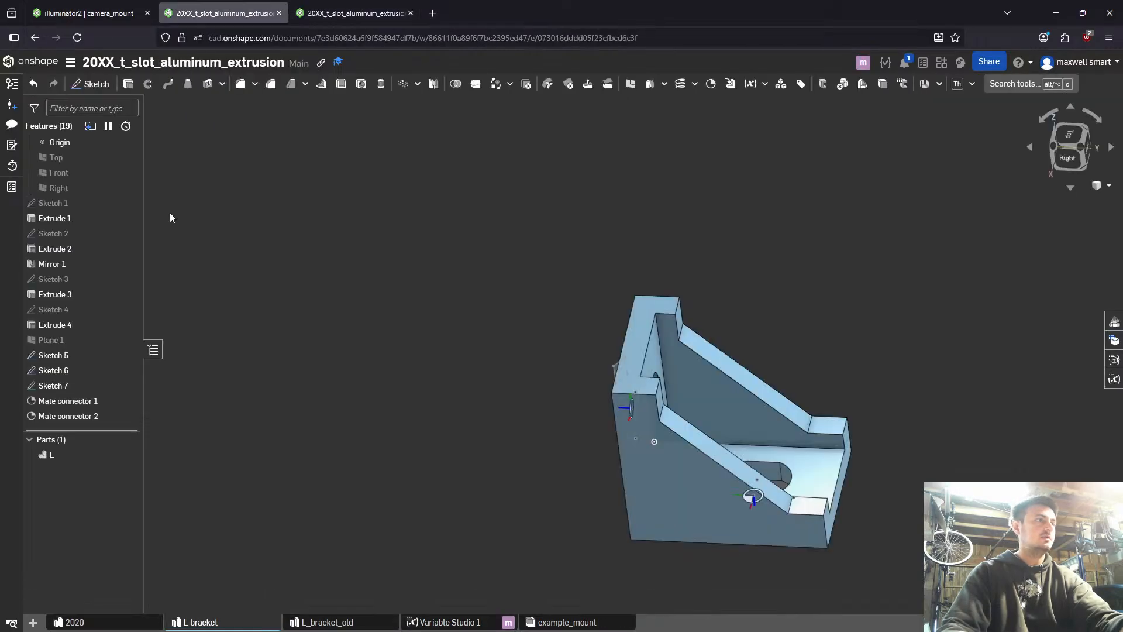
click(12, 104)
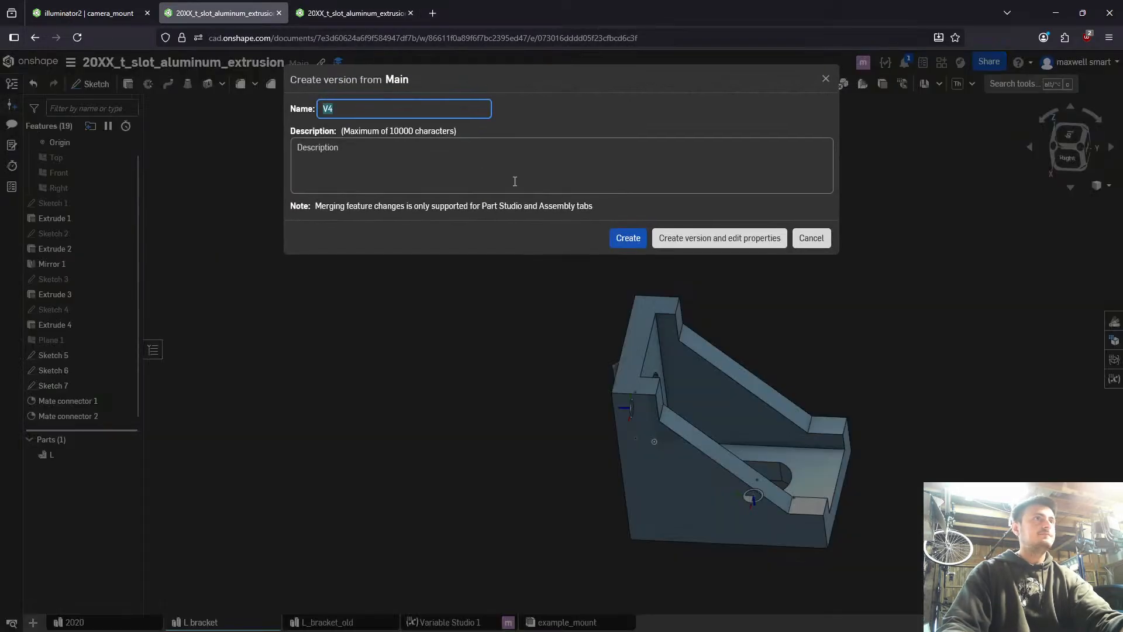
click(624, 237)
- Update the first bracket instance in the camera_mount assembly from its linked document to V4
click(129, 10)
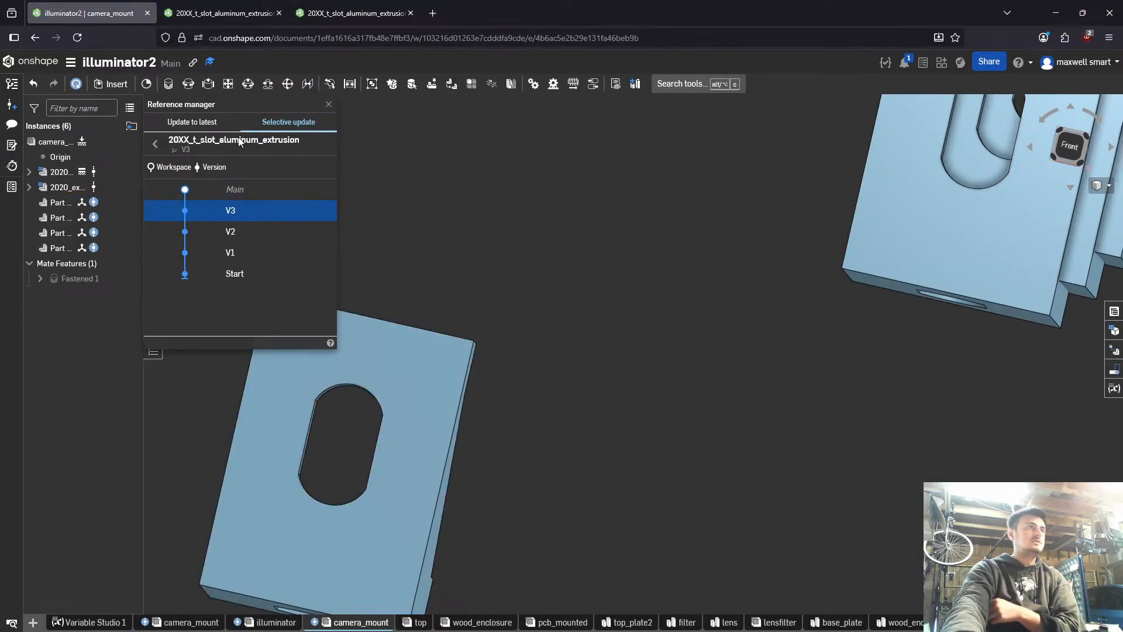
click(205, 124)
click(302, 324)
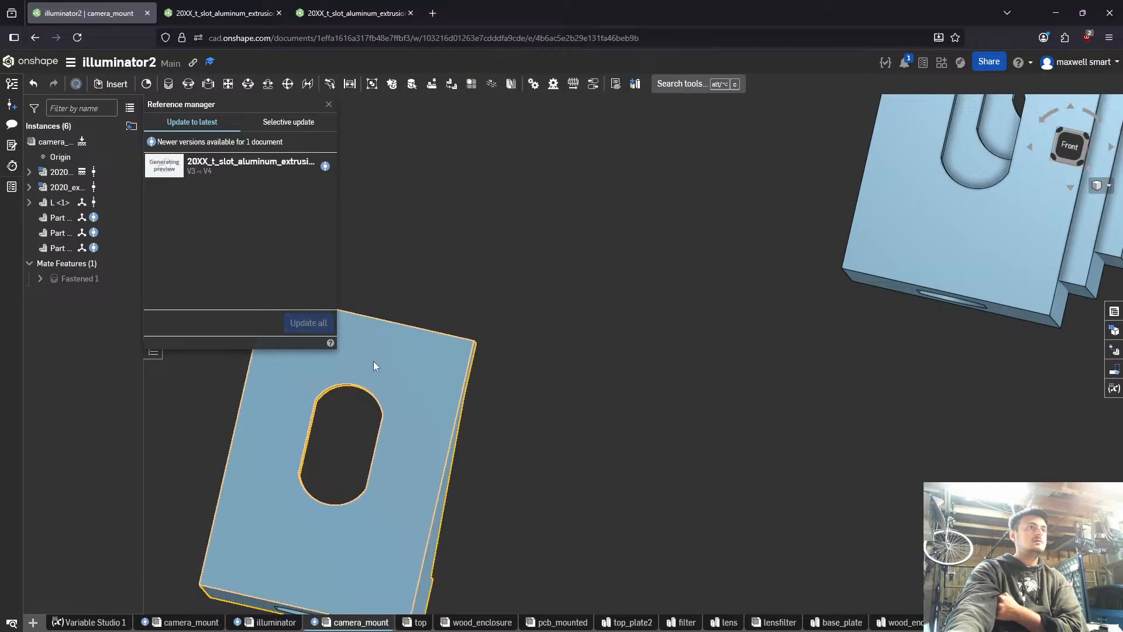
scroll(373, 360, down, 3)
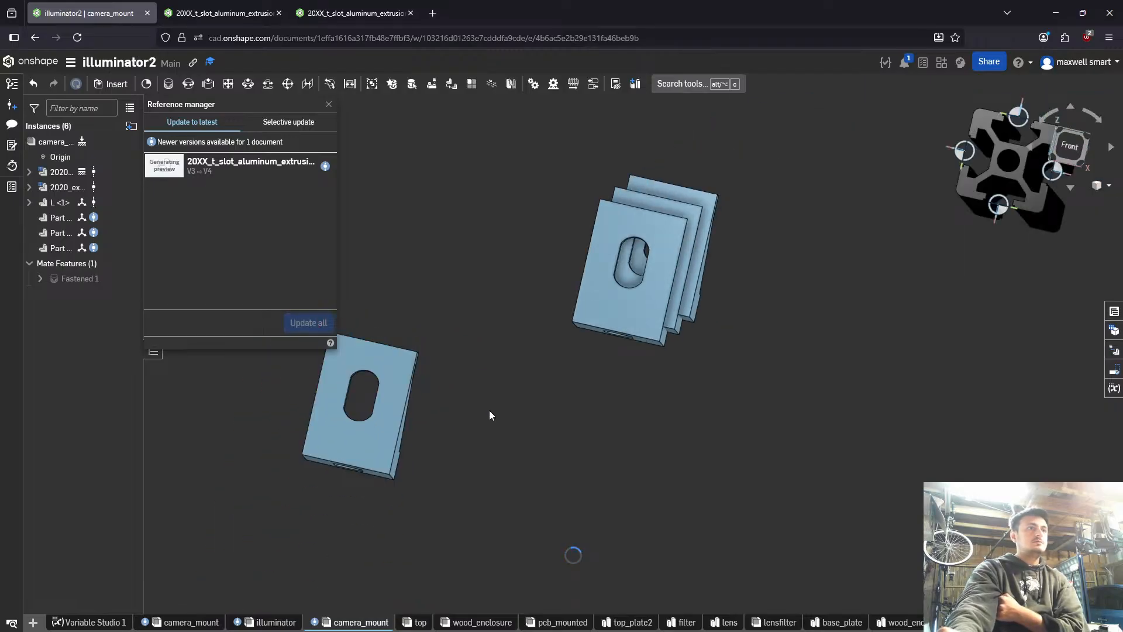
right_drag(483, 408, 419, 406)
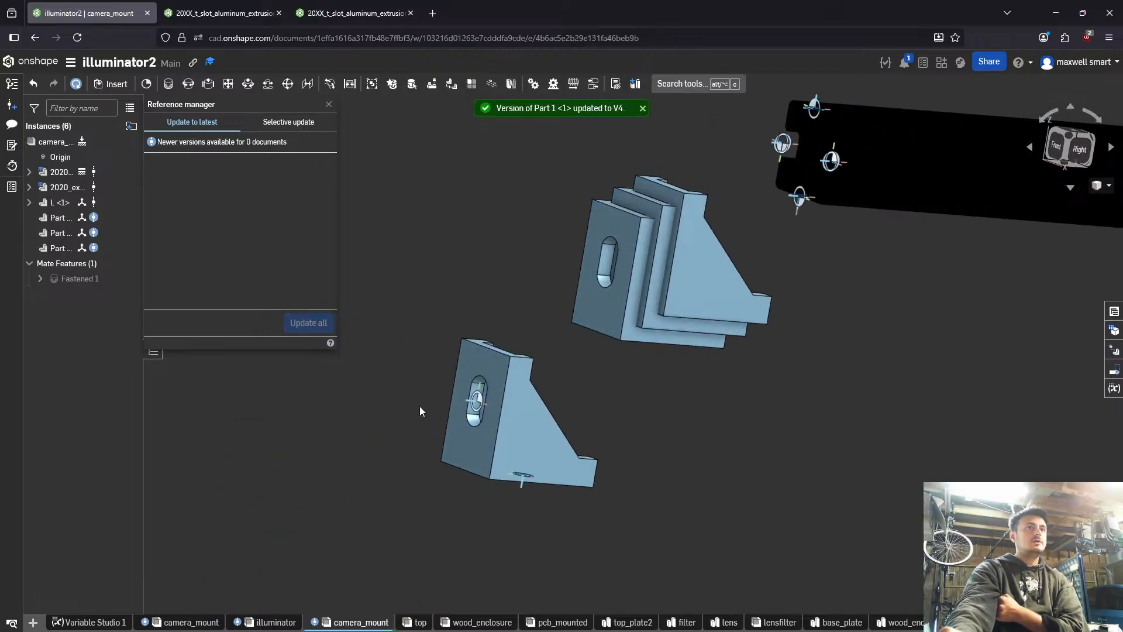
- Spread out the three stacked brackets and update them to the latest version of the linked document
drag(638, 325, 743, 453)
drag(634, 275, 715, 363)
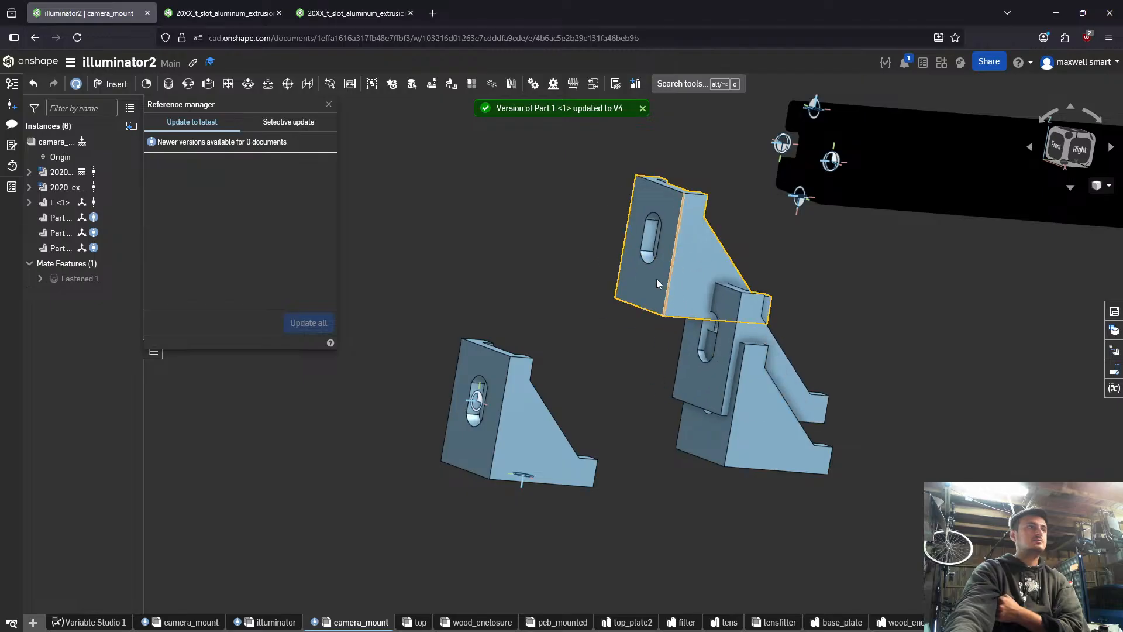
click(101, 221)
shift+click(111, 248)
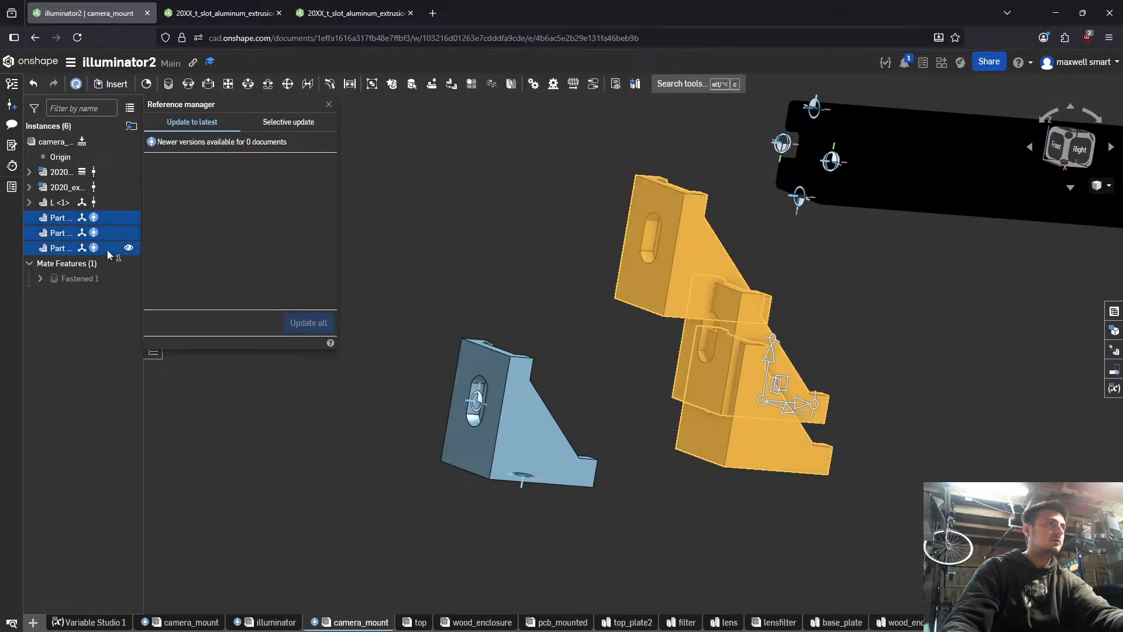
right_click(114, 251)
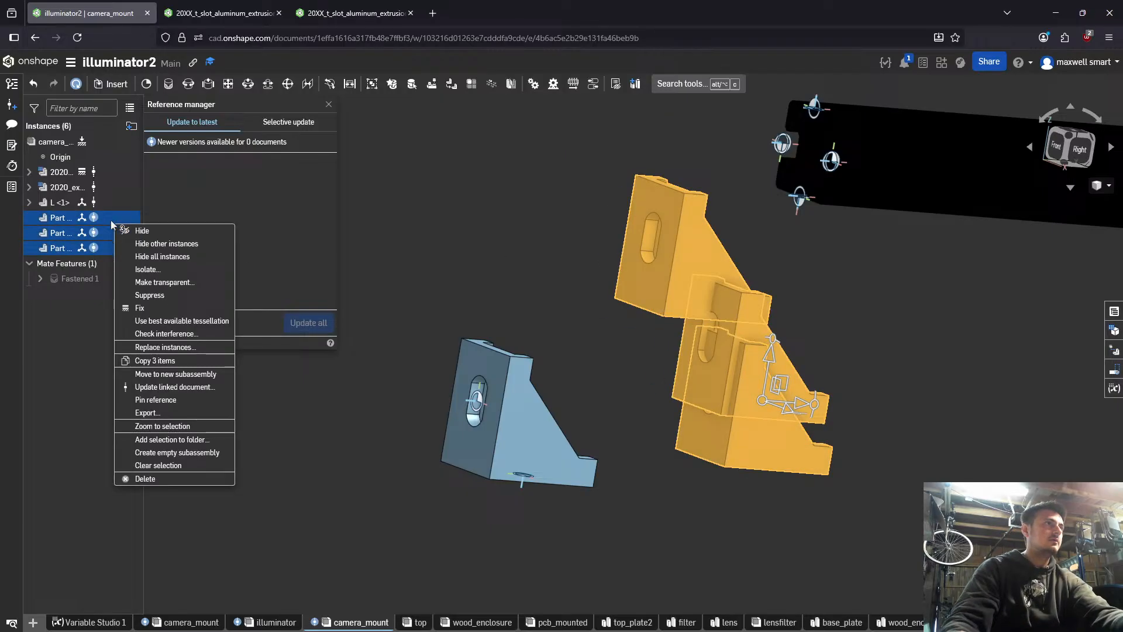
click(187, 386)
click(308, 323)
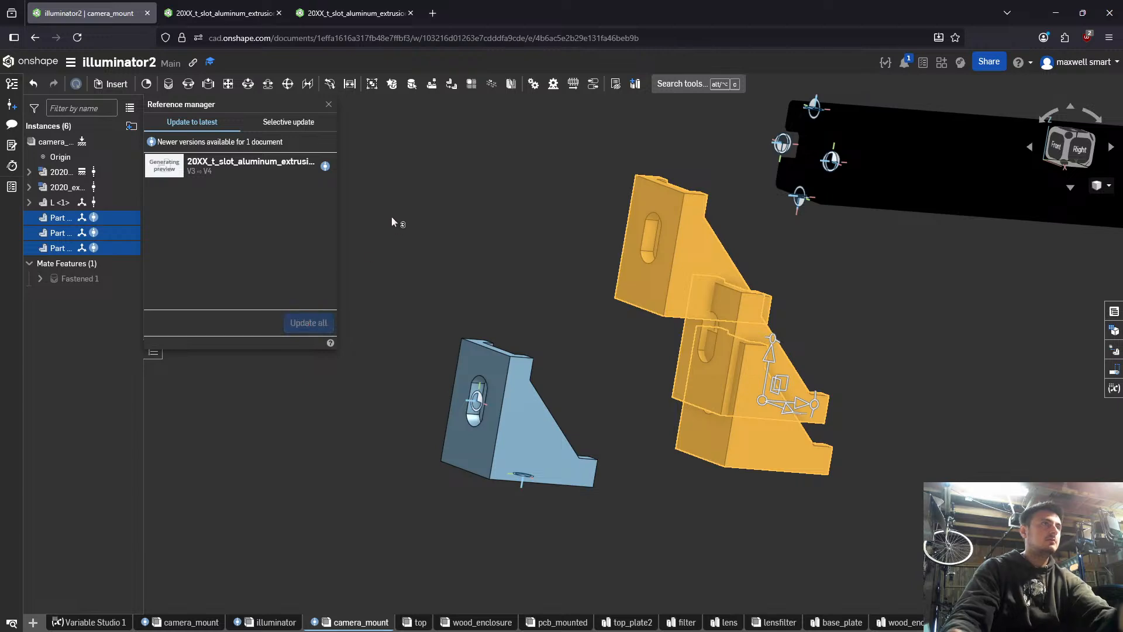
click(329, 105)
- Start a Fastened mate from Mate connector 2 in the slot of bracket L <1>
scroll(585, 307, down, 5)
mouse_move(605, 319)
right_down()
mouse_move(627, 322)
mouse_move(610, 339)
mouse_move(624, 330)
right_up()
scroll(465, 427, up, 7)
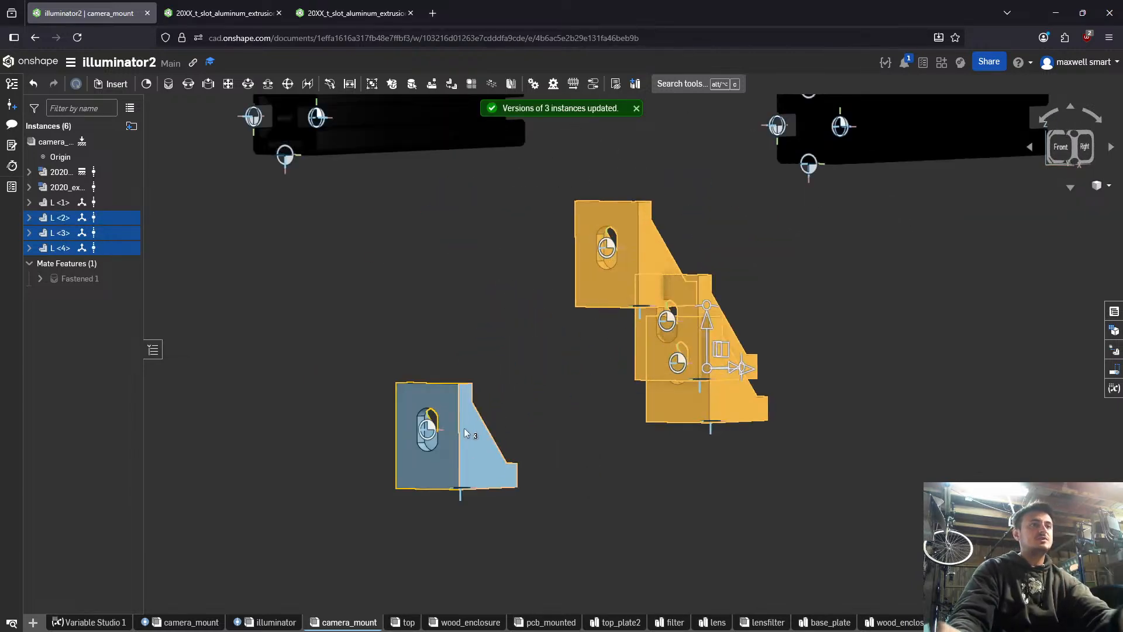
key(m)
click(364, 433)
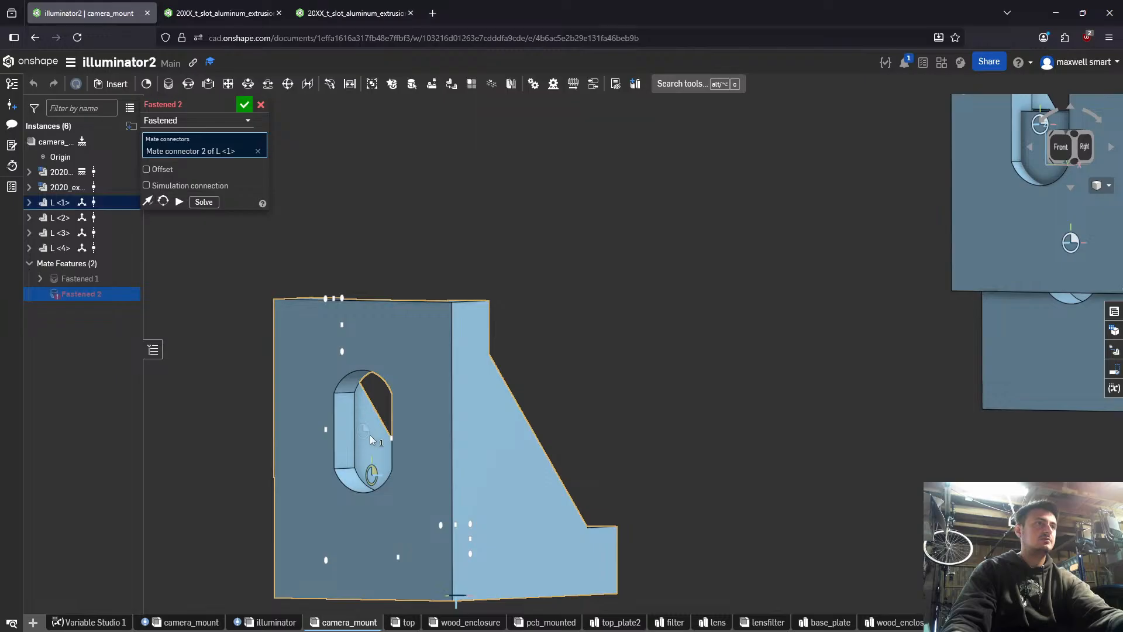
click(373, 467)
- Try to pick the mate connector at the end of the first 2020 extrusion as the target of the Fastened mate
scroll(397, 417, down, 6)
right_drag(416, 246, 351, 306)
scroll(369, 205, up, 8)
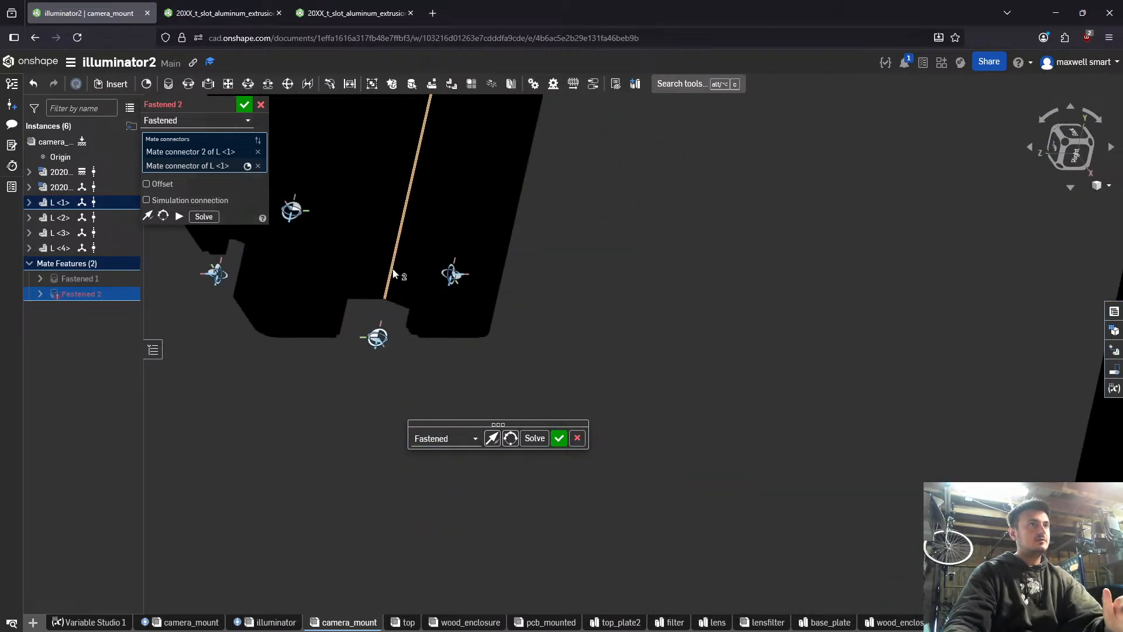
scroll(377, 327, down, 1)
click(381, 338)
click(381, 333)
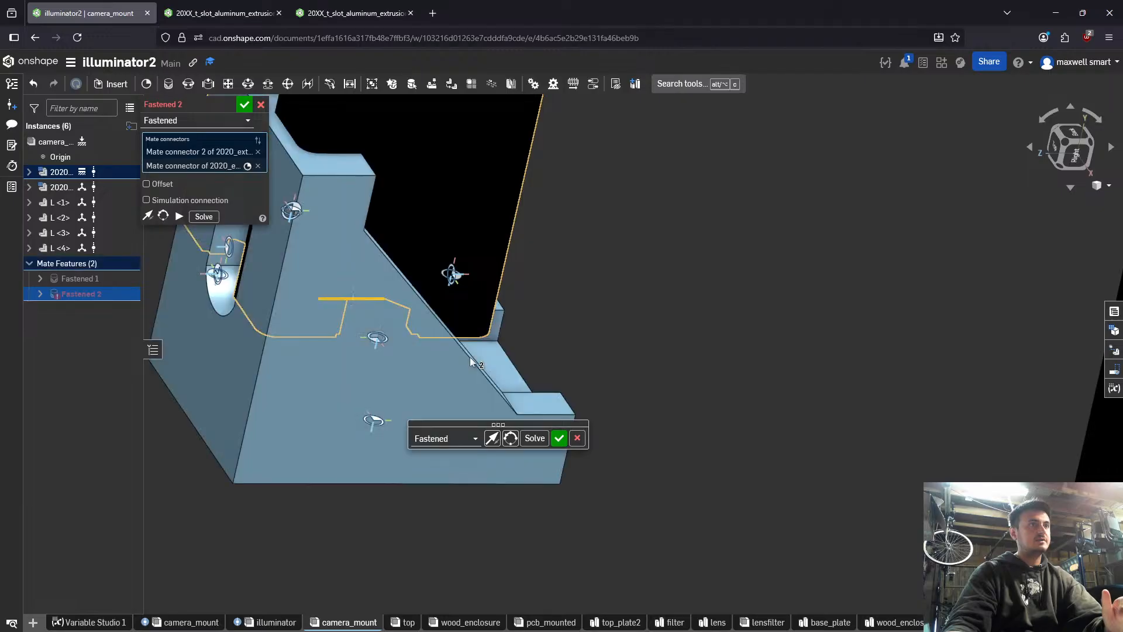
right_drag(469, 353, 511, 330)
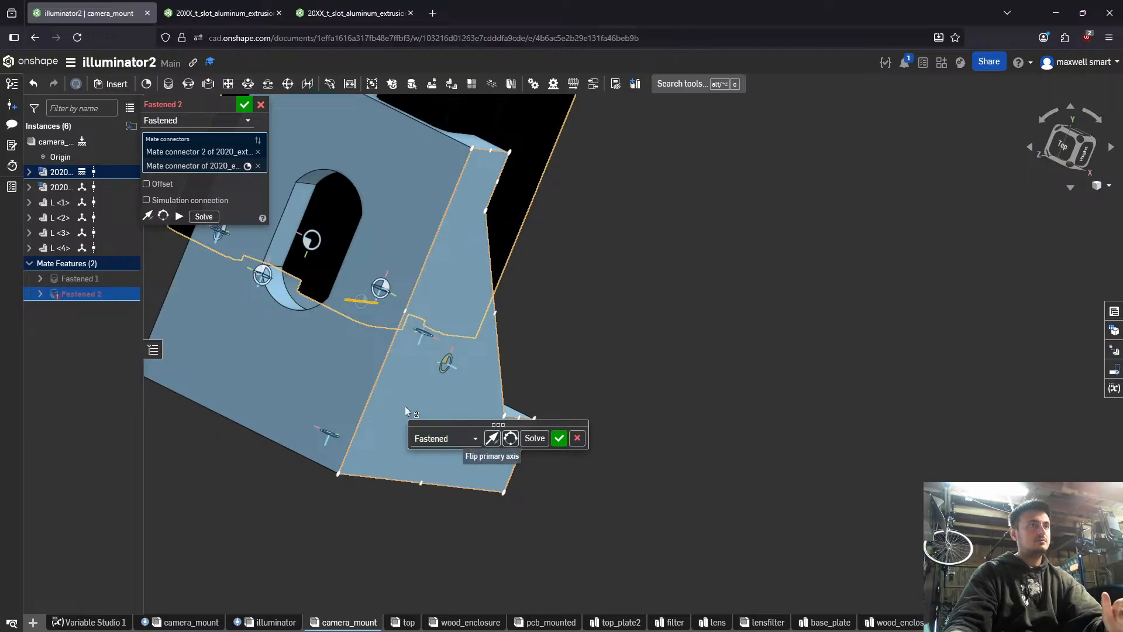
right_drag(502, 444, 398, 380)
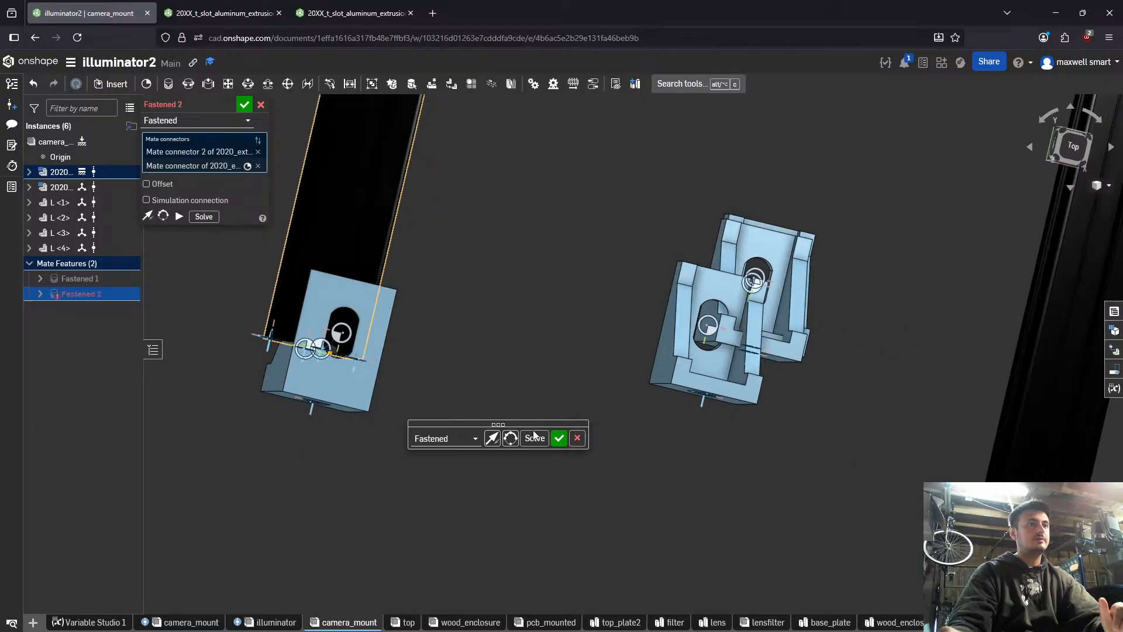
- Remove the extrusion edge connector from the Fastened mate, keeping Mate connector 2 of the first 2020 extrusion selected
click(211, 166)
right_drag(234, 223, 534, 384)
scroll(591, 403, up, 10)
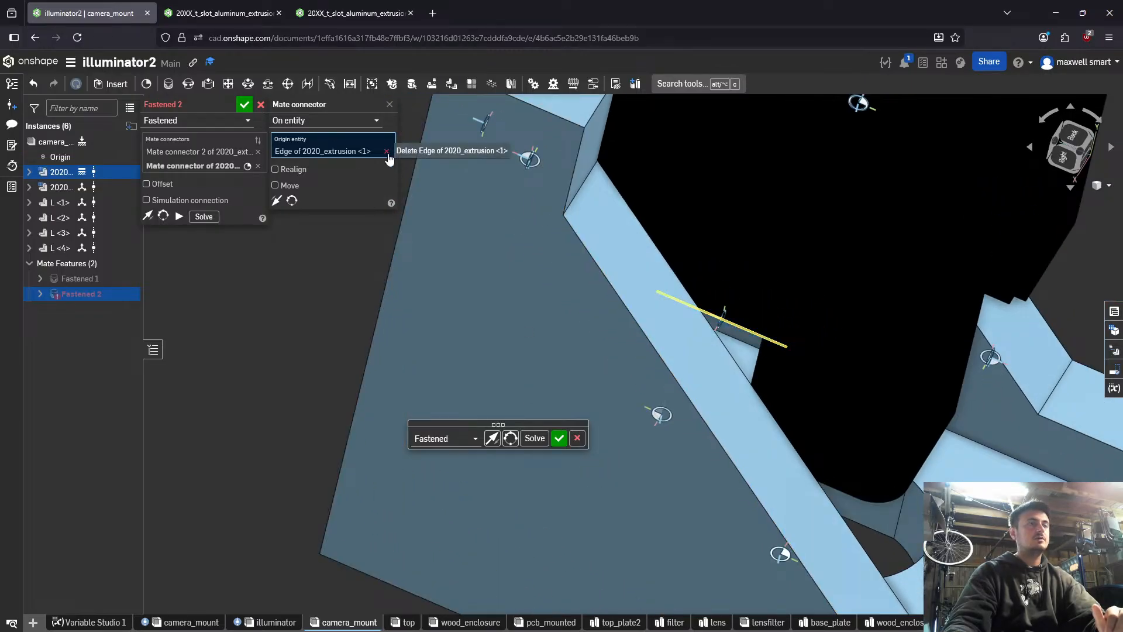
click(257, 165)
scroll(571, 304, down, 2)
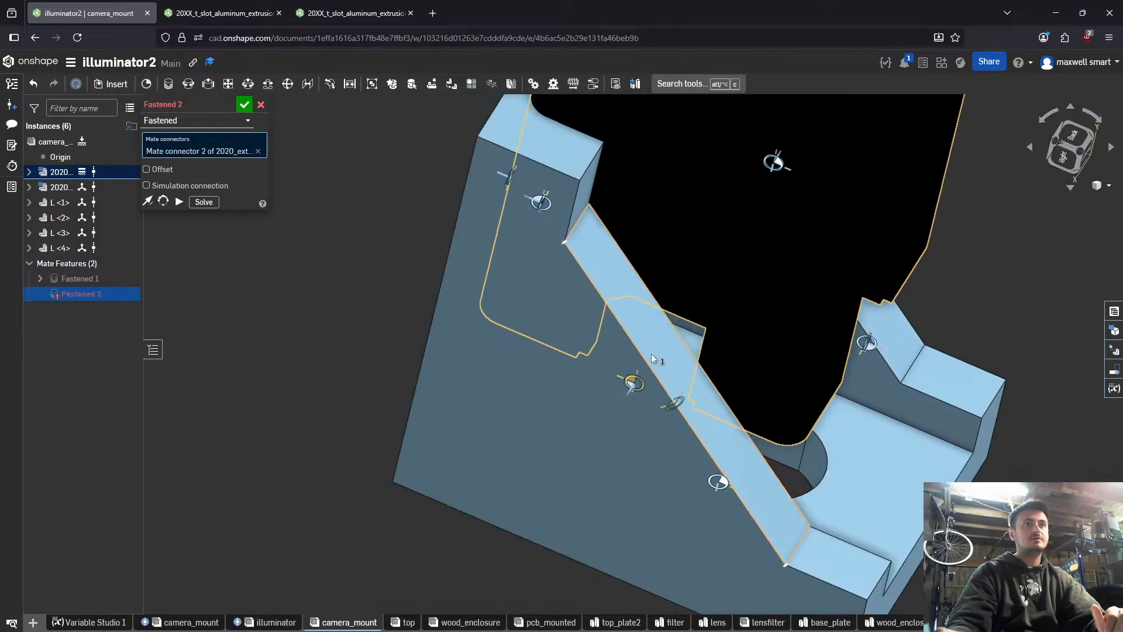
right_drag(639, 381, 643, 392)
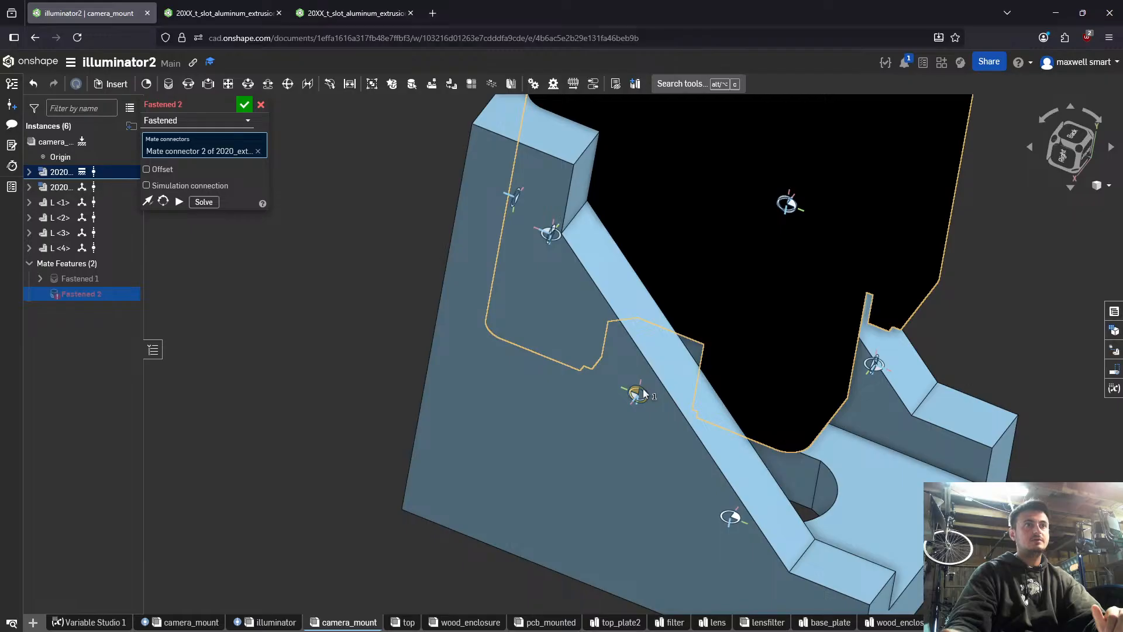
click(644, 393)
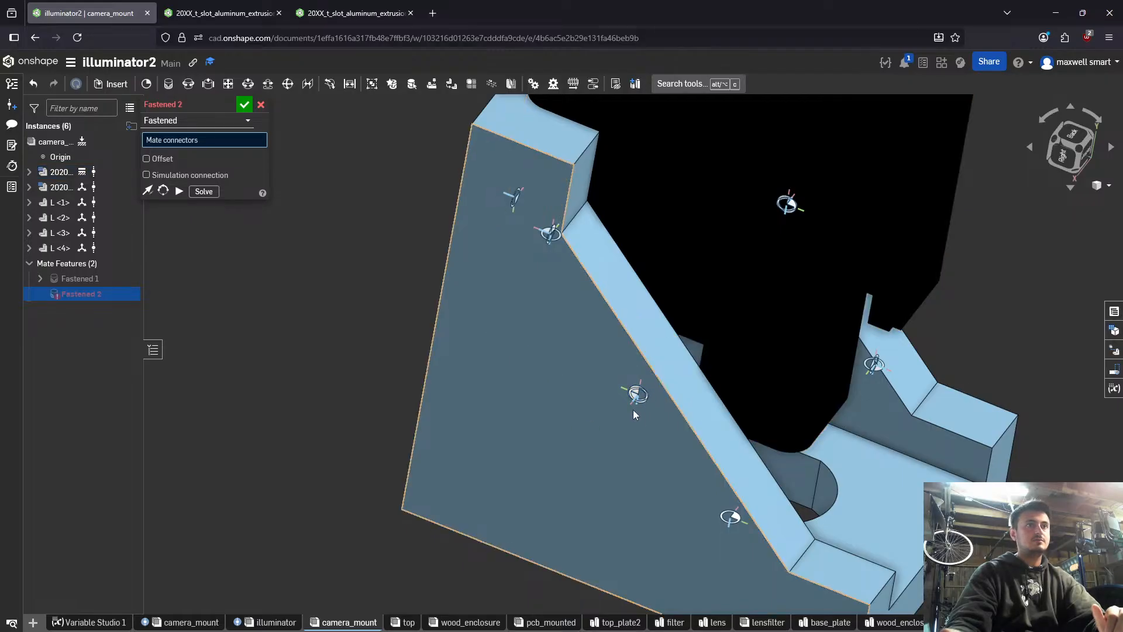
right_drag(645, 397, 642, 408)
click(649, 406)
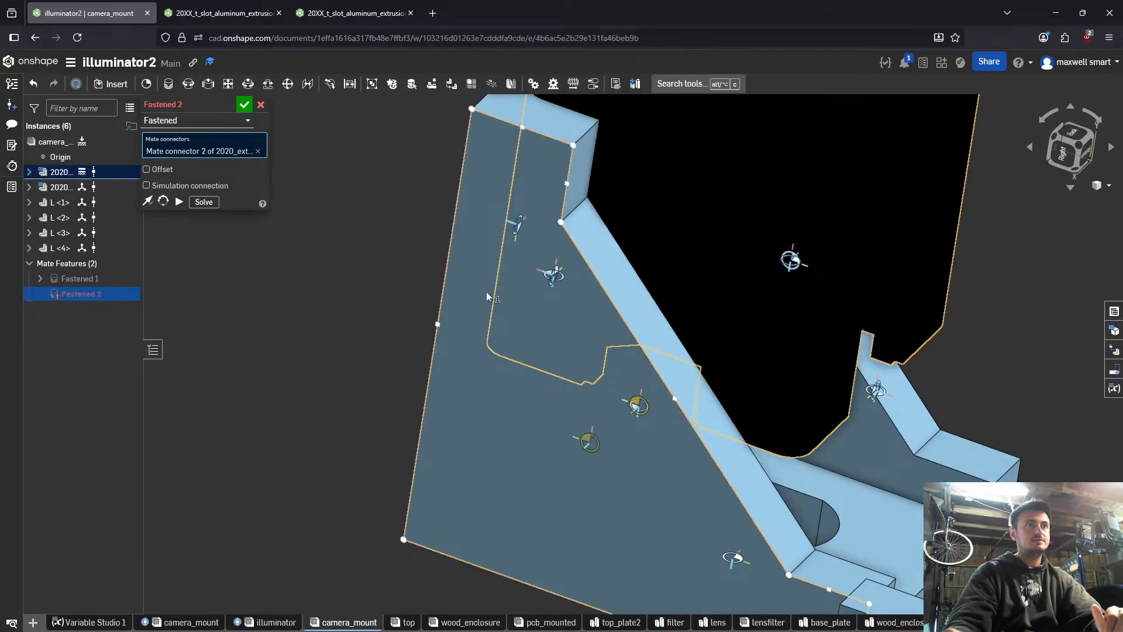
- Mate the extrusion to Mate connector 1 of bracket L <1> and flip the mate's primary axis
right_drag(486, 292, 560, 305)
click(339, 198)
right_drag(347, 200, 503, 301)
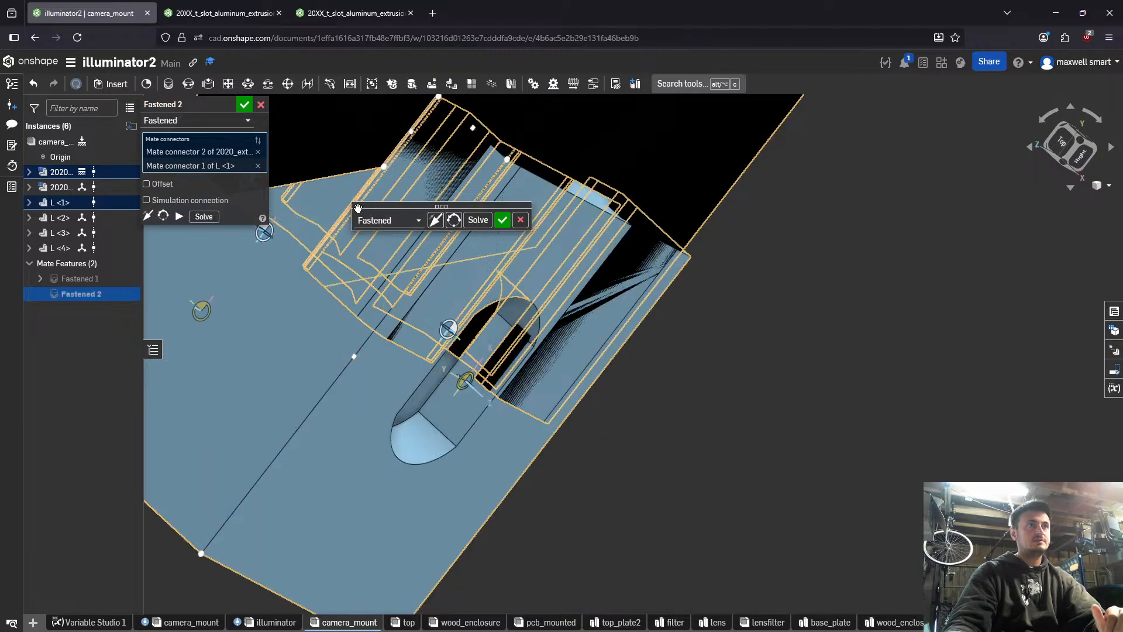
right_drag(555, 349, 572, 364)
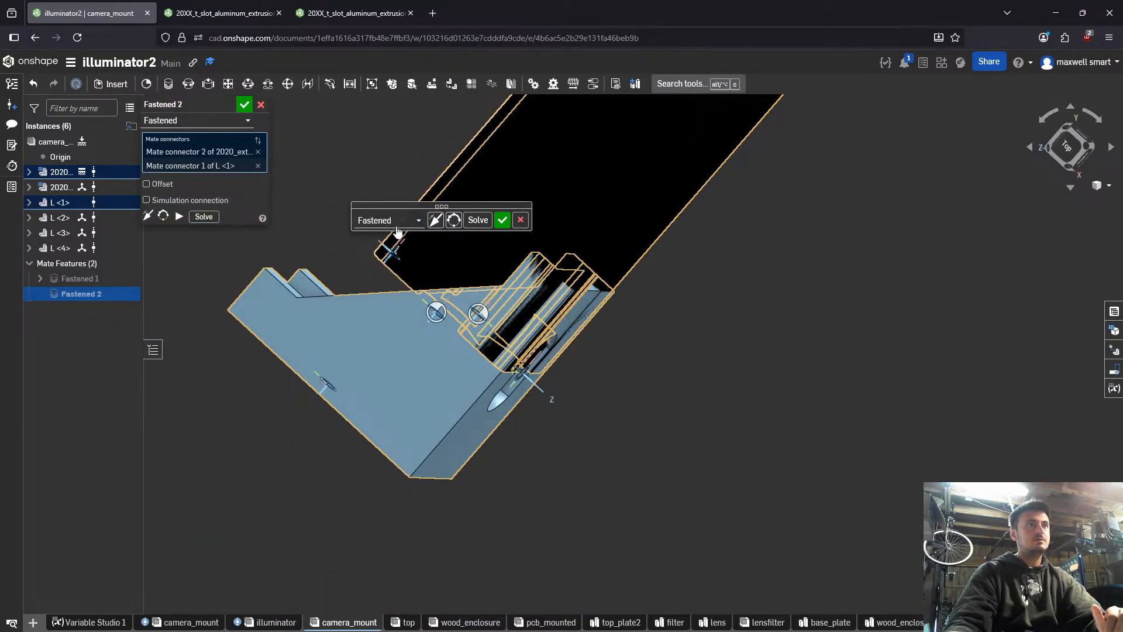
click(435, 220)
right_drag(472, 258, 526, 274)
scroll(542, 290, down, 4)
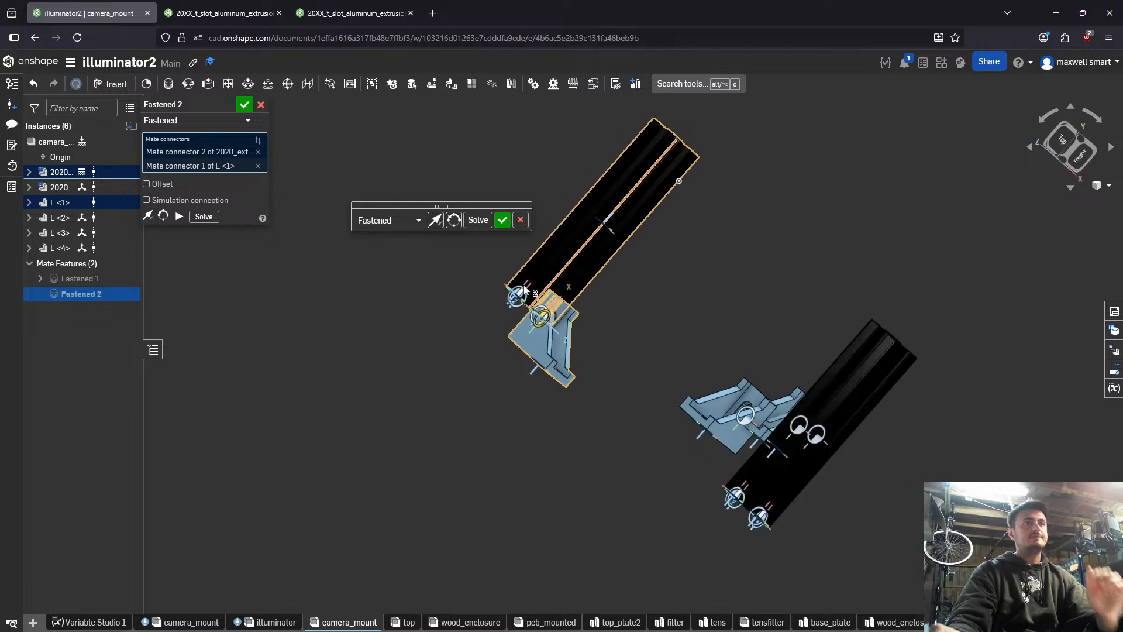
scroll(526, 273, up, 4)
scroll(544, 292, up, 2)
right_drag(576, 345, 661, 321)
right_drag(645, 324, 463, 303)
- Enable the offset of the Fastened mate and set its X distance to -14 mm
click(168, 183)
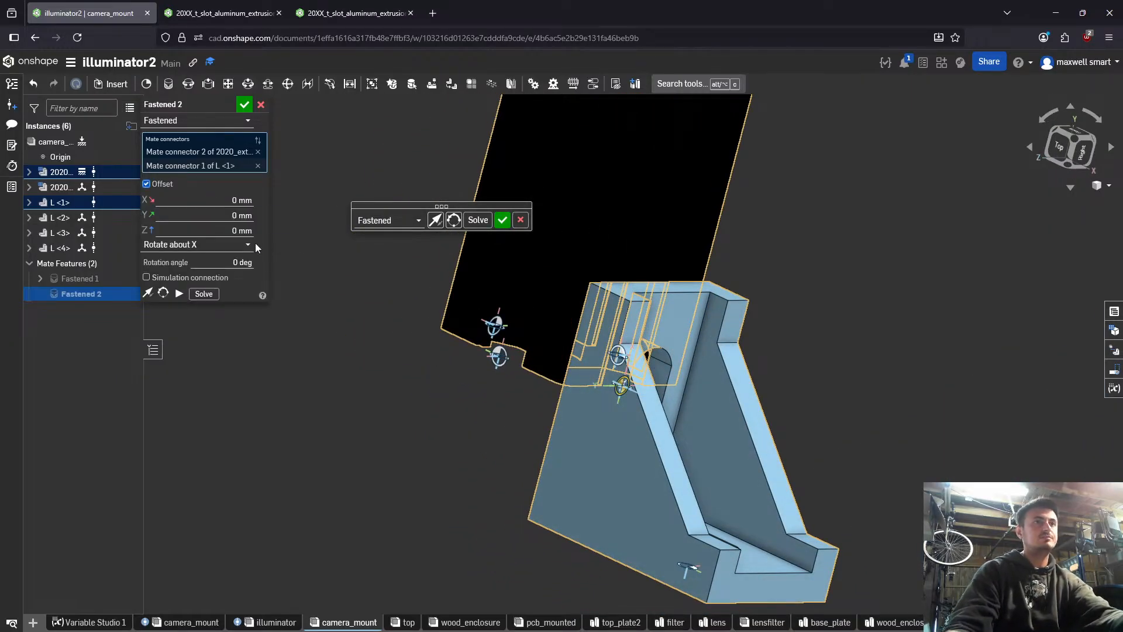
right_drag(603, 334, 571, 326)
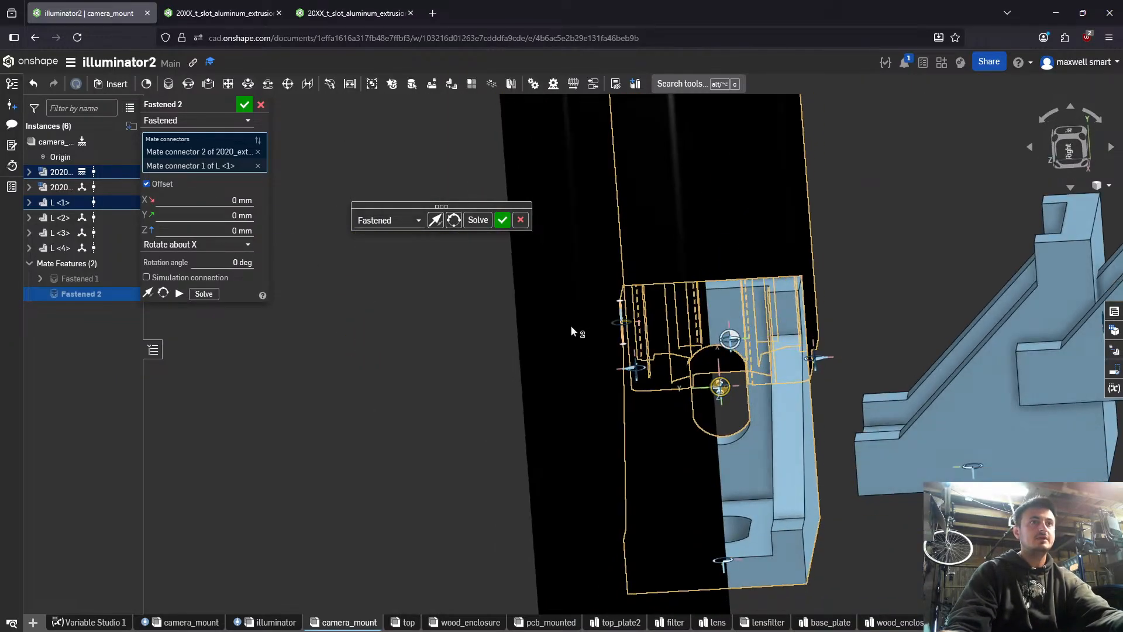
click(228, 193)
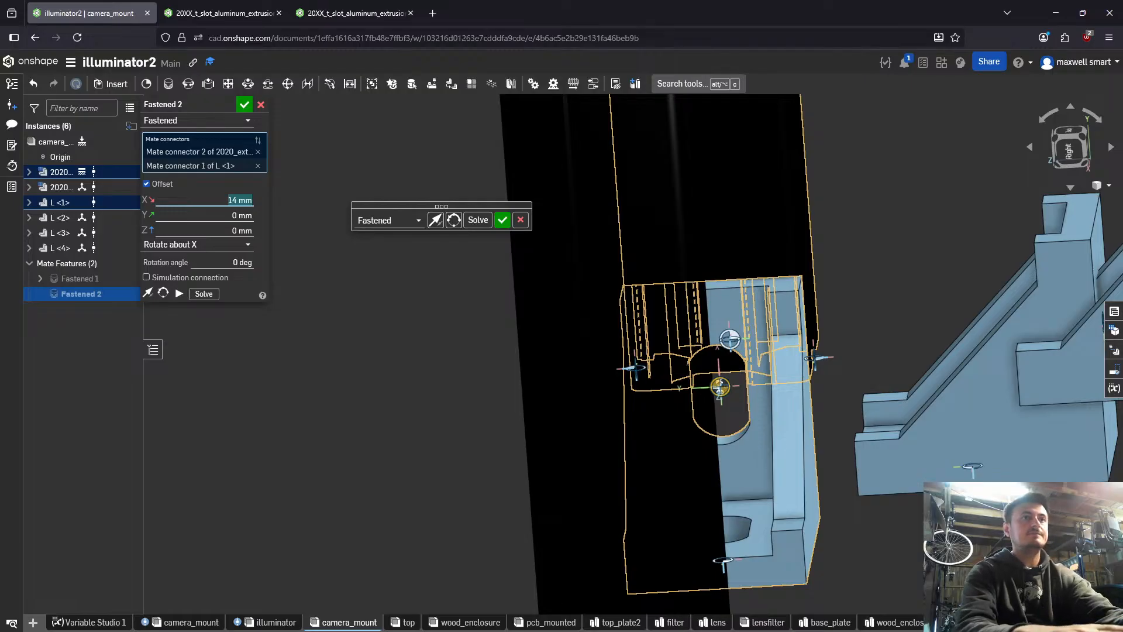
text(-14)
key(Return)
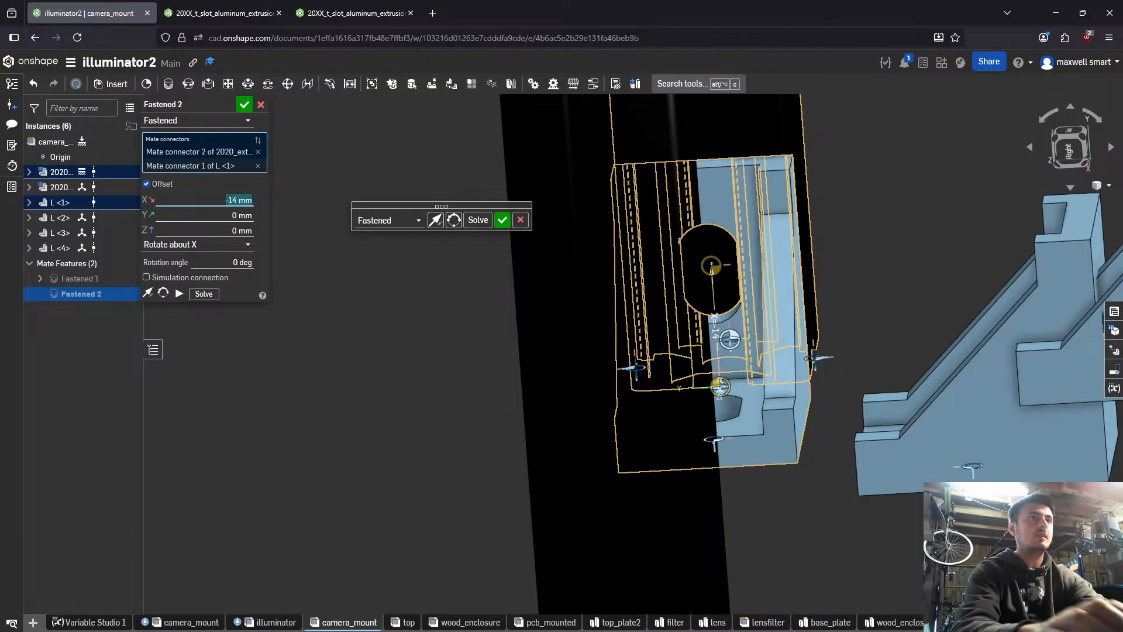
right_drag(295, 313, 474, 346)
scroll(550, 258, down, 3)
scroll(480, 350, up, 7)
scroll(483, 346, down, 3)
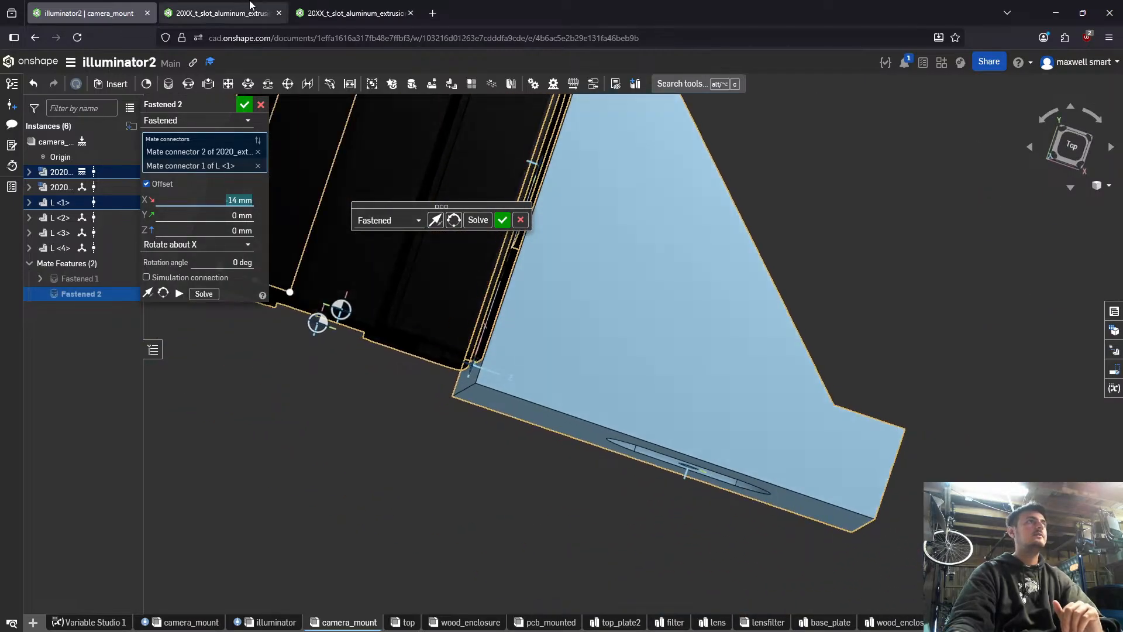
- Check the L bracket part and its variables in the 20XX_t_slot_aluminum_extrusion document, then return to camera_mount
click(335, 5)
click(222, 13)
mouse_move(655, 287)
right_down()
mouse_move(666, 291)
mouse_move(603, 292)
mouse_move(629, 323)
mouse_move(638, 285)
mouse_move(740, 267)
right_up()
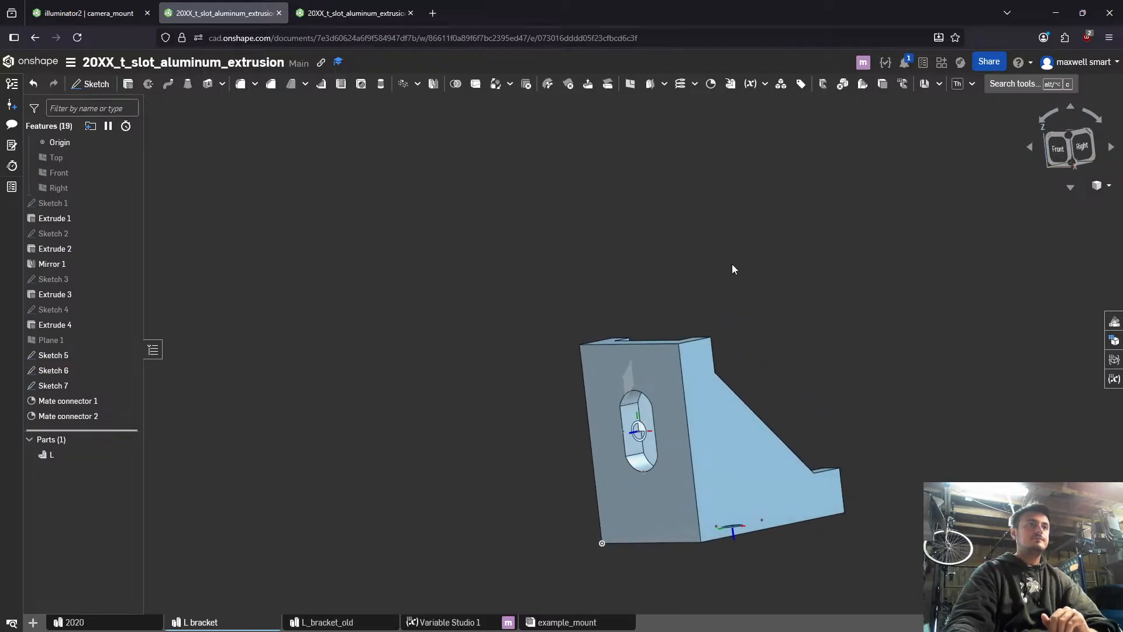
click(346, 13)
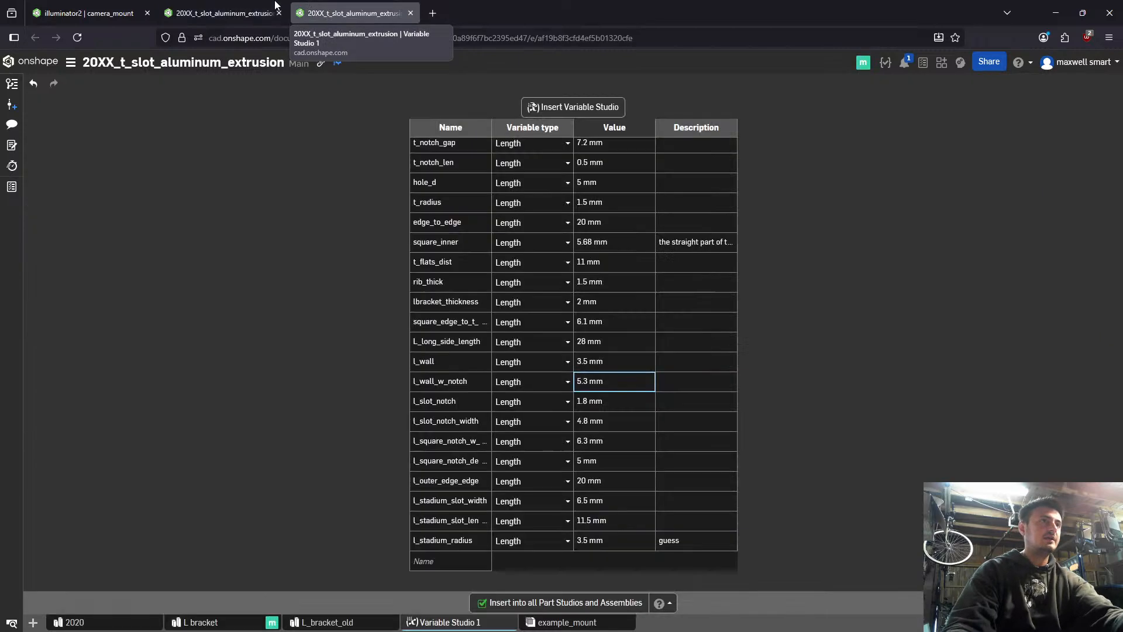
click(275, 7)
click(87, 13)
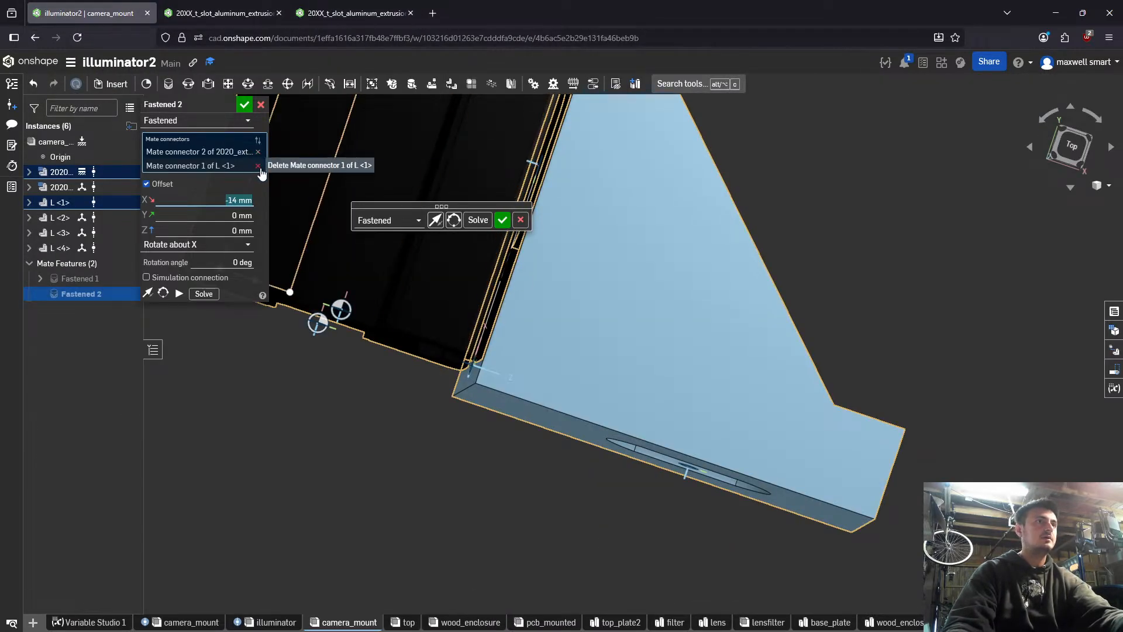
- Replace Mate connector 1 of L <1> in the mate with the midpoint of the bracket's outer corner edge
right_drag(551, 333, 321, 180)
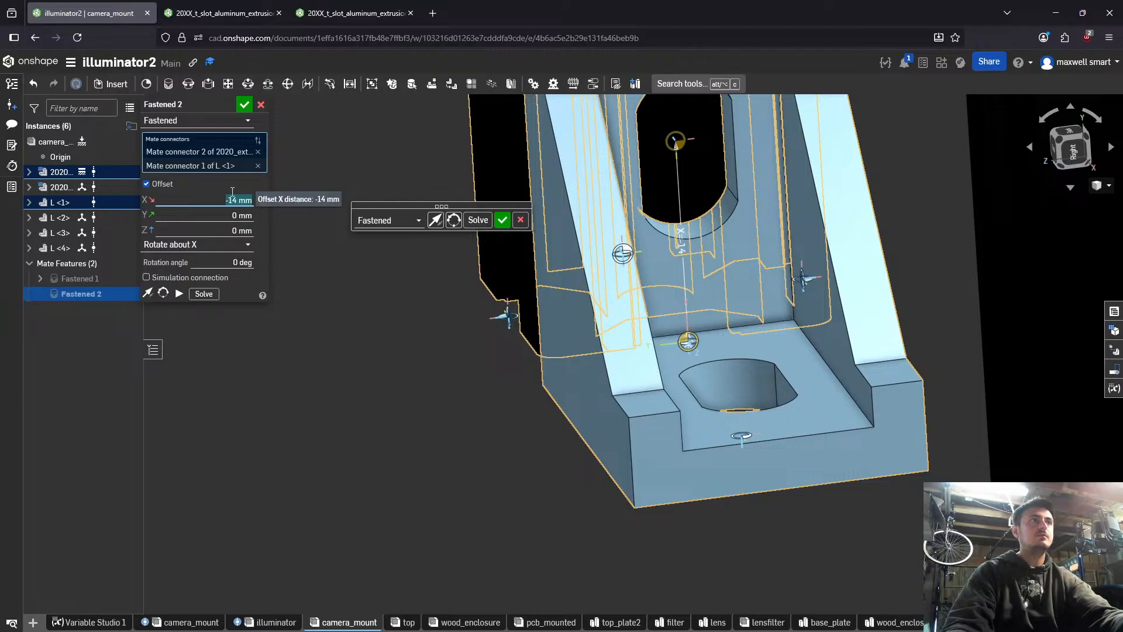
click(258, 167)
right_drag(524, 287, 677, 256)
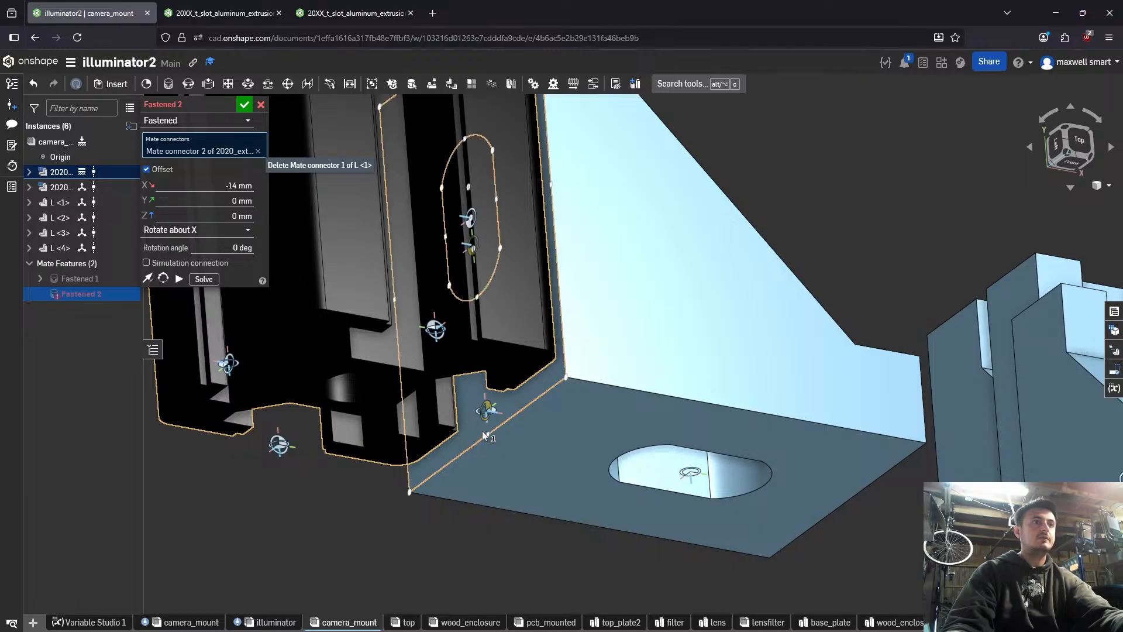
scroll(491, 427, up, 3)
scroll(493, 425, down, 2)
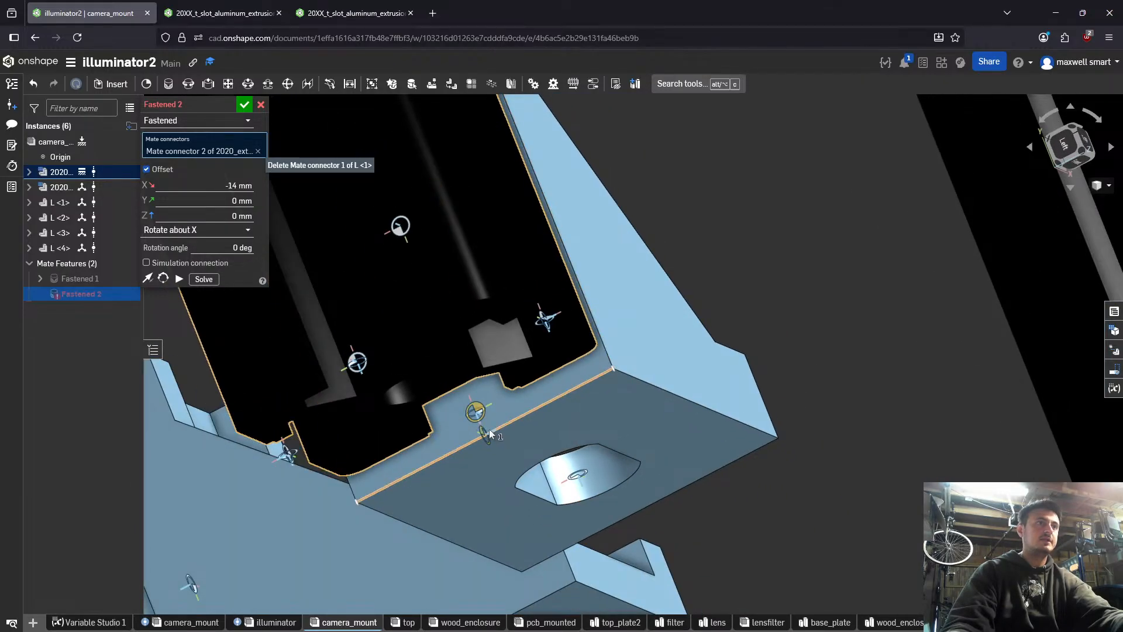
click(499, 419)
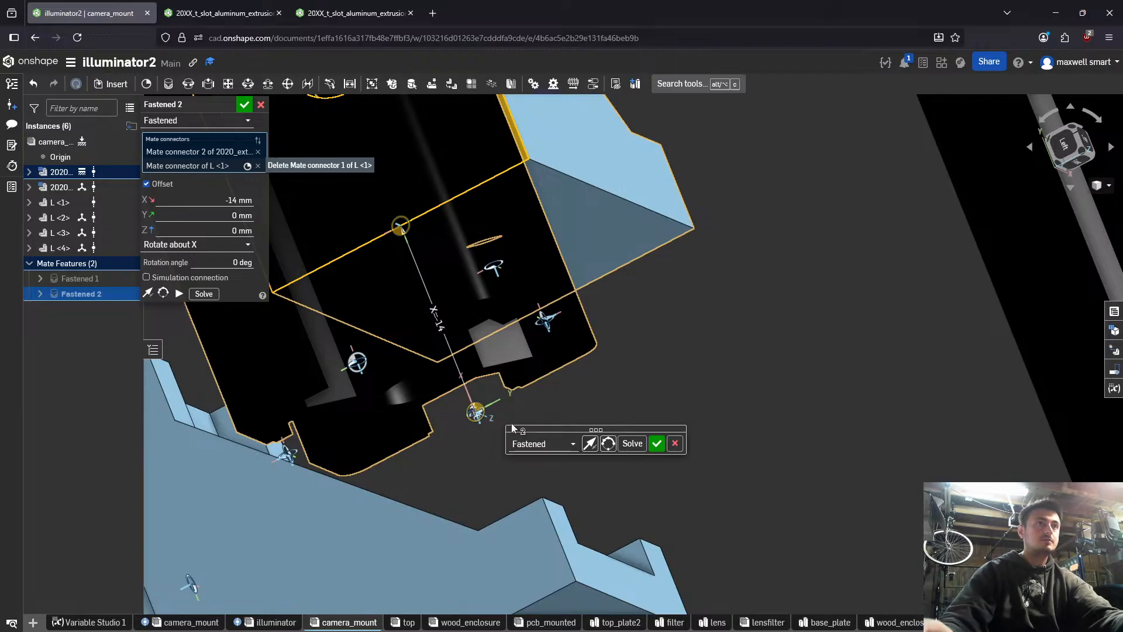
- Set the mate's X offset to 0 mm and commit the Fastened mate of bracket L <1>
right_drag(514, 428, 331, 323)
click(240, 200)
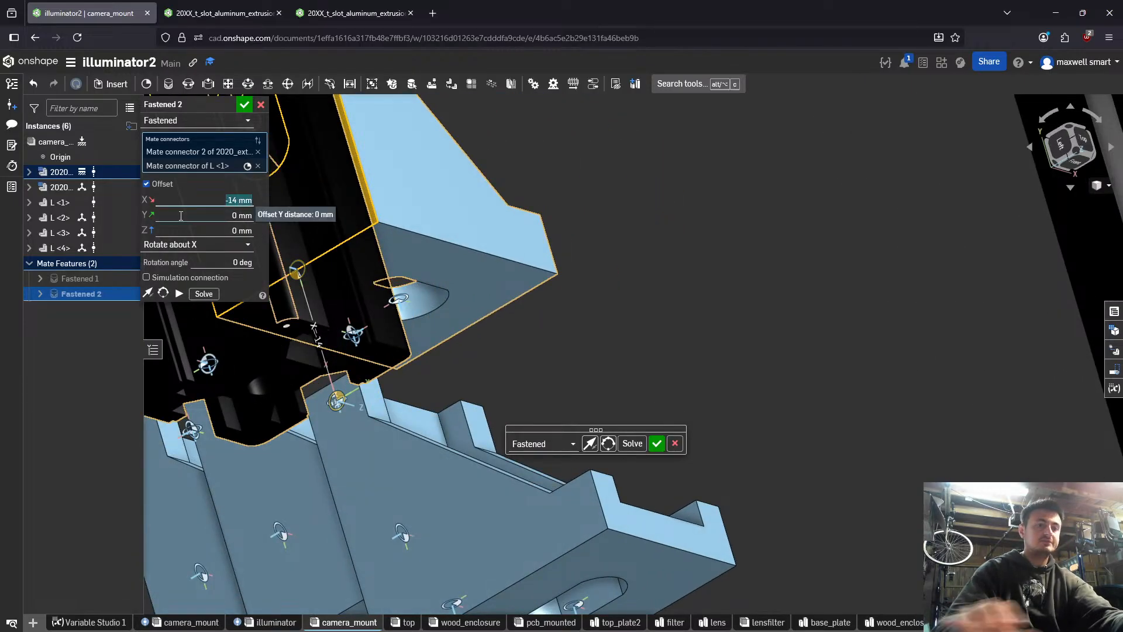
text(0)
key(Return)
click(181, 183)
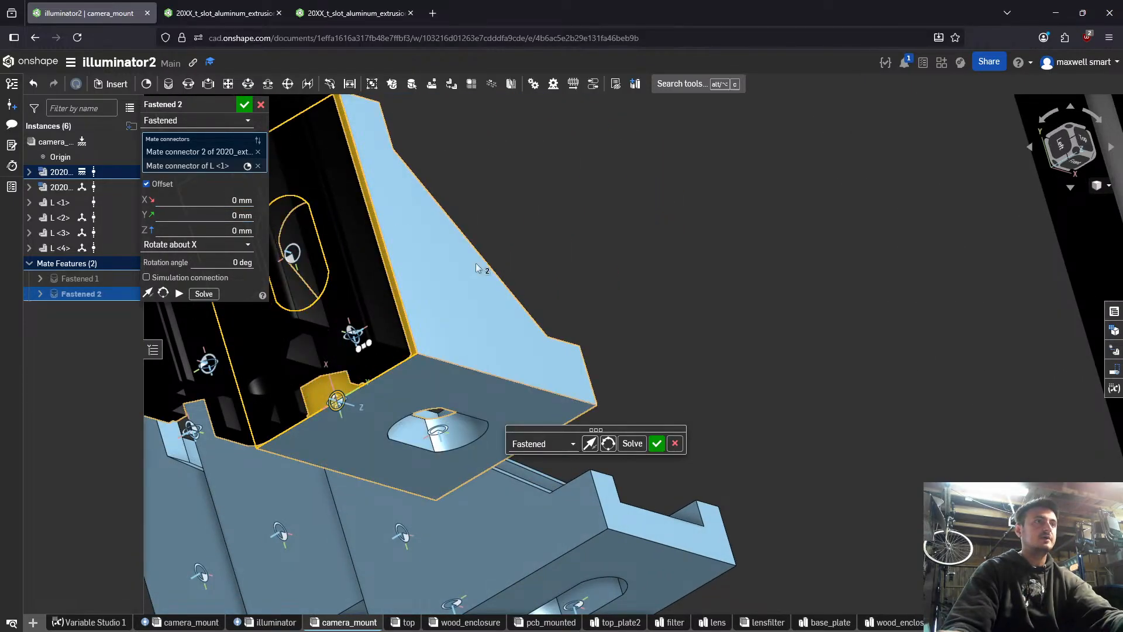
right_drag(475, 262, 721, 231)
scroll(717, 234, down, 5)
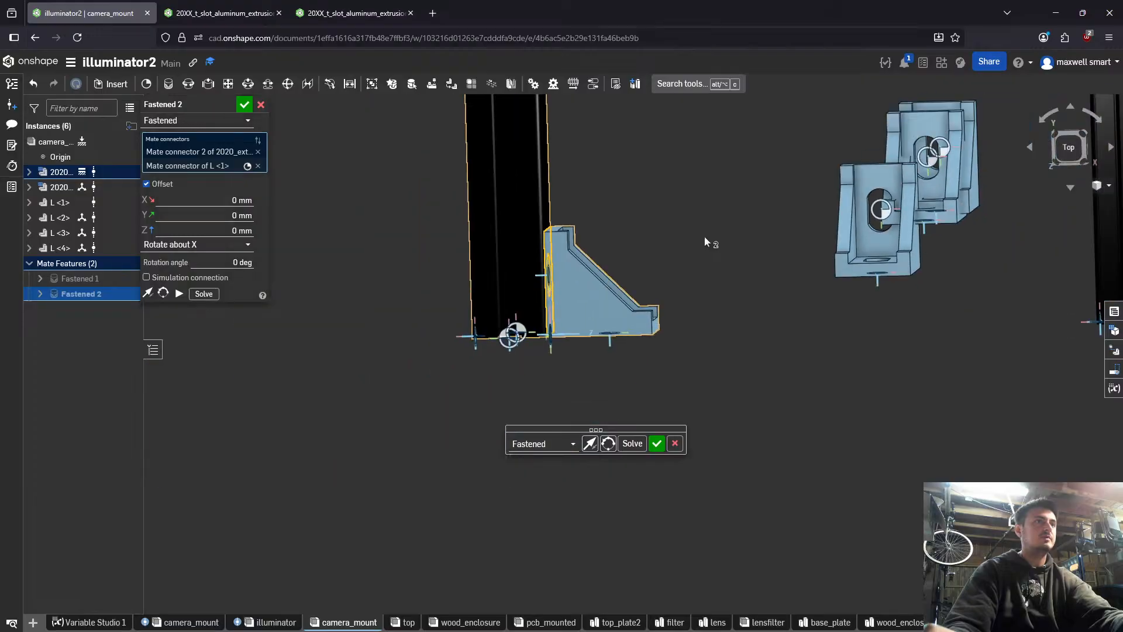
middle_drag(687, 241, 604, 289)
mouse_move(604, 289)
right_down()
mouse_move(572, 303)
mouse_move(597, 300)
right_up()
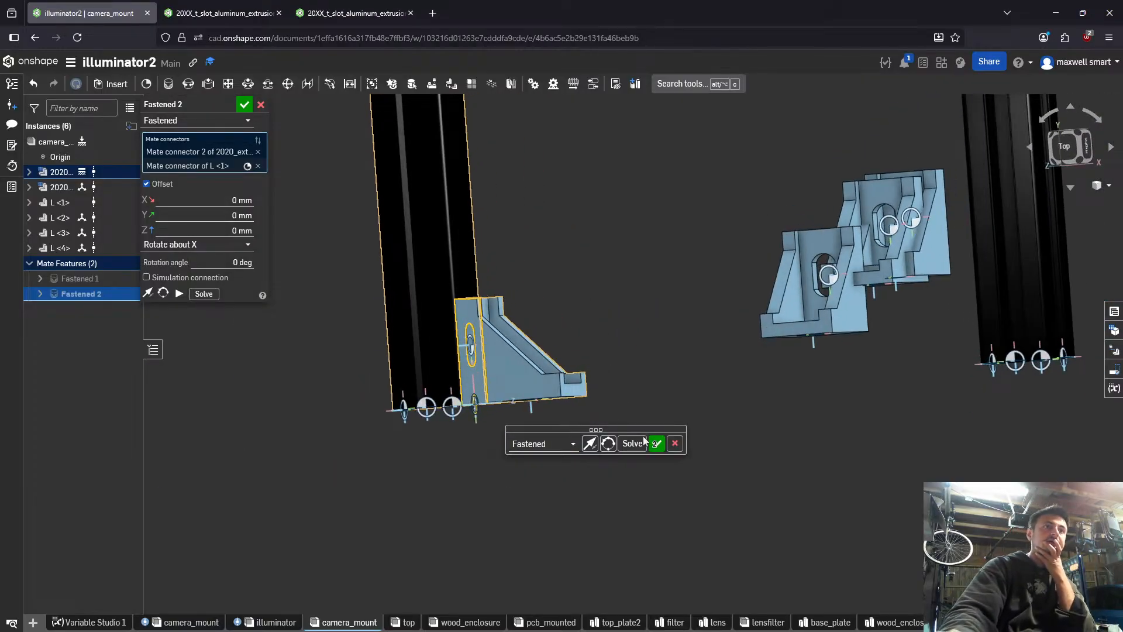
click(657, 442)
- Mate the midpoint of L <4>'s outer corner edge to Mate connector 2 on the free side of the first 2020 extrusion
right_drag(695, 417, 555, 400)
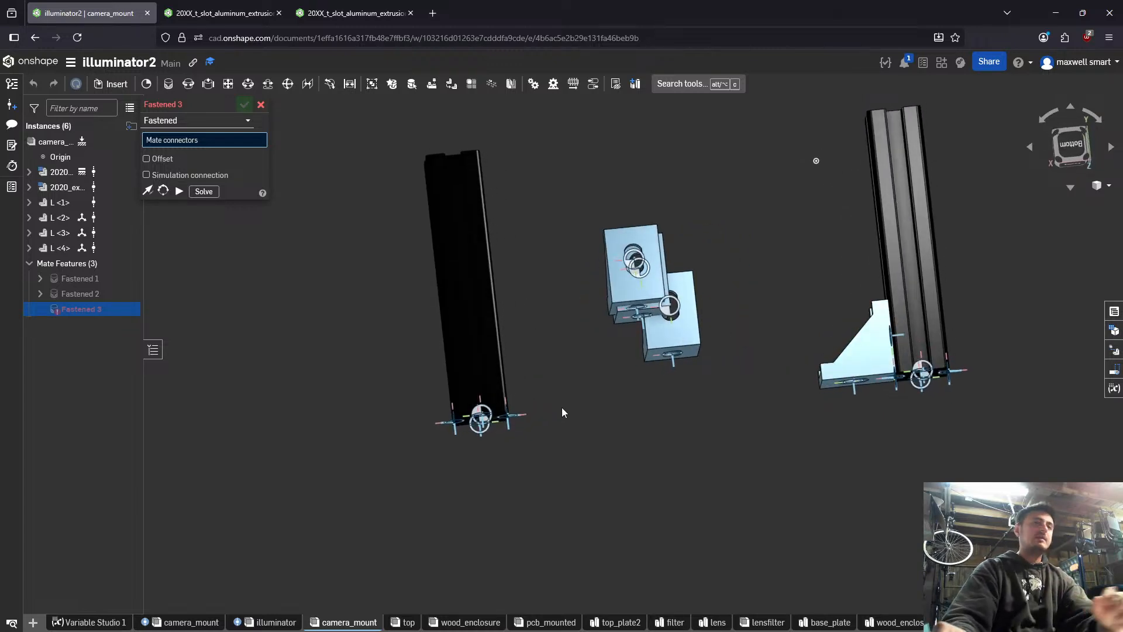
scroll(561, 407, up, 4)
right_drag(752, 249, 749, 262)
key(Escape)
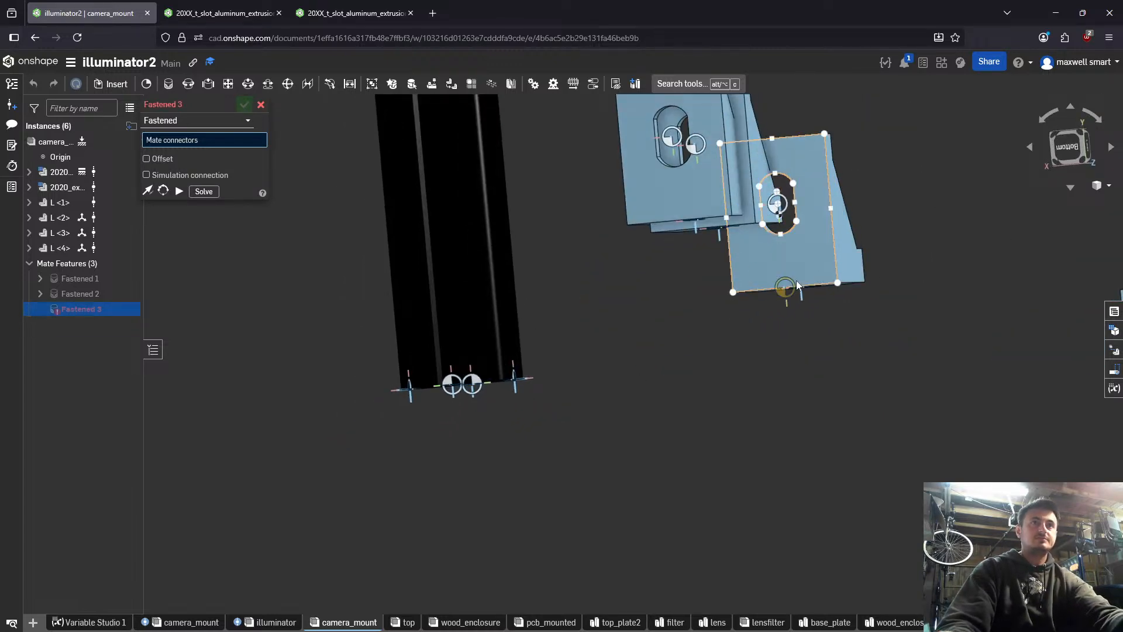
click(785, 287)
scroll(866, 322, down, 5)
right_drag(956, 377, 859, 383)
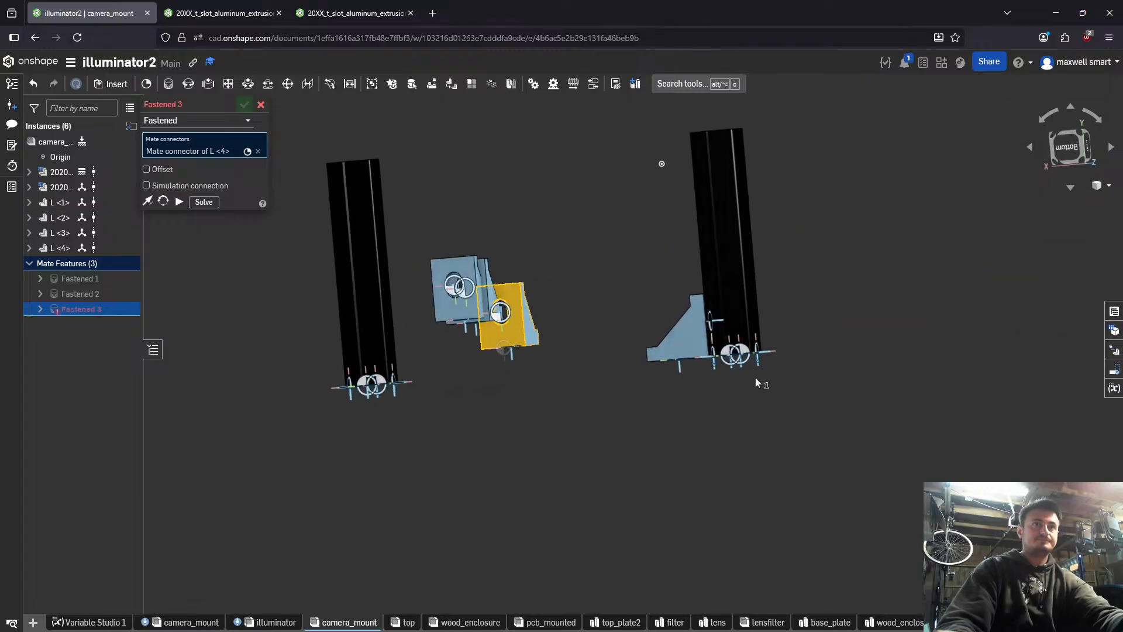
scroll(741, 355, up, 6)
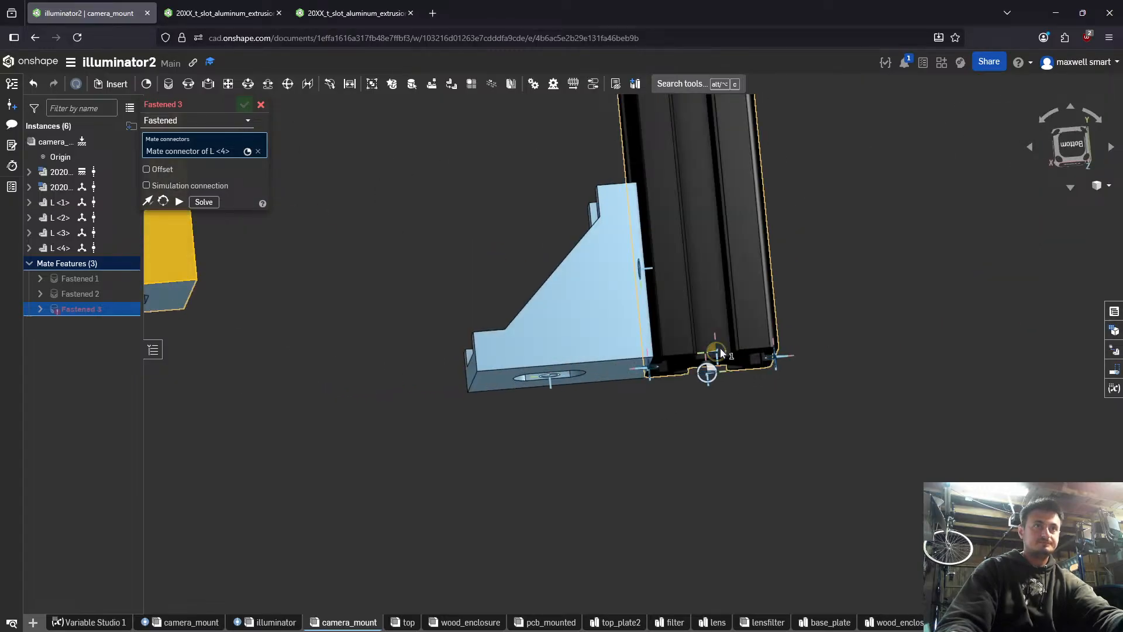
click(710, 370)
- Flip the primary axis of L <4>'s mate, reorient its secondary axis twice, and commit the mate
right_drag(770, 388, 665, 390)
click(810, 374)
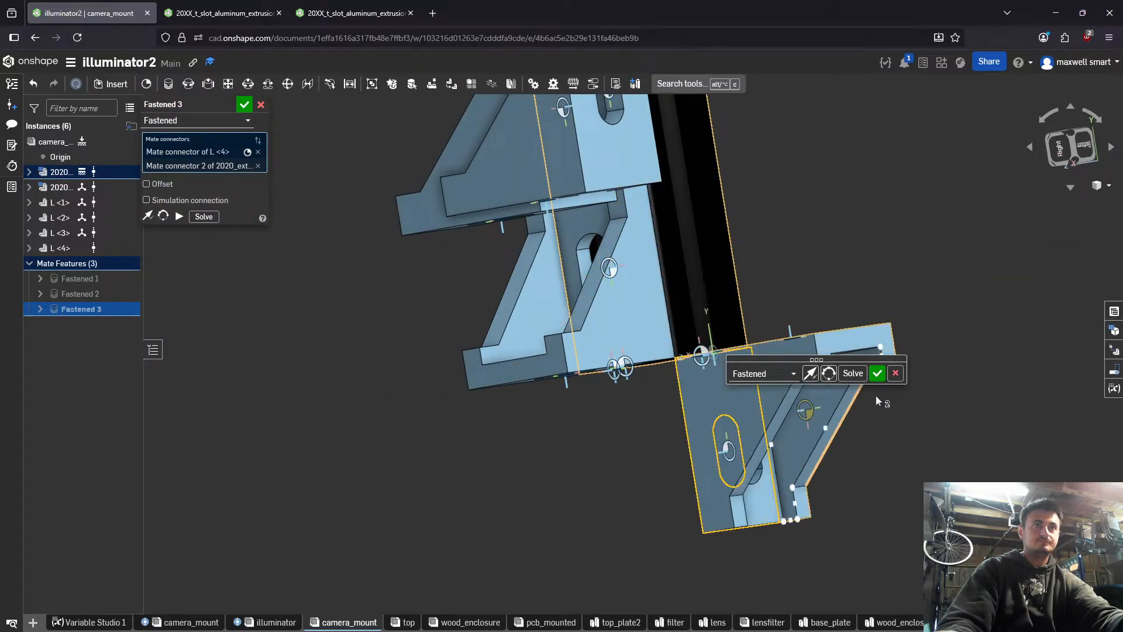
click(829, 375)
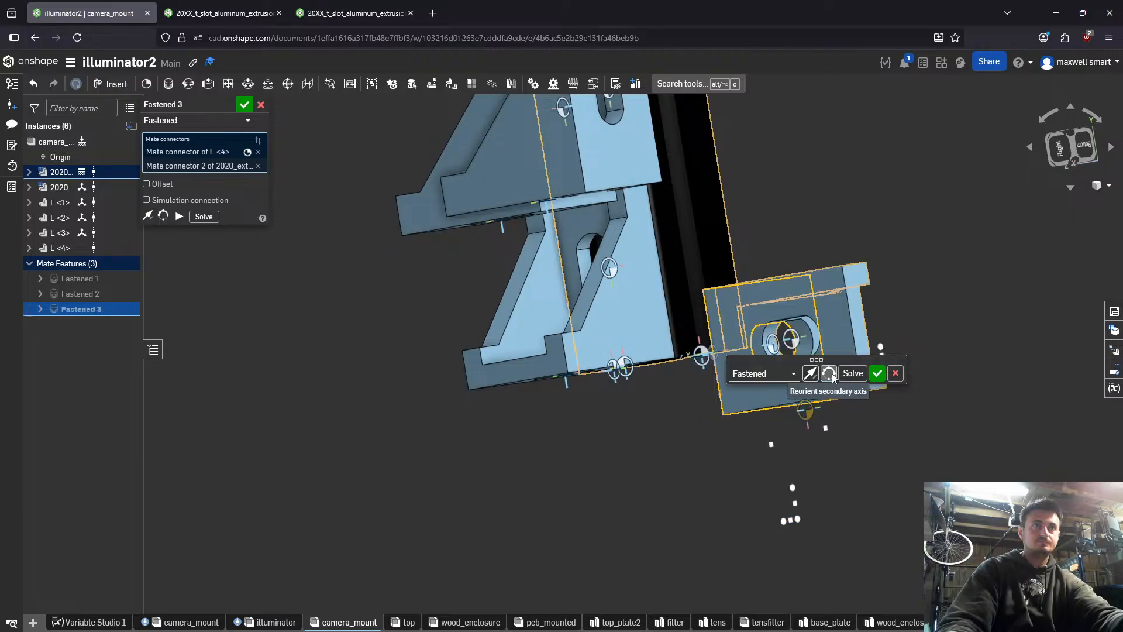
click(829, 375)
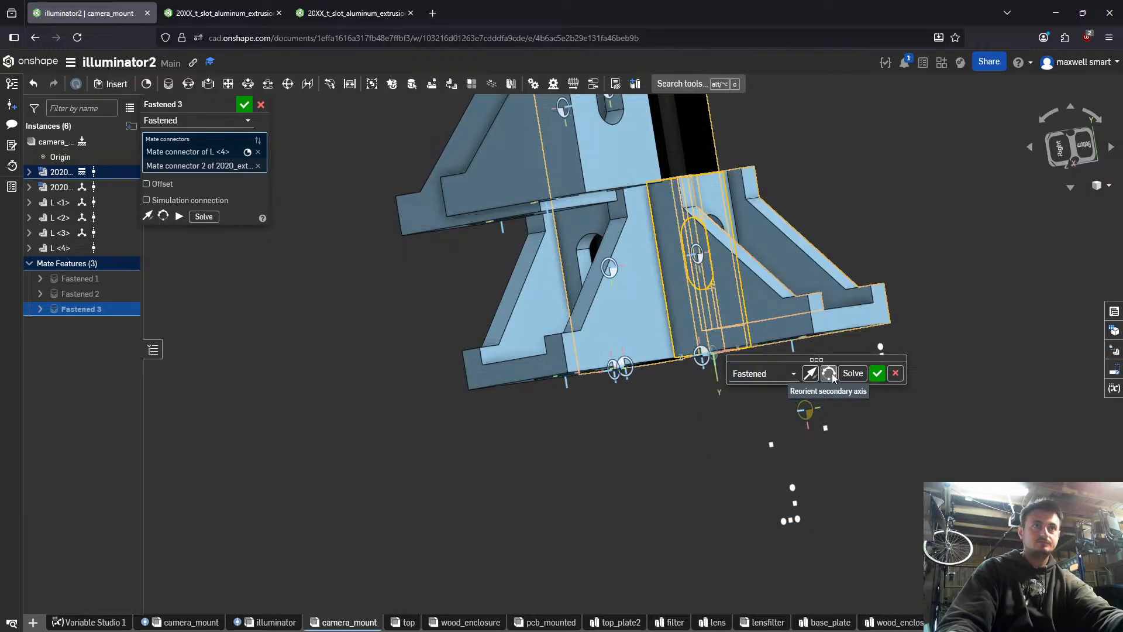
click(877, 375)
- Pick the midpoint of L <2>'s outer corner edge as the first connector of a new Fastened mate
right_drag(863, 385, 448, 252)
scroll(486, 387, down, 4)
scroll(494, 373, up, 5)
middle_drag(394, 152, 431, 372)
right_drag(431, 372, 454, 372)
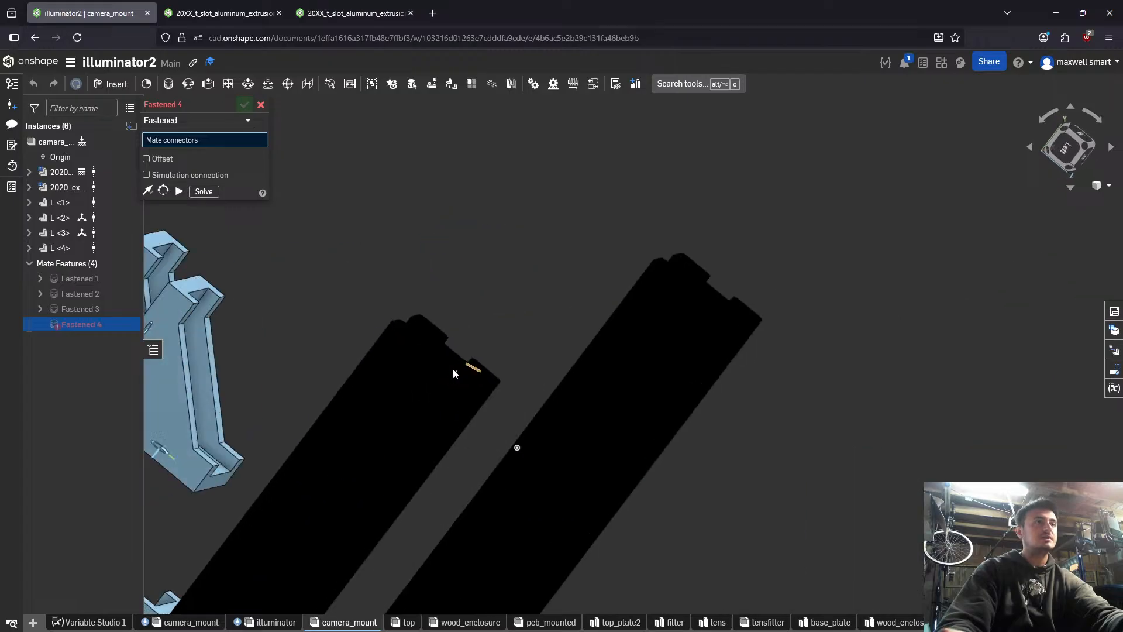
middle_drag(454, 372, 718, 304)
right_drag(718, 304, 703, 325)
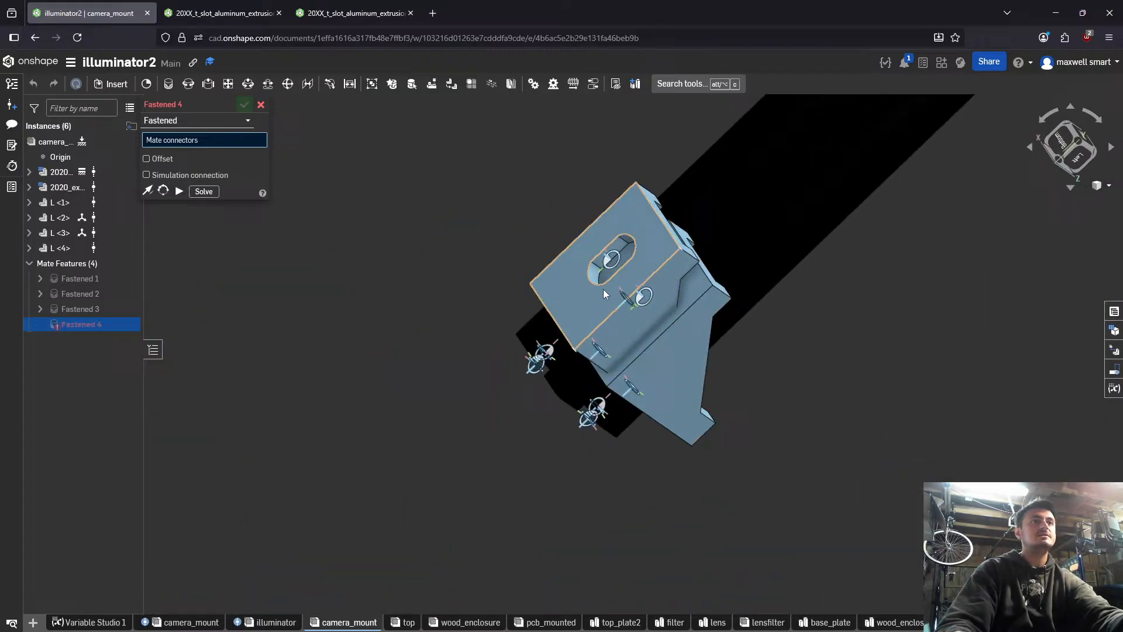
click(552, 316)
- Pick Mate connector 2 at the end of the second 2020 extrusion as the mate target for L <2>
scroll(732, 352, down, 3)
right_drag(739, 359, 817, 398)
middle_drag(818, 398, 659, 309)
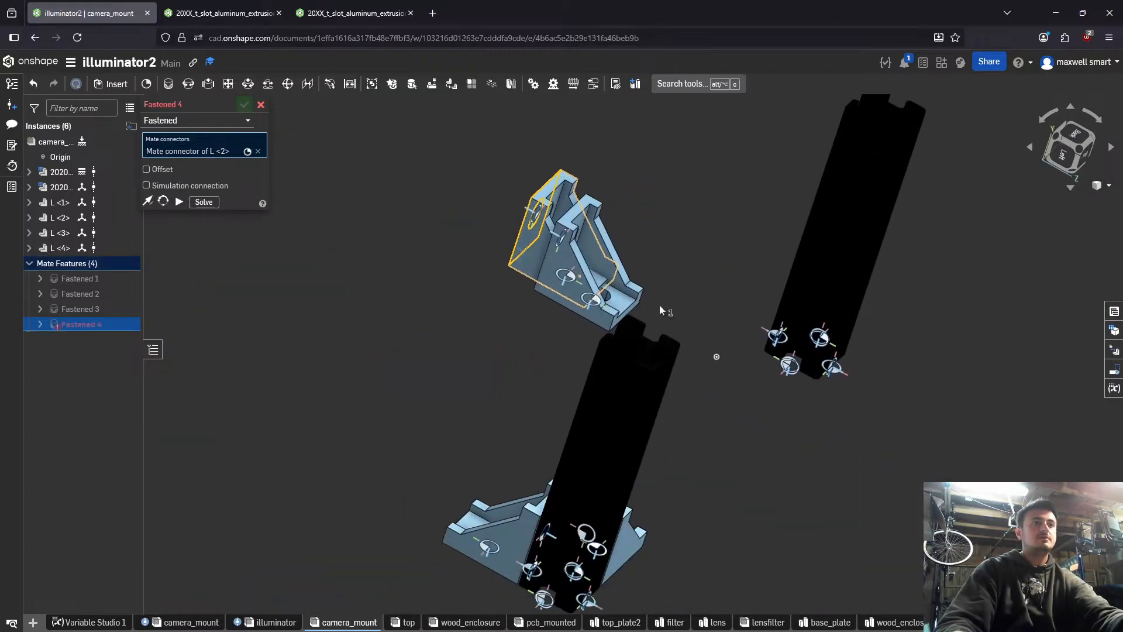
right_drag(659, 308, 709, 346)
scroll(798, 368, up, 3)
click(775, 351)
scroll(717, 323, down, 4)
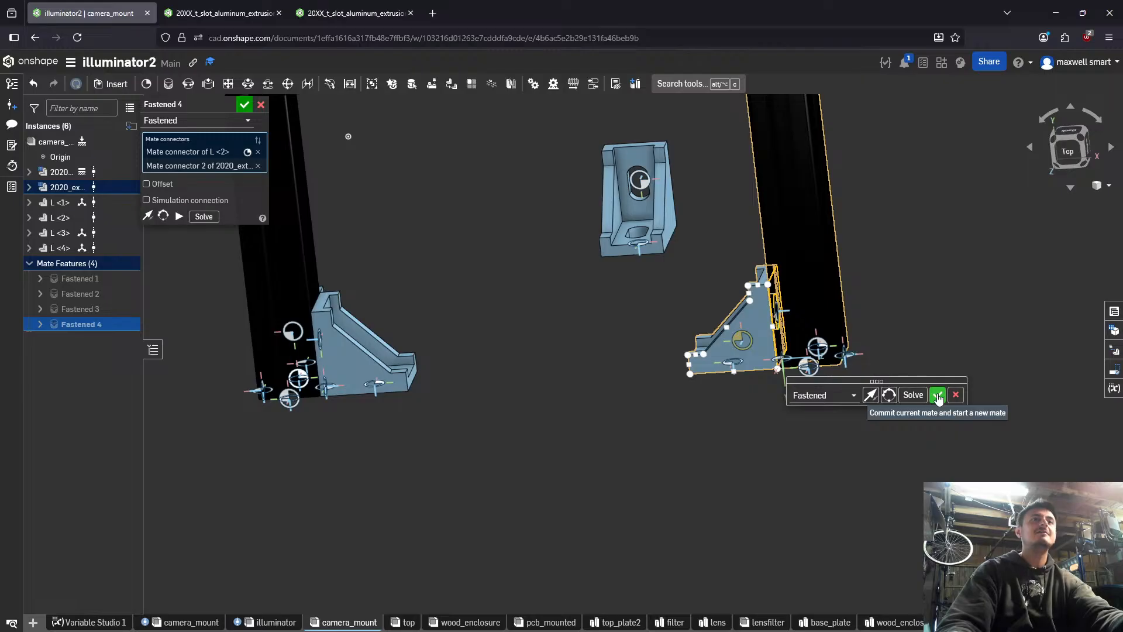
- Commit L <2>'s mate and fasten the midpoint of L <3>'s outer corner edge to Mate connector 2 of the second 2020 extrusion
click(938, 398)
right_drag(845, 320, 776, 320)
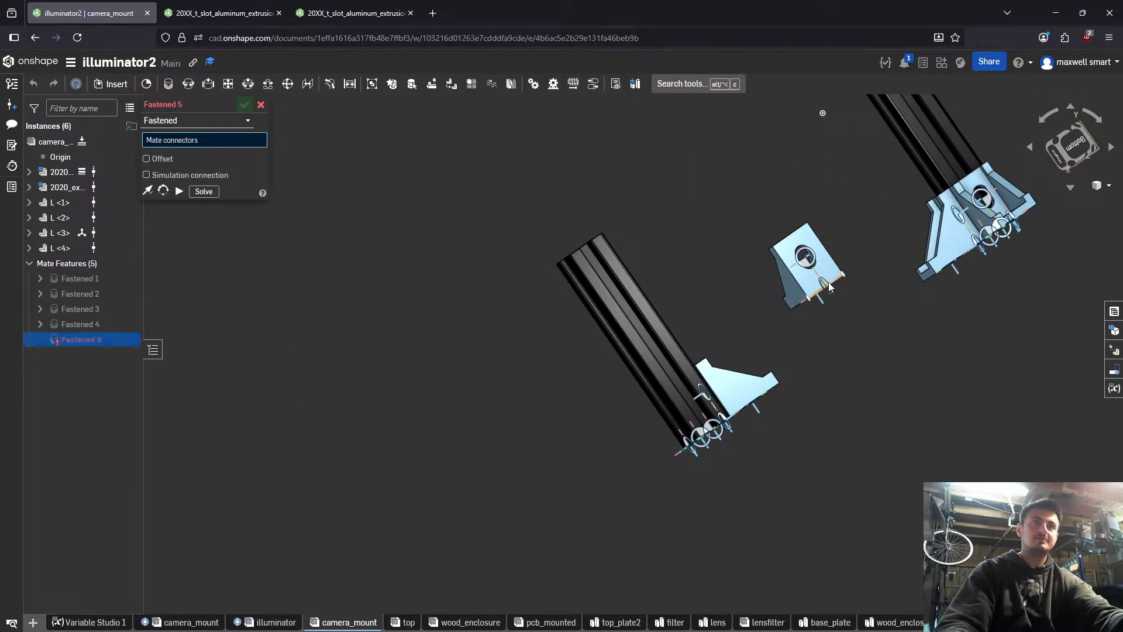
scroll(826, 291, up, 5)
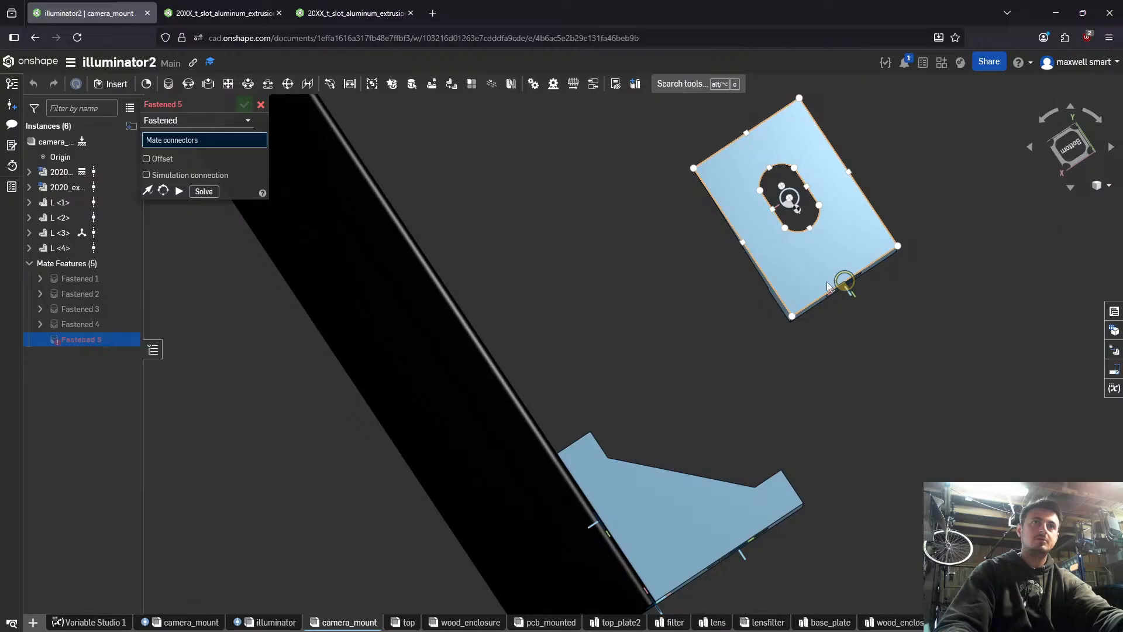
click(827, 286)
scroll(633, 363, down, 5)
right_drag(541, 370, 564, 374)
scroll(570, 454, up, 5)
right_drag(569, 453, 609, 458)
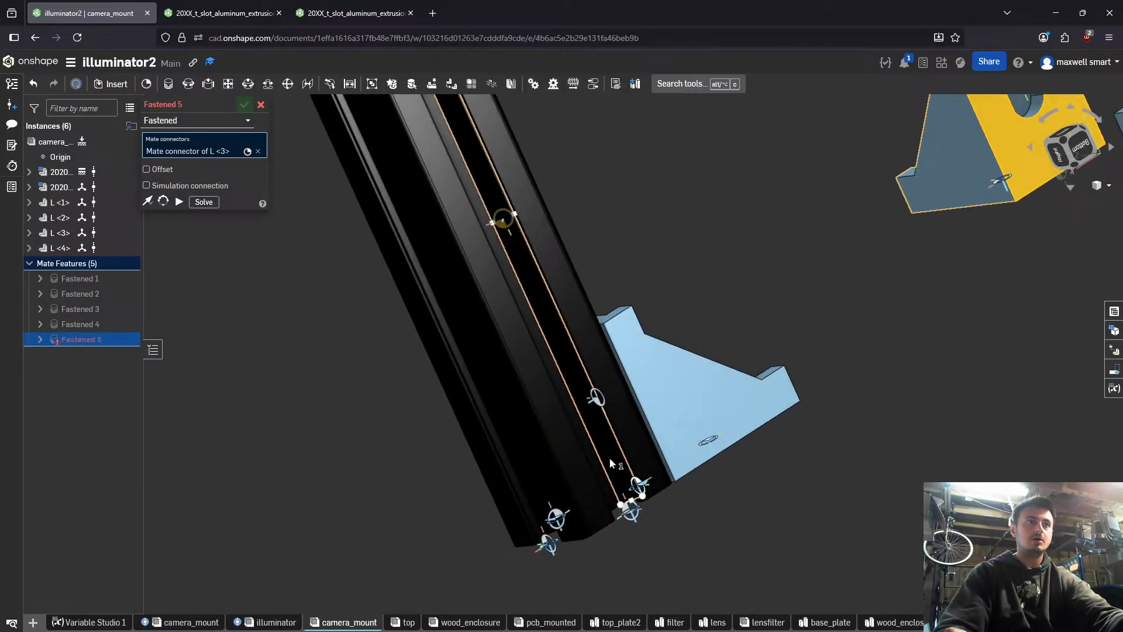
click(630, 511)
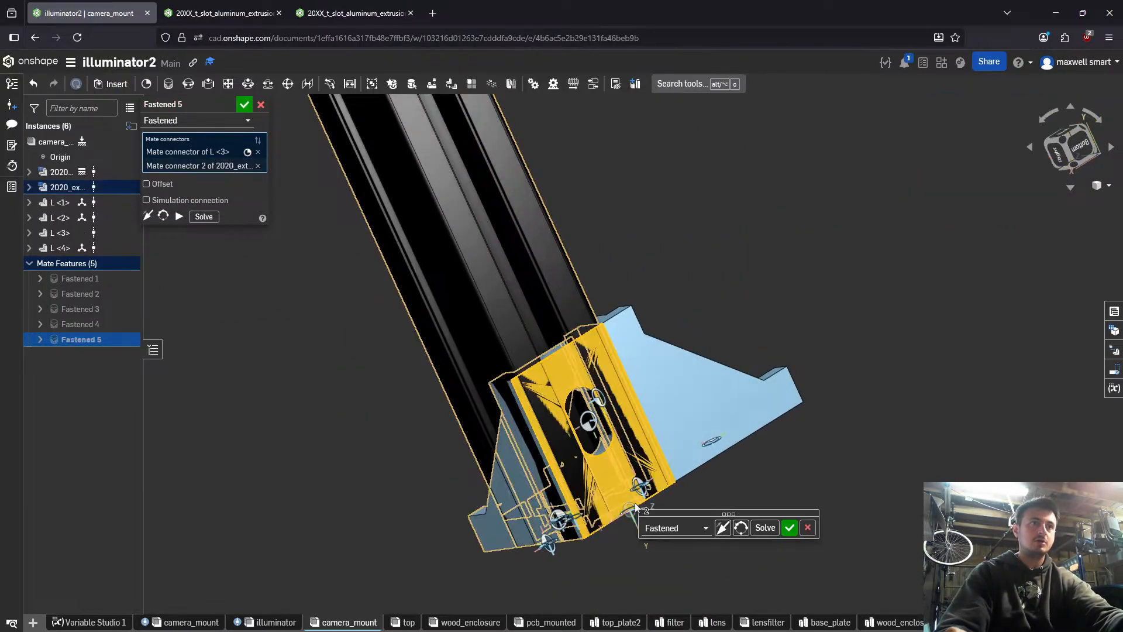
- Flip the primary axis of L <3>'s mate, reorient its secondary axis, and commit the mate
click(730, 529)
click(742, 530)
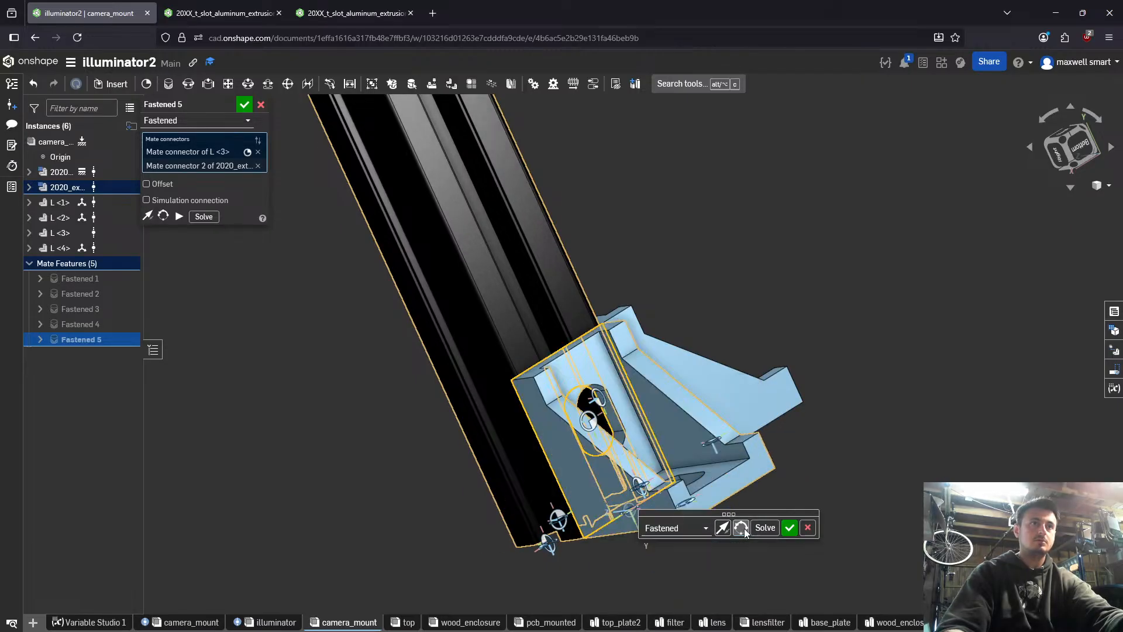
click(789, 528)
- Start inserting another 2020 extrusion from 20XX_t_slot_aluminum_extrusion and begin its length expression with #base_plate_edge_edge-2*
scroll(594, 539, down, 5)
right_drag(594, 539, 515, 596)
click(122, 89)
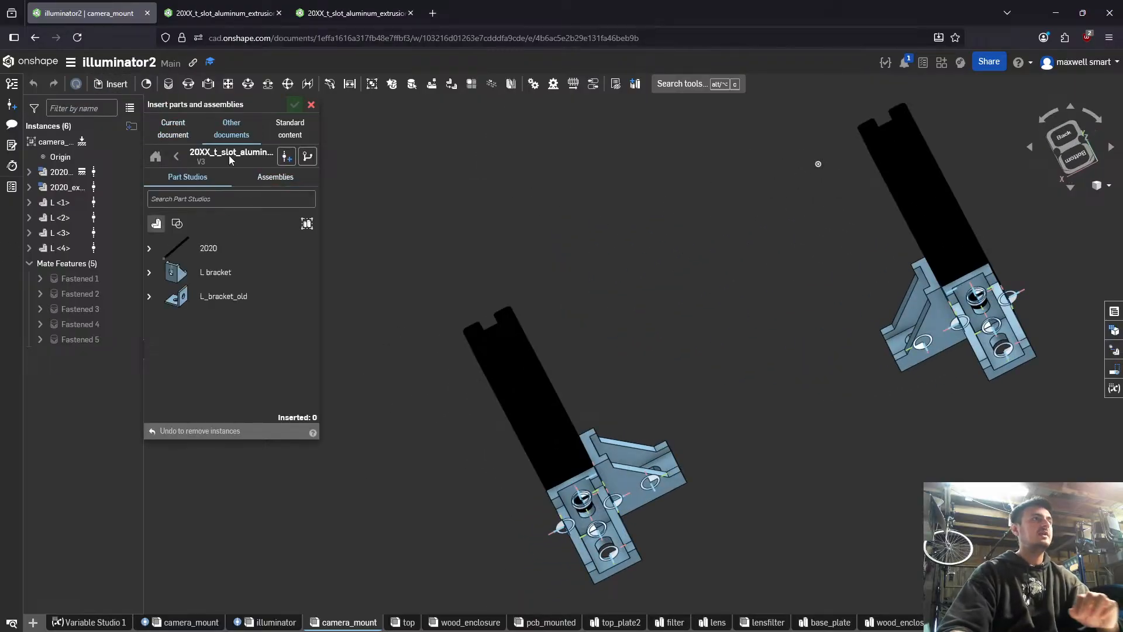
click(149, 248)
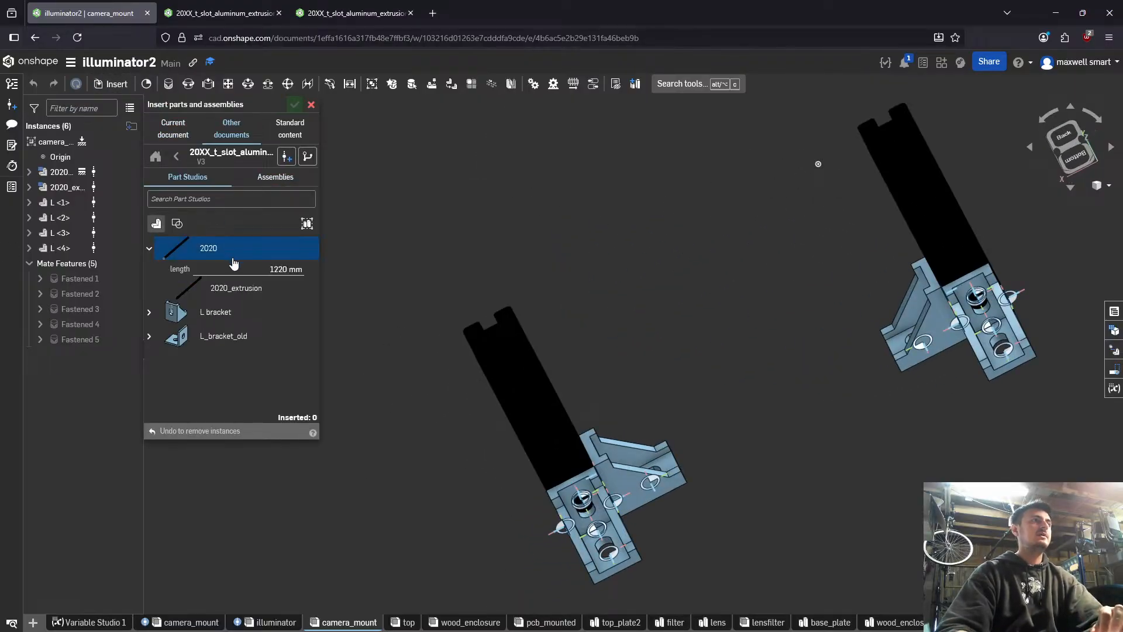
drag(264, 269, 344, 272)
text(ed)
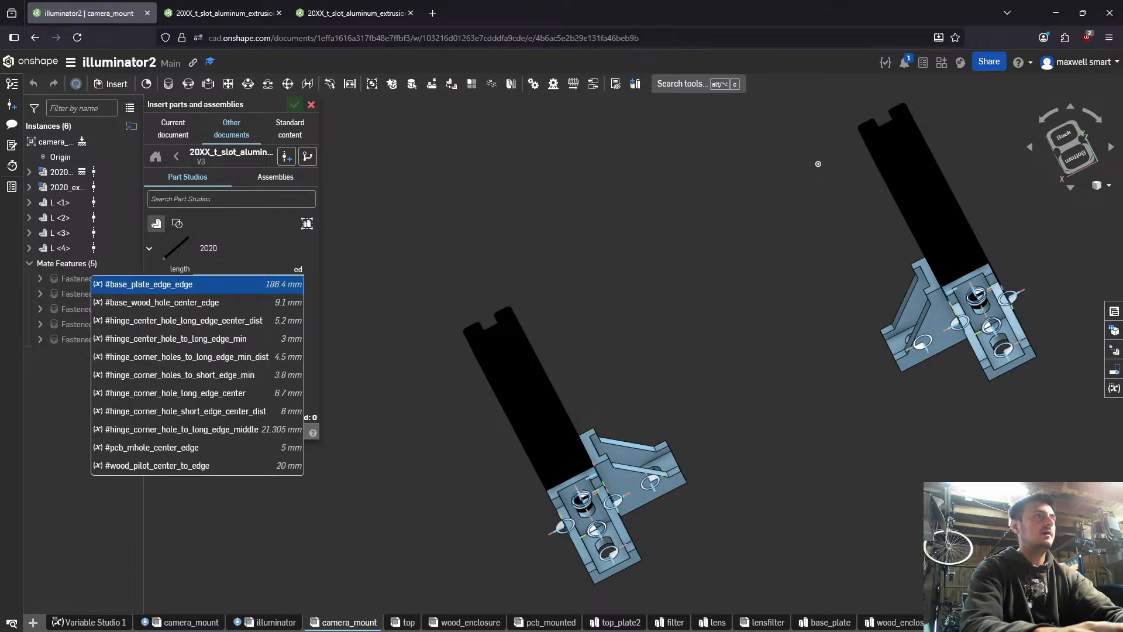
key(Return)
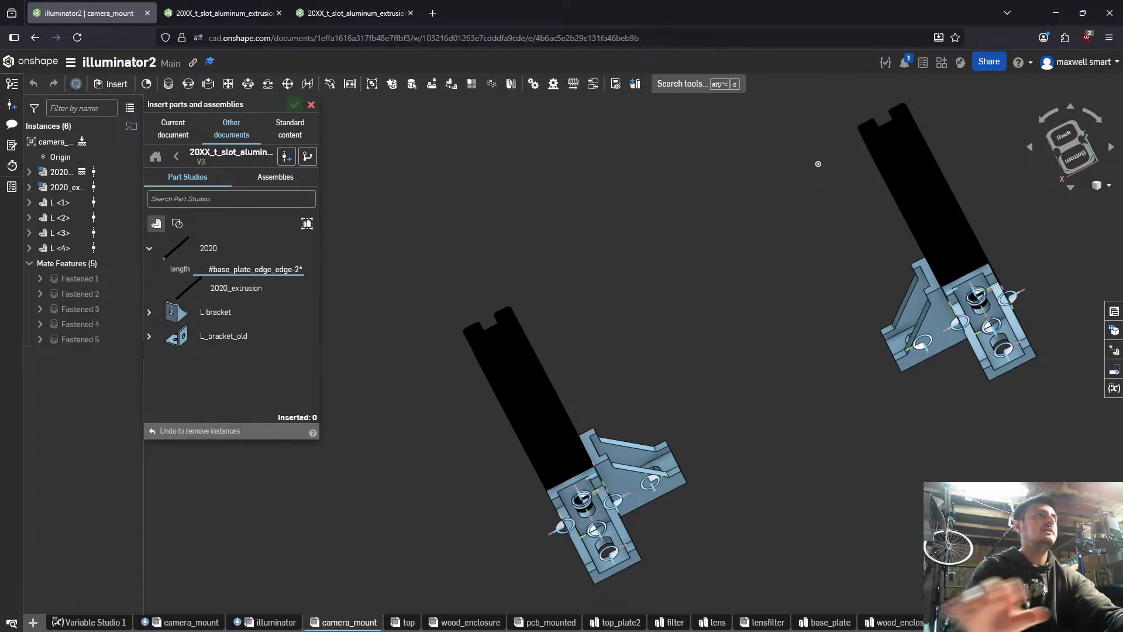
- Switch to the 20XX_t_slot_aluminum_extrusion document and examine the variable names and values in Variable Studio 1
key(ctrl+Tab)
key(ctrl+Tab)
scroll(437, 156, up, 3)
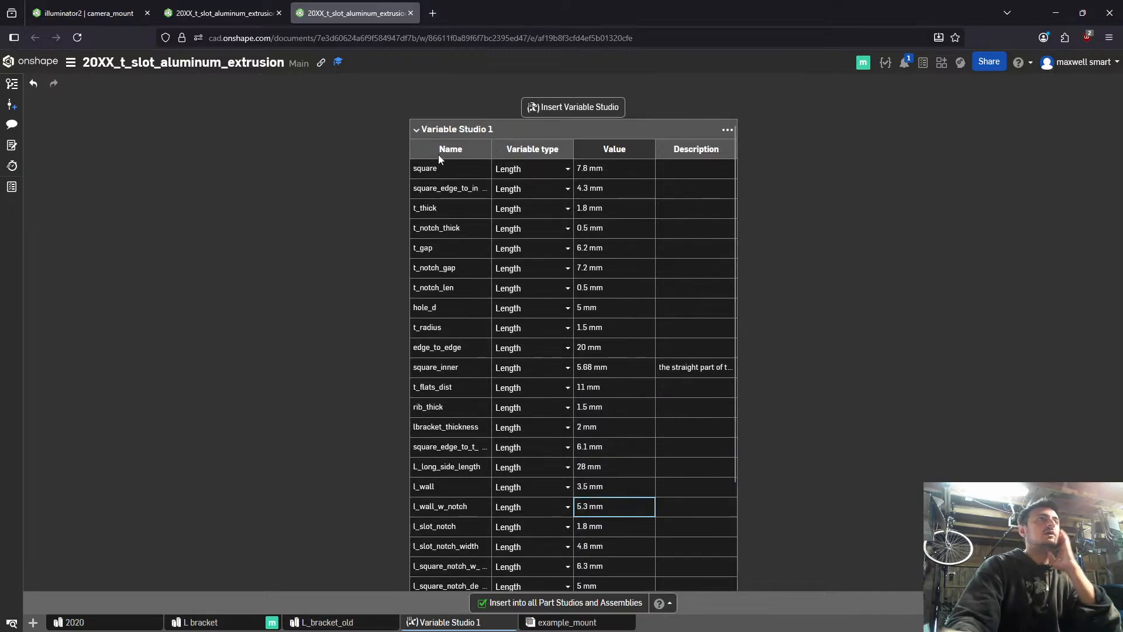
scroll(447, 537, down, 3)
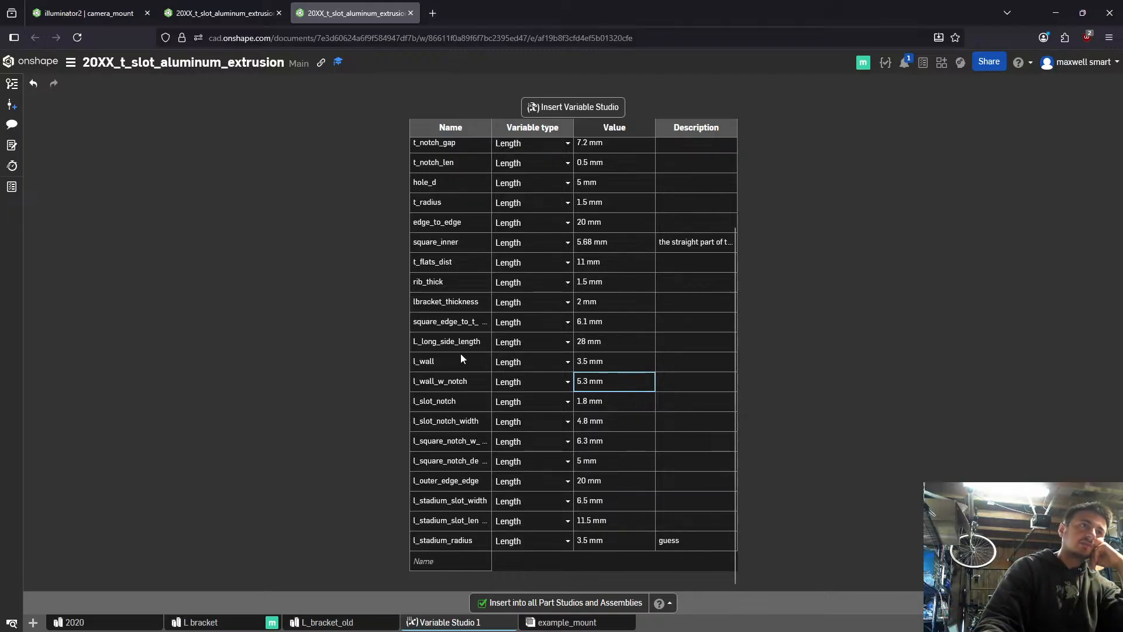
scroll(461, 354, up, 5)
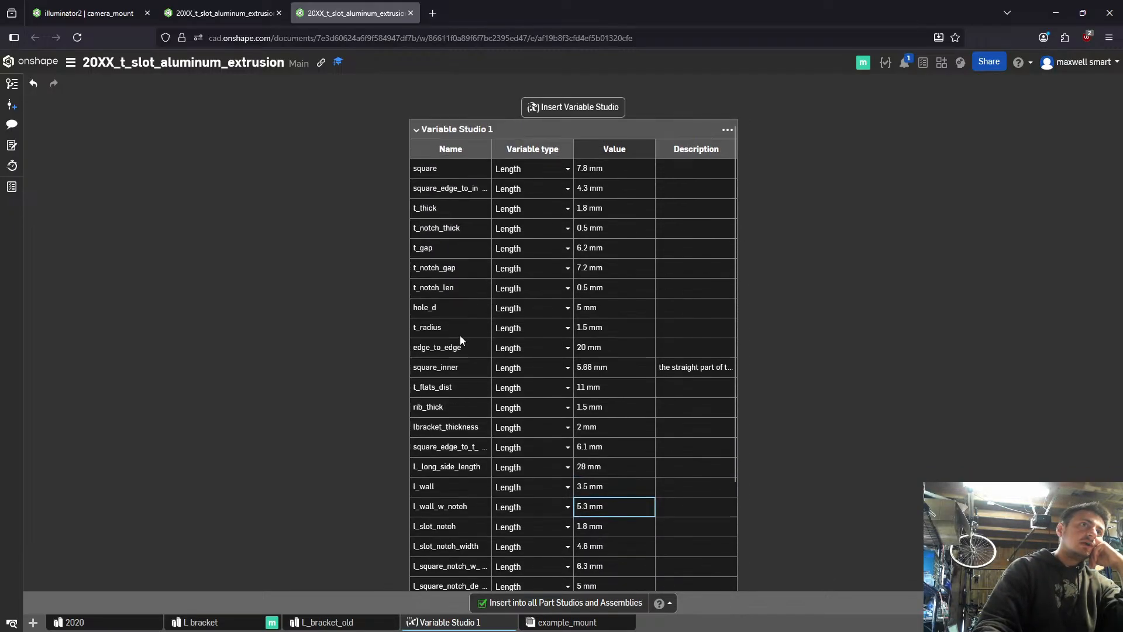
scroll(460, 335, down, 3)
scroll(430, 164, up, 3)
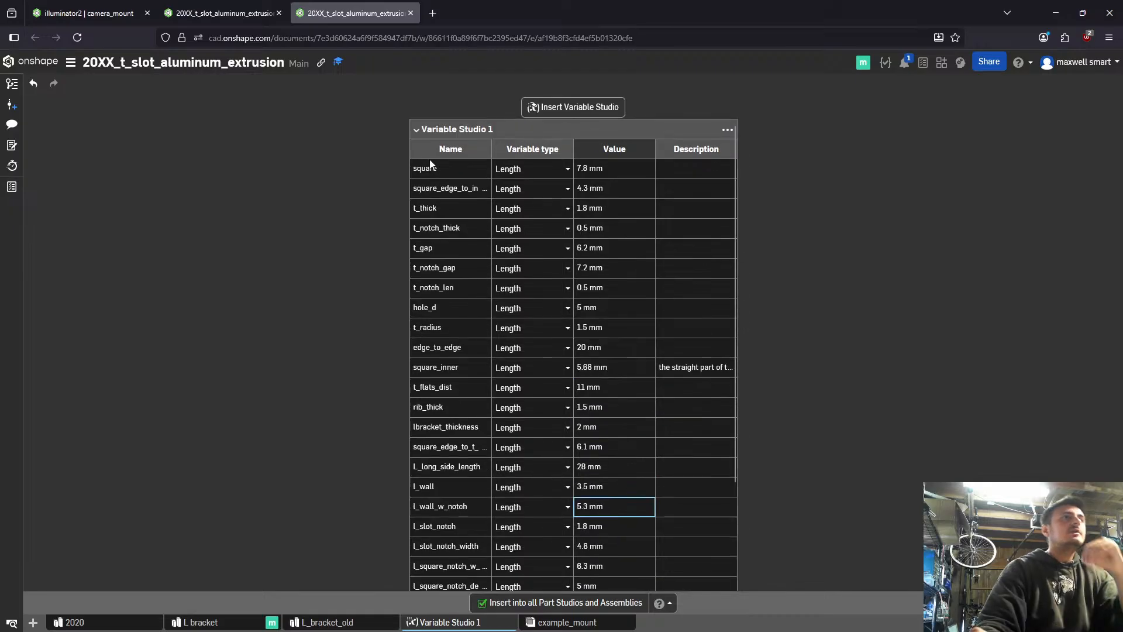
- Rename the variable square as tslot_square
double_click(422, 171)
text(2020_)
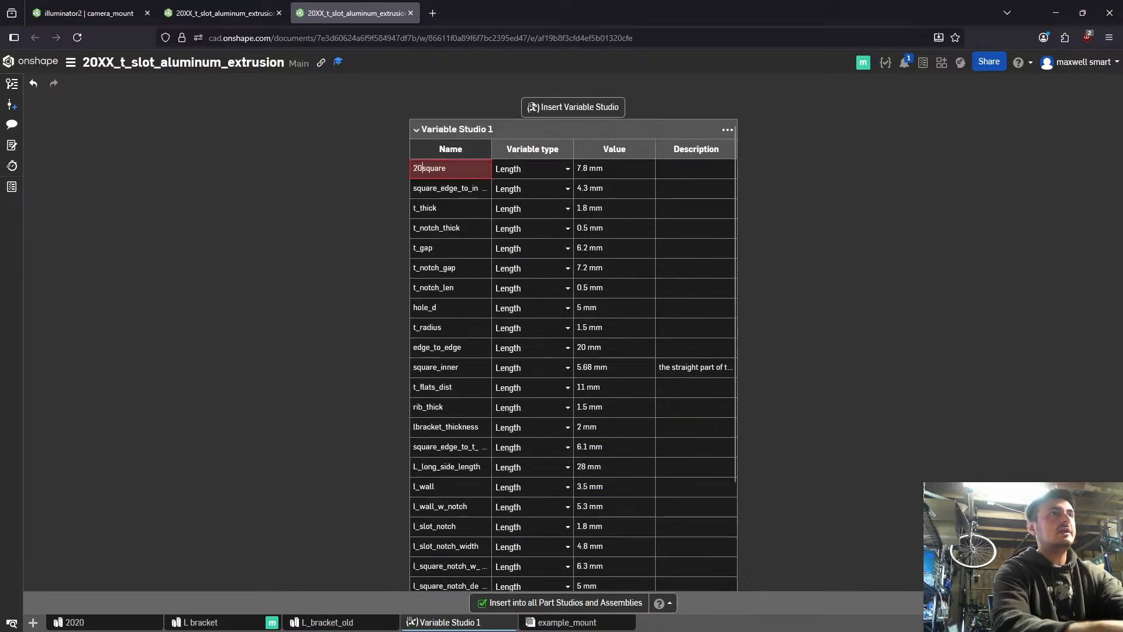
key(ctrl+BackSpace)
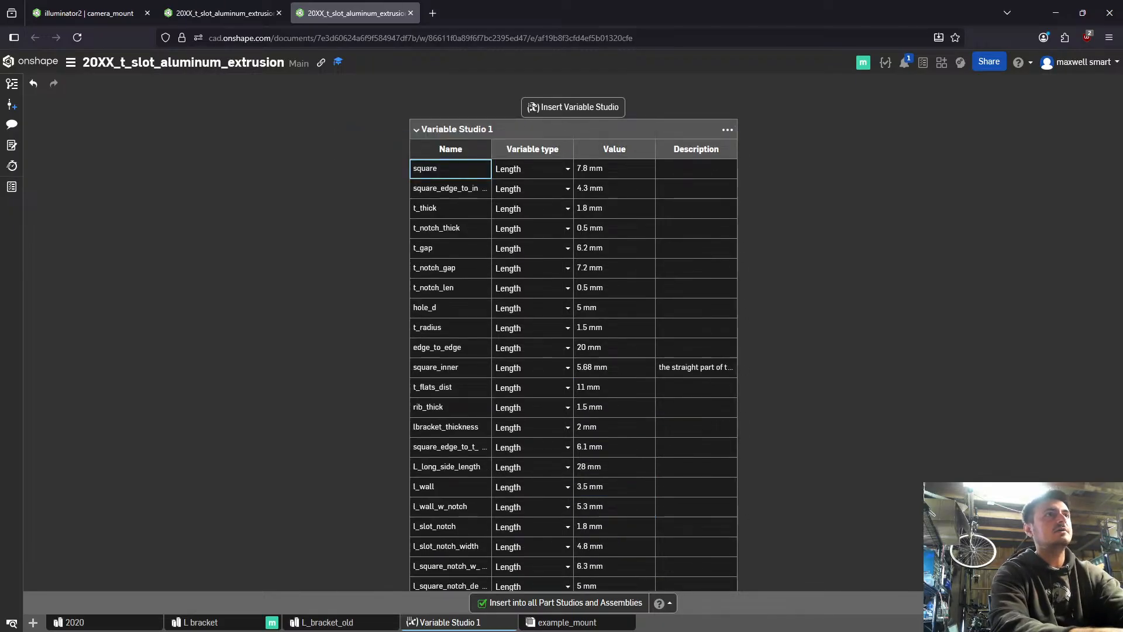
text(tslot_)
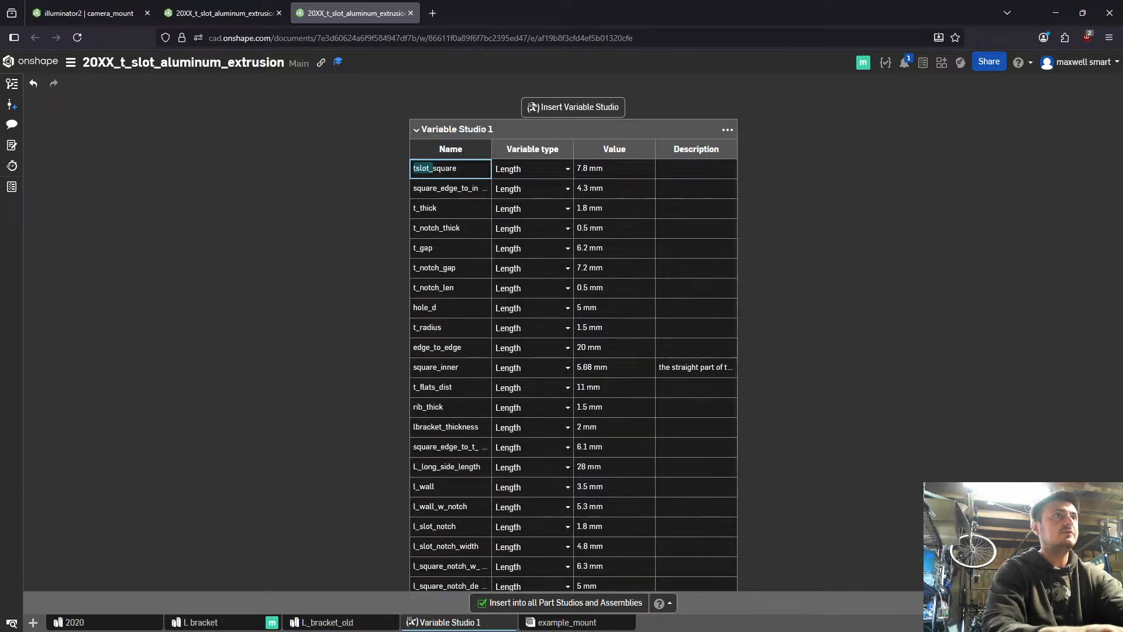
key(Return)
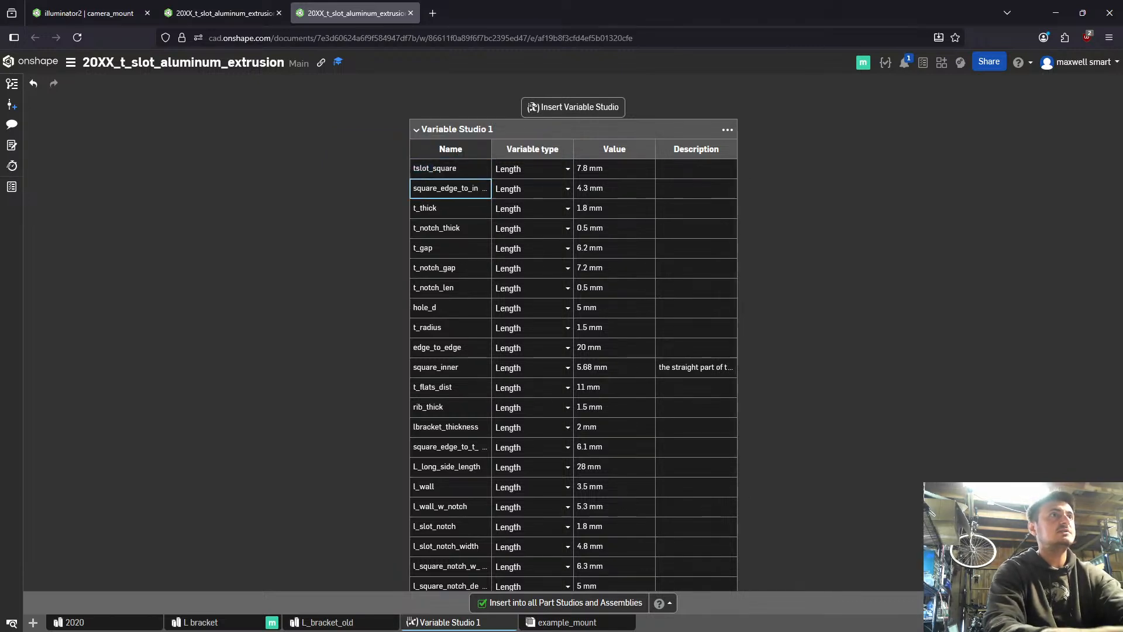
- Add the prefix tslot_ to the variables square_edge_to_inner_t, t_thick, t_notch_thick, t_gap and t_notch_gap
text(tslot_)
key(Return)
text(tslot_)
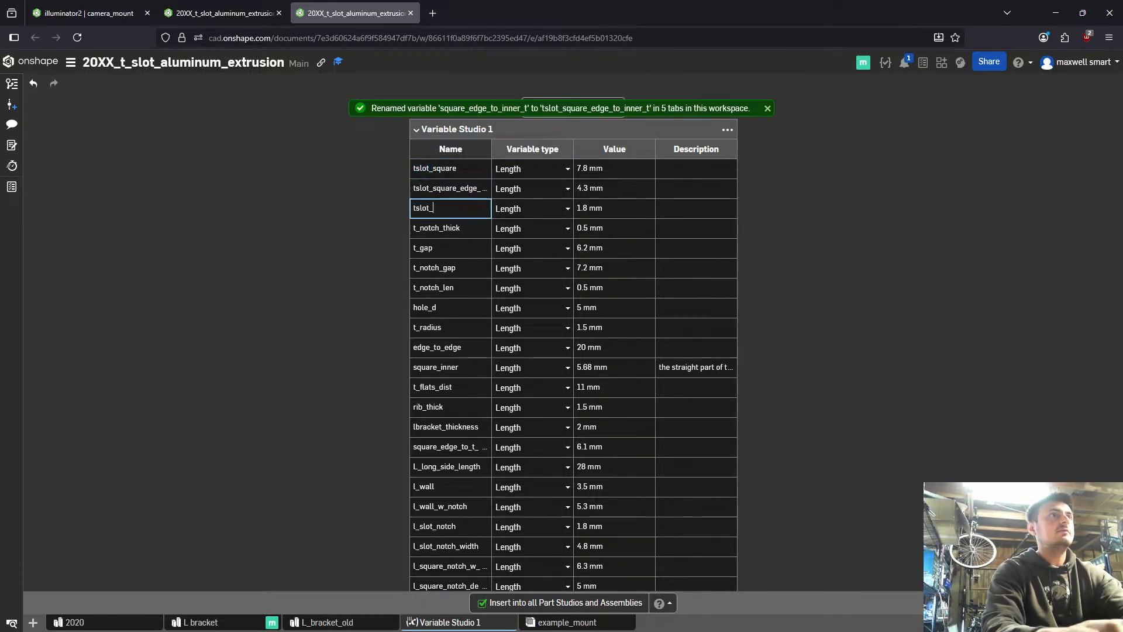
text(tslot_)
key(Return)
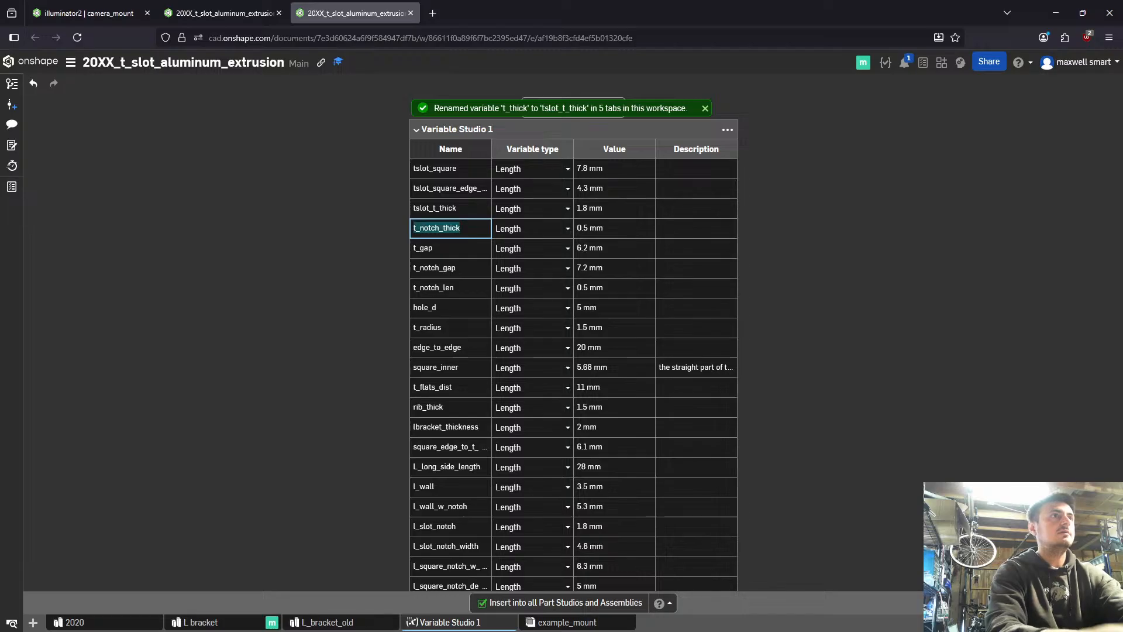
key(Return)
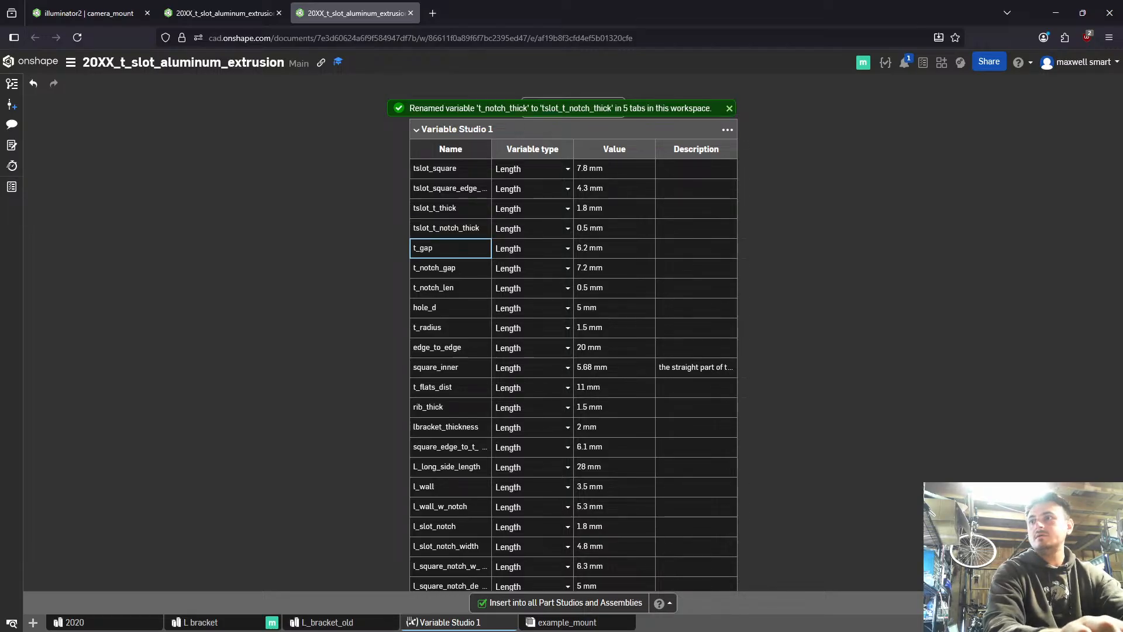
key(Return)
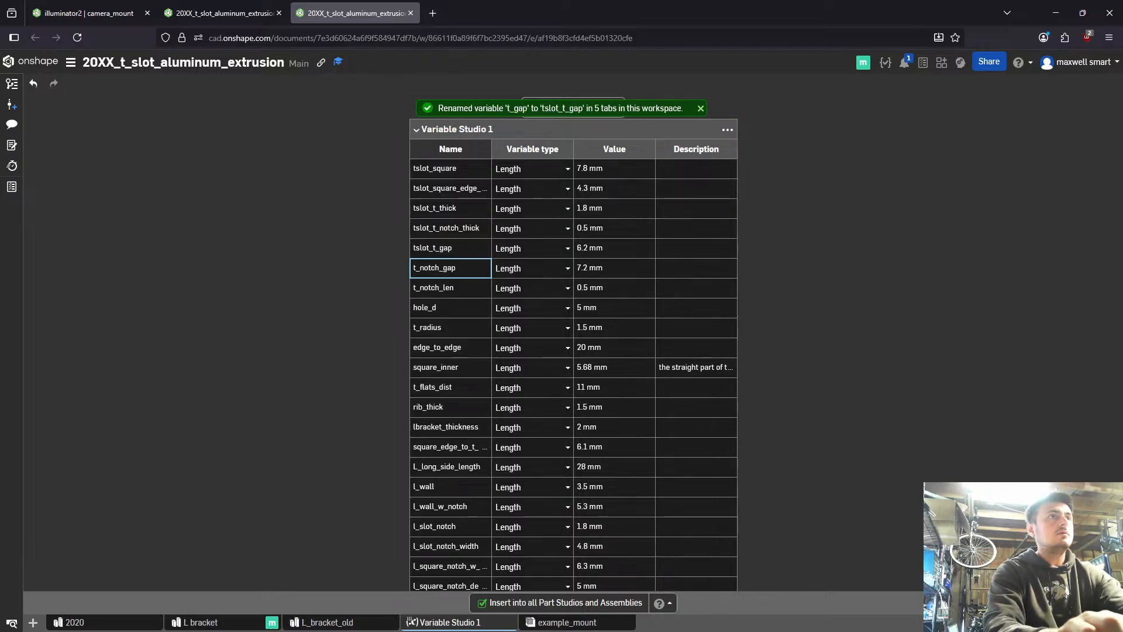
key(Return)
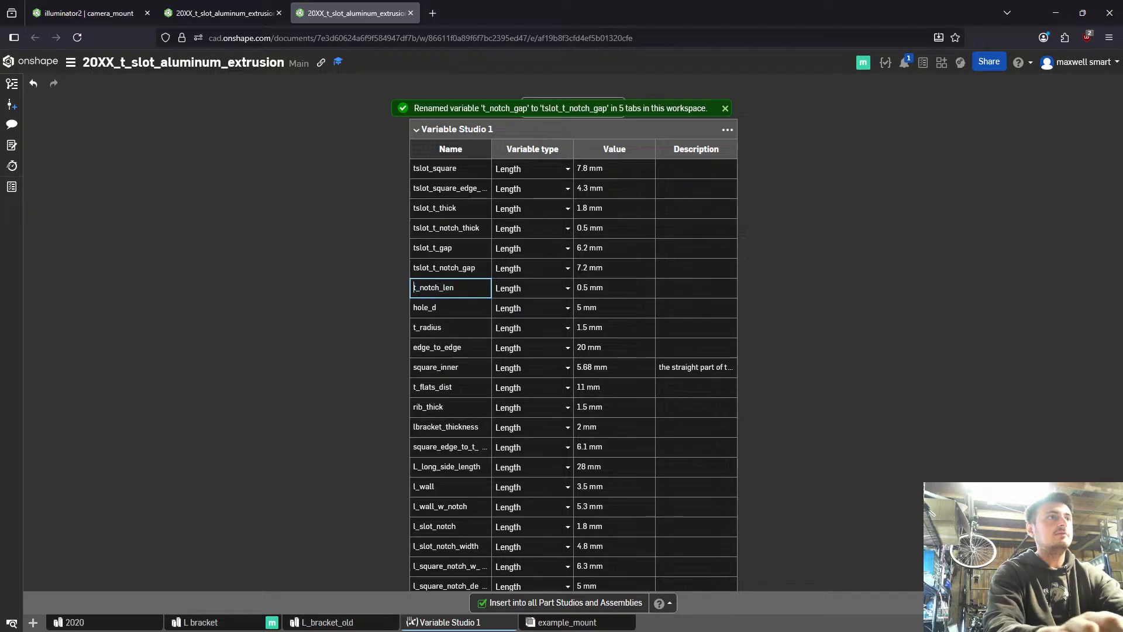
- Add the prefix tslot_ to the variables t_notch_len, hole_d, t_radius and edge_to_edge
text(tslot_)
key(Return)
key(Return)
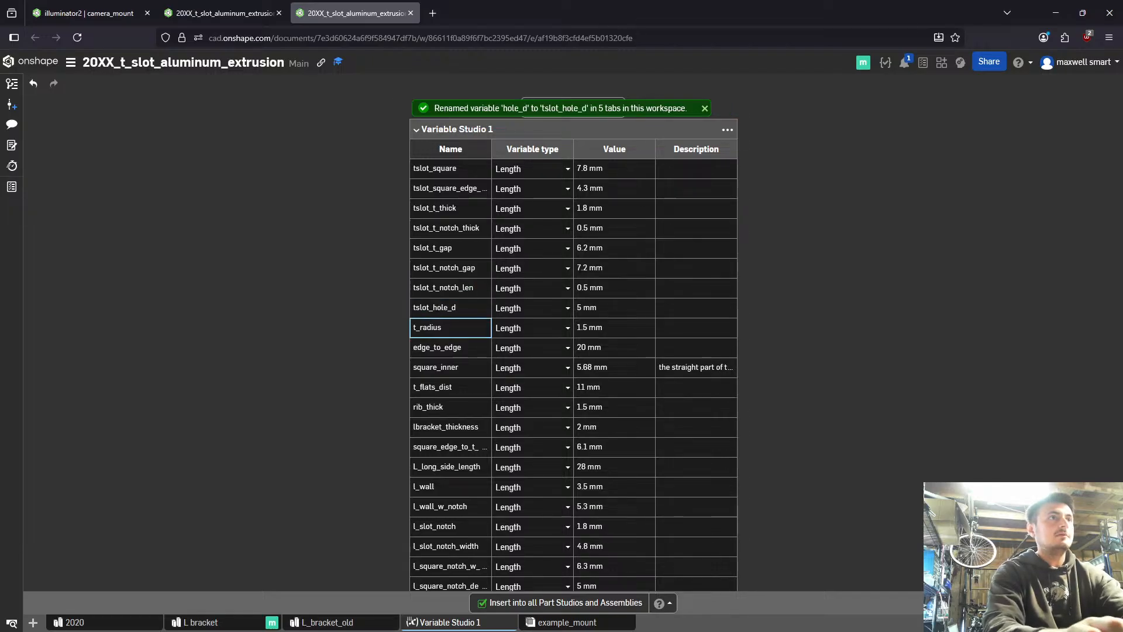
key(Home)
text(tslot_)
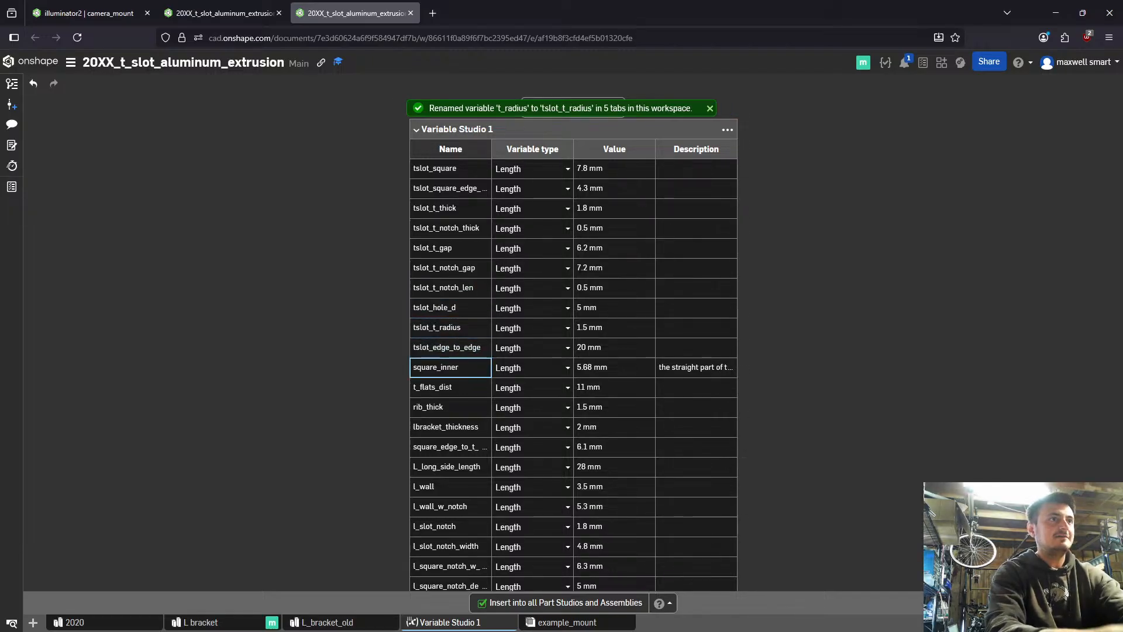
key(Return)
- Add the prefix tslot_ to the variables square_inner, t_flats_dist and rib_thick
text(tslot_)
key(Return)
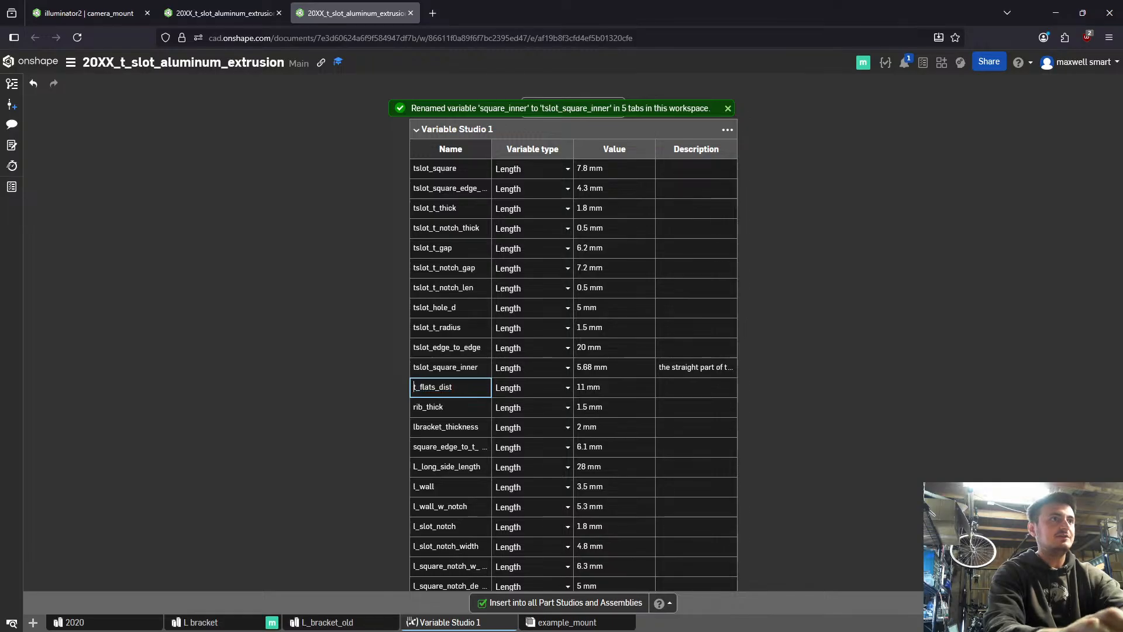
text(tslot_)
key(Return)
key(Home)
text(tslot_)
key(Return)
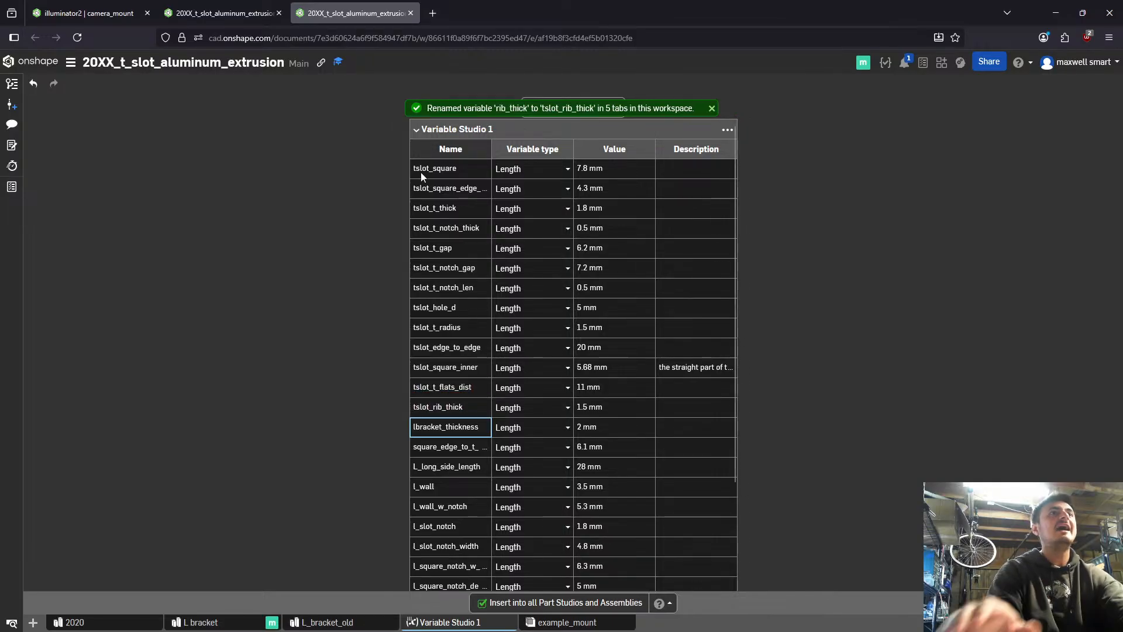
- Copy the Variable Studio 1 table to the clipboard and open the Windows Start menu
click(727, 129)
click(683, 146)
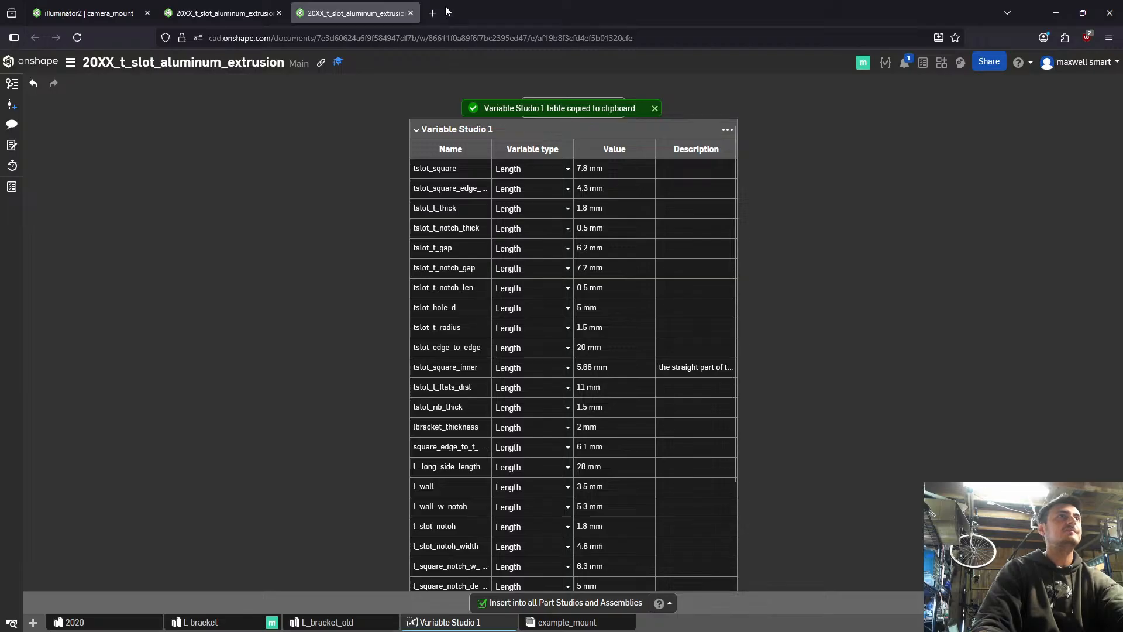
key(super)
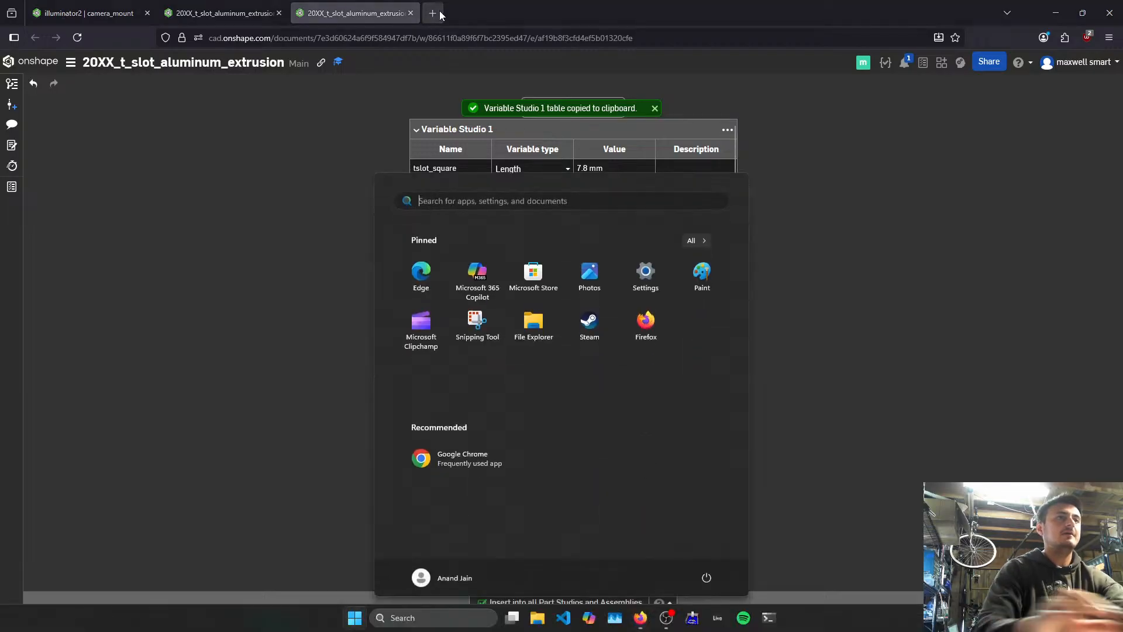
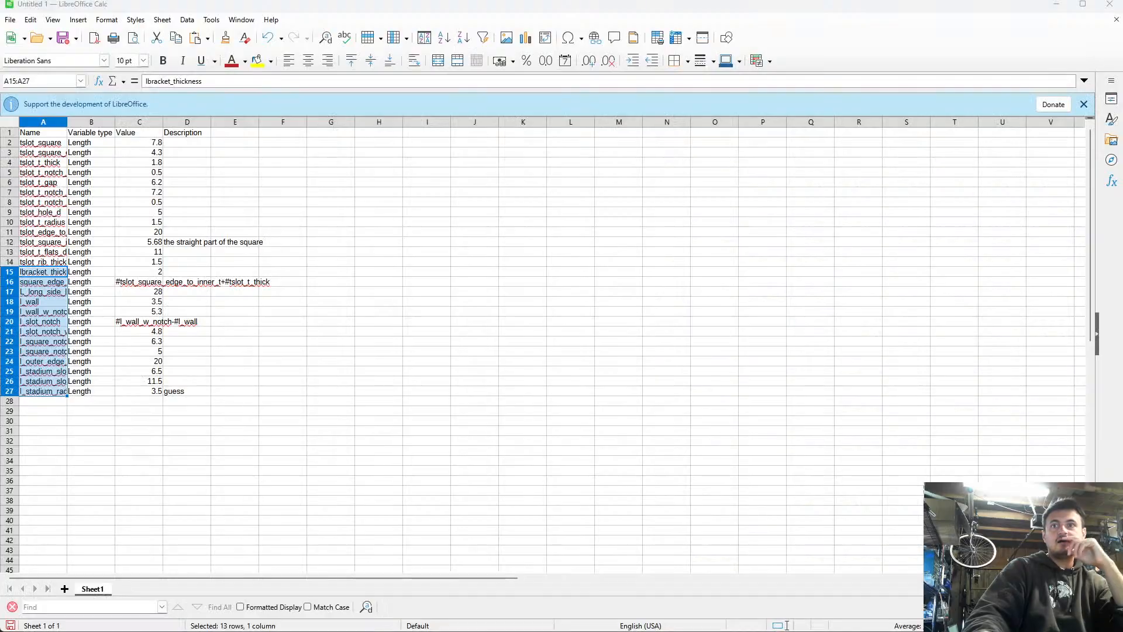
- Set the LibreOffice appearance to Dark and restart the program to apply the theme
click(268, 20)
mouse_move(254, 20)
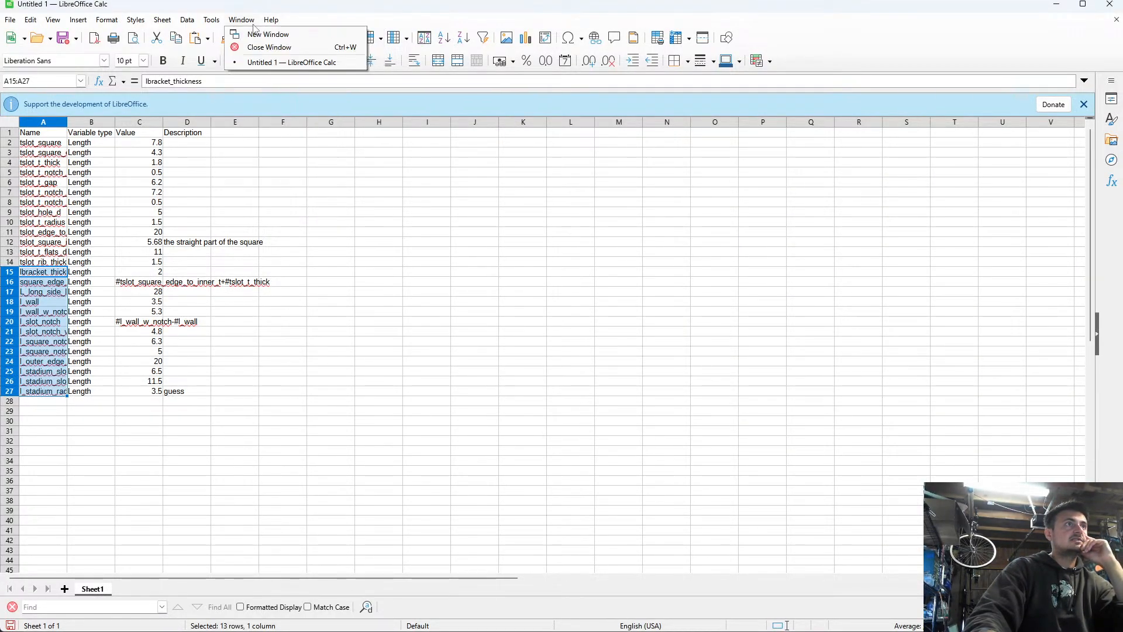
mouse_move(212, 23)
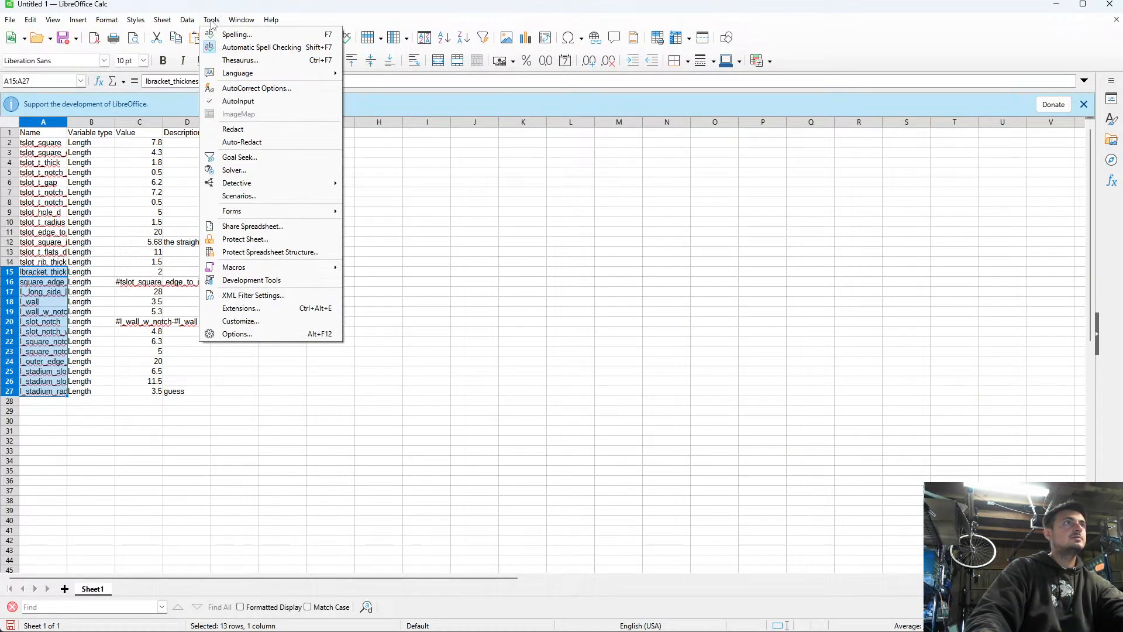
click(245, 334)
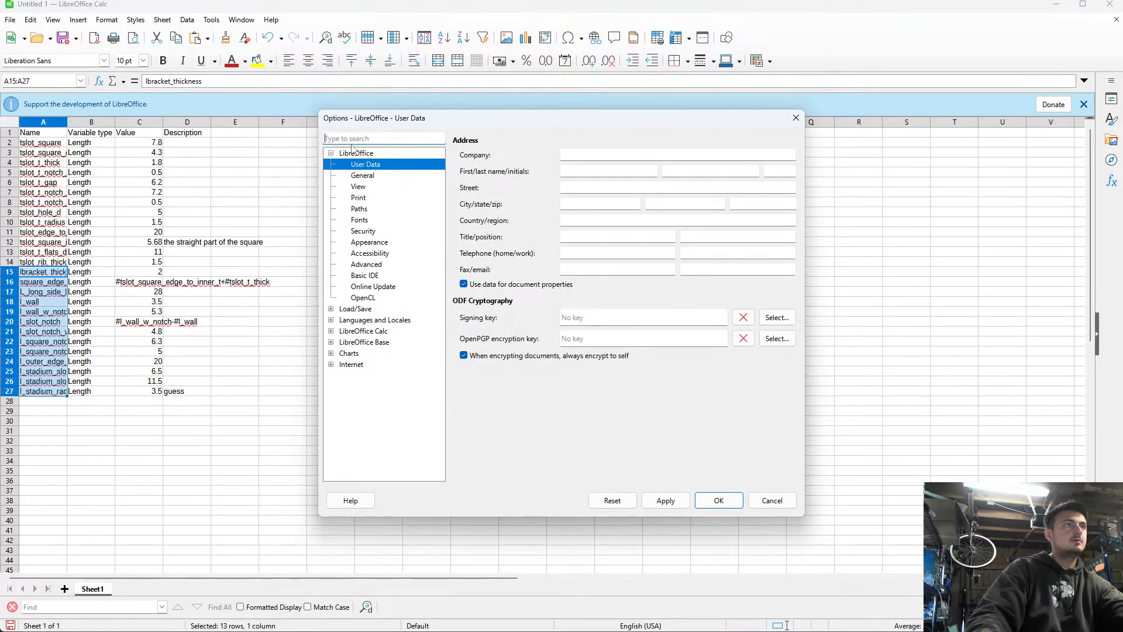
click(374, 242)
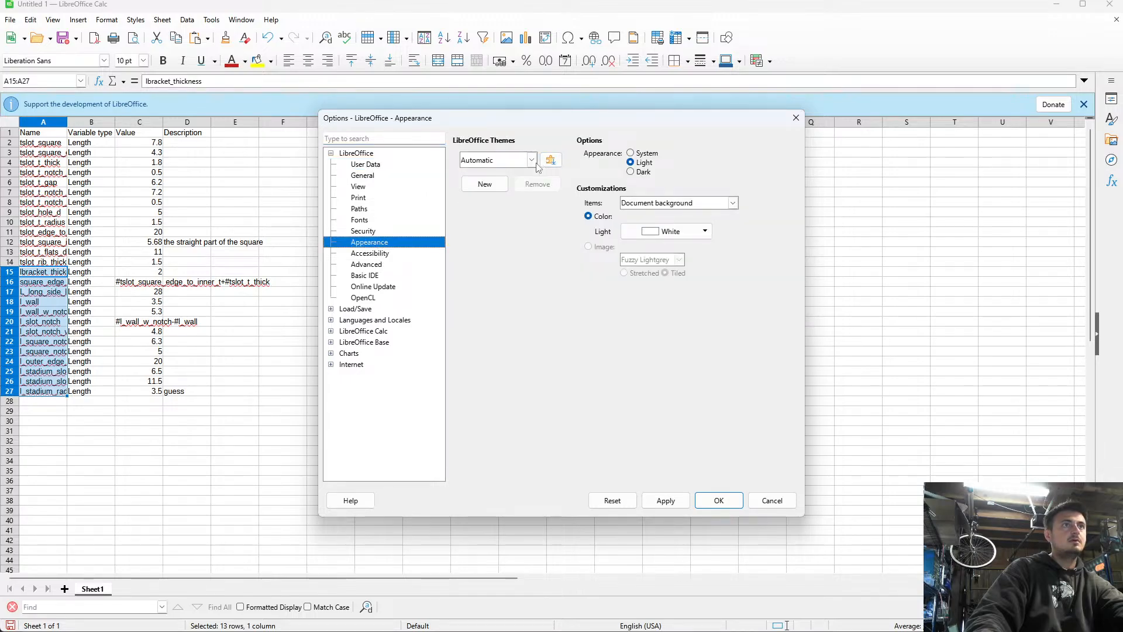
click(532, 160)
click(532, 168)
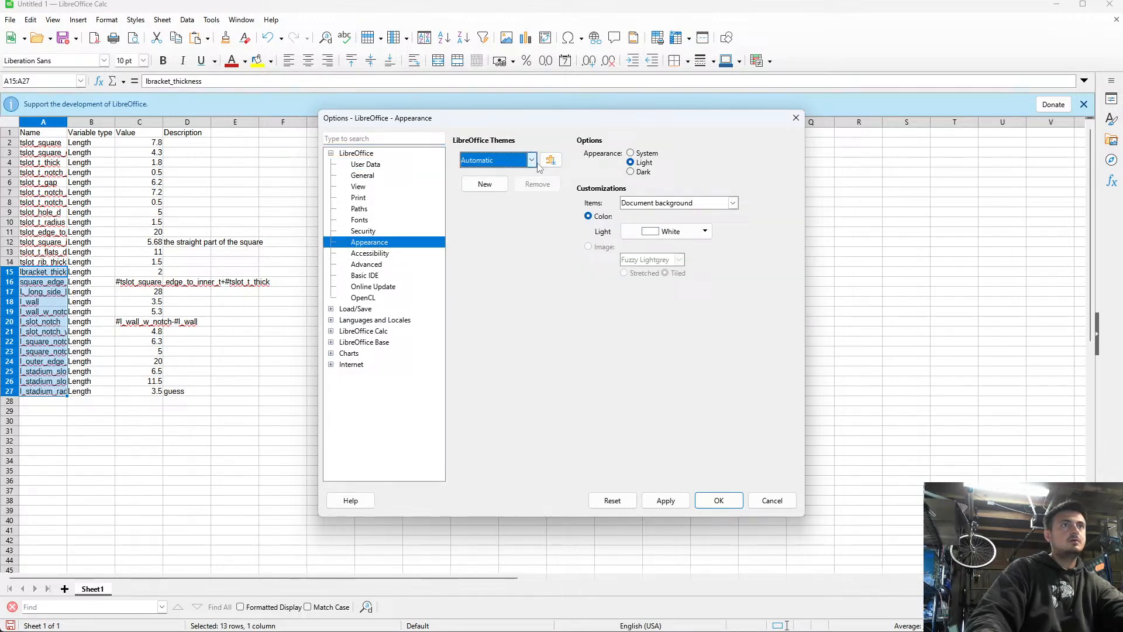
click(644, 172)
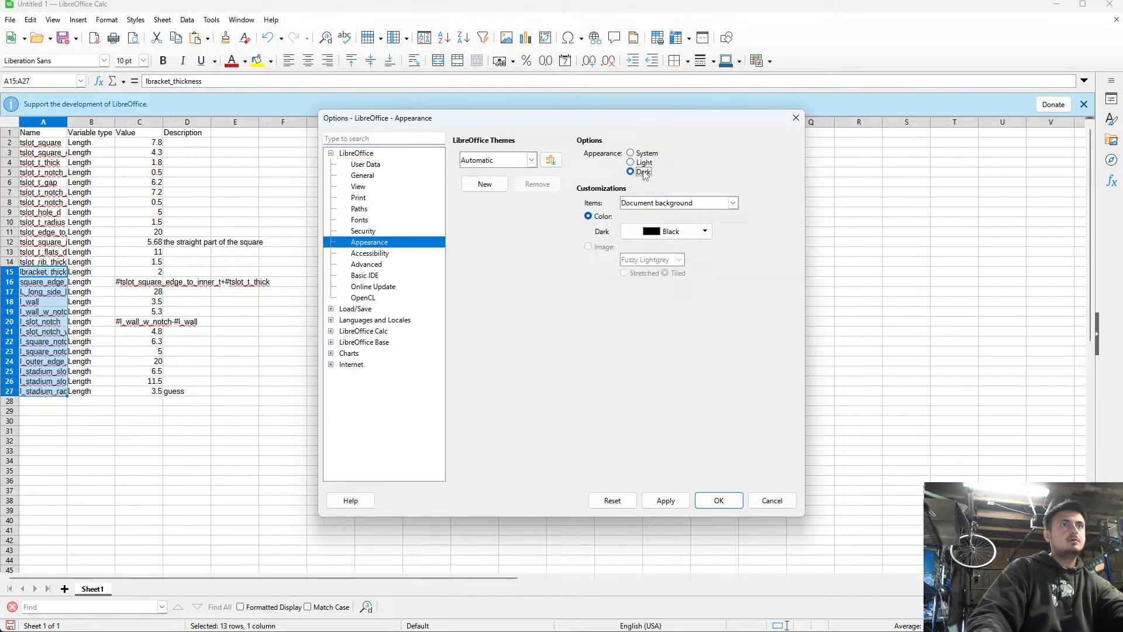
click(719, 499)
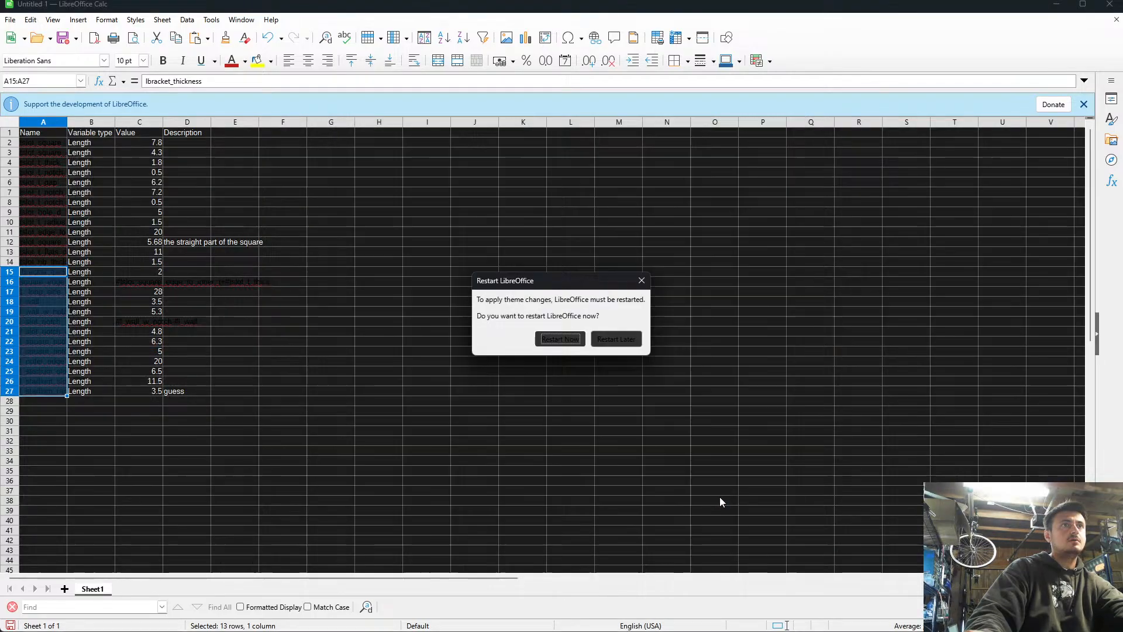
click(573, 338)
click(592, 340)
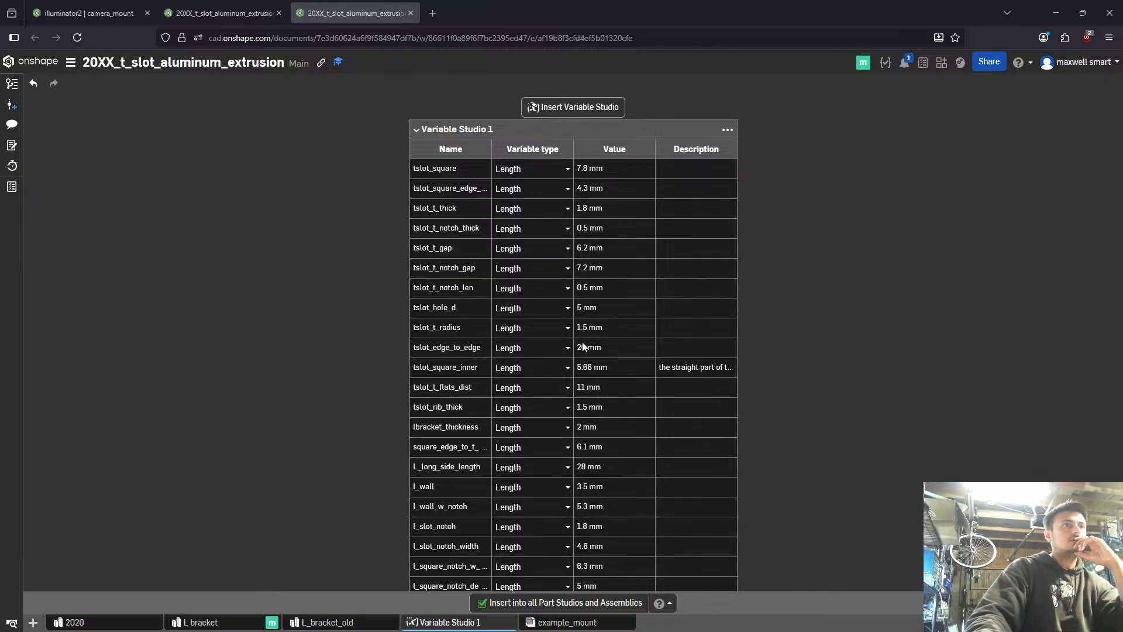
- Copy the prefix tslot_ from the variable name tslot_rib_thick in the t-slot document's Variable Studio 1 in Onshape
scroll(564, 348, down, 2)
click(469, 363)
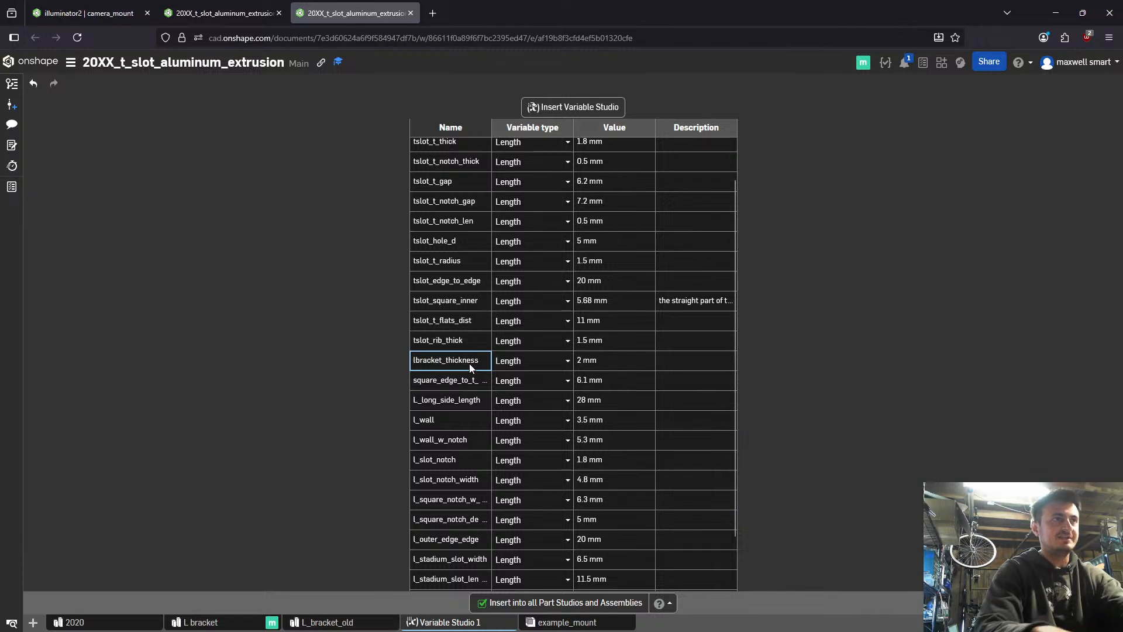
double_click(469, 363)
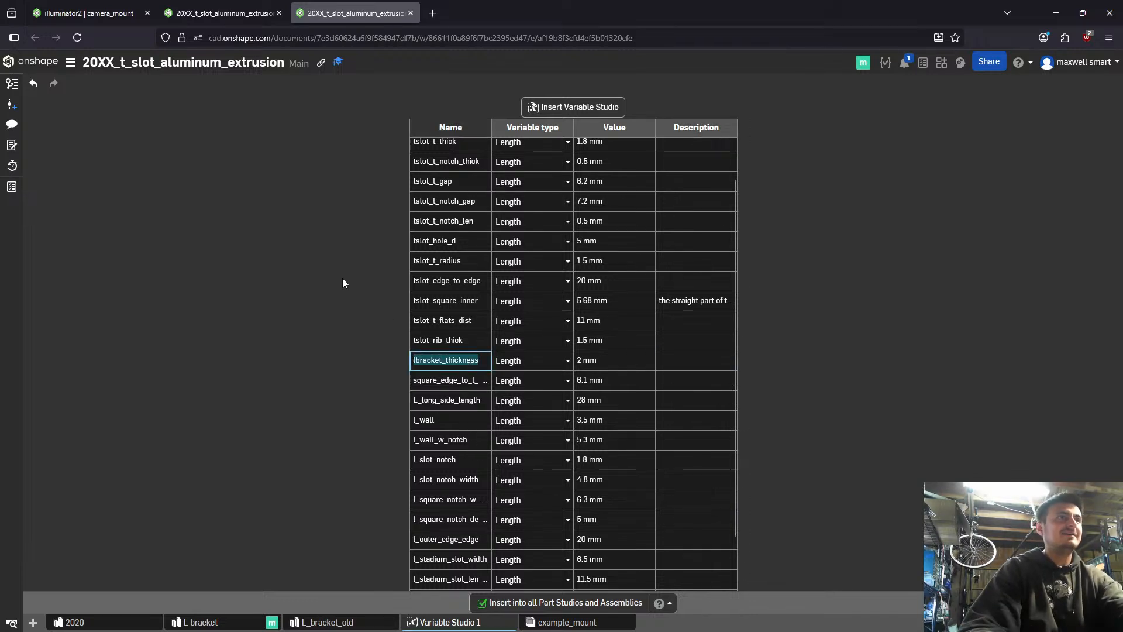
click(433, 342)
double_click(433, 342)
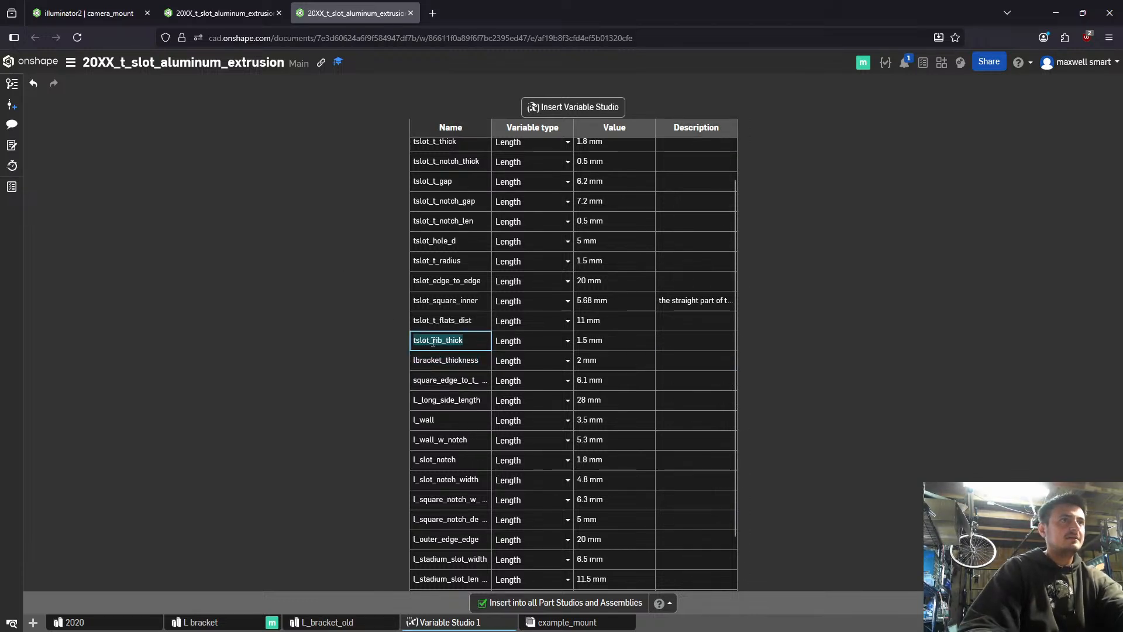
key(shift+Left)
key(shift+Left)
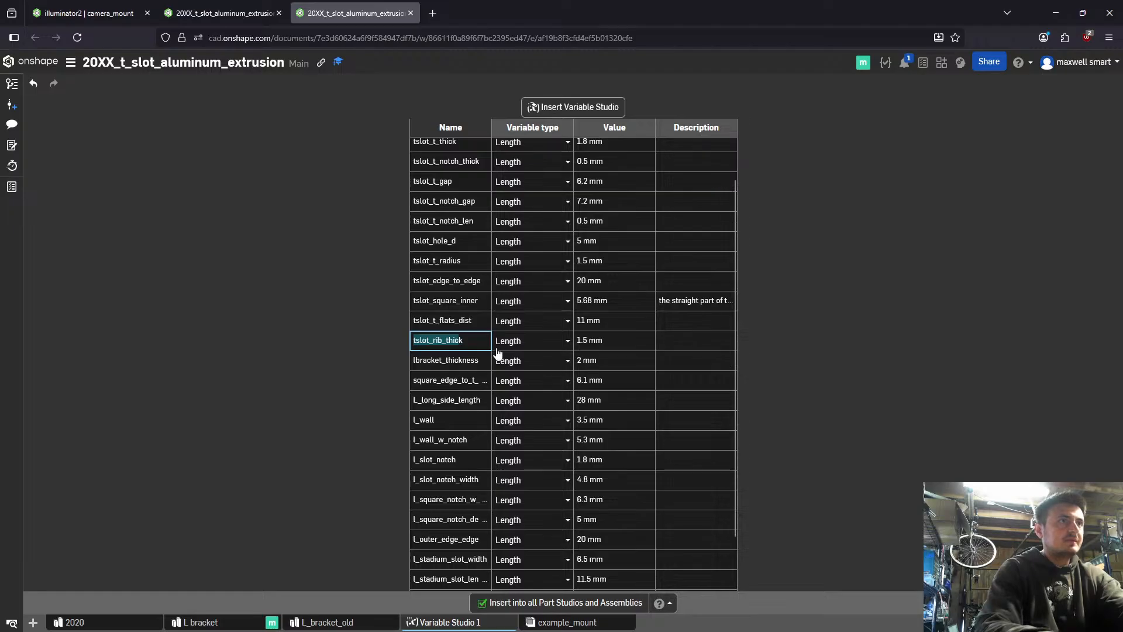
key(shift+Left)
key(shift+Left)
key(shift+Left)
key(ctrl+c)
key(Return)
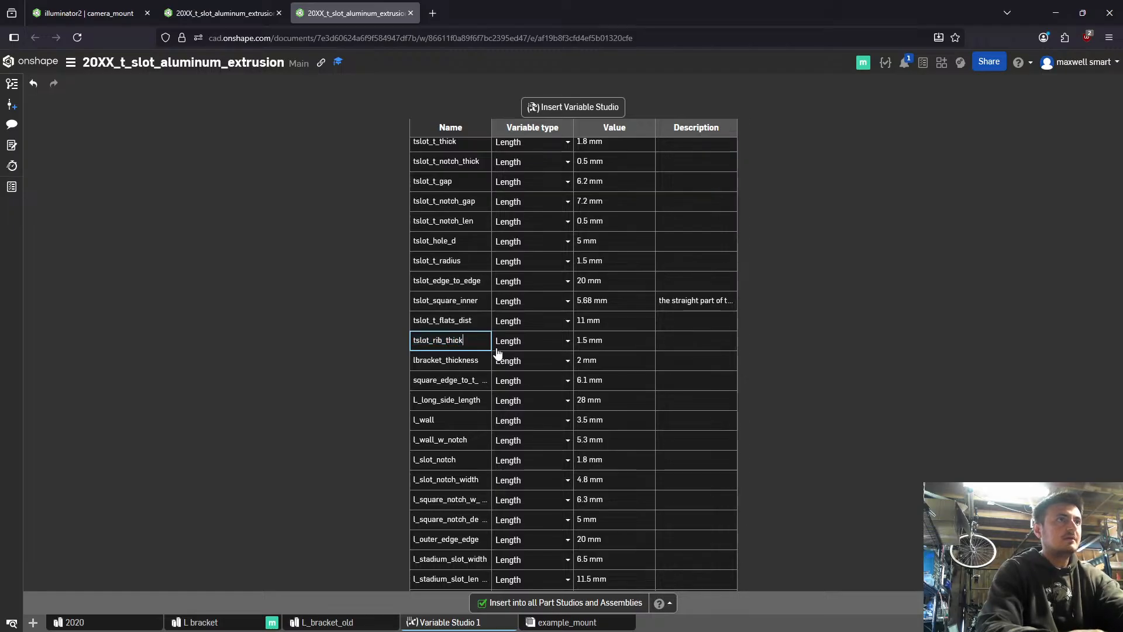
- Add the prefix tslot_ to the variables lbracket_thickness, square_edge_to_t_outer and L_long_side_length
key(Down)
key(Return)
key(Left)
key(ctrl+v)
key(Return)
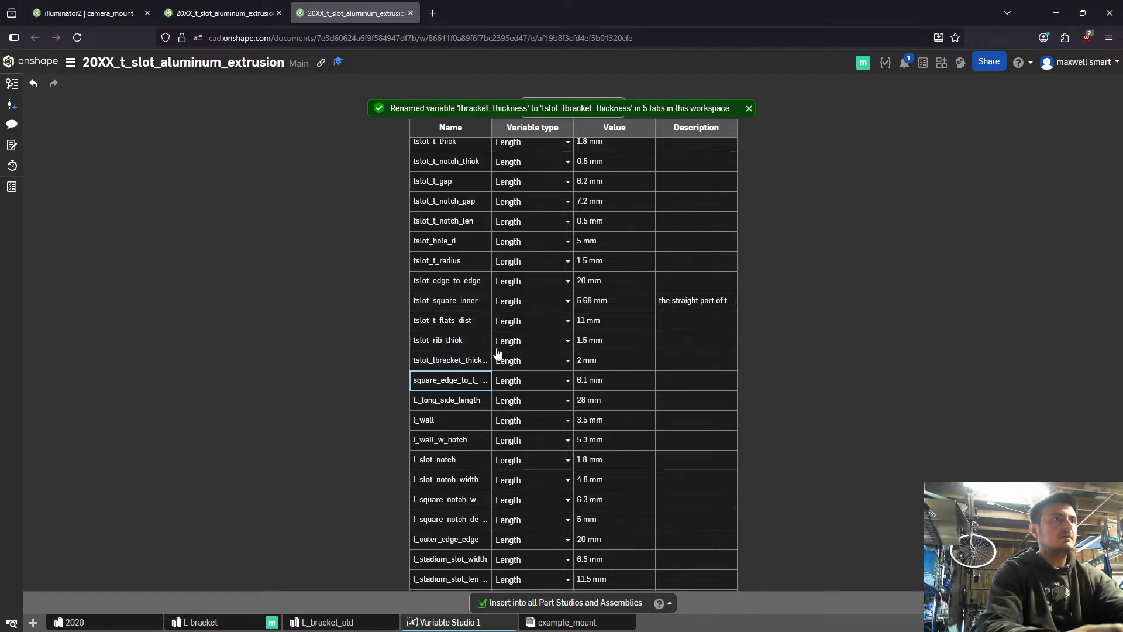
key(ctrl+v)
key(Return)
key(Return)
key(Left)
key(ctrl+v)
- Add the prefix tslot_ to the variables l_wall and l_wall_w_notch
key(Return)
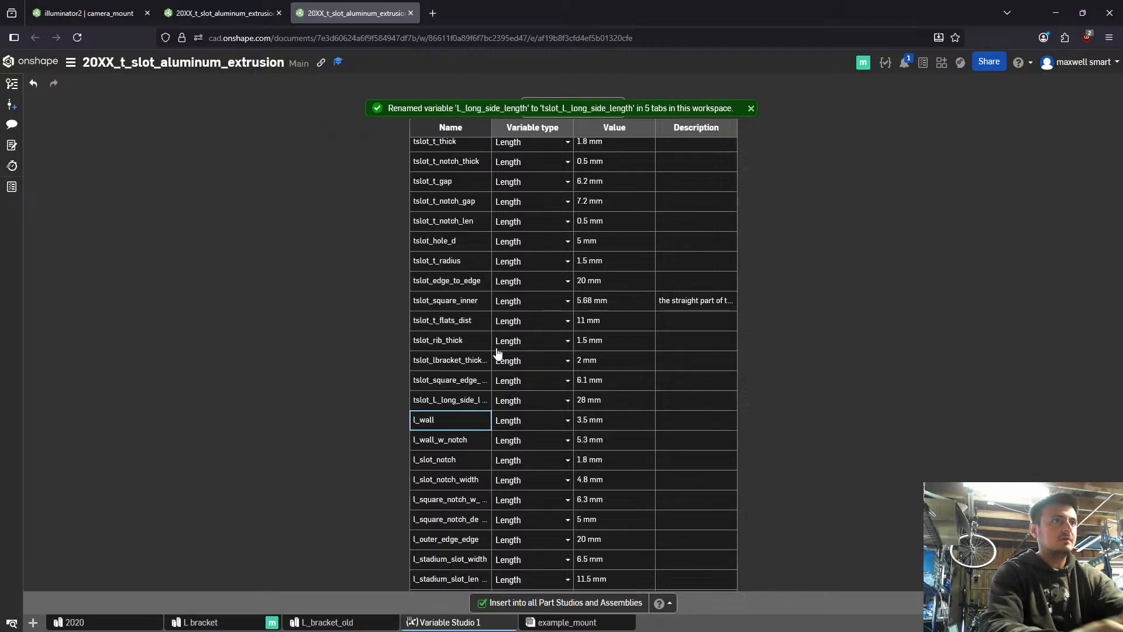
key(Return)
key(Left)
key(ctrl+v)
key(Return)
key(Return)
key(Left)
key(ctrl+v)
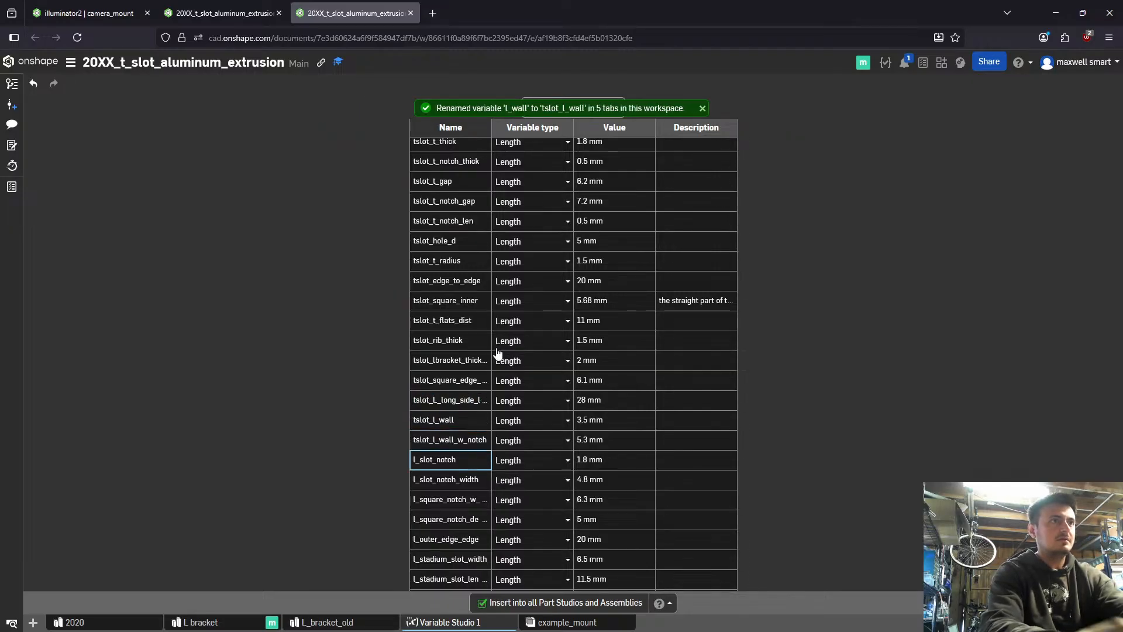
- Add the prefix tslot_ to the variables l_slot_notch and l_slot_notch_width
key(Return)
key(Return)
key(Left)
key(ctrl+v)
key(Return)
- Add the prefix tslot_ to the variables l_square_notch_w_wall_width and l_square_notch_depth
key(Return)
key(Left)
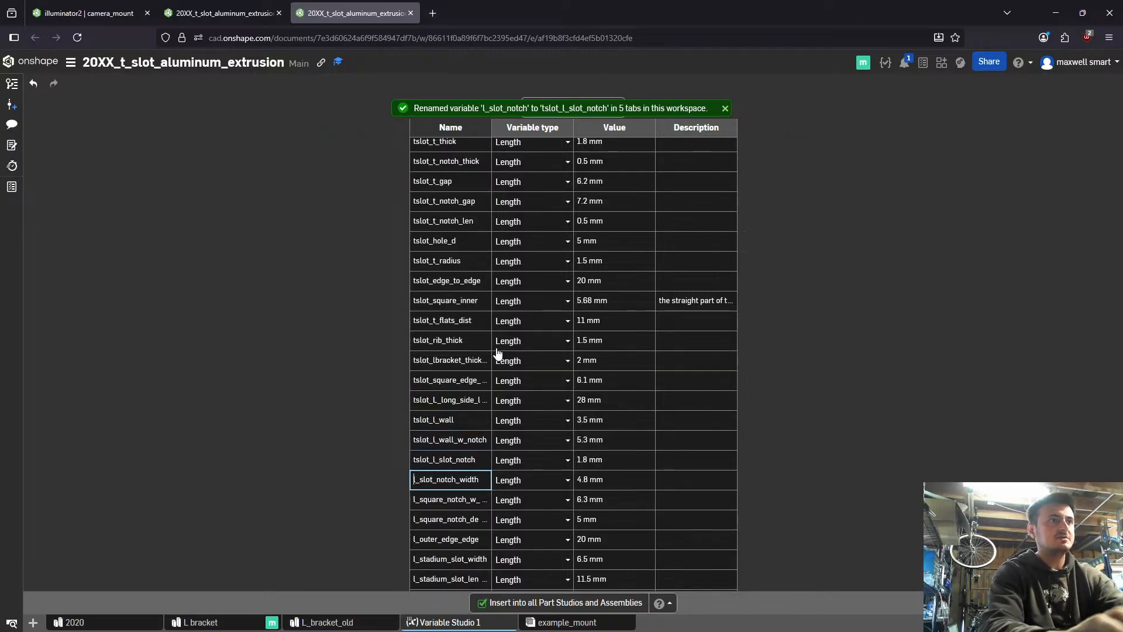
key(ctrl+v)
key(Return)
key(Return)
key(Left)
key(ctrl+v)
key(Return)
- Add the prefix tslot_ to the variables l_outer_edge_edge and l_stadium_slot_width
key(Return)
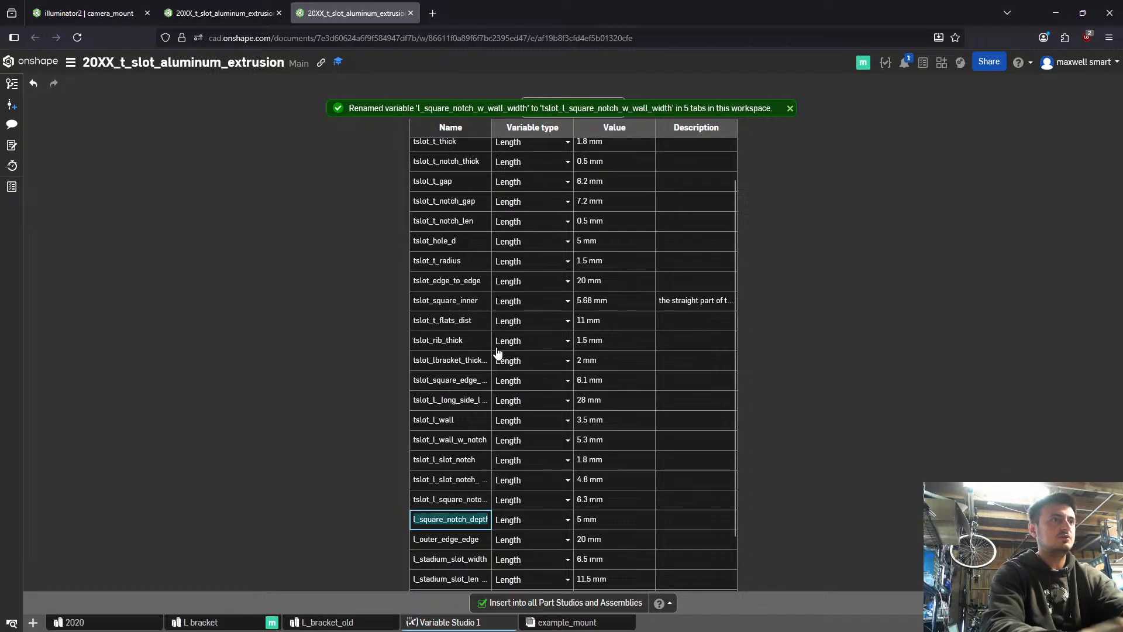
key(Left)
key(ctrl+v)
key(Return)
key(Return)
key(Left)
key(ctrl+v)
key(Return)
key(Return)
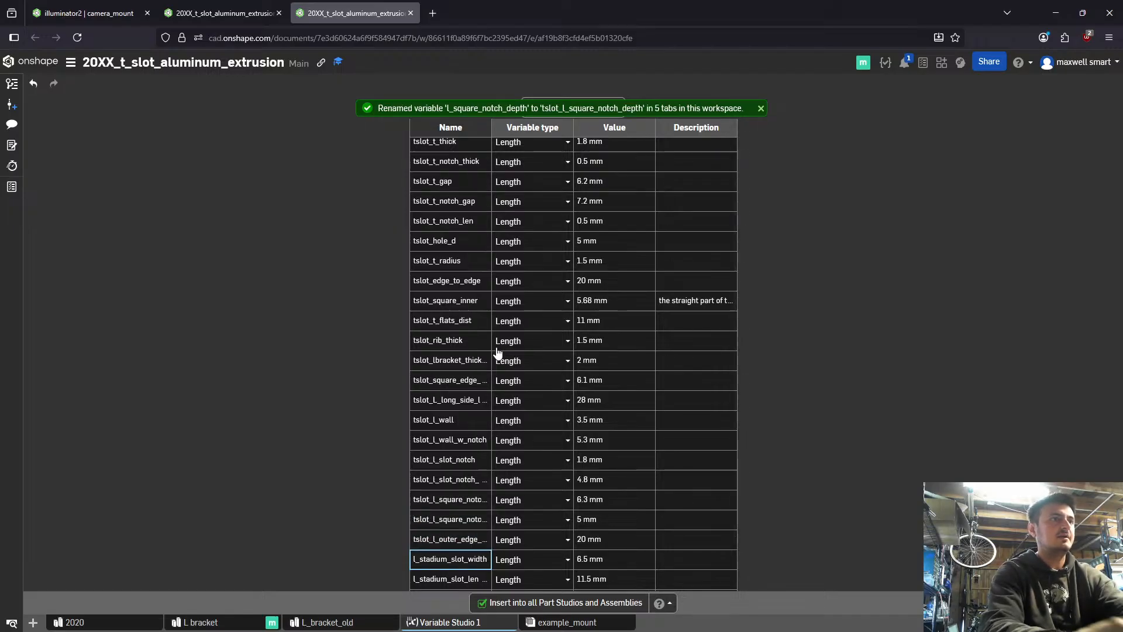
key(Left)
key(ctrl+v)
- Add the prefix tslot_ to the variables l_stadium_slot_length and l_stadium_radius
key(Return)
key(Return)
key(Left)
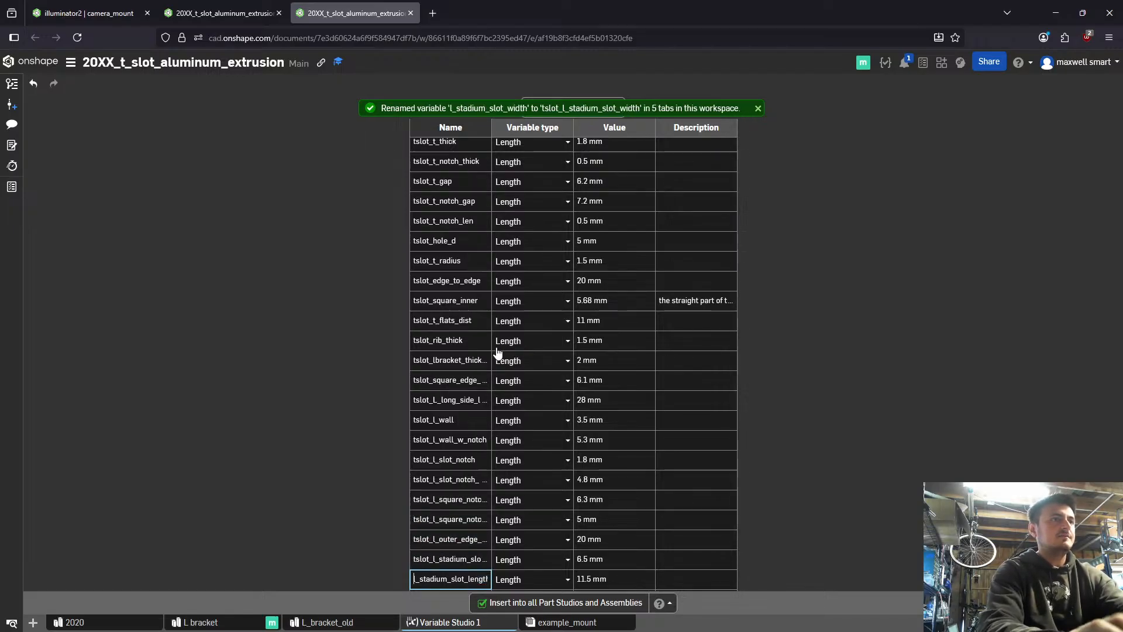
key(ctrl+v)
key(Return)
key(Return)
key(Left)
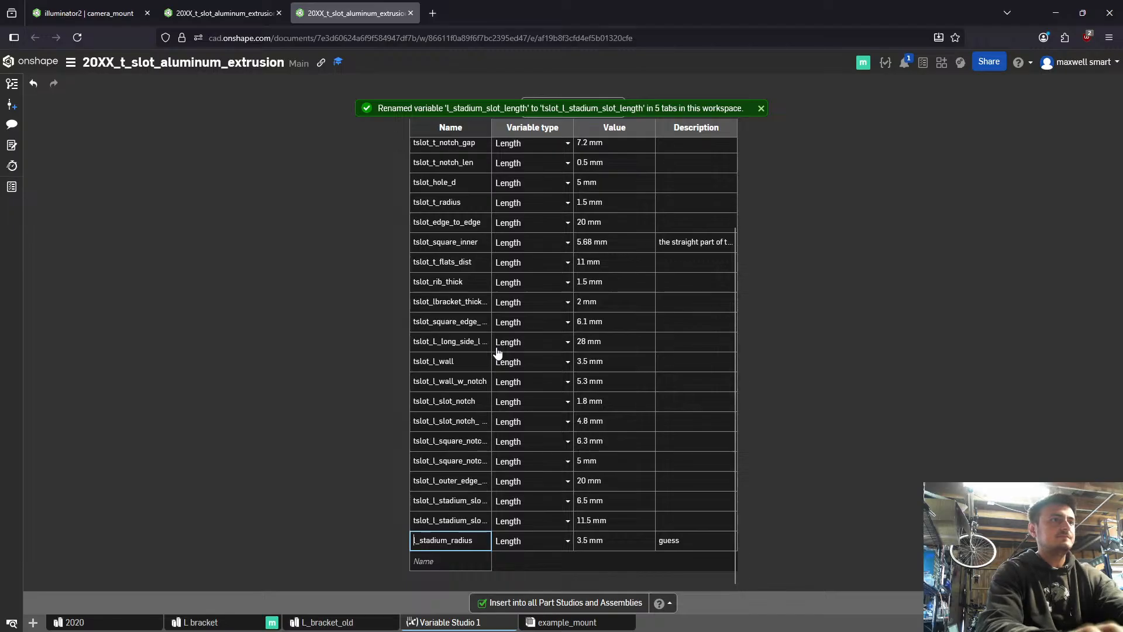
key(ctrl+v)
key(Return)
key(Return)
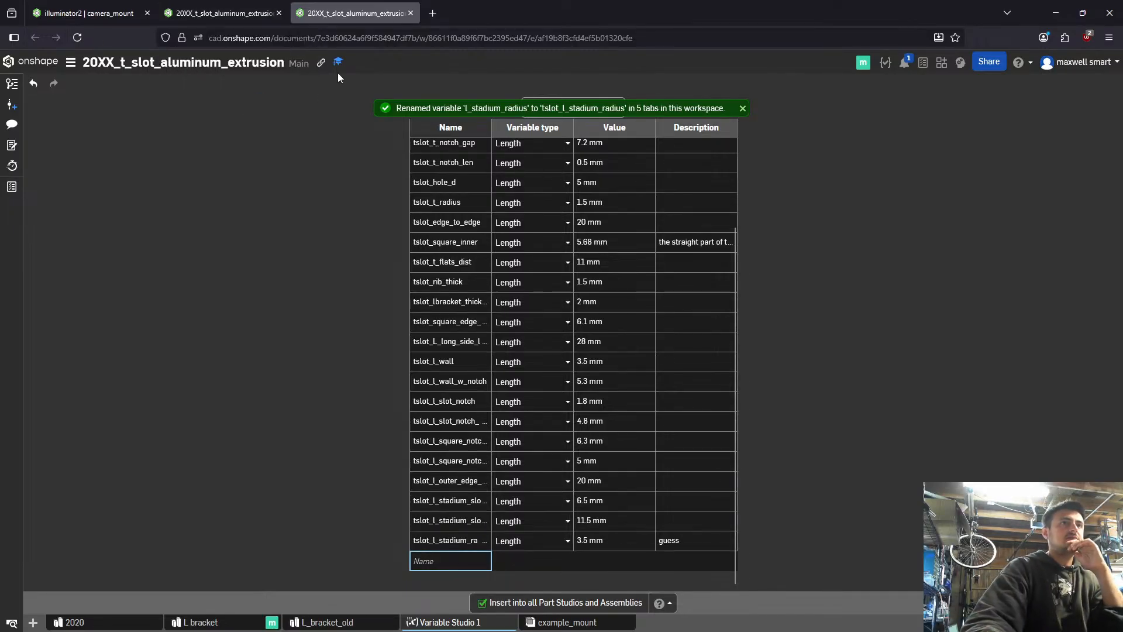
- Create a new version of the 20XX_t_slot_aluminum_extrusion document from Main
click(244, 13)
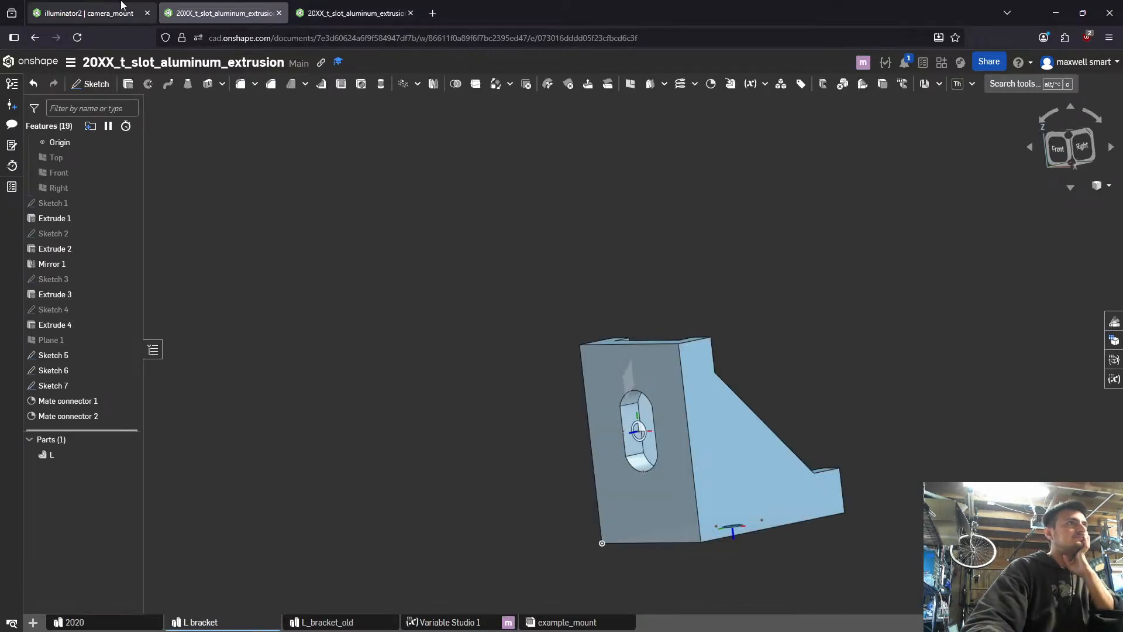
click(88, 13)
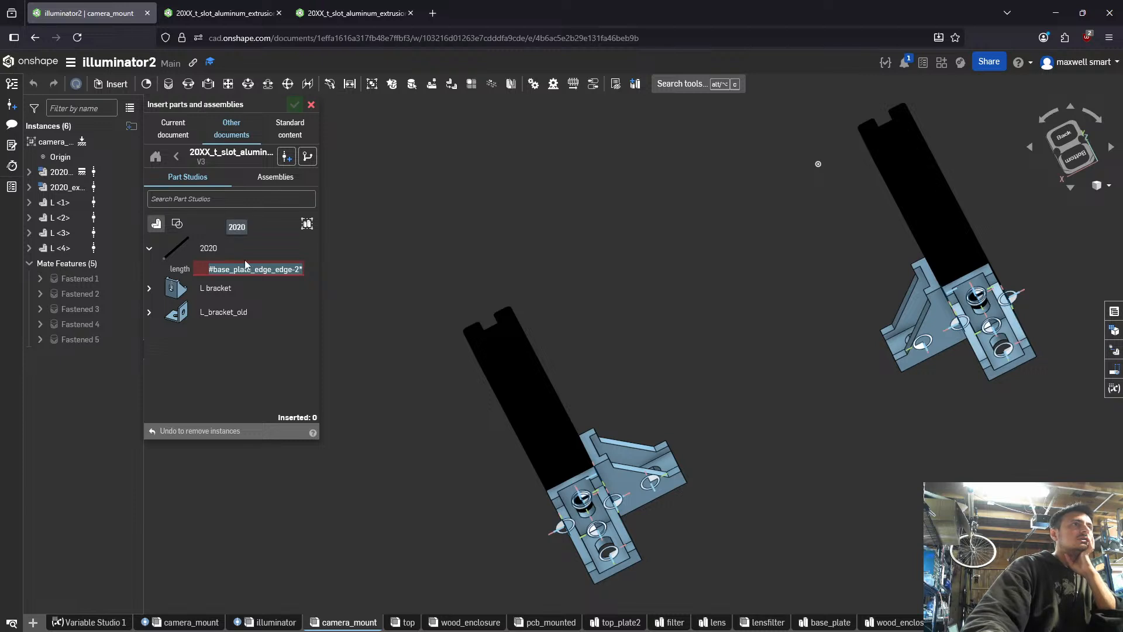
mouse_move(252, 271)
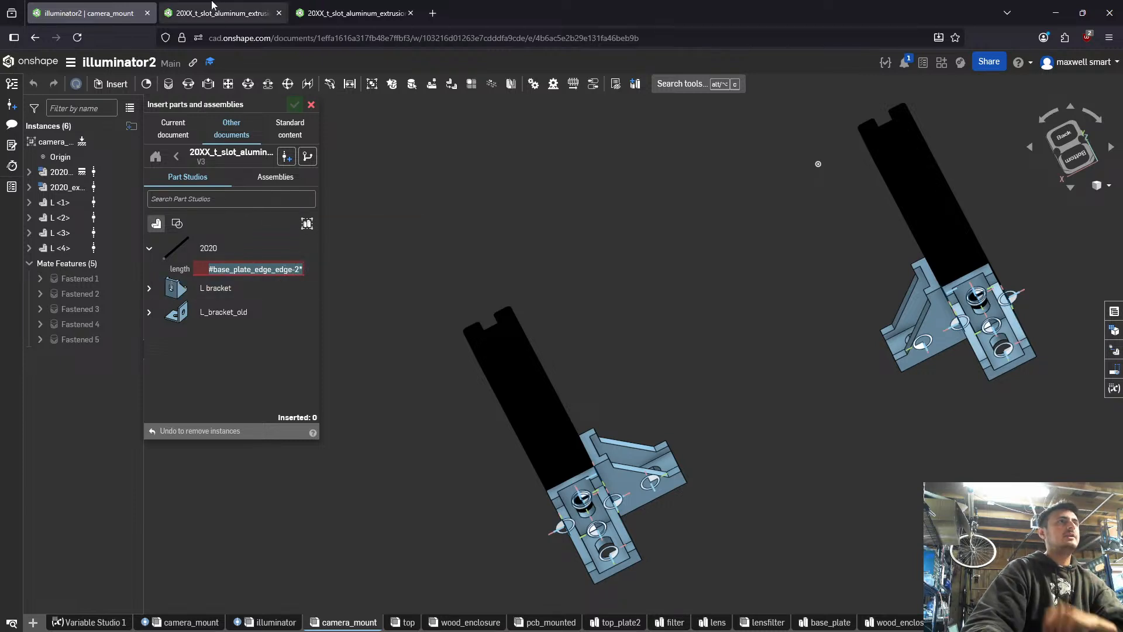
click(266, 12)
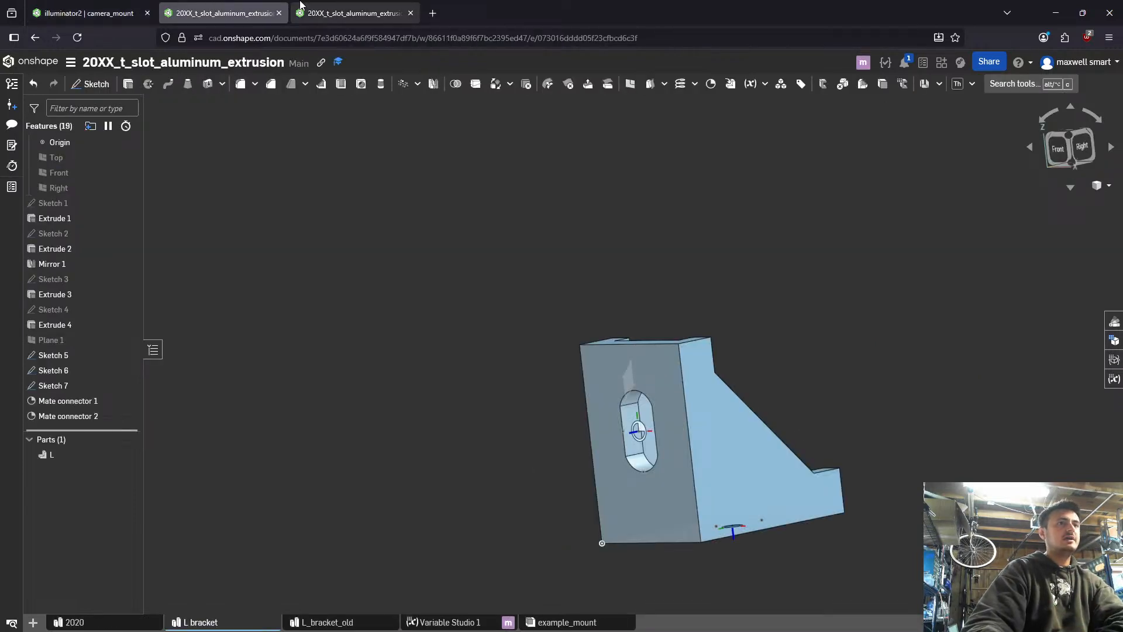
click(12, 104)
click(620, 237)
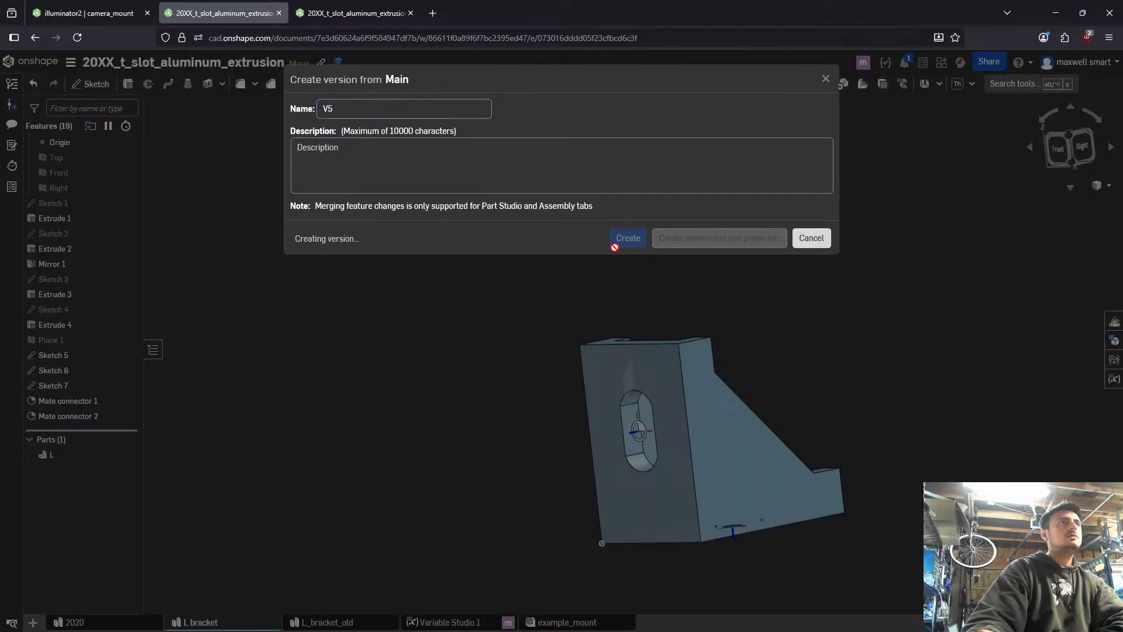
- Open illuminator2's Variable Studio 1 in its own browser tab placed first, and close the LibreOffice what's-new page
click(88, 13)
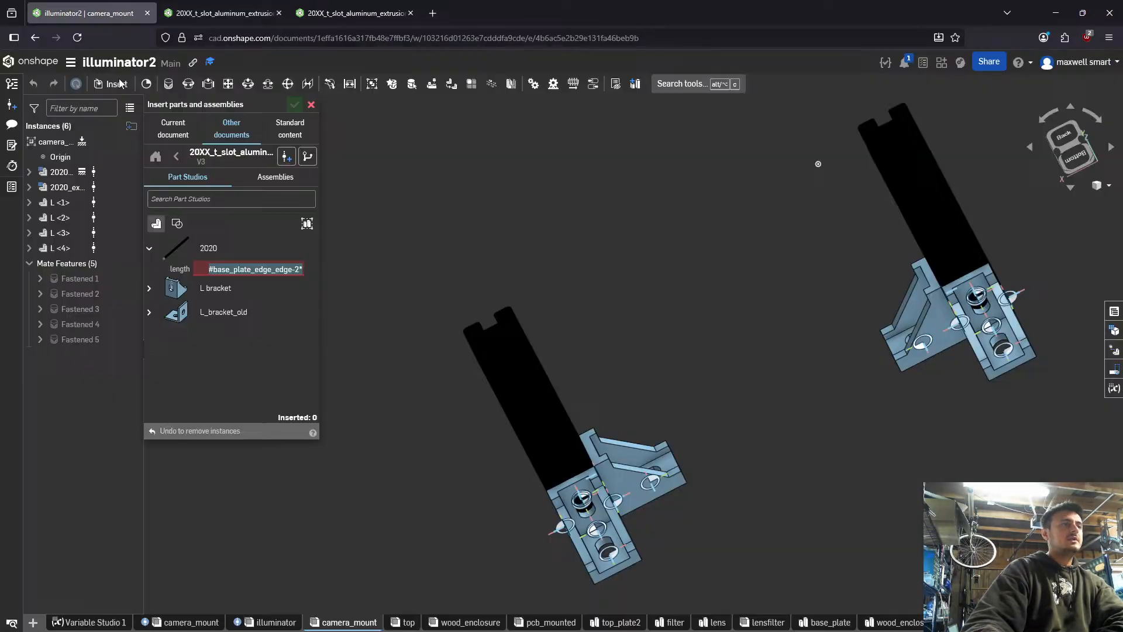
right_click(108, 618)
click(64, 543)
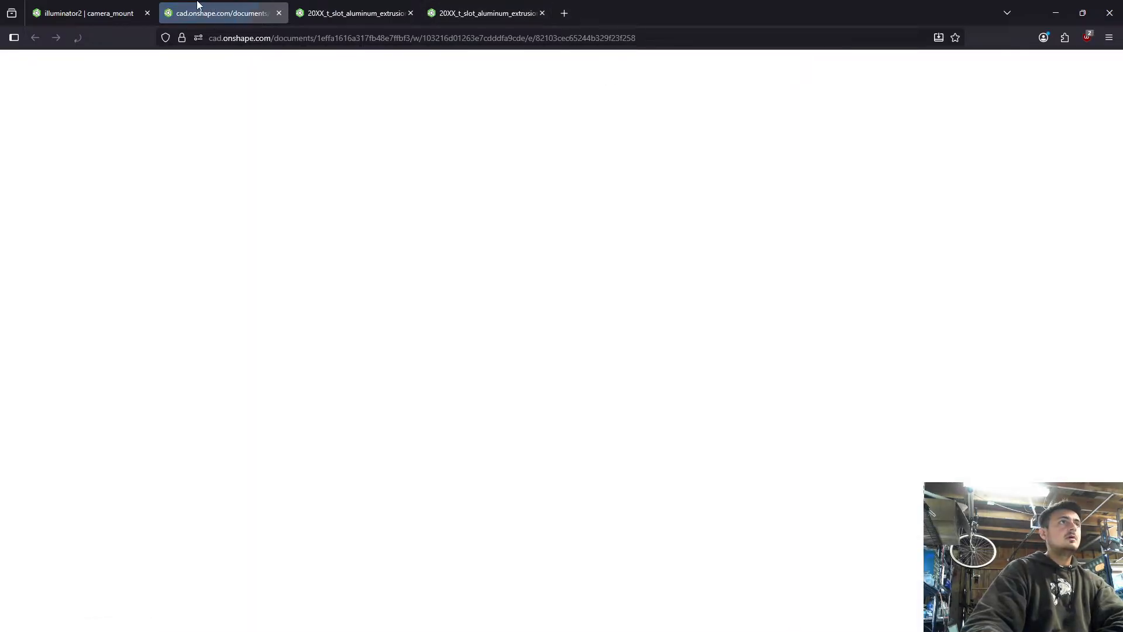
drag(198, 4, 90, 12)
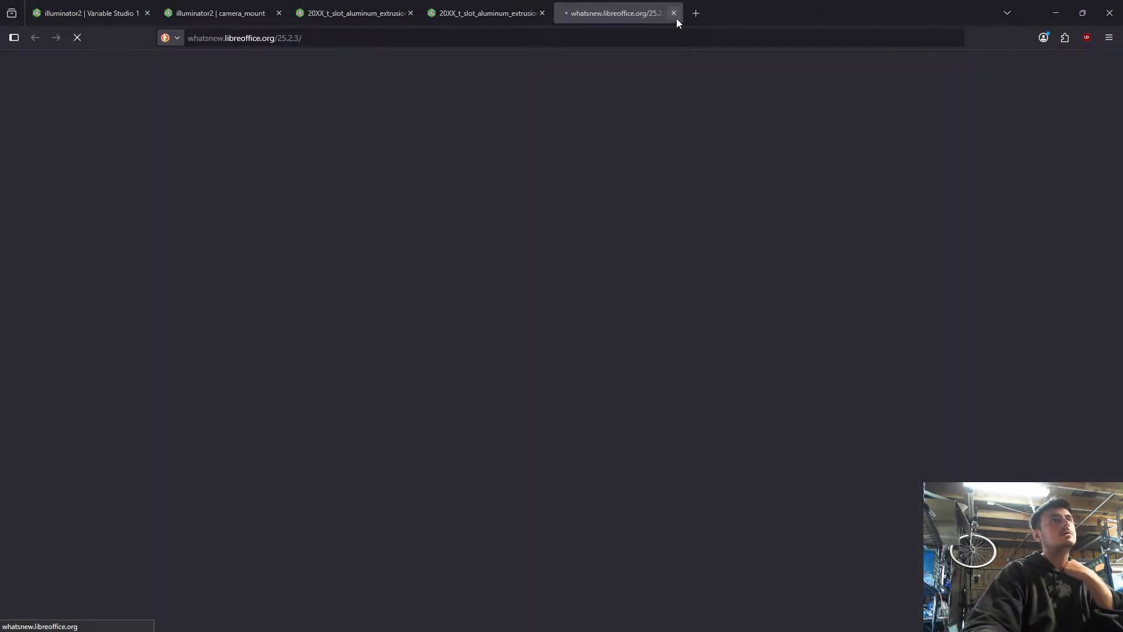
click(677, 19)
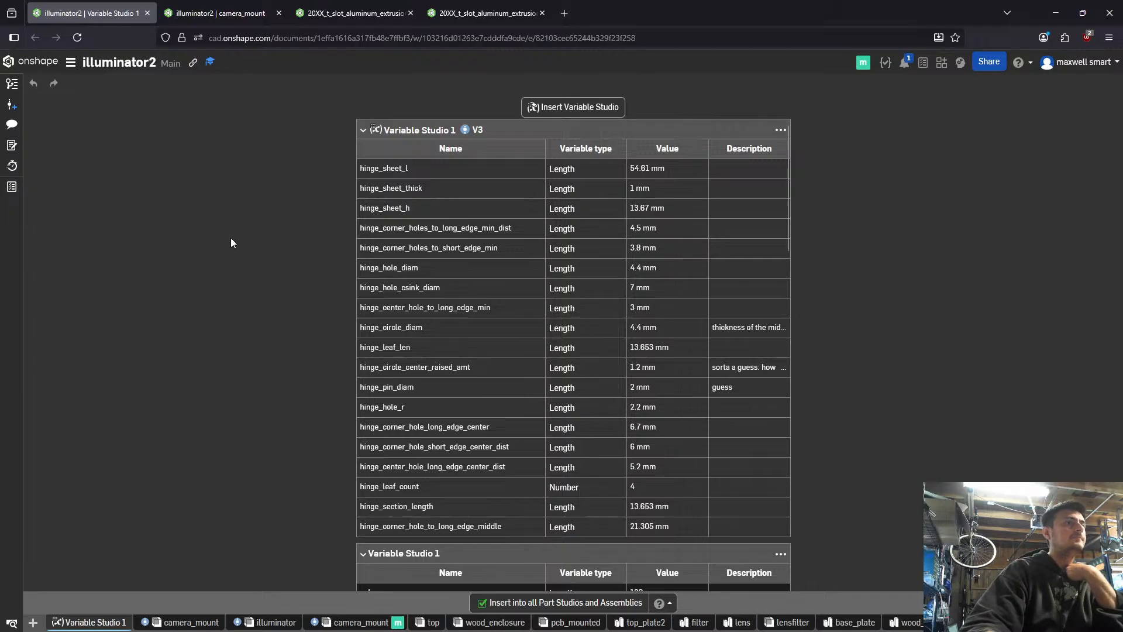
- Insert Variable Studio 1 from version V5 of the 20XX_t_slot_aluminum_extrusion document into illuminator2's Variable Studio 1
click(592, 107)
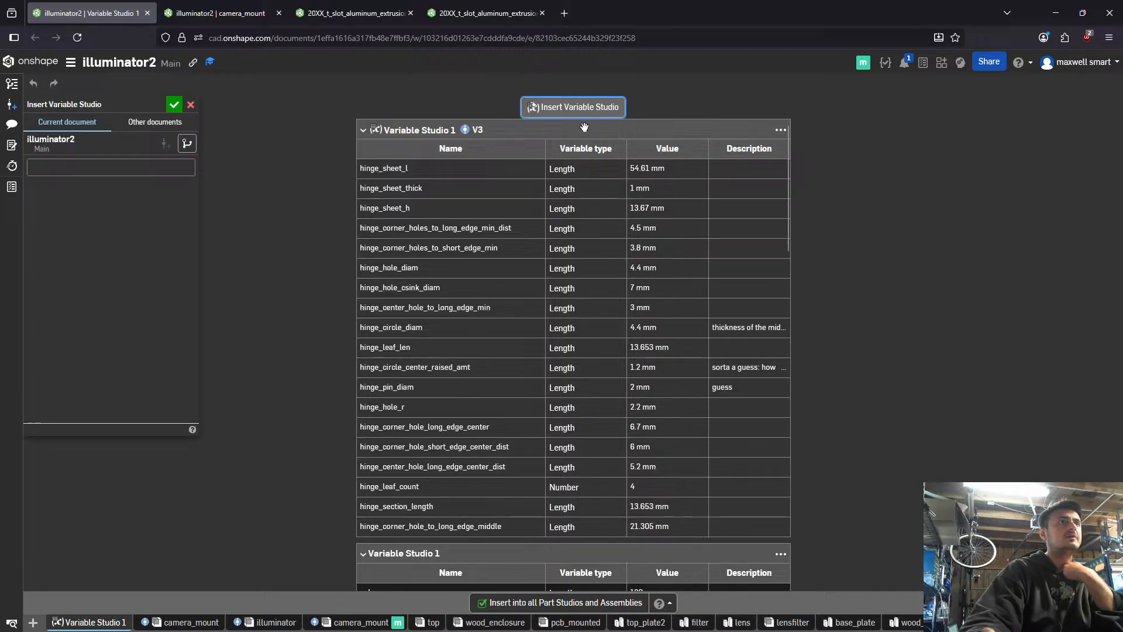
click(121, 124)
click(87, 167)
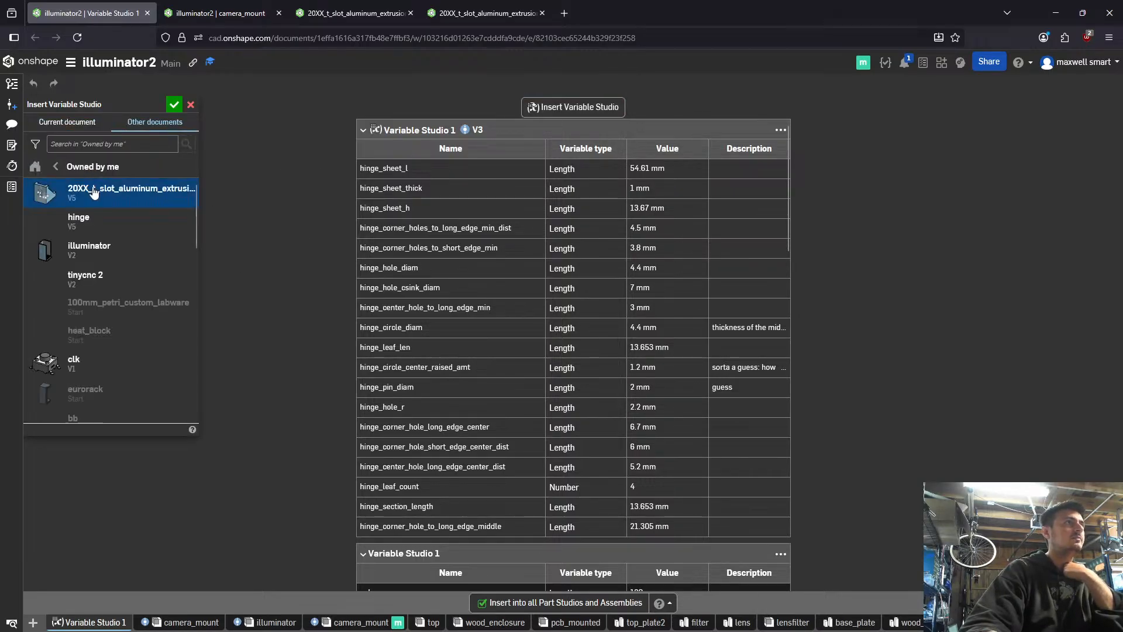
click(95, 202)
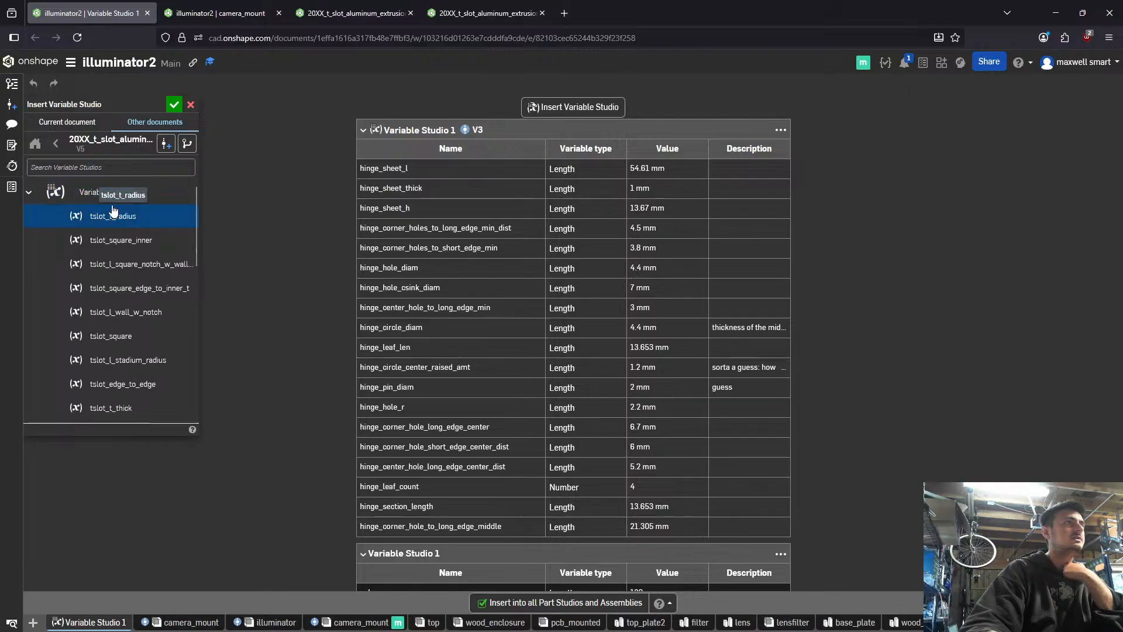
scroll(102, 252, down, 5)
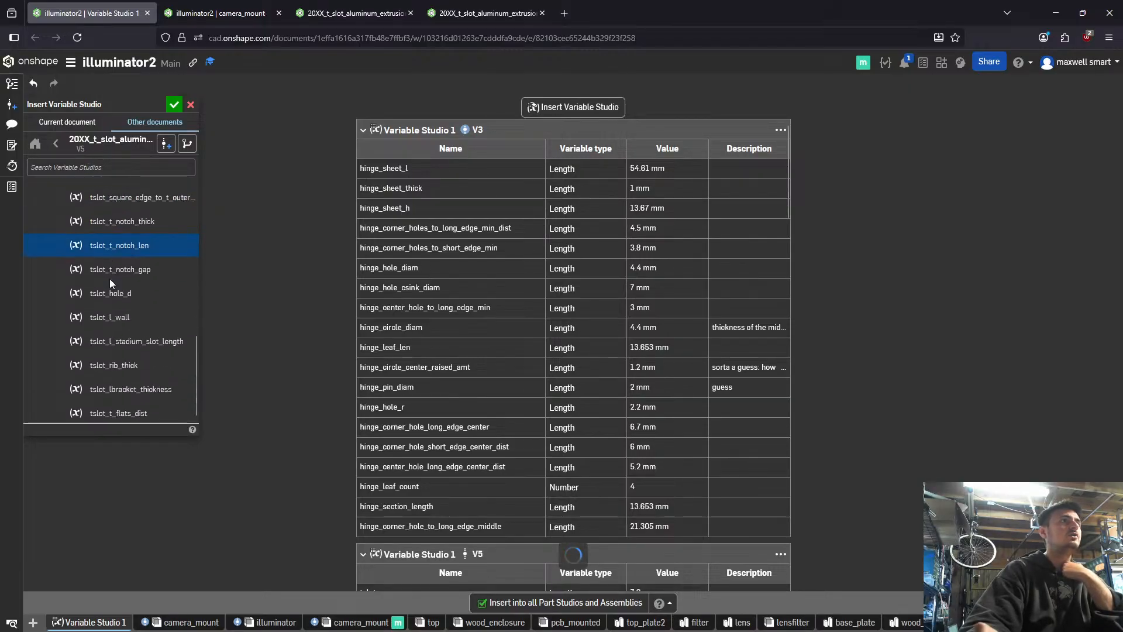
- Review the tslot_ variables against illuminator2's existing variable tables and finish inserting the linked Variable Studio
scroll(115, 270, up, 3)
scroll(114, 254, down, 3)
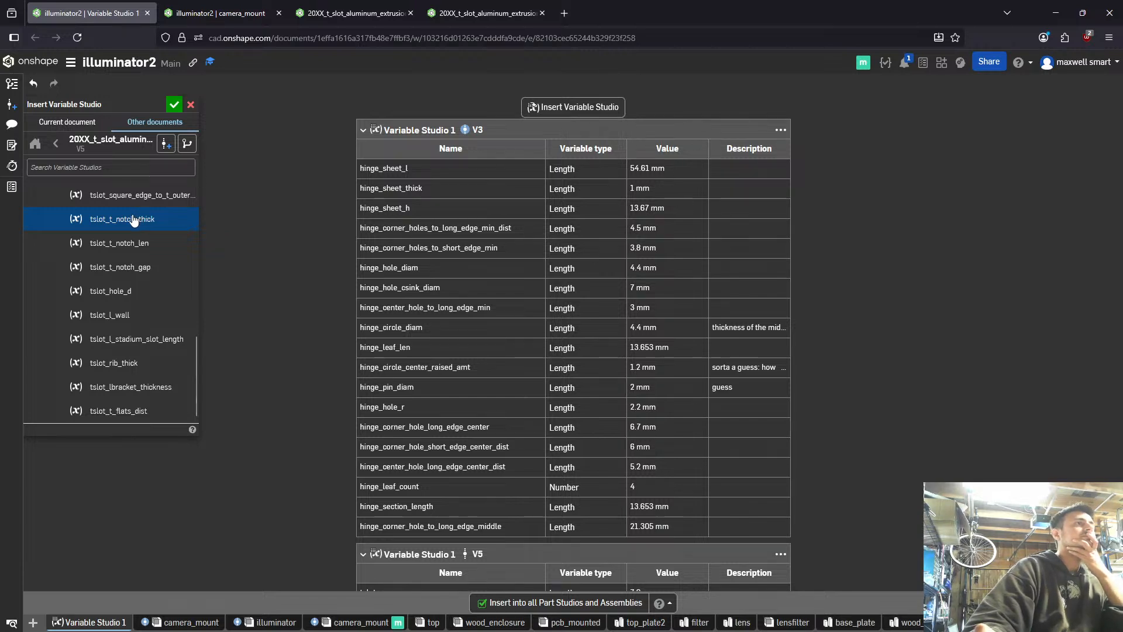
scroll(134, 220, up, 3)
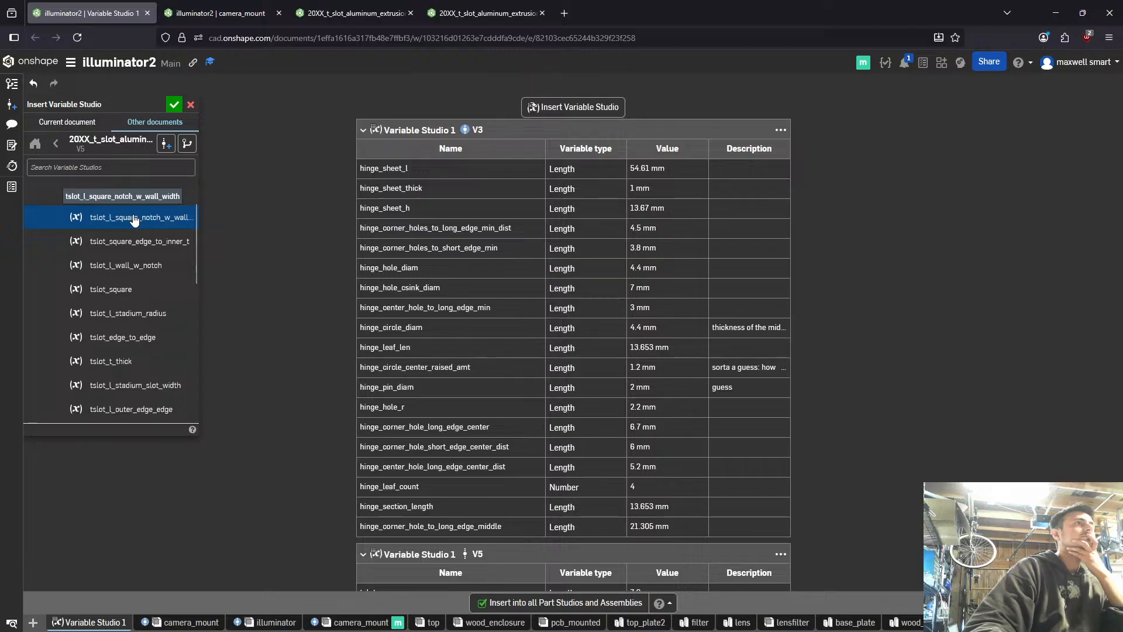
scroll(133, 220, up, 2)
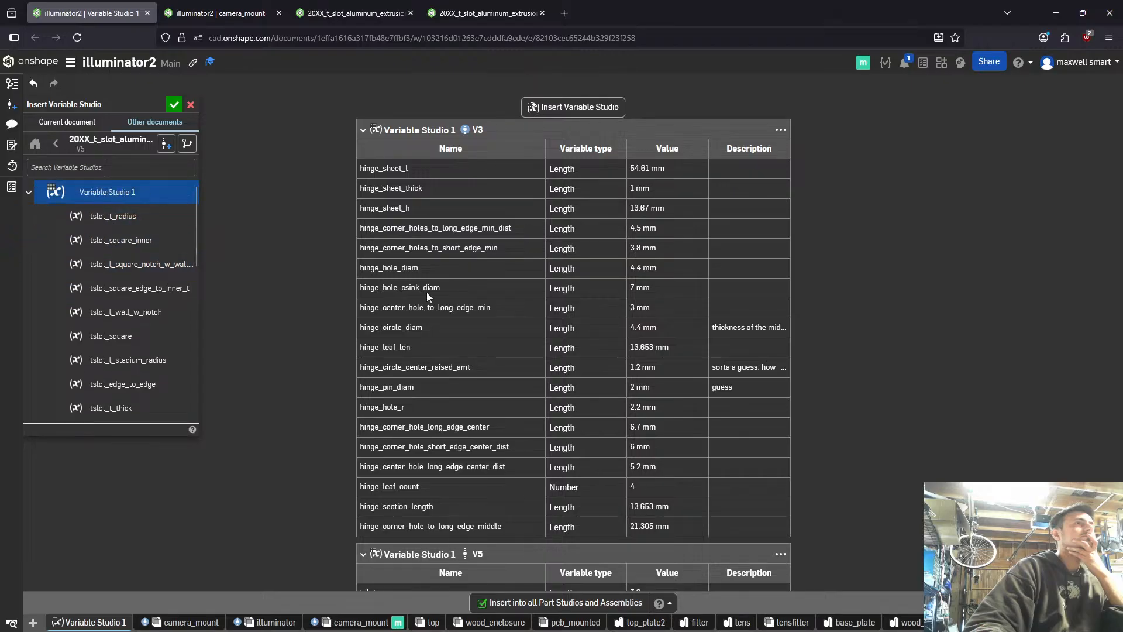
scroll(491, 313, down, 10)
scroll(479, 319, down, 5)
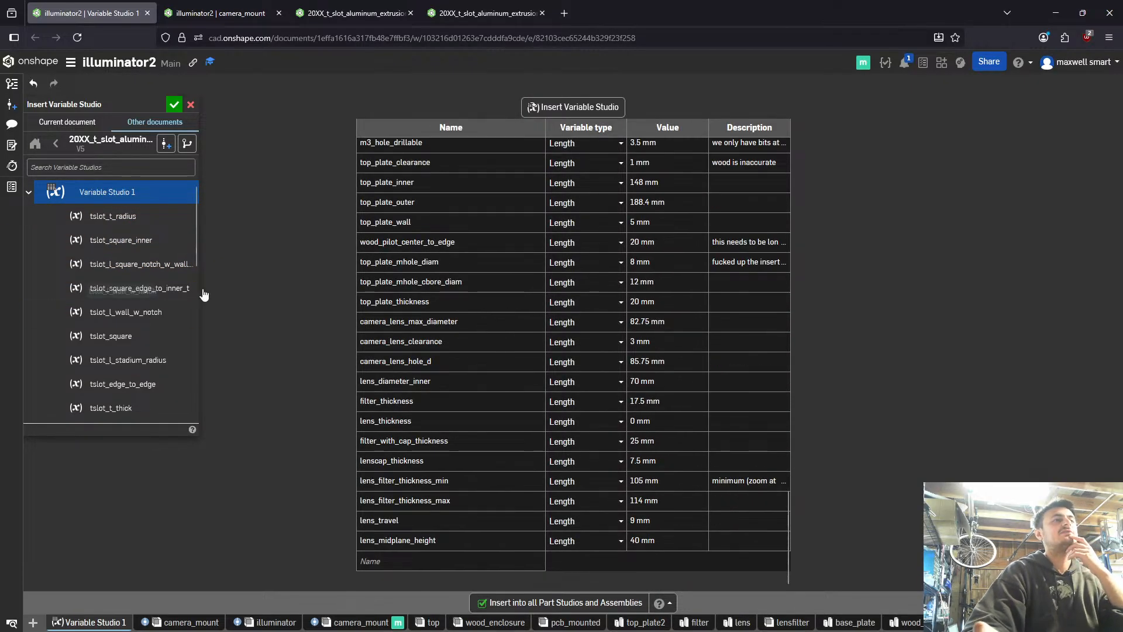
scroll(451, 265, up, 20)
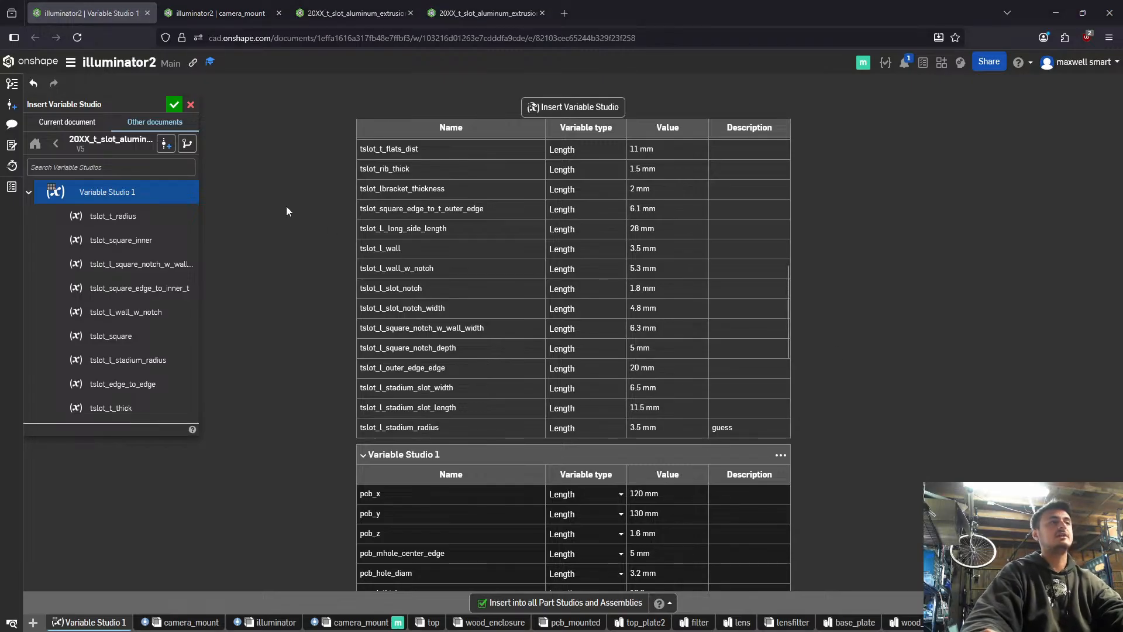
scroll(421, 238, down, 15)
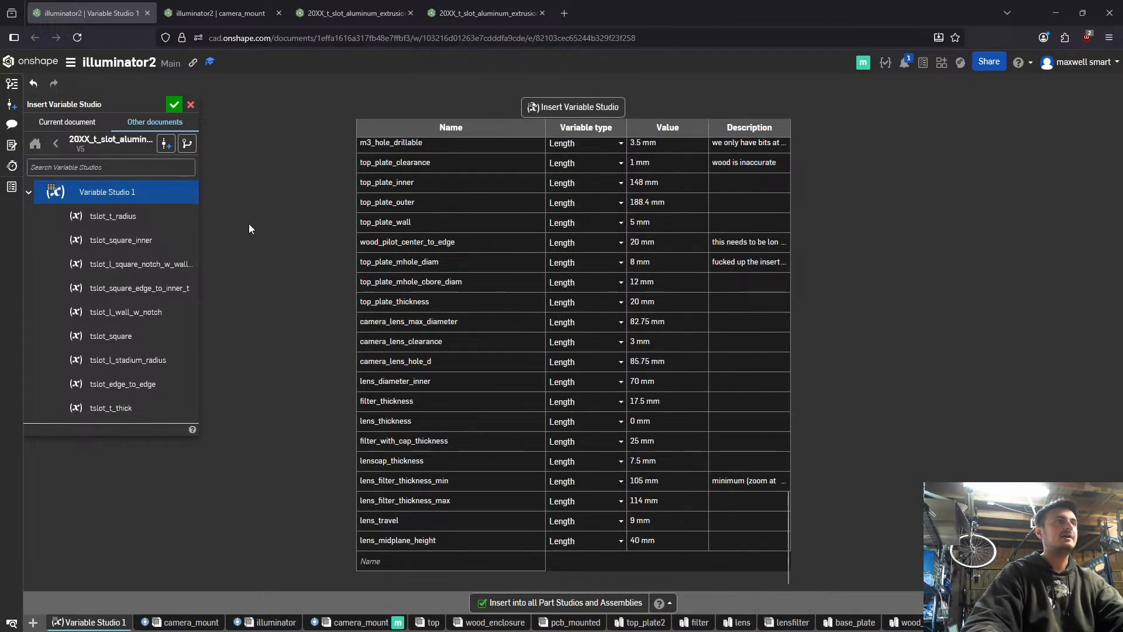
click(174, 104)
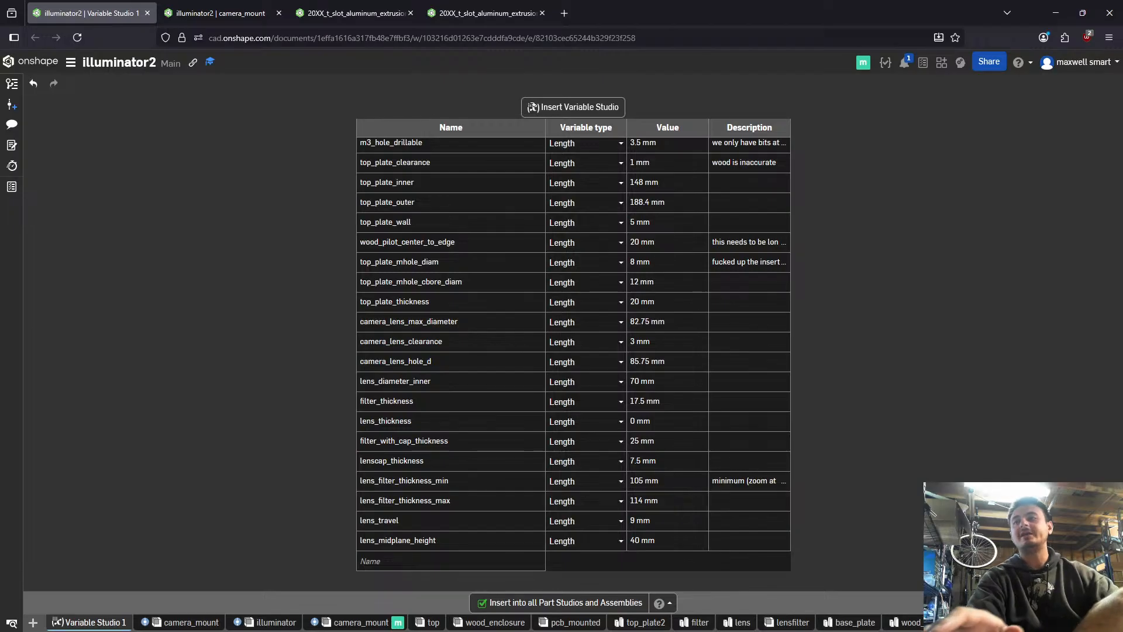
- In the camera_mount assembly, insert a 2020_extrusion with length #base_plate_edge_edge-2*#tslot_edge_to_edge and place it between the two existing extrusions
click(257, 7)
drag(303, 269, 256, 268)
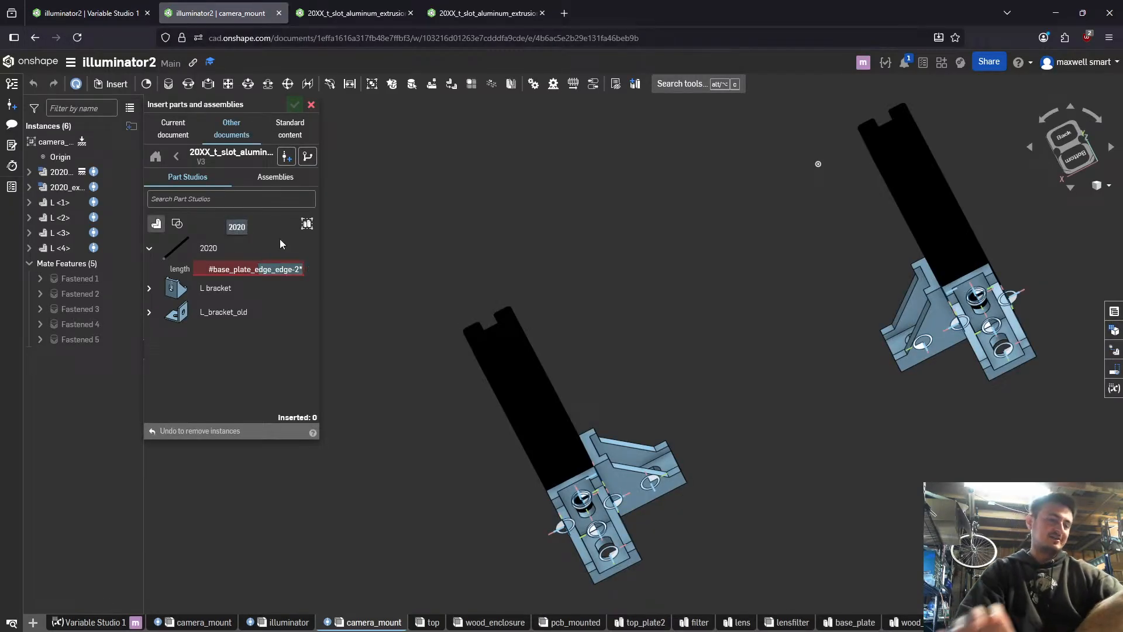
key(ctrl+a)
key(BackSpace)
text(#ba)
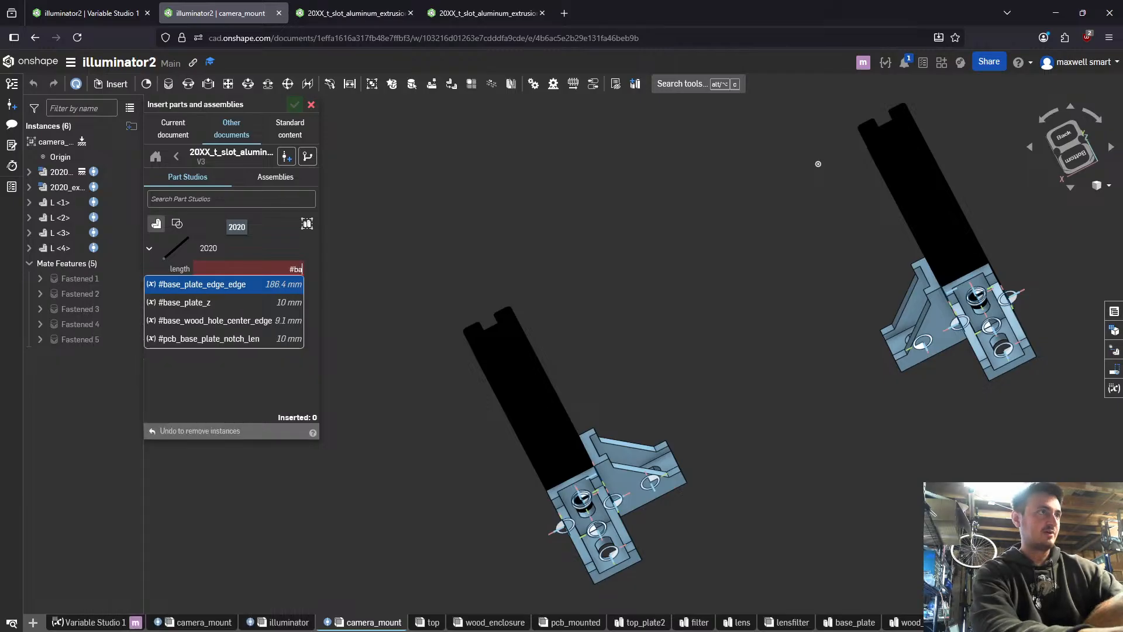
key(Return)
text(-2)
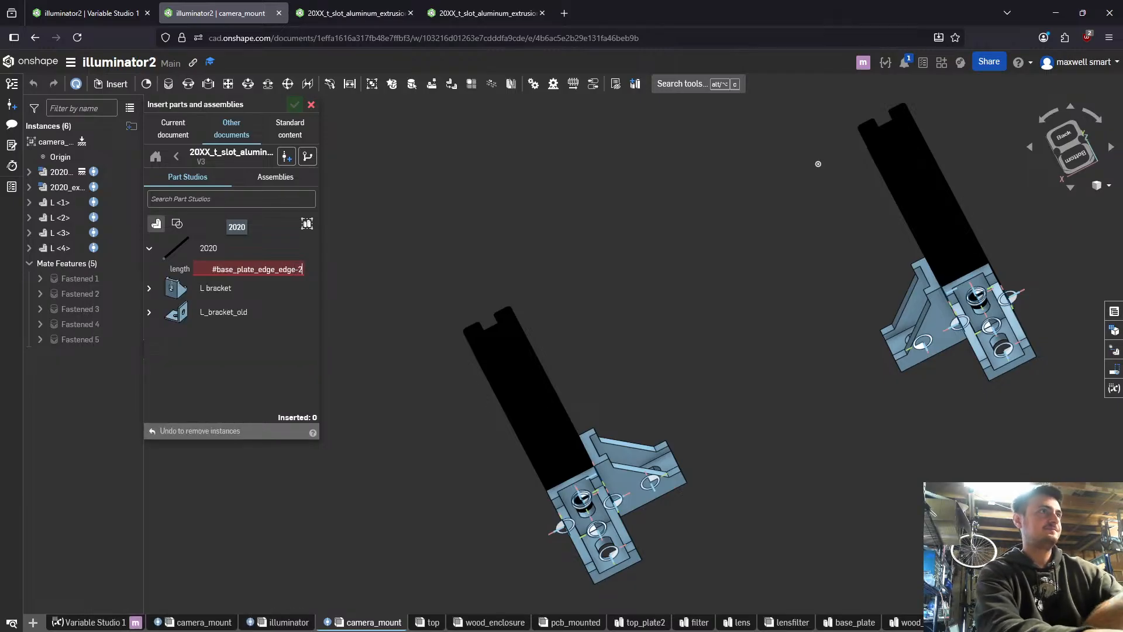
text(*t_slo)
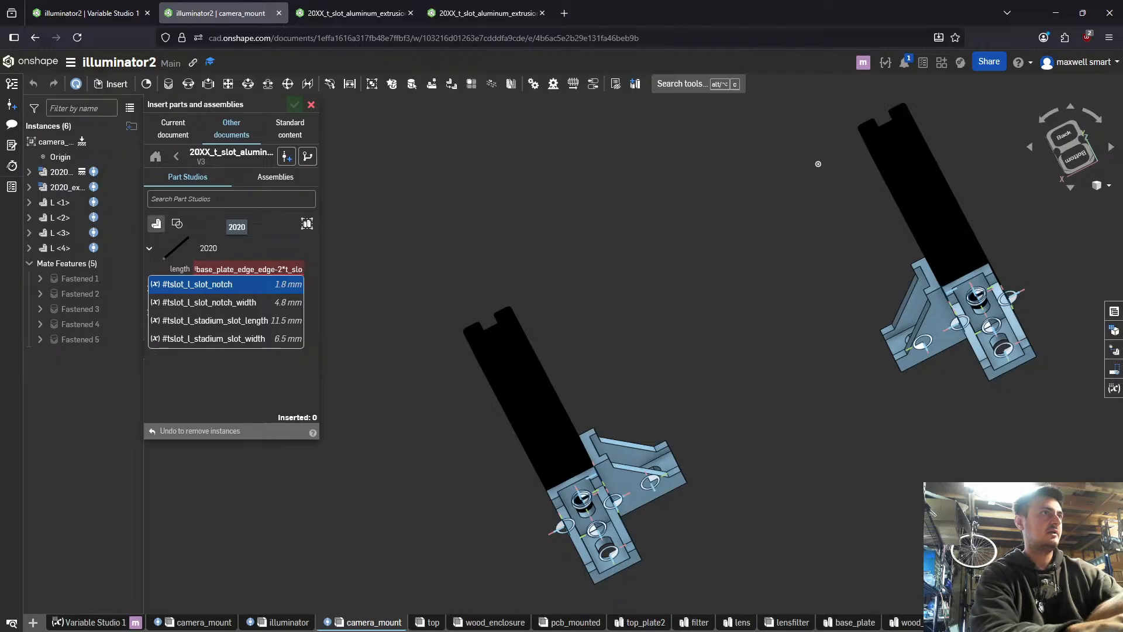
key(BackSpace)
key(BackSpace)
key(BackSpace)
key(BackSpace)
text(slot_ed)
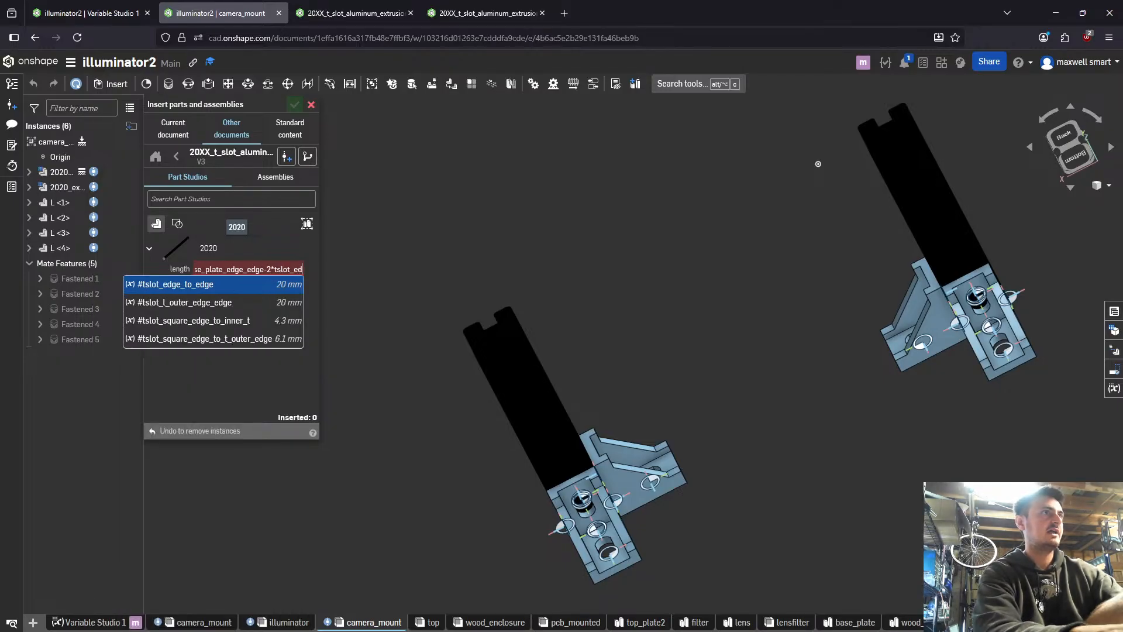
key(Return)
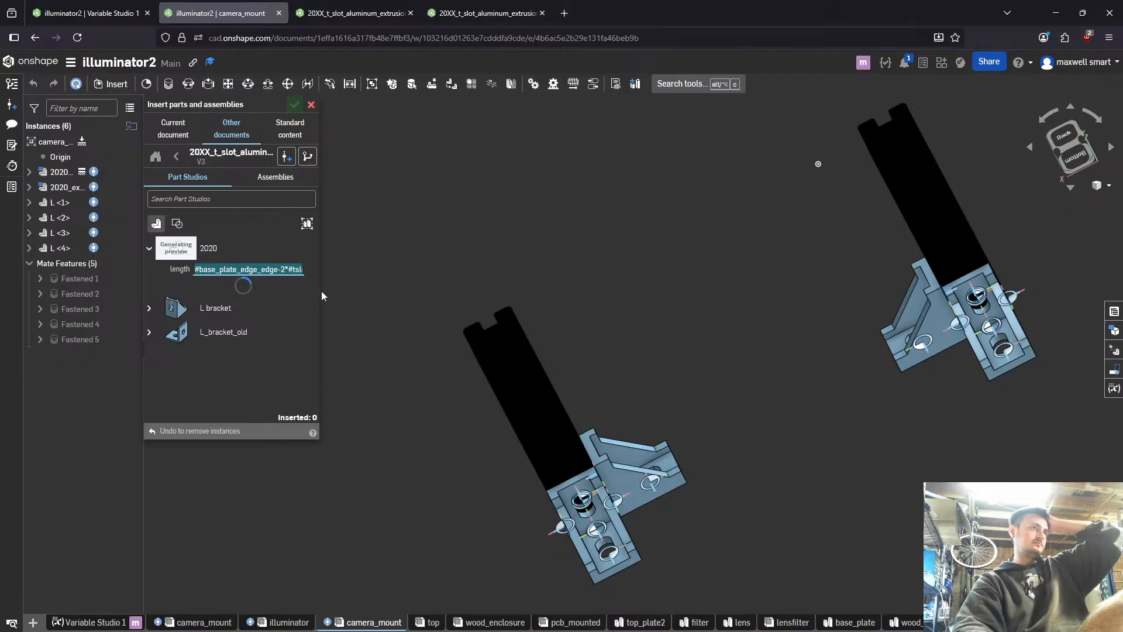
click(302, 290)
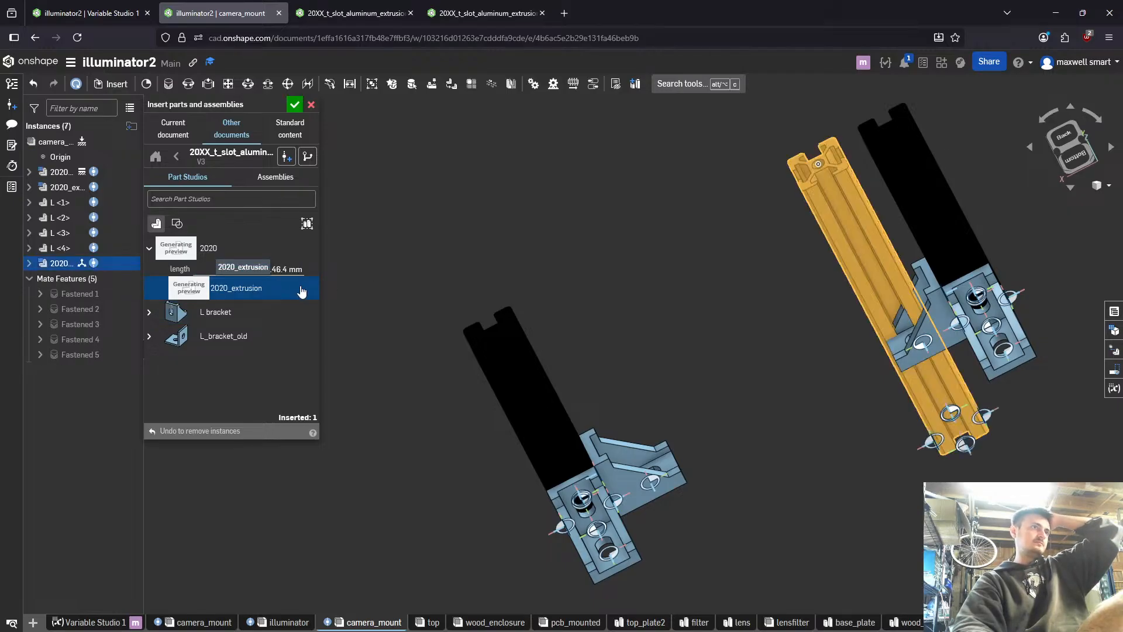
click(710, 299)
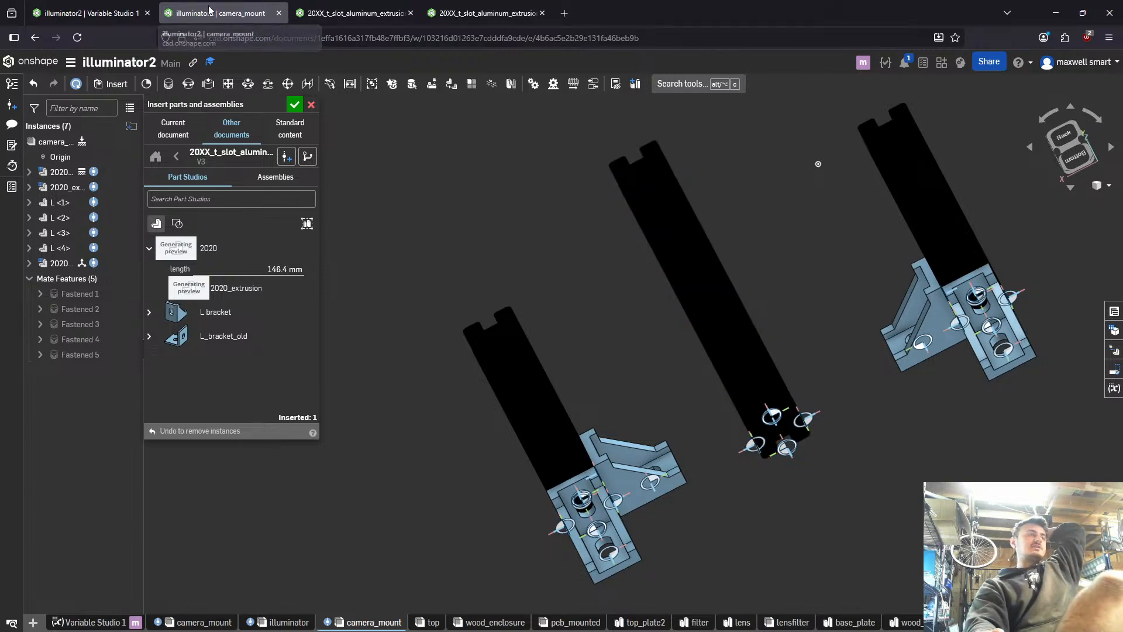
click(307, 5)
click(475, 5)
click(237, 5)
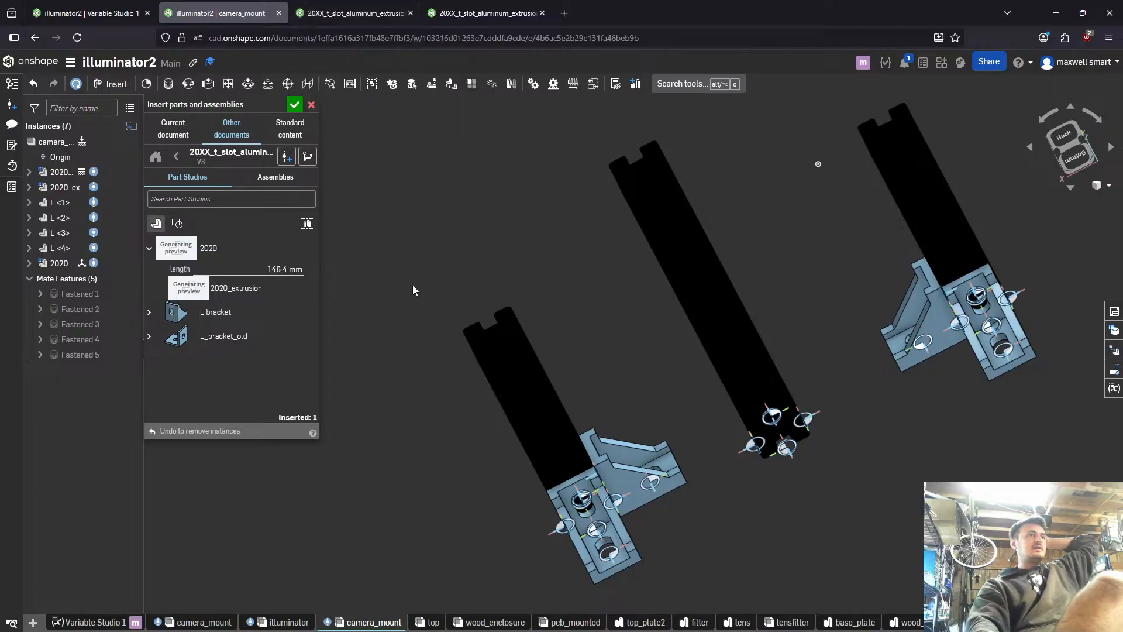
scroll(535, 325, down, 2)
scroll(533, 327, down, 1)
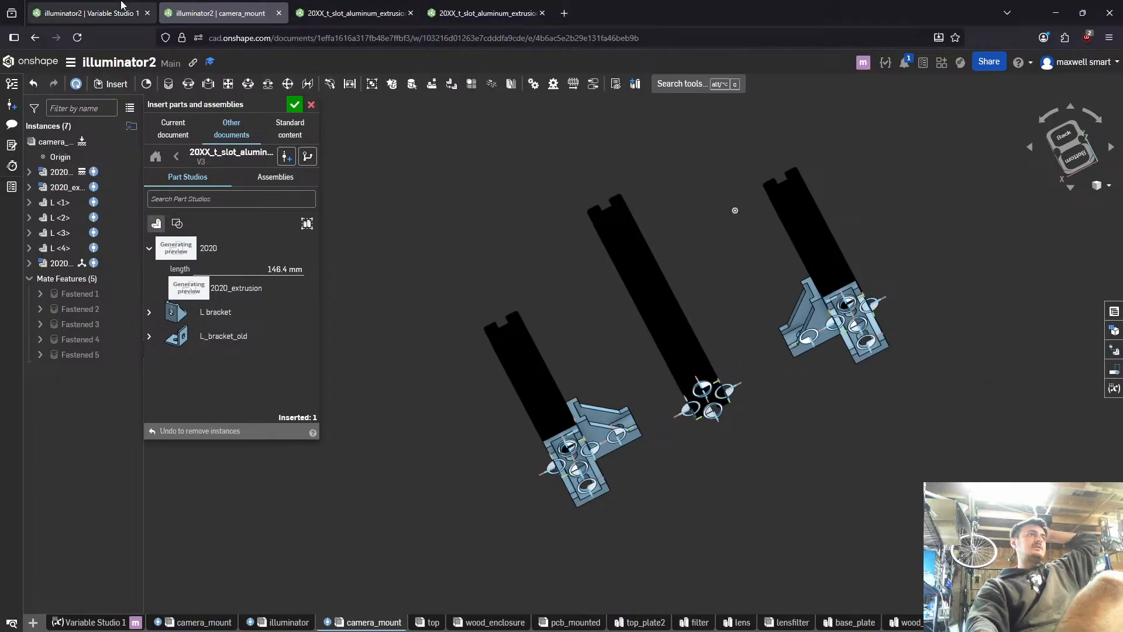
click(88, 13)
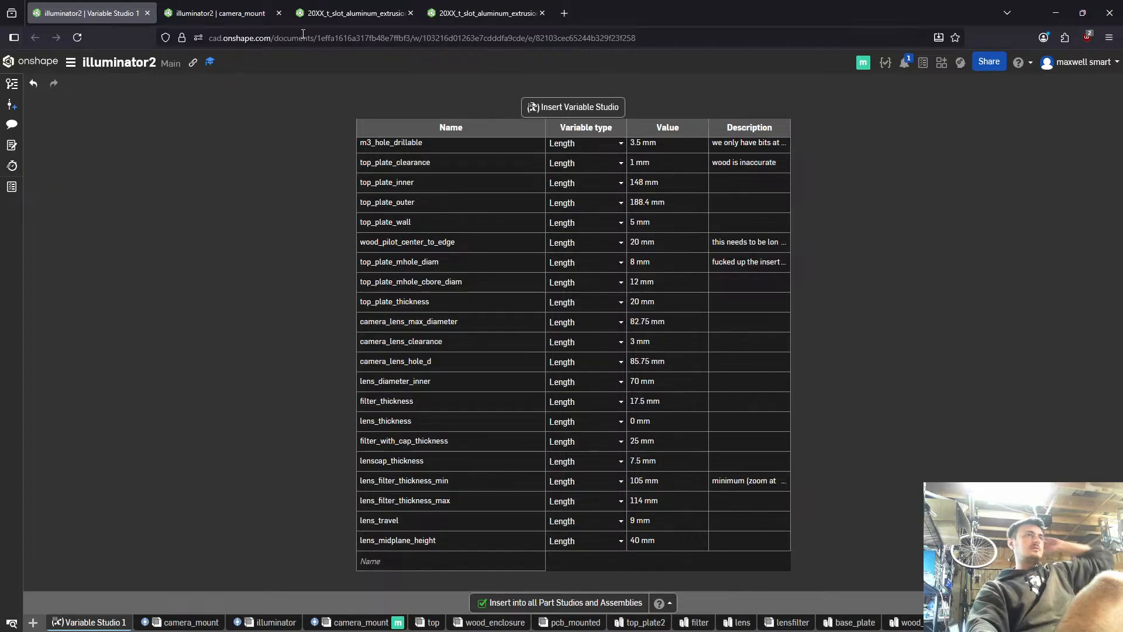
click(341, 21)
click(98, 623)
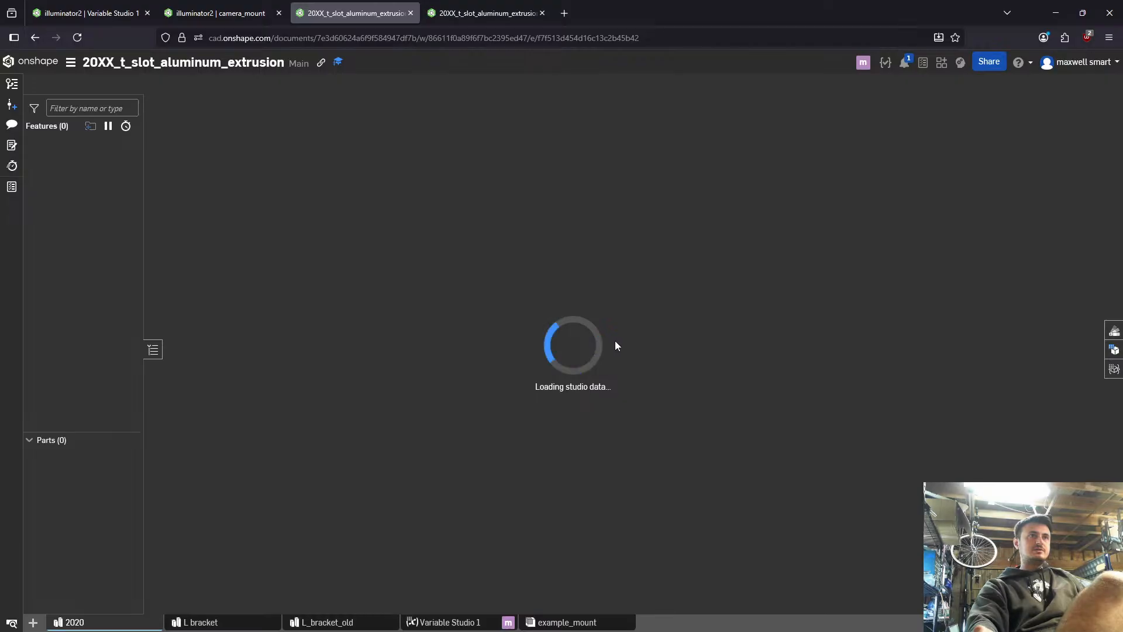
click(486, 13)
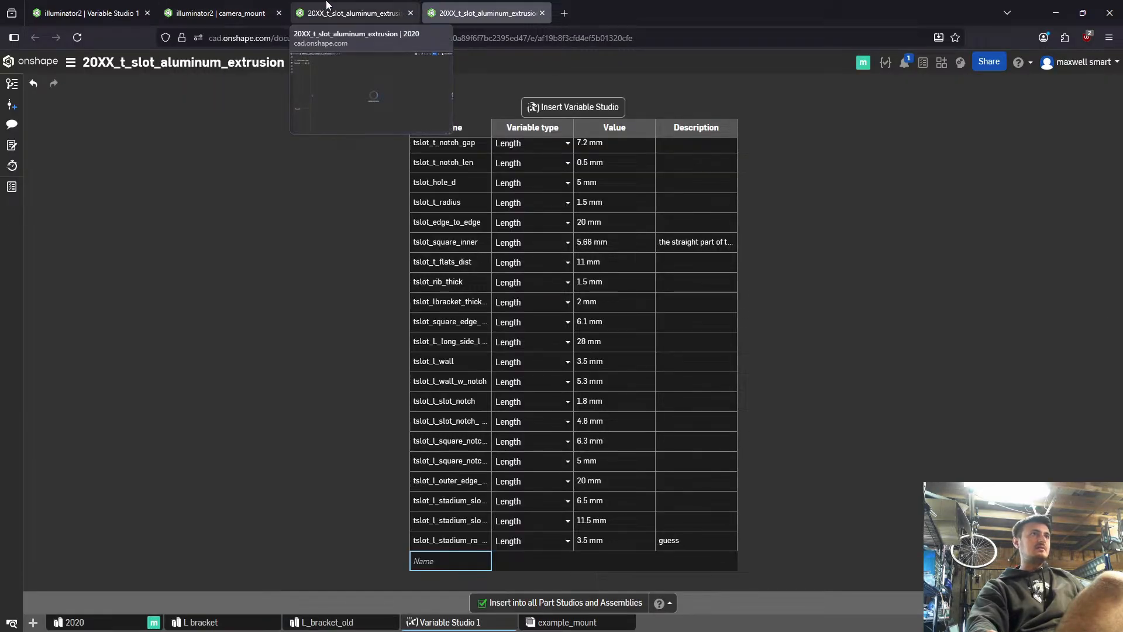
click(351, 12)
click(220, 13)
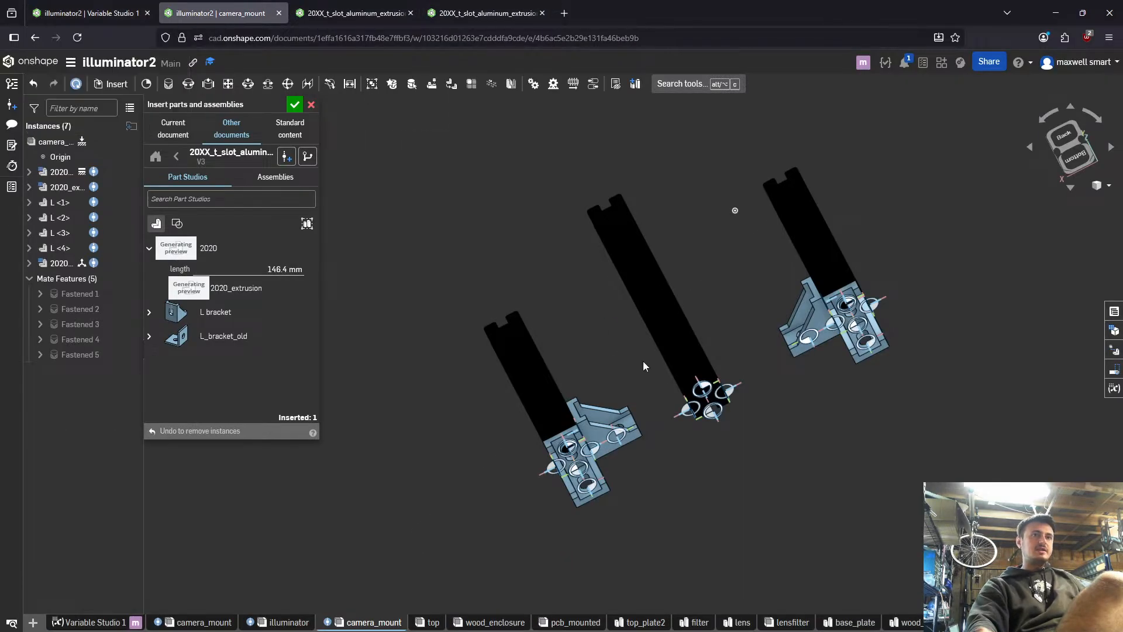
- Close the LibreOffice what's-new page and return to the camera_mount assembly
scroll(645, 360, up, 4)
right_drag(645, 362, 683, 319)
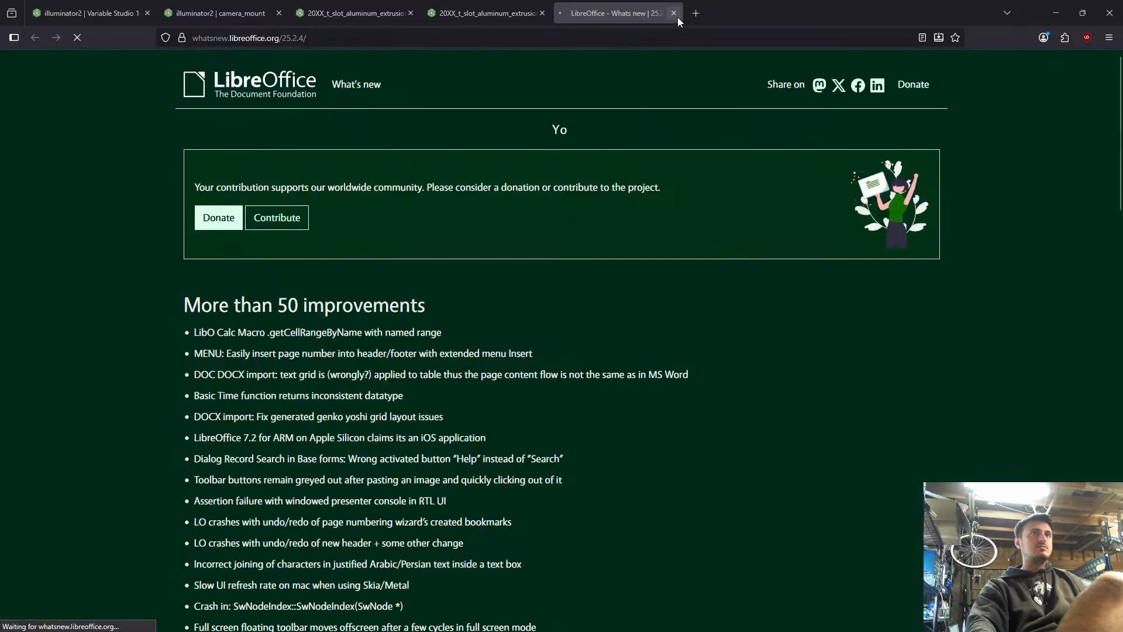
click(674, 13)
key(m)
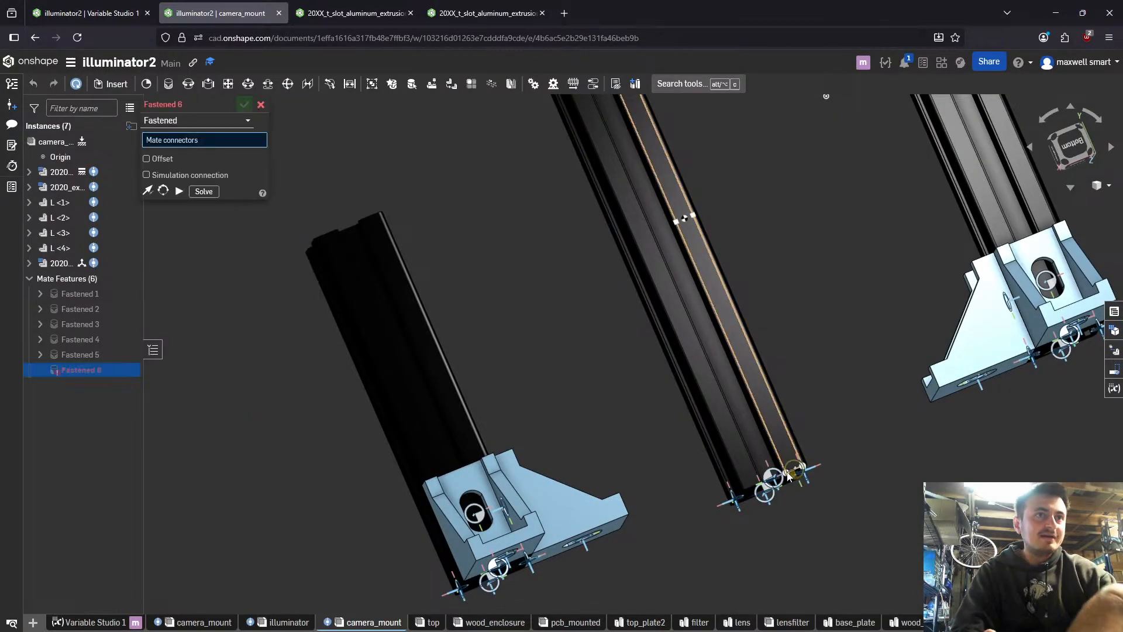
click(770, 476)
right_drag(562, 337, 552, 168)
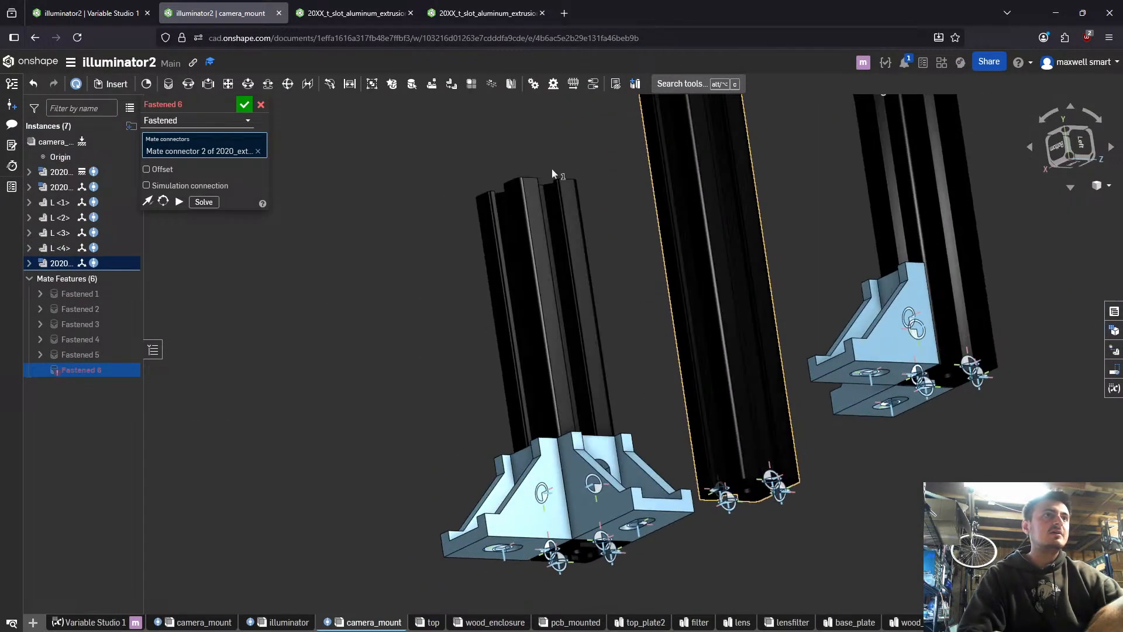
scroll(579, 193, up, 4)
right_drag(598, 215, 542, 195)
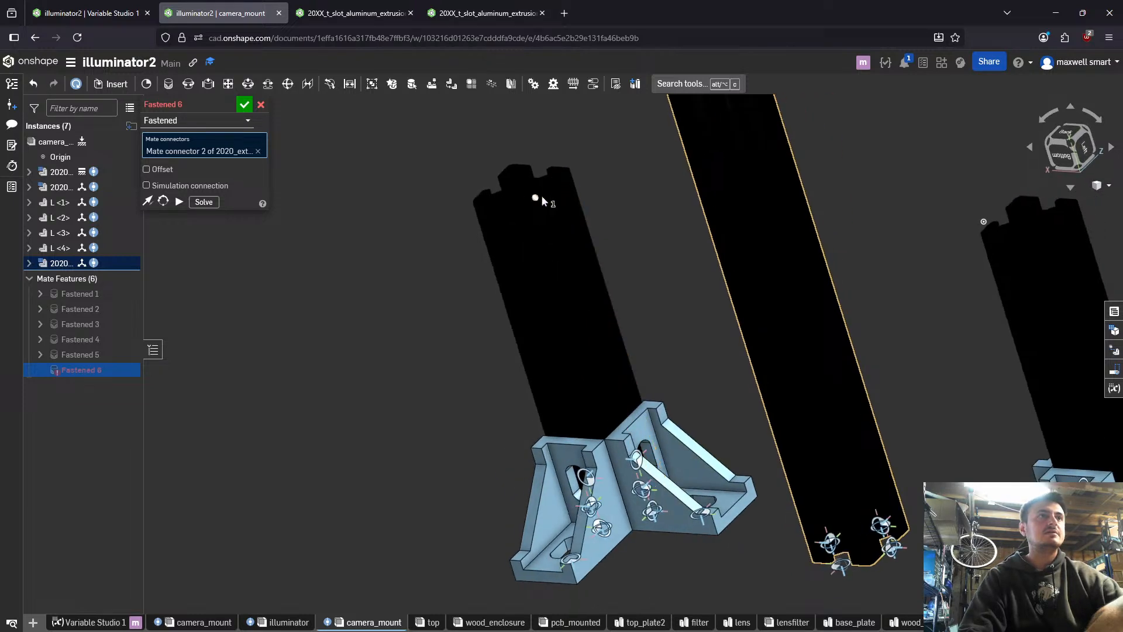
click(652, 512)
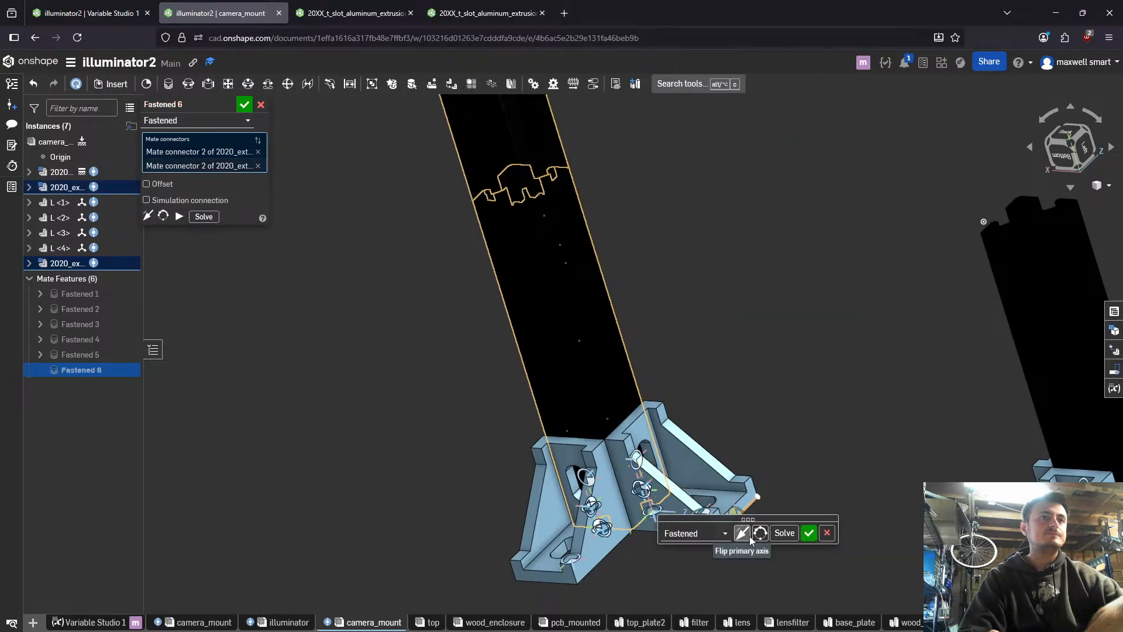
right_drag(642, 281, 689, 214)
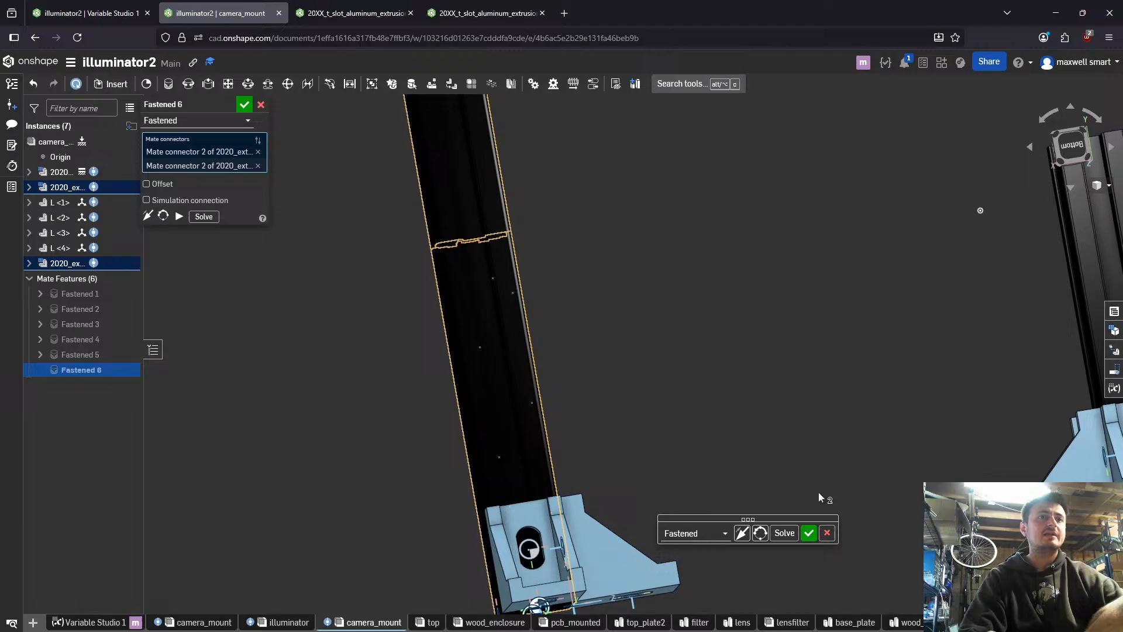
click(826, 532)
- Hide the L <2> bracket at the foot of the extrusion that carries two brackets
scroll(831, 527, up, 2)
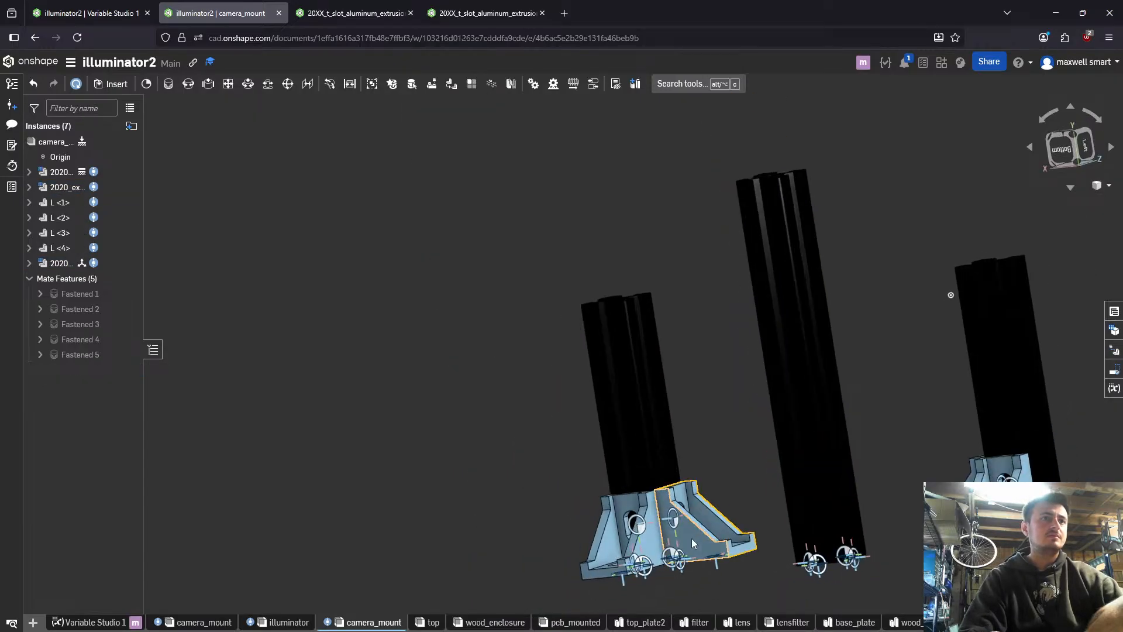
right_click(694, 495)
click(732, 205)
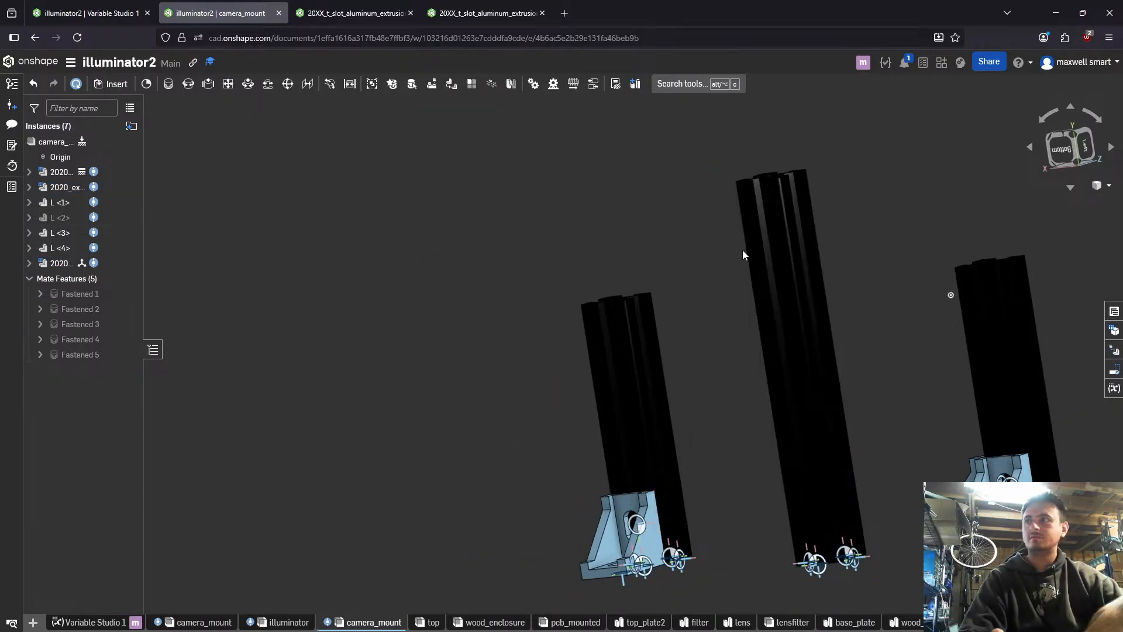
scroll(824, 553, down, 5)
right_drag(844, 519, 886, 520)
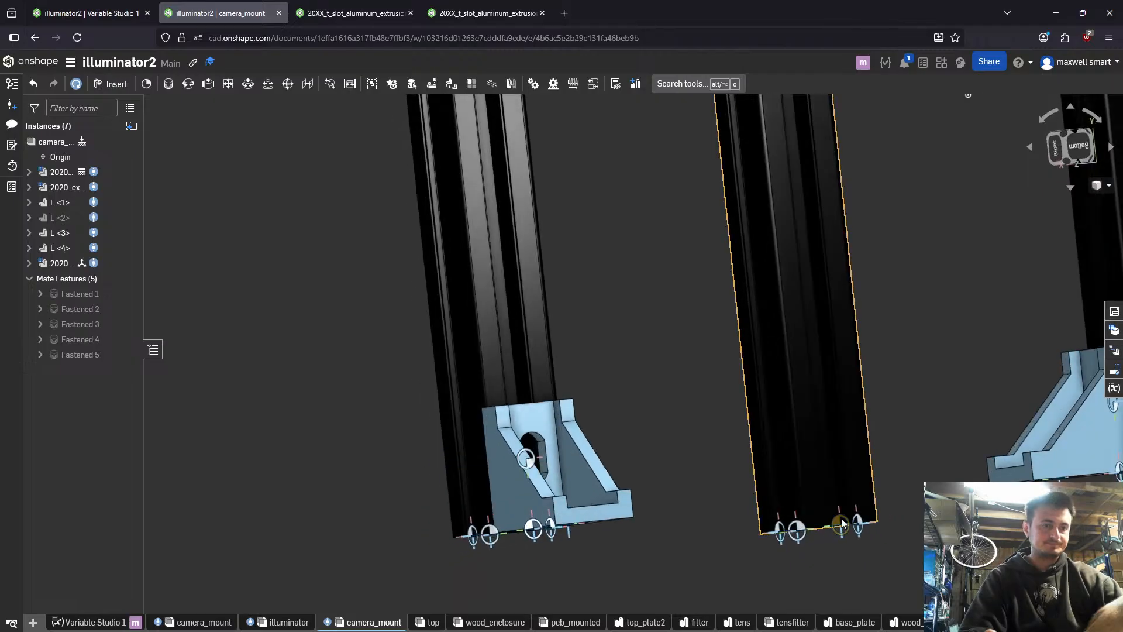
key(m)
click(773, 528)
right_drag(770, 530, 619, 518)
click(645, 530)
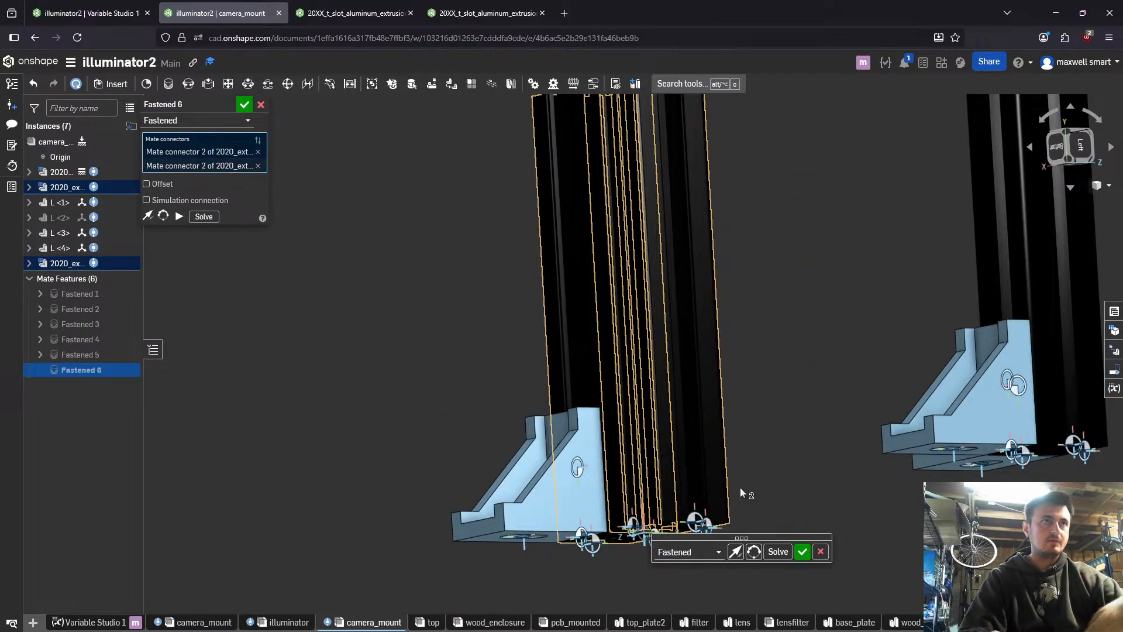
right_drag(716, 530, 777, 476)
click(754, 552)
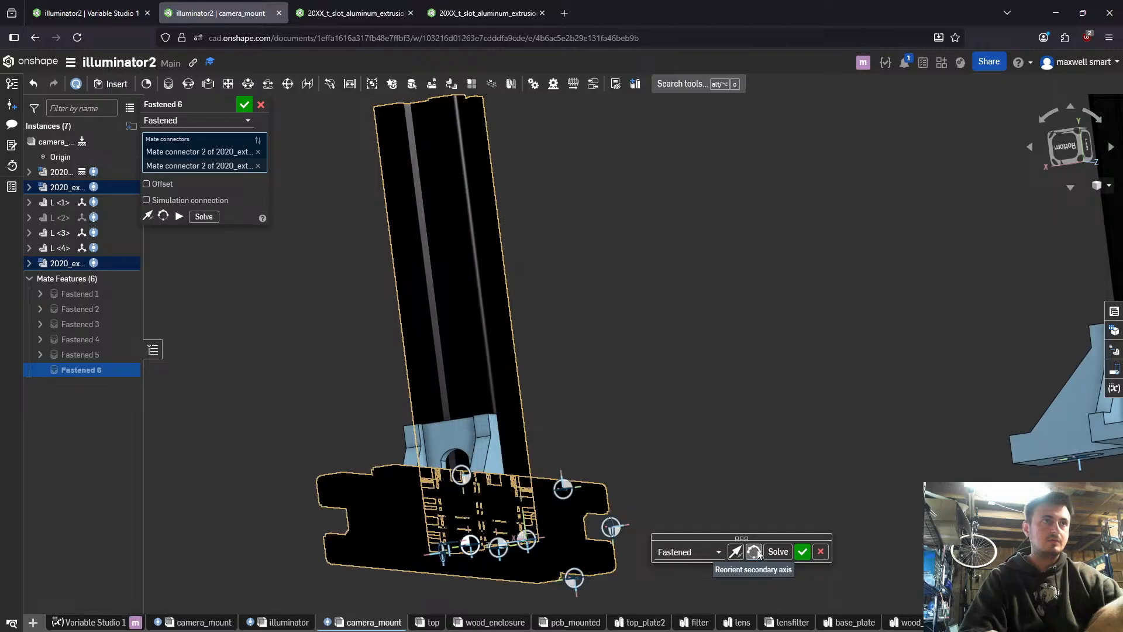
click(754, 552)
click(755, 551)
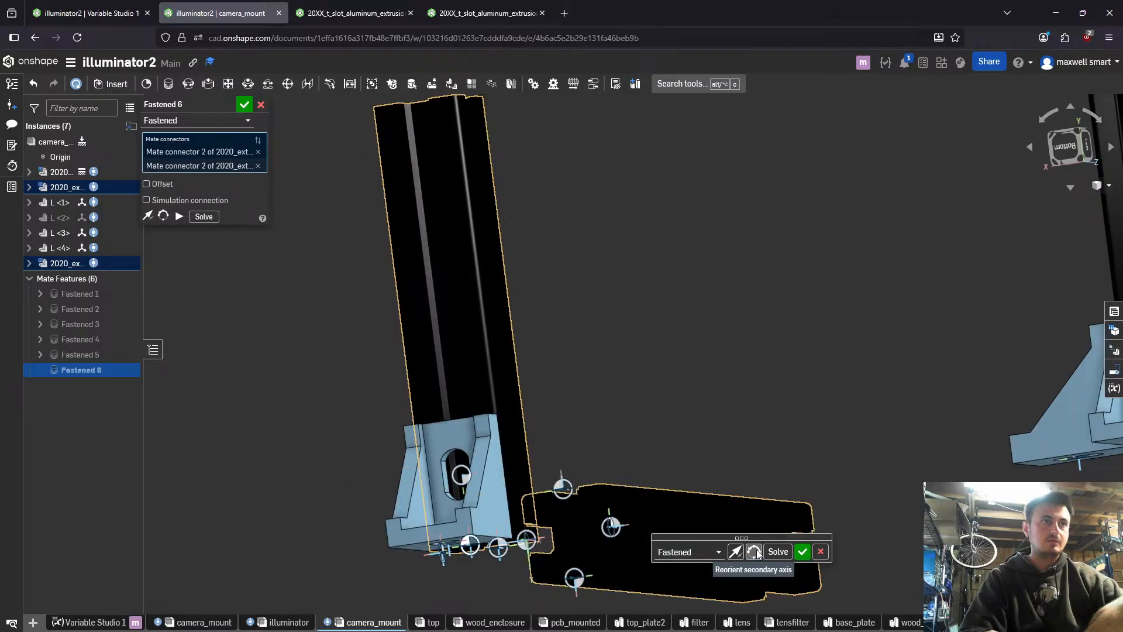
click(755, 552)
click(817, 552)
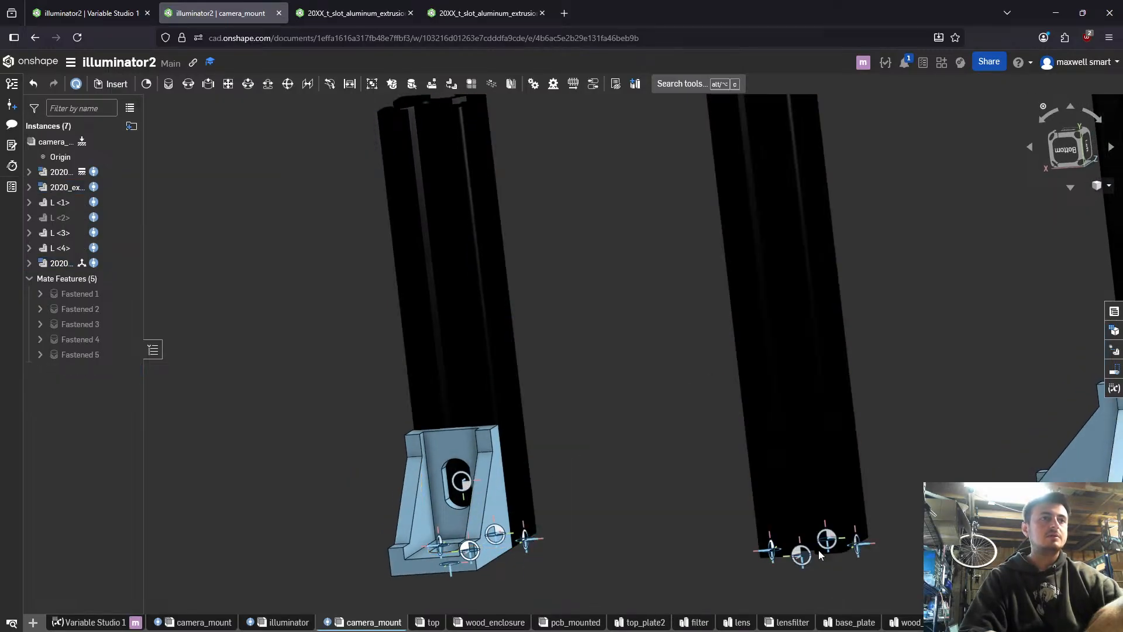
scroll(796, 553, up, 3)
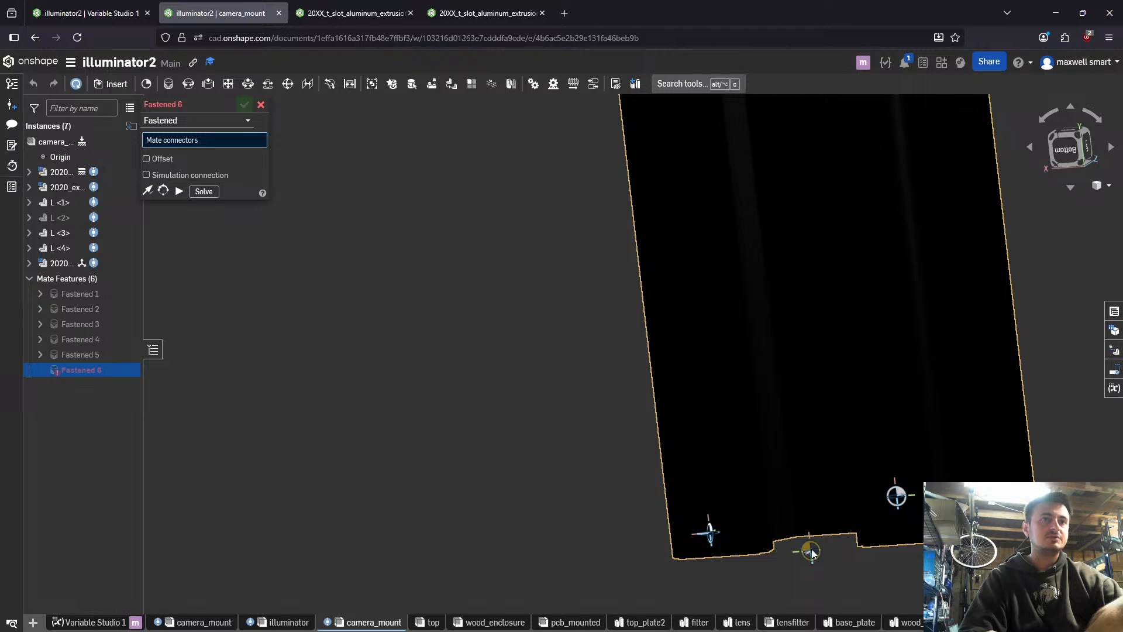
click(812, 552)
scroll(462, 422, down, 3)
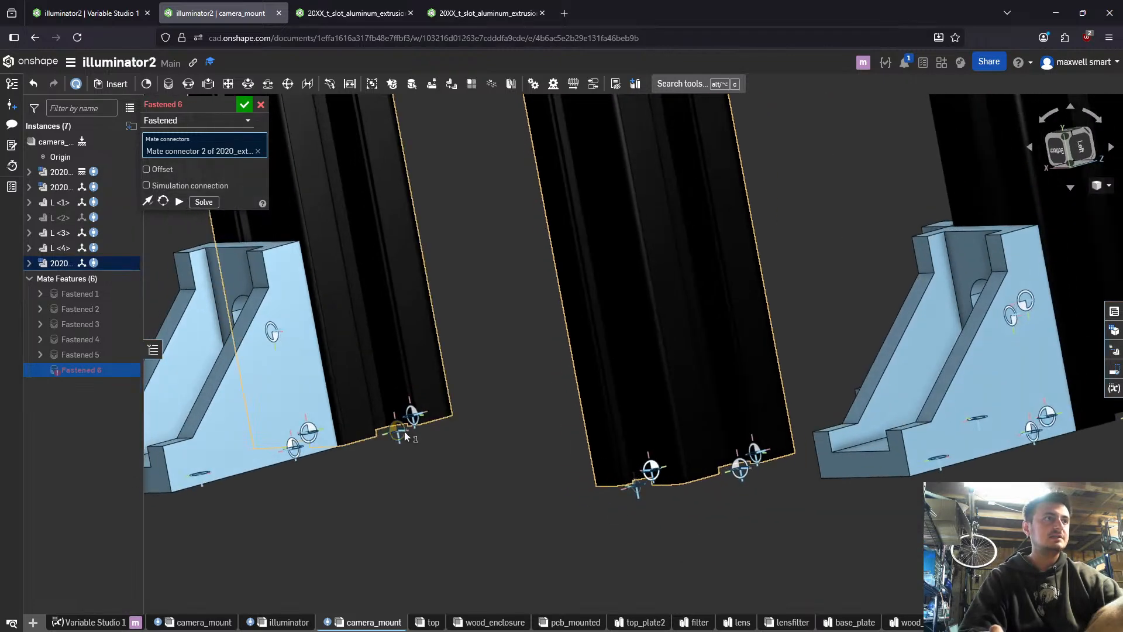
click(399, 425)
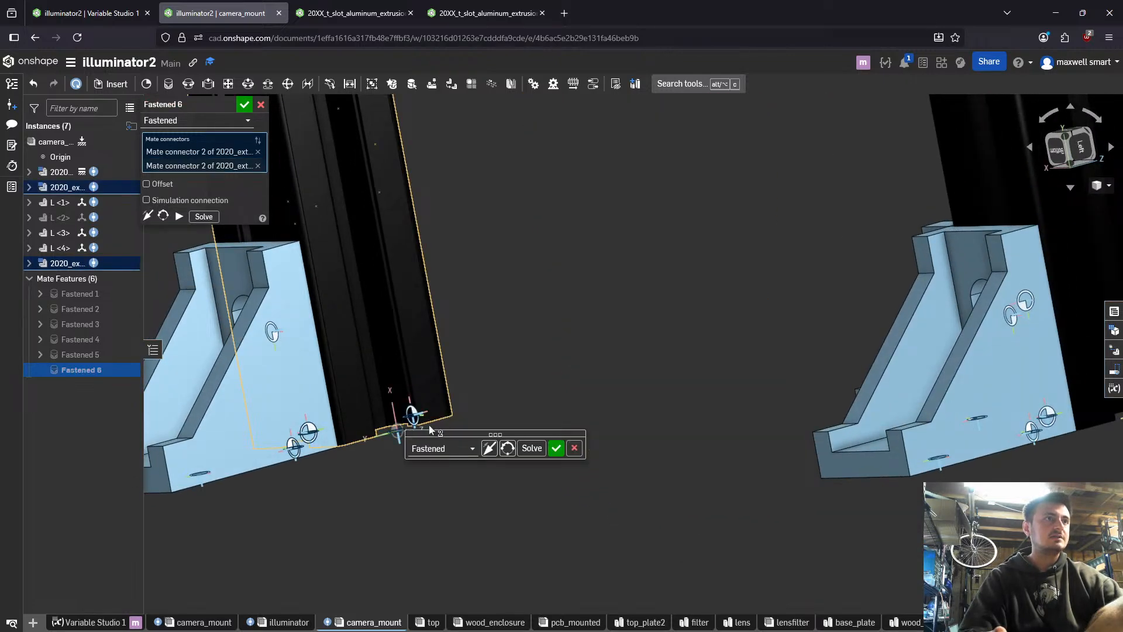
scroll(492, 357, down, 5)
right_drag(473, 269, 539, 333)
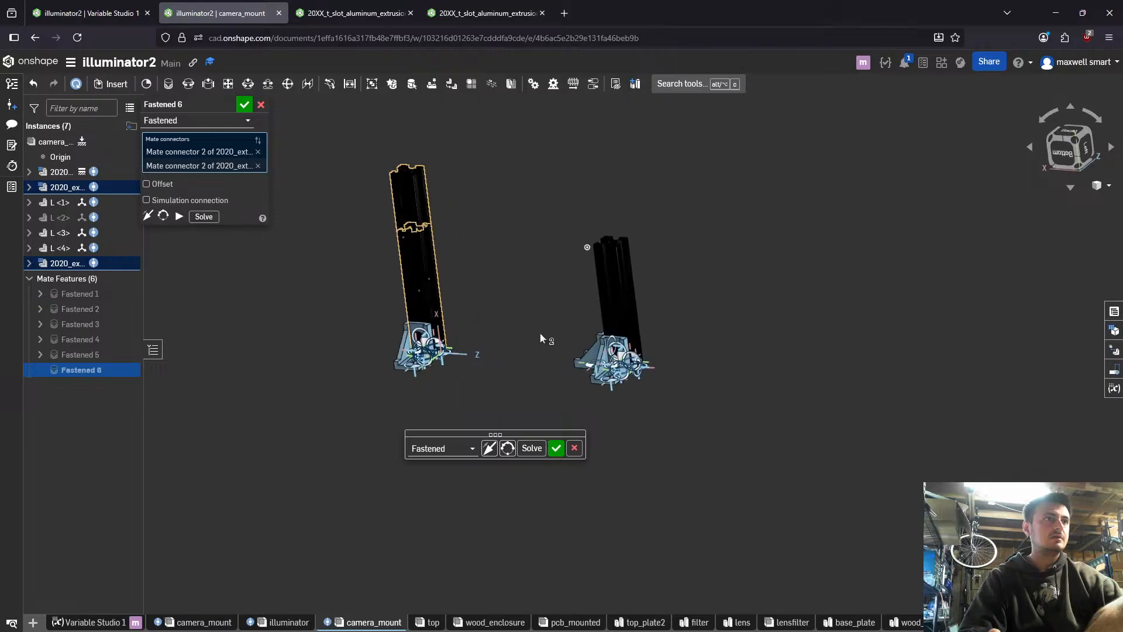
click(507, 448)
click(507, 449)
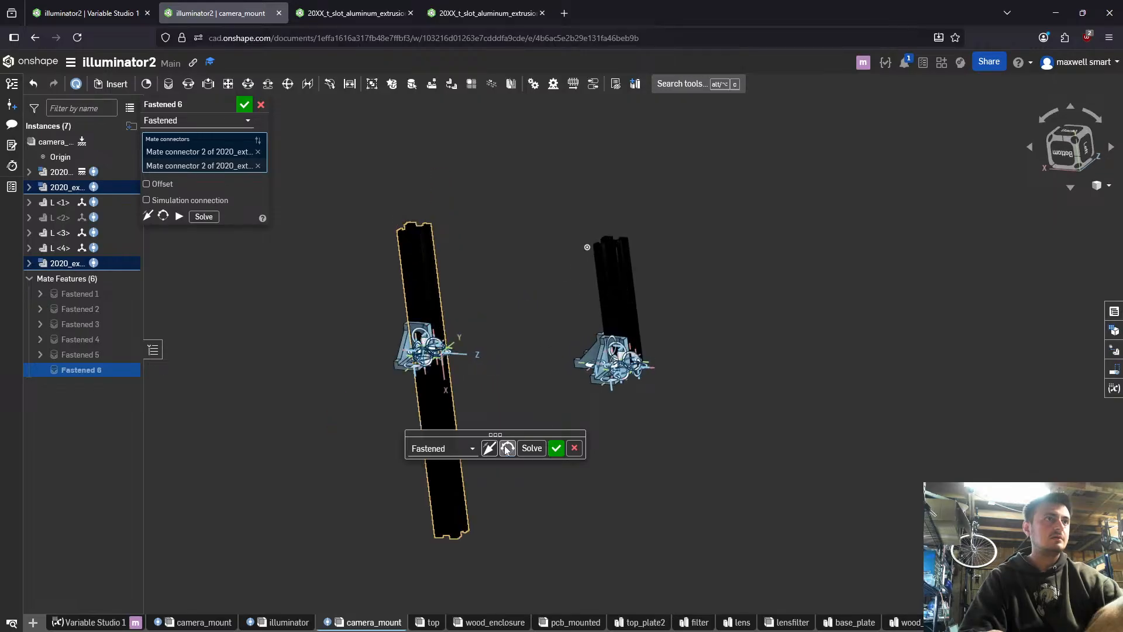
click(506, 448)
click(506, 449)
click(575, 448)
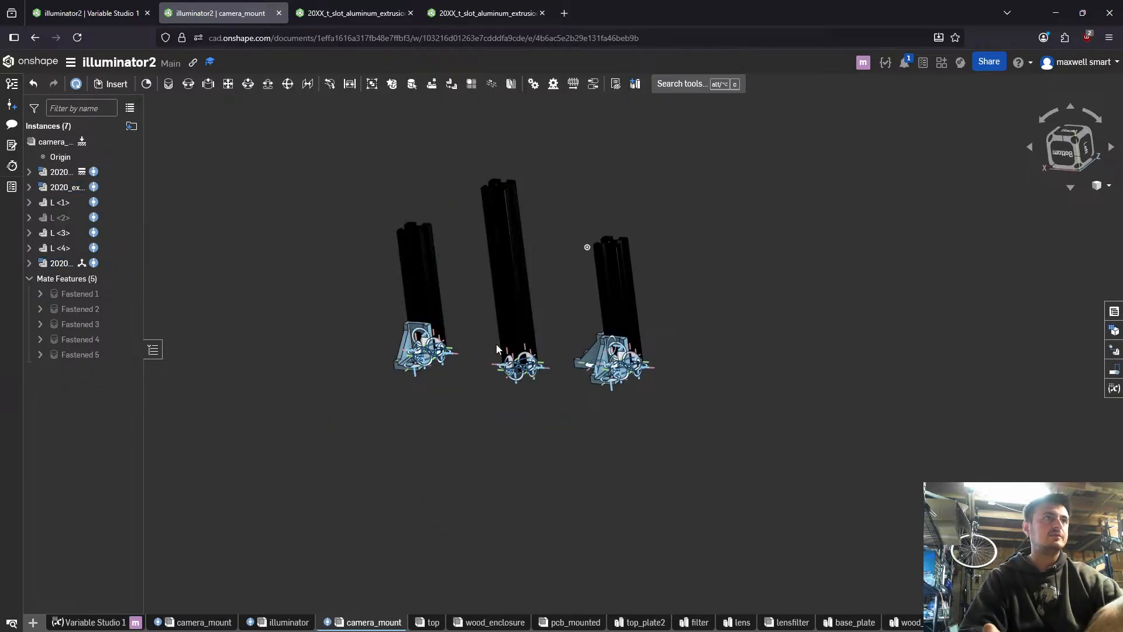
scroll(496, 344, up, 5)
scroll(527, 342, up, 5)
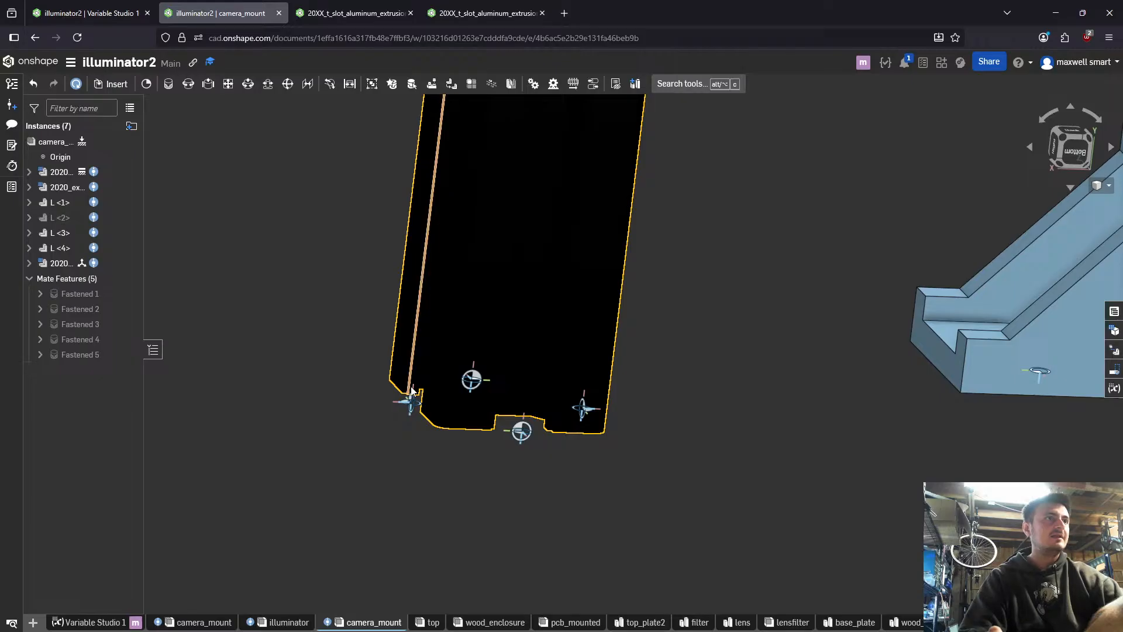
right_drag(403, 400, 421, 377)
key(m)
click(427, 376)
scroll(375, 386, down, 10)
key(Escape)
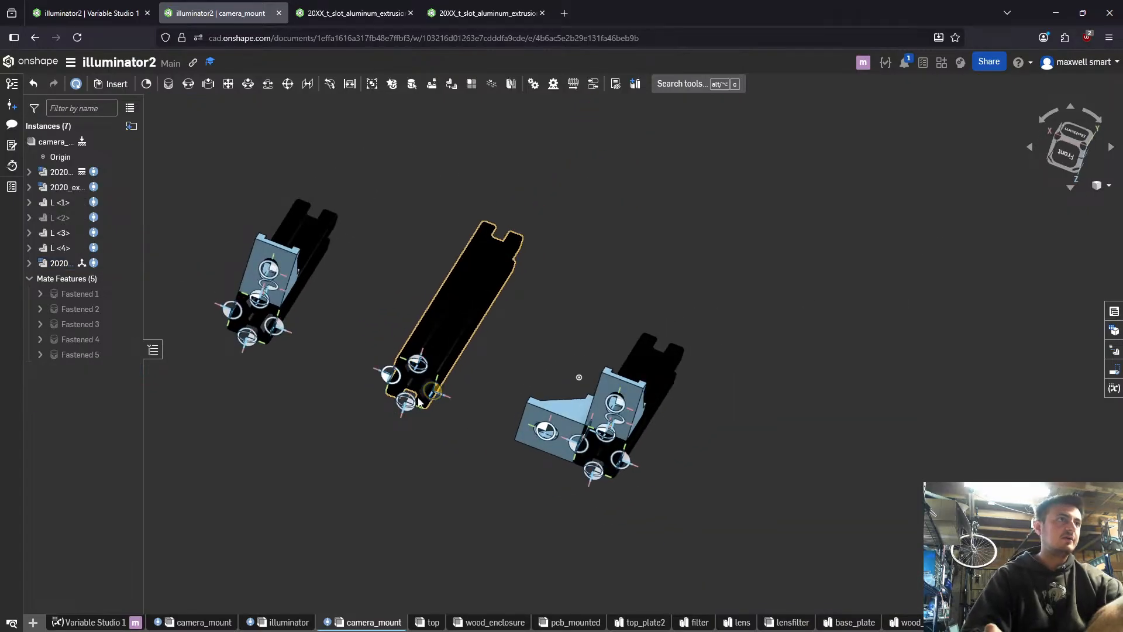
scroll(423, 376, up, 5)
key(m)
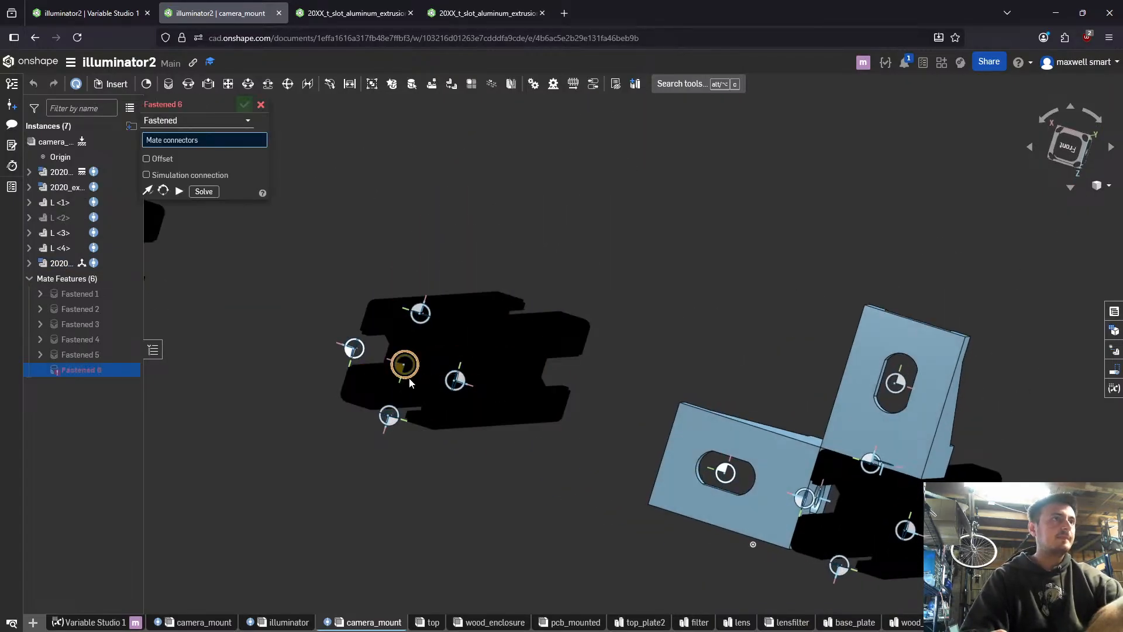
right_drag(410, 382, 363, 379)
click(477, 303)
scroll(447, 298, down, 5)
scroll(278, 278, up, 4)
click(275, 238)
scroll(386, 297, down, 2)
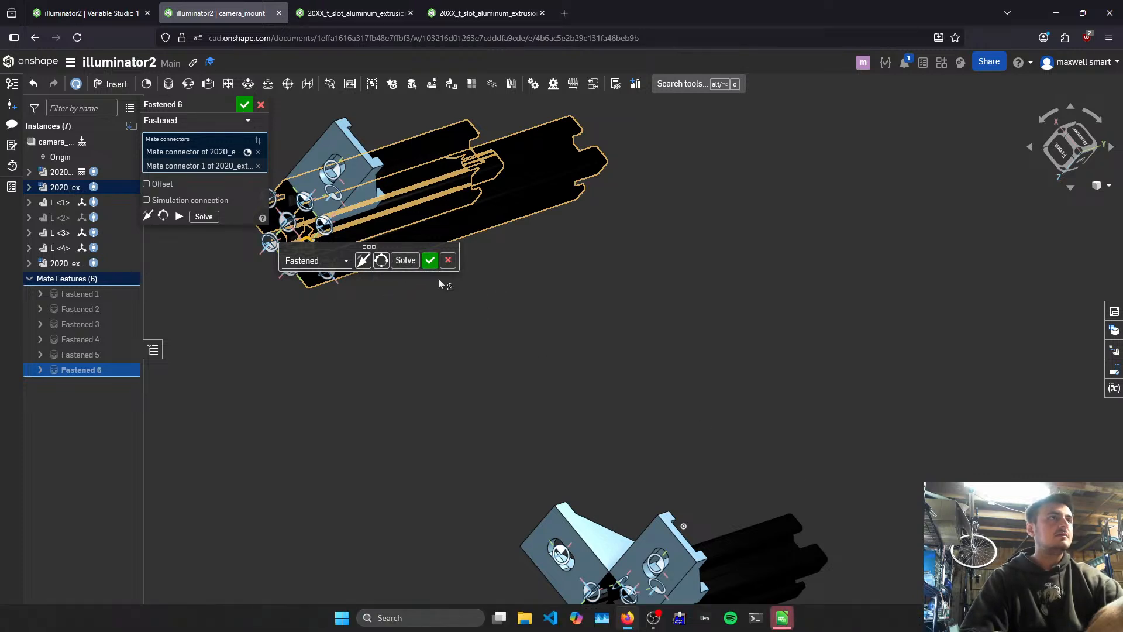
click(363, 261)
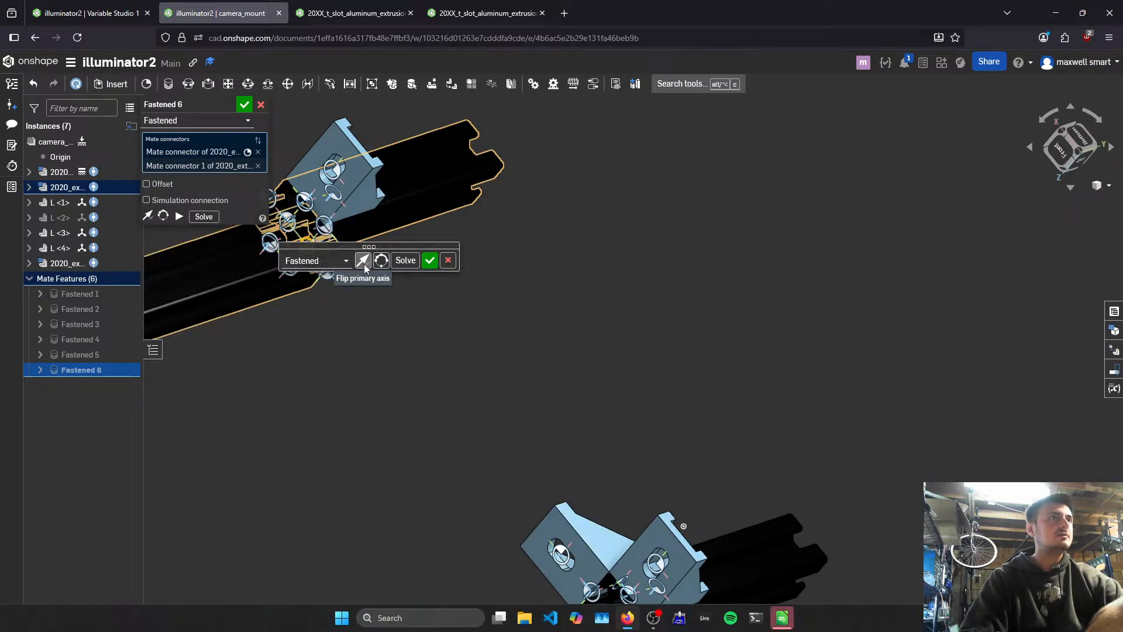
click(448, 260)
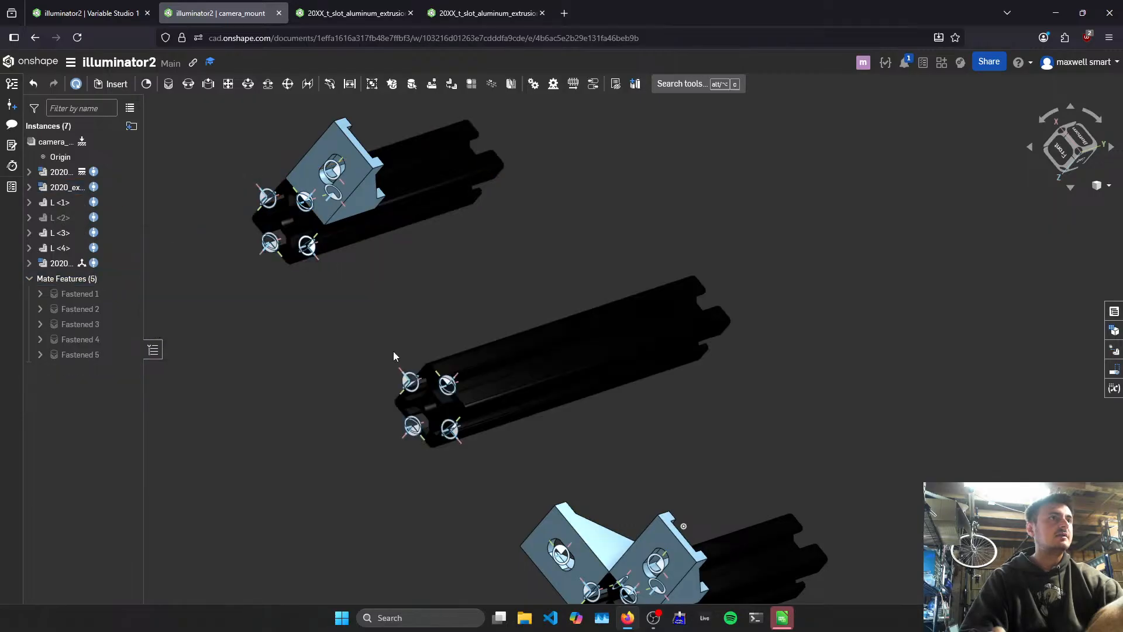
- Start a Fastened mate between the end centre of the loose middle 2020 extrusion and the side mate connector of the neighbouring single-bracket extrusion
scroll(398, 369, up, 5)
right_drag(465, 393, 561, 352)
key(m)
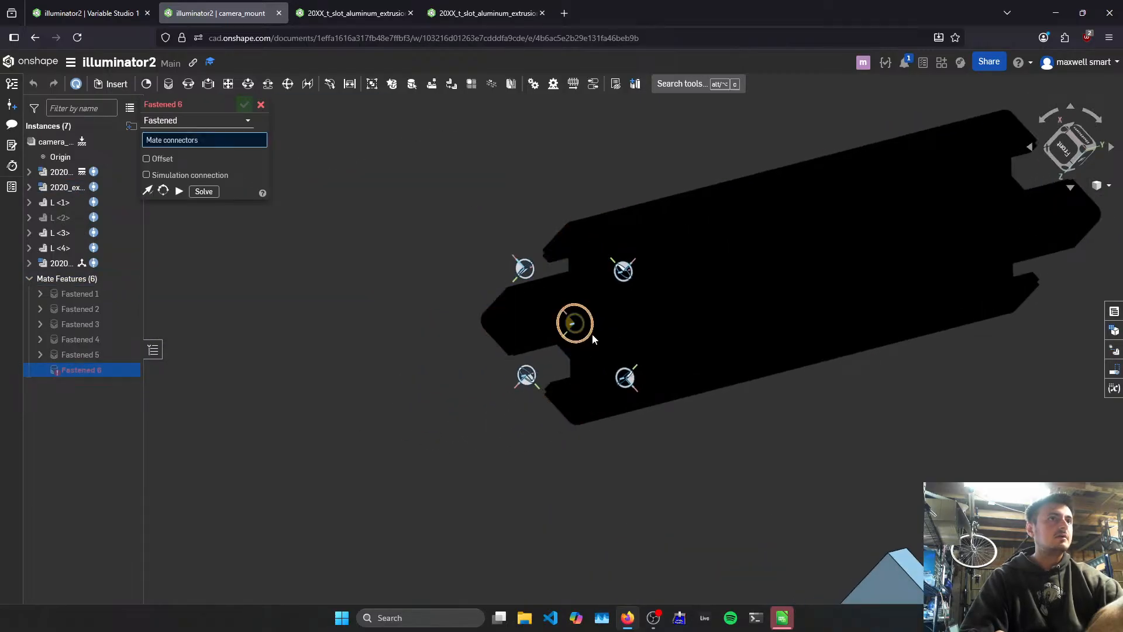
click(592, 334)
scroll(591, 332, down, 3)
middle_drag(413, 152, 395, 307)
scroll(395, 306, up, 3)
right_drag(394, 307, 331, 268)
scroll(332, 269, up, 5)
click(336, 276)
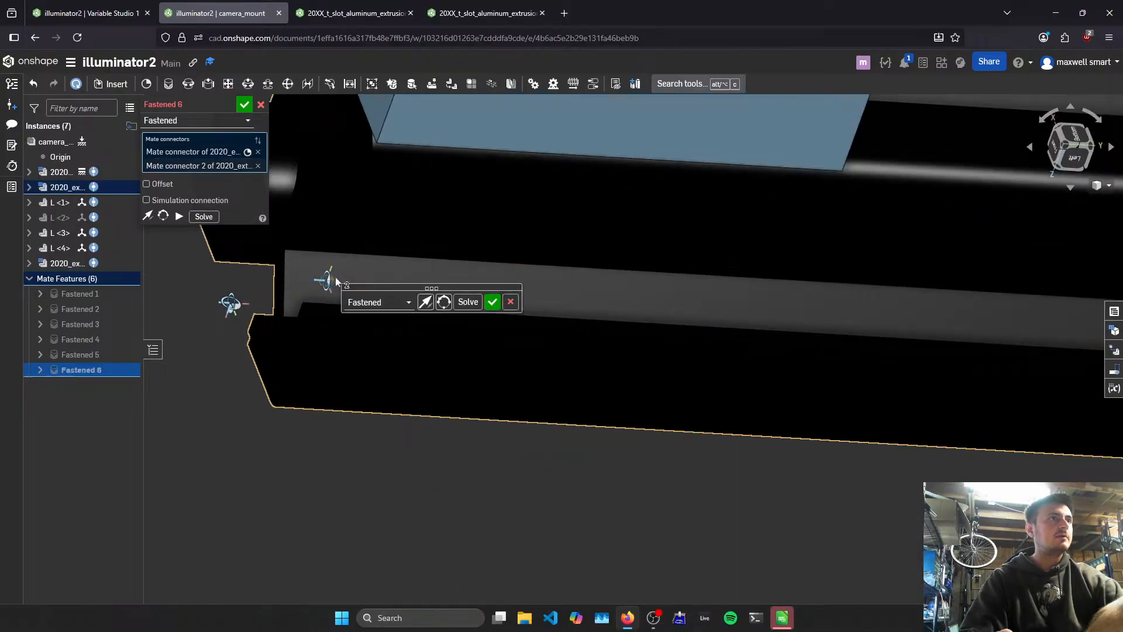
- Flip the mate's primary axis and reorient its secondary axis so the loose extrusion spans towards the opposite extrusion
scroll(495, 278, down, 5)
click(426, 300)
scroll(458, 356, down, 4)
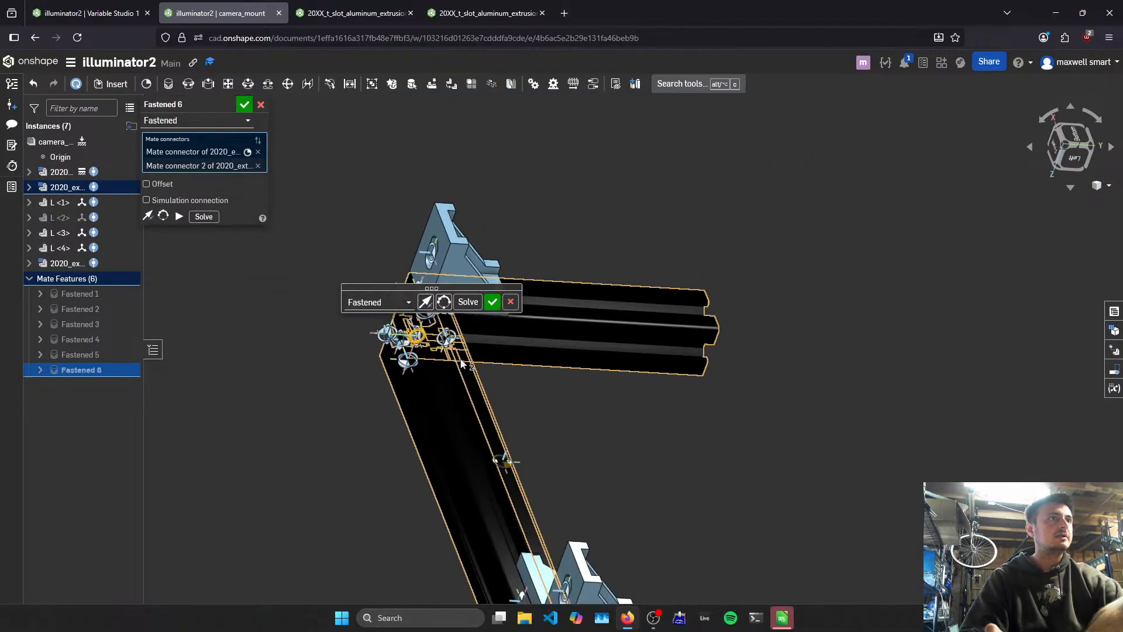
right_drag(462, 364, 518, 461)
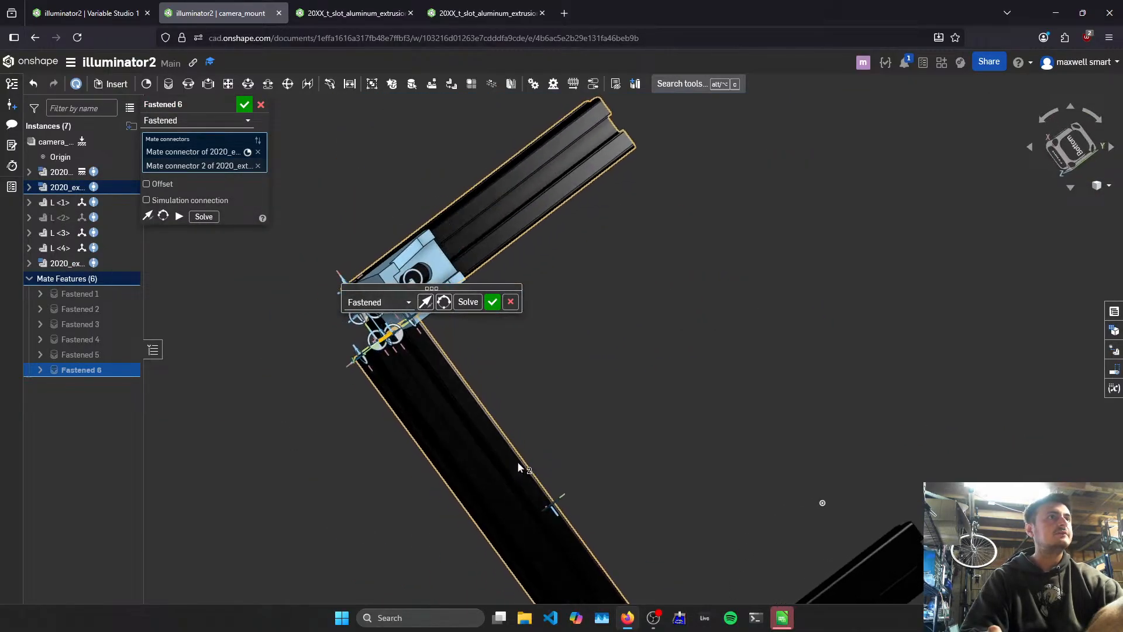
click(442, 303)
scroll(603, 409, down, 5)
scroll(697, 331, up, 8)
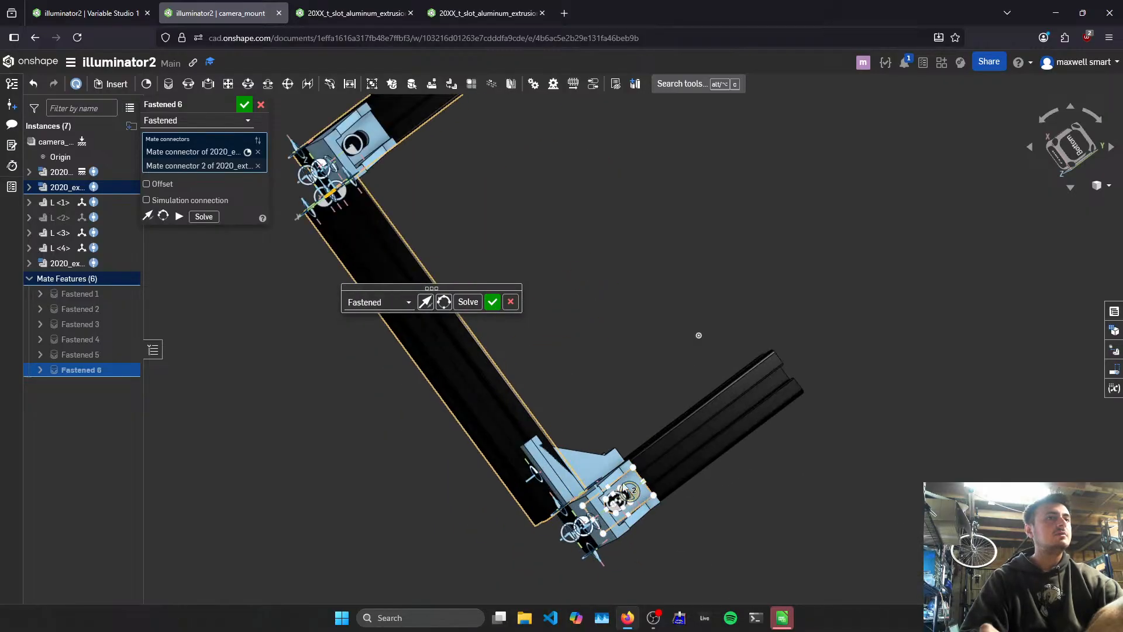
scroll(524, 377, up, 4)
scroll(602, 471, down, 6)
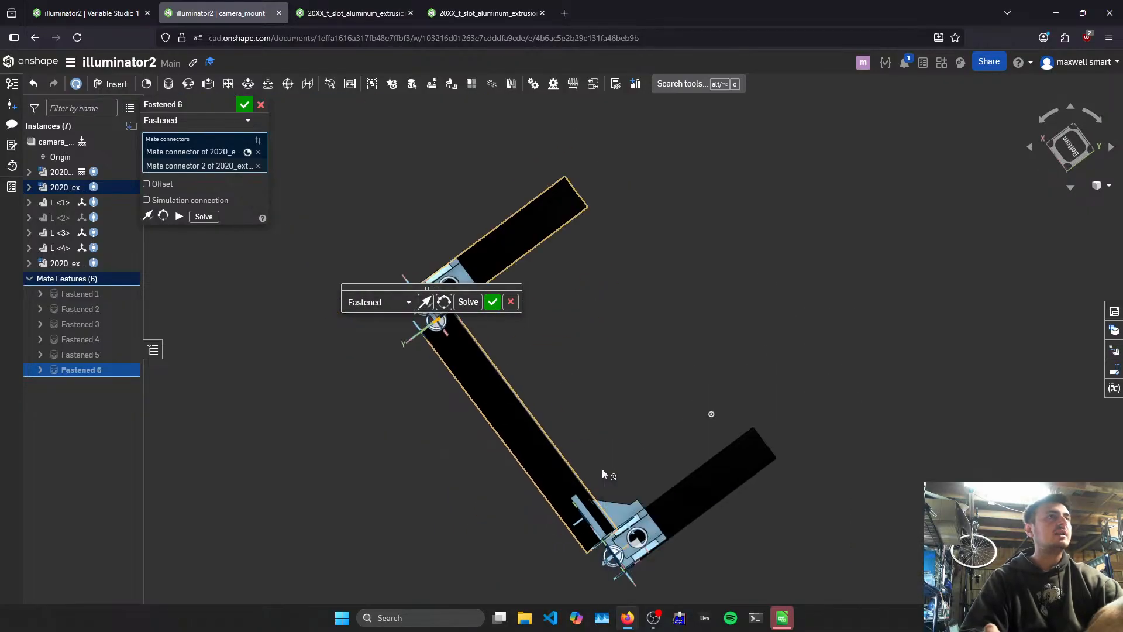
scroll(579, 462, up, 2)
- Enable the offset of the Fastened mate and set its X distance to -80 mm
click(146, 183)
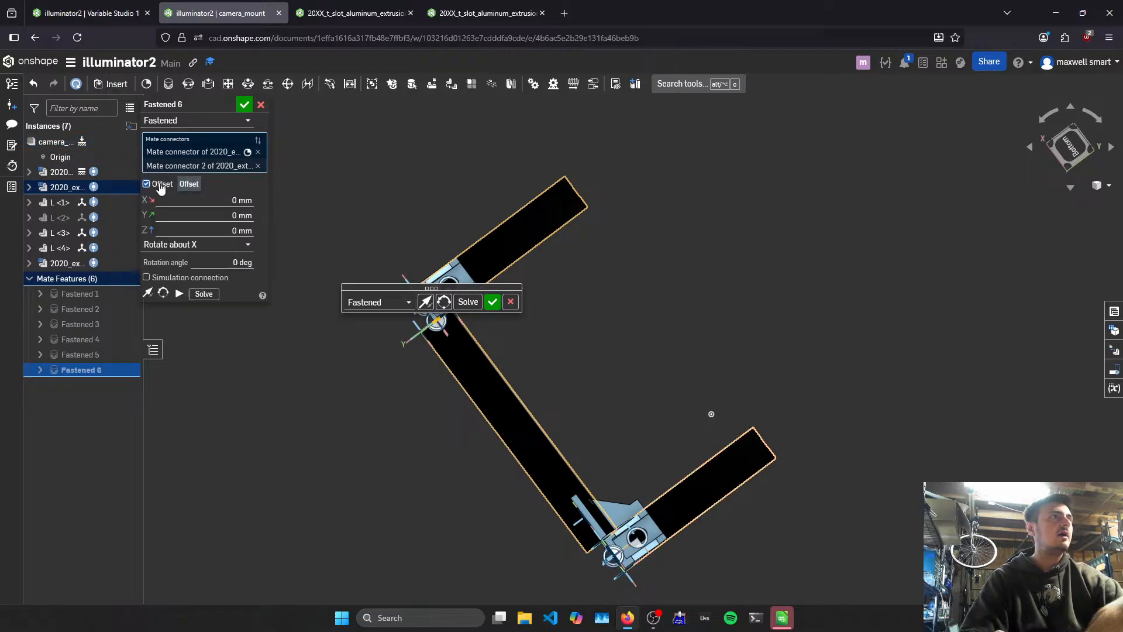
scroll(463, 318, up, 5)
click(218, 201)
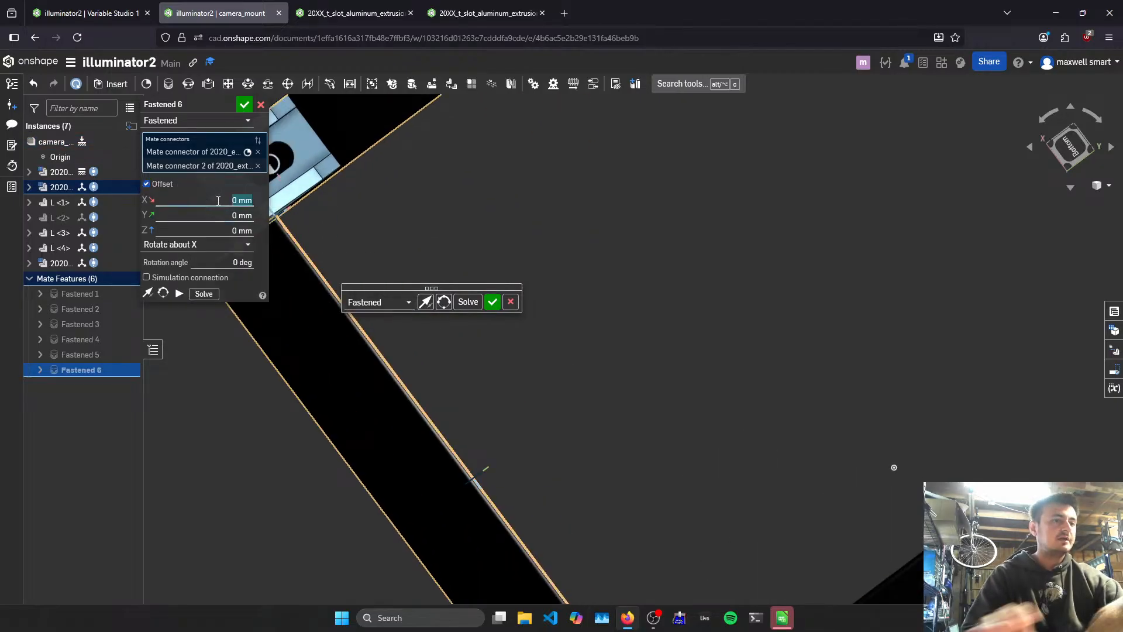
text(-80)
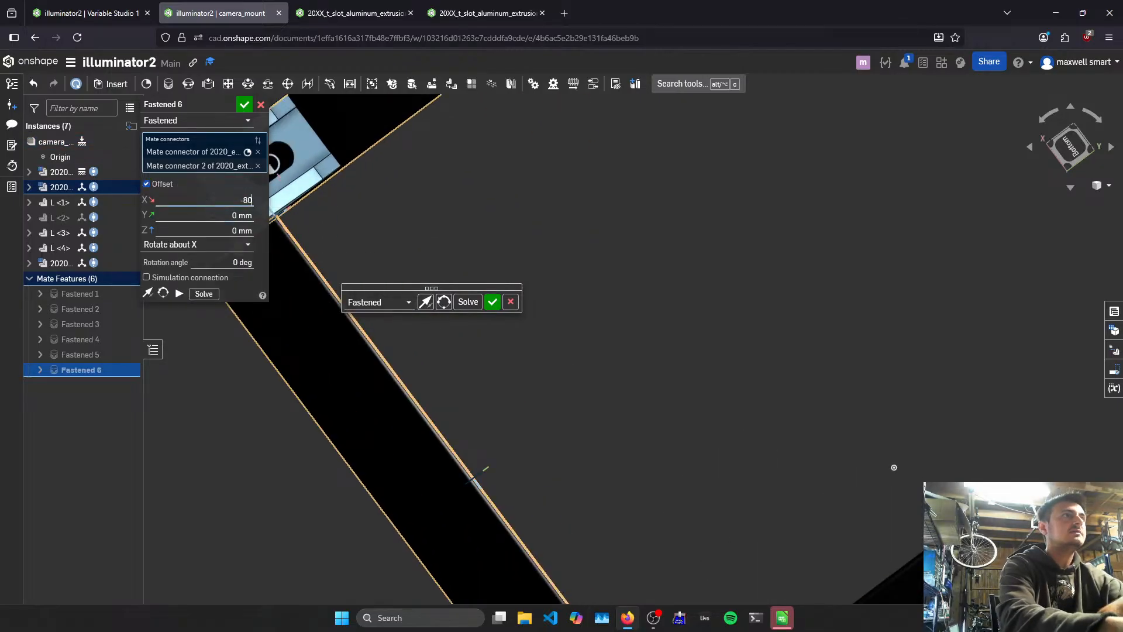
key(Return)
scroll(346, 314, down, 5)
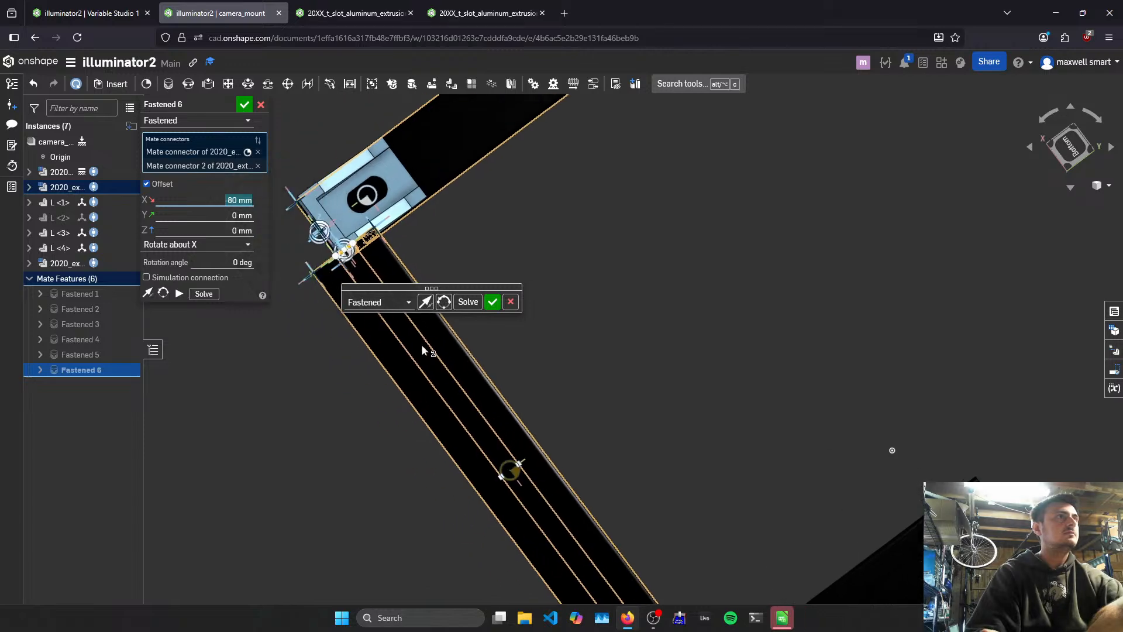
- Set the mate's X offset to 0 mm and its Y offset to -80 mm, and accept the mate
mouse_move(463, 335)
right_down()
mouse_move(489, 341)
mouse_move(453, 331)
right_up()
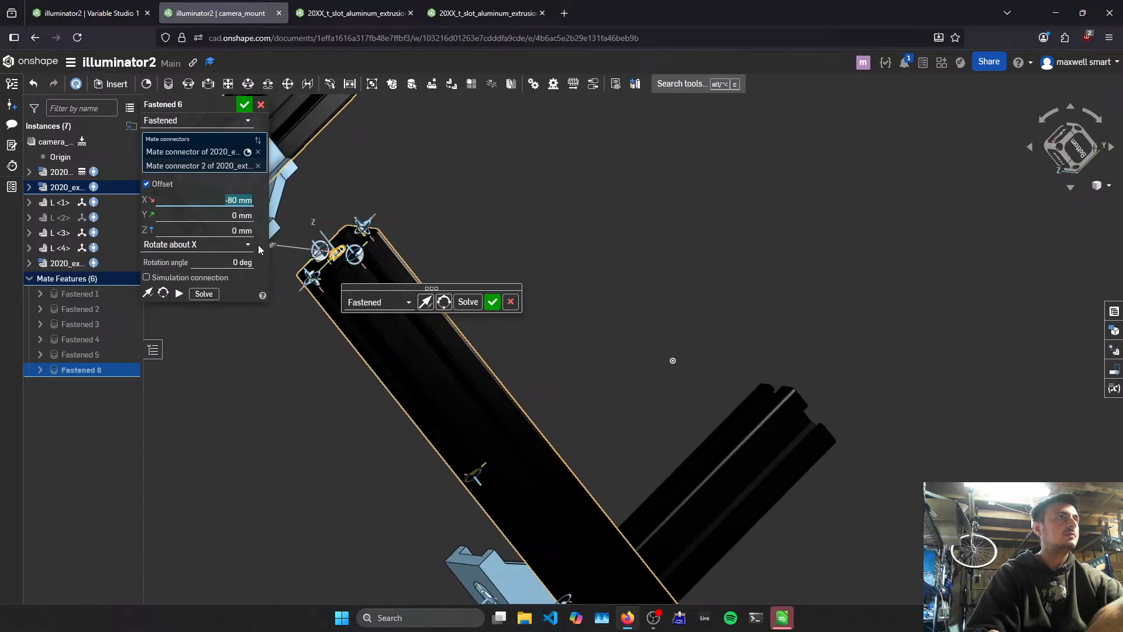
text(0)
click(237, 212)
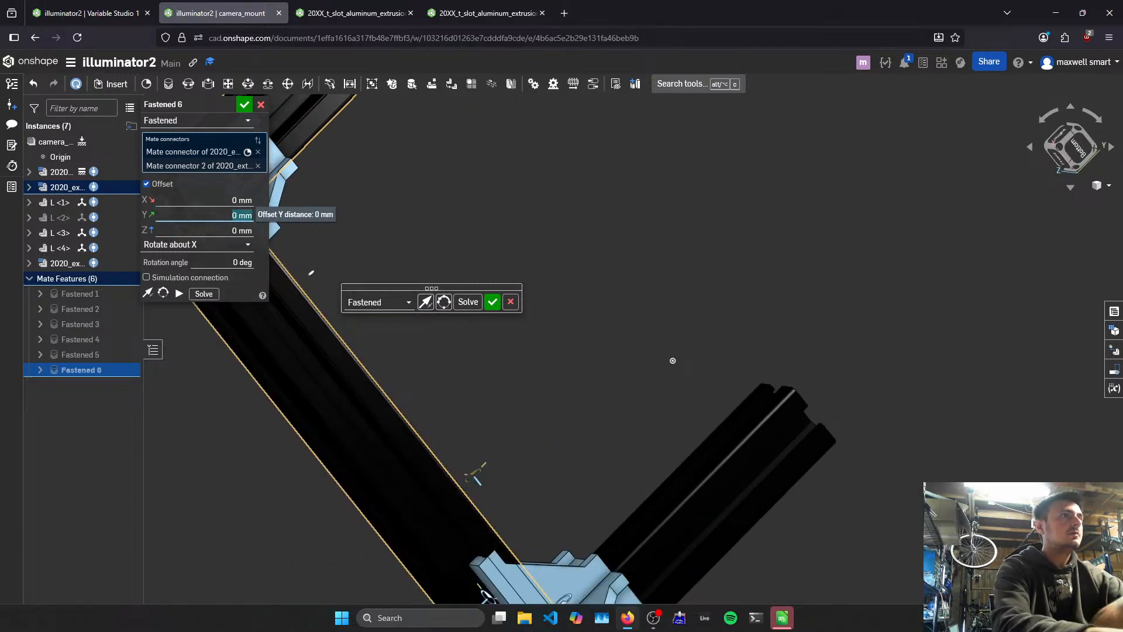
text(-80)
key(Return)
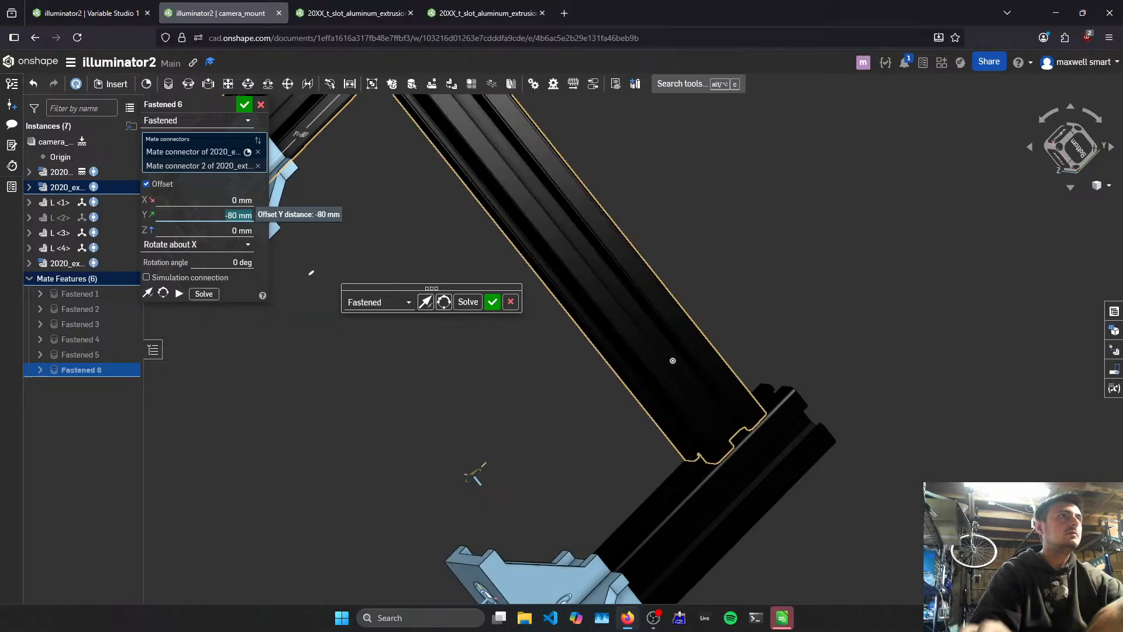
right_drag(625, 236, 534, 236)
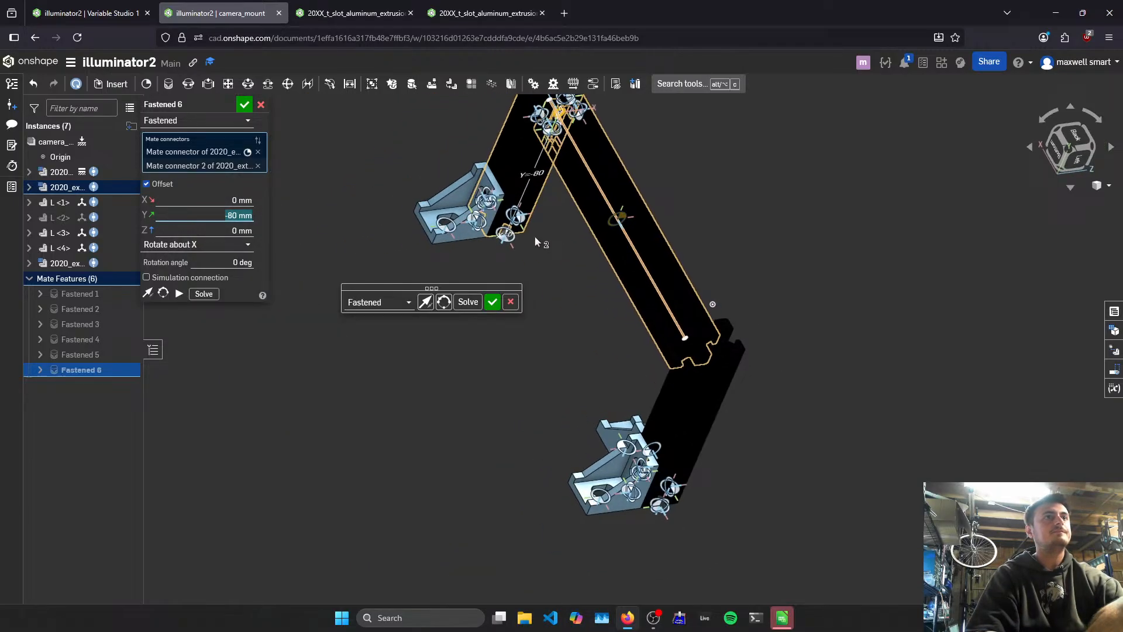
click(492, 302)
right_drag(509, 310, 874, 316)
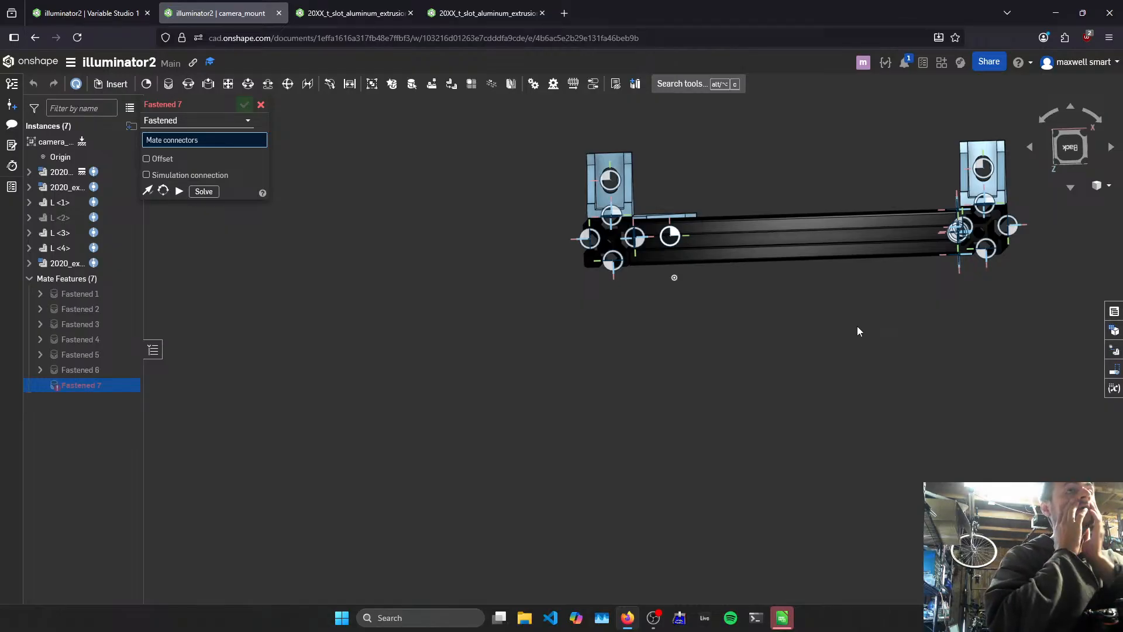
right_drag(704, 213, 742, 238)
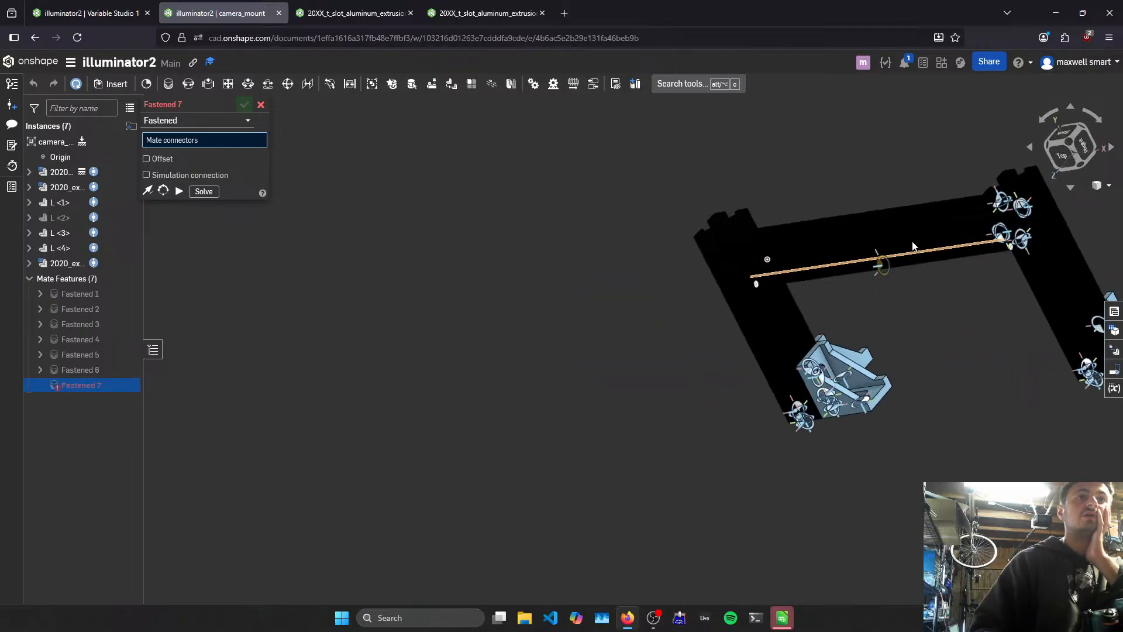
right_drag(865, 244, 908, 320)
scroll(874, 237, up, 3)
scroll(919, 220, down, 3)
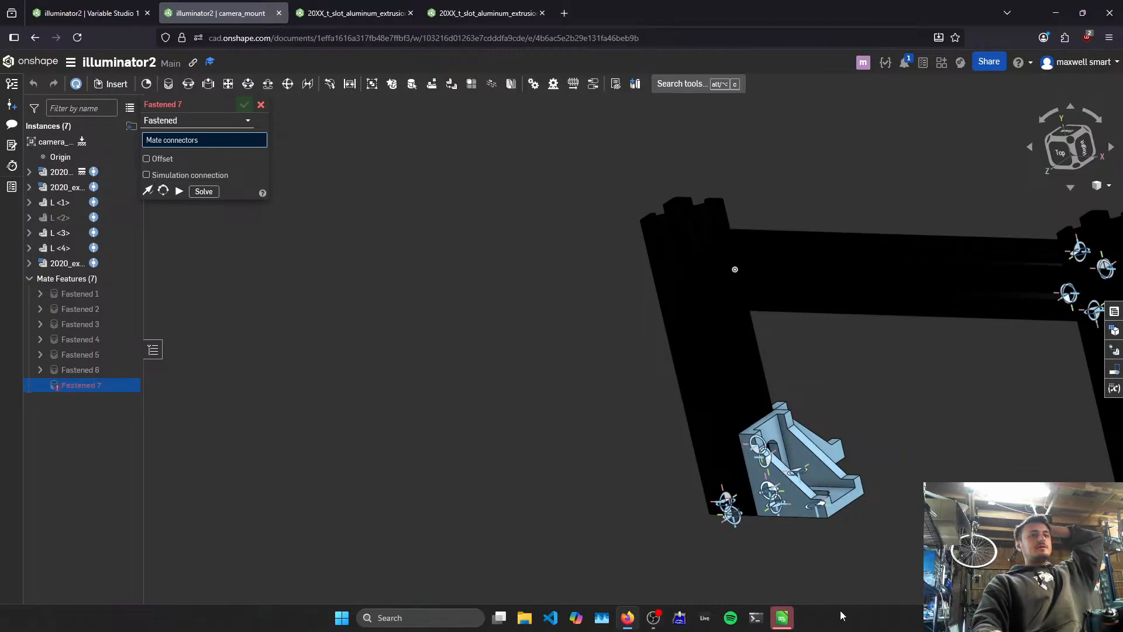
click(782, 617)
click(1058, 6)
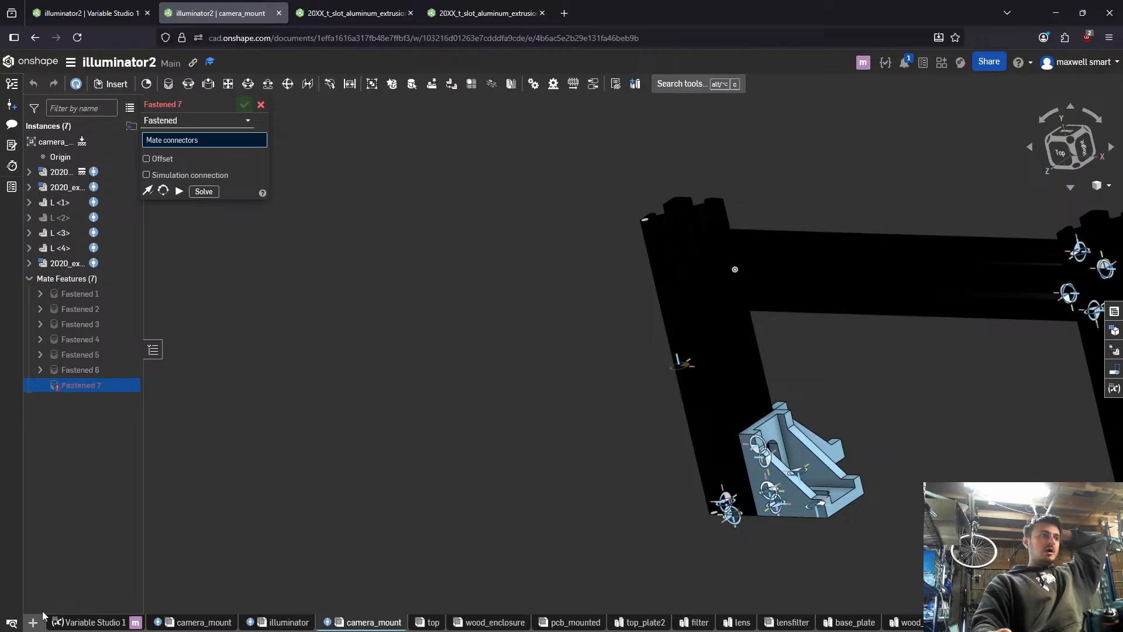
- Create a new Part Studio in illuminator2 and start a Derived feature in it
click(26, 623)
click(64, 522)
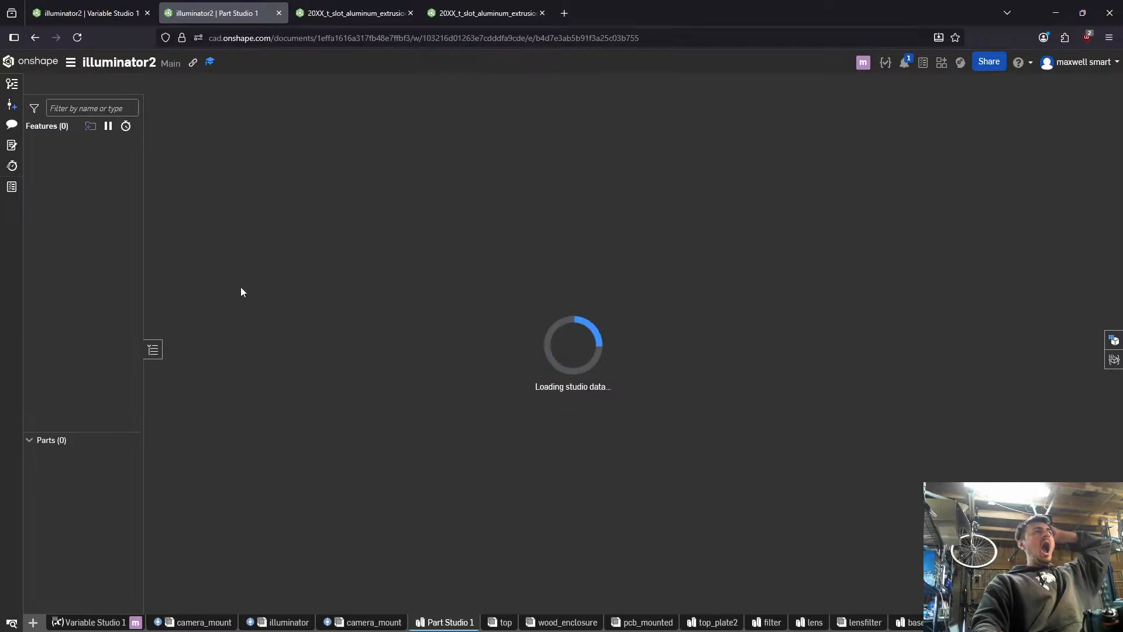
key(alt+c)
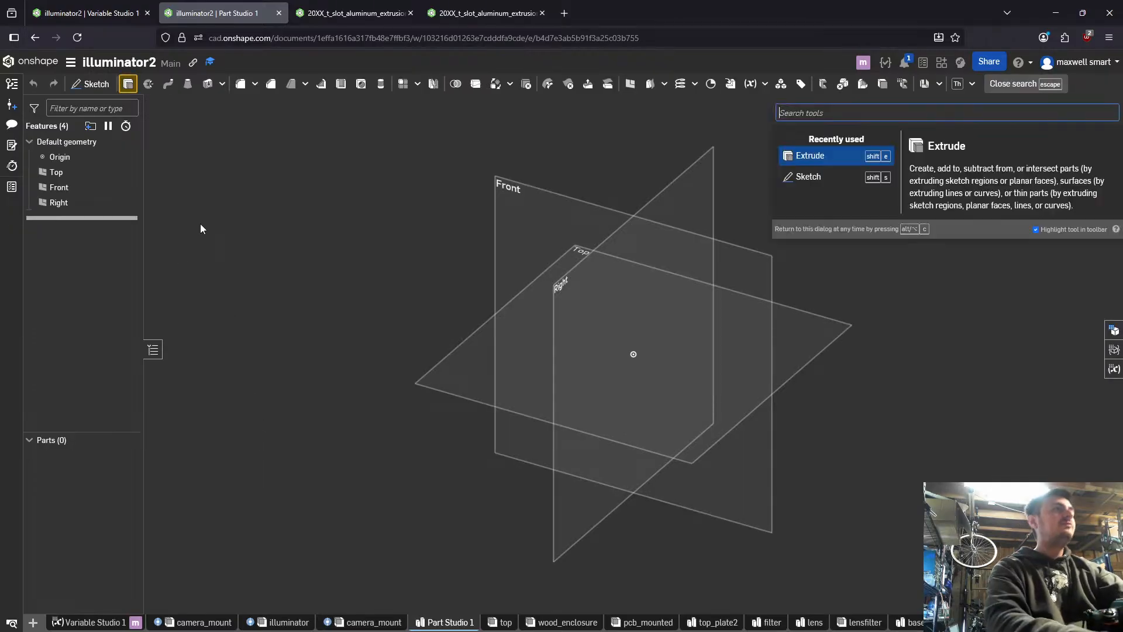
text(deri)
key(Return)
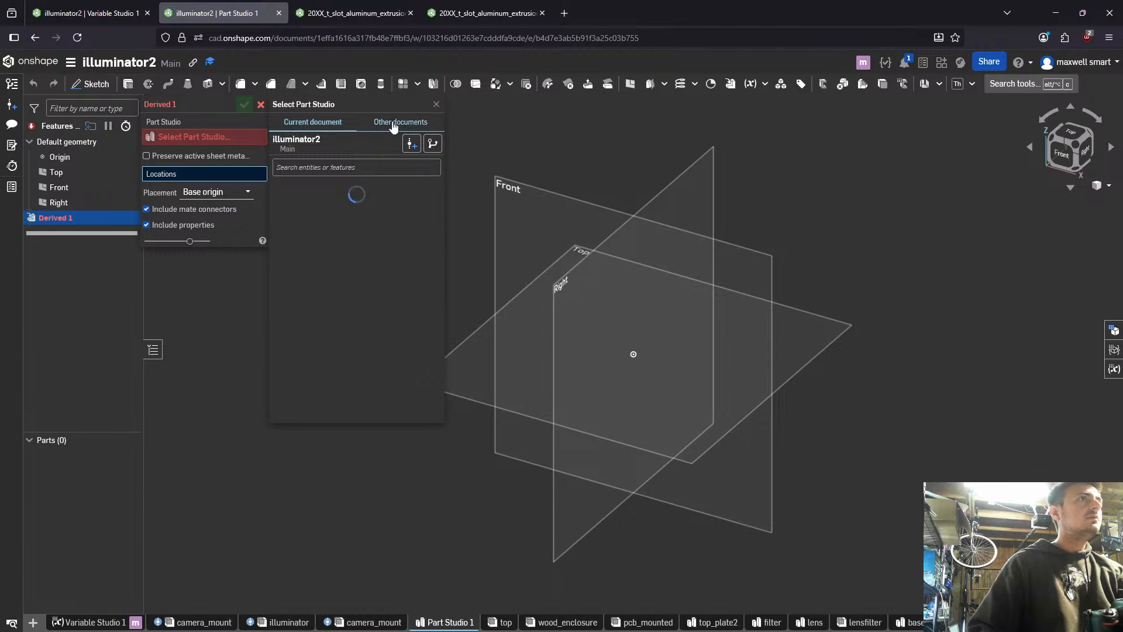
- Browse the documents you own to 20XX_t_slot_aluminum_extrusion and expand its 2020 Part Studio as the Derived source
click(385, 123)
click(308, 169)
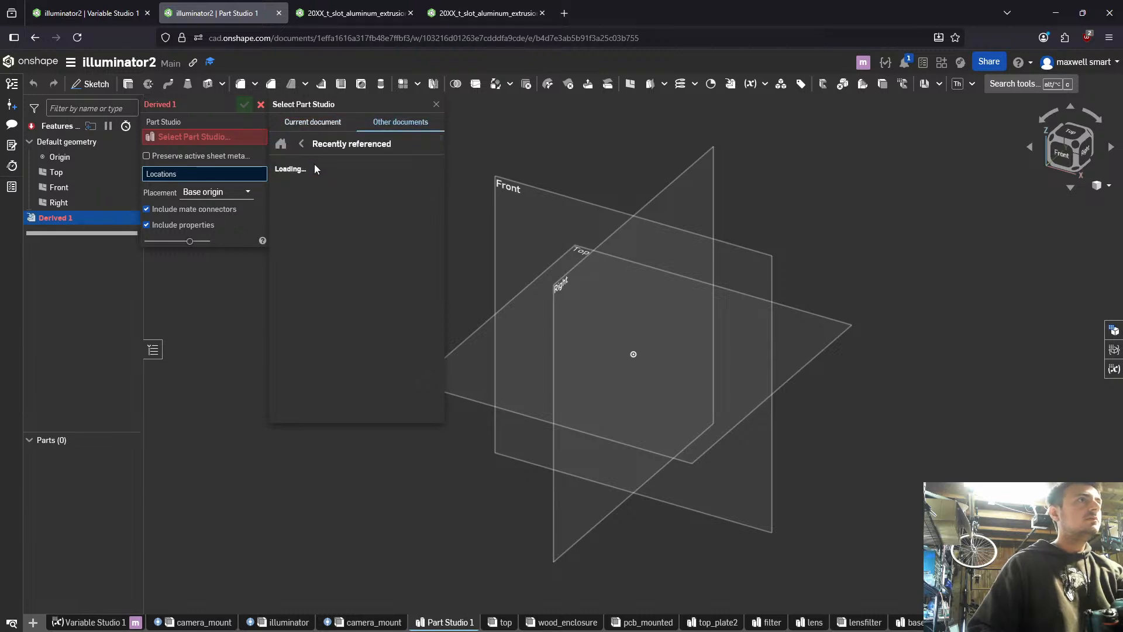
click(301, 144)
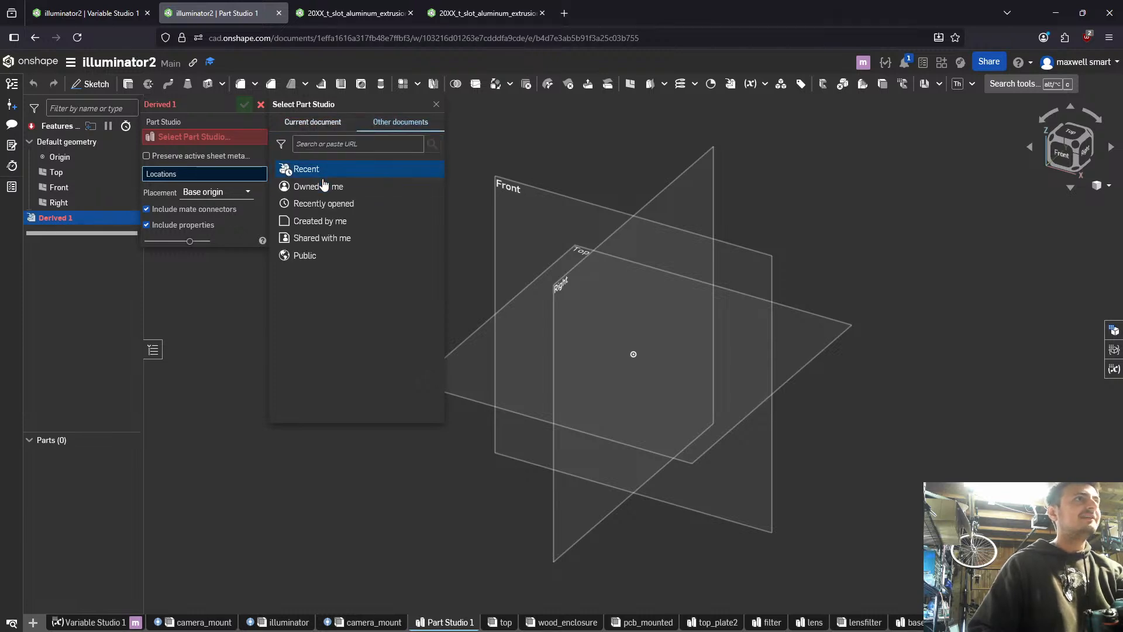
click(324, 186)
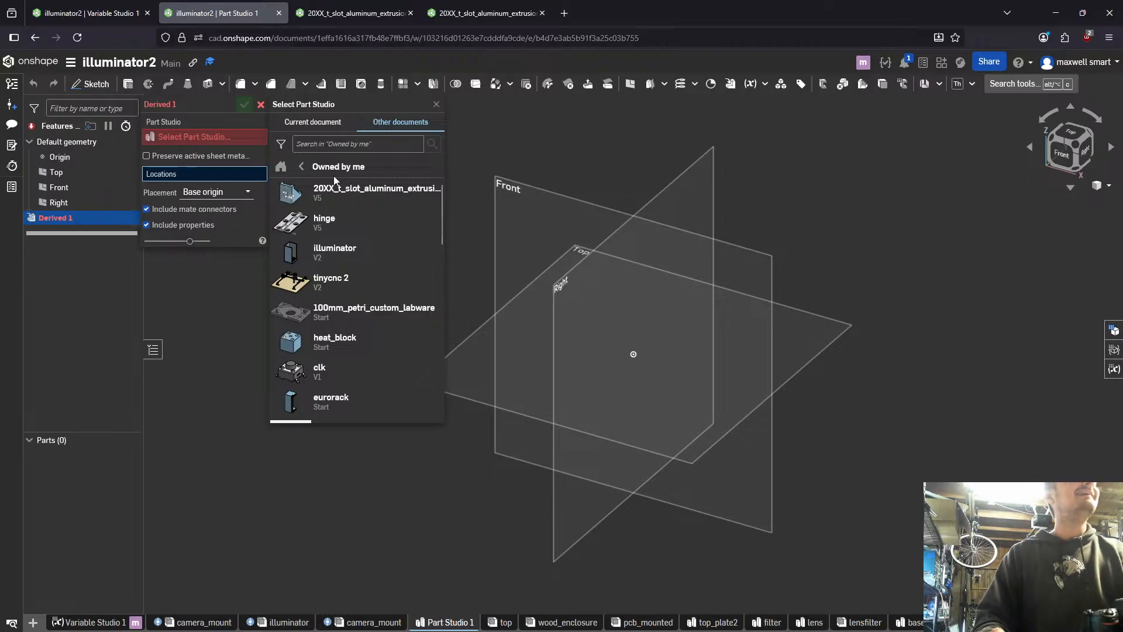
click(333, 195)
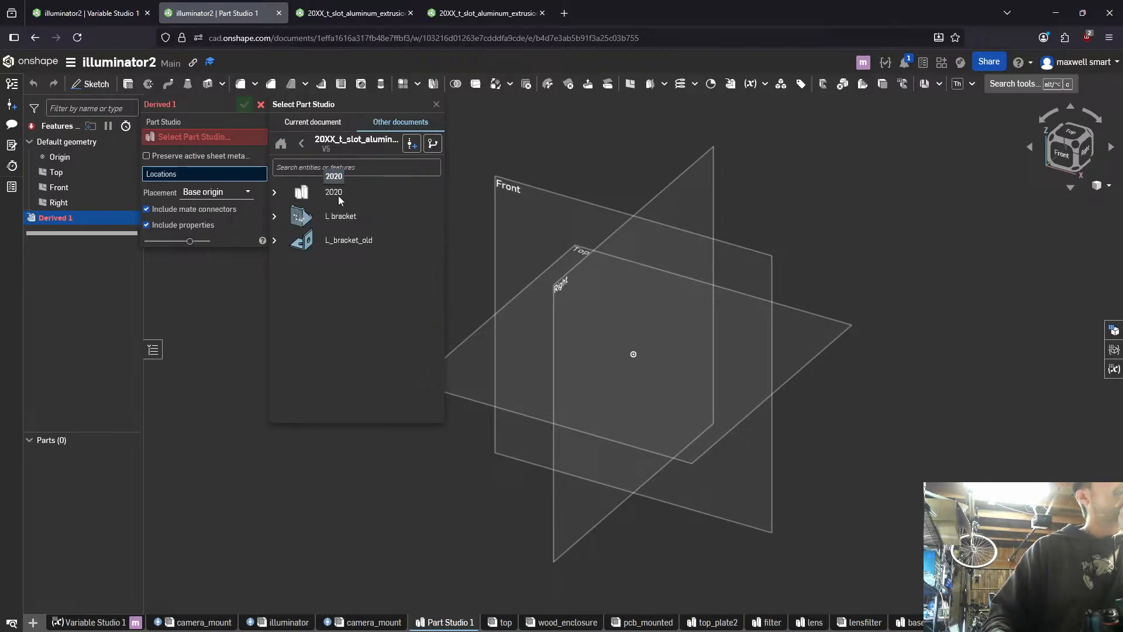
click(273, 192)
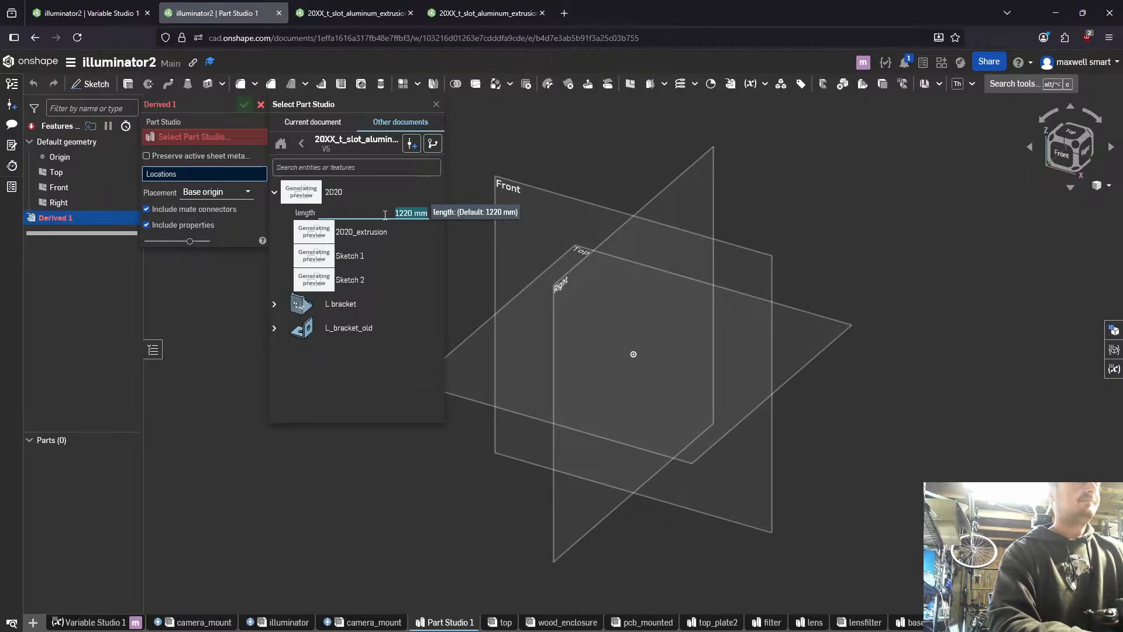
- Set the 2020 extrusion's length to #base_plate_edge_edge minus twice the T-slot edge-to-edge variable
text(186)
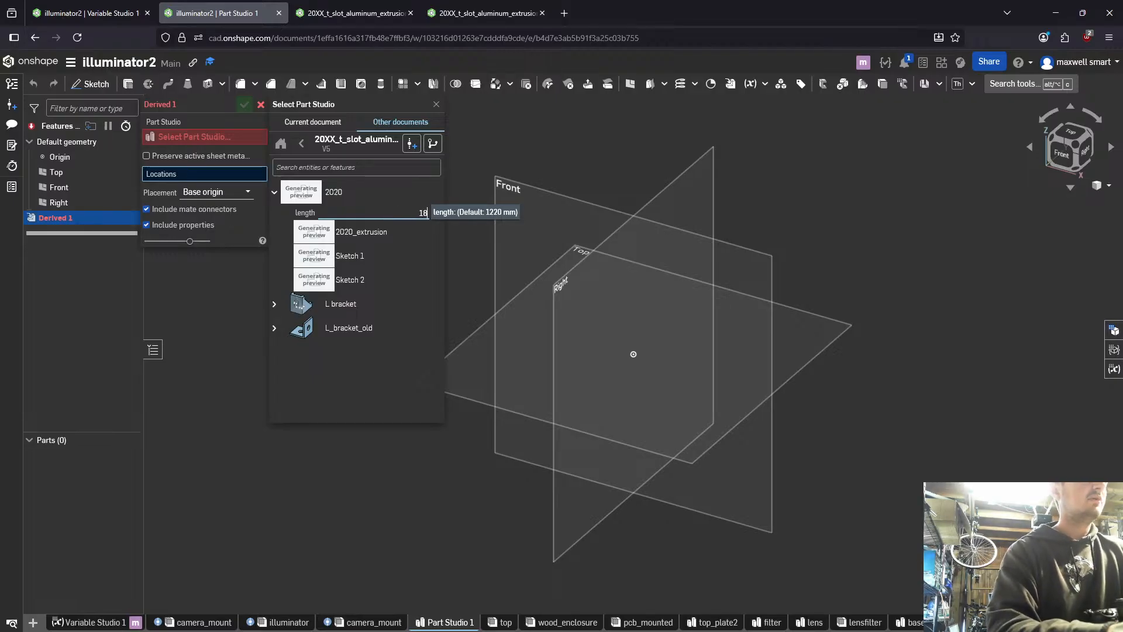
key(BackSpace)
key(BackSpace)
text(ed)
key(Return)
text(-2)
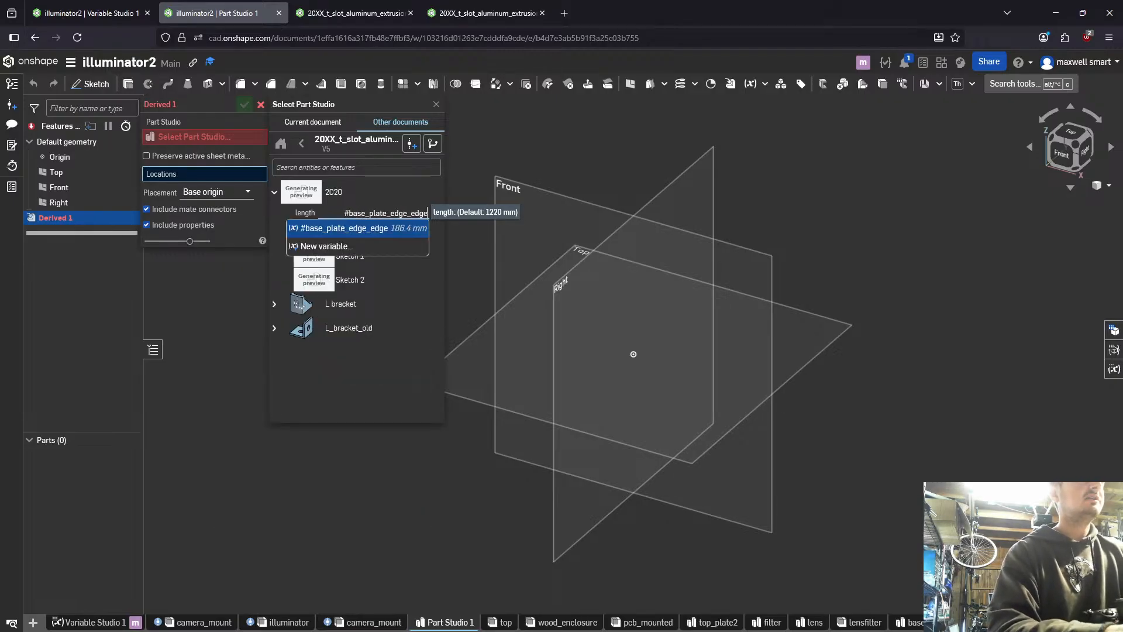
text(*tslop)
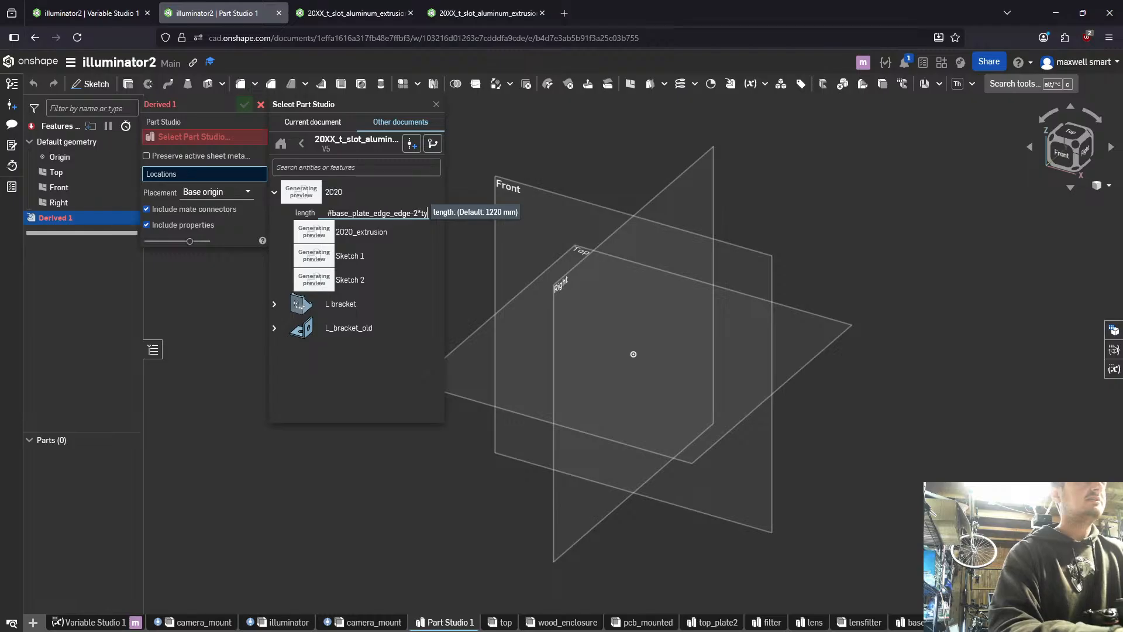
key(BackSpace)
key(Return)
key(Return)
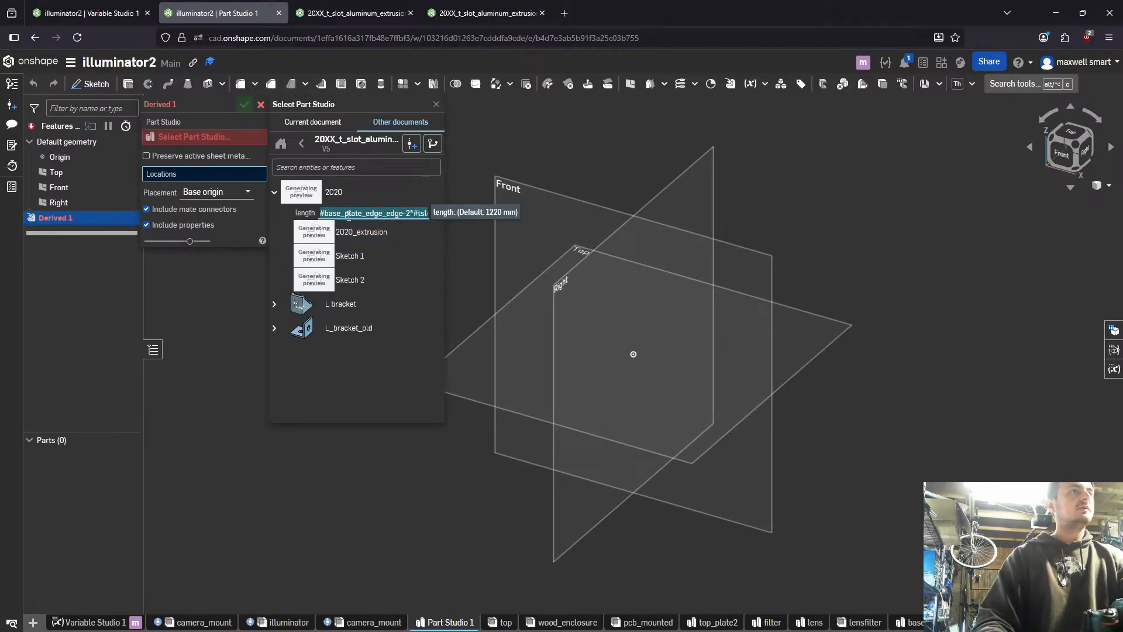
- Select the 2020_extrusion part as the derived geometry and accept the Derived feature
click(362, 233)
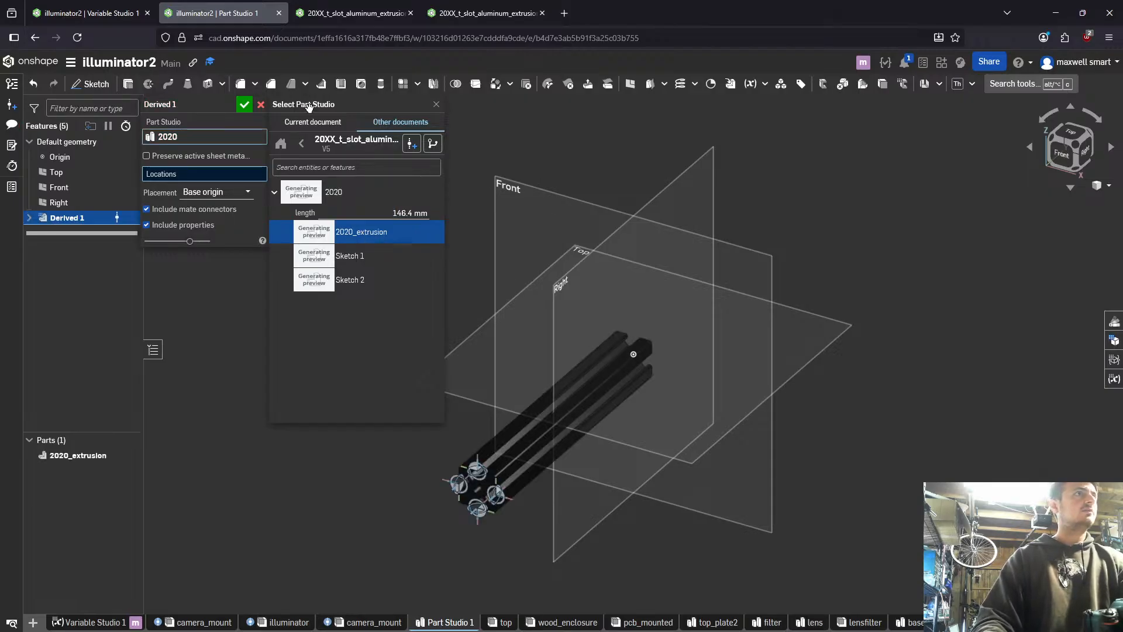
click(245, 105)
right_drag(546, 416, 489, 426)
scroll(543, 483, up, 3)
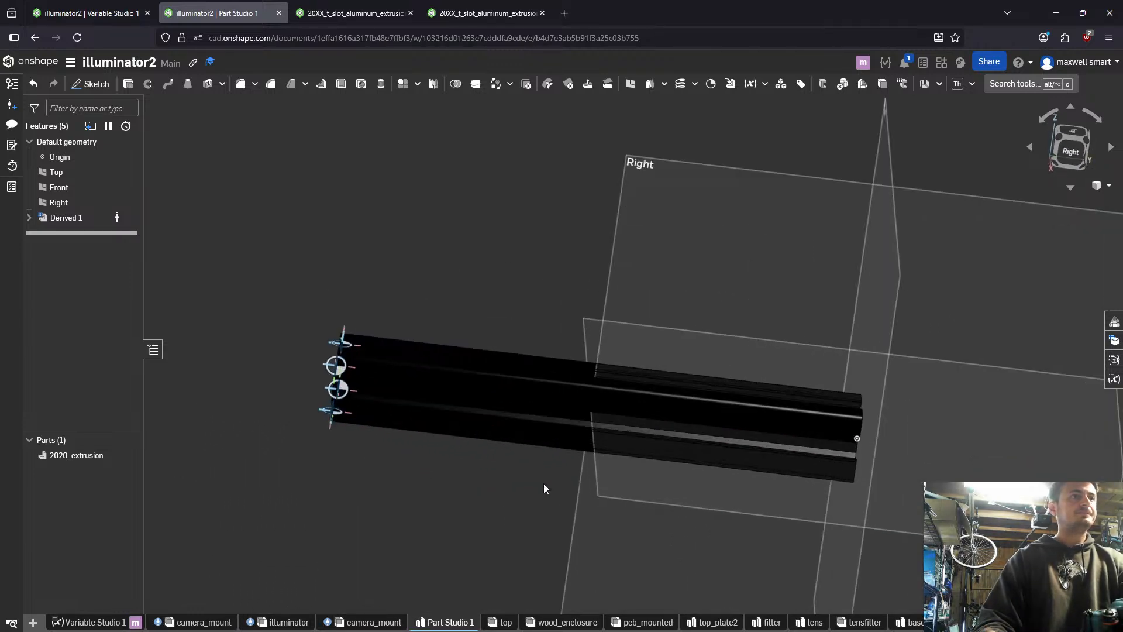
right_drag(542, 483, 572, 420)
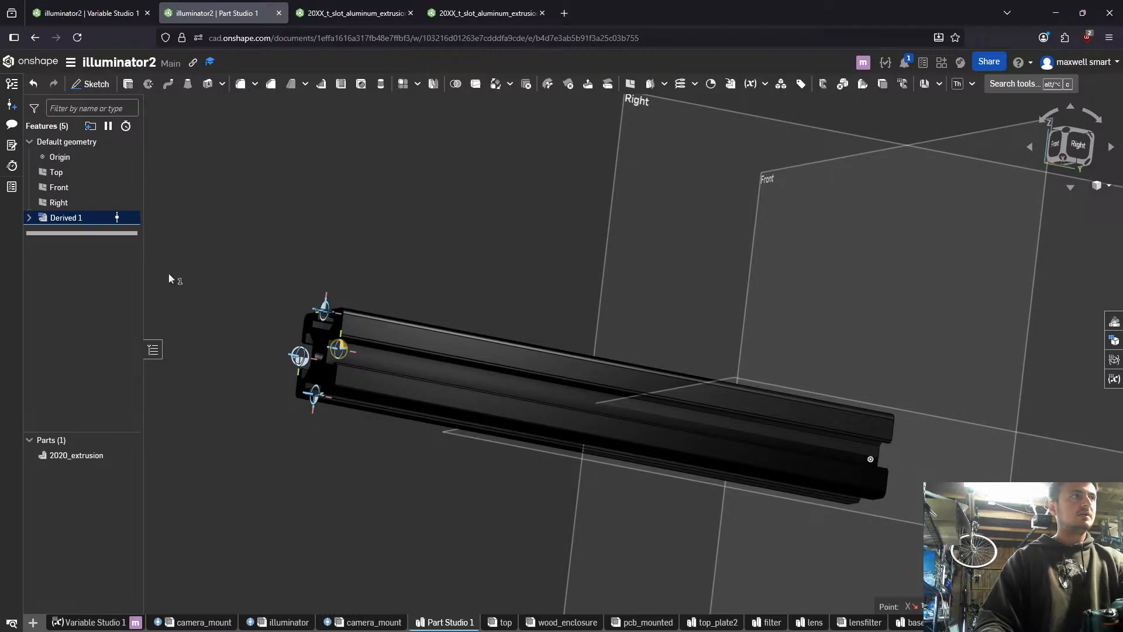
- Start a sketch on Mate connector 2 of the Derived 1 feature and view it normal to the sketch plane
click(29, 216)
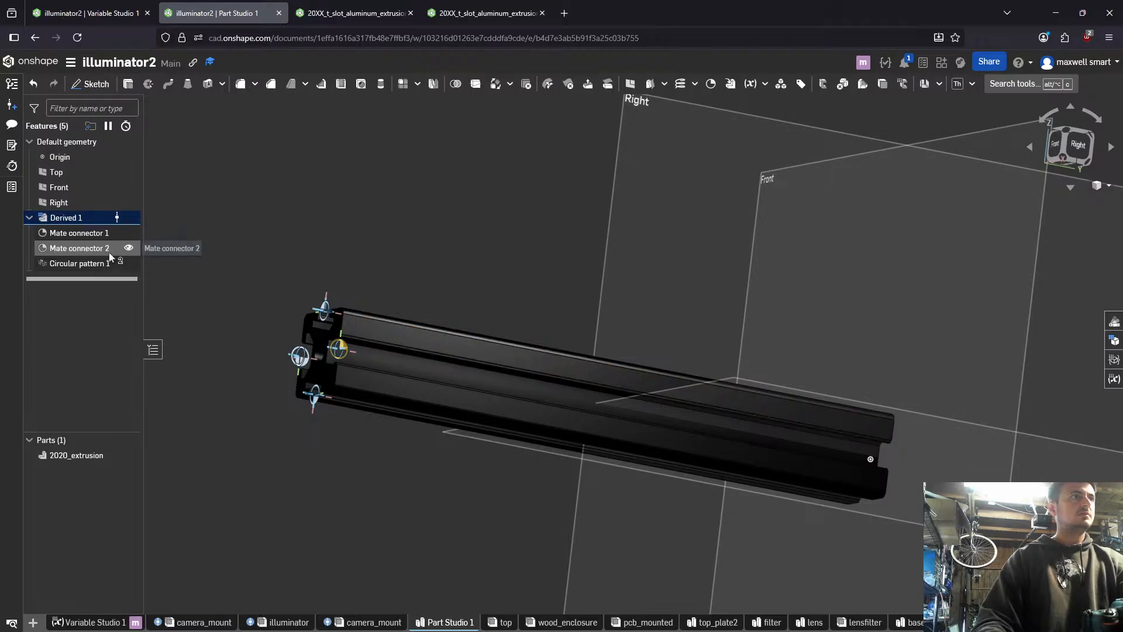
right_drag(197, 292, 580, 376)
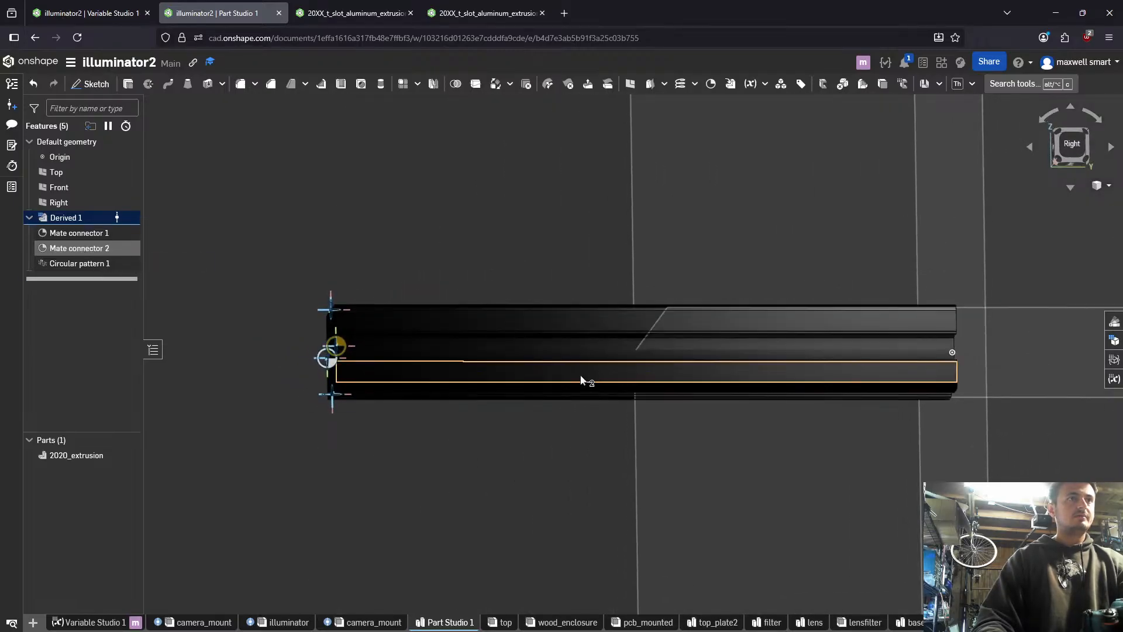
key(shift+s)
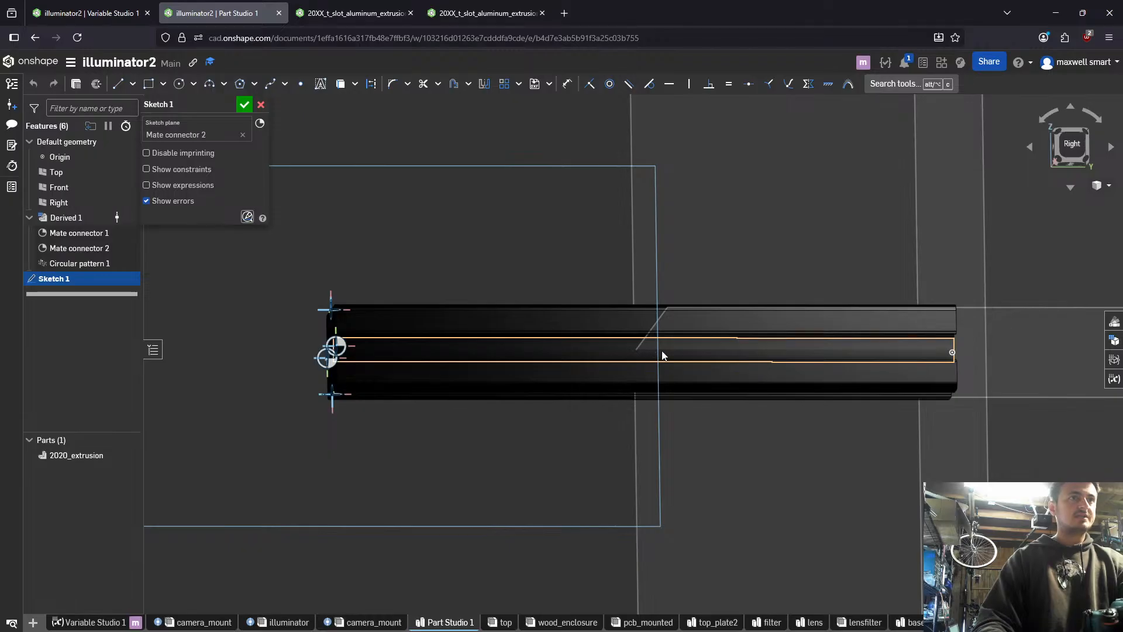
click(662, 354)
key(n)
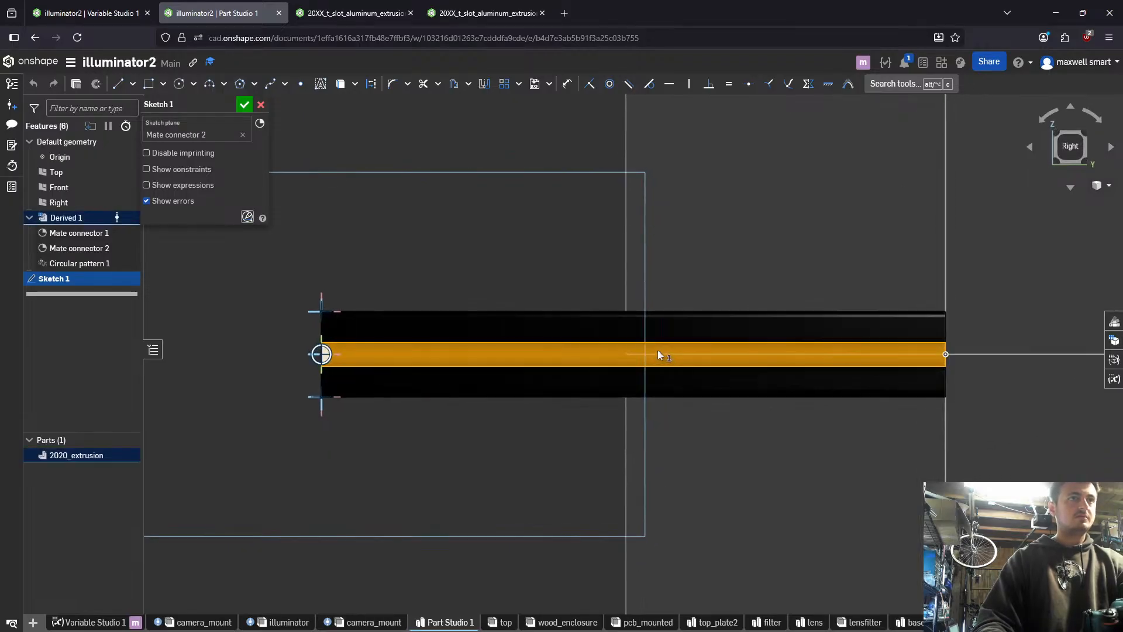
- Sketch a circle about 7 mm in diameter on the extrusion's centreline at the middle of its length, aligned with the origin
key(c)
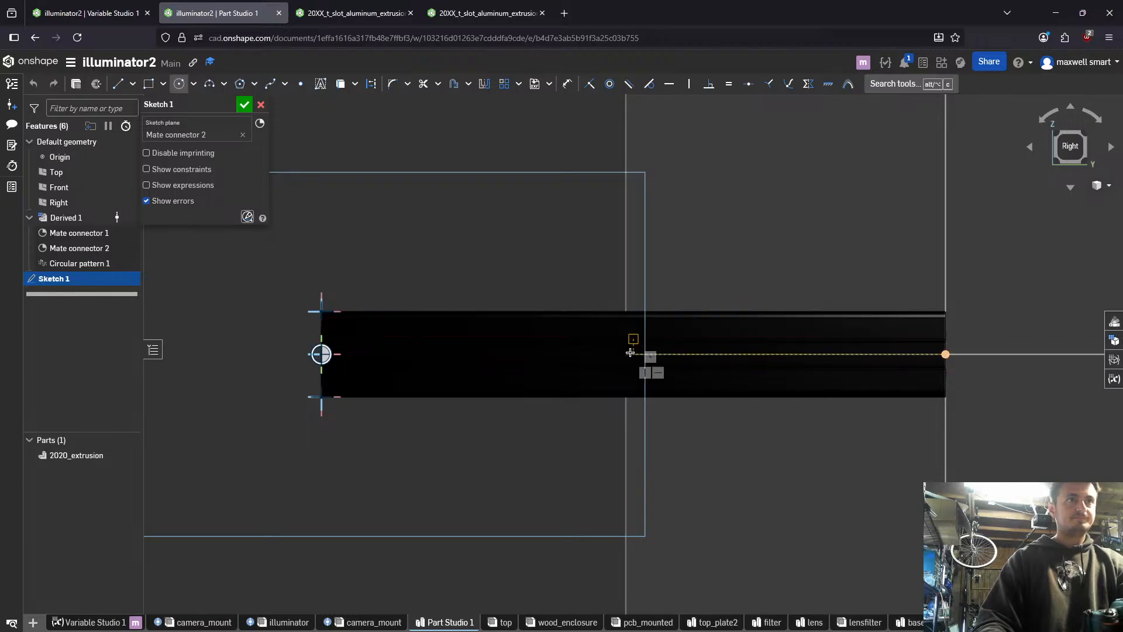
click(635, 354)
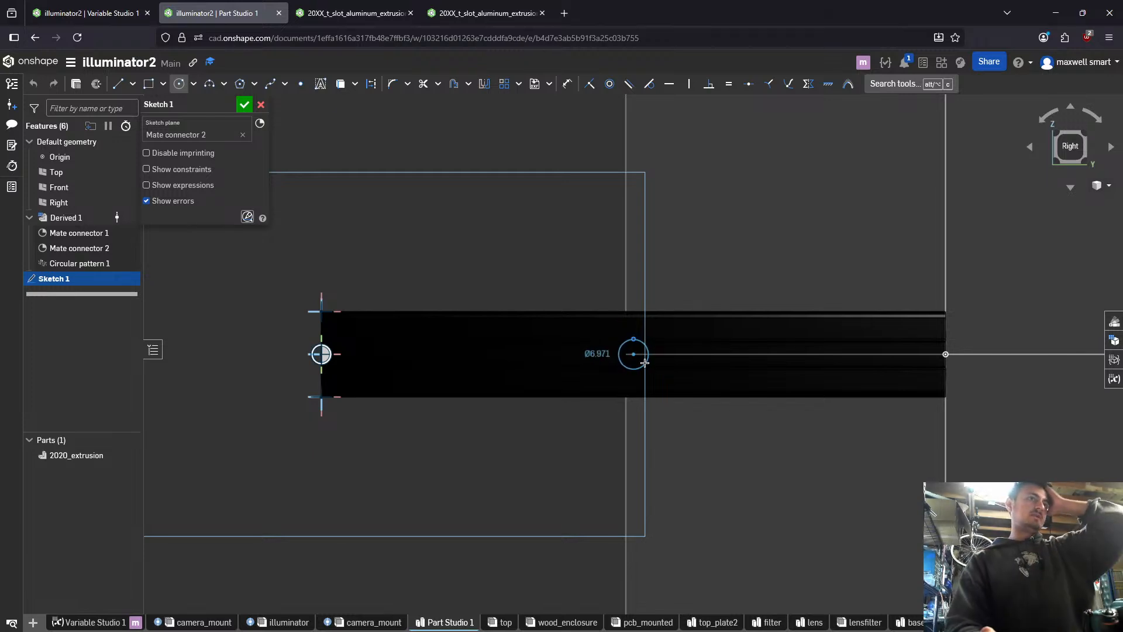
click(644, 362)
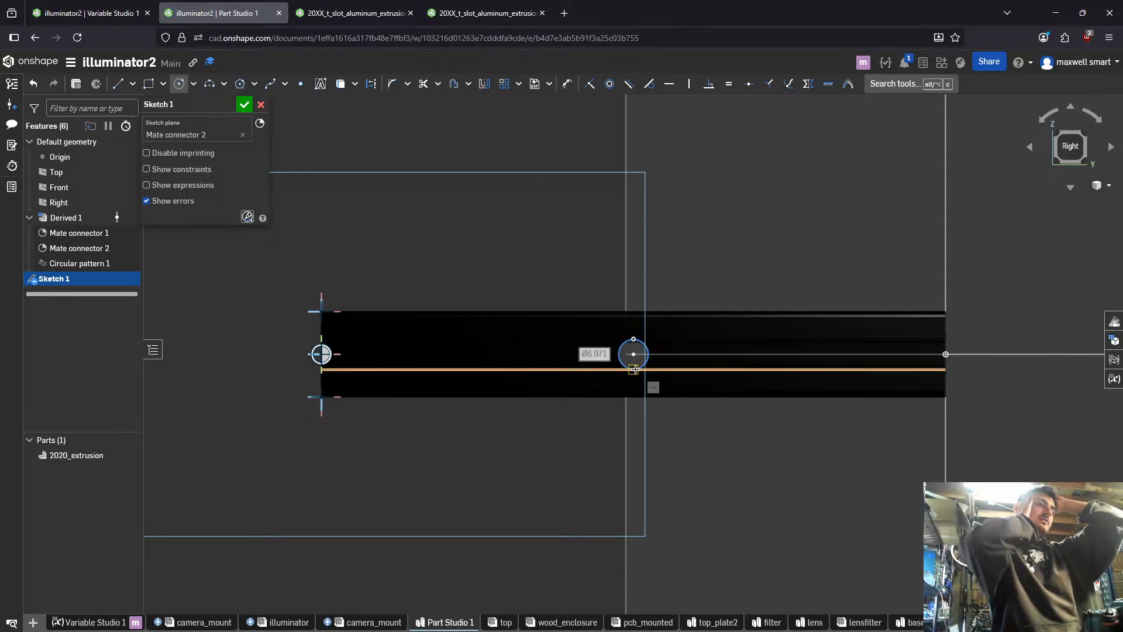
- Open ChatGPT in a new browser tab and place that tab after the open Onshape tabs
click(563, 13)
text(c)
key(Return)
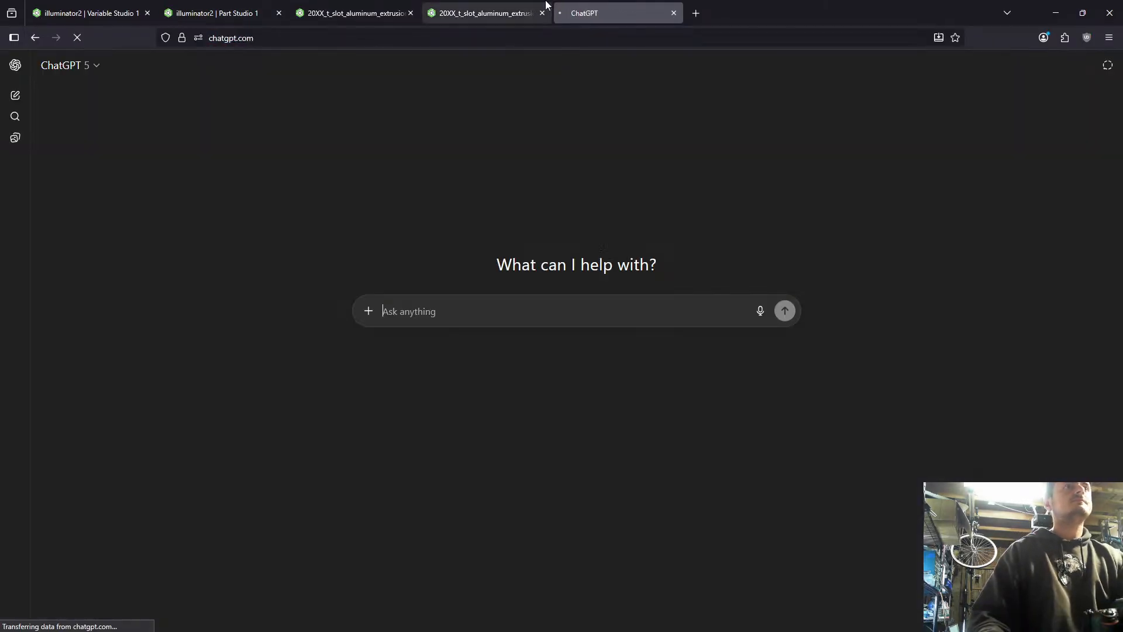
drag(588, 5, 587, 0)
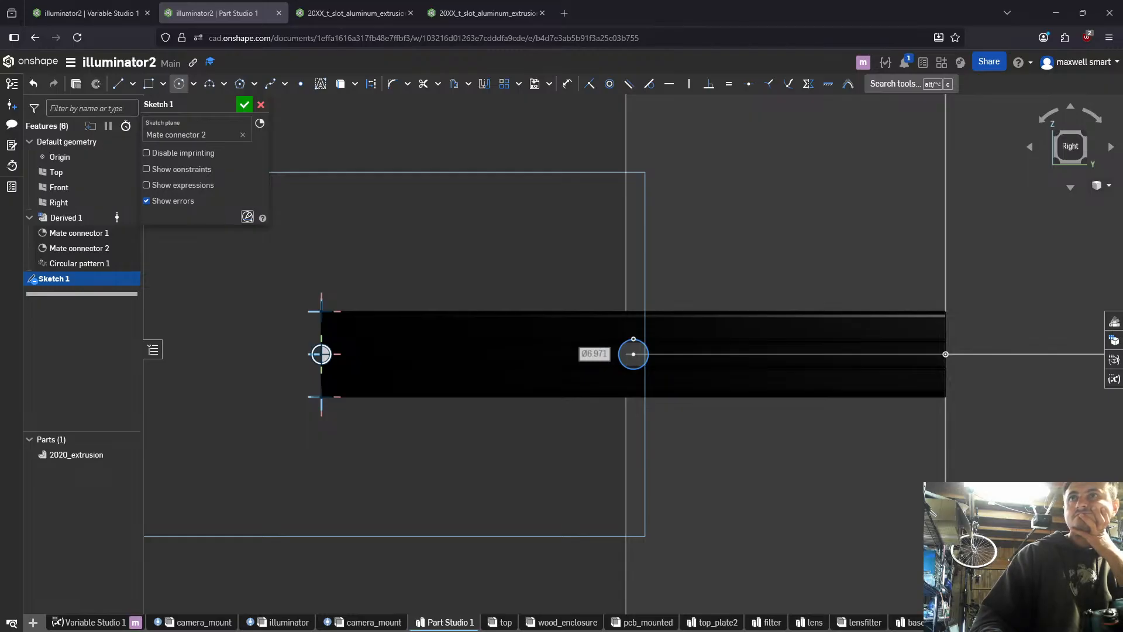
drag(1122, 125, 367, 1)
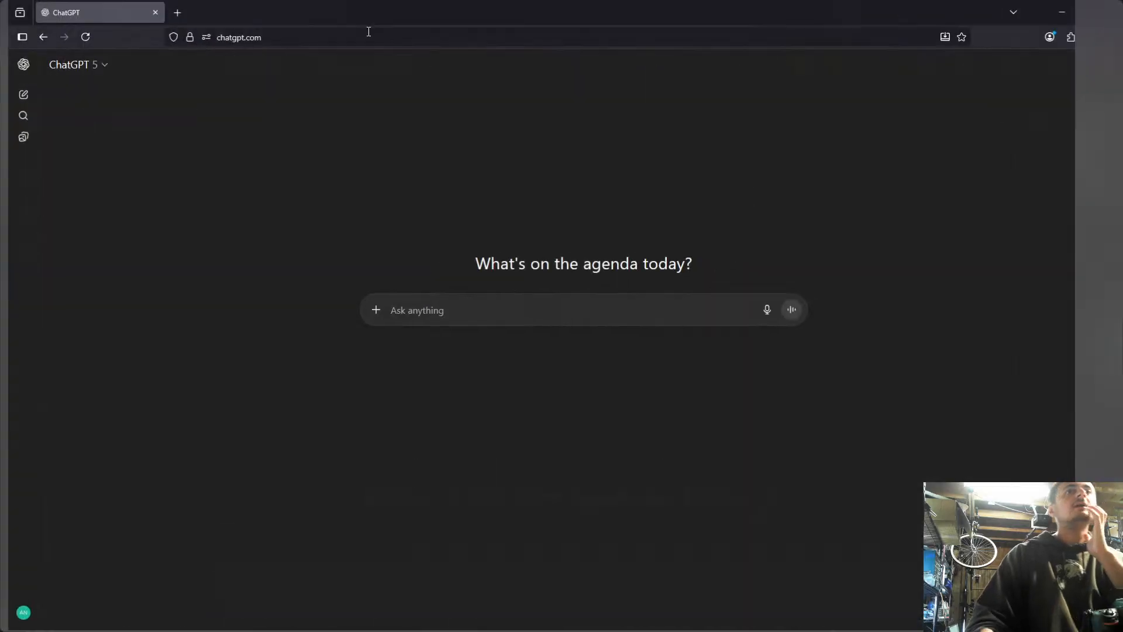
drag(291, 5, 449, 7)
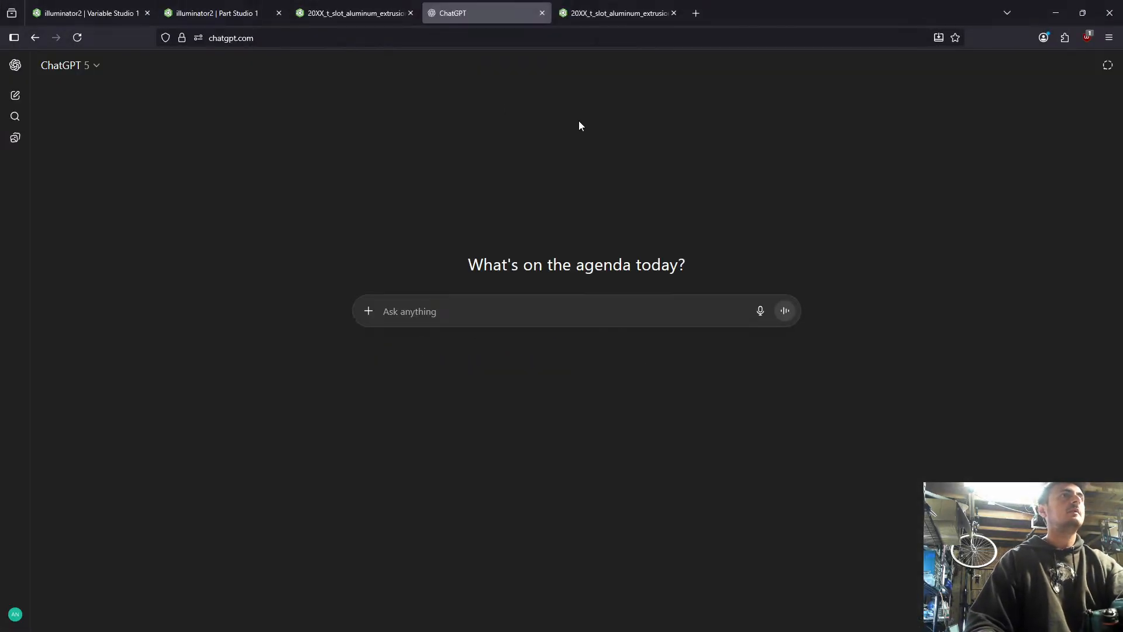
drag(536, 5, 665, 5)
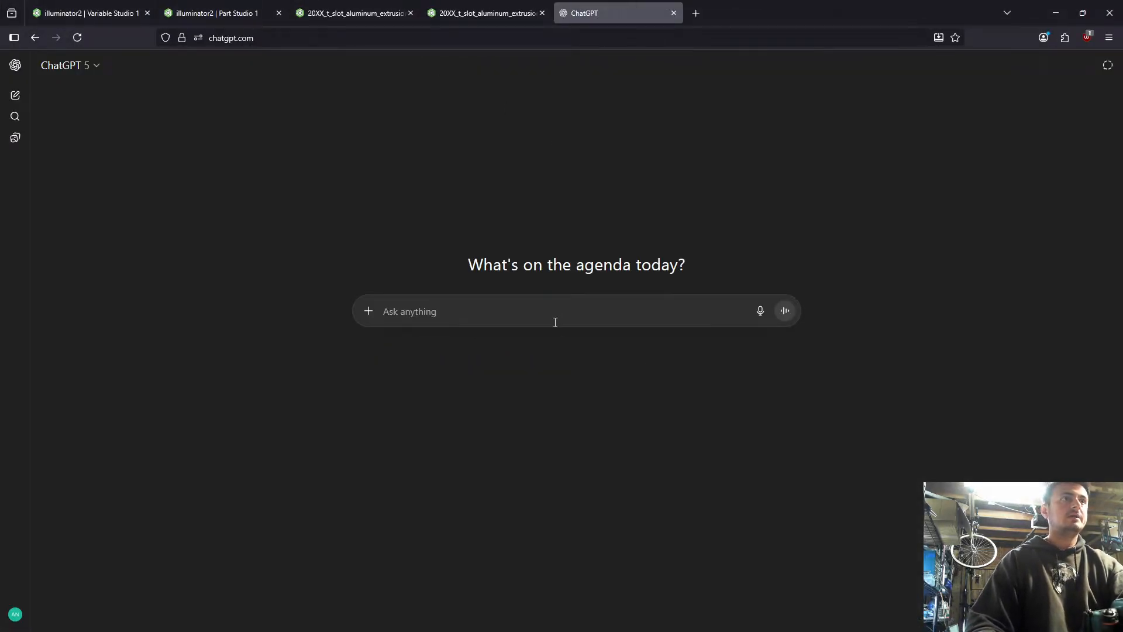
- Ask ChatGPT for the specs of a standard 1/4 20 camera mount bolt and highlight the clearance hole size
text(standerd)
key(ctrl+BackSpace)
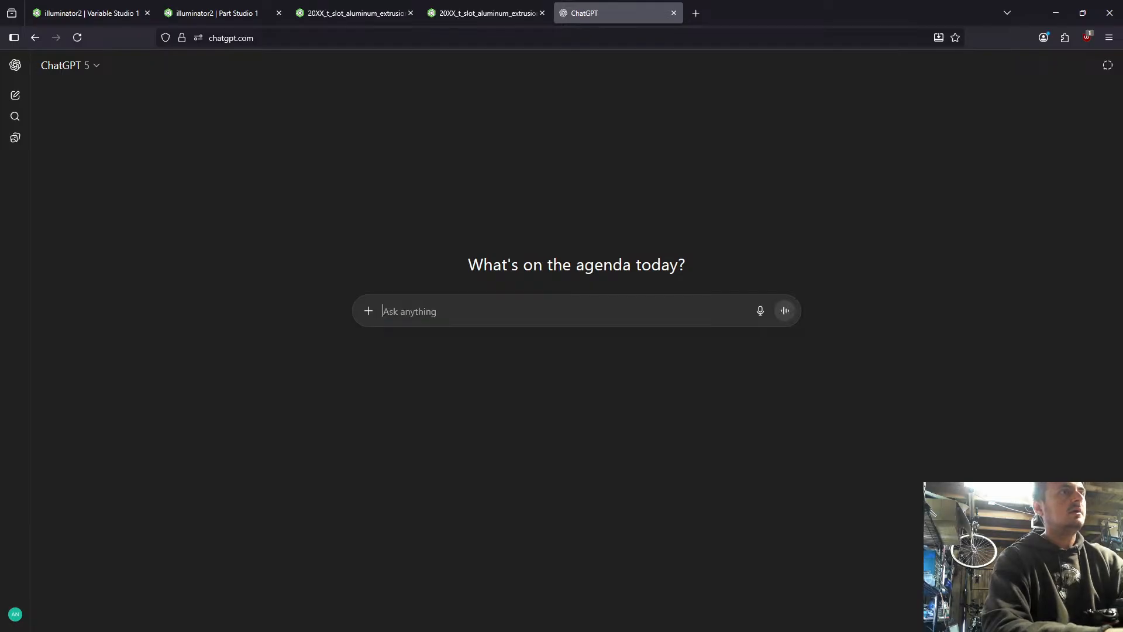
text(whats a)
key(BackSpace)
text(are )
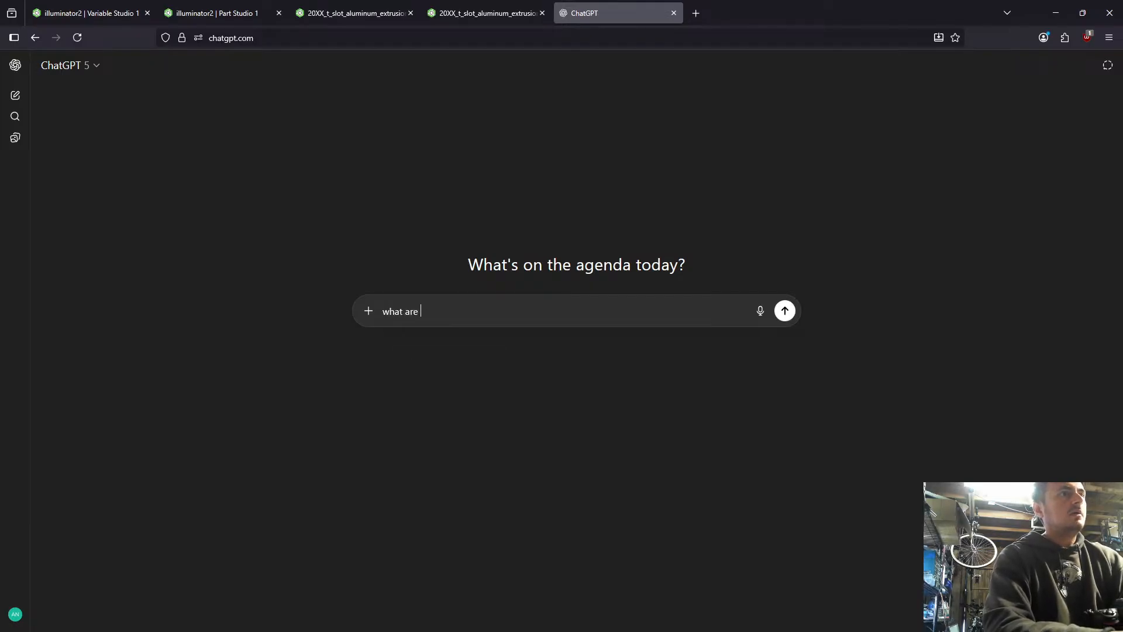
text(the specs for a sta)
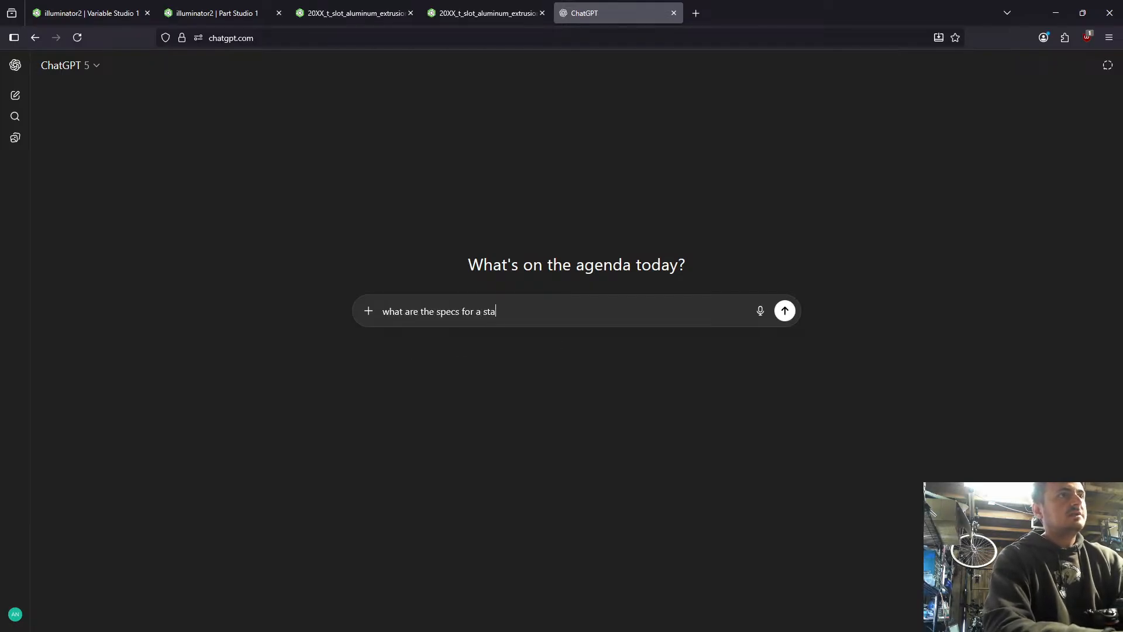
text(ndadr 1/4 )
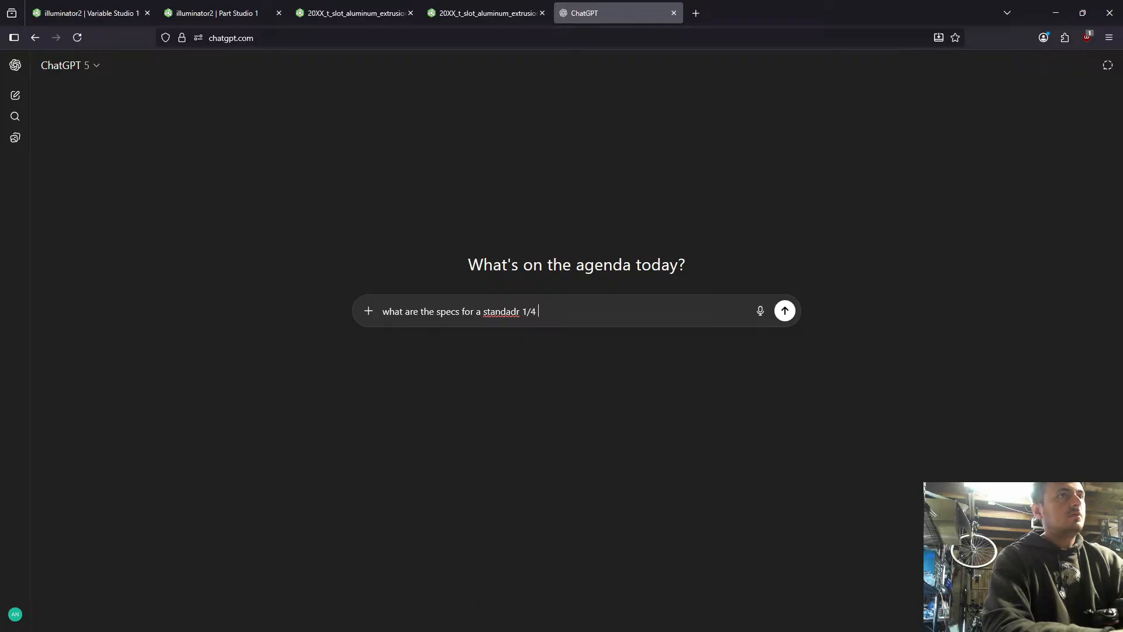
text(20 camera )
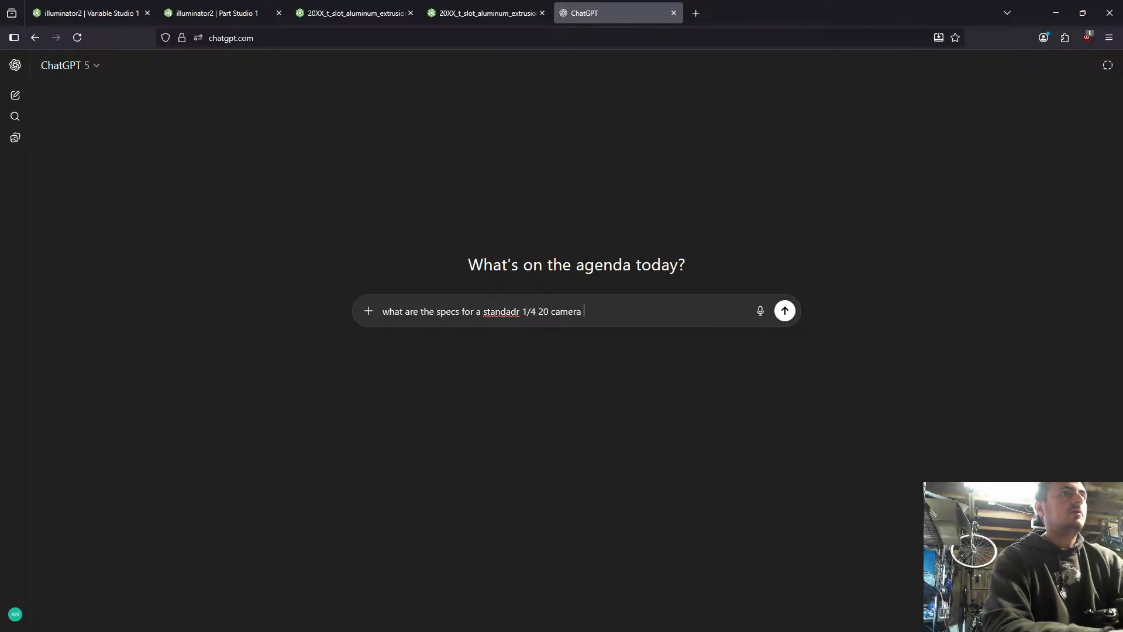
text(mount bolt)
key(Return)
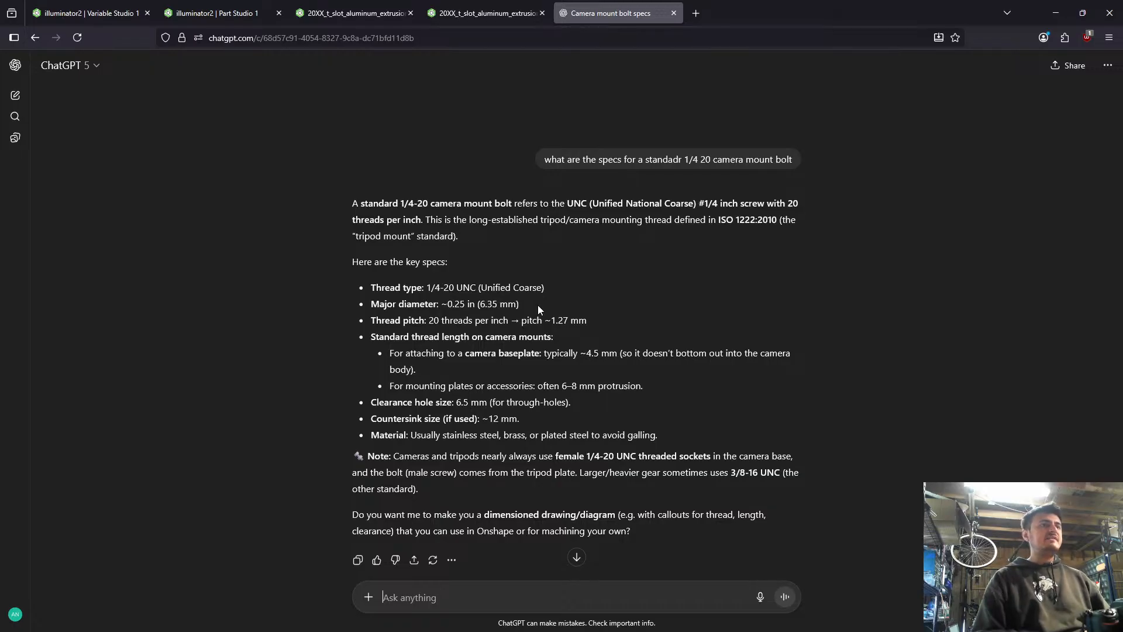
drag(374, 402, 581, 395)
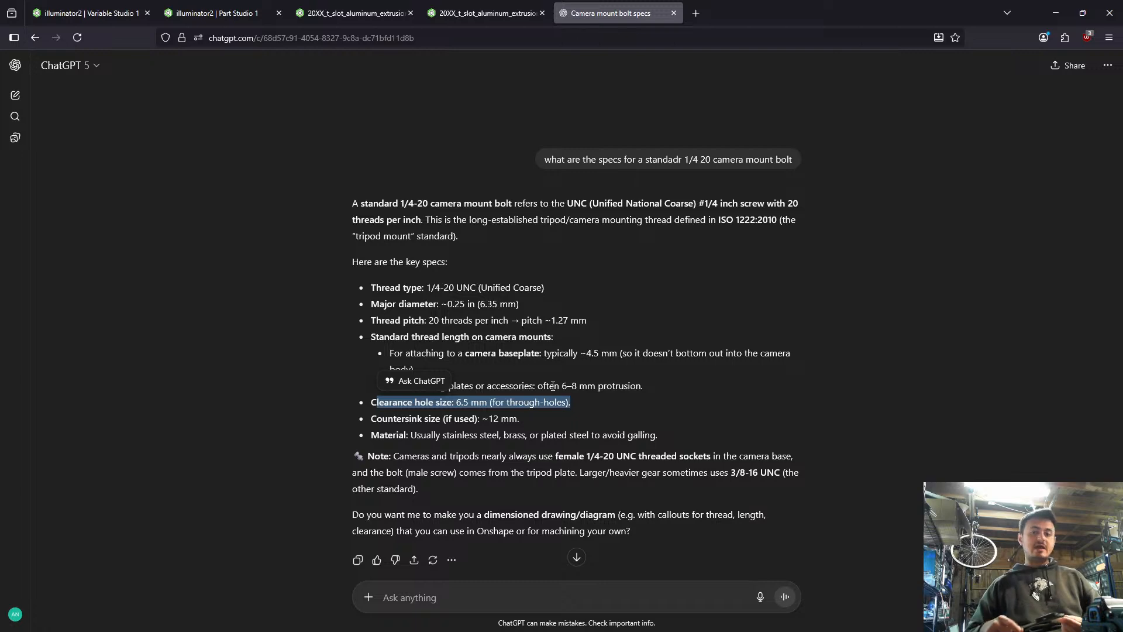
- Switch back to illuminator2's Part Studio 1 in Onshape and set the sketched circle's diameter to 6.5 mm
click(470, 13)
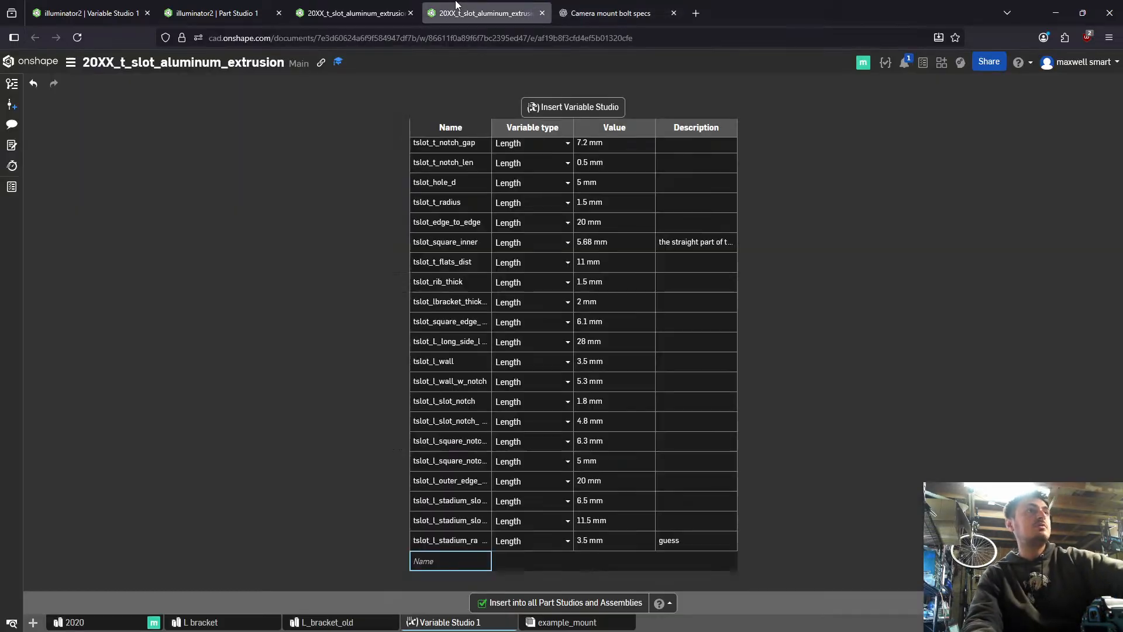
click(337, 7)
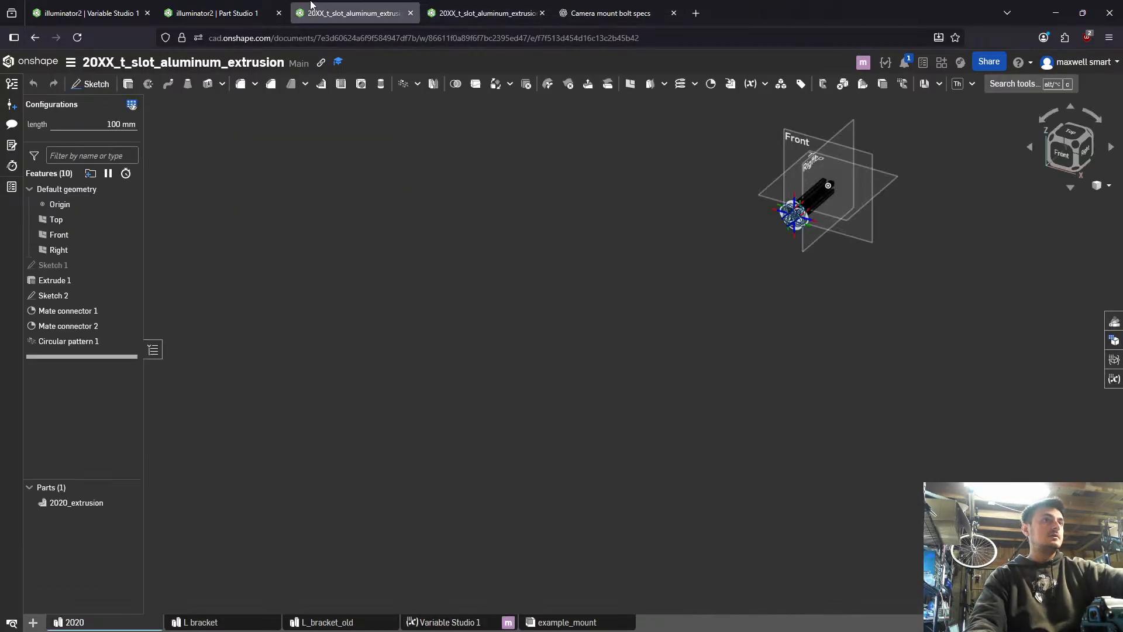
click(267, 6)
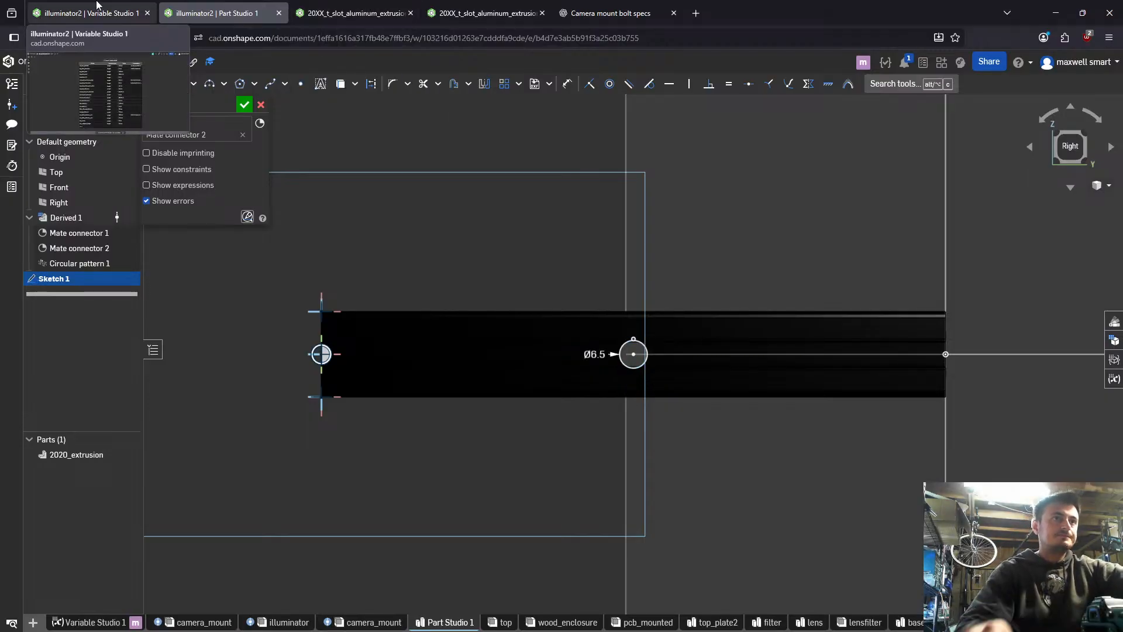
scroll(585, 313, up, 5)
scroll(732, 414, down, 3)
mouse_move(732, 414)
right_down()
mouse_move(855, 421)
mouse_move(741, 423)
right_up()
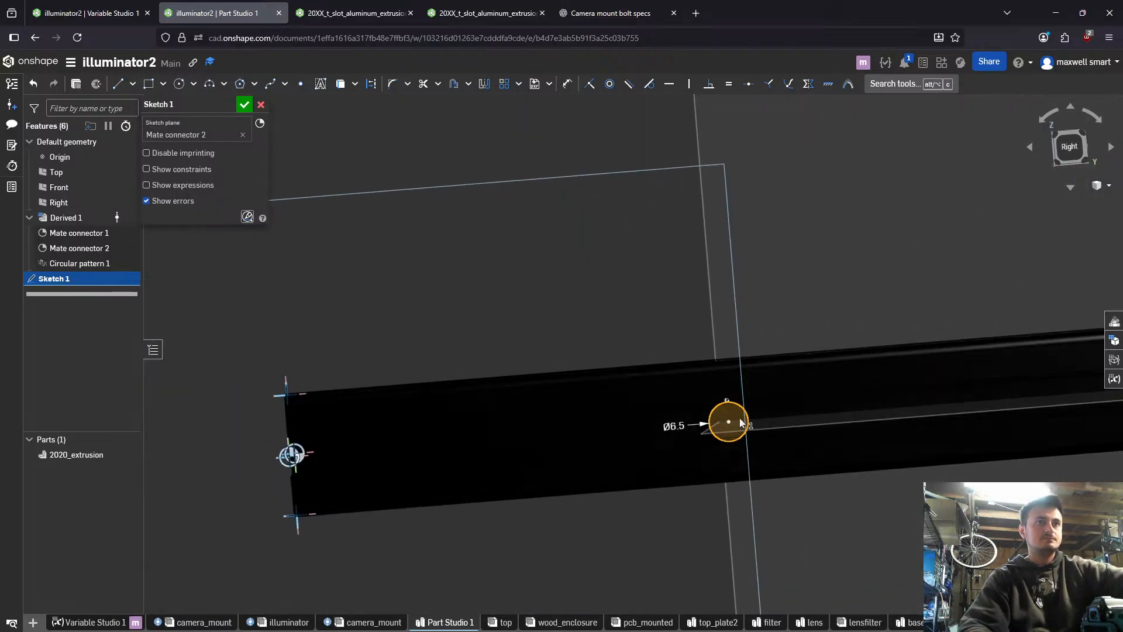
- Try to dimension the 6.5 mm circle's centre to the far end of the extrusion
scroll(732, 421, down, 3)
key(u)
key(q)
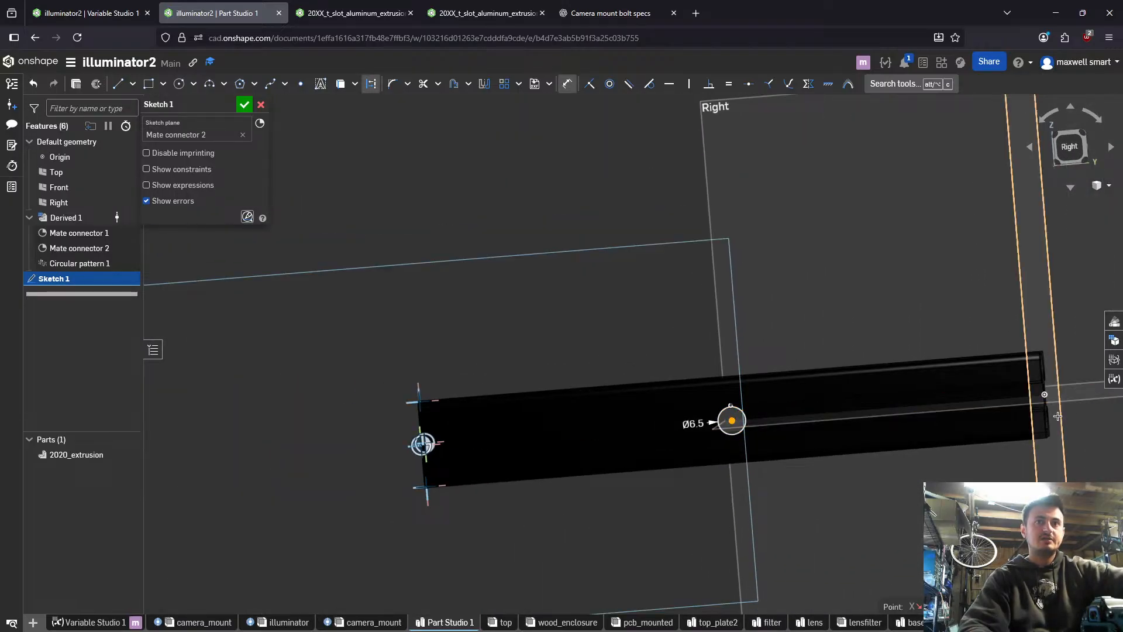
scroll(1047, 418, up, 5)
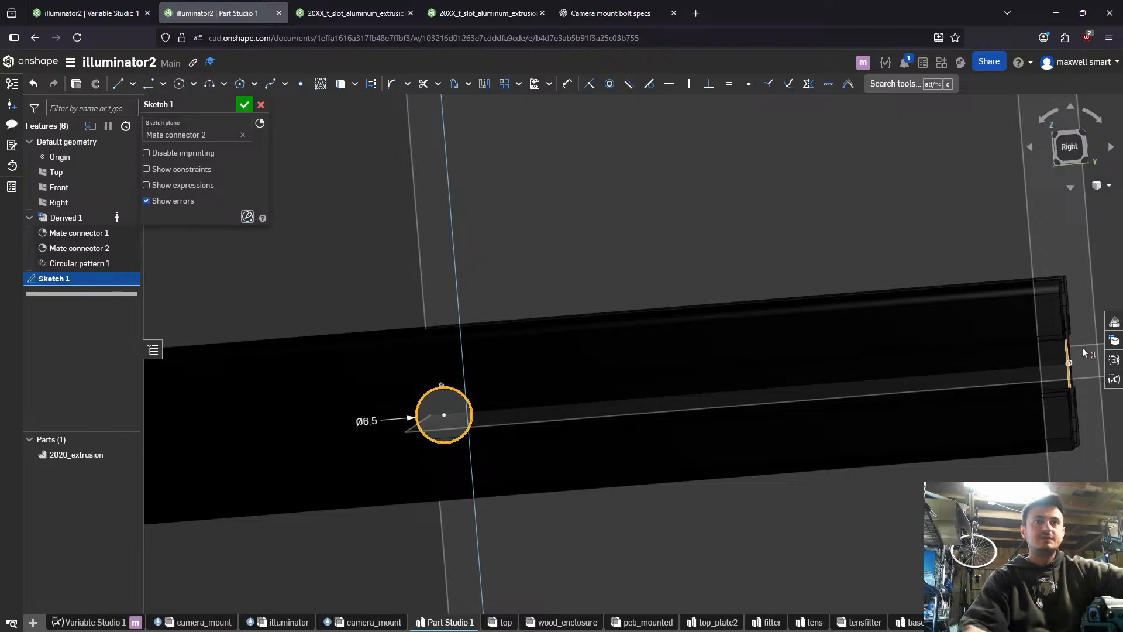
scroll(1082, 359, up, 5)
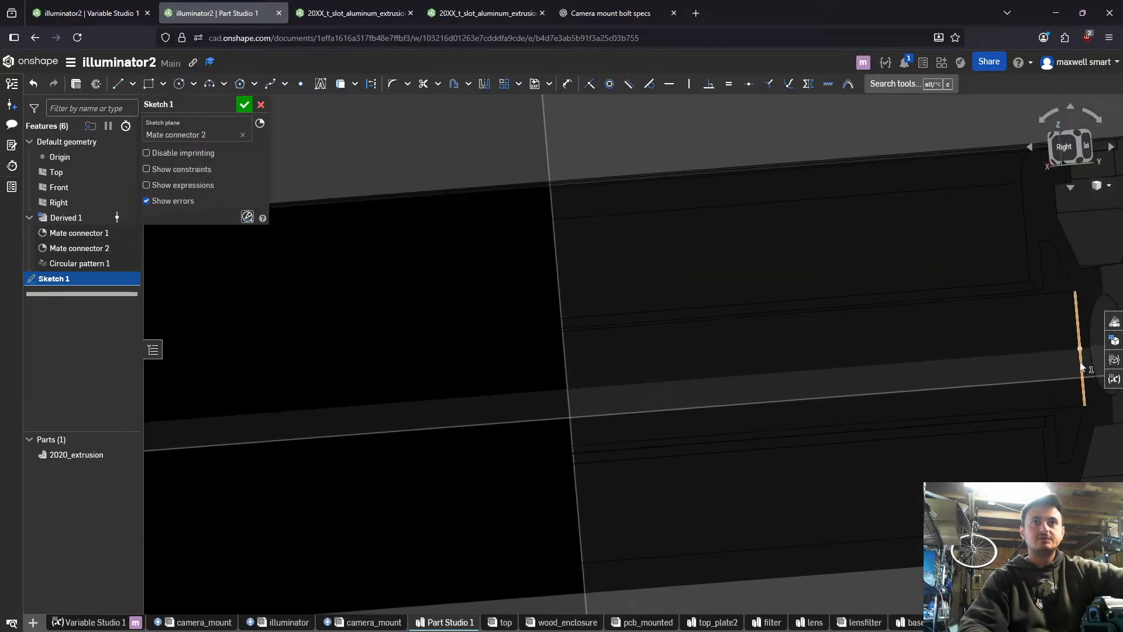
scroll(1081, 351, down, 8)
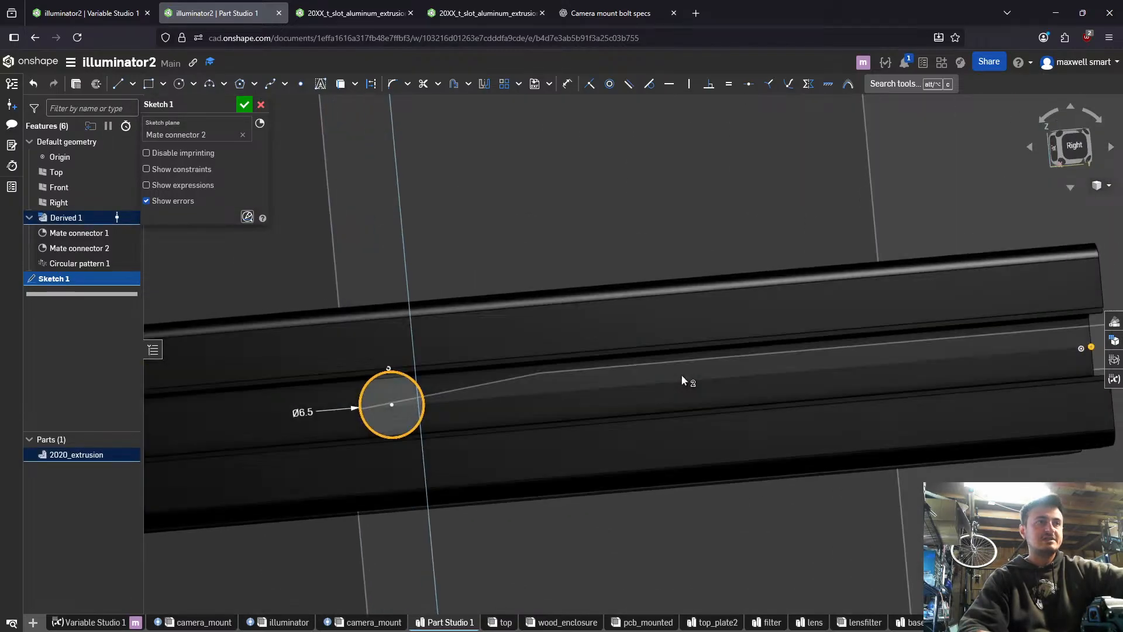
middle_drag(514, 408, 951, 350)
scroll(950, 350, down, 3)
key(space)
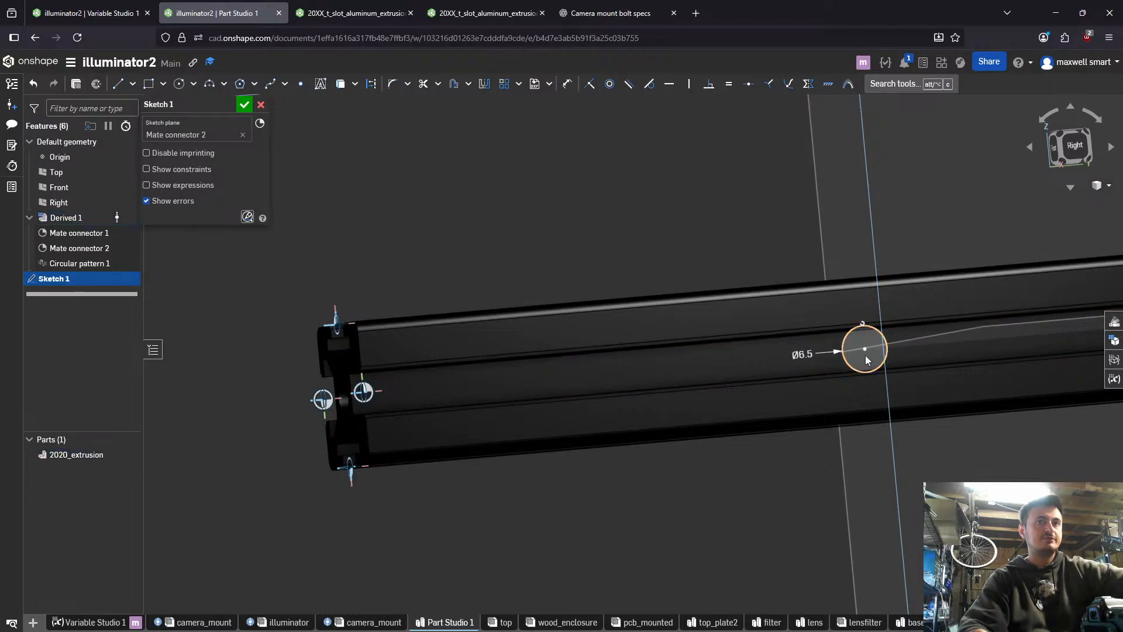
- Try to locate the circle's centre from the midpoint of the far end edge and from the extrusion's near end
key(d)
click(865, 350)
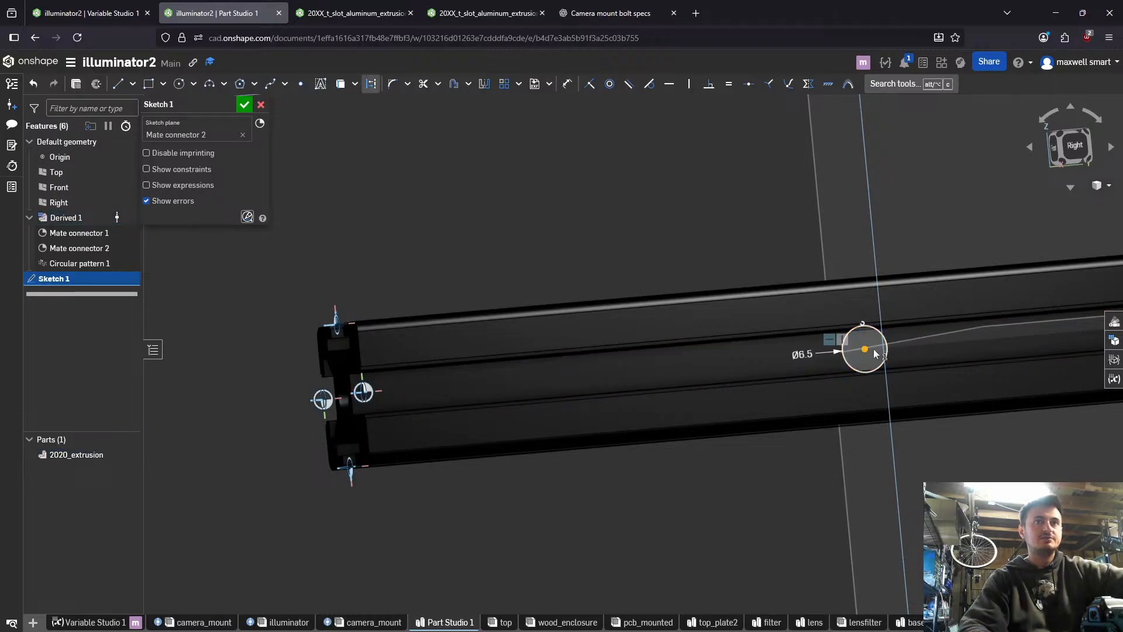
middle_drag(873, 352, 449, 350)
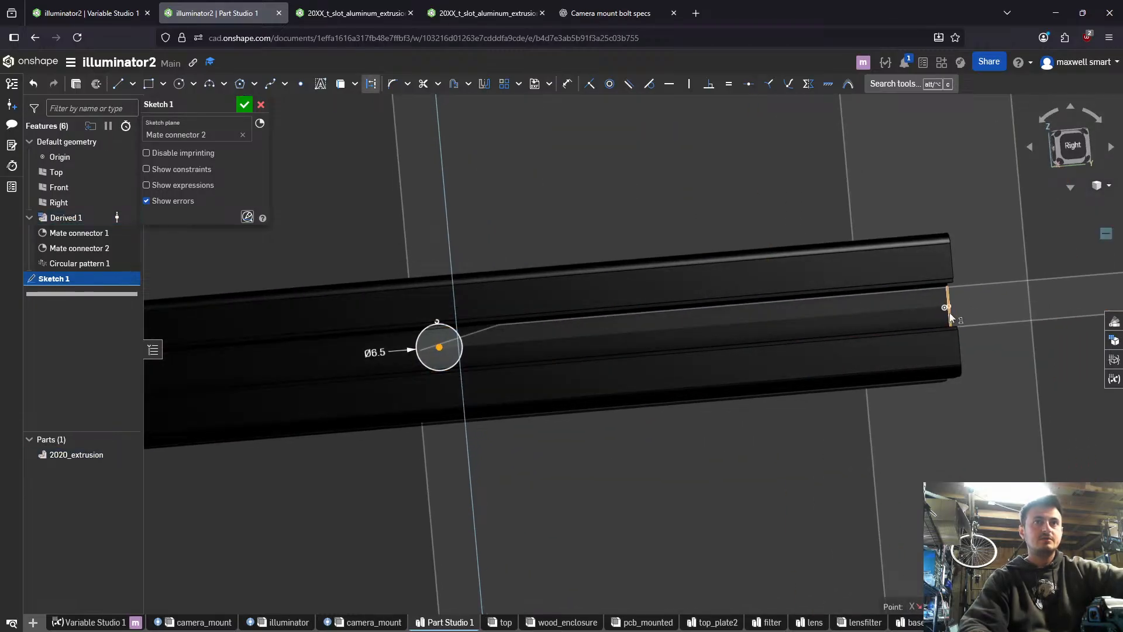
click(947, 307)
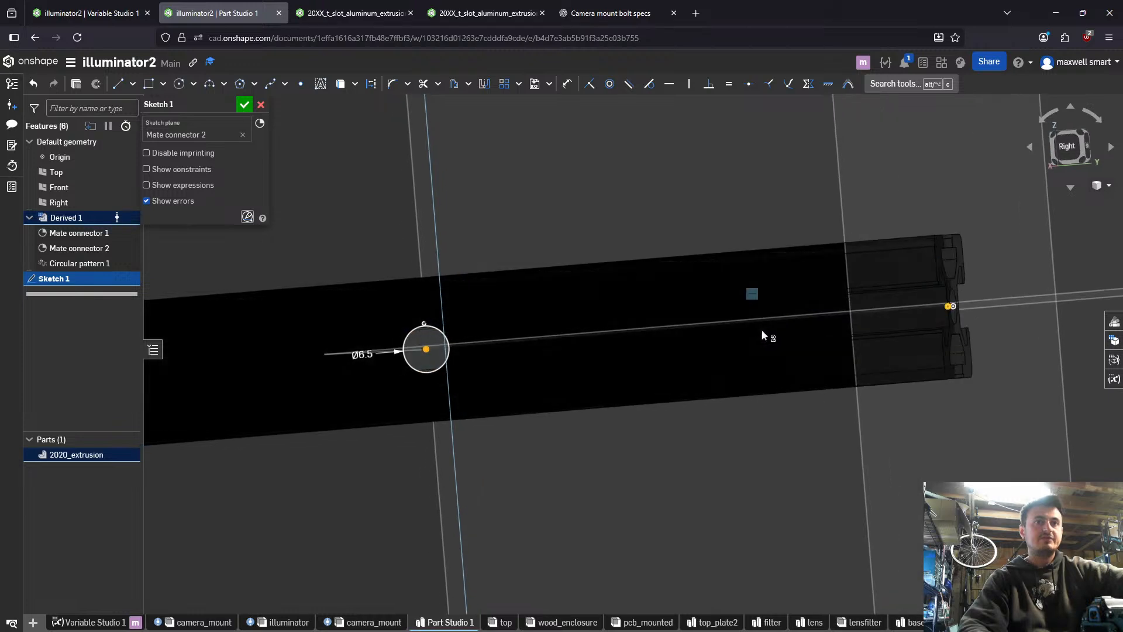
right_drag(762, 335, 735, 341)
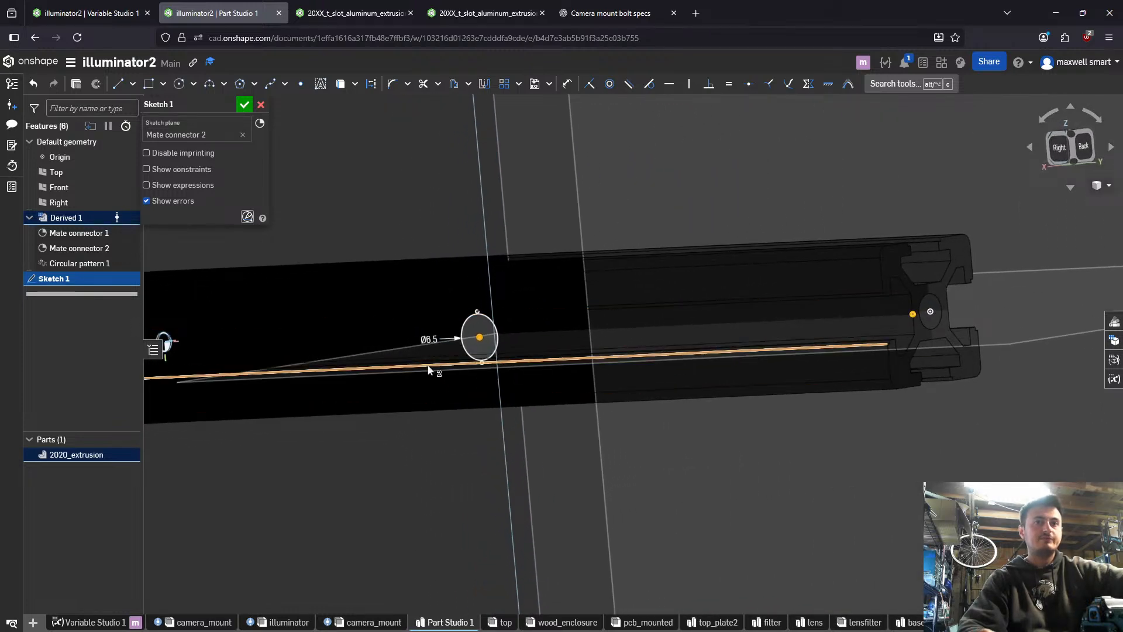
right_drag(431, 368, 416, 364)
middle_drag(417, 364, 852, 349)
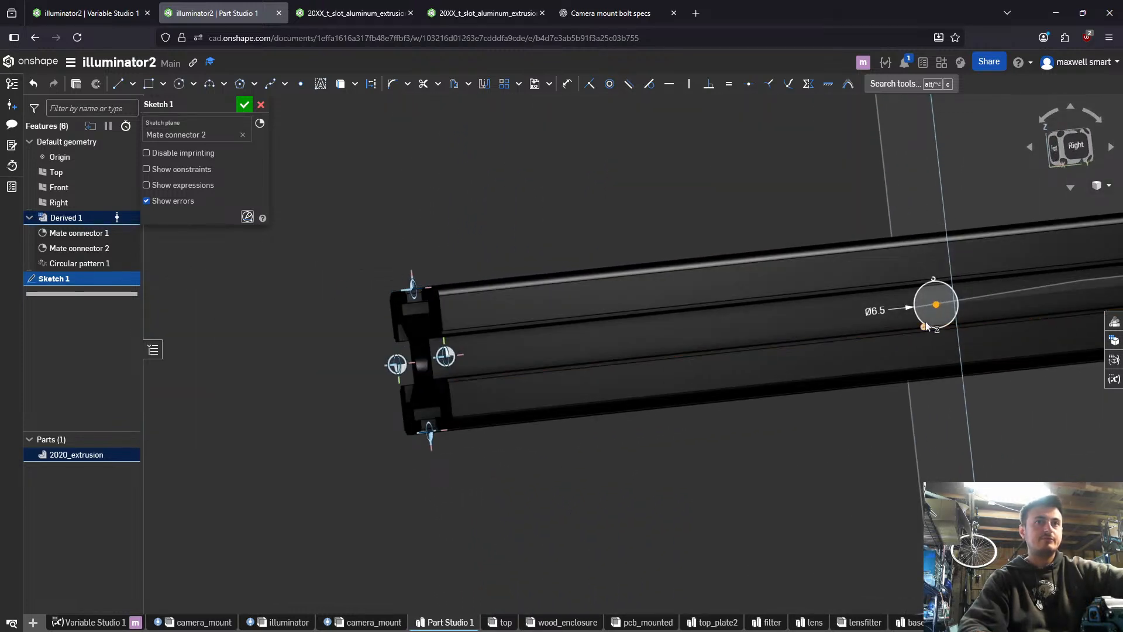
key(u)
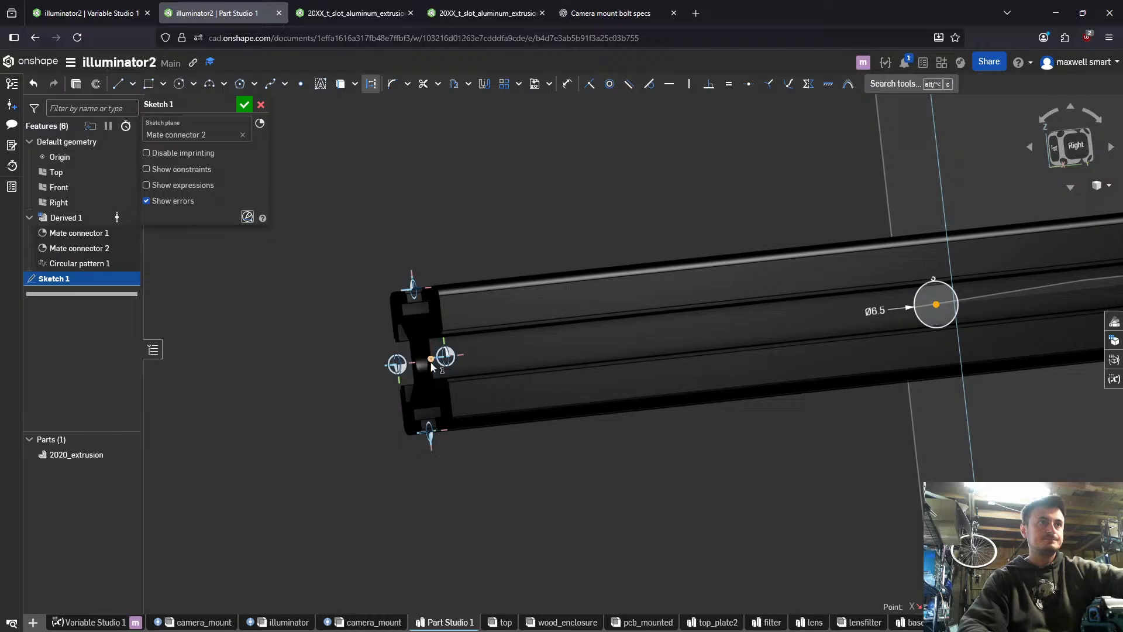
click(431, 363)
key(space)
right_drag(433, 367, 526, 403)
scroll(558, 403, down, 5)
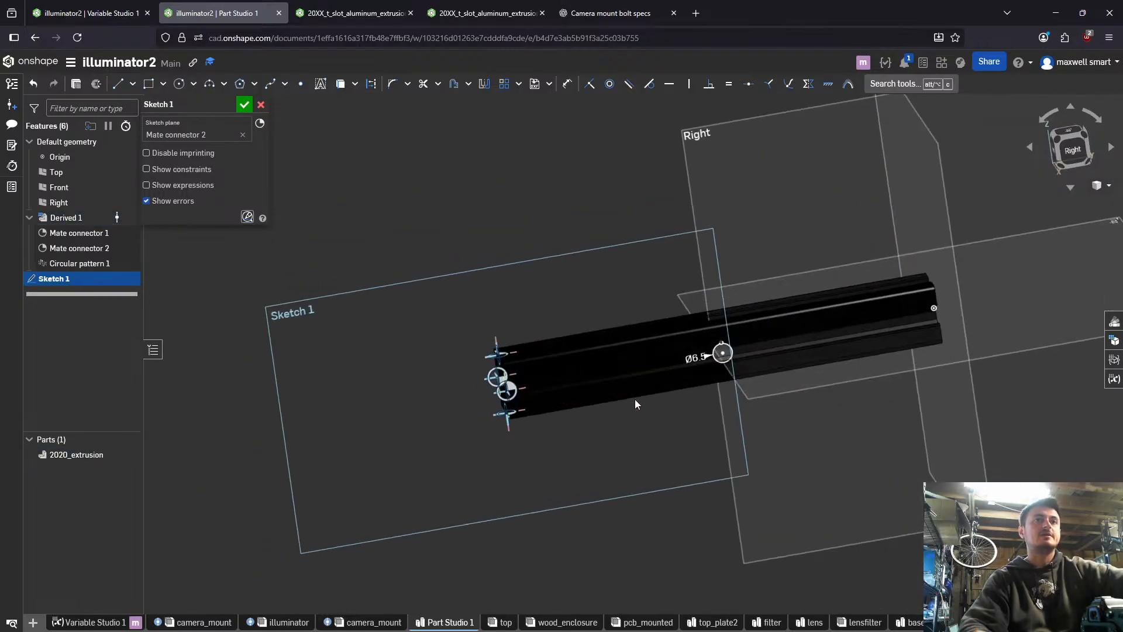
- Cut the 6.5 mm circle through all of the 2020_extrusion part with a Remove extrude
scroll(768, 350, up, 5)
key(shift+e)
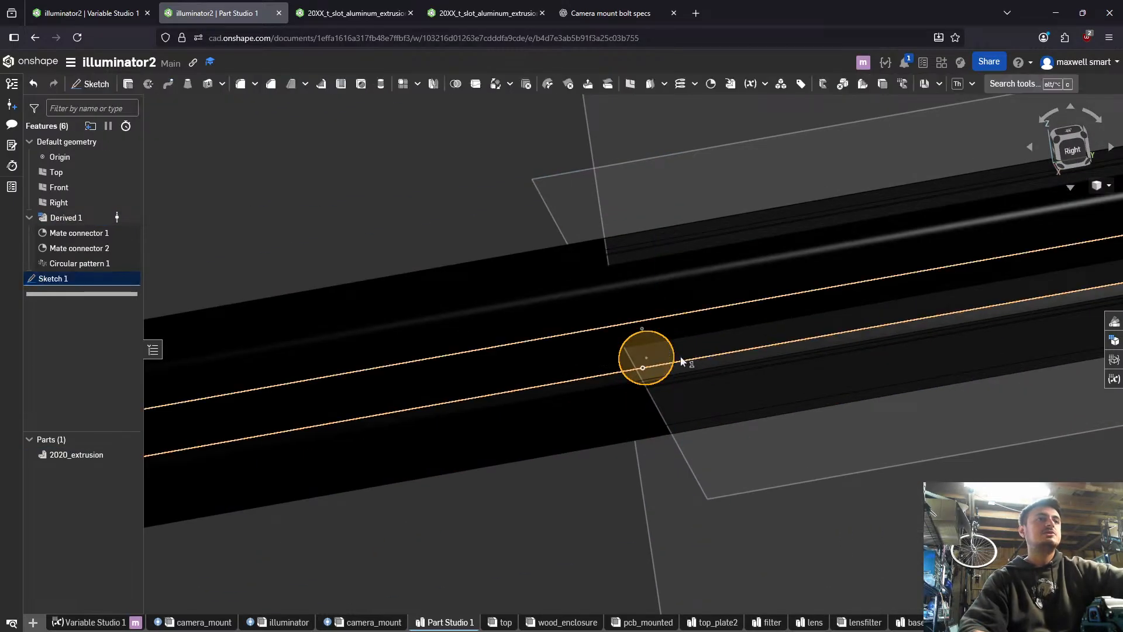
click(203, 141)
click(195, 185)
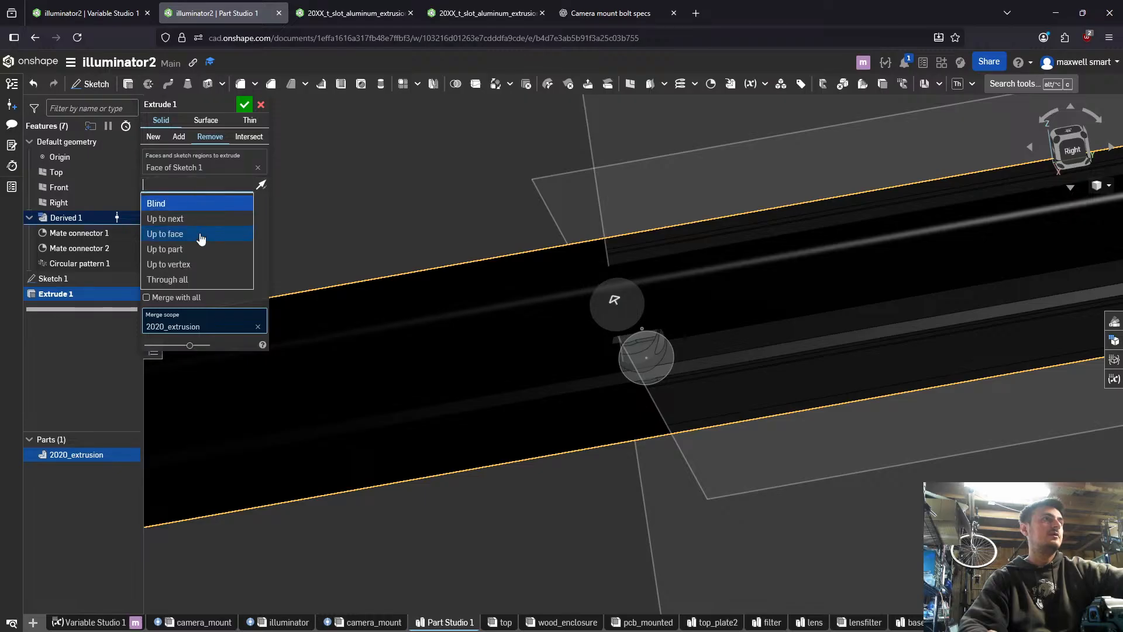
click(208, 283)
right_drag(409, 304, 468, 366)
scroll(468, 363, up, 5)
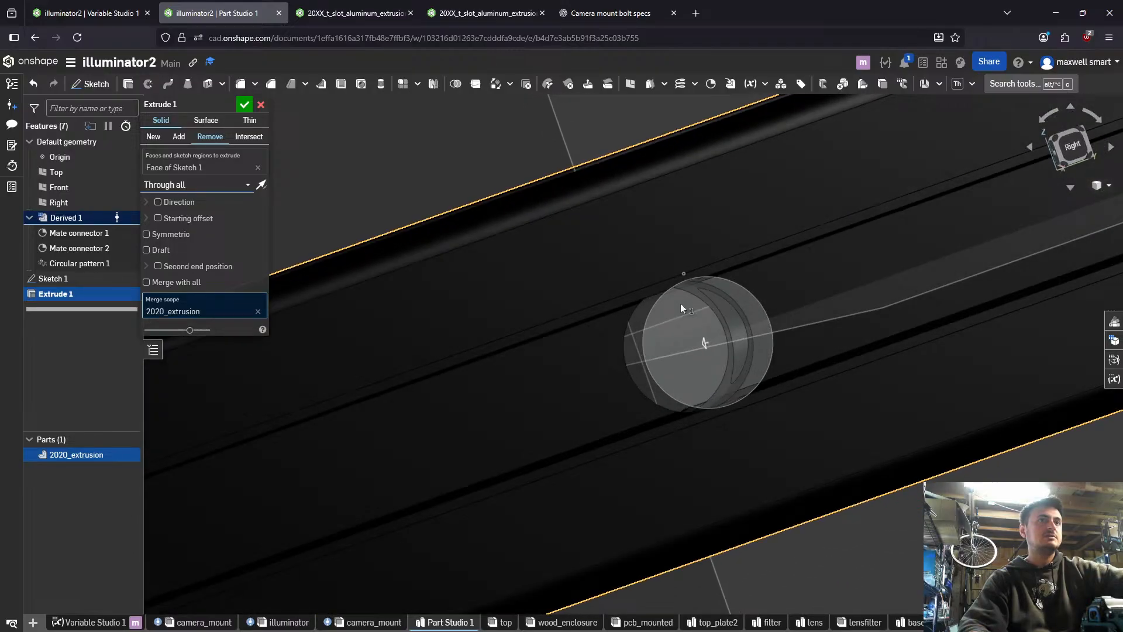
right_drag(681, 303, 675, 307)
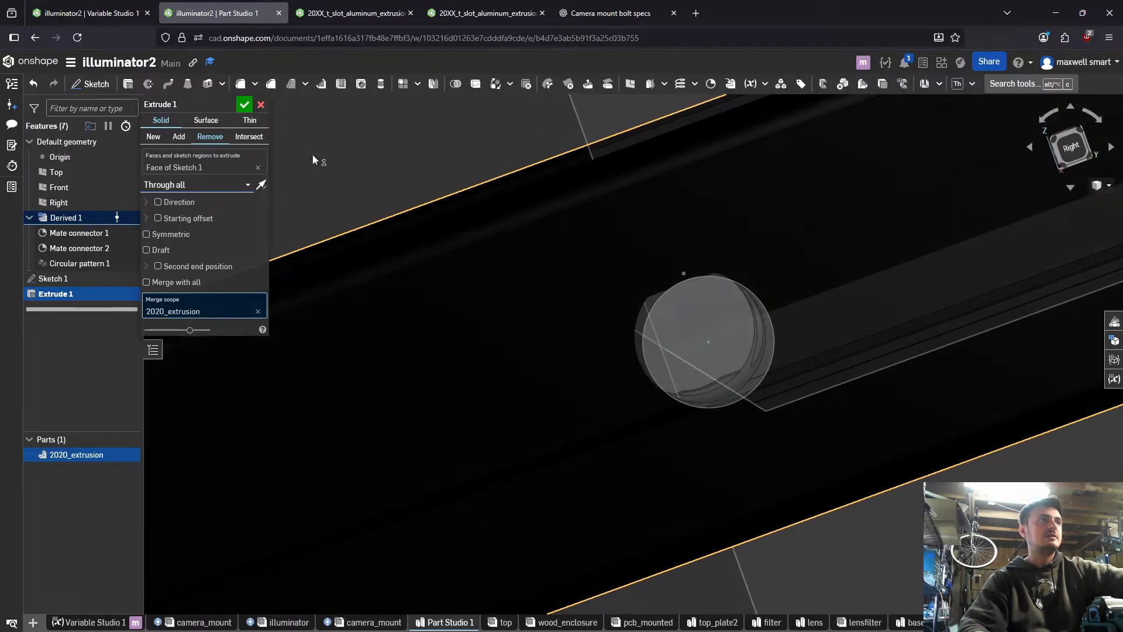
click(260, 105)
- Reopen Sketch 1 to check the hole's circle and close it without edits
double_click(69, 280)
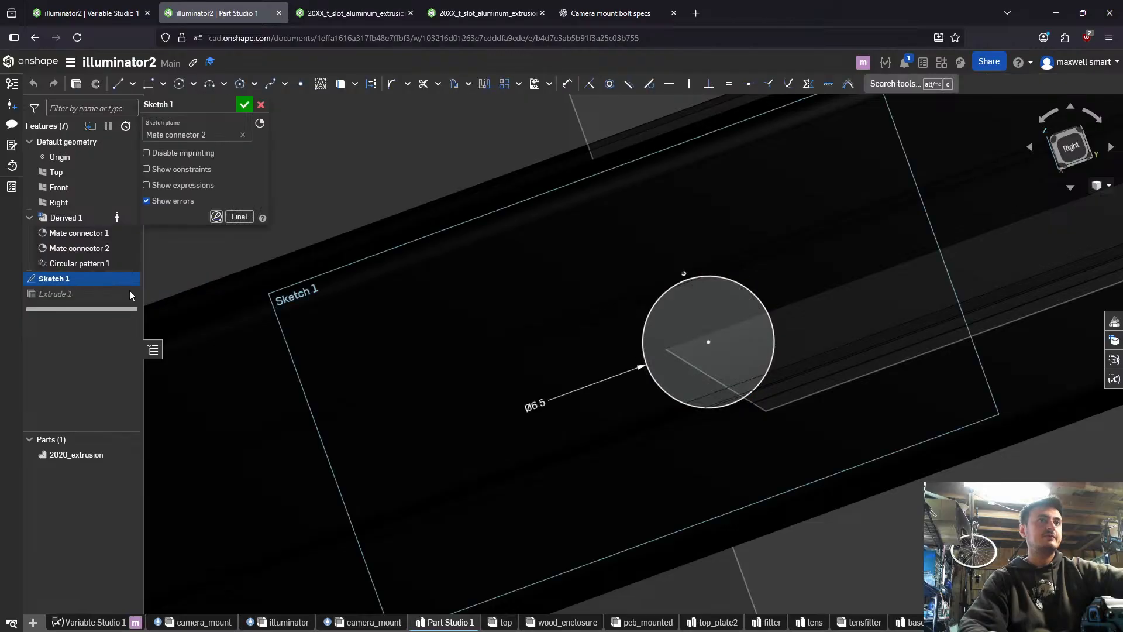
click(244, 104)
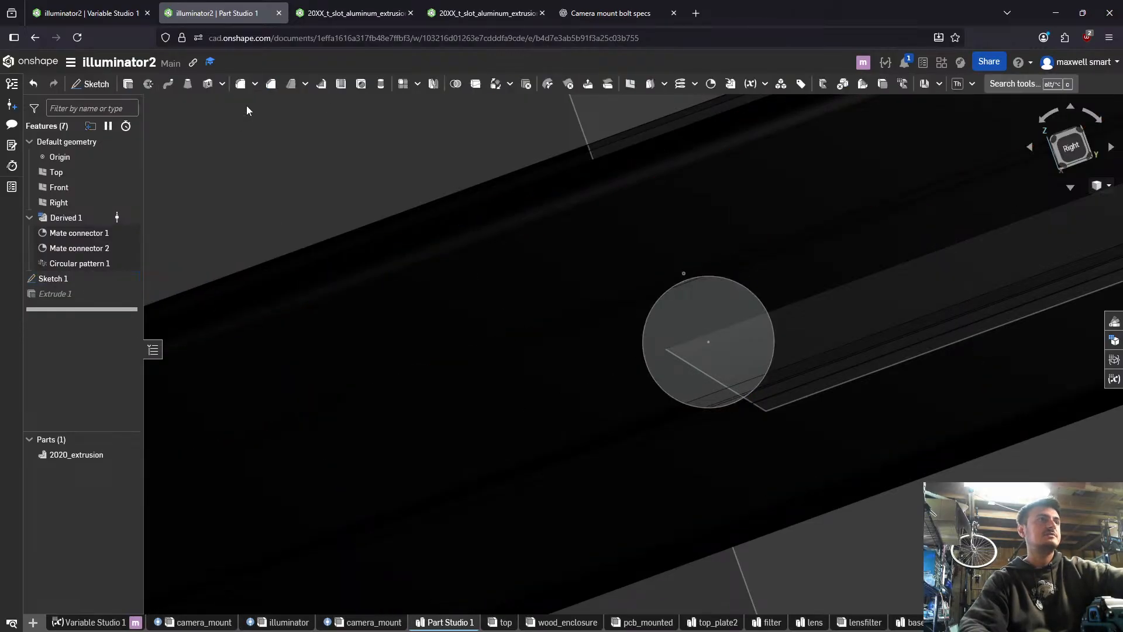
right_drag(560, 240, 602, 220)
- Switch to the ChatGPT tab and ask for the dimensions of a 1/4 20 socket head cap screw
click(611, 13)
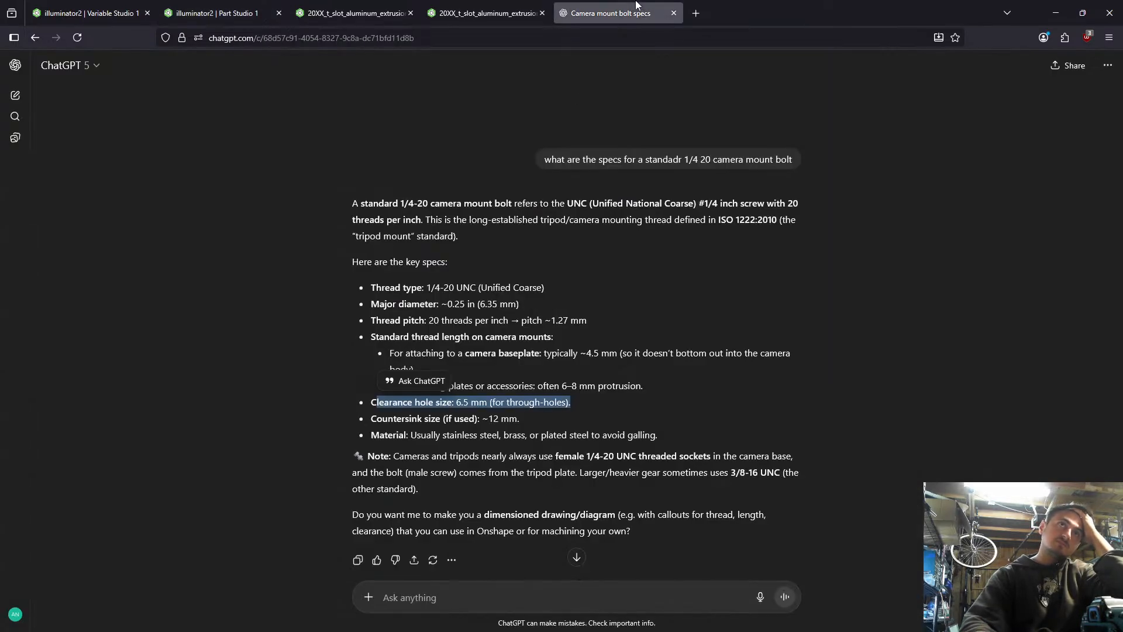
click(501, 581)
text(wha)
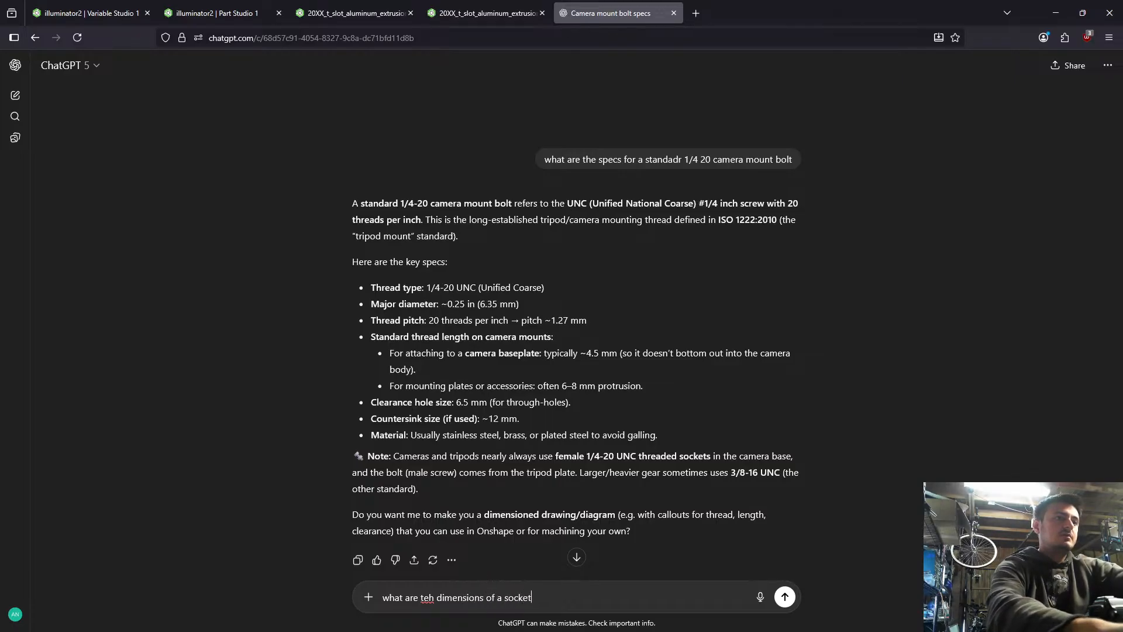
key(ctrl+t)
text(socket)
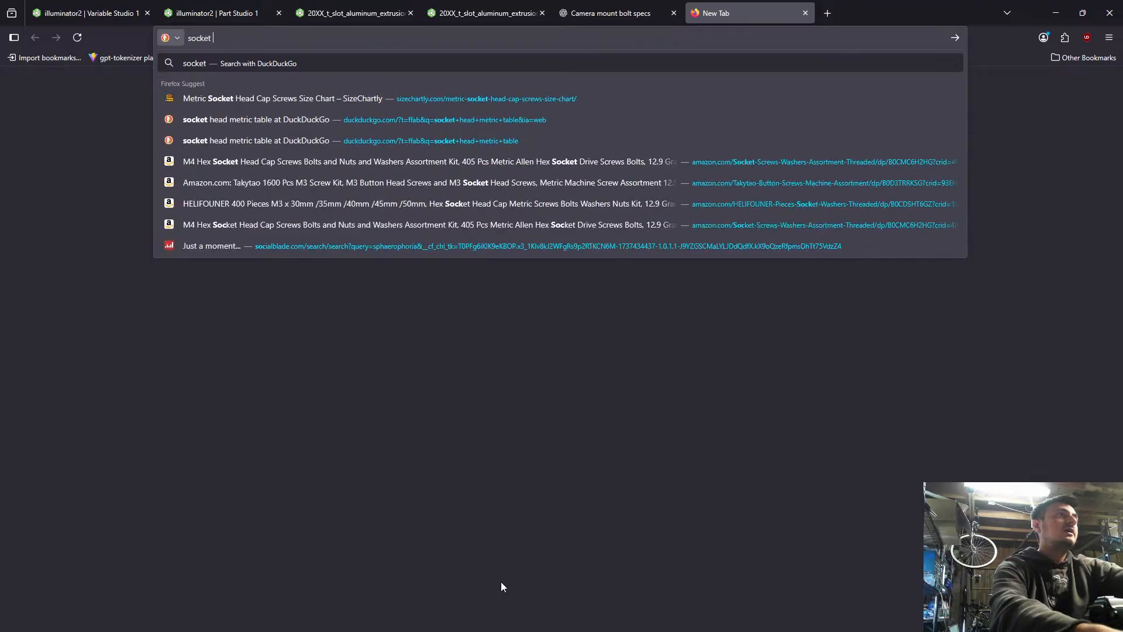
key(ctrl+w)
text(head cap)
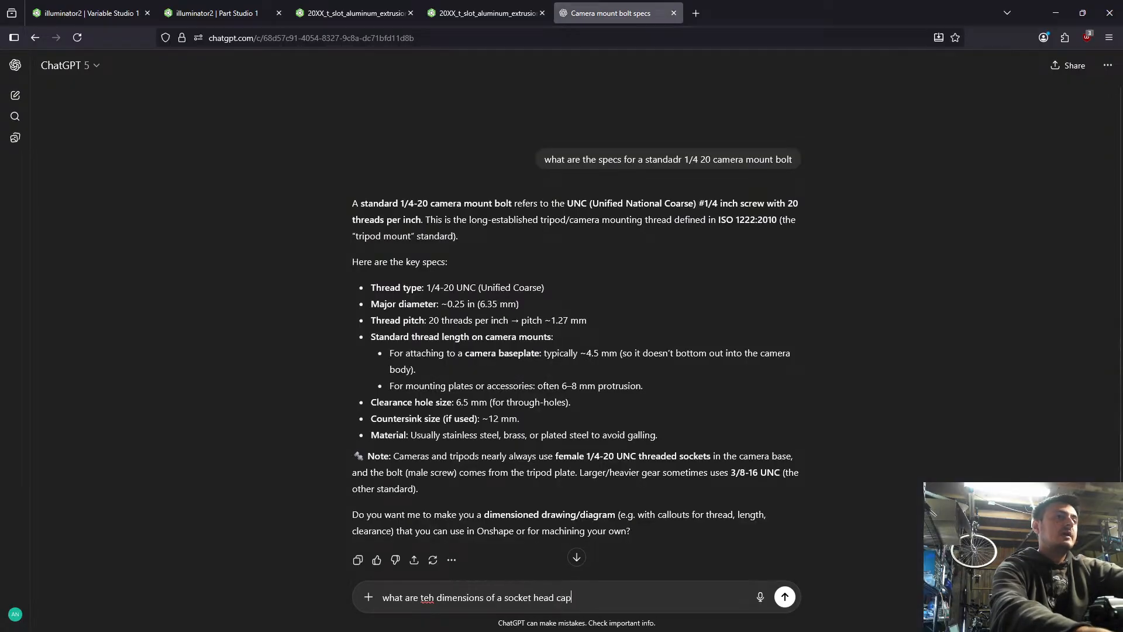
text( 1/4)
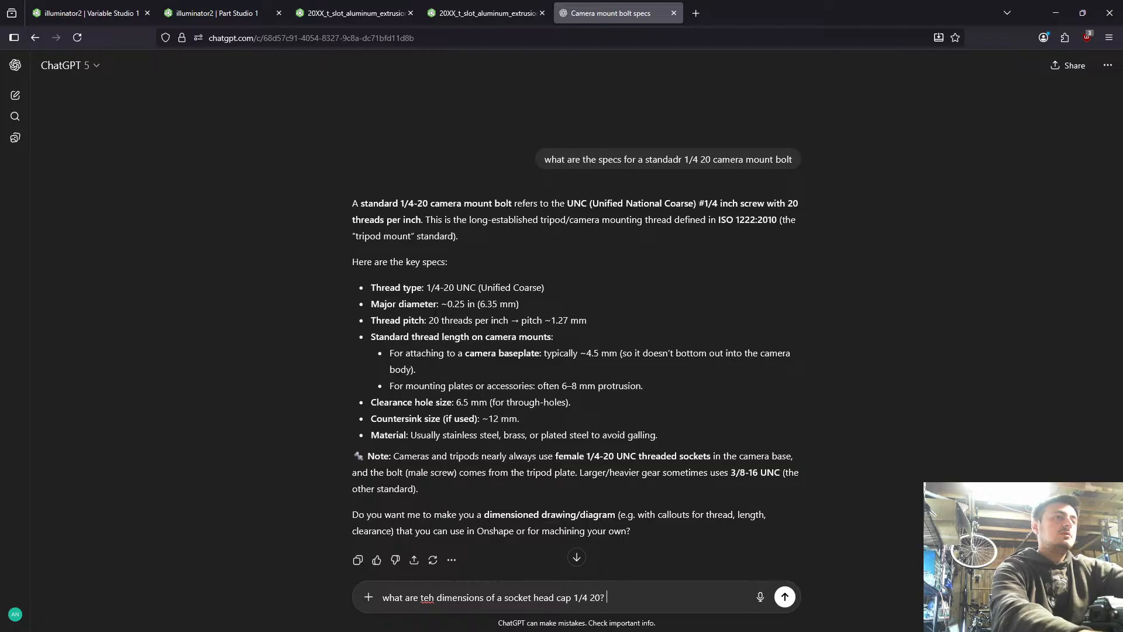
text( 20?)
key(Return)
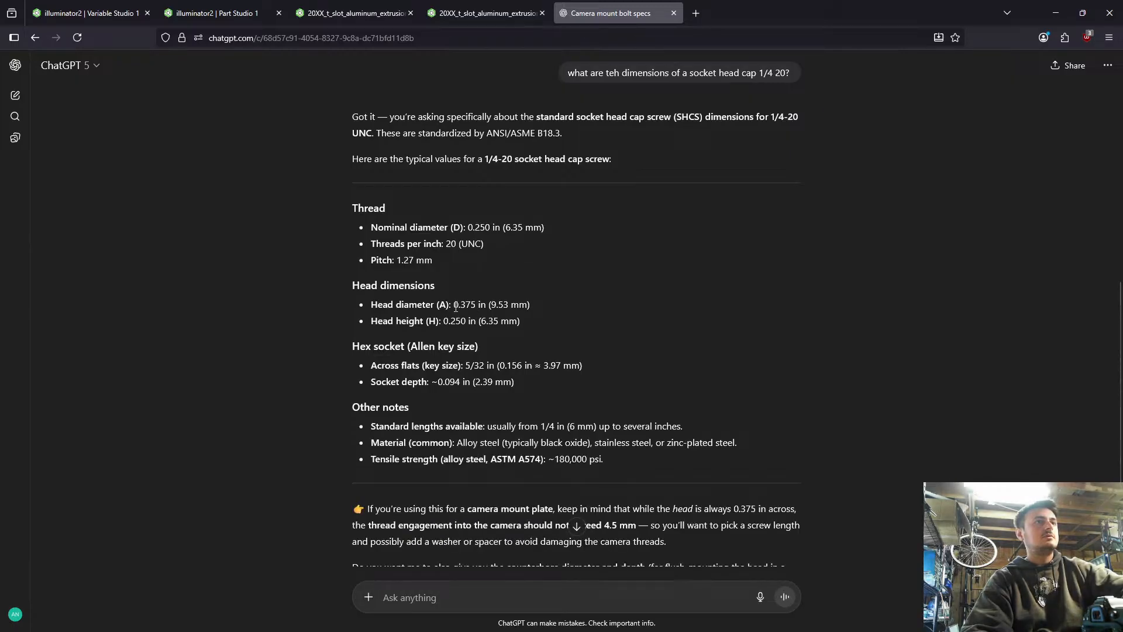
- Check the variables and the 2020 Part Studio of 20XX_t_slot_aluminum_extrusion, and return to illuminator2's Part Studio 1
click(510, 7)
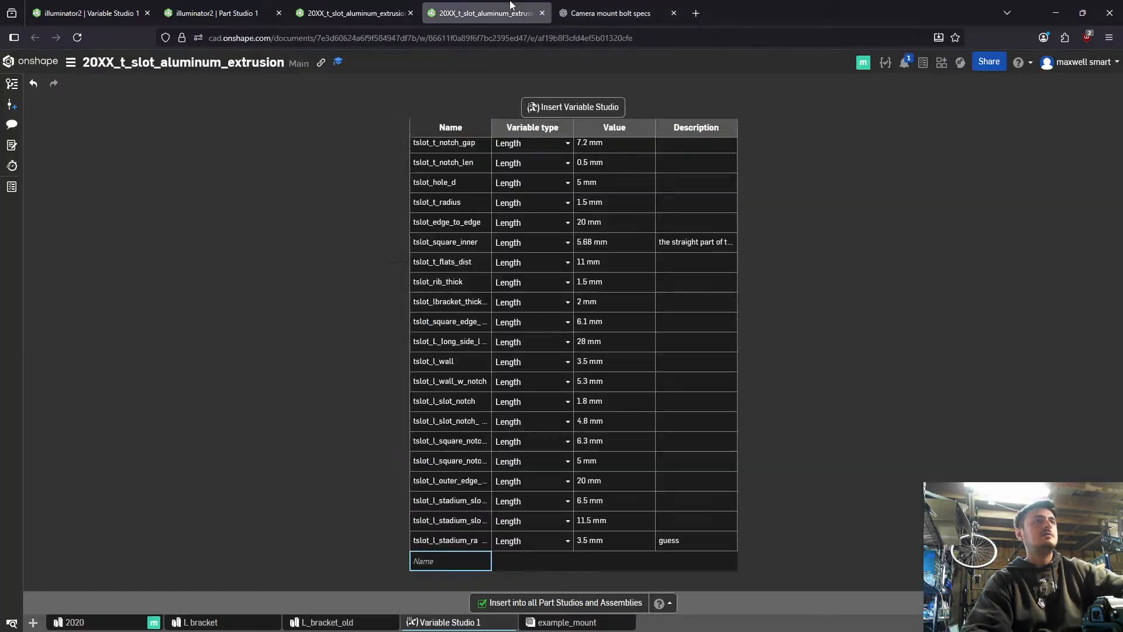
click(386, 8)
scroll(842, 218, up, 8)
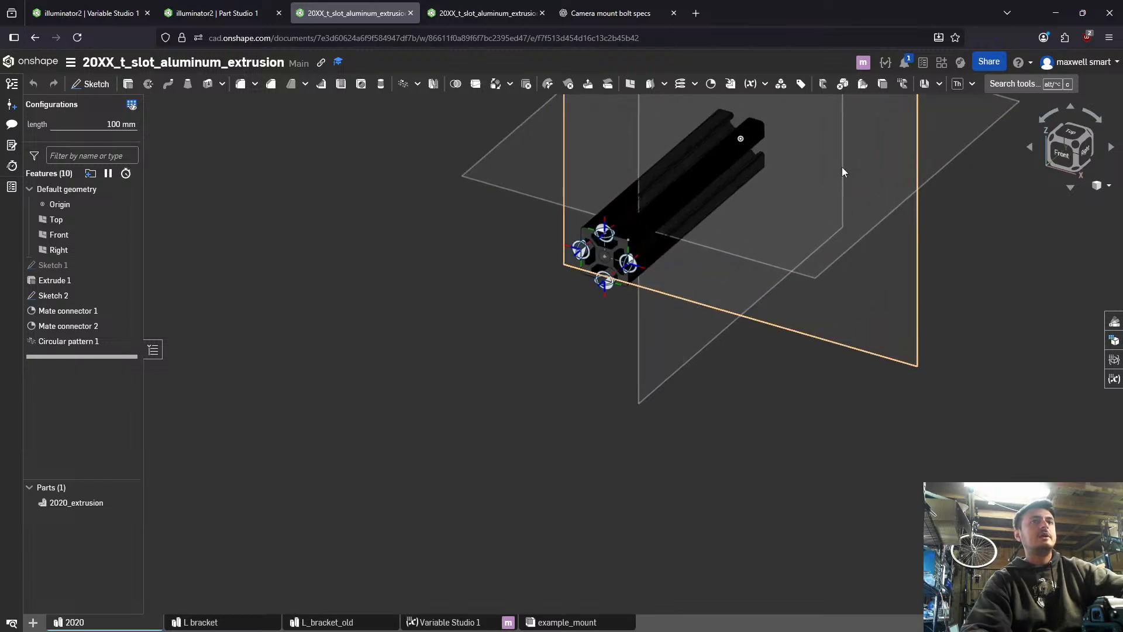
right_drag(677, 205, 458, 202)
click(206, 5)
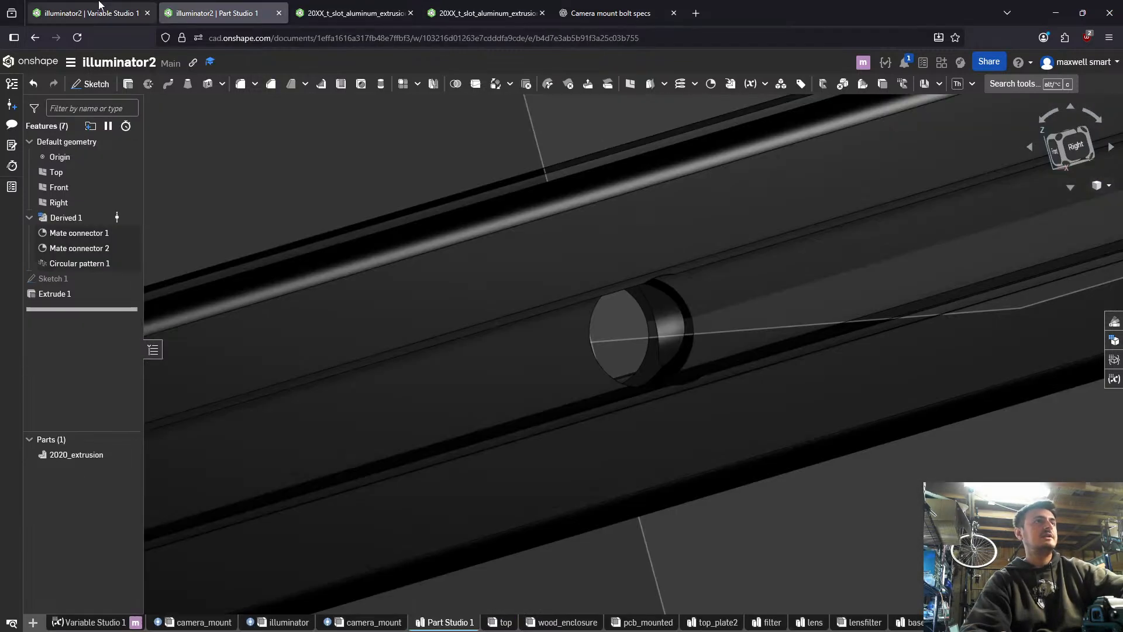
- Examine the bolt hole from several angles and select the outer extrusion faces flanking its slot to check the opening
right_drag(521, 186, 532, 216)
scroll(578, 265, up, 3)
right_drag(577, 266, 604, 186)
scroll(572, 245, down, 4)
right_drag(590, 233, 566, 250)
click(566, 250)
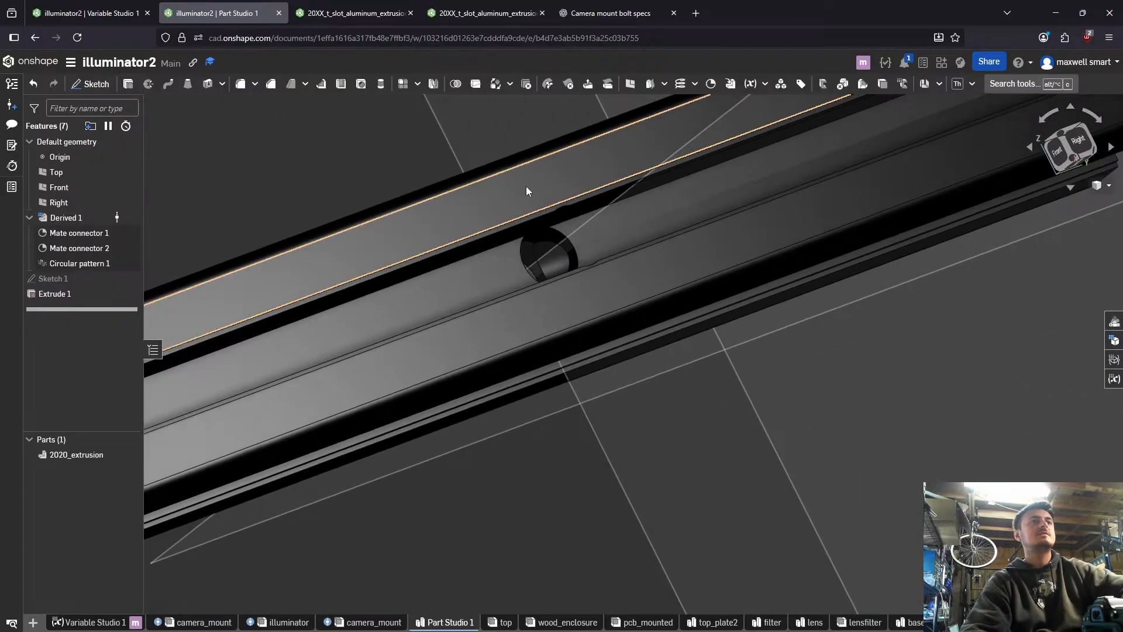
right_drag(525, 186, 388, 257)
click(422, 248)
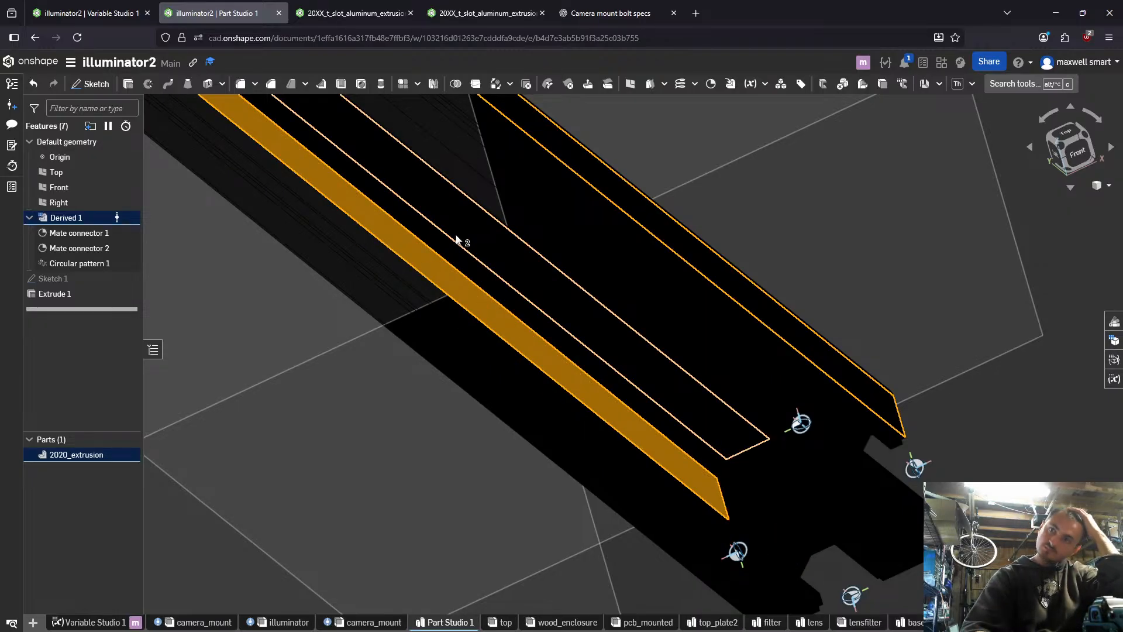
right_drag(456, 239, 367, 330)
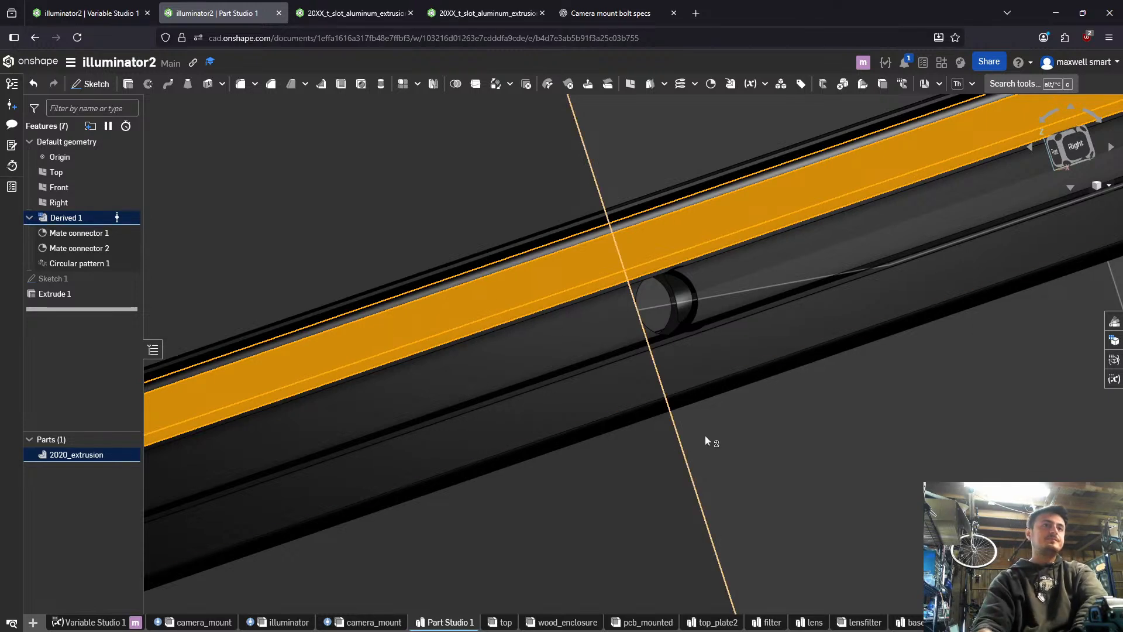
right_drag(701, 400, 799, 292)
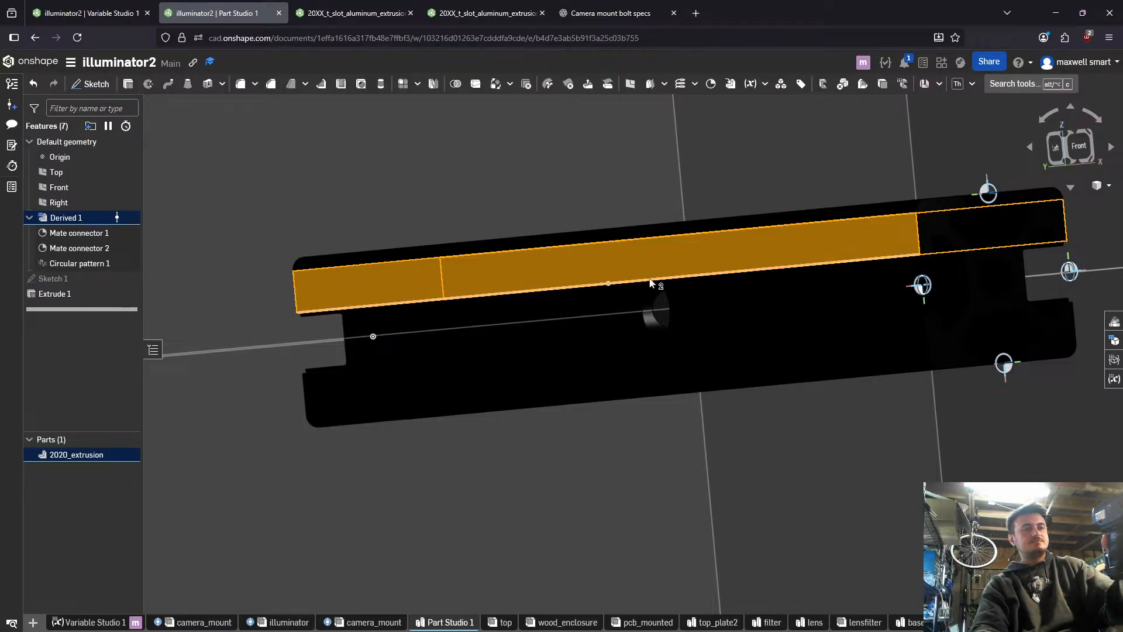
key(shift+1)
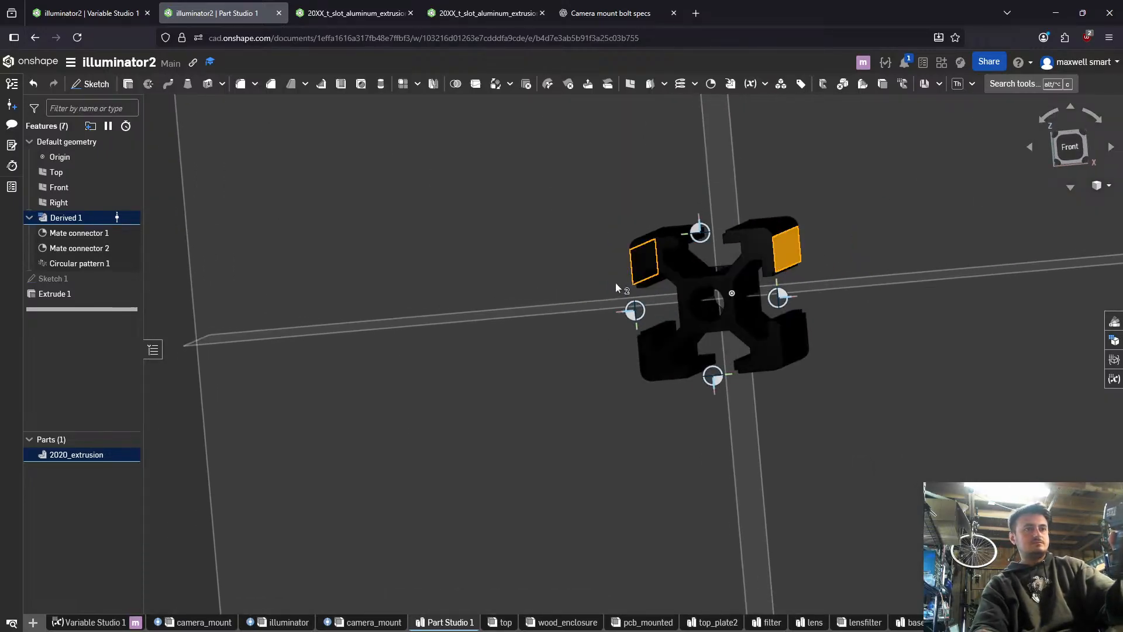
scroll(621, 295, down, 1)
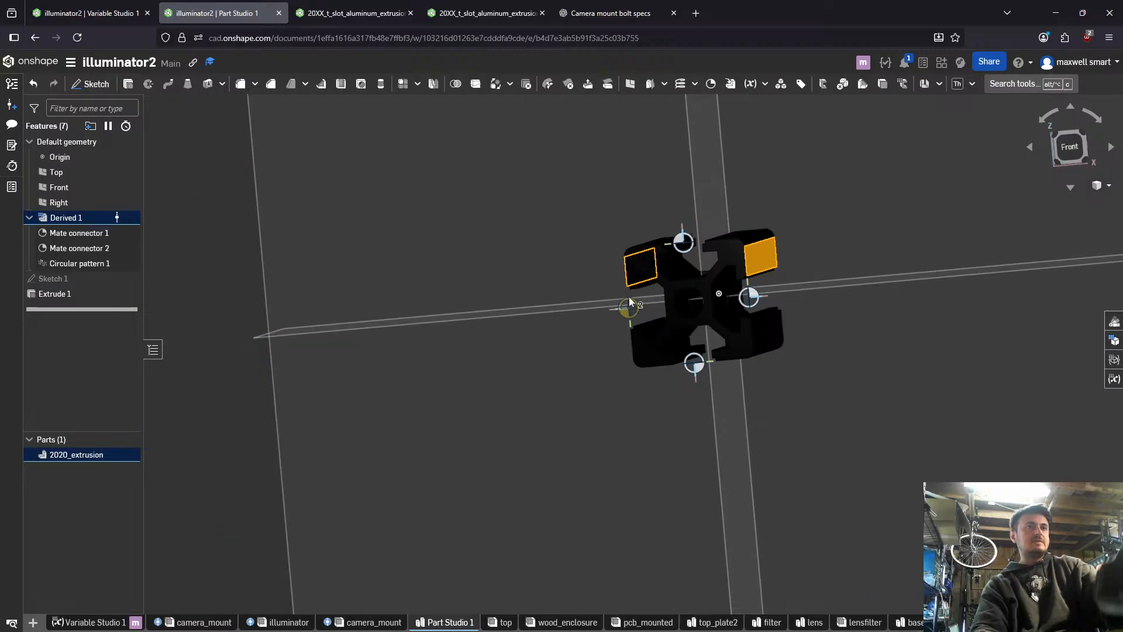
mouse_move(630, 300)
right_down()
mouse_move(644, 290)
mouse_move(619, 306)
right_up()
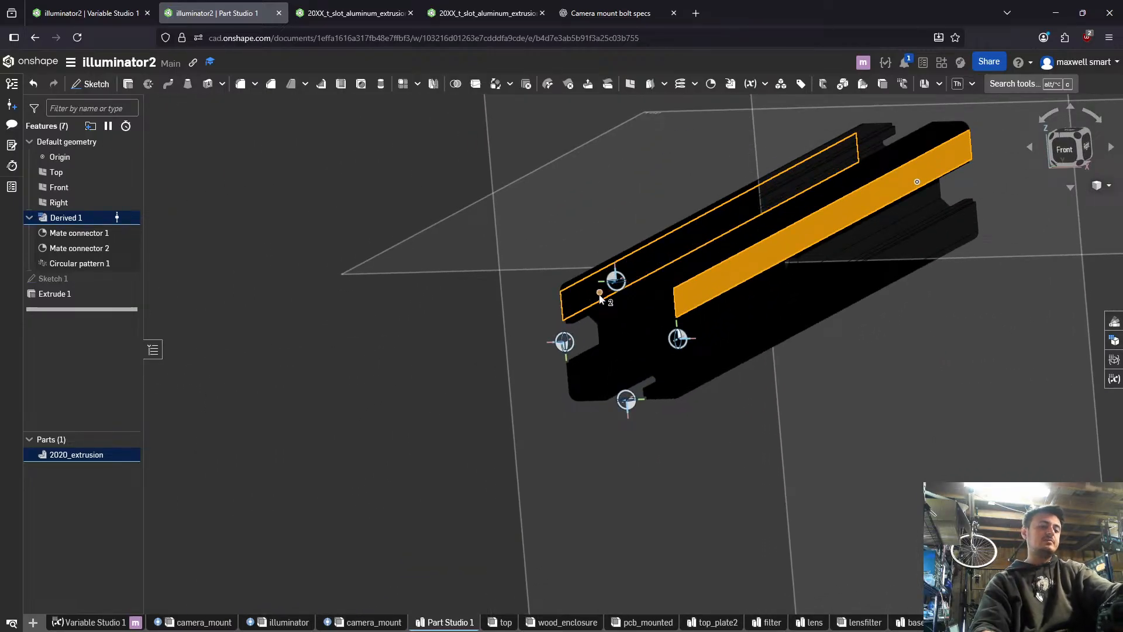
click(117, 12)
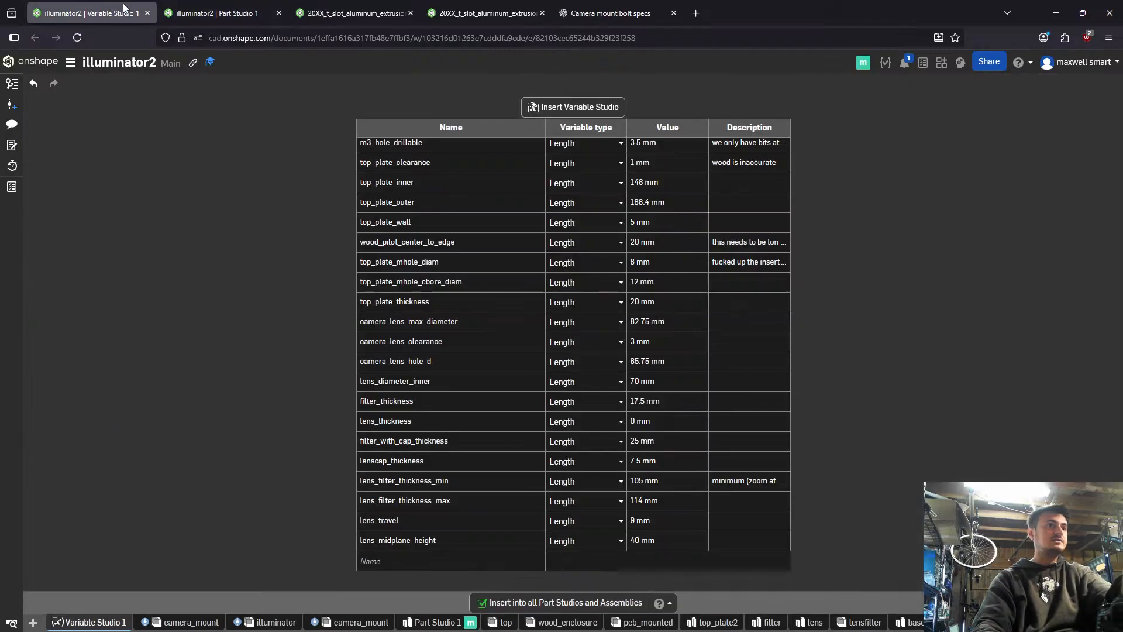
click(194, 3)
click(337, 3)
click(448, 4)
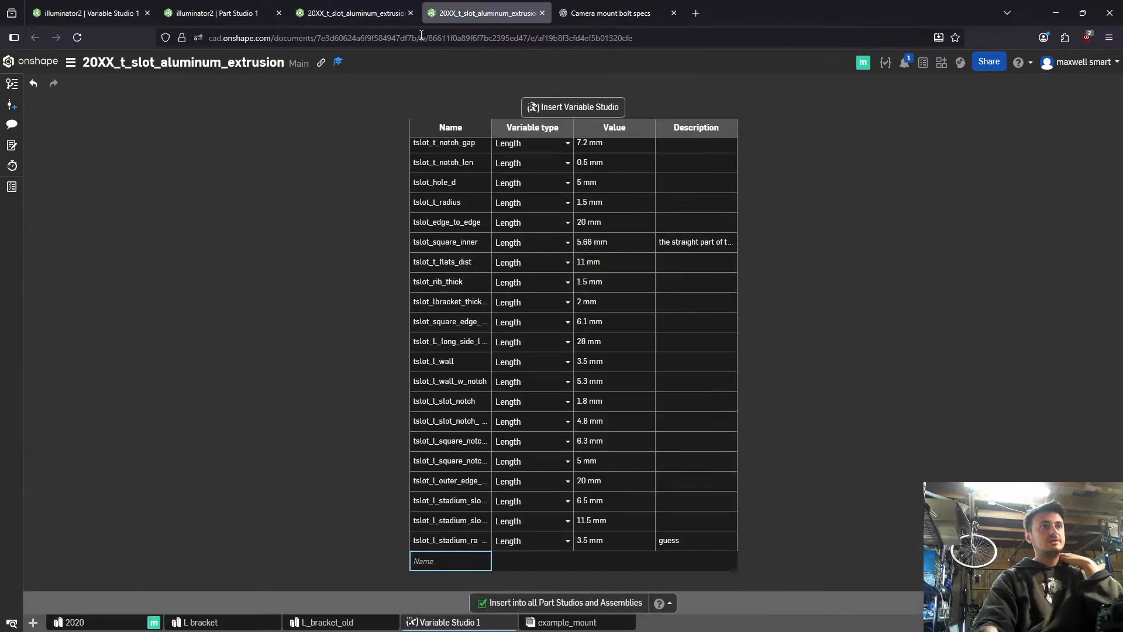
- Return to illuminator2's Variable Studio and rename Part Studio 1 as mount_crossbar
click(155, 4)
mouse_move(451, 609)
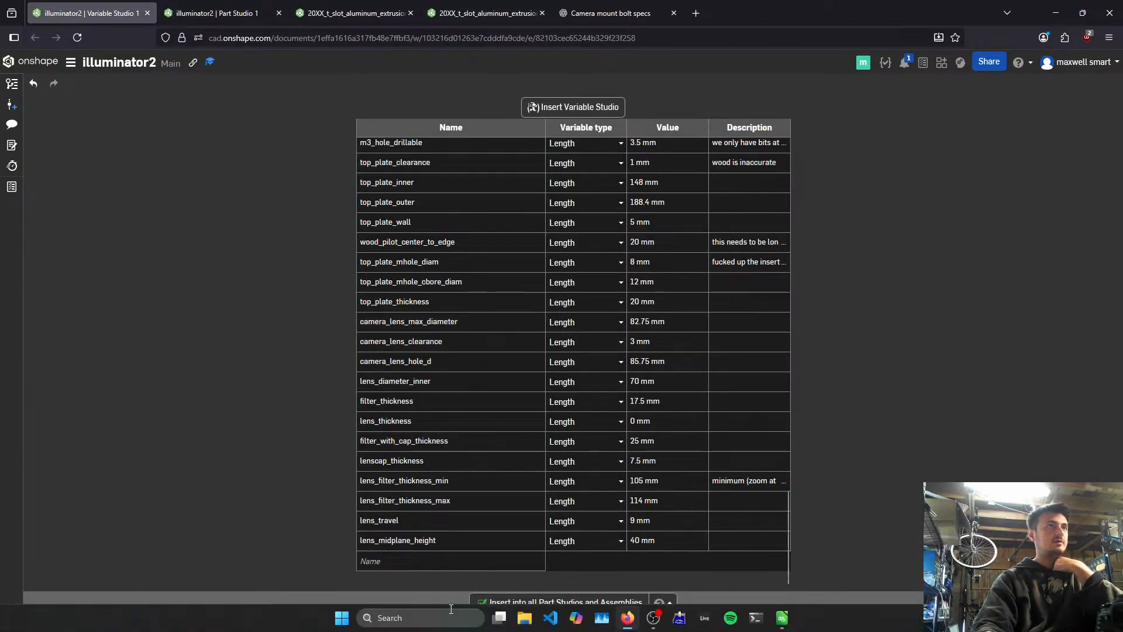
right_click(406, 622)
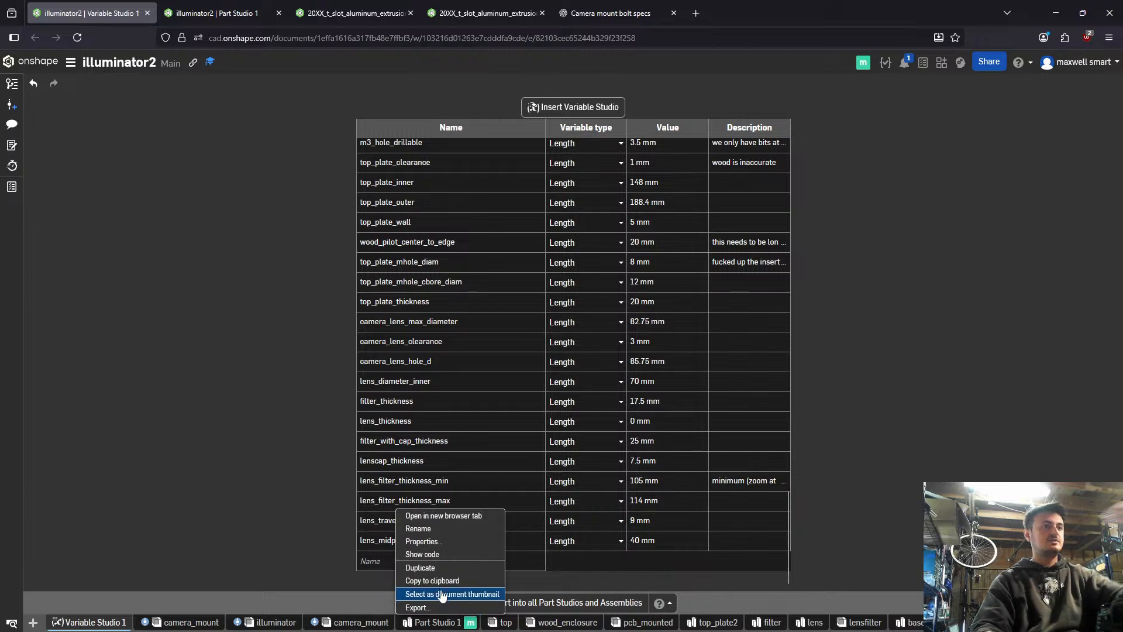
click(441, 529)
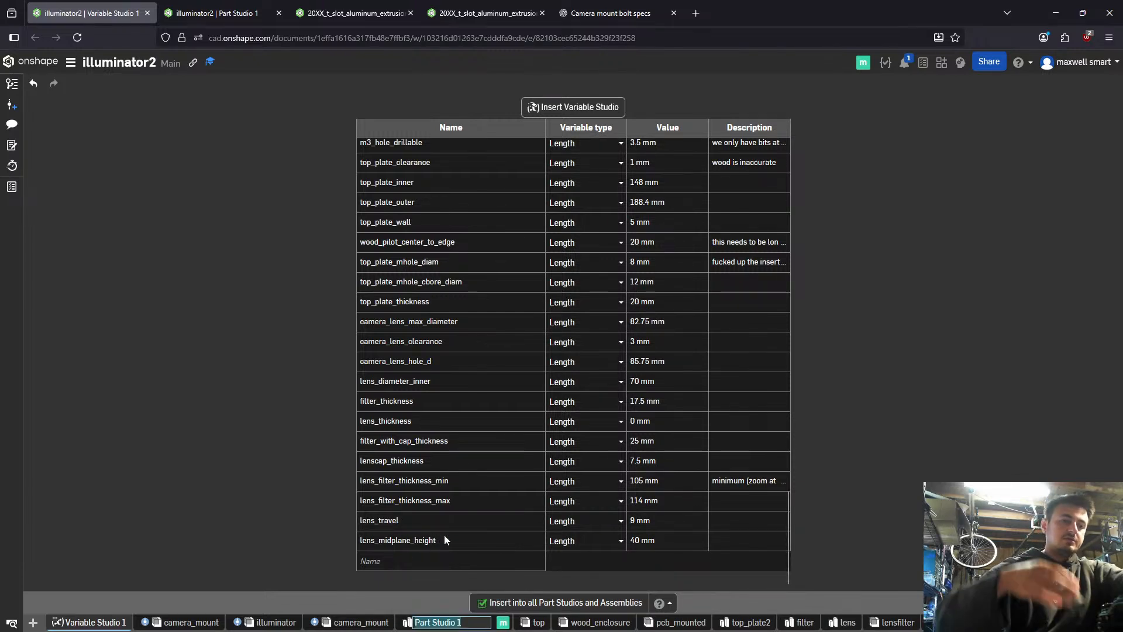
text(coun)
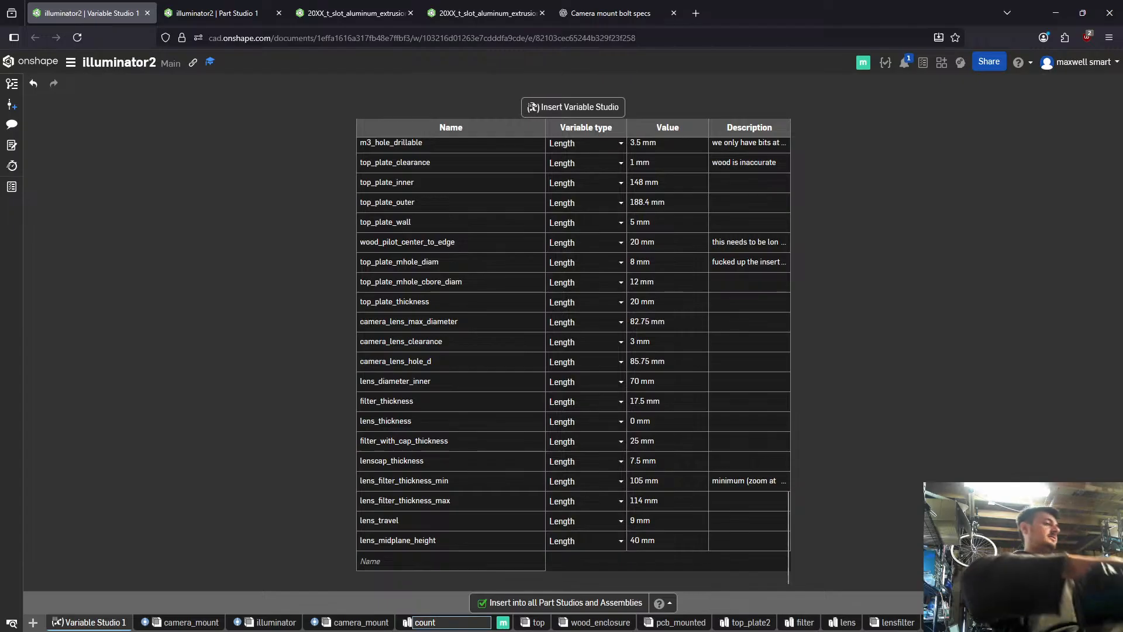
text(t)
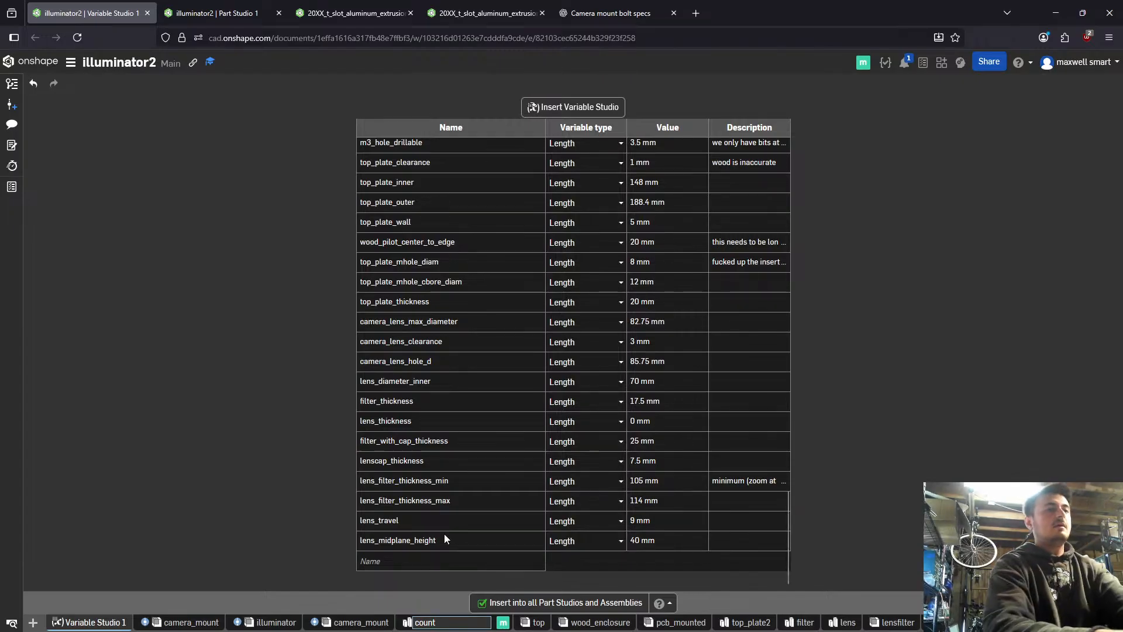
key(BackSpace)
key(BackSpace)
key(BackSpace)
key(BackSpace)
key(BackSpace)
text(mount)
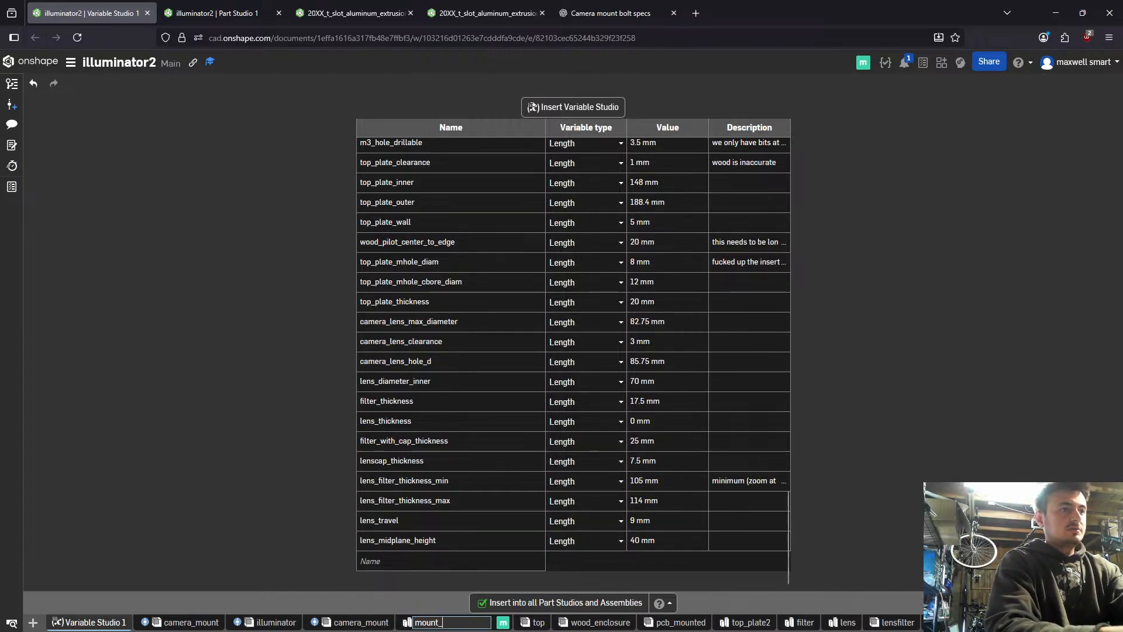
text(_crossbard)
key(BackSpace)
key(Return)
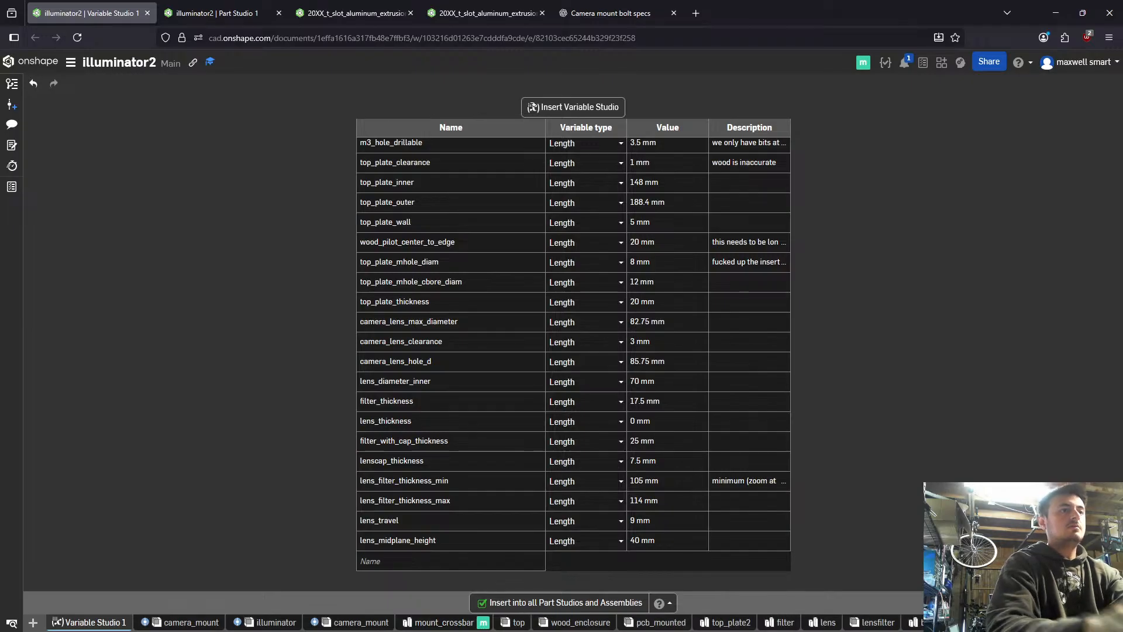
- In the seven-instance camera_mount assembly, select all instances and update their linked document references to V5
click(516, 623)
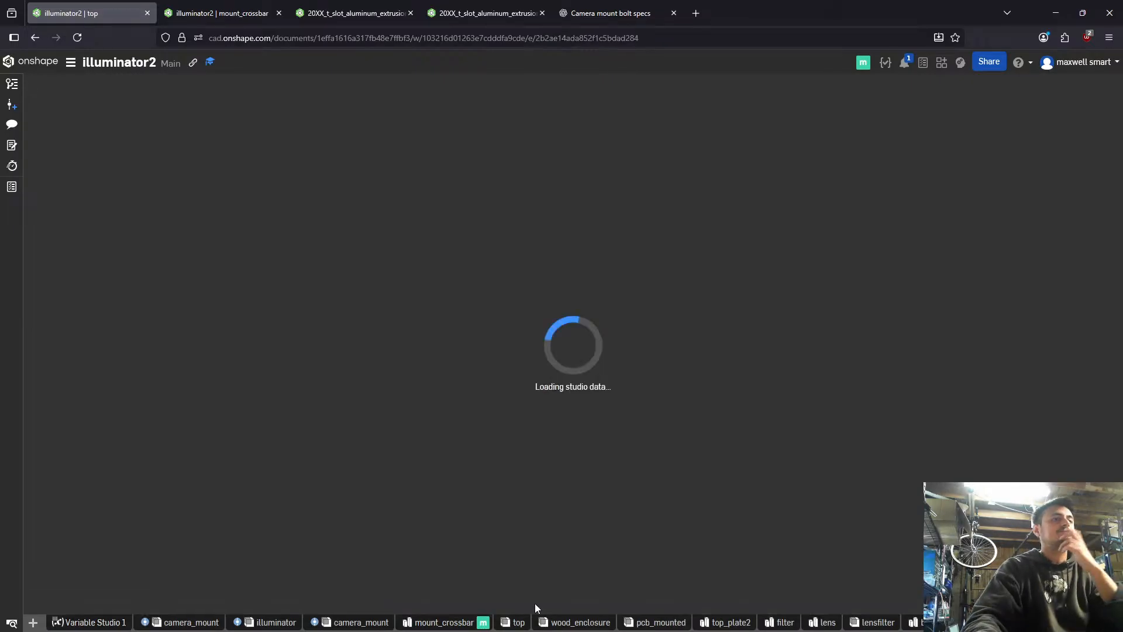
click(346, 622)
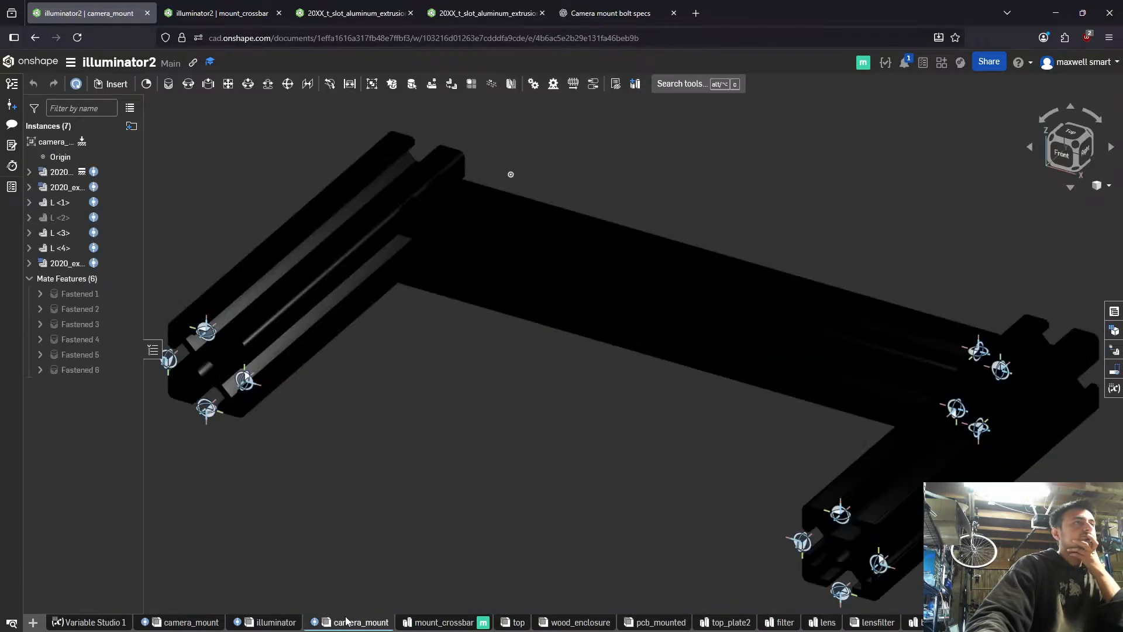
click(46, 173)
shift+click(80, 263)
right_click(80, 261)
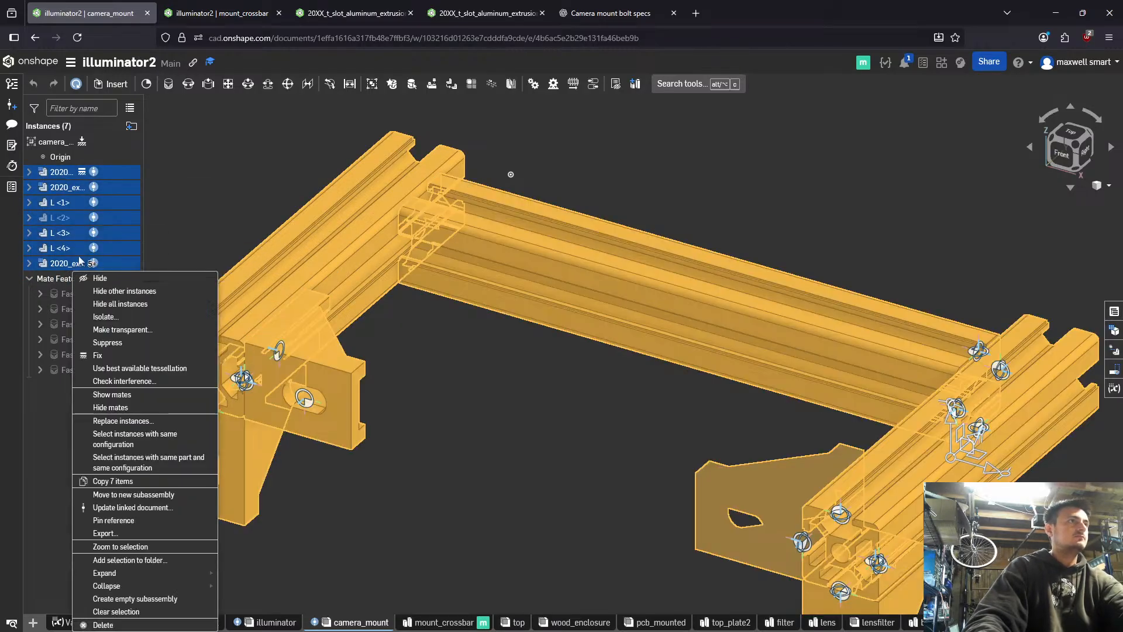
click(155, 508)
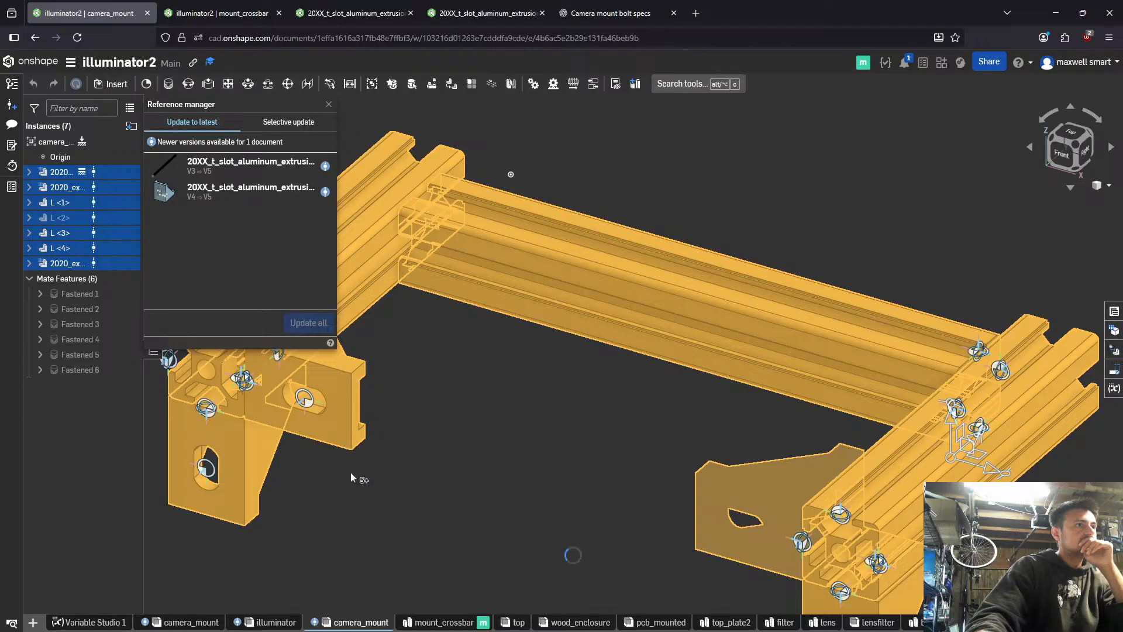
mouse_move(277, 627)
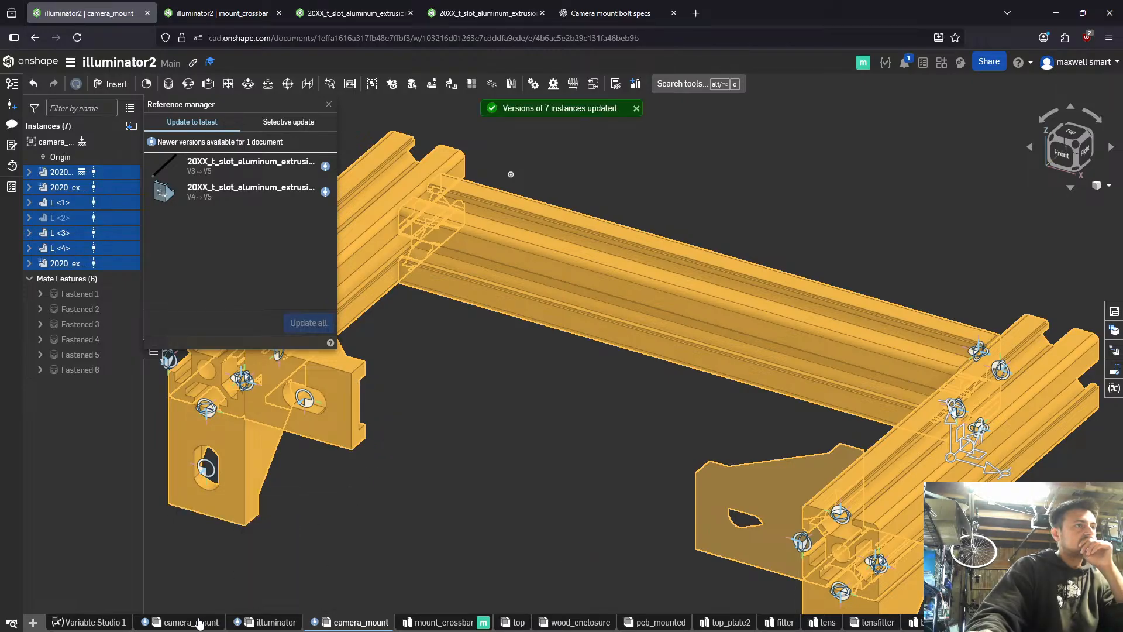
- Duplicate the old camera_mount assembly holding two loose extrusions, and delete both the original and its copy
click(217, 624)
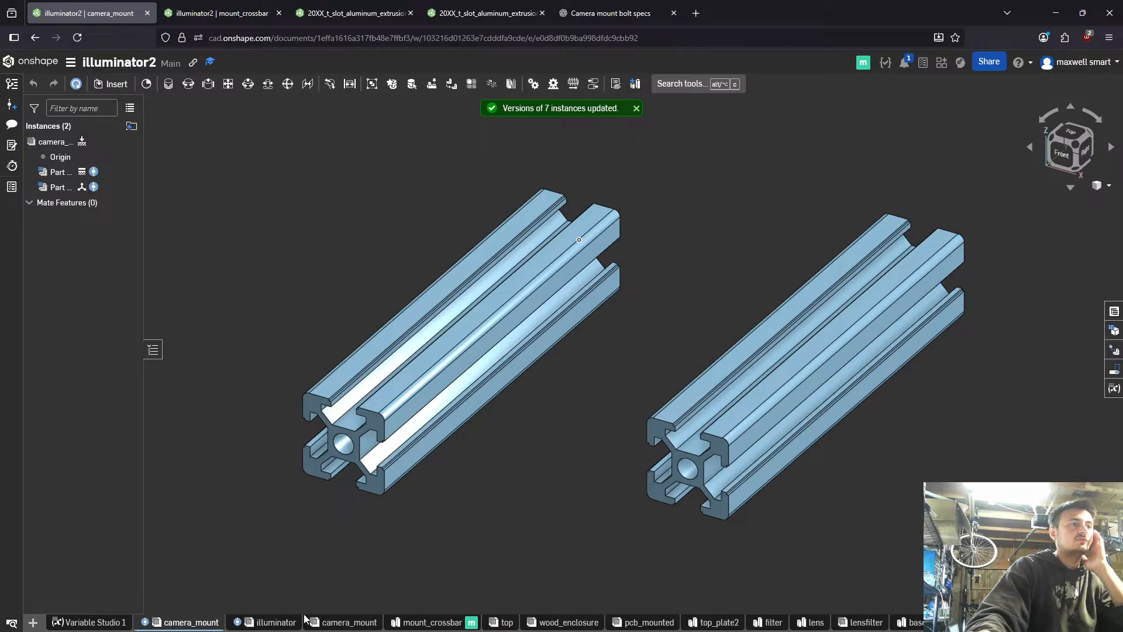
mouse_move(503, 526)
right_down()
mouse_move(514, 472)
mouse_move(491, 512)
right_up()
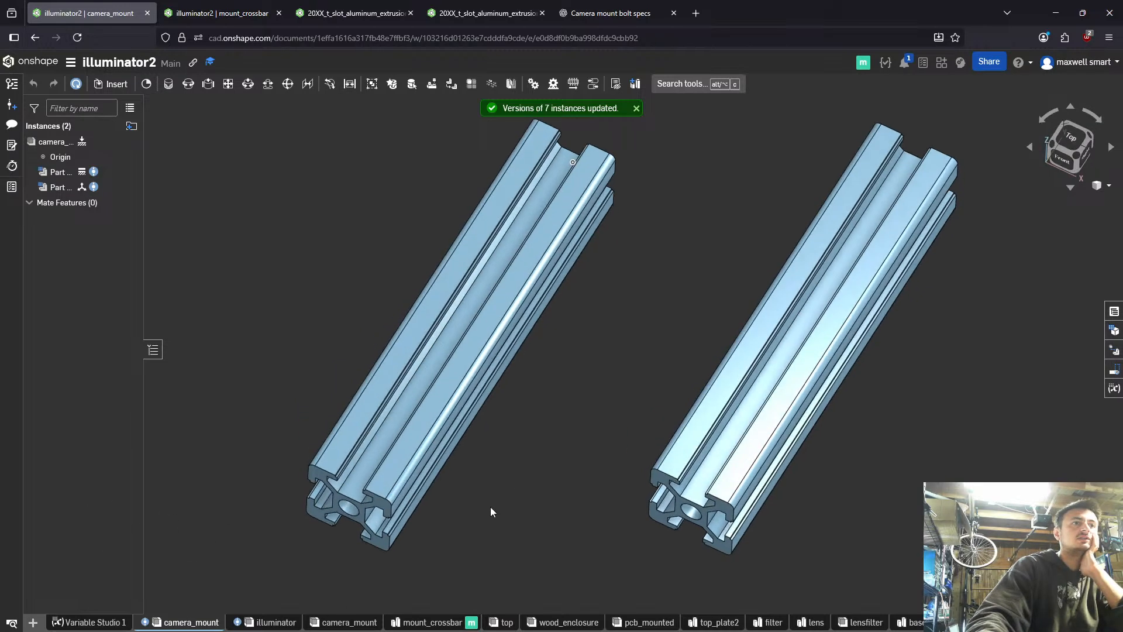
right_click(188, 620)
click(201, 531)
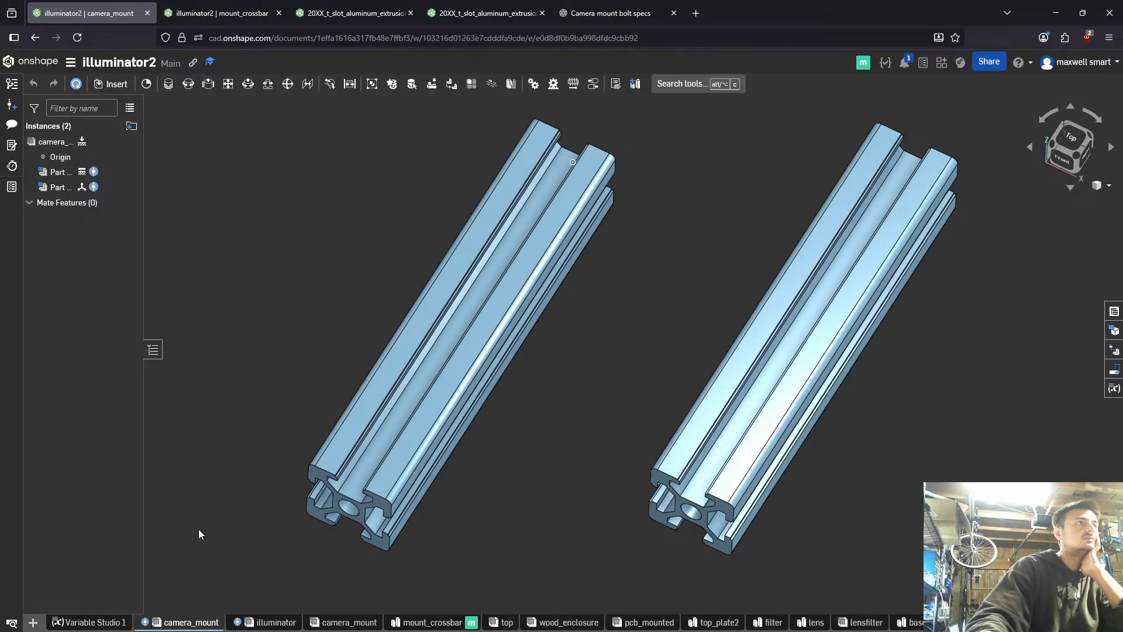
right_click(194, 624)
click(237, 473)
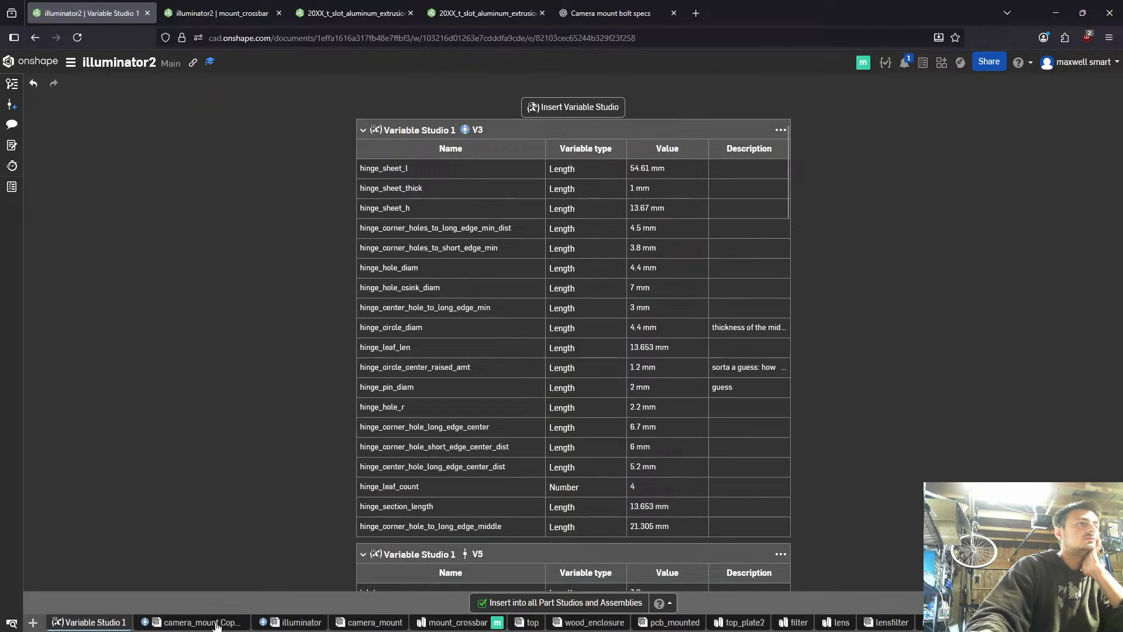
right_click(213, 624)
click(178, 490)
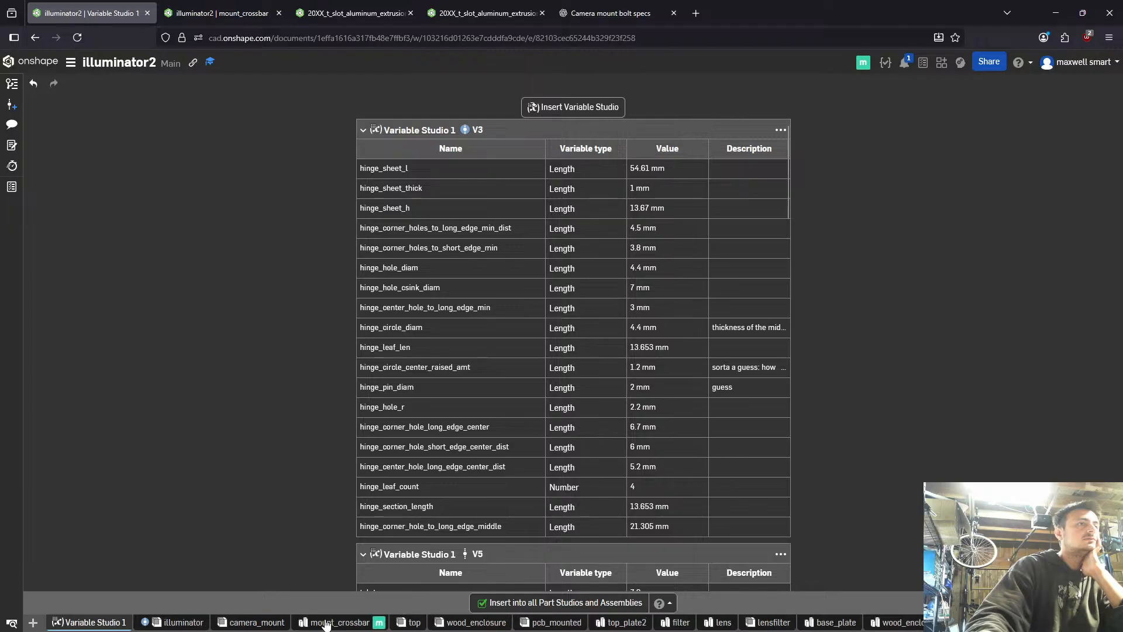
- Return to the remaining camera_mount assembly and delete the extrusion that connects the two side rails
click(325, 623)
mouse_move(263, 625)
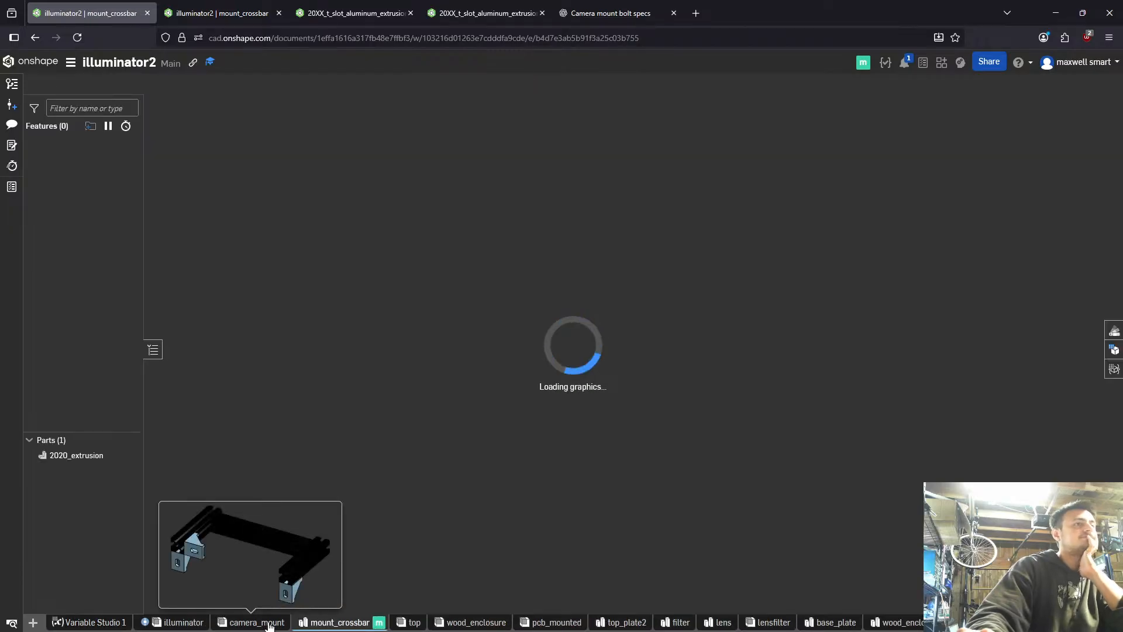
click(258, 622)
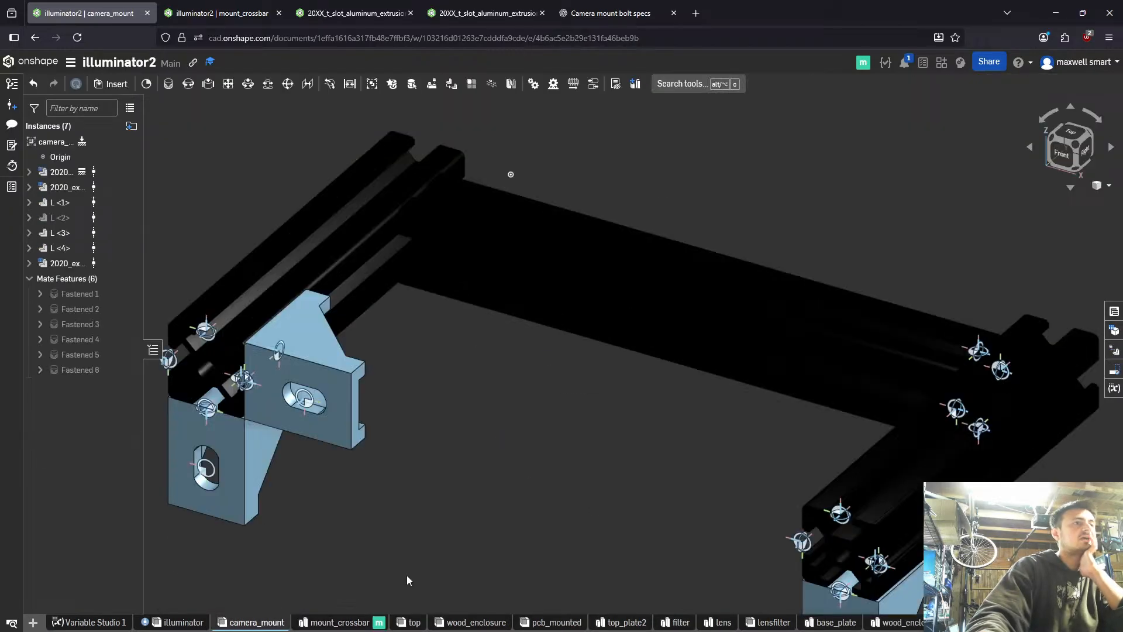
click(66, 264)
right_click(67, 270)
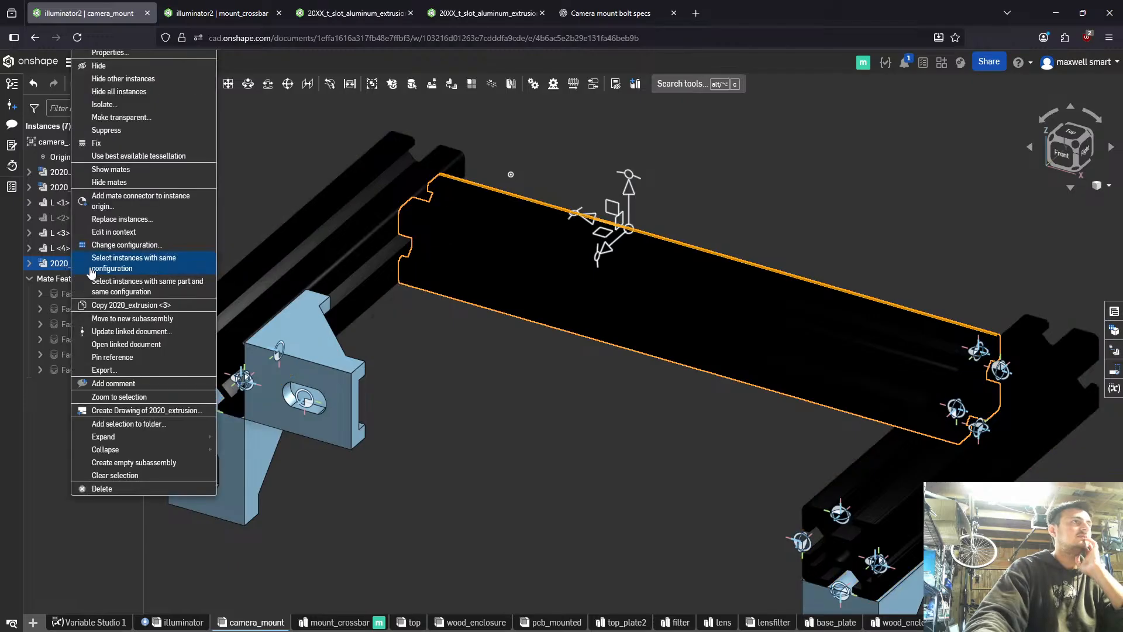
click(124, 489)
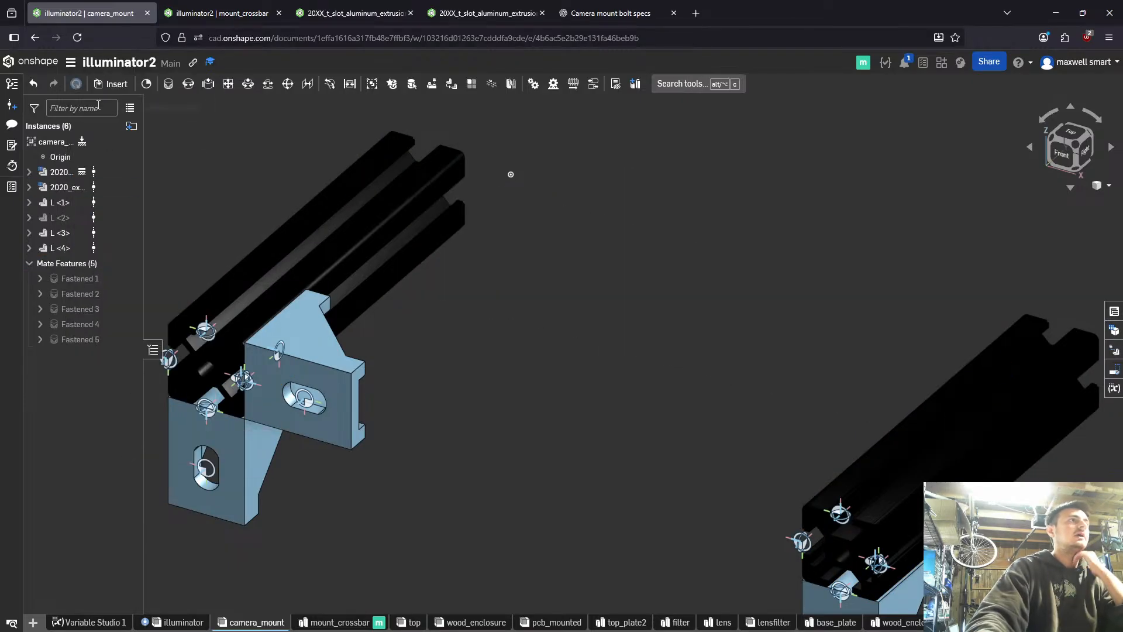
- Insert the mount_crossbar part into camera_mount and place it between the two side rails
click(111, 83)
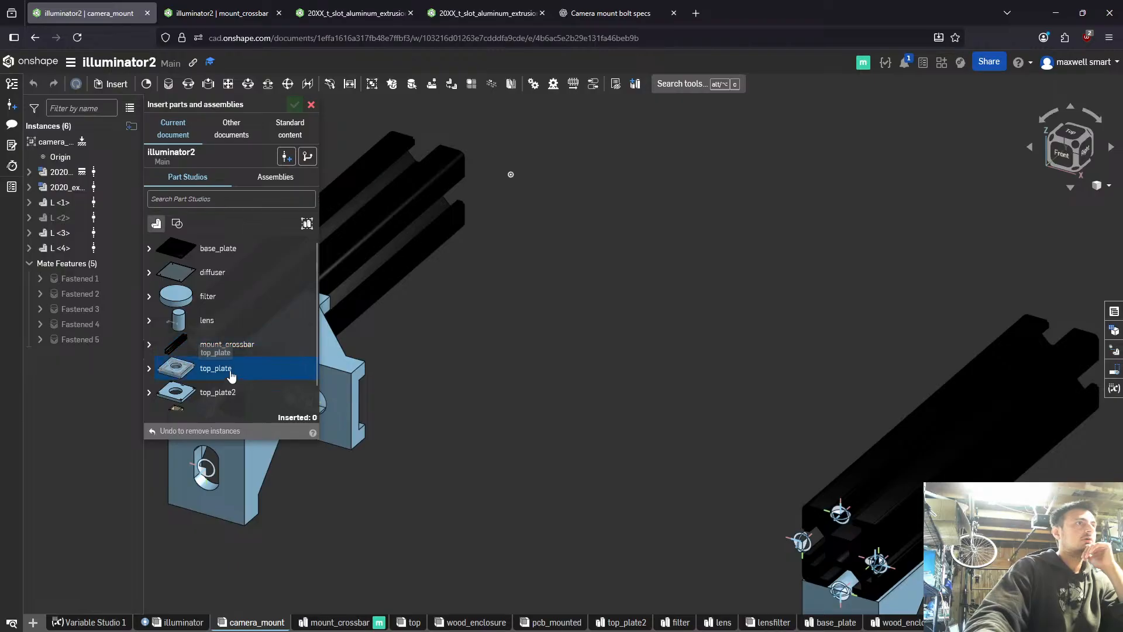
click(240, 346)
scroll(528, 290, down, 2)
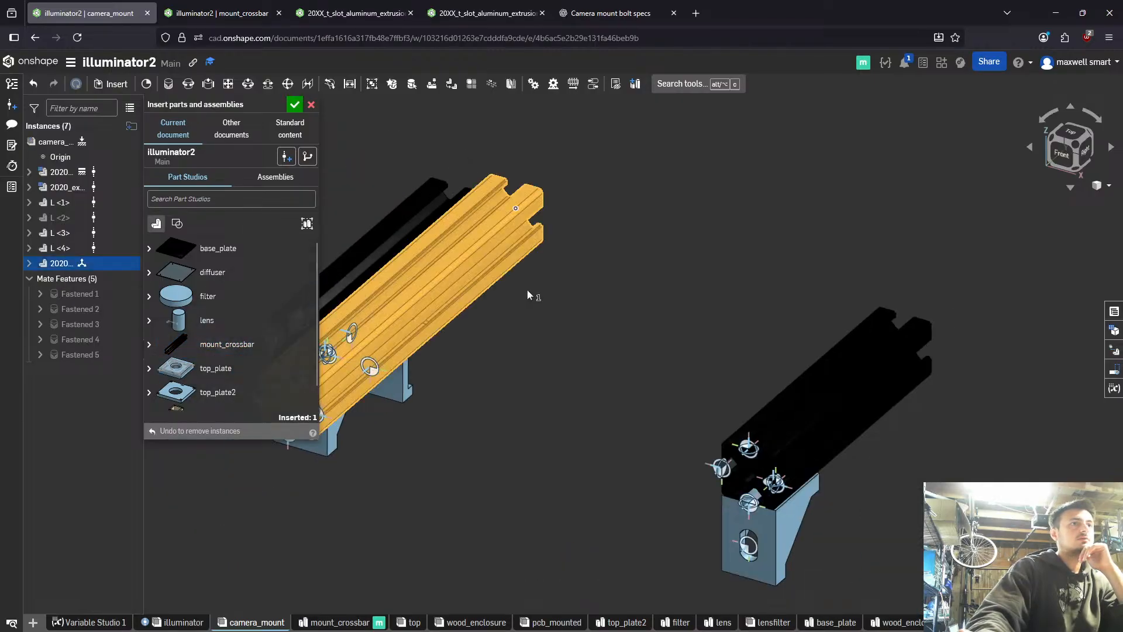
click(514, 272)
right_drag(512, 272, 452, 299)
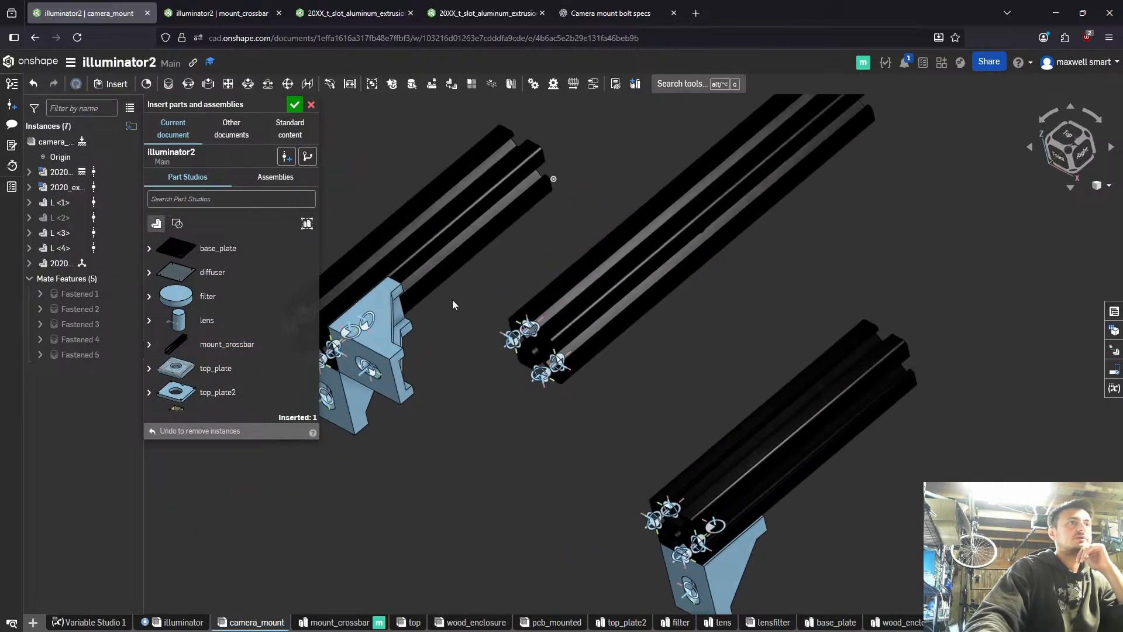
- Hide the L <1> bracket facing inward on the first rail and finish inserting parts
right_click(373, 329)
click(408, 334)
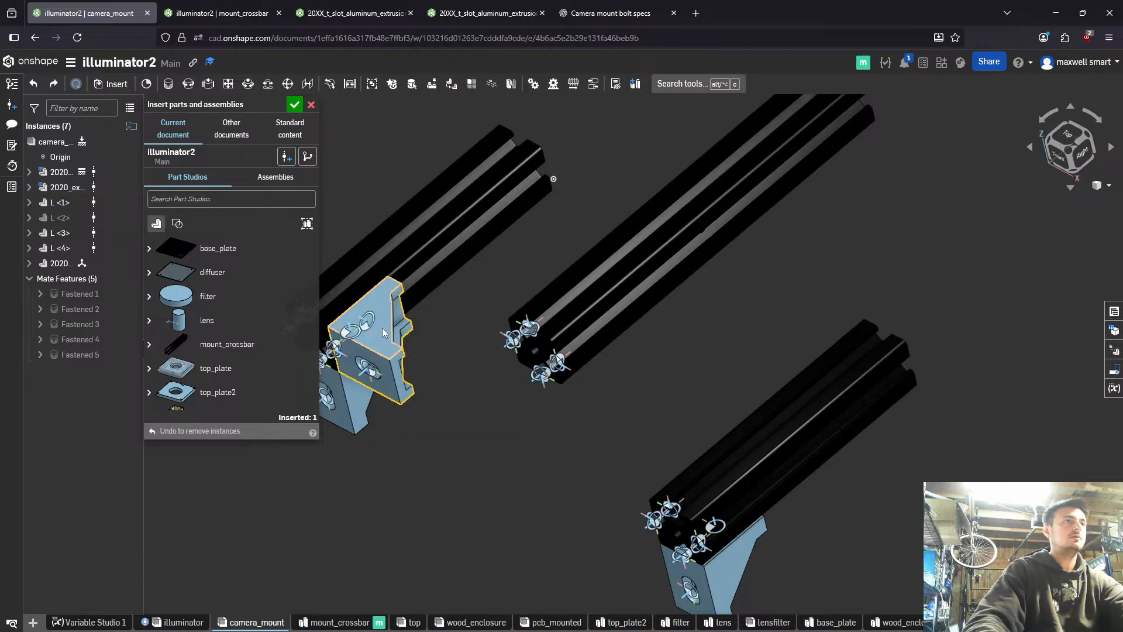
right_click(407, 326)
click(413, 334)
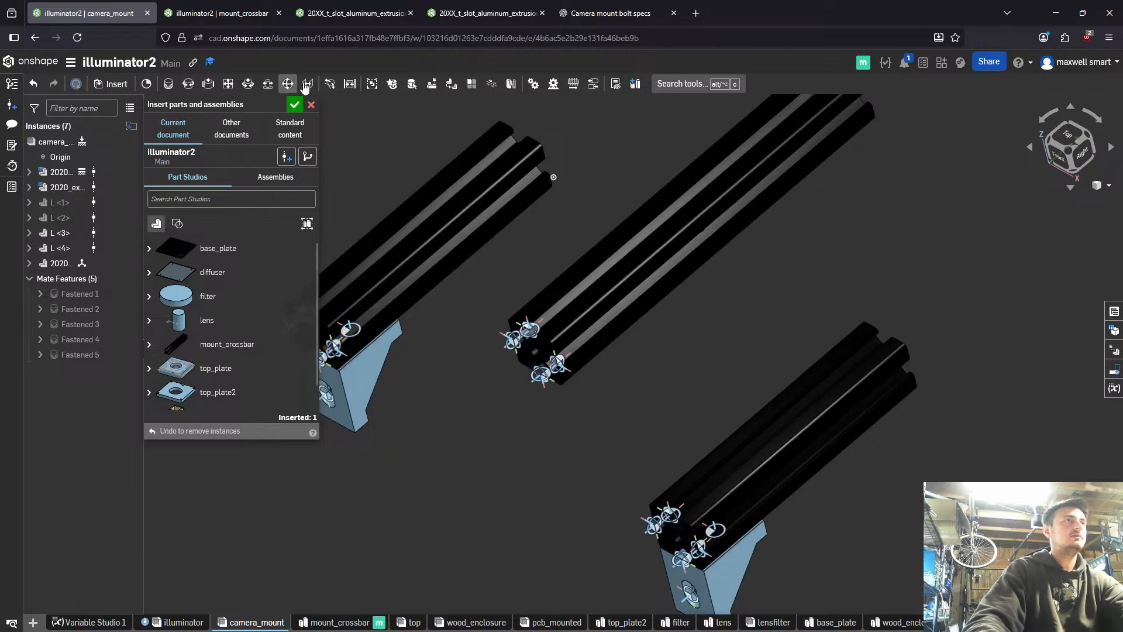
click(295, 107)
- Create a Fastened mate between the crossbar's end bore centre and the first rail's side-slot mate connector, flipping the primary axis
scroll(572, 331, up, 4)
right_drag(571, 331, 594, 301)
key(m)
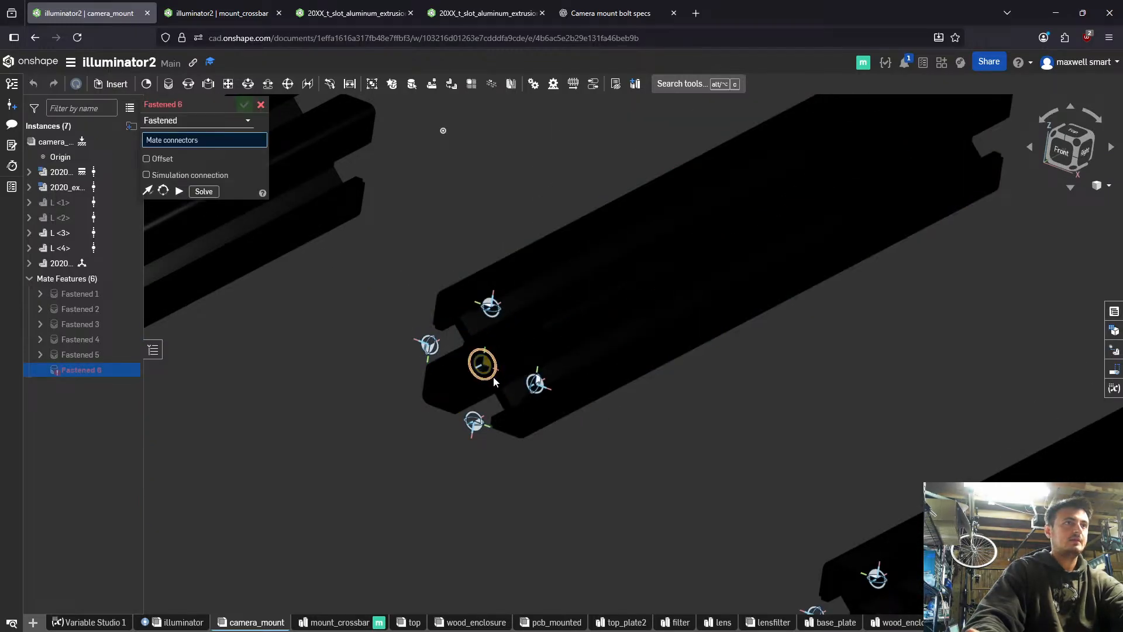
click(493, 382)
scroll(373, 366, down, 4)
scroll(259, 353, up, 5)
right_drag(185, 319, 252, 319)
middle_drag(251, 319, 481, 303)
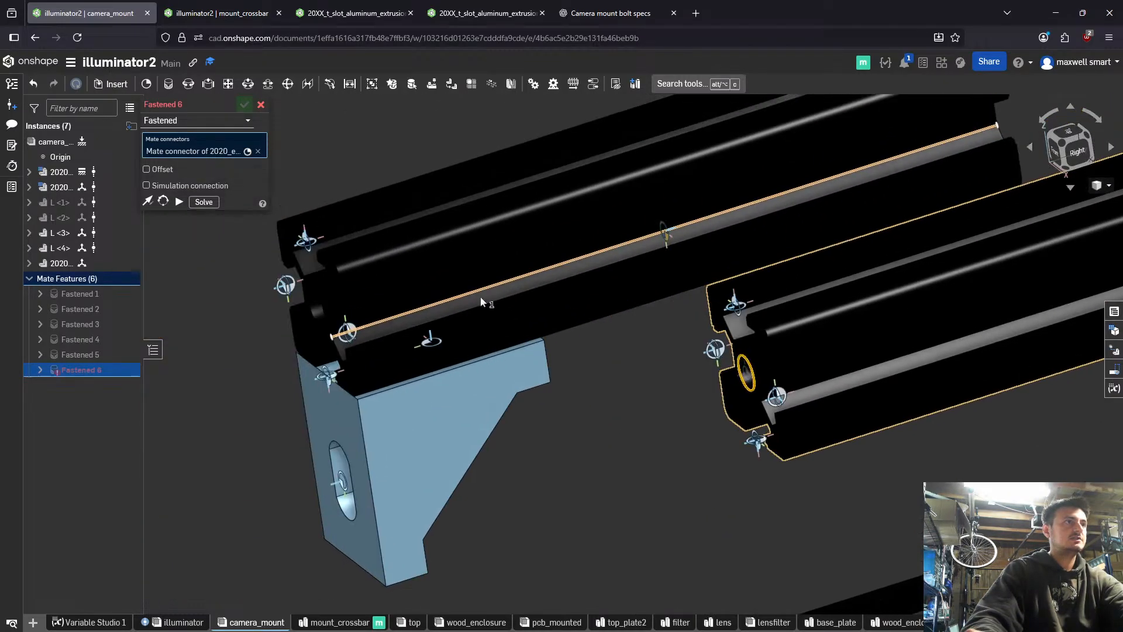
right_drag(481, 298, 493, 275)
click(442, 305)
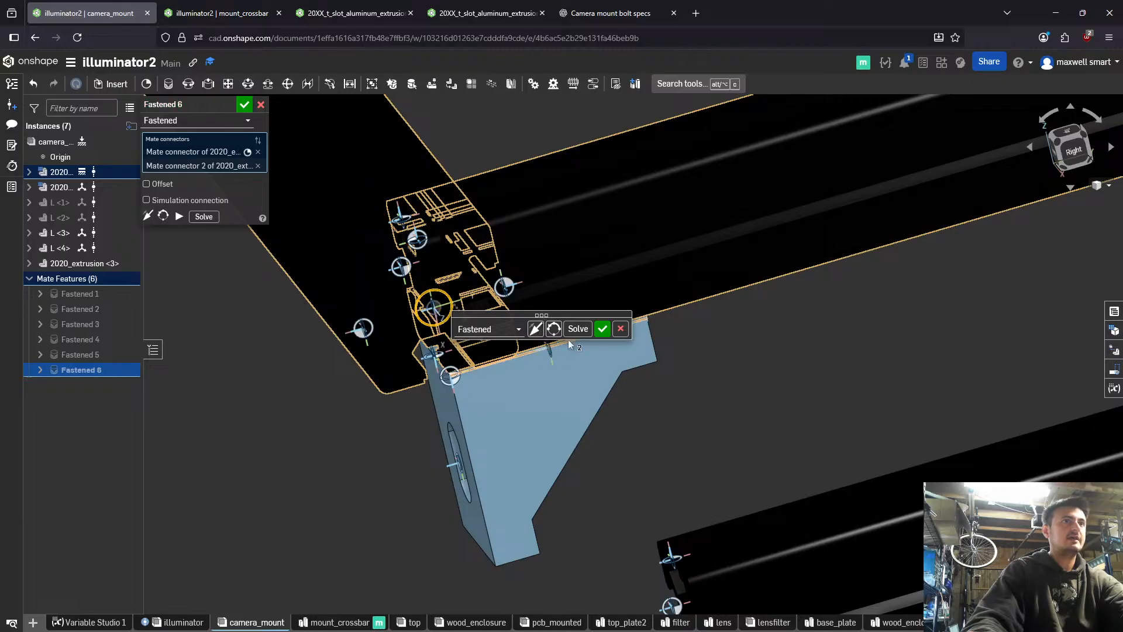
click(535, 328)
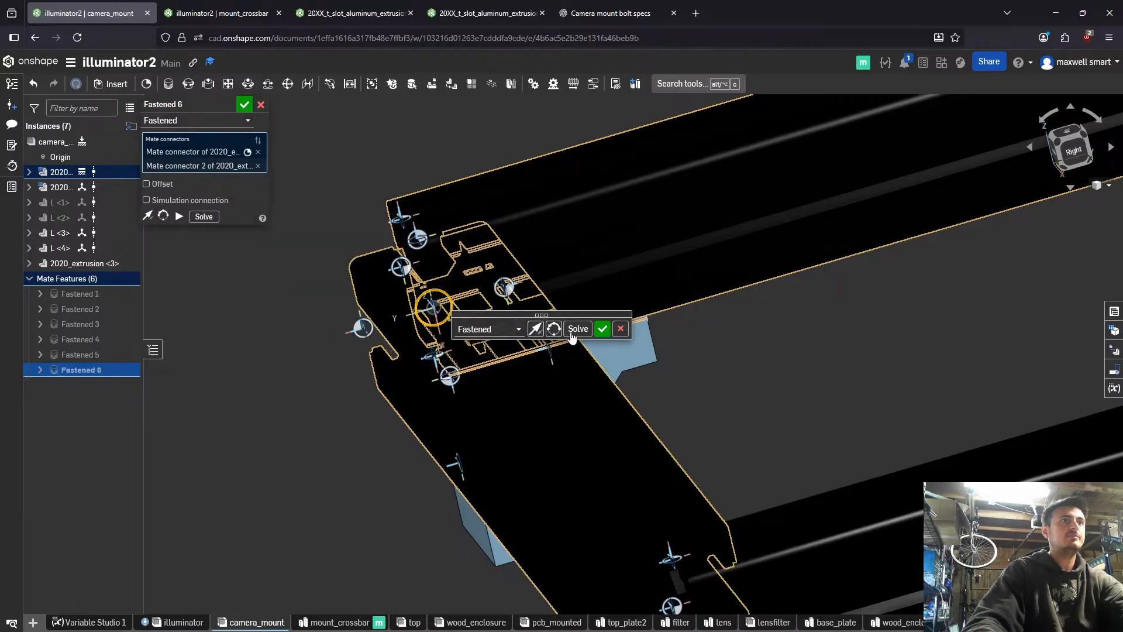
- Offset the crossbar's Fastened mate by -80 mm along Y and accept it
click(153, 186)
click(243, 217)
text(80)
key(Return)
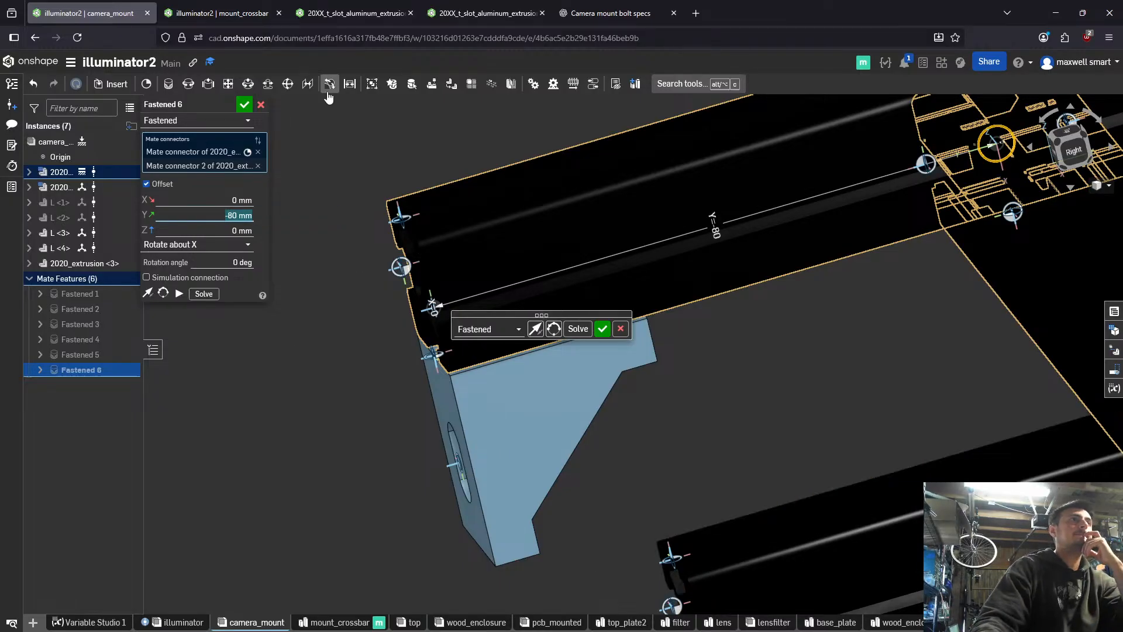
click(244, 107)
scroll(585, 254, down, 5)
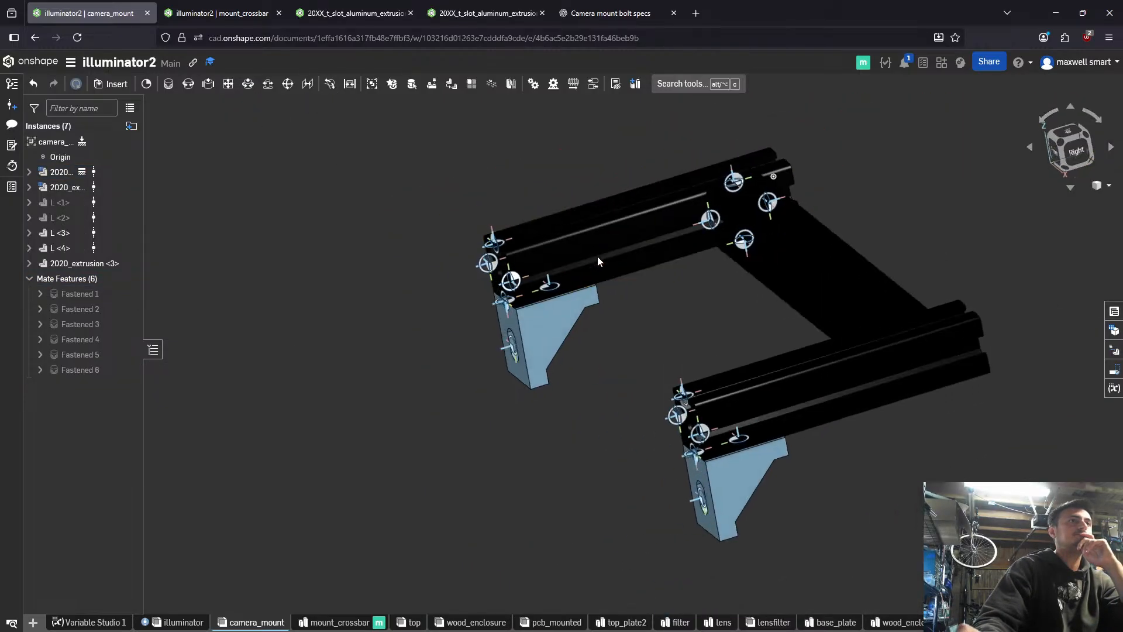
right_drag(598, 257, 492, 235)
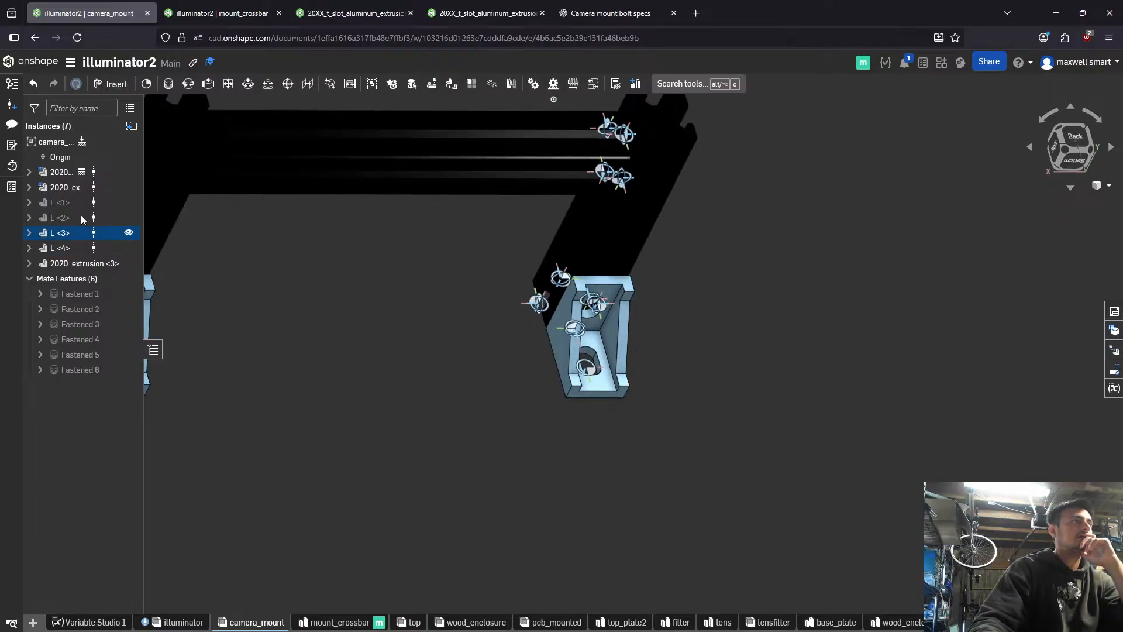
- Show the hidden L <1> and L <2> brackets in the camera_mount assembly again
click(129, 217)
scroll(298, 224, down, 5)
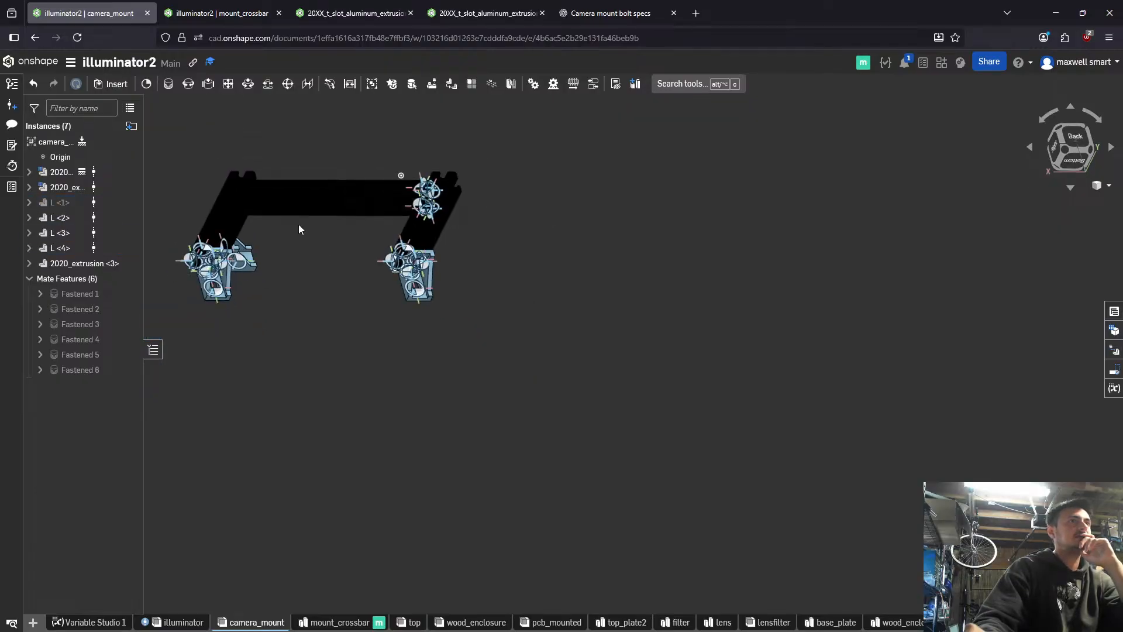
right_drag(298, 224, 351, 321)
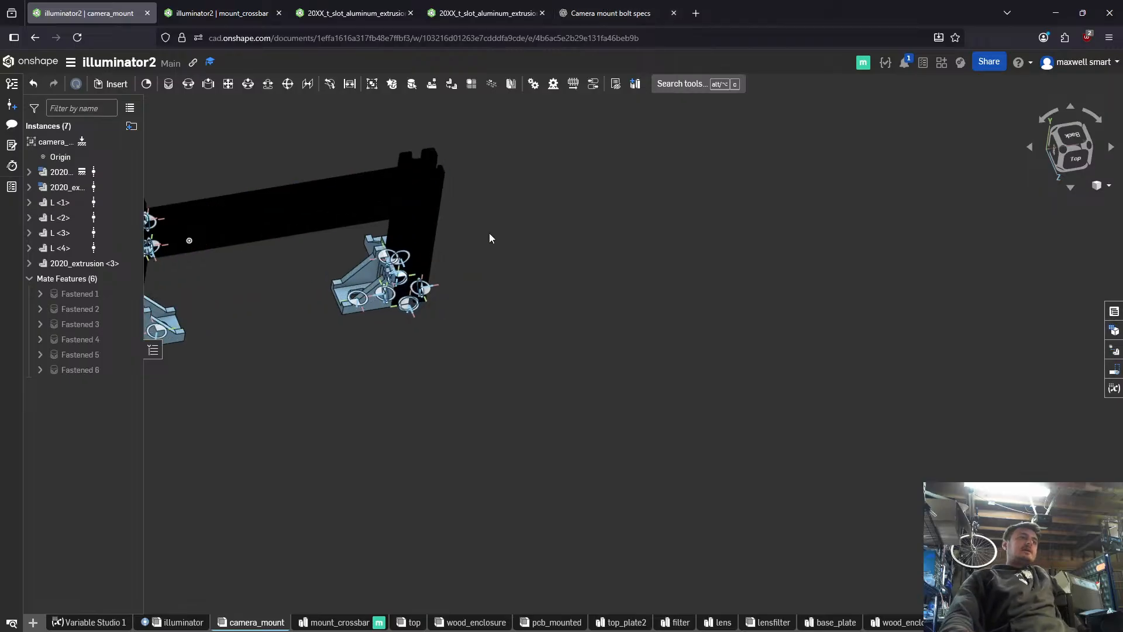
- Examine the camera_mount assembly from above and behind, checking the crossbar, rails and L brackets
scroll(489, 232, down, 6)
scroll(777, 271, up, 4)
scroll(767, 281, down, 1)
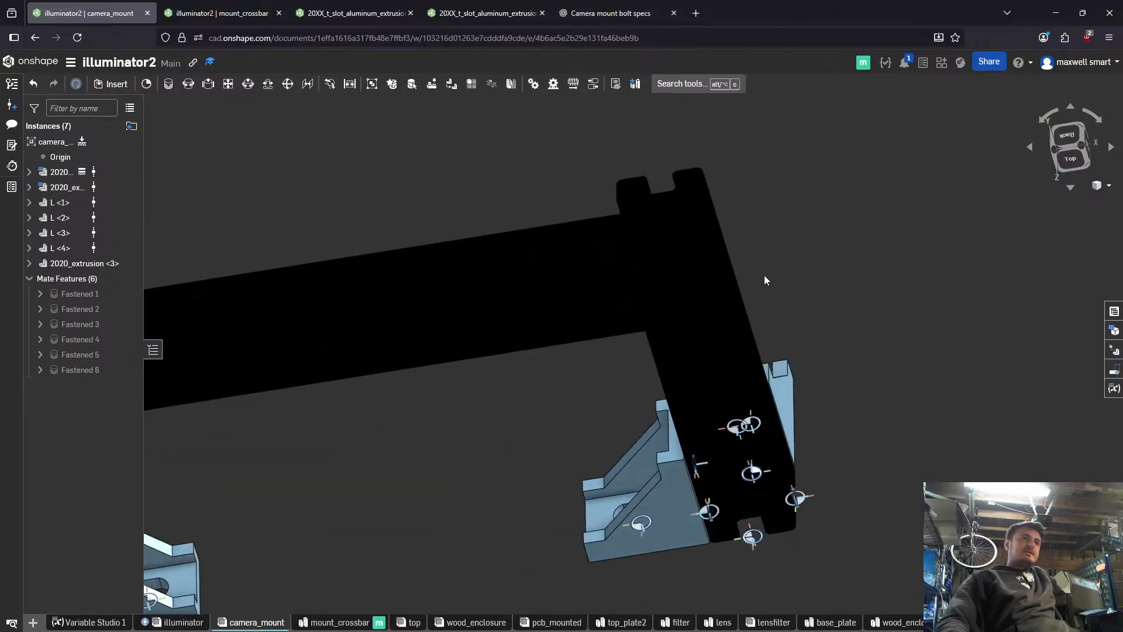
scroll(767, 281, up, 3)
right_drag(819, 232, 809, 188)
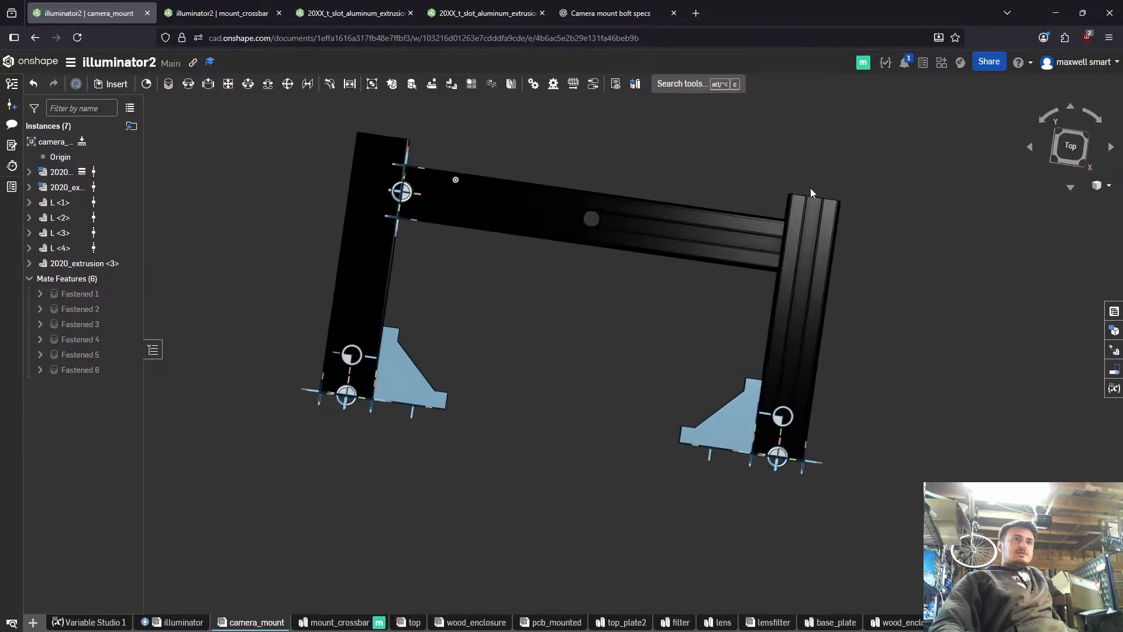
scroll(535, 171, down, 5)
right_drag(753, 216, 623, 451)
scroll(783, 240, up, 3)
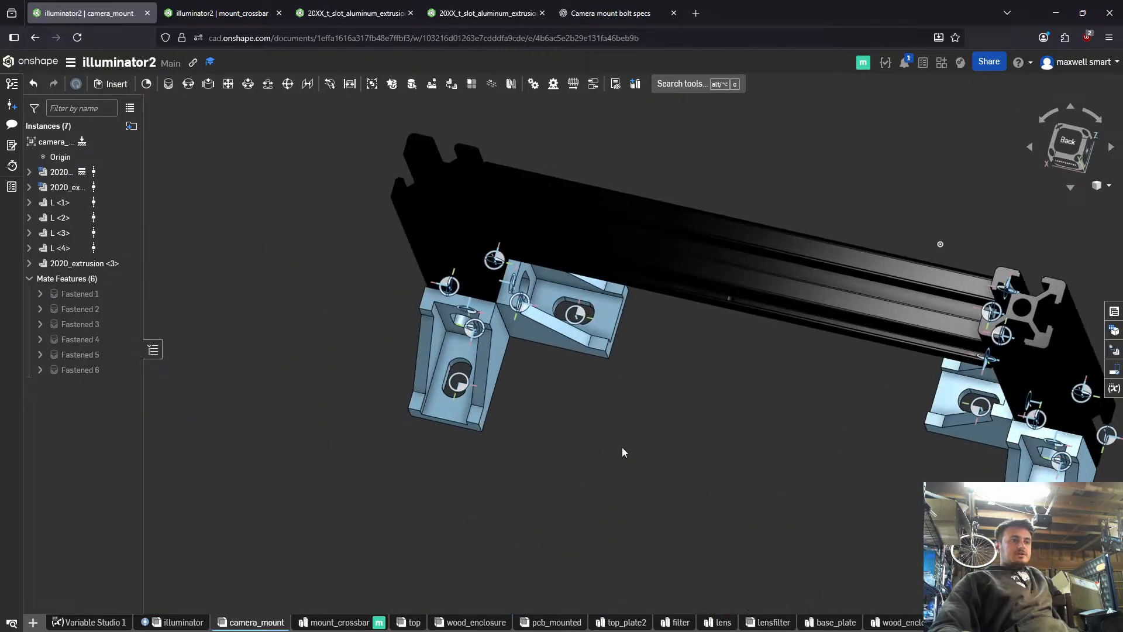
- Insert Part 1 from top_plate2 into the empty top assembly and fix it in place
click(414, 621)
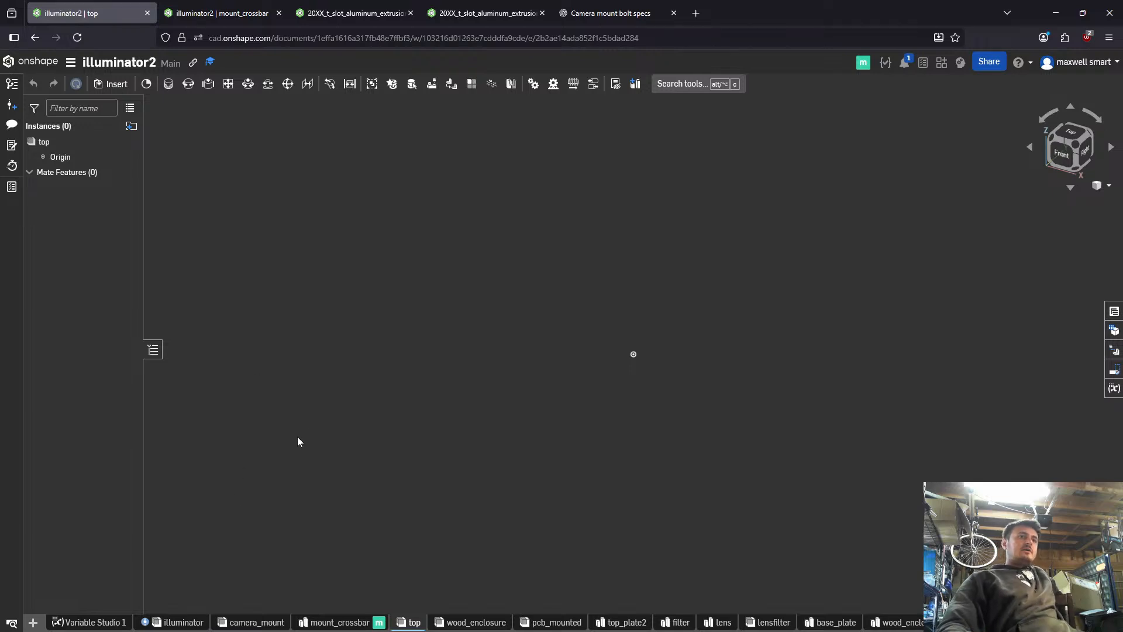
click(167, 84)
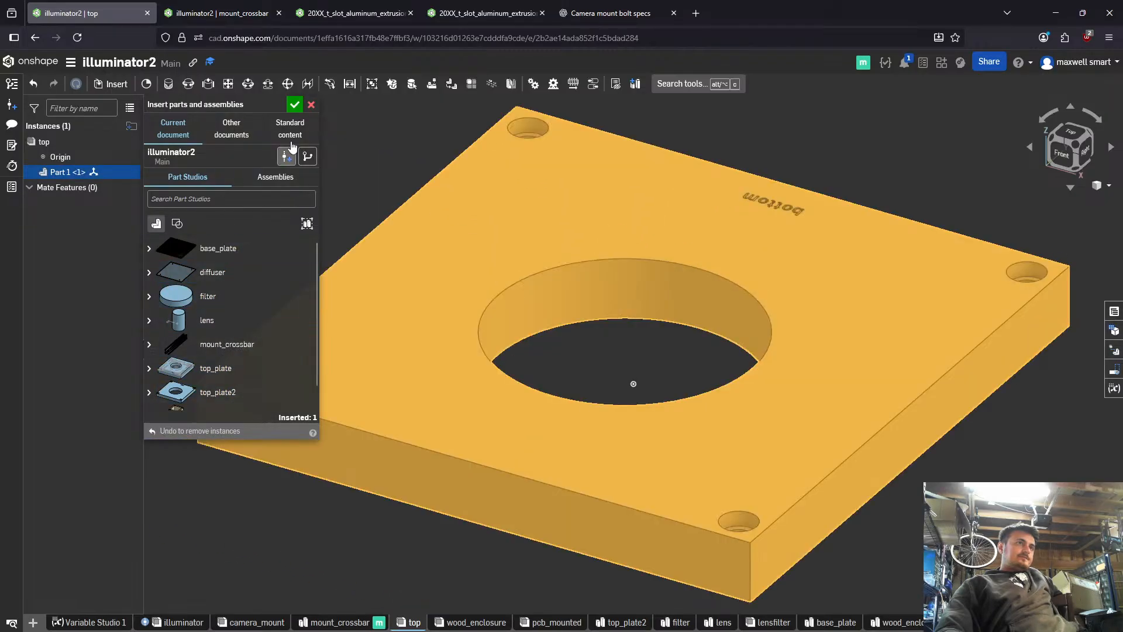
click(295, 105)
right_click(80, 171)
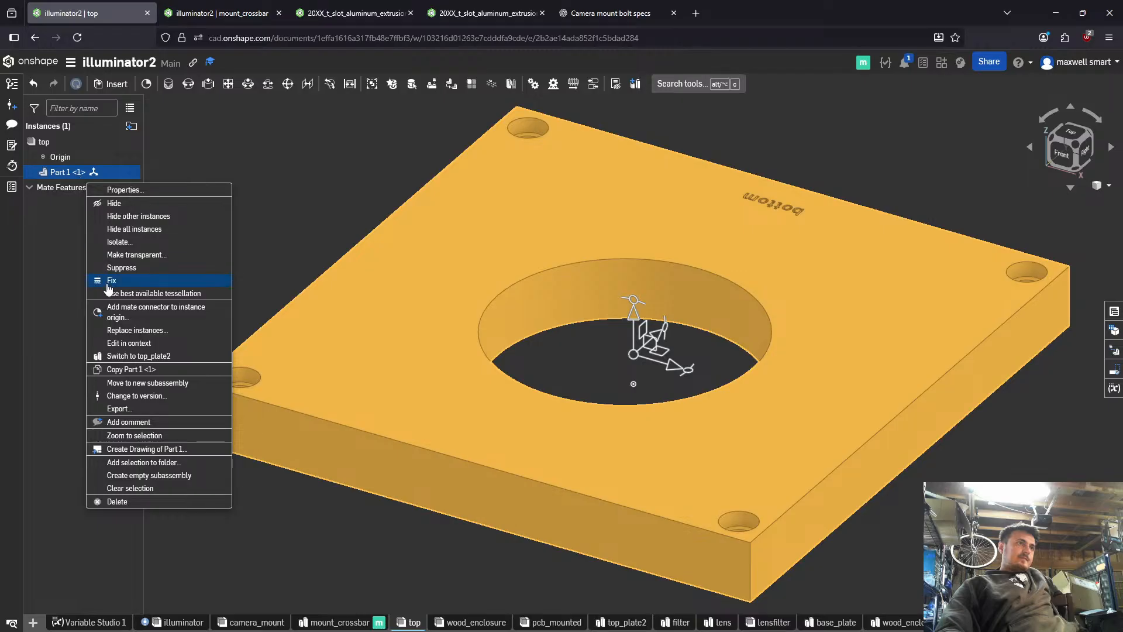
click(175, 279)
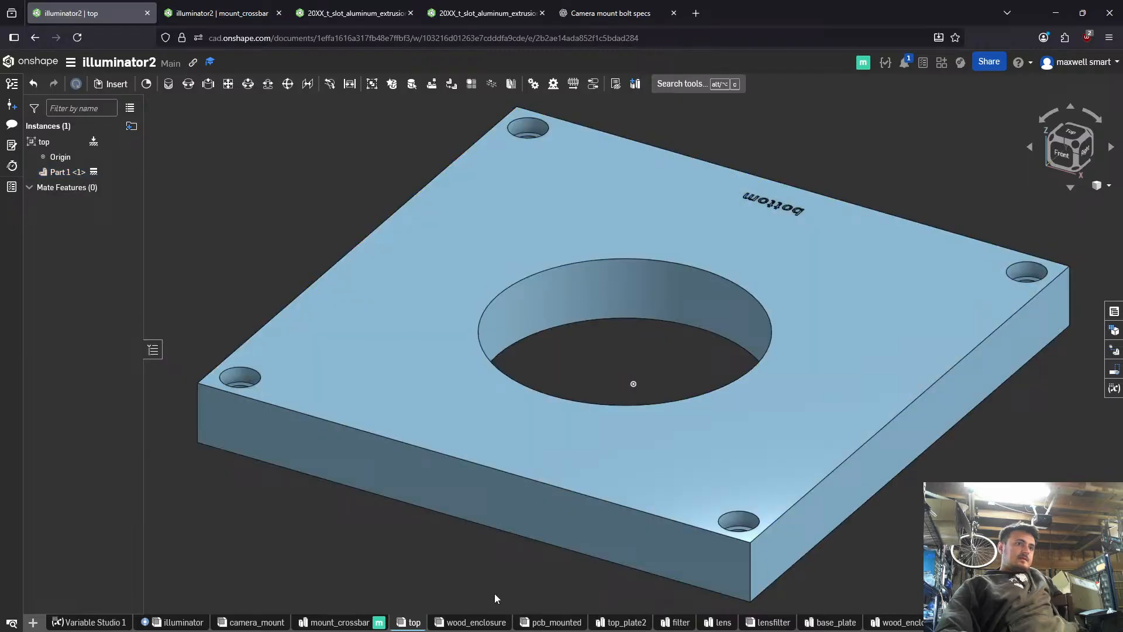
- Rename Part 1 in the top_plate2 part studio as top_plate
click(621, 622)
right_click(80, 455)
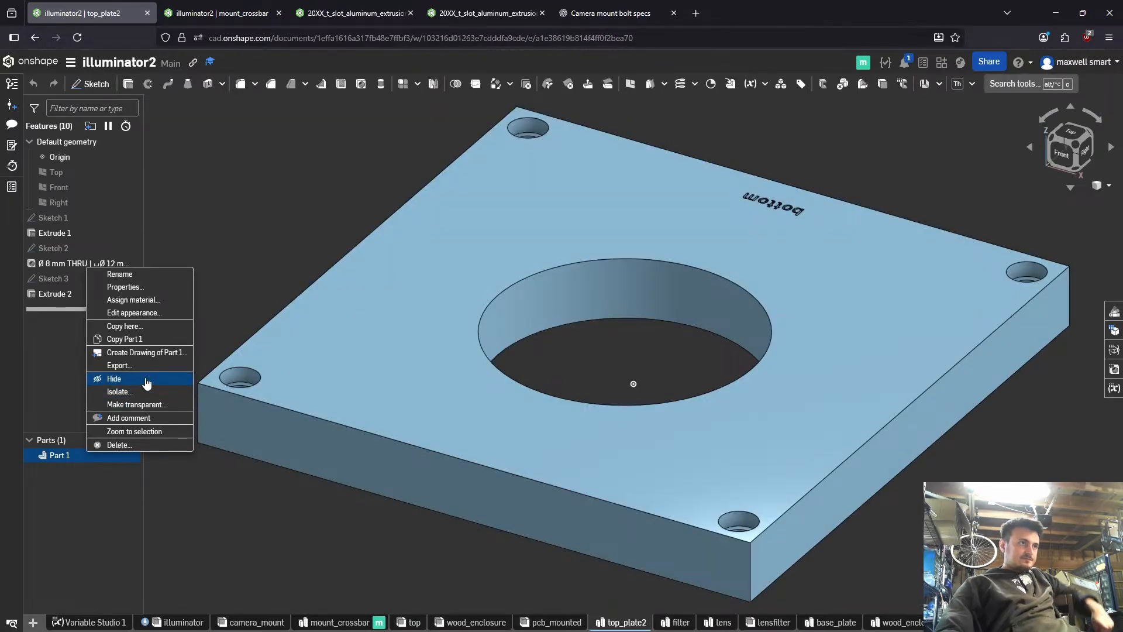
click(155, 274)
text(top_plate)
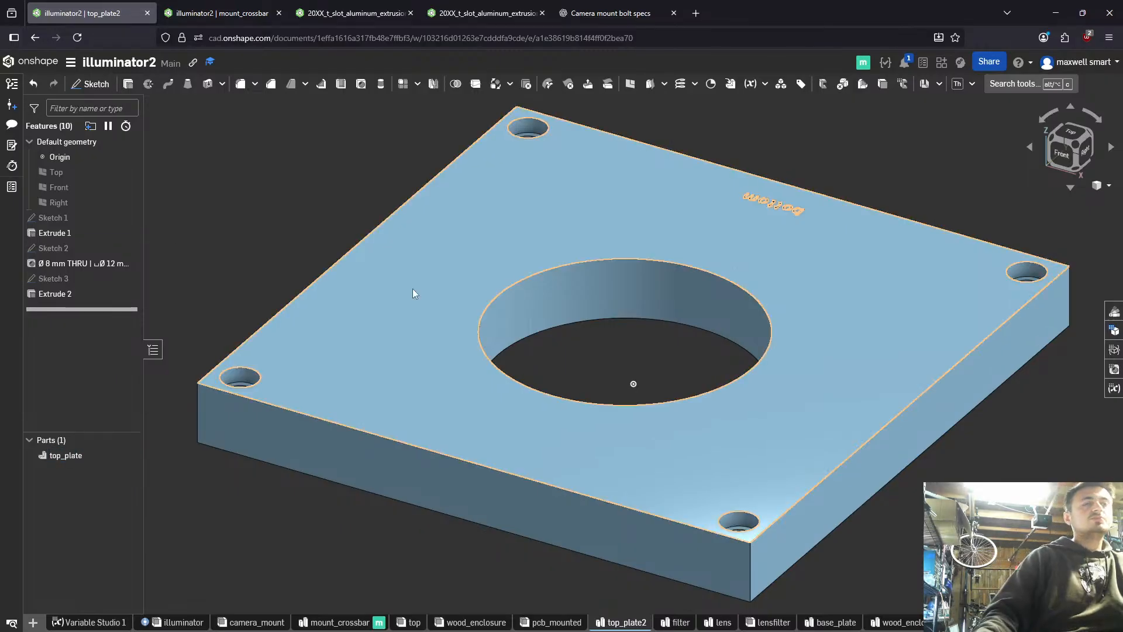
right_drag(412, 289, 401, 453)
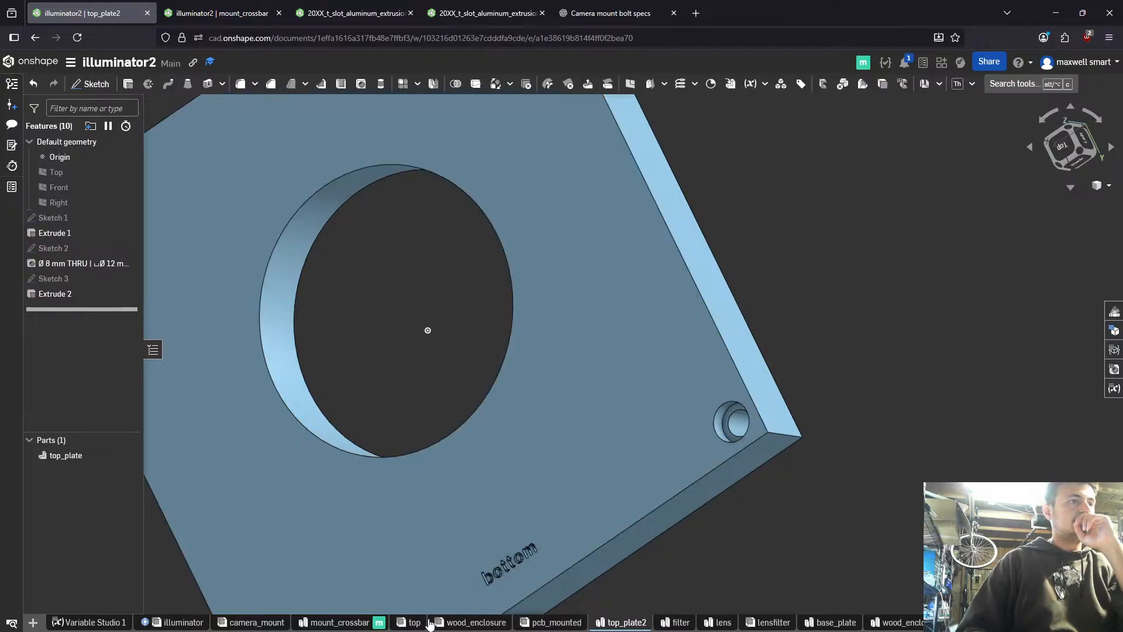
- Return to the top assembly and examine the plate's labelled face, corner holes and central opening
click(411, 622)
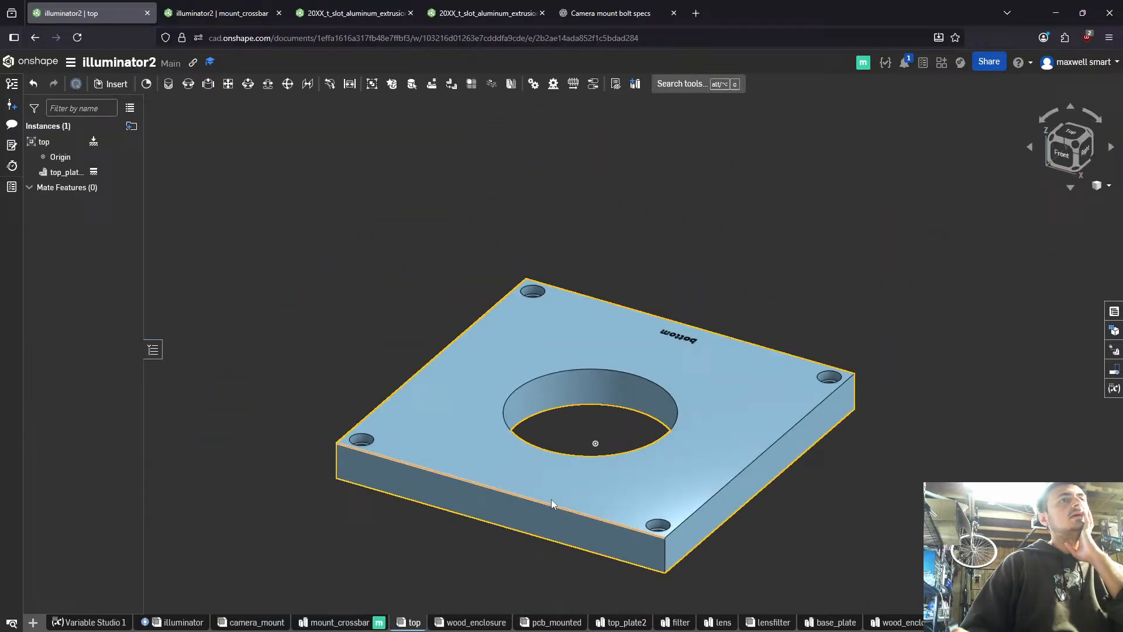
right_drag(551, 500, 502, 437)
scroll(493, 442, down, 2)
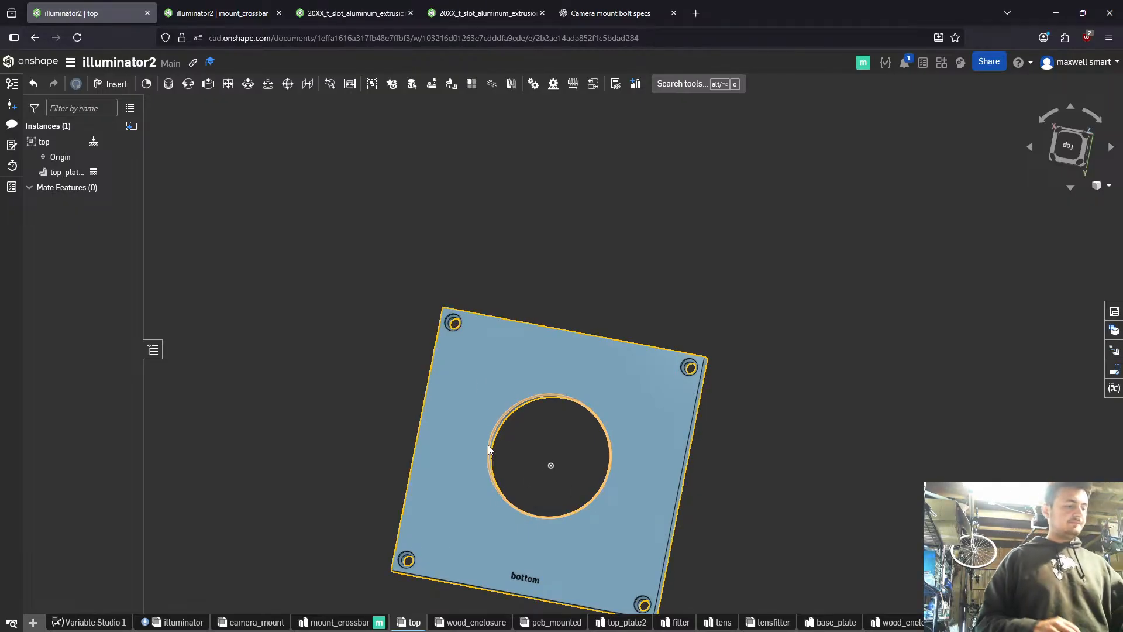
mouse_move(538, 420)
right_down()
mouse_move(591, 335)
mouse_move(575, 398)
mouse_move(581, 357)
mouse_move(512, 354)
mouse_move(585, 356)
mouse_move(525, 405)
right_up()
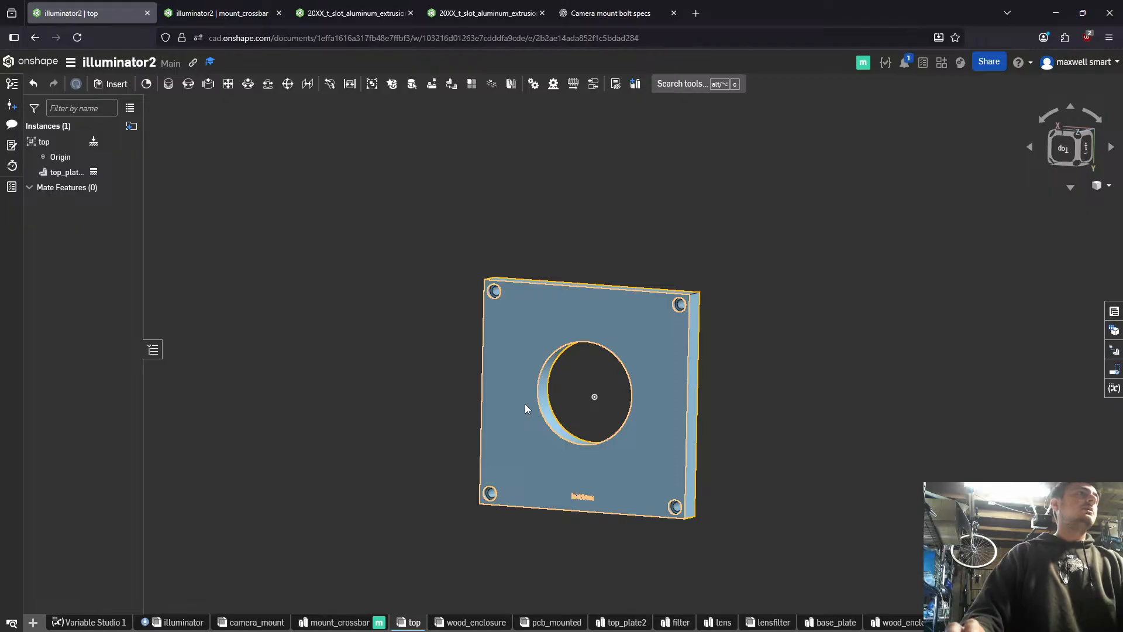
right_drag(451, 490, 473, 465)
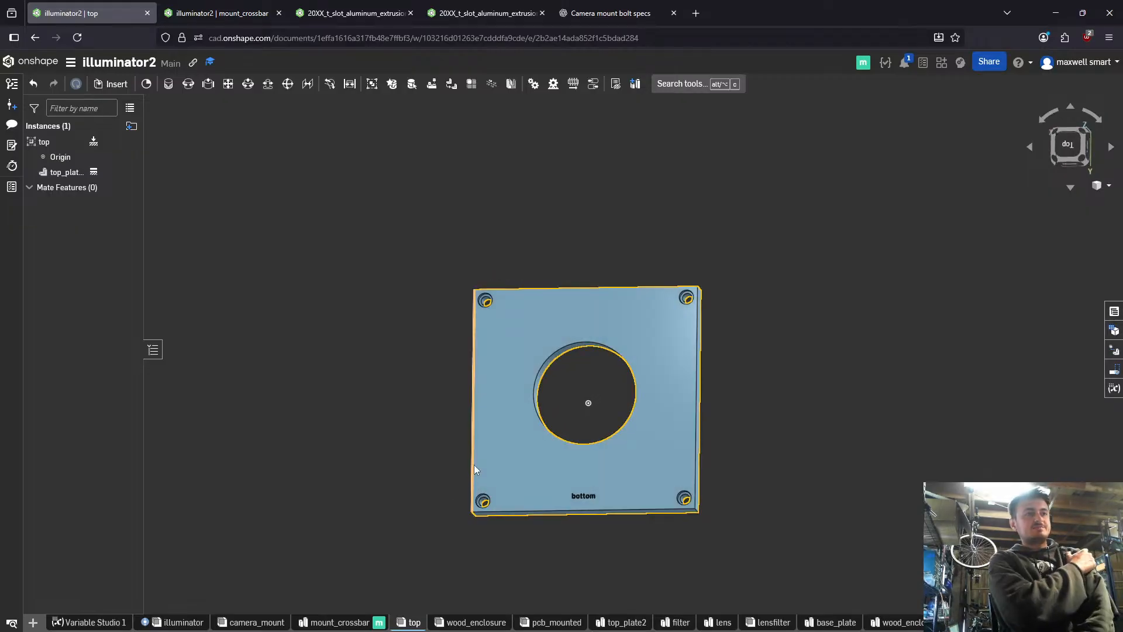
key(alt+Tab)
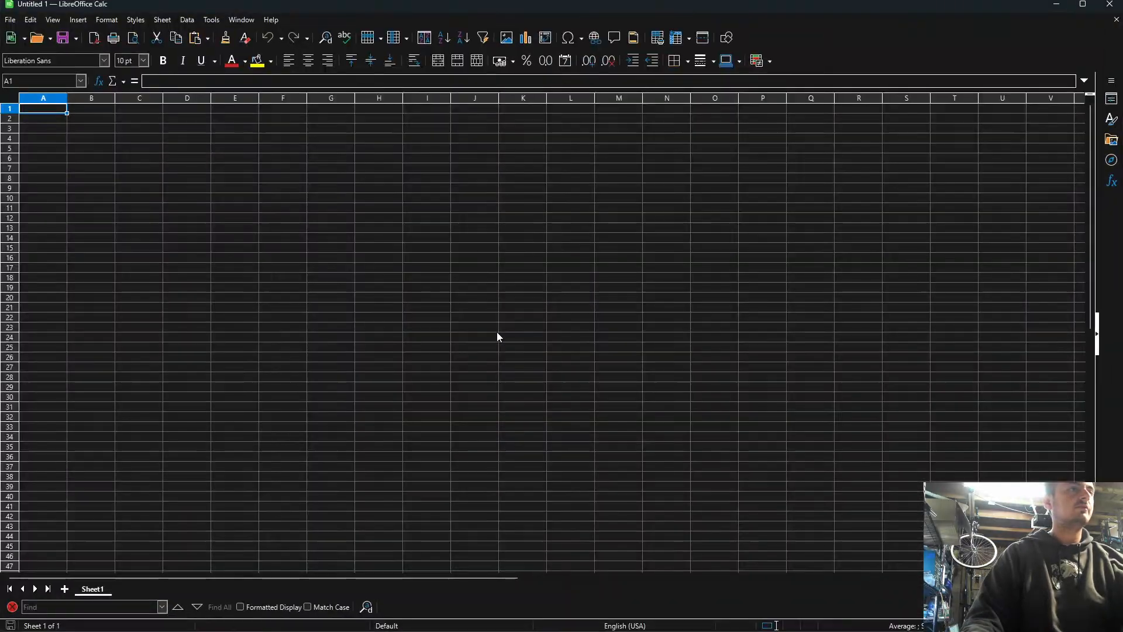
key(alt+Tab)
key(alt+Tab)
key(alt+Tab)
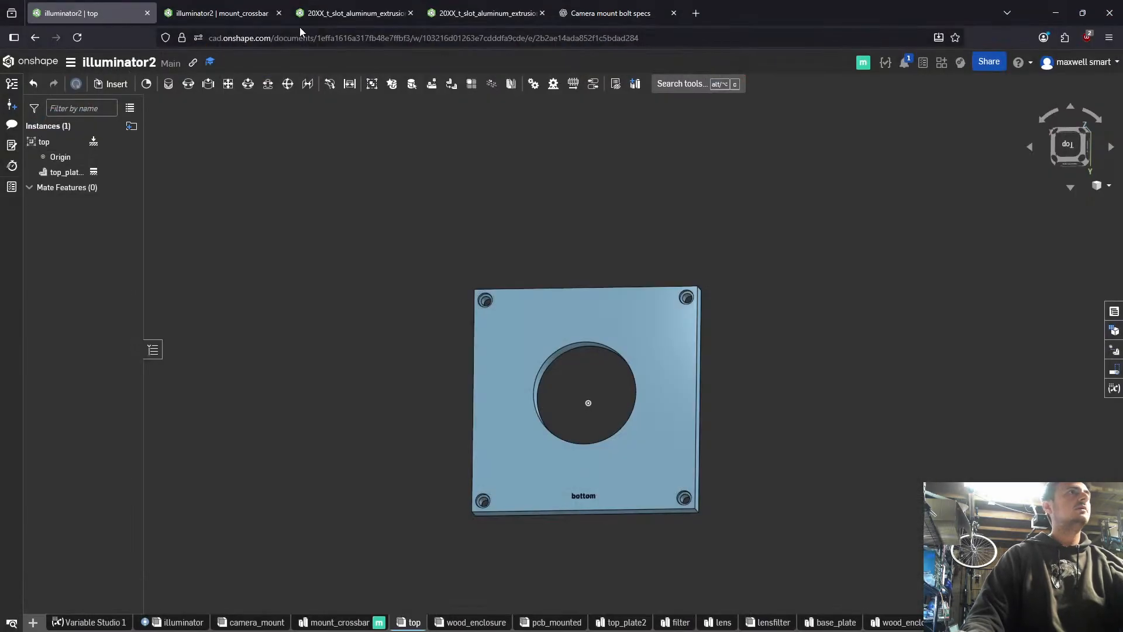
click(203, 6)
click(119, 8)
mouse_move(335, 624)
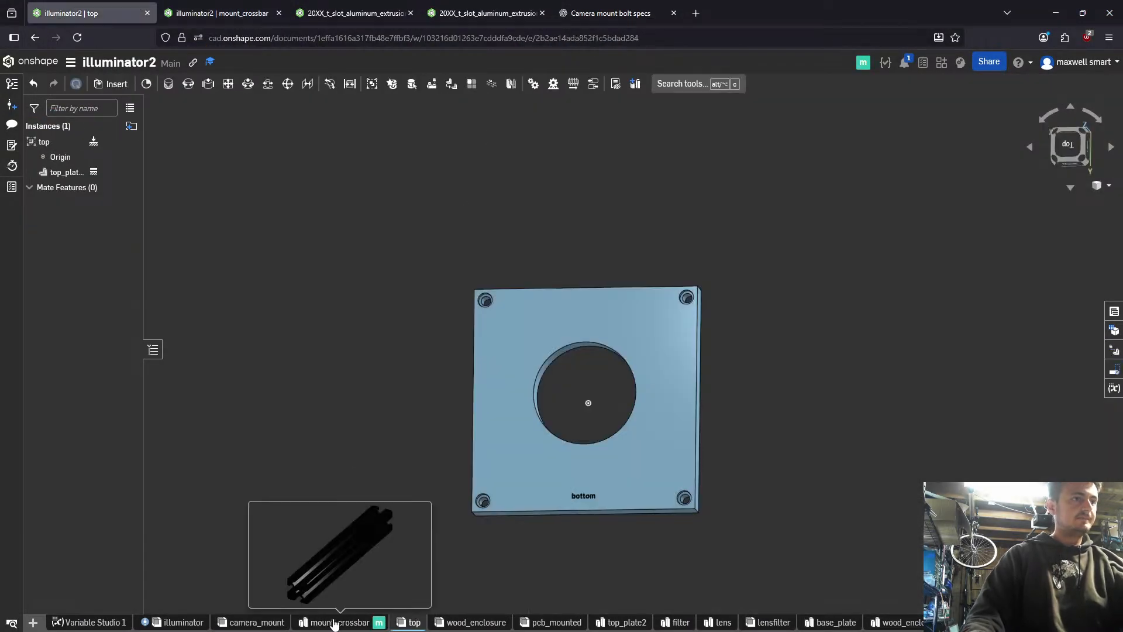
mouse_move(448, 627)
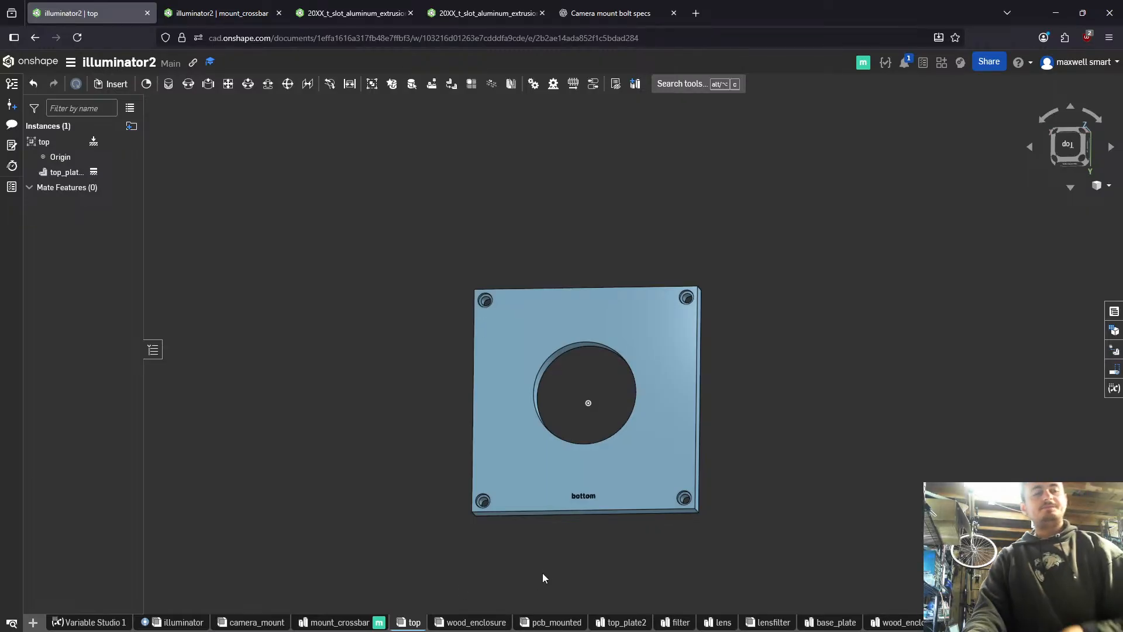
mouse_move(534, 621)
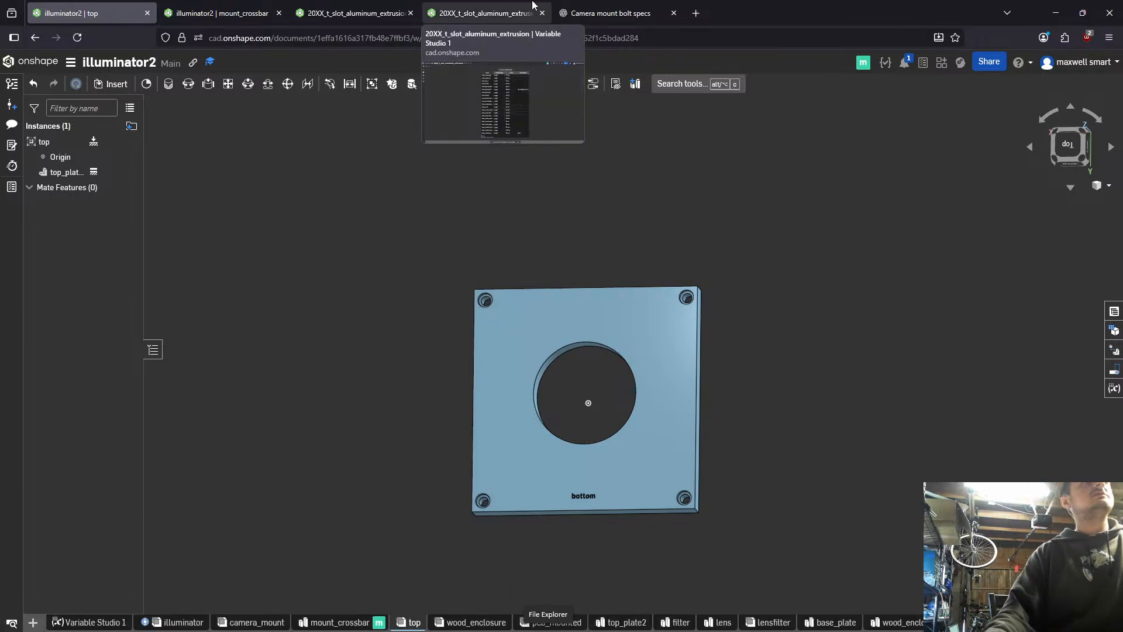
- Switch to the ChatGPT conversation on camera mount bolt specs and ask for "standard bolts to use on 2020 t slot"
click(611, 13)
click(532, 602)
text(standard bolts to use on 2020 t)
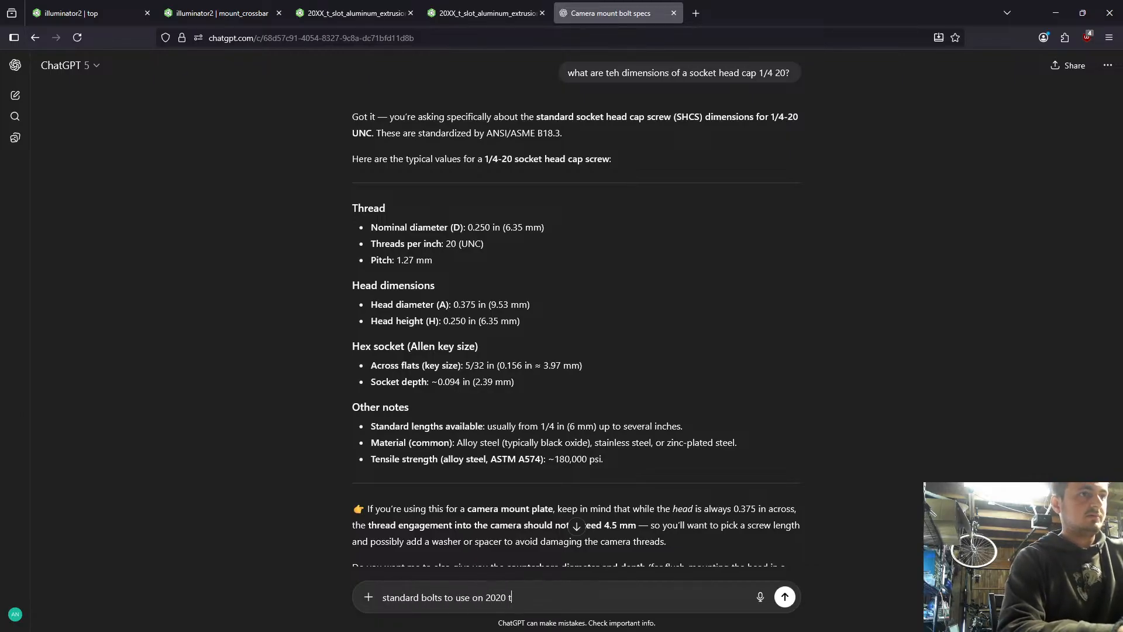
text( slot)
key(Return)
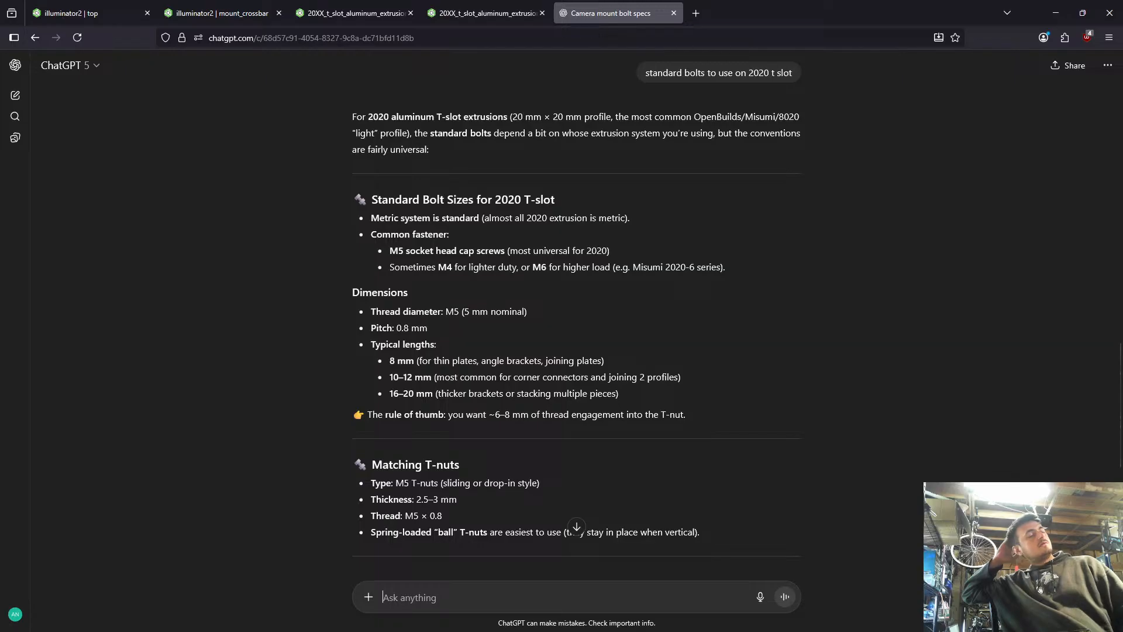
- Switch to the 2020 part studio of 20XX_t_slot_aluminum_extrusion in Onshape and hide Sketch 2 over the extrusion's end
click(486, 13)
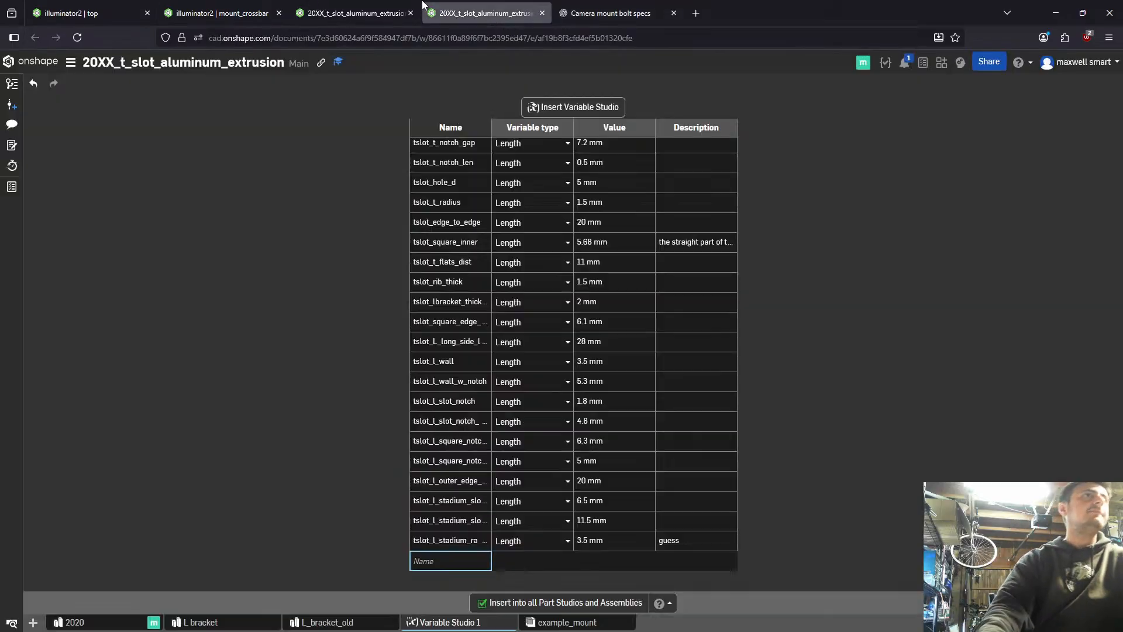
click(354, 13)
scroll(836, 182, up, 5)
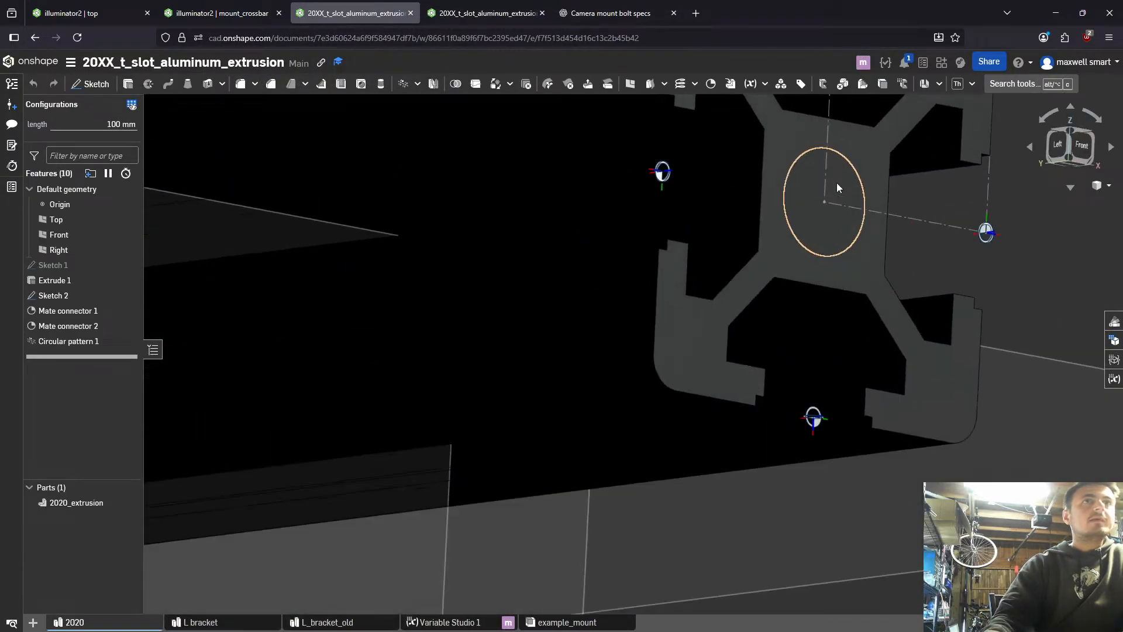
mouse_move(861, 165)
right_down()
mouse_move(823, 146)
mouse_move(812, 186)
mouse_move(761, 249)
right_up()
click(812, 186)
click(128, 296)
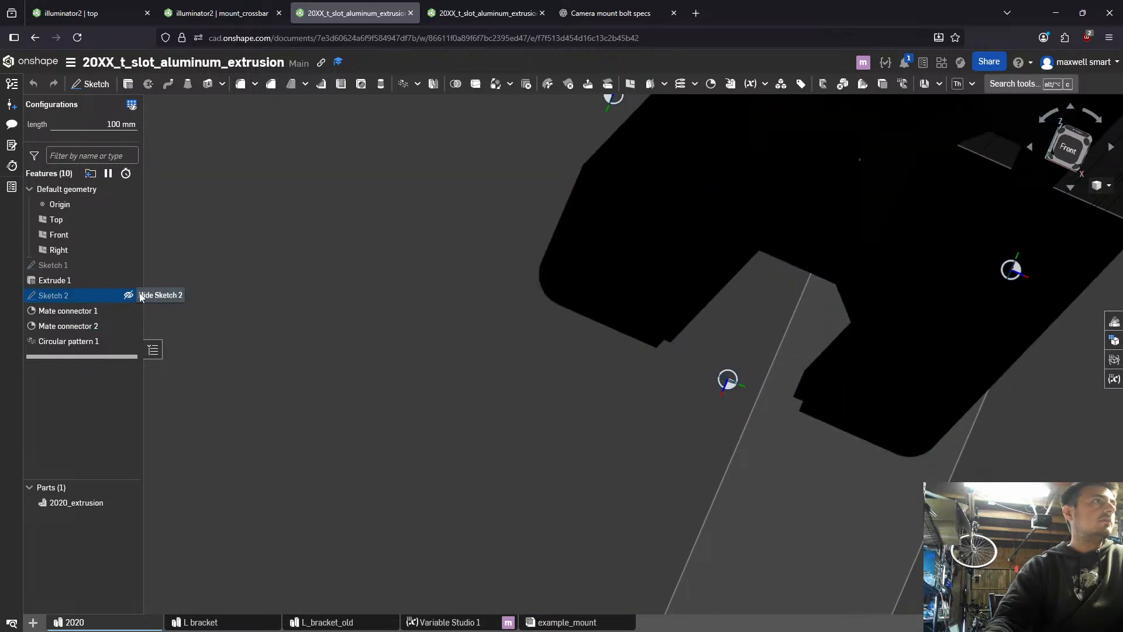
- Select the central bore's circular edge on the 2020 extrusion's end face and check its diameter
scroll(731, 217, up, 3)
mouse_move(807, 220)
right_down()
mouse_move(902, 136)
mouse_move(934, 148)
right_up()
scroll(936, 151, down, 3)
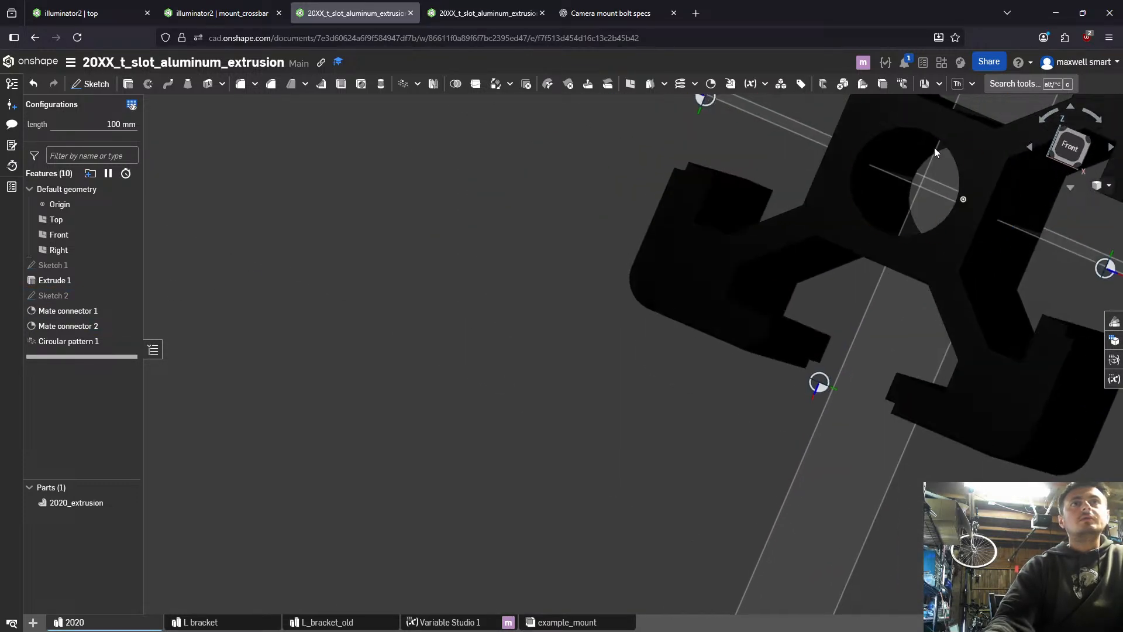
click(940, 139)
middle_drag(907, 159, 740, 261)
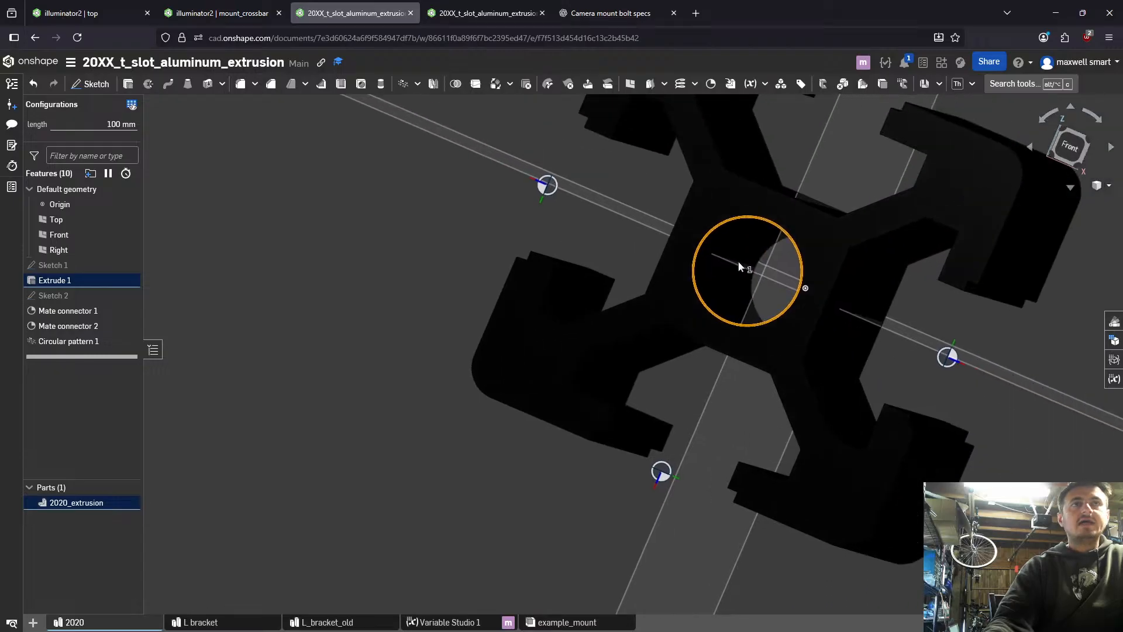
mouse_move(739, 261)
right_down()
mouse_move(751, 253)
mouse_move(729, 268)
right_up()
middle_drag(729, 268, 429, 334)
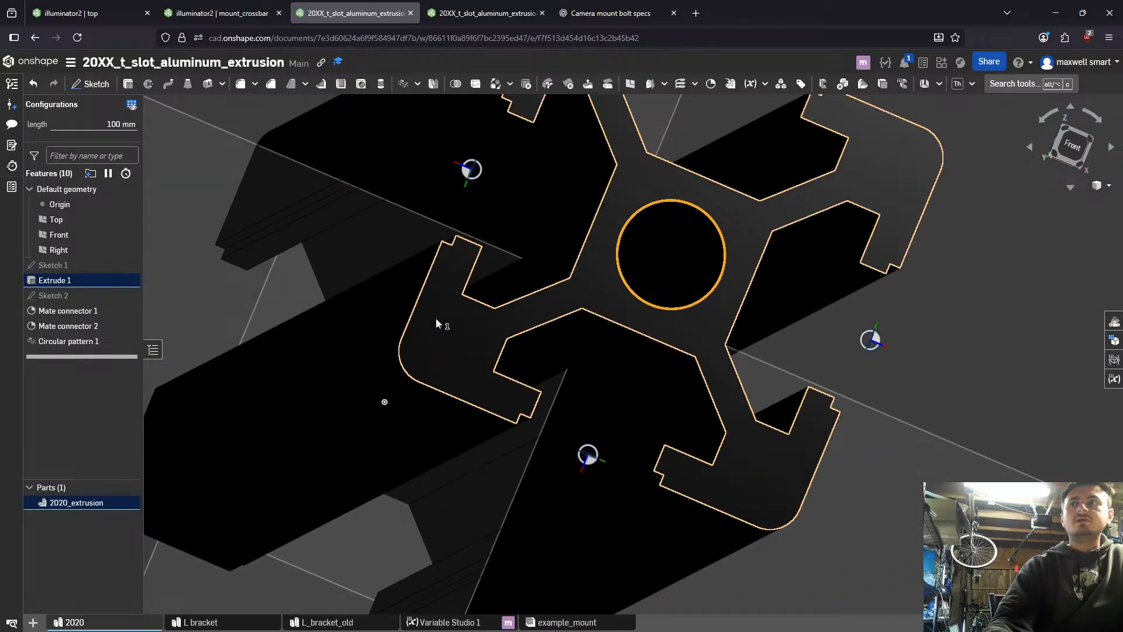
- Switch to the ChatGPT conversation and ask whether the extrusion's 5mm through hole means its ends probably can't be tapped for an m5
click(589, 14)
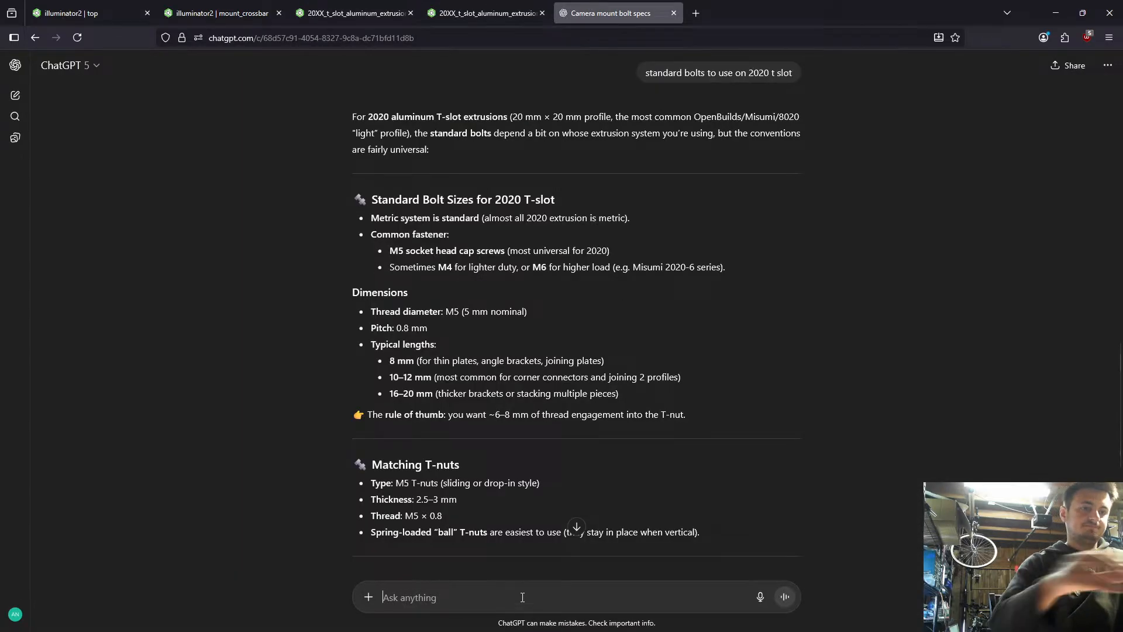
text(the cenet)
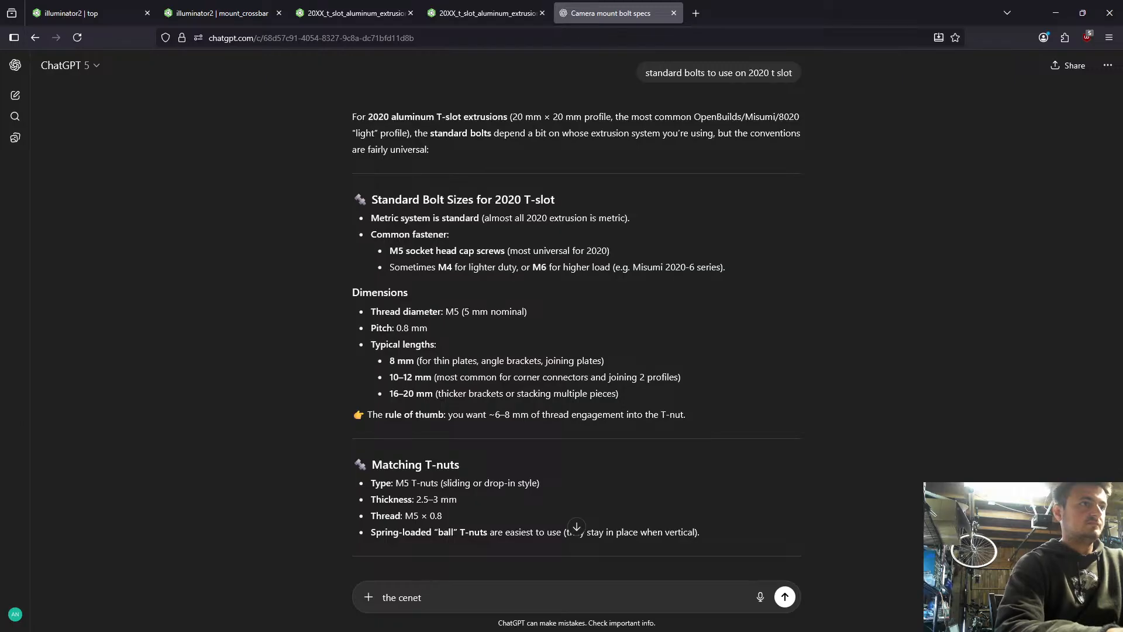
key(BackSpace)
key(BackSpace)
text(ter)
key(ctrl+BackSpace)
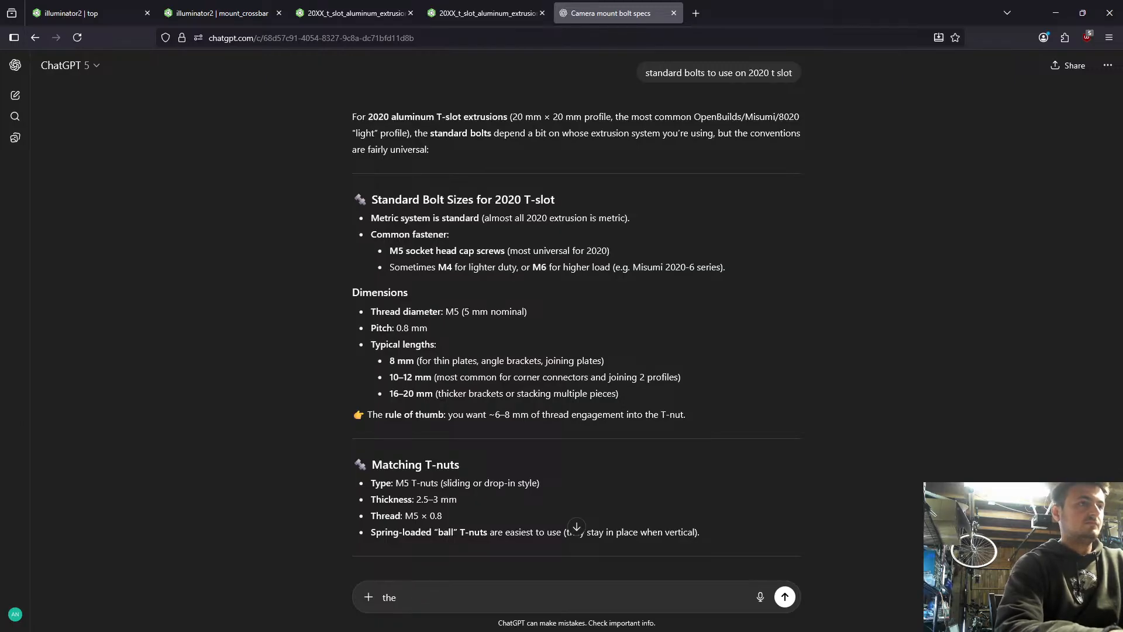
text(hole that goes the)
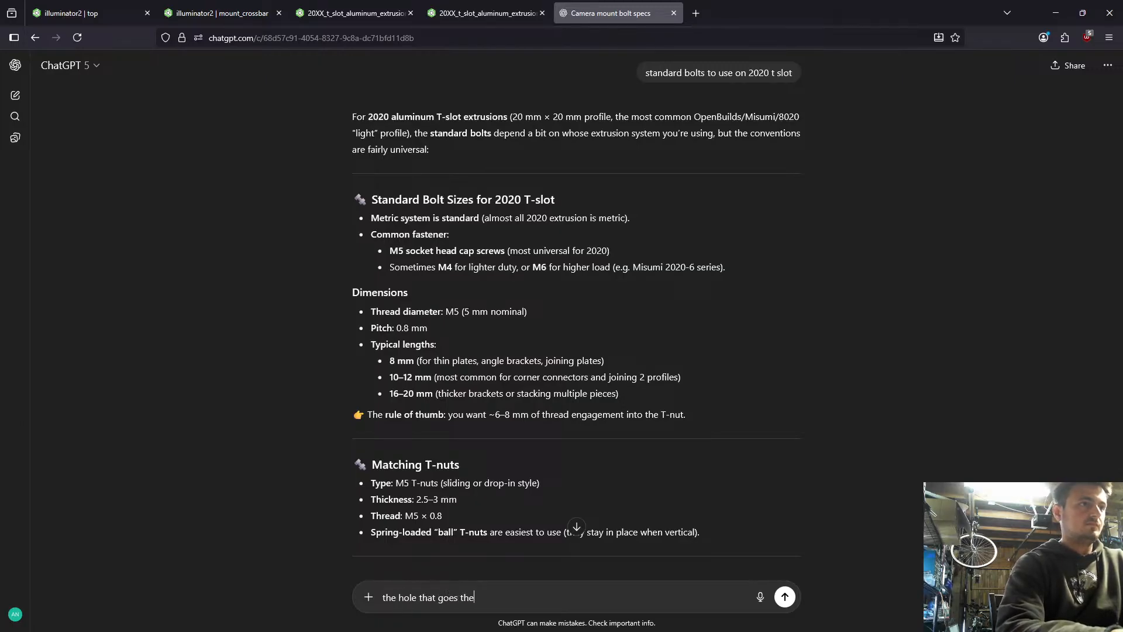
key(BackSpace)
text(ru the extrusion is )
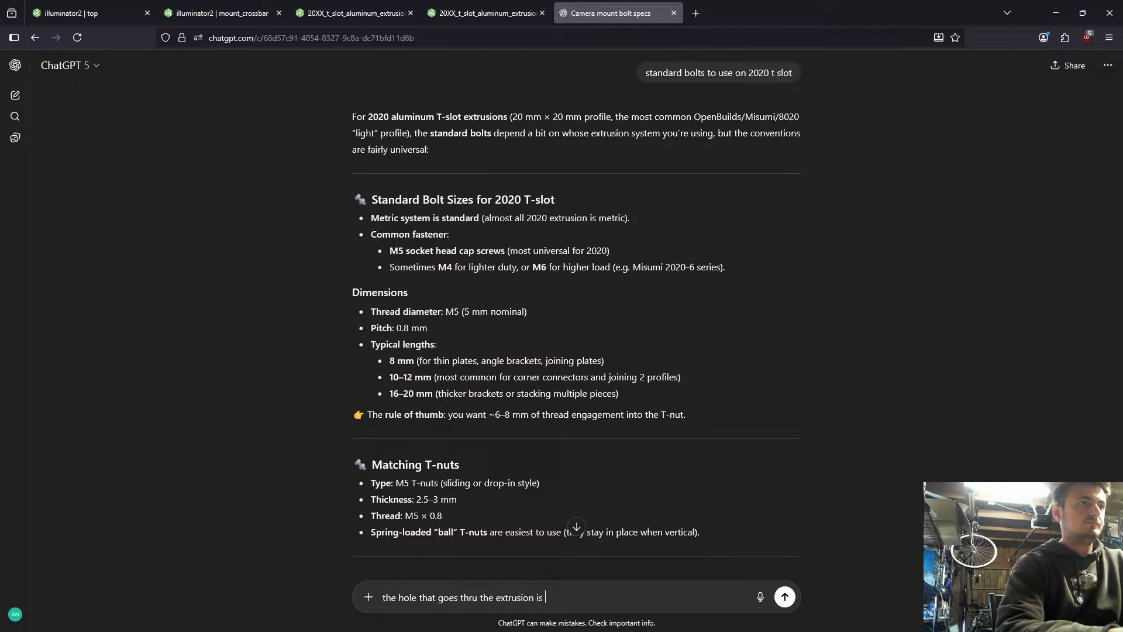
text(5mm so if i )
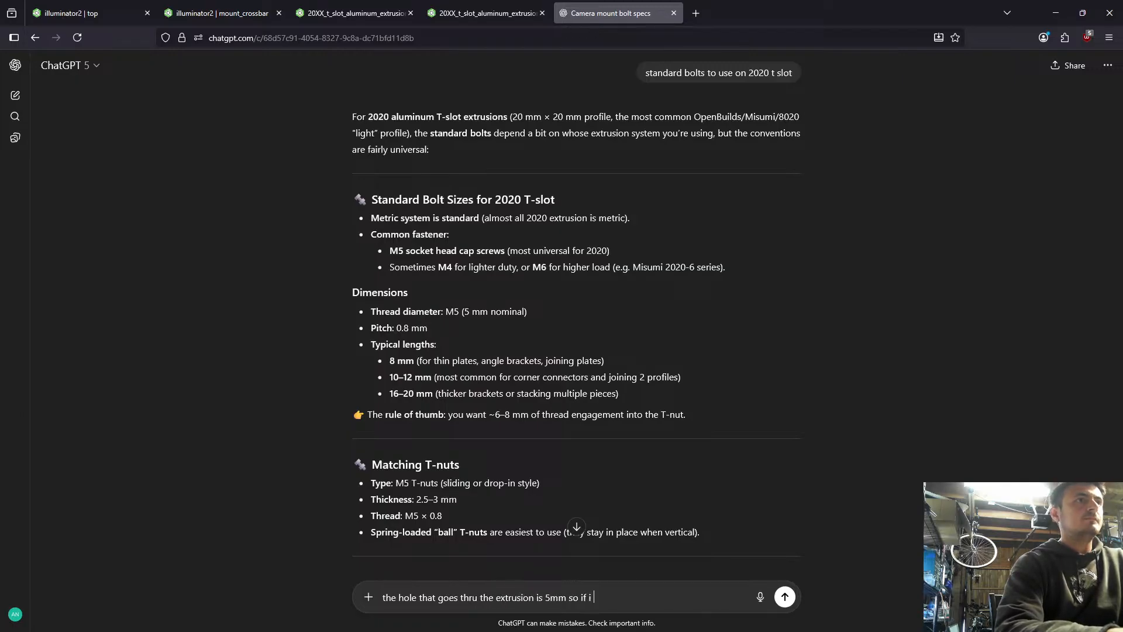
text(wanted to tap that)
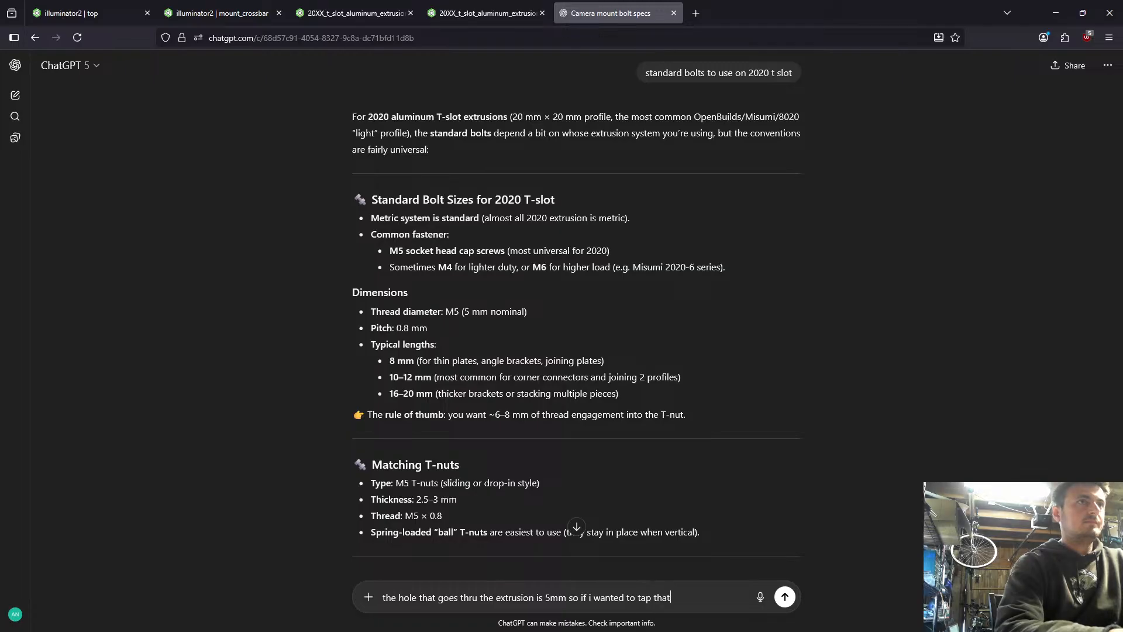
text( i probably cand)
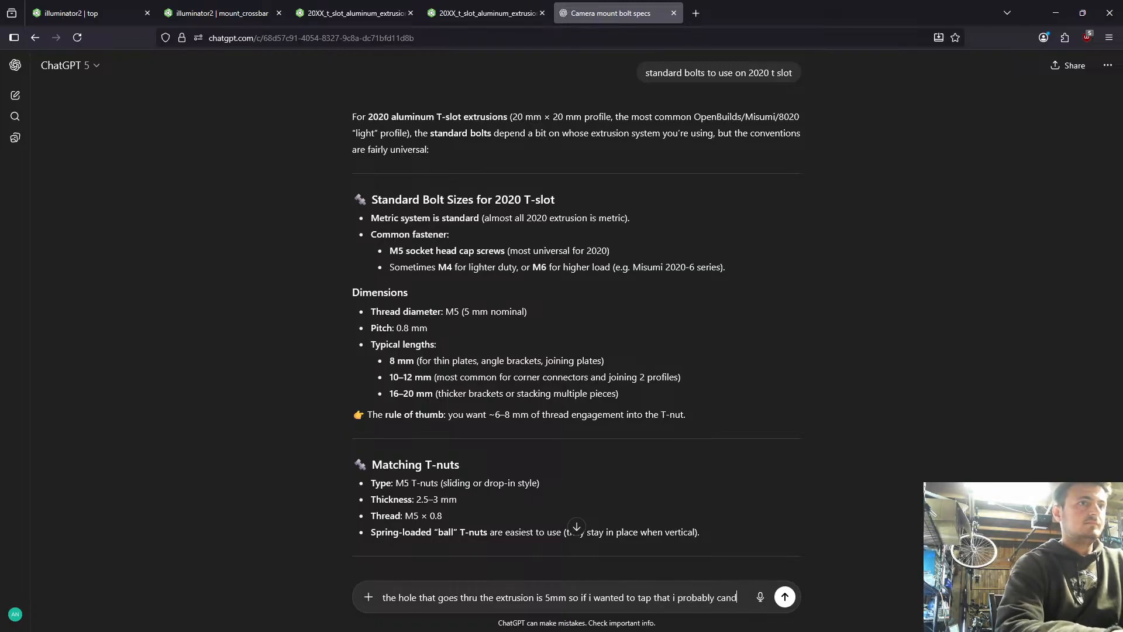
key(BackSpace)
text(t use )
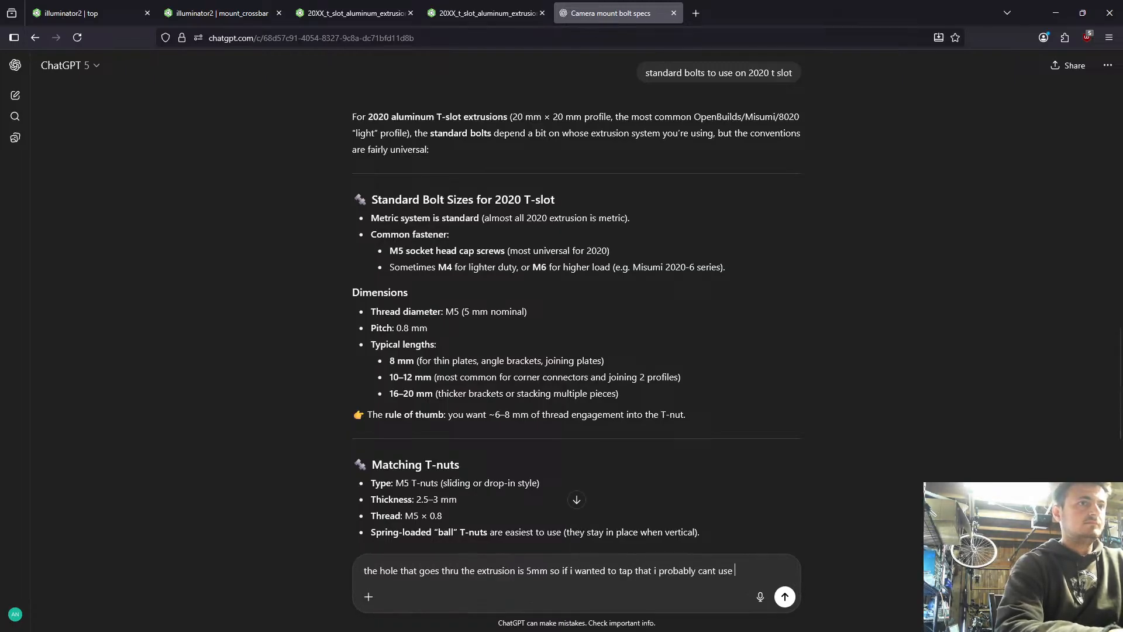
text(an m5 for those )
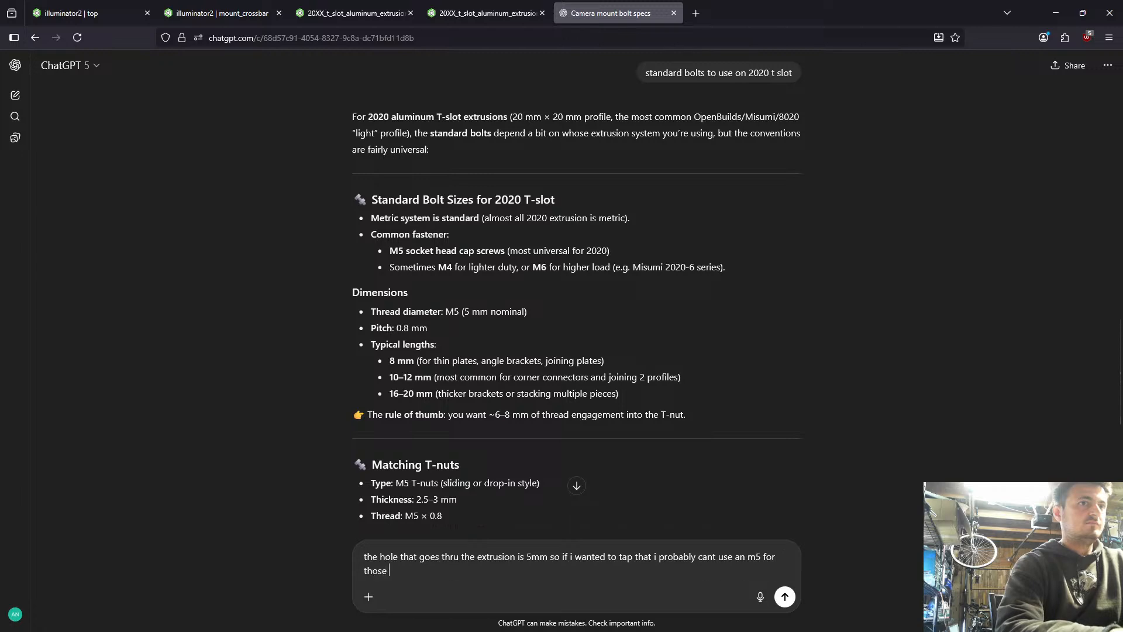
text(ends right)
key(Return)
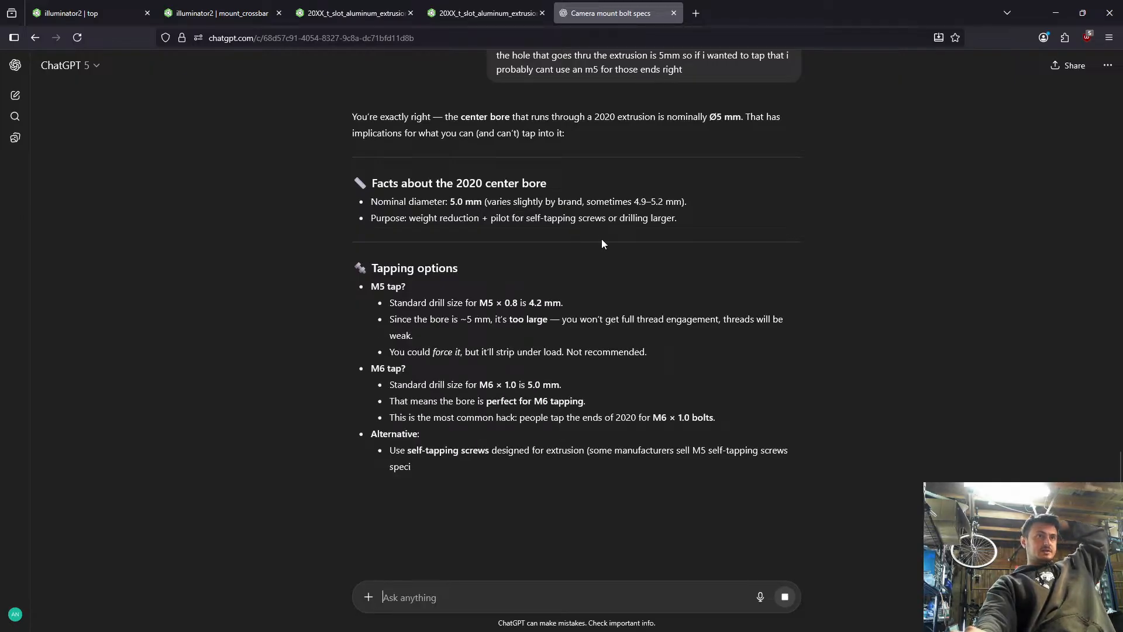
- Read ChatGPT's reply on the 2020 center bore, the M5 and M6 tapping options and the recommendation
drag(483, 202, 602, 219)
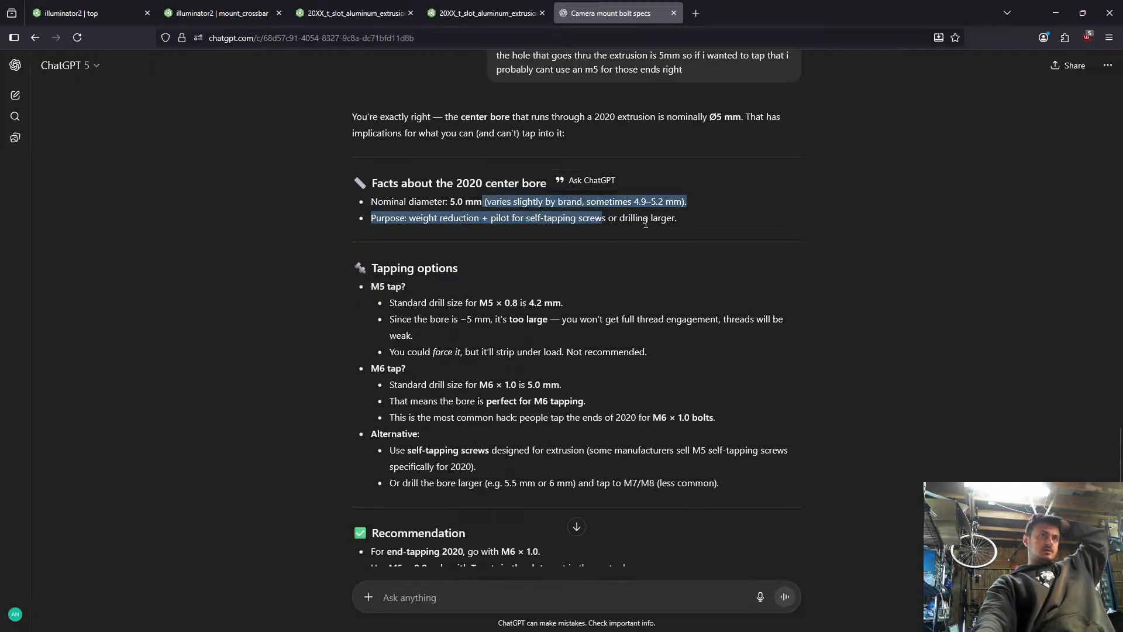
drag(678, 219, 563, 203)
click(573, 211)
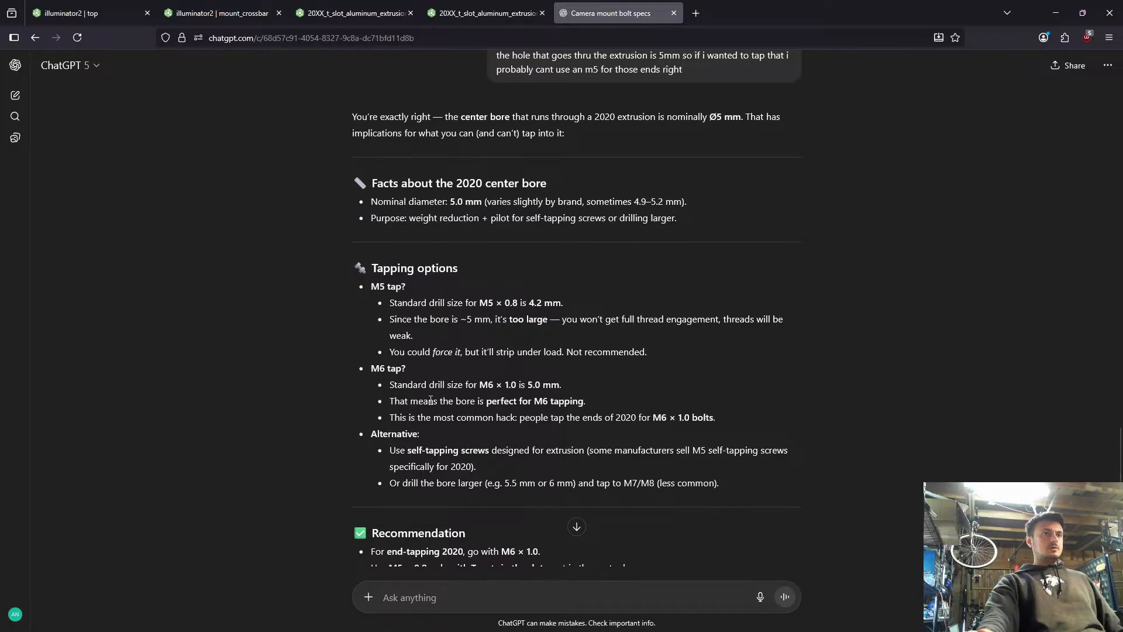
drag(395, 386, 504, 398)
click(567, 399)
click(537, 398)
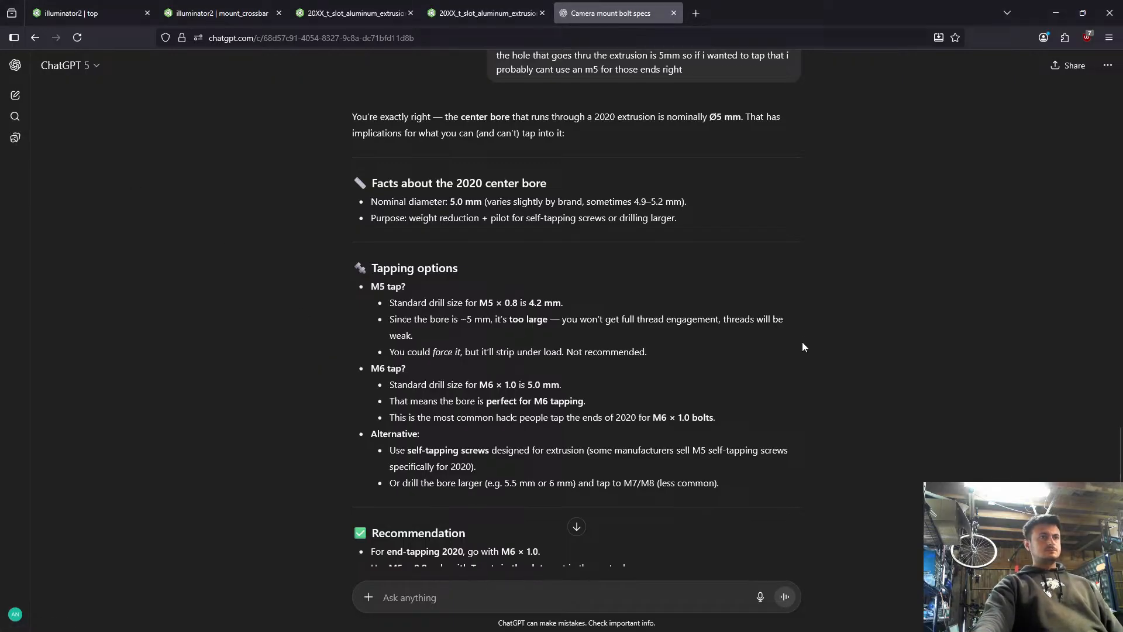
scroll(802, 347, down, 2)
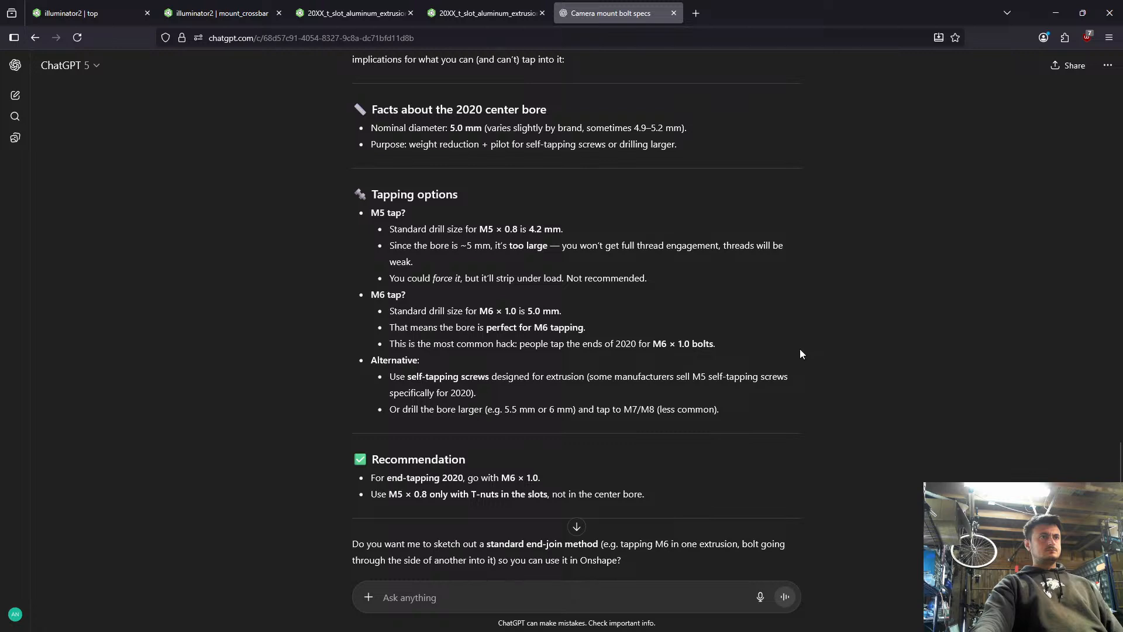
drag(799, 349, 344, 303)
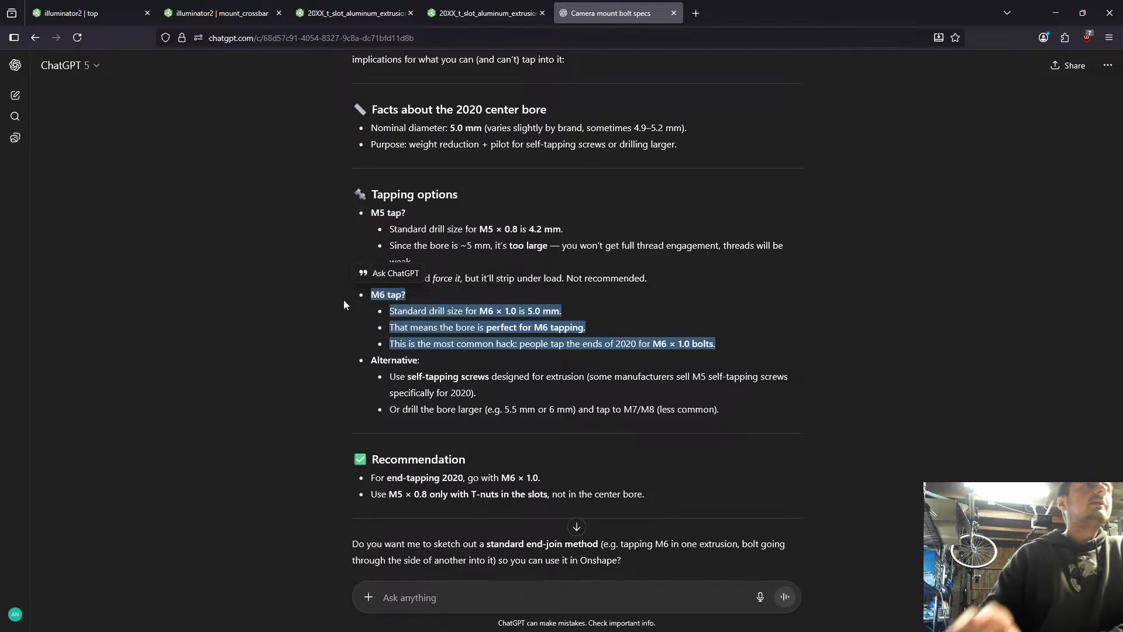
- Switch back to Onshape, view the 2020 extrusion, and examine the top assembly plate's corner holes beside the "bottom" label
click(480, 12)
click(396, 5)
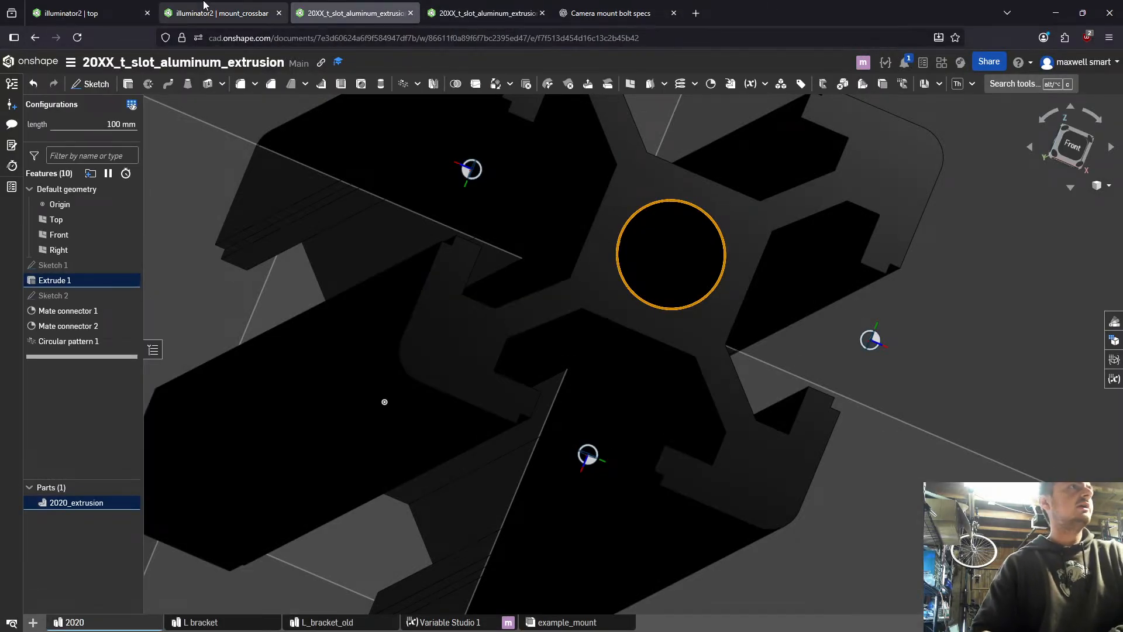
scroll(459, 197, down, 3)
right_drag(460, 197, 436, 216)
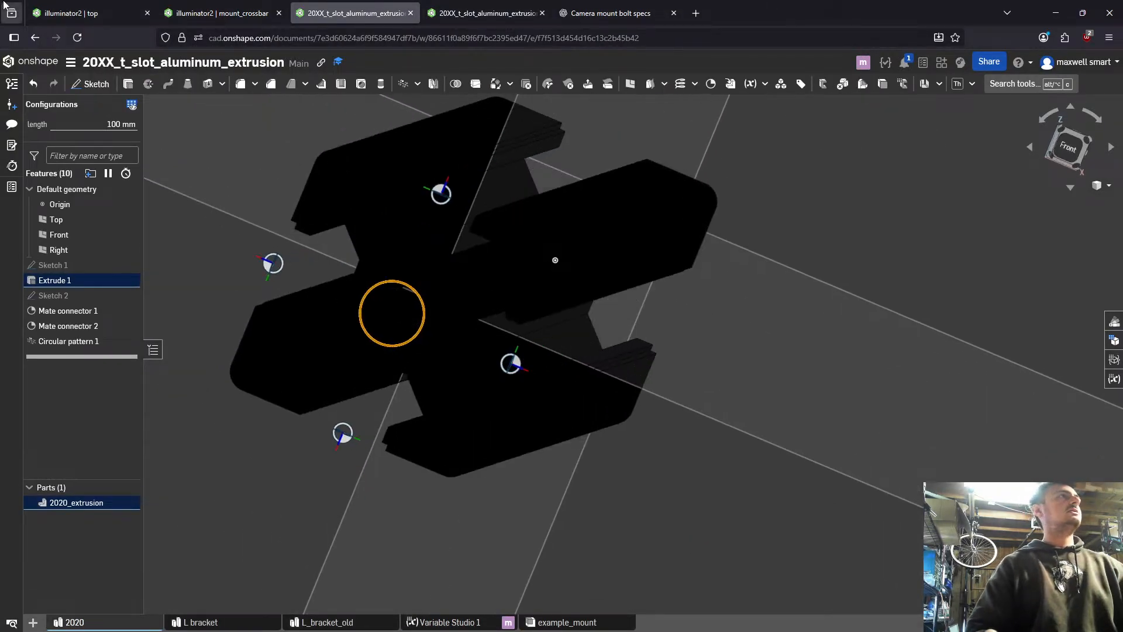
click(199, 13)
click(146, 14)
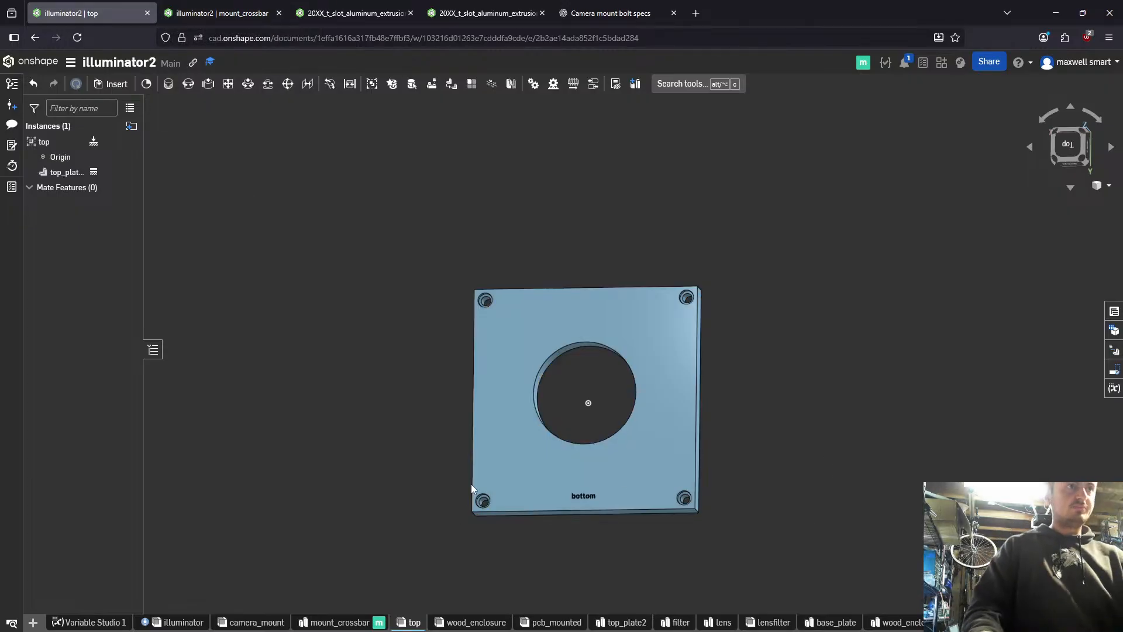
click(505, 483)
click(506, 483)
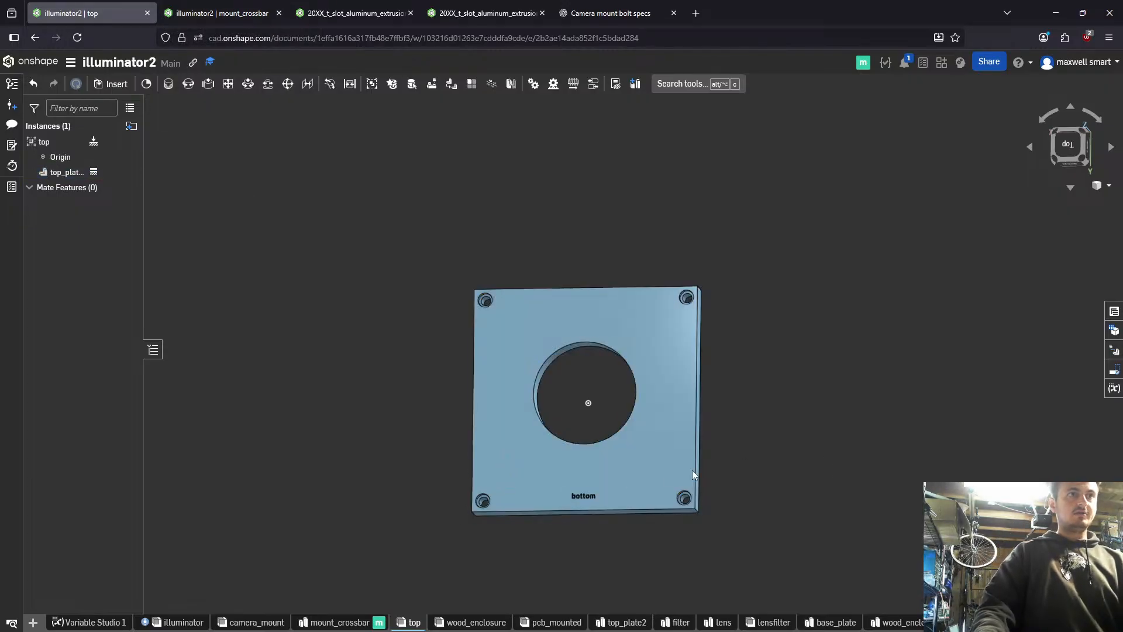
click(669, 487)
click(720, 520)
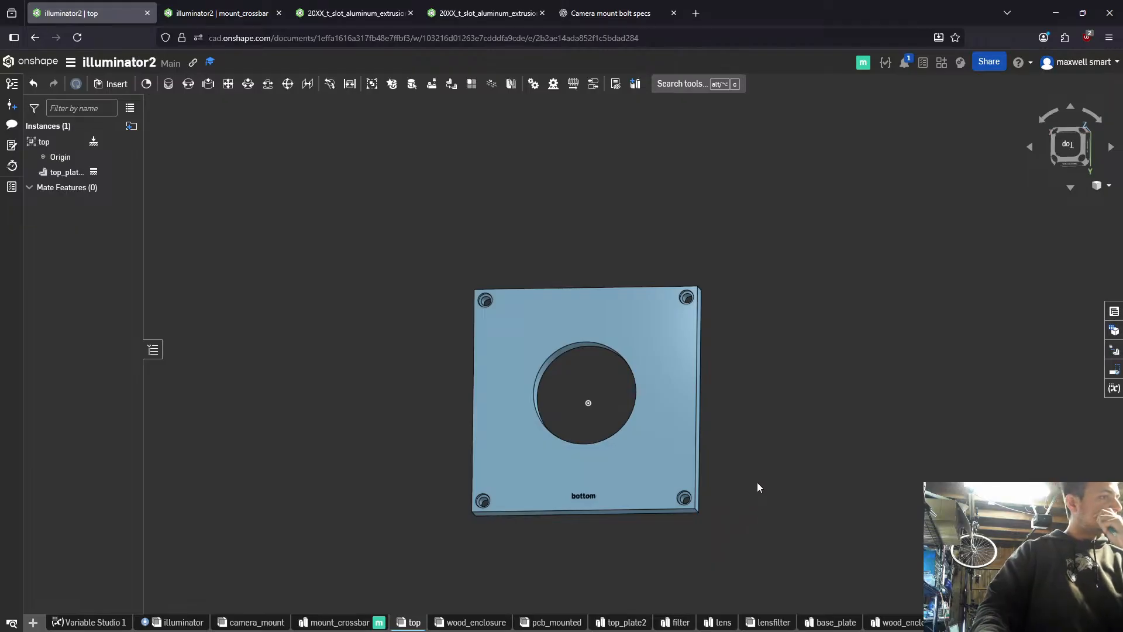
- Open illuminator2's Variable Studio 1, make its browser tab the first one, and select the lens_midplane_height value
click(220, 13)
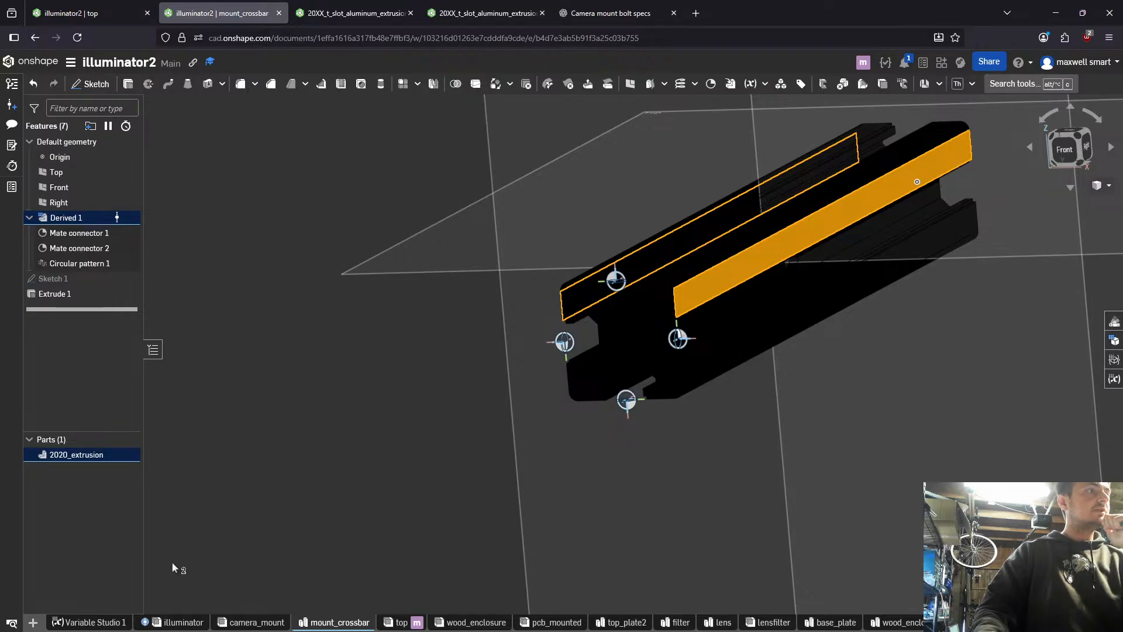
click(94, 621)
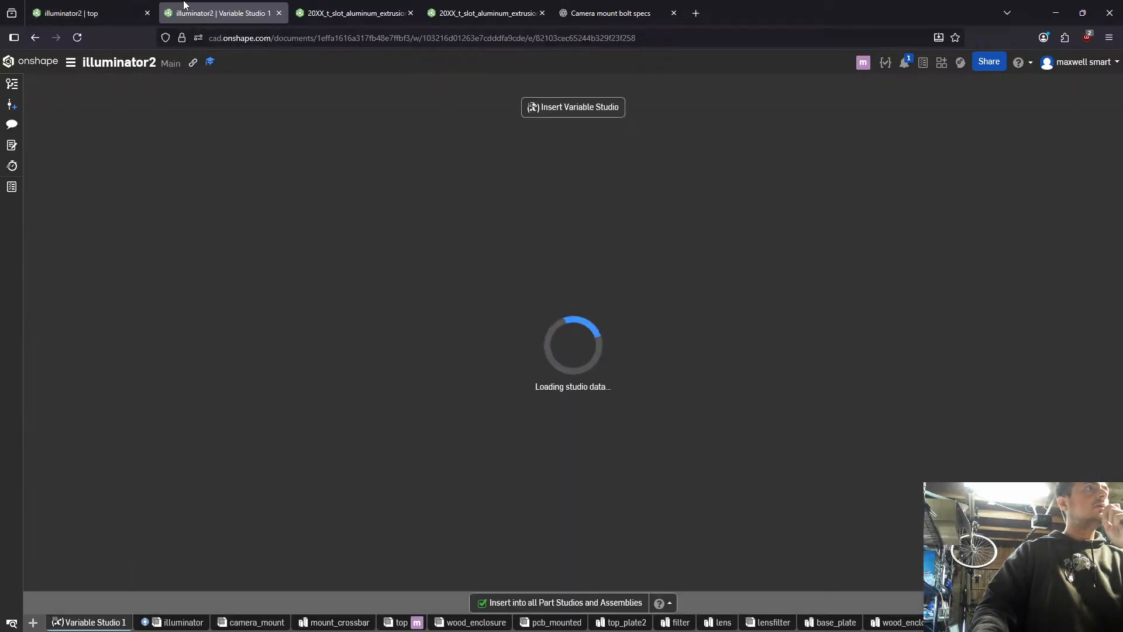
drag(184, 5, 59, 7)
scroll(443, 363, down, 10)
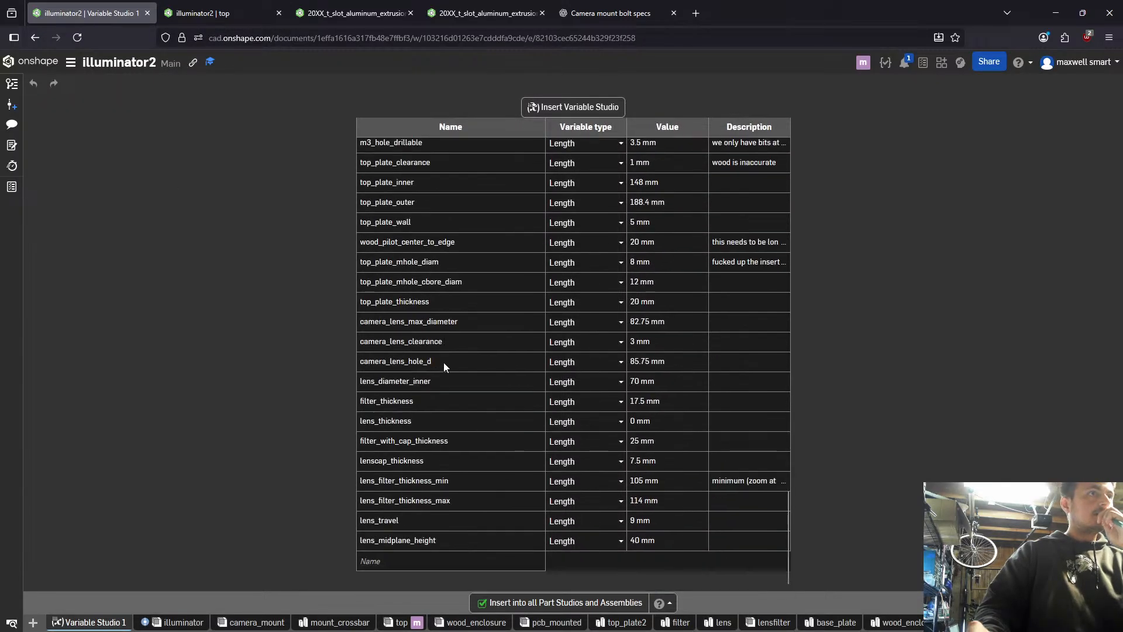
click(423, 542)
click(660, 543)
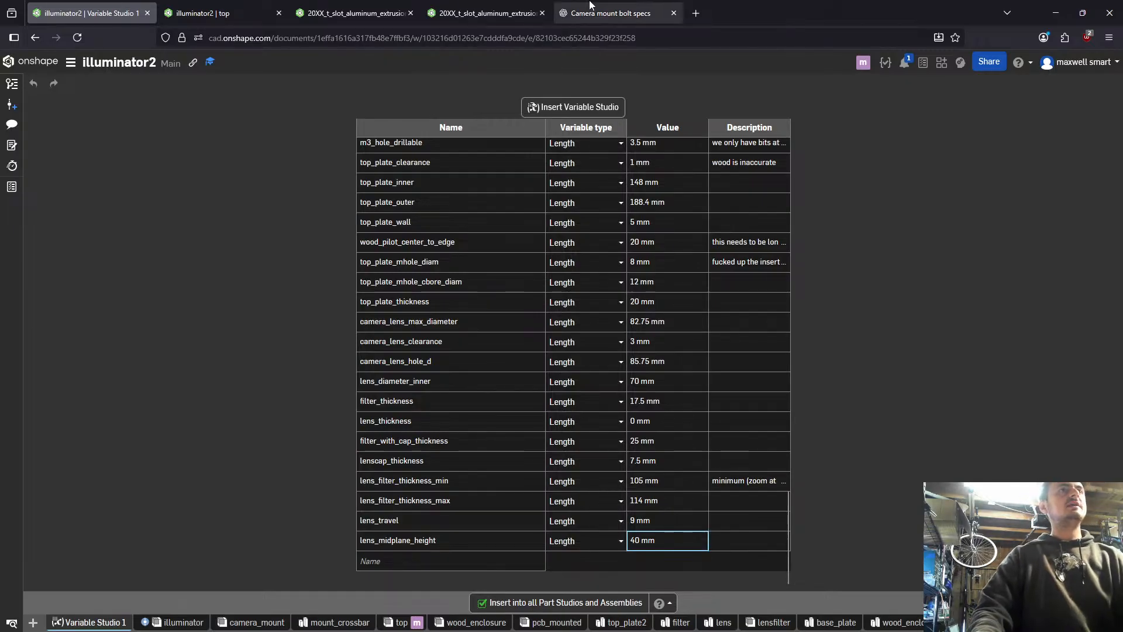
- Check the t-slot extrusion's variable table, return to the top assembly, and examine the plate's labelled face head-on and tilted
click(619, 8)
click(88, 13)
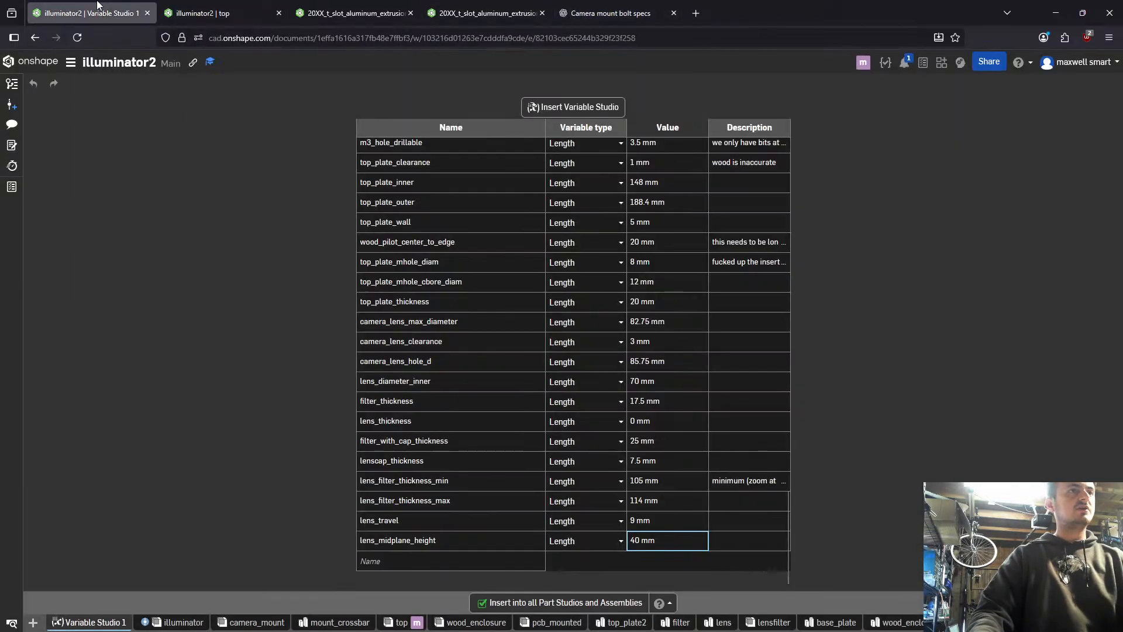
click(475, 11)
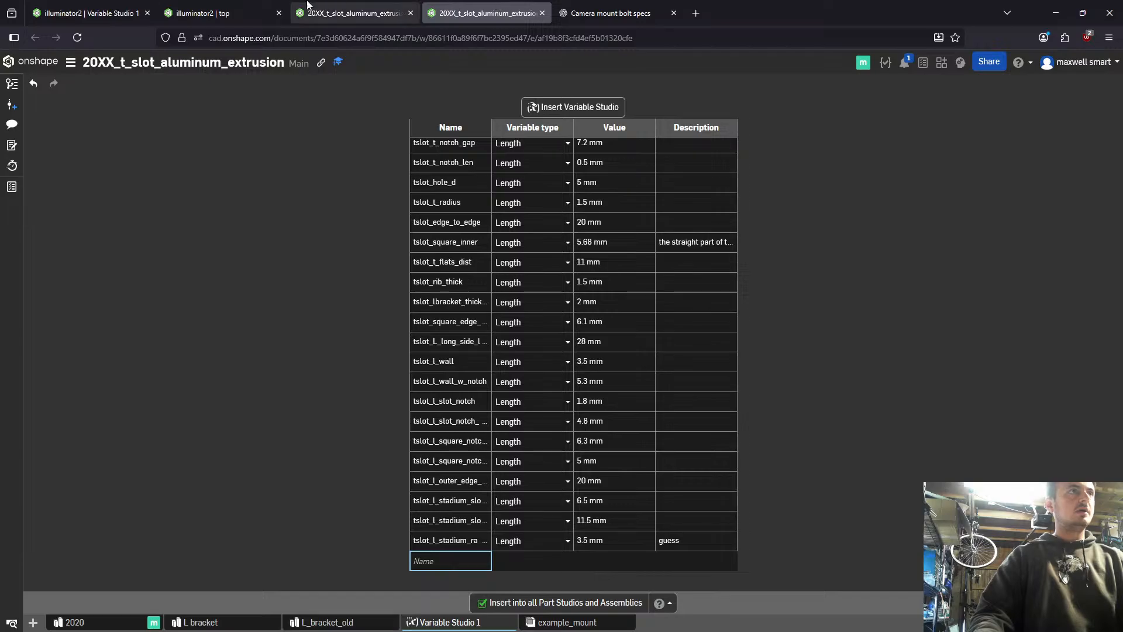
click(206, 6)
click(604, 467)
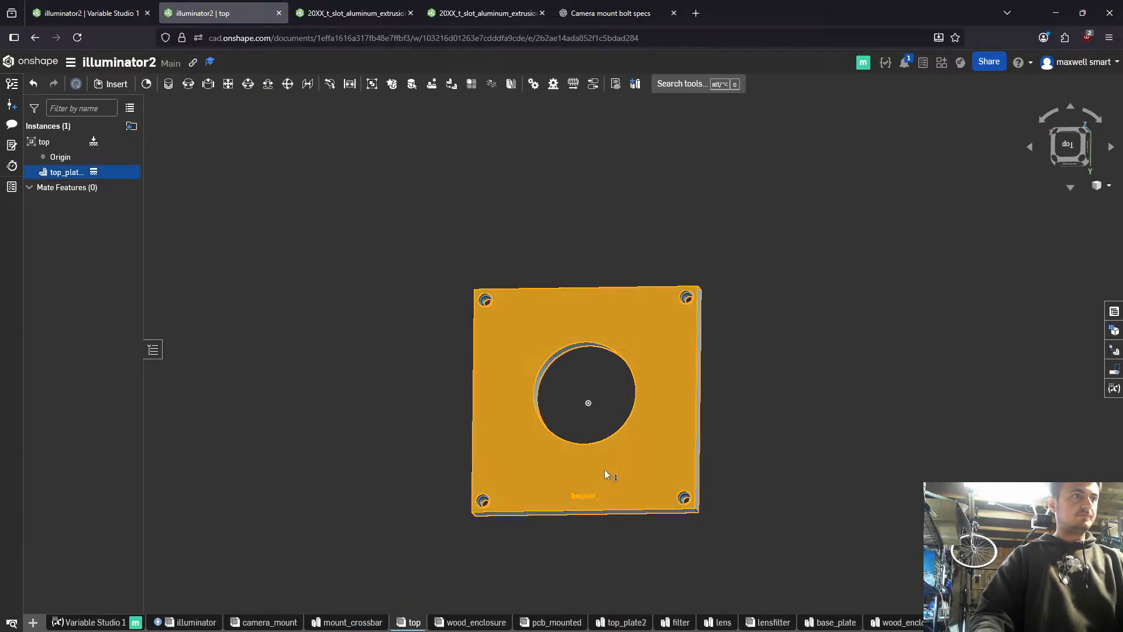
key(n)
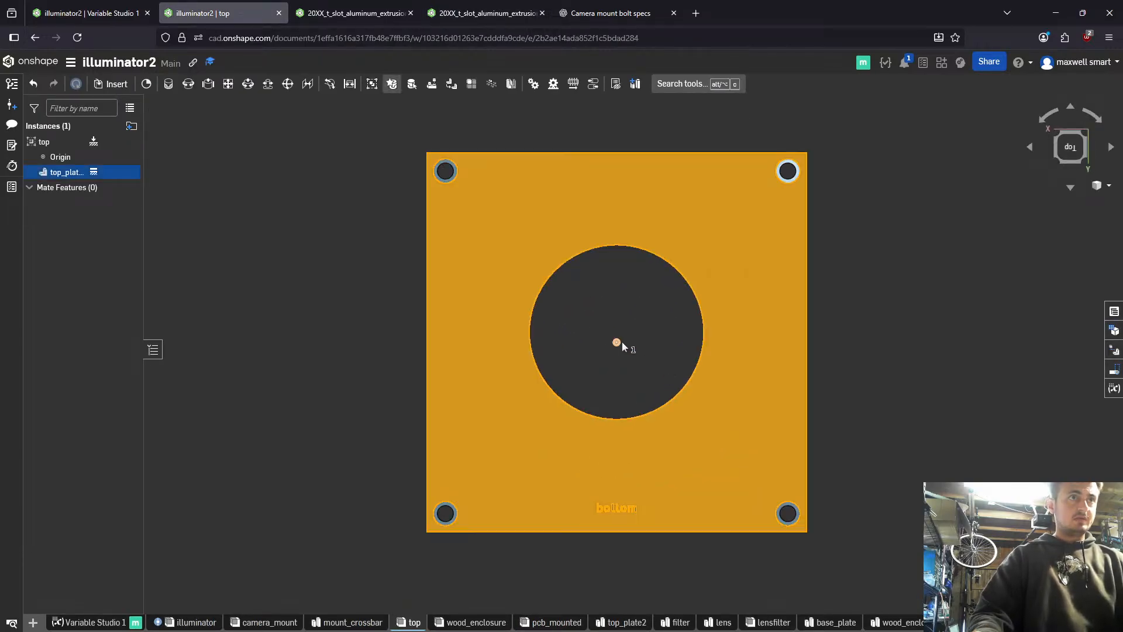
right_drag(627, 349, 647, 363)
mouse_move(682, 281)
right_down()
mouse_move(701, 264)
mouse_move(692, 285)
right_up()
click(692, 285)
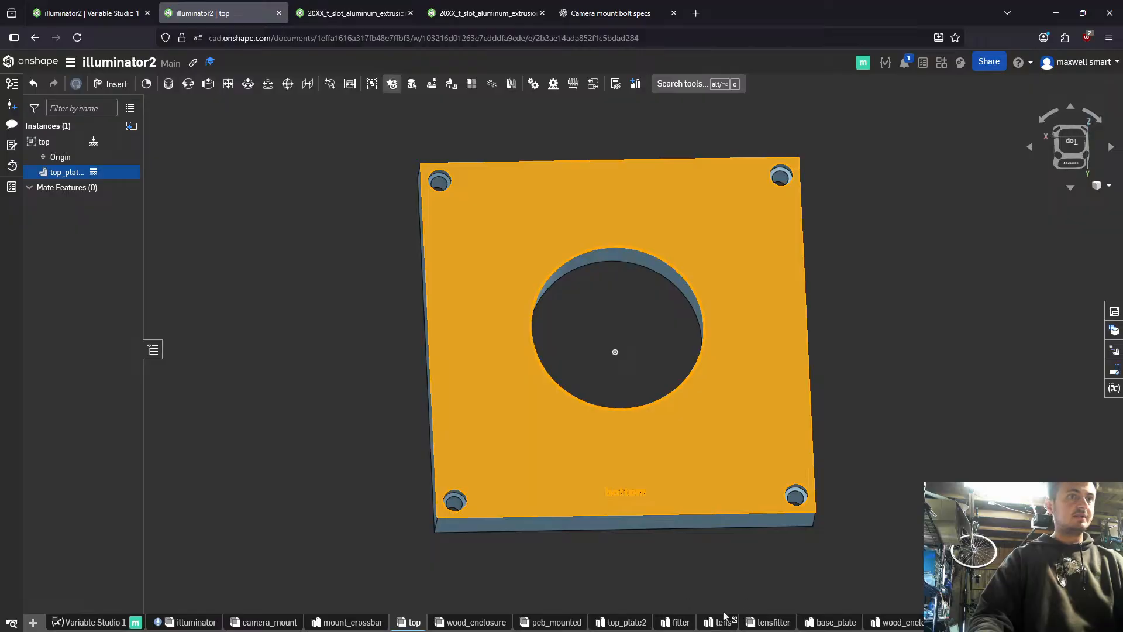
- Open the top_plate2 part studio and start a sketch on the plate's face labelled "bottom", viewed normal to it
click(625, 622)
click(631, 424)
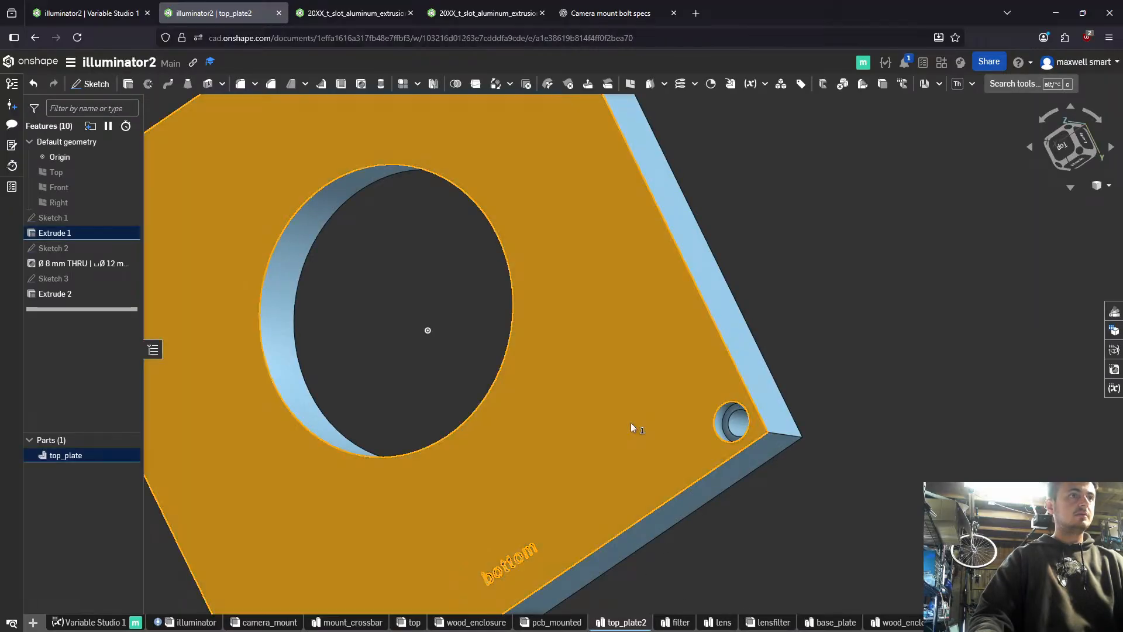
key(shift+s)
key(n)
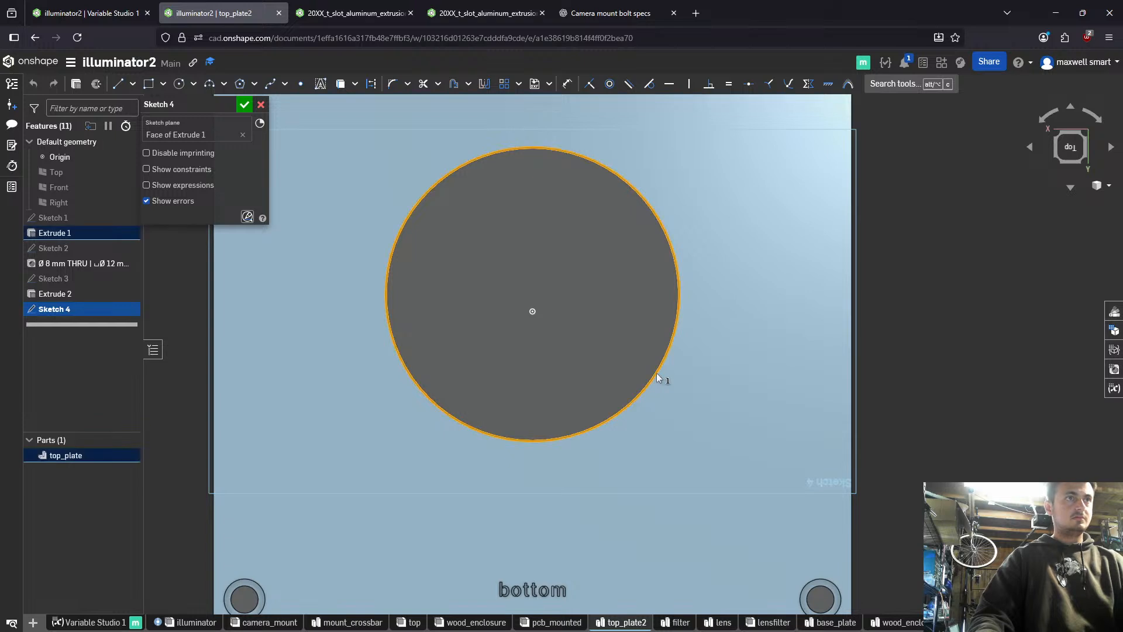
- Draw a horizontal construction line across the plate's full width, between the large circular opening and the "bottom" label
right_drag(656, 373, 654, 346)
key(u)
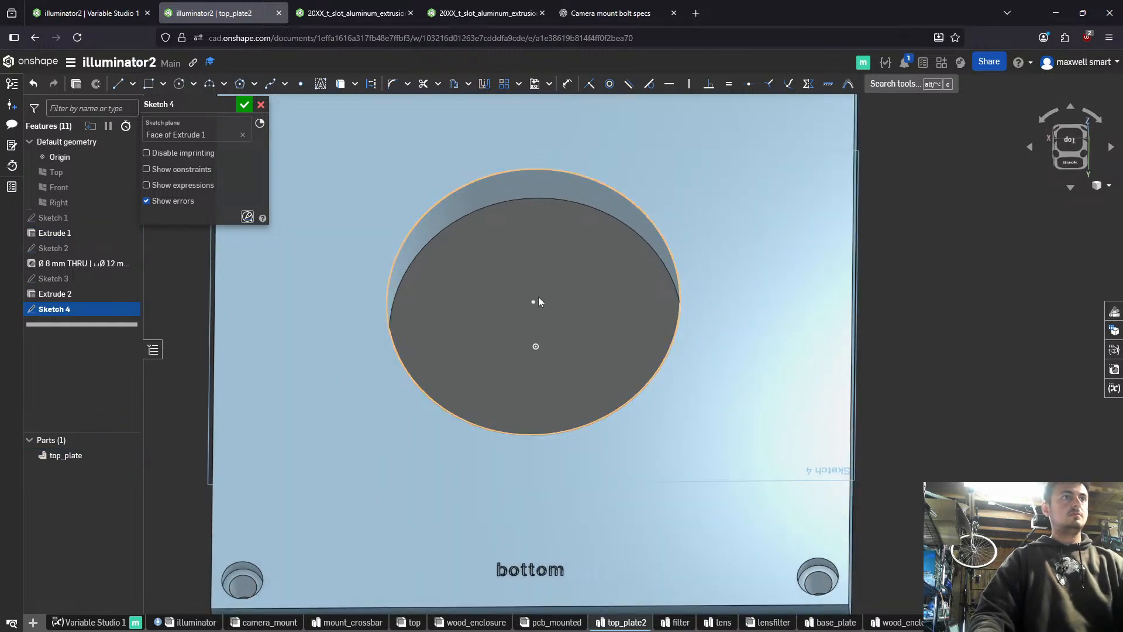
key(d)
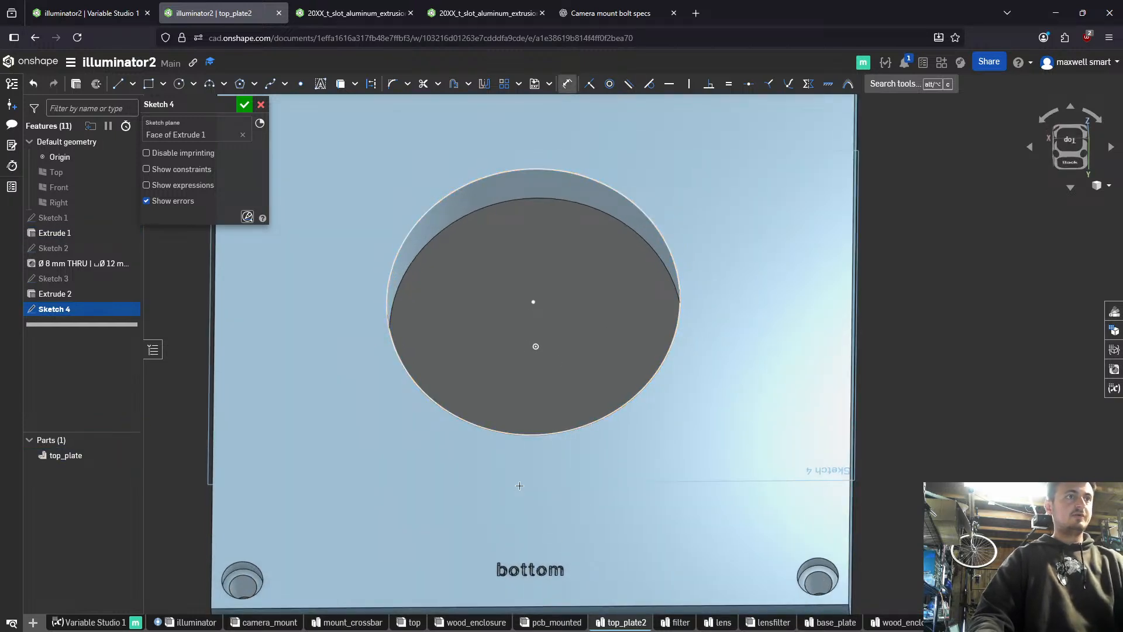
key(l)
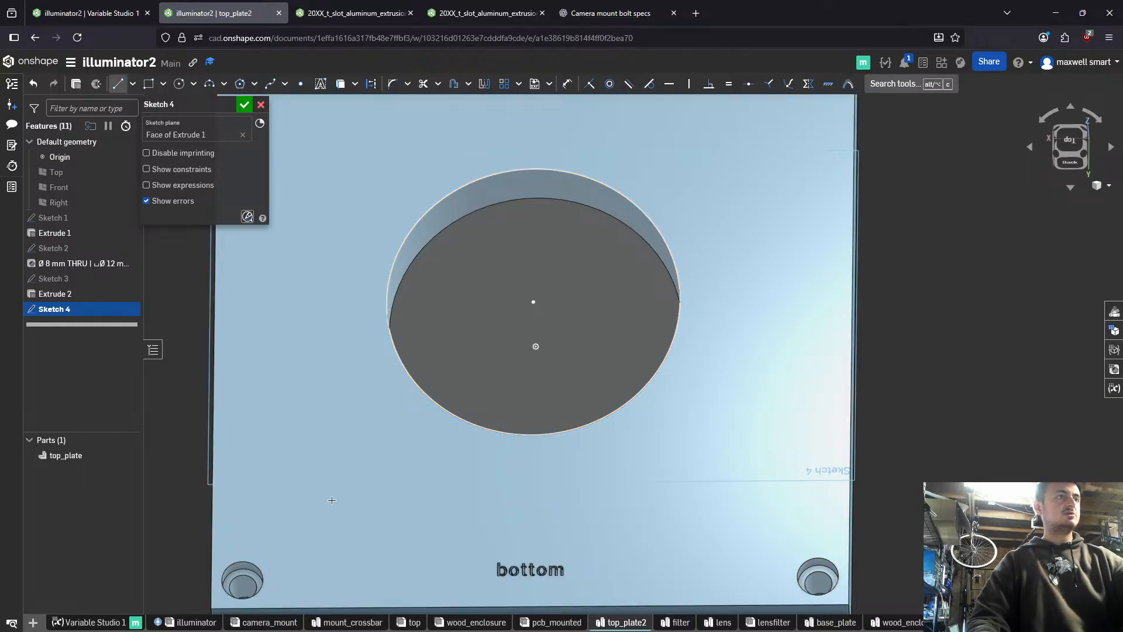
key(q)
click(212, 491)
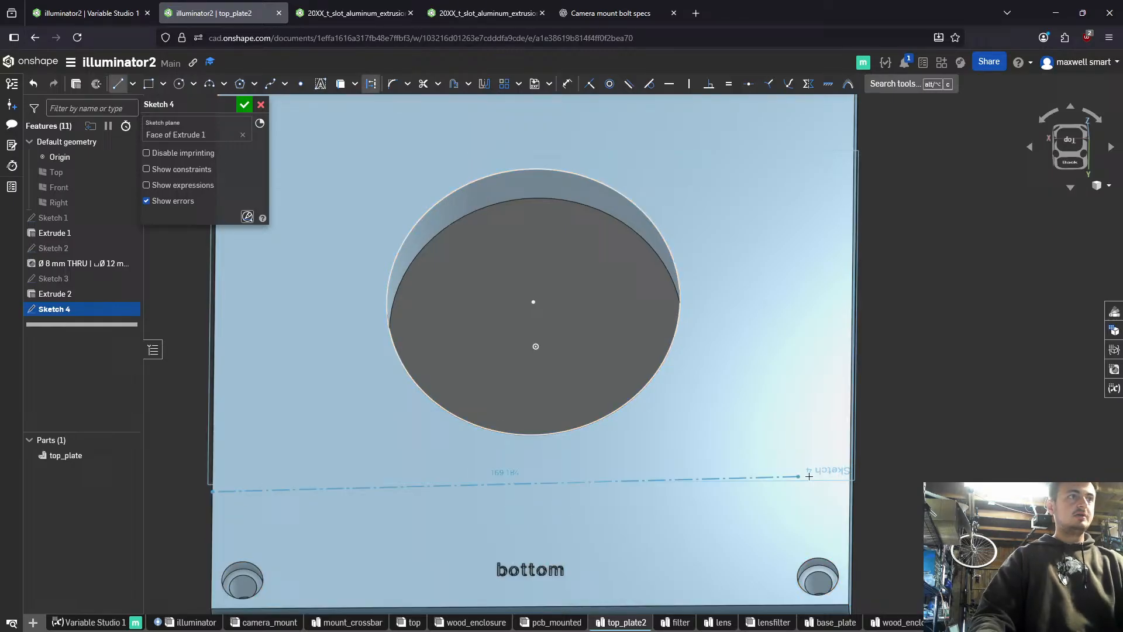
click(849, 490)
- Dimension the construction line's distance from the circular opening's centre as #lens_midplane_height
key(d)
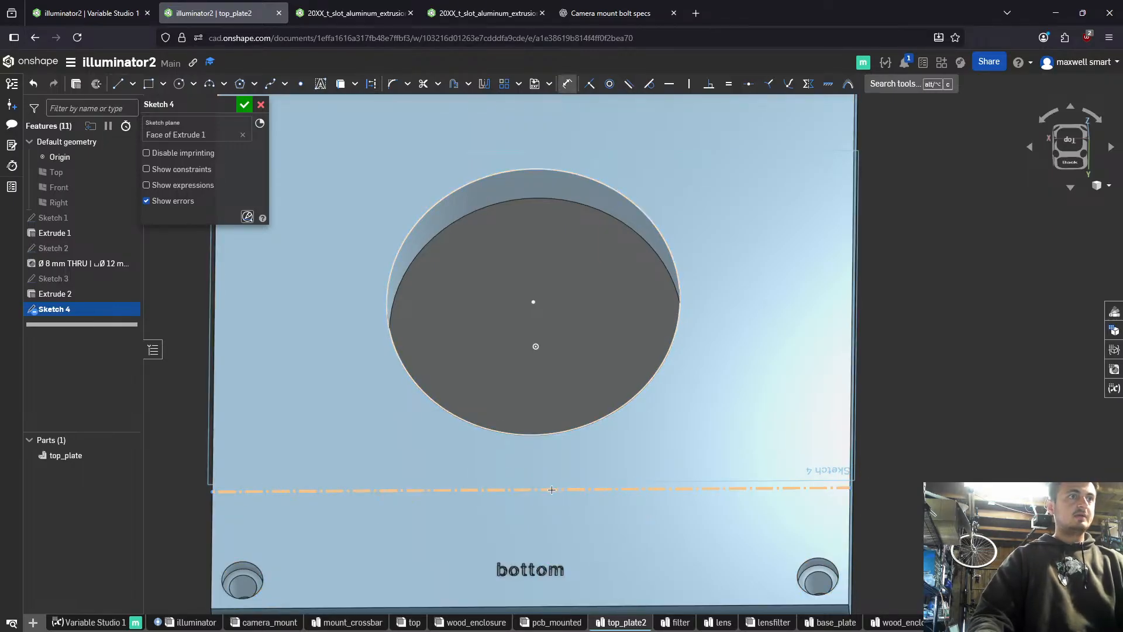
click(553, 489)
click(533, 302)
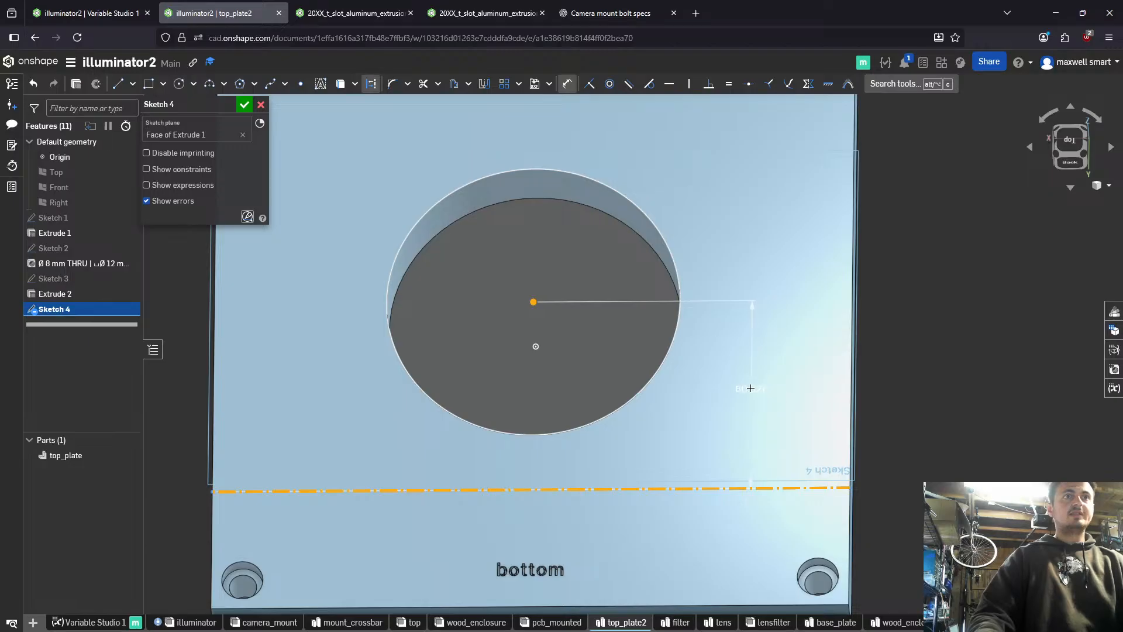
click(754, 389)
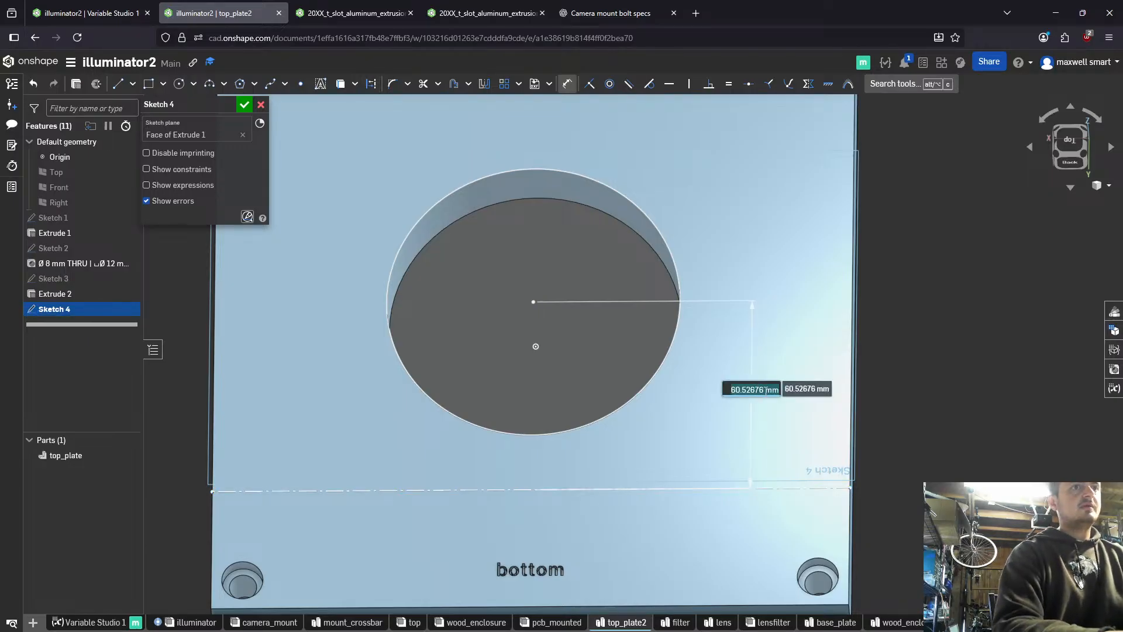
text(#lens_midplane_height)
key(Return)
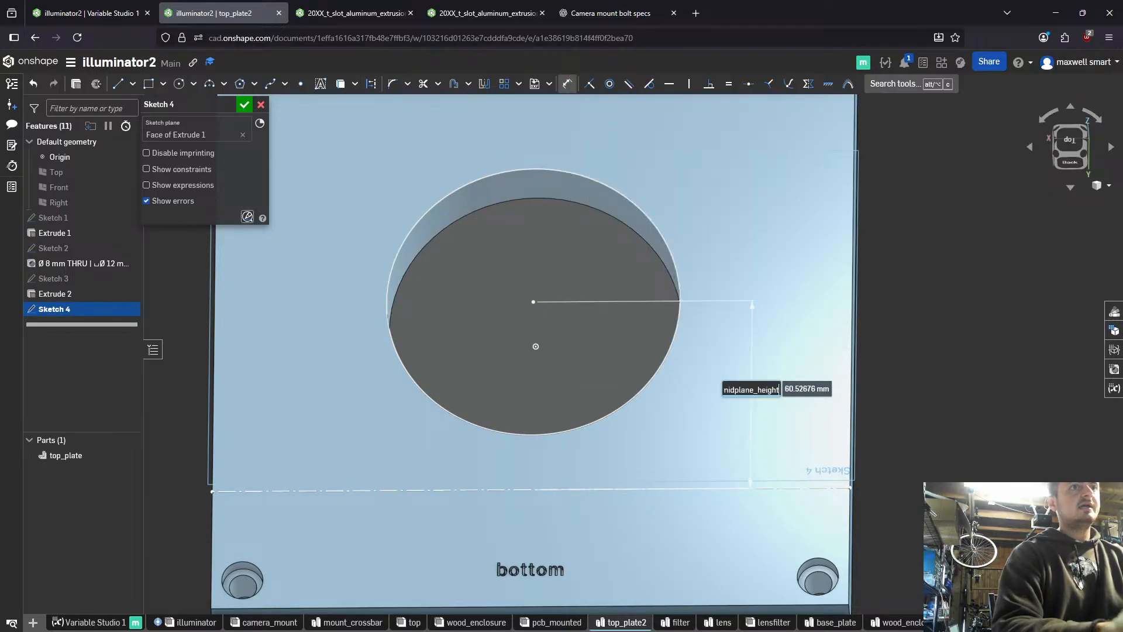
key(Return)
mouse_move(755, 391)
right_down()
mouse_move(725, 431)
mouse_move(727, 450)
mouse_move(737, 431)
right_up()
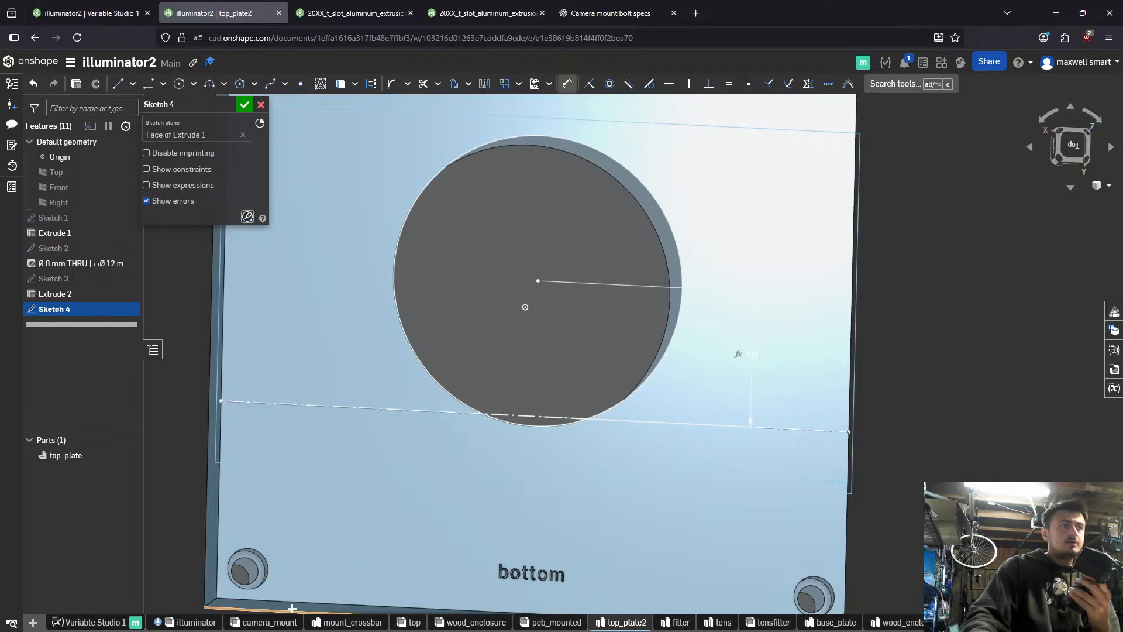
right_drag(363, 514, 444, 573)
right_drag(391, 534, 321, 515)
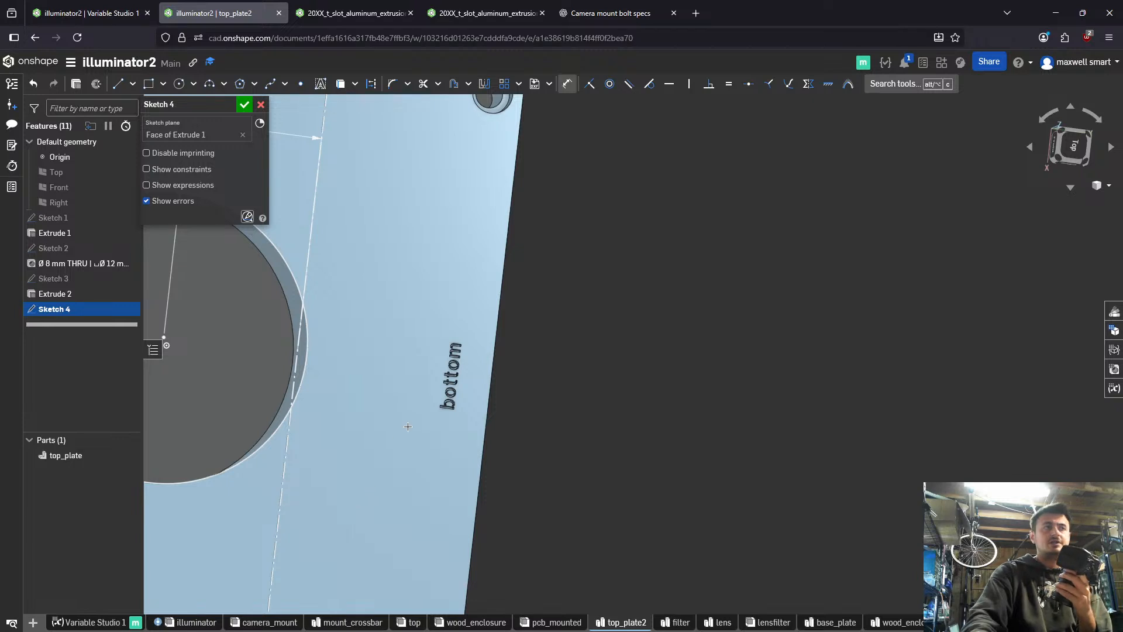
middle_drag(445, 421, 735, 396)
right_drag(736, 396, 704, 208)
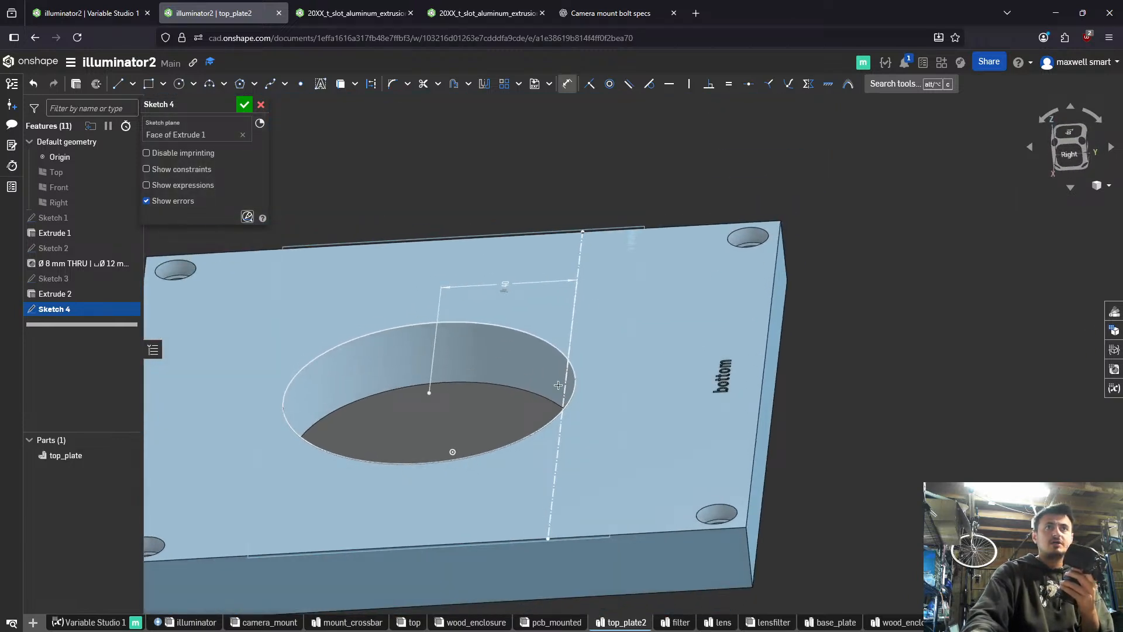
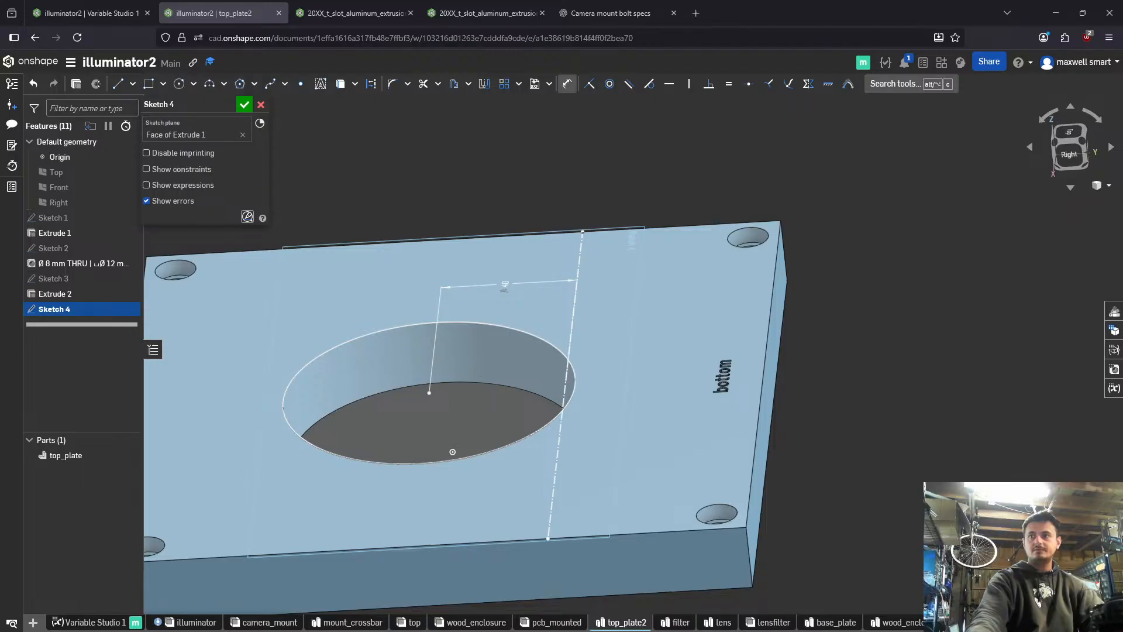
- Sketch a corner rectangle about 21 × 28 mm from the construction line's end on the plate's side edge, on the circular opening's side of the line
key(n)
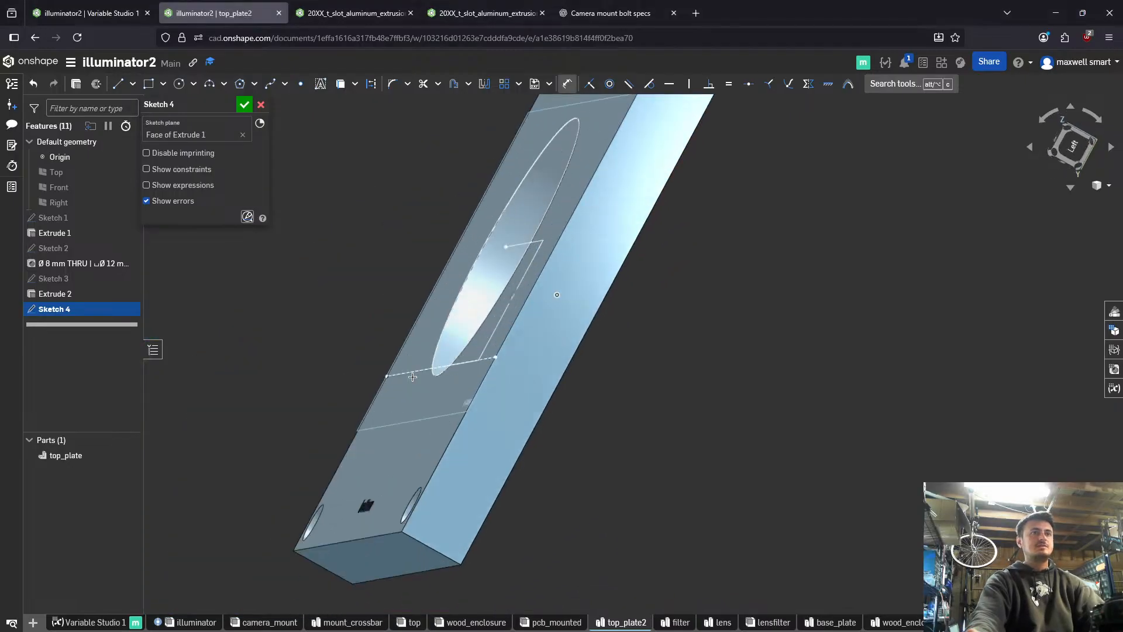
mouse_move(491, 425)
right_down()
mouse_move(433, 437)
mouse_move(429, 388)
right_up()
middle_drag(429, 388, 531, 406)
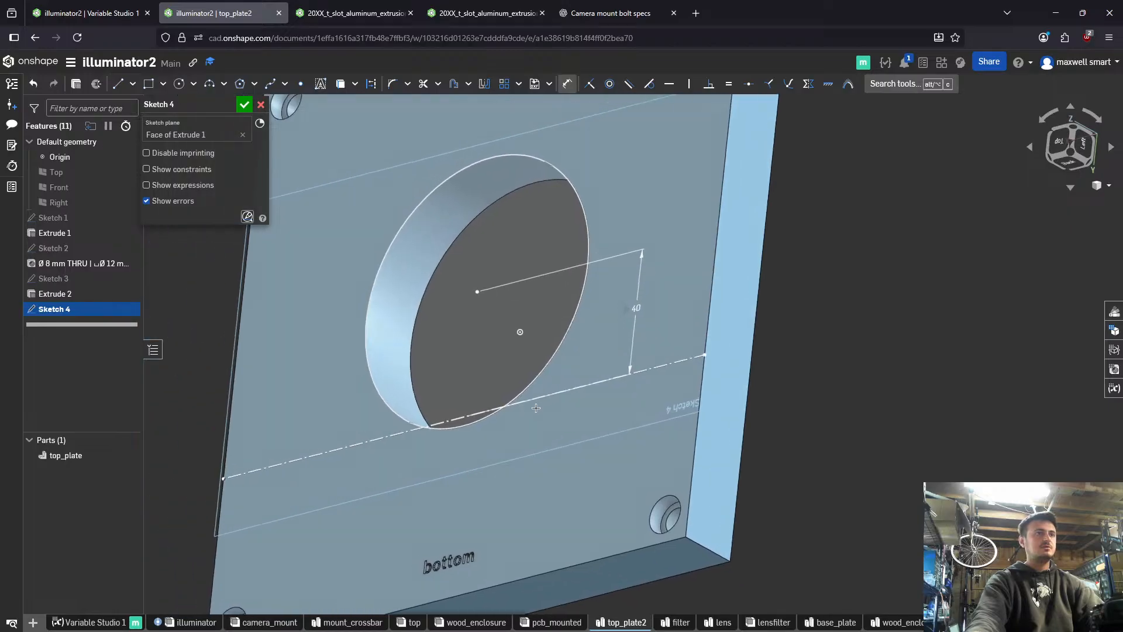
right_drag(532, 405, 573, 422)
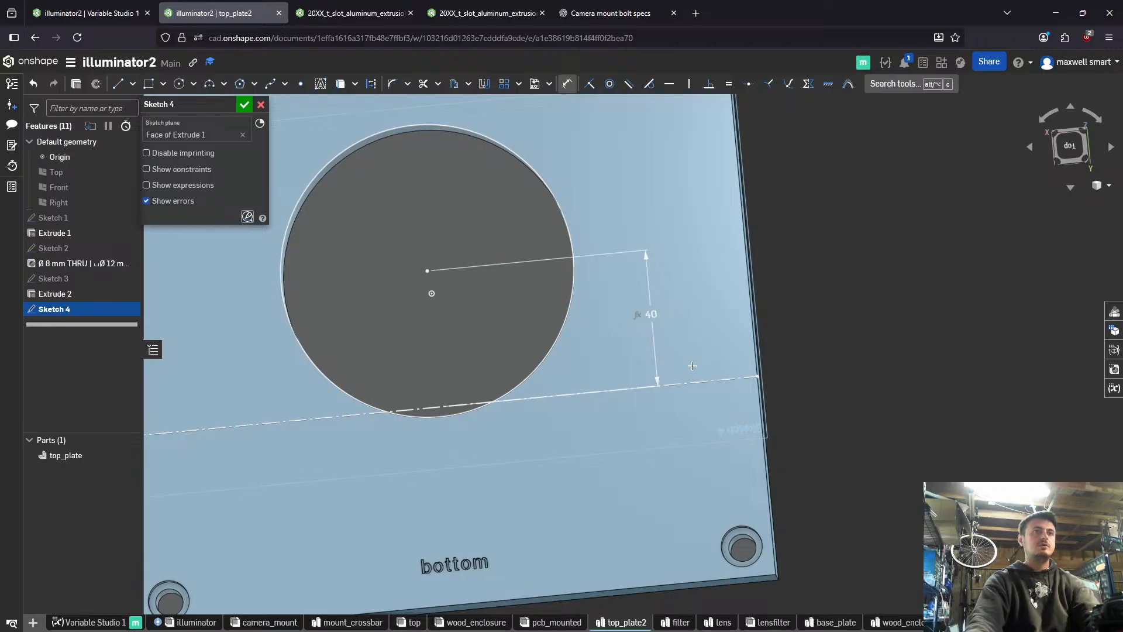
key(g)
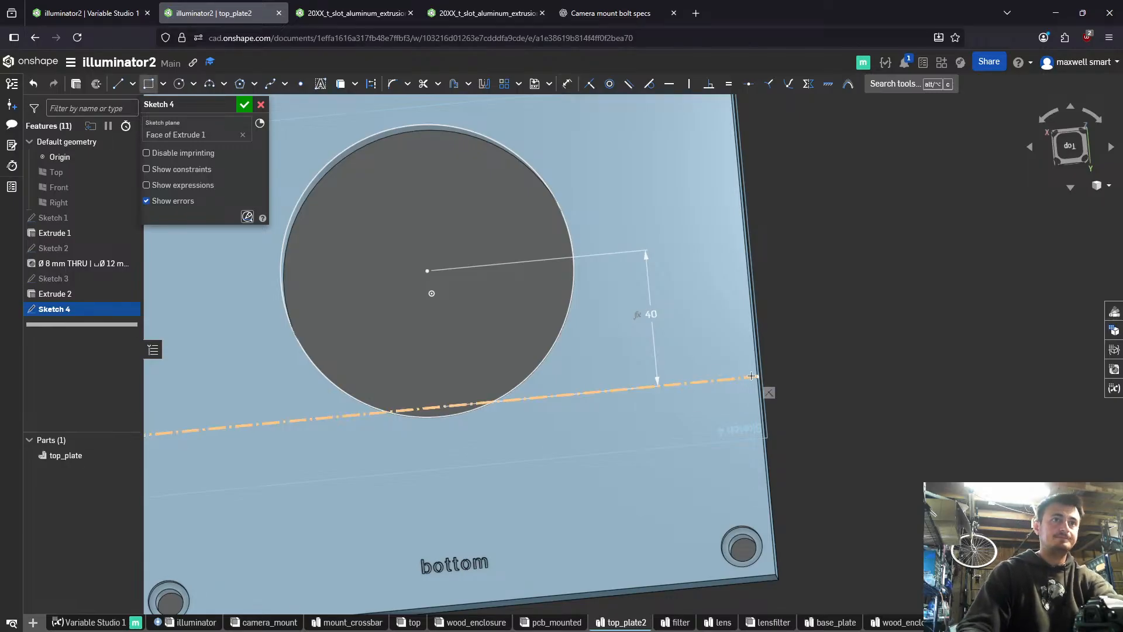
click(758, 376)
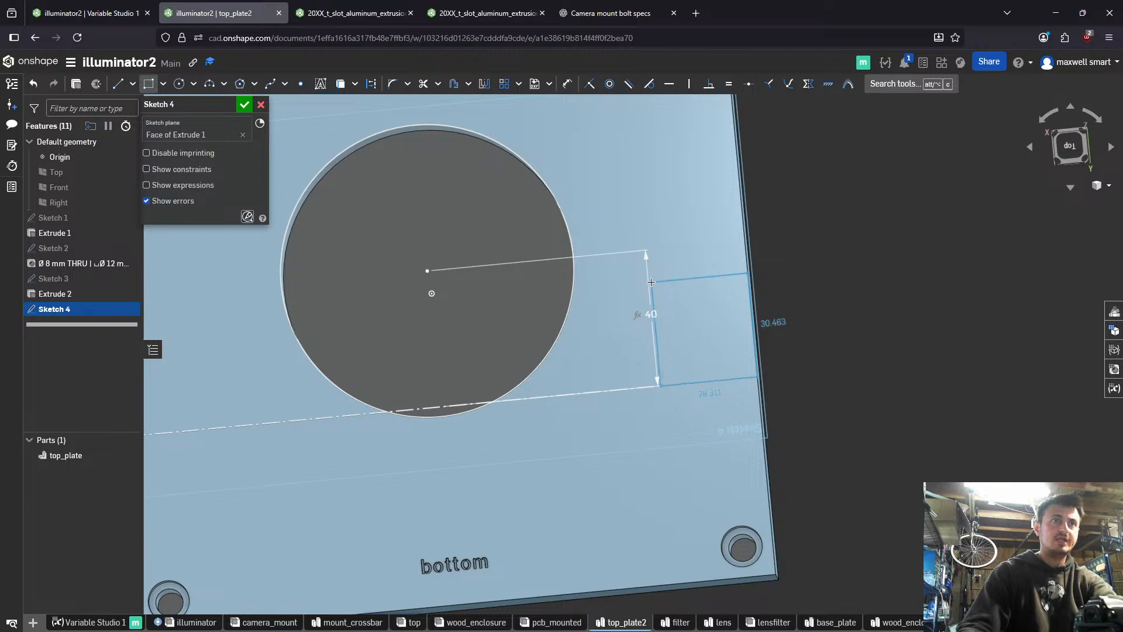
click(682, 277)
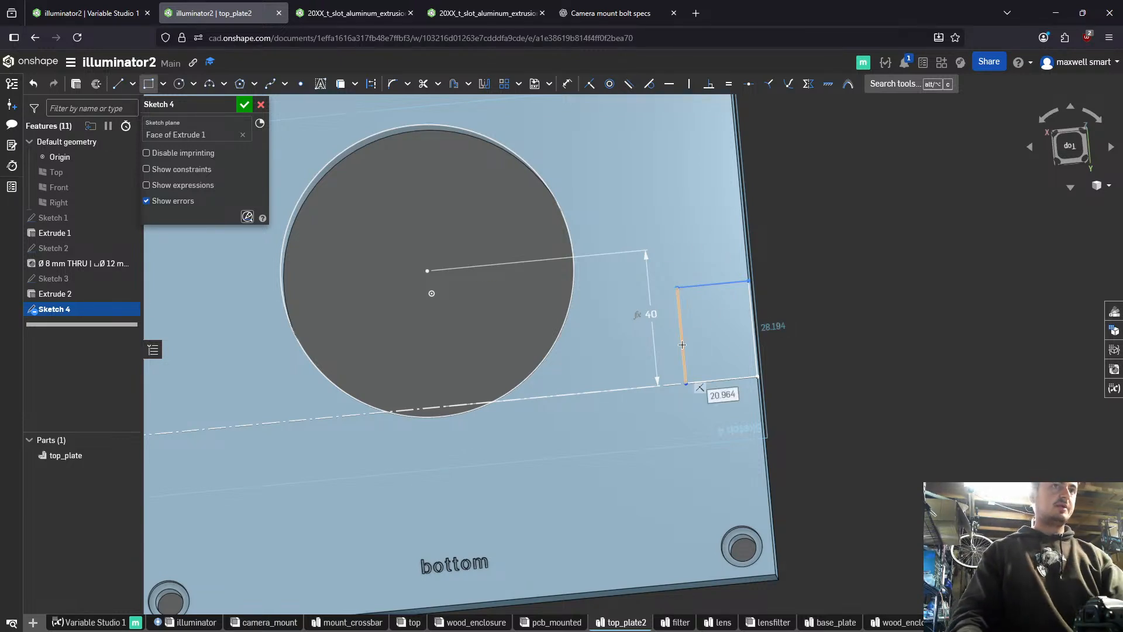
- Dimension the small rectangle's width with the T-slot edge-to-edge variable, giving 20 mm
key(d)
click(714, 280)
click(832, 257)
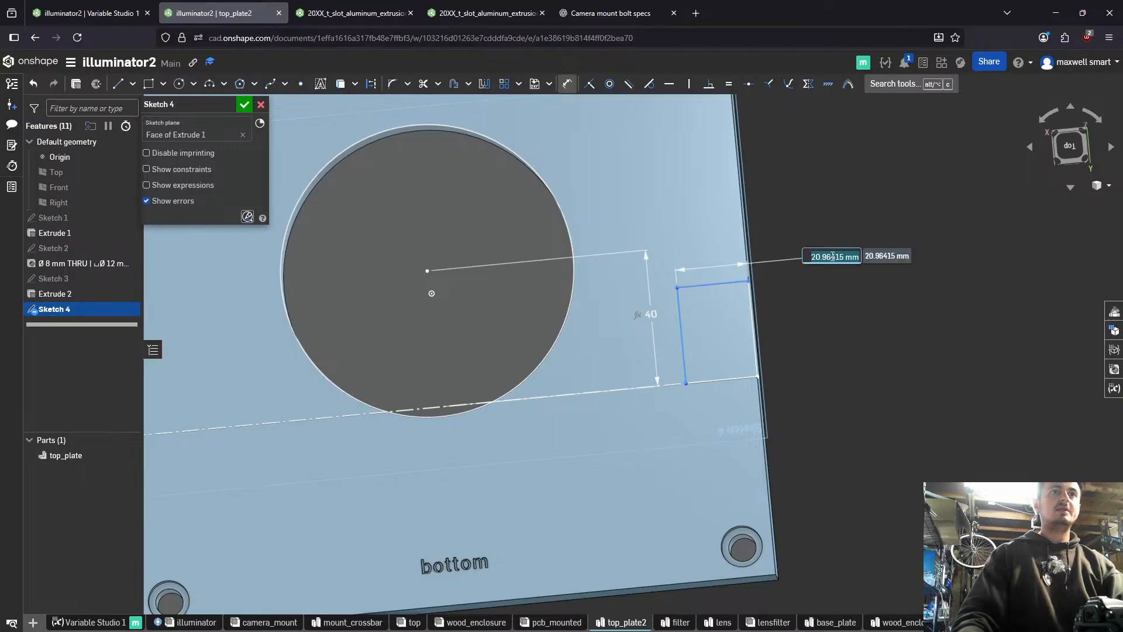
text(2020)
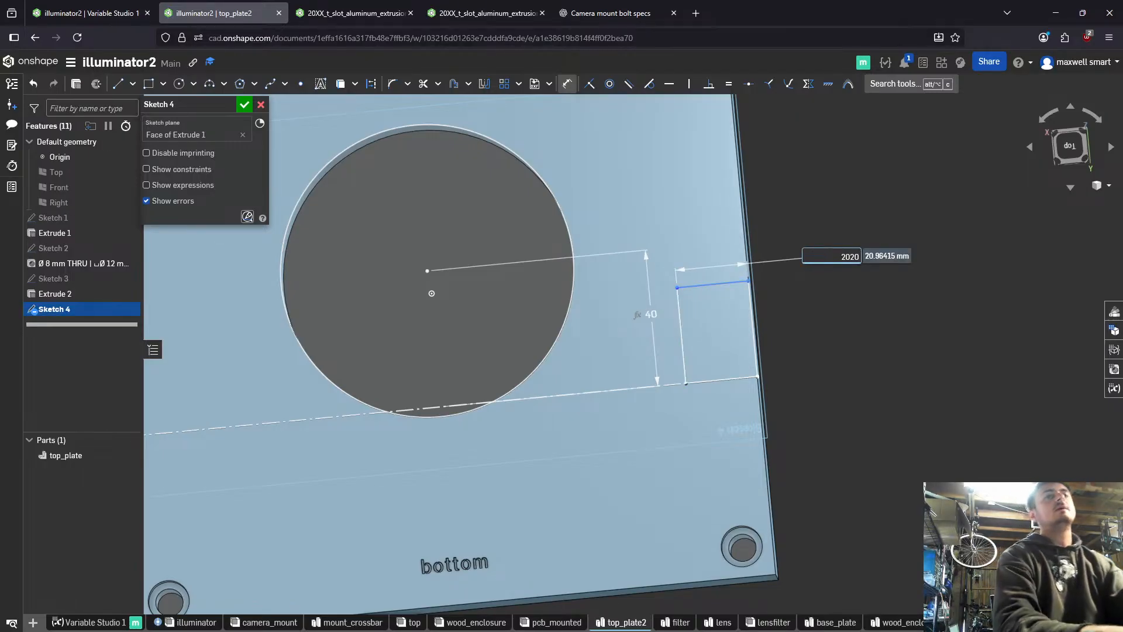
key(BackSpace)
key(BackSpace)
key(BackSpace)
key(BackSpace)
text(#t2020_edge_to_edge)
key(Return)
key(Return)
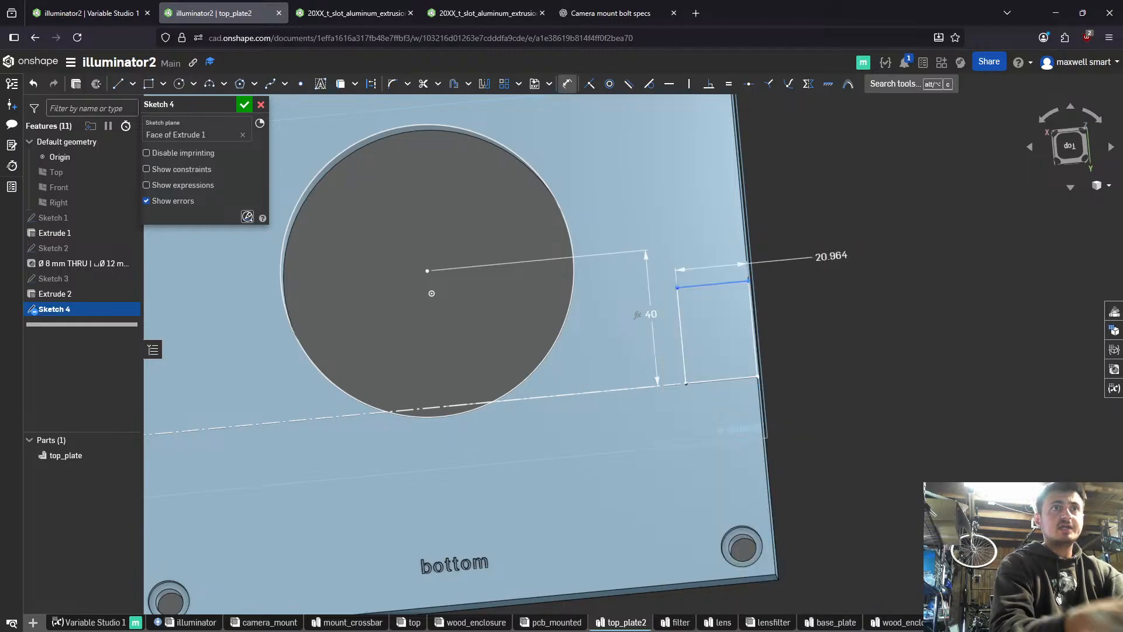
- Dimension the small rectangle's height with the #tslot_L_long_side_length variable, giving 28 mm
click(683, 342)
click(974, 328)
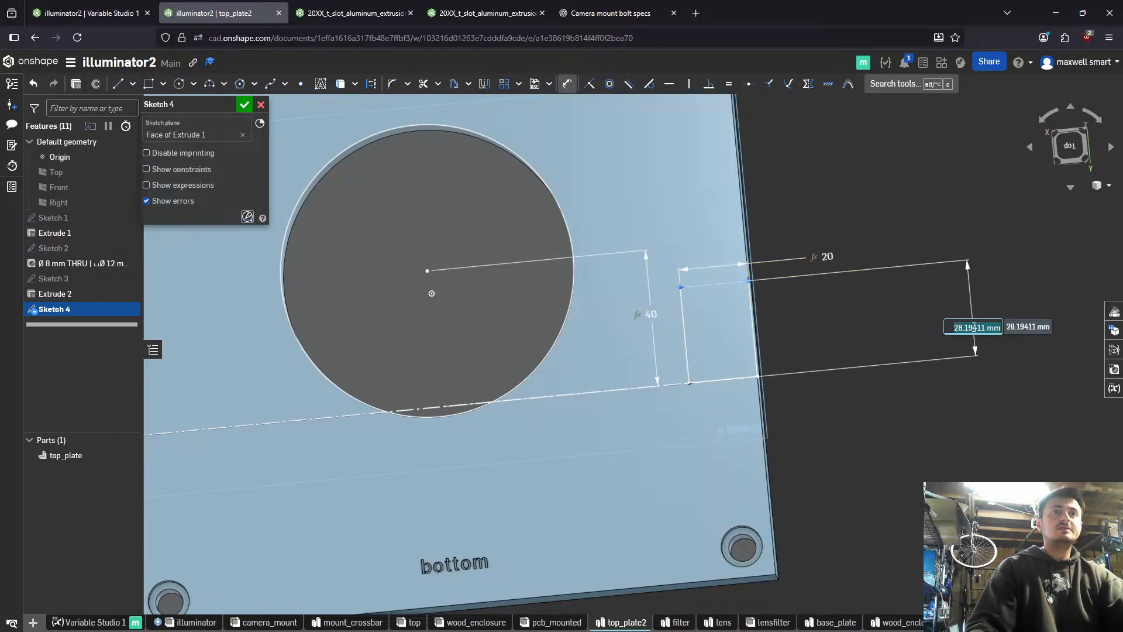
text(#ts)
key(Down)
key(Down)
key(Down)
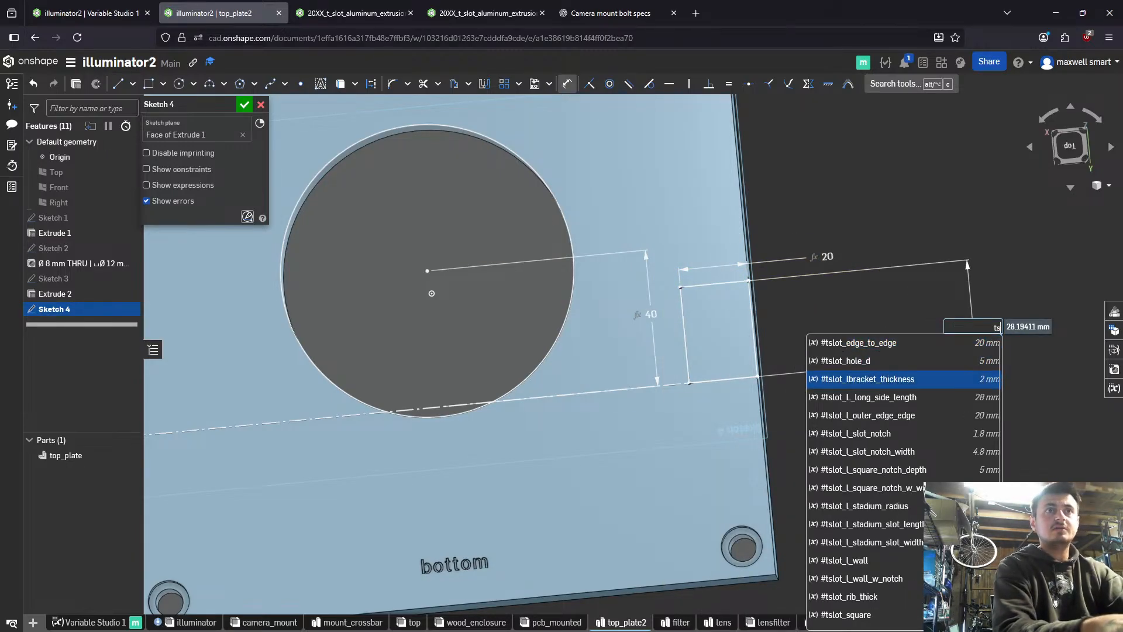
key(Return)
key(Return)
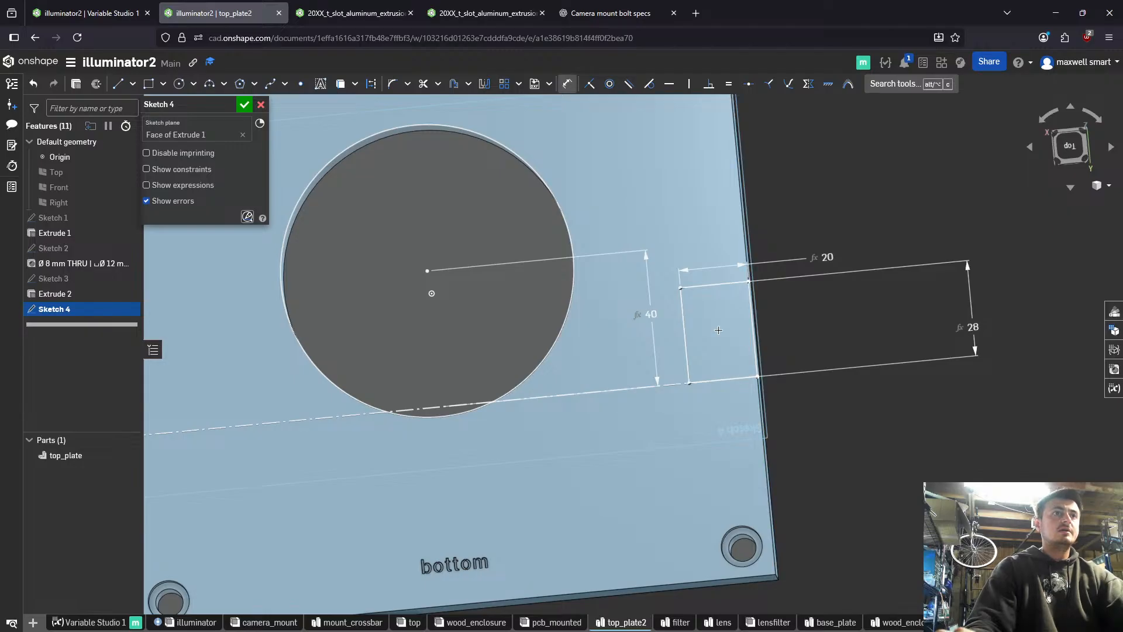
key(Escape)
click(727, 283)
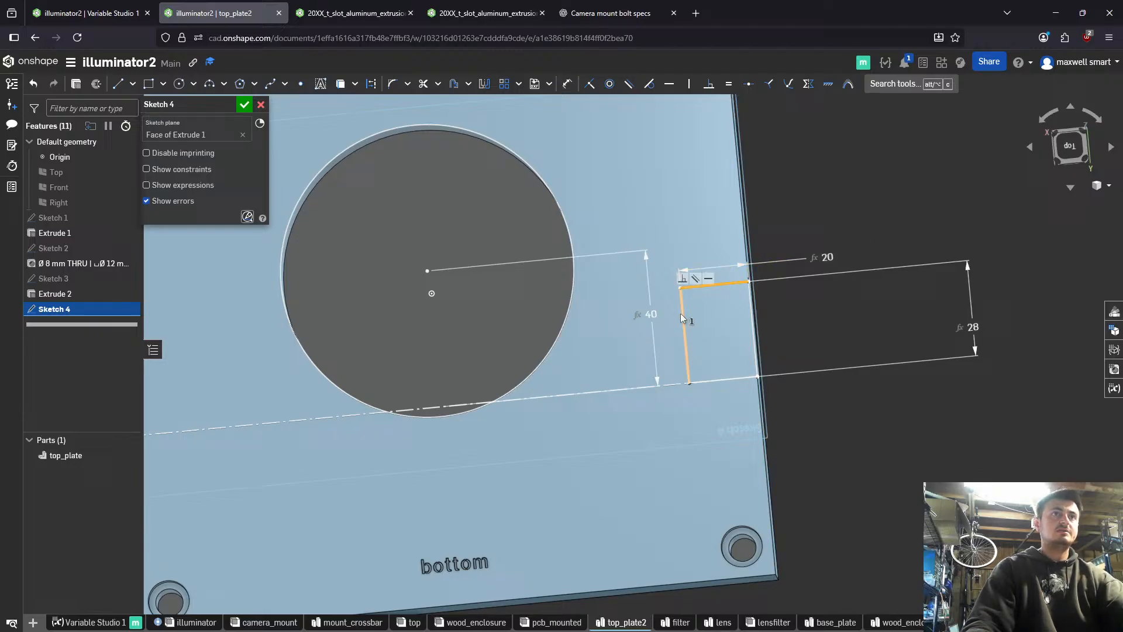
click(754, 327)
click(724, 379)
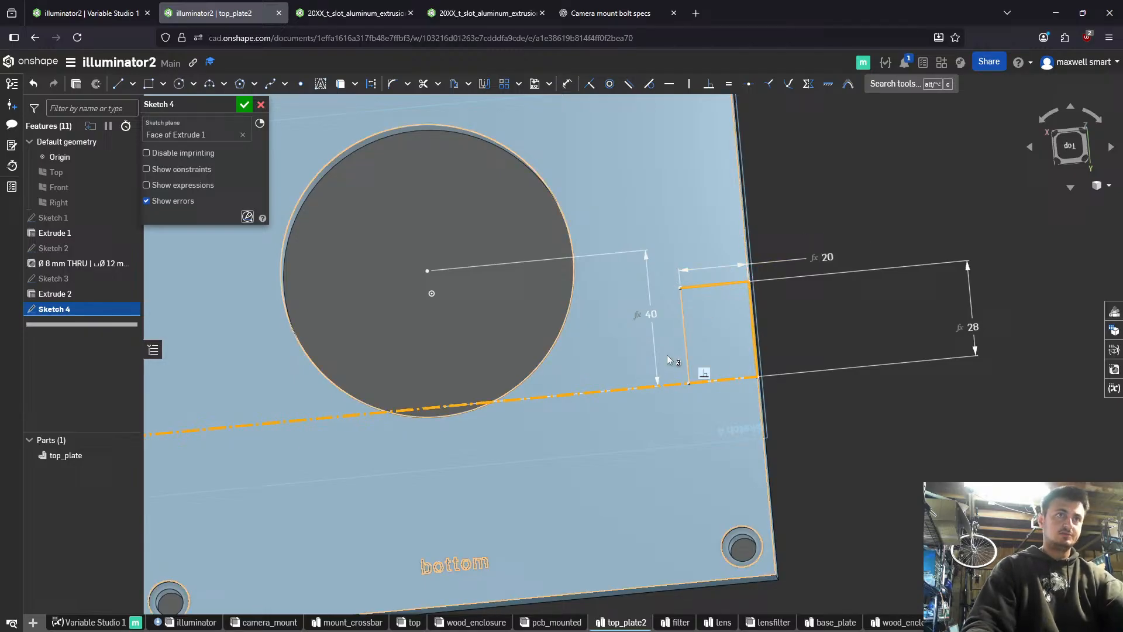
click(706, 375)
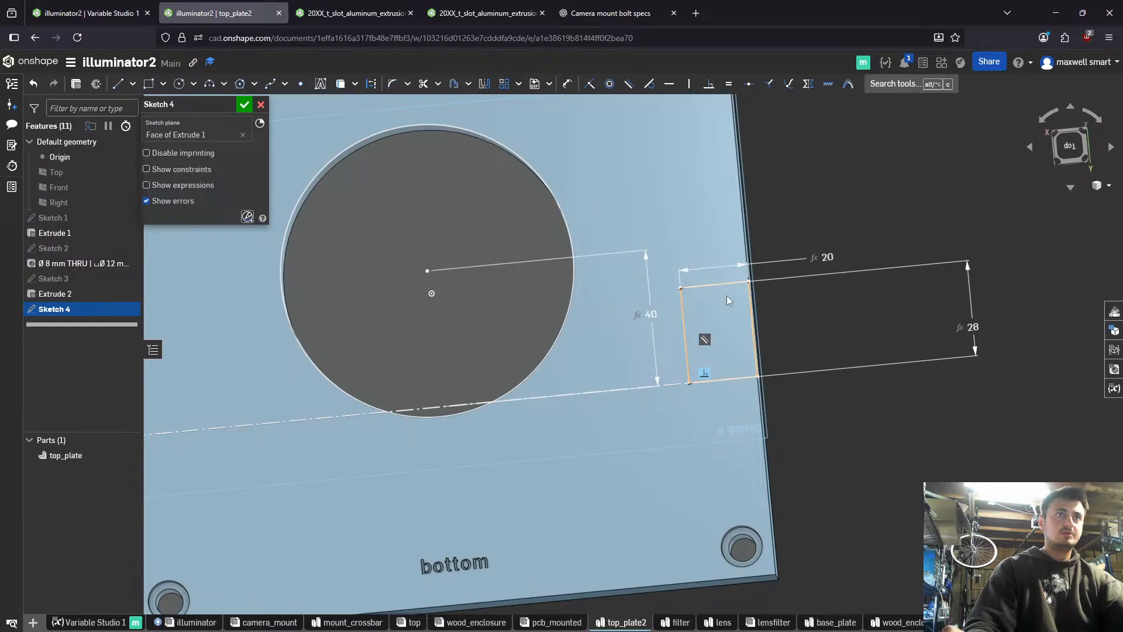
- Place a sketch point at the small rectangle's centre, aligned with the midpoints of two adjacent edges
scroll(736, 322, up, 3)
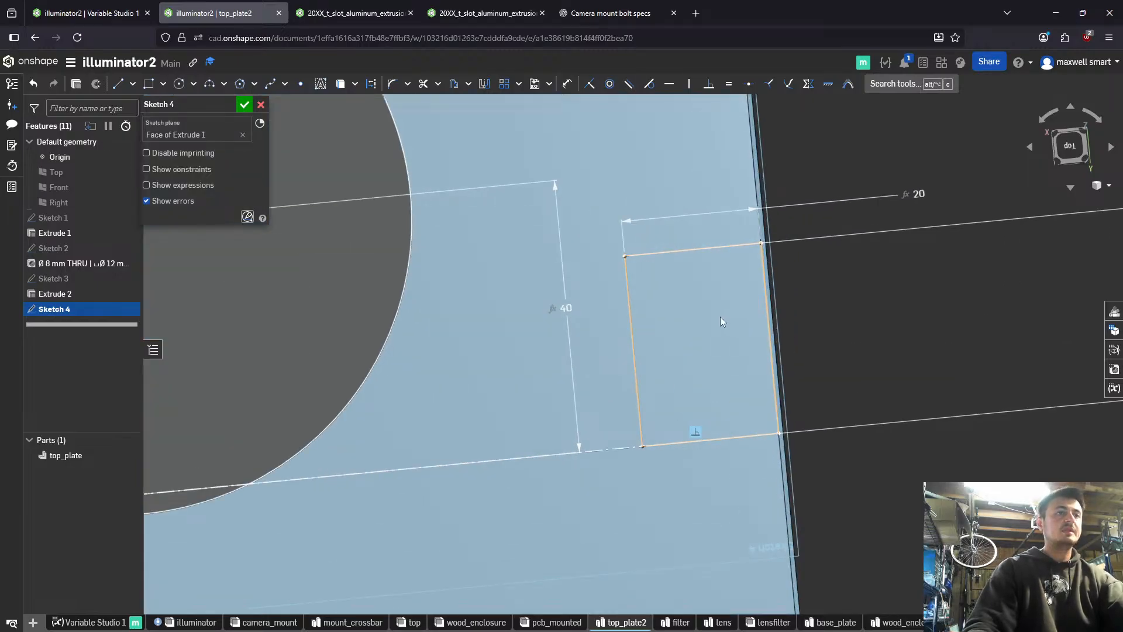
scroll(715, 318, down, 3)
key(p)
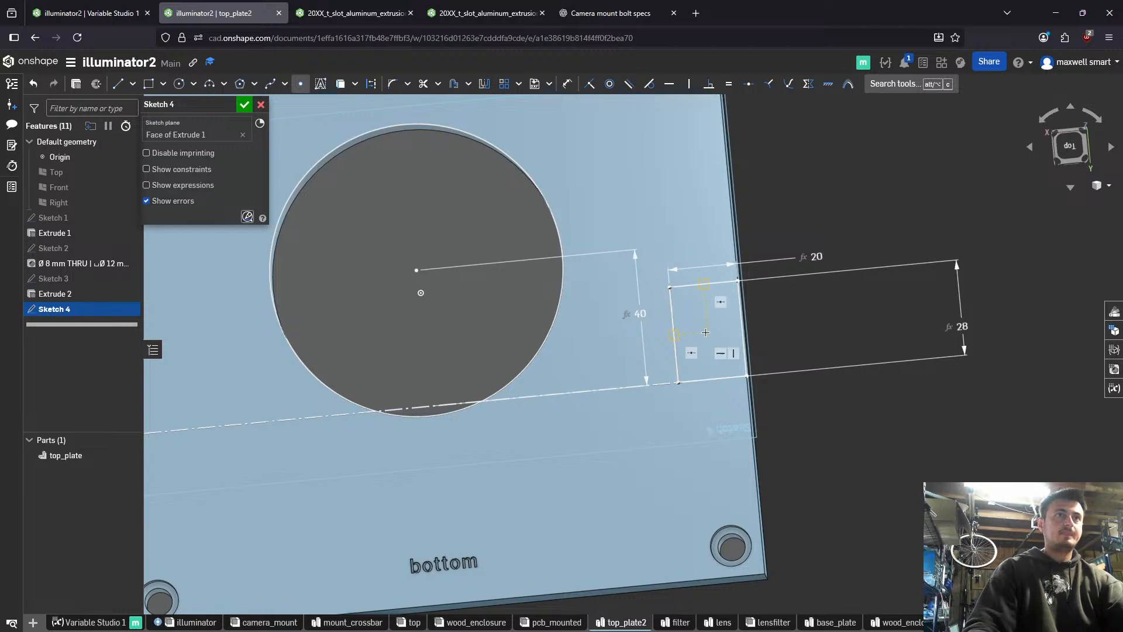
click(706, 331)
key(Escape)
- Examine the small rectangle and its centre point in relation to the circular opening, the plate's edge and the corner holes
scroll(728, 399, up, 3)
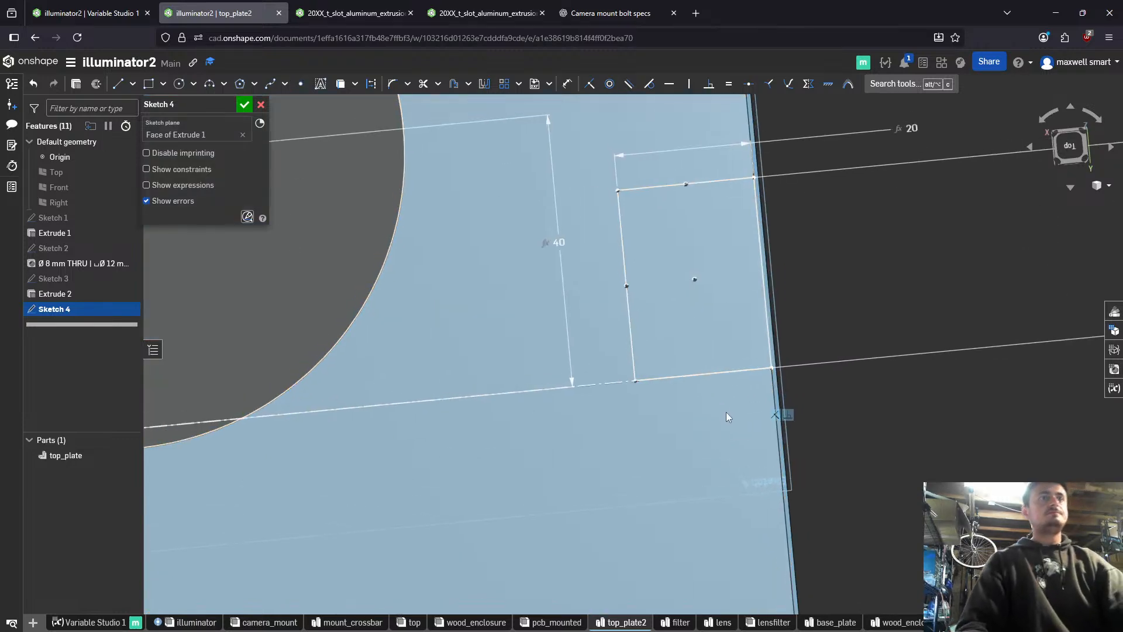
scroll(725, 411, down, 2)
right_drag(764, 387, 758, 392)
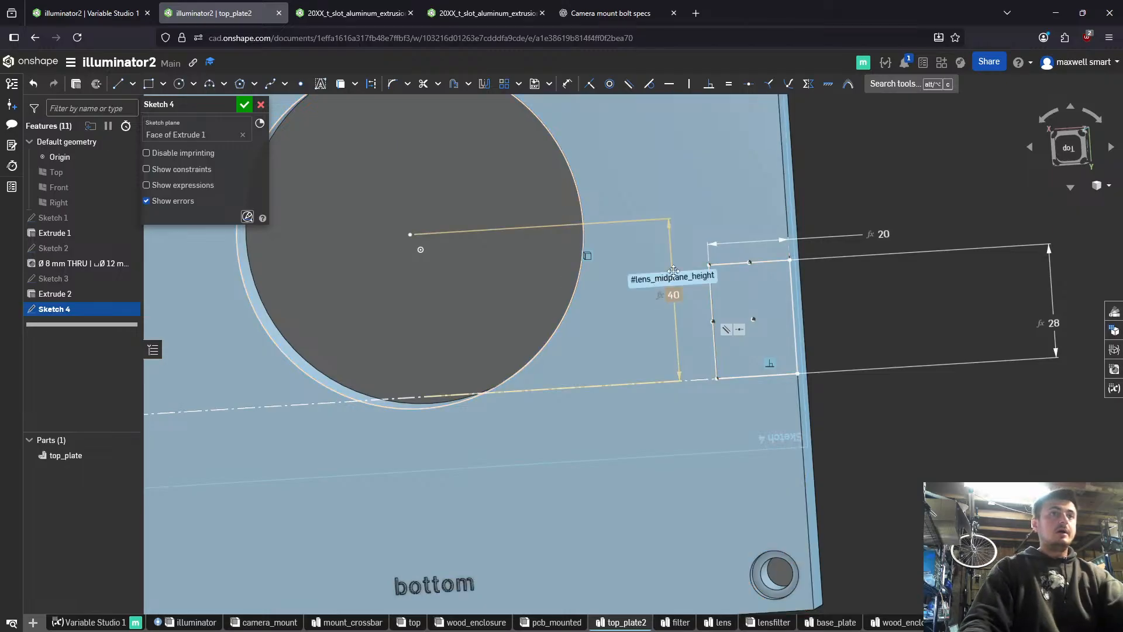
middle_drag(692, 281, 724, 242)
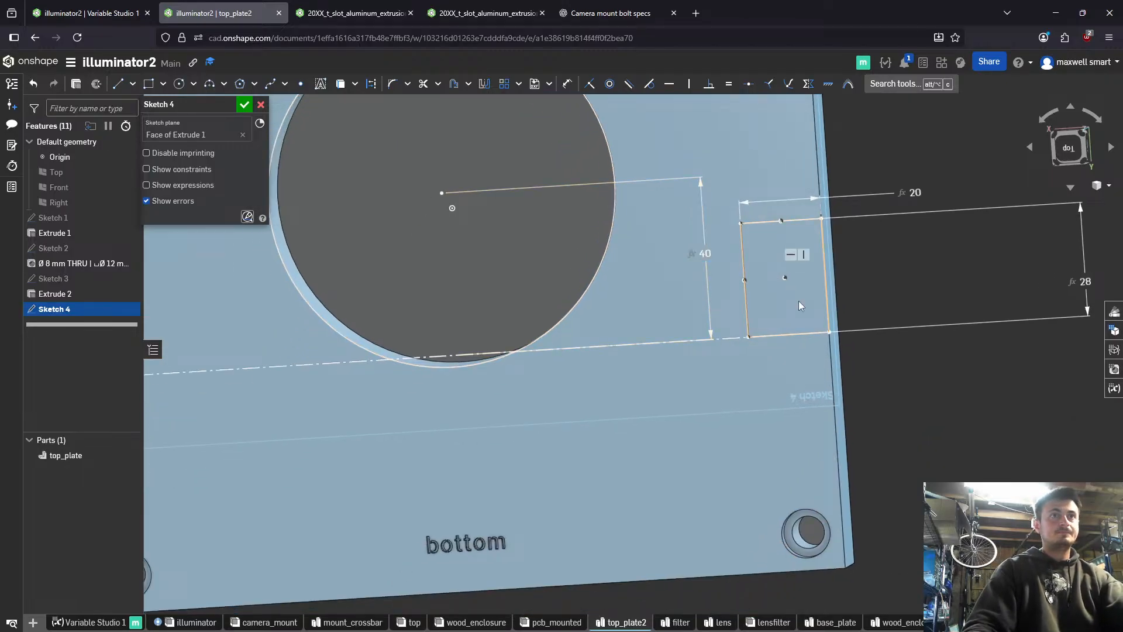
right_drag(799, 301, 804, 300)
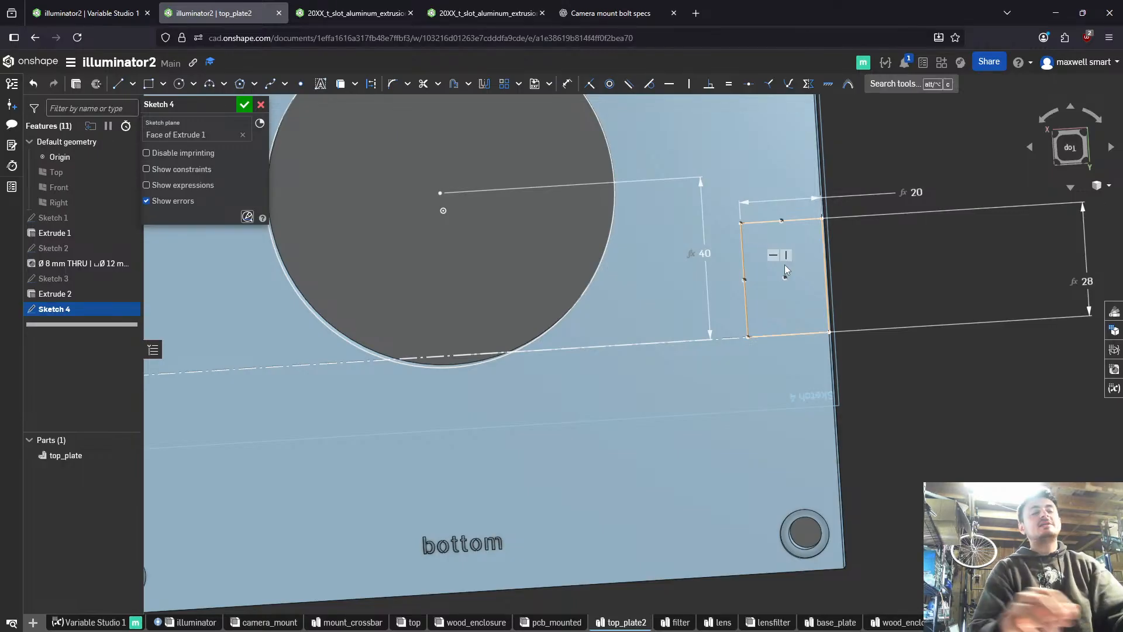
right_drag(791, 294, 809, 277)
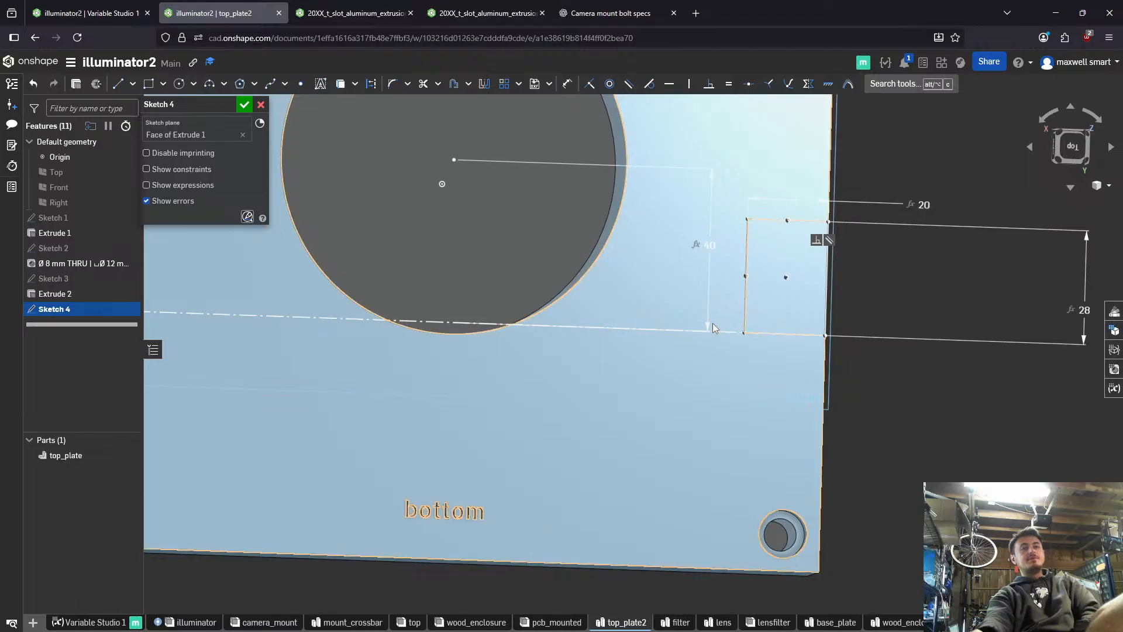
scroll(659, 369, down, 2)
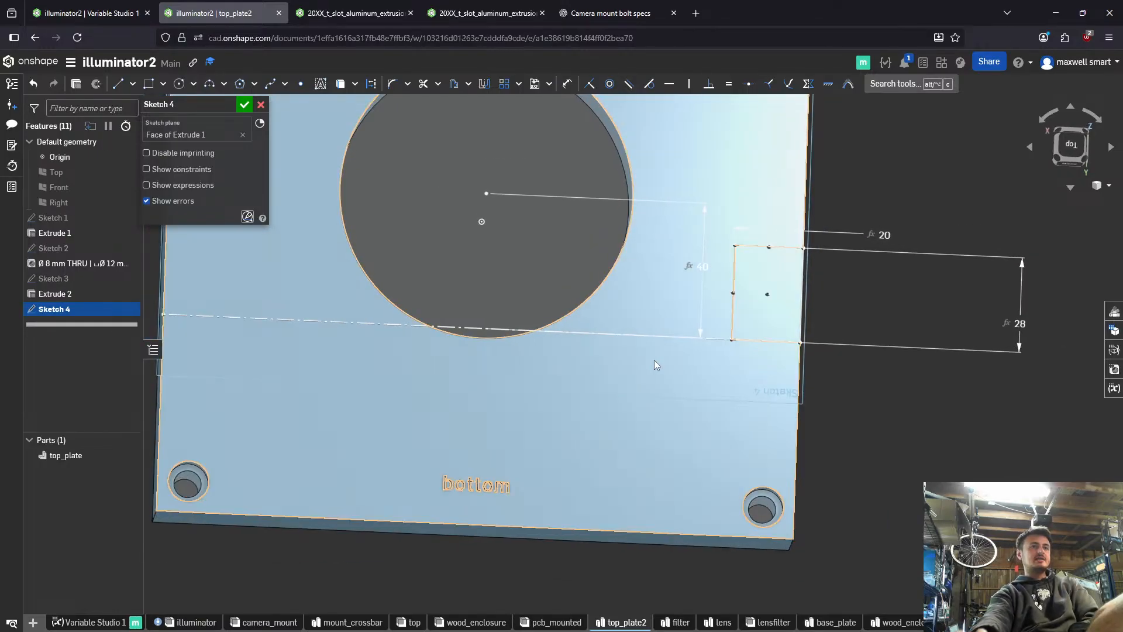
right_drag(639, 318, 606, 311)
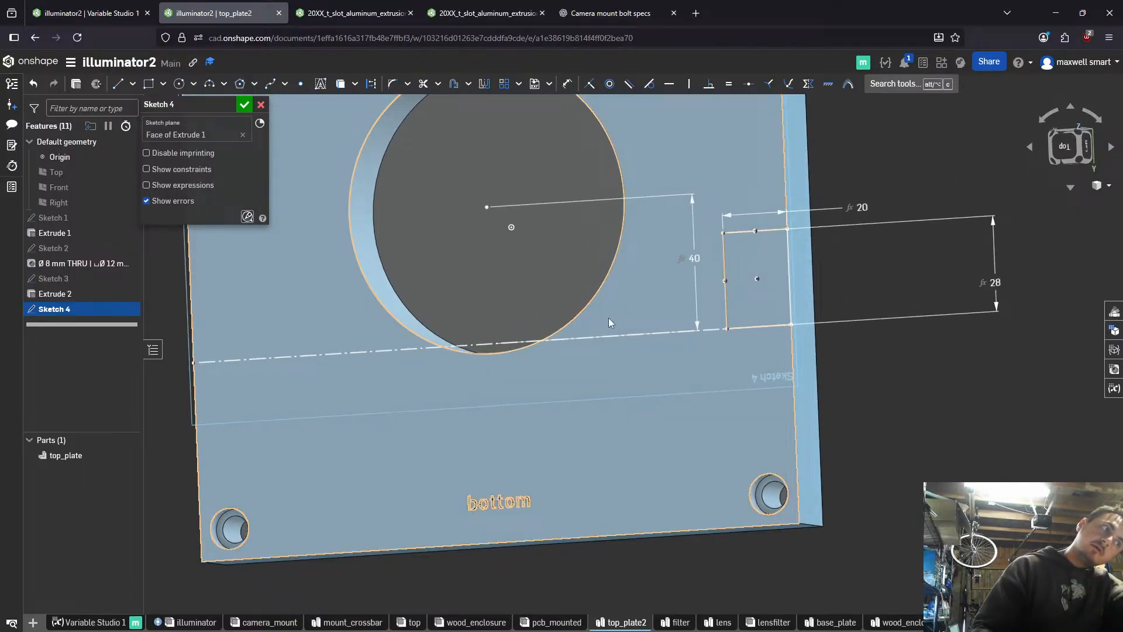
scroll(789, 271, up, 5)
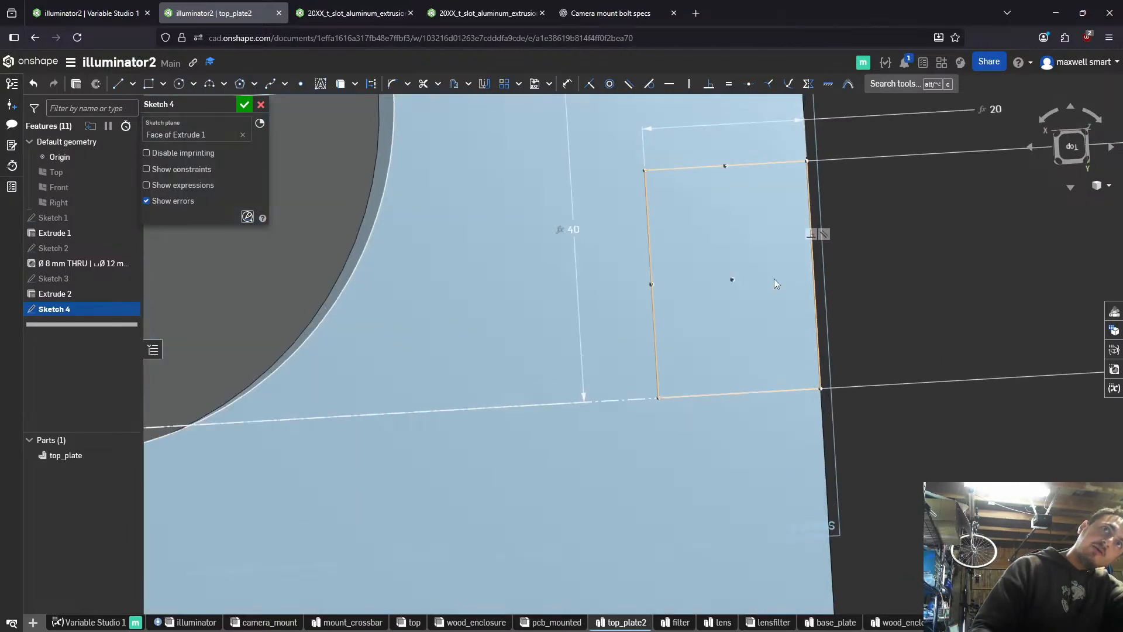
scroll(646, 282, down, 8)
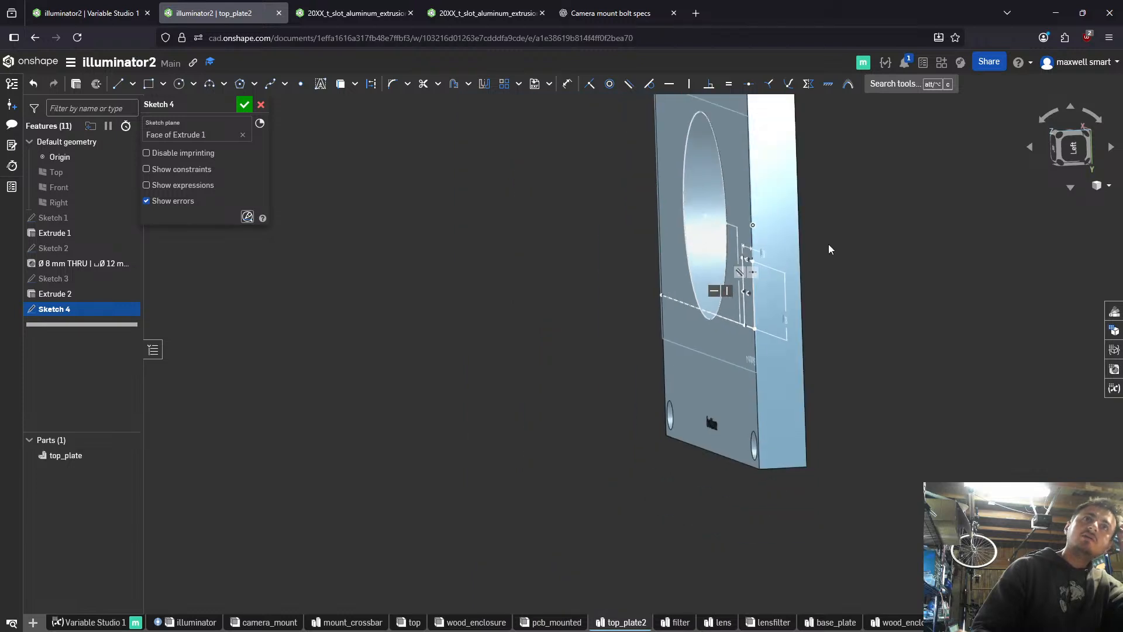
key(n)
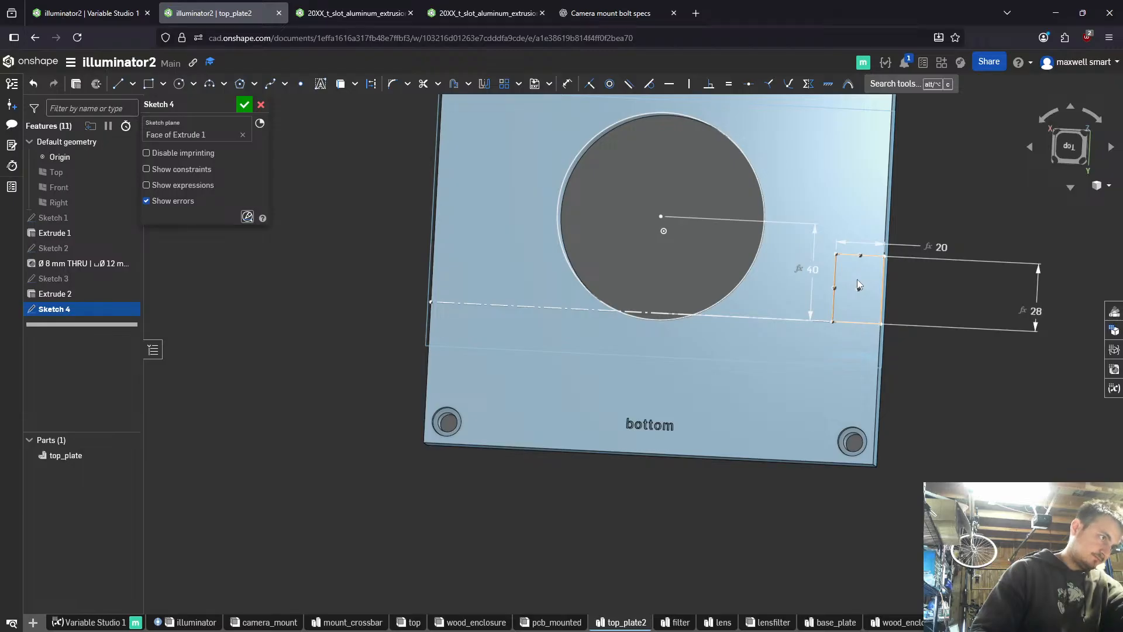
click(851, 254)
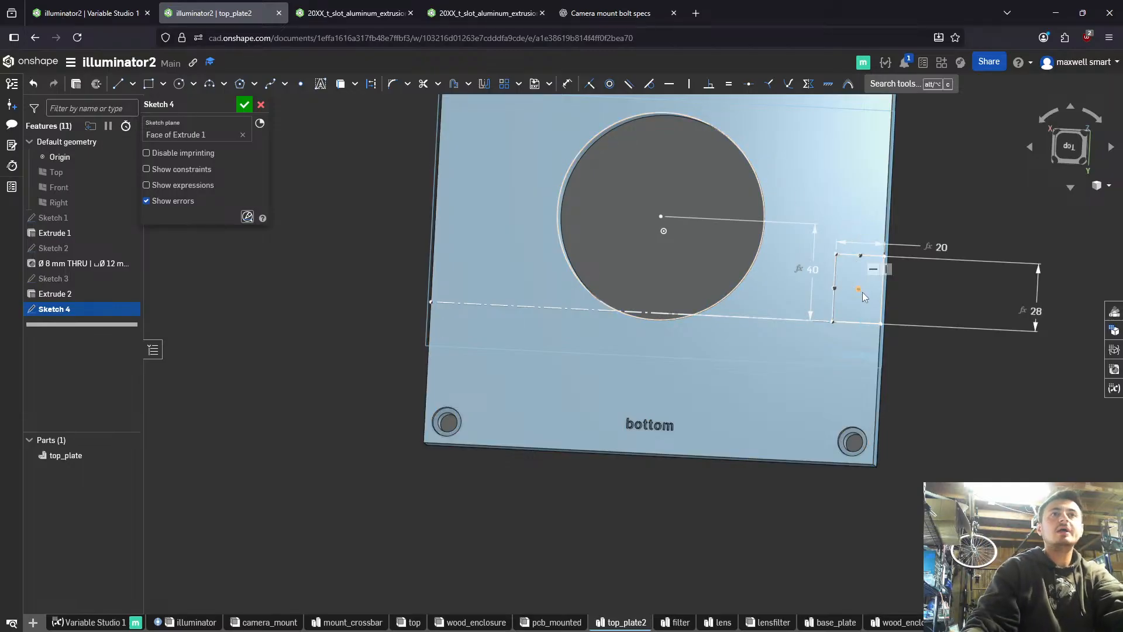
scroll(862, 293, up, 3)
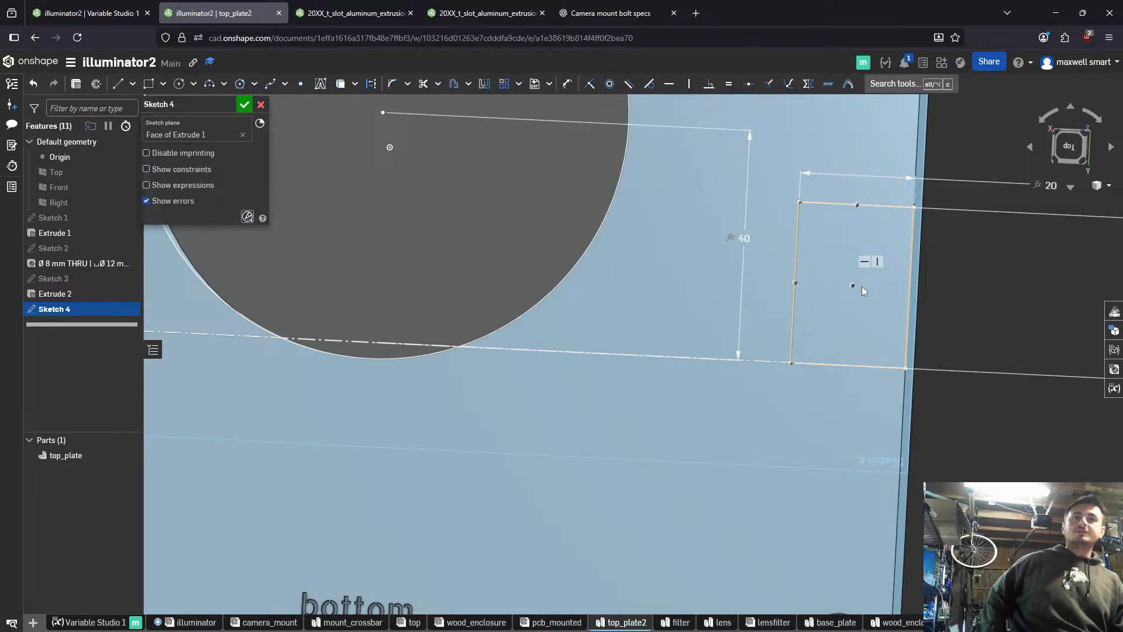
scroll(861, 286, down, 5)
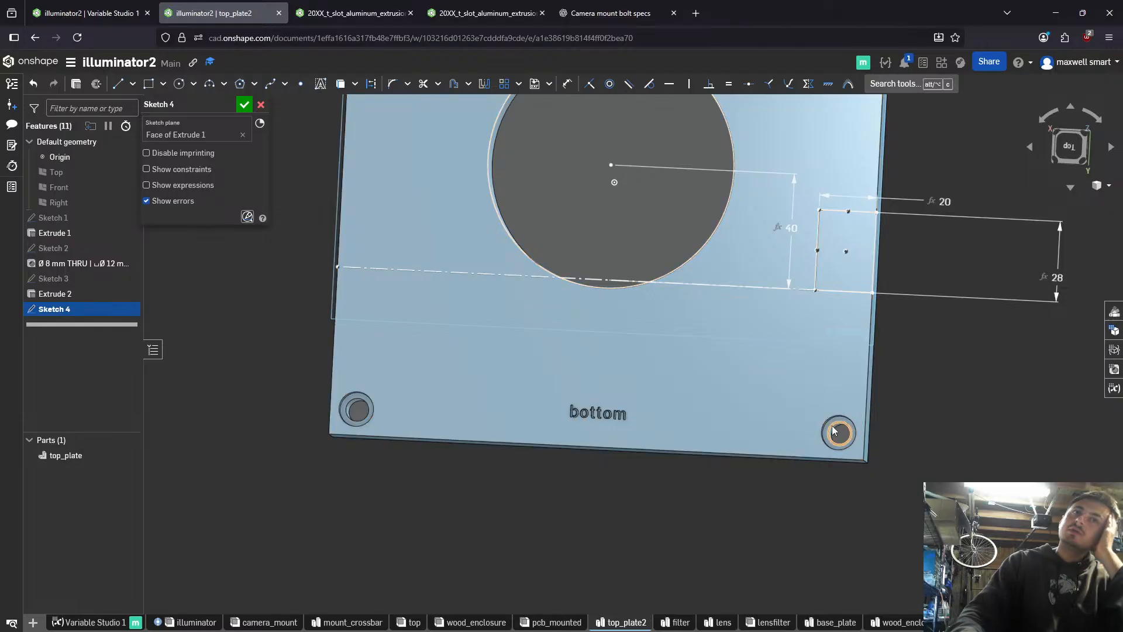
mouse_move(841, 437)
right_down()
mouse_move(851, 438)
mouse_move(843, 433)
right_up()
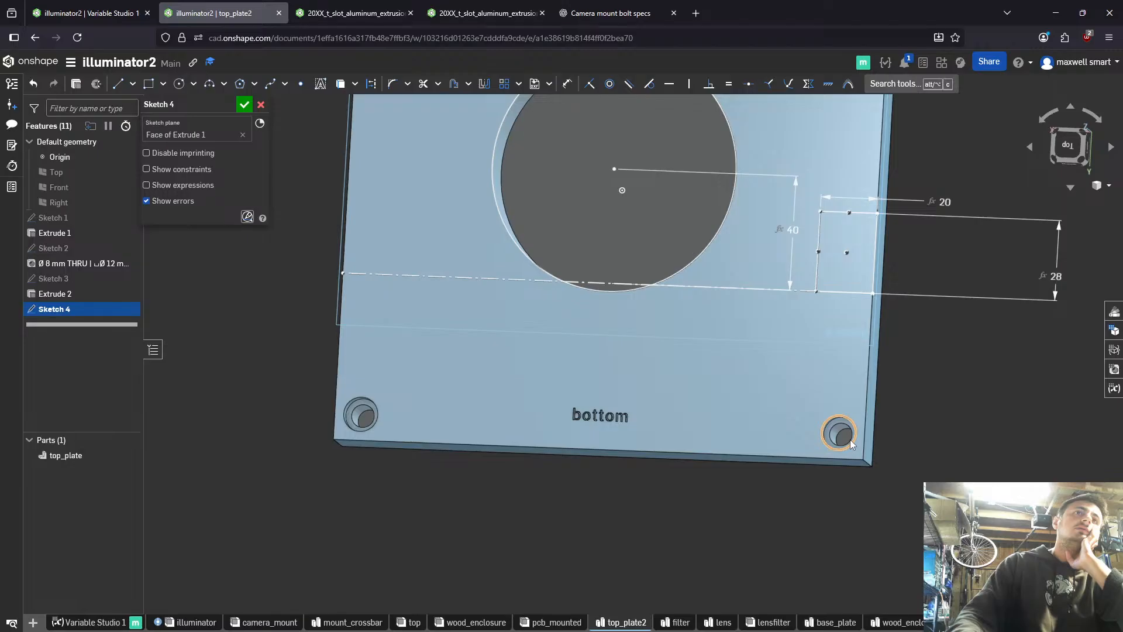
click(865, 409)
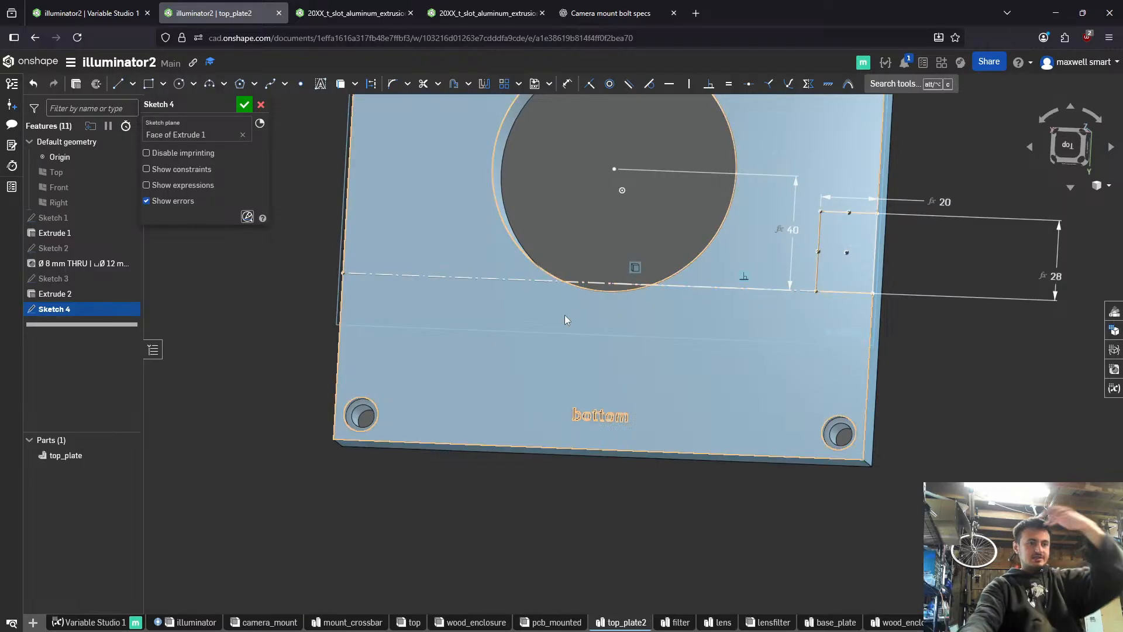
- Sketch a full-width rectangle about 186 × 16 mm from the construction line's other end towards the plate's "bottom" label, ending on the opposite edge
key(g)
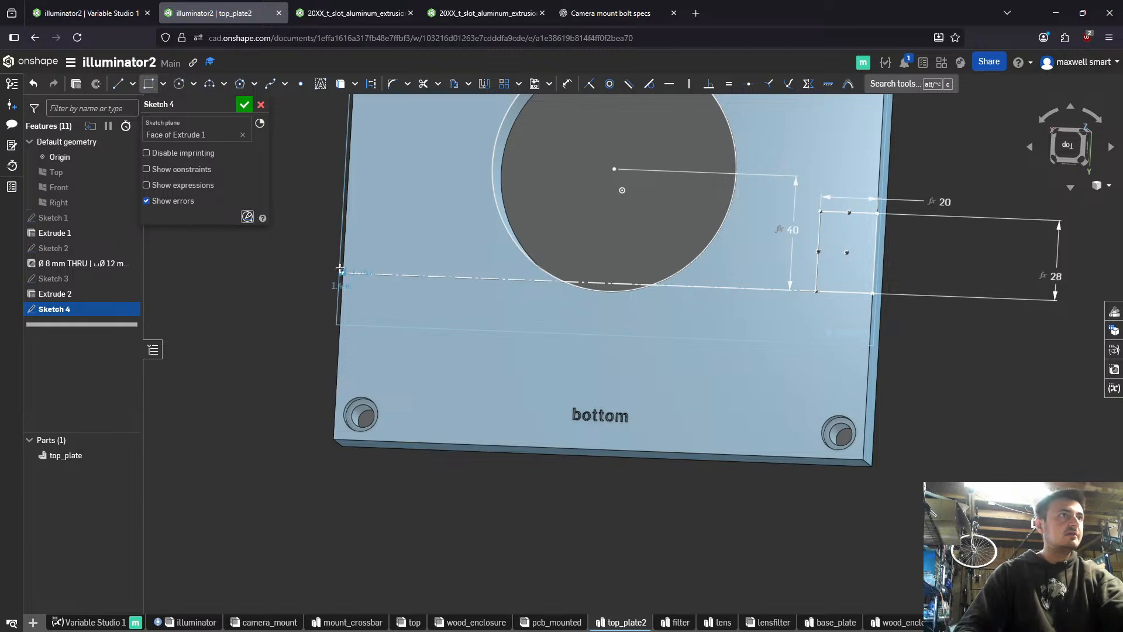
click(341, 272)
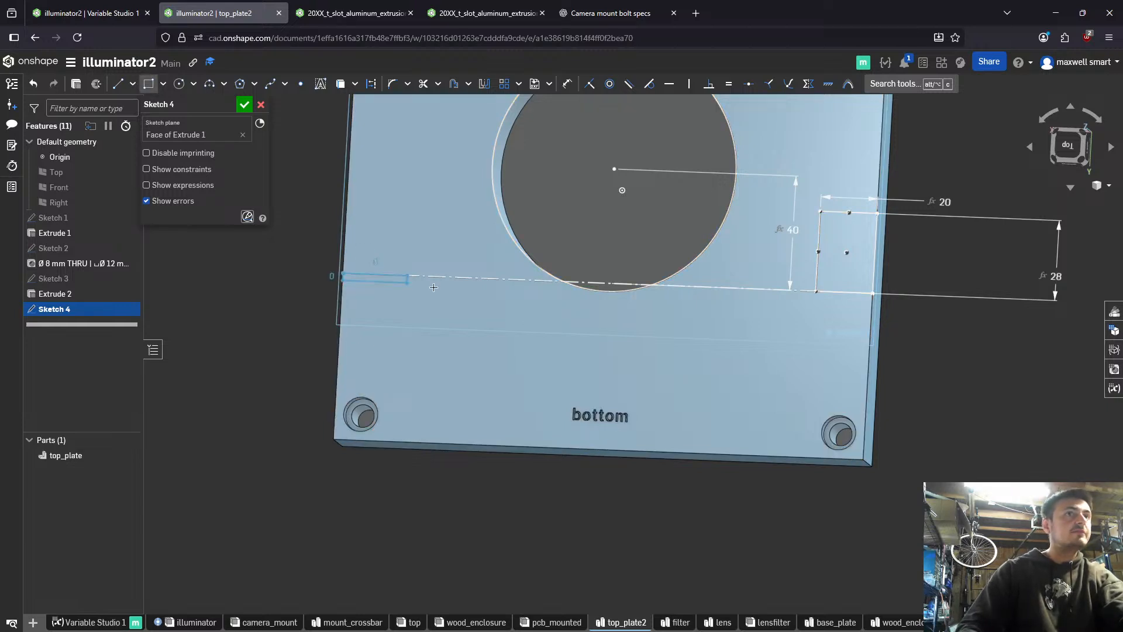
click(869, 340)
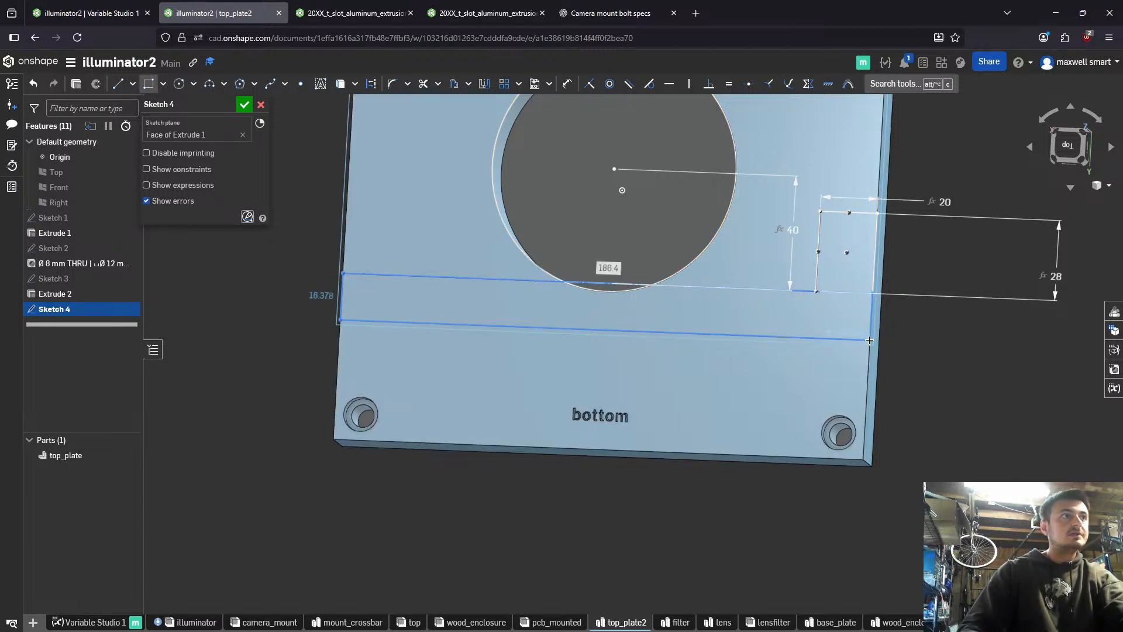
- Dimension the full-width rectangle's height to 20 mm
key(d)
click(871, 321)
click(913, 341)
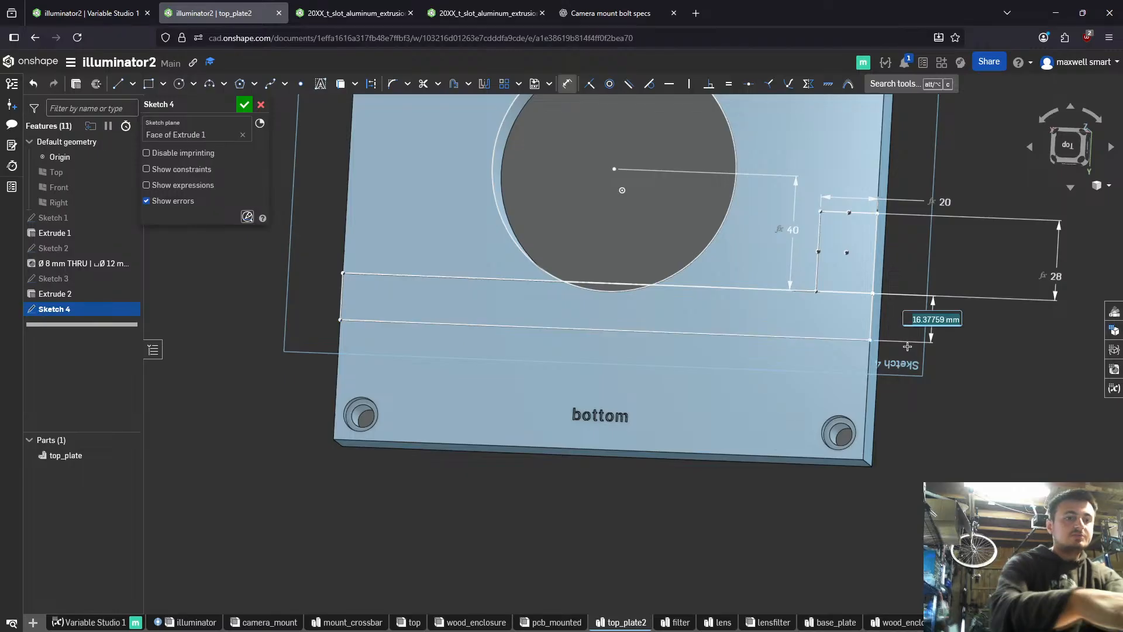
text(20)
key(Return)
- Sketch a rectangle about 19 × 21 mm between the full-width strip and the nearby plate edge, then stretch it over the adjacent corner hole
mouse_move(815, 340)
right_down()
mouse_move(862, 375)
mouse_move(830, 344)
right_up()
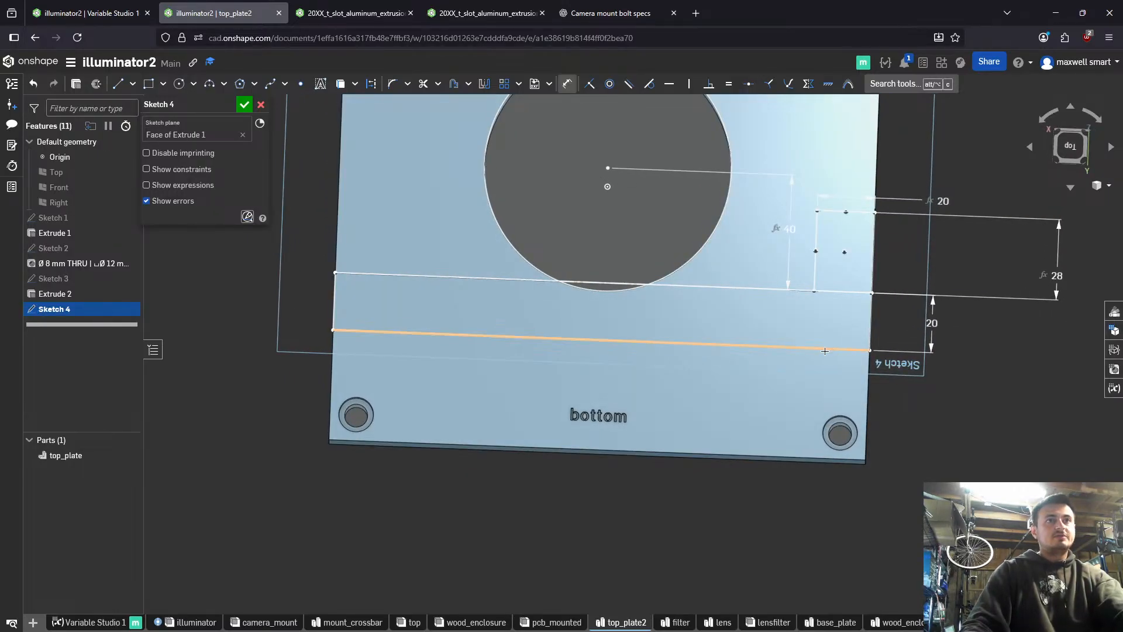
key(g)
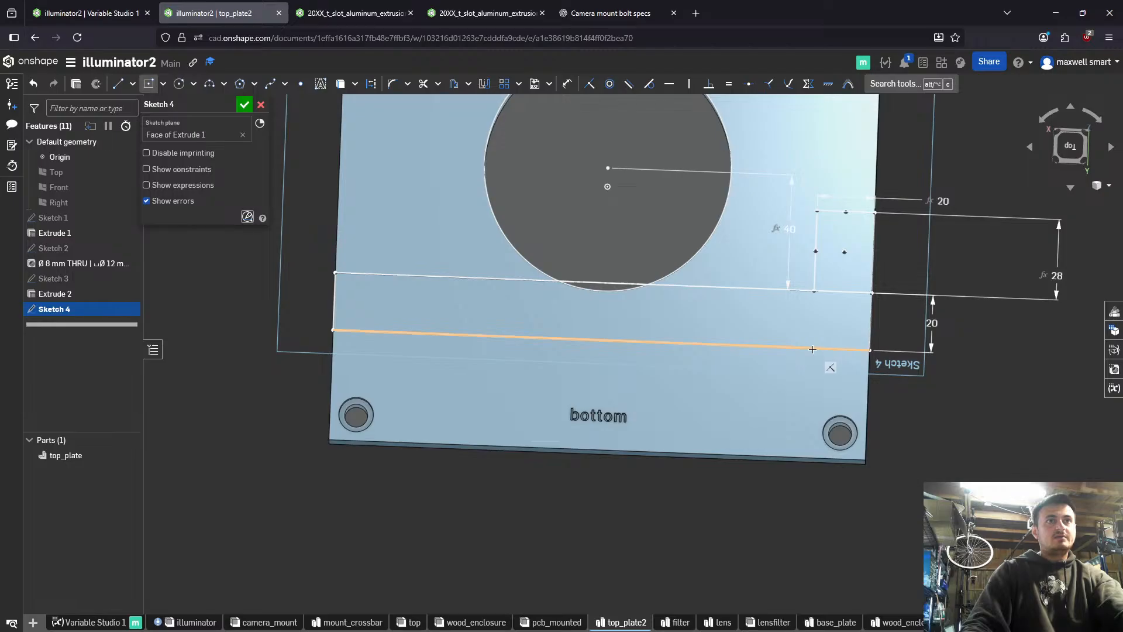
click(813, 348)
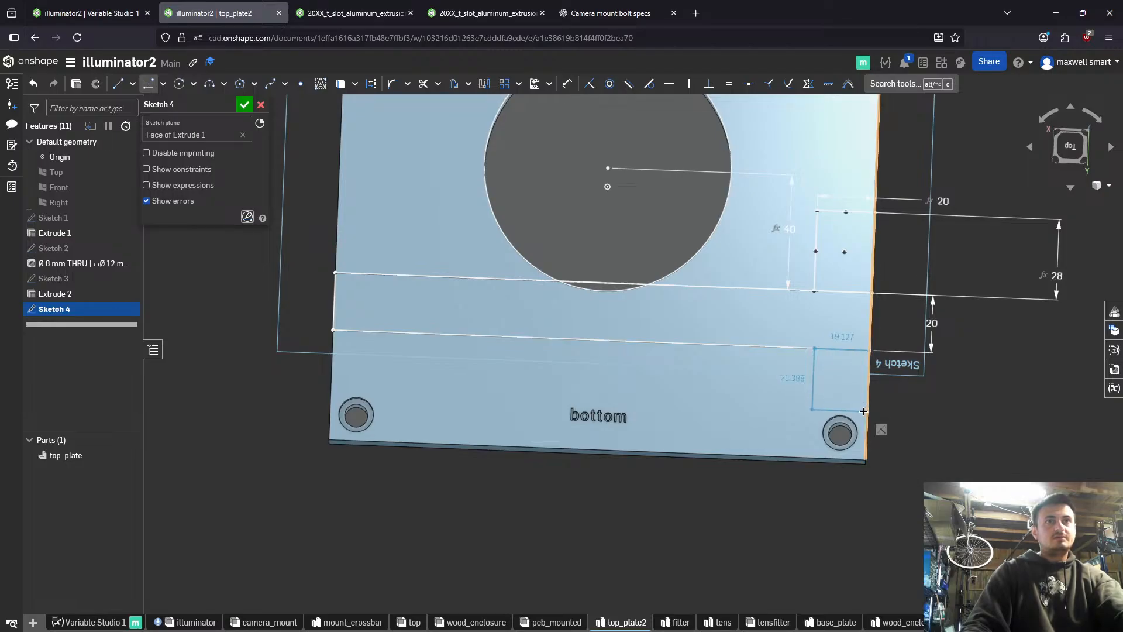
click(864, 412)
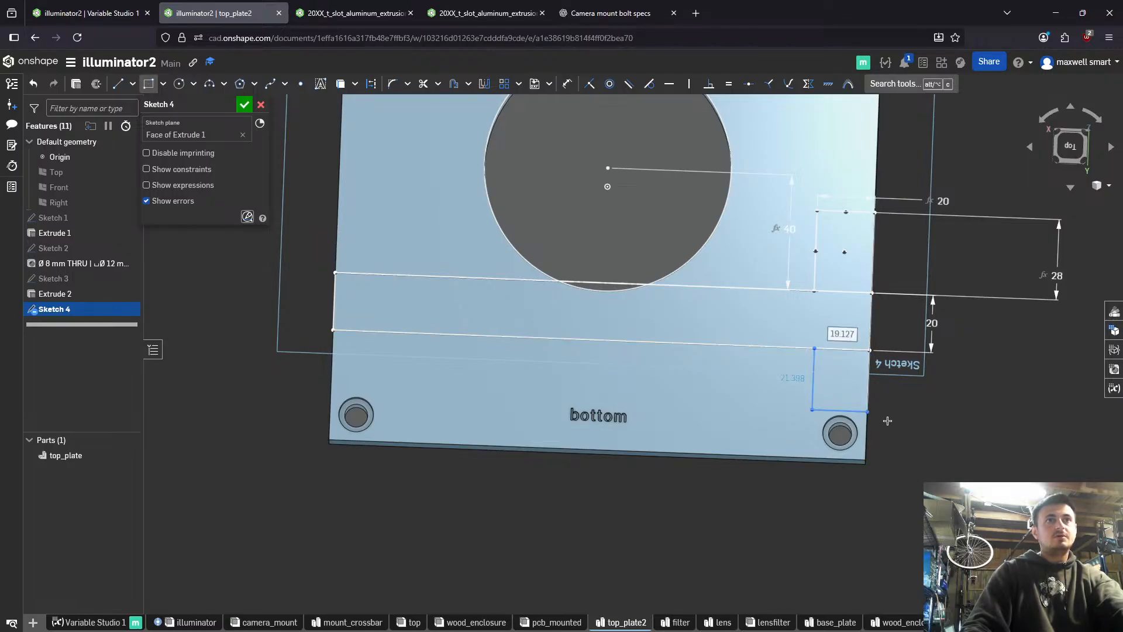
click(864, 416)
key(Escape)
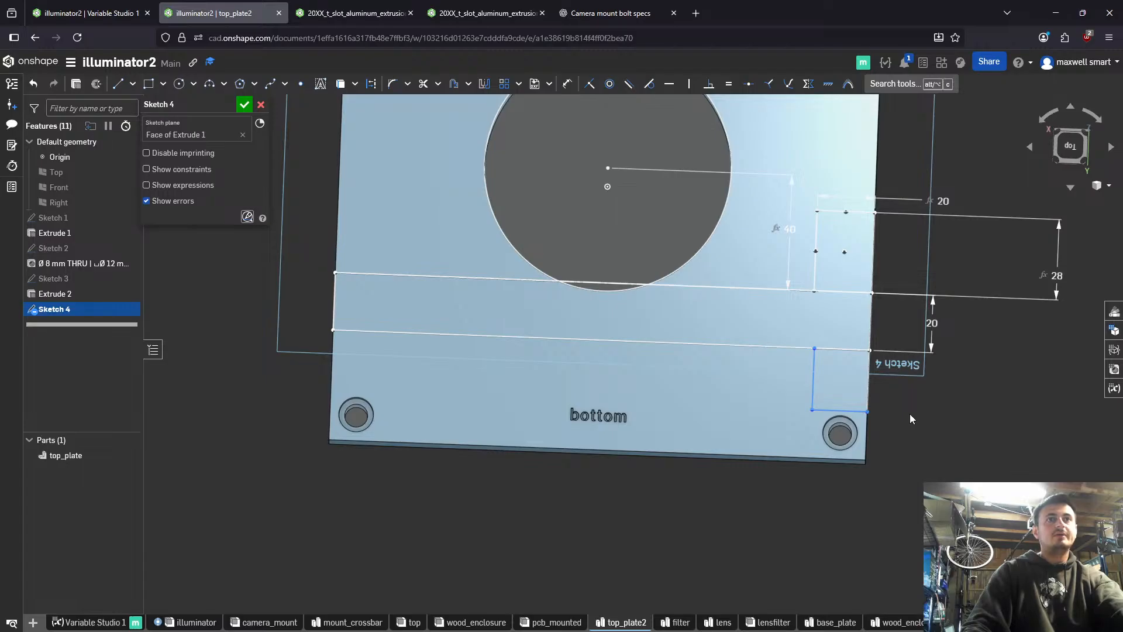
mouse_move(845, 413)
mouse_down()
mouse_move(841, 448)
mouse_move(848, 431)
mouse_up()
click(840, 446)
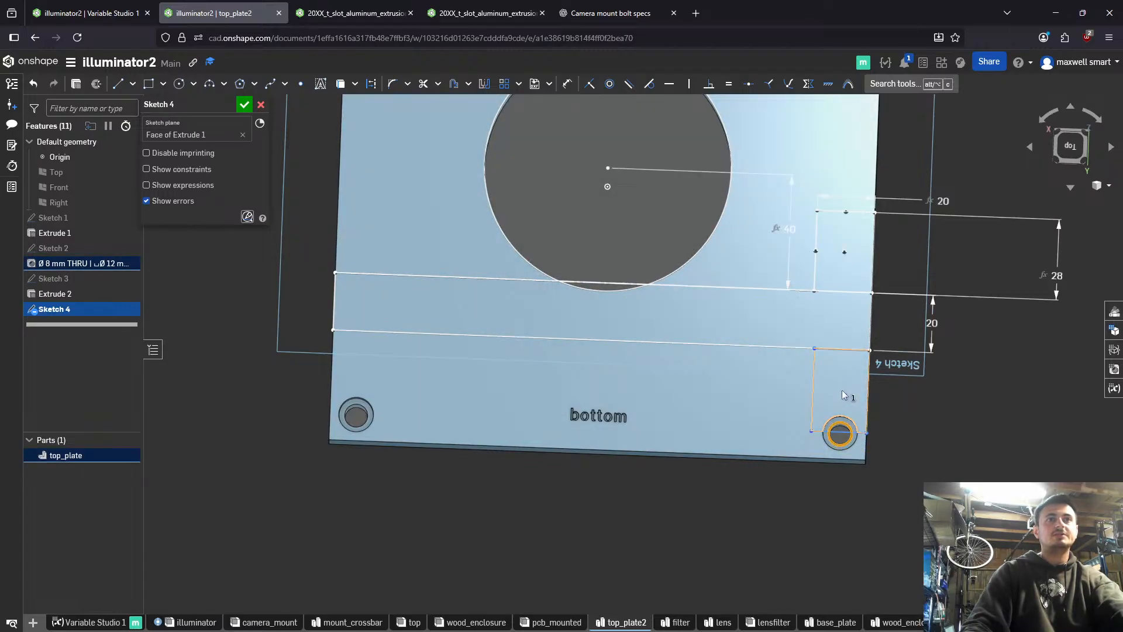
- Examine the overall plate sketch, then inspect the L bracket and extrusion arrangement in the camera_mount assembly from several angles
scroll(841, 390, down, 1)
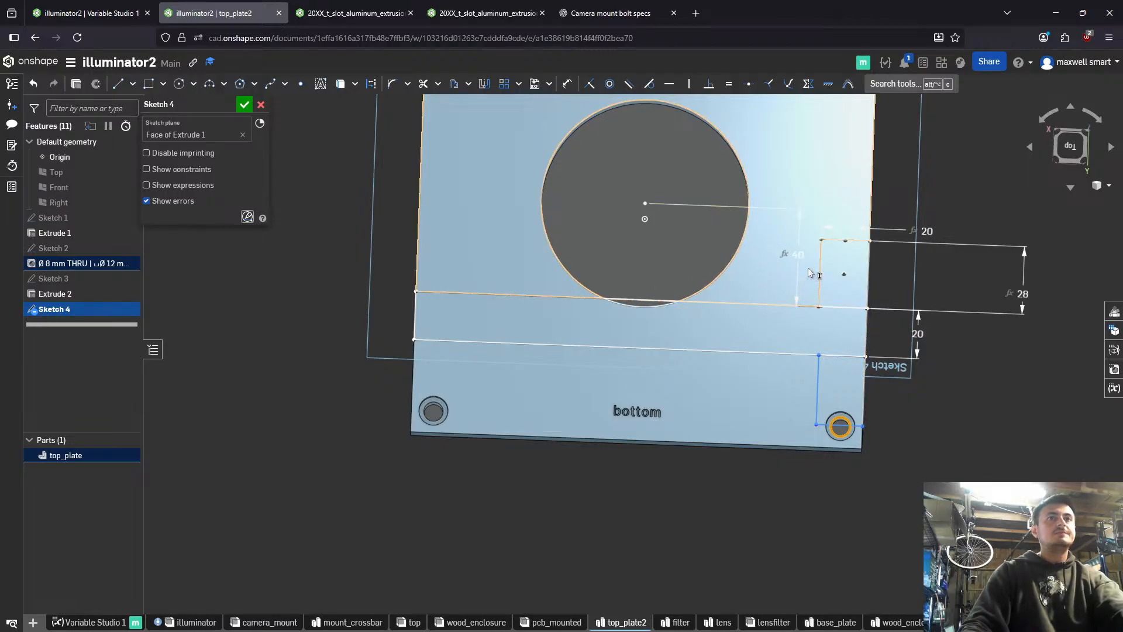
scroll(810, 273, down, 3)
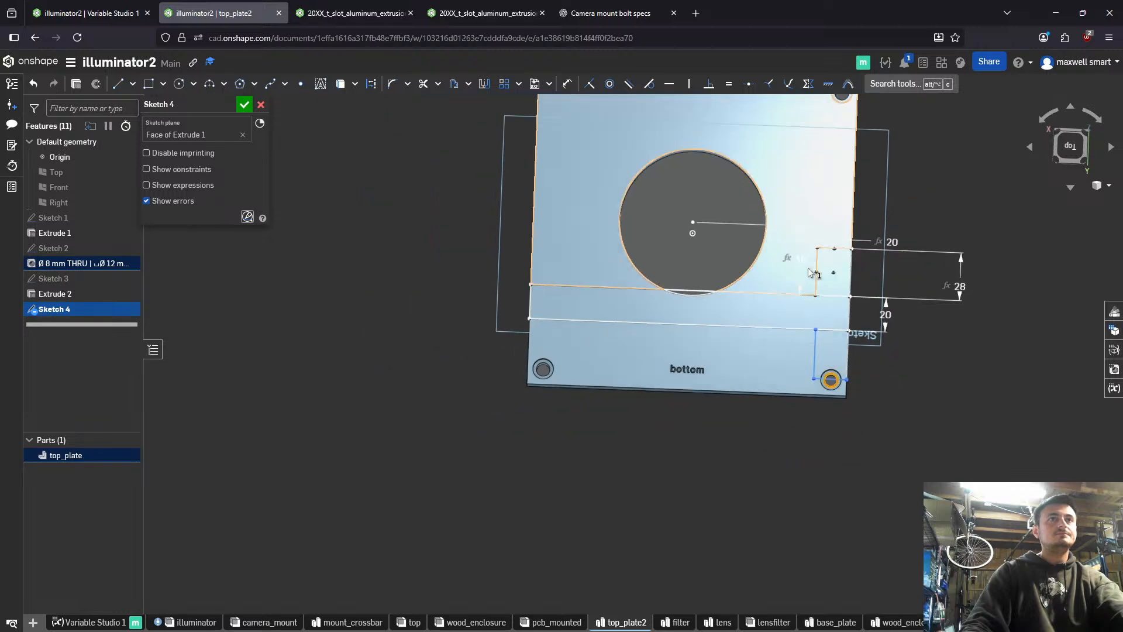
middle_drag(809, 271, 759, 340)
right_drag(760, 339, 744, 323)
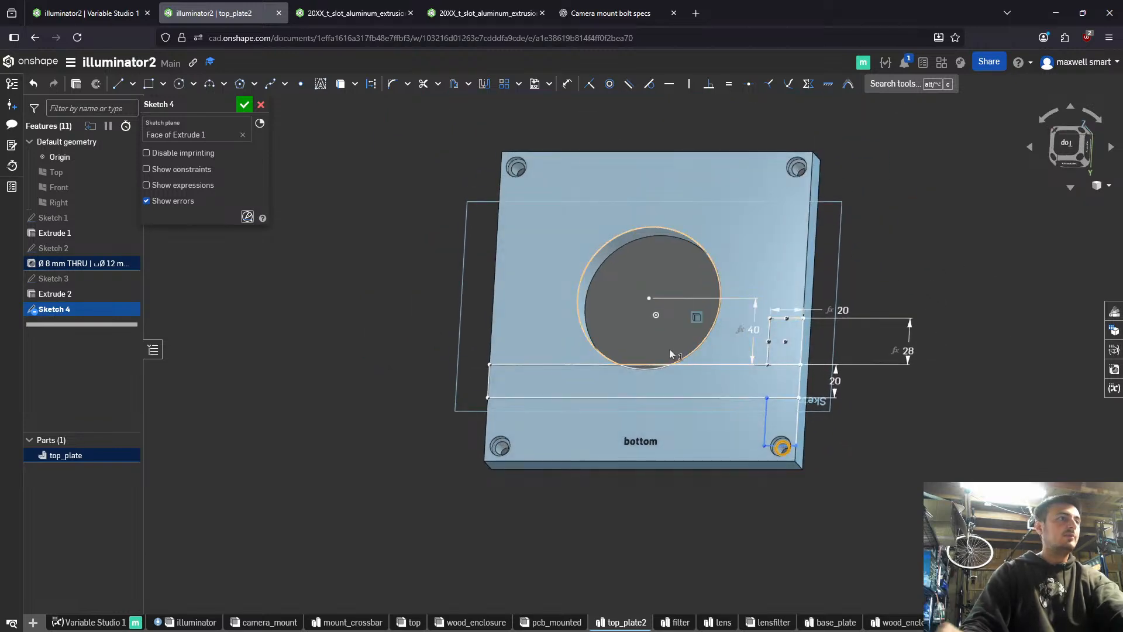
click(270, 622)
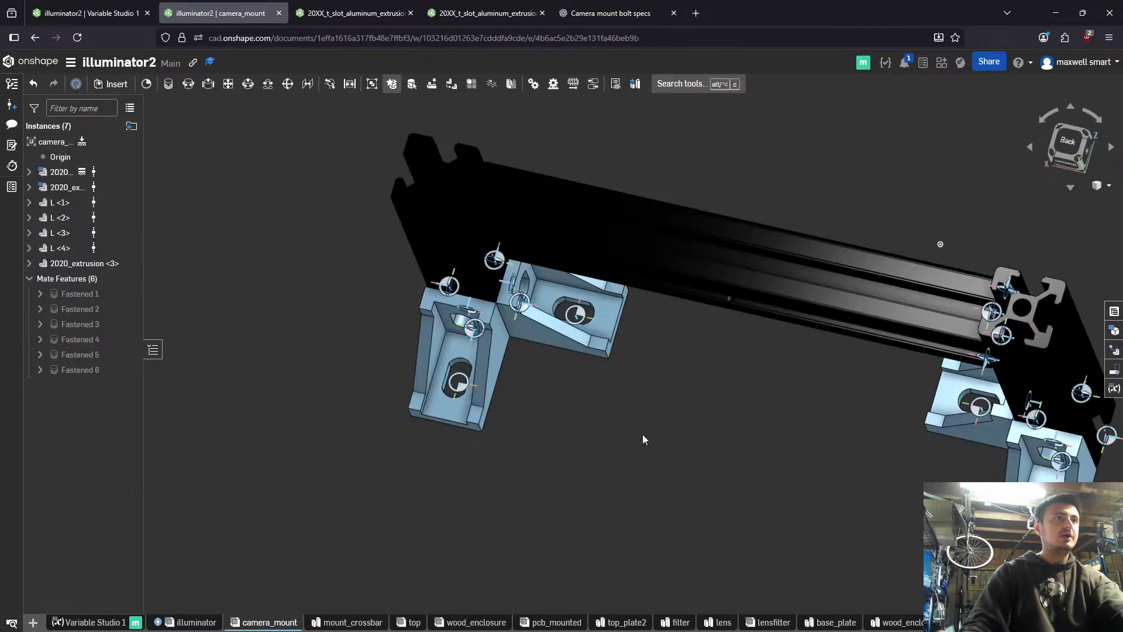
scroll(653, 389, down, 5)
right_drag(653, 389, 500, 404)
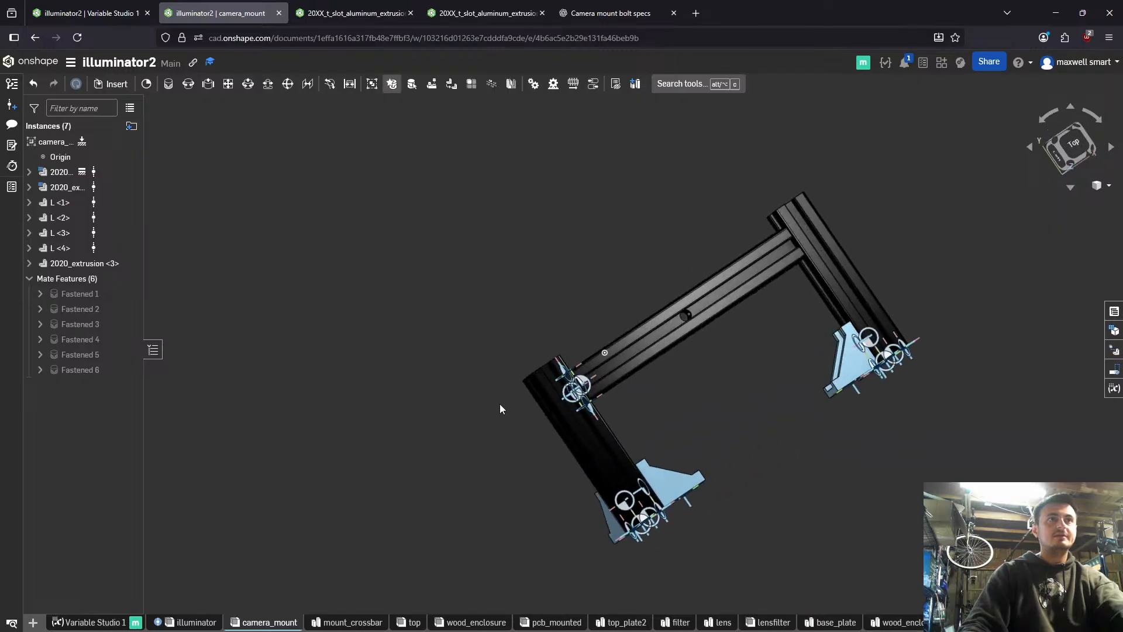
scroll(673, 321, up, 4)
scroll(743, 294, down, 5)
right_drag(680, 317, 721, 303)
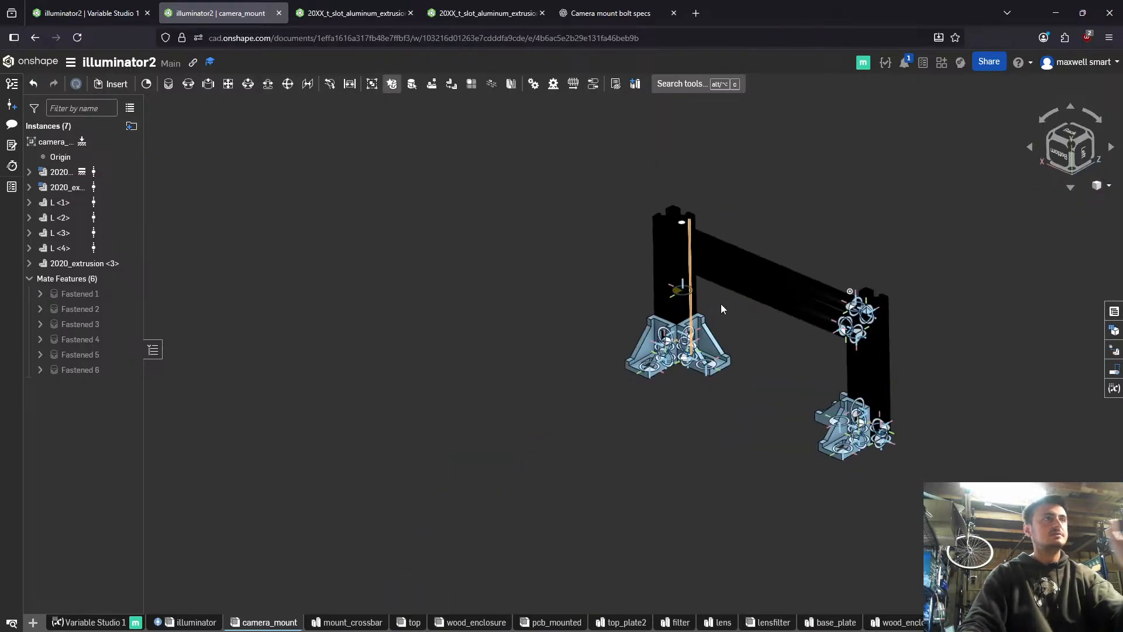
middle_drag(720, 304, 450, 322)
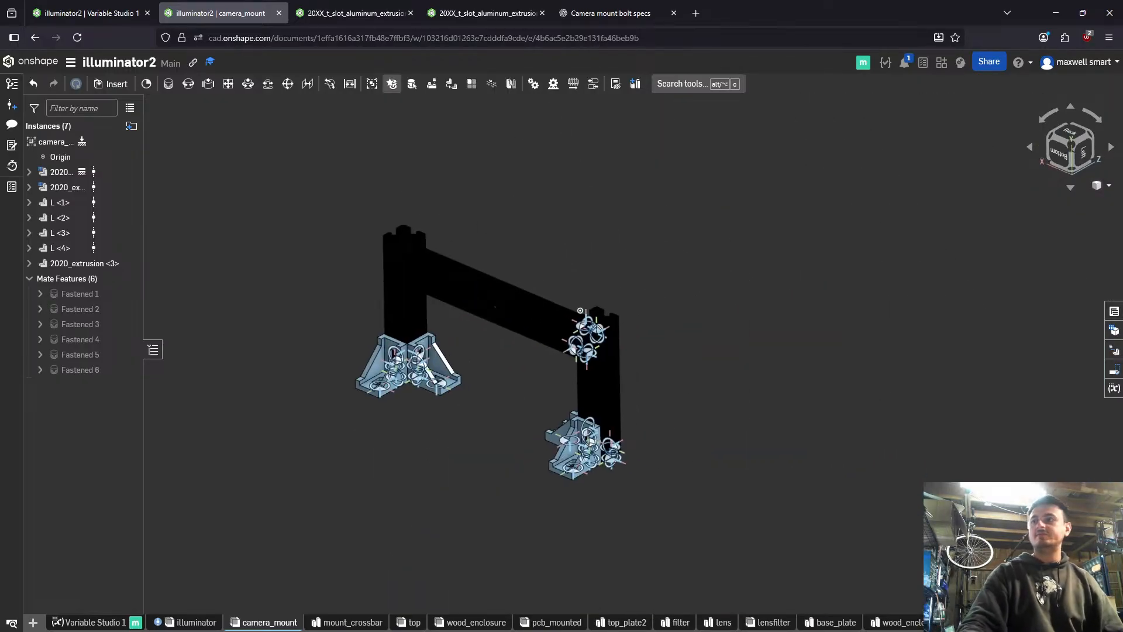